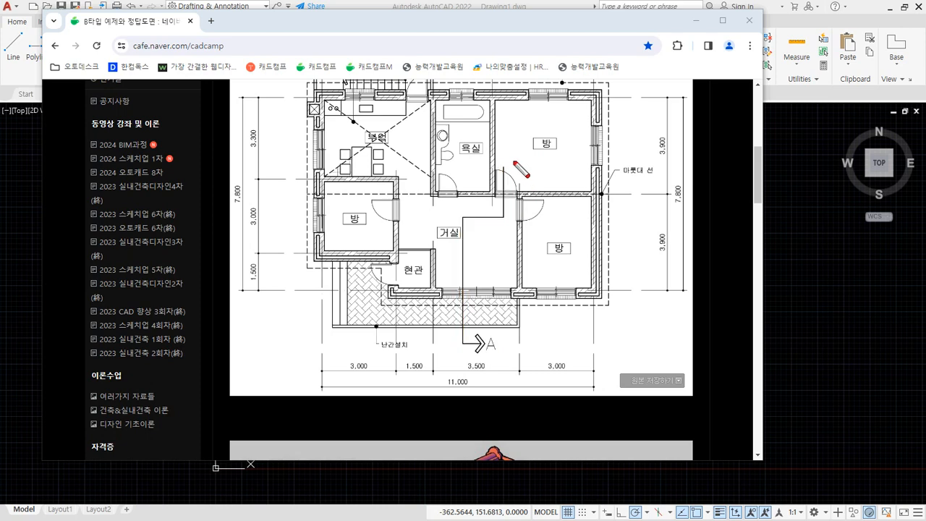
- Examine section line A on the floor plan and the door, living-room window and terrace edge along its path
mouse_move(510, 159)
left_mouse_down()
mouse_move(509, 216)
mouse_move(457, 235)
mouse_move(456, 340)
left_mouse_up()
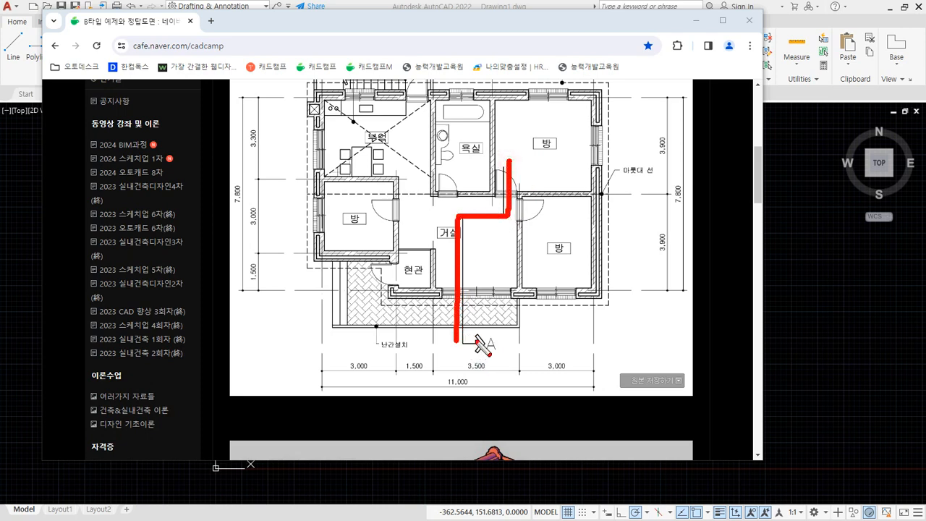
mouse_move(457, 343)
left_mouse_down()
mouse_move(517, 331)
mouse_move(525, 366)
mouse_move(513, 377)
left_mouse_up()
mouse_move(511, 164)
left_mouse_down()
mouse_move(525, 156)
mouse_move(526, 186)
left_mouse_up()
key("e")
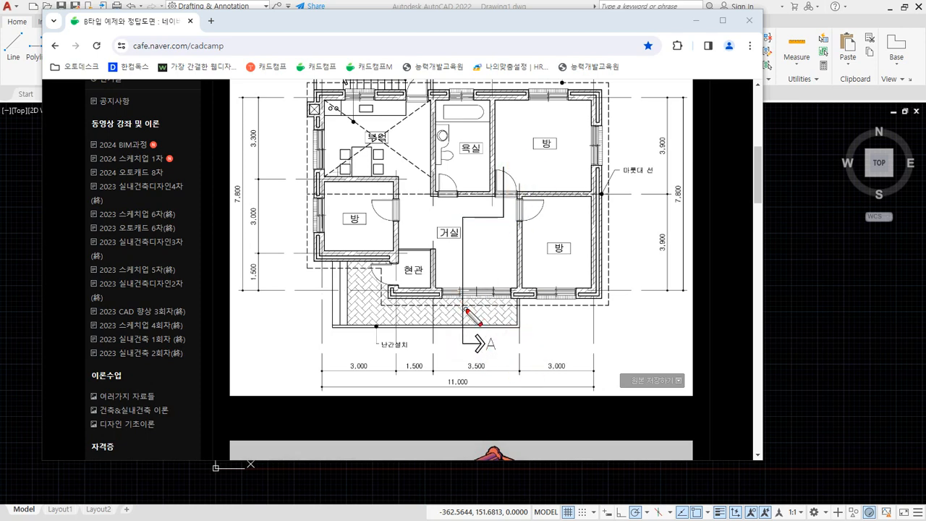
mouse_move(466, 309)
left_mouse_down()
mouse_move(449, 288)
mouse_move(478, 289)
mouse_move(475, 300)
left_mouse_up()
mouse_move(508, 207)
left_mouse_down()
mouse_move(514, 180)
mouse_move(518, 197)
left_mouse_up()
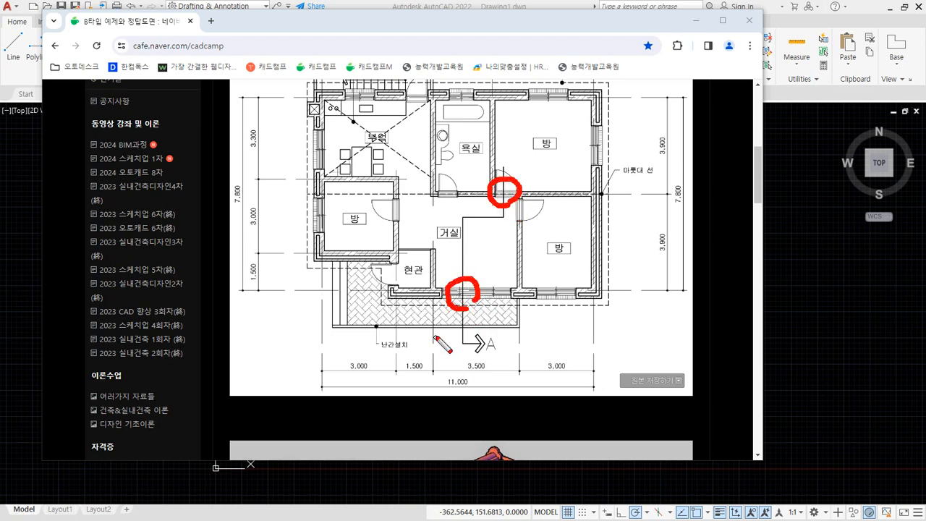
mouse_move(435, 336)
left_mouse_down()
mouse_move(421, 321)
mouse_move(439, 334)
left_mouse_up()
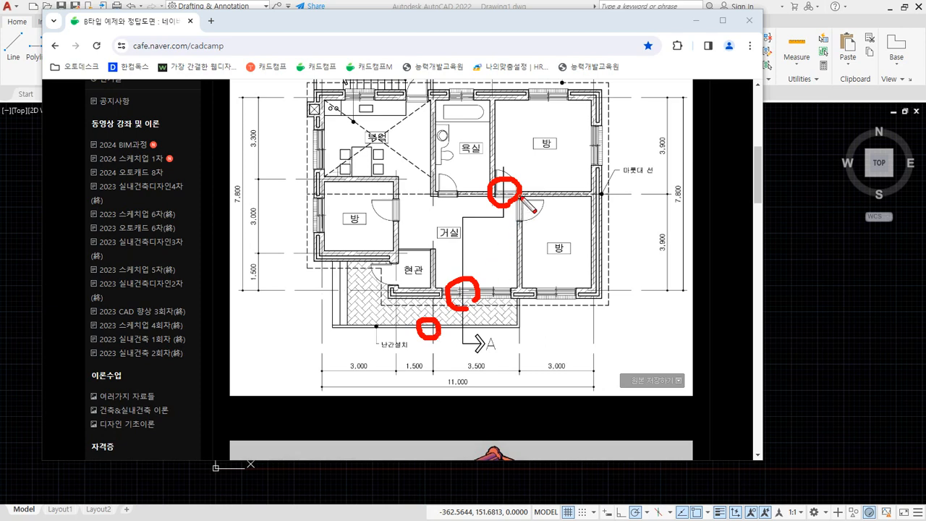
left_click_drag(534, 193, 456, 193)
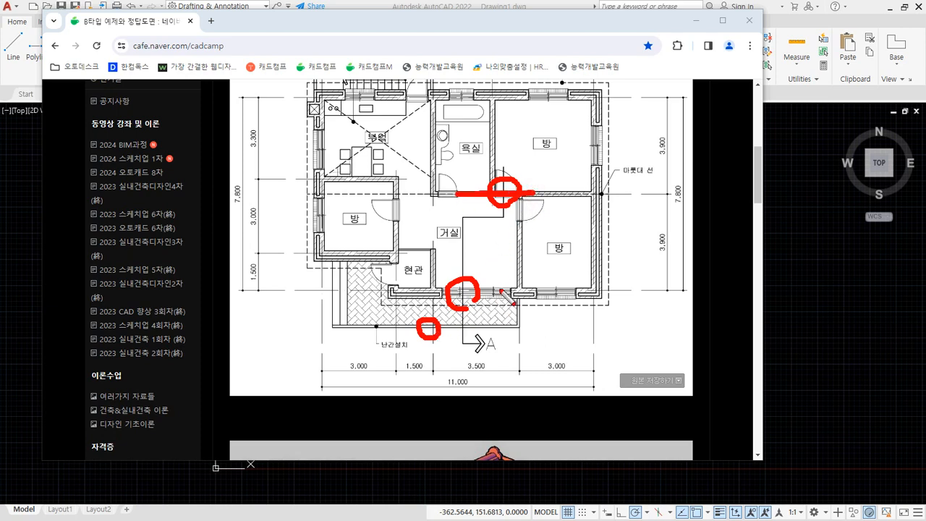
mouse_move(505, 293)
left_mouse_down()
mouse_move(431, 290)
mouse_move(556, 290)
left_mouse_up()
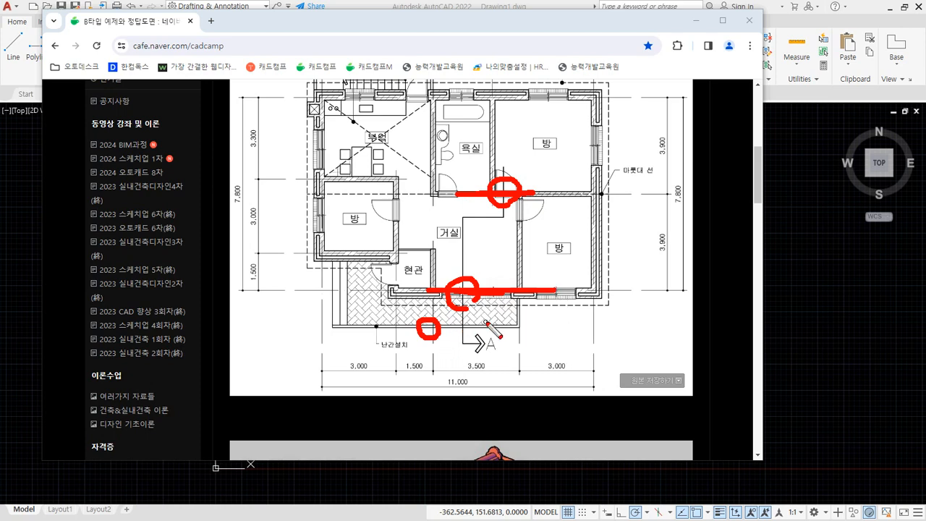
left_click_drag(469, 326, 433, 326)
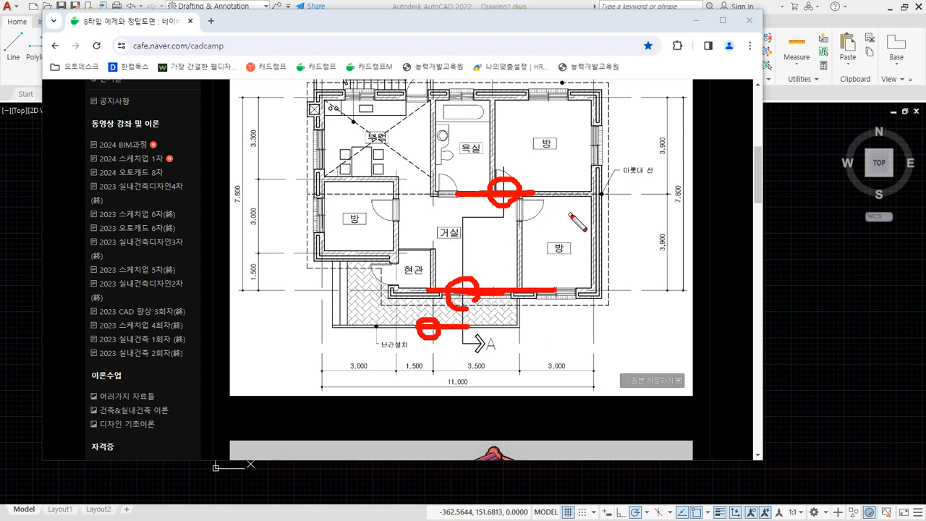
- Examine the roof ridge line across the floor plan and the dimensions from it to the outer walls on both sides
key("e")
left_click_drag(598, 196, 313, 196)
mouse_move(492, 195)
left_mouse_down()
mouse_move(521, 123)
mouse_move(535, 119)
left_mouse_up()
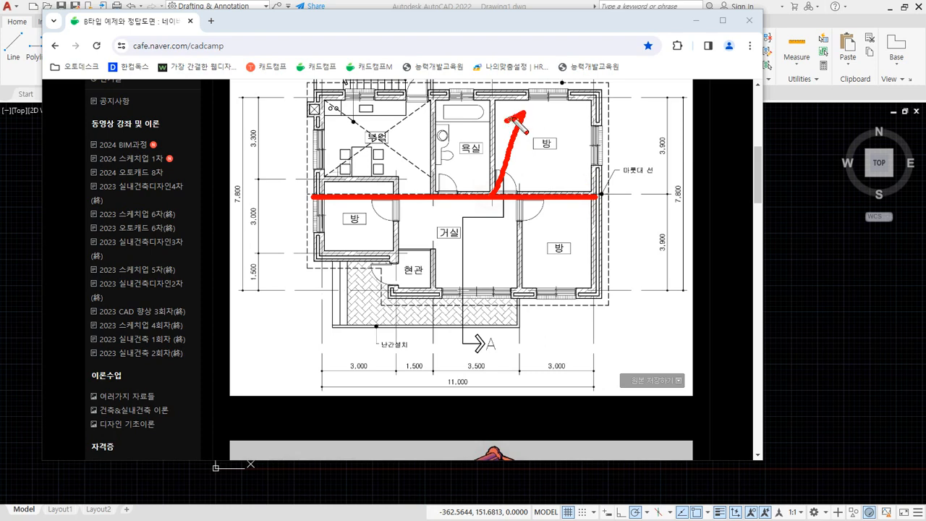
left_click_drag(489, 211, 547, 272)
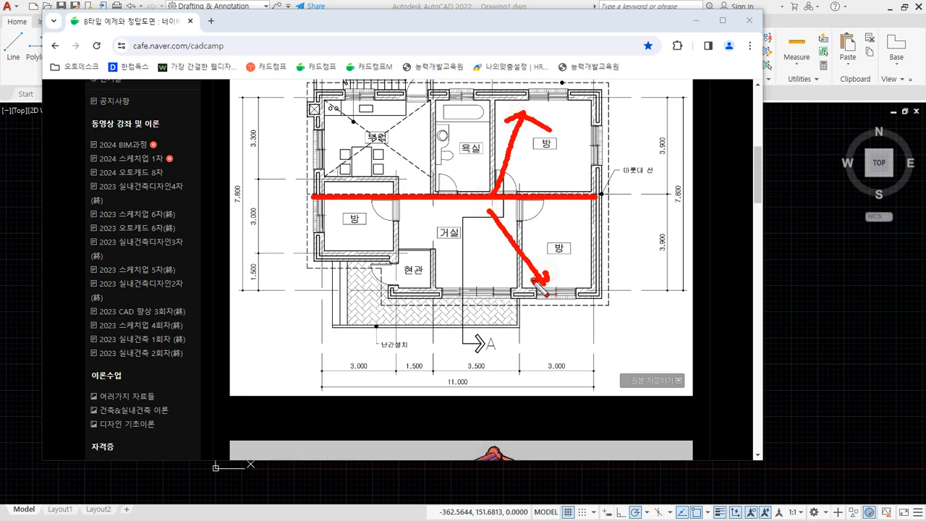
mouse_move(687, 265)
left_mouse_down()
mouse_move(664, 221)
mouse_move(683, 262)
left_mouse_up()
mouse_move(683, 174)
left_mouse_down()
mouse_move(680, 125)
mouse_move(685, 161)
left_mouse_up()
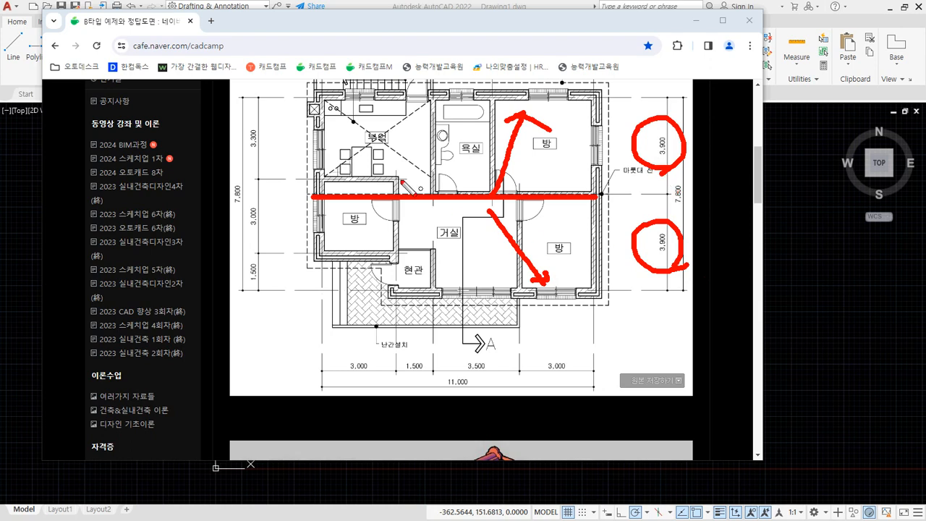
left_click_drag(270, 256, 246, 234)
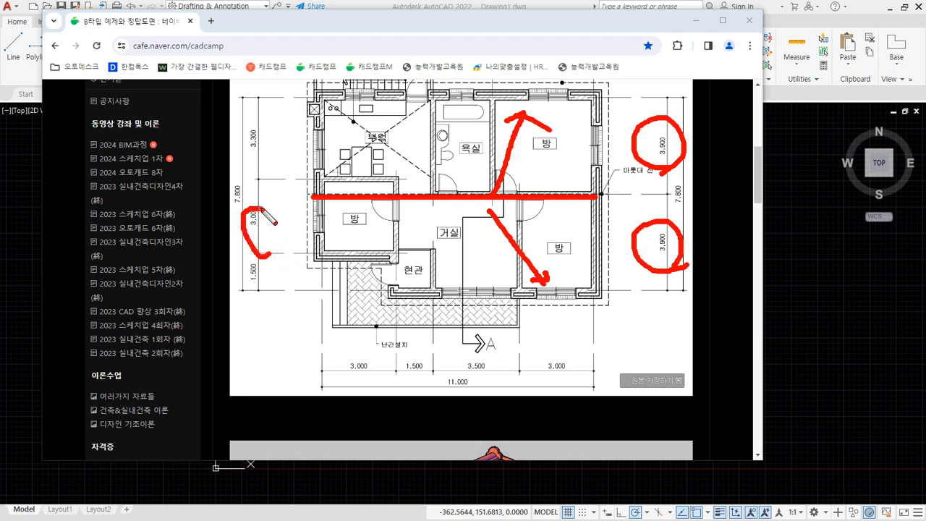
key("e")
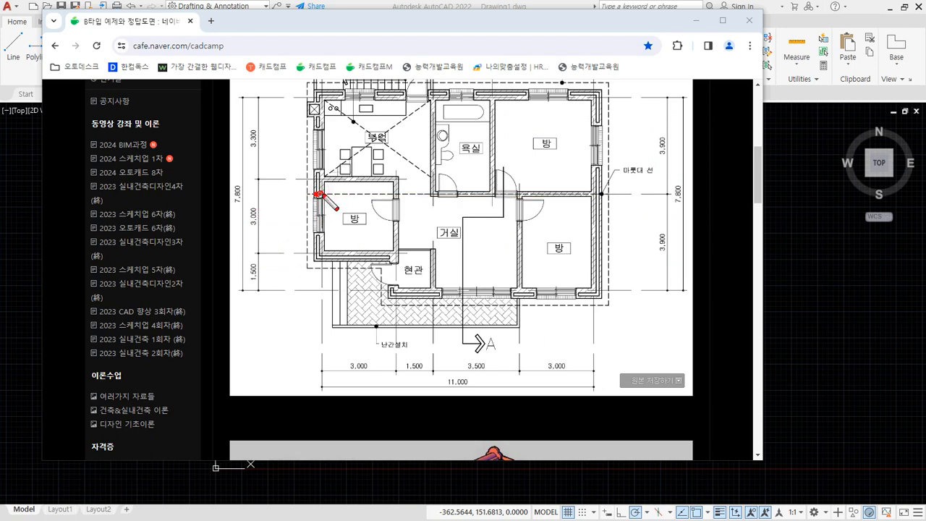
- Compare the ridge-to-wall distances at the small room and the entrance, and examine how the roof outline steps between them
left_click_drag(330, 194, 251, 194)
left_click_drag(322, 253, 250, 252)
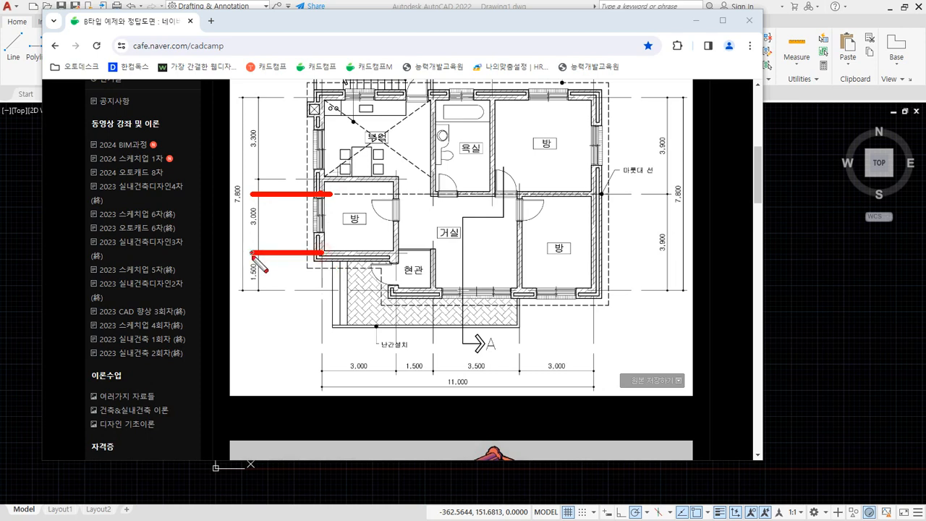
mouse_move(398, 293)
left_mouse_down()
mouse_move(260, 293)
mouse_move(325, 286)
mouse_move(300, 292)
left_mouse_up()
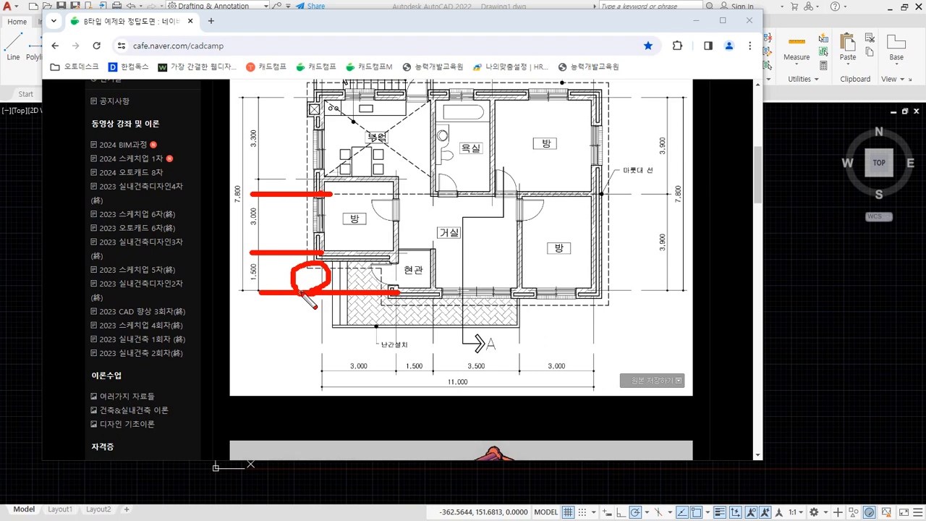
key("e")
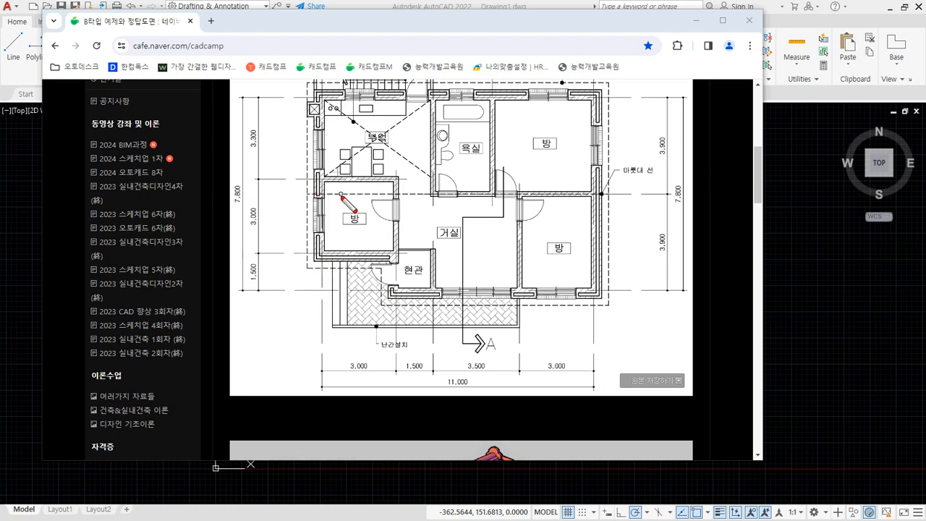
mouse_move(338, 195)
left_mouse_down()
mouse_move(294, 195)
mouse_move(332, 252)
mouse_move(269, 257)
left_mouse_up()
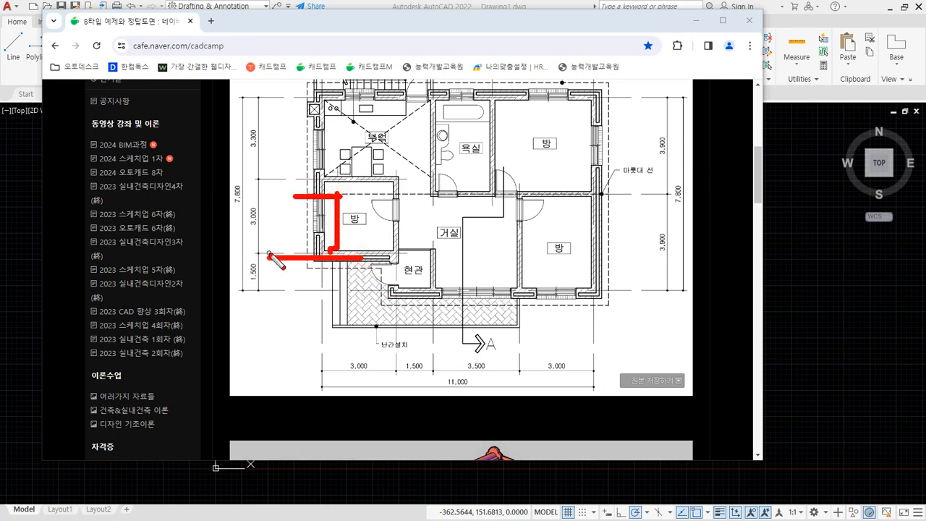
mouse_move(662, 265)
left_mouse_down()
mouse_move(650, 216)
mouse_move(670, 260)
left_mouse_up()
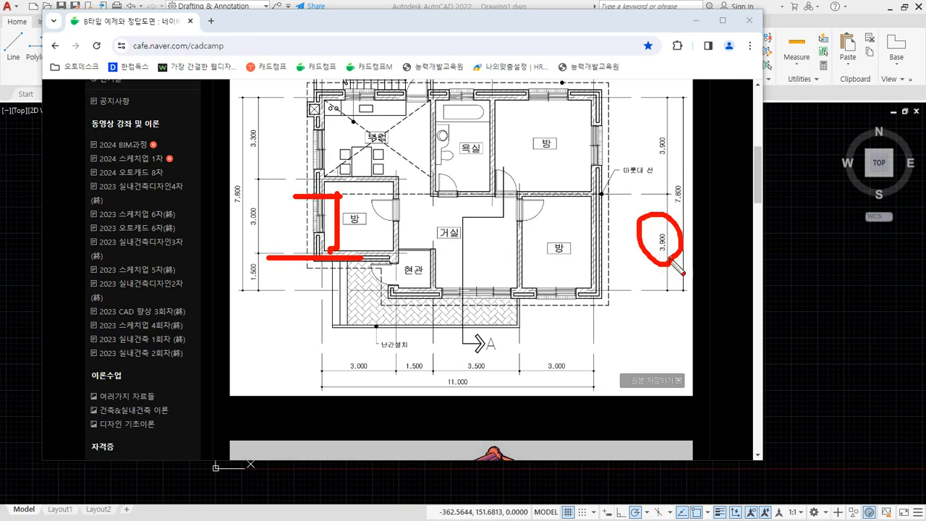
mouse_move(313, 211)
left_mouse_down()
mouse_move(300, 220)
mouse_move(326, 246)
mouse_move(319, 210)
left_mouse_up()
key("e")
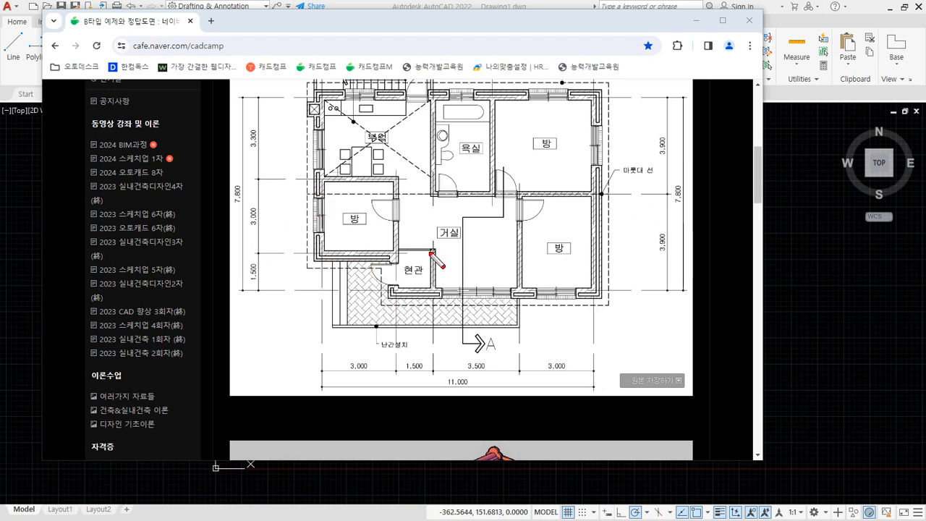
left_click(245, 147)
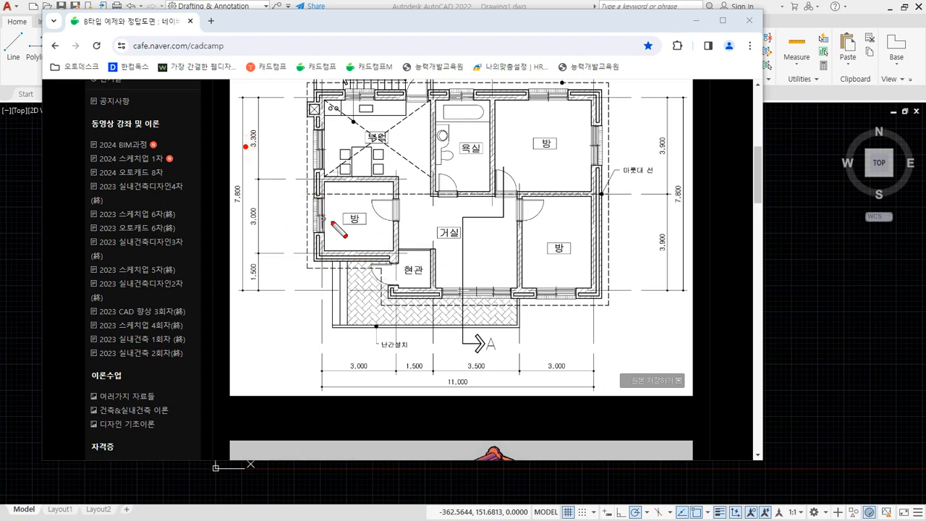
left_click_drag(341, 255, 352, 272)
key("e")
mouse_move(262, 195)
left_mouse_down()
mouse_move(356, 196)
mouse_move(358, 251)
mouse_move(598, 250)
mouse_move(598, 162)
mouse_move(269, 157)
mouse_move(265, 170)
mouse_move(267, 212)
mouse_move(597, 237)
left_mouse_up()
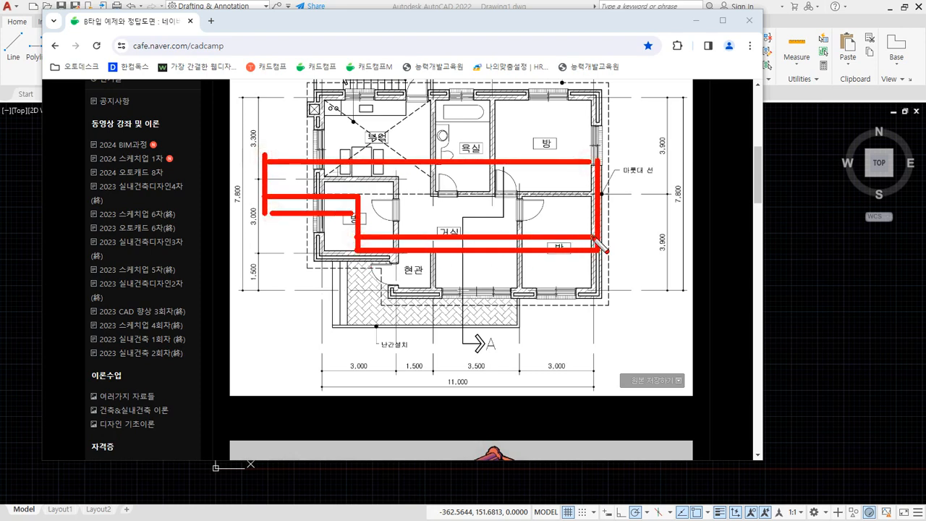
key("Escape")
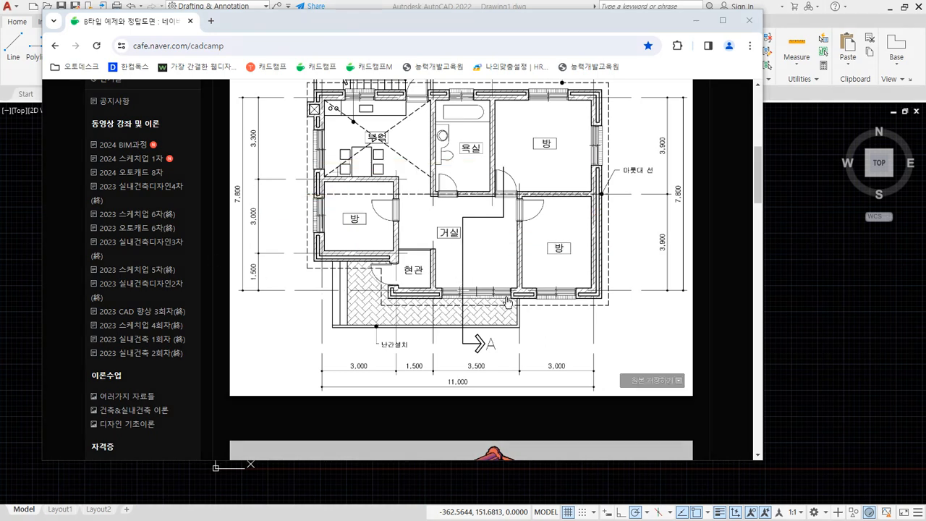
- Read the drawing conditions in the post: section and elevation scales, foundation and wall structure, ceiling height, and colour lineweights
scroll(509, 303, "down", 1)
scroll(510, 301, "up", 5)
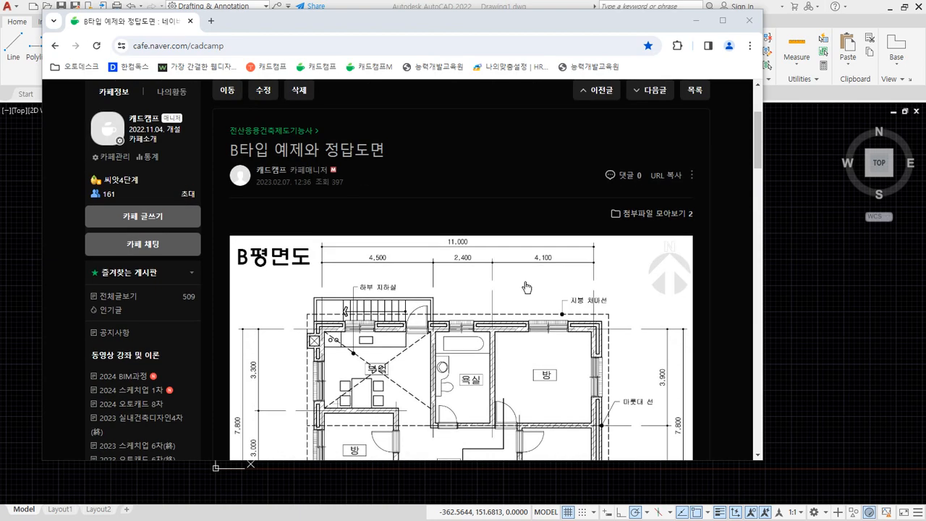
scroll(526, 287, "down", 15)
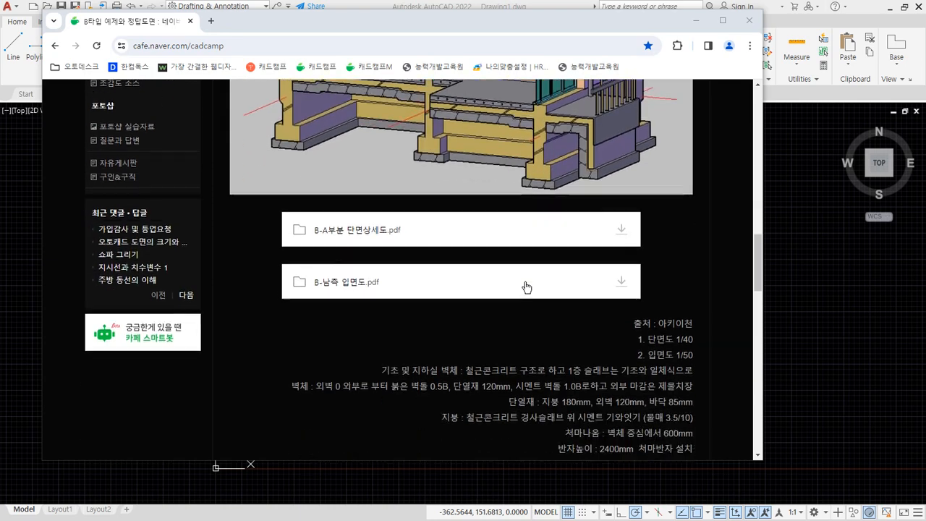
scroll(527, 287, "down", 2)
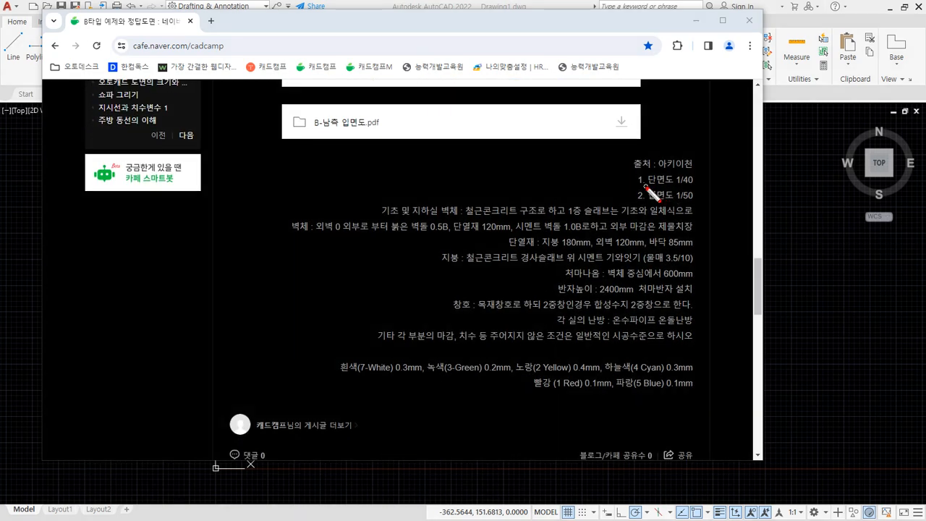
mouse_move(643, 186)
left_mouse_down()
mouse_move(691, 186)
mouse_move(700, 205)
left_mouse_up()
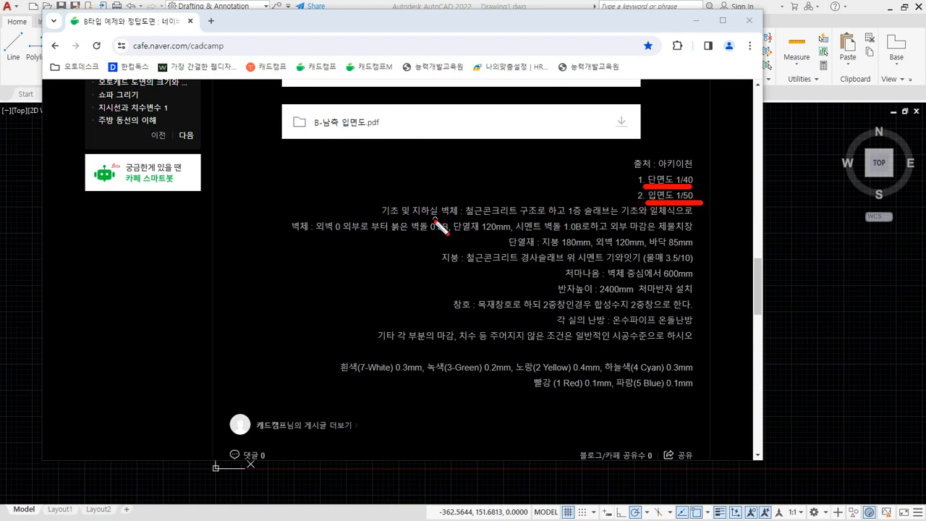
left_click_drag(398, 215, 514, 216)
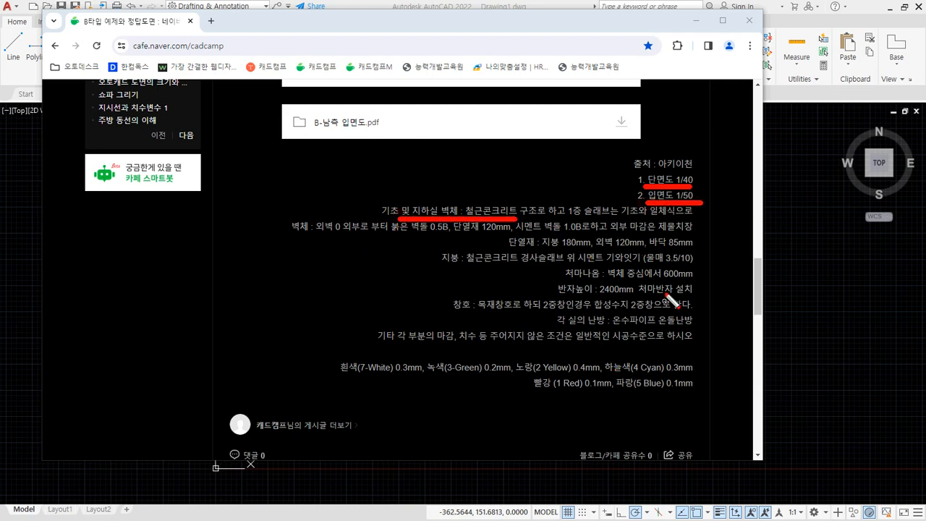
mouse_move(627, 354)
left_mouse_down()
mouse_move(637, 251)
mouse_move(629, 332)
left_mouse_up()
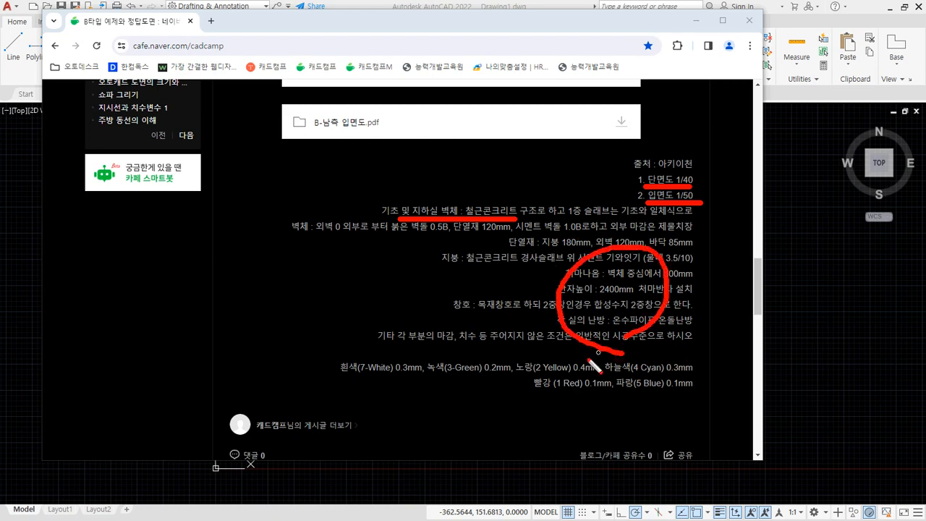
key("e")
mouse_move(393, 391)
left_mouse_down()
mouse_move(409, 355)
mouse_move(688, 362)
mouse_move(553, 401)
mouse_move(356, 400)
left_mouse_up()
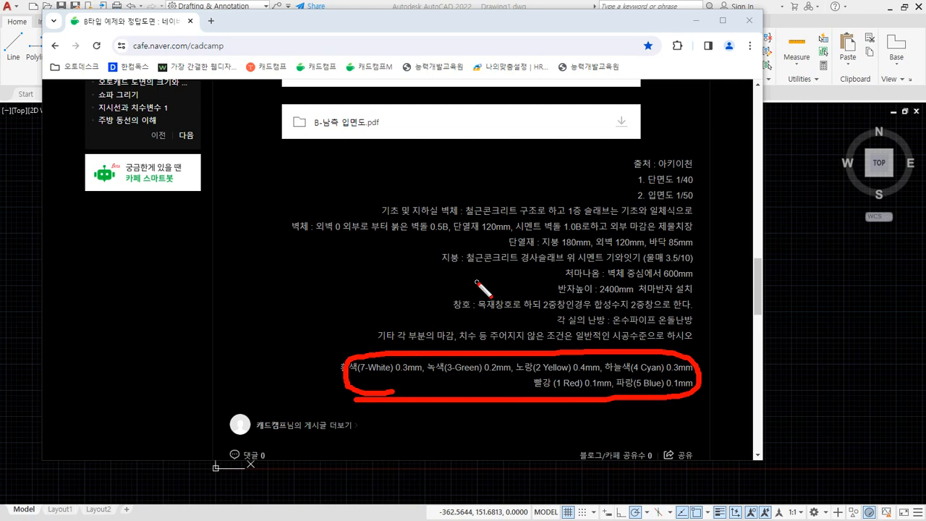
key("Escape")
- Review the attached section detail and south elevation PDFs, and examine the 3D section view's cut path through door, window and terrace
scroll(192, 204, "up", 2)
key("ctrl+2")
mouse_move(387, 275)
left_mouse_down()
mouse_move(296, 182)
mouse_move(416, 238)
mouse_move(361, 264)
left_mouse_up()
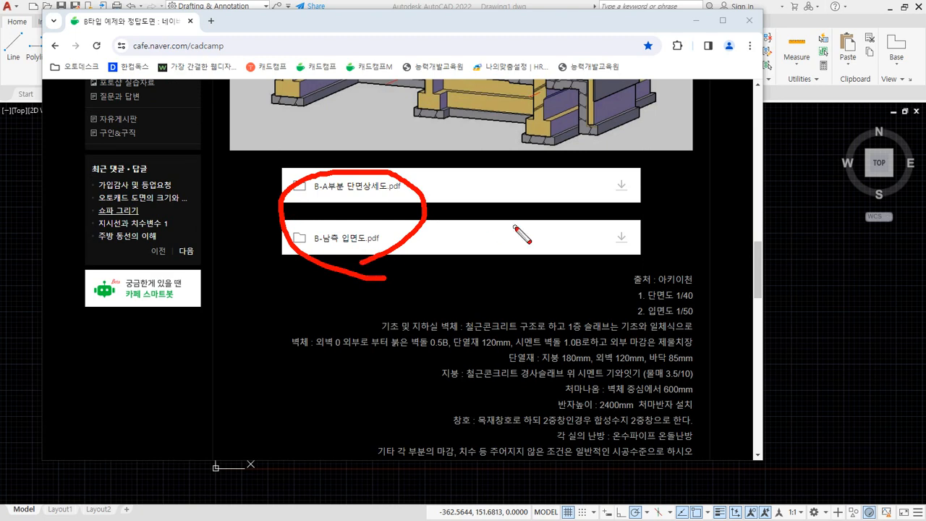
key("Escape")
scroll(513, 237, "up", 3)
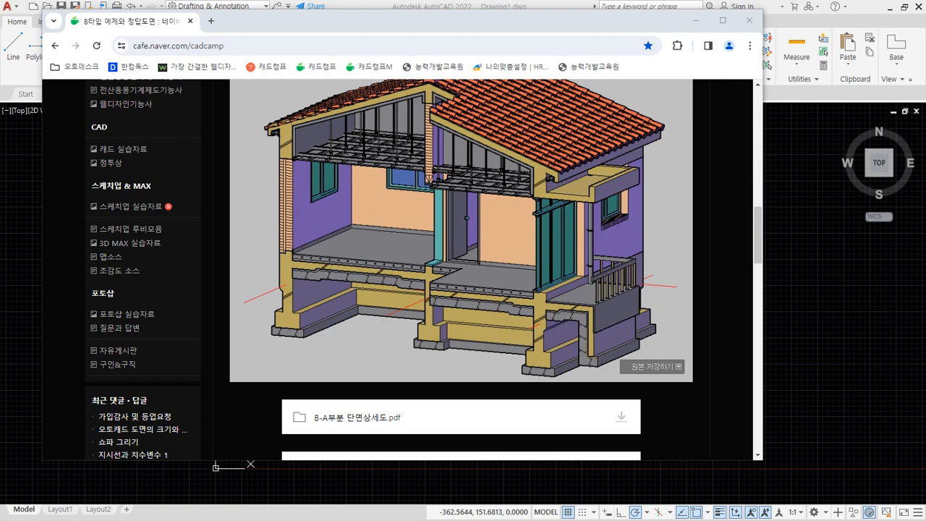
mouse_move(622, 374)
left_mouse_down()
mouse_move(534, 365)
mouse_move(552, 333)
mouse_move(622, 308)
mouse_move(598, 330)
left_mouse_up()
mouse_move(534, 305)
left_mouse_down()
mouse_move(534, 287)
mouse_move(530, 321)
left_mouse_up()
mouse_move(436, 271)
left_mouse_down()
mouse_move(424, 242)
mouse_move(441, 269)
left_mouse_up()
mouse_move(279, 234)
left_mouse_down()
mouse_move(411, 246)
mouse_move(443, 293)
mouse_move(696, 336)
left_mouse_up()
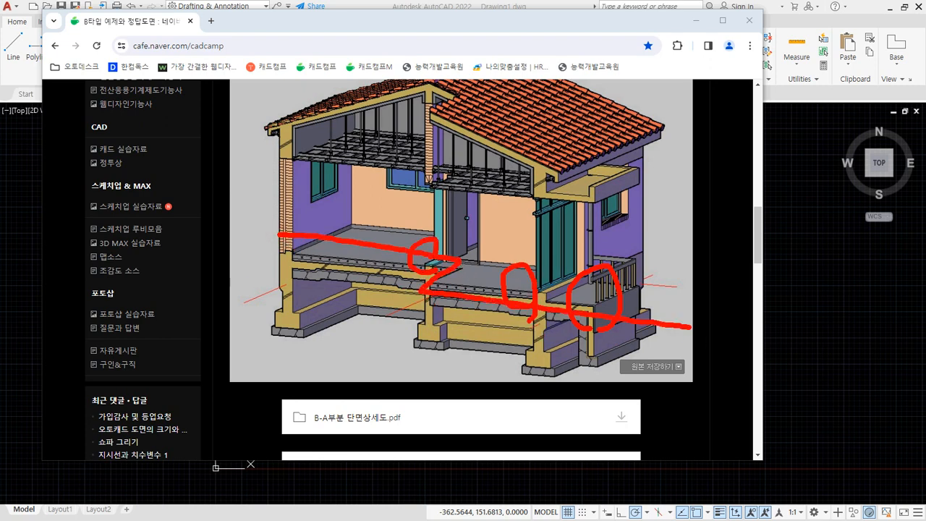
key("Escape")
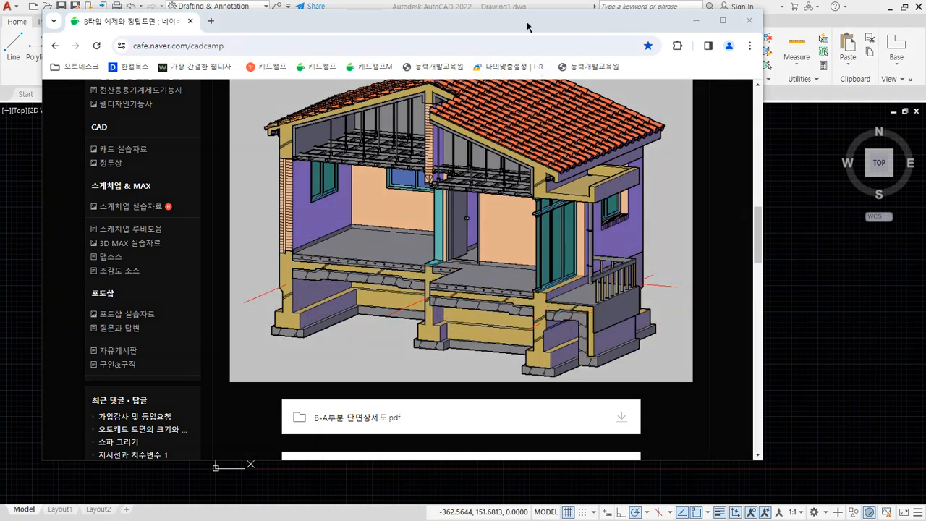
- Move the browser window out of the way, switch to AutoCAD and open the Layer Properties Manager
left_click_drag(528, 22, 0, 76)
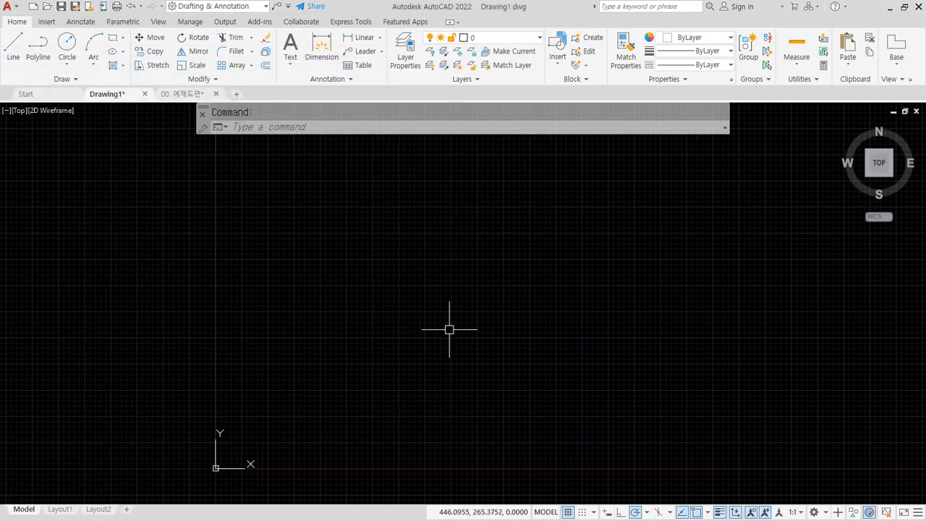
type("la")
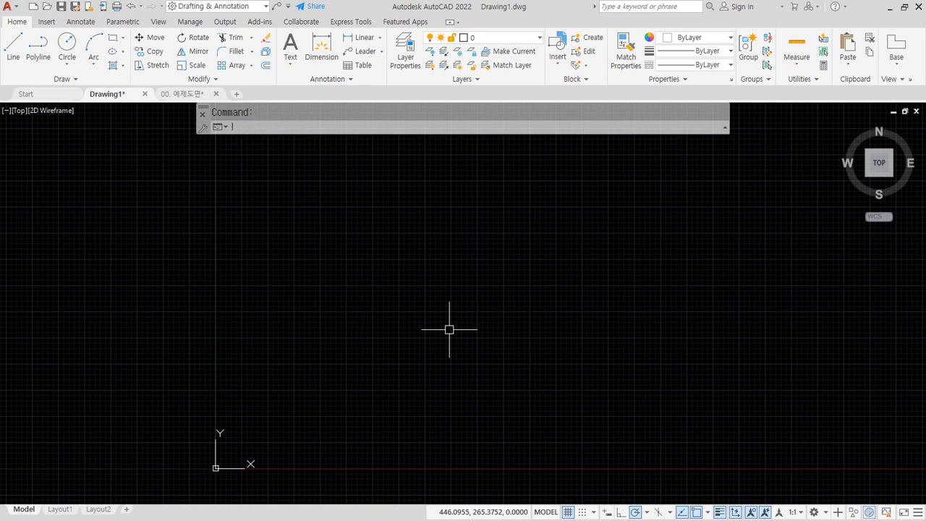
key("Return")
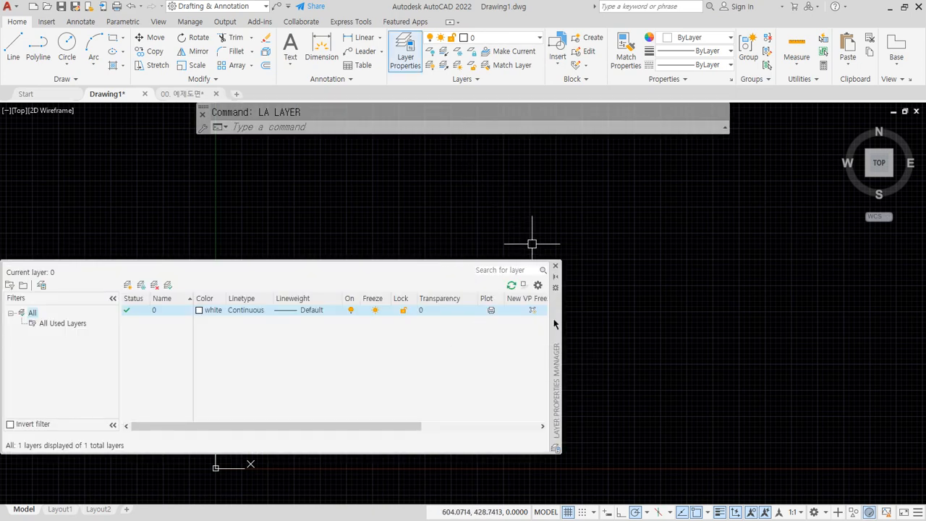
- Move the Layer Properties Manager to the middle of the drawing area and add six new layers
left_click_drag(555, 322, 694, 210)
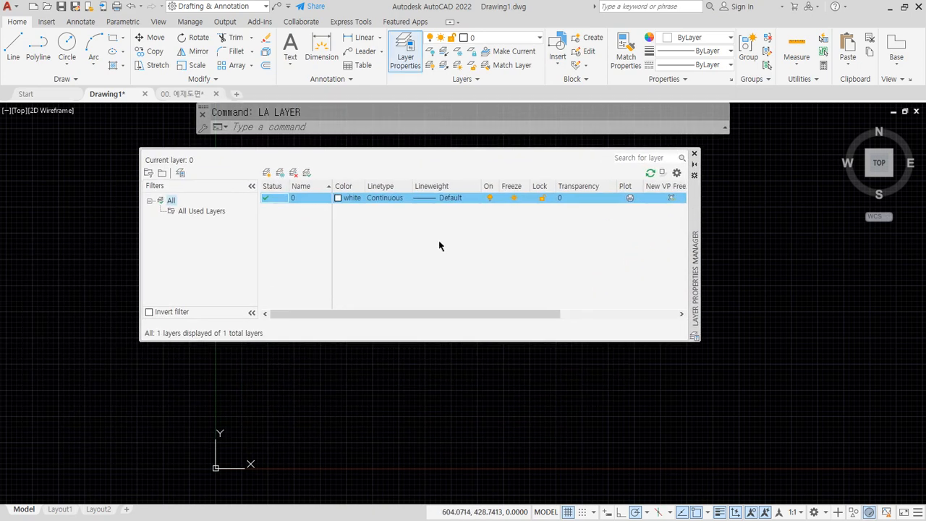
left_click(267, 172)
left_click(266, 172)
left_click(266, 172)
left_click(267, 172)
left_click(266, 172)
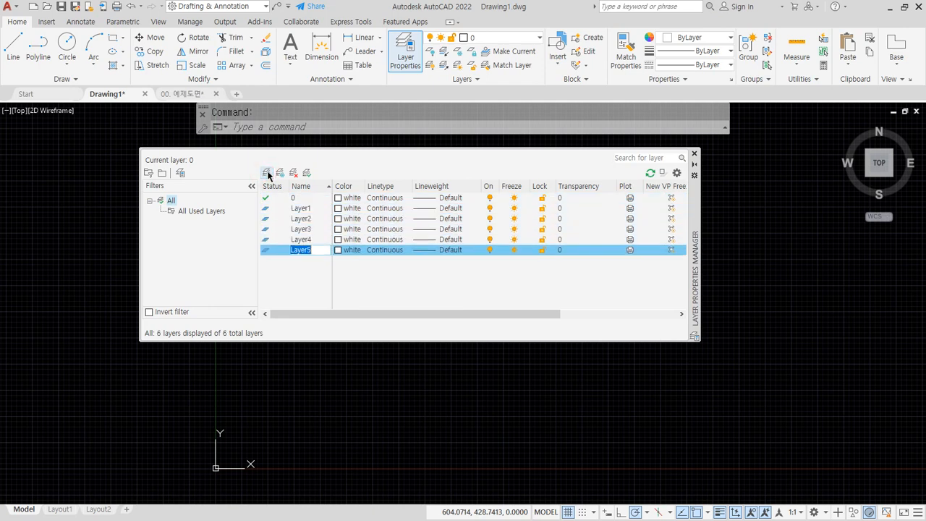
left_click(266, 173)
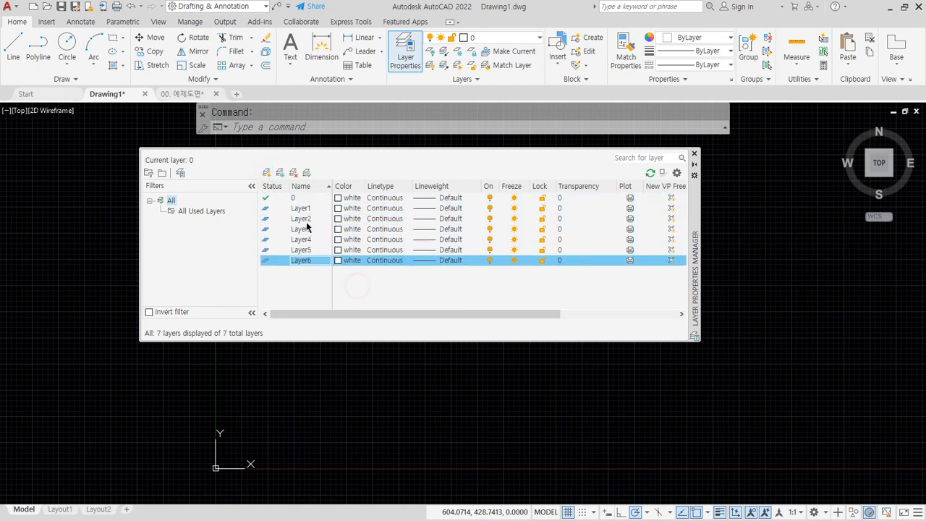
- Set the layer colours to red (1) for Layer1, yellow (2) for Layer2 and green (3) for Layer3
left_click(347, 209)
type("1")
key("Return")
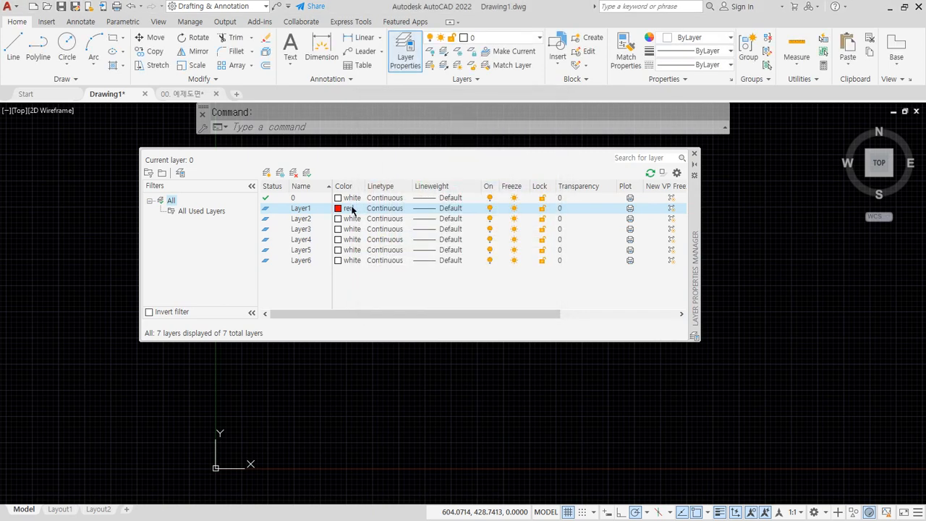
left_click(350, 219)
type("2")
key("Return")
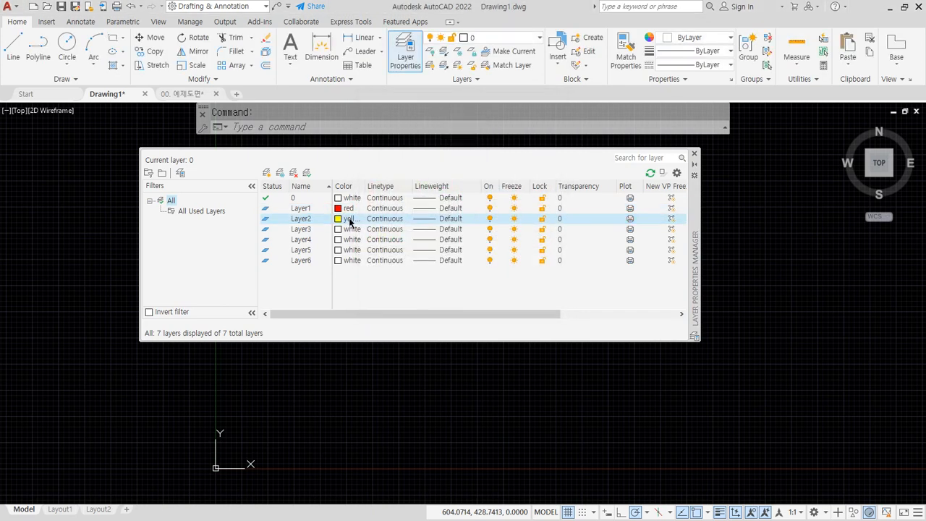
left_click(350, 229)
type("3")
key("Return")
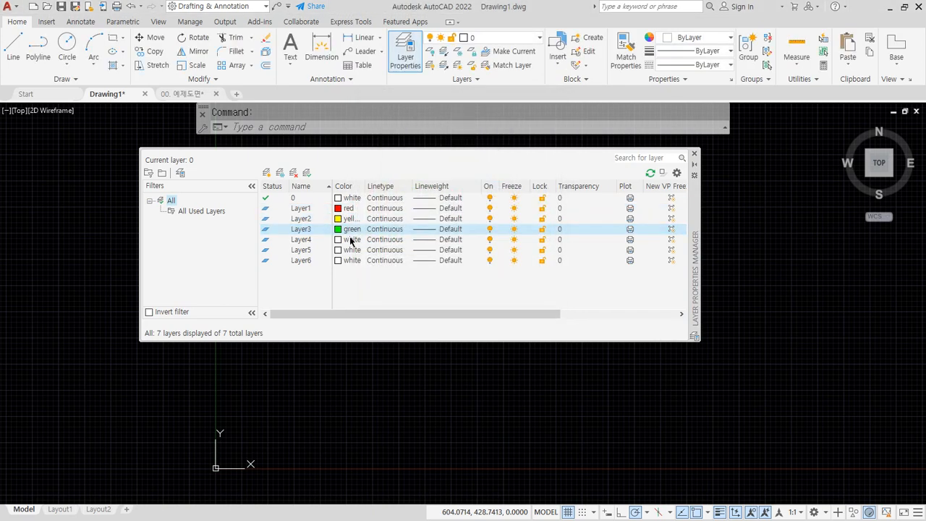
- Set the colour of Layer4 to cyan (4) and of Layer5 to blue (5)
left_click(326, 241)
left_click(350, 239)
type("4")
key("Return")
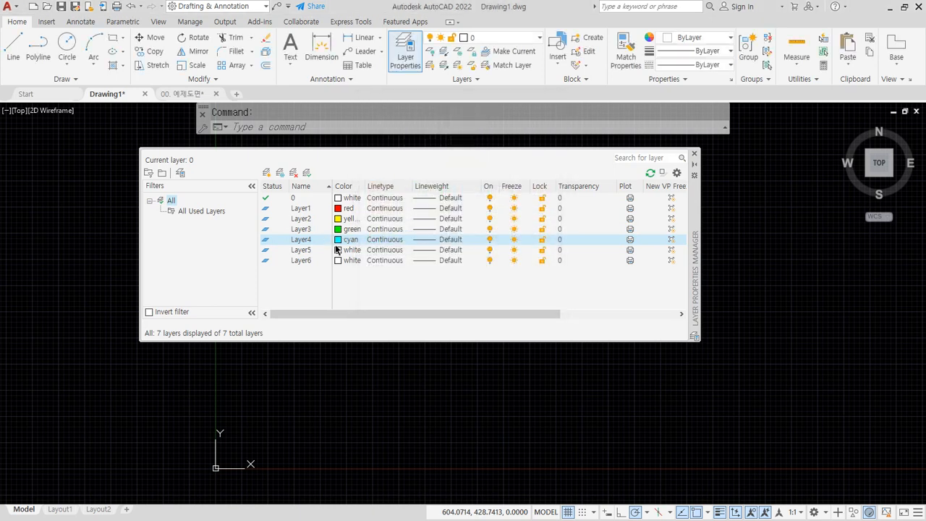
left_click(345, 251)
left_click(345, 251)
type("5")
key("Return")
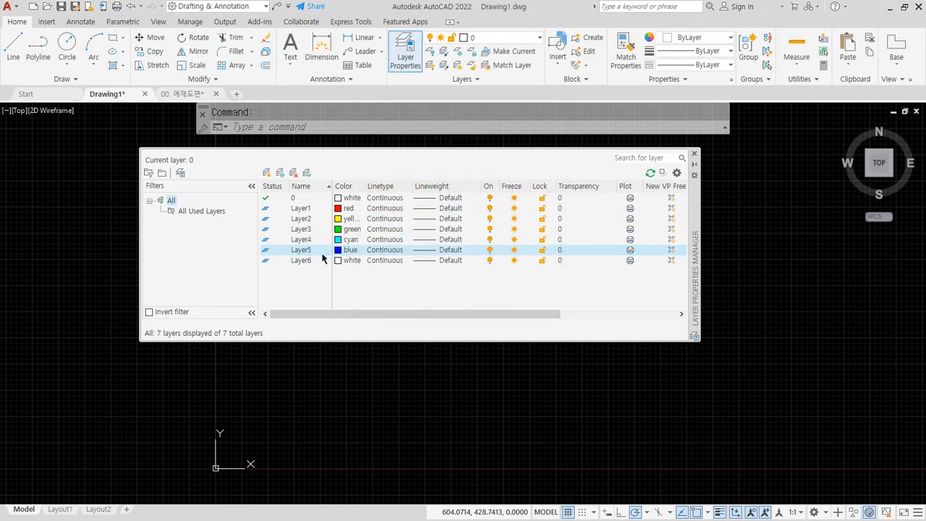
- Rename the red layer Layer1 as 중심 and the yellow layer Layer2 as 단면
double_click(301, 208)
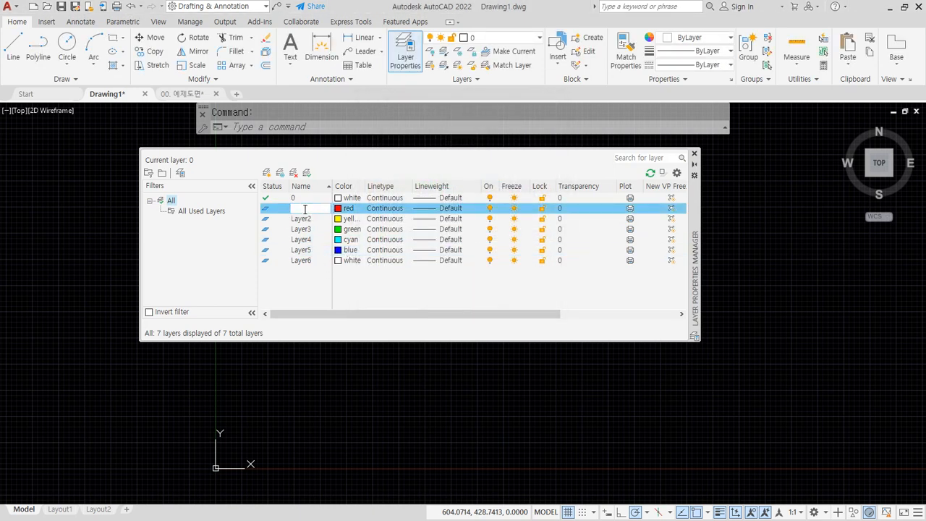
type("중심")
double_click(303, 218)
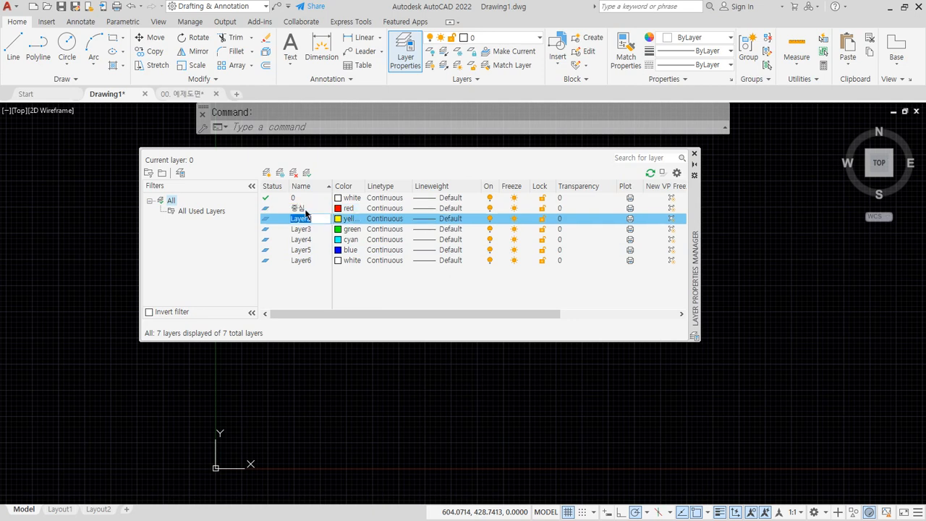
type("단면")
key("Return")
- Rename the green layer Layer3 as 마감 and the cyan layer Layer4 as 문자
key("Down")
key("F2")
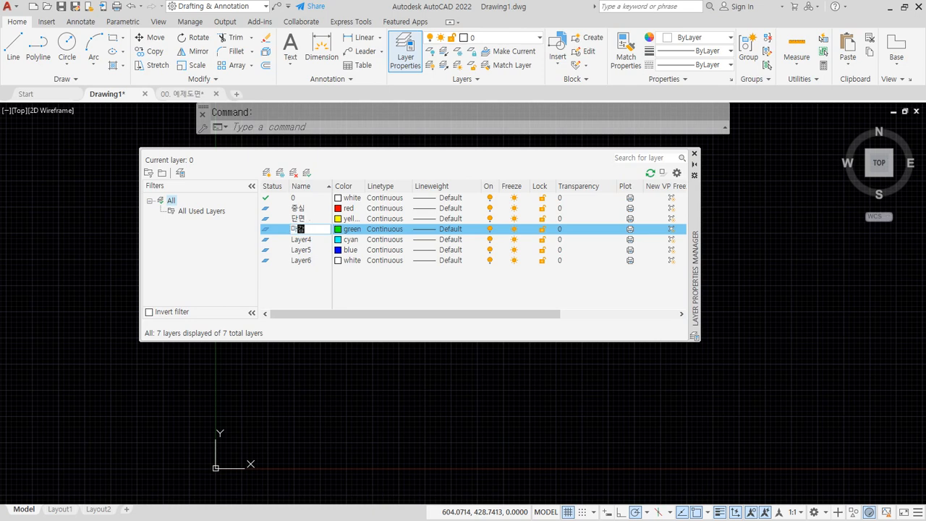
type("마감")
key("Return")
key("Down")
key("F2")
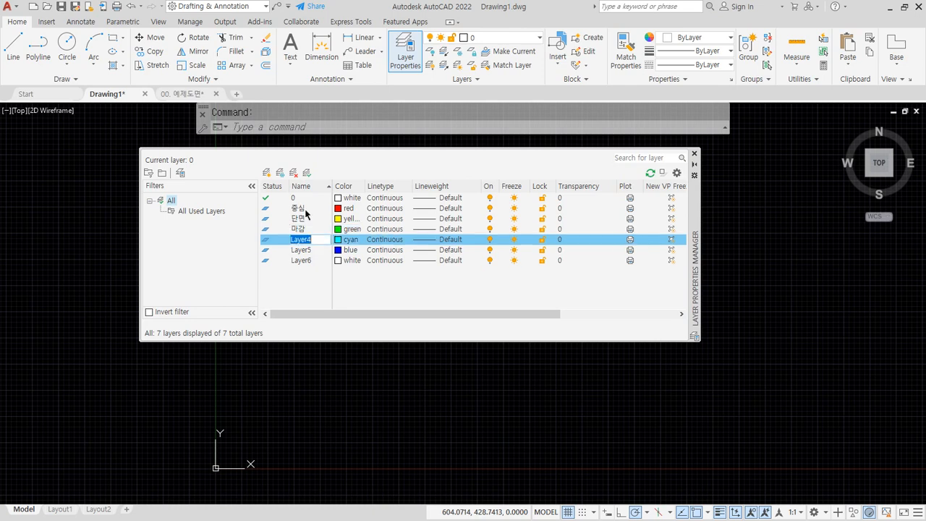
type("문자")
key("Return")
- Rename the blue layer Layer5 as 해치 and the white layer Layer6 as 입면
key("Down")
key("F2")
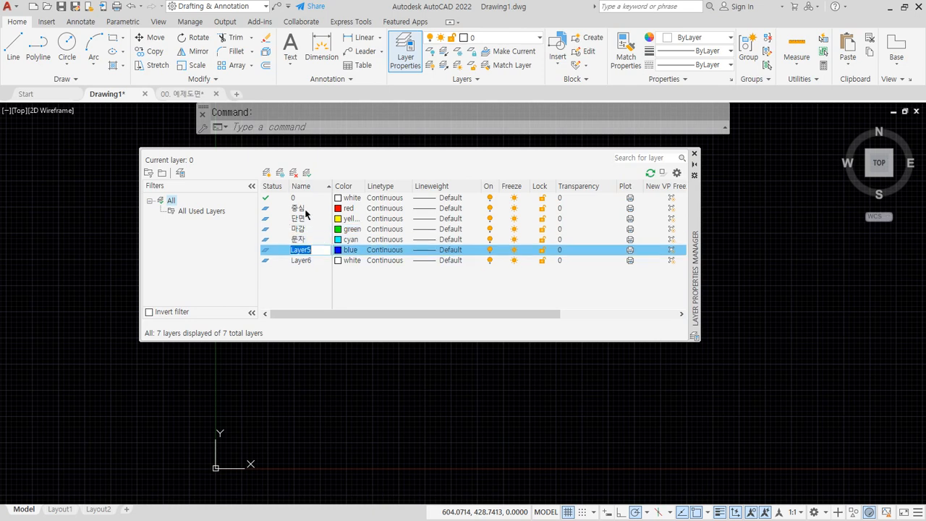
type("해치")
key("Return")
key("Down")
key("F2")
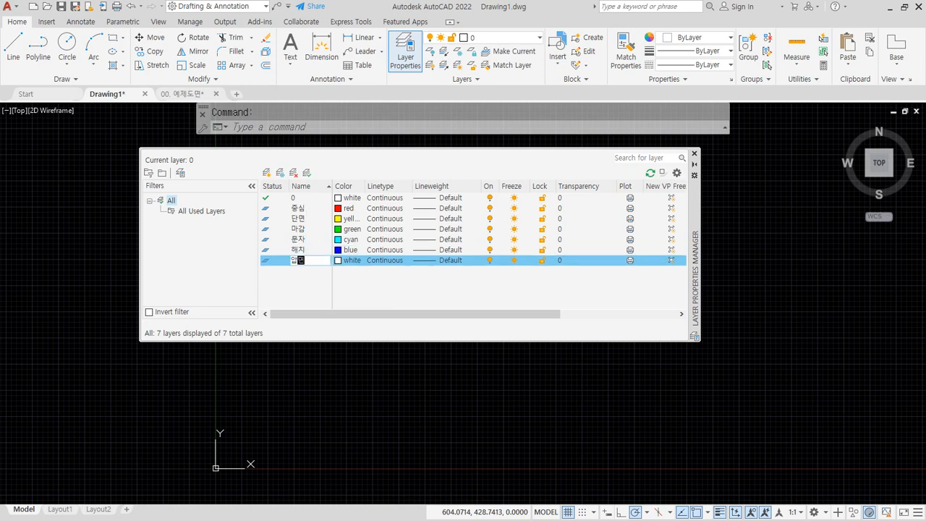
key("Return")
- Open the linetype selection for the 중심 layer and load the ACAD_ISO10W100 linetype from acadiso.lin
left_click(384, 209)
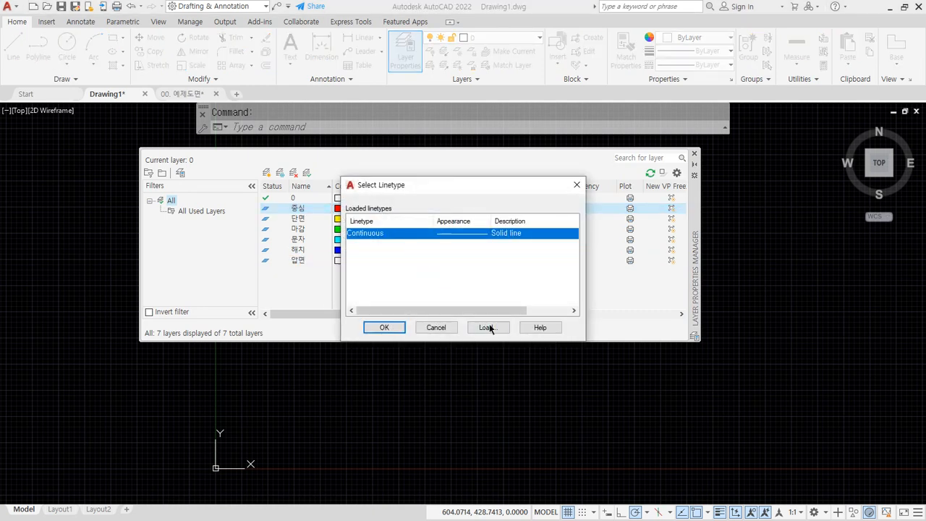
left_click(489, 327)
scroll(351, 253, "down", 2)
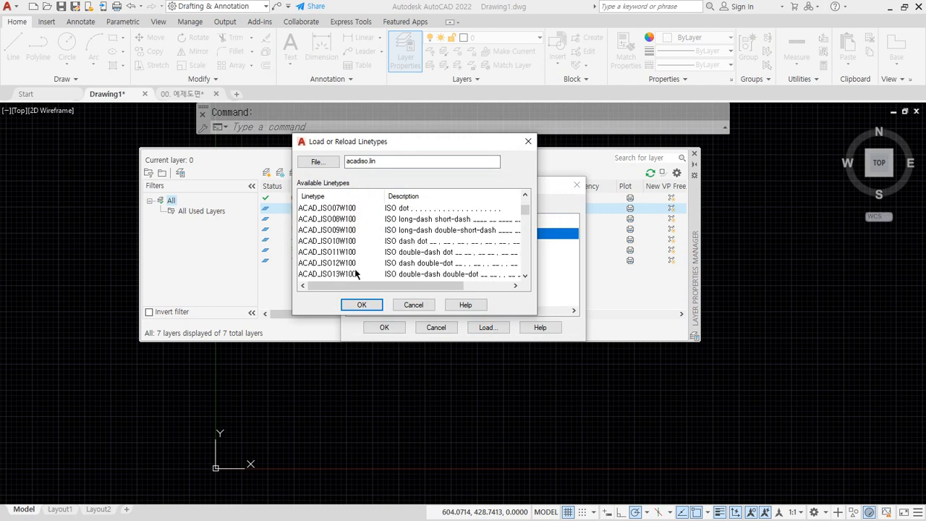
scroll(347, 261, "up", 1)
left_click(346, 273)
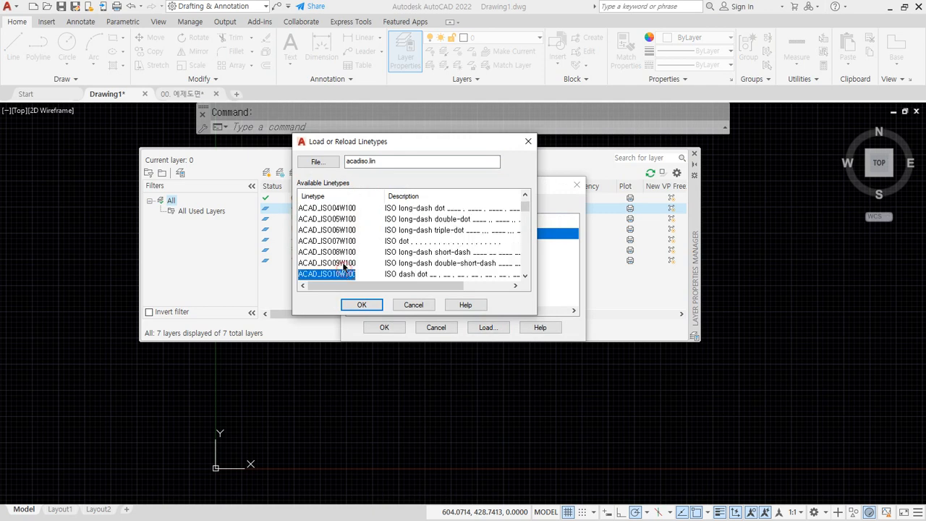
scroll(346, 269, "down", 1)
left_click(360, 305)
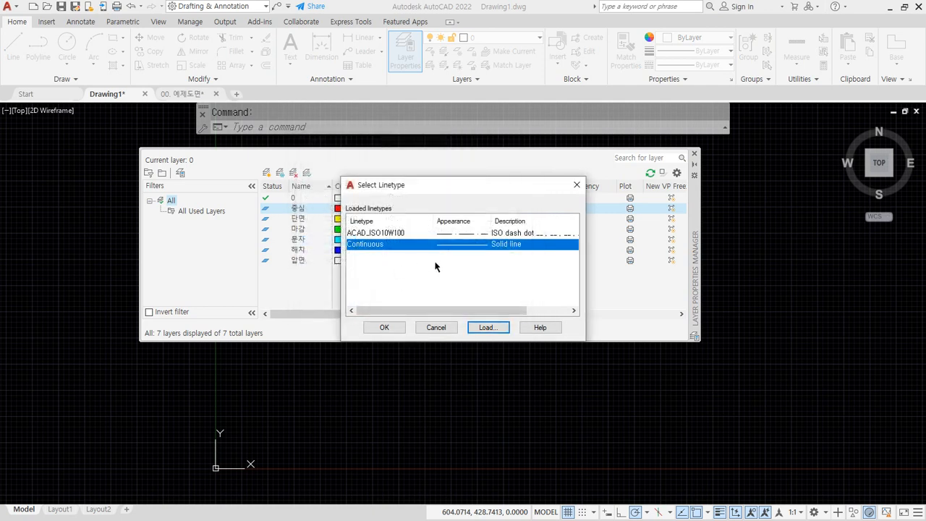
- Load the HIDDEN and BATTING linetypes from acadiso.lin as well
left_click(495, 327)
left_click(330, 253)
key("h")
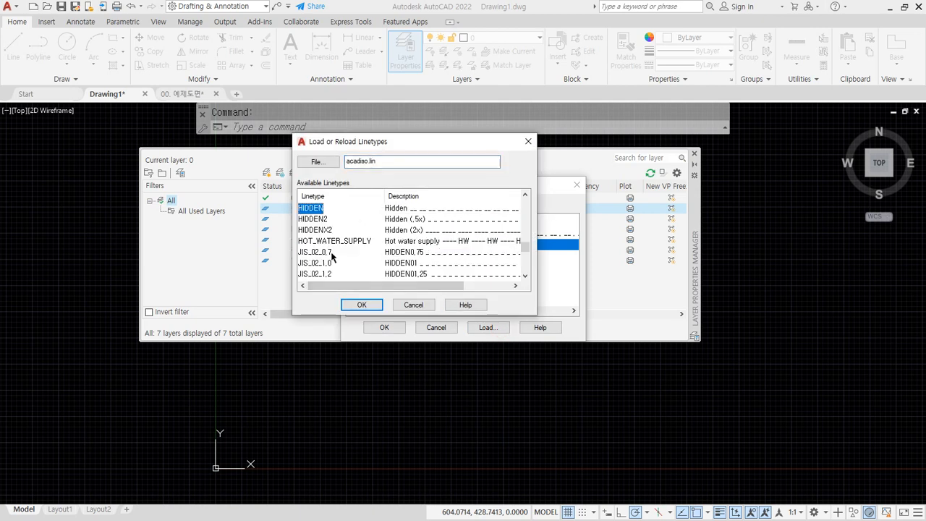
left_click(362, 304)
left_click(486, 327)
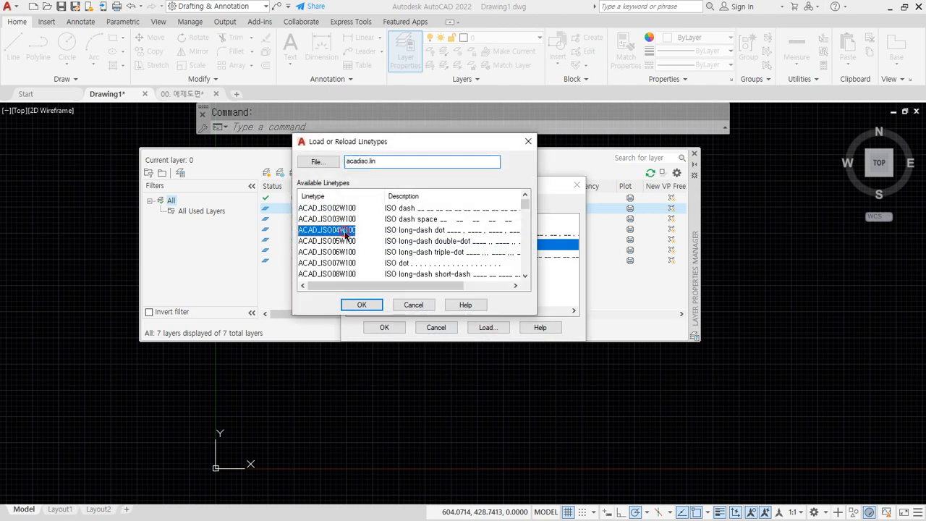
key("b")
left_click(363, 305)
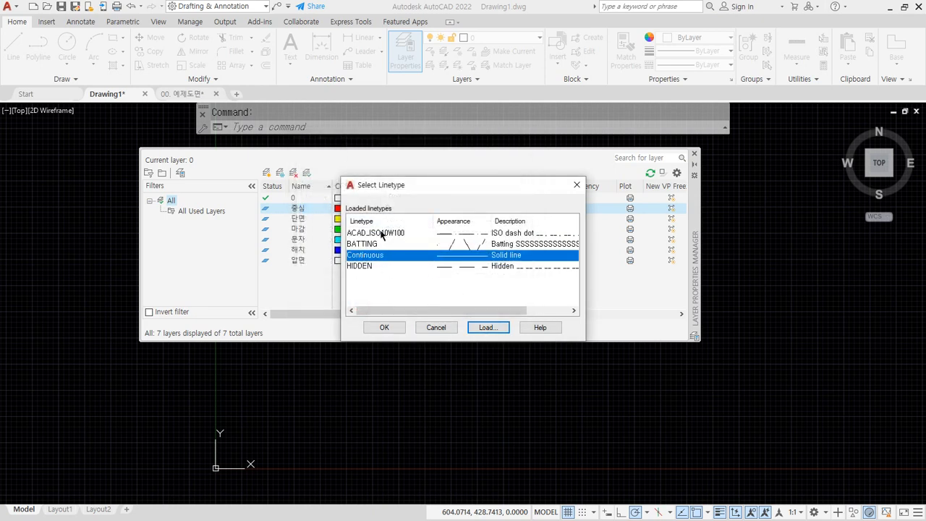
- Assign the ACAD_ISO10W100 linetype to the 중심 layer and close the Layer Properties Manager
left_click(381, 234)
left_click(384, 329)
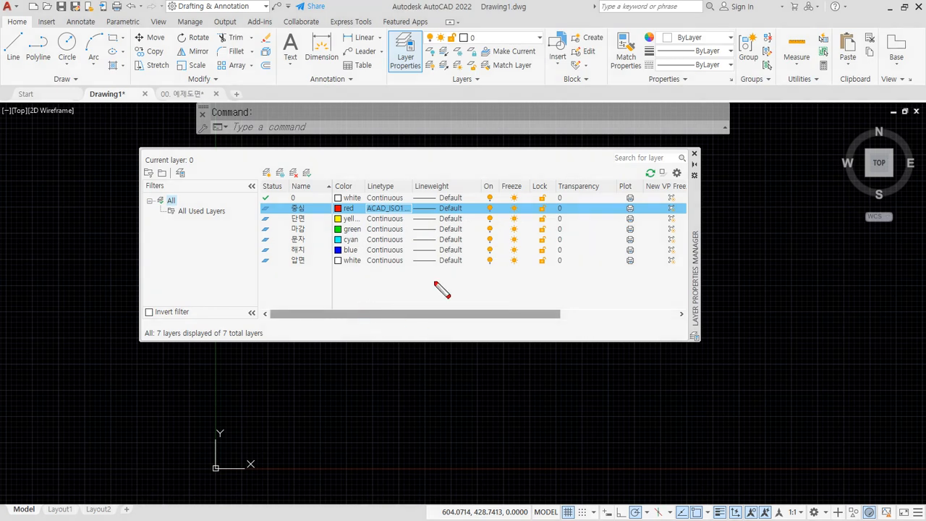
mouse_move(442, 277)
left_mouse_down()
mouse_move(416, 236)
mouse_move(488, 238)
mouse_move(428, 281)
left_mouse_up()
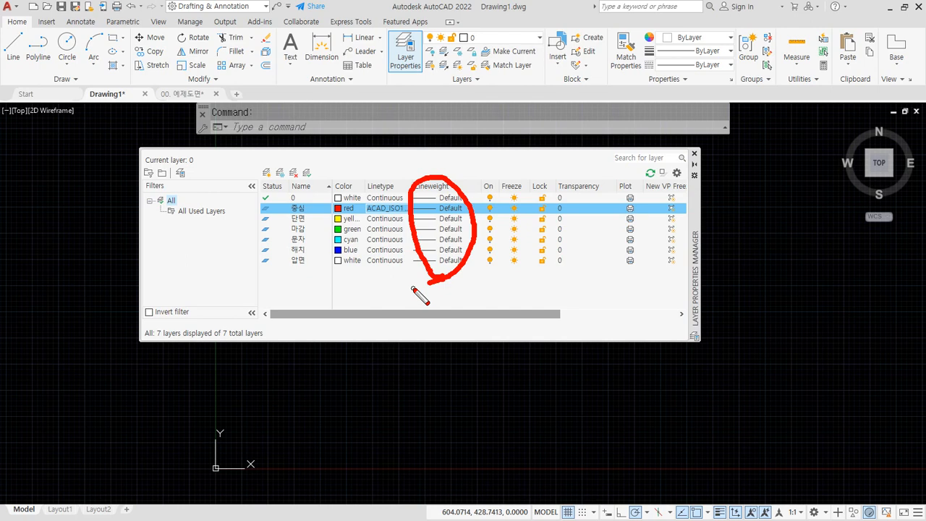
key("Escape")
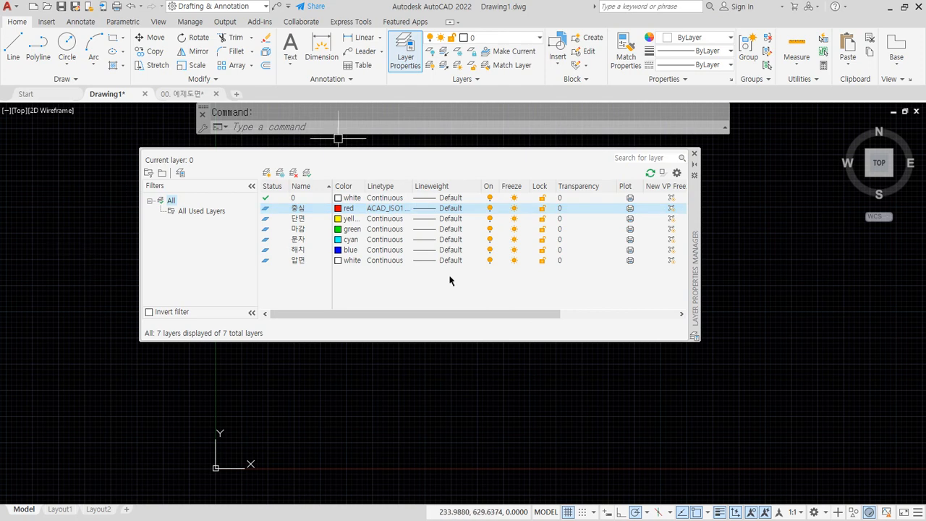
left_click(693, 155)
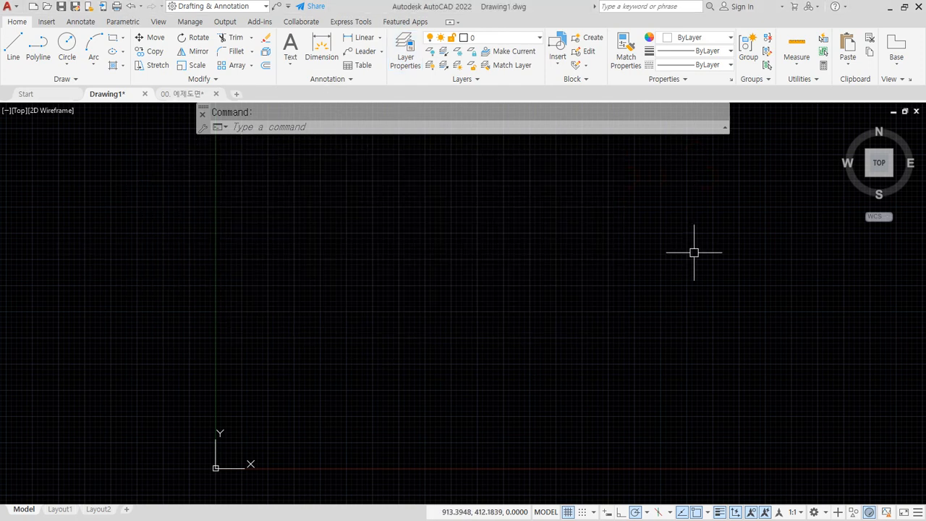
- Open the Text Style settings and create a new text style named 본문글자
type("st")
key("Return")
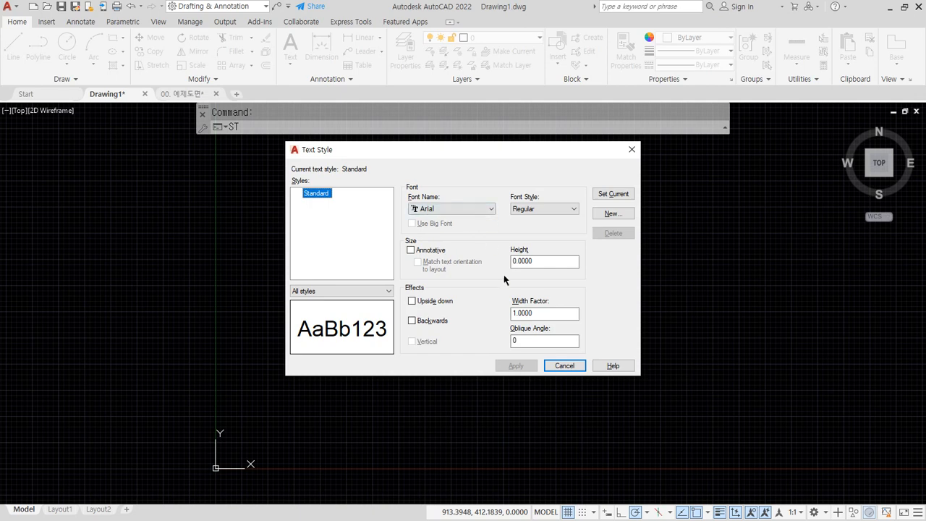
left_click(611, 214)
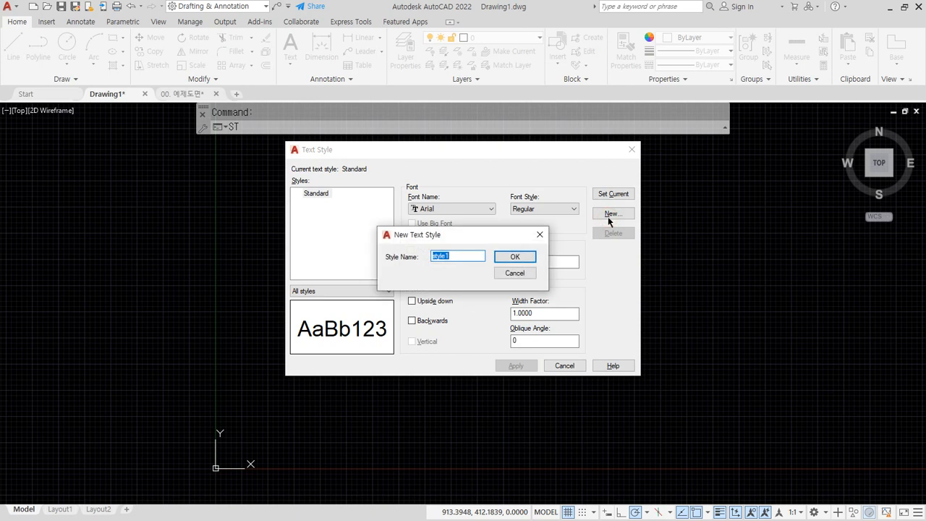
type("치")
key("BackSpace")
type("본문글ㅈ")
key("Return")
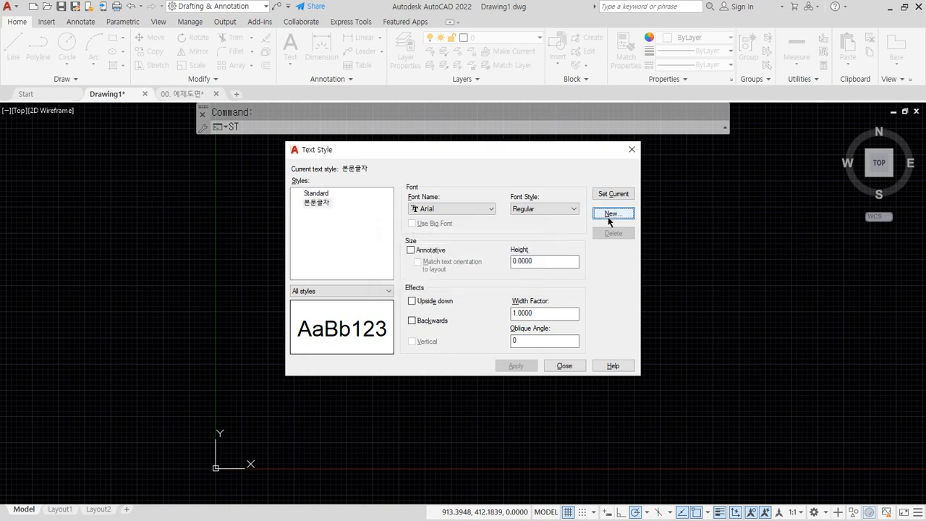
- Set the 본문글자 style's font to 굴림, make it annotative, and open its paper text height for editing
left_click(323, 203)
left_click(450, 208)
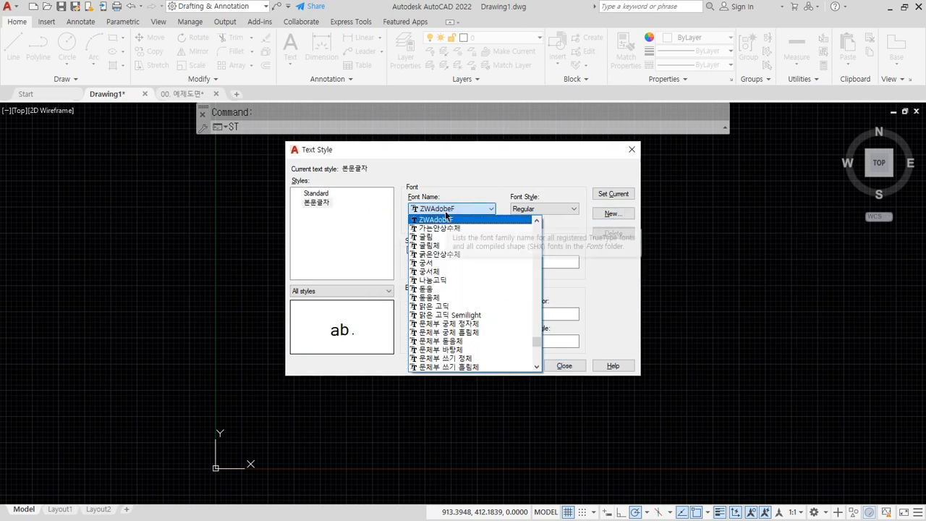
left_click(450, 238)
left_click(411, 250)
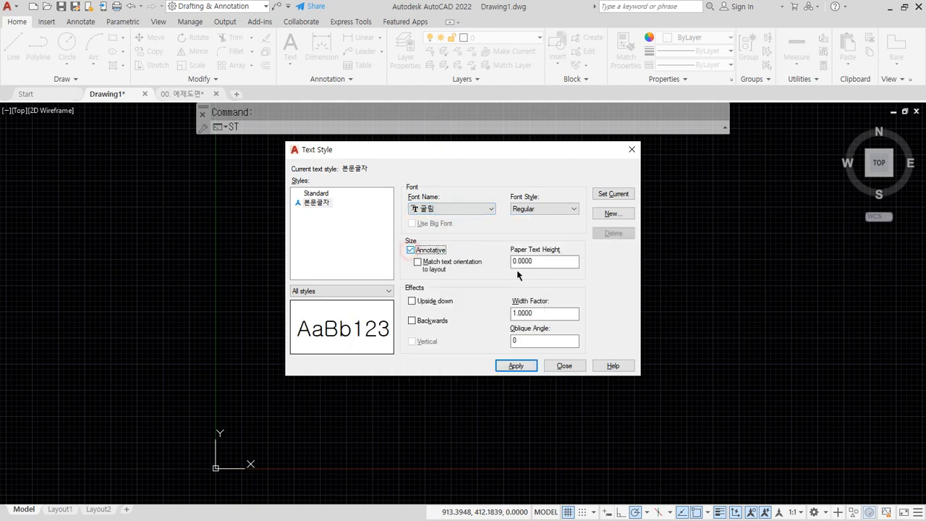
left_click(546, 262)
left_click_drag(540, 263, 459, 267)
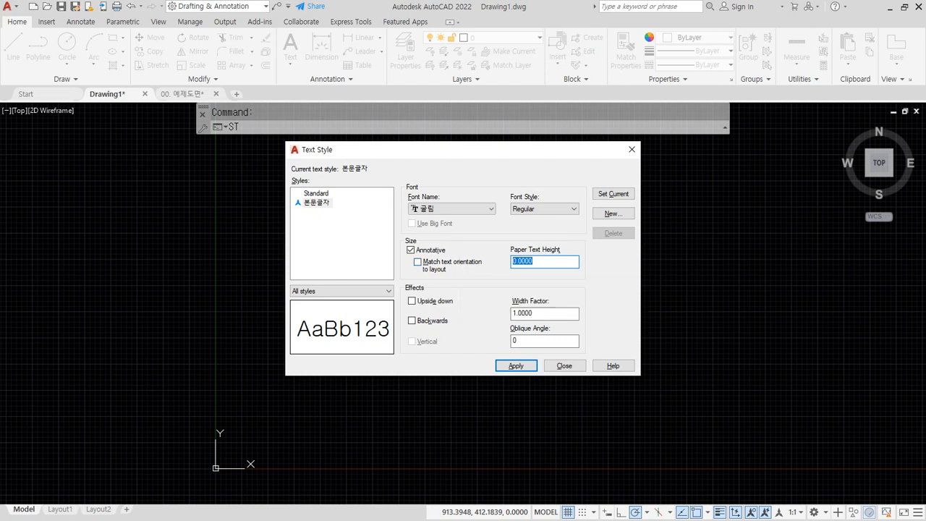
- Switch to Notepad, move its window down over the drawing, and note the section scale as "단면도 1:40"
key("alt+Tab")
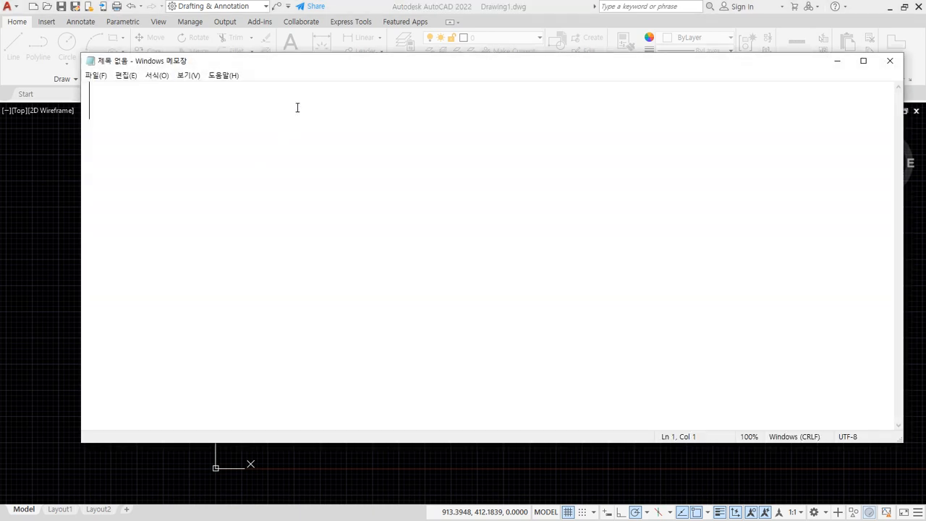
left_click_drag(335, 59, 397, 113)
type("eks")
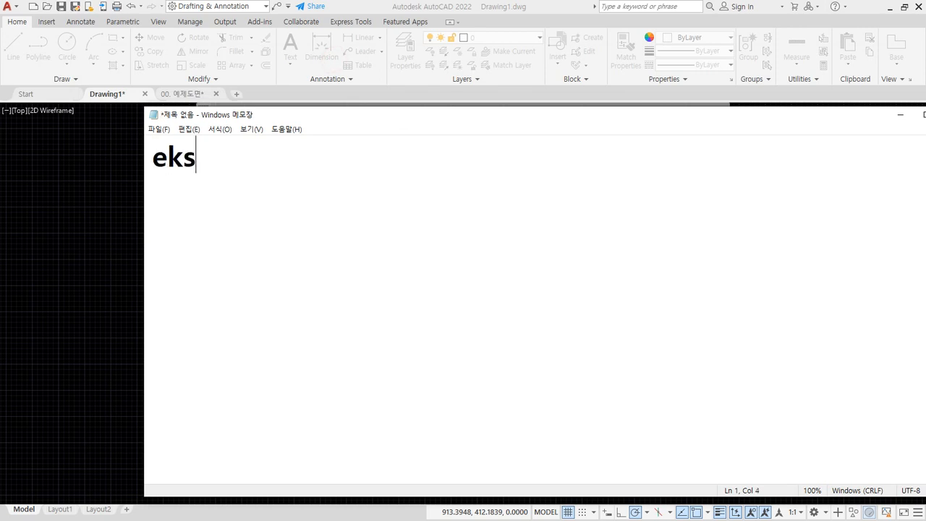
key("BackSpace")
key("BackSpace")
key("BackSpace")
key("Hangul")
type("단면도 ")
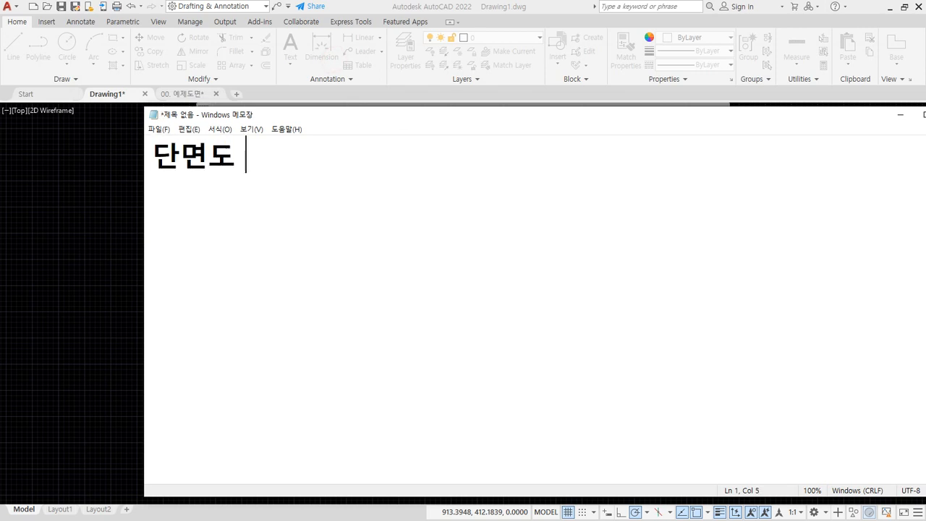
type("1:40")
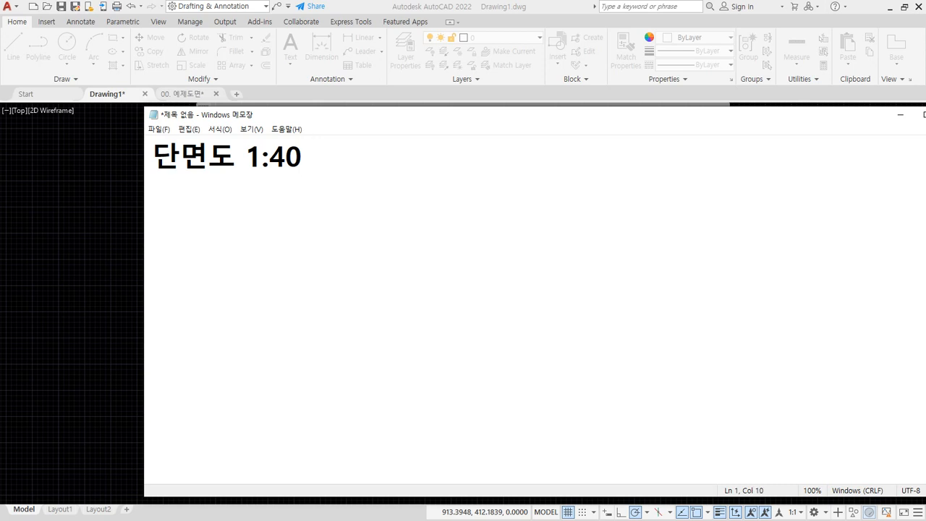
- Add the line "글자의 크기 3 x 40 = 120" to the notes, with the 6 on its own line below
type(" 글자의 크기")
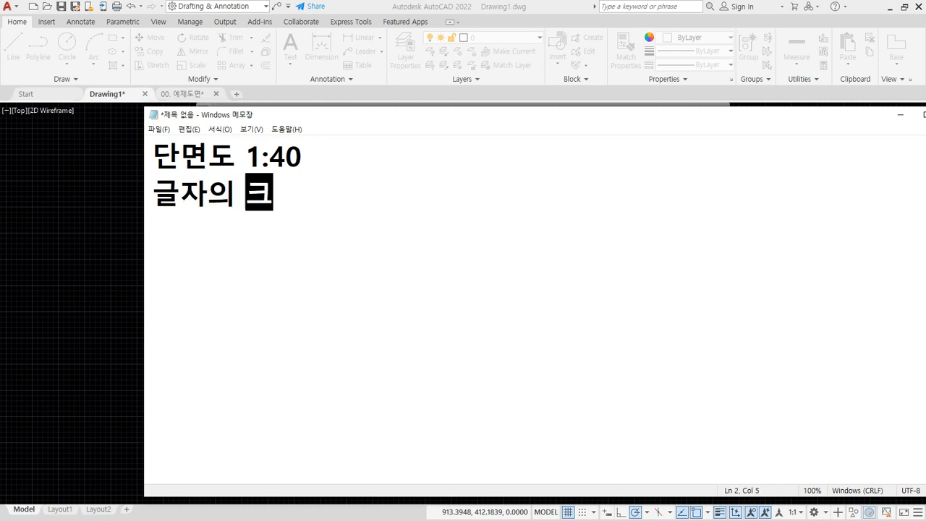
type(" 3")
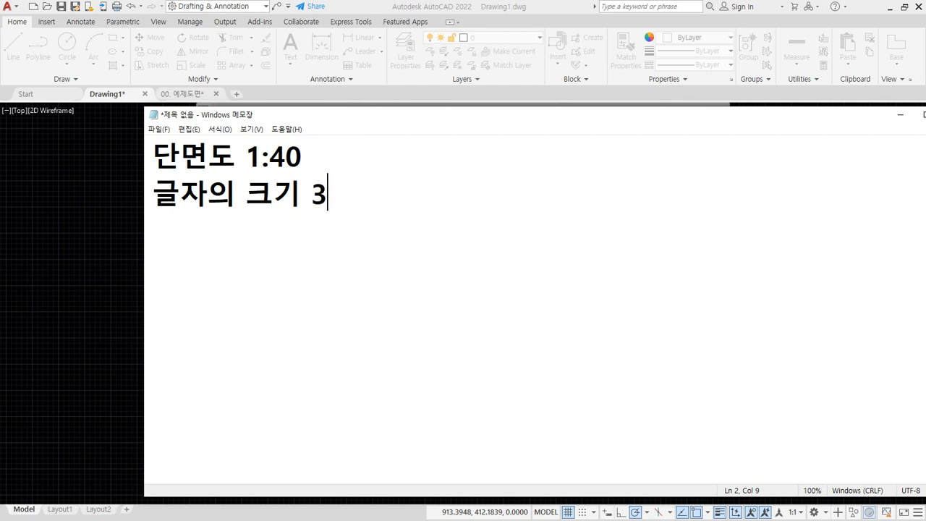
type(" 6")
key("Left")
key("Left")
key("Return")
key("Left")
type("x 40 = 120")
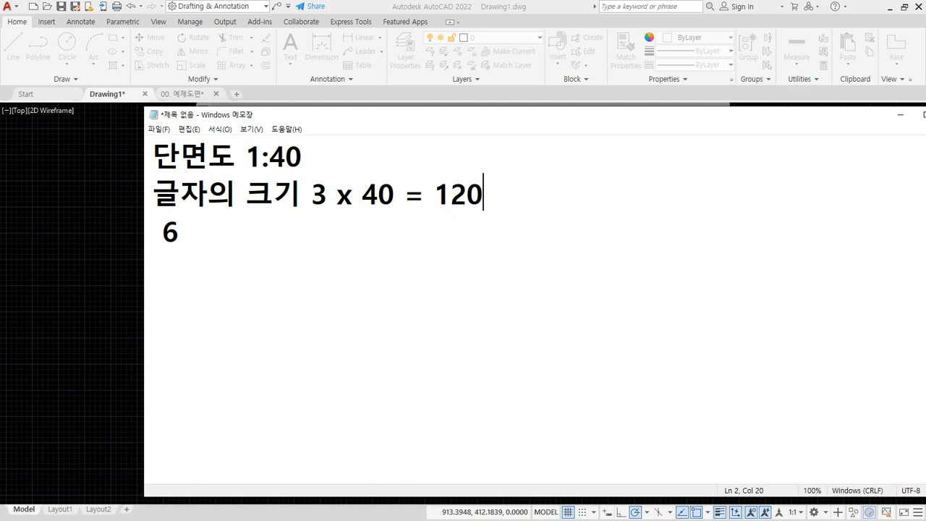
- Prefix the text size line in the notes with "본문"
key("Down")
key("Home")
key("Up")
type("qhs")
key("BackSpace")
key("BackSpace")
key("BackSpace")
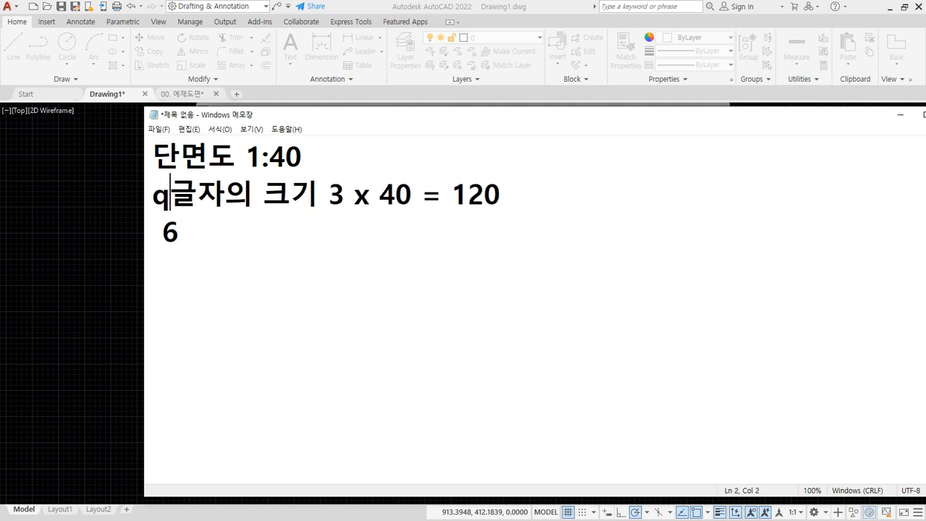
key("Hangul")
type("본무")
type("ㄴ")
- Complete the third note line as "제목 글자의 크기 6 x 40 = 240"
key("Down")
key("Home")
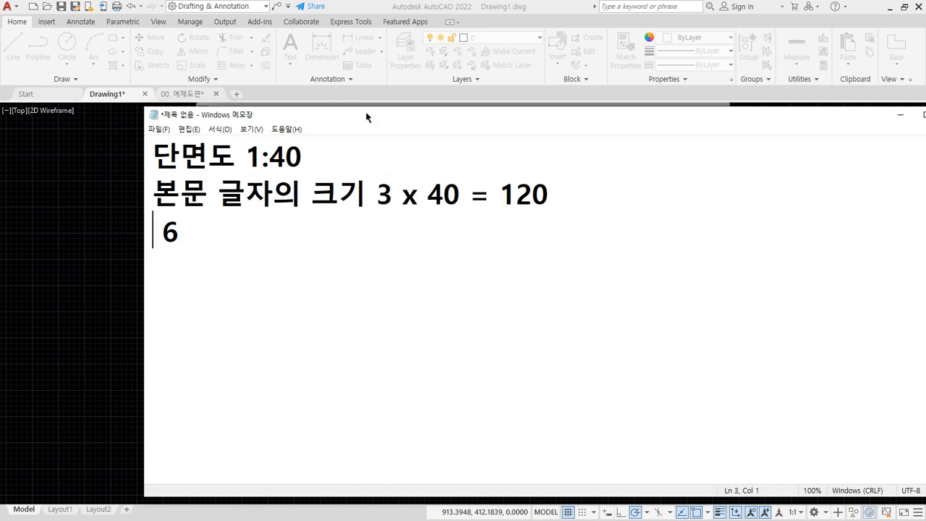
type("제목 글자의 크기")
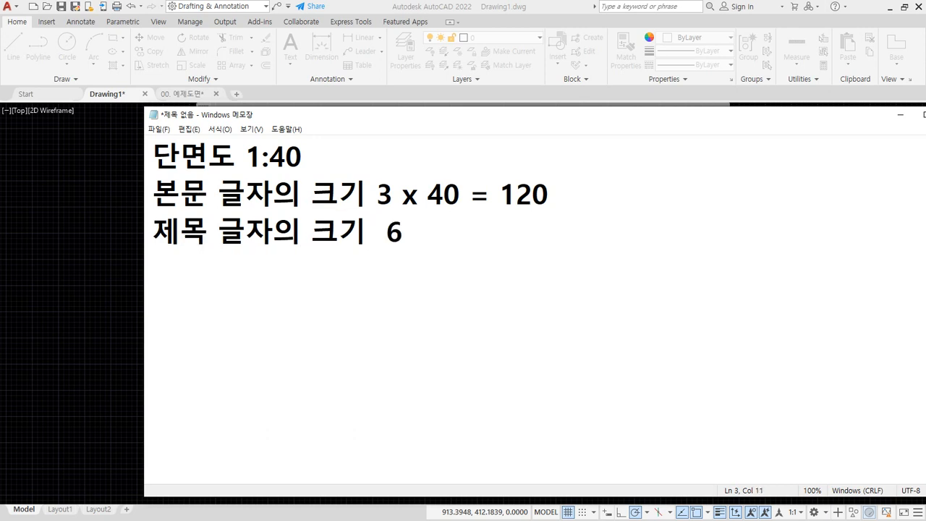
key("BackSpace")
key("End")
type("x 40")
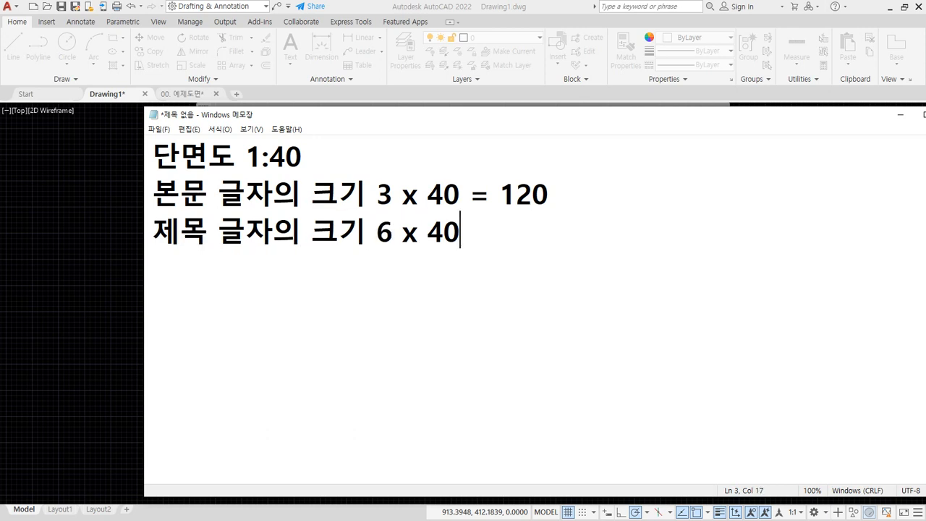
type(" = 240")
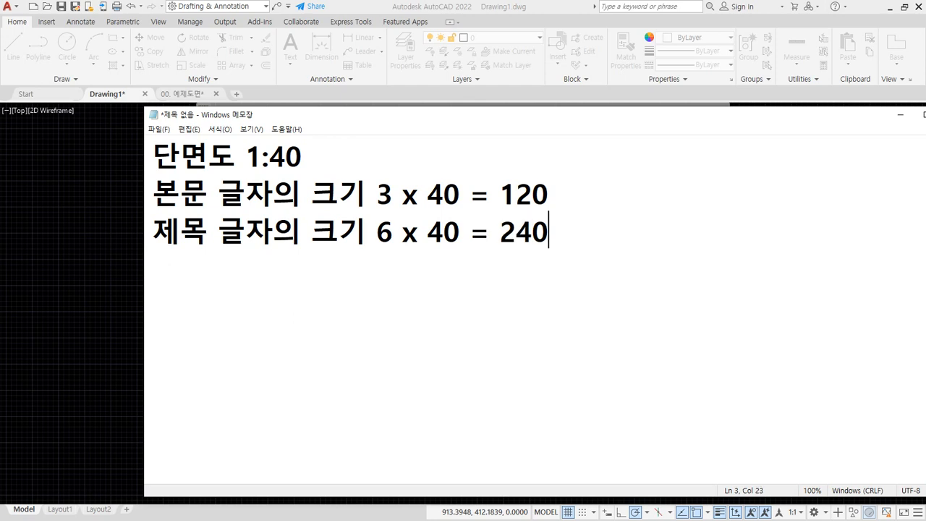
- Switch back to AutoCAD, set the 본문글자 style's paper text height to 120, and create a new text style named 제목글자
key("alt+Tab")
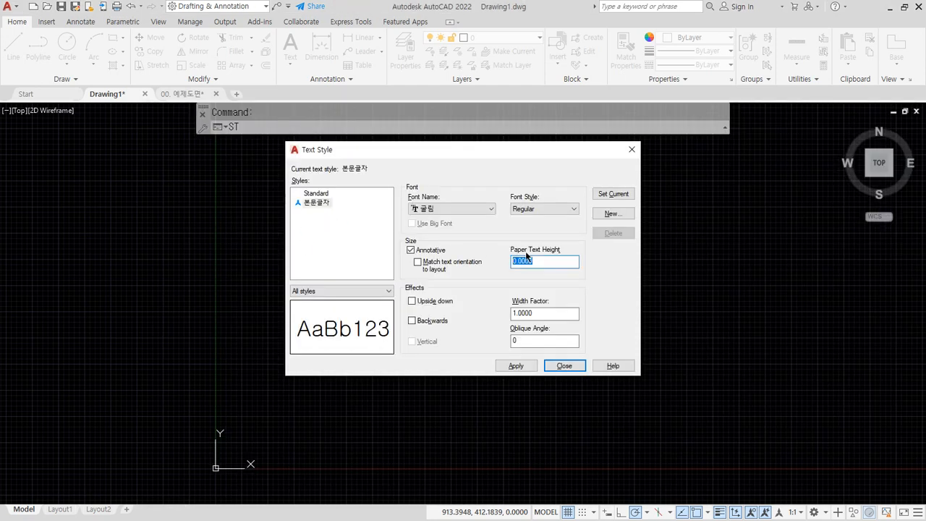
type("120")
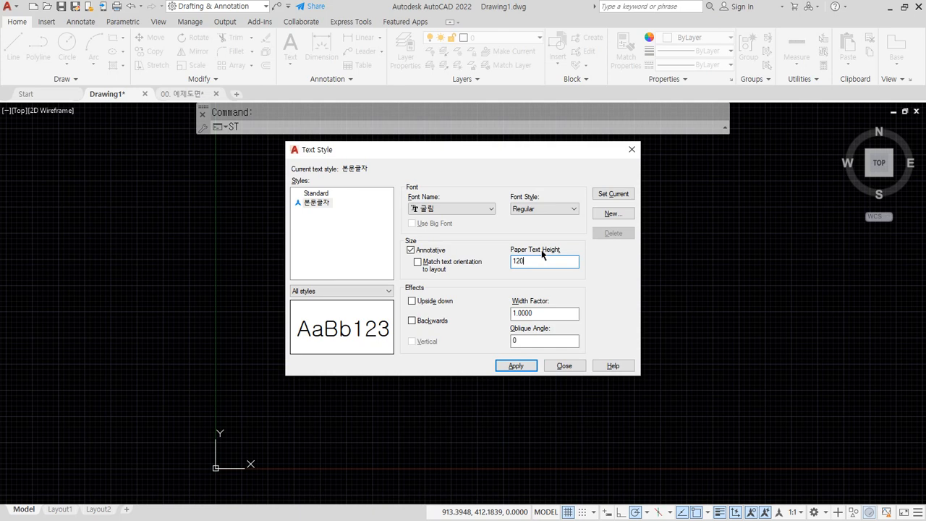
left_click(613, 213)
left_click(466, 288)
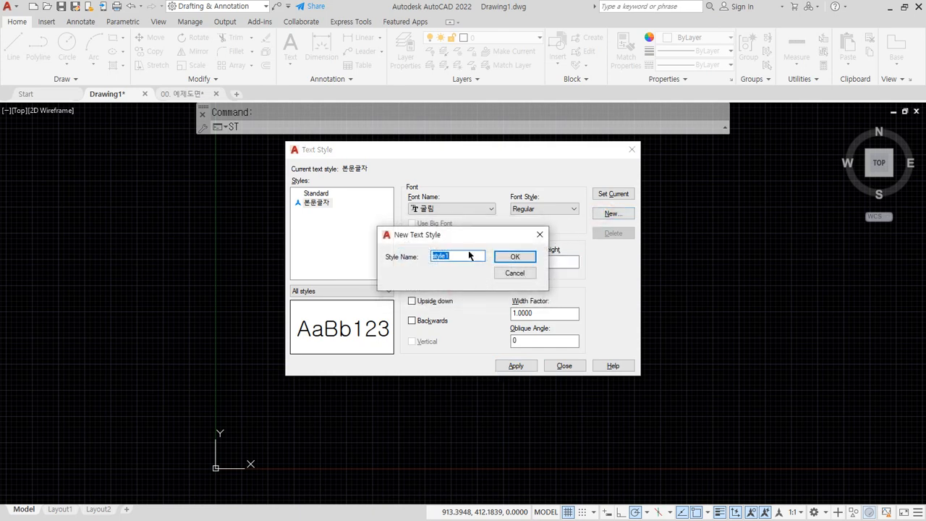
type("제목글자")
key("Return")
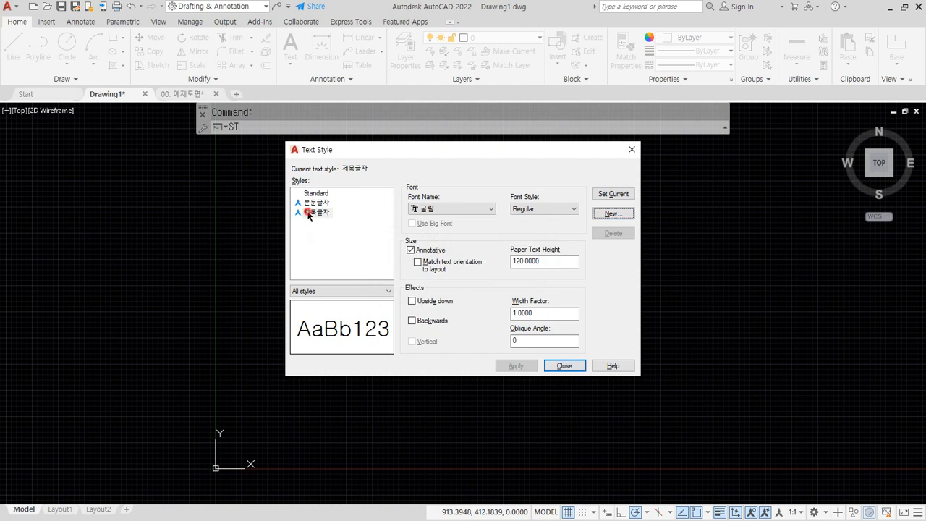
- Set the 제목글자 style's paper text height to 240 and save the style change
left_click(316, 212)
double_click(525, 264)
type("240")
key("Tab")
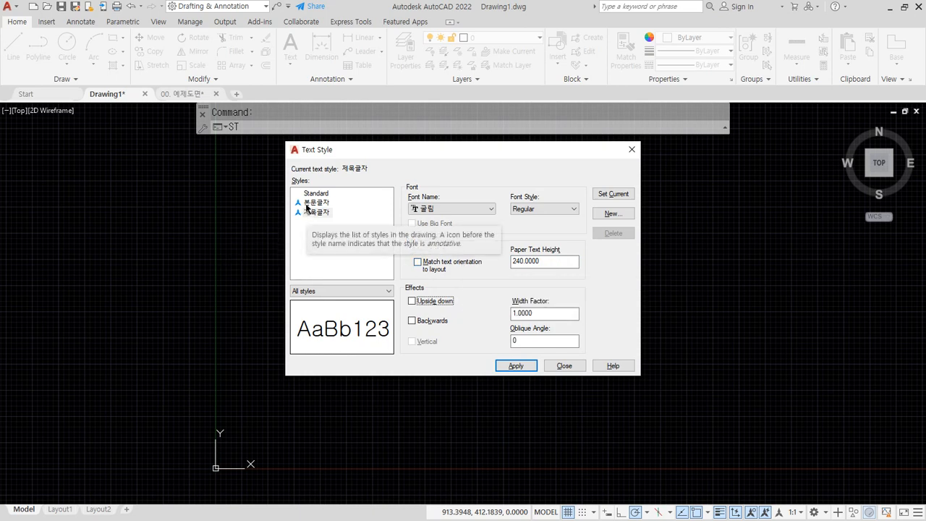
left_click(307, 206)
left_click(467, 291)
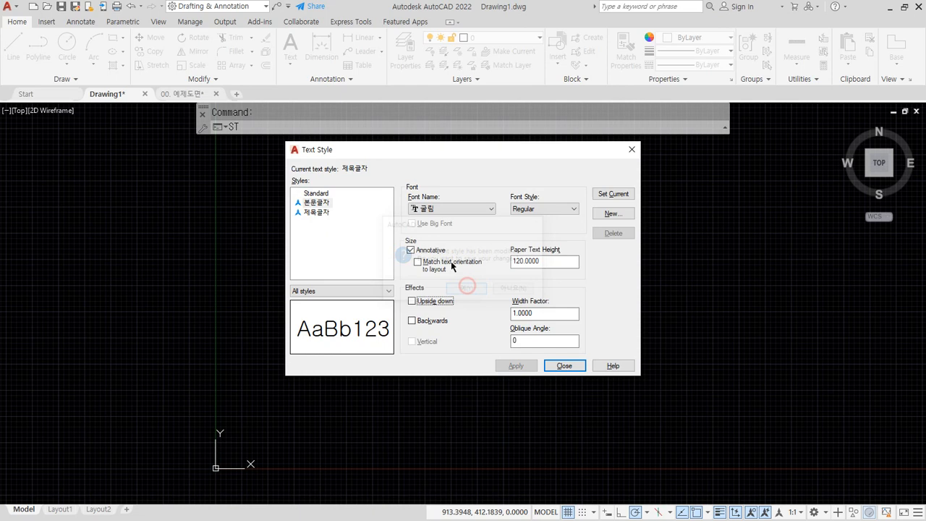
- Make 본문글자 the current text style and close the Text Style settings
left_click(328, 201)
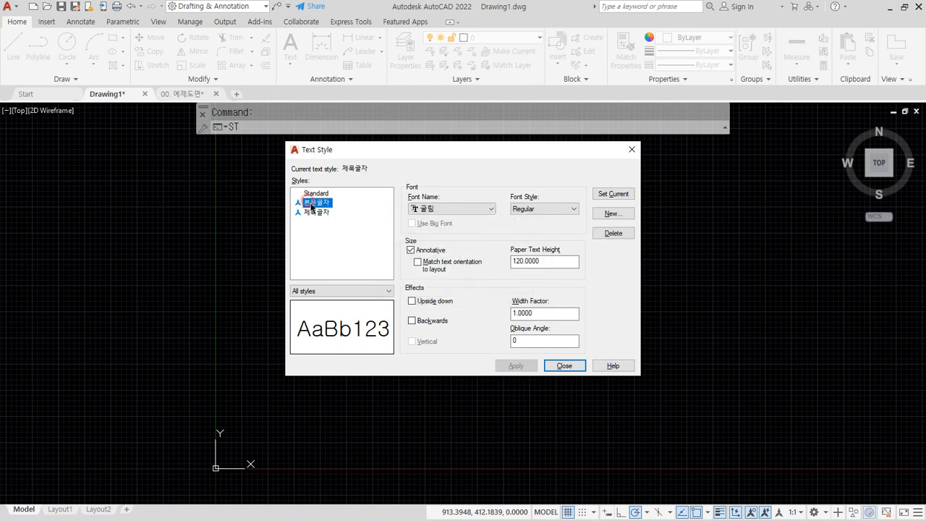
left_click(613, 196)
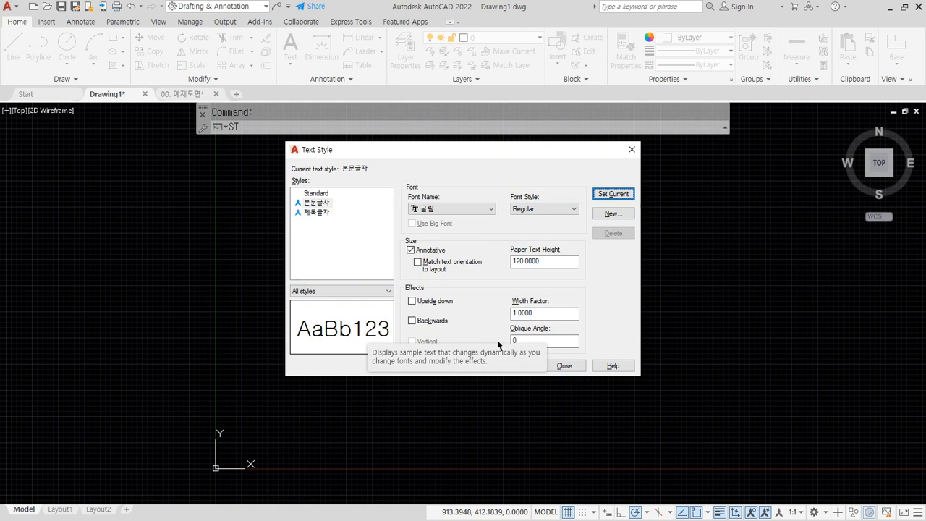
left_click(565, 365)
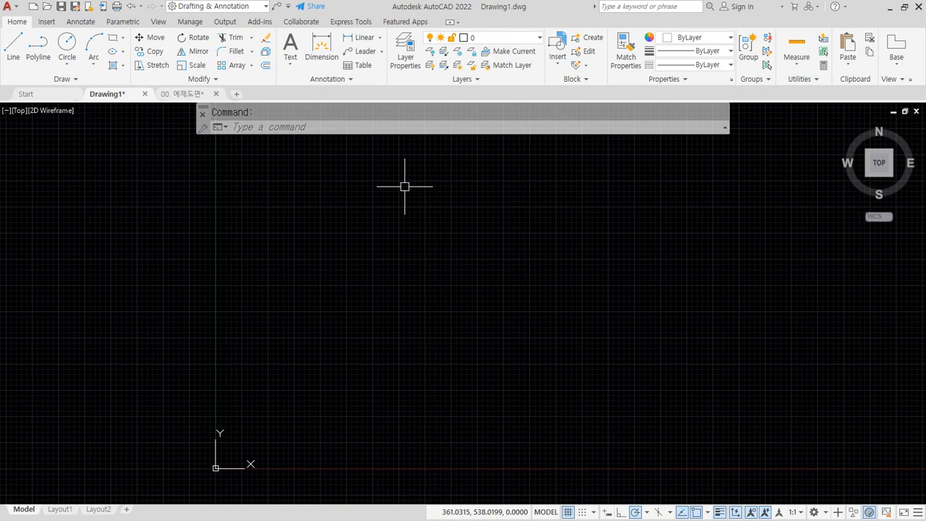
- Bring the browser with the B-type floor plan over the drawing, check section line A, and move it away again
left_click(178, 95)
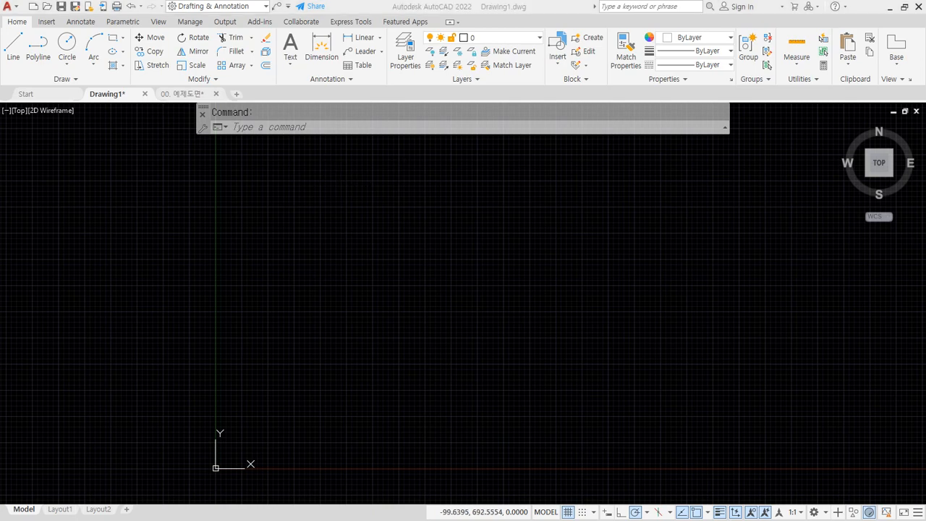
left_click_drag(0, 118, 217, 118)
scroll(290, 275, "up", 2)
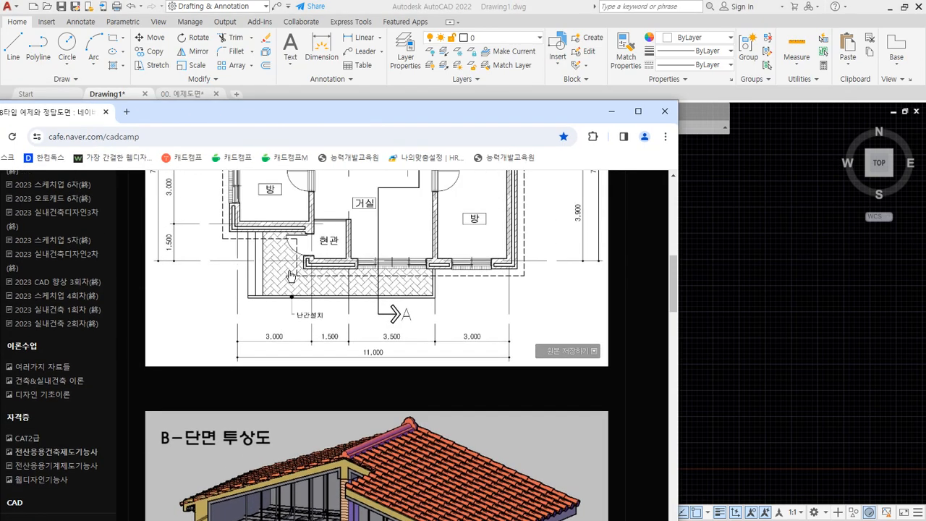
left_click_drag(355, 118, 0, 118)
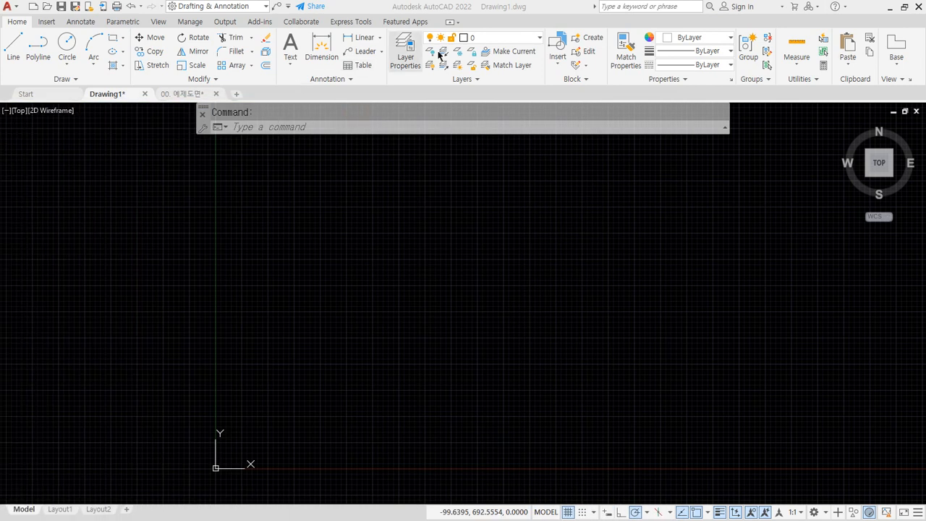
- Make 단면 the current layer
left_click(475, 40)
left_click(502, 40)
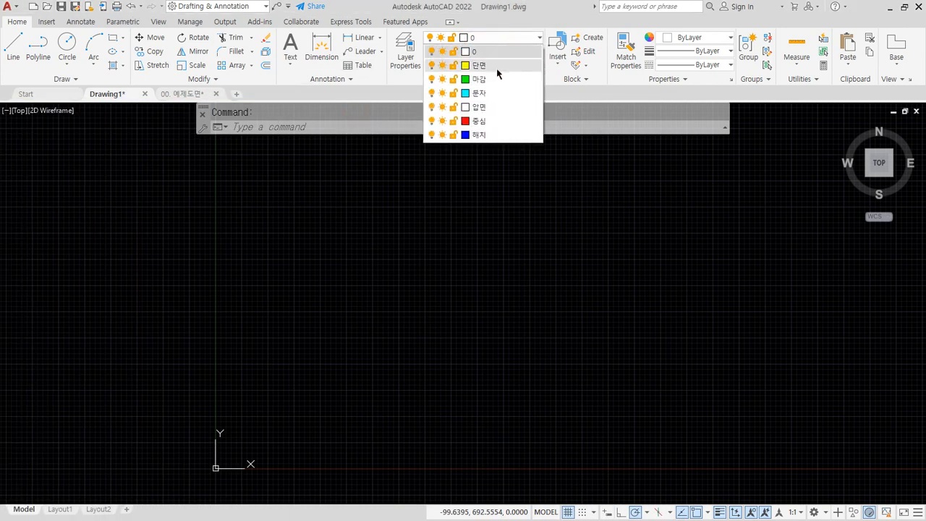
left_click(497, 68)
- Draw a horizontal and a vertical construction line crossing at one point in the empty drawing area
scroll(495, 279, "down", 2)
middle_click_drag(494, 273, 338, 306)
type("x")
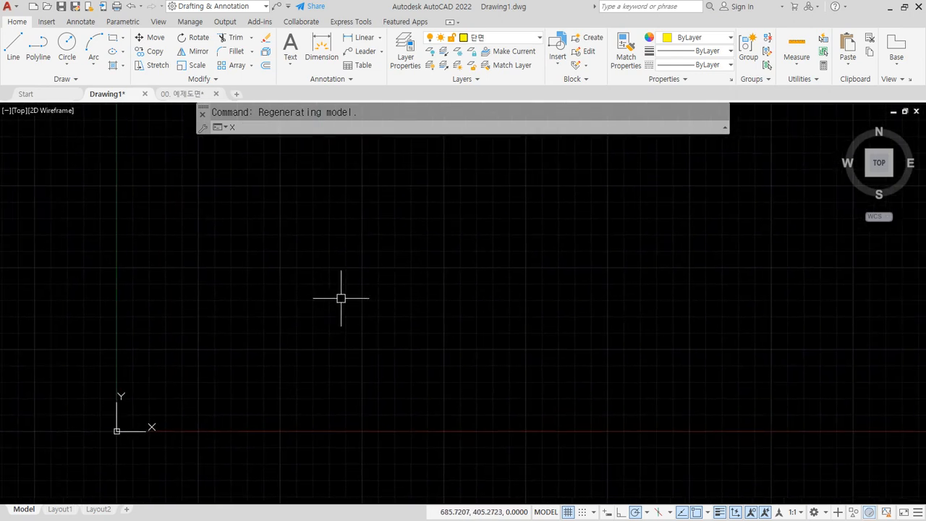
type("l")
key("Return")
left_click(403, 244)
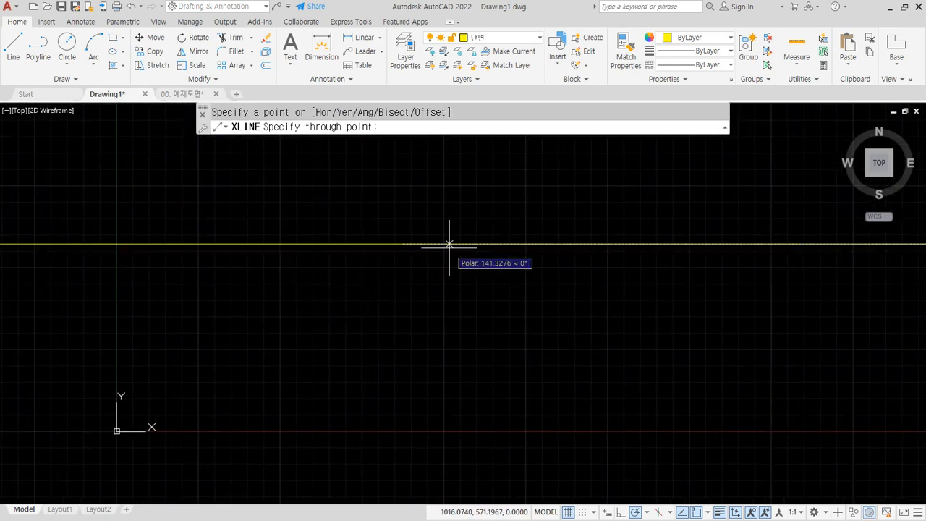
left_click(449, 244)
left_click(403, 202)
key("Return")
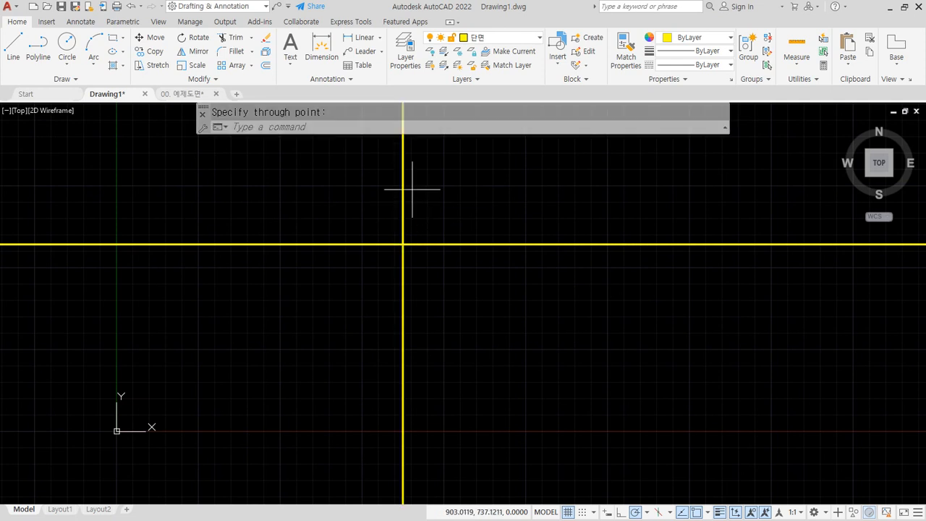
- Assign the vertical construction line to the 중심 layer
left_click_drag(412, 189, 405, 145)
left_click(486, 37)
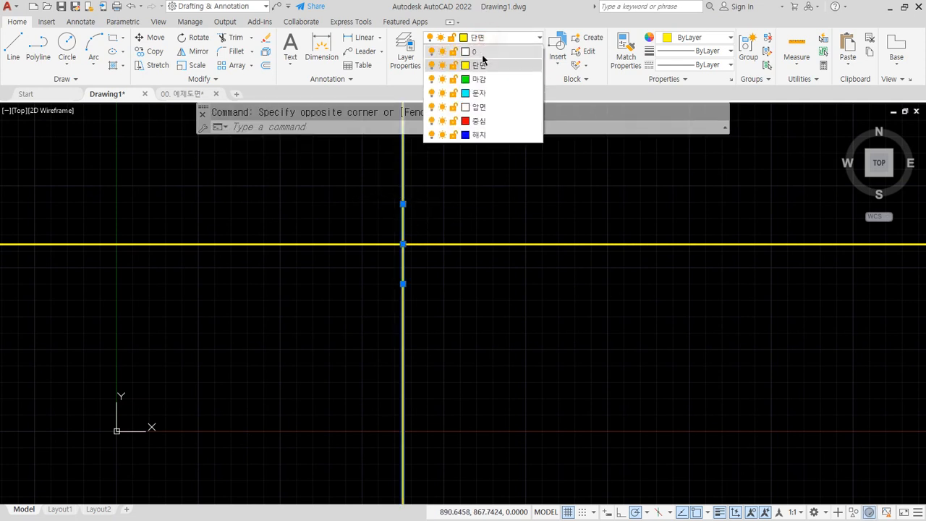
left_click(479, 121)
key("Escape")
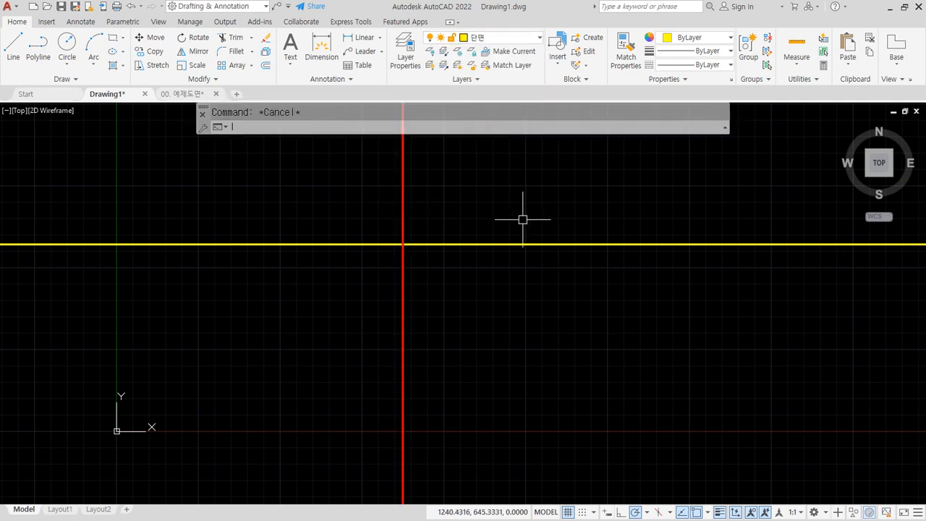
- Set the global linetype scale (LTS) to 40
type("lts")
key("Return")
type("40")
key("Return")
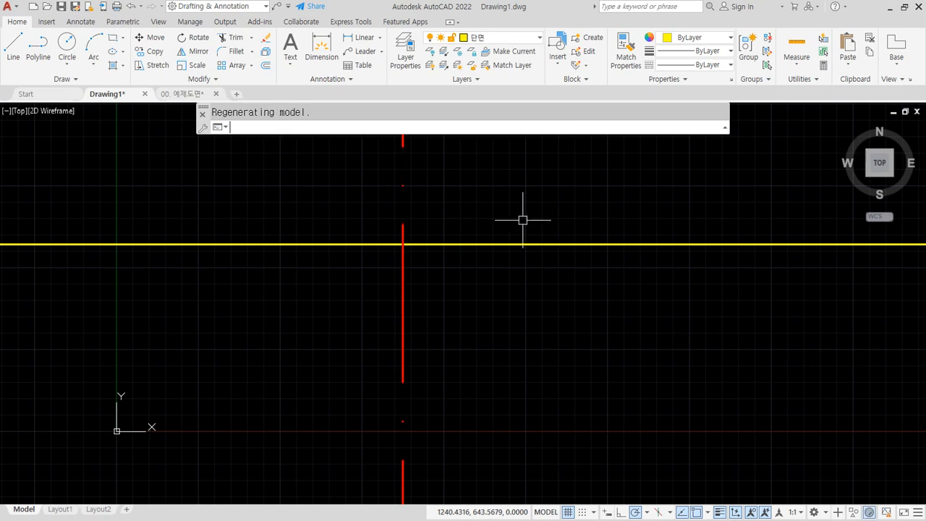
- Move both construction lines together up and to the right, away from the origin
scroll(474, 246, "down", 5)
middle_click_drag(439, 307, 288, 410)
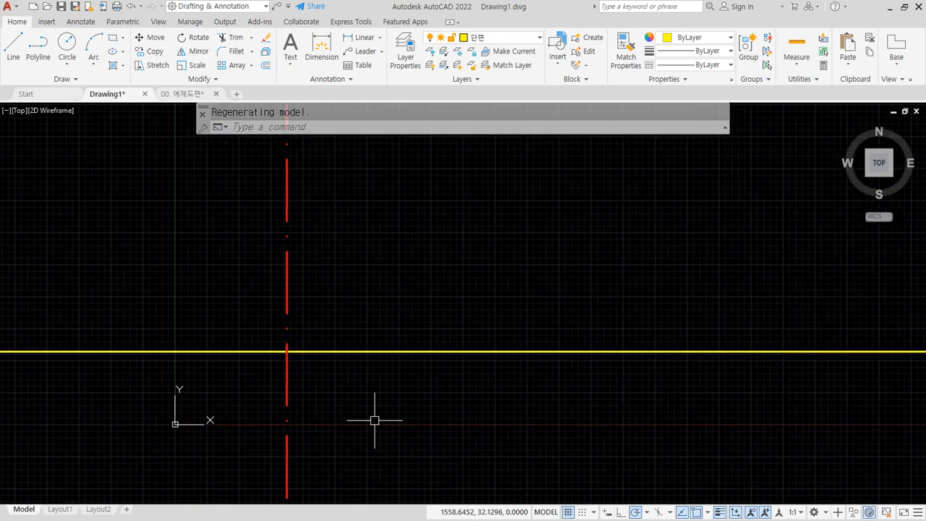
type("m")
key("Return")
left_click(426, 392)
left_click(124, 277)
key("Return")
left_click(191, 402)
middle_click_drag(230, 384, 430, 296)
scroll(431, 295, "down", 3)
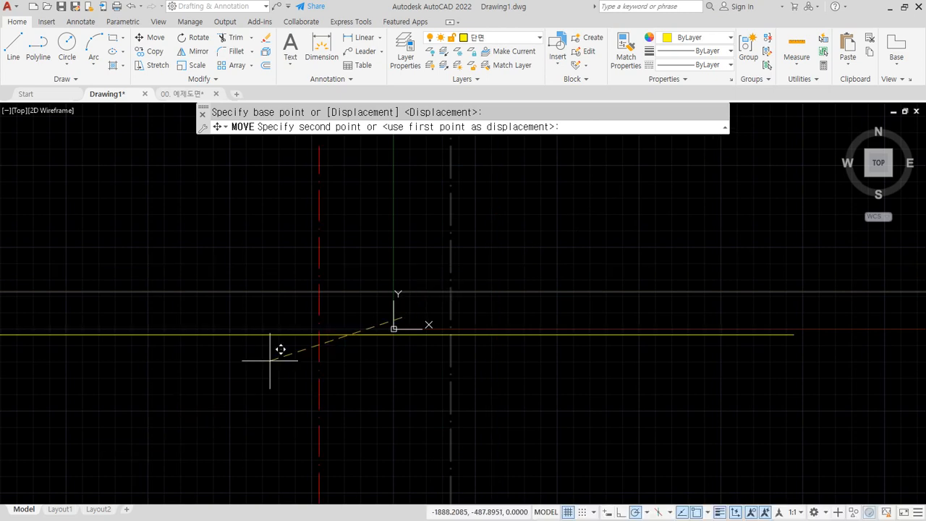
left_click(576, 170)
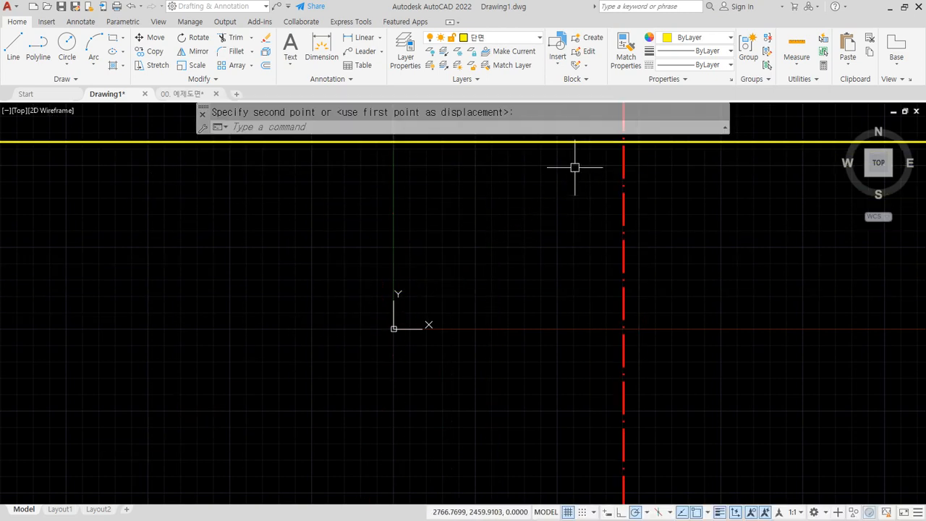
middle_click_drag(575, 166, 250, 283)
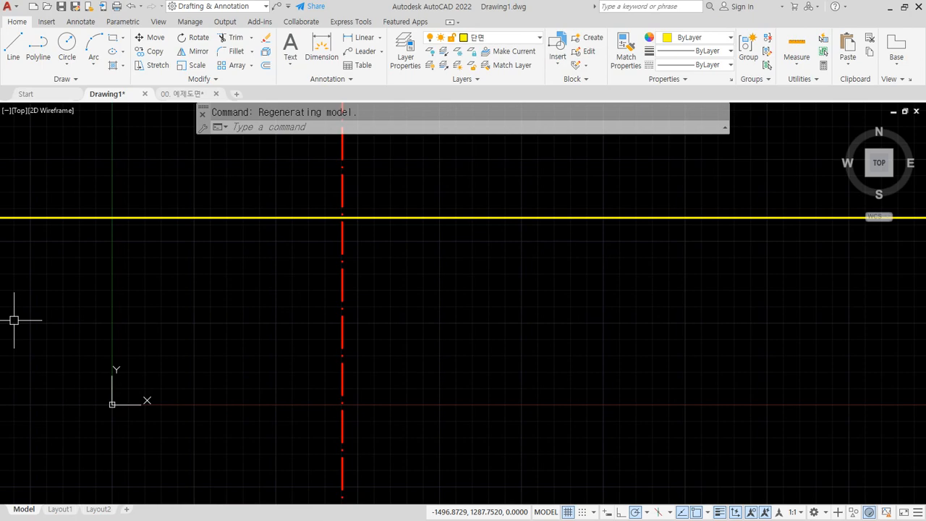
- Open the enlarged B평면도 floor plan image in the browser, examine its dimensions and wall layout, and return to the drawing
left_click_drag(0, 101, 383, 94)
left_click(340, 278)
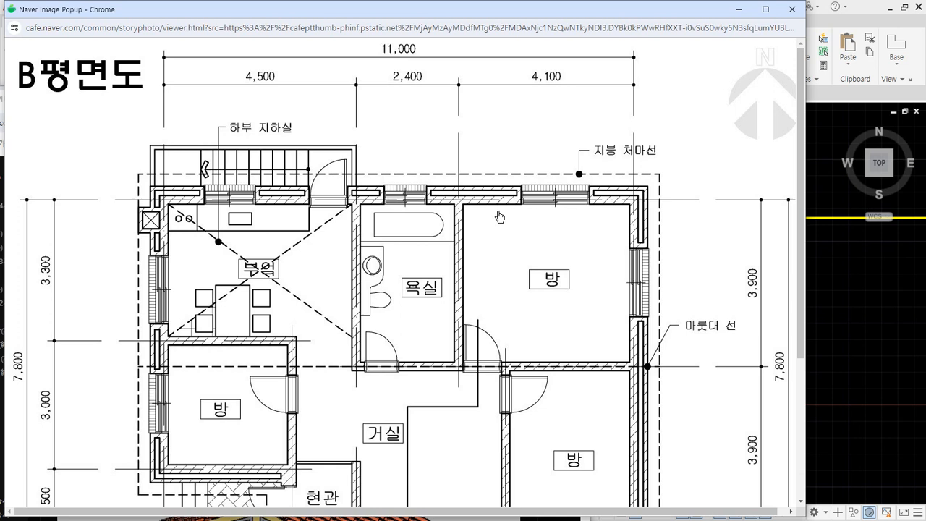
left_click(442, 251)
left_click_drag(360, 102, 0, 105)
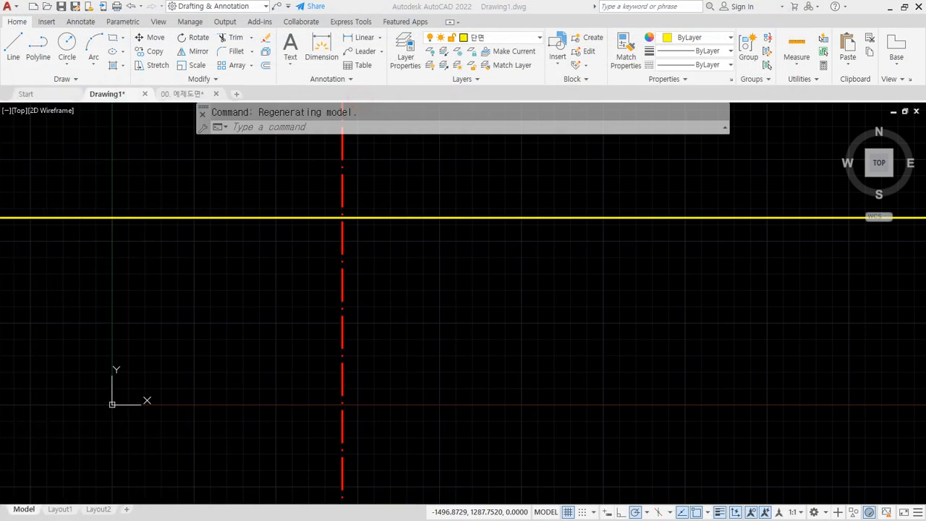
- Offset the vertical centre line 100 to the left
left_click(301, 249)
type("o")
key("space")
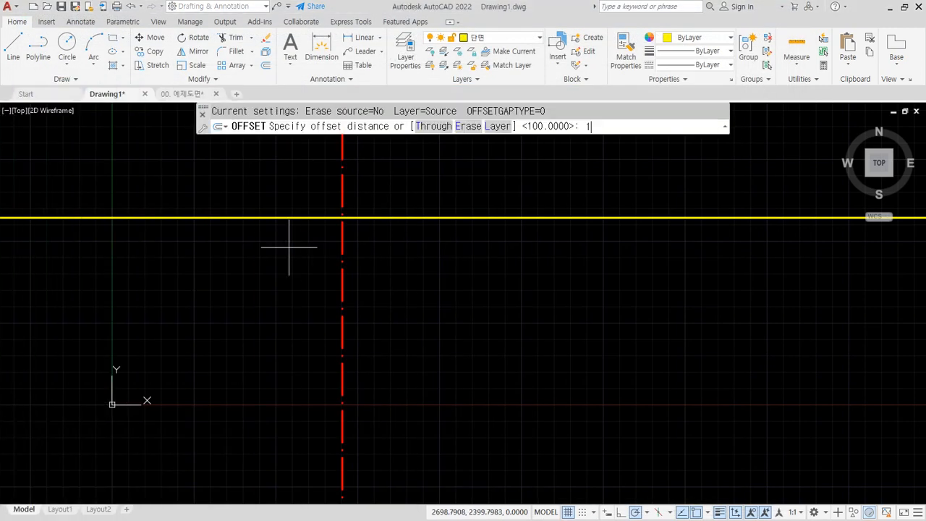
type("100")
key("Return")
left_click(342, 273)
left_click(301, 278)
key("Return")
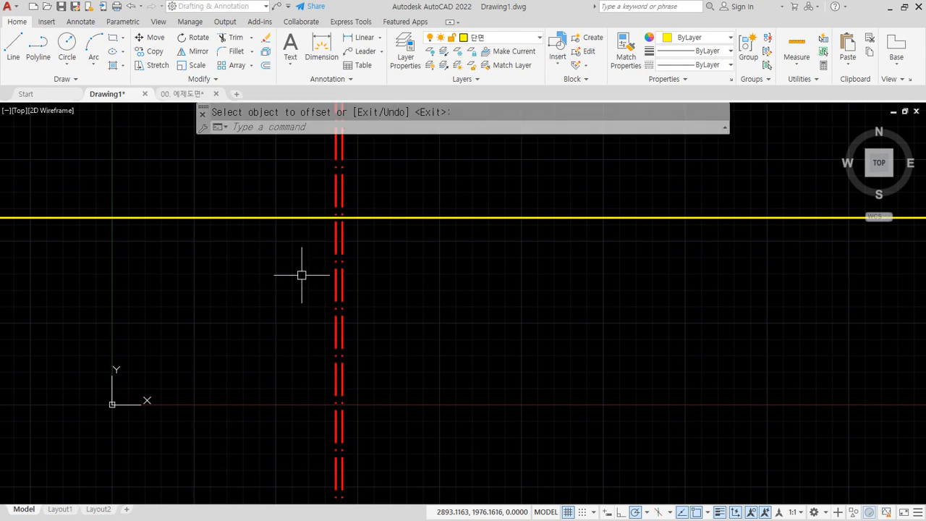
- Match the yellow horizontal line's properties onto the left offset centre line
type("ma")
key("Return")
left_click(367, 217)
left_click(334, 235)
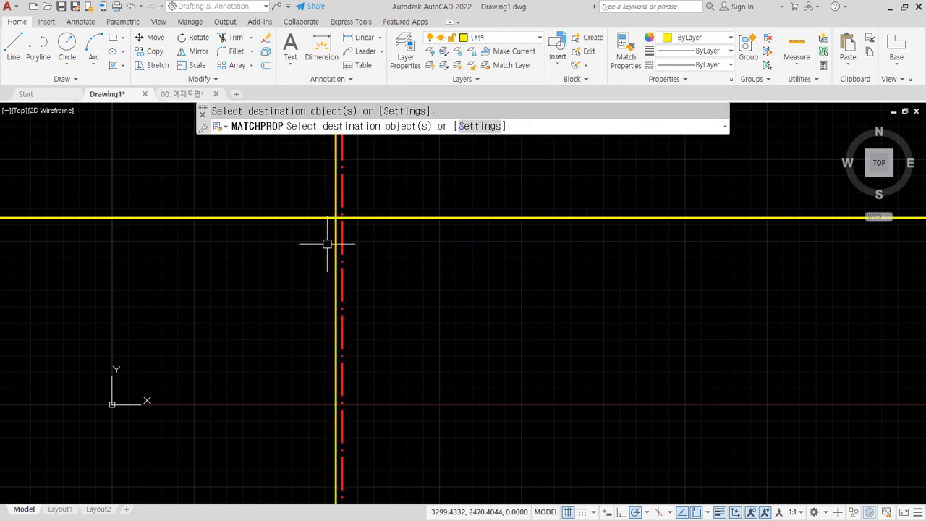
key("Return")
- Offset the yellow vertical wall line 420 to the right
type("o")
key("space")
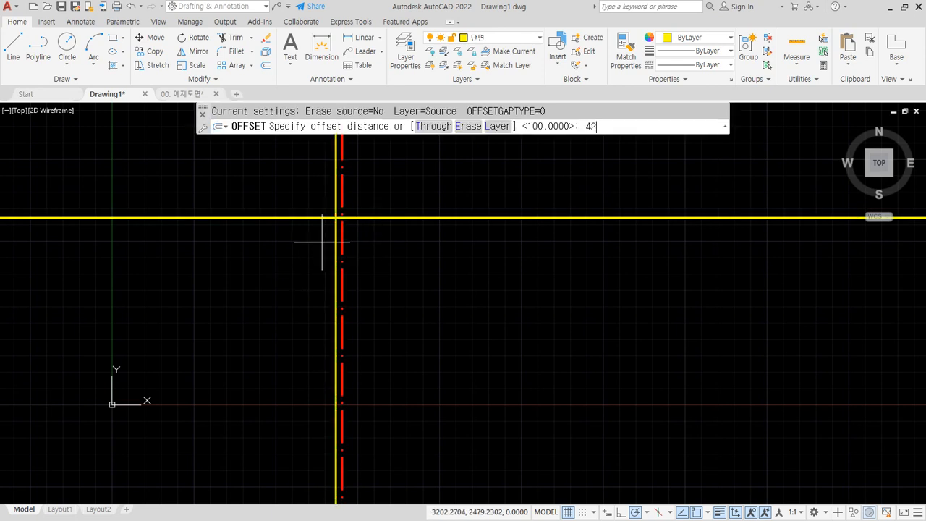
type("42")
key("Return")
left_click(337, 239)
left_click(368, 252)
key("Return")
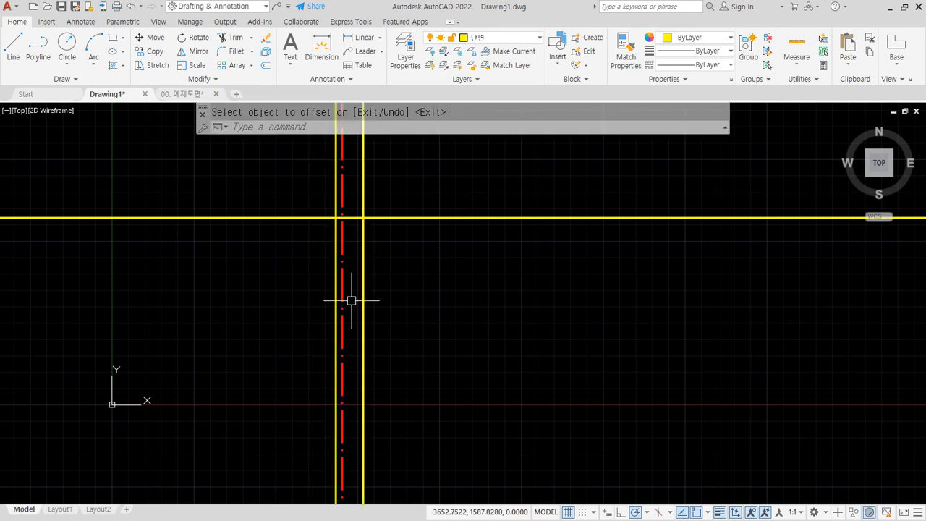
- Offset the horizontal base line 700 downward
key("Return")
type("70")
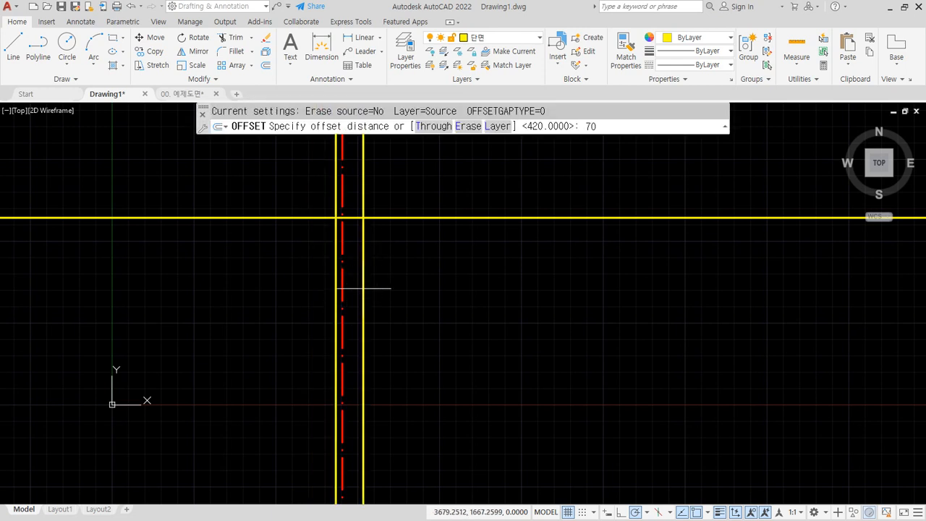
key("Return")
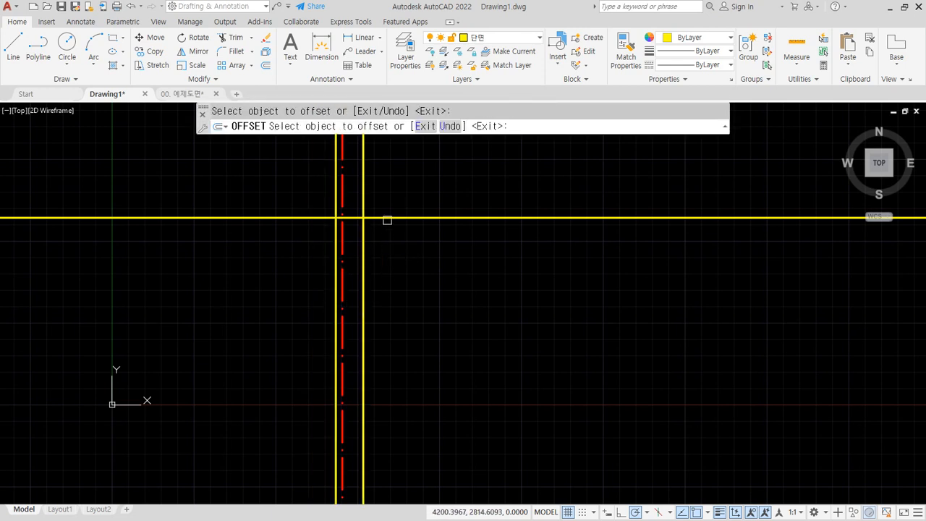
left_click(387, 217)
left_click(389, 290)
key("Return")
- Offset the lower horizontal line 400 downward for the footing's thickness
key("Return")
type("4")
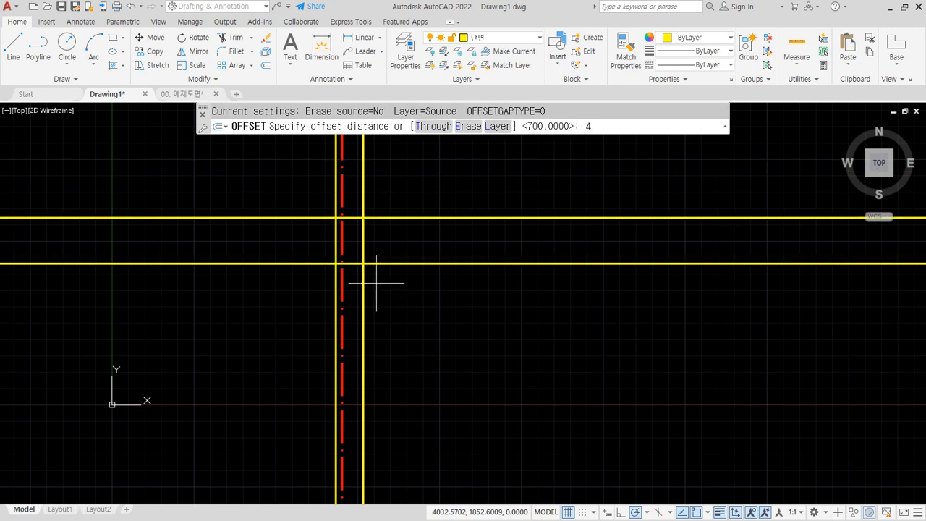
type("00")
key("Return")
left_click(385, 263)
left_click(389, 299)
key("Return")
- Offset the lowest horizontal line 50 downward
key("Return")
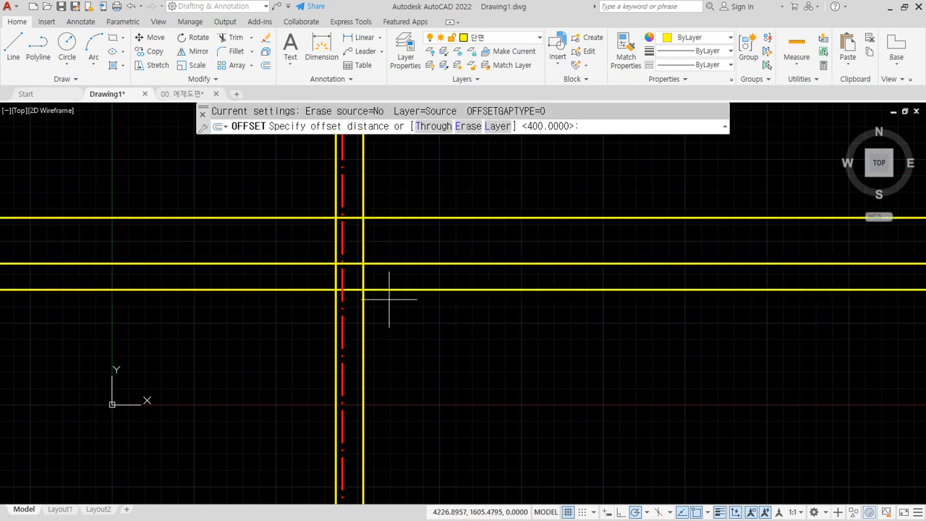
key("Return")
left_click(390, 291)
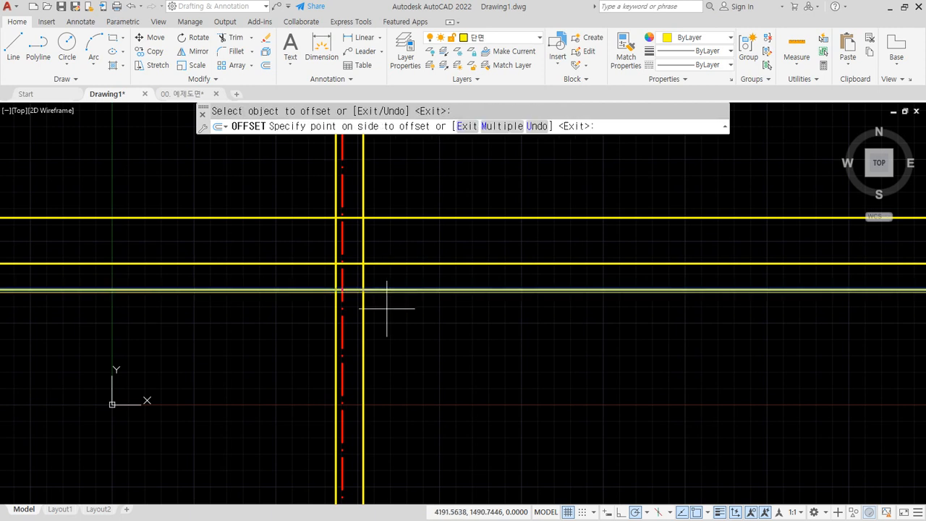
left_click(387, 315)
key("Return")
- Offset the lowest horizontal line 200 downward and both yellow wall lines 200 outward
scroll(376, 303, "up", 4)
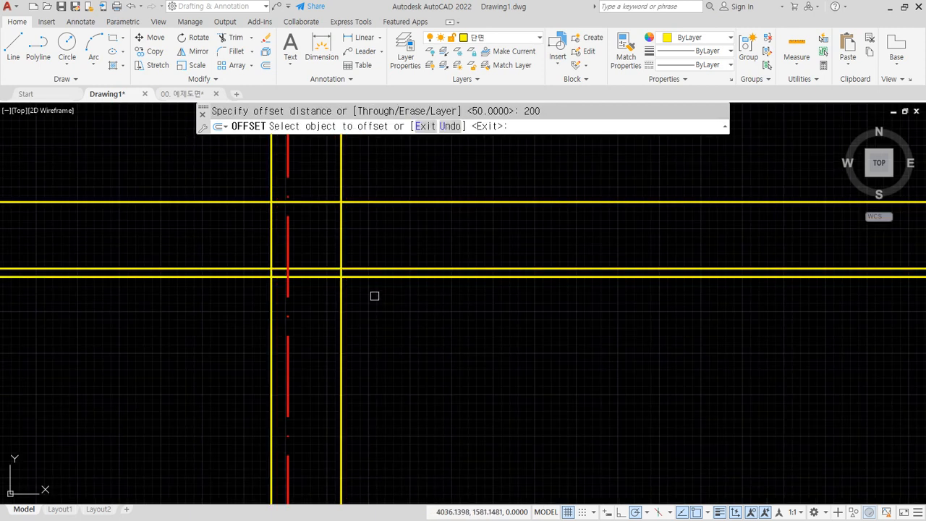
left_click(370, 277)
left_click(355, 325)
left_click(344, 328)
left_click(393, 343)
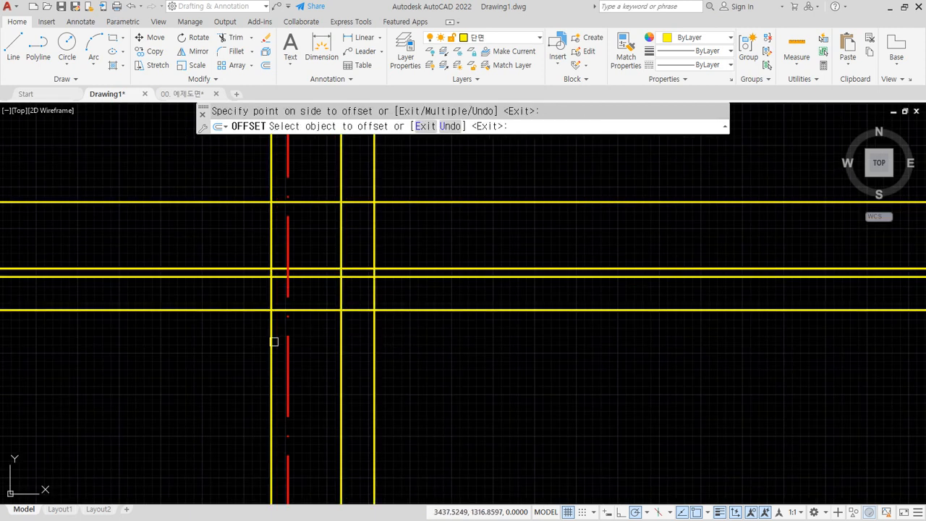
left_click(272, 342)
left_click(246, 345)
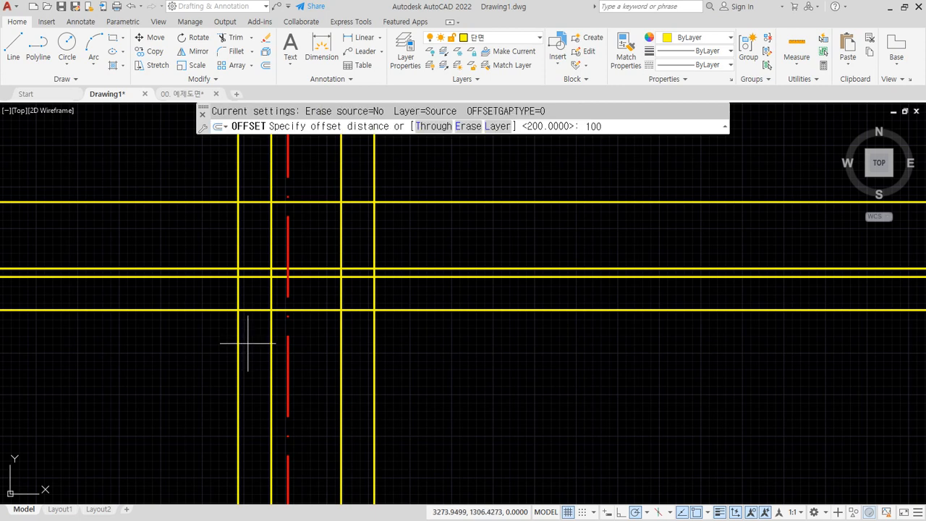
- Offset the outermost vertical lines on both sides 100 outward
left_click(241, 338)
left_click(229, 339)
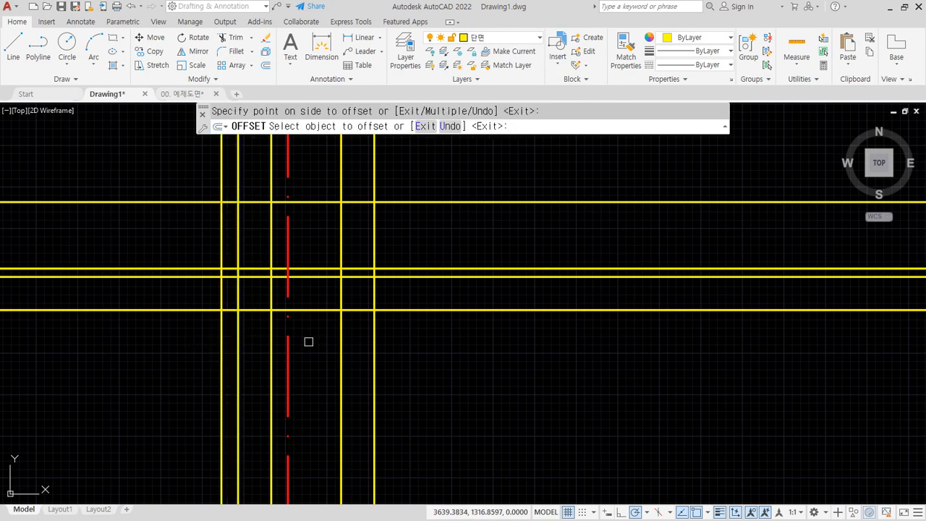
left_click(377, 343)
left_click(426, 347)
middle_click_drag(315, 272, 310, 306)
key("Return")
type("tr")
key("space")
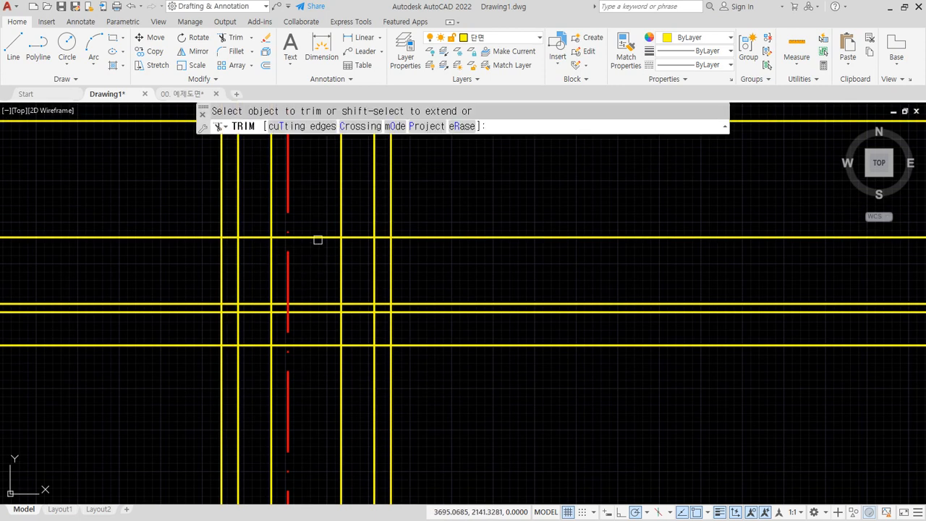
key("space")
- Fillet the wall lines, the upper footing line and the footing side lines into the footing's two square shoulders
type("f")
key("space")
left_click(342, 225)
left_click(357, 236)
key("space")
left_click(358, 237)
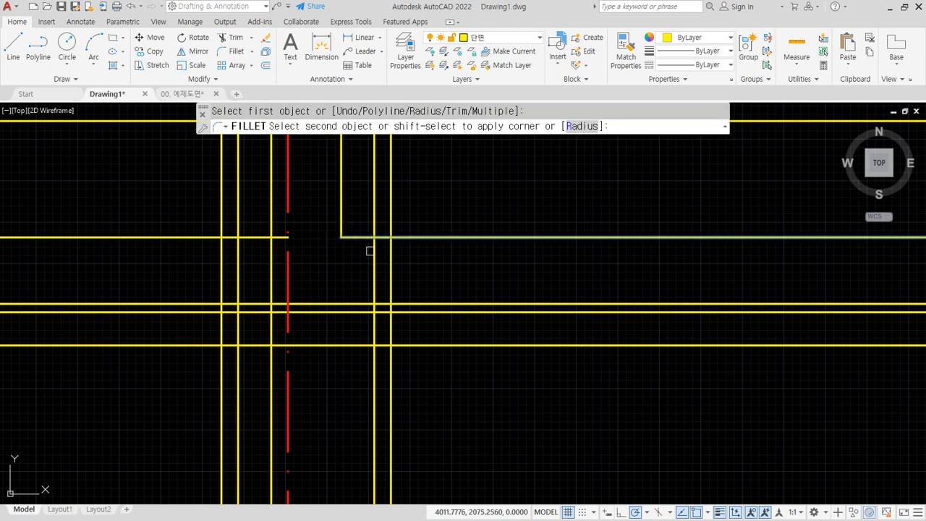
left_click(373, 251)
left_click(248, 237)
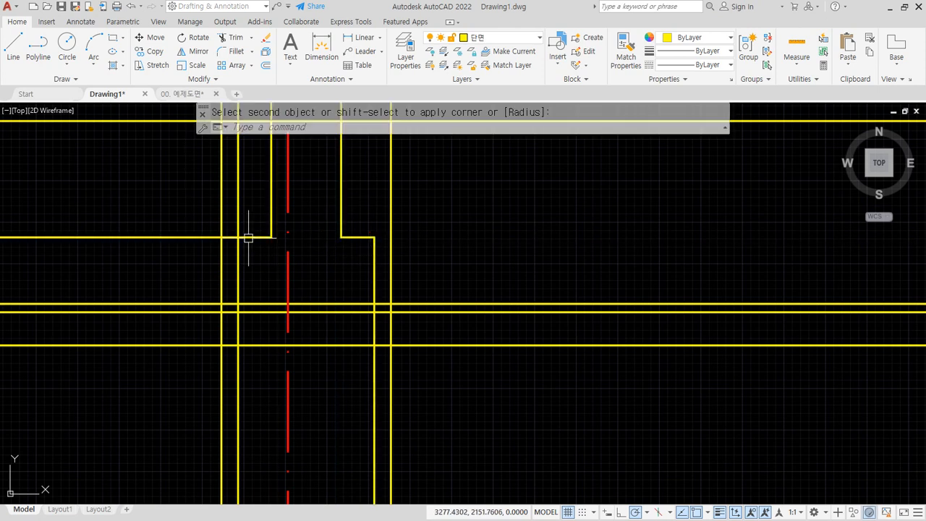
key("space")
left_click(248, 237)
left_click(238, 252)
- Fillet the footing's side lines with its base line to close both bottom corners
key("space")
left_click(238, 257)
left_click(255, 312)
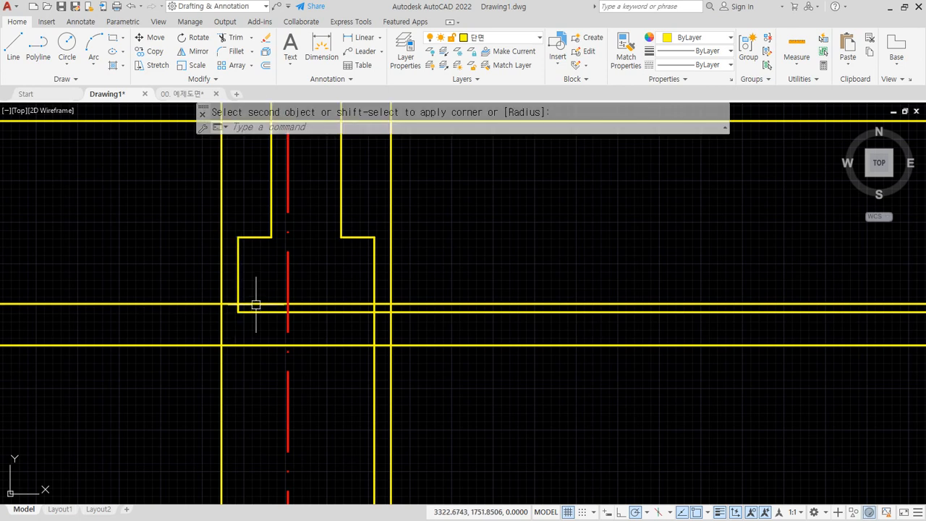
key("space")
left_click(239, 291)
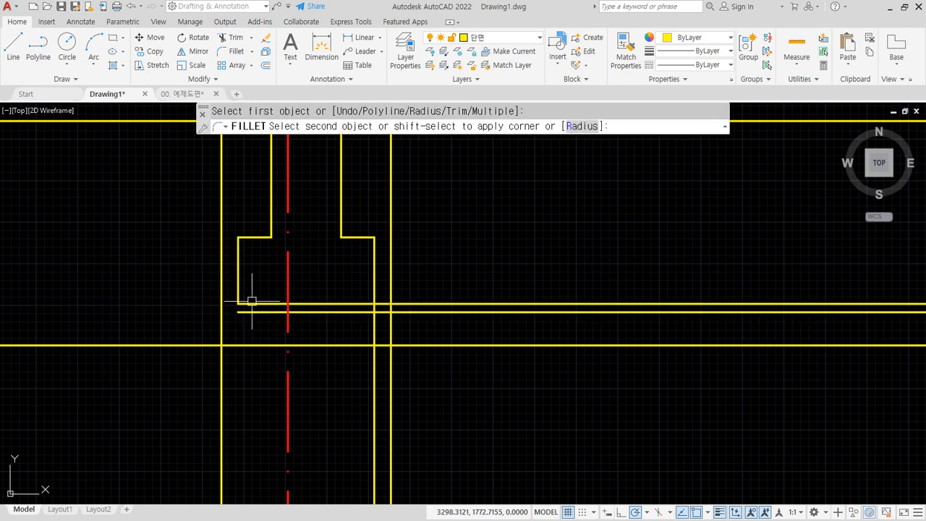
left_click(248, 304)
key("space")
left_click(342, 304)
left_click(373, 293)
- Fillet the outer vertical lines with the two lowest horizontal lines into a closed rectangle below the footing
key("space")
left_click(380, 312)
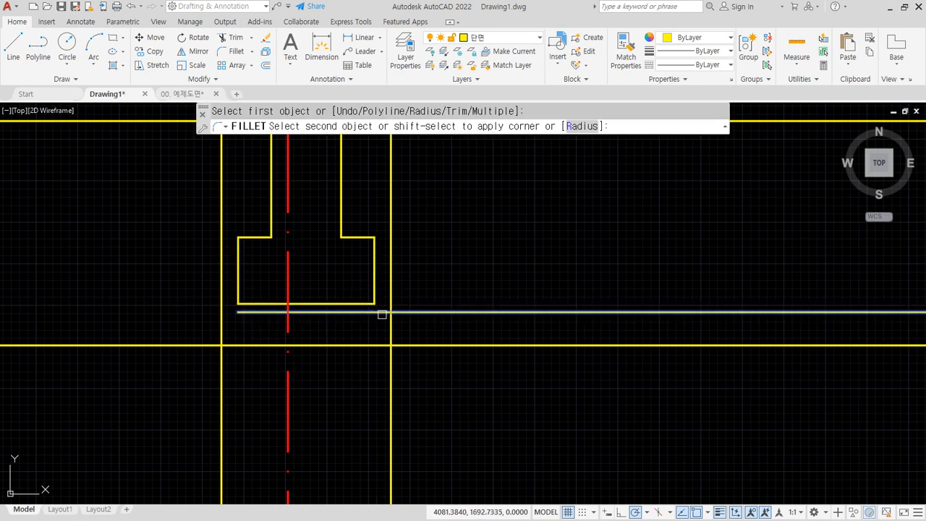
left_click(389, 332)
left_click(378, 344)
key("space")
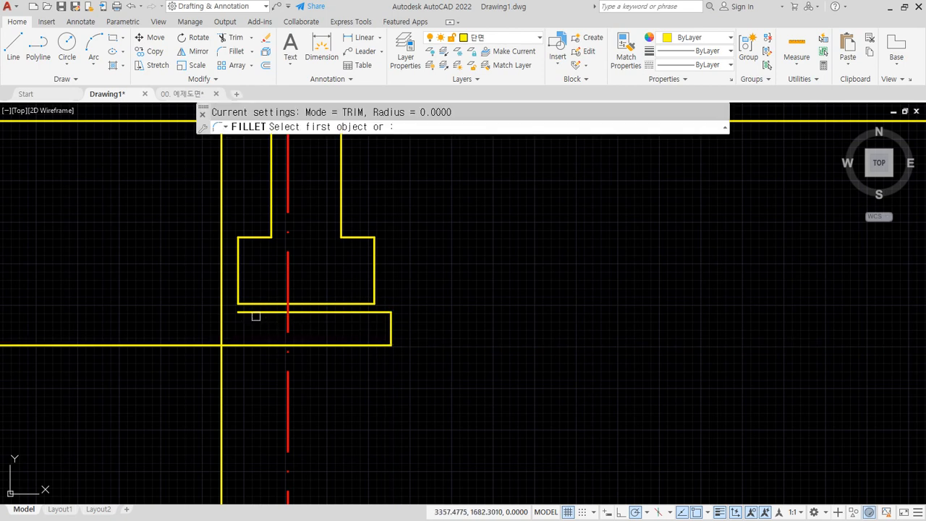
left_click(244, 312)
left_click(221, 324)
key("space")
left_click(223, 332)
left_click(233, 346)
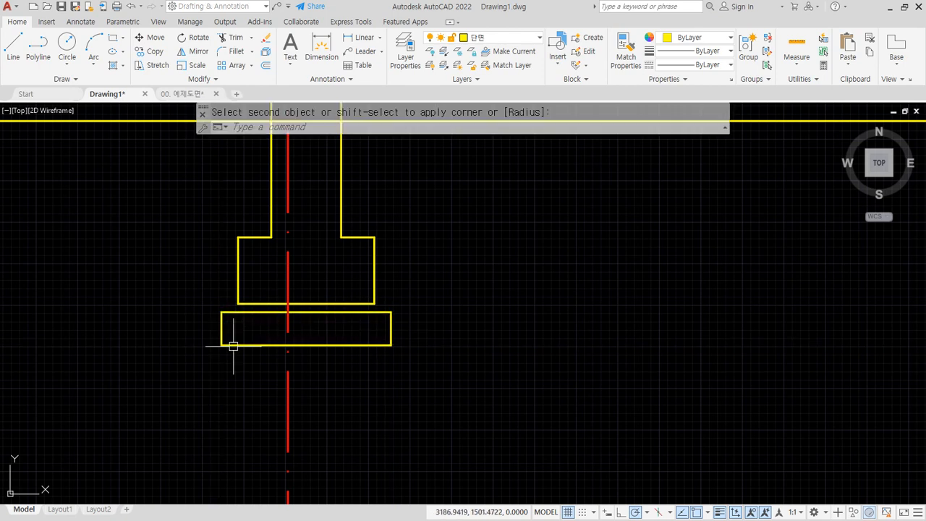
- Fillet the rectangle's side lines with the footing's base line to form the thin layer above the rectangle
key("space")
left_click(220, 321)
left_click(259, 301)
key("space")
left_click(352, 304)
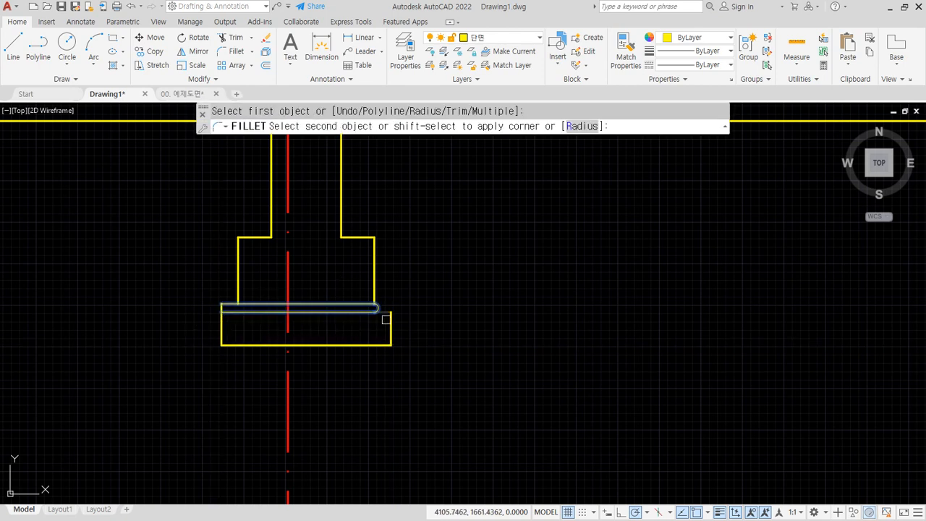
left_click(388, 322)
left_click(389, 324)
key("Escape")
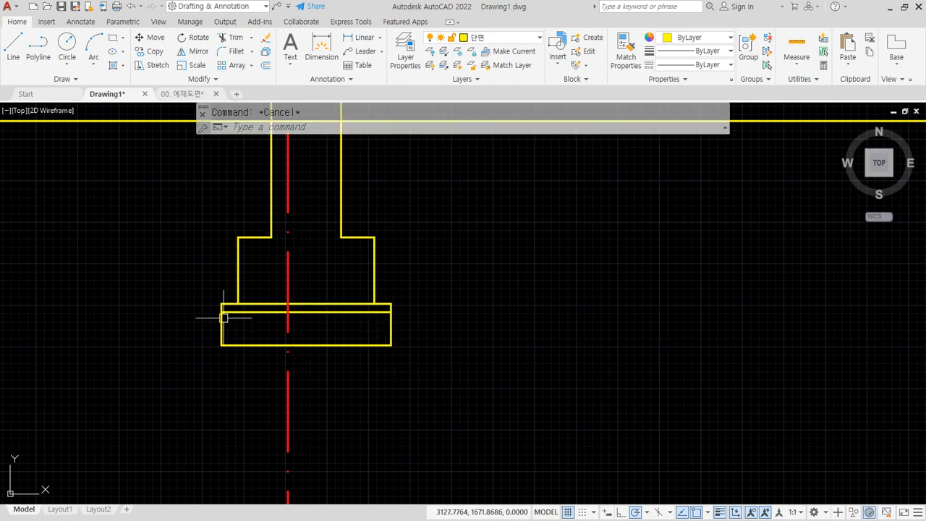
- Move the lines of the two layers beneath the footing to the 마감 layer
left_click(195, 289)
left_click(426, 387)
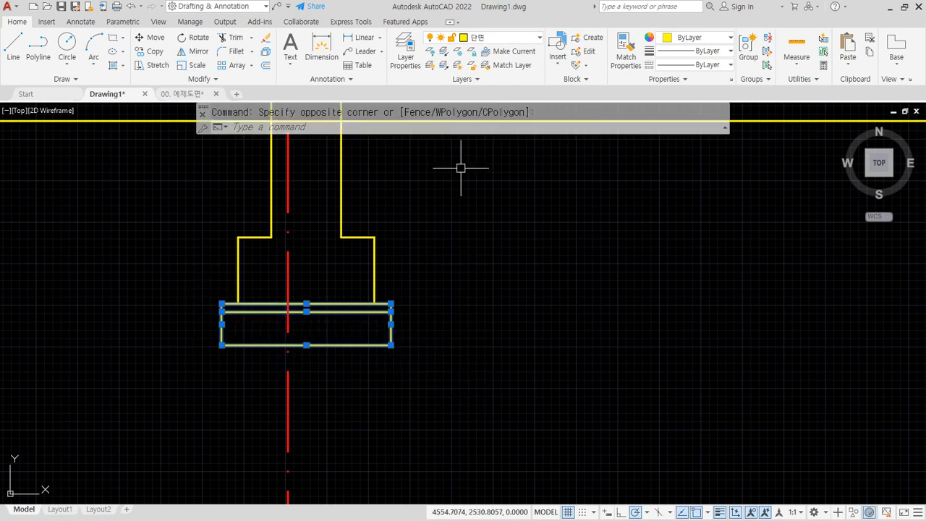
left_click(496, 37)
left_click(494, 79)
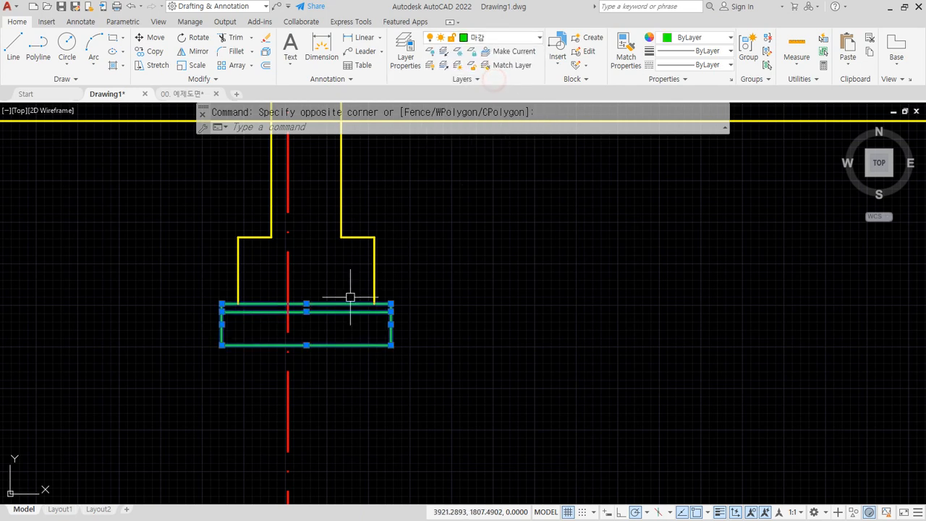
key("Escape")
- Trim the green top line between the footing's sides and draw a line on the 단면 layer across the footing's base
type("tr")
key("Return")
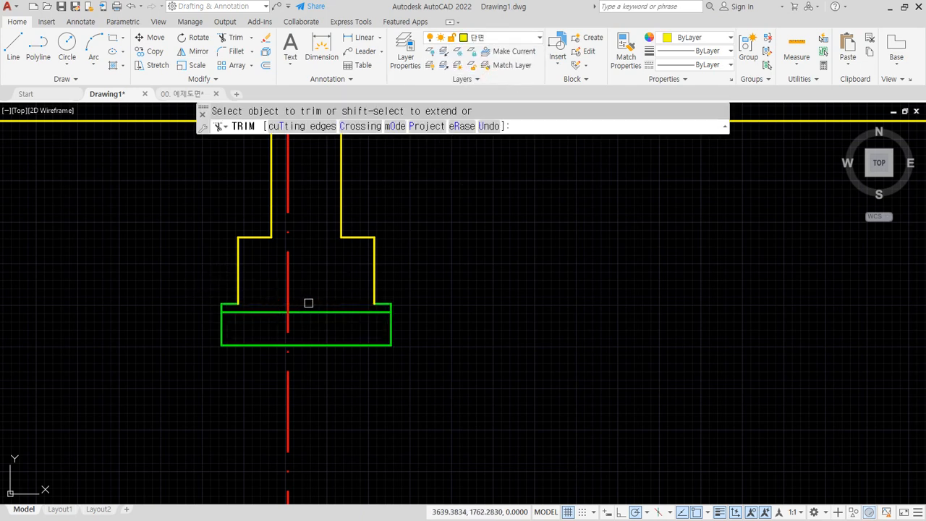
key("Escape")
type("l")
key("Return")
left_click(238, 304)
left_click(375, 304)
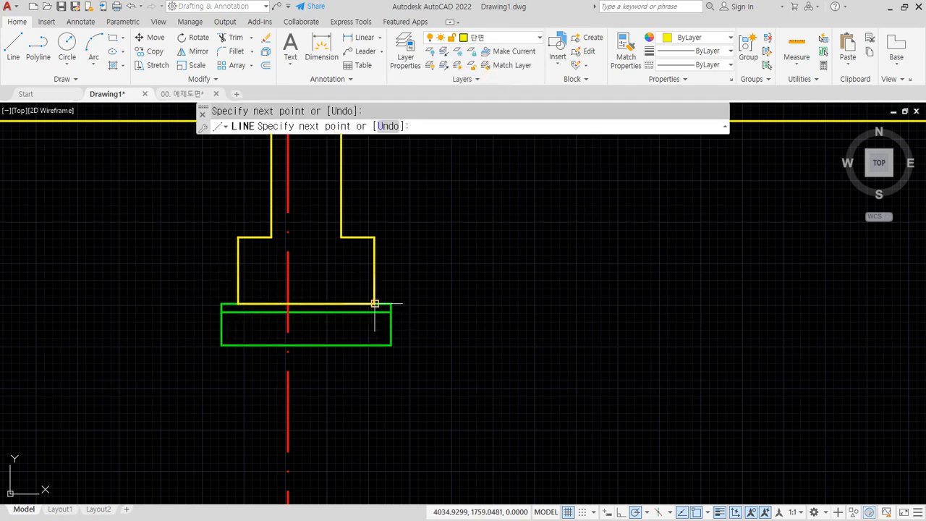
key("Return")
middle_click_drag(386, 275, 461, 316)
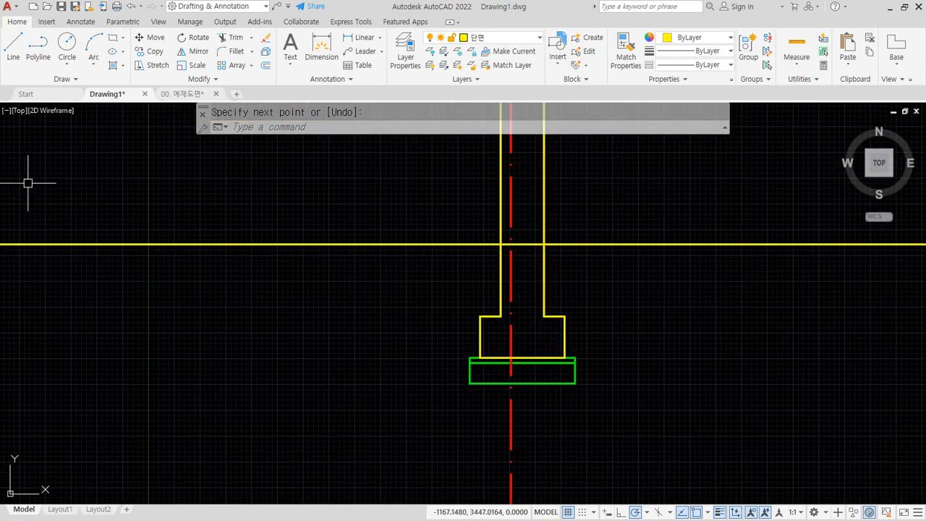
- Open the enlarged floor plan in the browser, examine the spacing between the wall centre lines, and return to the drawing
left_click_drag(0, 94, 525, 72)
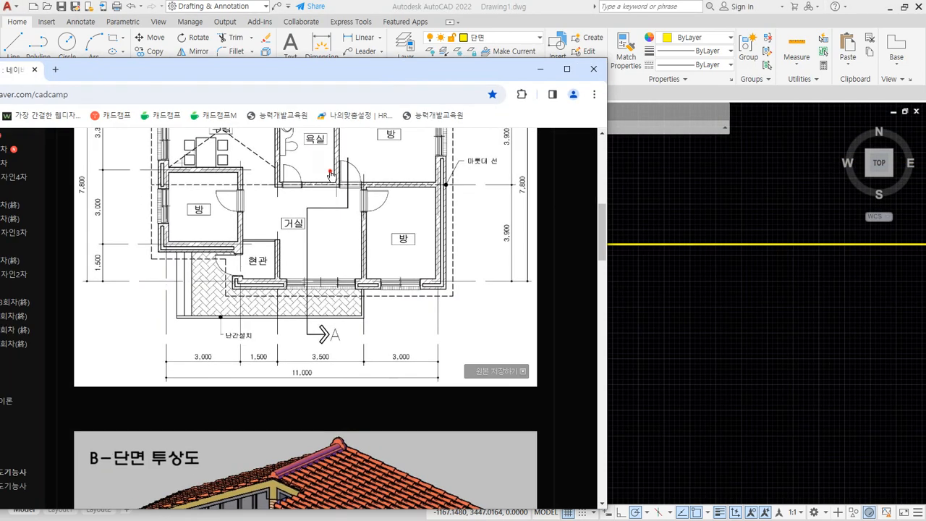
left_click(331, 172)
scroll(382, 394, "down", 3)
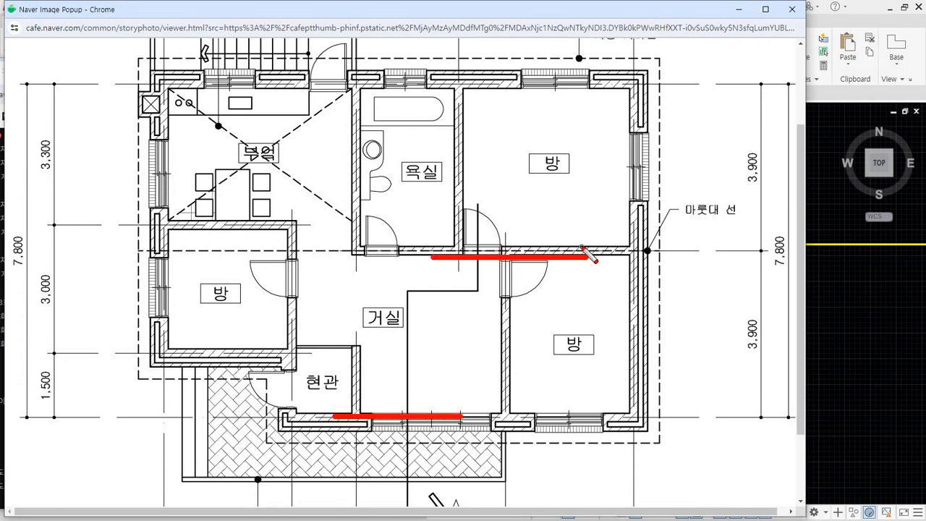
mouse_move(760, 375)
left_mouse_down()
mouse_move(780, 284)
mouse_move(738, 374)
left_mouse_up()
key("Escape")
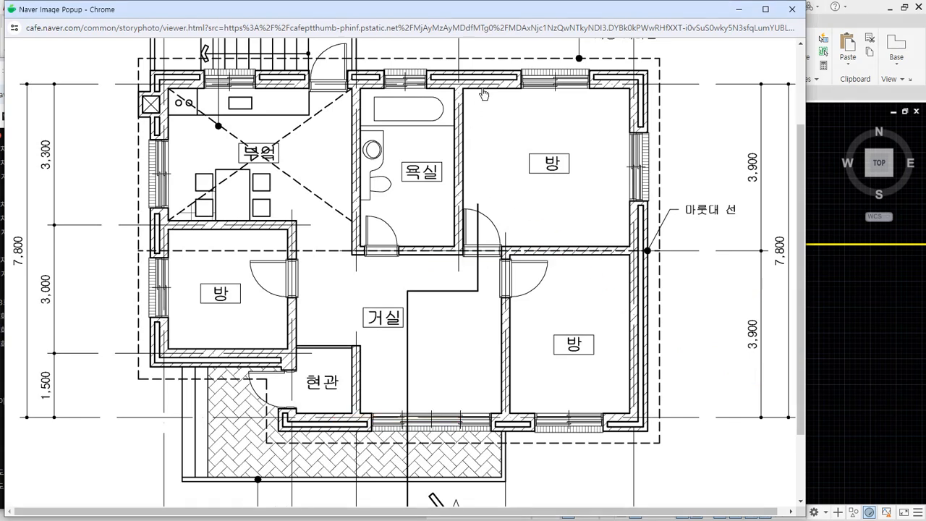
left_click_drag(474, 17, 0, 34)
left_click_drag(372, 70, 0, 90)
- Offset the vertical centre line through the footing 3900 to the left
type("o")
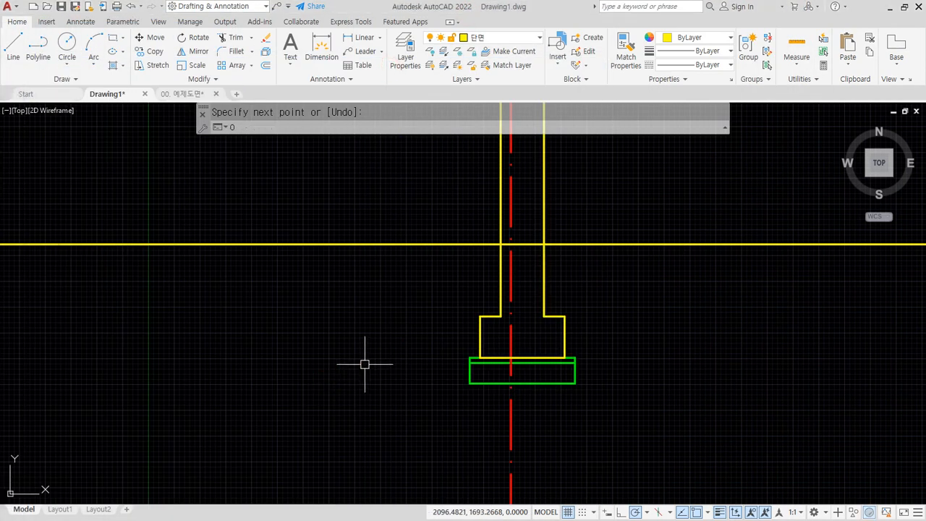
key("Return")
type("3900")
key("Return")
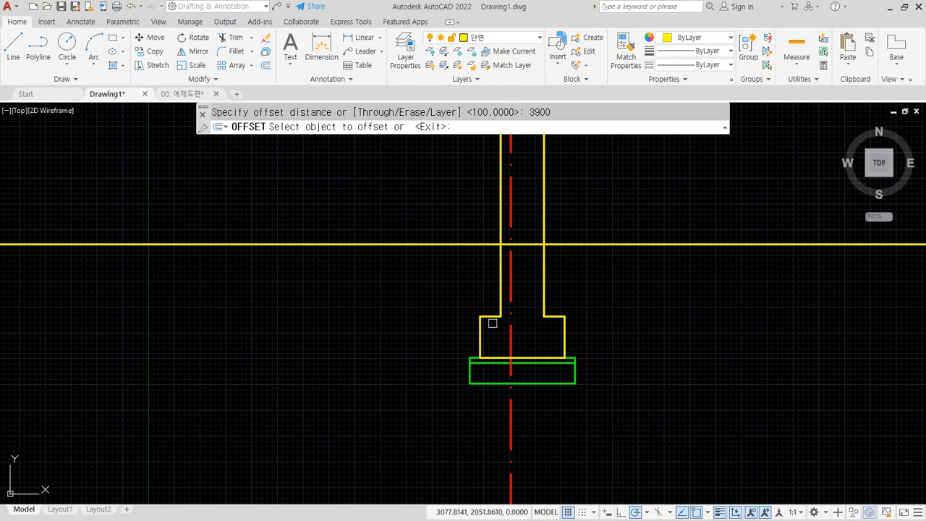
left_click(510, 321)
left_click(348, 334)
scroll(299, 323, "down", 2)
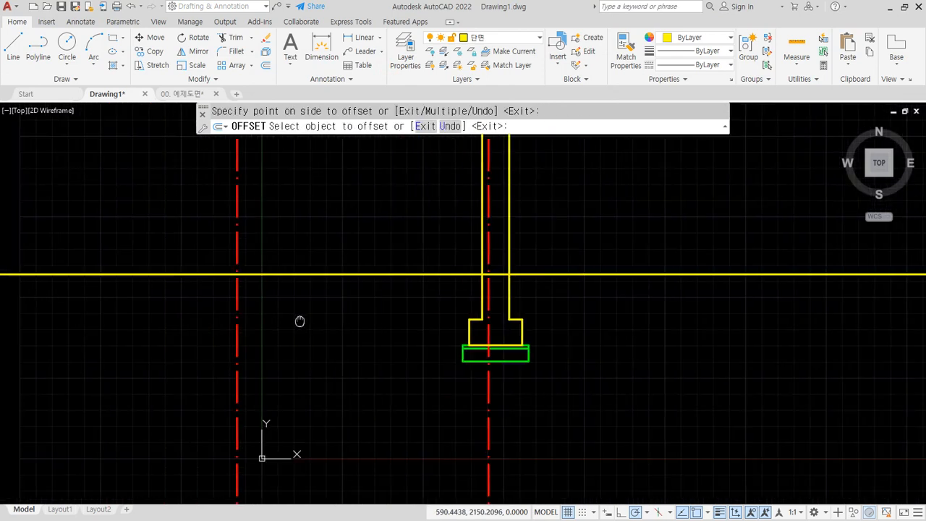
key("Return")
- Offset the new wall centre line 100 to both sides
type("o")
key("Return")
type("1")
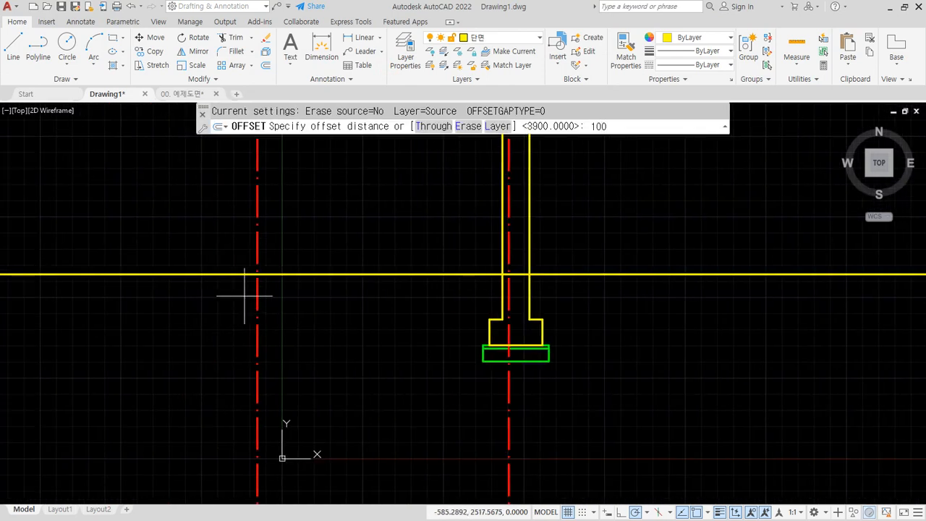
type("00")
key("Return")
left_click(256, 296)
left_click(261, 298)
left_click(254, 295)
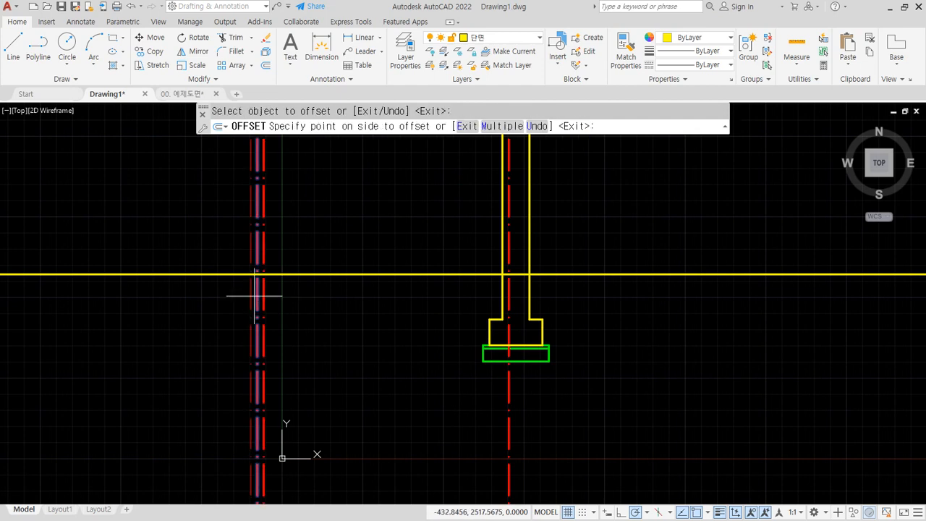
left_click(252, 296)
scroll(246, 300, "up", 4)
key("Return")
- Match the properties of the two offset wall lines to the yellow horizontal ground line
type("ma")
key("Return")
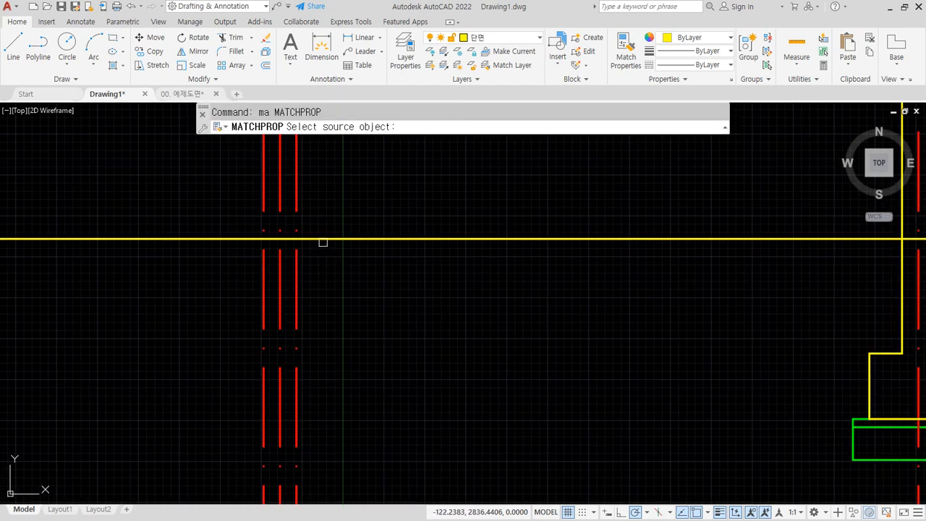
left_click(323, 239)
left_click(297, 265)
left_click(263, 277)
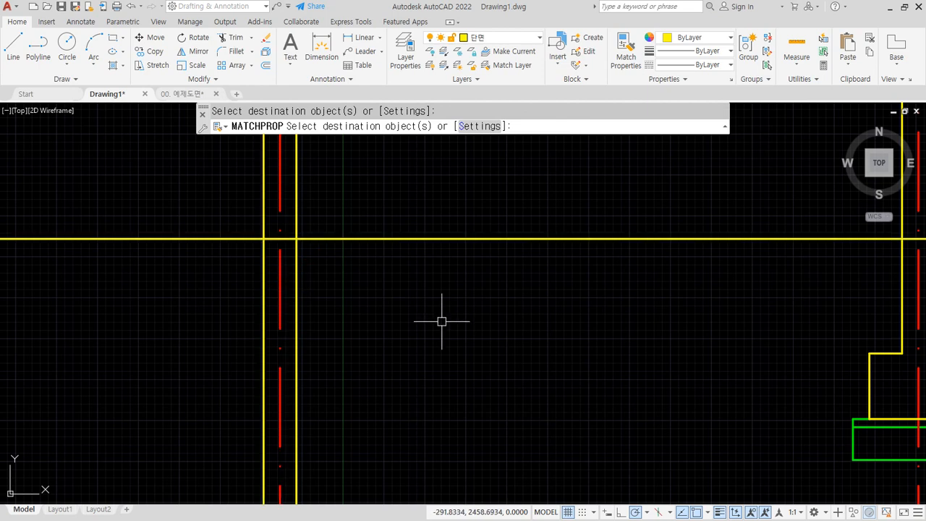
key("Return")
- Draw horizontal lines from the existing footing's top step and base levels leftward past the new wall
type("l LINE")
key("Return")
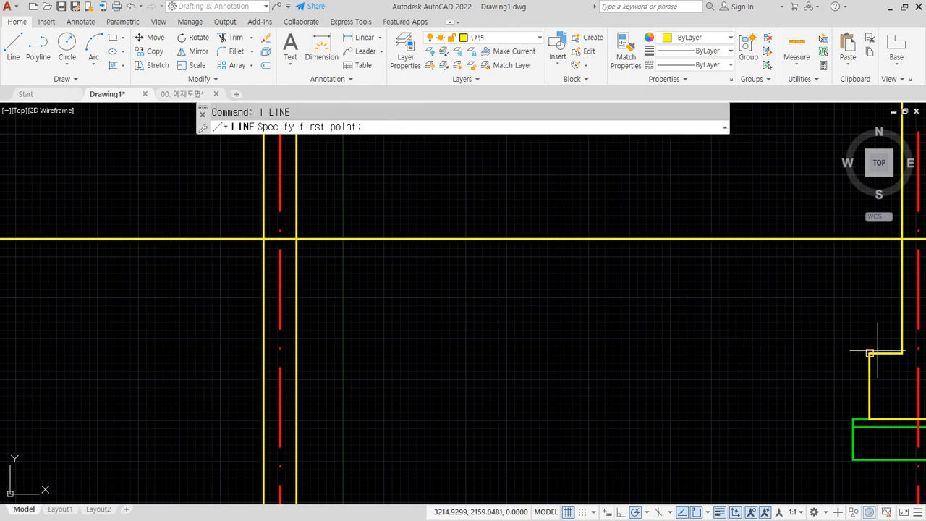
left_click(878, 352)
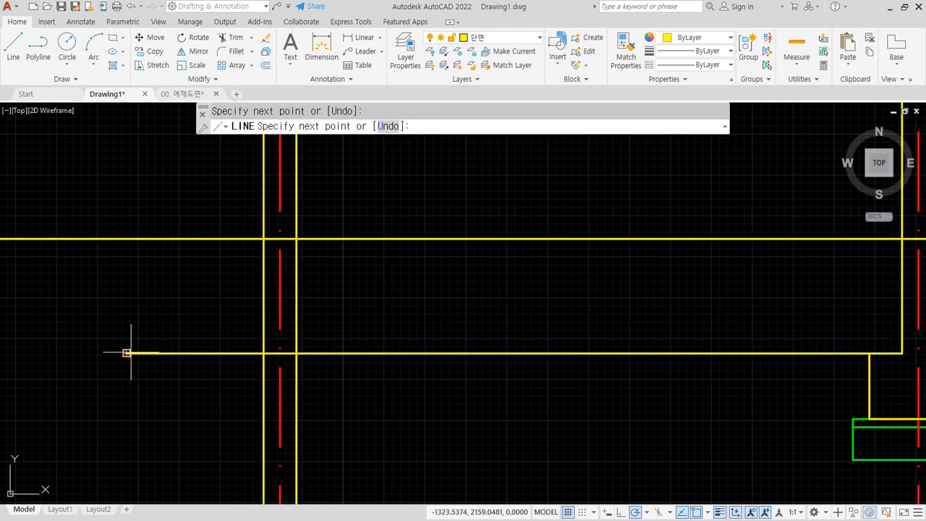
left_click(127, 353)
key("Return")
key("Return")
left_click(853, 418)
left_click(156, 418)
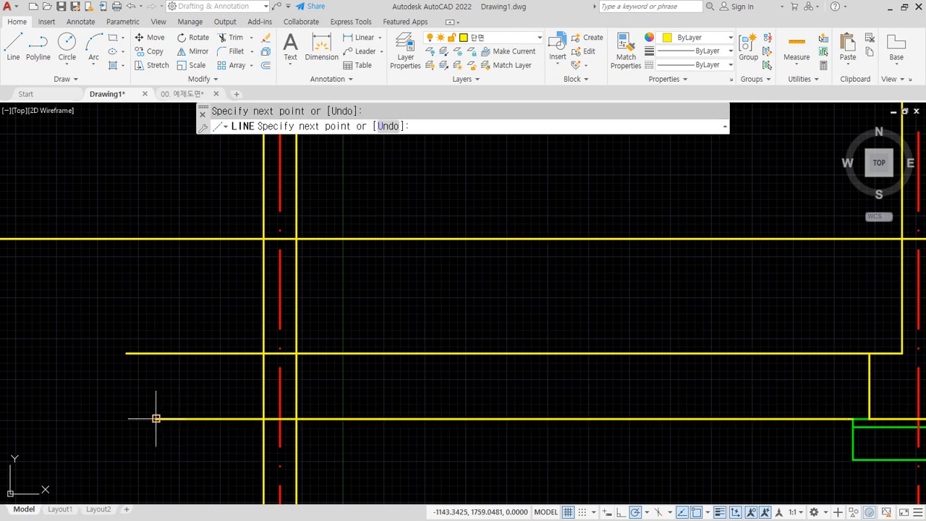
key("Return")
- Draw horizontal lines from the middle and bottom edges of the existing footing's green bedding layers leftward past the new wall
key("Return")
left_click(853, 426)
left_click(119, 427)
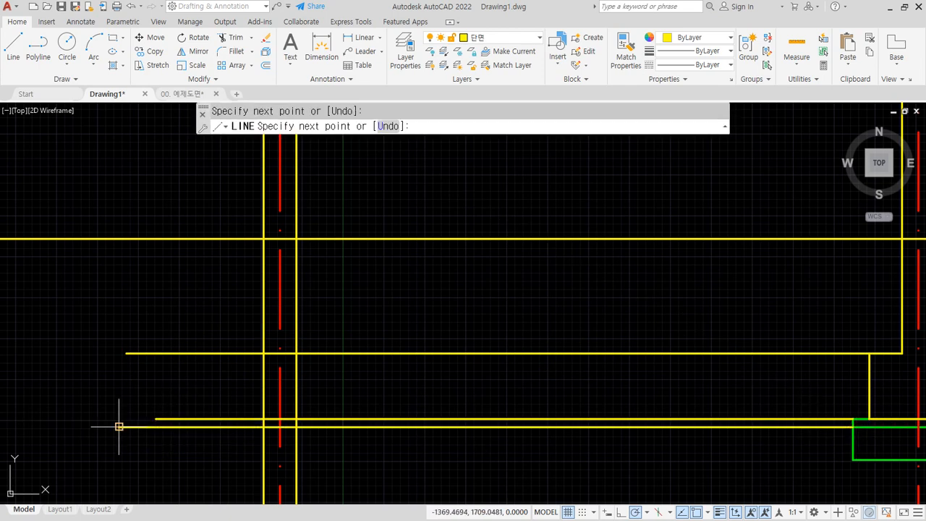
key("Return")
key("Return")
left_click(853, 459)
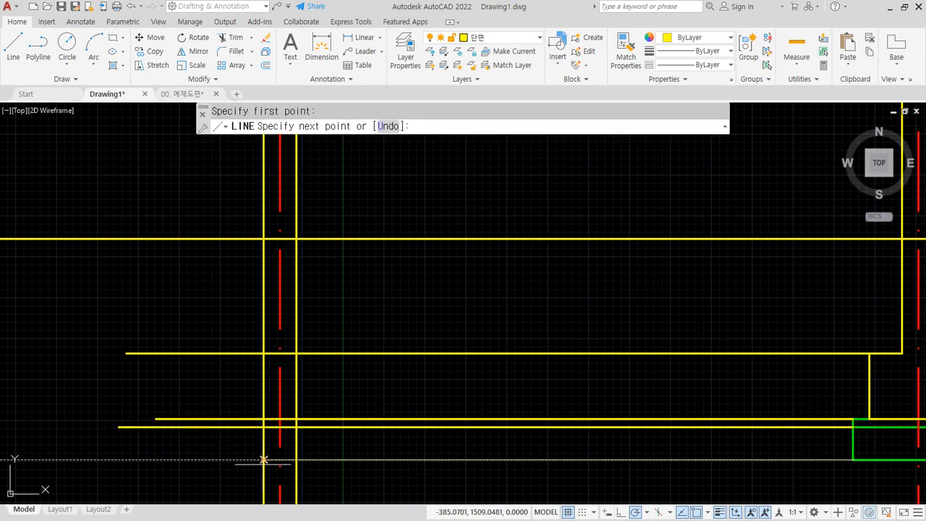
left_click(149, 460)
key("Return")
- Offset both faces of the new wall 200 outward for the footing's sides
type("o")
key("Return")
type("200")
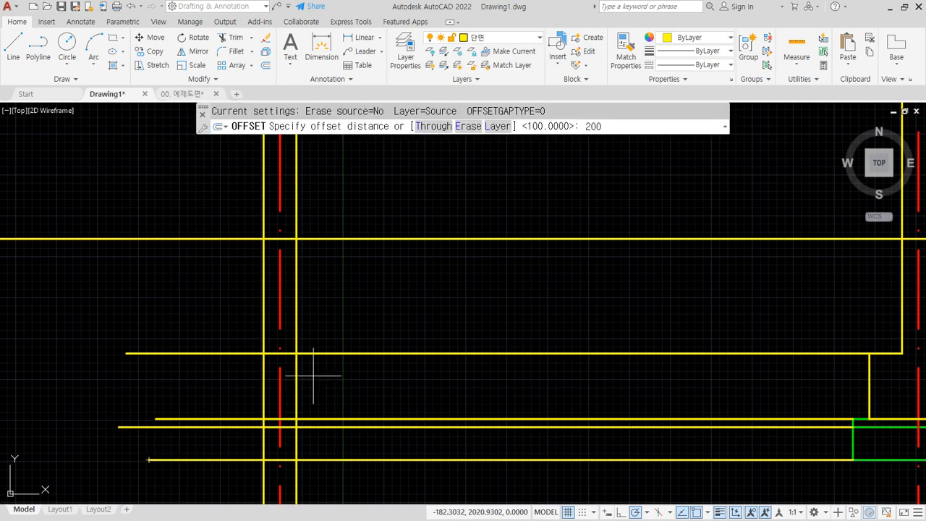
key("Return")
left_click(299, 379)
left_click(315, 384)
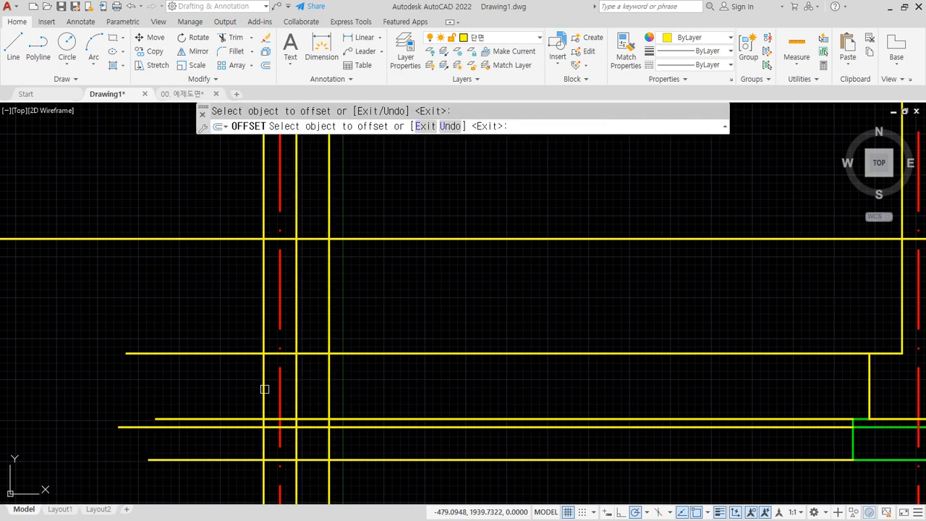
left_click(265, 390)
left_click(83, 271)
key("Return")
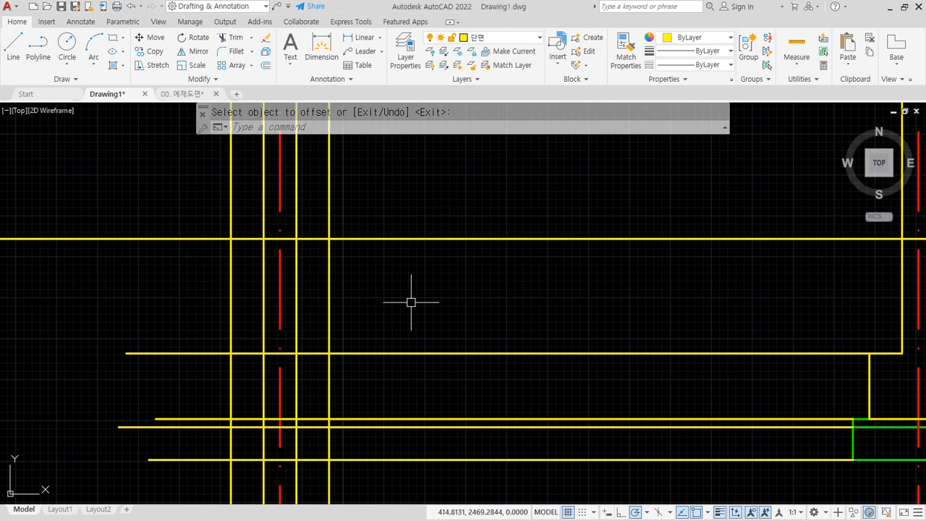
- Offset the new footing's two side lines 100 outward for the bedding layers' sides
key("Return")
key("Return")
left_click(328, 439)
left_click(361, 439)
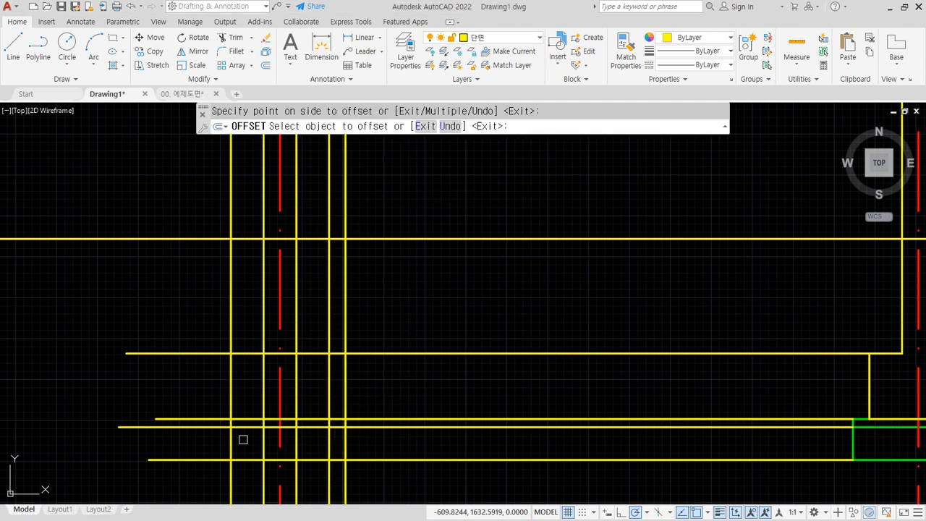
left_click(230, 438)
left_click(208, 436)
key("Return")
- Trim the new footing's top line beside the wall's left face and fillet the footing's left corners with zero radius
type("tr")
key("Return")
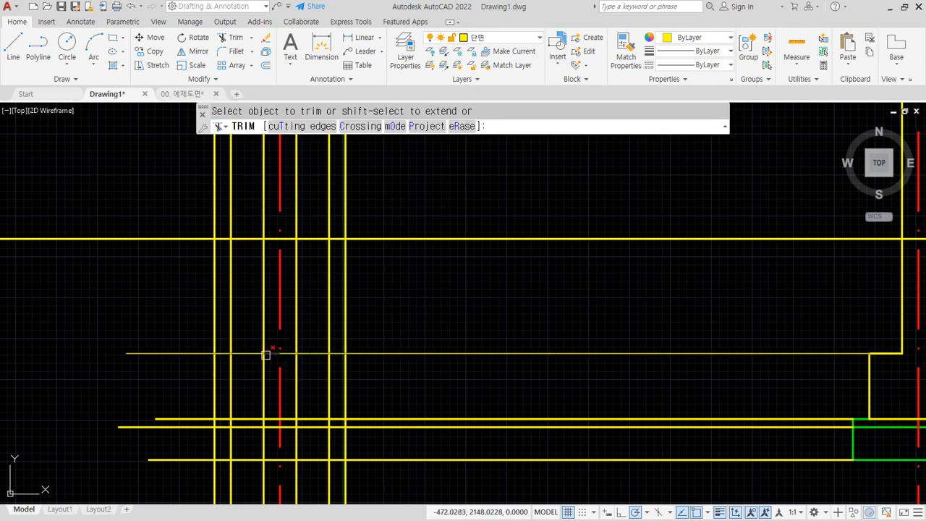
left_click(267, 353)
key("Return")
type("f")
key("Return")
left_click(248, 353)
left_click(231, 366)
key("Return")
left_click(230, 367)
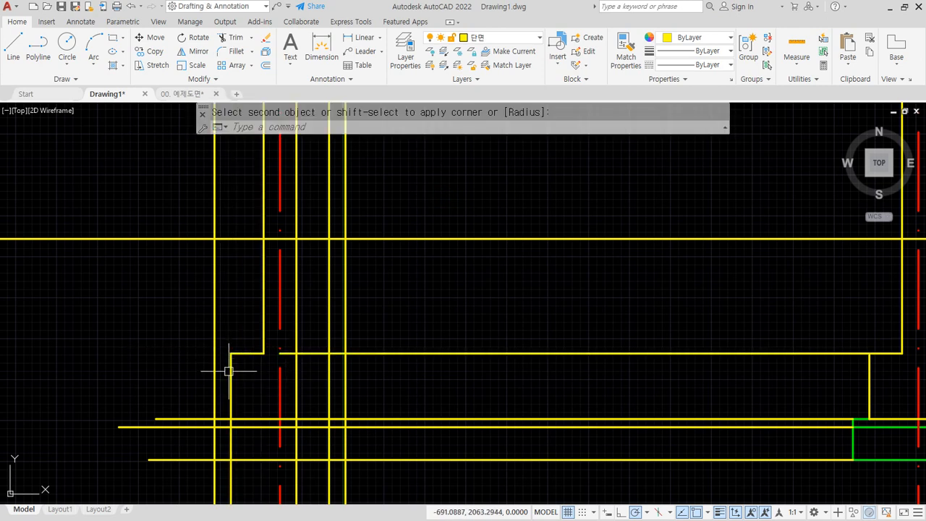
left_click(240, 417)
- Fillet the wall's right face, the footing's top step, right side and base into zero-radius corners
key("Return")
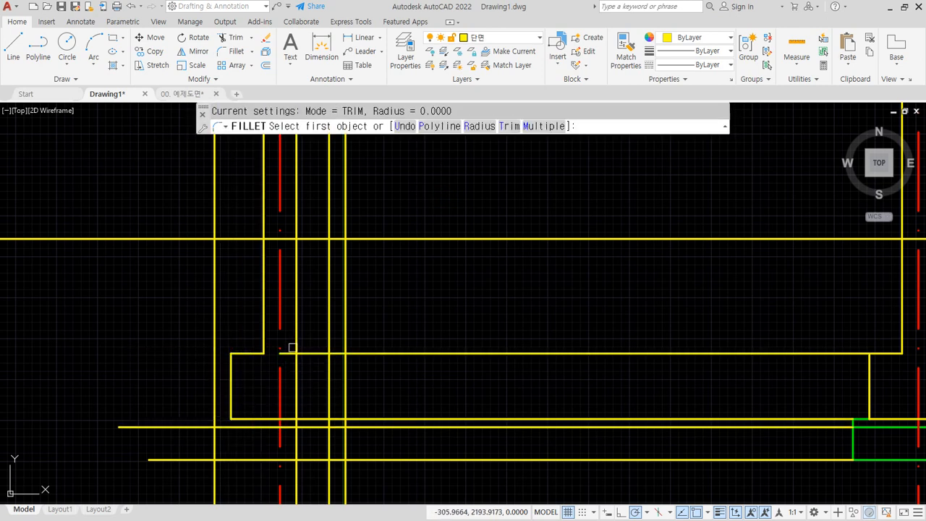
left_click(297, 342)
left_click(314, 353)
key("Return")
left_click(317, 353)
left_click(329, 364)
key("Return")
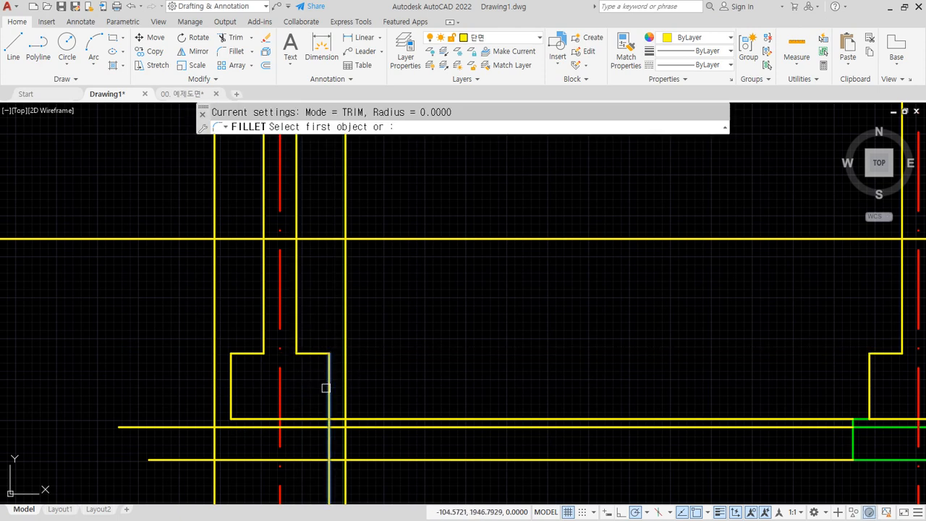
left_click(327, 391)
left_click(321, 419)
- Fillet the four lines beneath the new footing with zero radius into a closed rectangle for the lower bedding layer
key("Return")
left_click(335, 428)
left_click(345, 435)
key("Return")
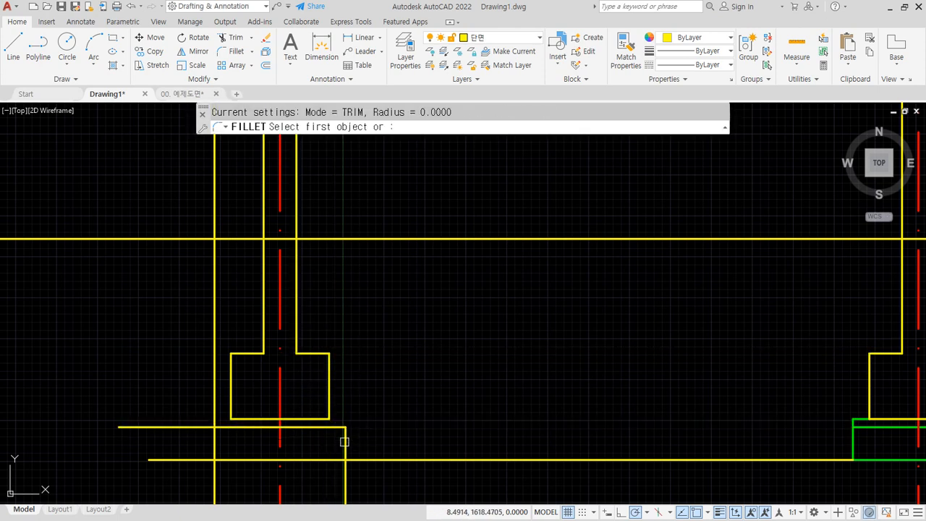
left_click(346, 443)
left_click(315, 460)
key("Return")
left_click(244, 459)
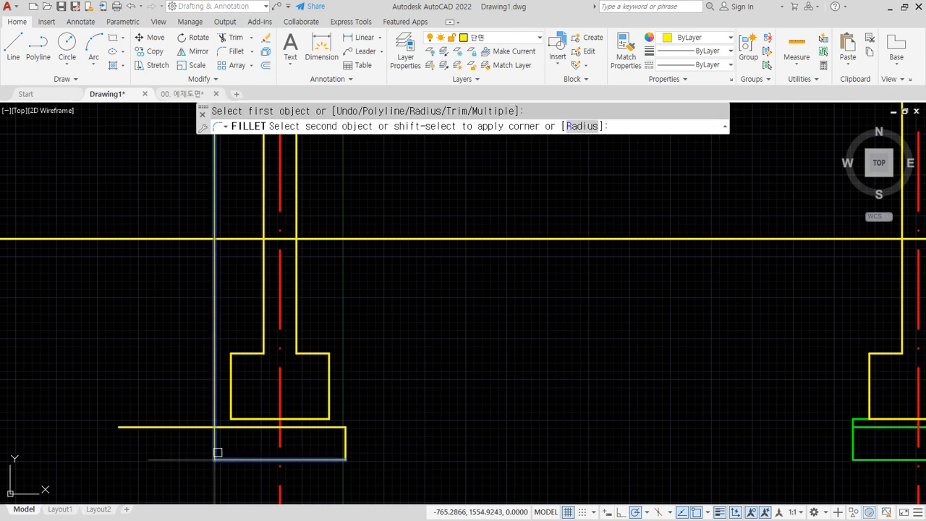
left_click(217, 441)
key("Return")
left_click(217, 441)
left_click(221, 428)
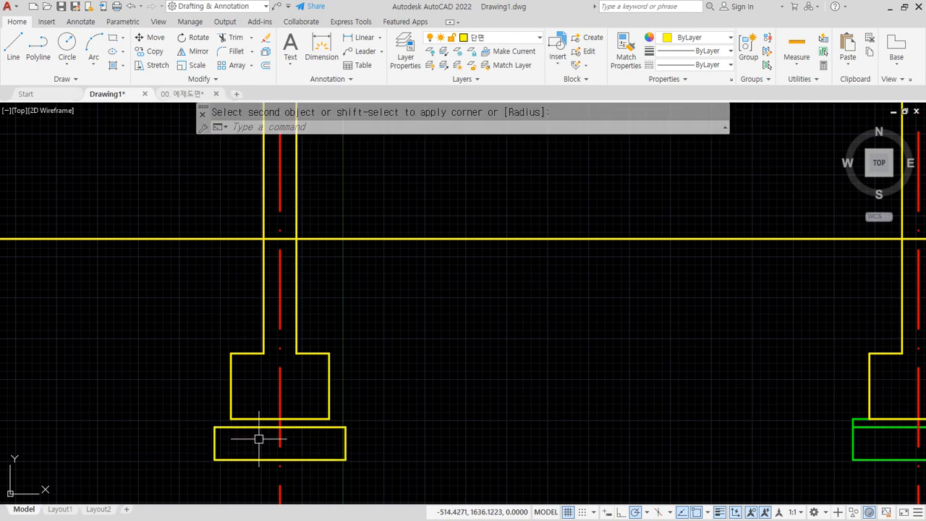
- Fillet the footing's base line with both sides of the rectangle below to close the thin upper layer
key("Return")
left_click(215, 436)
left_click(244, 420)
key("Return")
left_click(317, 419)
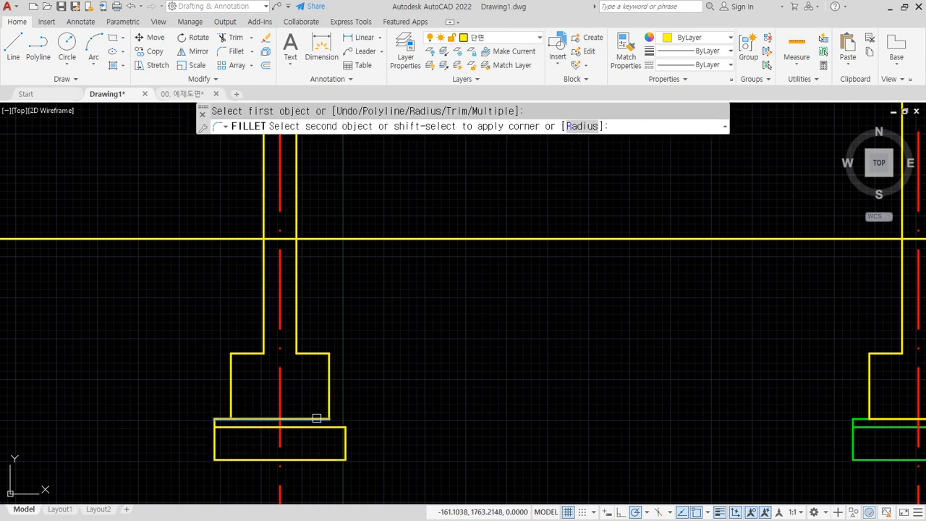
left_click(345, 434)
left_click(192, 405)
key("Escape")
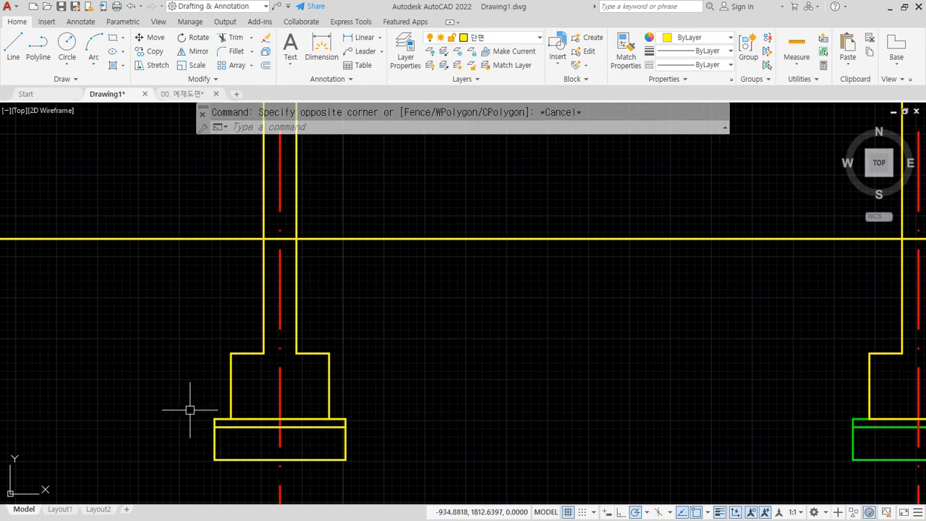
- Trim the thin layer's top line between the new footing's two sides
type("tr")
key("Return")
left_click(259, 417)
left_click(298, 418)
key("Return")
- Move the lines of the two layers beneath the new footing to the 마감 layer
left_click(177, 408)
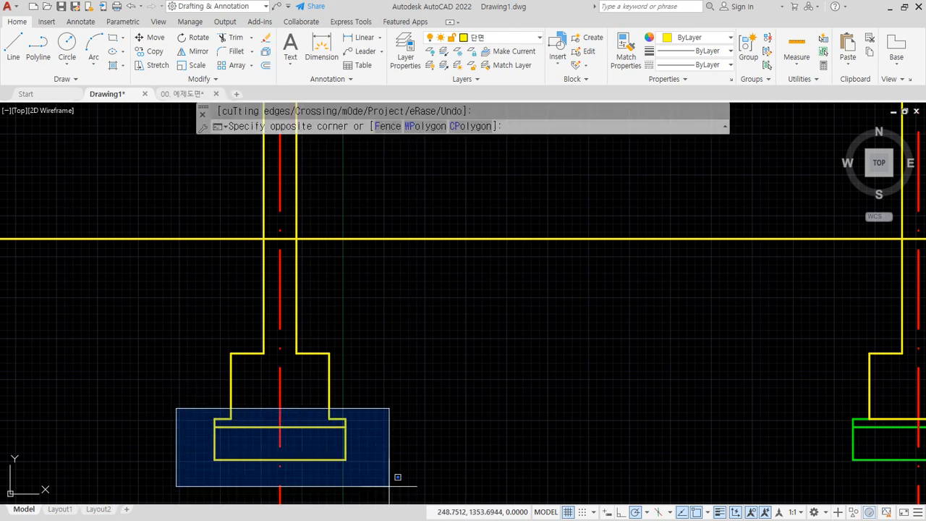
left_click(408, 454)
left_click(168, 396)
left_click(369, 474)
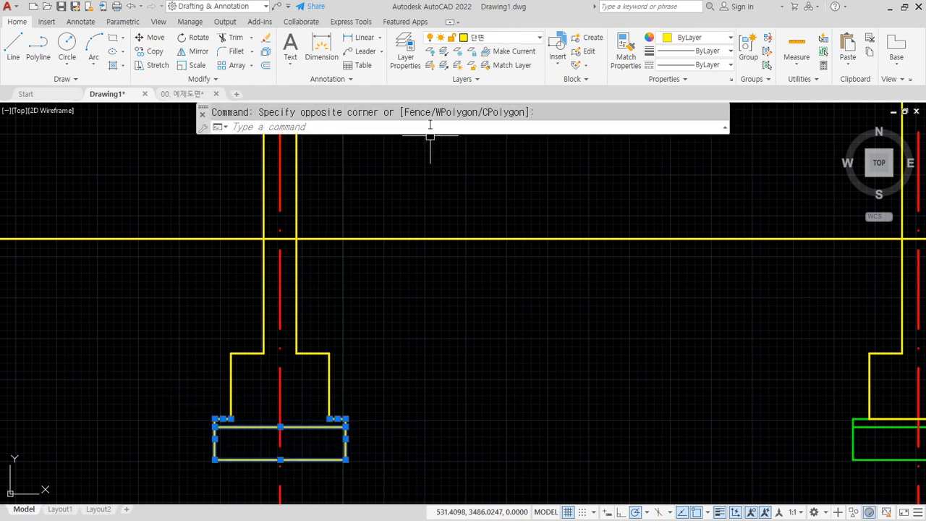
left_click(498, 38)
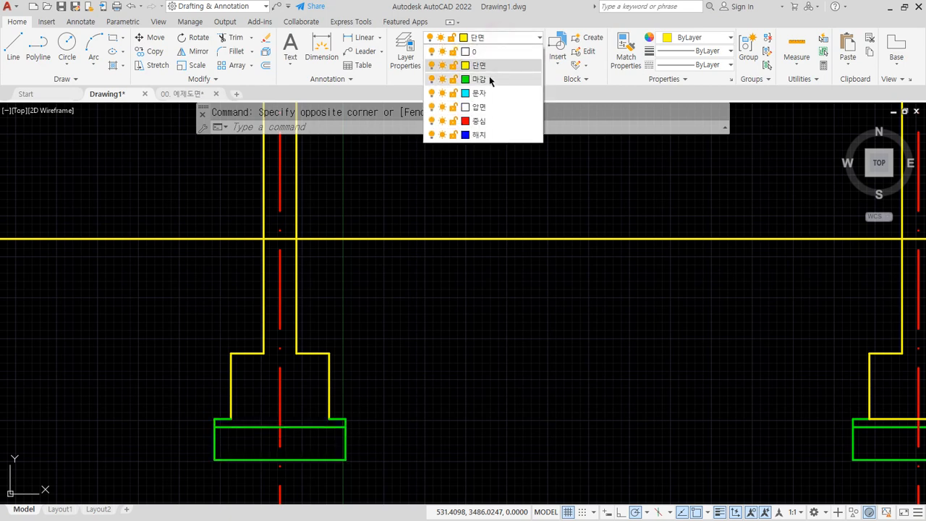
left_click(492, 79)
key("Escape")
- Draw a line on the 단면 layer across the new footing's base between its two sides
type("l")
key("Return")
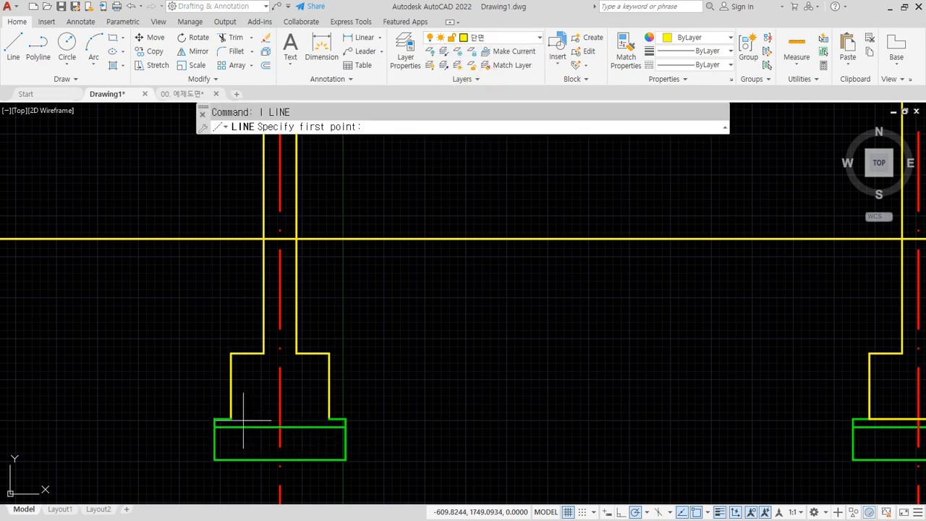
left_click(230, 418)
left_click(329, 418)
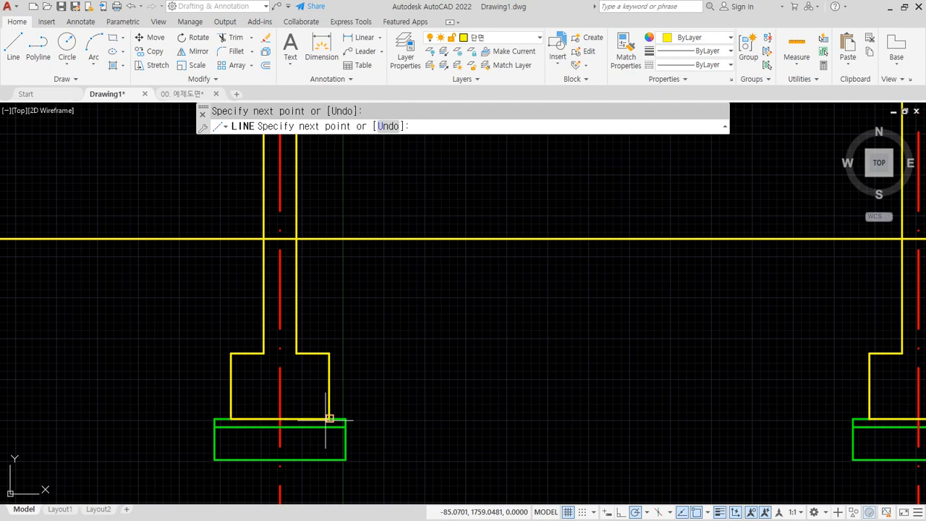
key("Return")
- Open the floor plan in the browser, examine the section line's wall crossings and the outer wall's distance to the terrace edge, and return to the drawing
scroll(380, 423, "down", 1)
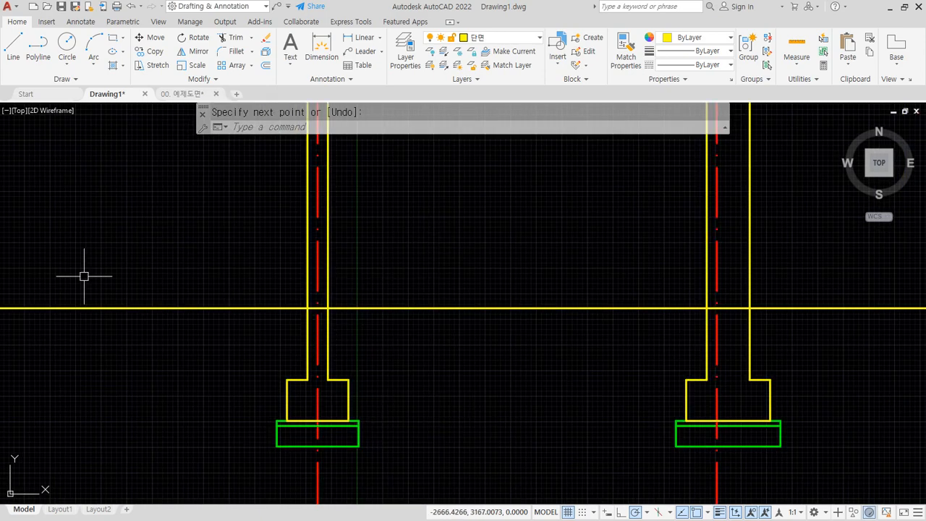
left_click_drag(0, 90, 433, 65)
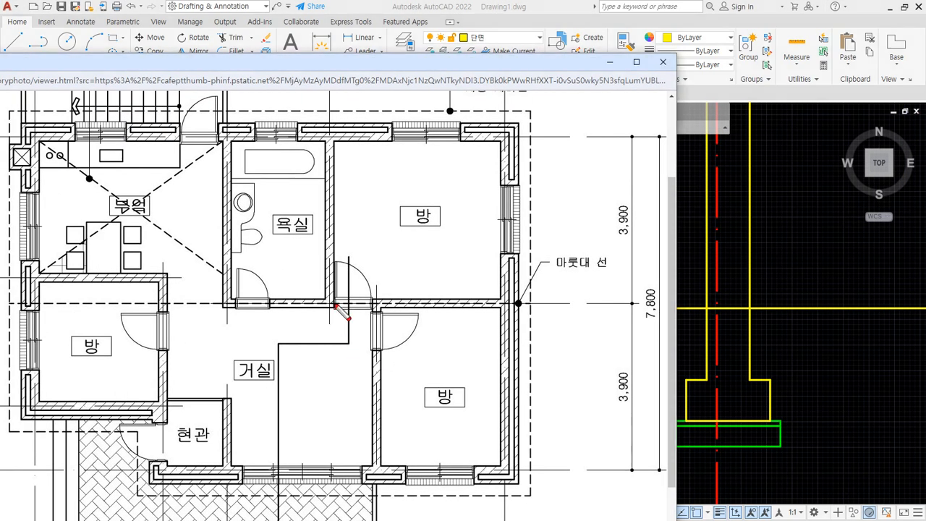
left_click_drag(324, 461, 338, 486)
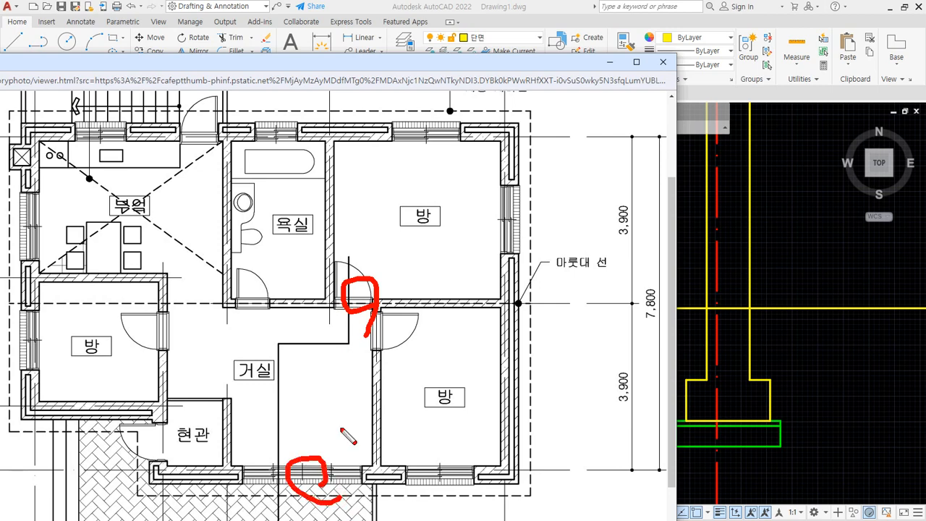
key("Escape")
left_click_drag(380, 69, 0, 91)
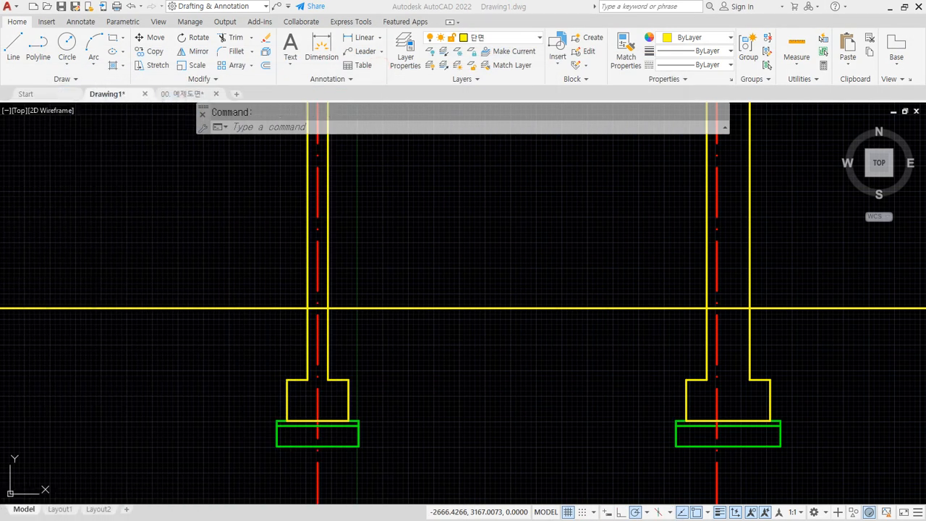
left_click_drag(0, 90, 401, 20)
scroll(269, 498, "down", 1)
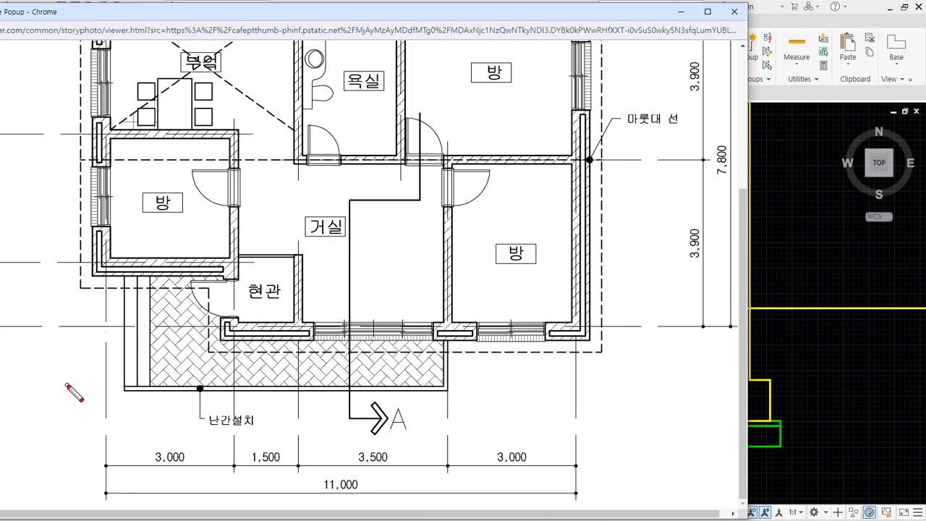
left_click_drag(66, 385, 461, 386)
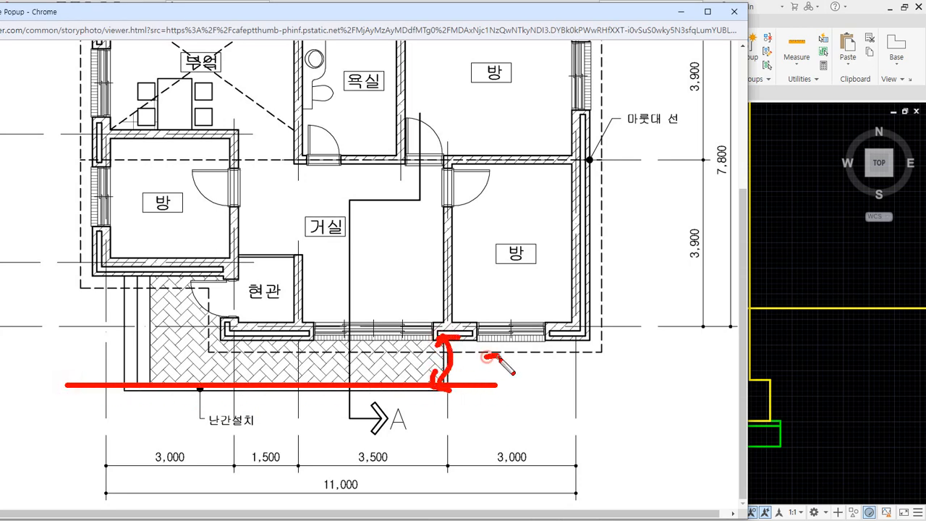
key("Escape")
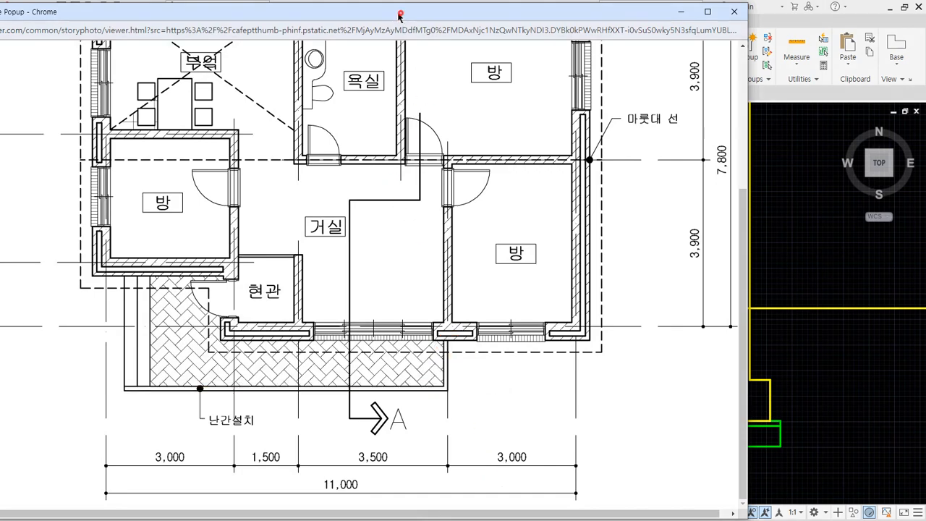
left_click_drag(400, 14, 0, 159)
middle_click_drag(792, 266, 558, 277)
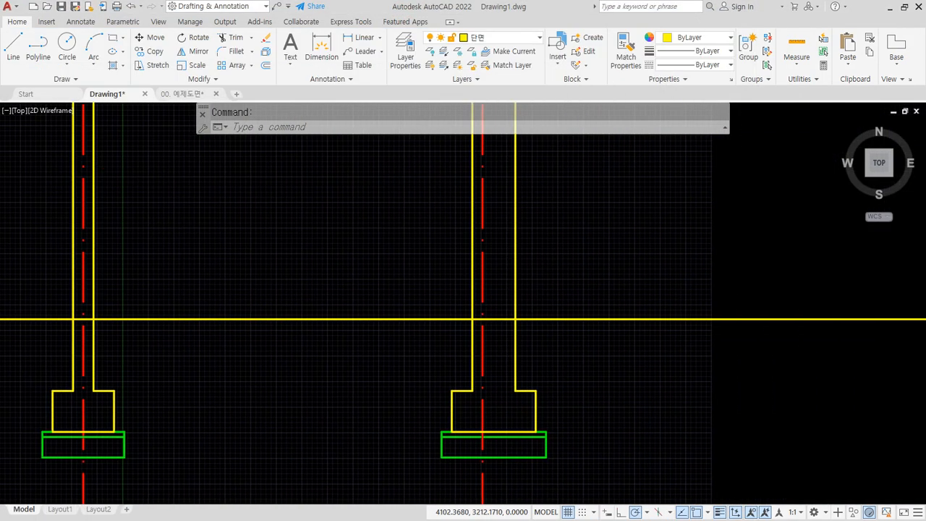
- Offset the outer wall's centre line 1200 outward to mark the terrace edge
type("o")
key("Return")
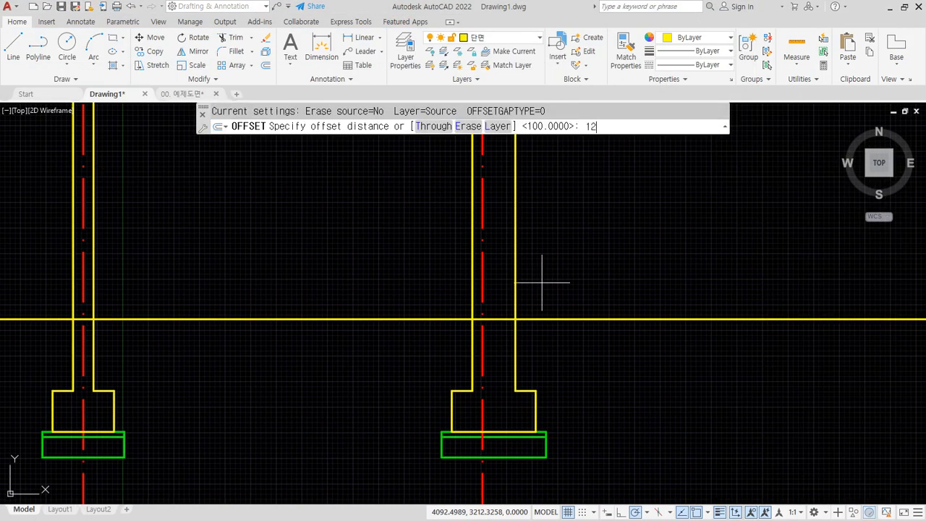
key("Return")
left_click(482, 293)
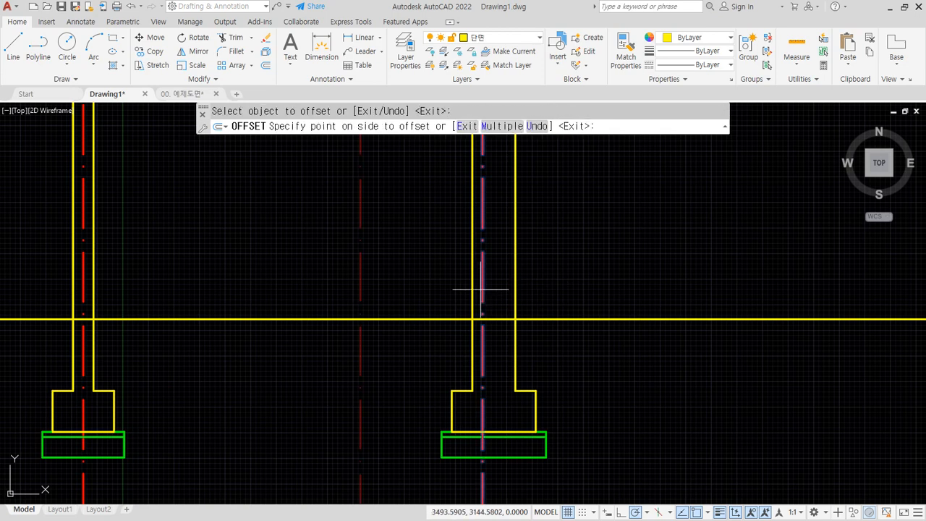
left_click(653, 285)
key("Return")
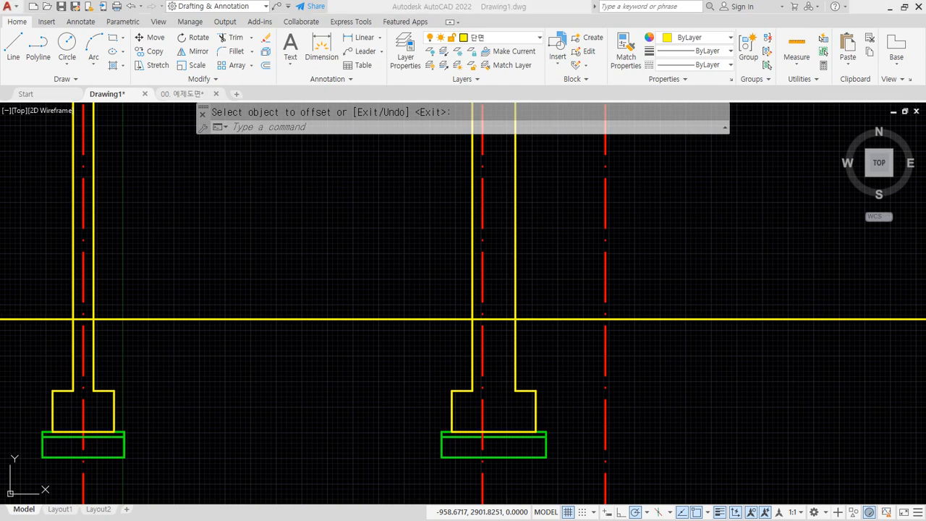
- Open the floor plan in the browser, examine the terrace and its entrance steps, and return to the drawing
key("alt+Tab")
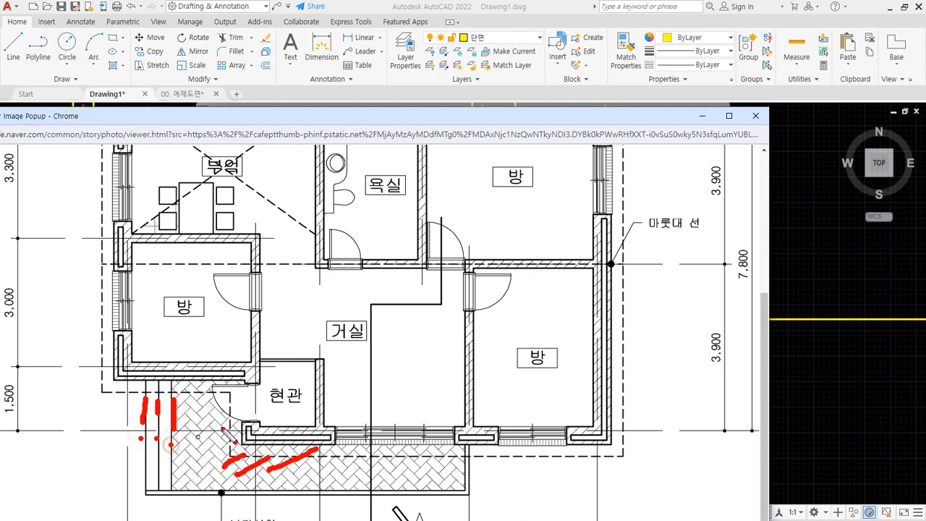
key("Escape")
mouse_move(466, 118)
left_mouse_down()
mouse_move(180, 135)
mouse_move(0, 121)
left_mouse_up()
left_click(590, 291)
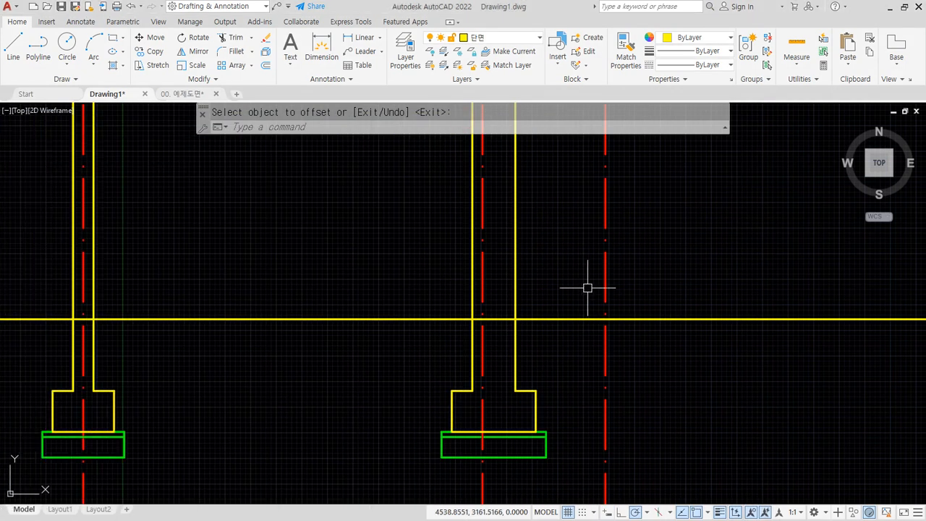
- Offset the ground line 450 upward to set the slab's top level
key("Return")
key("Return")
type("450")
key("Return")
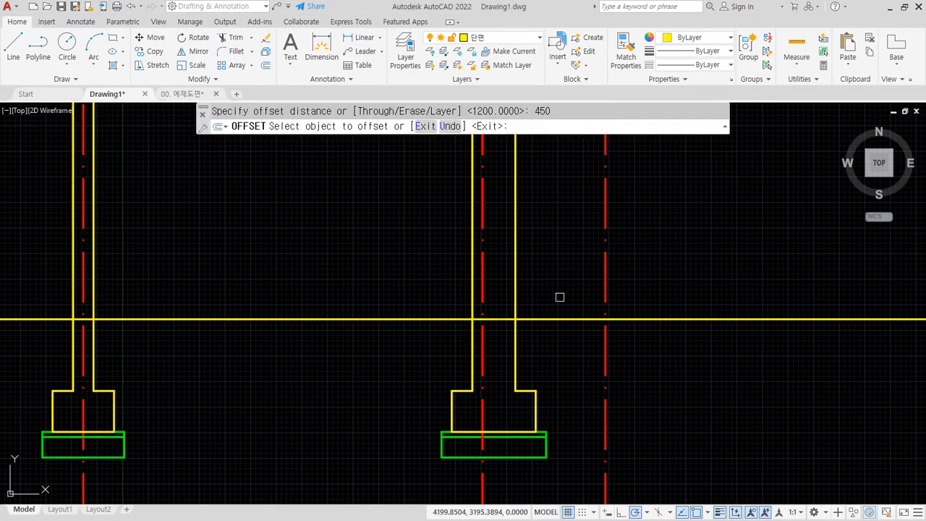
left_click(571, 319)
left_click(552, 265)
scroll(571, 275, "up", 5)
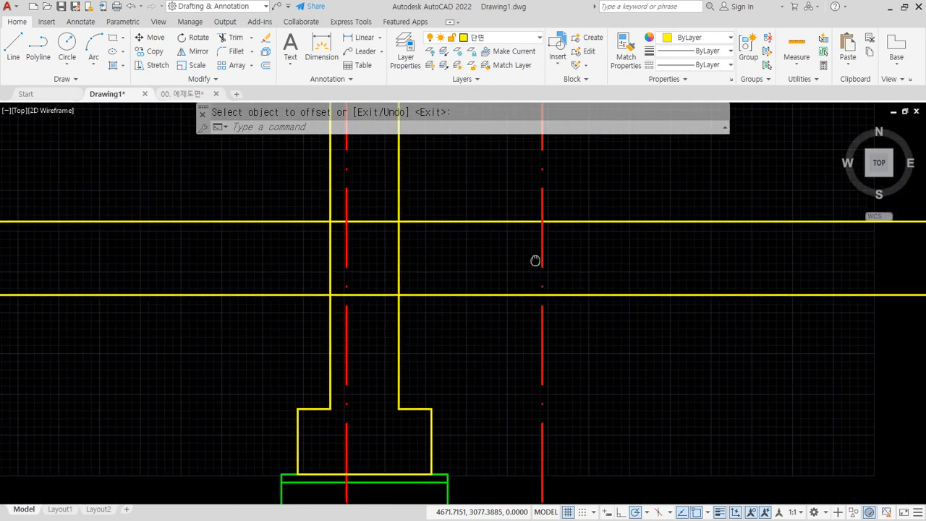
key("Escape")
- Draw a vertical line along the terrace edge's centre line from the upper line down to the footing's shoulder level
type("l")
key("Return")
left_click(542, 221)
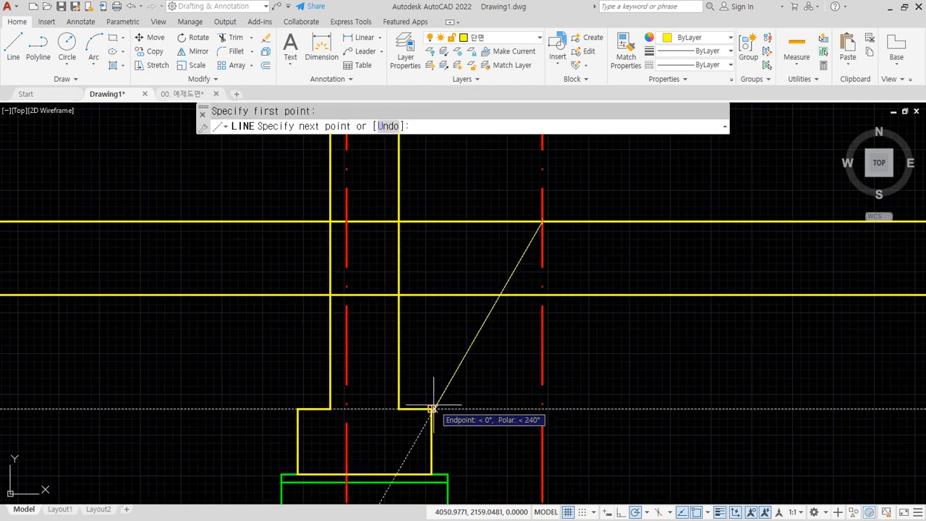
left_click(542, 409)
key("Return")
- Fillet the slab's top line and the terrace edge line with radius 0 into a sharp corner
type("f")
key("Return")
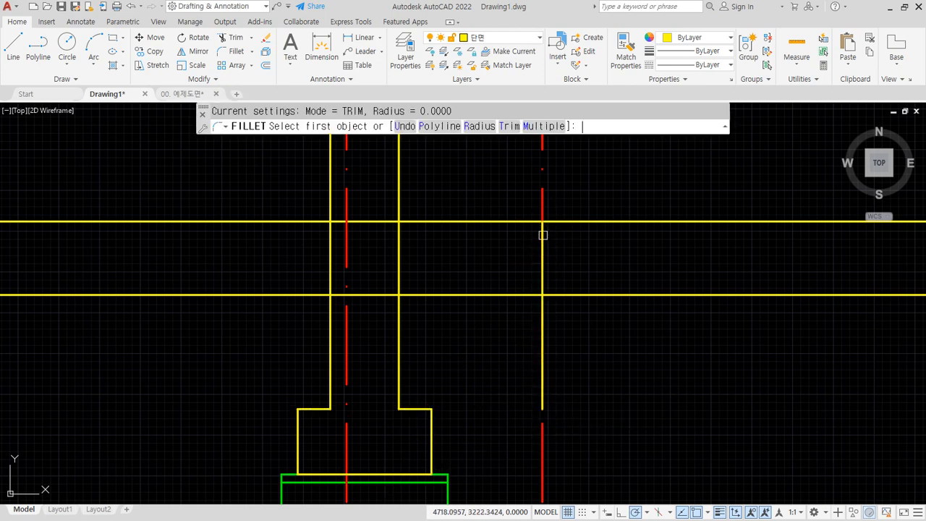
left_click(543, 233)
middle_click_drag(528, 364, 557, 340)
key("Escape")
- Offset the slab's top line 150 downward and the terrace edge line 150 inward
type("o")
key("Return")
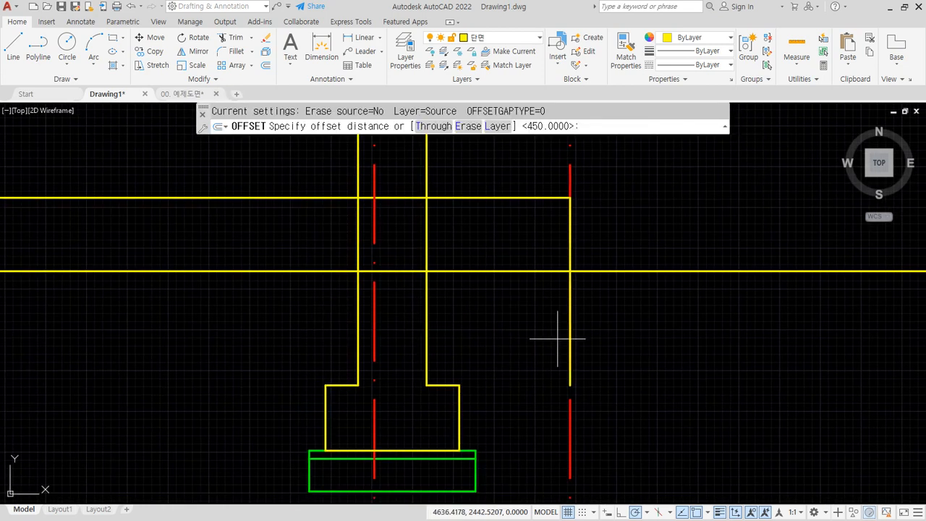
type("150")
key("Return")
left_click(492, 198)
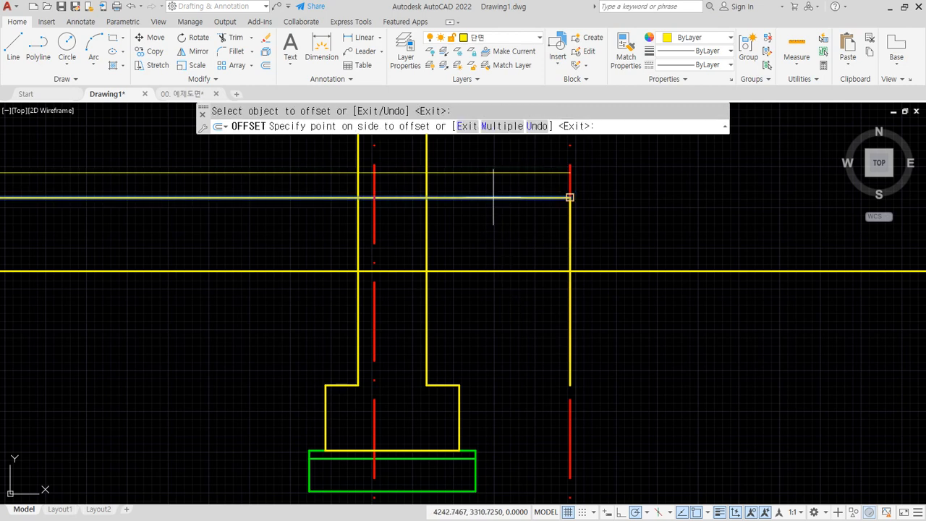
left_click(521, 284)
left_click(566, 330)
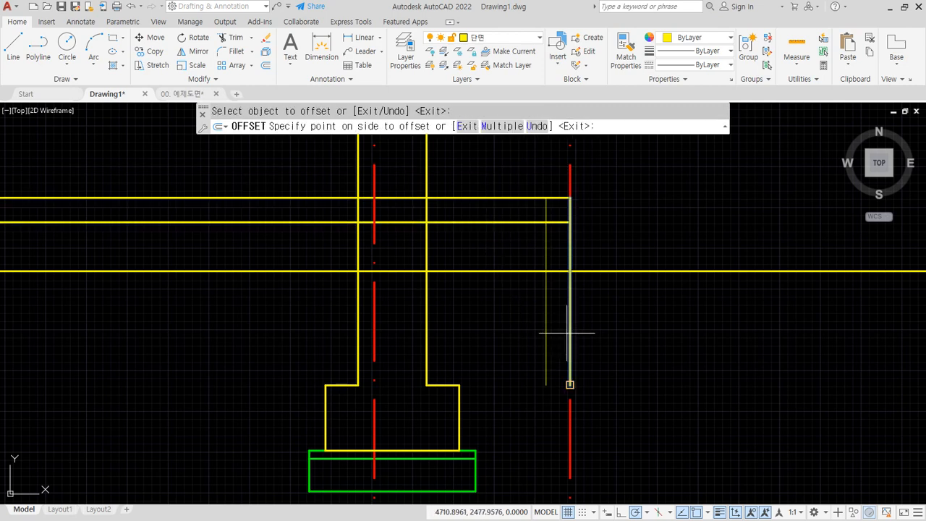
left_click(536, 290)
key("Escape")
- Join the two inner offset lines in a sharp corner and close the terrace edge's base with a line
type("f")
key("Return")
left_click(538, 223)
left_click(545, 235)
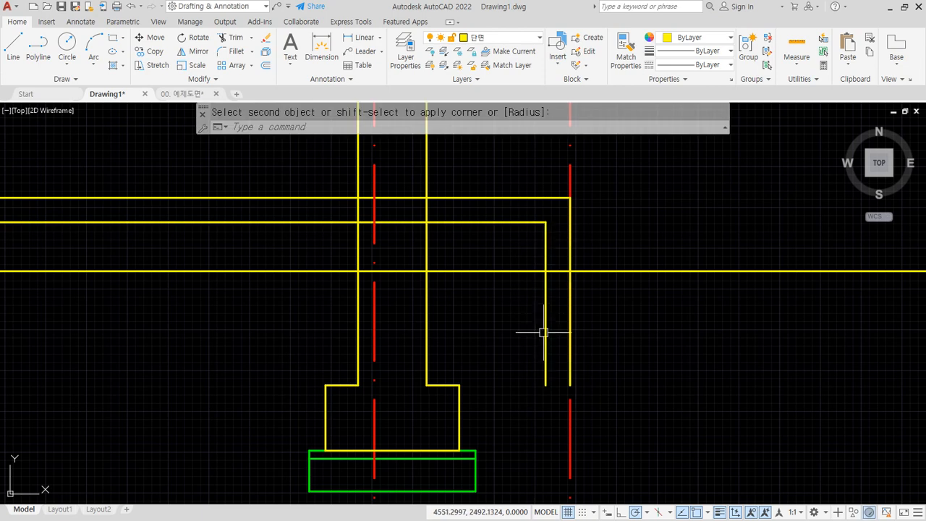
type("l")
key("Return")
left_click(546, 383)
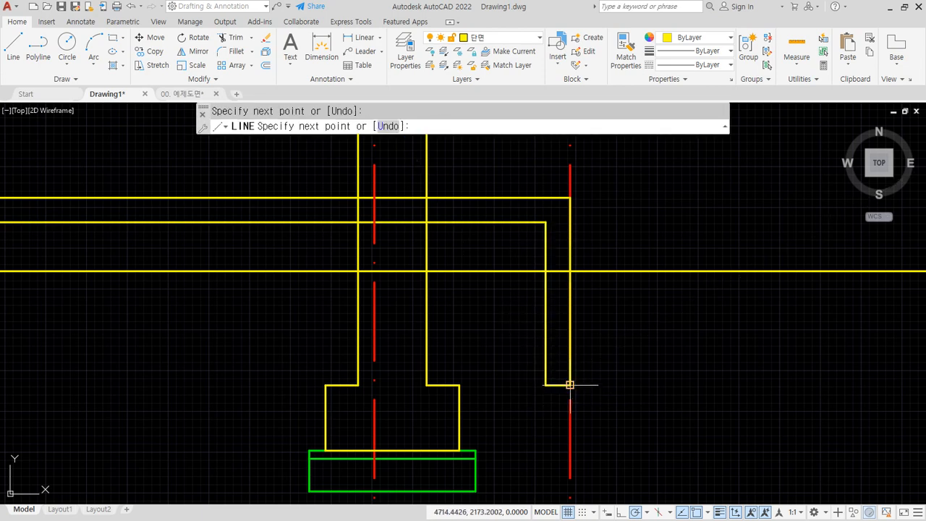
left_click(571, 385)
key("Return")
- Trim the ground line inside the terrace edge and erase its remainder on the building side
type("tr")
key("Return")
left_click(555, 271)
key("Escape")
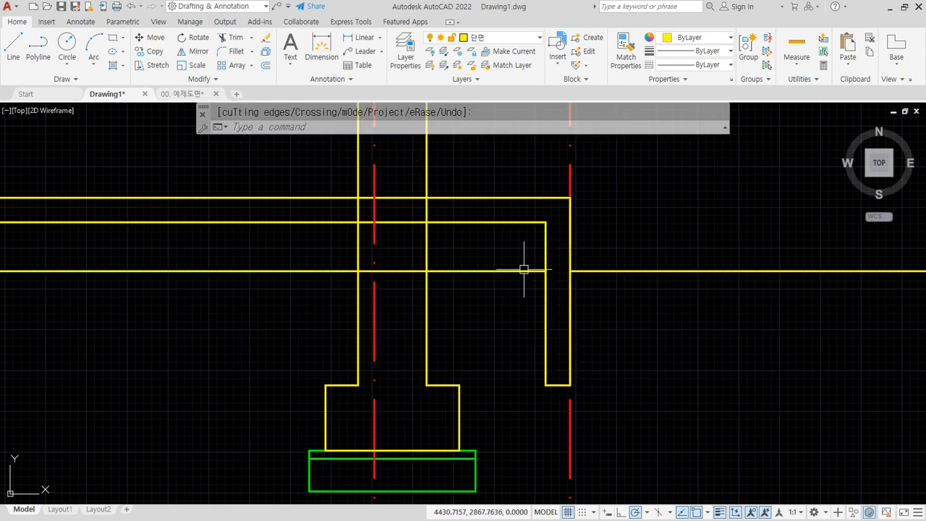
left_click(524, 269)
type("e")
key("Return")
- Trim the wall and slab lines where the slab crosses the outer wall, leaving an open junction
type("tr")
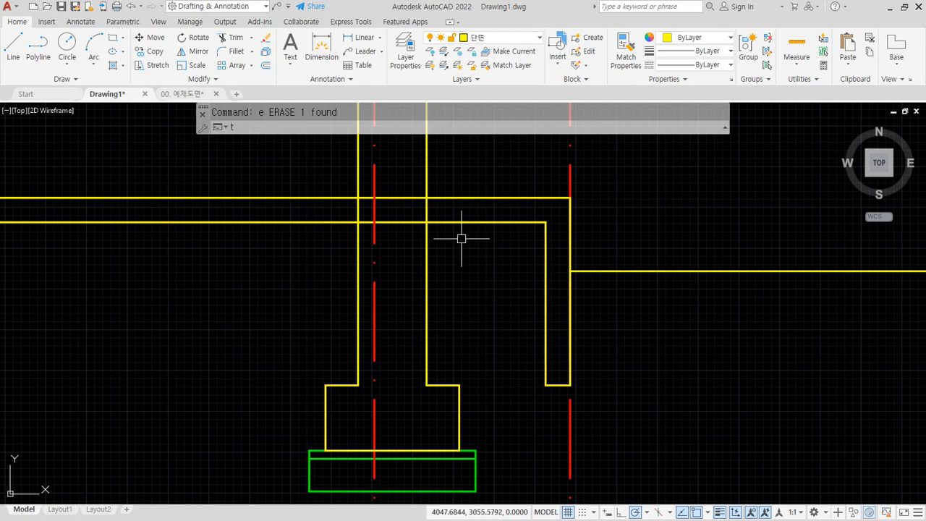
key("Return")
left_click(430, 213)
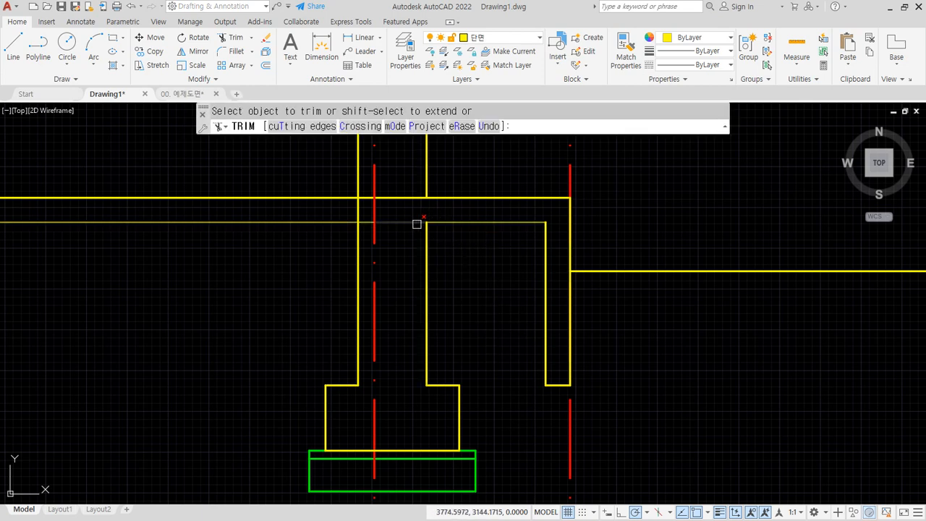
left_click(418, 221)
left_click(362, 209)
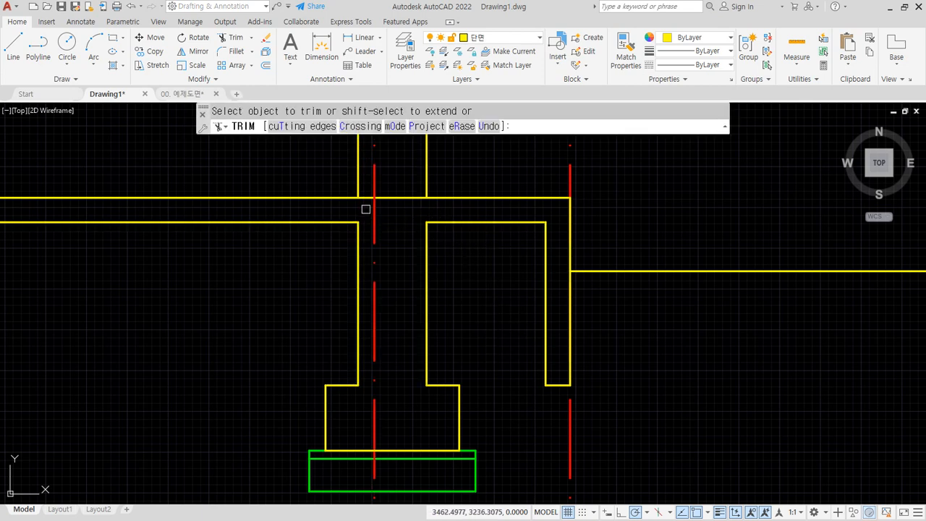
left_click(367, 197)
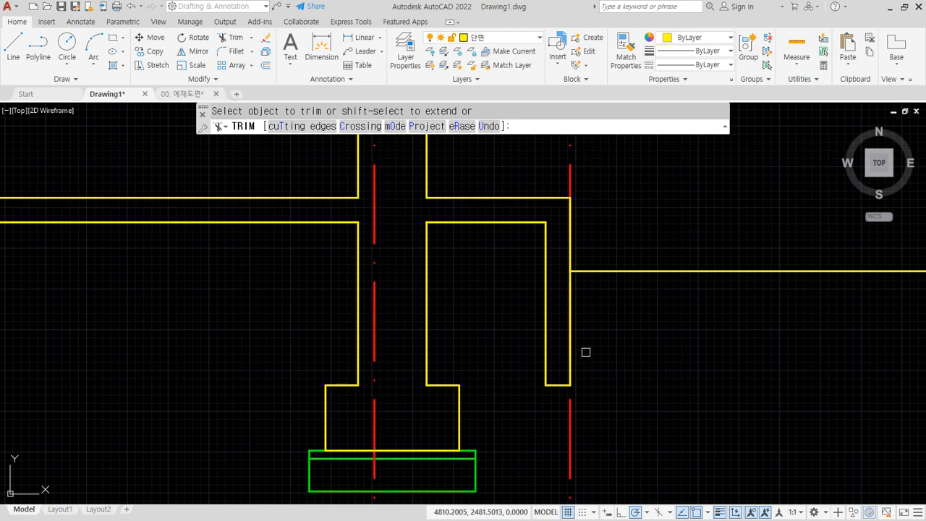
key("Return")
type("o")
key("Return")
type("1")
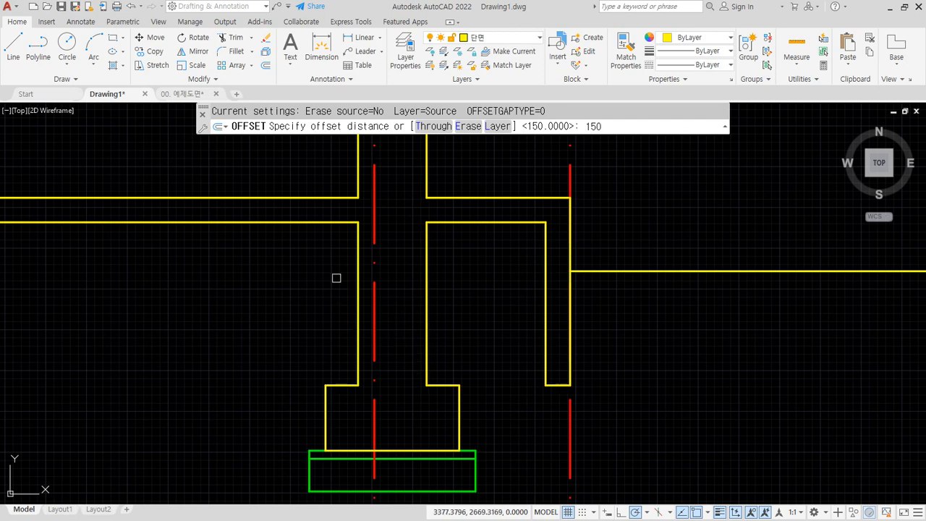
key("Return")
key("Escape")
- Trim the wall and slab lines where the slab crosses the inner wall, leaving an open junction
scroll(315, 290, "down", 2)
middle_click_drag(194, 298, 337, 297)
scroll(337, 297, "up", 1)
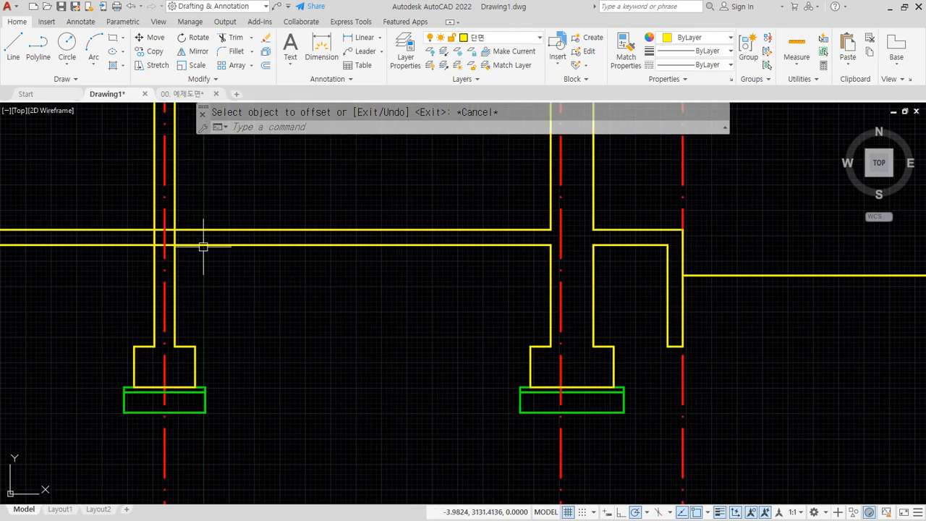
scroll(174, 241, "up", 2)
scroll(170, 232, "up", 2)
middle_click_drag(170, 234, 260, 237)
type("tr")
key("Return")
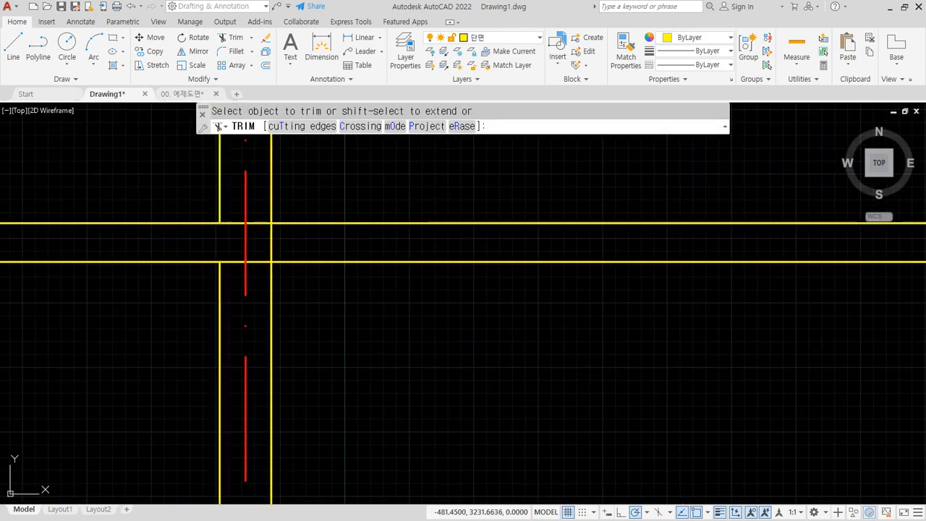
left_click(220, 242)
left_click(230, 259)
left_click(259, 257)
left_click(270, 241)
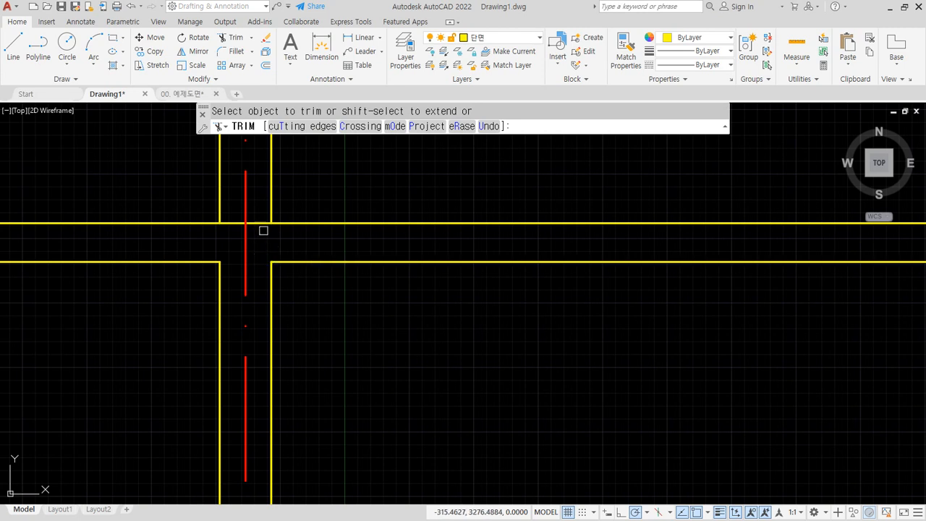
left_click(254, 223)
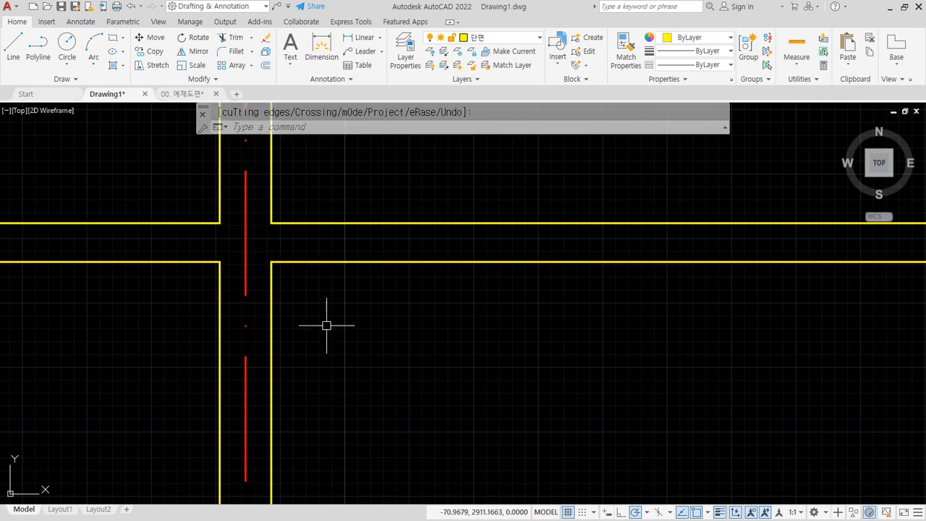
key("Escape")
- Offset the slab's underside 50 downward on both sides of the inner wall
type("o")
key("Return")
type("50")
key("Return")
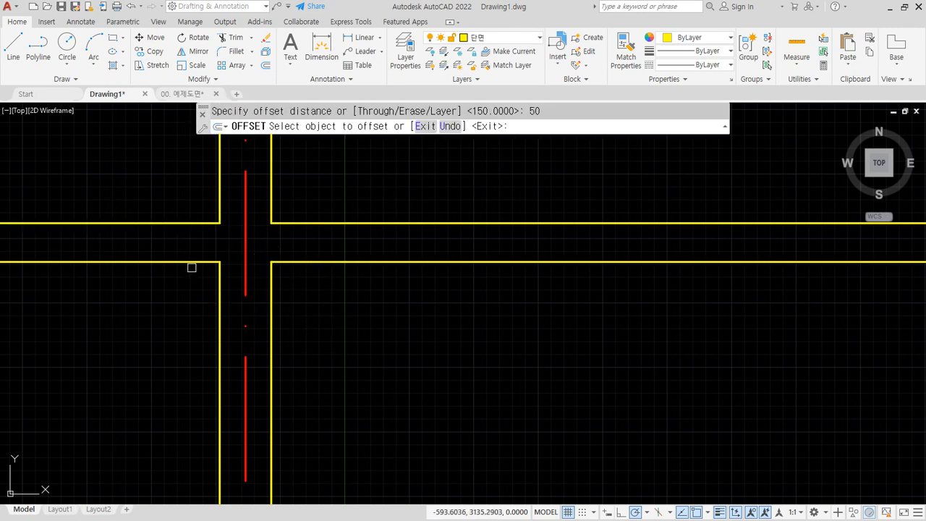
left_click(191, 263)
left_click(186, 290)
left_click(357, 263)
left_click(358, 292)
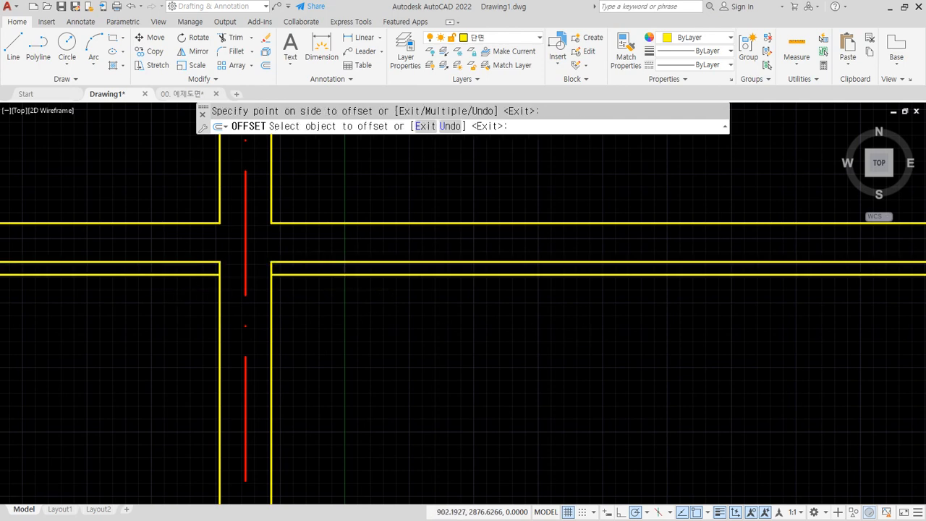
- Offset the terrace slab's underside, the terrace edge's inner side and its base outward from the concrete by 50
middle_click_drag(849, 312, 375, 319)
scroll(374, 318, "down", 2)
scroll(692, 322, "up", 2)
middle_click_drag(740, 321, 624, 309)
left_click(628, 256)
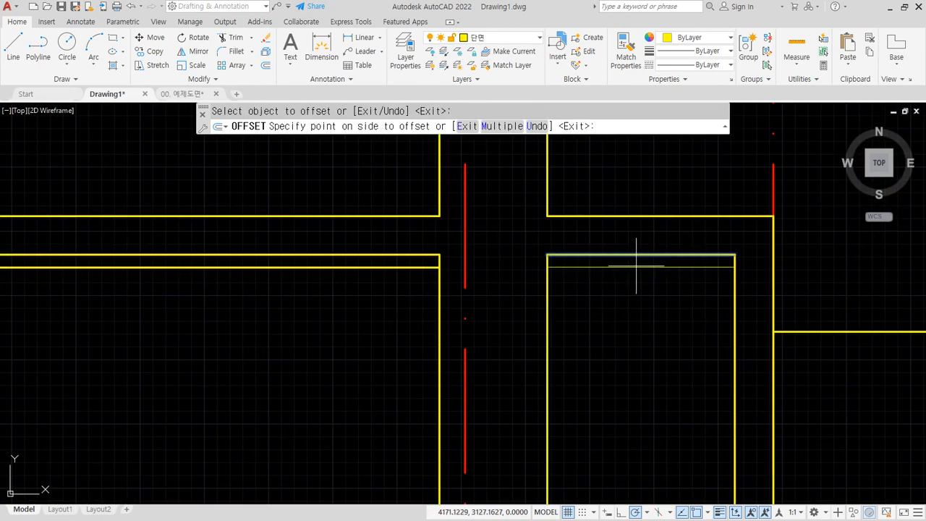
left_click(719, 331)
left_click(735, 337)
left_click(681, 351)
middle_click_drag(715, 486, 619, 323)
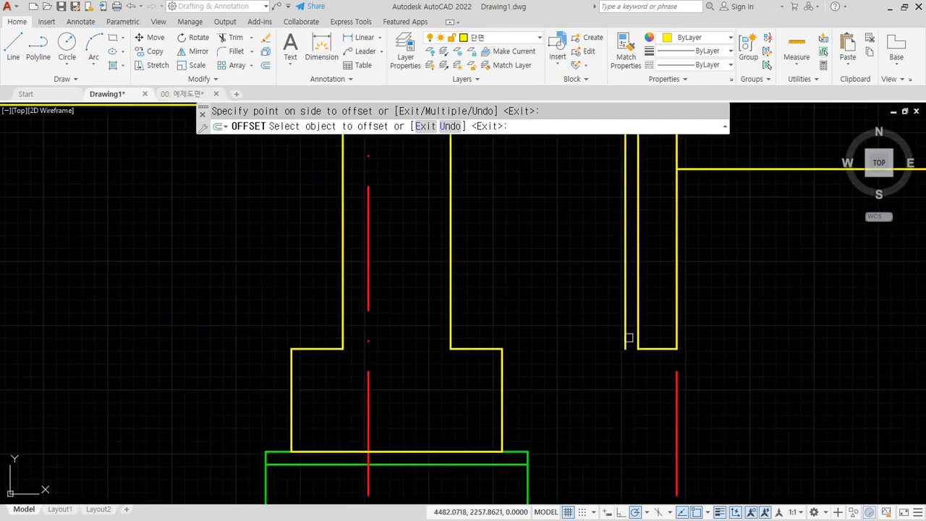
key("Return")
- Offset the 50-thick layer's lines at the terrace edge by 200, below its base and along its inner side
key("Return")
type("200")
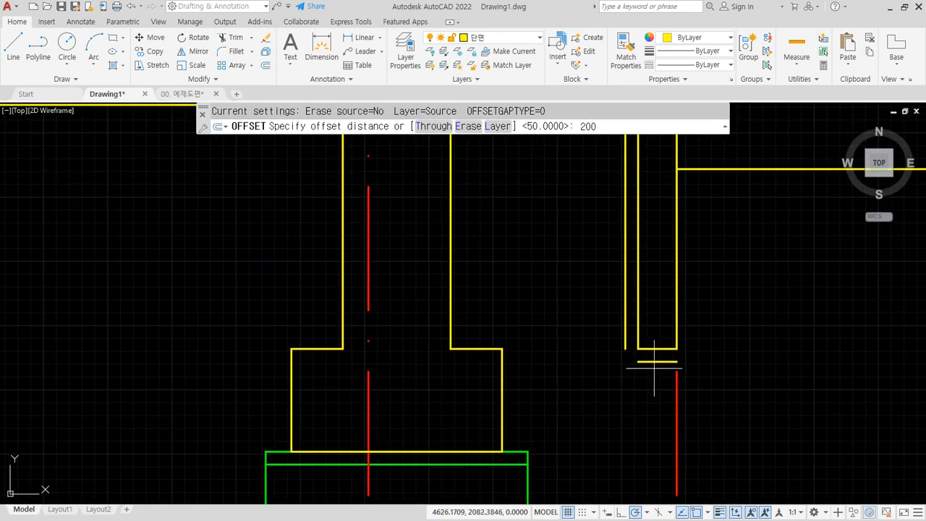
key("Return")
left_click(654, 361)
left_click(650, 380)
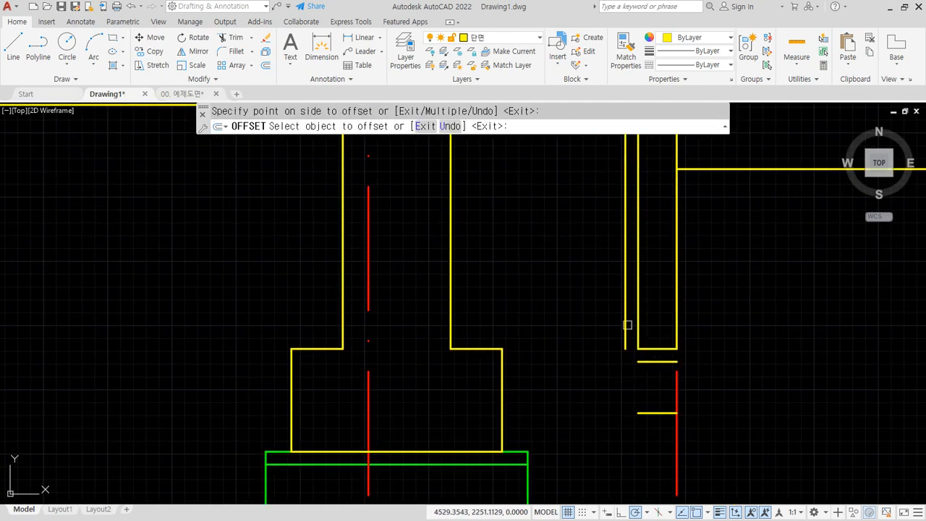
- Offset the thin layer's lines beneath the terrace slab and the floor slabs 200 downward
middle_click_drag(544, 143, 574, 269)
left_click(565, 231)
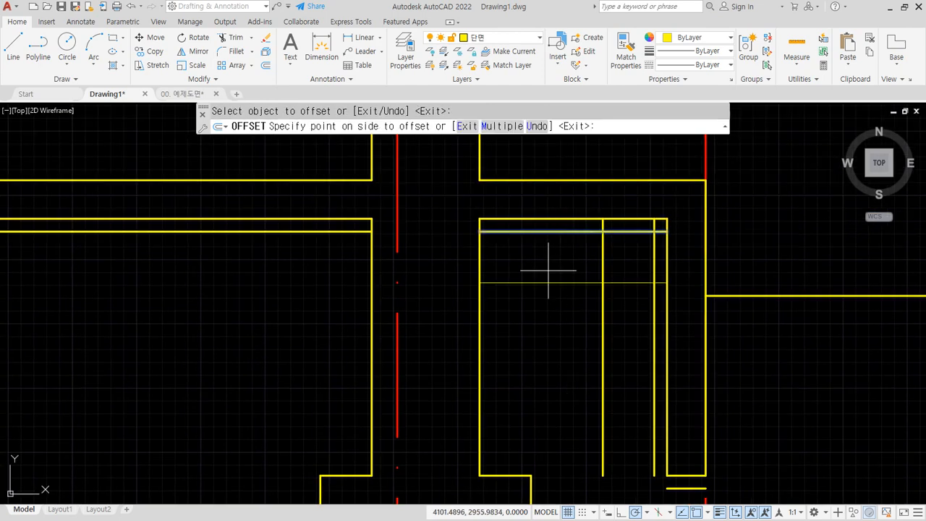
left_click(548, 271)
left_click(261, 232)
left_click(262, 242)
middle_click_drag(166, 343, 765, 345)
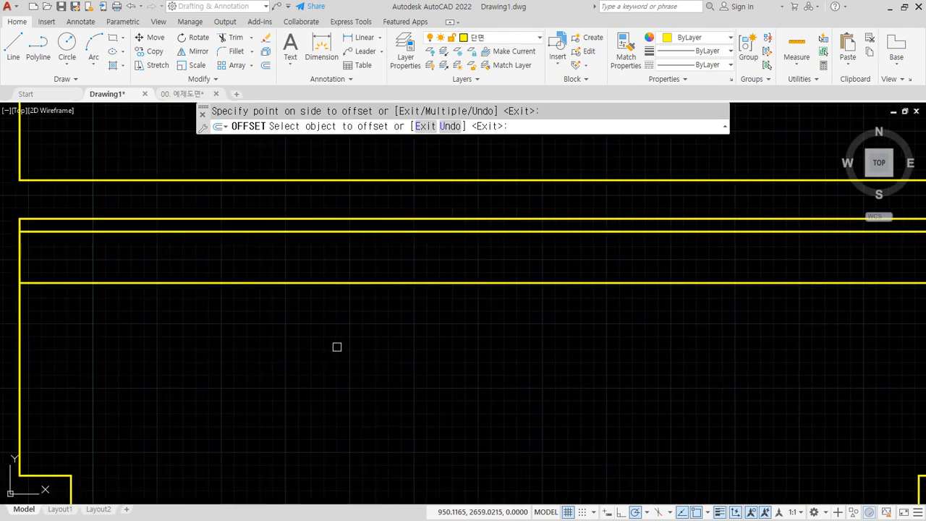
middle_click_drag(336, 347, 513, 319)
key("Return")
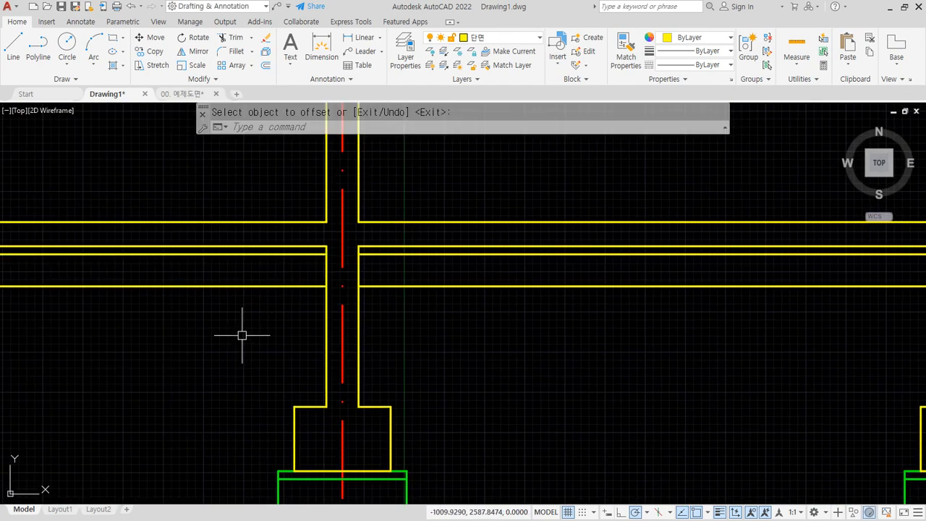
- Match the footing bedding's properties onto the two layer lines beneath the floor slabs on both sides of the inner wall
middle_click_drag(242, 331, 244, 262)
type("ma")
key("Return")
left_click(280, 424)
left_click(269, 265)
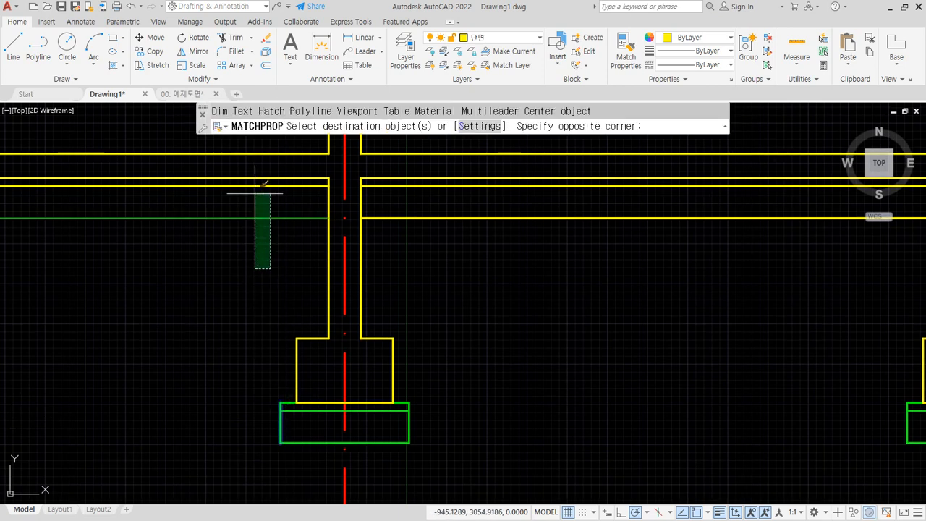
left_click(261, 177)
left_click(617, 182)
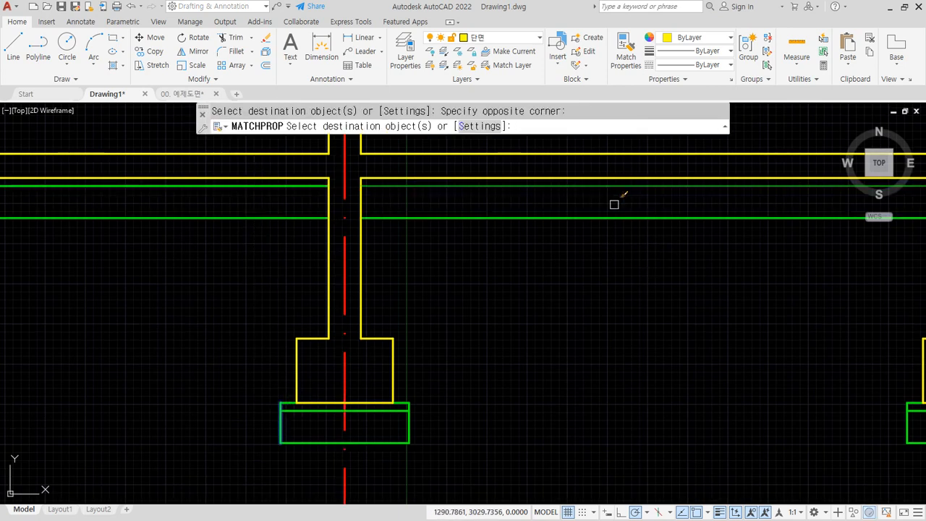
- Apply the same matched properties to the layer lines beneath the terrace slab and along the terrace edge's inner side
middle_click_drag(734, 304, 288, 307)
middle_click_drag(643, 264, 535, 275)
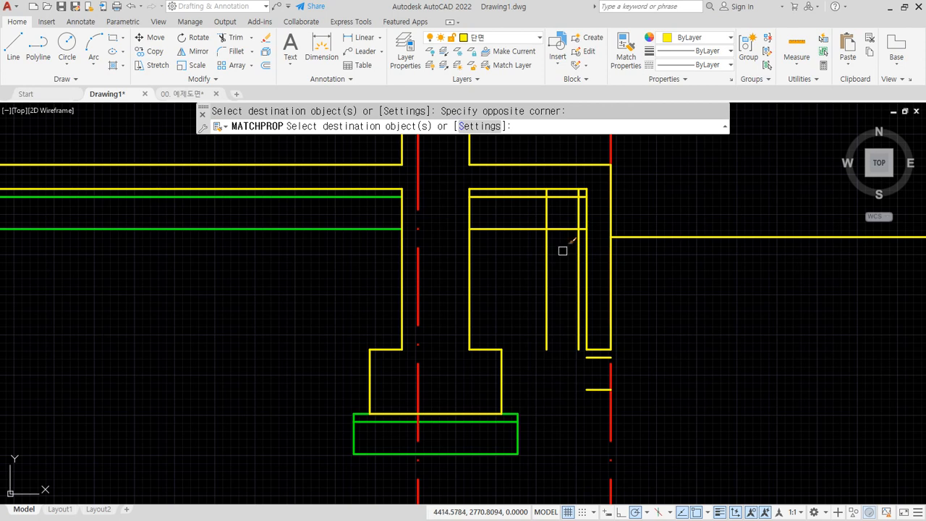
scroll(572, 235, "up", 4)
left_click(597, 280)
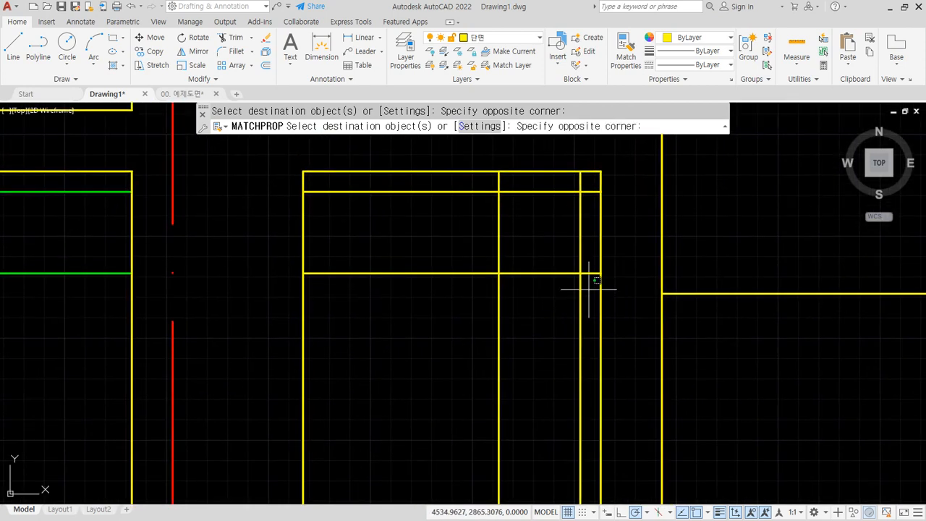
left_click(471, 181)
key("Return")
- Join the horizontal and vertical layer lines under the terrace slab into two sharp corners with radius 0 fillets
type("f")
key("Return")
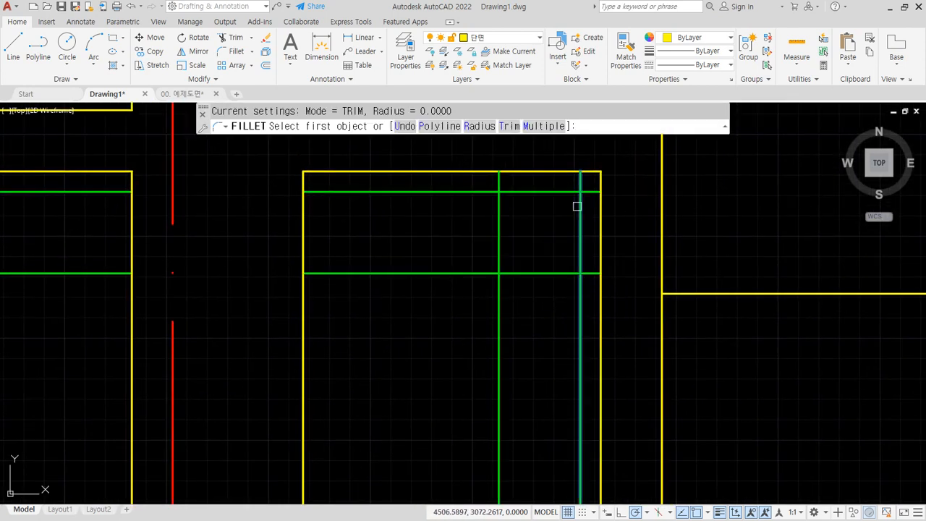
left_click(576, 206)
left_click(566, 192)
key("Return")
left_click(489, 273)
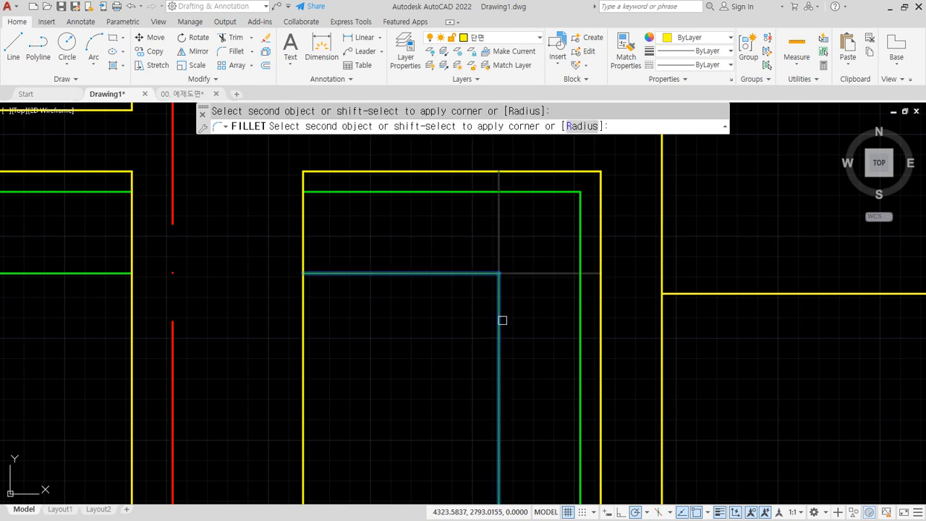
left_click(503, 320)
- Fillet the terrace edge's vertical layer lines to the matching horizontal lines below its base with radius 0
scroll(409, 238, "down", 3)
scroll(463, 370, "up", 3)
key("Return")
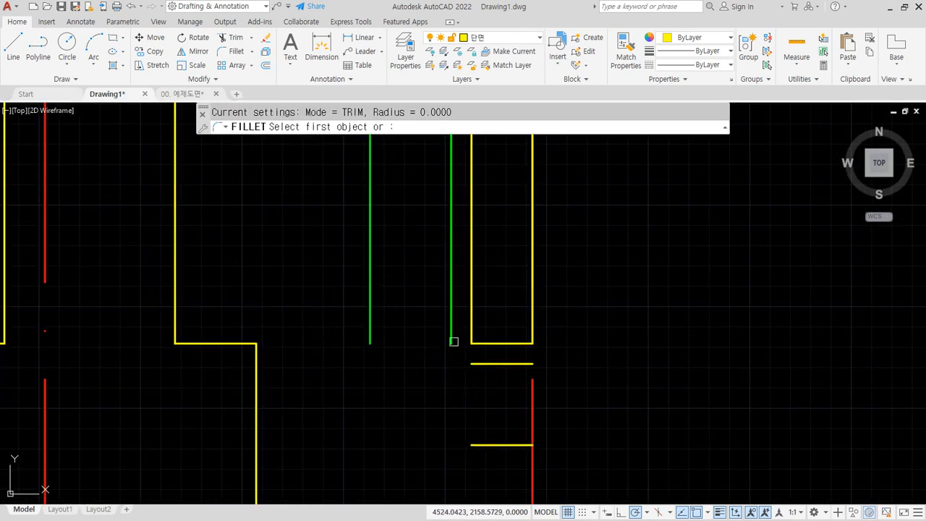
left_click(454, 341)
left_click(481, 363)
key("Return")
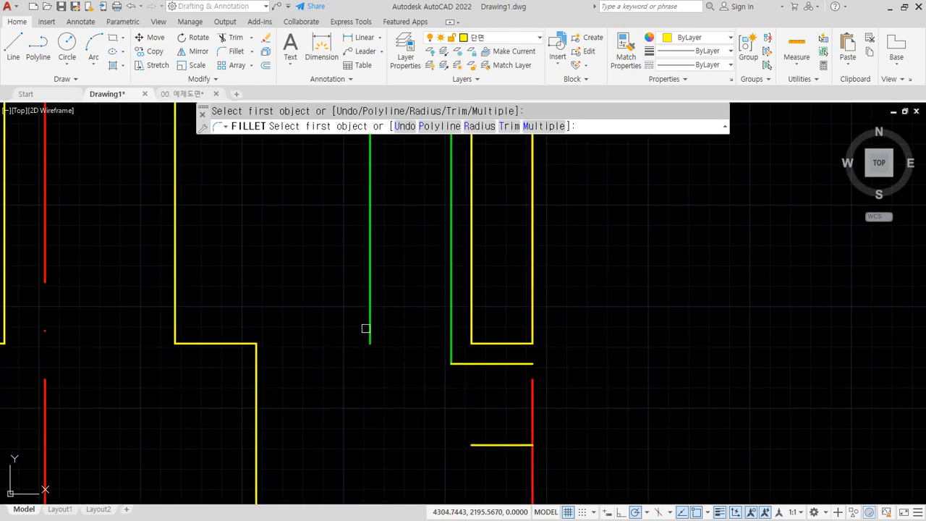
left_click(371, 333)
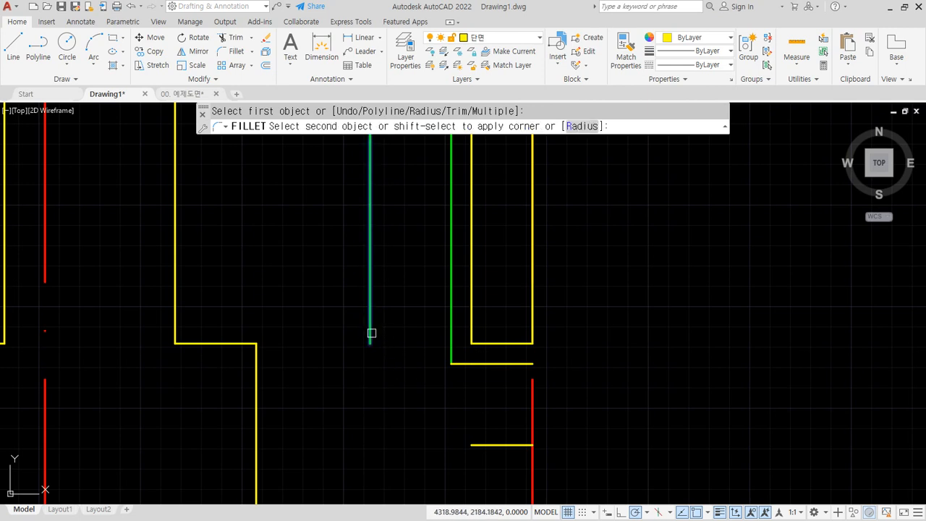
left_click(494, 441)
- Offset the terrace edge's outer face outward by 100
type("o")
key("Return")
type("10")
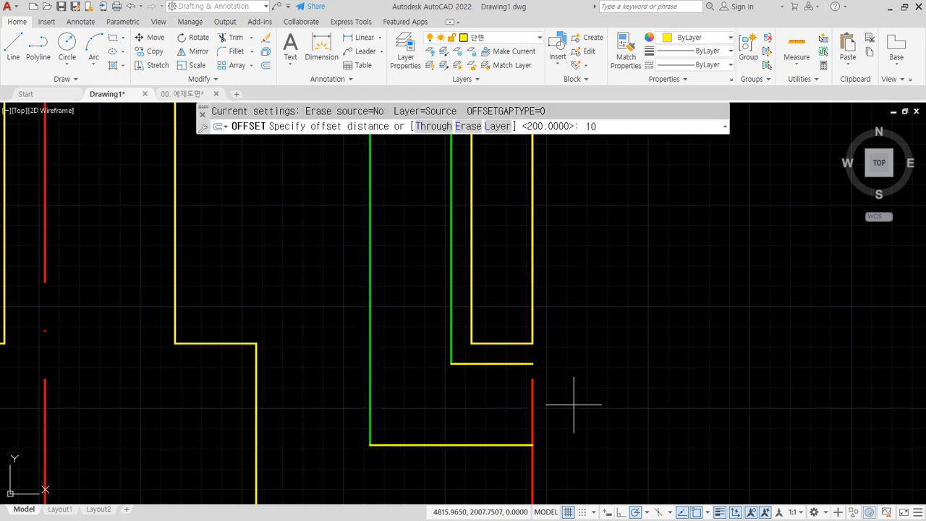
key("Return")
left_click(531, 317)
left_click(597, 337)
key("Return")
- Fillet the offset line in turn to the thick layer's bottom, the thin layer's underside and the terrace edge's base line
type("f")
key("Return")
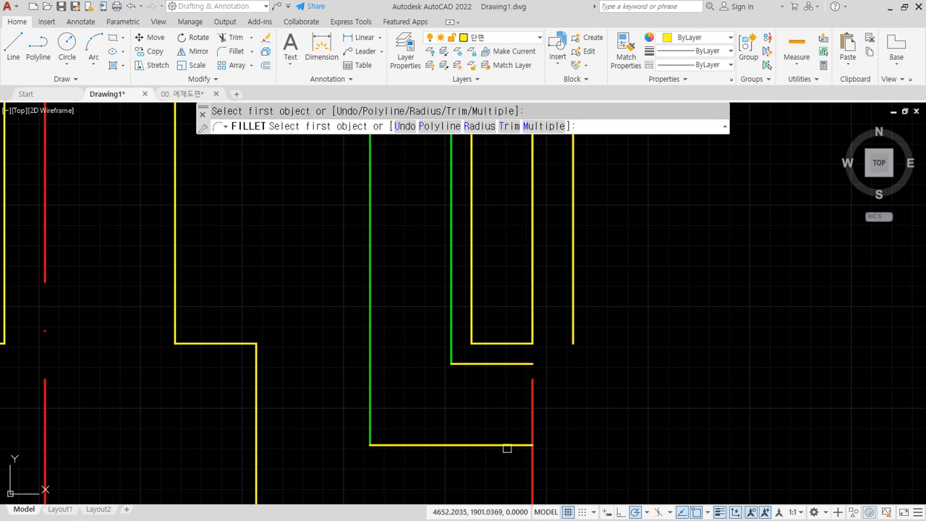
left_click(507, 448)
left_click(568, 337)
key("Return")
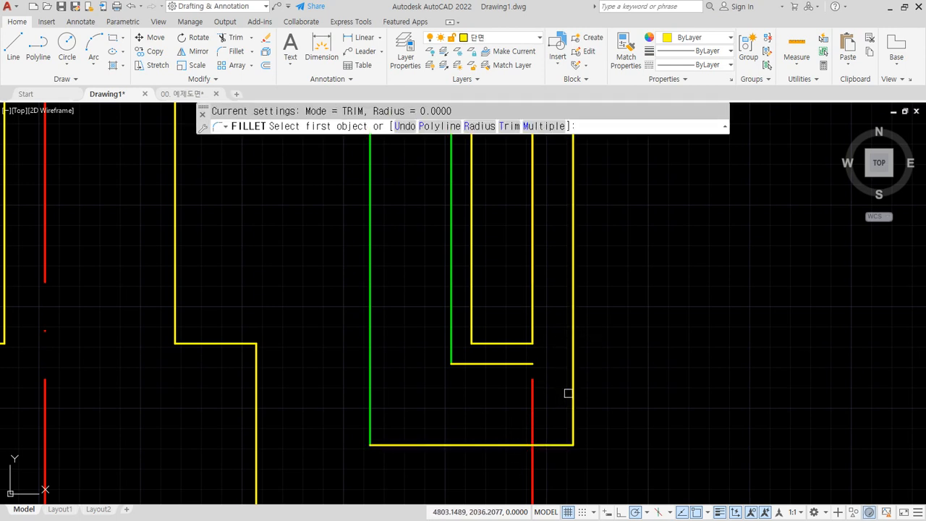
left_click(571, 394)
left_click(513, 364)
key("Return")
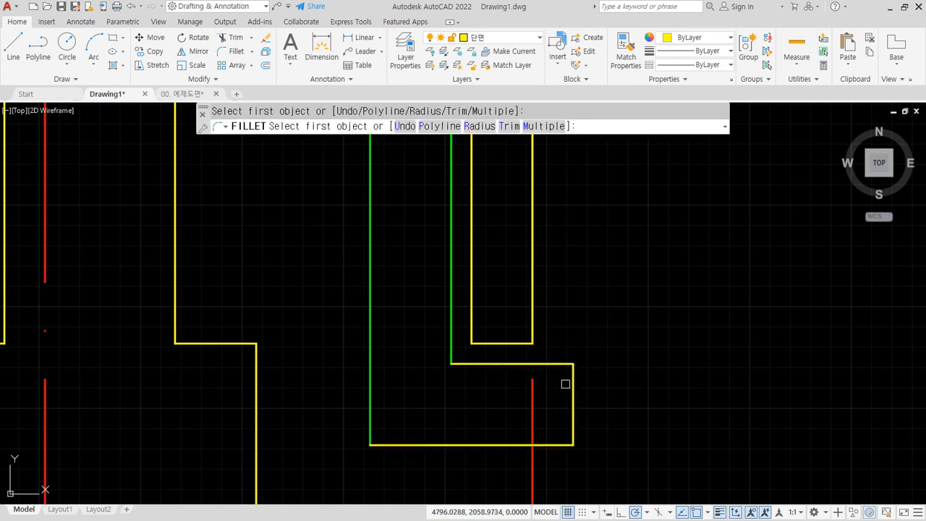
left_click(565, 381)
left_click(519, 344)
- Trim the base line beneath the terrace edge and redraw that stretch as a separate line between its two faces
type("tr")
key("Return")
left_click(516, 343)
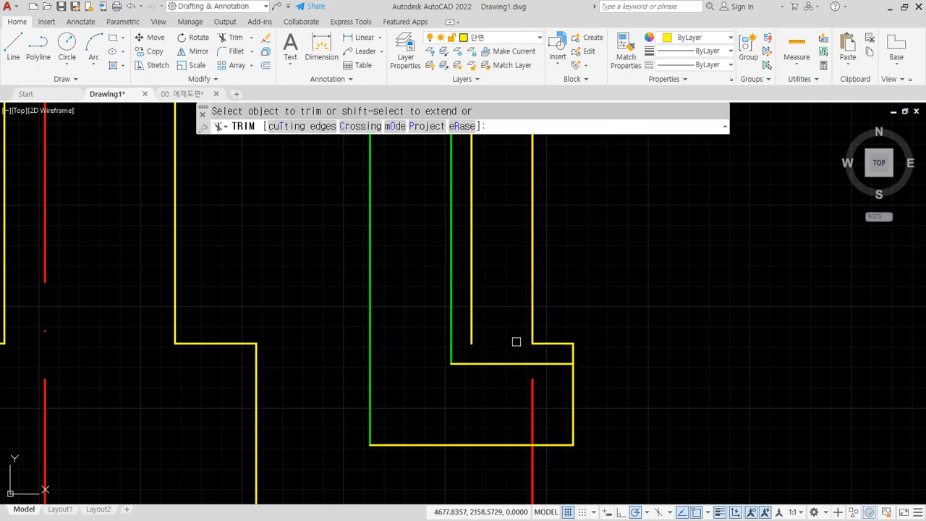
key("Return")
type("l")
key("Return")
scroll(518, 344, "up", 4)
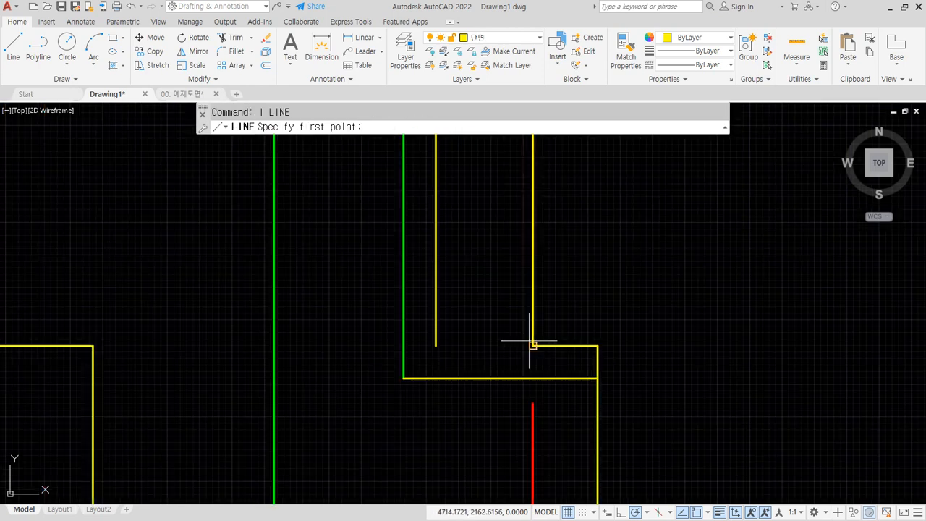
left_click(535, 356)
left_click(288, 356)
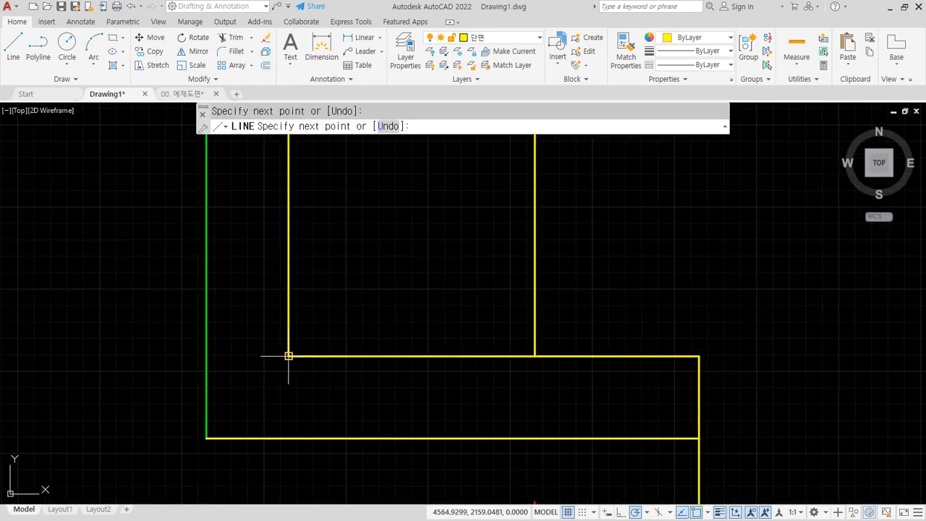
key("Return")
- Match the bedding line's properties onto the remaining bedding lines below and outside the terrace edge's base
scroll(332, 372, "down", 4)
scroll(332, 372, "down", 3)
type("ma")
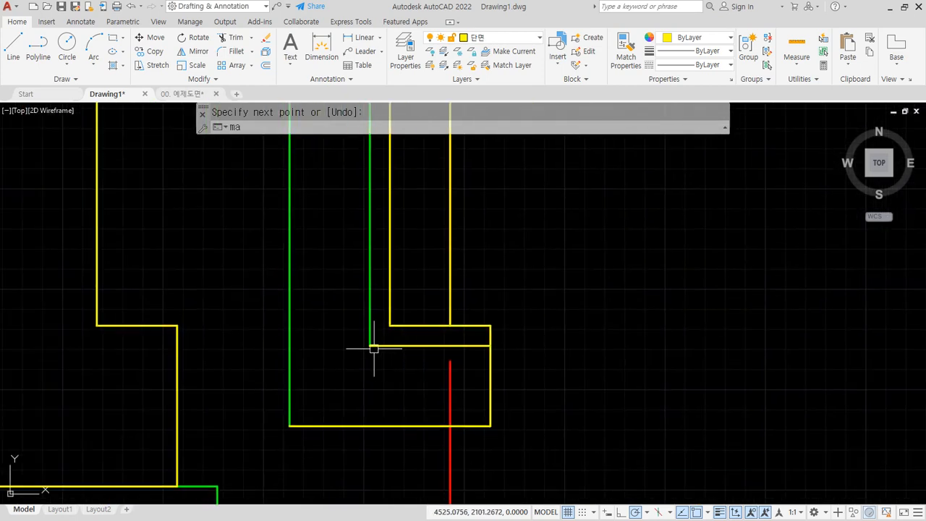
key("Return")
left_click(366, 333)
left_click(536, 278)
left_click(484, 457)
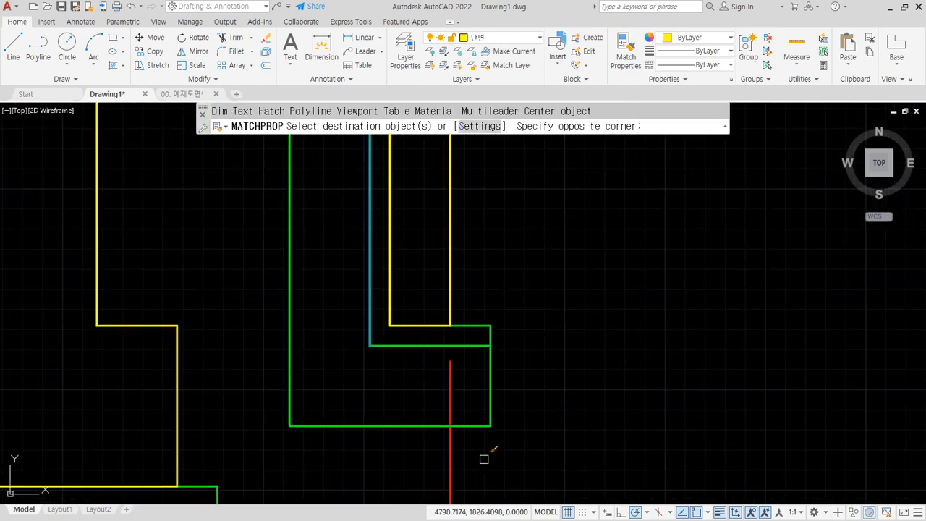
key("Return")
- Review the bedding outlines beneath the terrace edge, floor slabs and wall footings
scroll(495, 455, "down", 2)
scroll(495, 455, "down", 2)
mouse_move(496, 451)
middle_mouse_down()
mouse_move(543, 369)
mouse_move(660, 393)
mouse_move(635, 392)
middle_mouse_up()
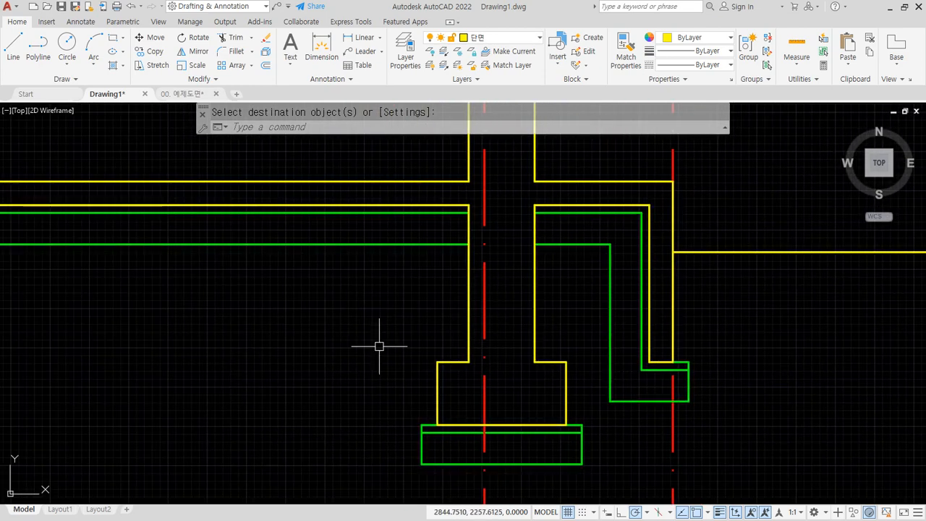
key("Return")
key("Escape")
key("Escape")
scroll(309, 298, "down", 3)
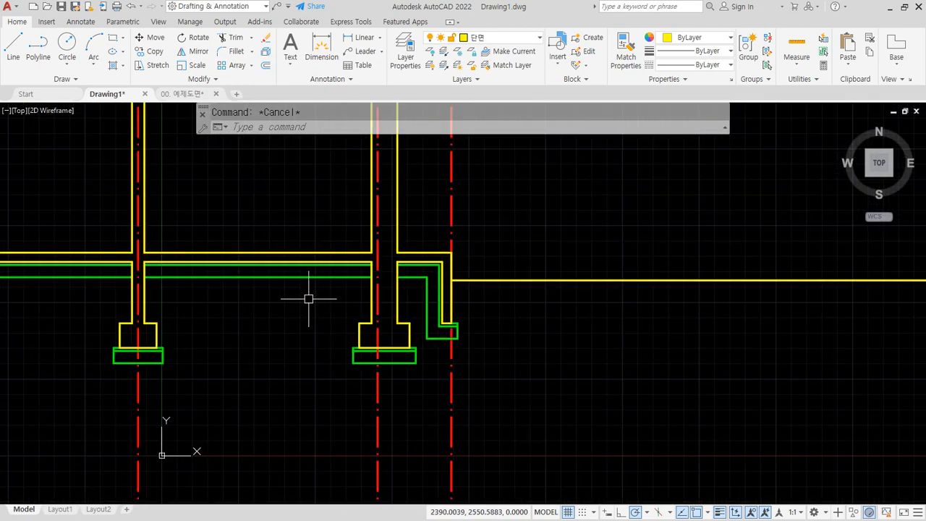
middle_click_drag(282, 299, 370, 418)
middle_click_drag(175, 353, 266, 317)
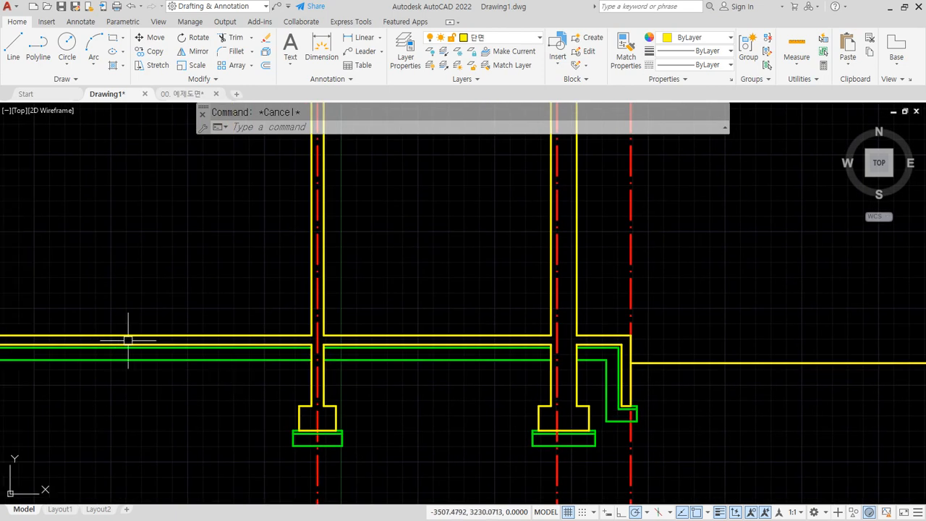
mouse_move(606, 366)
middle_mouse_down()
mouse_move(606, 398)
mouse_move(583, 314)
middle_mouse_up()
scroll(357, 254, "up", 2)
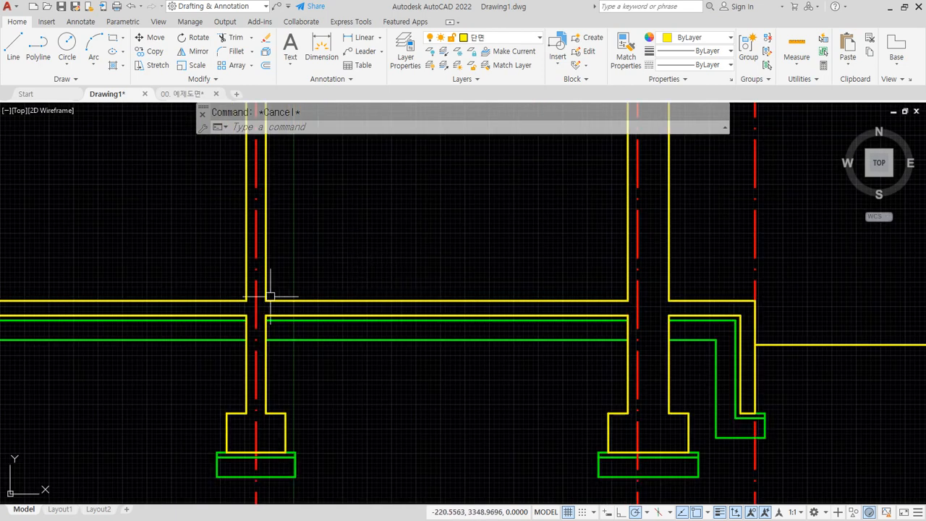
- Offset the floor slab's top line 150 upward on both sides of the inner wall
scroll(270, 296, "up", 2)
type("o")
key("Return")
type("1")
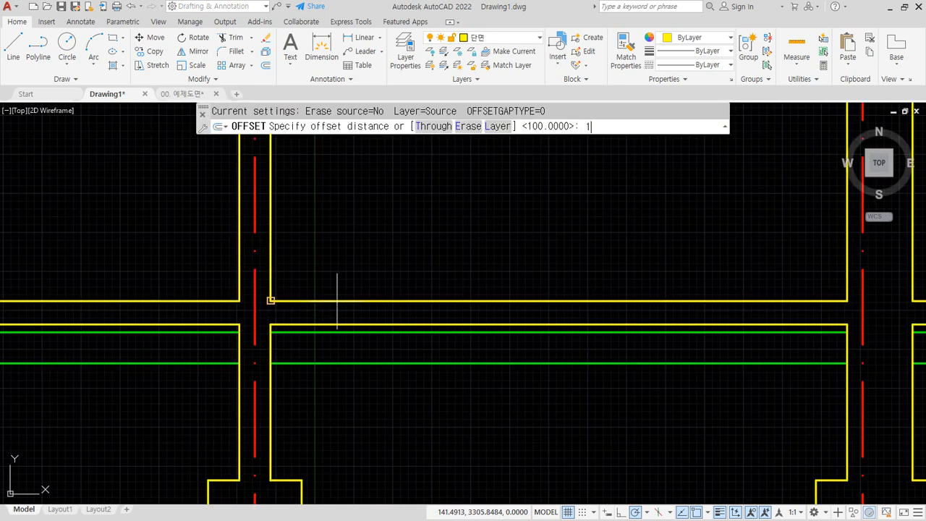
type("50")
key("Return")
left_click(221, 301)
left_click(199, 260)
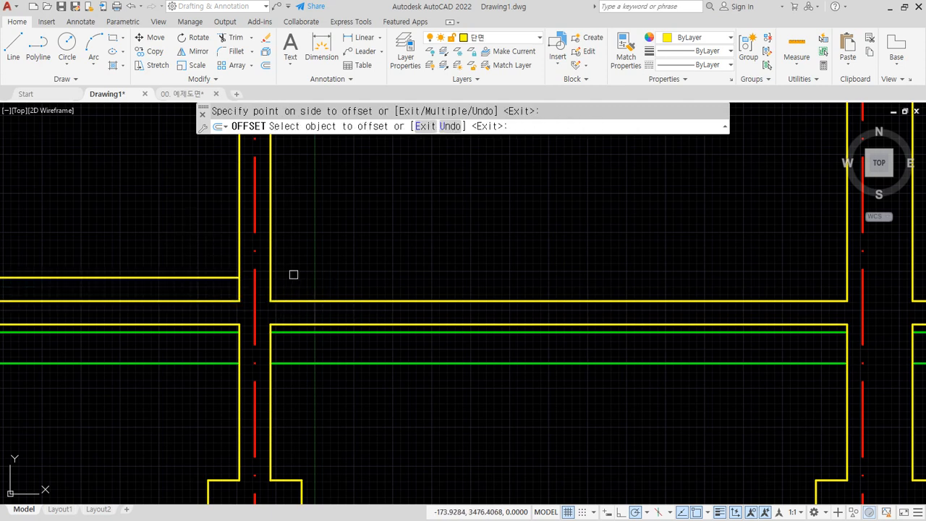
left_click(331, 296)
left_click(325, 258)
- Draw a line across the inner wall connecting the ends of the two raised floor lines
middle_click_drag(628, 290, 523, 290)
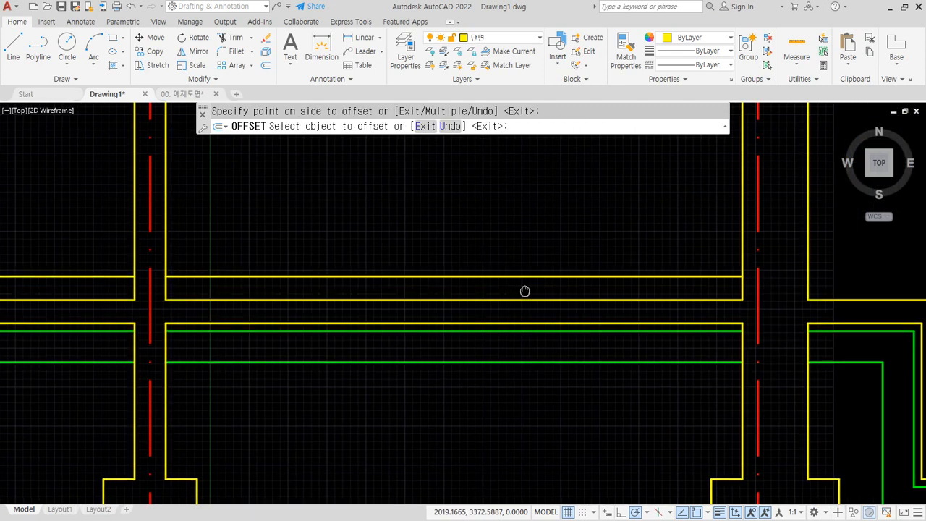
scroll(86, 288, "up", 2)
scroll(195, 282, "up", 2)
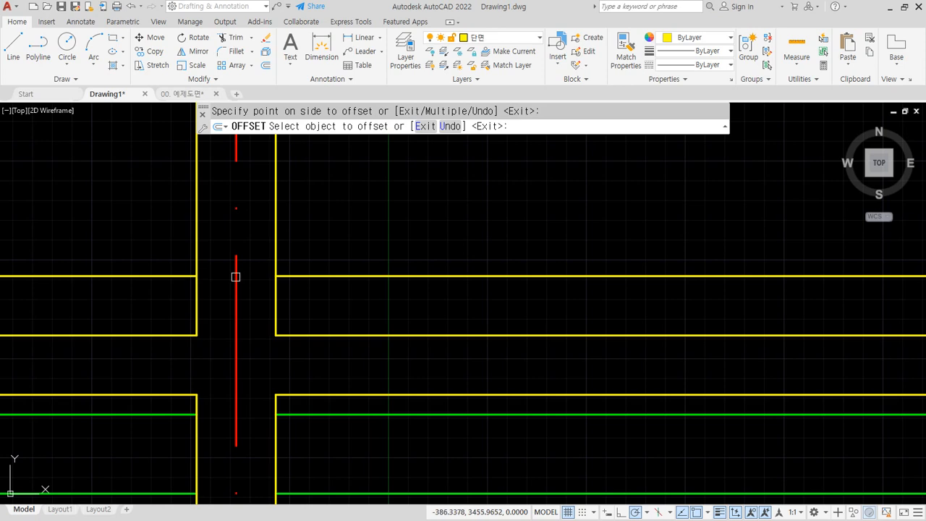
type("l")
key("Return")
key("Escape")
type("l")
key("Return")
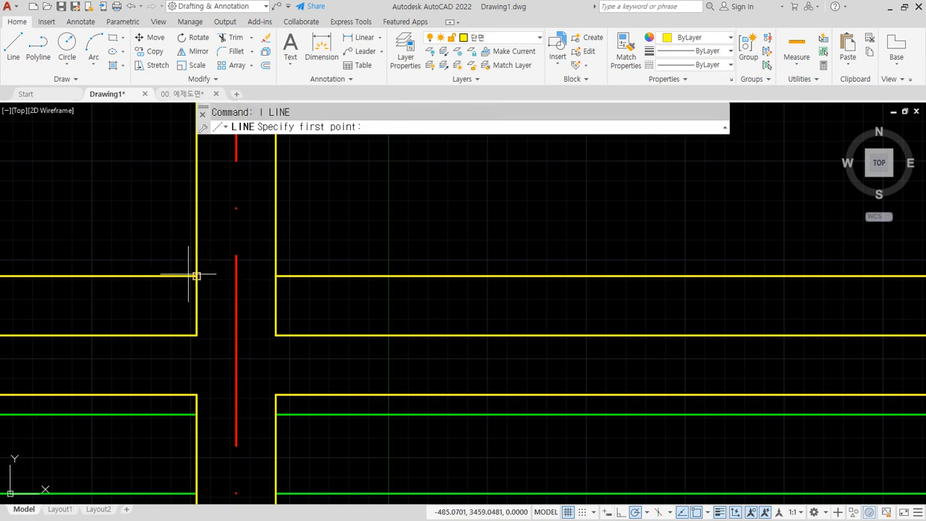
left_click(191, 274)
left_click(274, 277)
key("Return")
- Extend the raised floor level across the outer wall with a horizontal line from its inner to its outer face
scroll(393, 308, "down", 2)
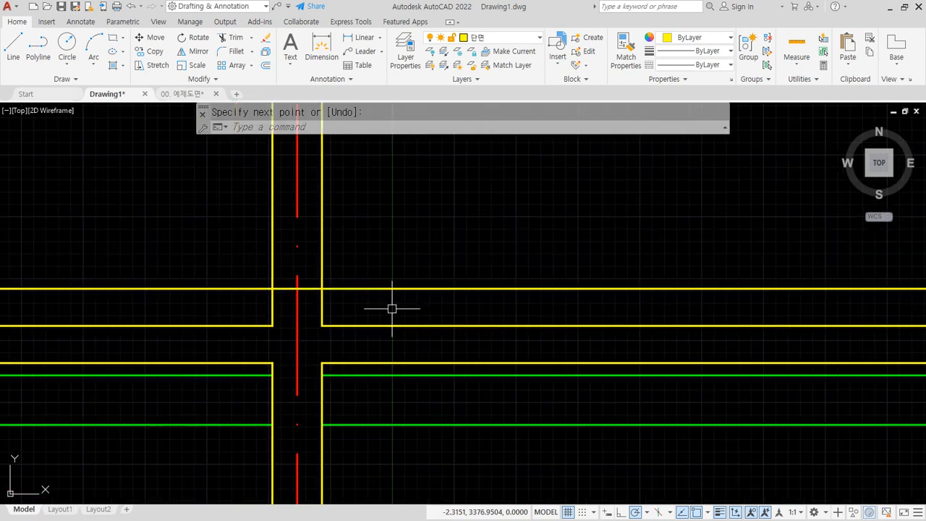
middle_click_drag(666, 292, 349, 279)
key("Return")
left_click(544, 272)
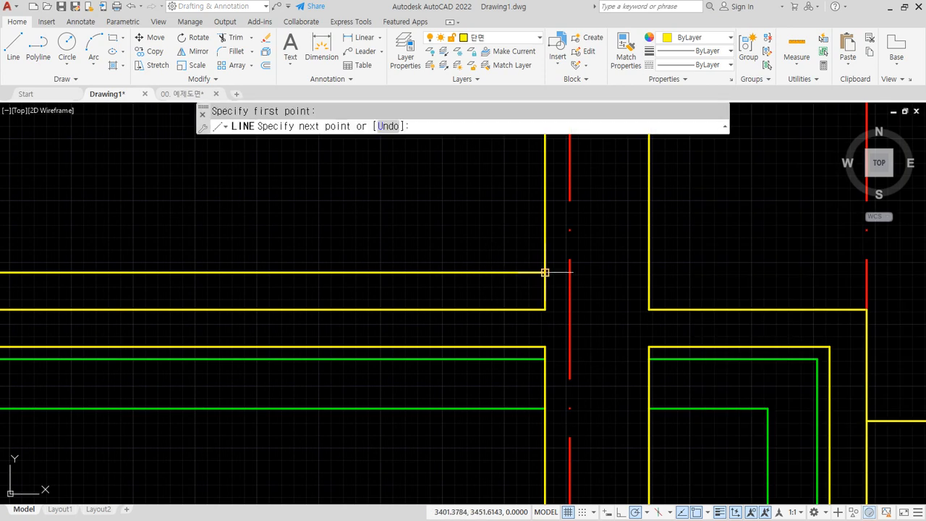
left_click(648, 272)
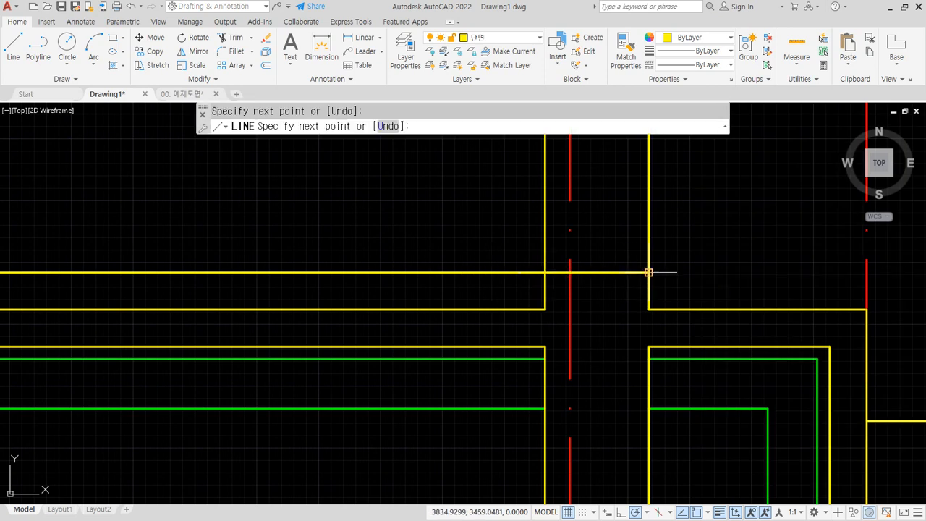
key("Return")
- Draw a vertical cut line across the slab layers just beyond the inner wall, from below the footings up alongside the wall
scroll(643, 279, "down", 2)
middle_click_drag(410, 270, 657, 268)
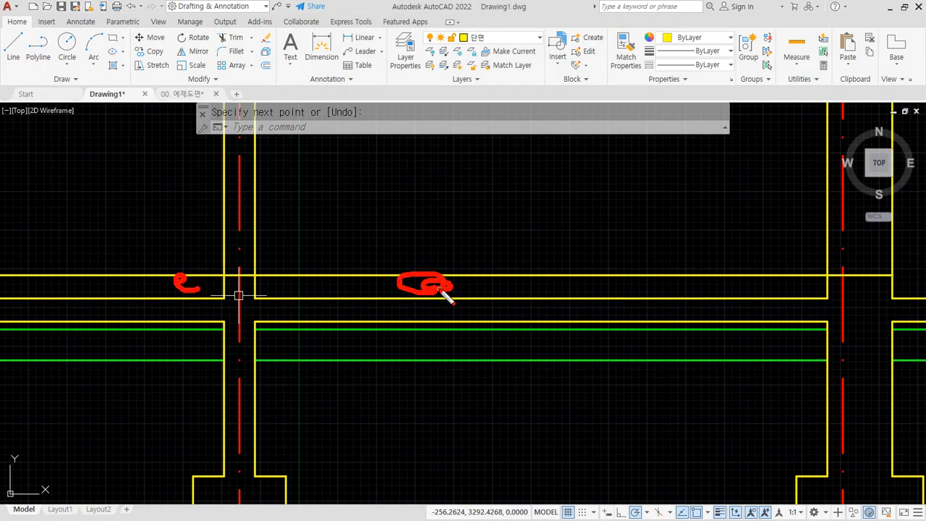
key("Escape")
scroll(314, 291, "down", 2)
middle_click_drag(314, 291, 356, 408)
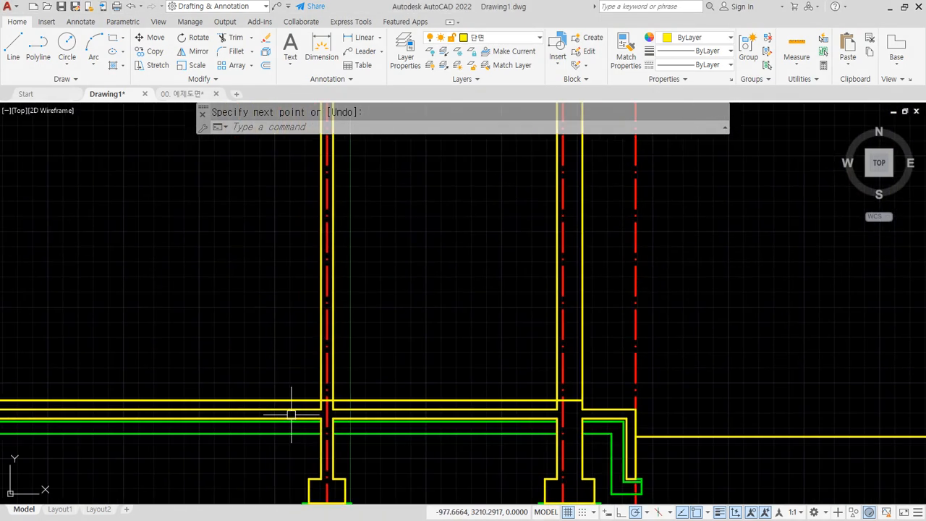
middle_click_drag(292, 415, 318, 352)
type("l")
key("Return")
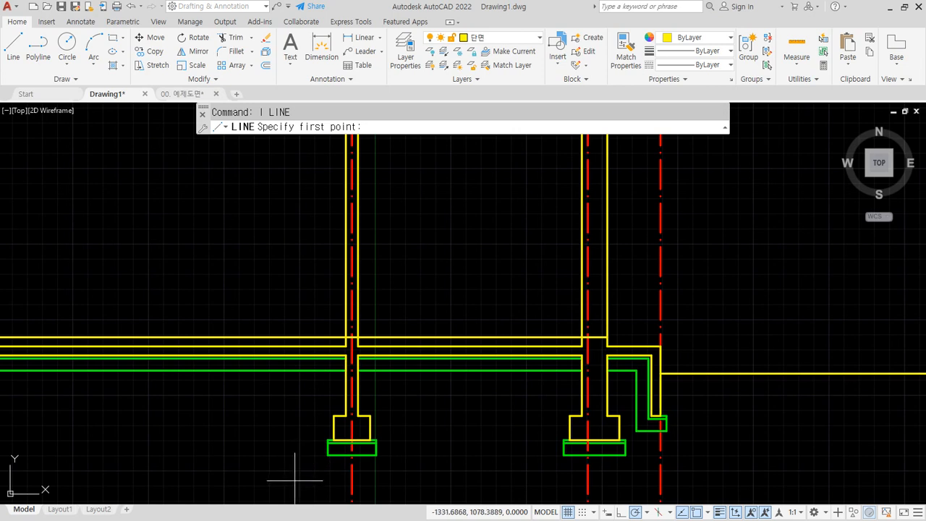
left_click(288, 481)
scroll(304, 310, "down", 3)
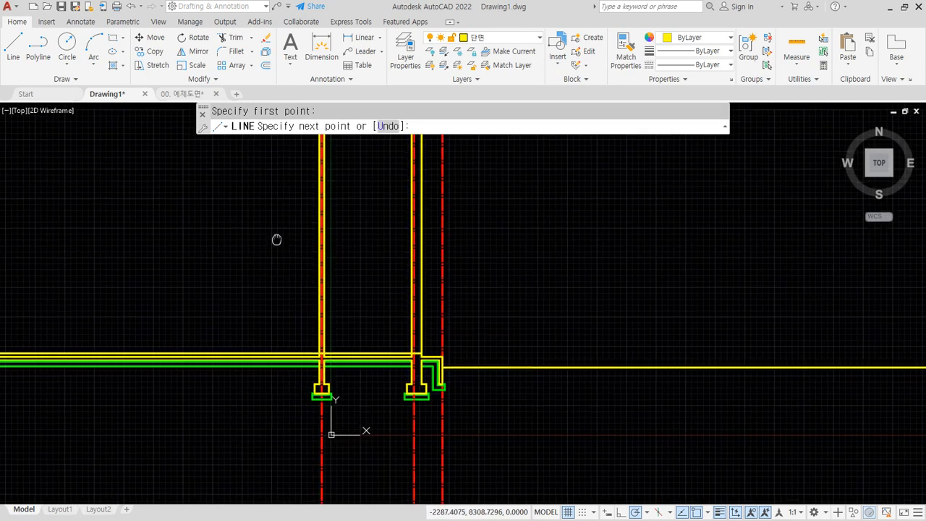
left_click(294, 145)
key("Return")
- Trim the slab, bedding and raised floor lines that extend outward beyond the vertical cut line next to the inner wall
type("tr")
key("Return")
left_click(259, 337)
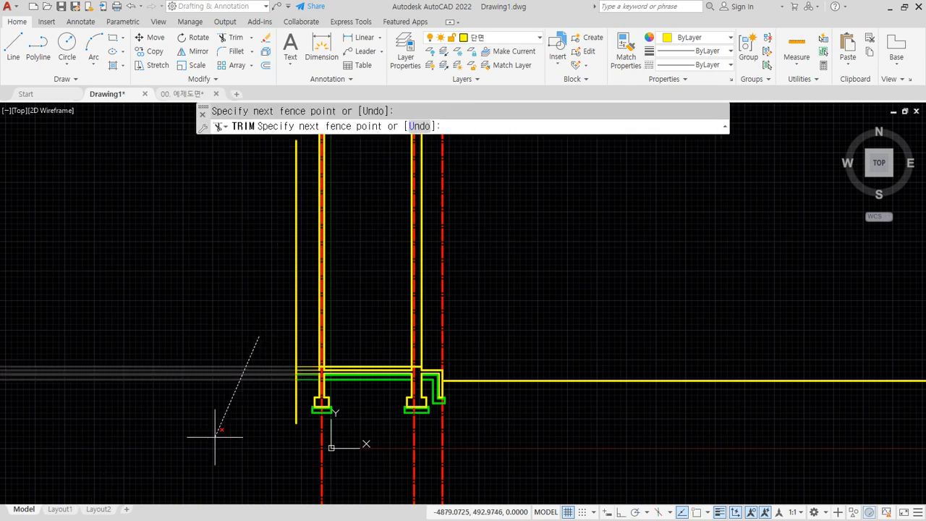
left_click(215, 437)
key("Return")
key("Return")
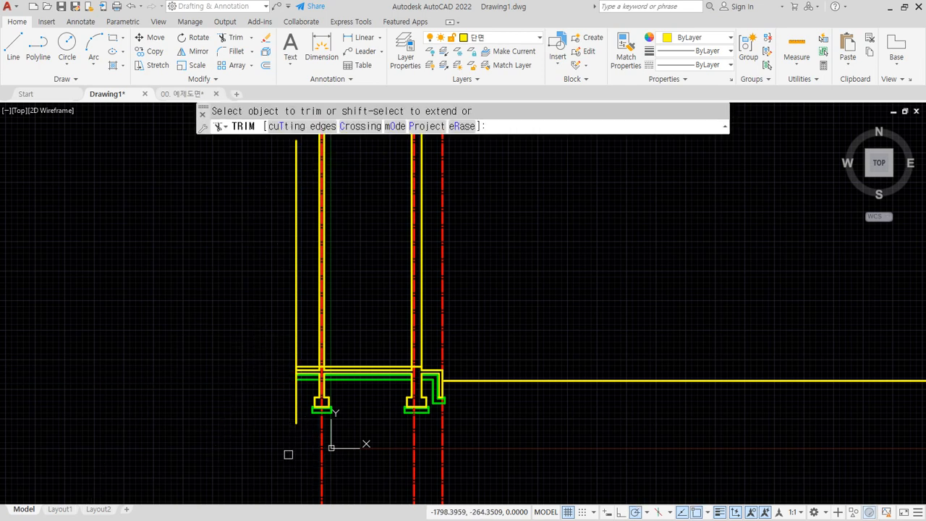
key("Escape")
- Draw a horizontal line below the footings, from the vertical cut line's lower end to past the terrace edge
type("l")
key("Return")
left_click(296, 423)
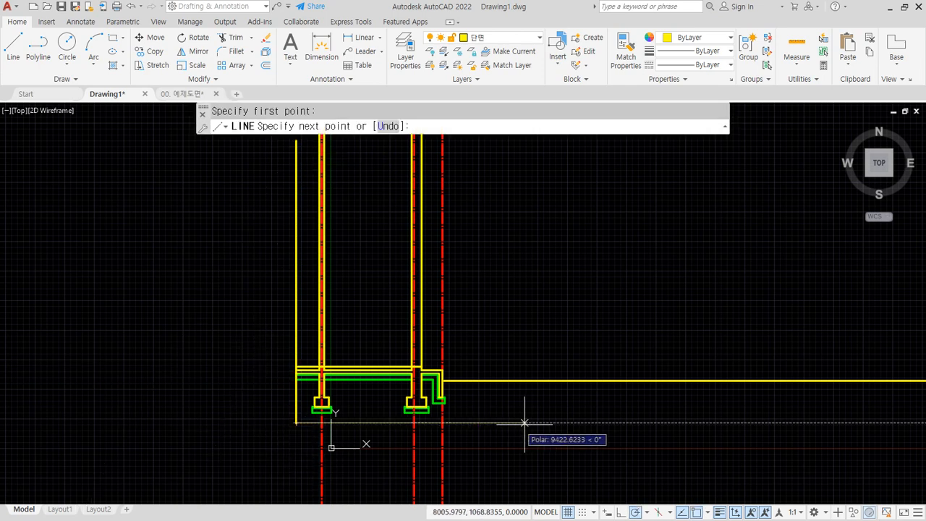
left_click(566, 422)
key("Return")
- Trim the red centre lines below the horizontal base line
type("tr")
key("Return")
left_click(492, 451)
key("Return")
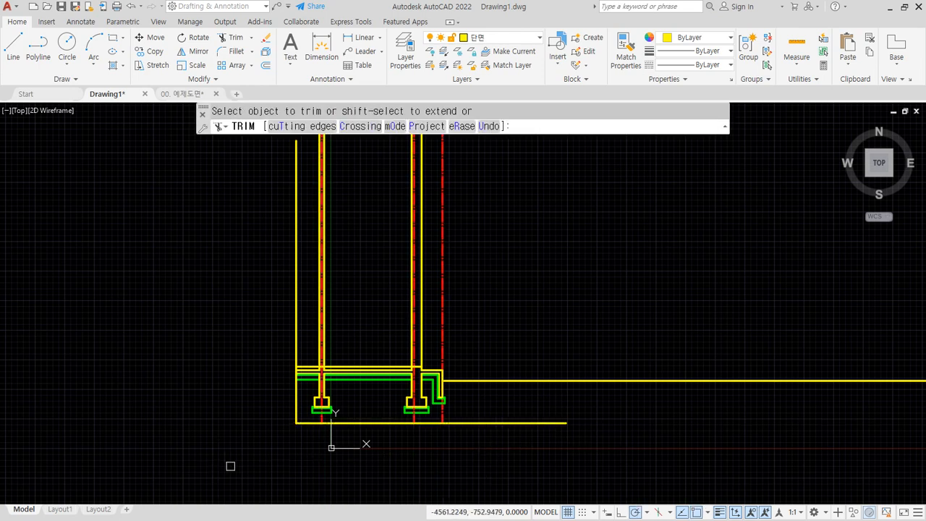
key("Return")
- Draw a vertical guide line about 5300 long just outside the terrace, crossing the base line and the ground line
type("l")
key("Return")
left_click(467, 440)
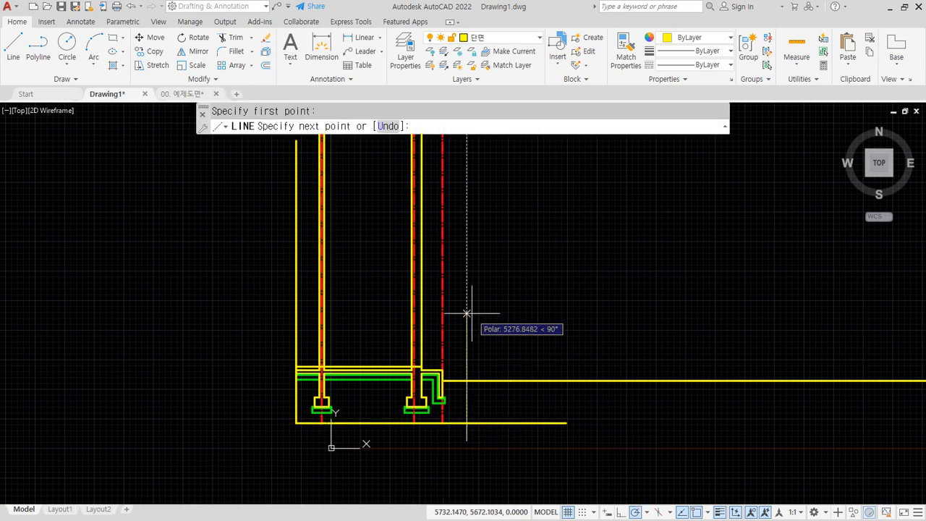
left_click(467, 310)
key("Return")
- Trim the ground and base lines beyond the vertical guide outside the terrace, and erase the guide
type("tr")
key("Return")
left_click(503, 438)
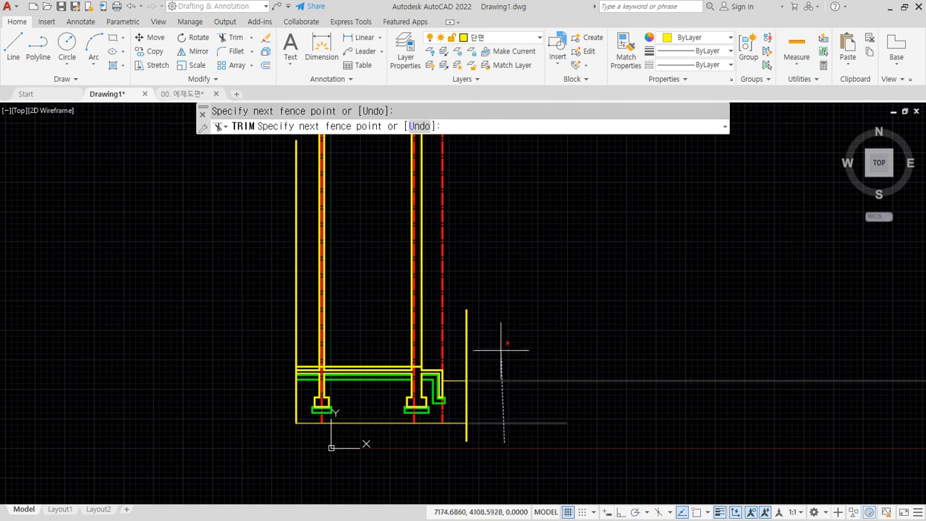
left_click(501, 343)
key("Return")
left_click(468, 434)
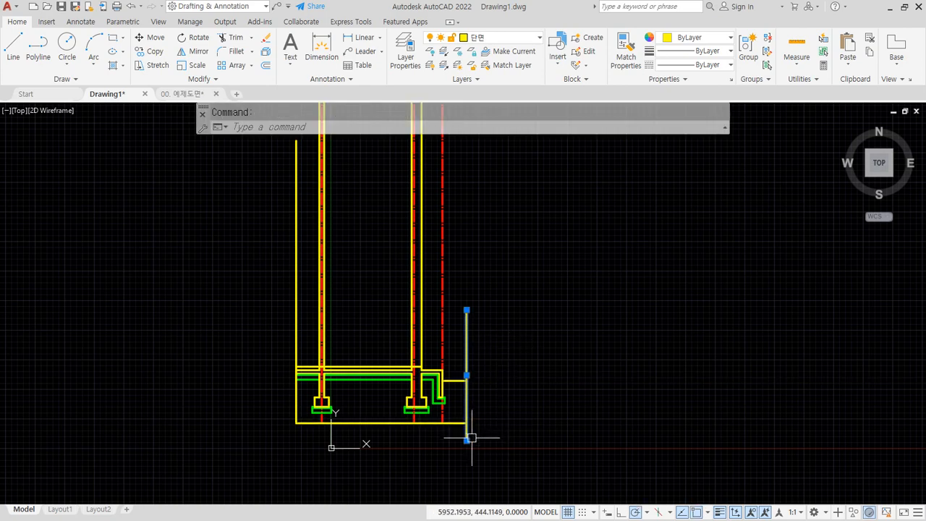
type("e")
key("Return")
- Offset the floor slab's top line 85 upward on both sides of the inner wall
scroll(405, 424, "up", 6)
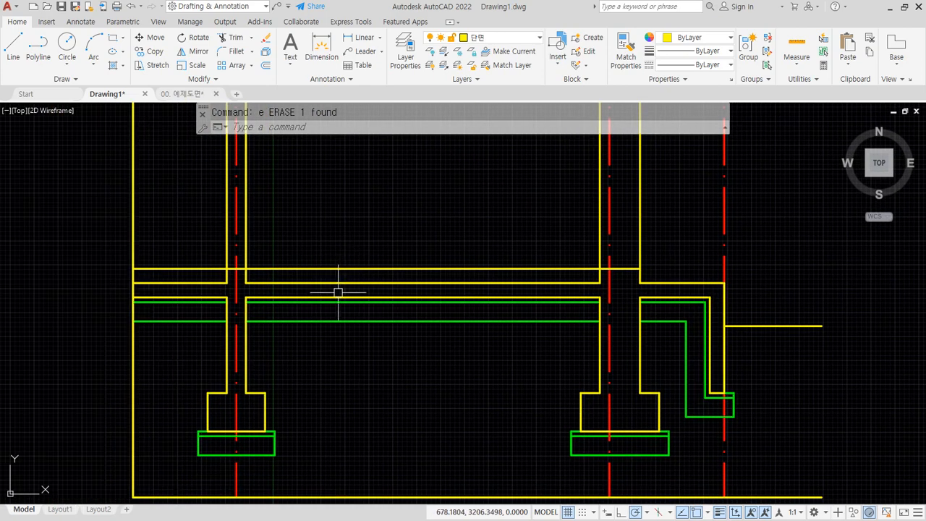
scroll(338, 293, "up", 2)
middle_click_drag(347, 288, 371, 287)
mouse_move(559, 280)
middle_mouse_down()
mouse_move(605, 248)
mouse_move(520, 220)
mouse_move(465, 236)
middle_mouse_up()
scroll(500, 203, "down", 2)
scroll(482, 229, "up", 2)
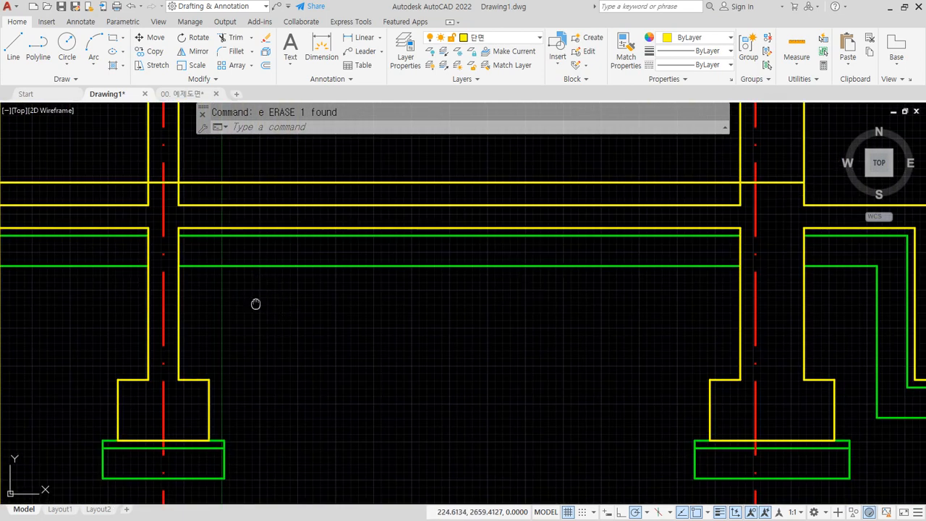
middle_click_drag(256, 304, 364, 315)
scroll(175, 219, "up", 4)
middle_click_drag(204, 224, 265, 262)
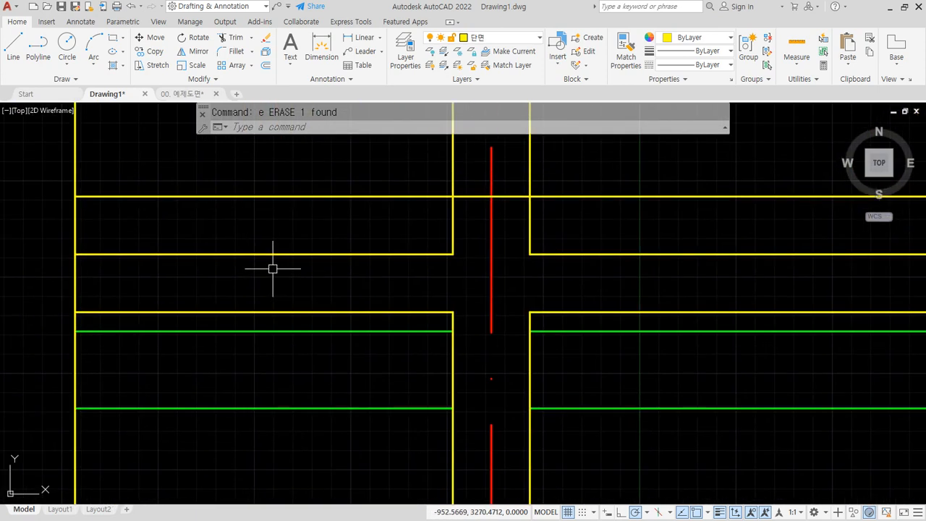
type("offset")
key("Return")
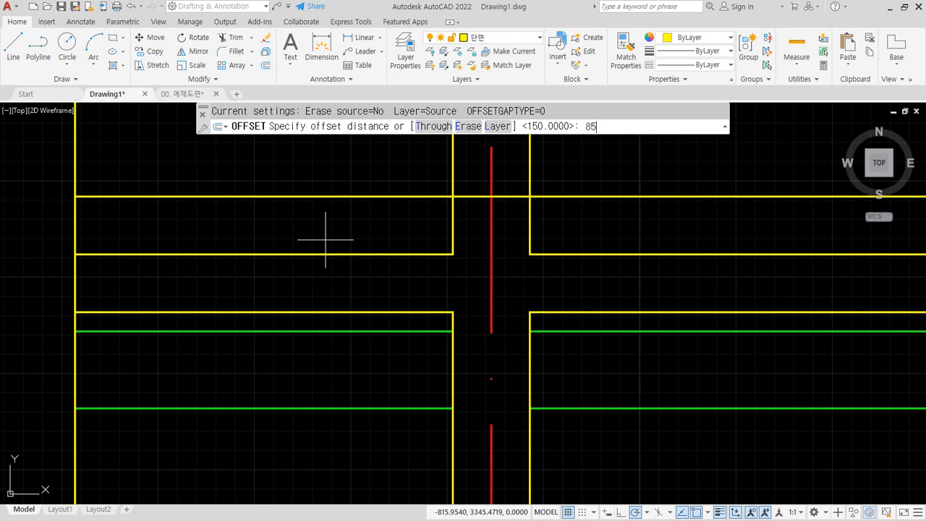
key("Return")
left_click(320, 254)
left_click(320, 234)
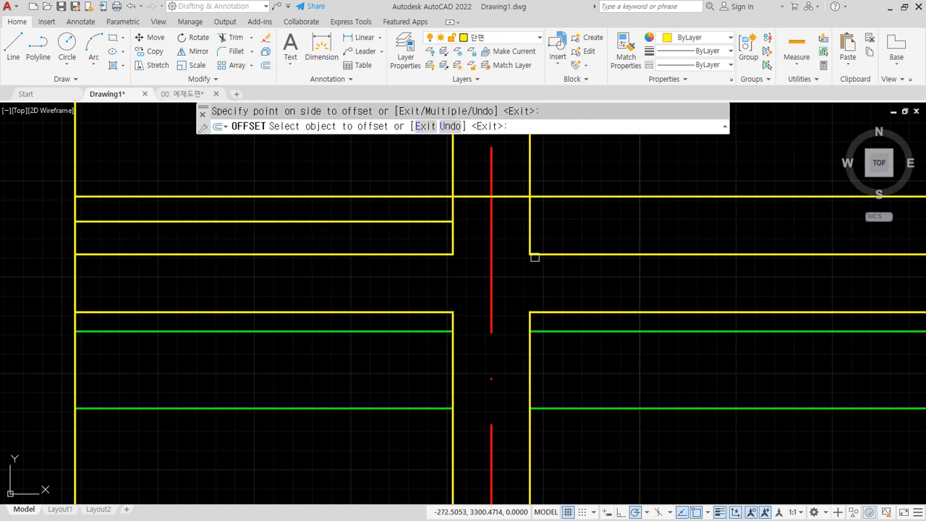
left_click(545, 252)
left_click(554, 240)
key("Return")
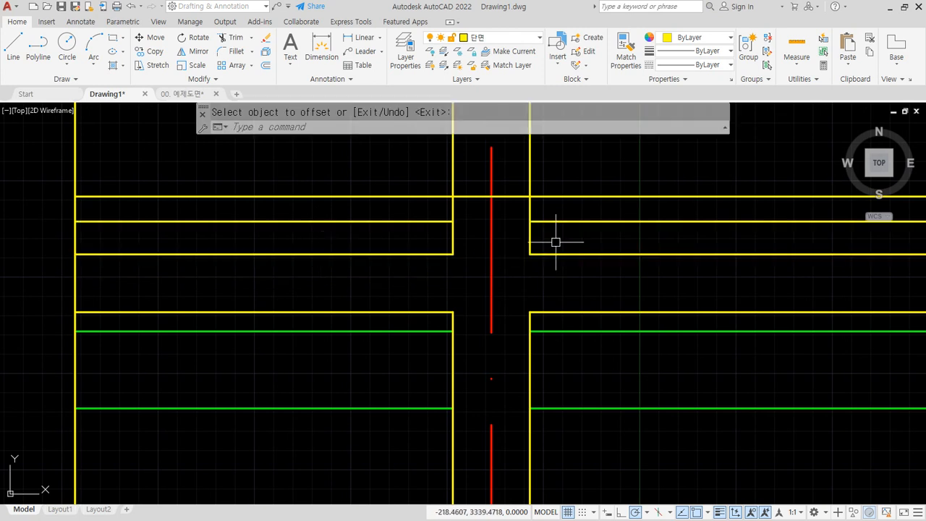
- Match the new offset lines and the raised floor lines on both sides of the inner wall to the green line under the slab
type("ma")
key("Return")
left_click(596, 332)
left_click(576, 220)
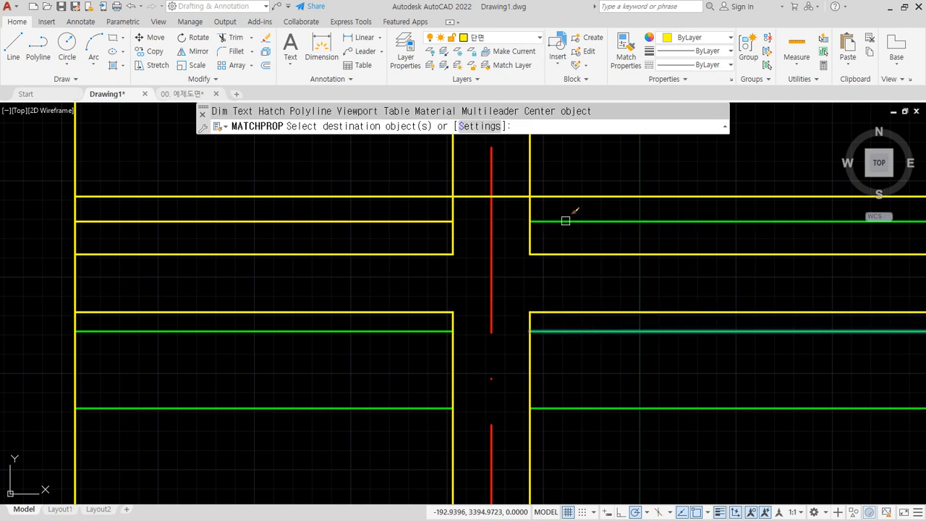
left_click(432, 222)
left_click(421, 198)
left_click(594, 202)
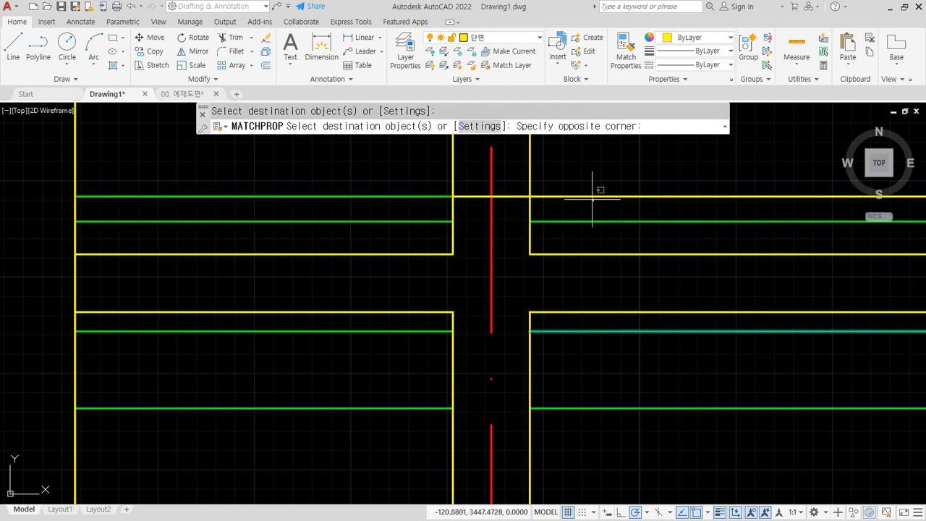
left_click(584, 189)
scroll(392, 225, "up", 2)
key("Return")
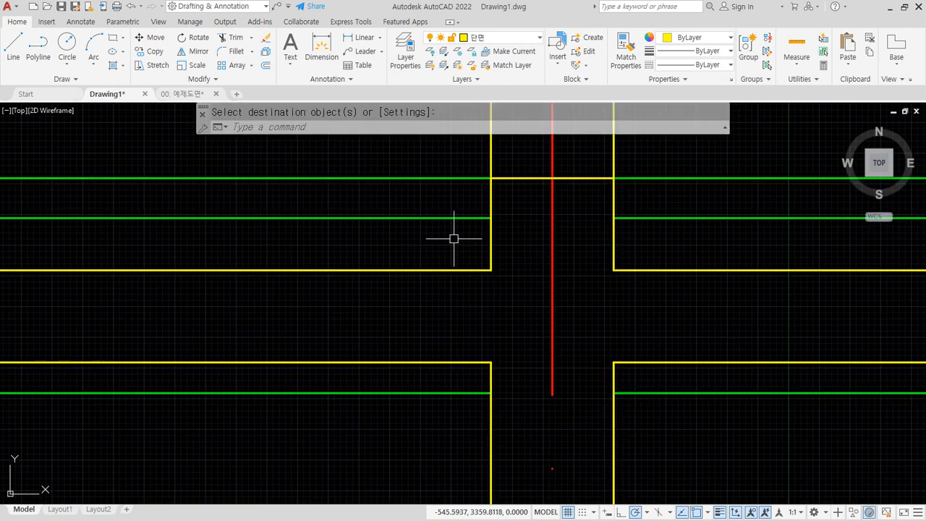
- Offset the insulation layer's upper line downward by 85/2 on both sides of the inner wall
type("o")
key("Return")
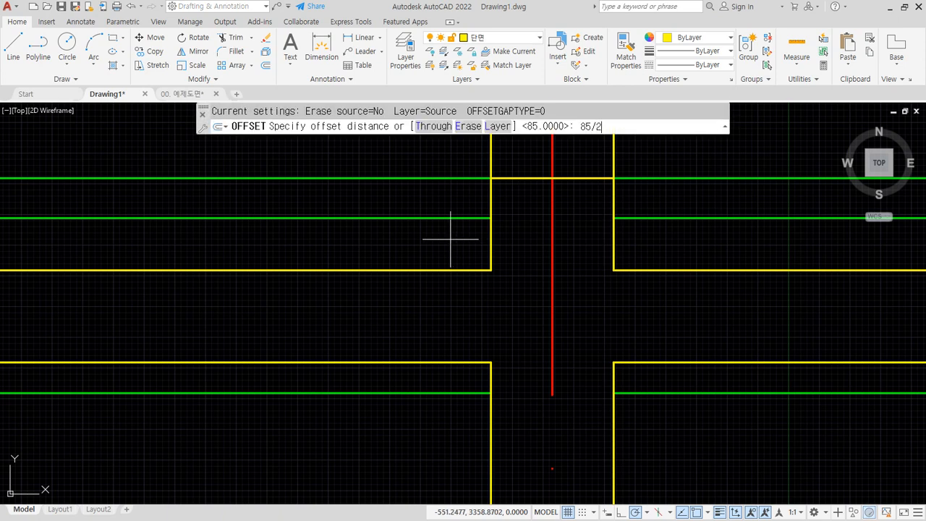
key("Return")
left_click(429, 217)
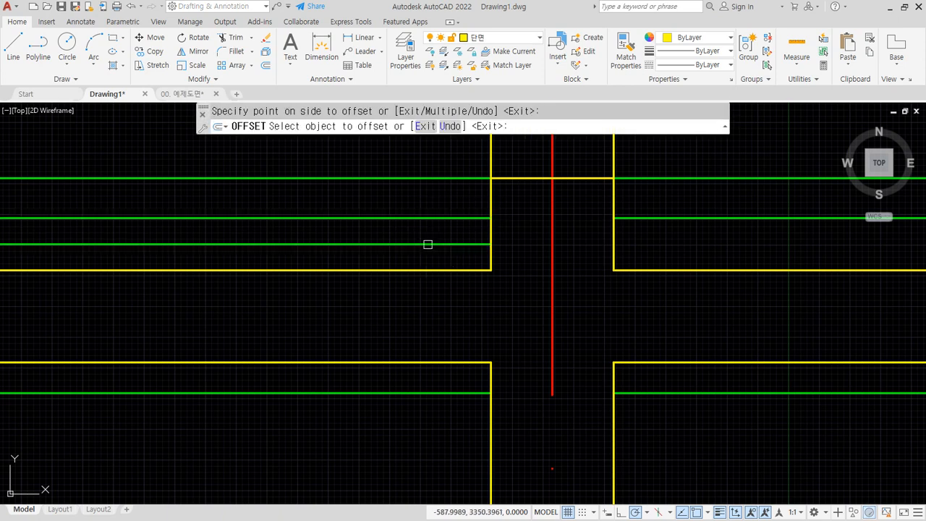
left_click(646, 219)
left_click(649, 248)
key("Return")
- Move the two mid-lines of the insulation layer to the 해치 layer
left_click(643, 244)
left_click(456, 245)
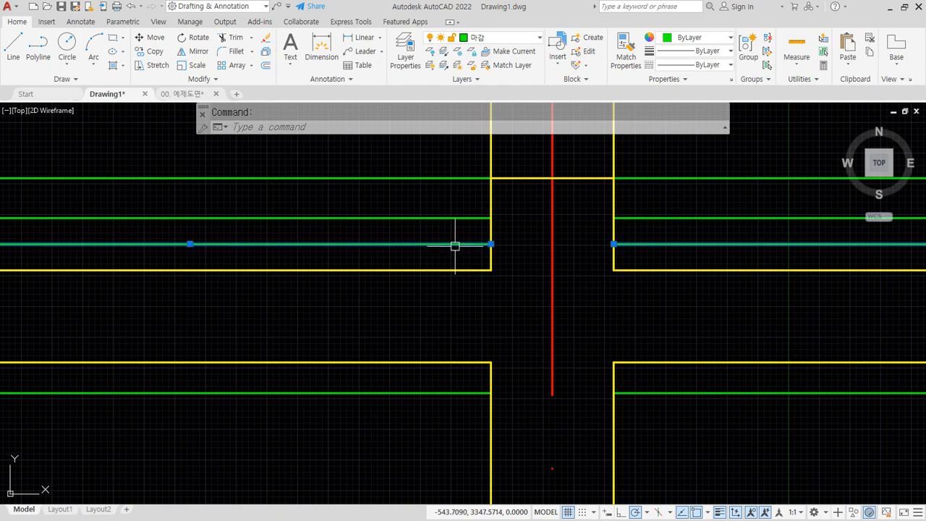
left_click(519, 44)
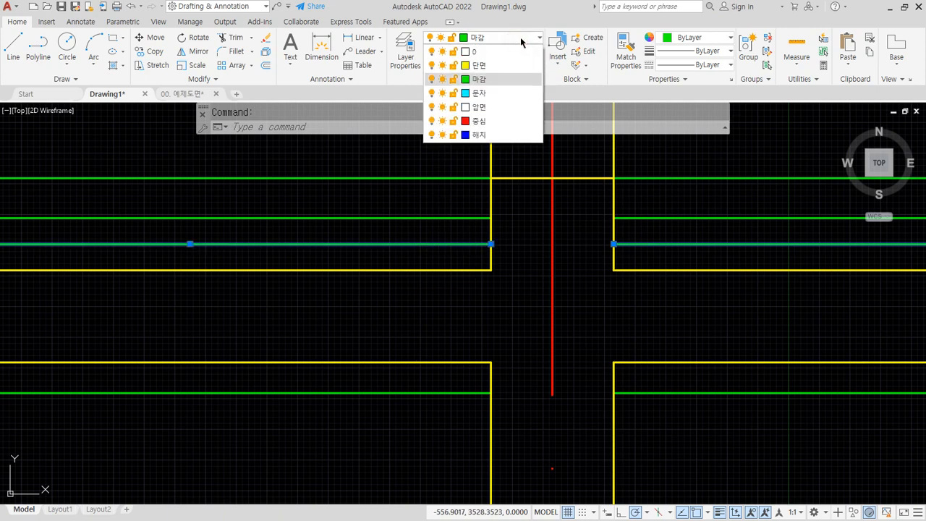
left_click(492, 137)
key("Escape")
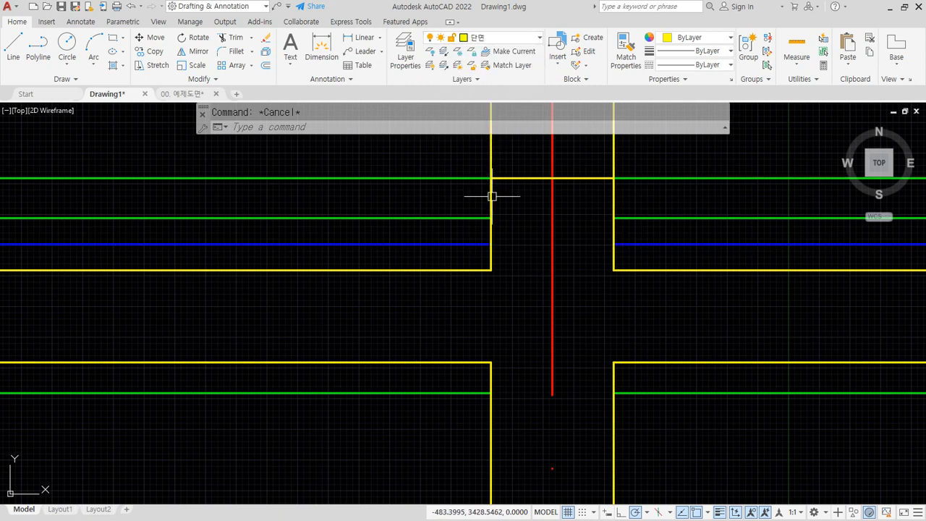
- Assign the BATTING linetype to the two insulation mid-lines
left_click(427, 245)
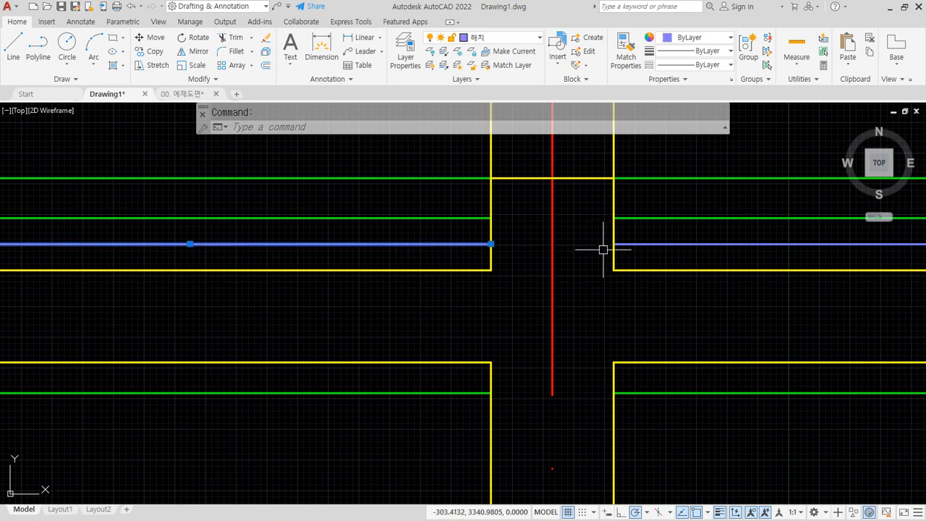
left_click(637, 244)
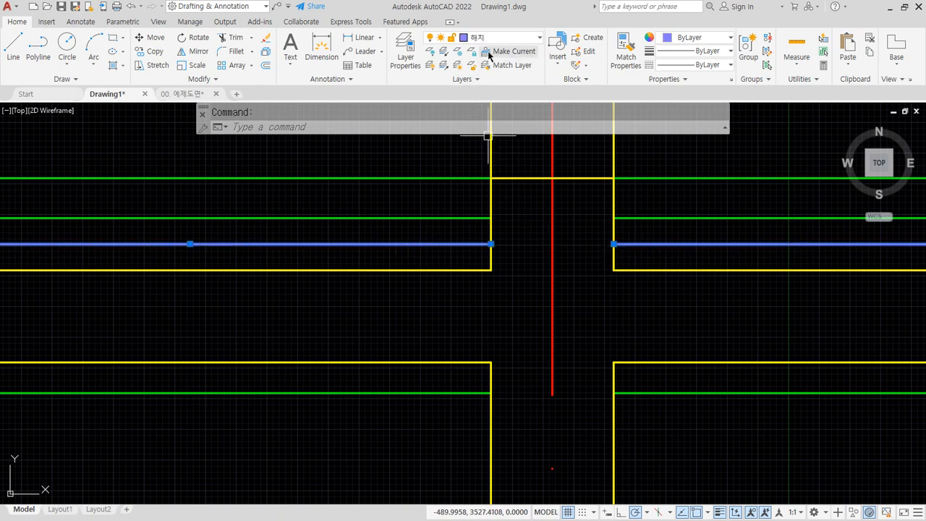
mouse_move(475, 67)
left_mouse_down()
mouse_move(440, 69)
mouse_move(416, 189)
left_mouse_up()
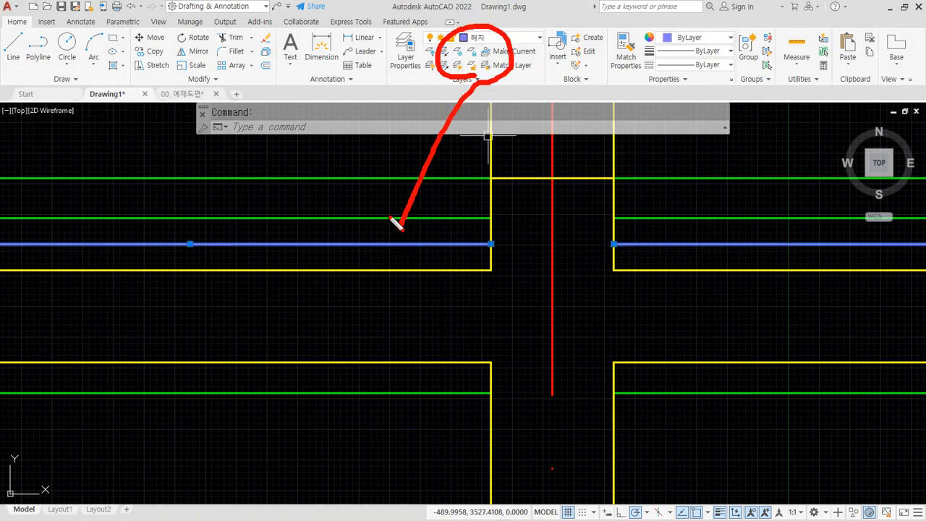
left_click_drag(495, 91, 641, 203)
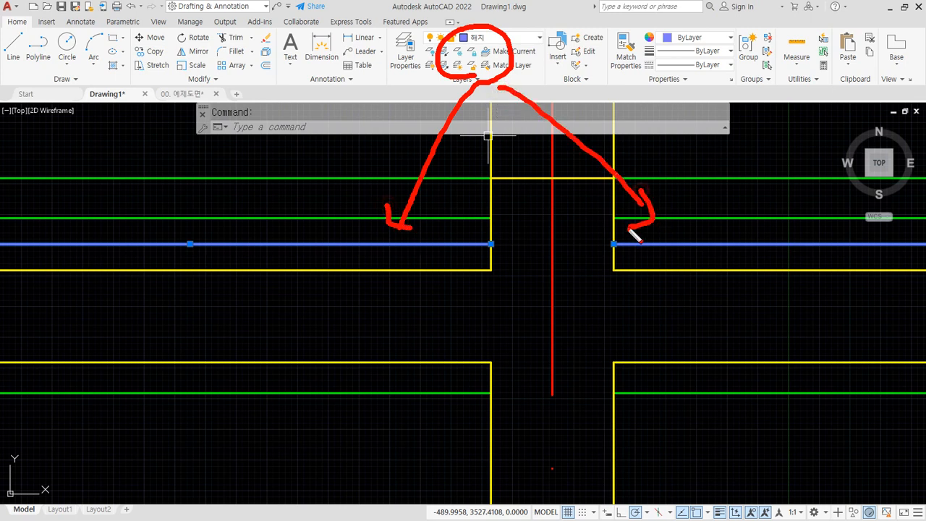
left_click(709, 64)
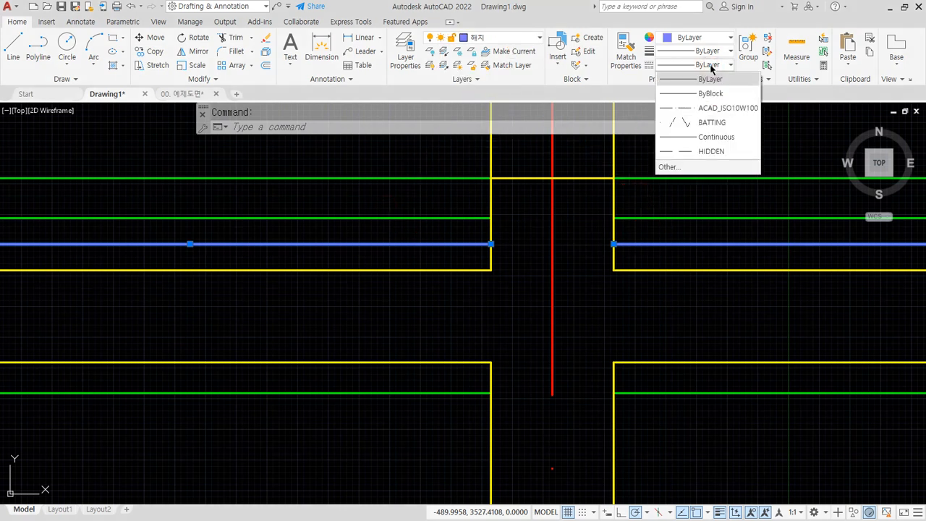
left_click(716, 127)
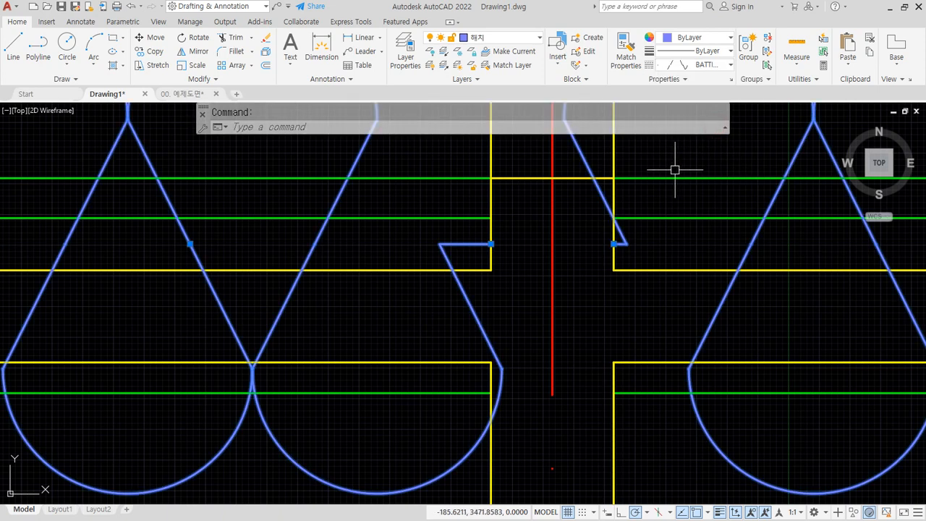
- Set the linetype scale of the two insulation lines to 0.1
key("ctrl+1")
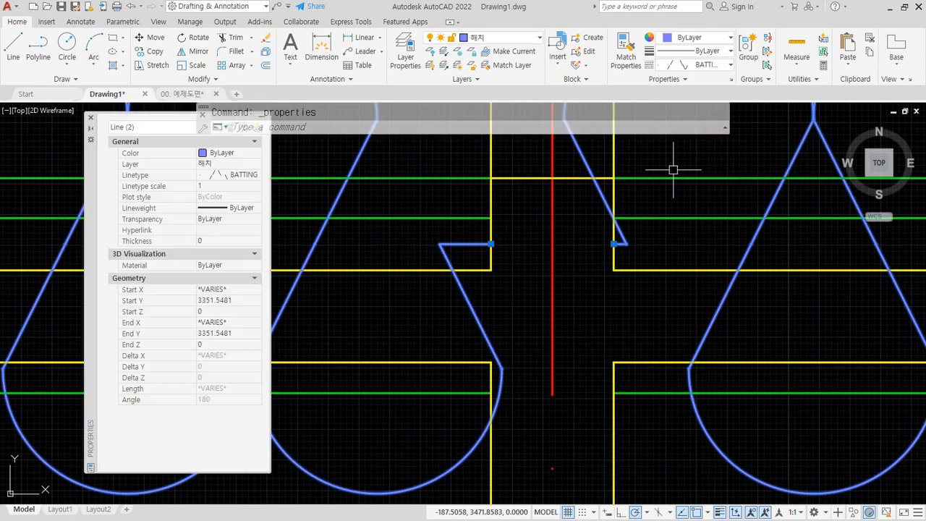
left_click(212, 187)
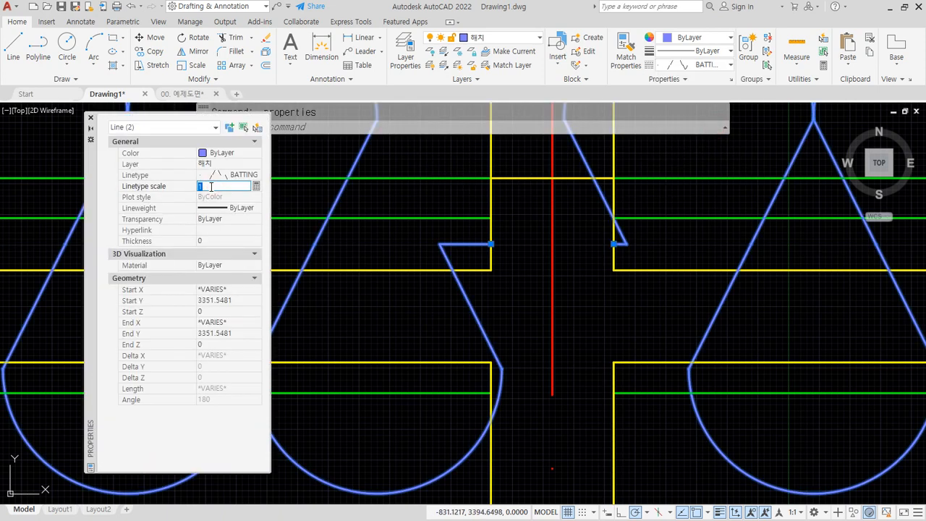
key("Return")
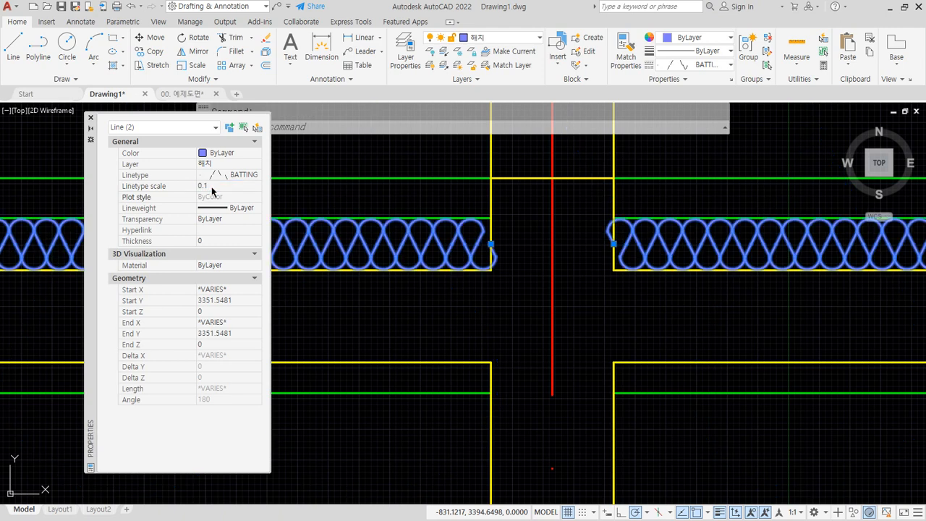
left_click(90, 118)
key("Escape")
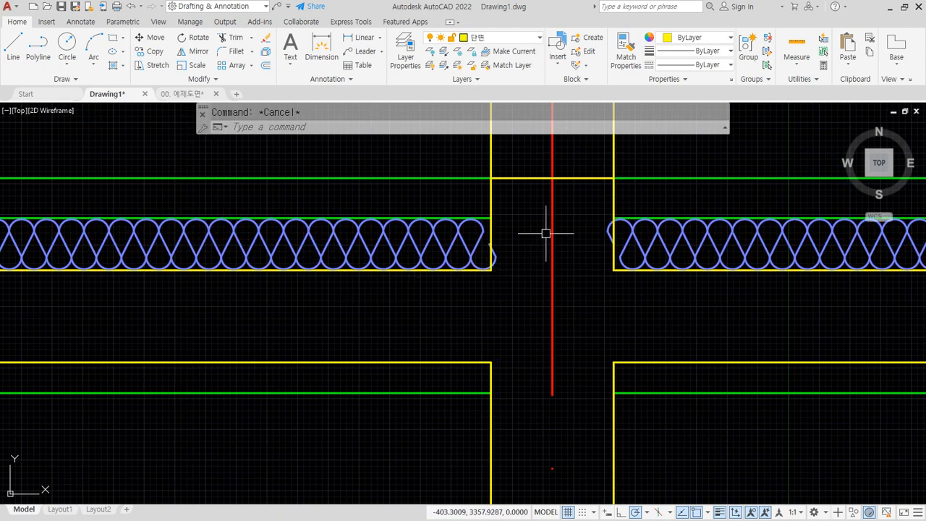
- Offset the raised floor's top line 15 downward on both sides of the inner wall
middle_click_drag(498, 236, 277, 242)
scroll(278, 241, "down", 3)
scroll(277, 234, "up", 3)
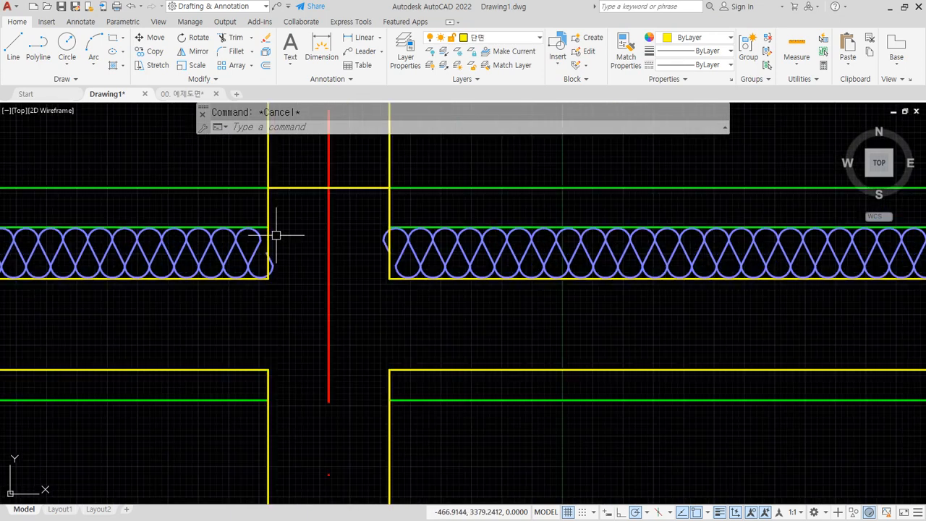
middle_click_drag(232, 223, 289, 246)
type("o")
key("Return")
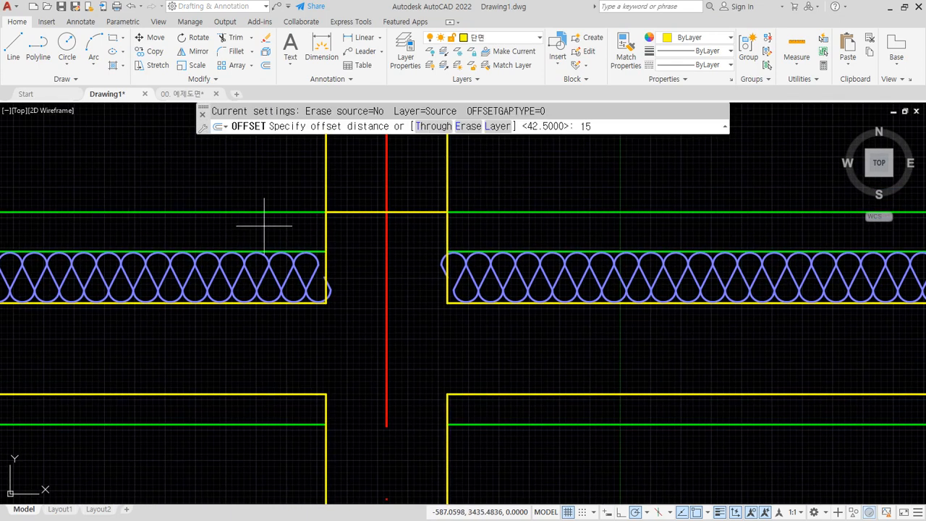
key("Return")
left_click(259, 211)
left_click(257, 236)
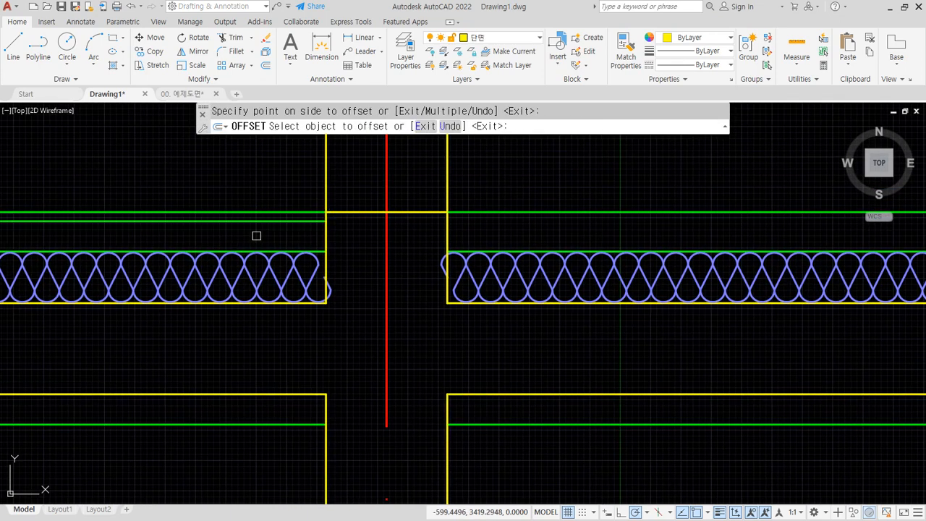
left_click(506, 212)
left_click(499, 232)
key("Return")
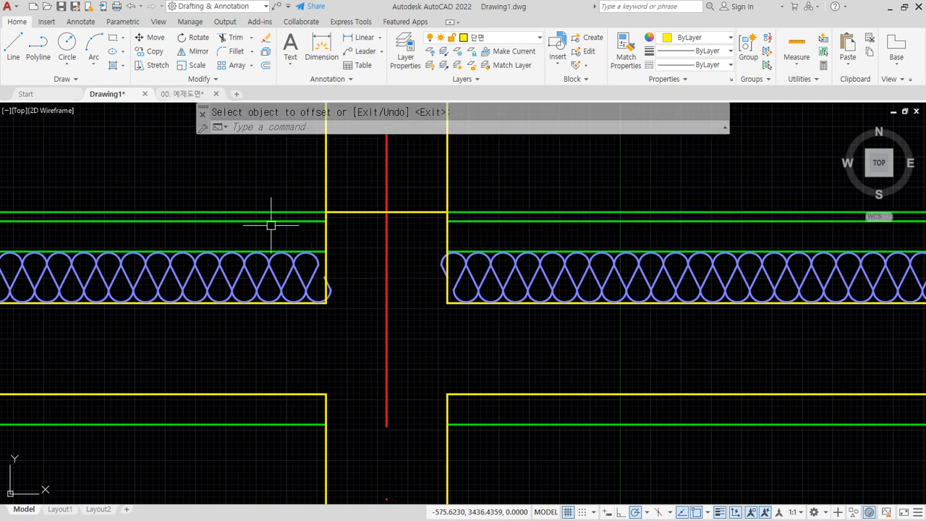
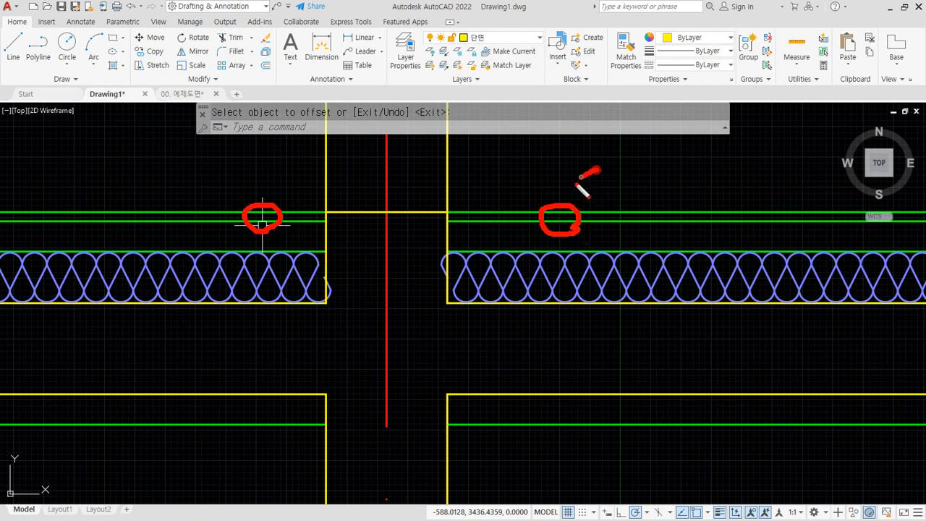
key("Escape")
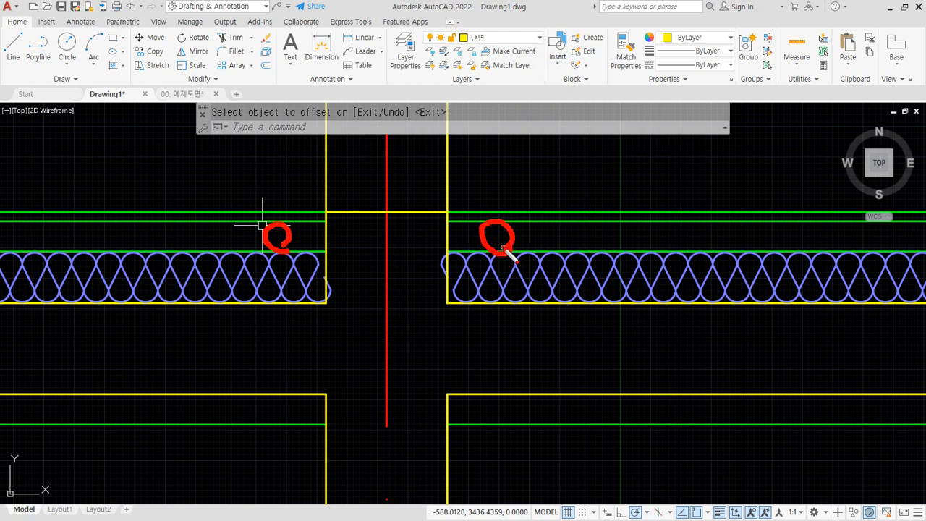
key("Escape")
scroll(503, 247, "down", 2)
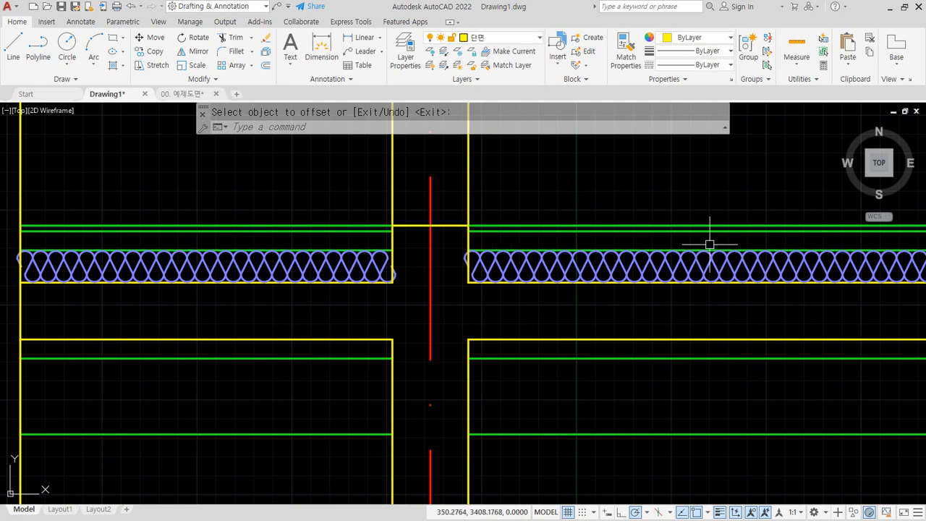
middle_click_drag(532, 236, 459, 235)
scroll(458, 236, "up", 2)
middle_click_drag(279, 262, 329, 262)
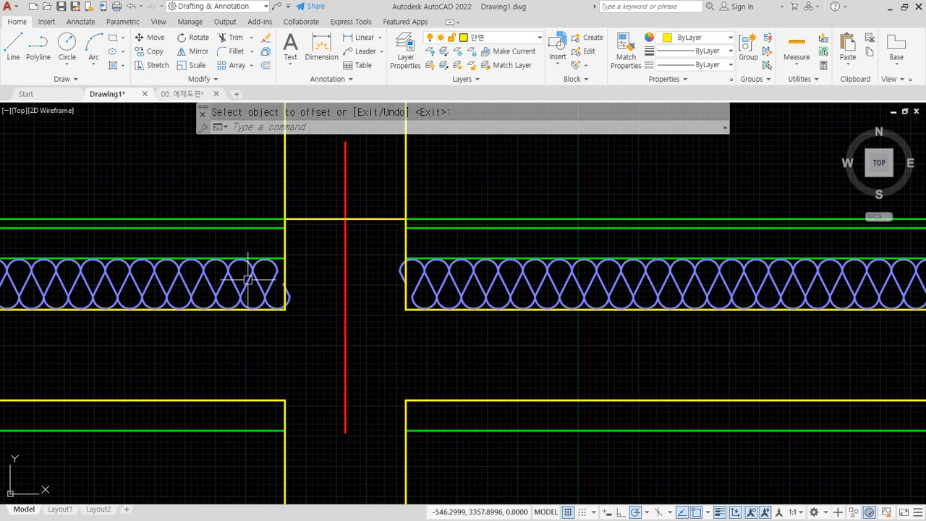
- Offset the wall's inner face at the right end of the raised floor 150 to the left, into the floor layers
scroll(247, 279, "down", 2)
middle_click_drag(781, 275, 347, 280)
middle_click_drag(779, 273, 434, 275)
middle_click_drag(864, 279, 471, 278)
scroll(514, 273, "up", 2)
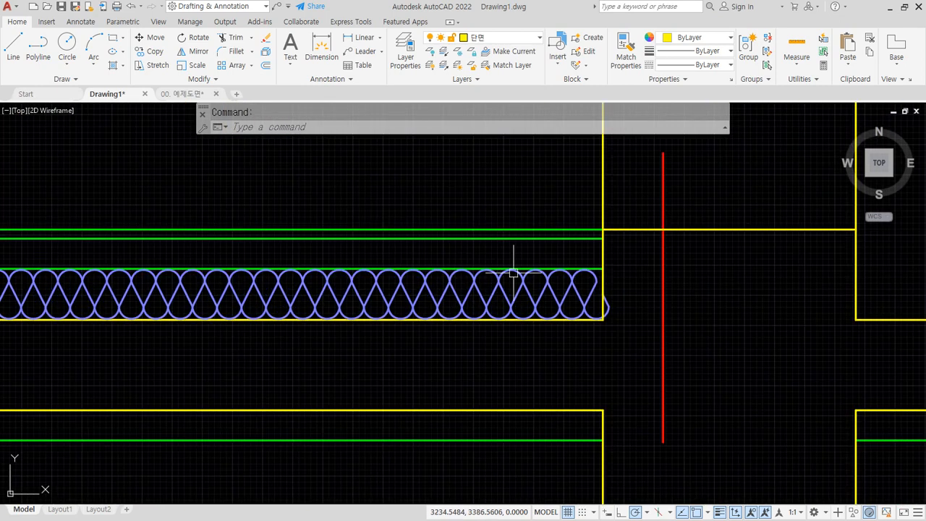
scroll(608, 261, "up", 4)
type("o")
key("Return")
type("15")
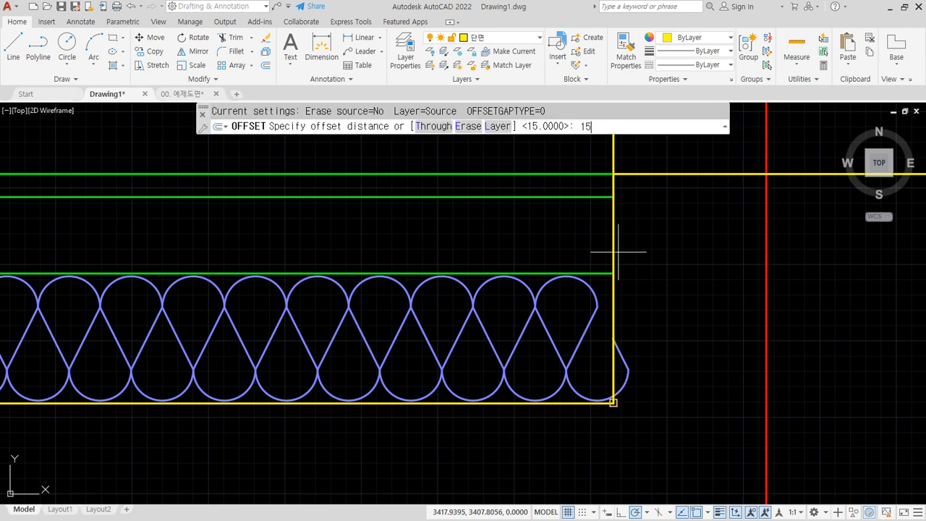
type("0")
key("Return")
left_click(613, 245)
left_click(477, 242)
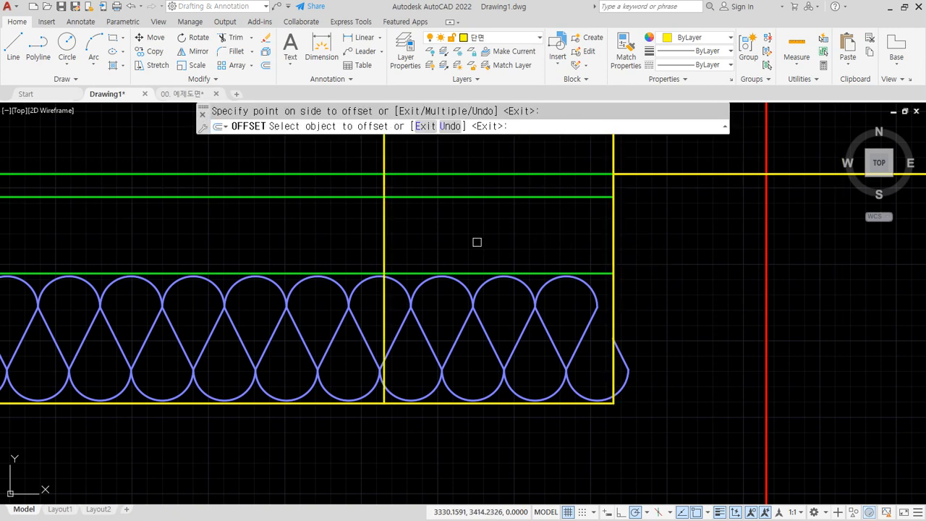
key("Return")
- Draw a vertical line on the offset line between the two green lines just above the insulation, and erase the offset line
scroll(380, 288, "up", 5)
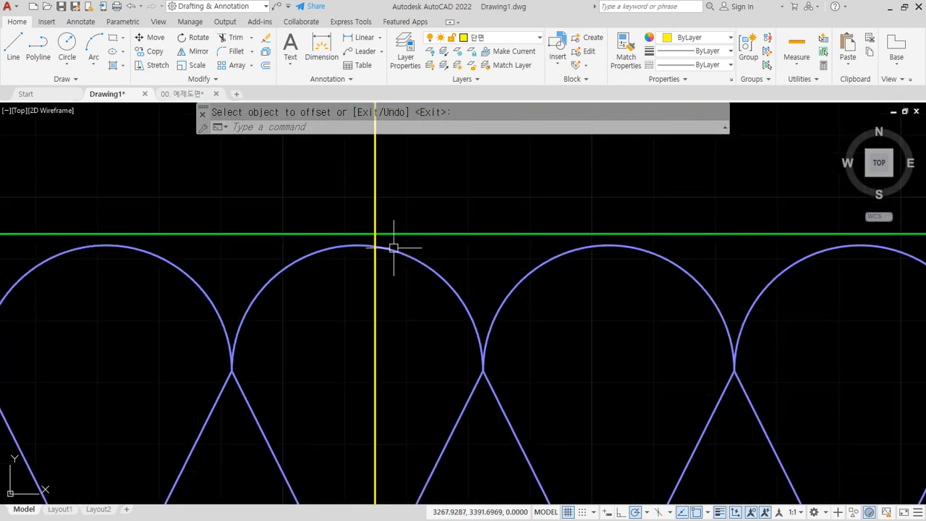
middle_click_drag(393, 247, 384, 355)
type("l")
key("Return")
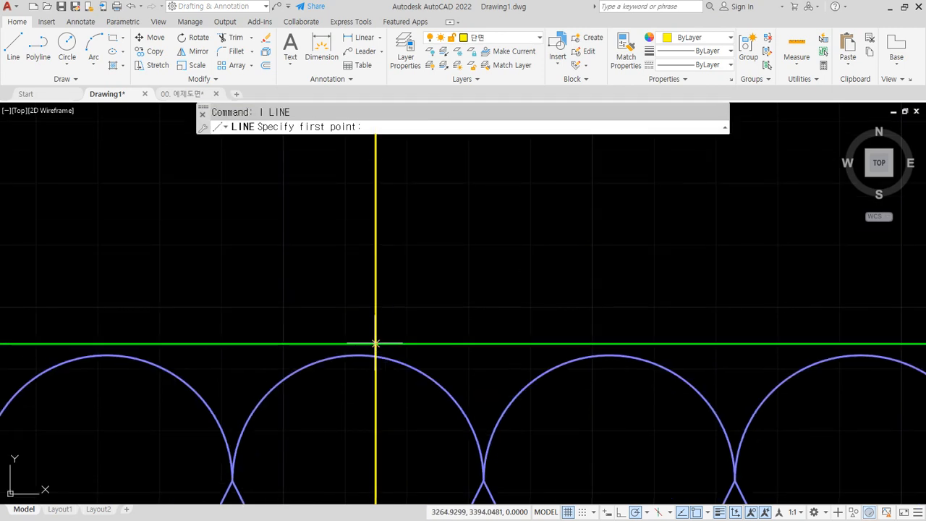
left_click(377, 345)
scroll(375, 284, "down", 3)
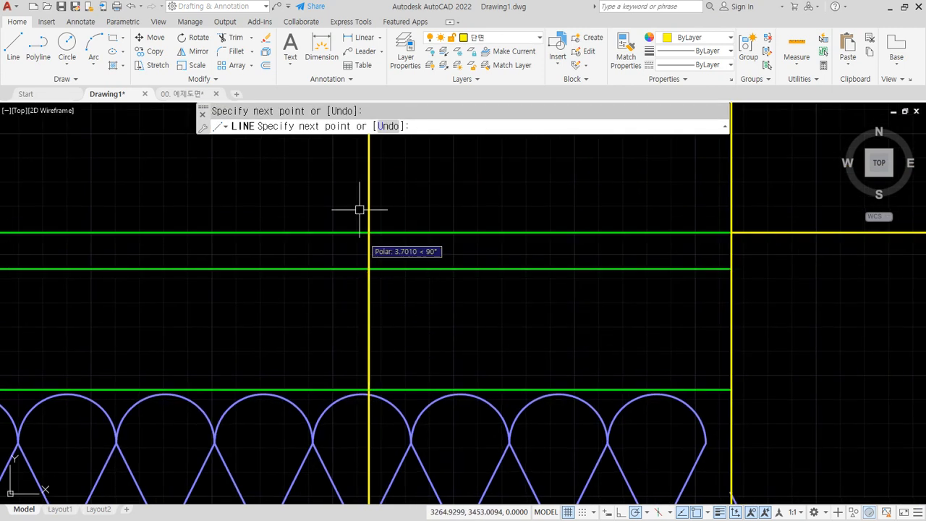
key("Escape")
left_click(369, 201)
type("e")
key("Return")
- Draw a circle of diameter 20 centred on the midpoint of the short vertical line
type("c")
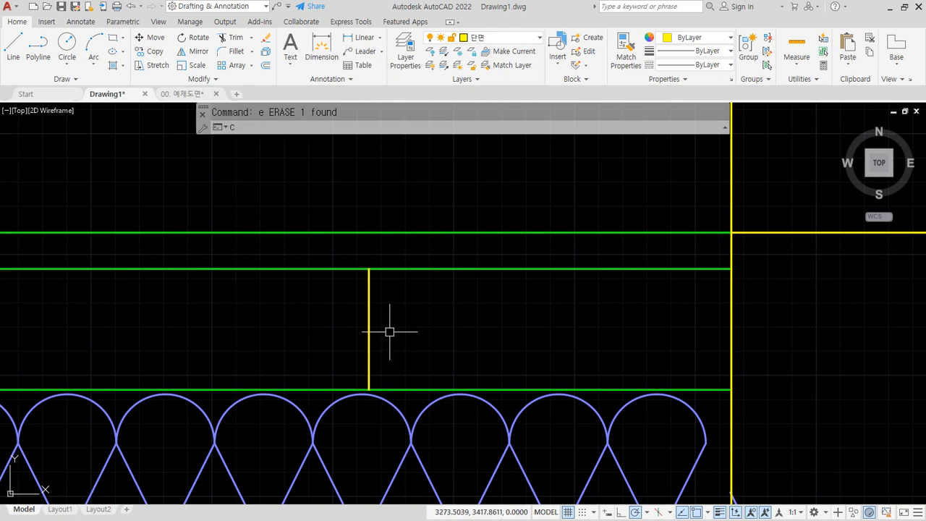
key("Return")
type("mi")
key("Return")
left_click(369, 329)
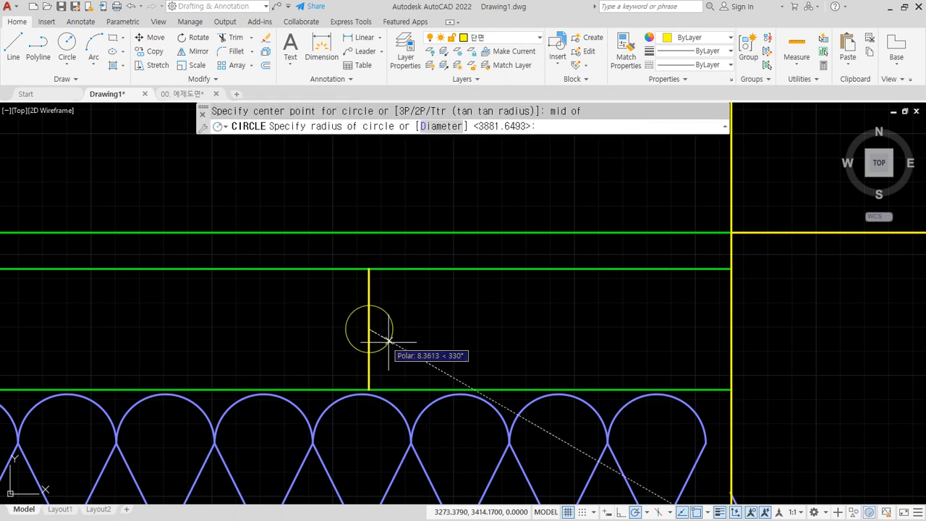
type("d")
key("Return")
type("20")
key("Return")
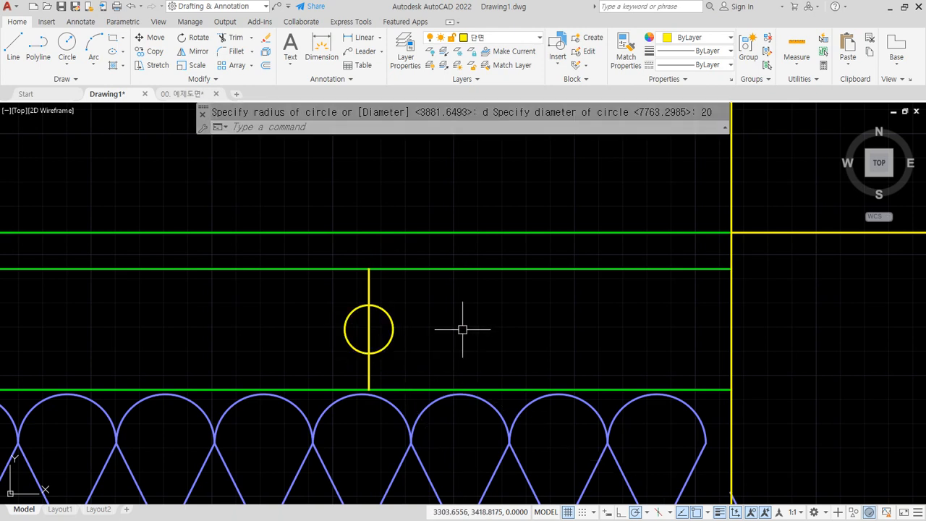
- Draw a larger concentric helper circle reaching above the floor's top line, and extend both ends of the vertical line to it
key("Return")
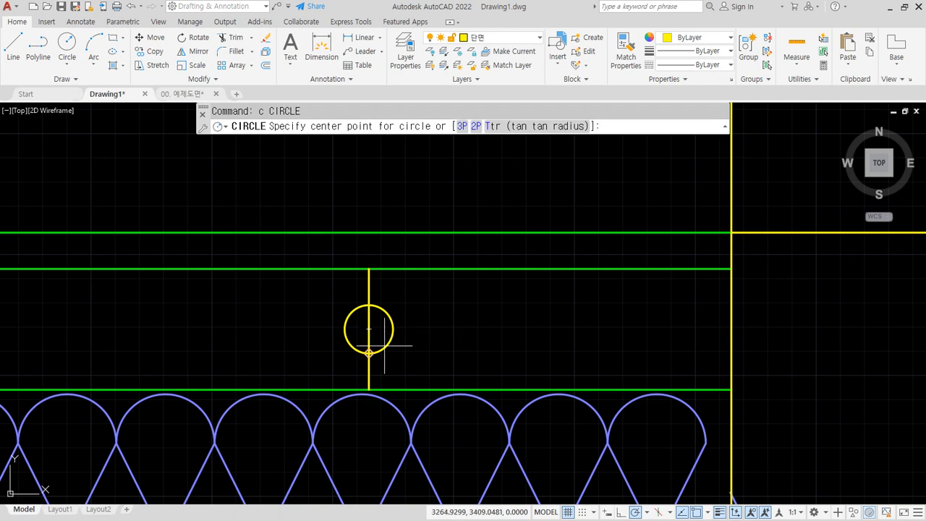
left_click(369, 329)
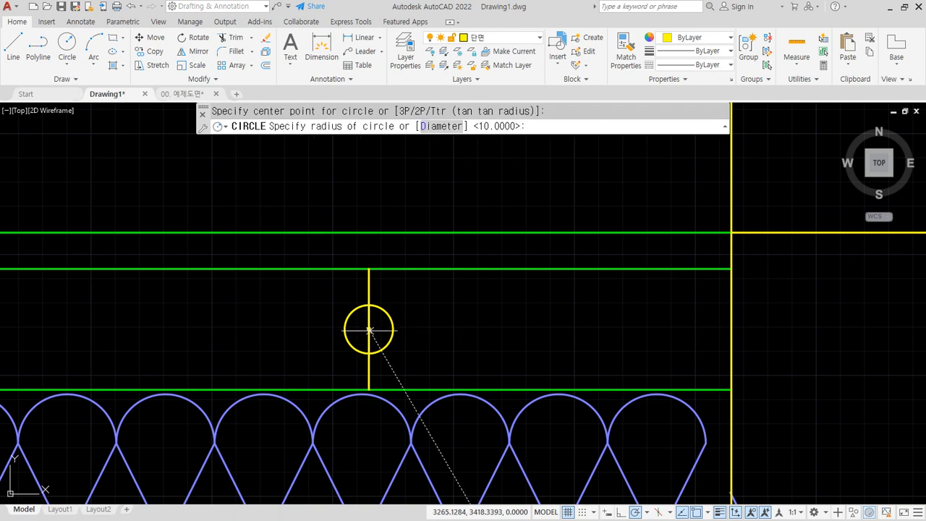
left_click(371, 173)
type("ex")
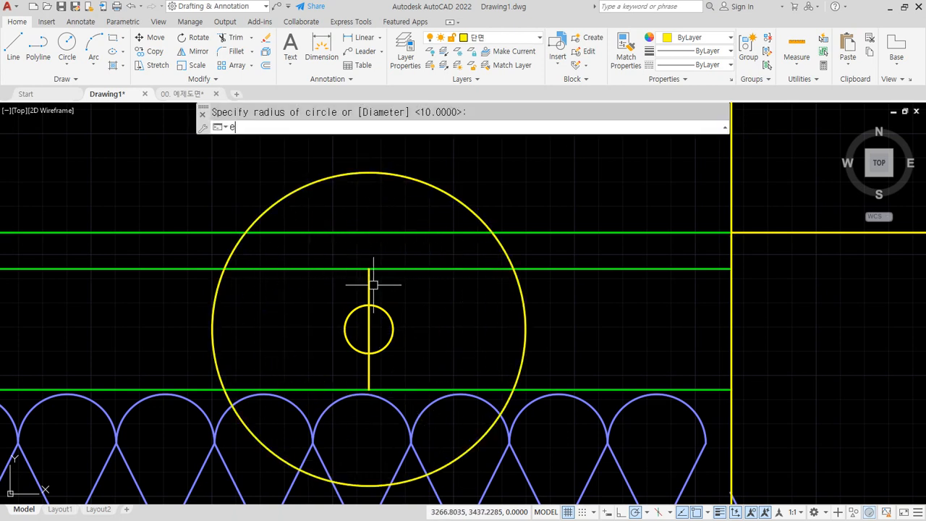
key("Return")
left_click(369, 280)
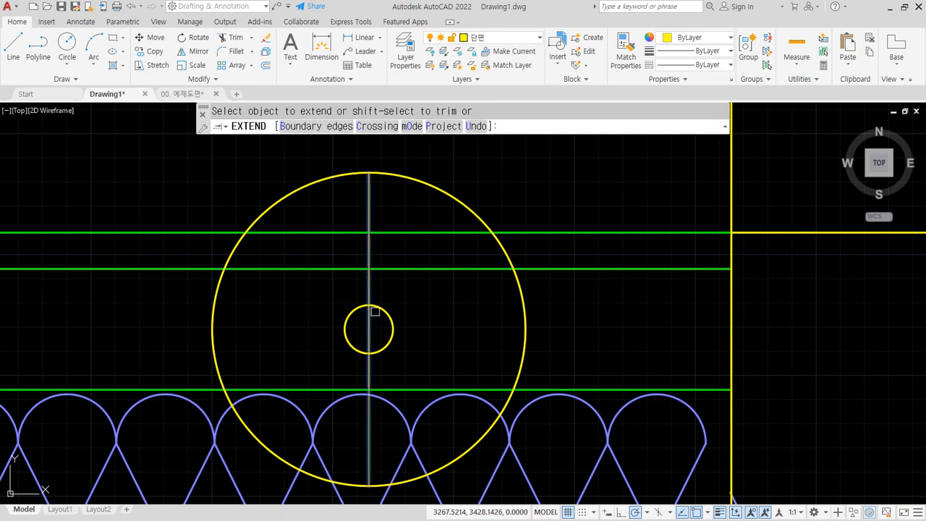
left_click(372, 373)
key("Return")
- Draw a horizontal line across the helper circle through its centre, and delete the helper circle
type("l")
key("Return")
left_click(224, 329)
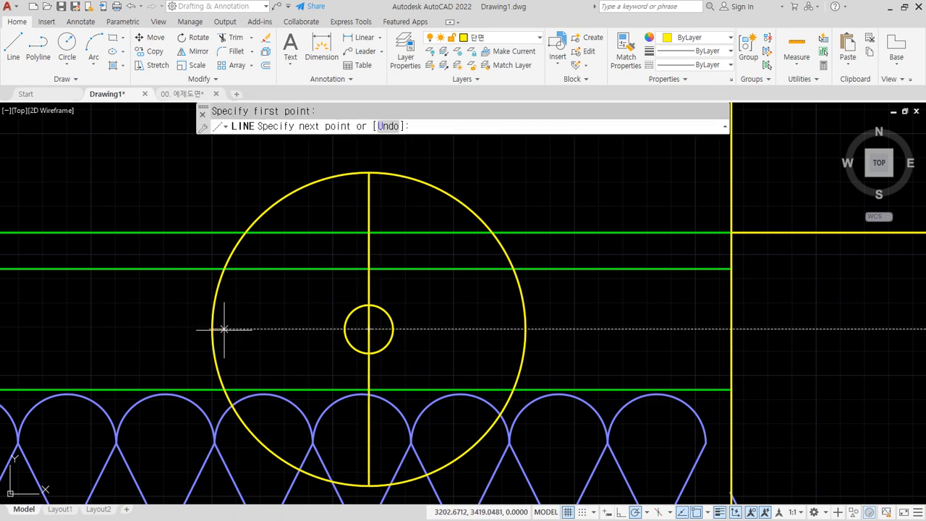
left_click(526, 330)
key("Return")
left_click(520, 306)
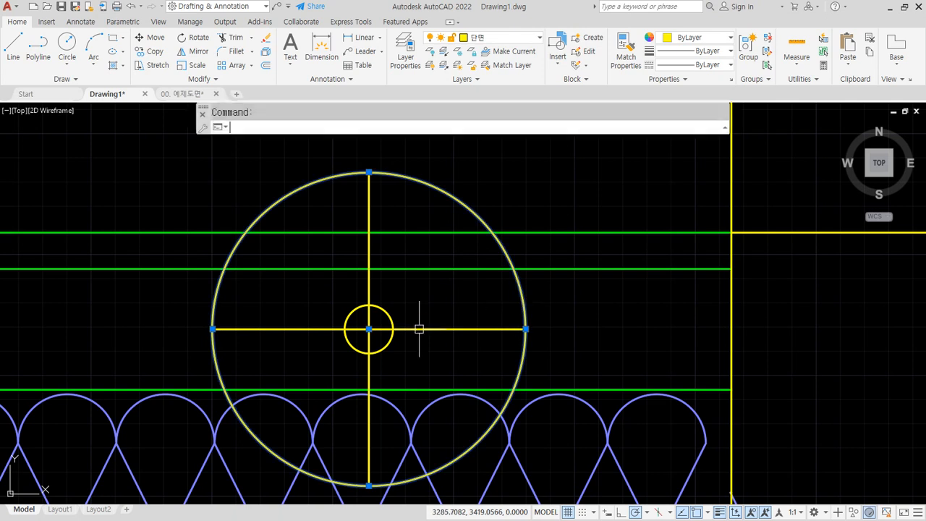
key("Delete")
- Move the two crossing lines through the small circle to the 중심 layer
left_click(362, 337)
left_click(372, 324)
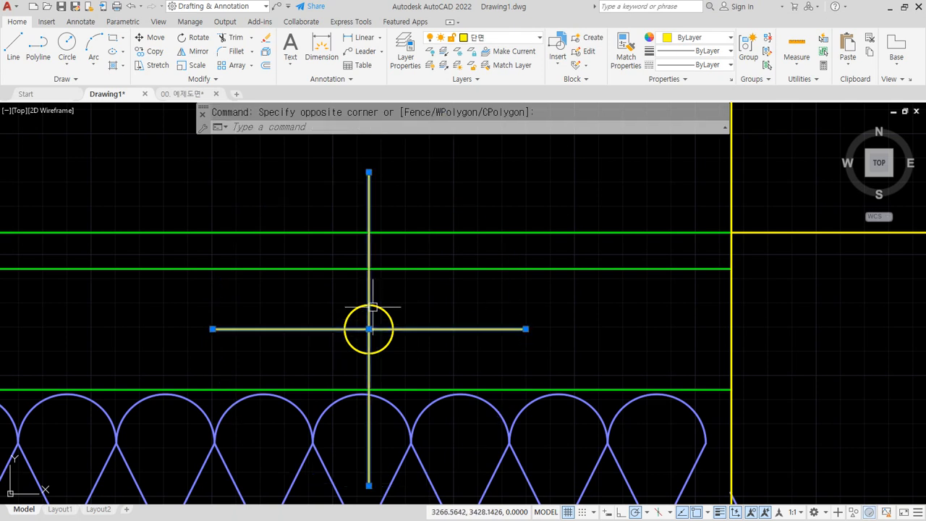
left_click(446, 37)
left_click(492, 120)
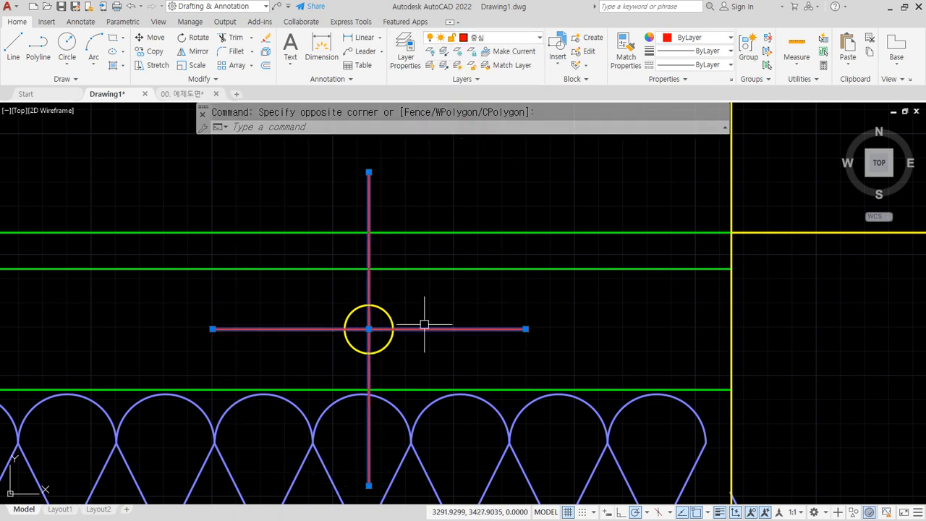
key("Escape")
- Group the small circle with its two centre lines
left_click(407, 354)
left_click(354, 301)
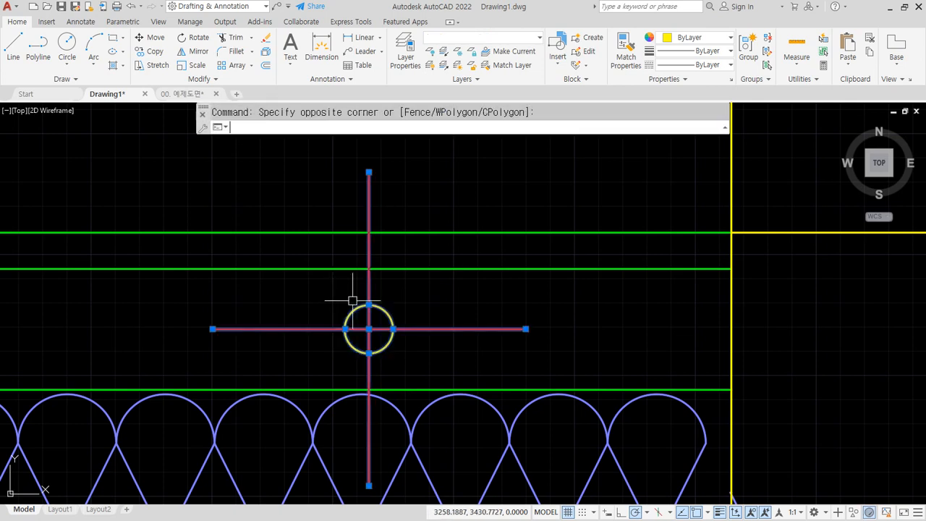
key("ctrl+shift+g")
- Copy the circle and its centre lines leftward from the circle's centre as an array of 40 items spaced 250 apart
middle_click_drag(397, 341, 481, 317)
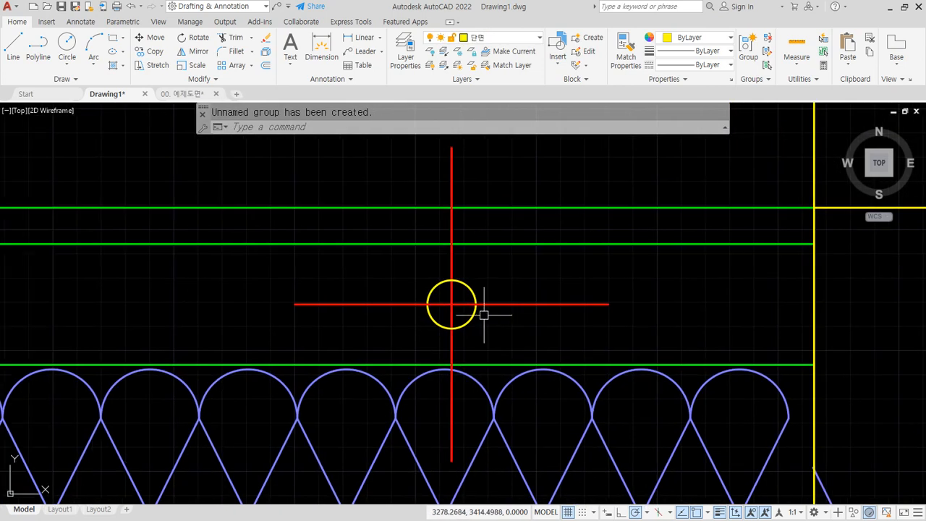
scroll(469, 323, "down", 3)
scroll(489, 335, "up", 2)
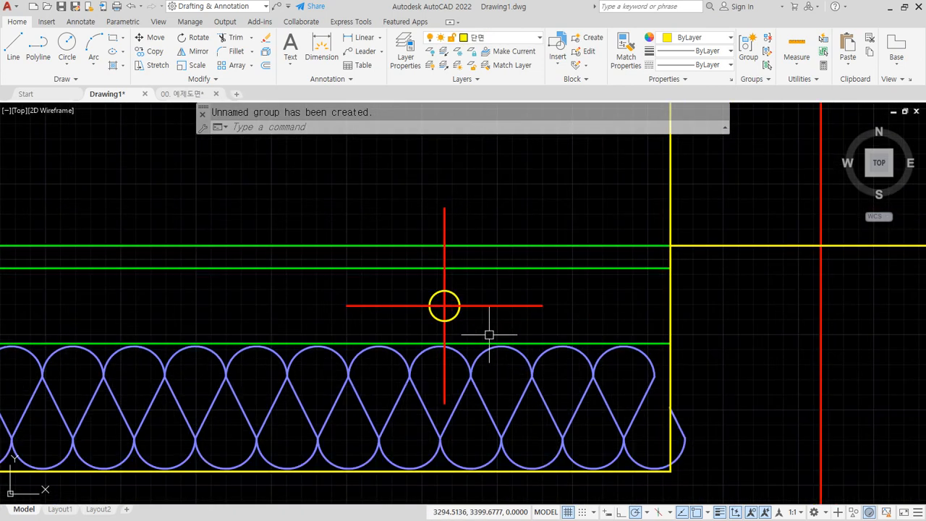
type("cp")
key("Return")
left_click(487, 350)
left_click(404, 287)
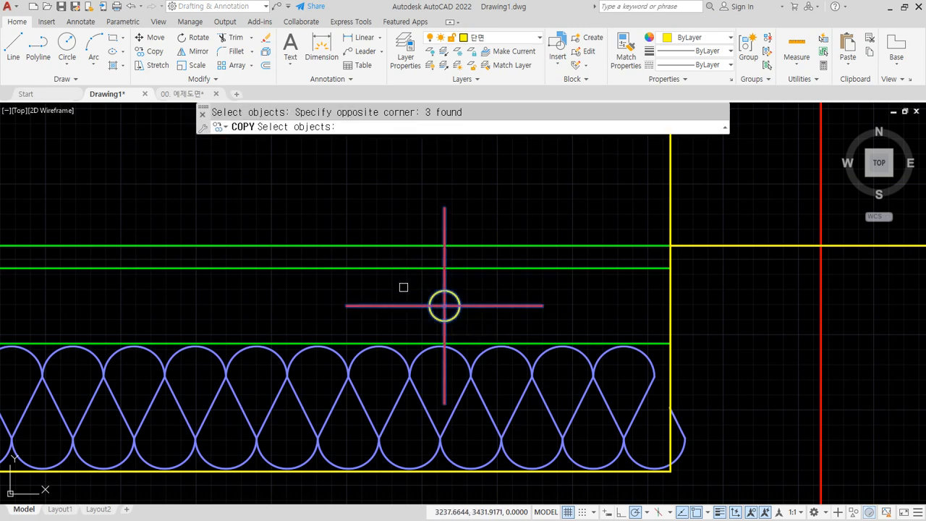
key("Return")
left_click(444, 306)
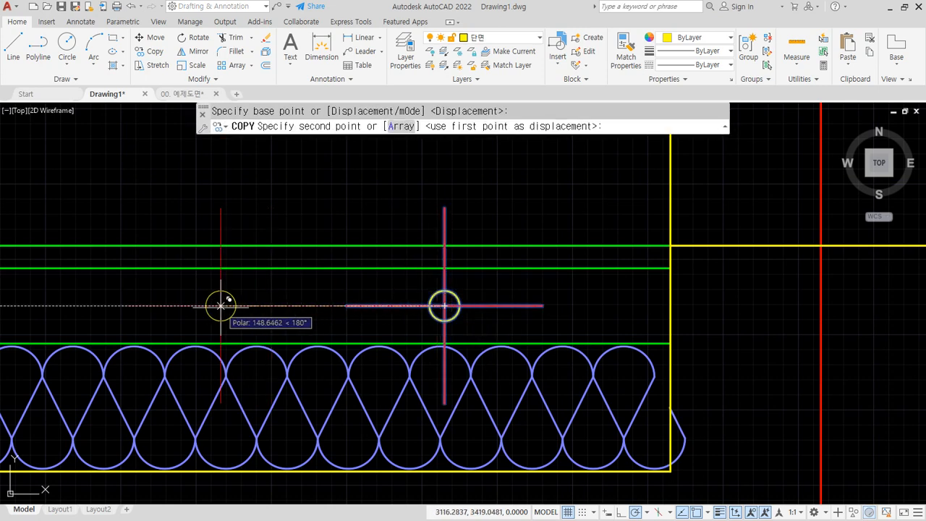
type("a")
key("Return")
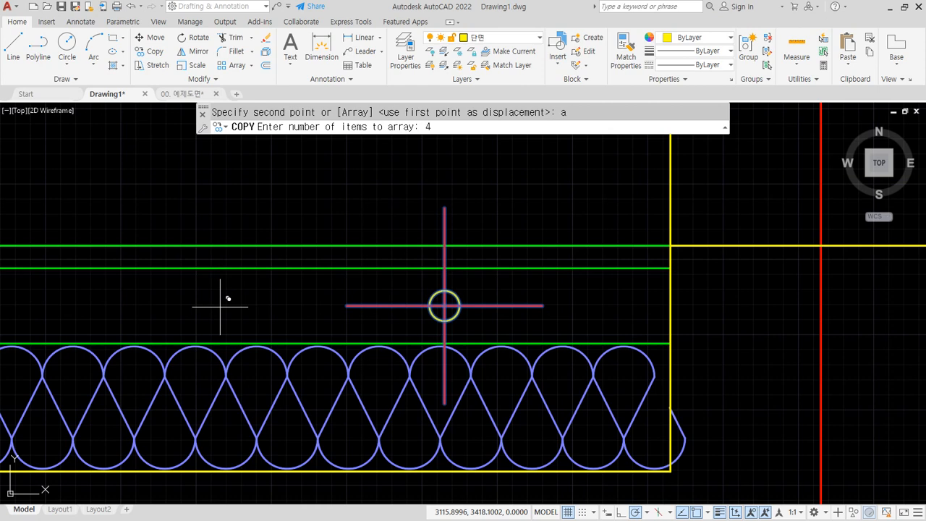
key("Return")
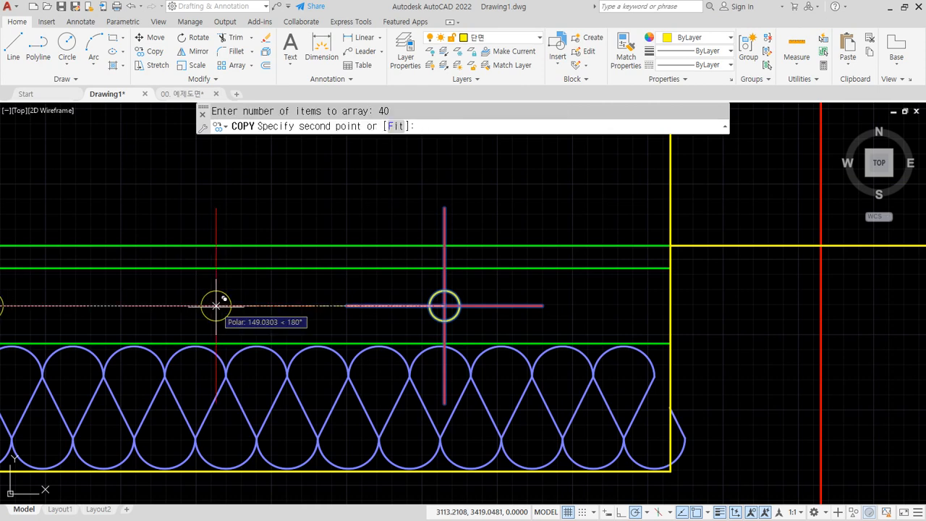
type("250")
key("Return")
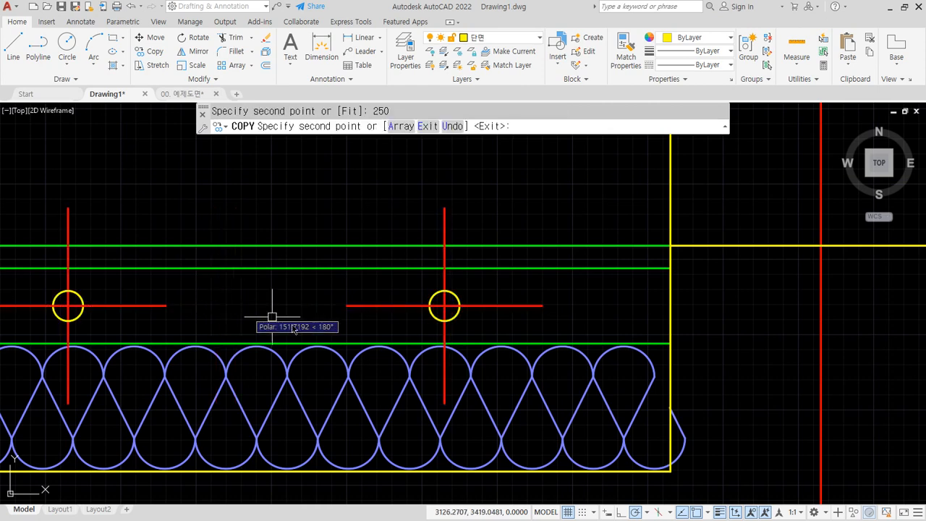
key("Return")
- Erase the horizontal centre line of the circle copy that lies on the inner wall's left face
scroll(275, 322, "down", 8)
middle_click_drag(199, 324, 778, 324)
middle_click_drag(239, 335, 475, 331)
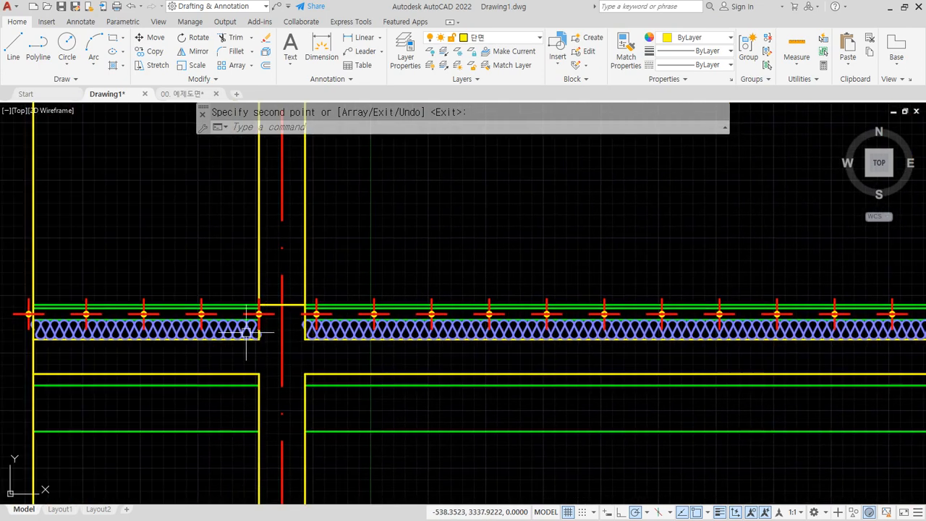
scroll(257, 309, "up", 2)
scroll(256, 309, "up", 3)
key("Escape")
left_click(271, 317)
type("e")
key("Return")
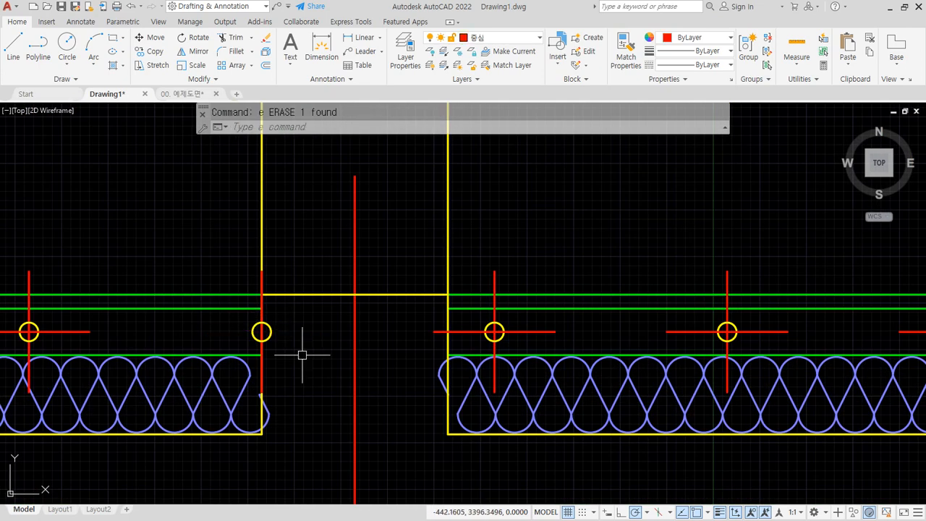
- Turn on group selection and erase the remaining circle and vertical centre line on the inner wall's left face
scroll(276, 326, "down", 1)
scroll(272, 328, "up", 4)
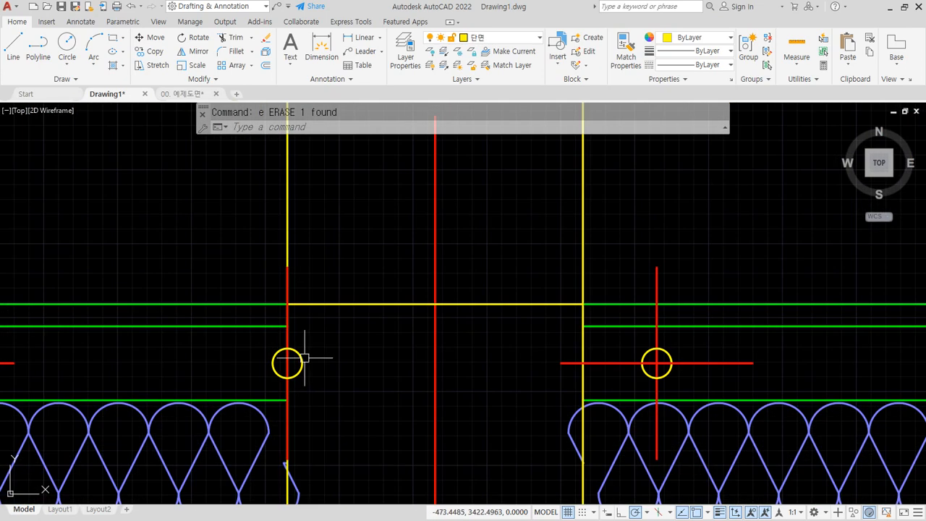
key("ctrl+shift+a")
left_click(304, 357)
type("e")
key("Return")
- Erase the surplus circle copies lying completely outside the section, left of its leftmost vertical line
scroll(333, 376, "down", 5)
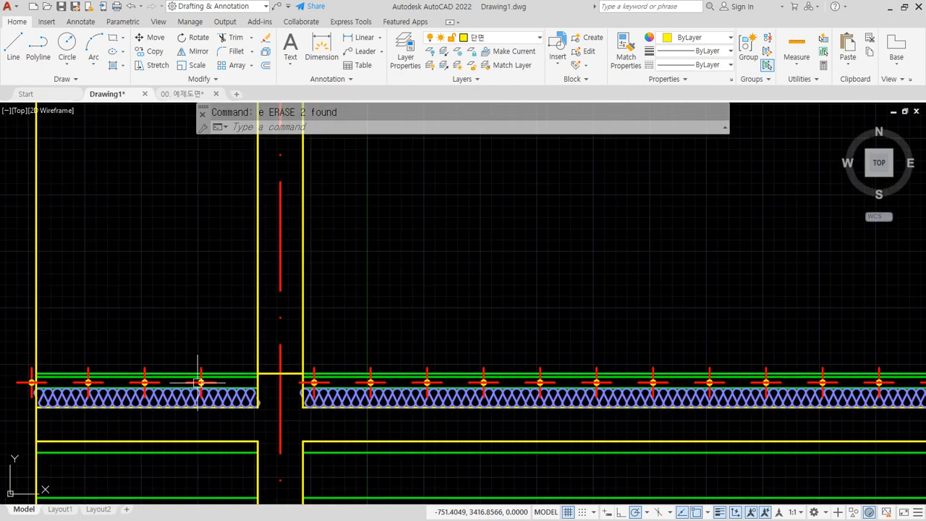
middle_click_drag(53, 374, 389, 373)
scroll(367, 372, "down", 5)
left_click(40, 323)
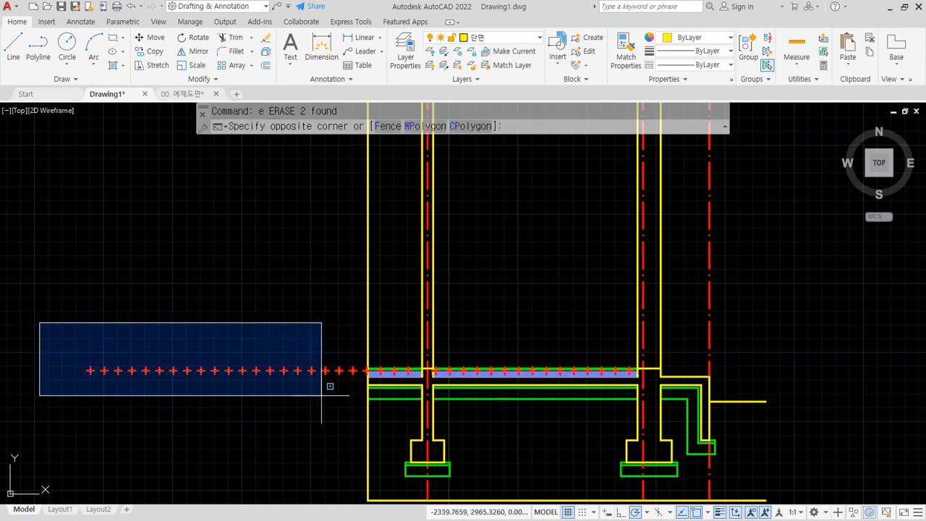
left_click(364, 393)
type("e")
key("Return")
scroll(372, 352, "up", 6)
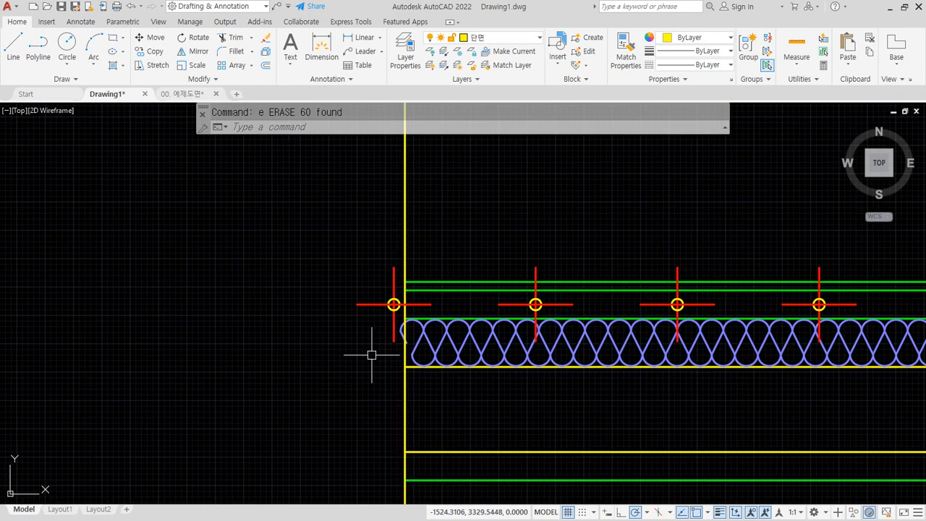
- Erase the circle copy and its centre lines that straddle the section's leftmost vertical line
left_click(391, 297)
type("e")
key("Return")
- Offset the uppermost green floor finish line 100 upward on both sides of the inner wall
scroll(320, 380, "down", 5)
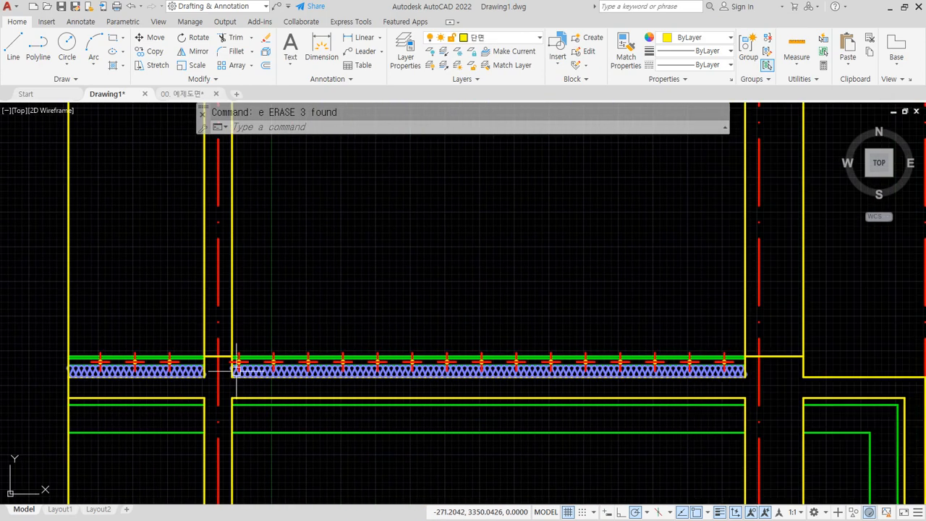
scroll(752, 355, "up", 2)
mouse_move(705, 336)
middle_mouse_down()
mouse_move(416, 312)
mouse_move(569, 321)
middle_mouse_up()
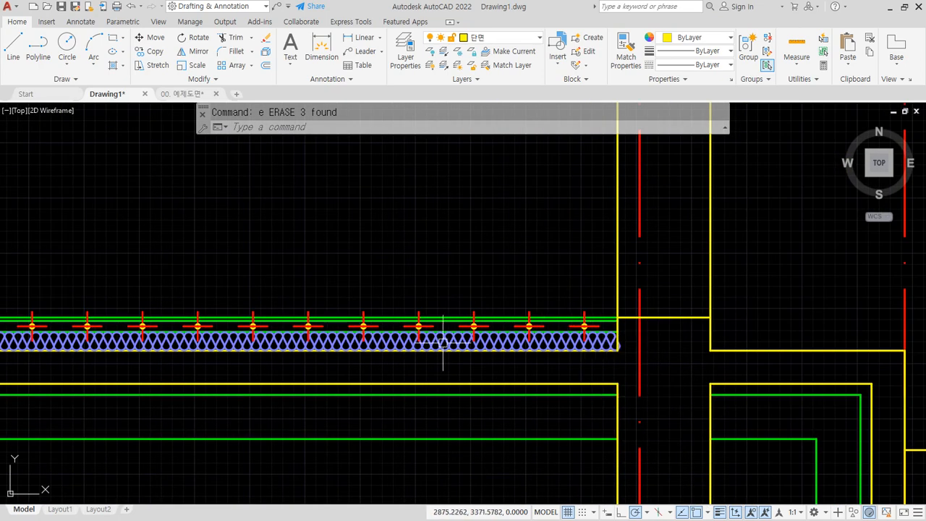
middle_click_drag(236, 335, 421, 333)
key("Escape")
scroll(410, 338, "down", 2)
middle_click_drag(108, 344, 396, 346)
scroll(396, 346, "up", 6)
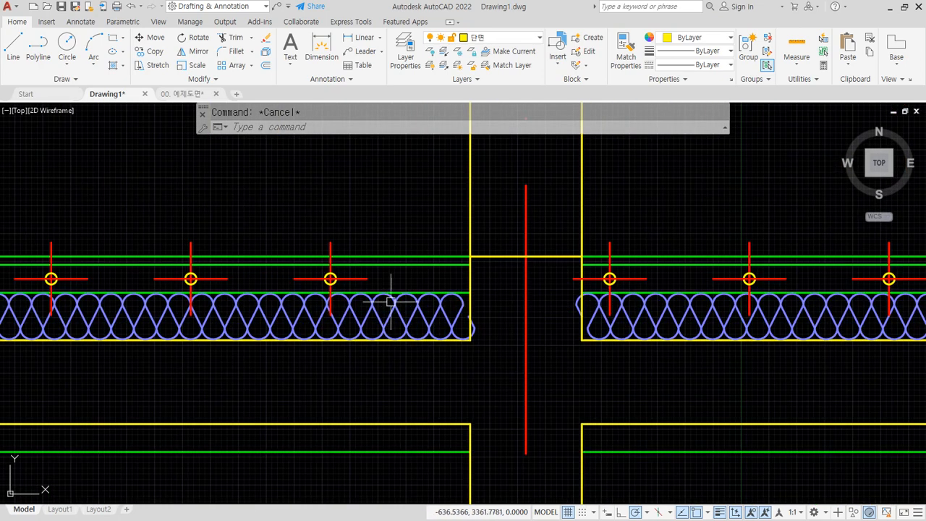
middle_click_drag(390, 301, 391, 340)
type("o")
key("space")
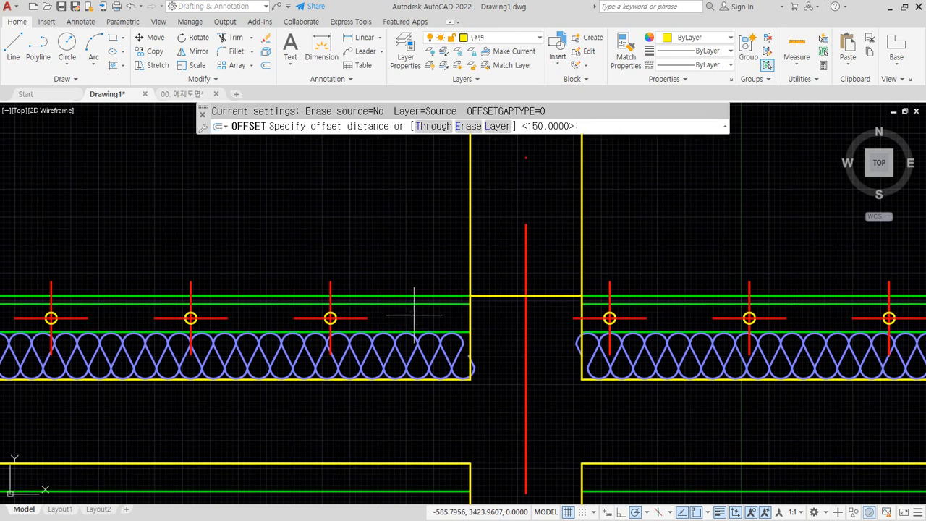
type("100")
key("space")
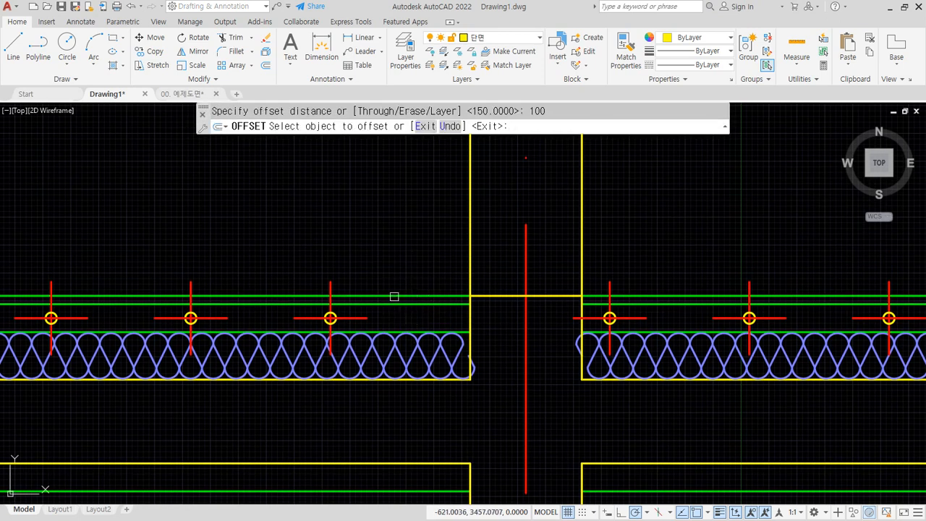
left_click(395, 296)
left_click(706, 295)
left_click(678, 236)
key("space")
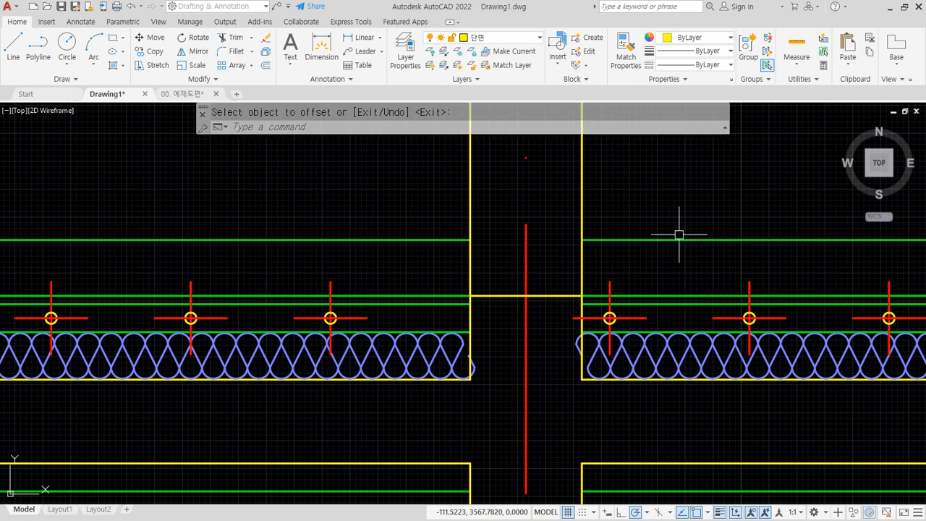
- Move the two finish line copies 100 above the floor to the 입면 layer
type("ma")
key("space")
key("Escape")
left_click(434, 239)
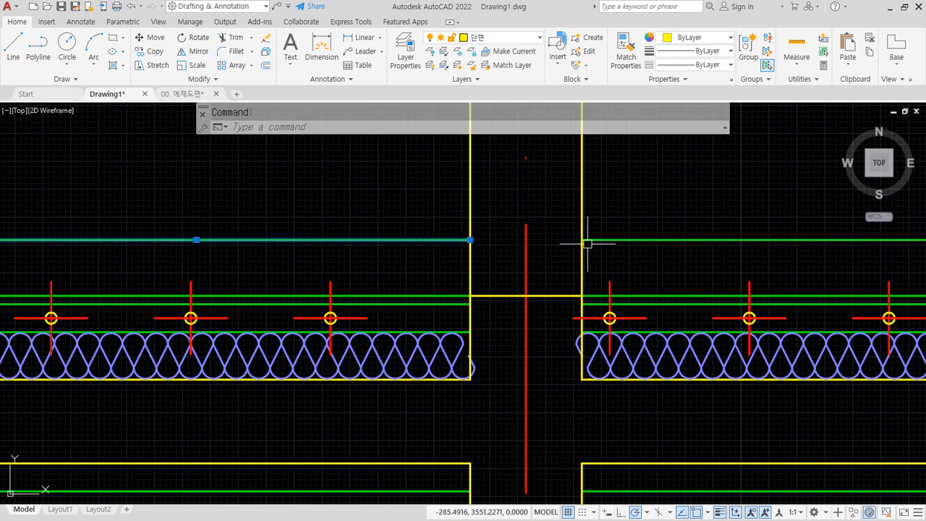
left_click(615, 240)
left_click(492, 45)
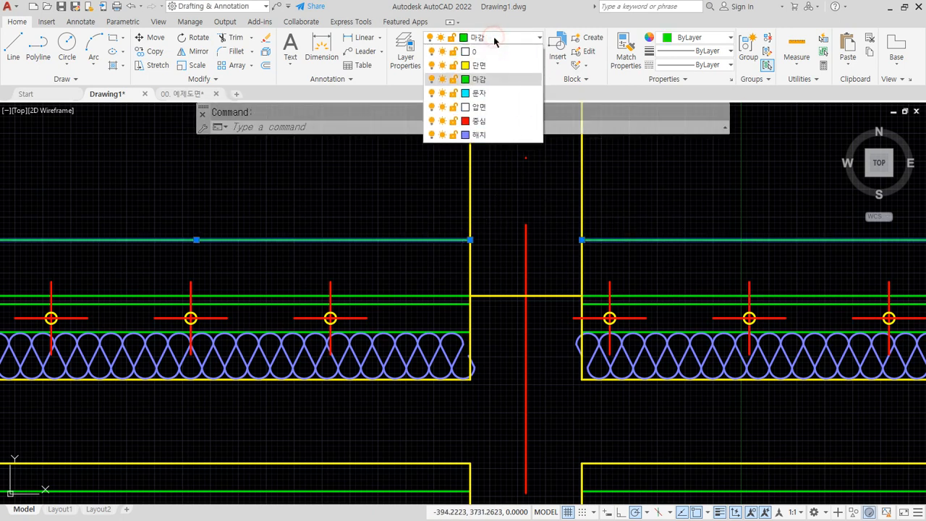
left_click(476, 105)
key("Escape")
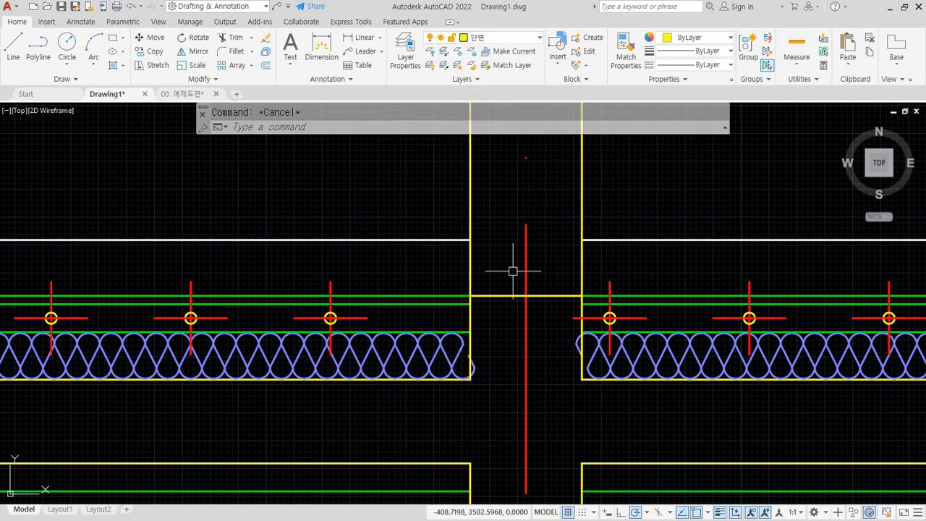
scroll(513, 271, "down", 2)
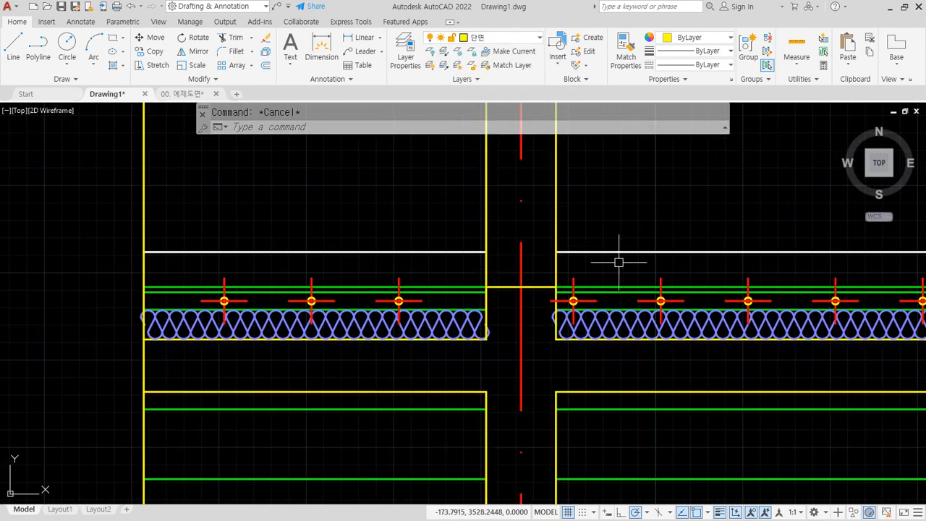
middle_click_drag(661, 266, 217, 259)
middle_click_drag(653, 258, 149, 260)
middle_click_drag(720, 251, 283, 252)
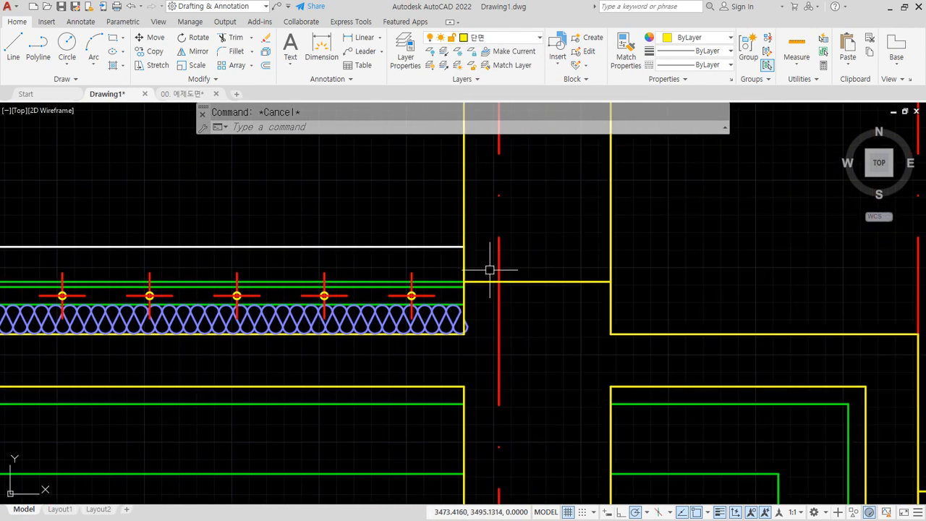
scroll(432, 238, "down", 1)
scroll(475, 238, "down", 2)
middle_click_drag(476, 238, 709, 316)
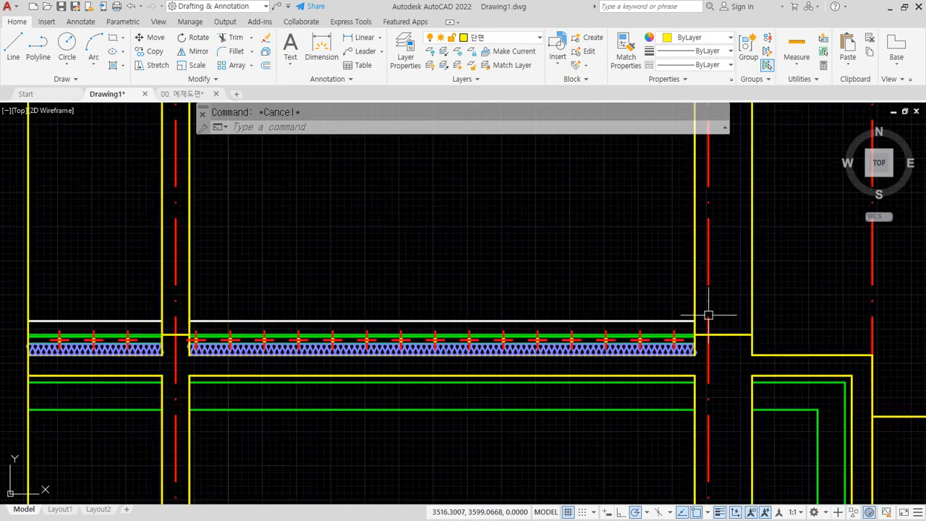
key("ctrl+2")
left_click_drag(740, 315, 733, 314)
mouse_move(177, 324)
left_mouse_down()
mouse_move(145, 275)
mouse_move(185, 320)
left_mouse_up()
left_click_drag(187, 272, 142, 293)
left_click_drag(192, 281, 145, 306)
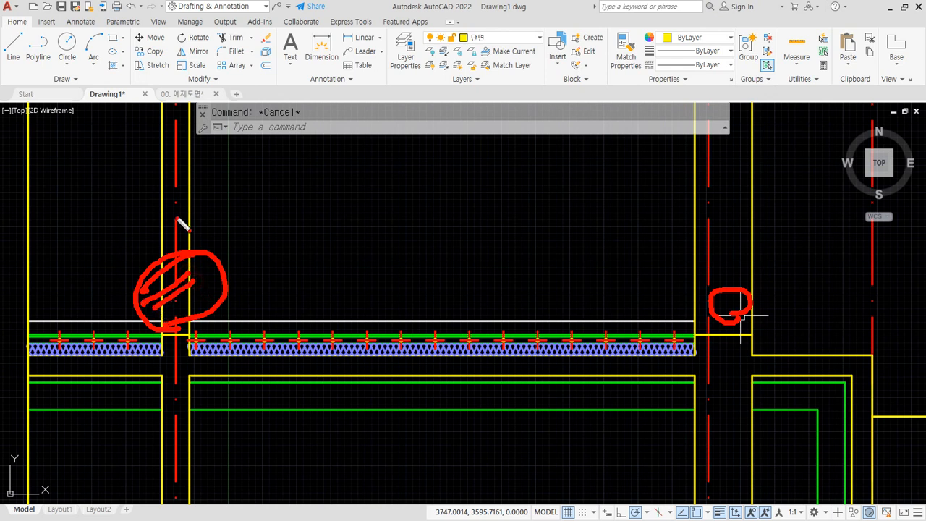
mouse_move(184, 189)
left_mouse_down()
mouse_move(149, 209)
mouse_move(163, 229)
left_mouse_up()
key("Escape")
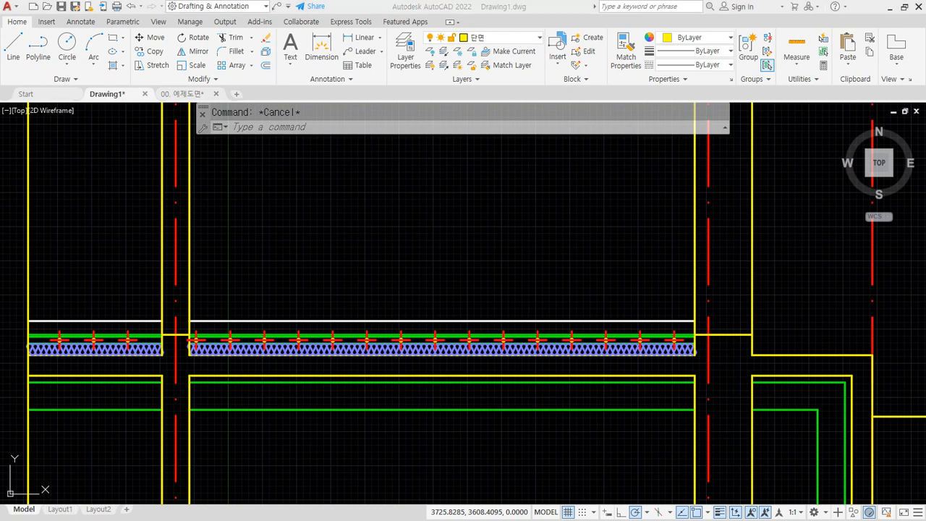
key("alt+Tab")
left_click(185, 260)
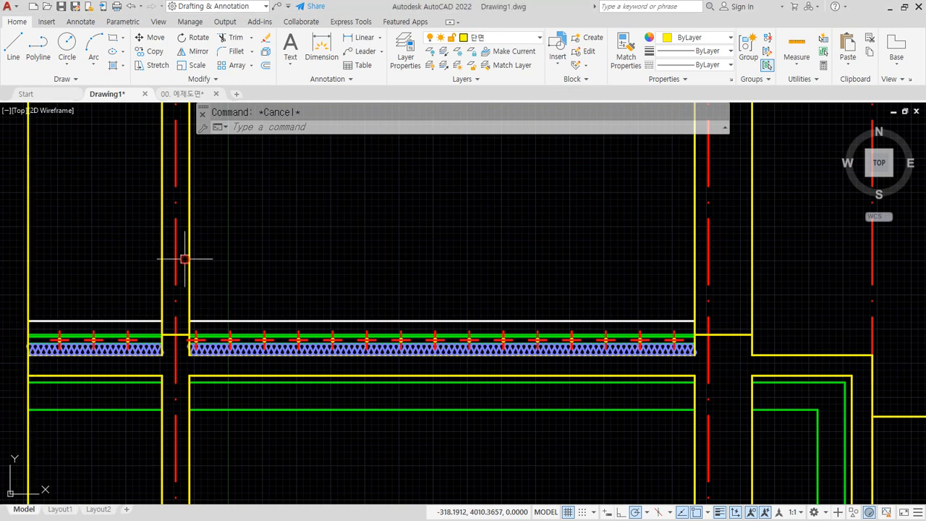
left_click_drag(186, 290, 169, 274)
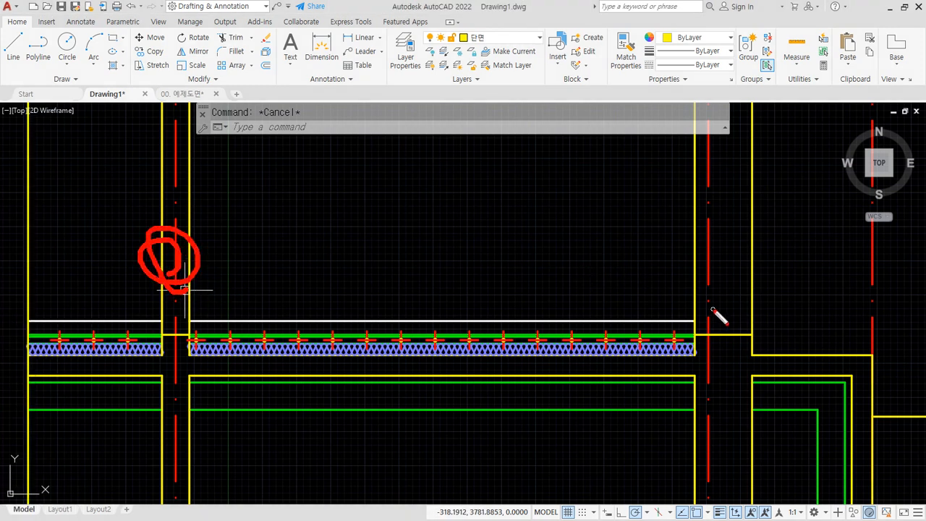
mouse_move(712, 309)
left_mouse_down()
mouse_move(728, 299)
mouse_move(732, 269)
left_mouse_up()
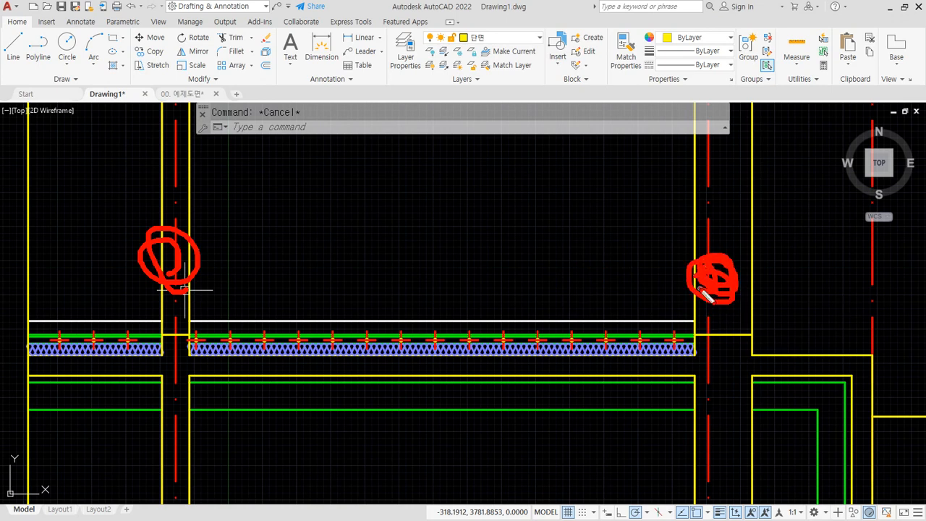
key("Escape")
mouse_move(742, 359)
middle_mouse_down()
mouse_move(244, 201)
mouse_move(299, 253)
mouse_move(464, 292)
mouse_move(500, 322)
middle_mouse_up()
scroll(309, 190, "up", 2)
scroll(312, 190, "up", 2)
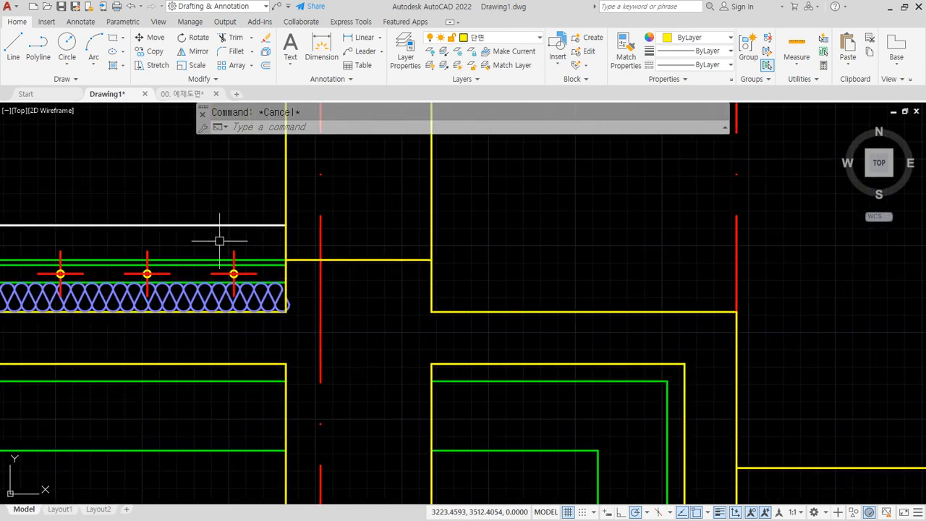
type("0")
key("Return")
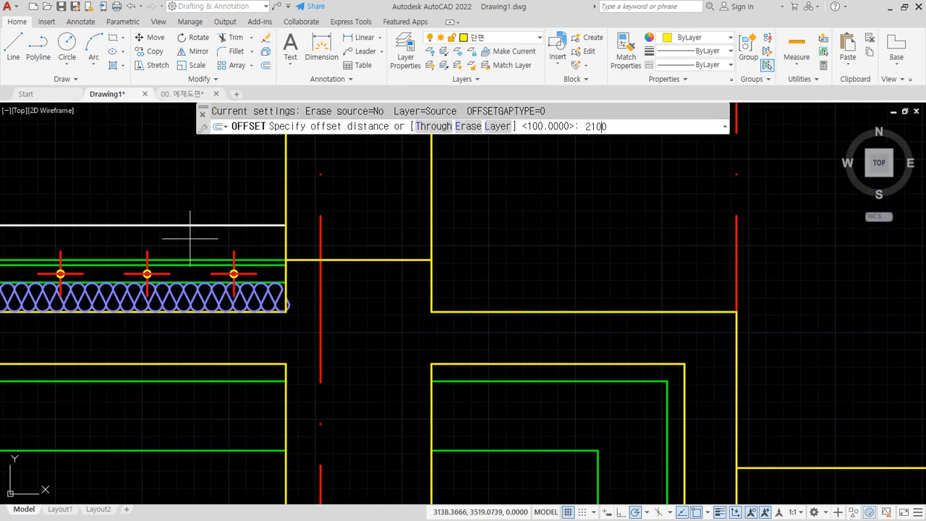
type("2100")
key("Return")
key("Escape")
- Offset the uppermost green floor finish line 2400 upward in both rooms beside the inner wall
key("Return")
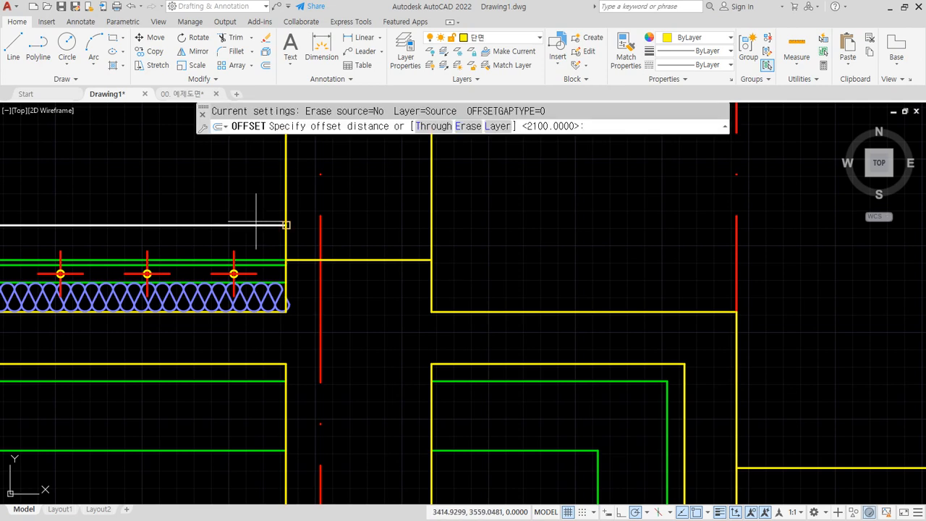
type("2400")
key("Return")
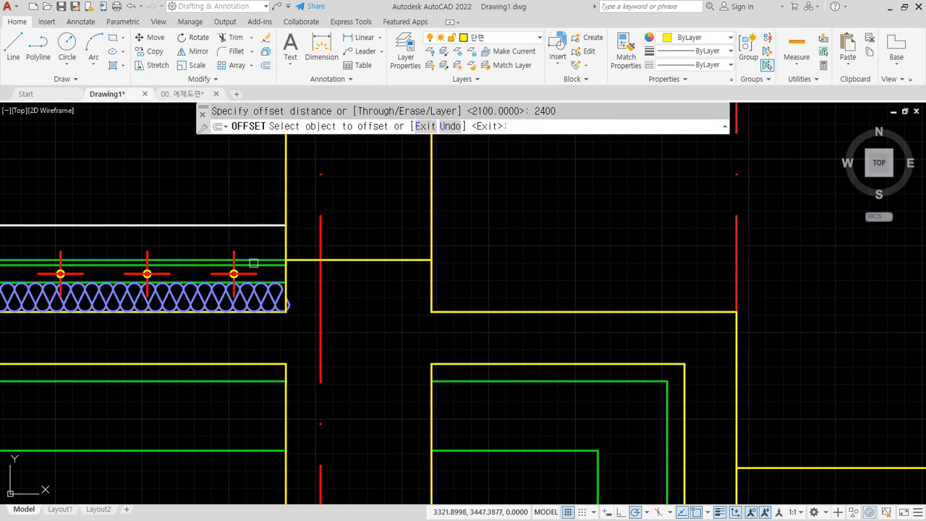
left_click(254, 257)
scroll(307, 275, "down", 3)
middle_click_drag(306, 275, 471, 368)
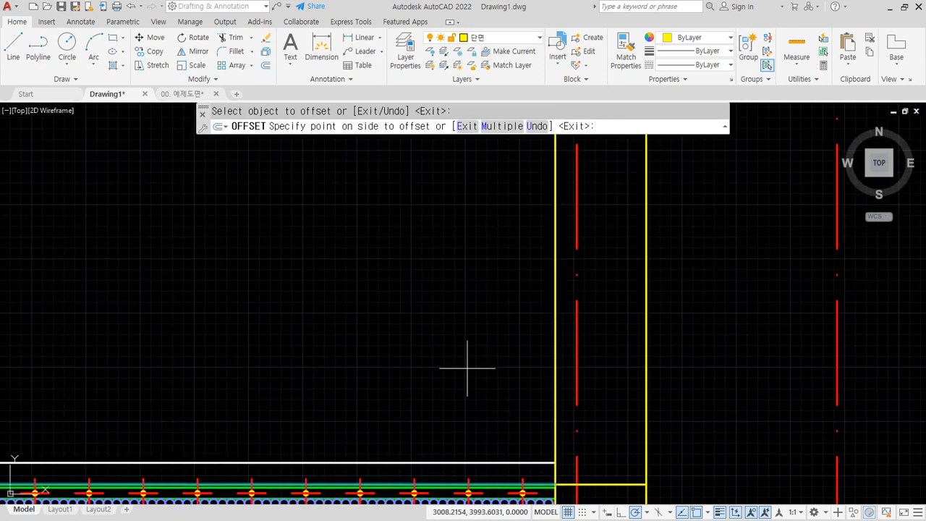
scroll(425, 336, "down", 4)
left_click(425, 337)
scroll(256, 389, "up", 5)
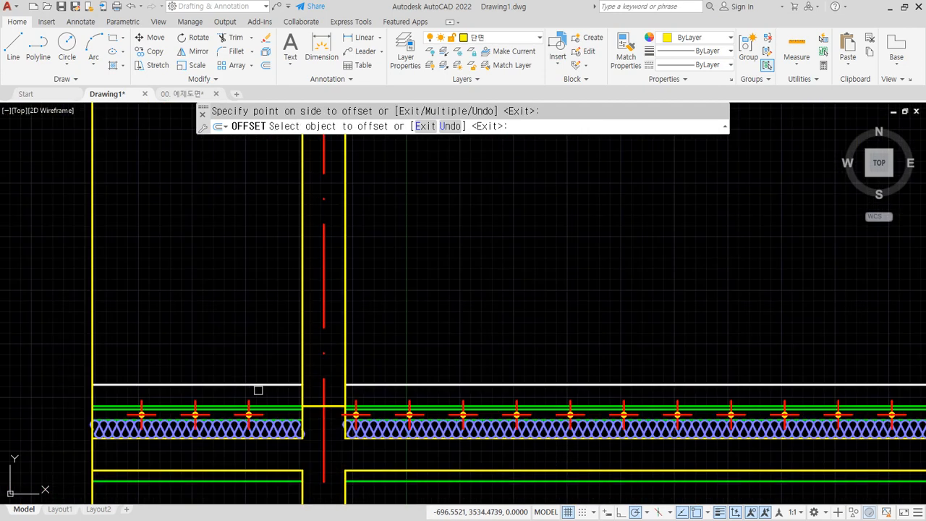
left_click(276, 408)
scroll(246, 341, "down", 5)
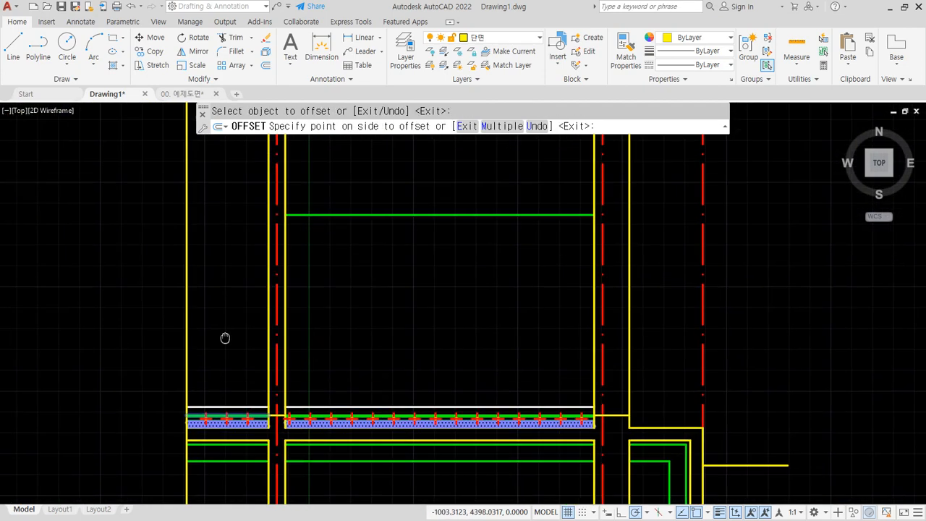
left_click(229, 275)
key("Return")
- Draw a horizontal line across the inner wall joining the ends of the two raised green lines
scroll(318, 217, "up", 4)
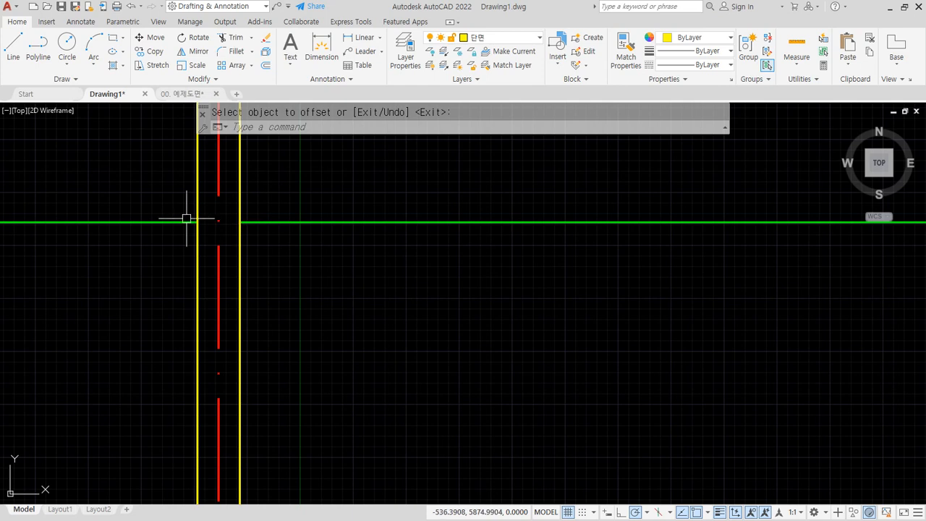
type("l")
key("Return")
left_click(198, 221)
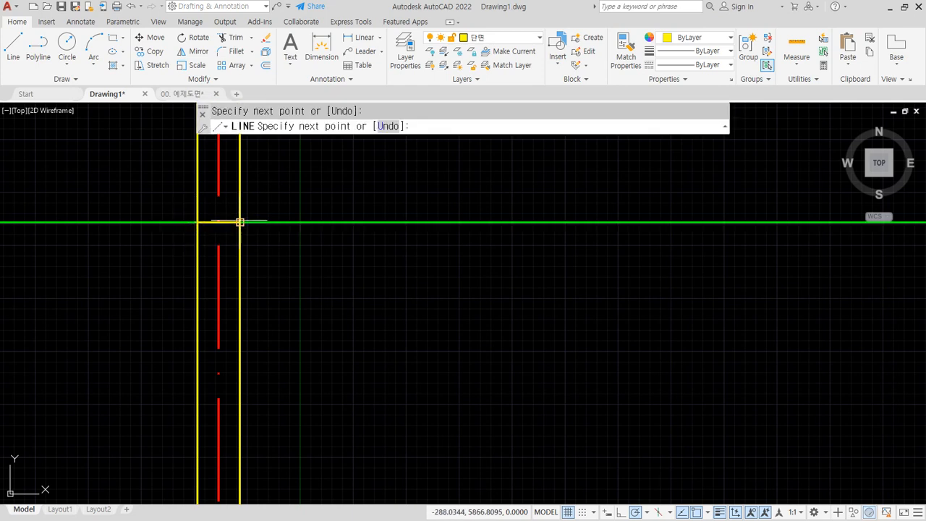
key("Return")
- Draw a horizontal line across the right-hand wall from the end of the raised green line to the wall's outer face
scroll(369, 291, "down", 2)
middle_click_drag(558, 271, 223, 265)
scroll(498, 261, "up", 4)
type("l")
key("Return")
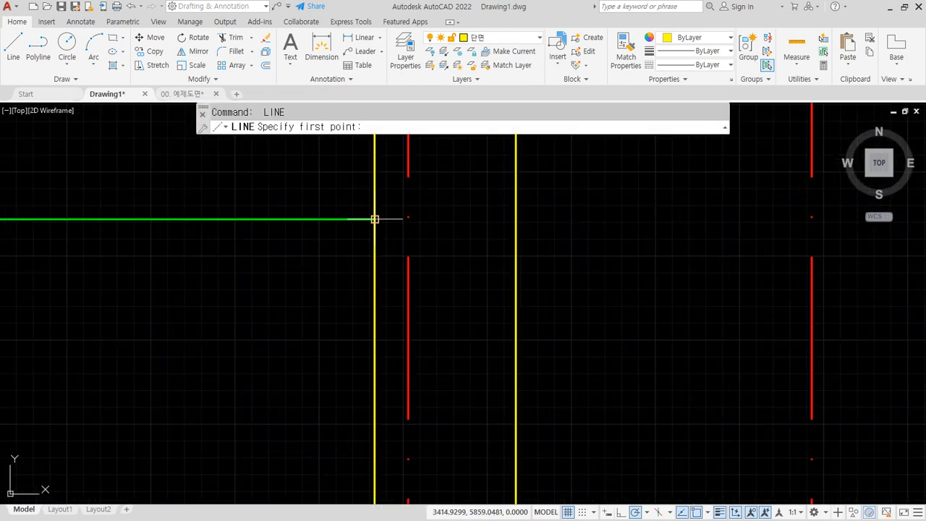
left_click(374, 219)
left_click(515, 218)
key("Return")
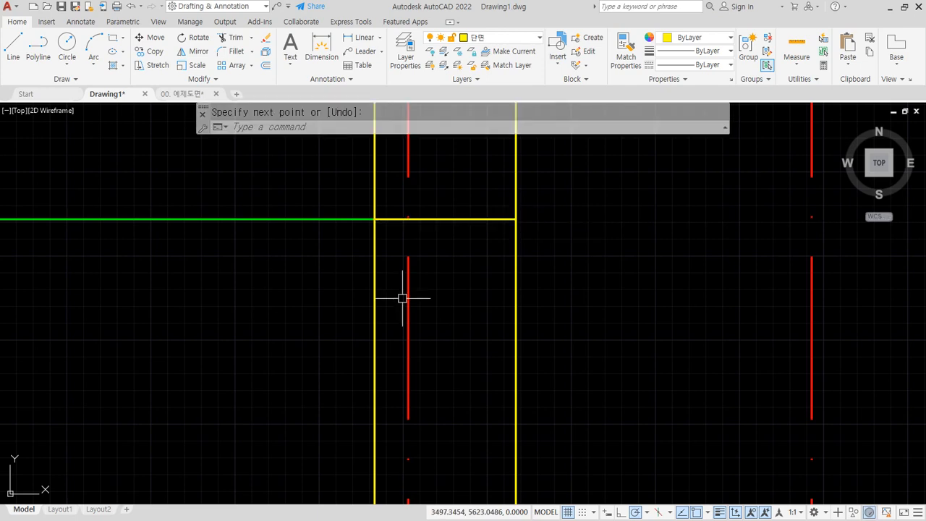
- Erase the short horizontal line across the inner wall at the level of the raised green lines
scroll(403, 298, "down", 5)
middle_click_drag(430, 389, 587, 354)
middle_click_drag(387, 388, 398, 348)
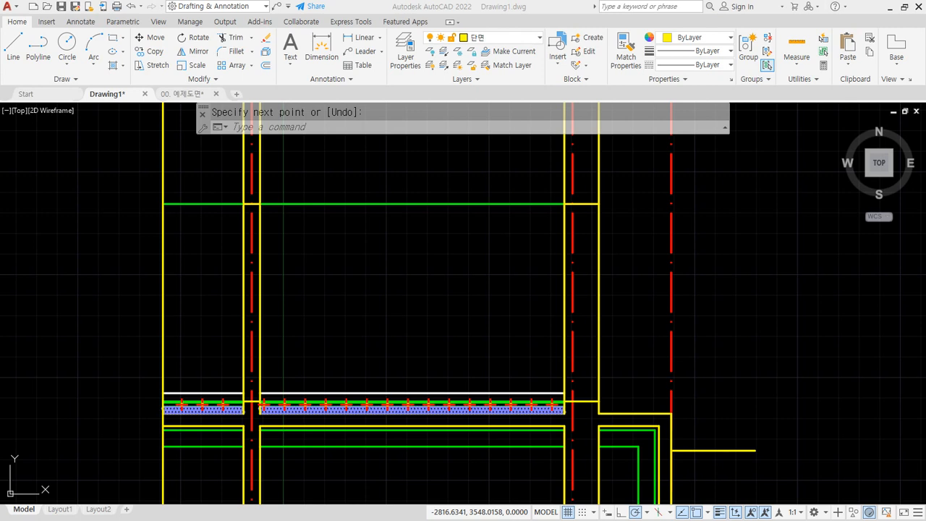
key("Escape")
left_click(206, 182)
left_click(314, 262)
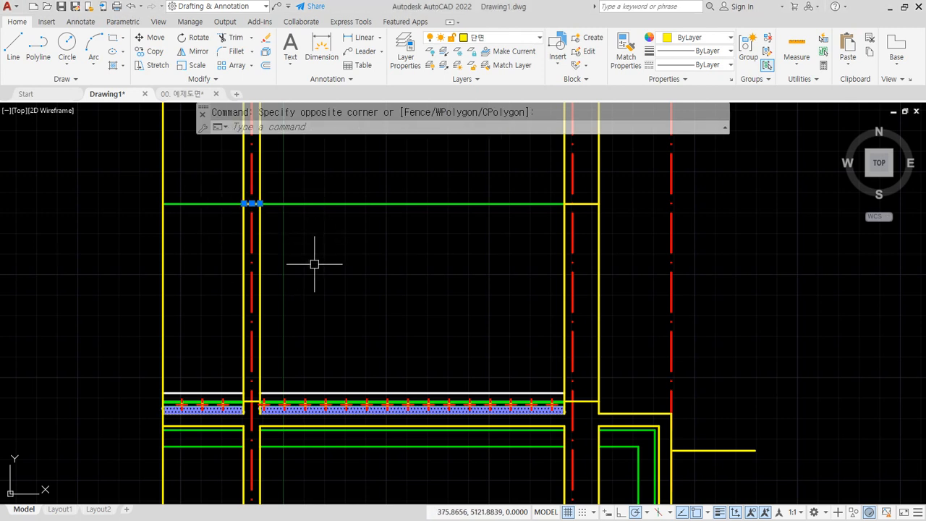
key("Delete")
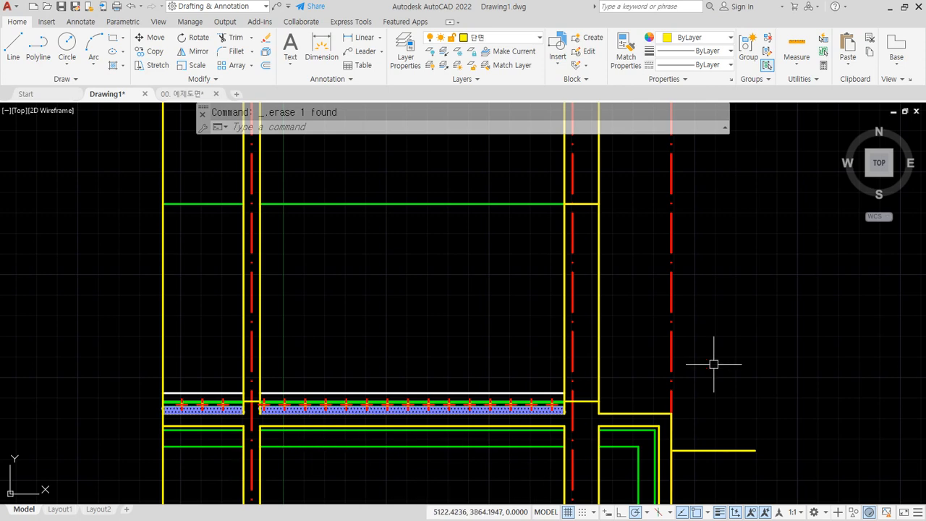
- Draw a rectangle 150 wide and 2400 high in the empty area to the right of the section
scroll(604, 351, "up", 5)
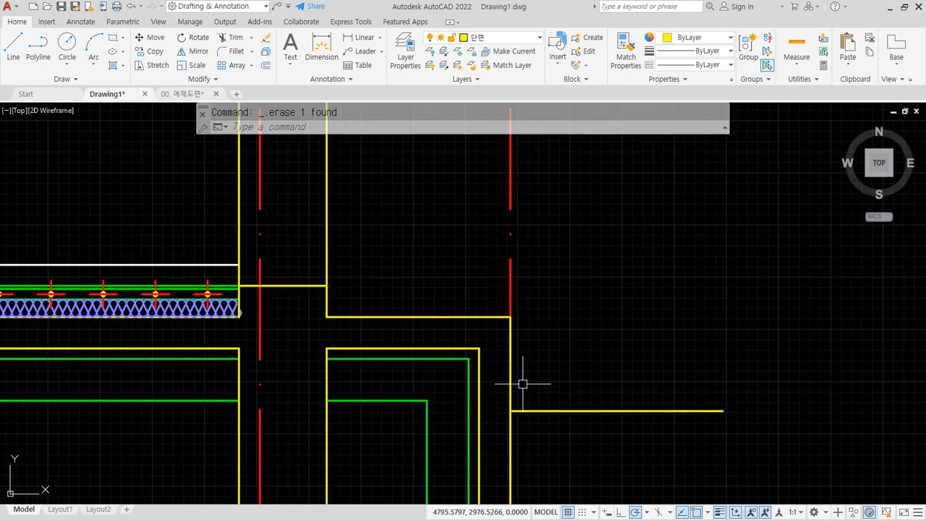
middle_click_drag(523, 382, 463, 277)
middle_click_drag(469, 324, 460, 288)
middle_click_drag(428, 259, 435, 273)
type("o")
key("Escape")
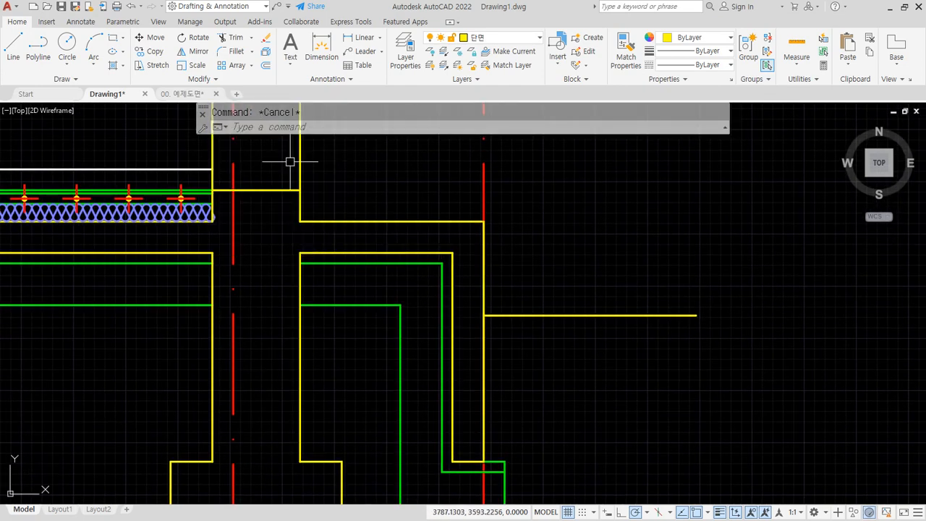
middle_click_drag(281, 161, 482, 326)
mouse_move(370, 277)
middle_mouse_down()
mouse_move(379, 290)
mouse_move(274, 314)
middle_mouse_up()
type("rec")
key("Return")
left_click(434, 371)
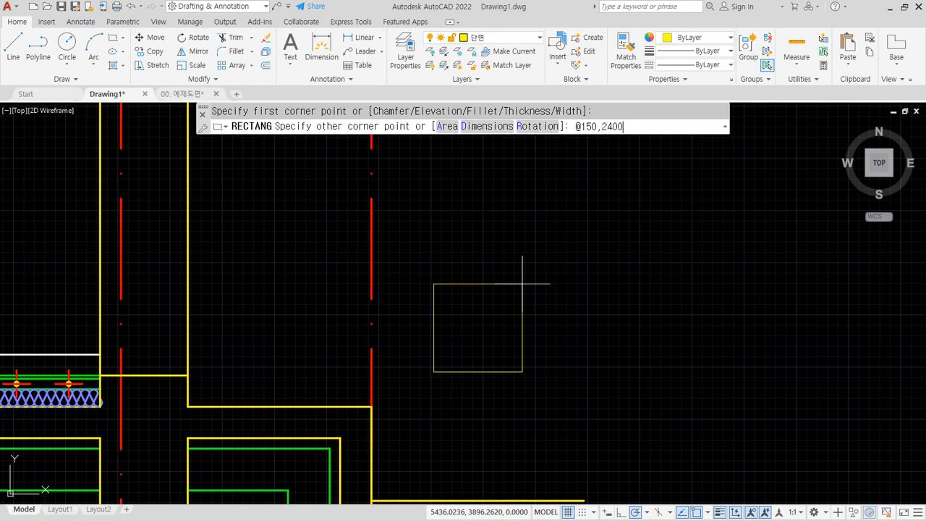
key("Return")
middle_click_drag(516, 284, 351, 410)
scroll(434, 352, "down", 2)
type("co")
key("Return")
left_click(337, 443)
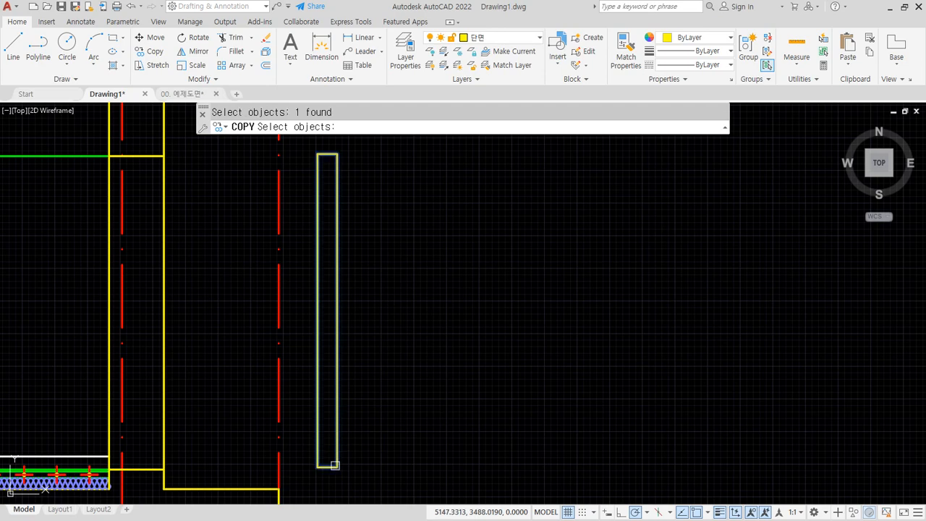
key("Return")
left_click(337, 467)
key("Escape")
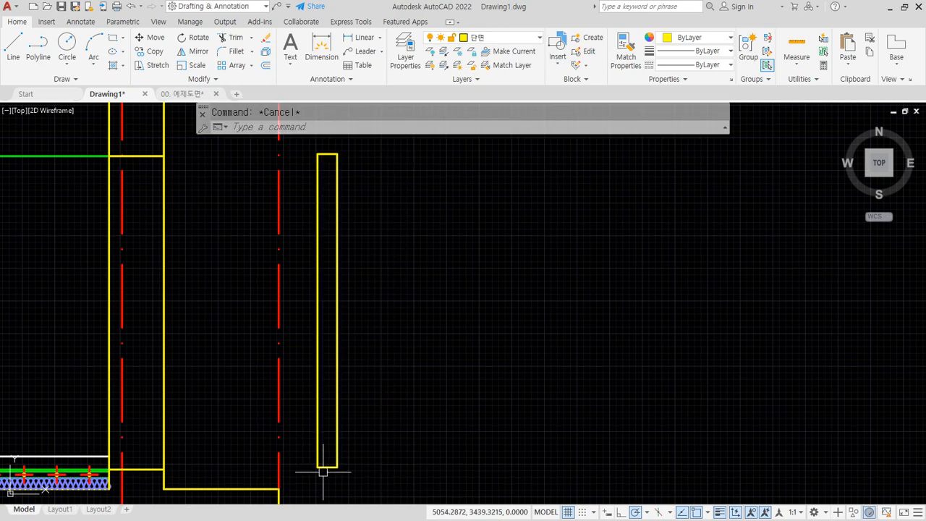
- Explode the tall narrow rectangle into separate lines
scroll(323, 471, "up", 6)
type("x")
key("Return")
left_click(374, 443)
key("Return")
scroll(394, 445, "down", 4)
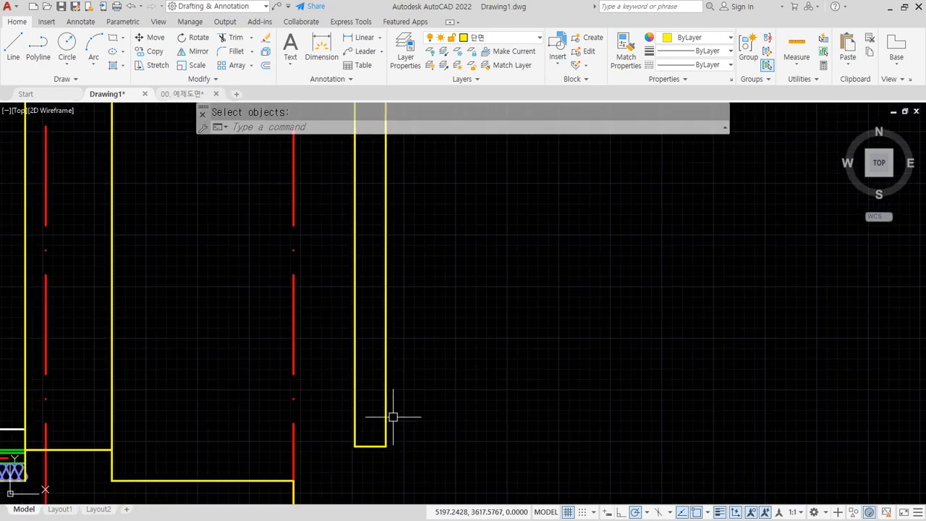
- Offset the rectangle's bottom and top edges inward by 45
middle_click_drag(393, 417, 370, 407)
scroll(355, 471, "up", 3)
type("o")
key("Return")
type("4")
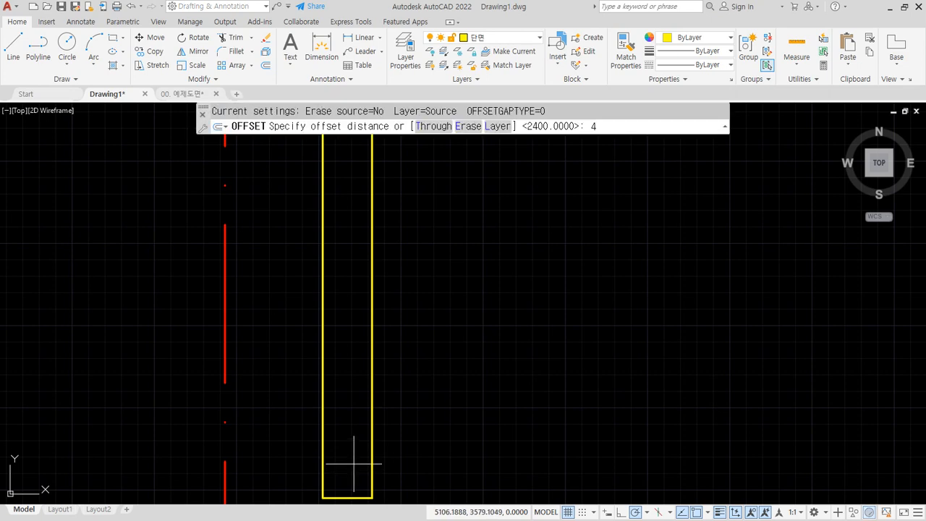
type("0")
key("Return")
left_click(347, 497)
scroll(345, 378, "down", 4)
middle_click_drag(347, 310, 340, 419)
scroll(345, 198, "up", 2)
left_click(329, 244)
left_click(331, 275)
key("Return")
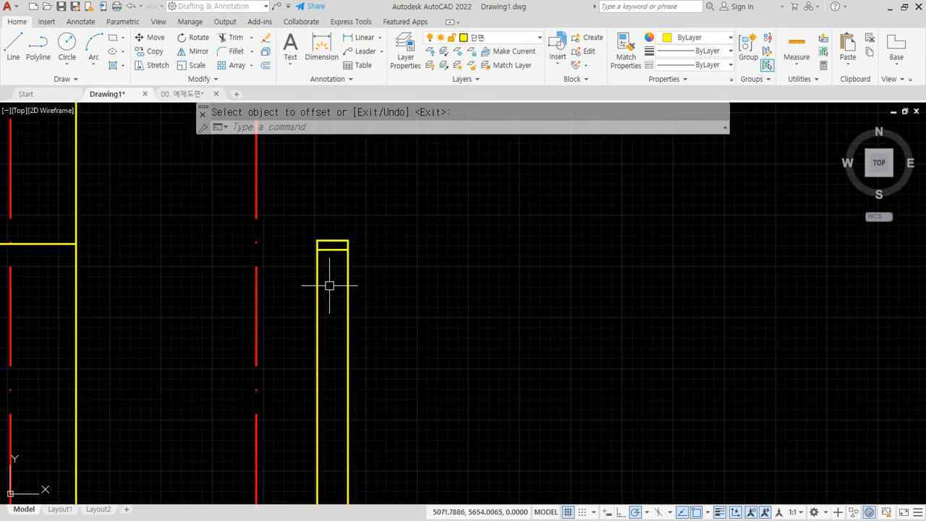
- Draw a vertical centre line from the midpoint of the upper inner edge to the midpoint of the lower inner edge
middle_click_drag(331, 297, 330, 255)
key("Escape")
type("l")
key("Return")
type("mid of")
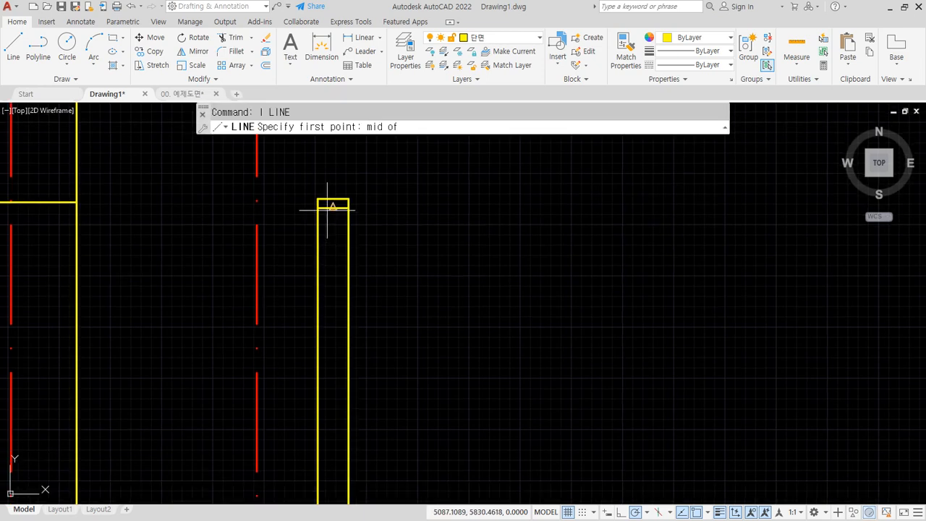
left_click(327, 209)
scroll(303, 379, "down", 2)
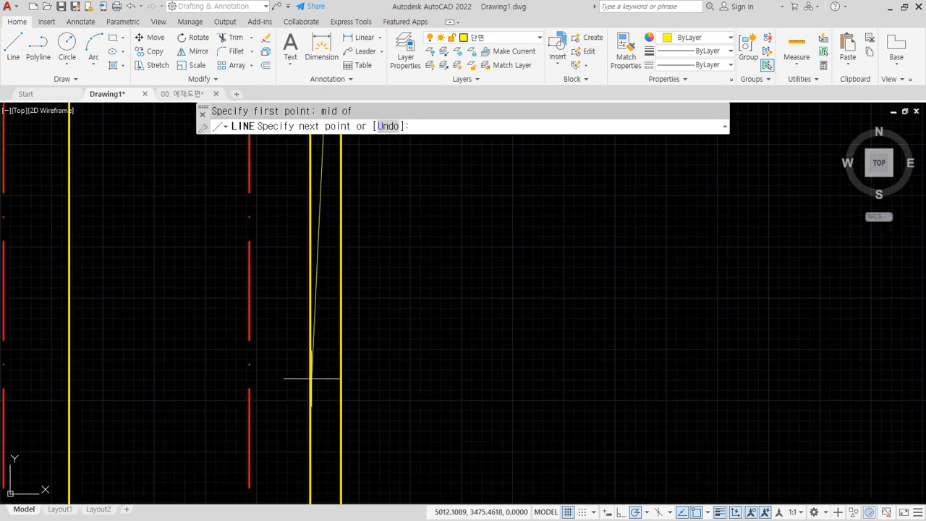
scroll(307, 343, "up", 2)
left_click(335, 403)
key("Return")
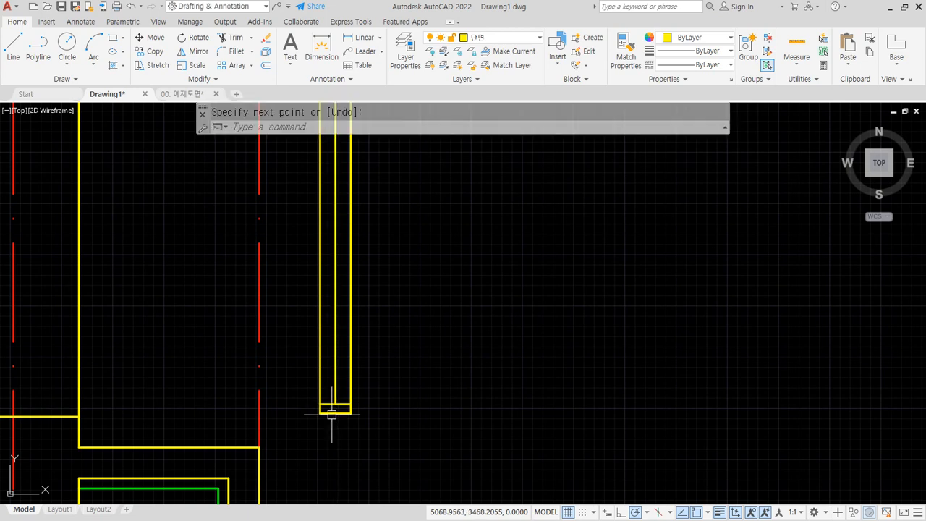
- Offset the vertical centre line 40 to the left
scroll(333, 405, "up", 3)
type("o")
key("Return")
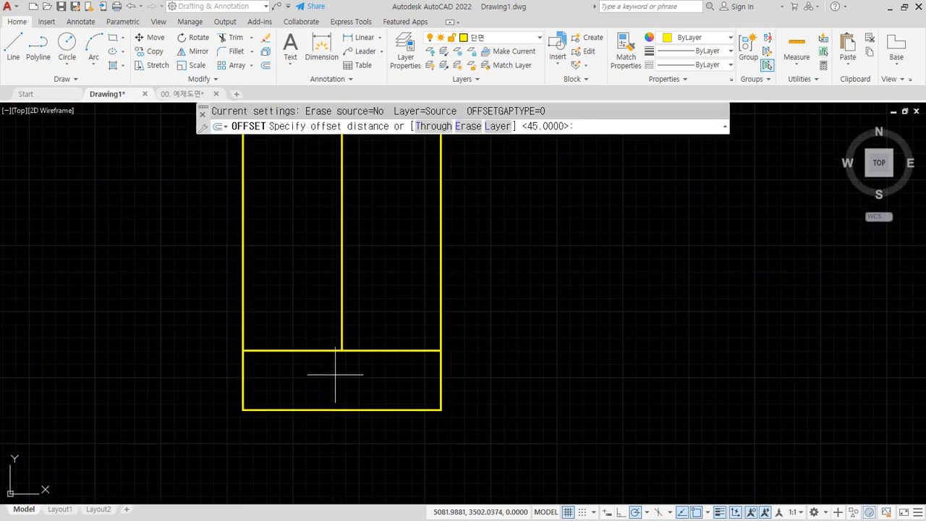
type("40")
key("Return")
left_click(341, 320)
left_click(321, 325)
key("Return")
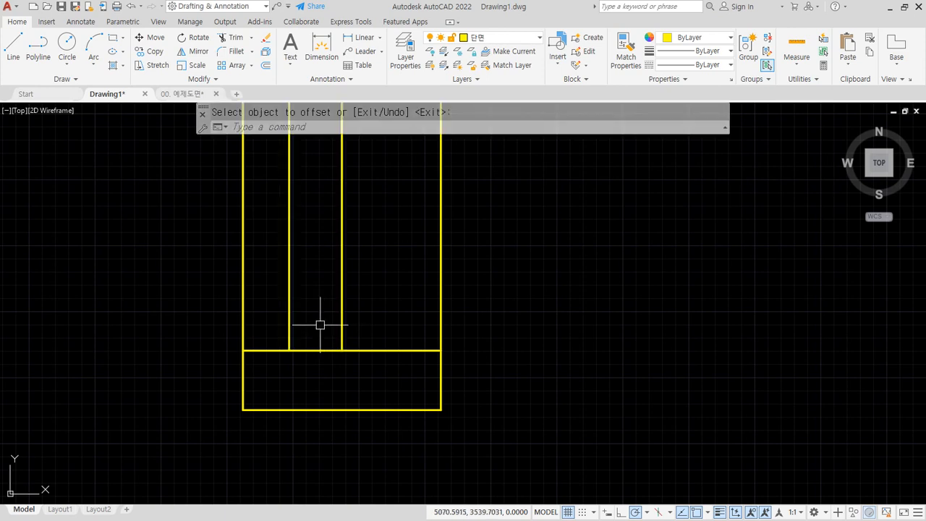
- Offset the inner horizontal lines at the bottom and top ends 60 toward the middle of the frame
key("Return")
type("60")
key("Return")
left_click(320, 350)
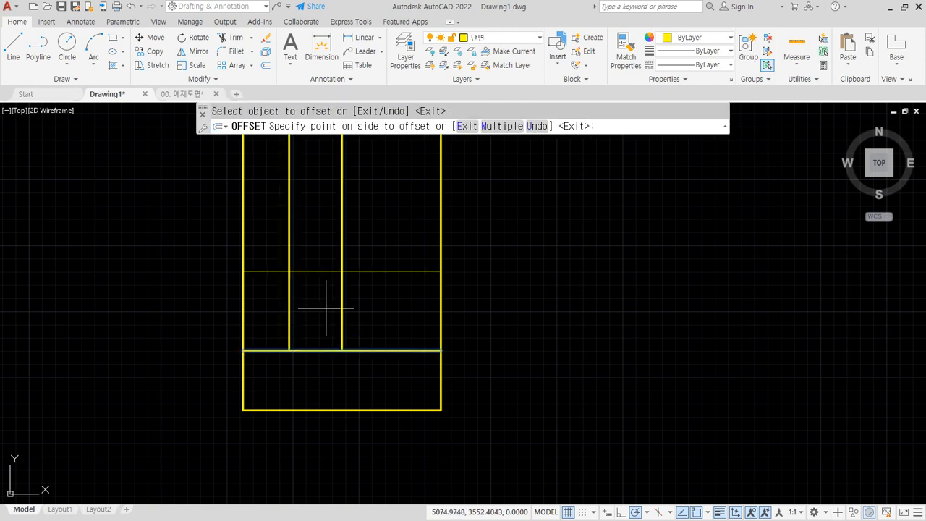
left_click(325, 296)
scroll(334, 270, "down", 4)
middle_click_drag(333, 271, 323, 421)
scroll(330, 261, "down", 4)
middle_click_drag(315, 182, 304, 343)
scroll(304, 343, "up", 5)
middle_click_drag(291, 242, 306, 349)
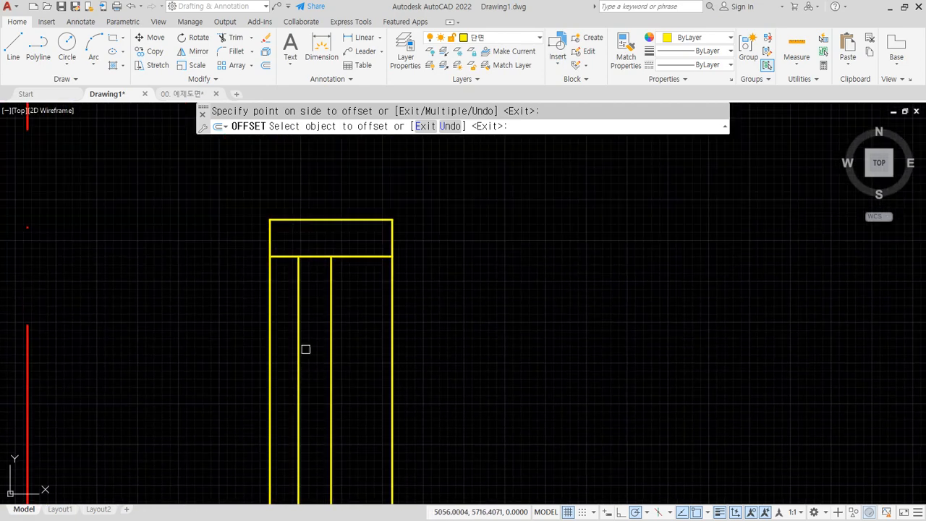
left_click(342, 256)
left_click(339, 322)
key("Return")
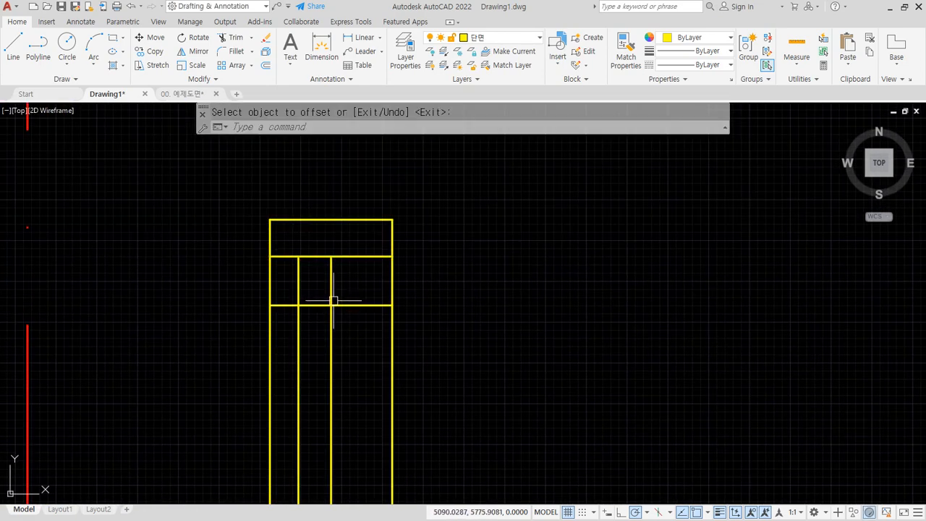
- Trim the new horizontal lines at both ends so only the parts between the two inner verticals remain
type("t")
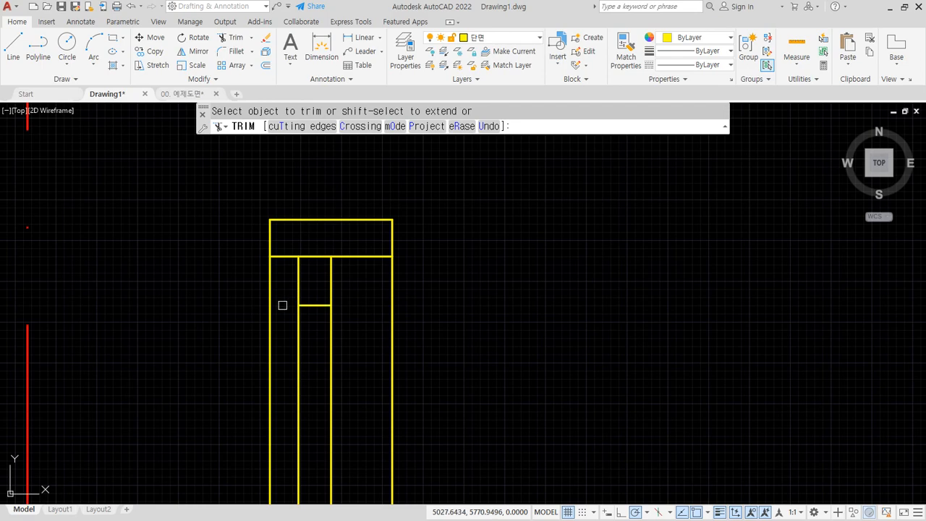
scroll(298, 357, "down", 4)
middle_click_drag(312, 420, 303, 207)
scroll(297, 324, "up", 3)
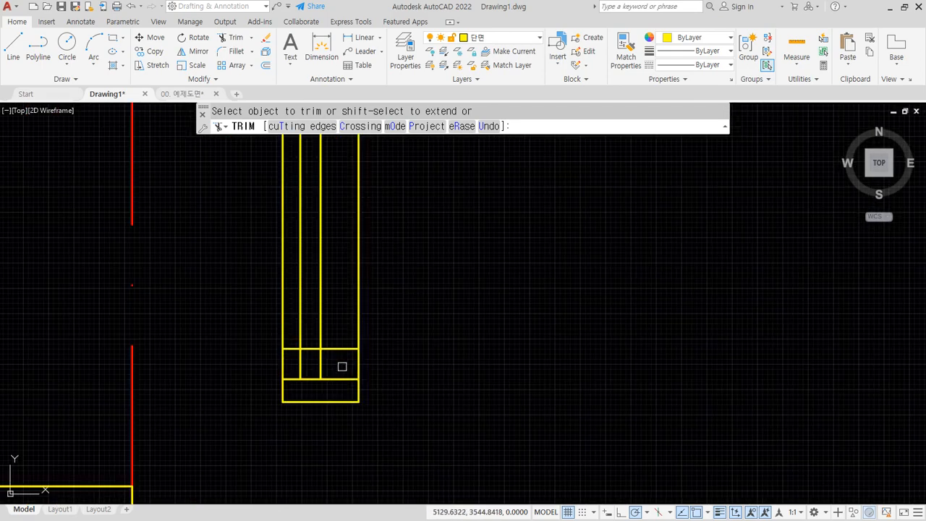
left_click(343, 349)
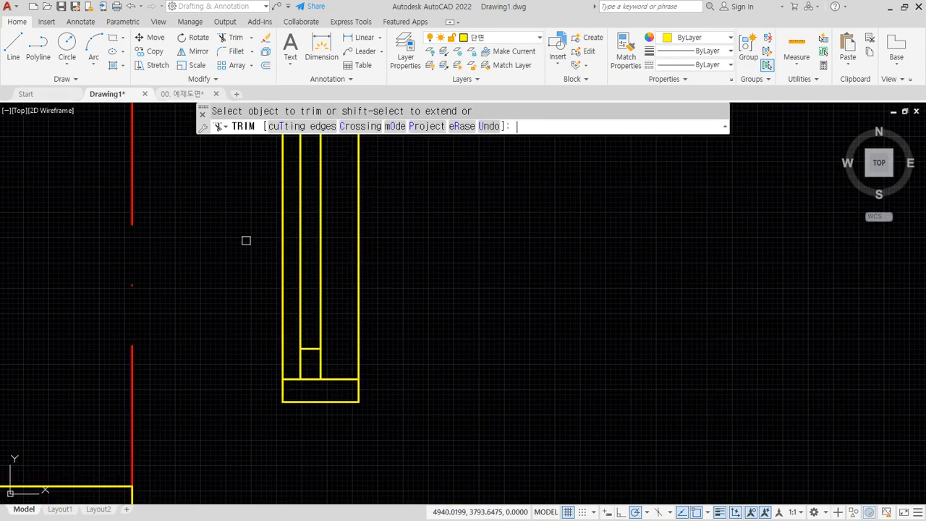
key("space")
- Trim away all four vertical lines between the top and bottom frame profiles
middle_click_drag(246, 240, 248, 371)
scroll(248, 371, "down", 4)
scroll(245, 321, "down", 2)
middle_click_drag(245, 321, 267, 388)
scroll(268, 387, "down", 2)
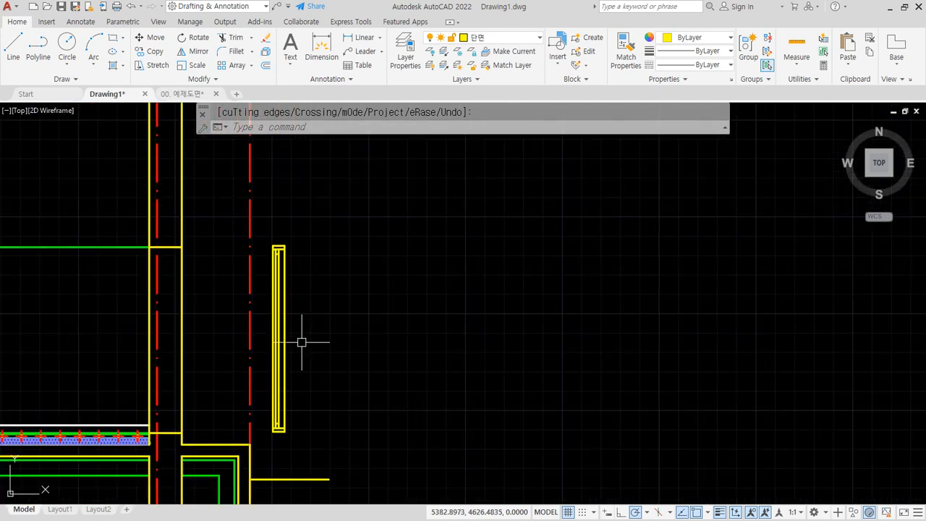
key("space")
left_click(301, 342)
left_click(268, 324)
key("space")
key("space")
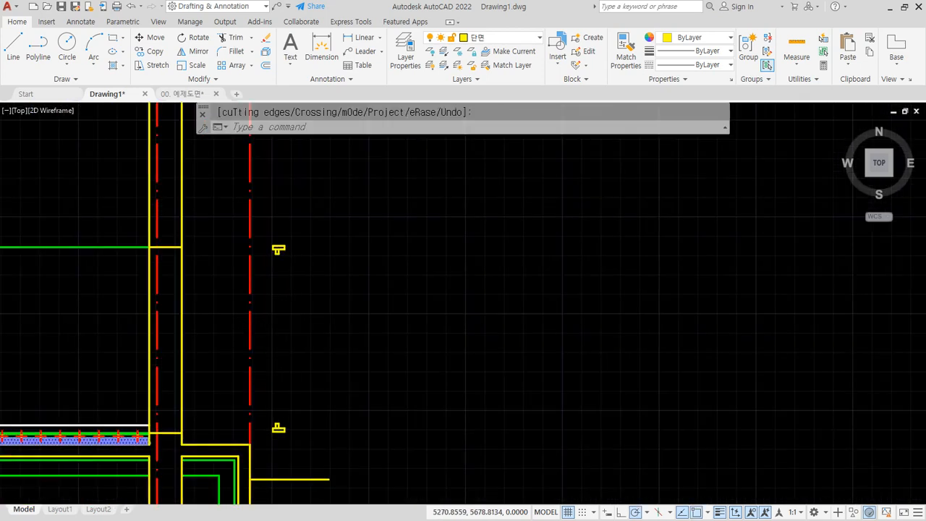
- Draw a vertical line connecting the right inner corners of the top and bottom outer frame profiles
scroll(289, 263, "up", 4)
type("l")
key("space")
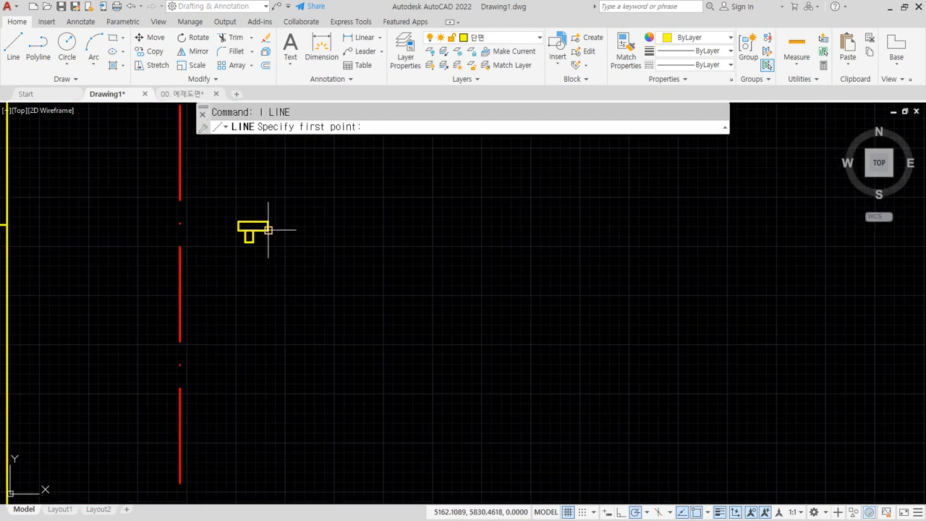
left_click(268, 231)
scroll(262, 350, "down", 4)
middle_click_drag(262, 430, 259, 302)
scroll(269, 354, "up", 4)
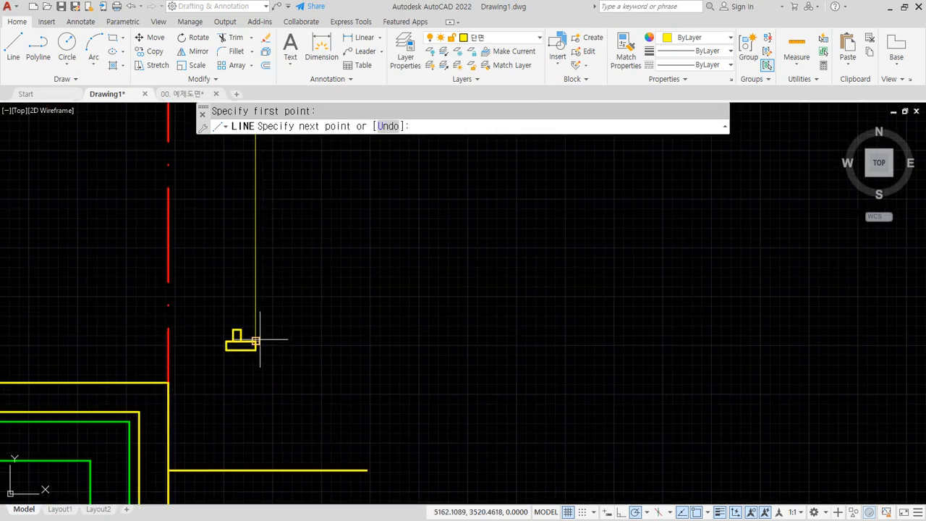
left_click(259, 340)
key("space")
- Draw a vertical line connecting the right corners of the bottom and top small sash profiles
key("space")
left_click(242, 330)
scroll(239, 252, "down", 2)
middle_click_drag(239, 252, 237, 426)
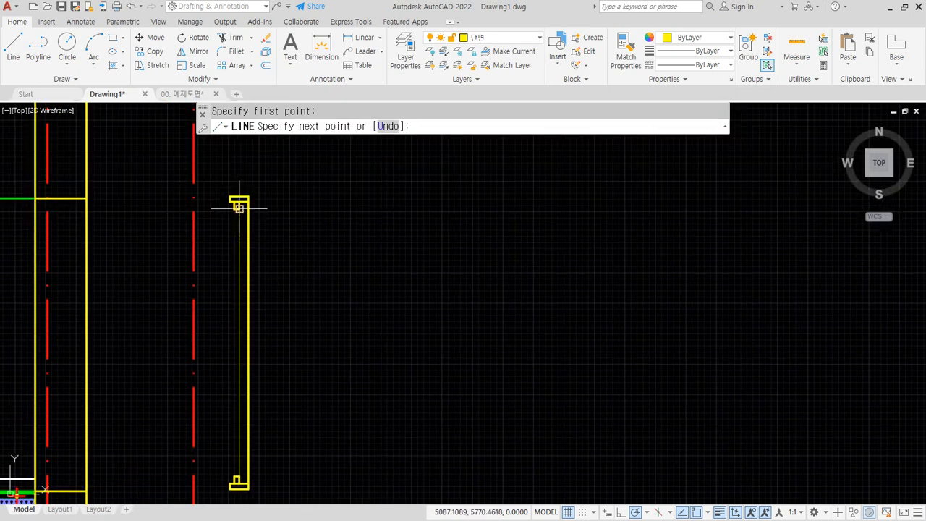
left_click(239, 208)
key("space")
- Assign the two new vertical lines to the 입면 layer
scroll(240, 203, "up", 4)
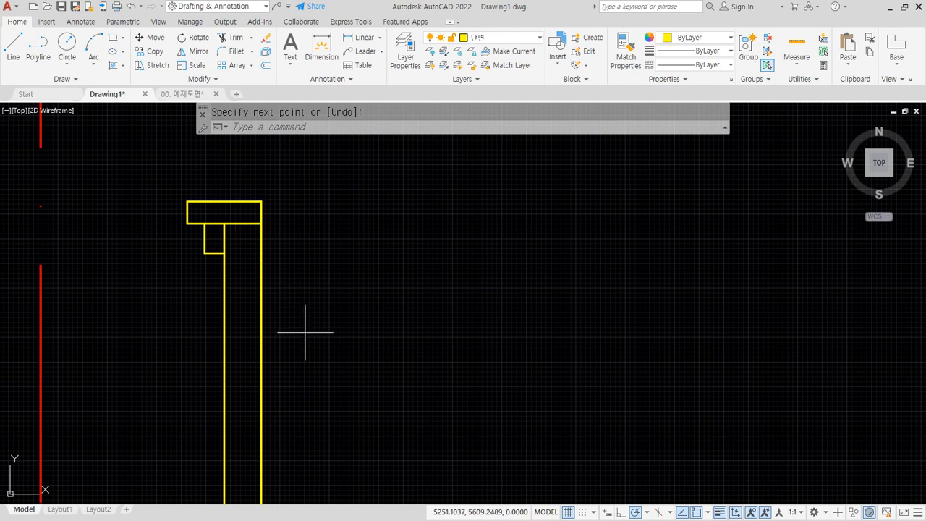
left_click_drag(306, 333, 186, 373)
left_click(500, 42)
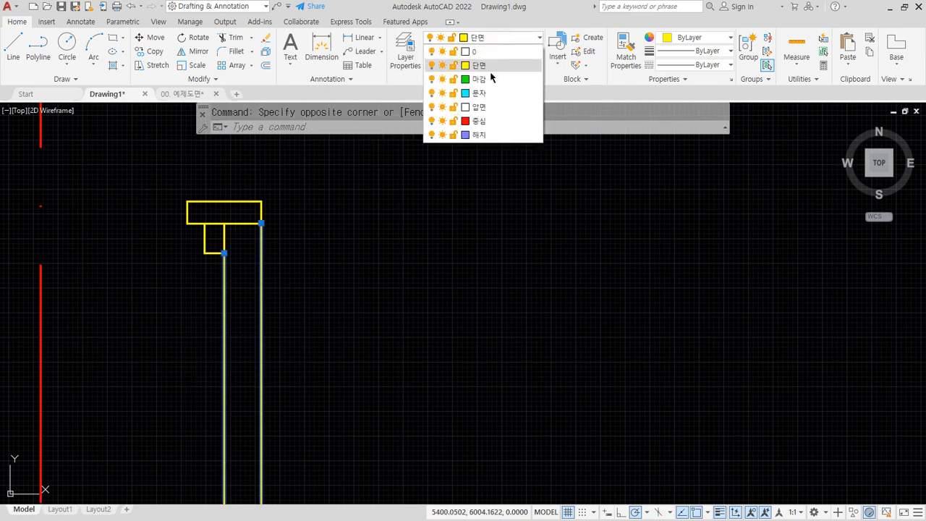
left_click(480, 106)
key("Escape")
- Copy the sash's right vertical line to the midpoint and left corner of the small sash profile
scroll(217, 273, "up", 2)
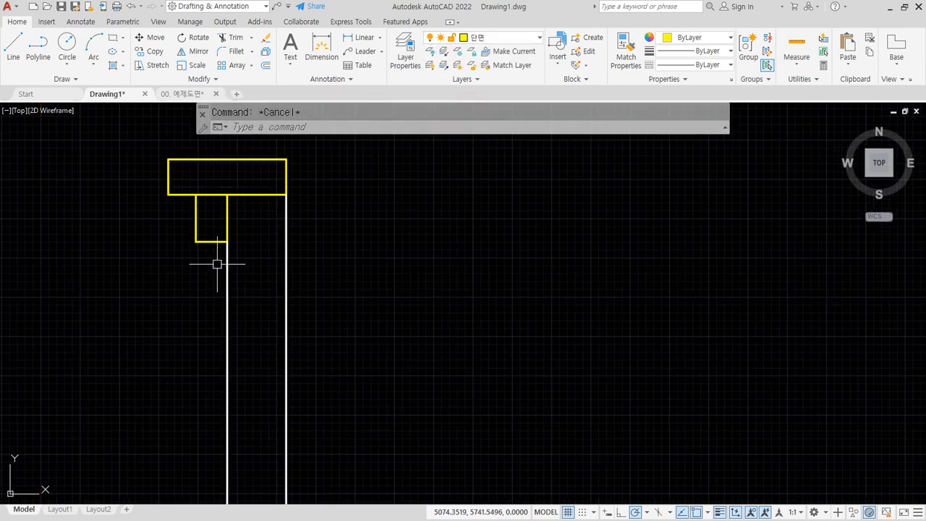
middle_click_drag(217, 265, 257, 264)
key("Return")
left_click(266, 265)
key("Return")
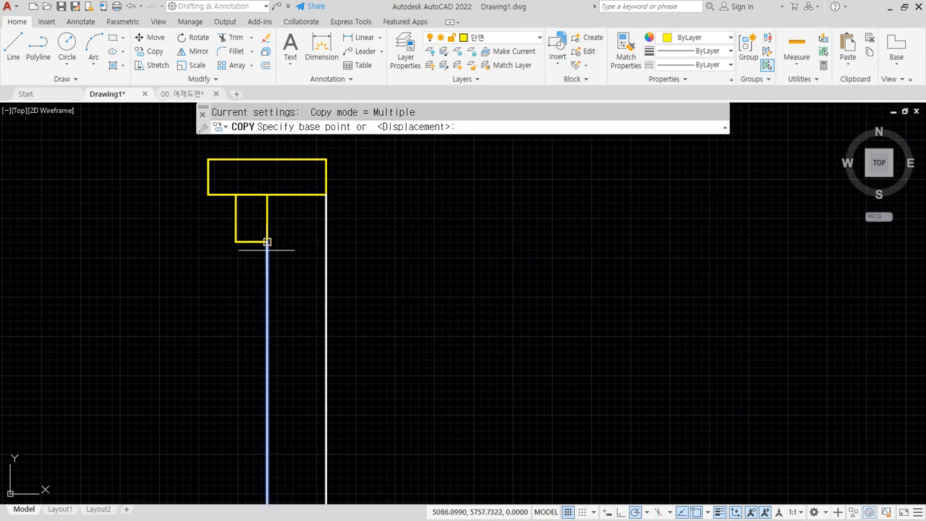
left_click(267, 241)
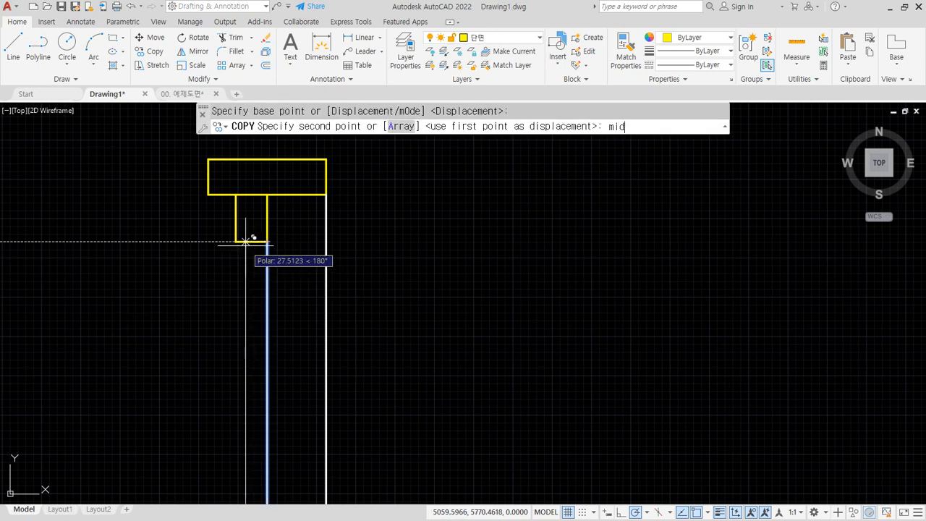
type("mid")
key("Return")
left_click(250, 241)
key("Return")
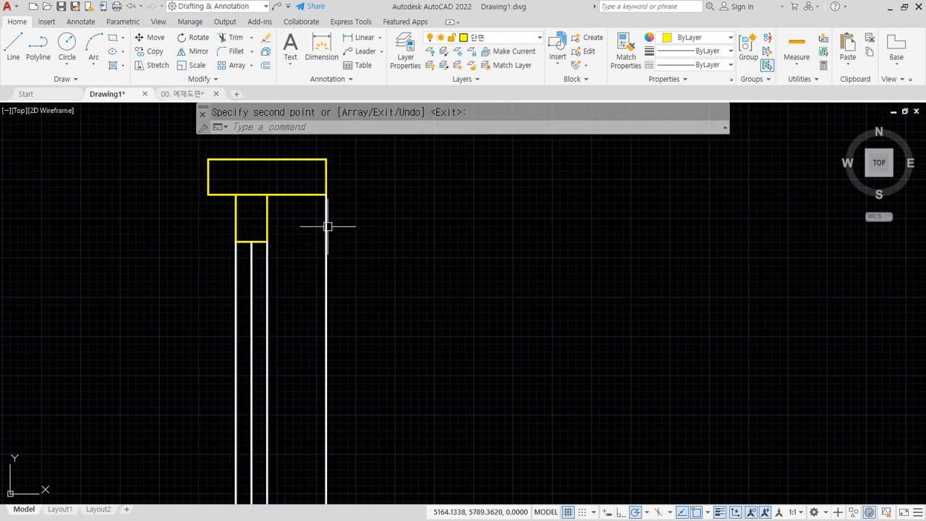
- Copy the outer frame's right vertical line to the left inner corner of the top frame profile
type("COP")
key("Return")
left_click(326, 217)
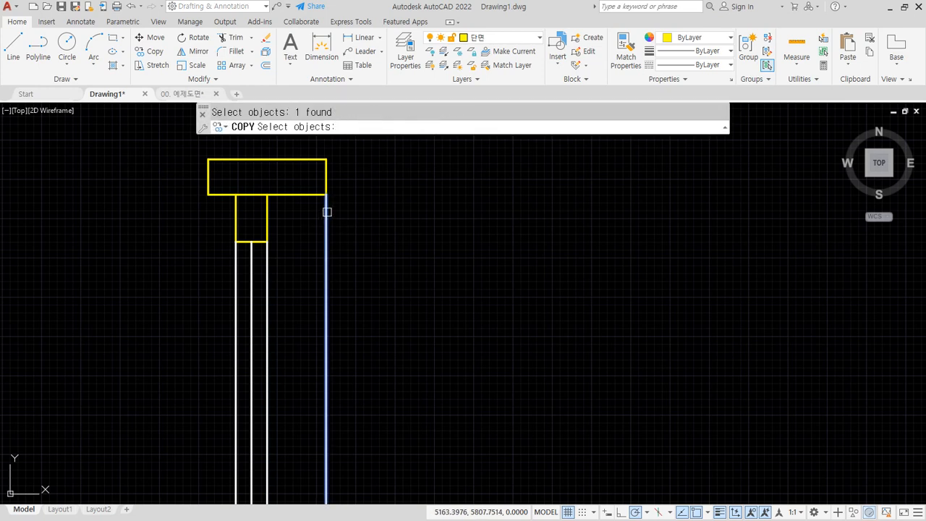
key("Return")
left_click(326, 193)
left_click(209, 194)
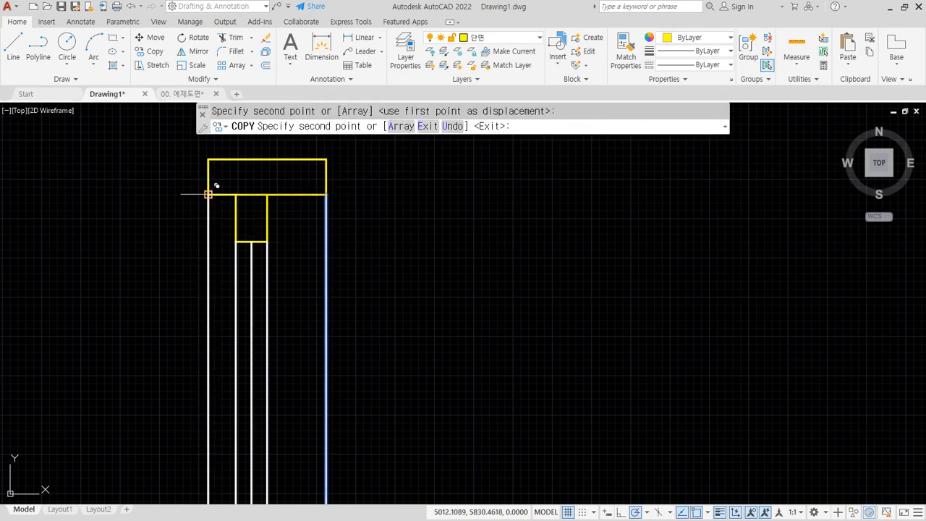
key("Return")
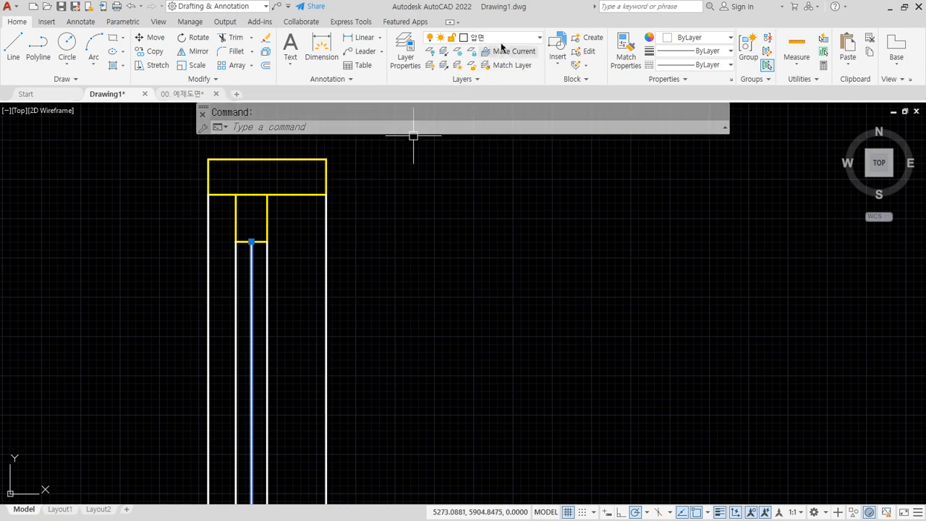
- Assign the middle vertical line of the sash to the 마감 layer
left_click(498, 40)
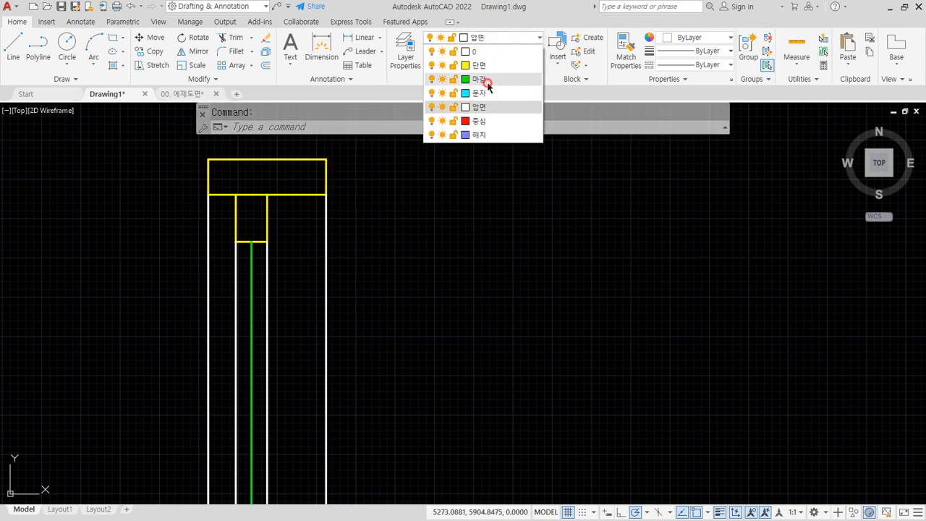
left_click(484, 79)
scroll(366, 324, "down", 5)
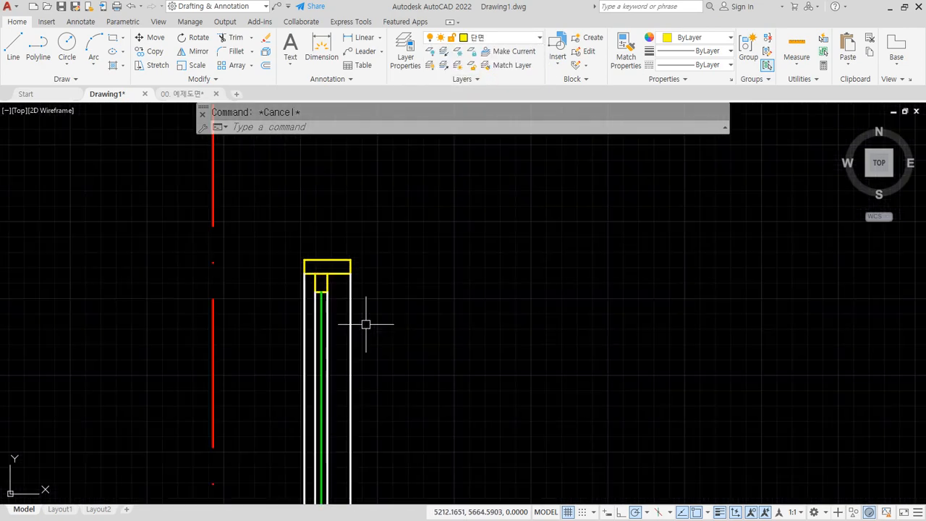
scroll(353, 414, "up", 8)
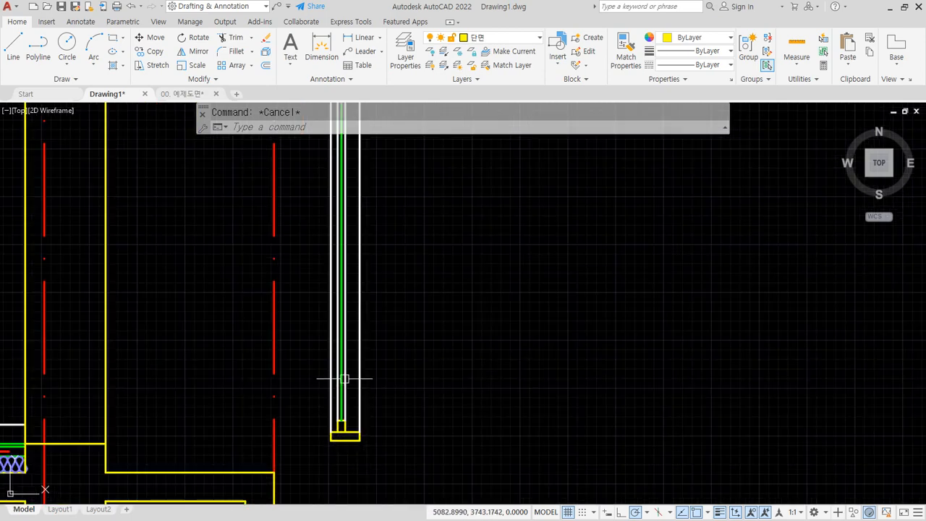
middle_click_drag(352, 223, 347, 291)
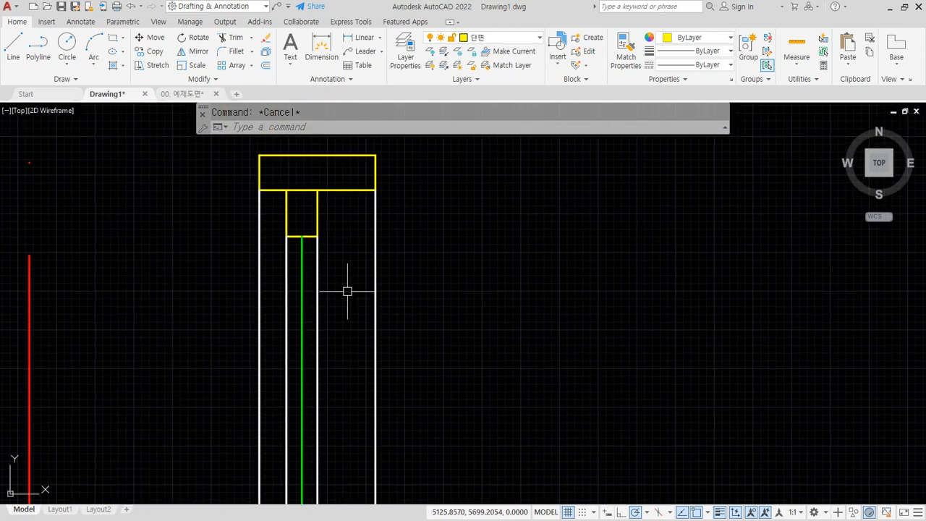
scroll(403, 262, "down", 8)
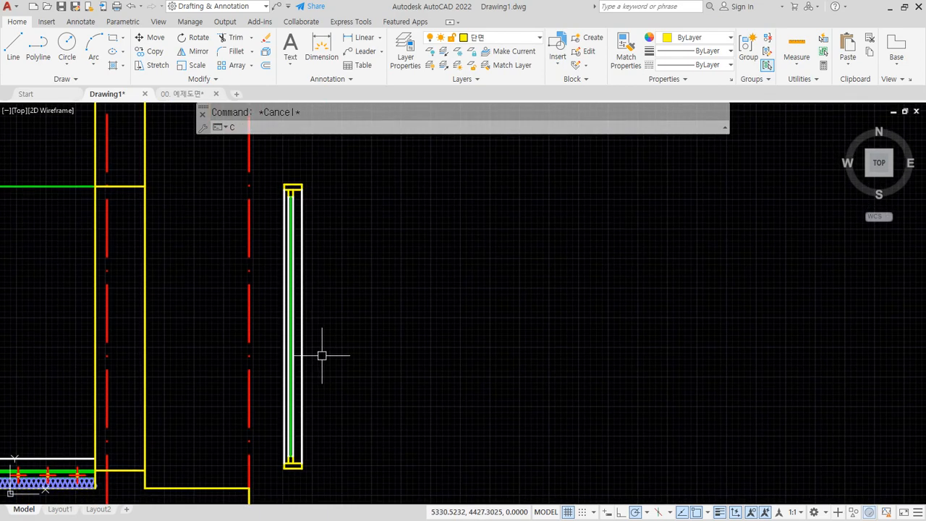
- Try to copy the whole window section to the empty area beside it
type("cp")
key("Return")
left_click(268, 165)
left_click(366, 499)
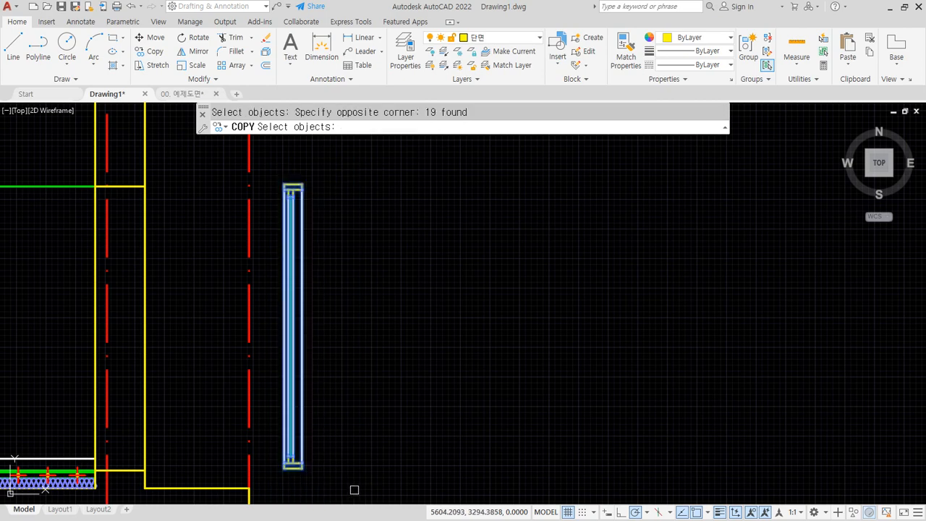
key("Return")
left_click(283, 468)
left_click(378, 468)
key("Return")
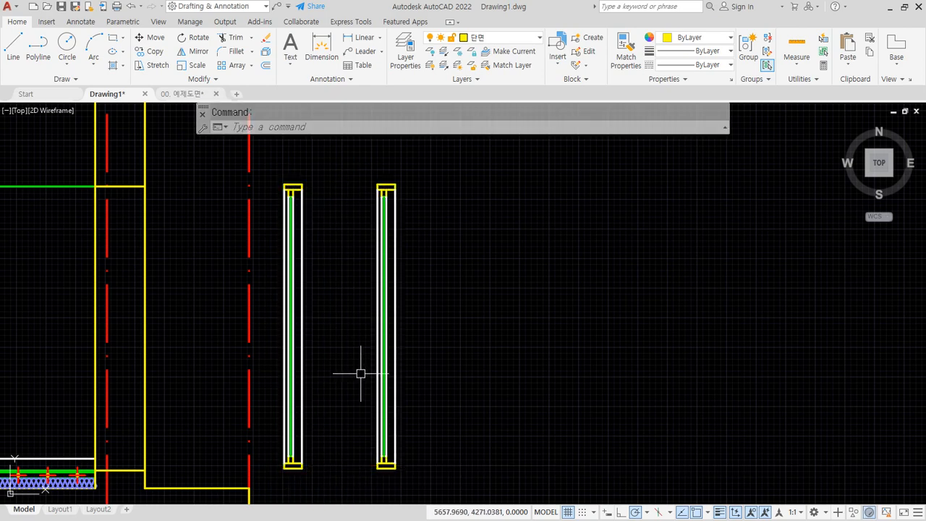
key("ctrl+z")
- Offset the lower line of the top frame profile 10 upward
scroll(315, 208, "up", 12)
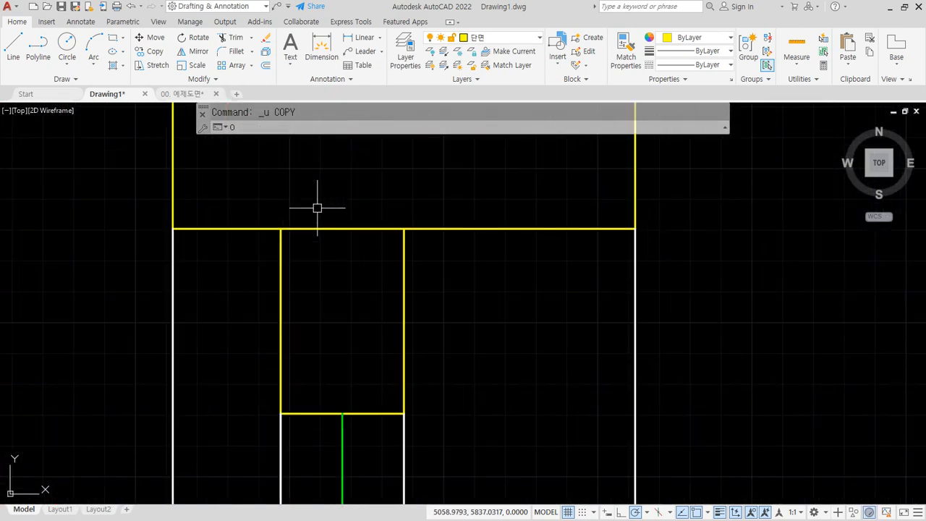
type("o")
key("Return")
type("40")
key("Return")
left_click(327, 229)
left_click(316, 217)
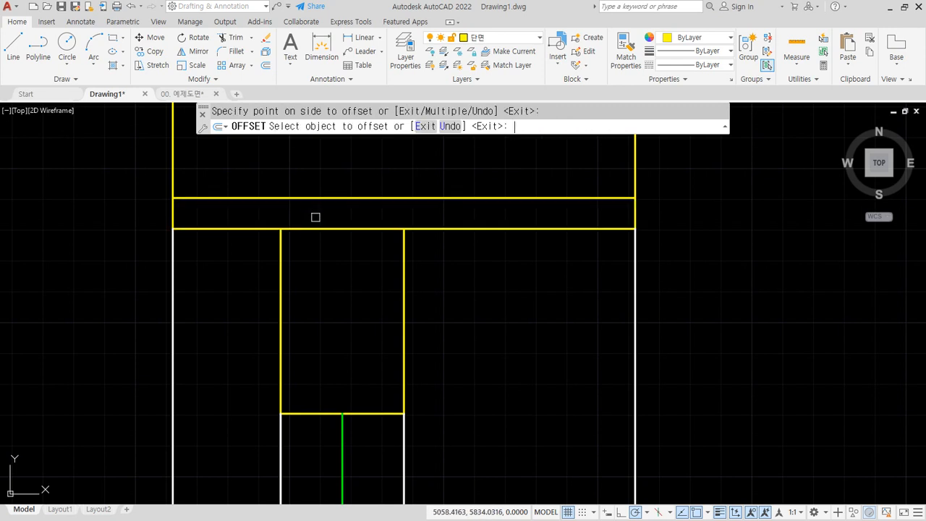
key("Escape")
- Fillet both sash sides with the offset line into square corners and trim the frame line crossing inside the sash
type("f")
key("Return")
left_click(283, 242)
left_click(300, 200)
key("Return")
left_click(403, 244)
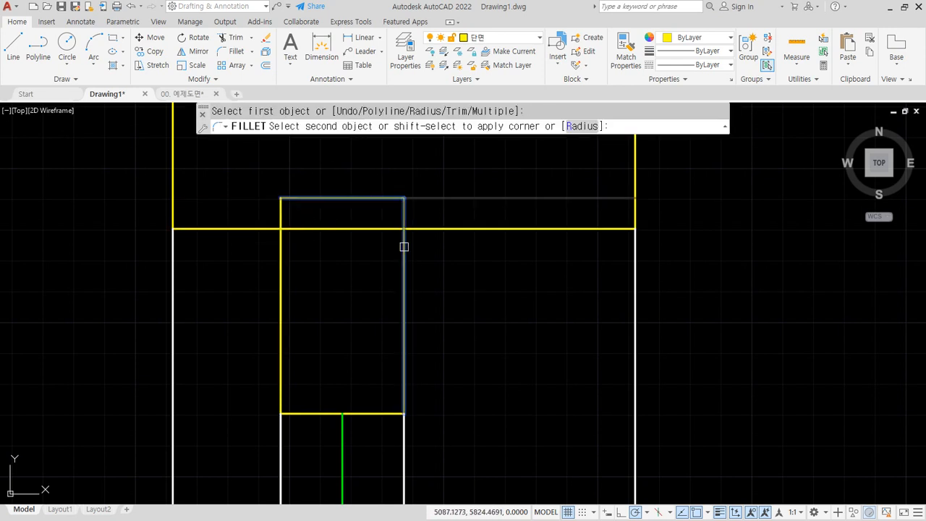
left_click(366, 198)
type("tr")
key("Return")
left_click(350, 229)
key("Return")
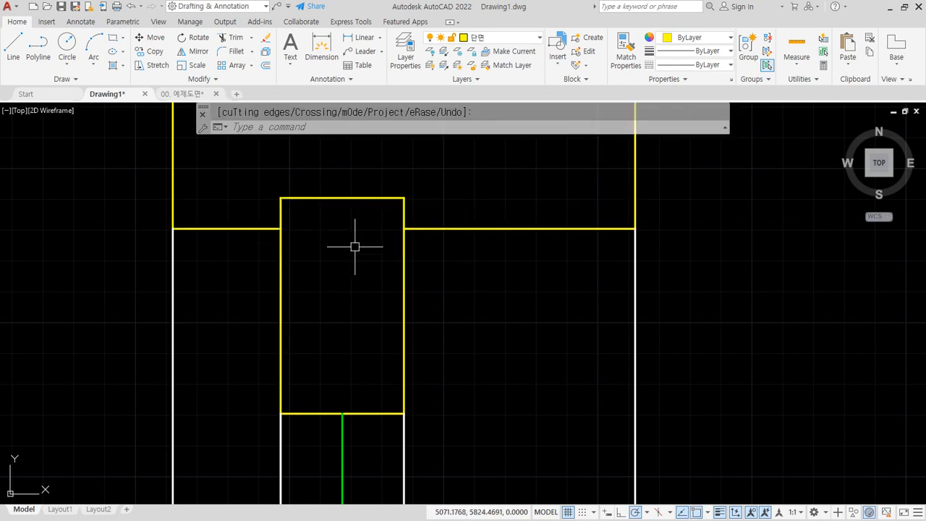
- Offset the upper line of the bottom frame profile 10 downward
scroll(355, 289, "down", 5)
scroll(356, 376, "down", 1)
middle_click_drag(361, 494, 321, 230)
scroll(311, 401, "up", 3)
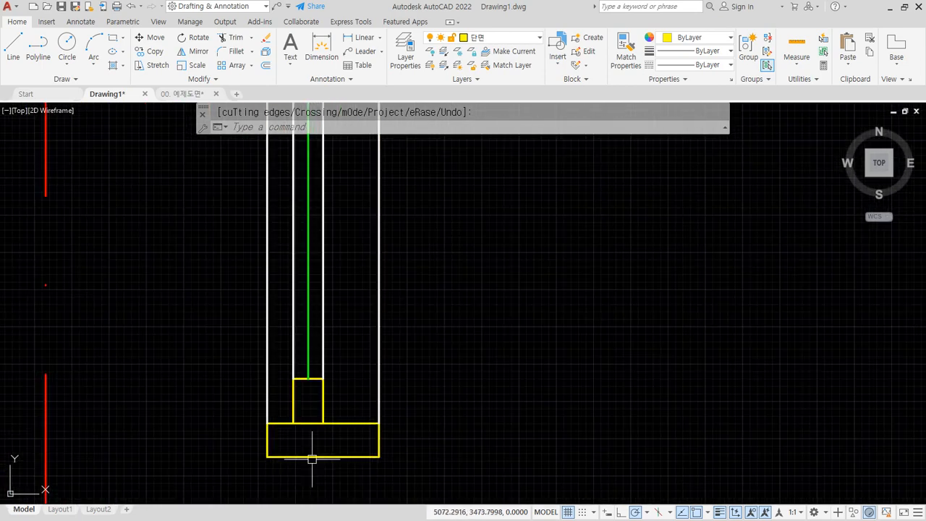
scroll(309, 451, "up", 2)
type("o")
key("Return")
type("10")
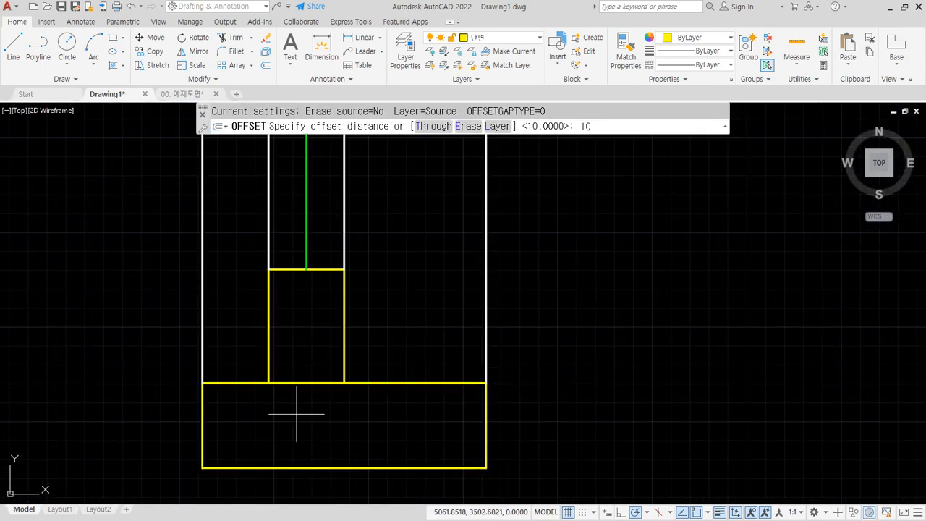
key("Return")
left_click(297, 383)
left_click(296, 418)
key("Return")
- Fillet the bottom sash sides with the new offset line and trim the frame line crossing inside the sash
type("f")
key("Return")
left_click(285, 402)
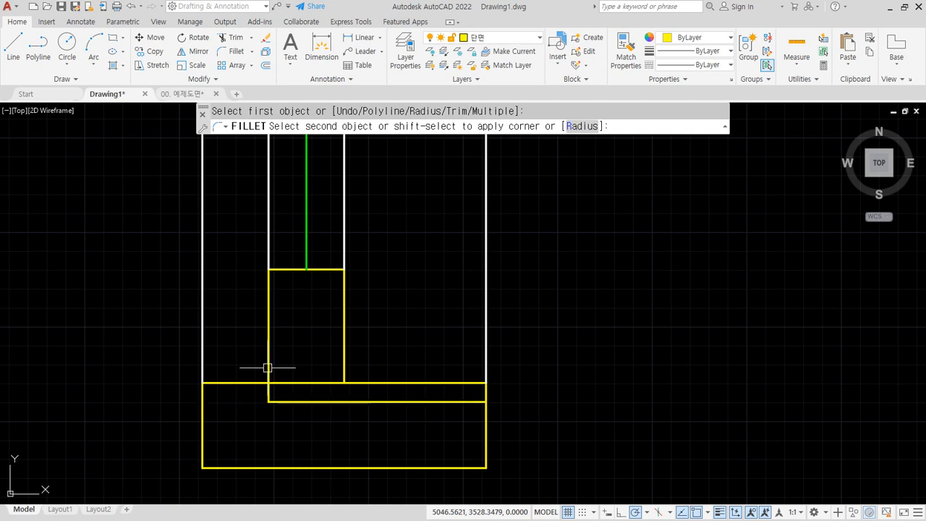
left_click(267, 368)
key("Return")
left_click(345, 370)
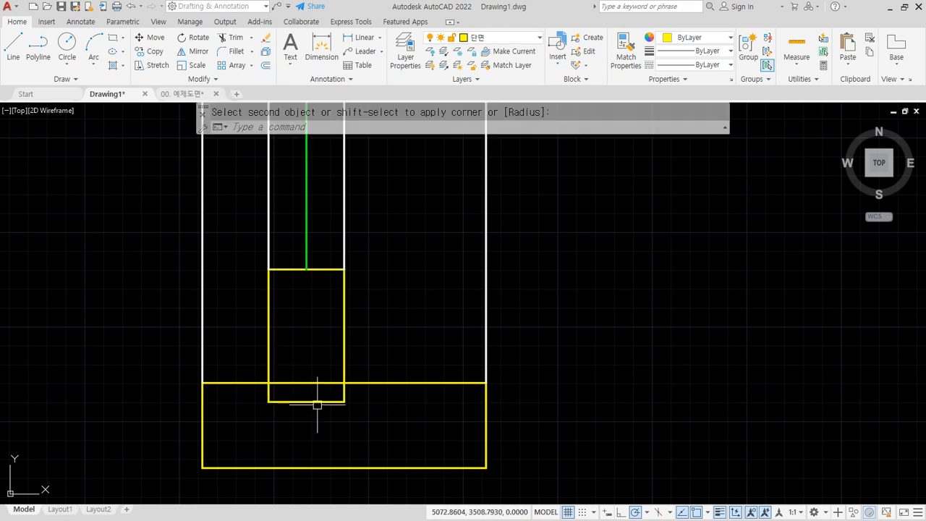
type("tr")
key("Return")
left_click(309, 384)
key("Return")
- Copy the complete window section horizontally to the right of the original
scroll(298, 396, "down", 6)
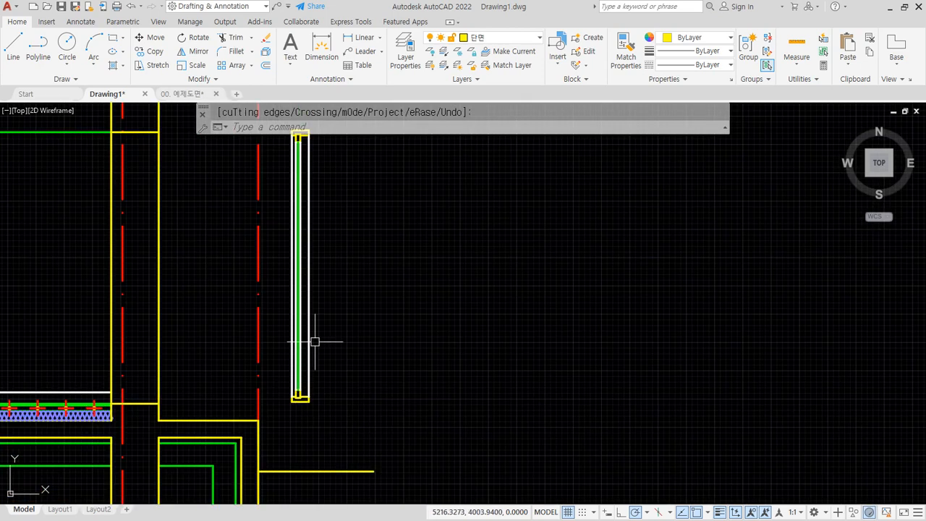
middle_click_drag(315, 342, 309, 405)
type("cp")
key("Return")
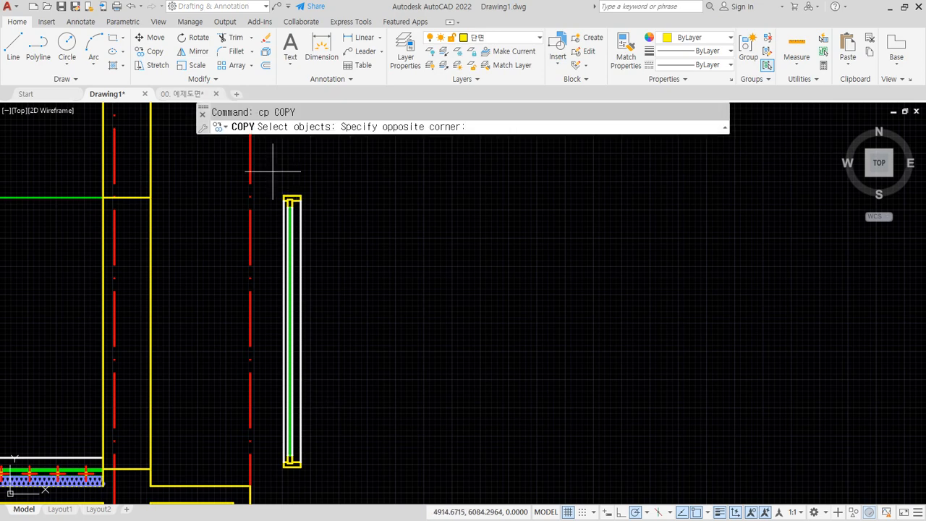
left_click(358, 503)
key("Return")
left_click(284, 467)
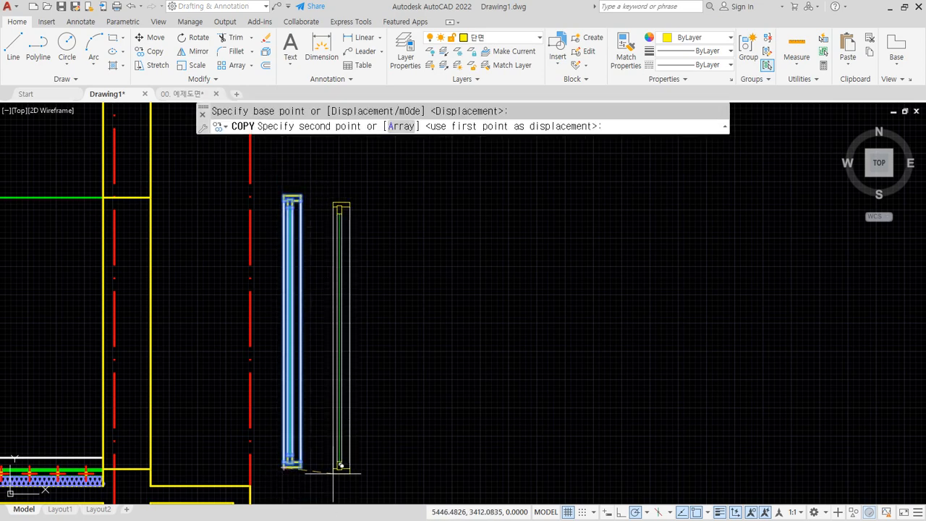
left_click(332, 467)
key("Return")
- Stretch the copied window's bottom sash profile and the frame's upper line 15 downward
scroll(331, 465, "up", 6)
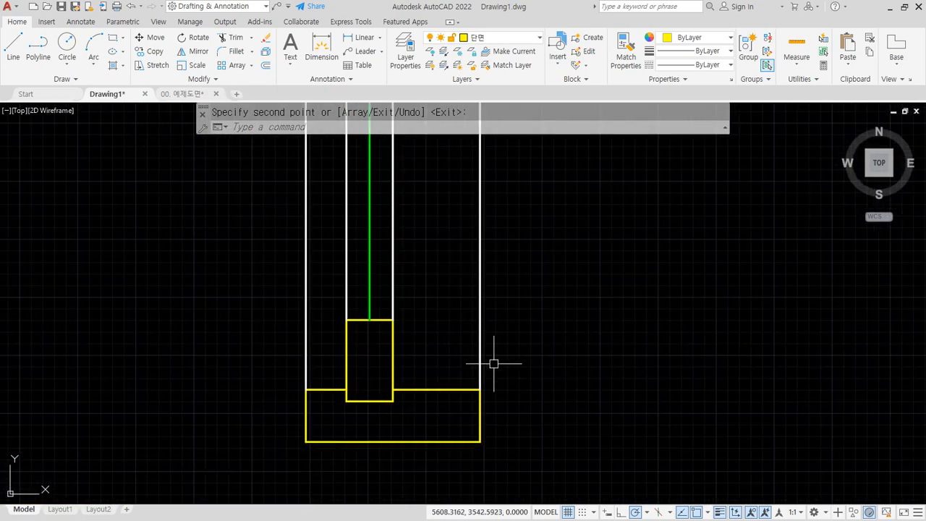
type("s")
key("Return")
left_click(523, 224)
left_click(232, 412)
key("Return")
left_click(218, 282)
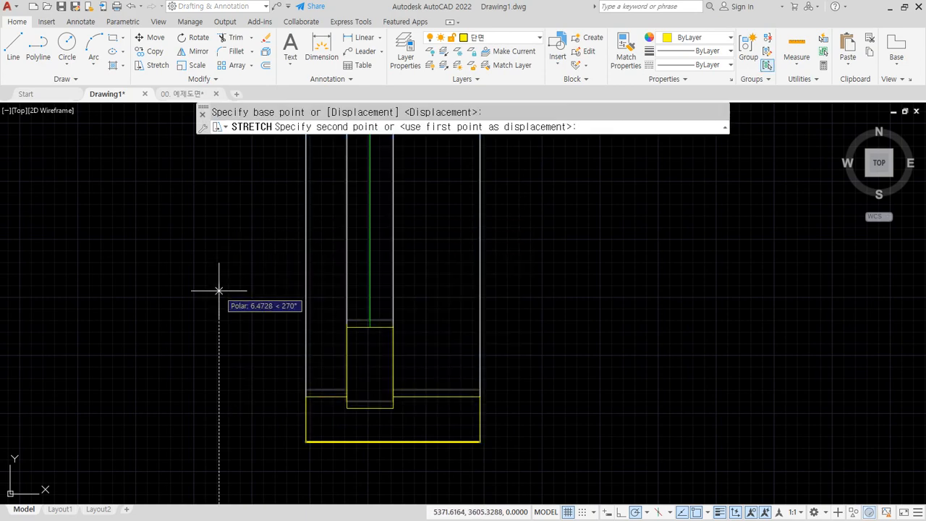
key("Return")
- Stretch the copied window's top frame lower line and the sash profile's upper edge 15 upward
scroll(219, 291, "down", 3)
middle_click_drag(238, 216, 219, 422)
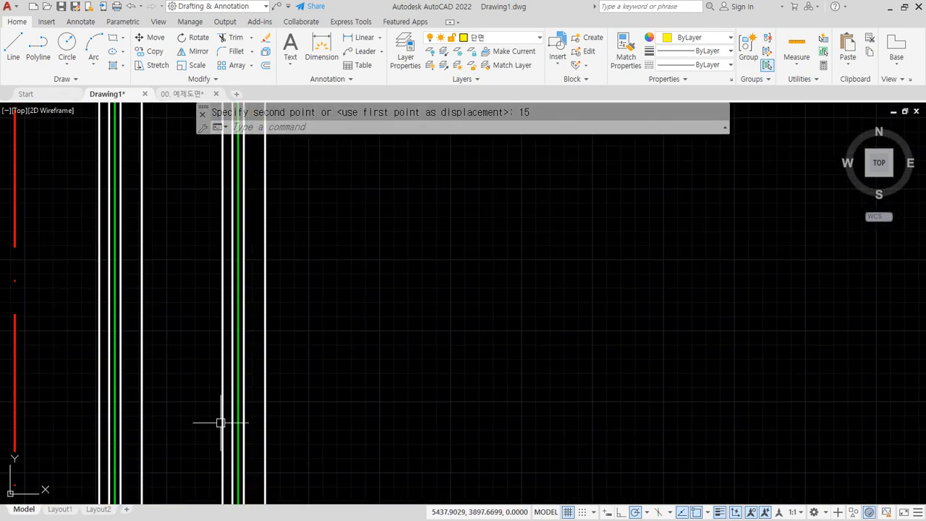
middle_click_drag(219, 141, 220, 427)
middle_click_drag(196, 112, 217, 277)
scroll(218, 277, "up", 1)
scroll(218, 278, "up", 4)
middle_click_drag(484, 417, 462, 387)
type("s")
key("Return")
left_click(510, 363)
left_click(216, 325)
key("Return")
left_click(200, 368)
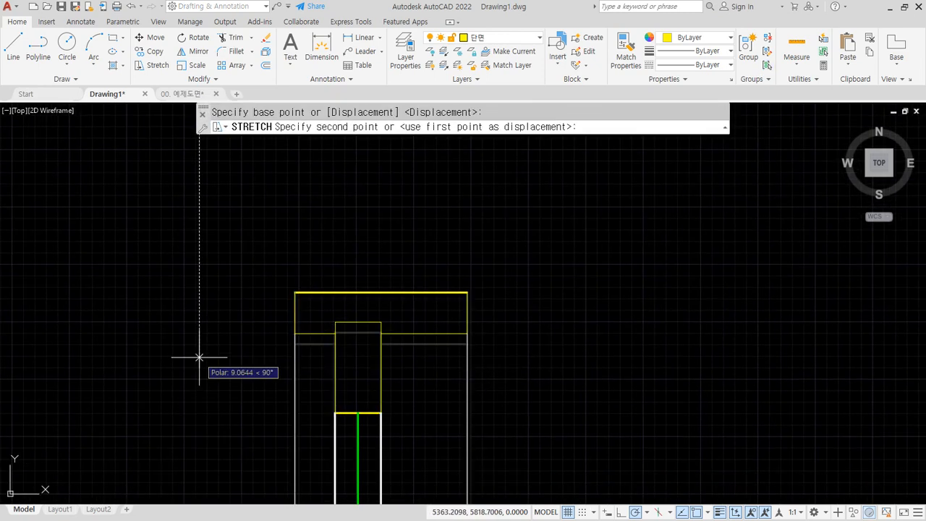
type("15")
key("Return")
- Stretch the upper edge of the copied window's bottom sash profile 15 upward
scroll(224, 370, "down", 5)
middle_click_drag(278, 401, 286, 217)
middle_click_drag(321, 471, 316, 275)
middle_click_drag(286, 381, 303, 143)
scroll(292, 408, "up", 5)
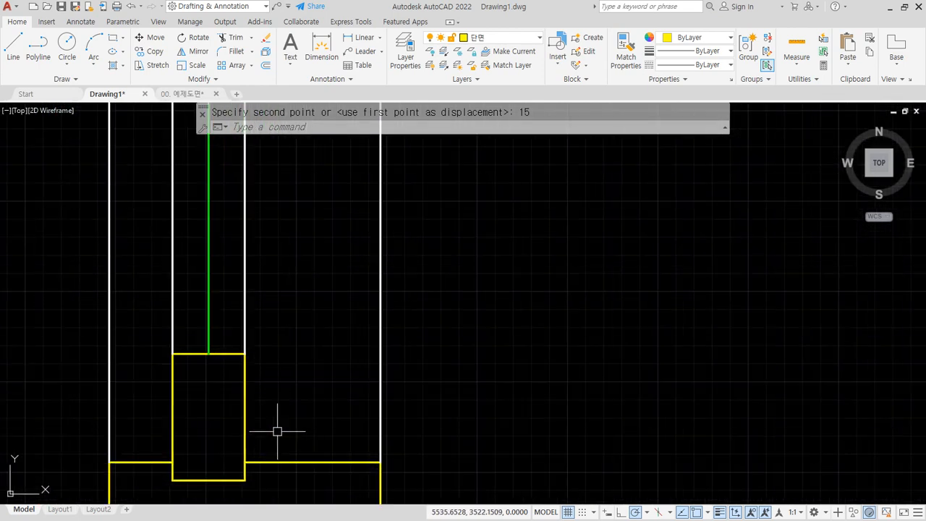
type("s")
key("Return")
left_click(470, 262)
left_click(66, 393)
key("Return")
left_click(54, 382)
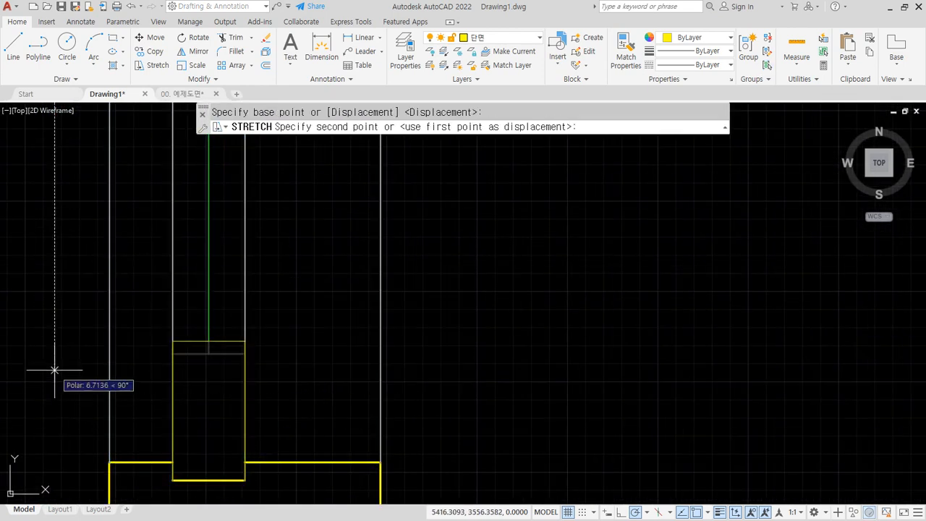
type("15")
key("Return")
- Move the copied window so its lower left corner meets the original window's lower right corner
scroll(231, 376, "down", 8)
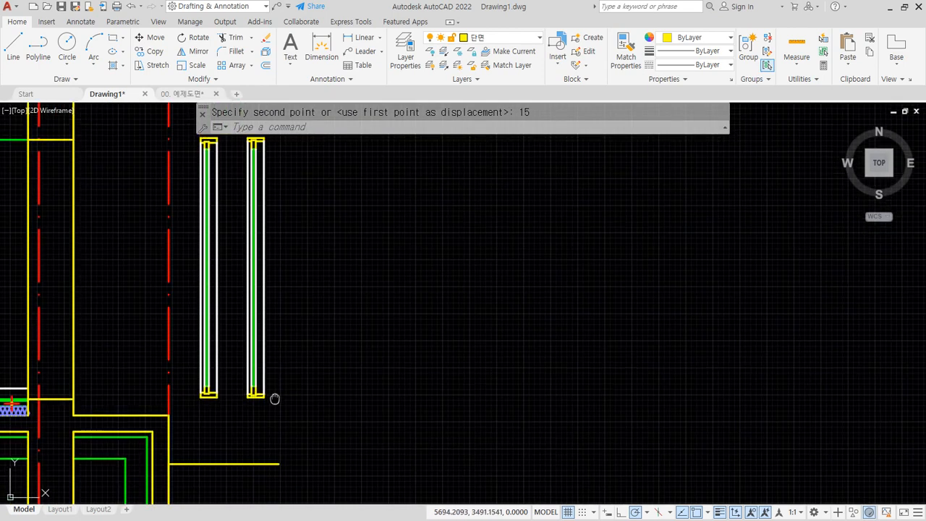
type("m")
key("Return")
left_click(306, 149)
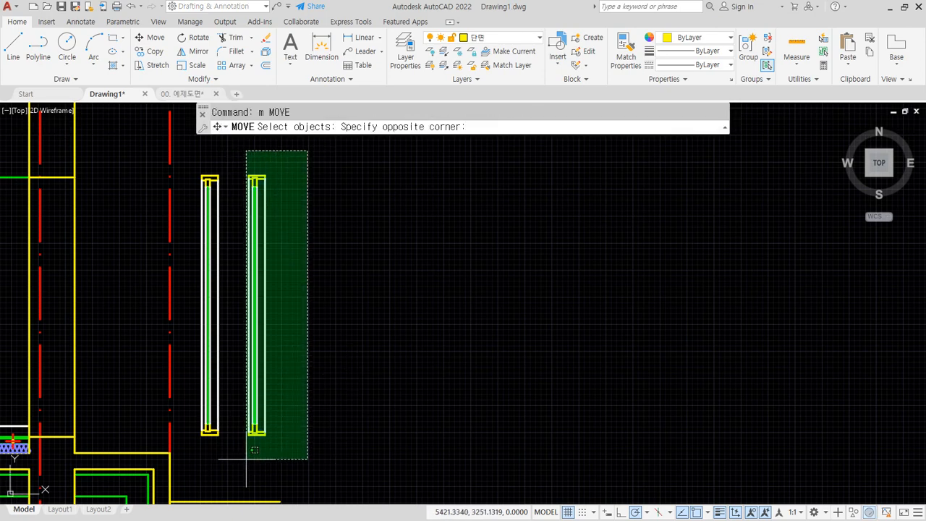
left_click(244, 459)
scroll(242, 441, "up", 2)
scroll(242, 442, "up", 4)
key("Return")
left_click(266, 407)
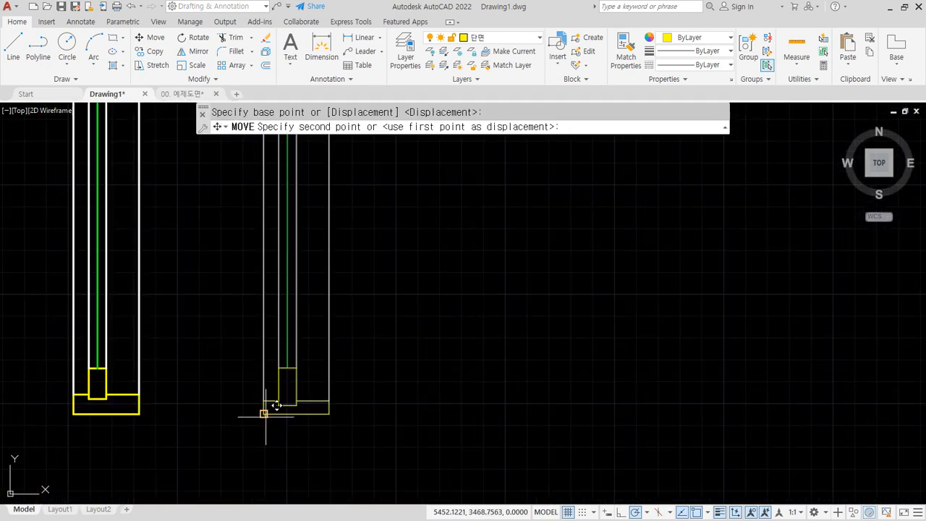
left_click(139, 413)
- Group both adjoining window sections into one object
scroll(125, 424, "down", 6)
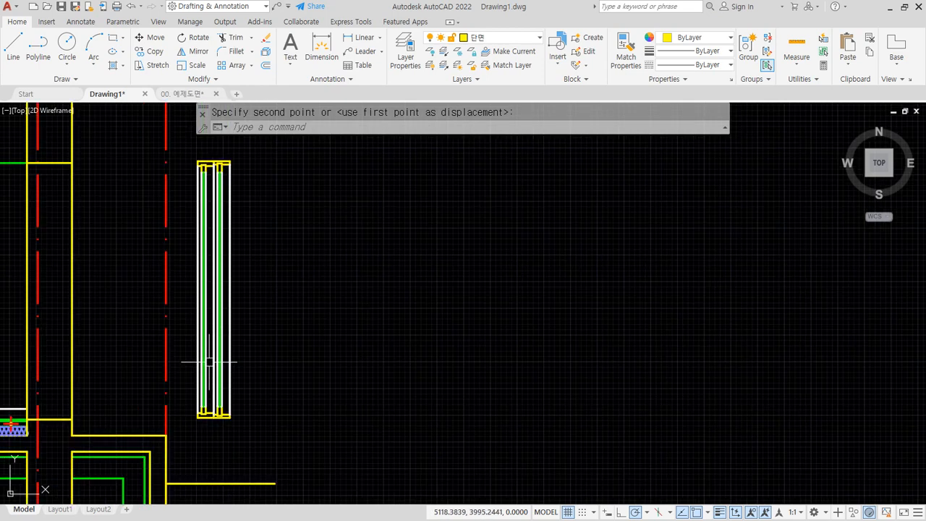
middle_click_drag(207, 361, 221, 383)
left_click(201, 173)
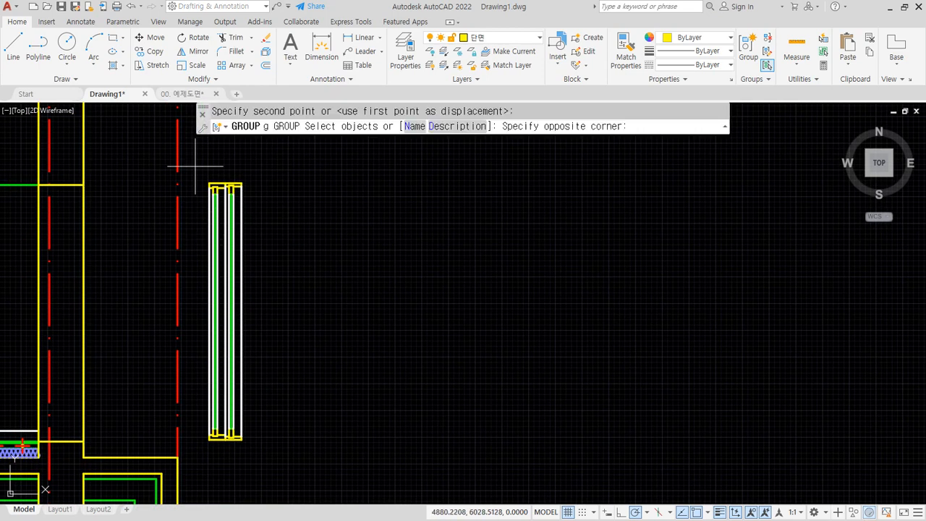
left_click(294, 465)
key("Return")
- Move the window group from its lower left corner to the lower left corner of the wall opening
scroll(185, 460, "up", 6)
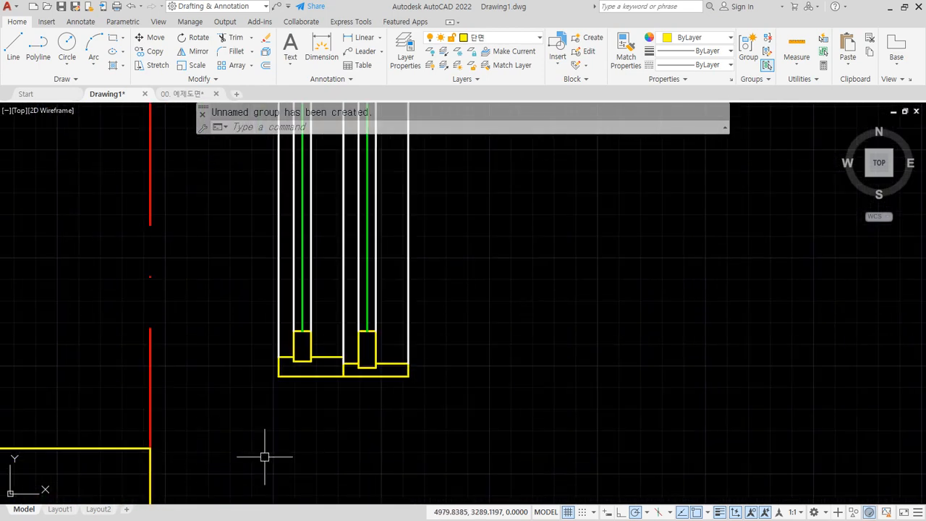
type("m")
key("Return")
left_click(289, 375)
key("Return")
left_click(278, 376)
scroll(210, 414, "down", 2)
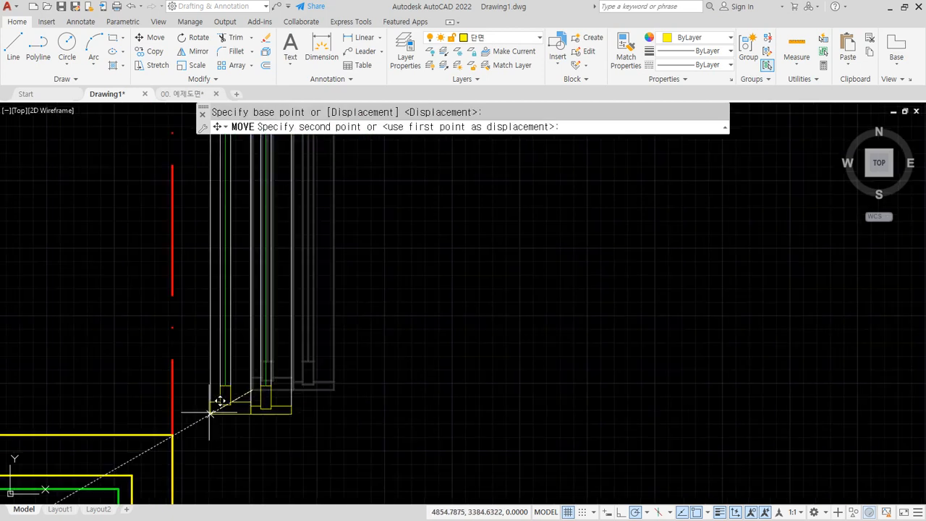
scroll(445, 405, "up", 6)
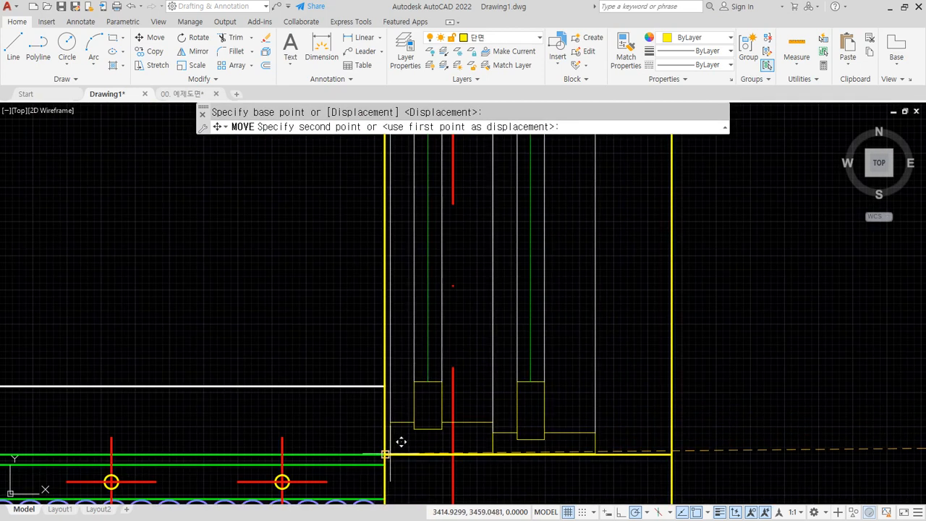
left_click(385, 453)
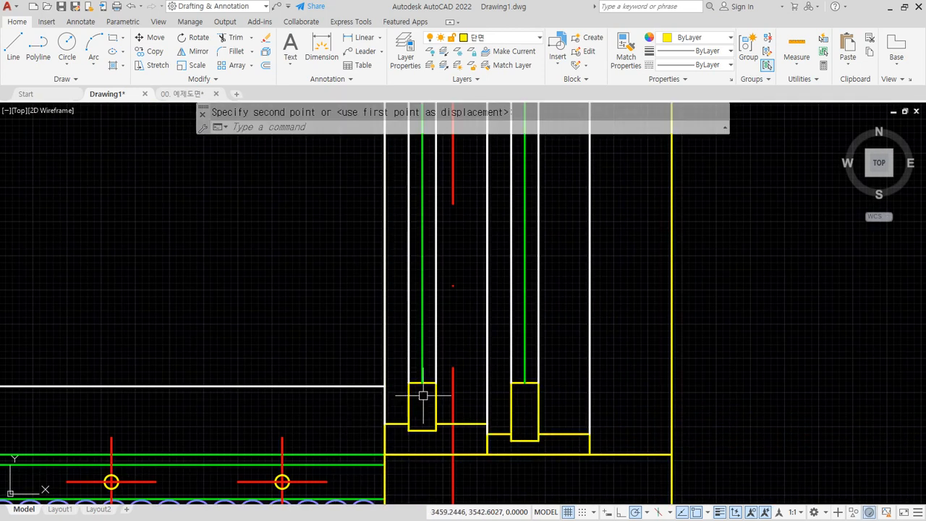
- Move the window group 30 to the left, past the inner wall line
type("m")
key("Return")
left_click(390, 389)
key("Return")
left_click(326, 280)
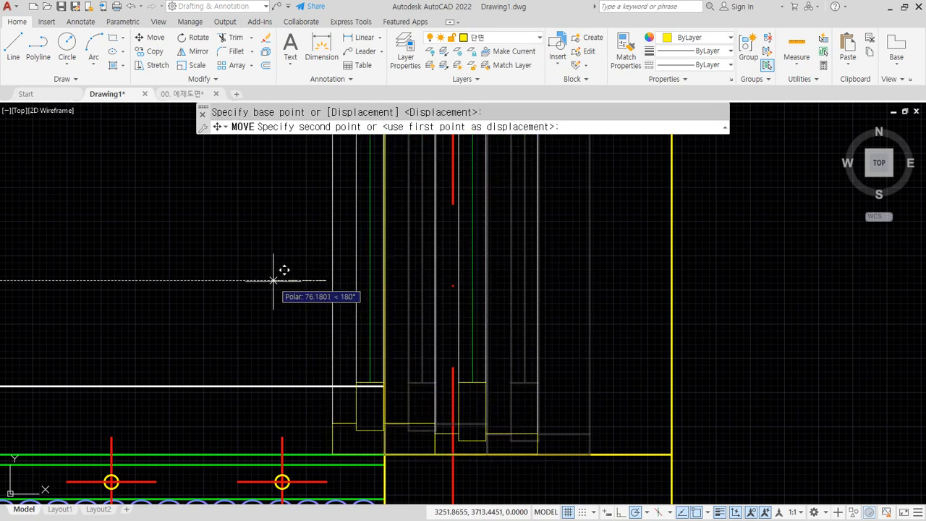
type("30")
key("Return")
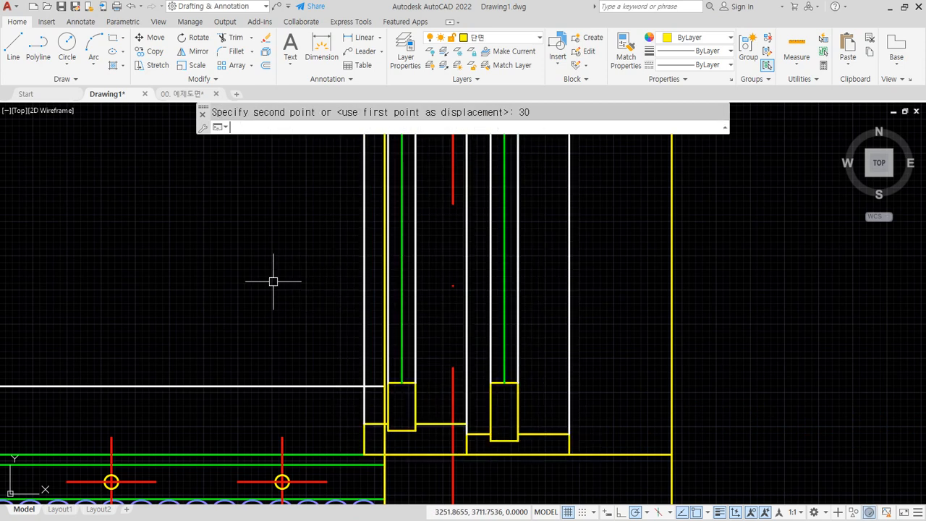
- Trim the inner wall line inside the window's bottom frame and the floor line overlapping the window
scroll(406, 444, "up", 2)
type("tr")
key("Return")
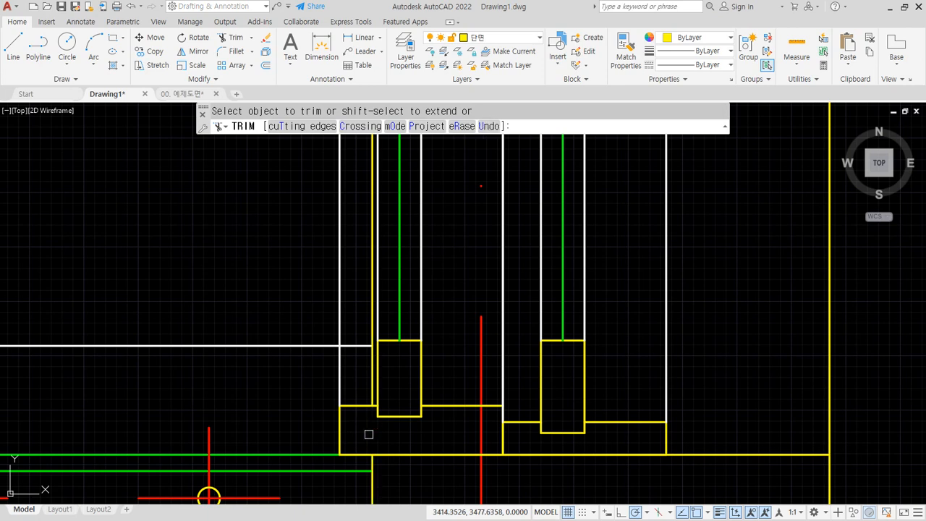
key("Return")
- Trim the inner wall line inside the window's top frame and erase its leftover segment between the frames
scroll(298, 400, "down", 6)
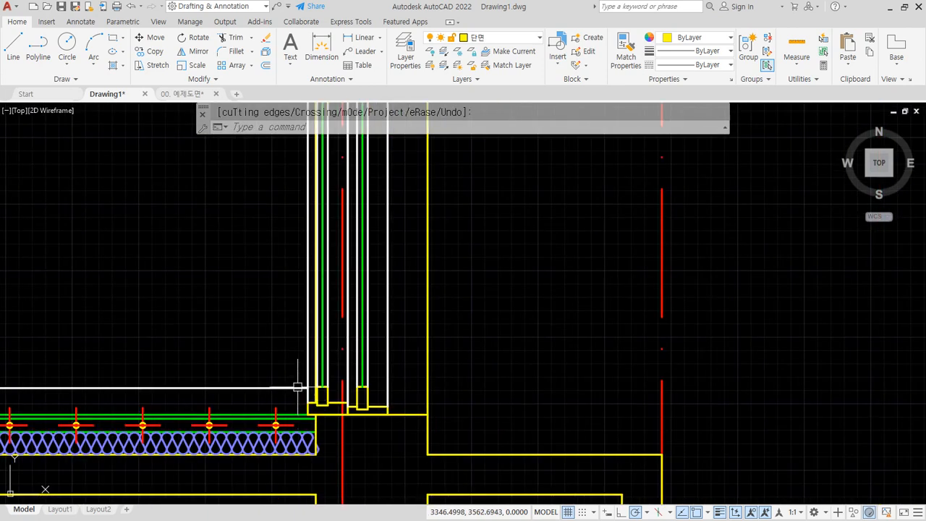
middle_click_drag(307, 110, 321, 335)
scroll(315, 204, "up", 4)
scroll(330, 260, "up", 4)
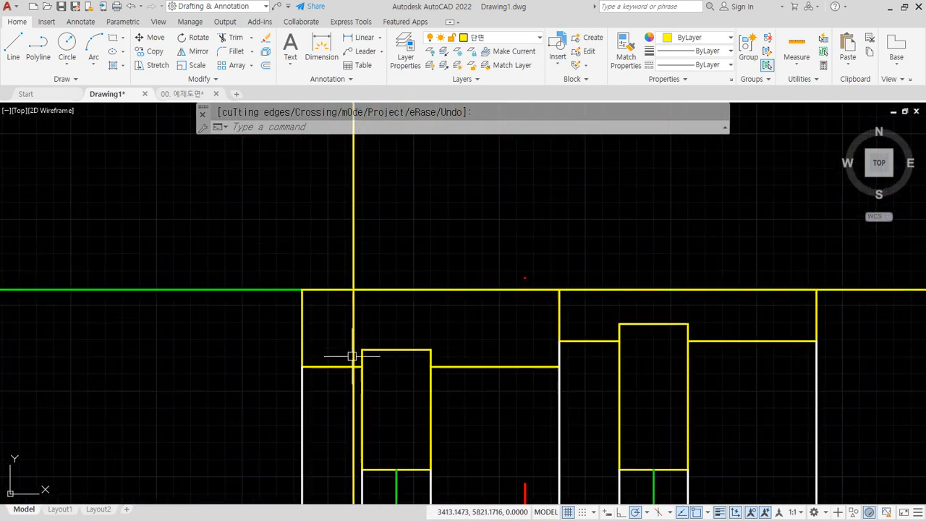
middle_click_drag(352, 374, 346, 332)
key("Return")
left_click(346, 283)
key("Return")
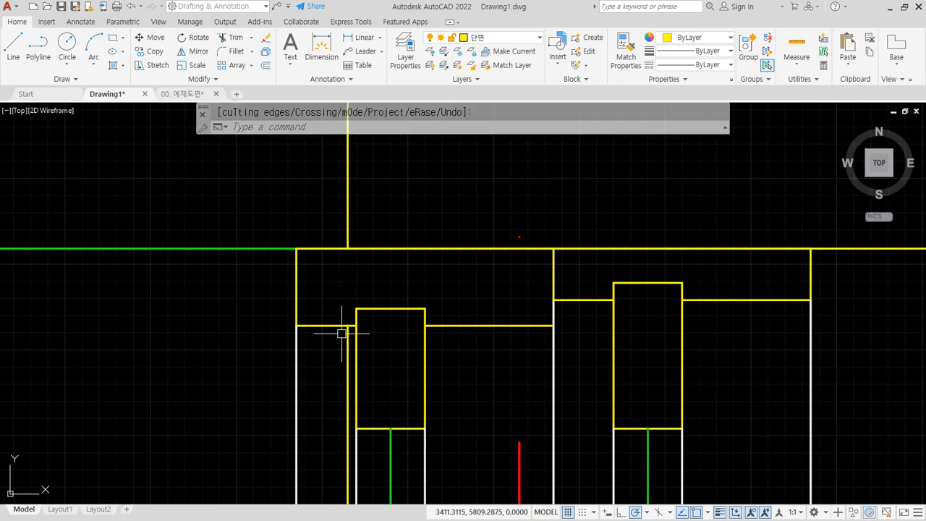
scroll(319, 403, "down", 3)
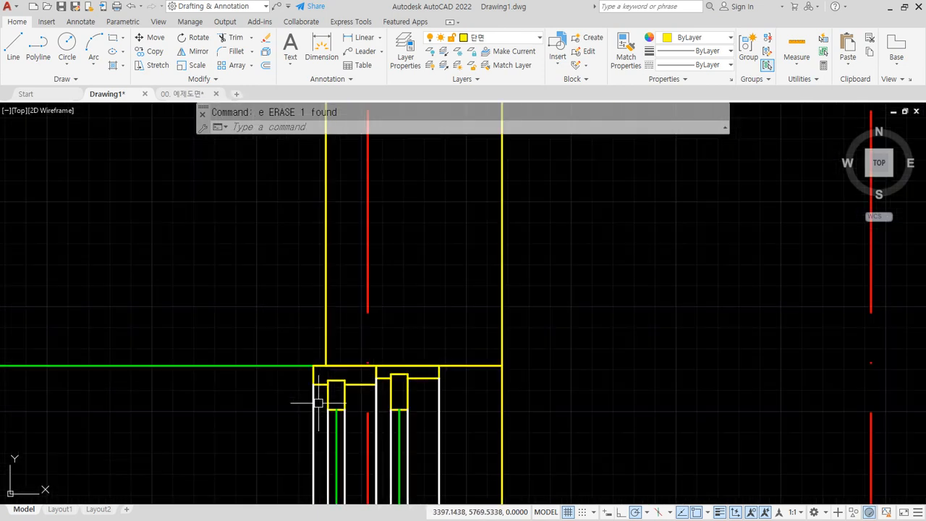
- Offset the outer window sill line, the outer wall face and the balcony slab's top line outward by 20
middle_click_drag(319, 404, 319, 241)
scroll(366, 401, "down", 1)
scroll(358, 309, "up", 1)
scroll(368, 459, "up", 1)
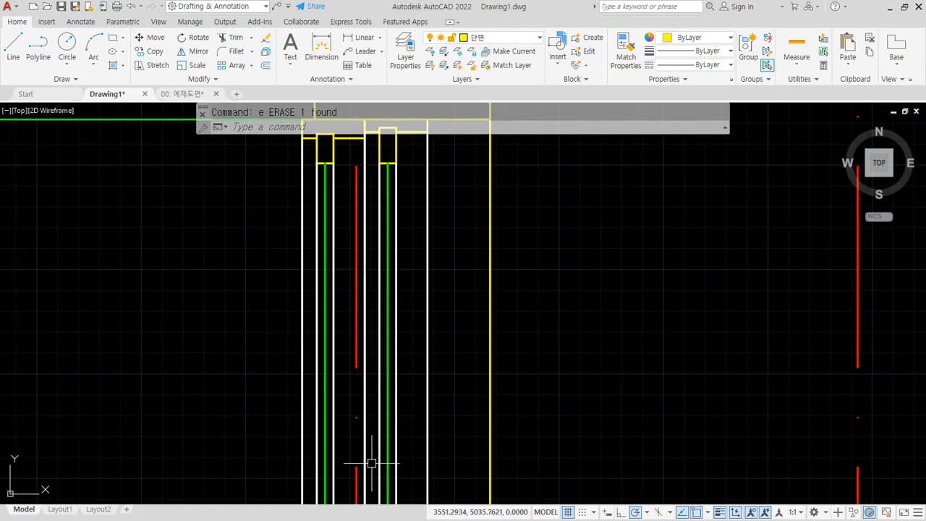
mouse_move(368, 459)
middle_mouse_down()
mouse_move(370, 296)
mouse_move(386, 351)
middle_mouse_up()
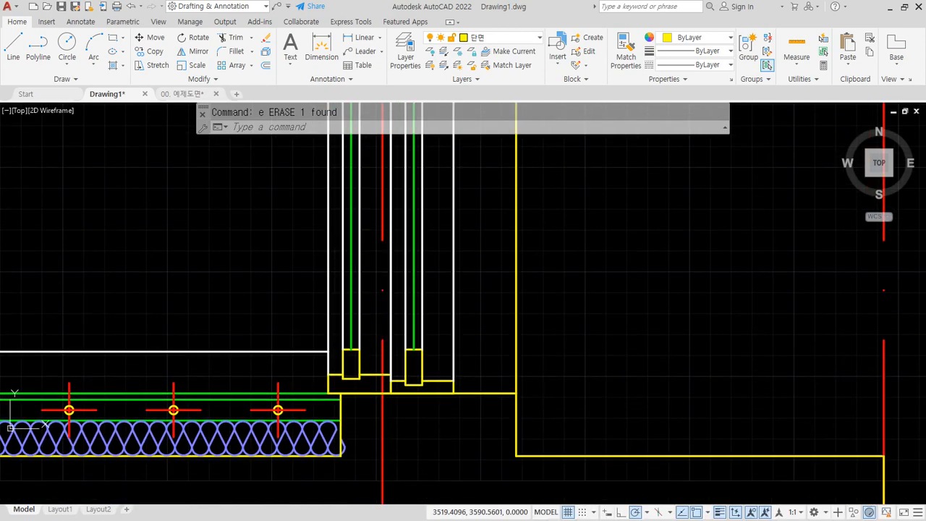
scroll(317, 248, "down", 4)
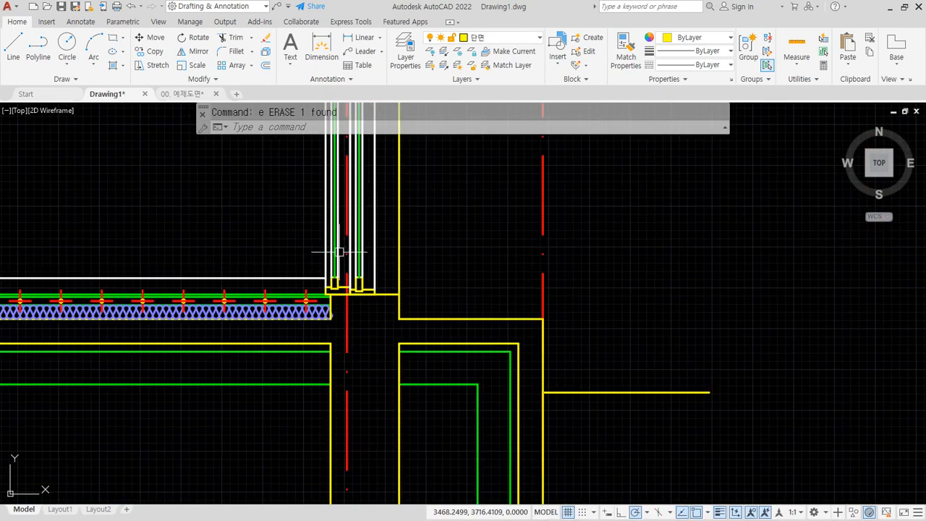
mouse_move(358, 191)
middle_mouse_down()
mouse_move(437, 320)
mouse_move(444, 376)
mouse_move(243, 127)
middle_mouse_up()
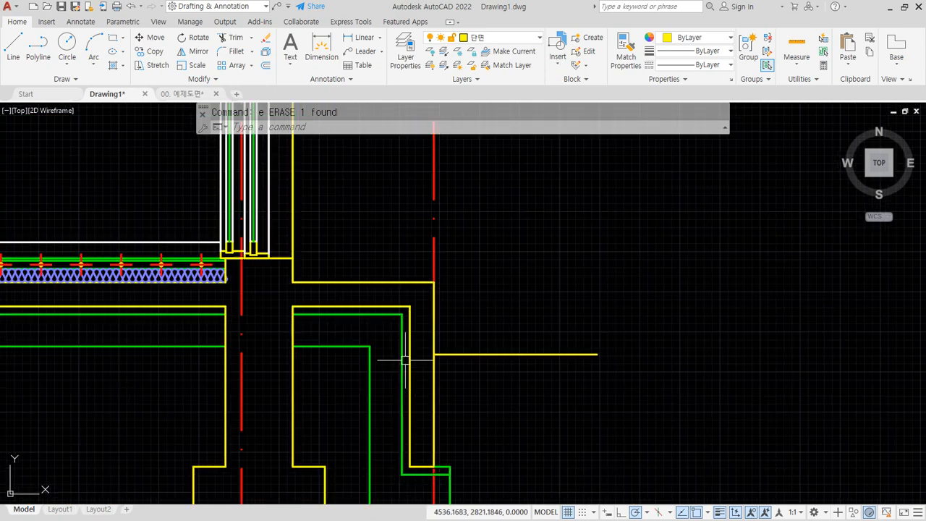
scroll(404, 360, "up", 2)
type("o")
key("Return")
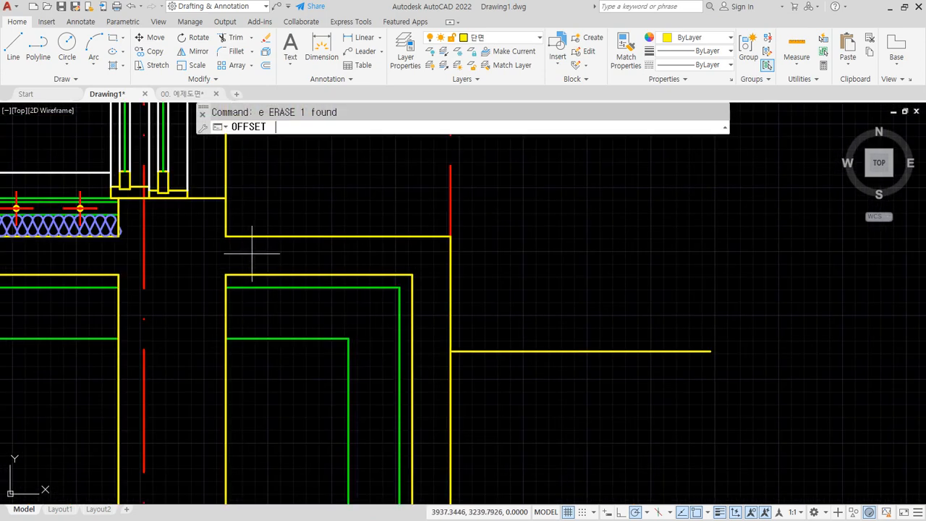
type("20")
key("Return")
scroll(210, 198, "up", 4)
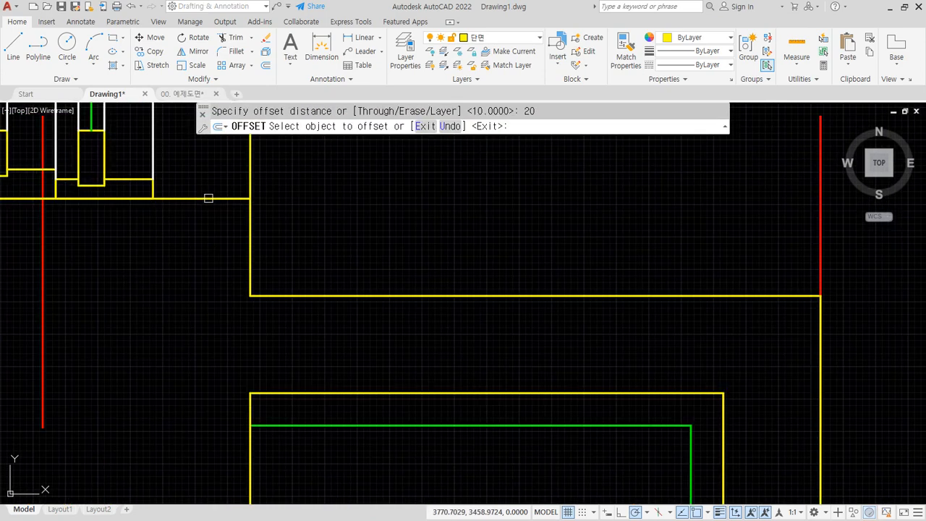
left_click(207, 185)
left_click(249, 232)
left_click(296, 250)
left_click(362, 295)
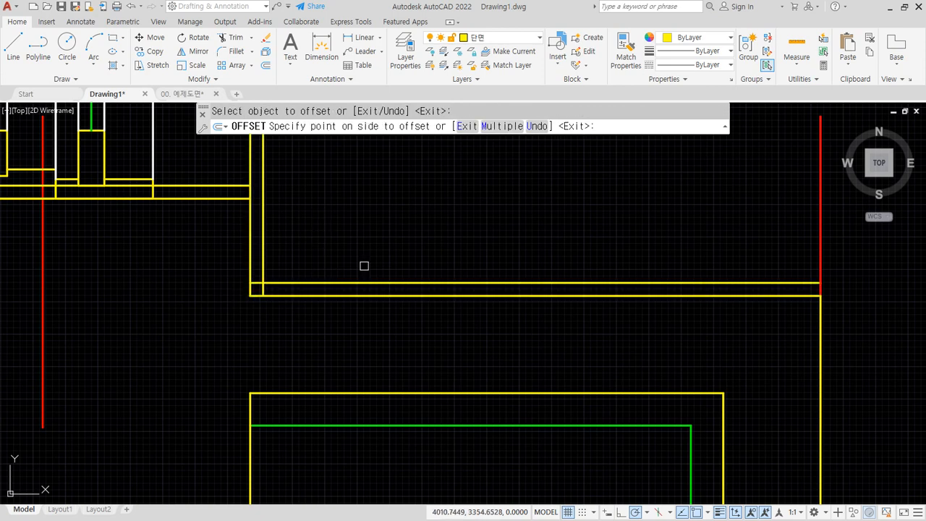
left_click(364, 265)
- Offset the balcony slab's outer vertical edge outward by 20
middle_click_drag(594, 356, 314, 226)
left_click(546, 304)
left_click(608, 306)
key("Return")
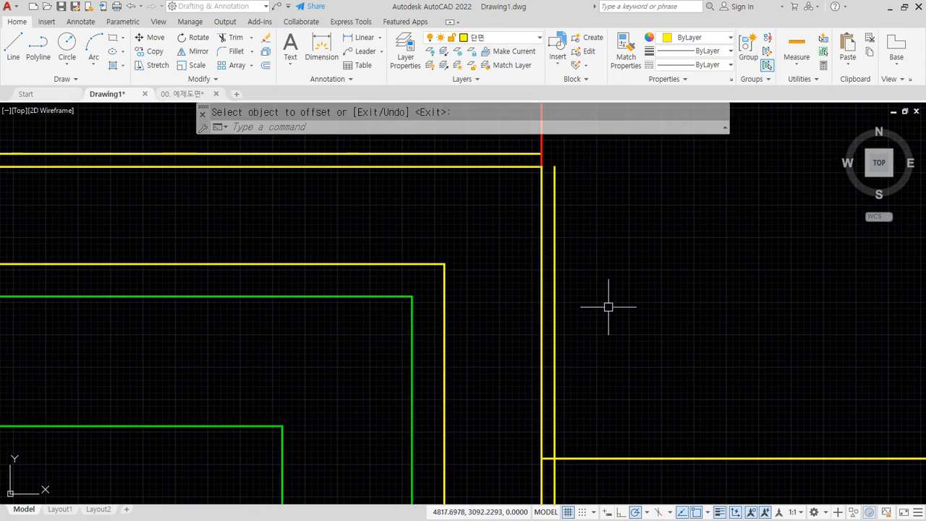
- Match the four new offset lines to the properties of the green finish line inside the balcony
type("ma")
key("Return")
left_click(412, 319)
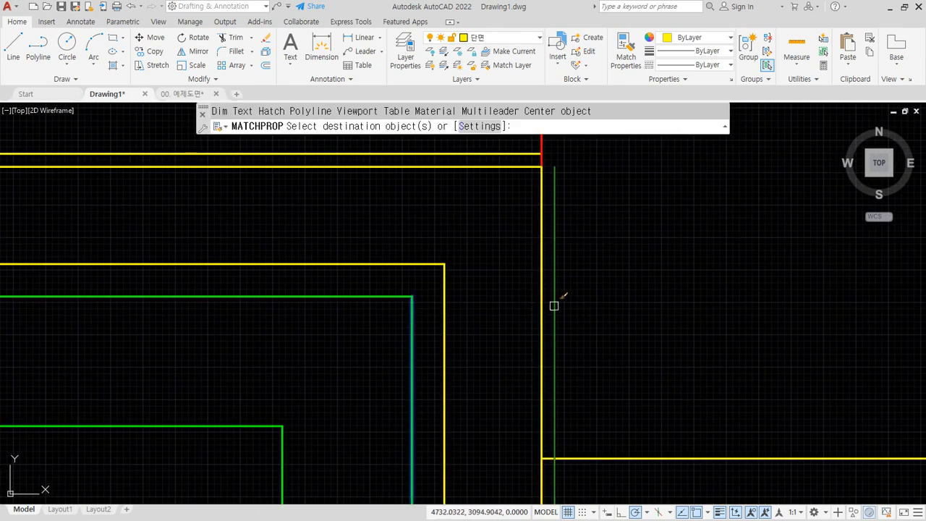
middle_click_drag(481, 234, 512, 275)
left_click(508, 270)
mouse_move(254, 212)
middle_mouse_down()
mouse_move(267, 234)
mouse_move(460, 335)
middle_mouse_up()
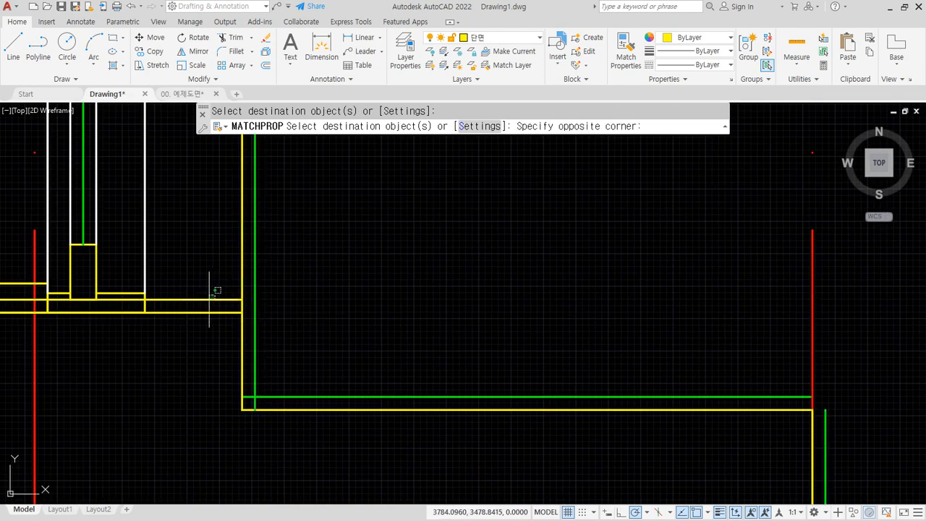
key("space")
- Trim the sill finish line where it runs through the window's bottom frames and sash
type("tr")
key("space")
left_click(121, 302)
key("space")
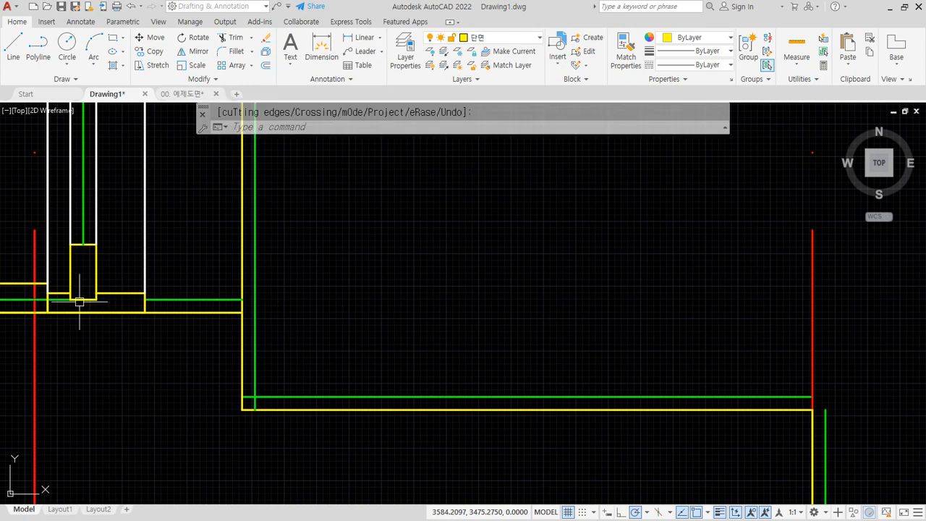
- Fillet the sill finish line and the outer wall finish line into a sharp corner
type("f")
key("space")
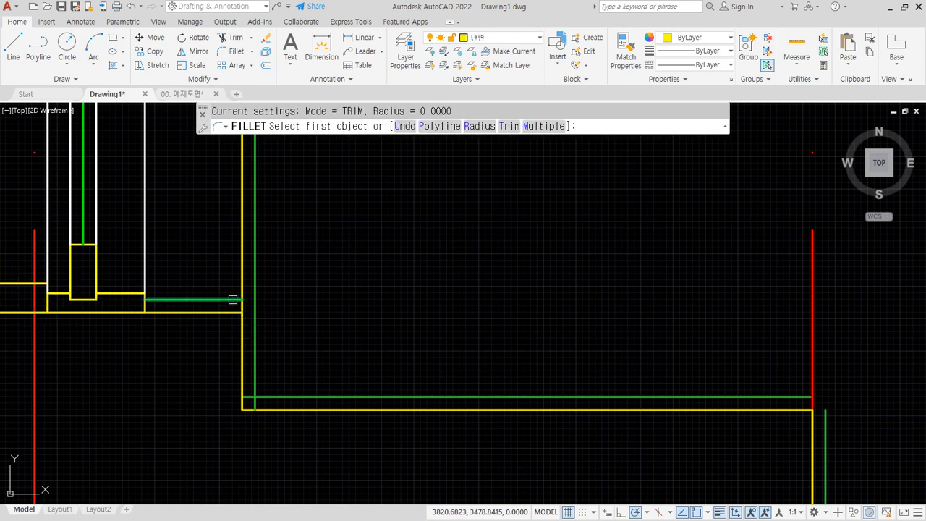
left_click(231, 299)
left_click(254, 323)
left_click(237, 312)
key("Escape")
- Trim the yellow wall line between the sill and the sill finish line
type("tr")
key("space")
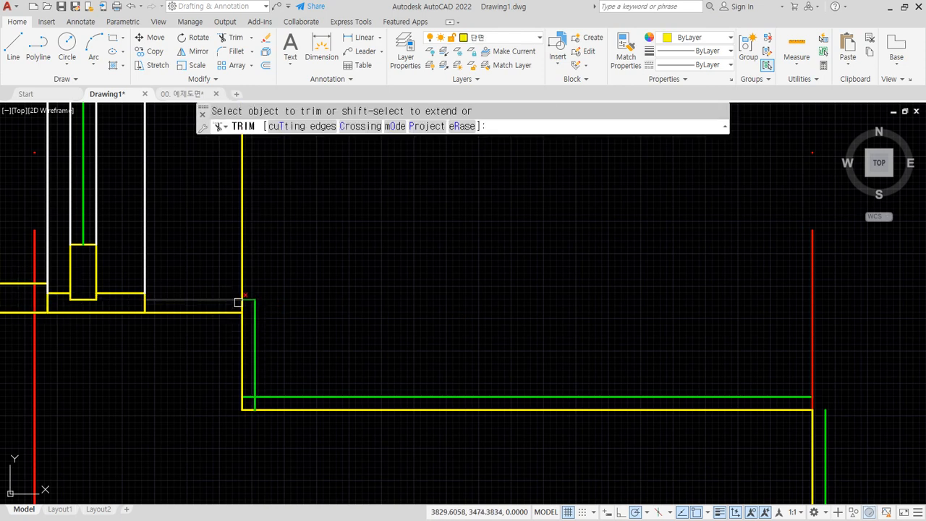
scroll(272, 400, "up", 2)
key("space")
- Fillet the balcony slab's top finish line with the wall finish line and with the outer edge finish line
type("f")
key("space")
left_click(265, 396)
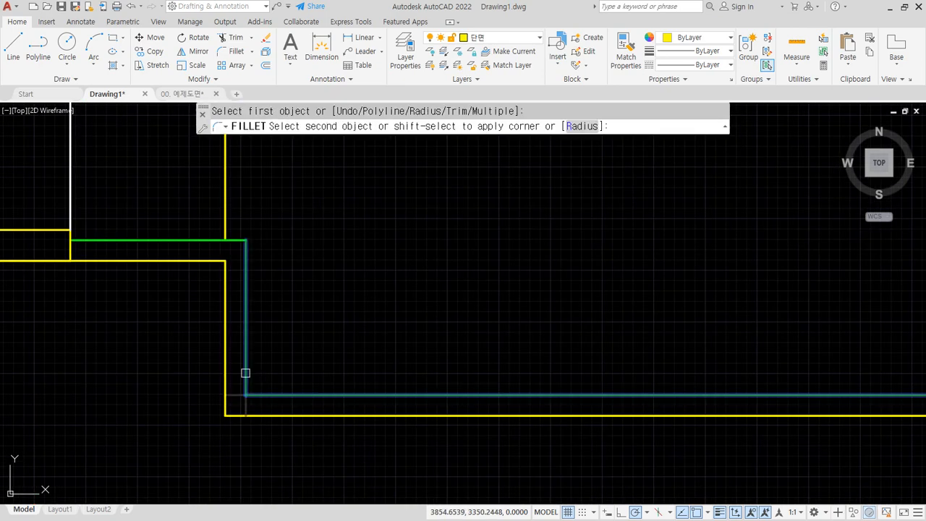
left_click(245, 374)
scroll(325, 401, "down", 4)
middle_click_drag(610, 388, 465, 160)
scroll(500, 339, "up", 2)
type("f")
key("space")
left_click(528, 363)
left_click(499, 333)
scroll(498, 333, "down", 2)
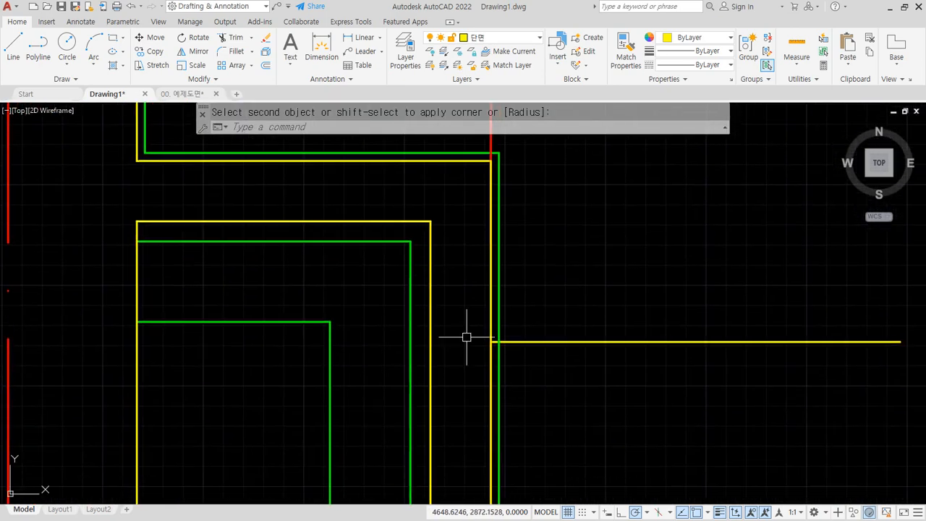
- Offset the horizontal ground line outside the balcony wall 100 downward
scroll(494, 377, "up", 4)
type("o")
key("space")
type("100")
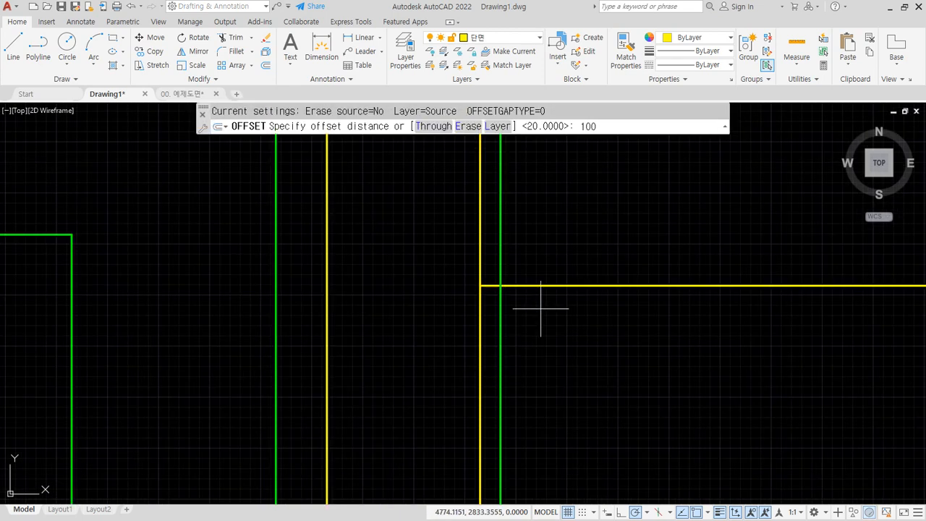
key("space")
left_click(538, 286)
left_click(531, 331)
key("space")
- Fillet the lowered line with the outer vertical finish line and match it to the green finish line's properties
type("f")
key("space")
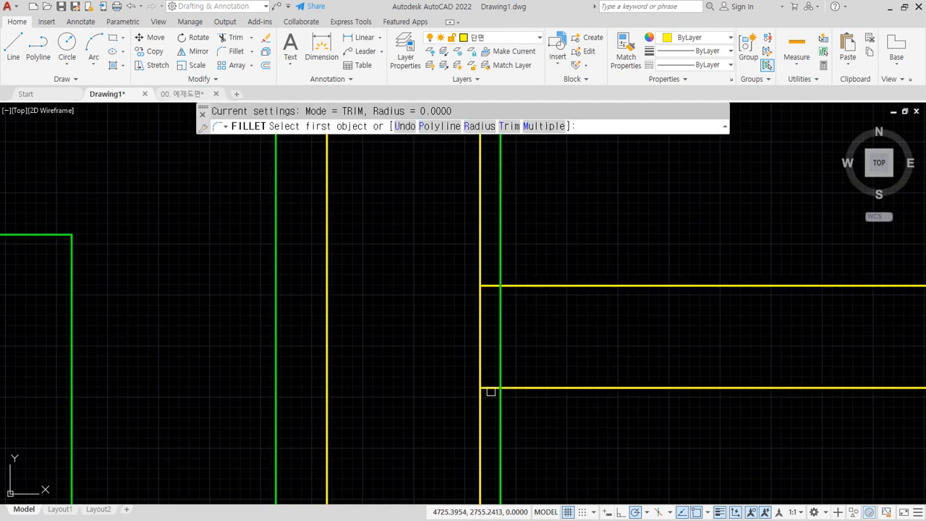
left_click(491, 392)
left_click(500, 382)
type("ma")
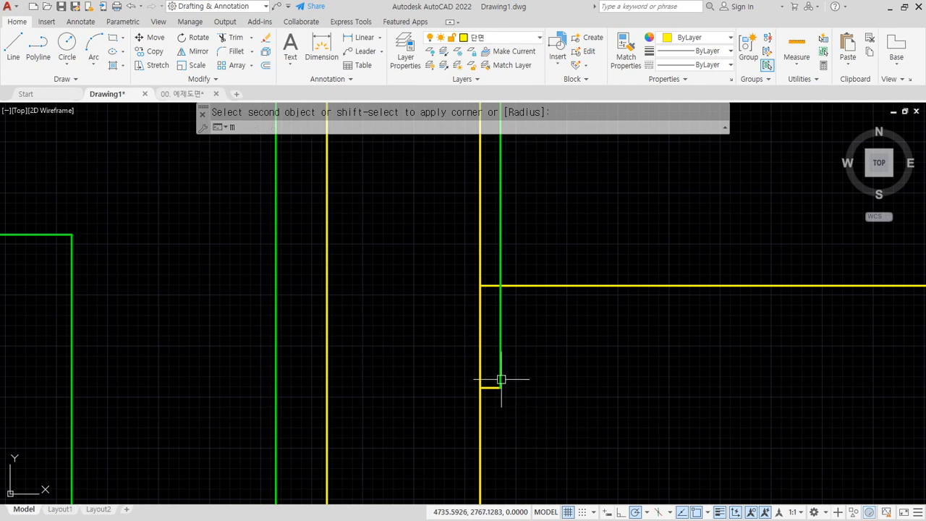
key("space")
left_click(498, 383)
key("space")
- Trim the ground line between the balcony wall's outer face and its finish line
type("tr")
key("space")
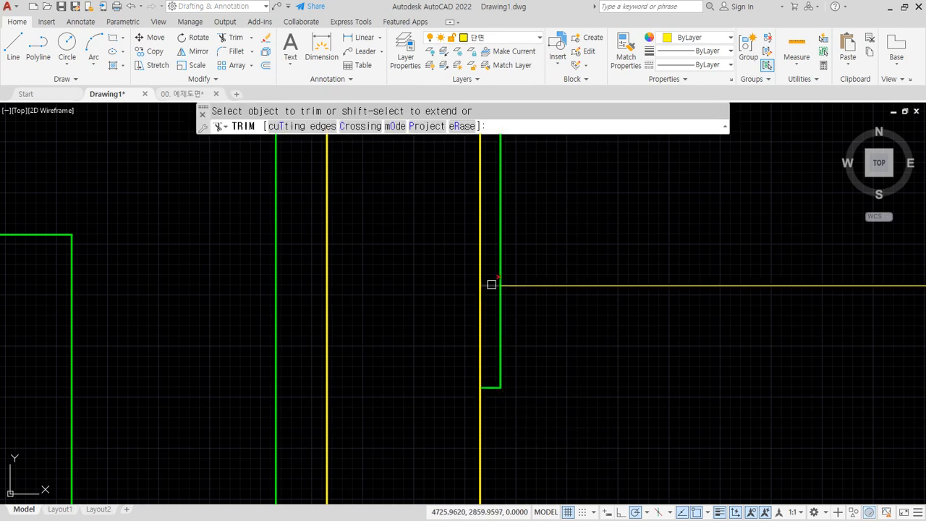
key("space")
scroll(456, 333, "down", 5)
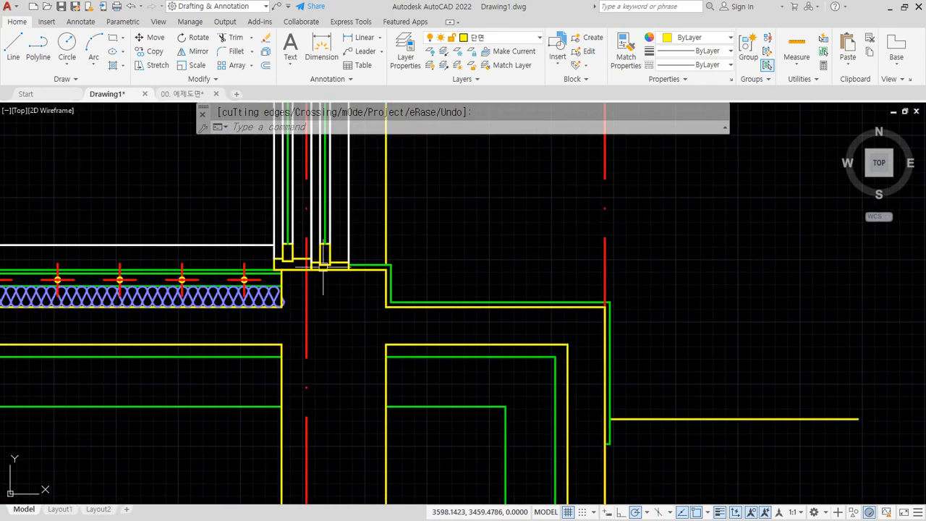
mouse_move(622, 376)
middle_mouse_down()
mouse_move(726, 350)
mouse_move(663, 351)
middle_mouse_up()
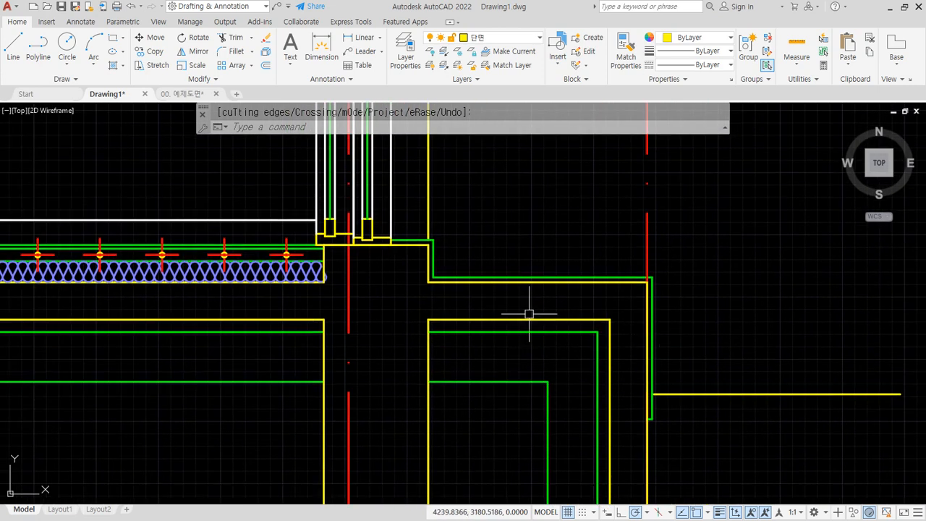
- Offset the green ceiling line of the room 6 upward, at the left wall
scroll(529, 314, "down", 5)
scroll(463, 206, "up", 4)
scroll(744, 276, "up", 2)
middle_click_drag(37, 260, 591, 259)
scroll(167, 255, "up", 2)
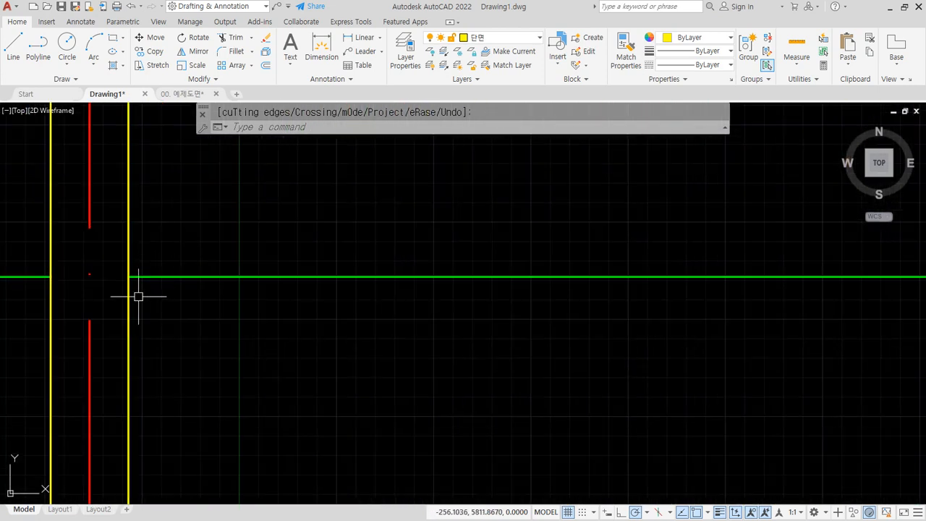
scroll(139, 296, "up", 1)
scroll(198, 291, "up", 1)
middle_click_drag(136, 286, 196, 290)
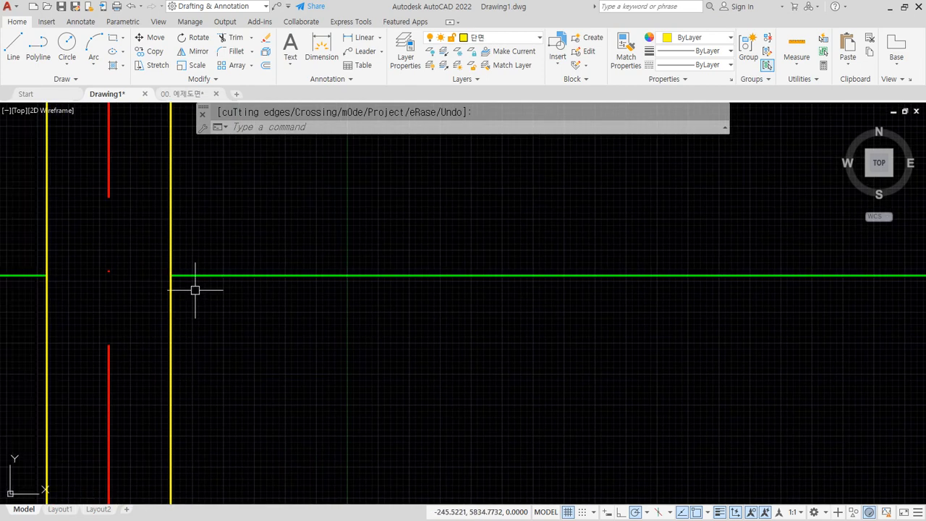
type("o")
key("space")
type("10")
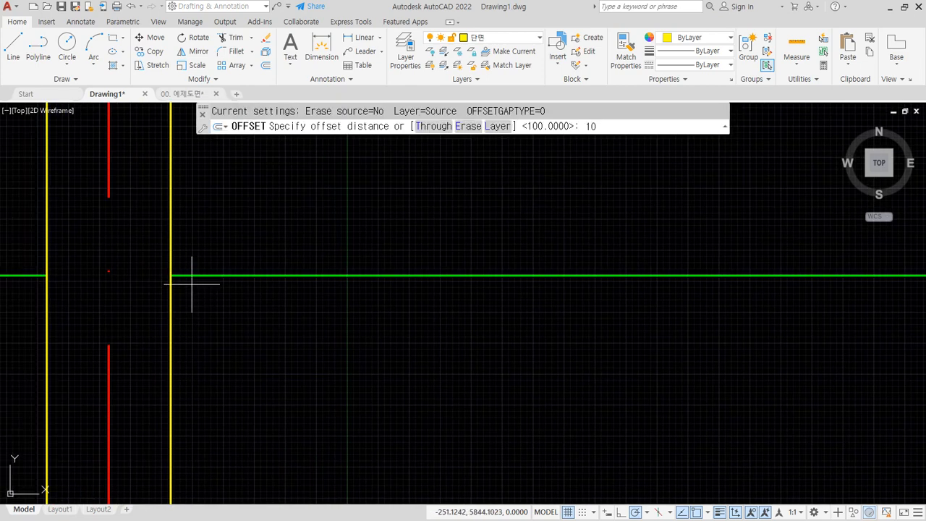
key("BackSpace")
key("BackSpace")
type("6")
left_click(207, 276)
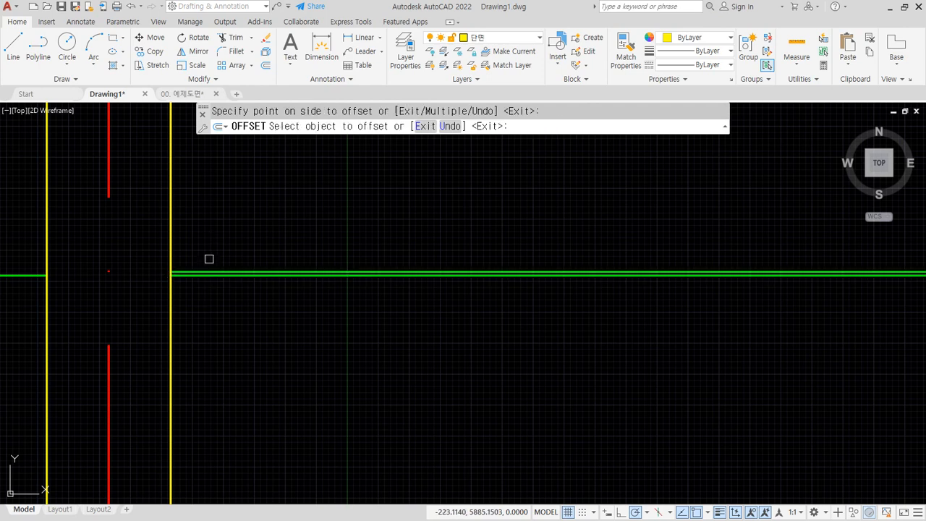
left_click(209, 258)
scroll(179, 291, "up", 2)
key("Return")
- Offset the lower ceiling line 36 downward
key("Return")
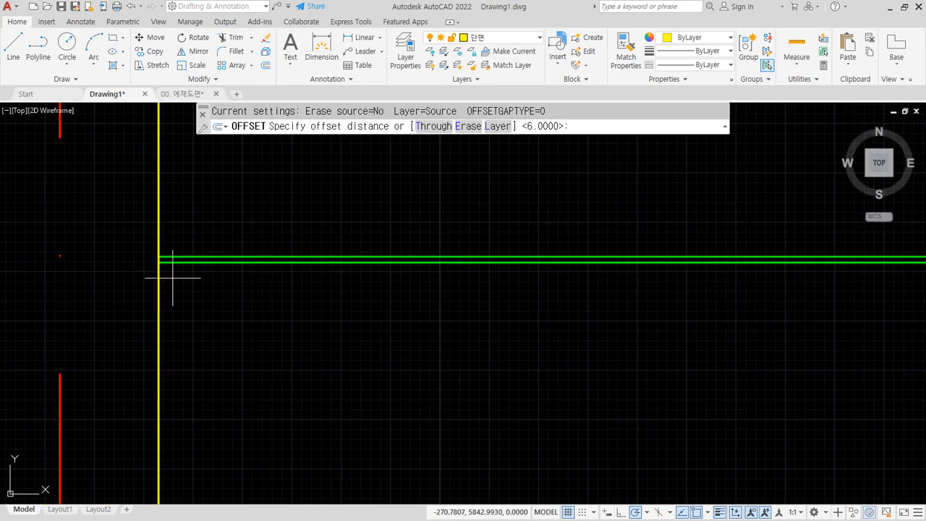
type("36")
key("Return")
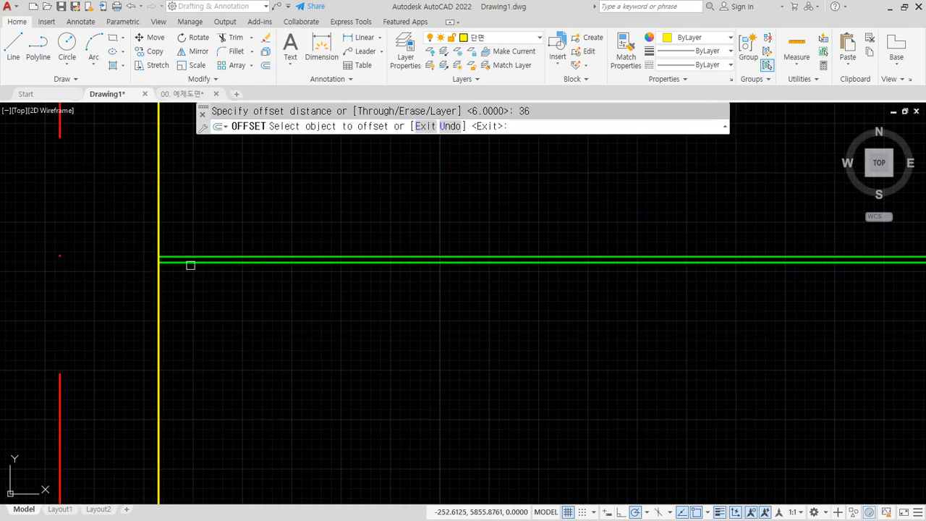
left_click(191, 263)
left_click(207, 306)
key("Return")
- Offset the upper ceiling line 45 upward
key("Return")
type("45")
key("Return")
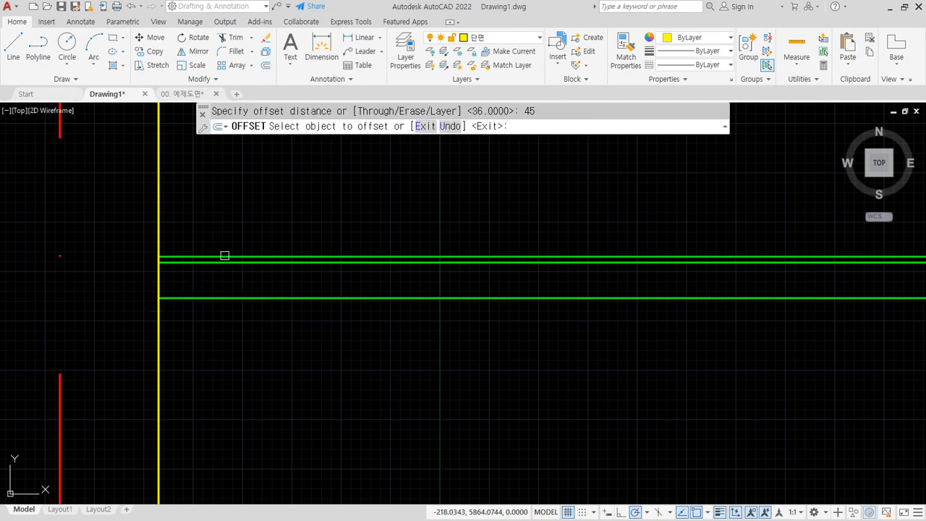
left_click(226, 255)
left_click(231, 232)
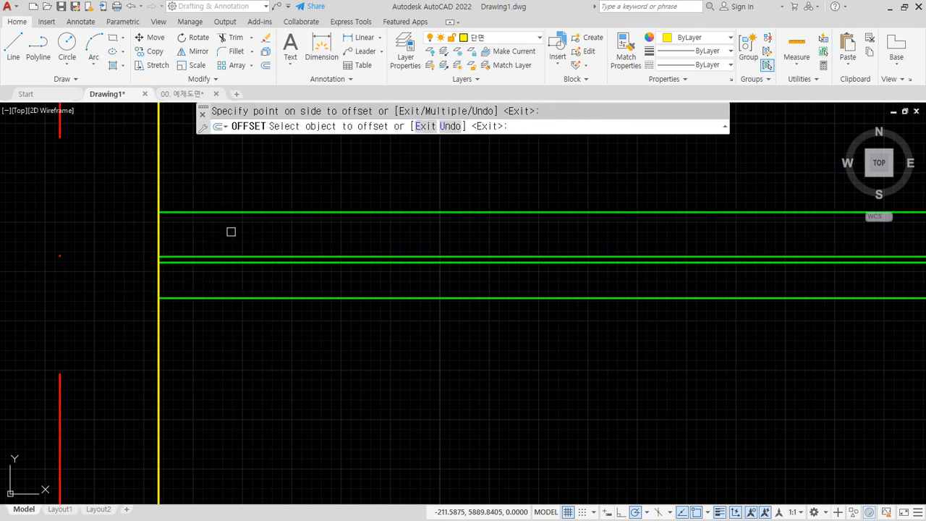
key("Escape")
- Draw a 36 by 36 square against the wall between the lowest line and the lower ceiling line
scroll(158, 284, "up", 2)
type("rec")
key("Return")
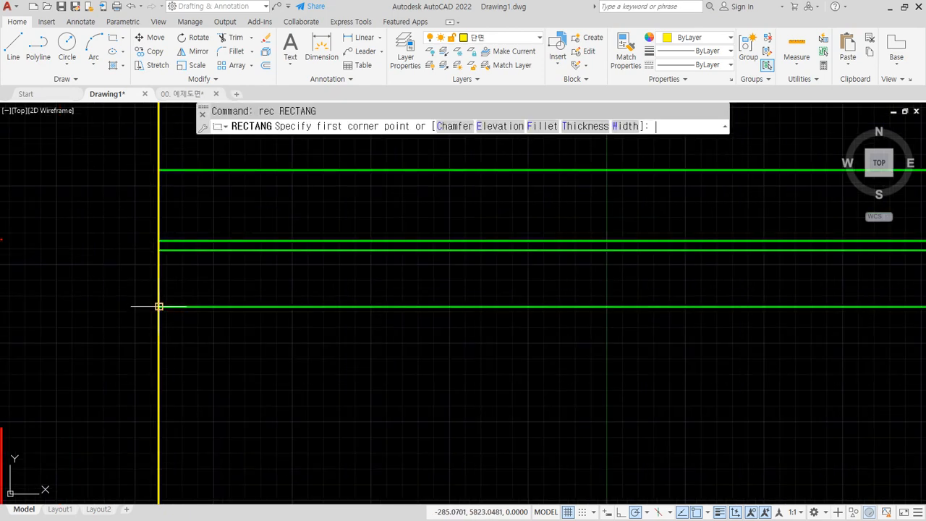
left_click(159, 307)
type("@36,")
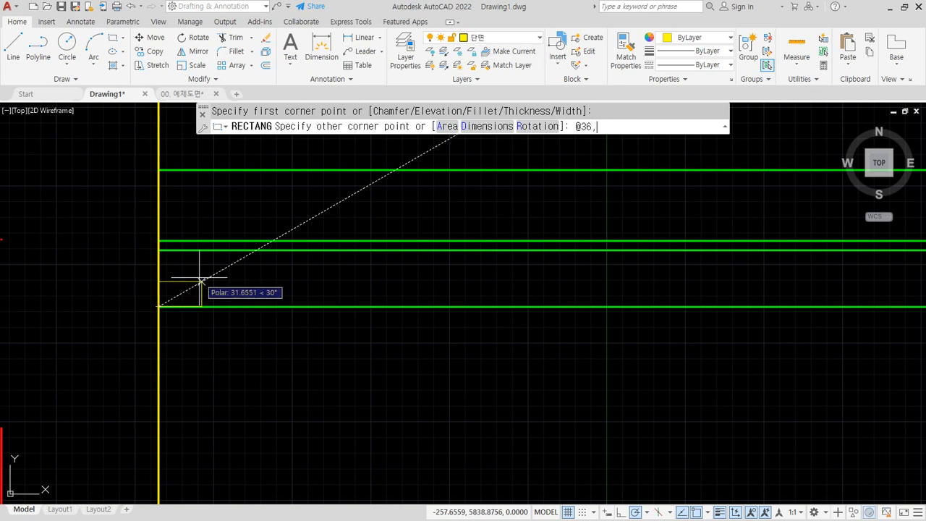
type("30")
key("Return")
- Draw a 45 by 45 square against the wall, starting where it meets the upper ceiling line
key("Return")
left_click(180, 240)
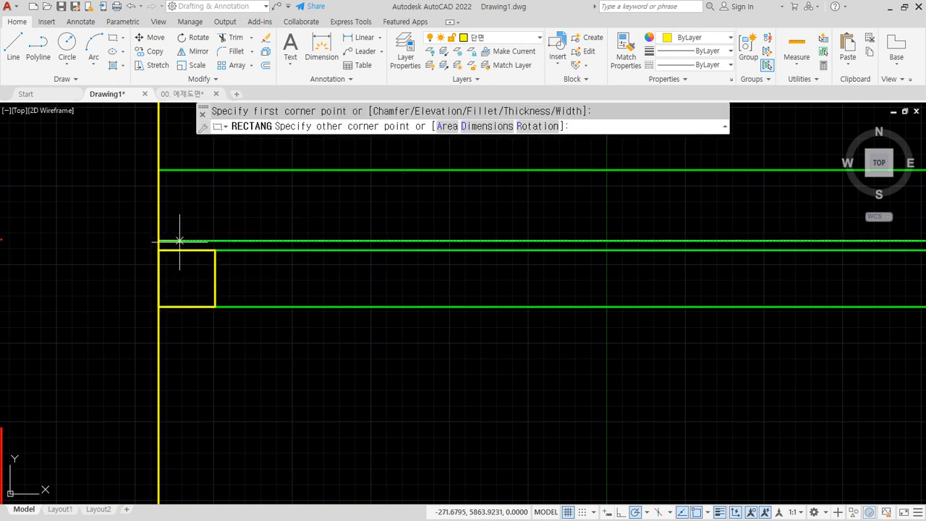
type("@45,")
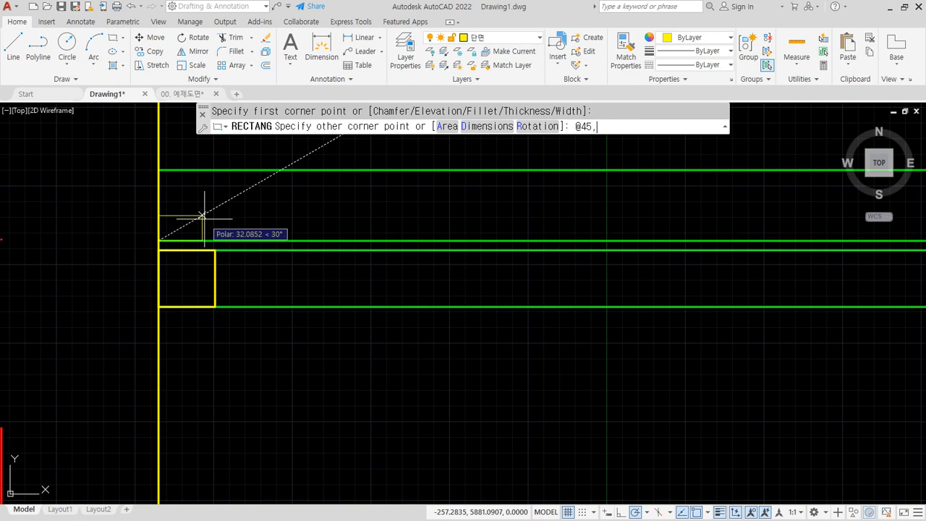
type("45")
key("Return")
- Draw a diagonal line across the 45 by 45 square from its upper right to its lower left corner
type("l")
key("Return")
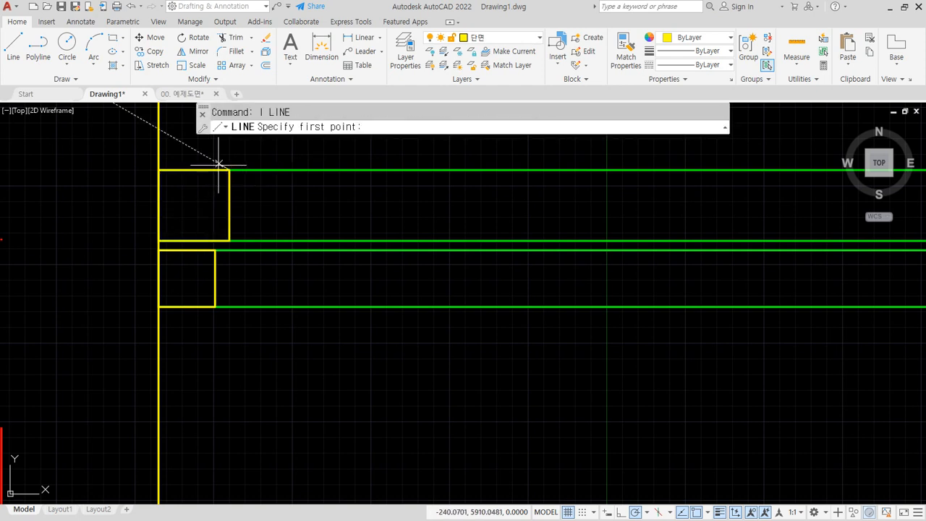
left_click(228, 171)
left_click(159, 240)
key("Return")
key("Return")
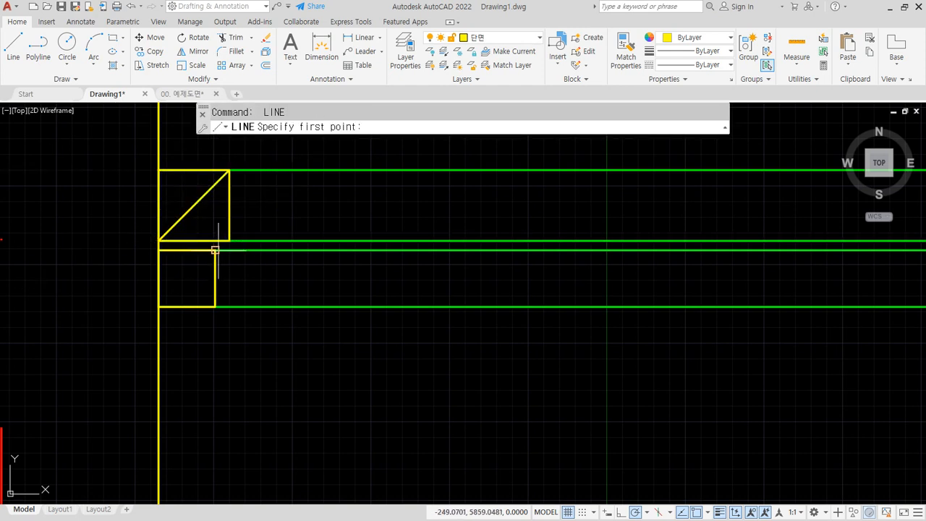
- Draw a diagonal line across the 36 by 36 square from its upper right to its lower left corner
left_click(215, 251)
left_click(159, 306)
key("Escape")
- Shorten the four ceiling lines so each starts at the outer edge of its adjoining square instead of at the wall
left_click(387, 338)
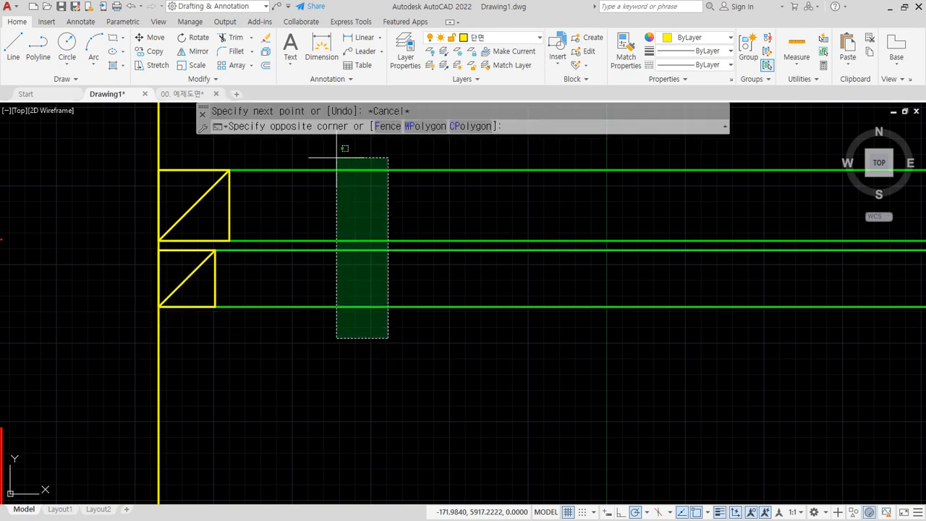
left_click(336, 157)
left_click(158, 169)
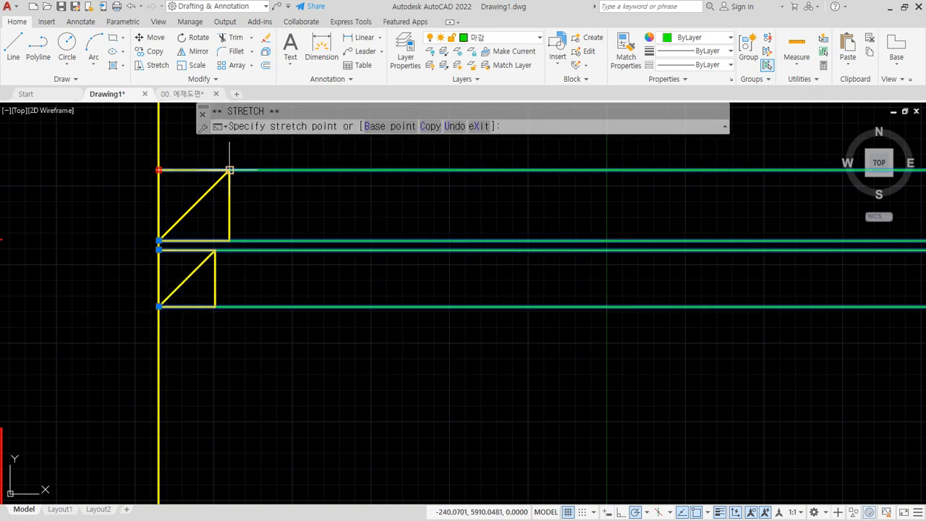
left_click(228, 170)
left_click(159, 240)
left_click(229, 240)
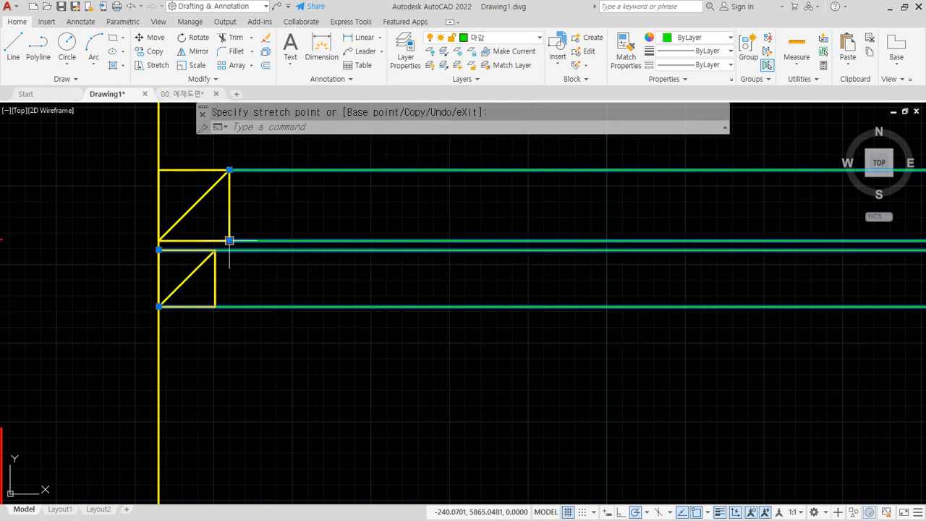
left_click(159, 250)
left_click(216, 250)
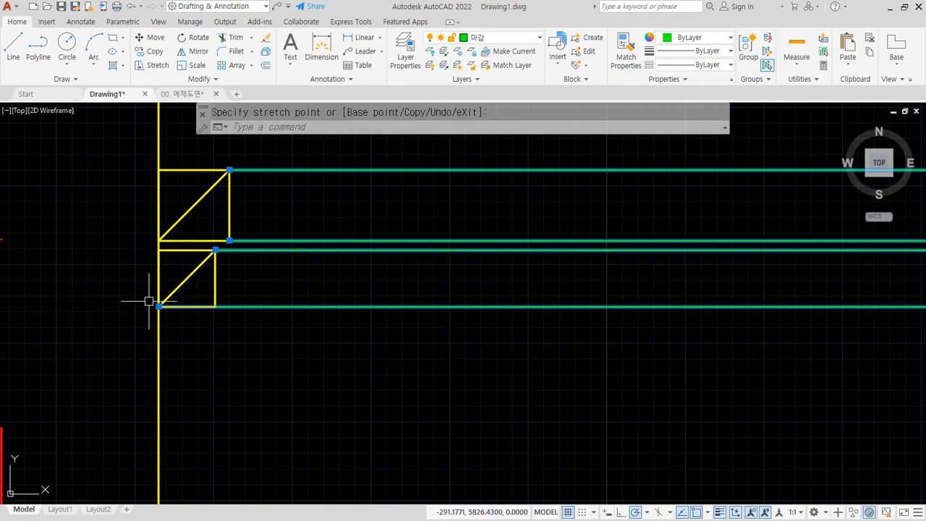
left_click(215, 306)
key("Escape")
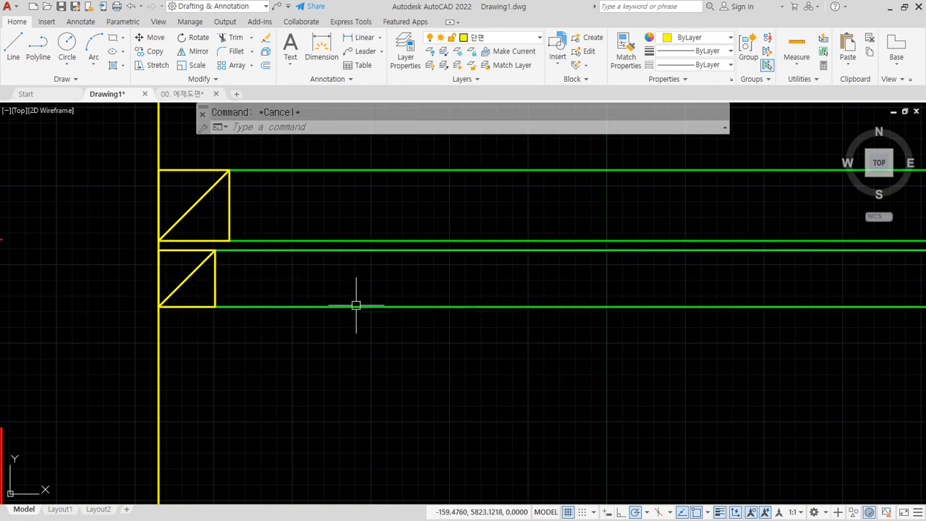
- Move the lowest and the highest ceiling lines to the 입면 layer
left_click(400, 310)
left_click(398, 293)
left_click(380, 190)
left_click(378, 145)
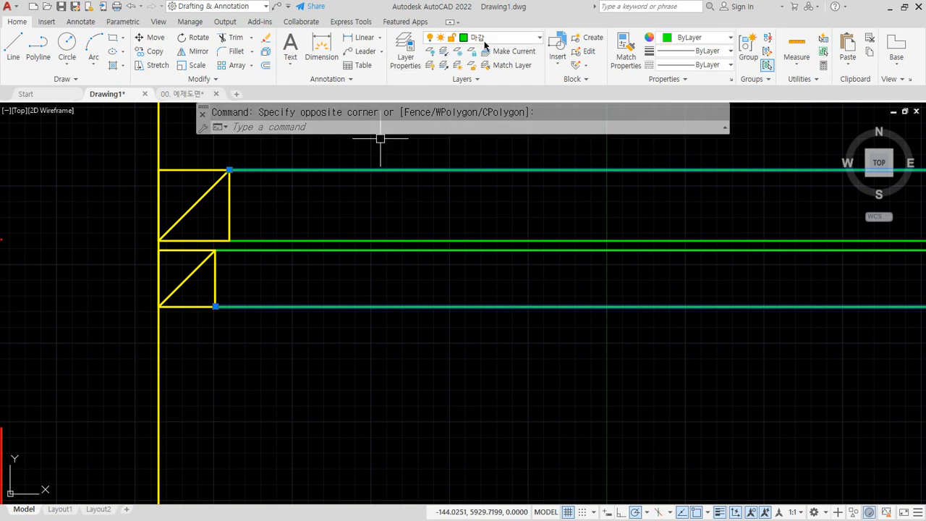
left_click(498, 38)
left_click(472, 107)
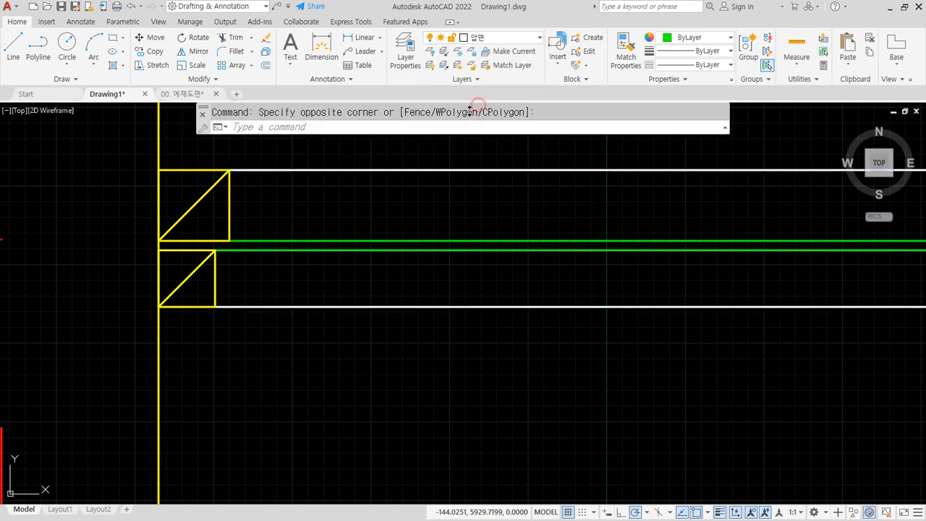
key("Escape")
- Move the diagonals of both squares to the 해치 layer
left_click(186, 272)
left_click(198, 207)
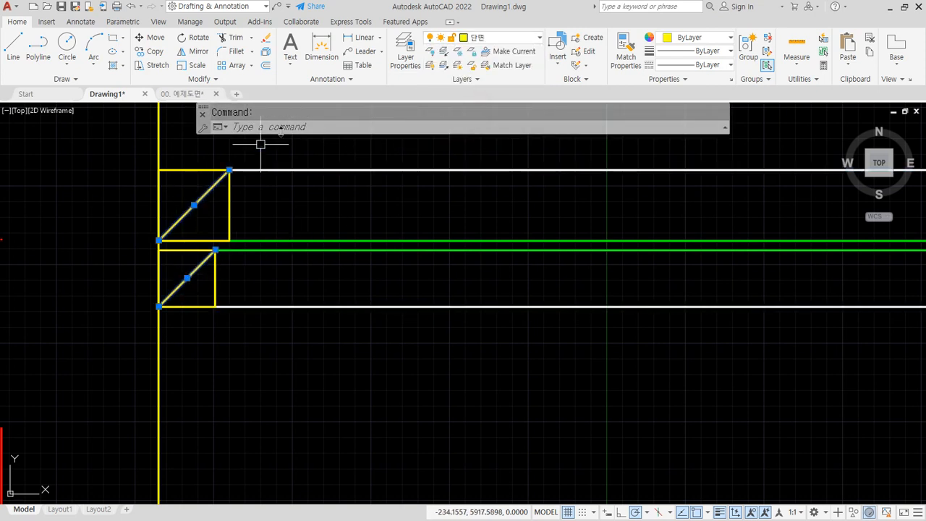
left_click(492, 41)
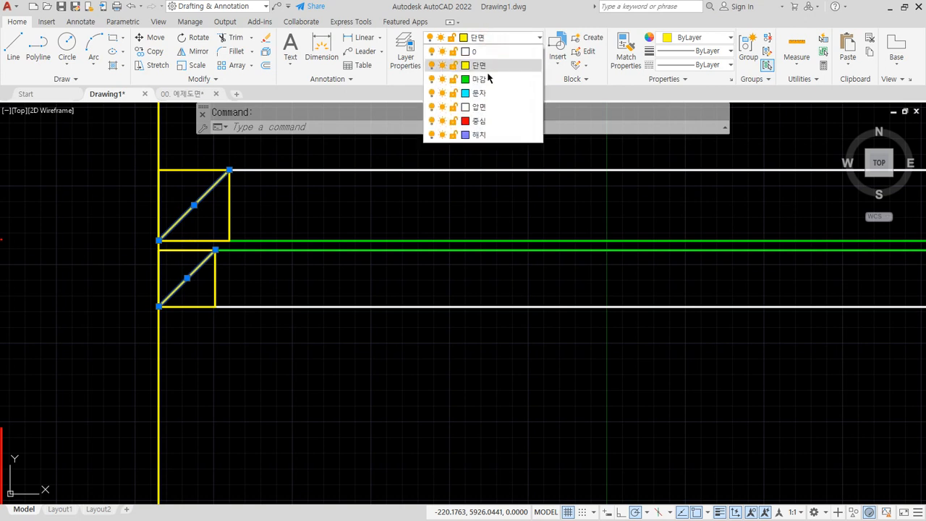
left_click(483, 135)
key("Escape")
- Draw a horizontal line across the wall thickness at the lower ceiling line's height, joining both wall faces
scroll(327, 267, "down", 2)
middle_click_drag(207, 258, 362, 258)
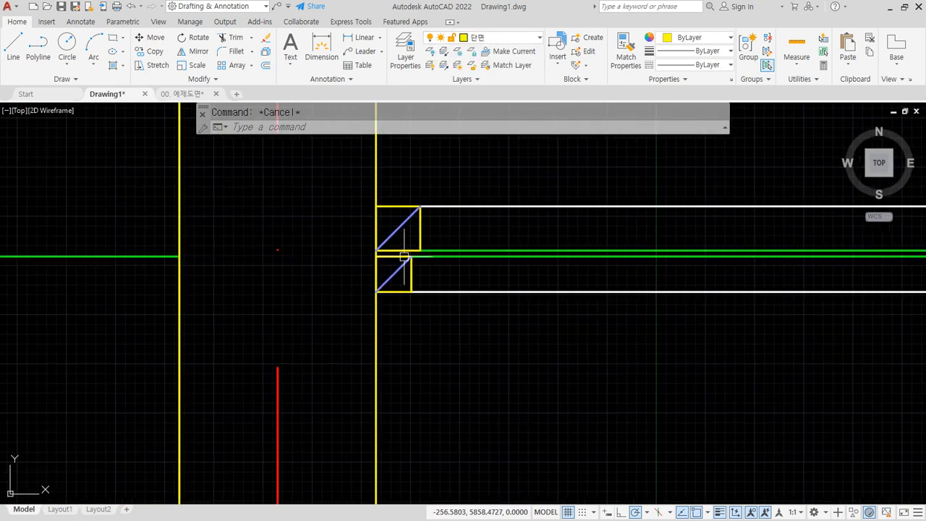
type("l")
key("Return")
left_click(376, 253)
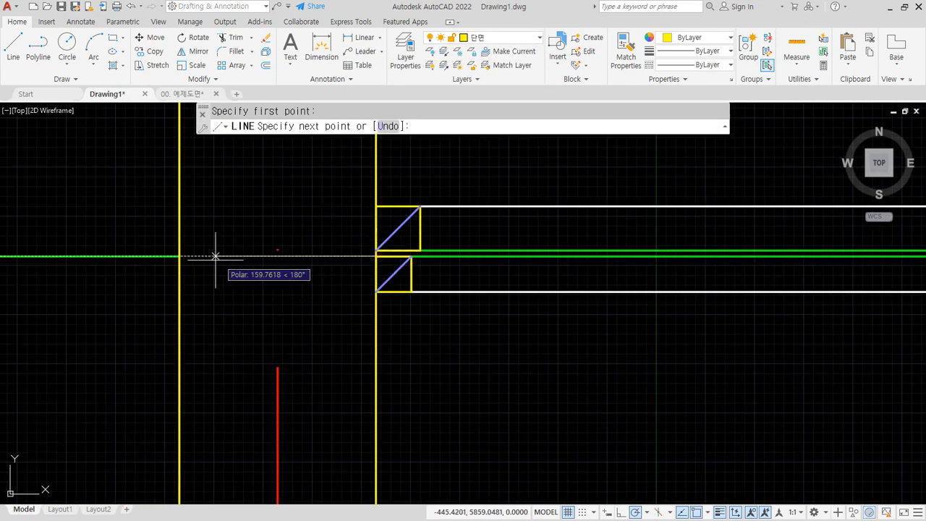
left_click(180, 257)
key("Return")
- Mirror both squares and their diagonals to the opposite wall face about the midpoint of the horizontal line, keeping the originals
type("mi")
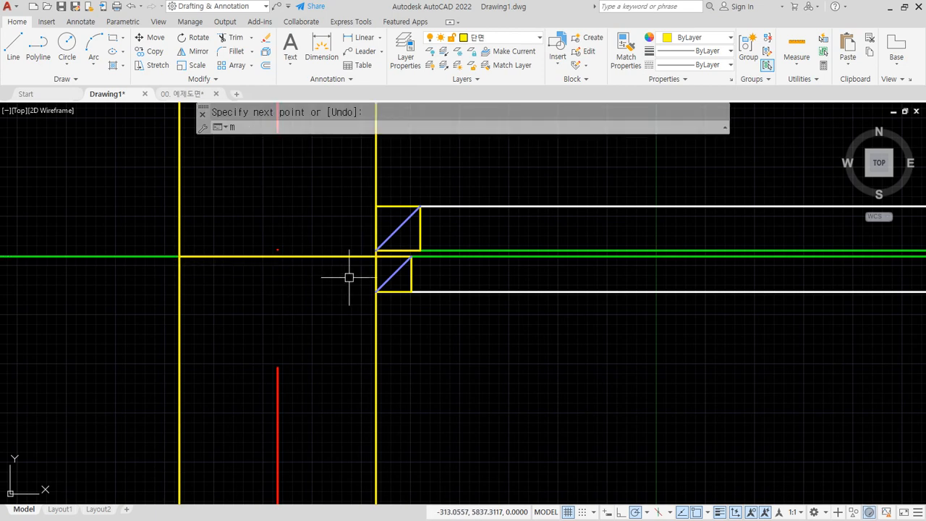
key("Return")
left_click(356, 185)
left_click(462, 326)
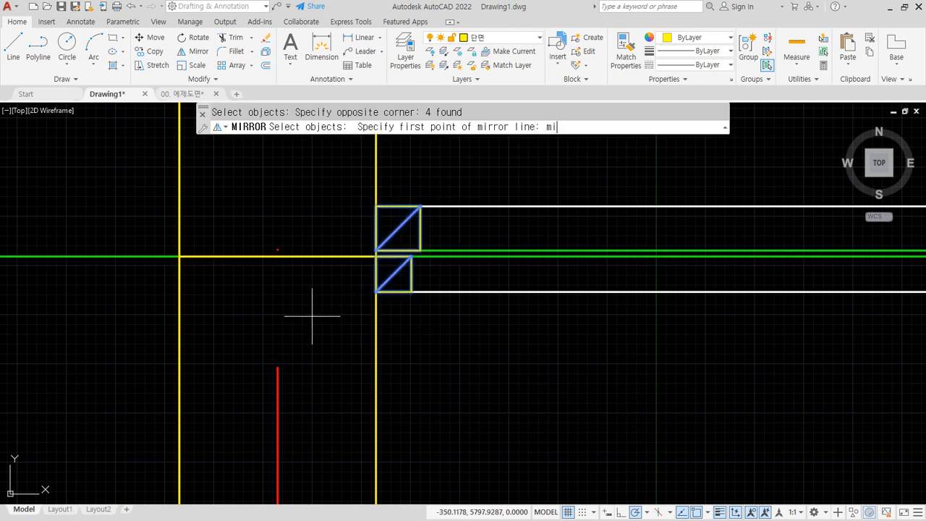
type("mid")
key("Return")
left_click(278, 254)
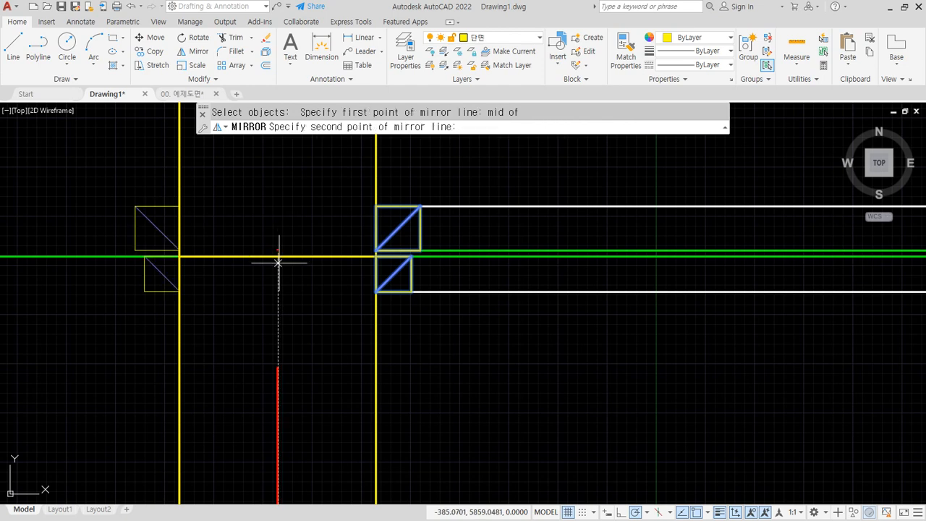
left_click(278, 304)
key("Return")
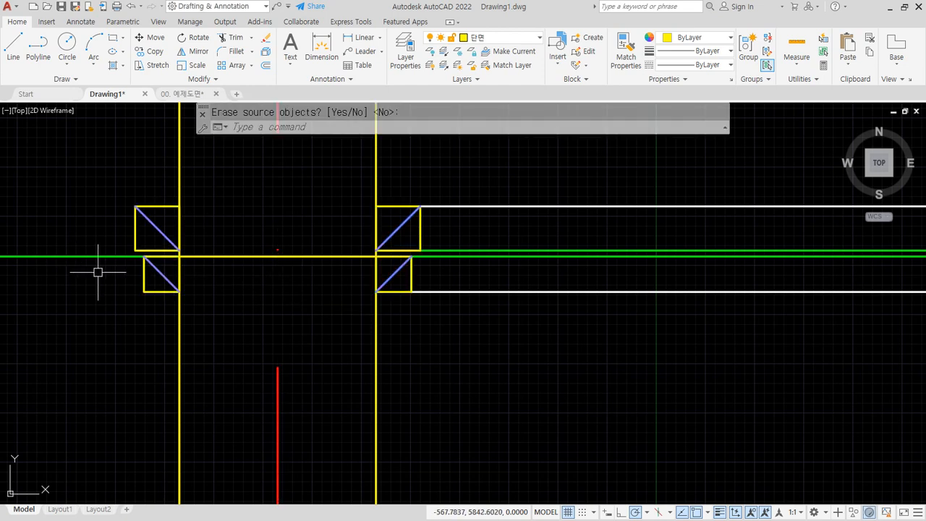
- Copy the opposite room's ceiling line to the bottom and top of the upper mirrored square and the bottom of the lower one
middle_click_drag(92, 264, 188, 278)
type("co")
key("Return")
left_click(192, 273)
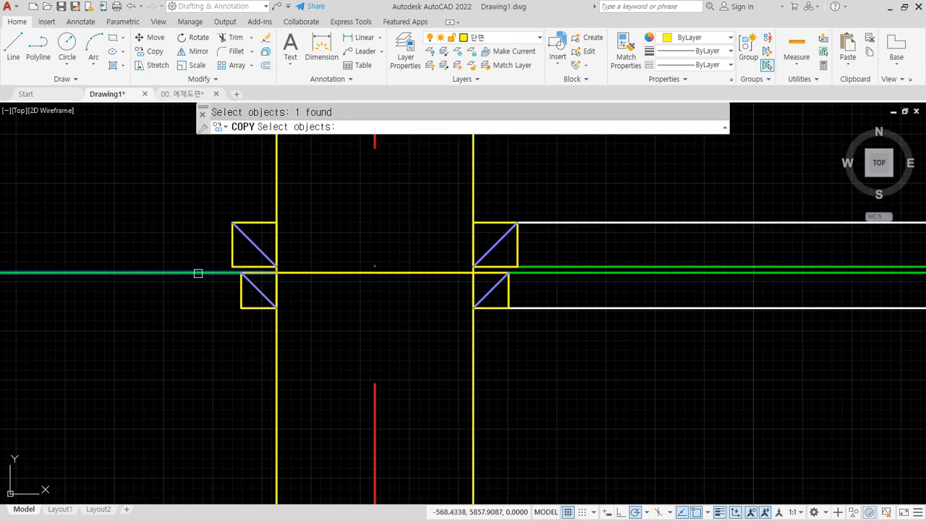
scroll(241, 272, "up", 3)
key("Return")
left_click(329, 278)
left_click(330, 263)
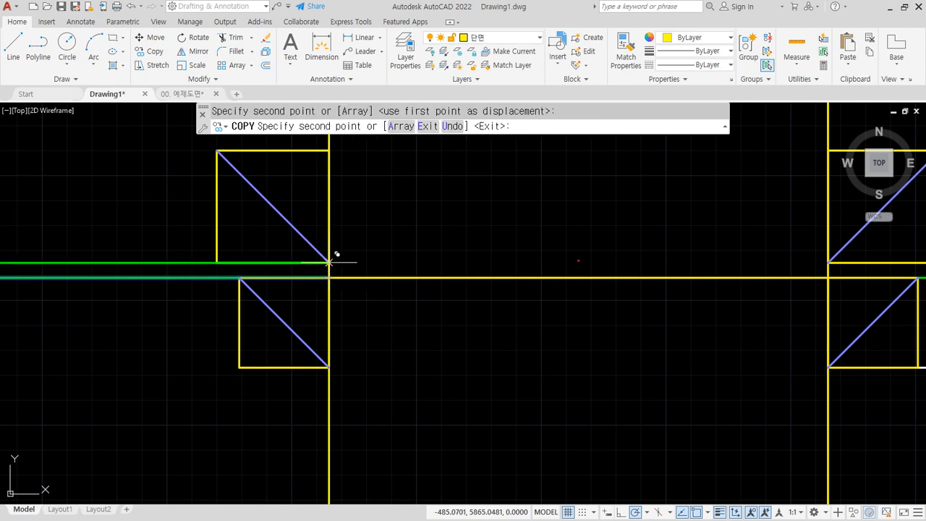
left_click(329, 150)
left_click(329, 367)
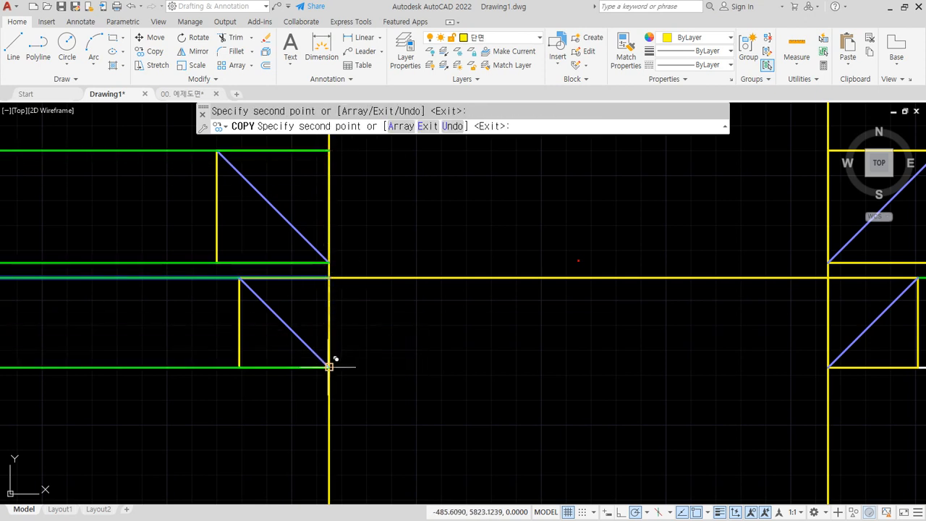
key("Return")
- Shorten the four ceiling lines in the opposite room so they end at the outer edges of the mirrored squares
left_click(137, 125)
left_click(69, 434)
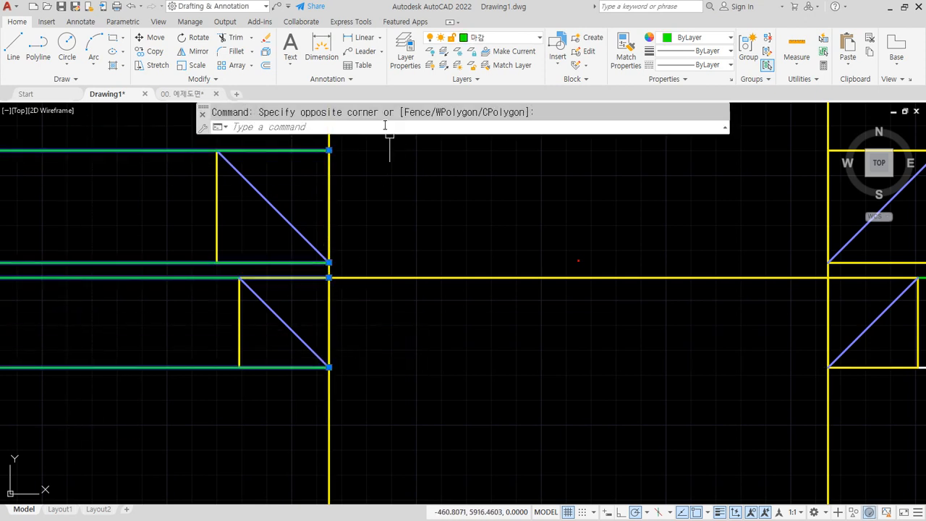
left_click(330, 151)
left_click(217, 151)
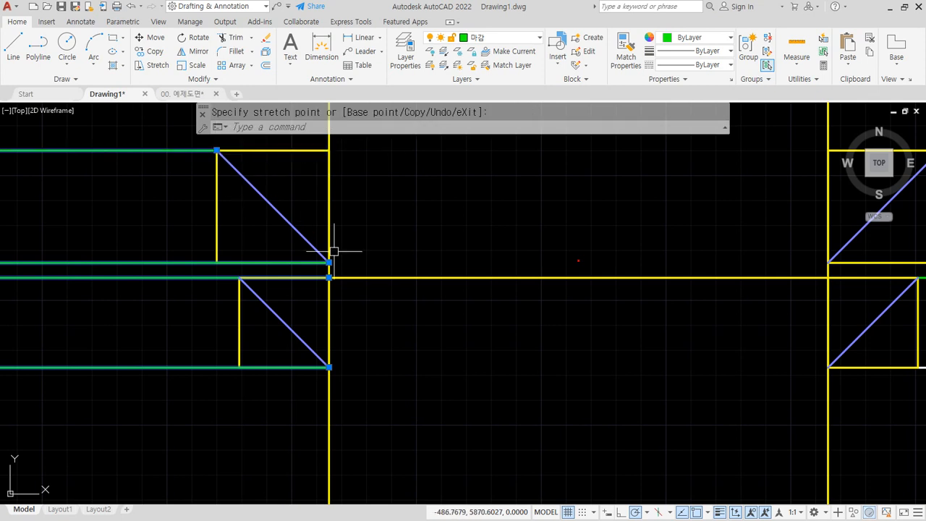
left_click(329, 263)
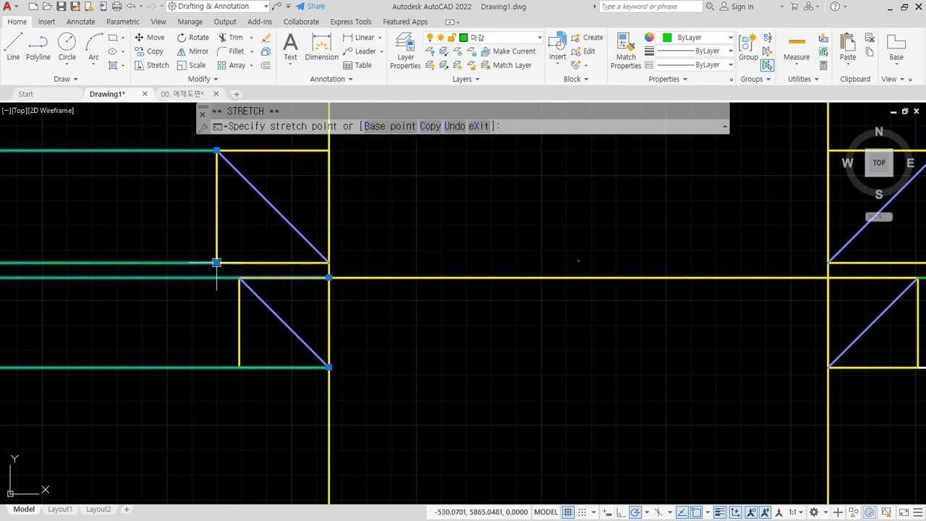
left_click(216, 262)
left_click(330, 277)
left_click(240, 277)
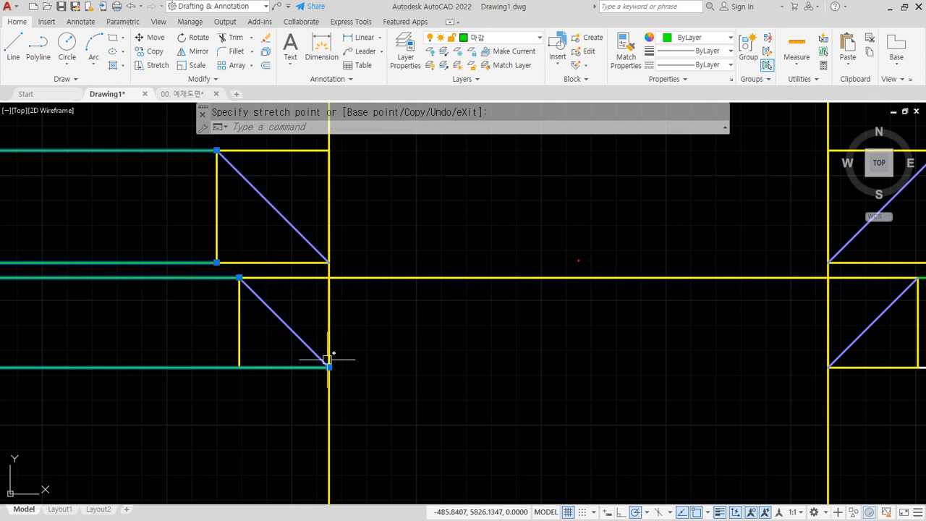
left_click(329, 367)
left_click(240, 367)
key("Escape")
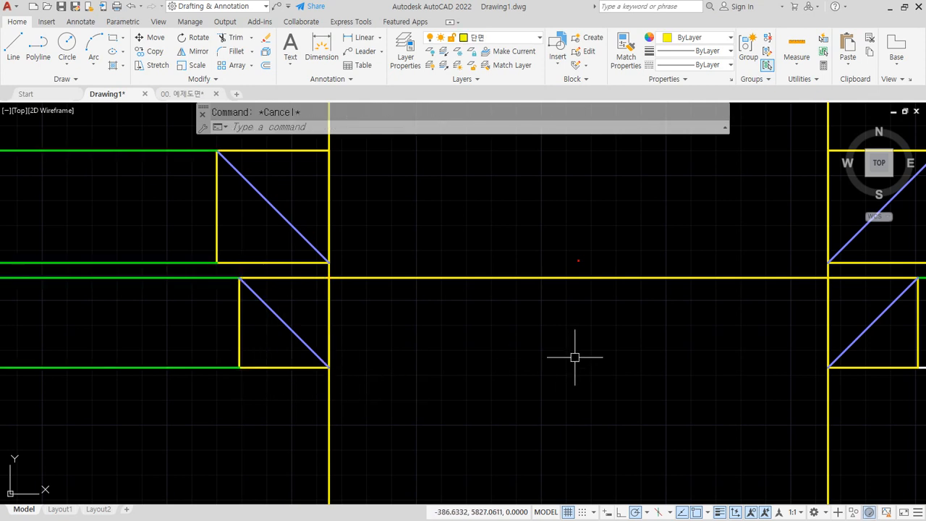
- Match the opposite room's lowest and highest ceiling lines to the properties of the white 입면 line
type("ma")
key("Return")
middle_click_drag(810, 335, 705, 348)
scroll(814, 362, "down", 2)
left_click(854, 373)
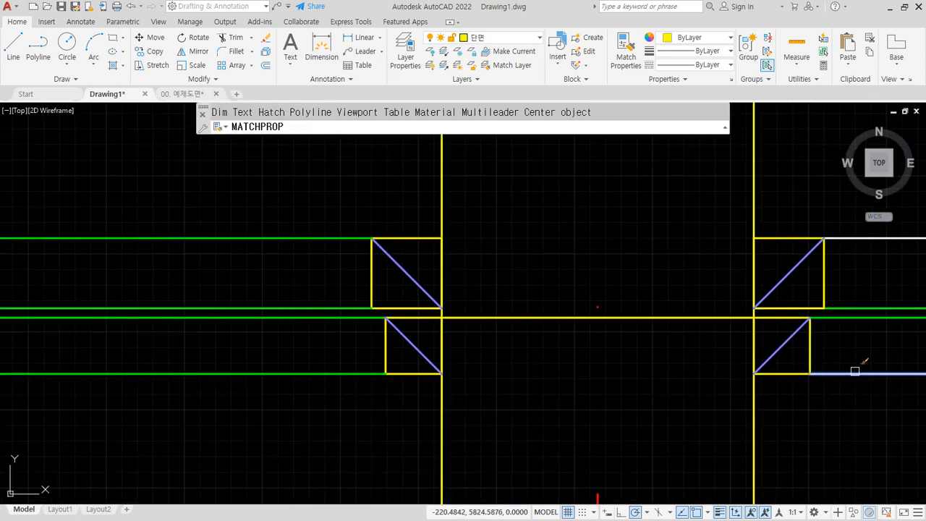
left_click(259, 373)
left_click(253, 213)
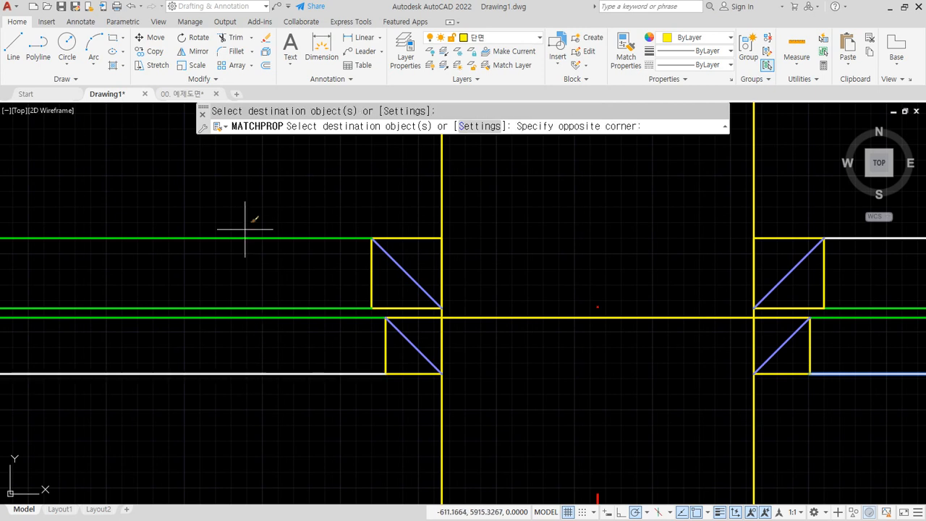
left_click(214, 250)
key("Return")
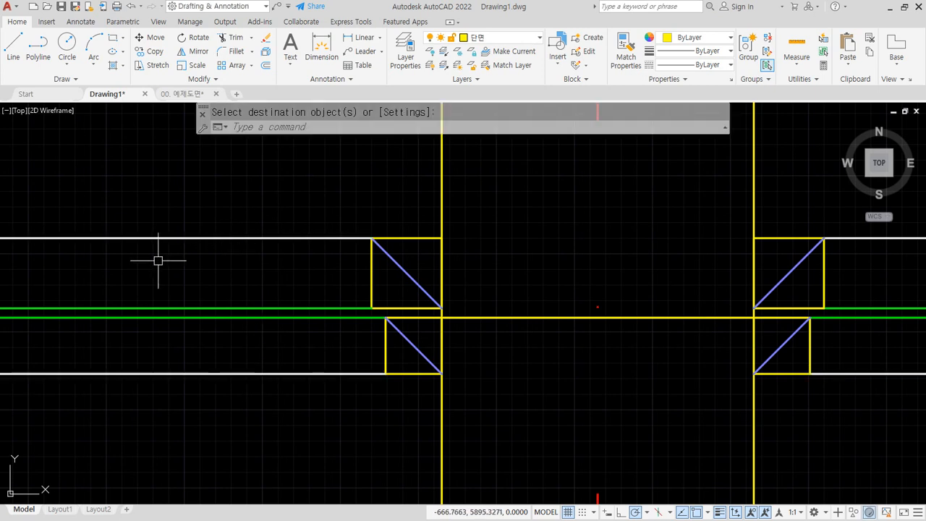
- Examine the reference floor plan where the section passes through the interior wall beside the bedroom door, and return to the drawing
scroll(294, 251, "down", 2)
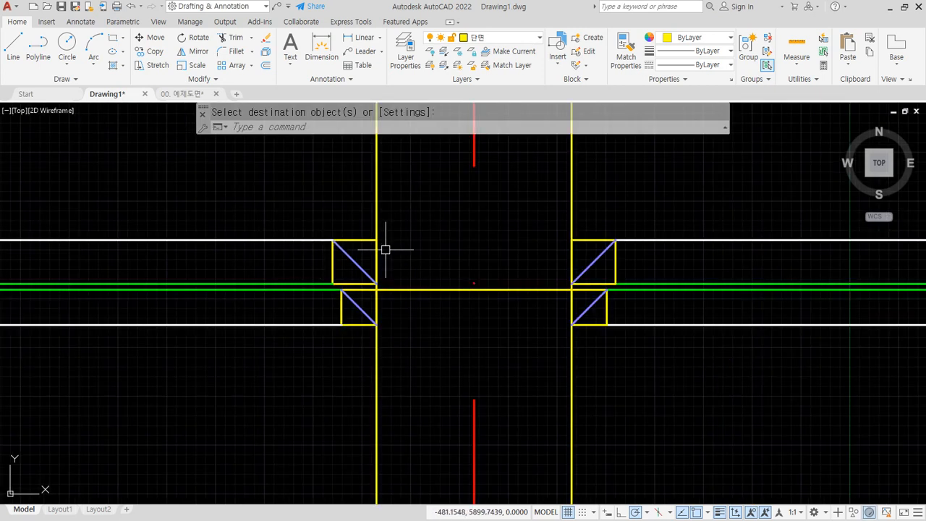
key("Escape")
middle_click_drag(449, 296, 427, 256)
scroll(317, 423, "up", 5)
scroll(317, 423, "up", 4)
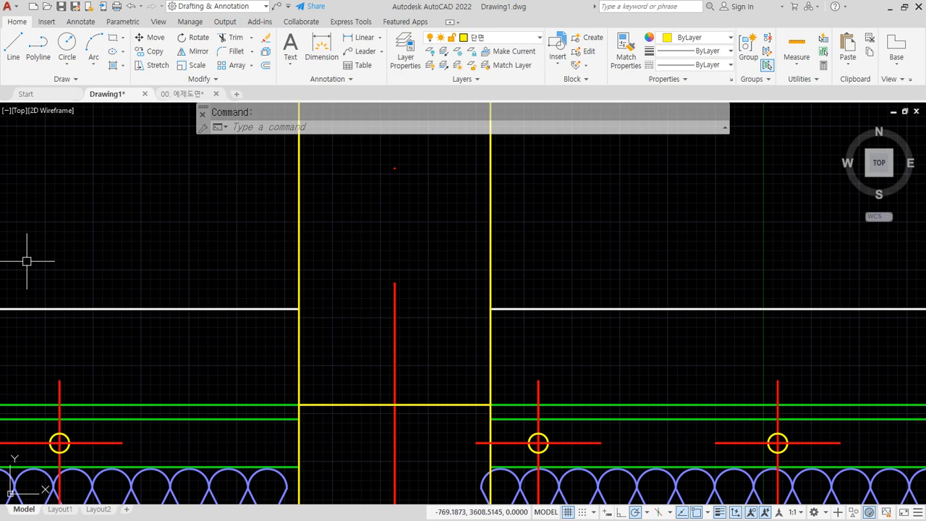
left_click_drag(0, 120, 609, 146)
left_click_drag(374, 233, 373, 414)
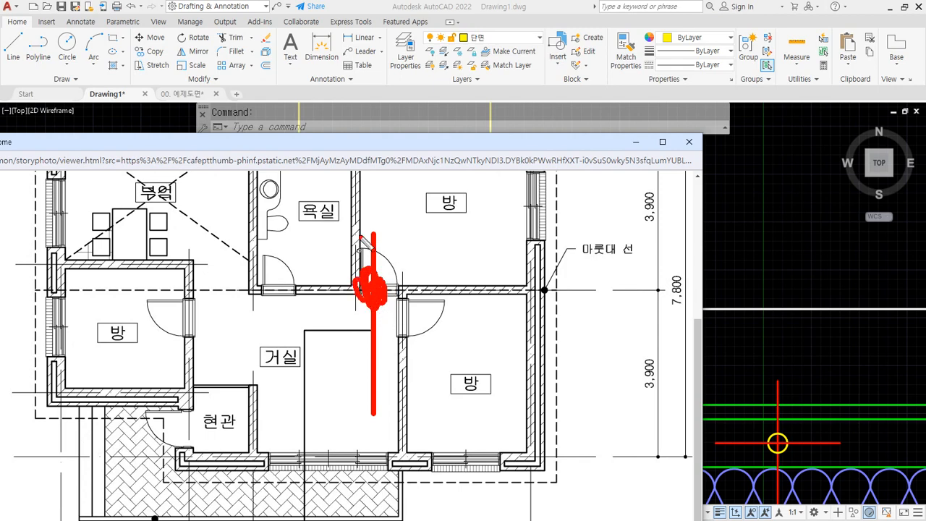
key("Escape")
left_click_drag(397, 147, 0, 101)
left_click(510, 258)
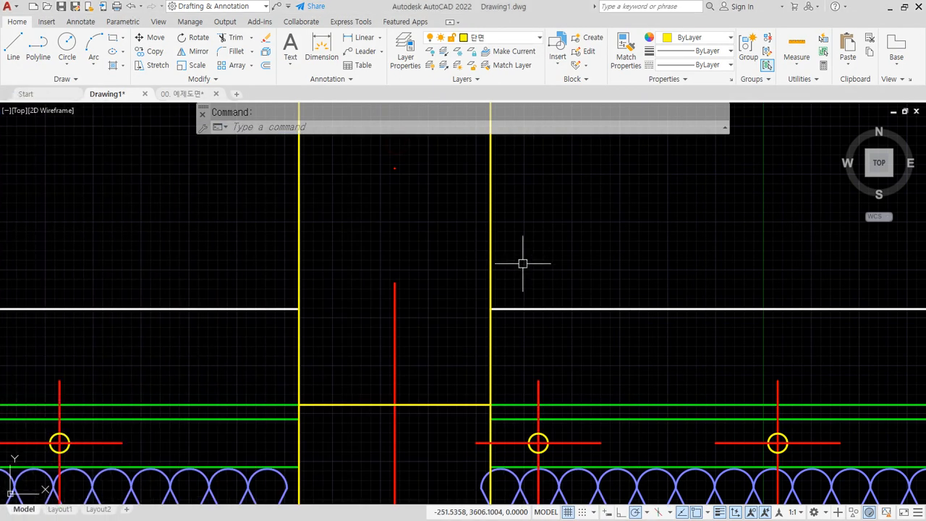
scroll(697, 269, "down", 4)
scroll(364, 265, "up", 5)
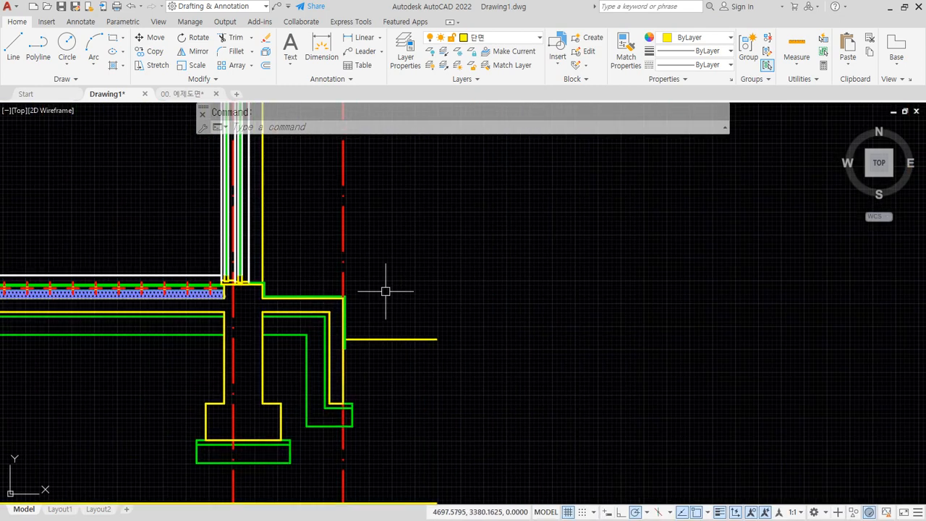
type("rec")
key("Return")
left_click(474, 289)
key("Escape")
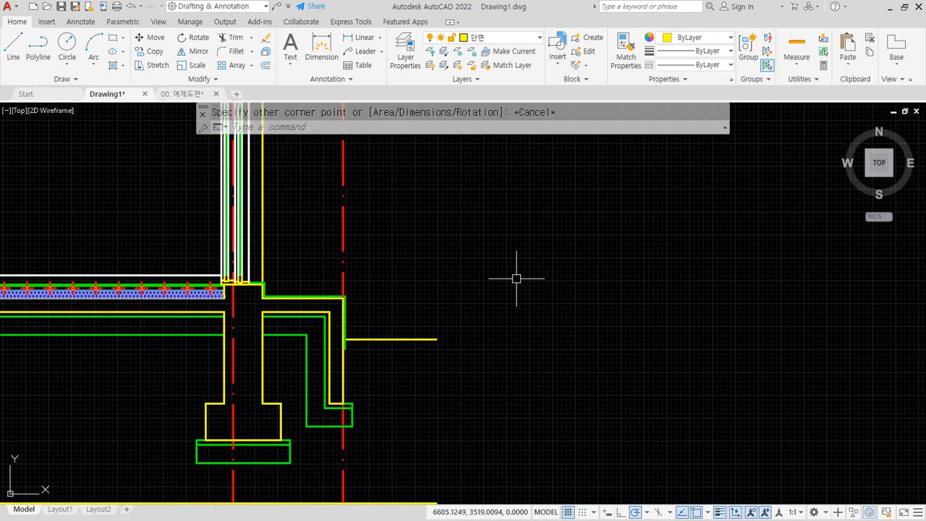
- Draw a 260 by 40 rectangle across the interior wall just above its base line at floor level
middle_click_drag(81, 310, 604, 309)
scroll(423, 267, "up", 5)
key("ctrl+2")
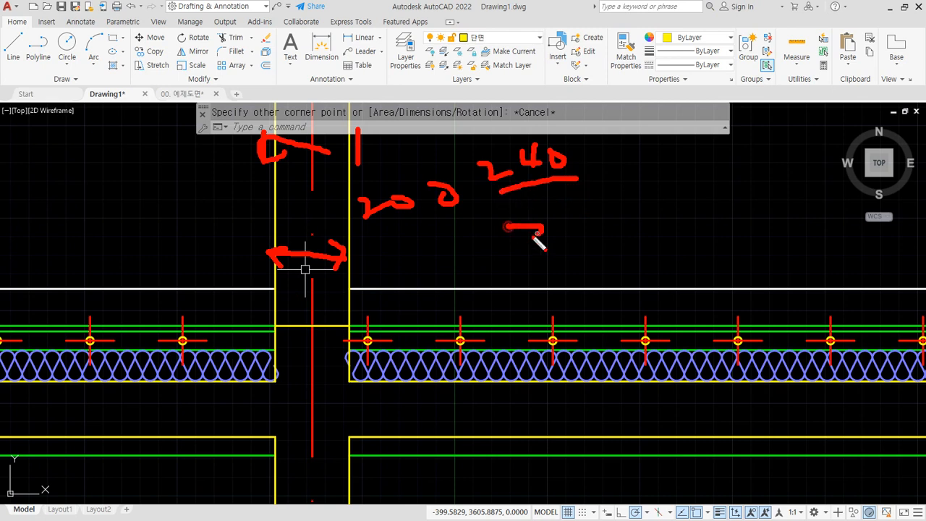
left_click_drag(576, 194, 587, 228)
key("Escape")
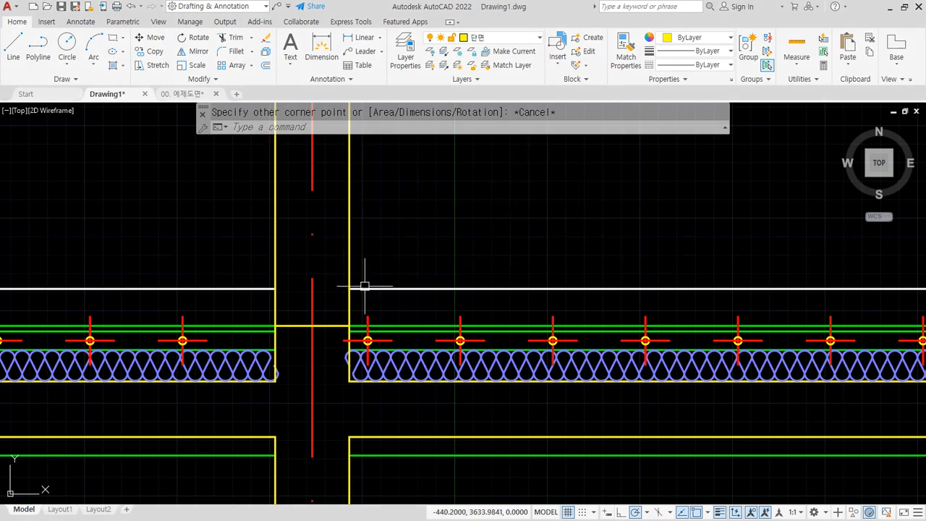
scroll(268, 327, "up", 6)
type("r")
key("Return")
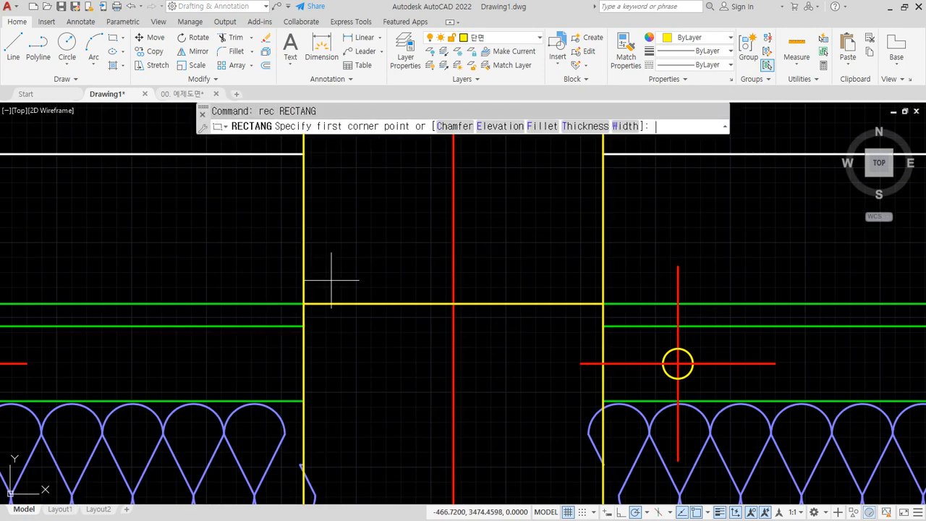
left_click(332, 281)
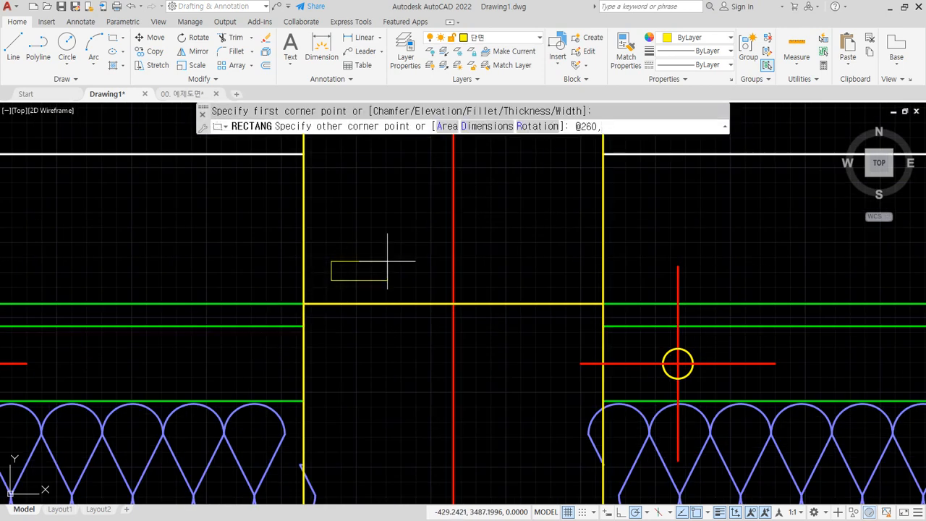
key("Return")
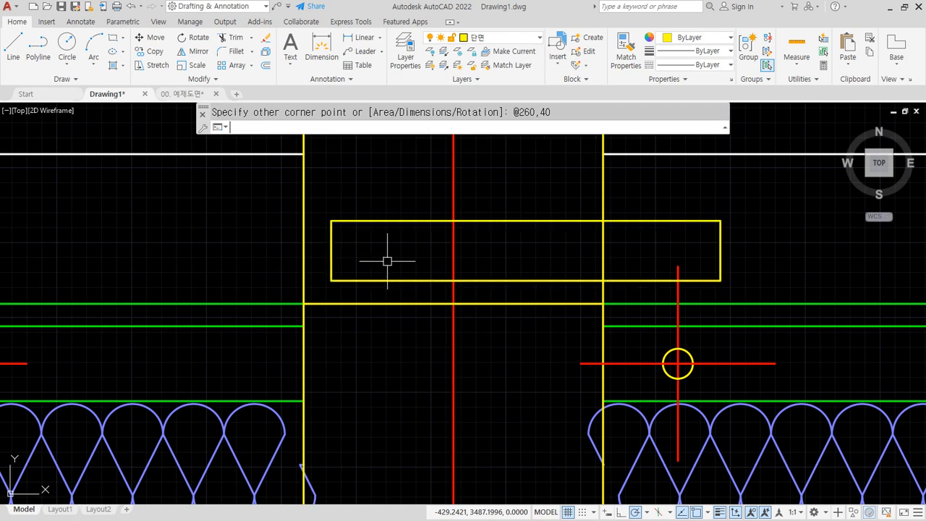
- Move the rectangle by the midpoint of its bottom edge onto the midpoint of the interior wall's base line
type("m")
key("Return")
left_click(513, 281)
key("Return")
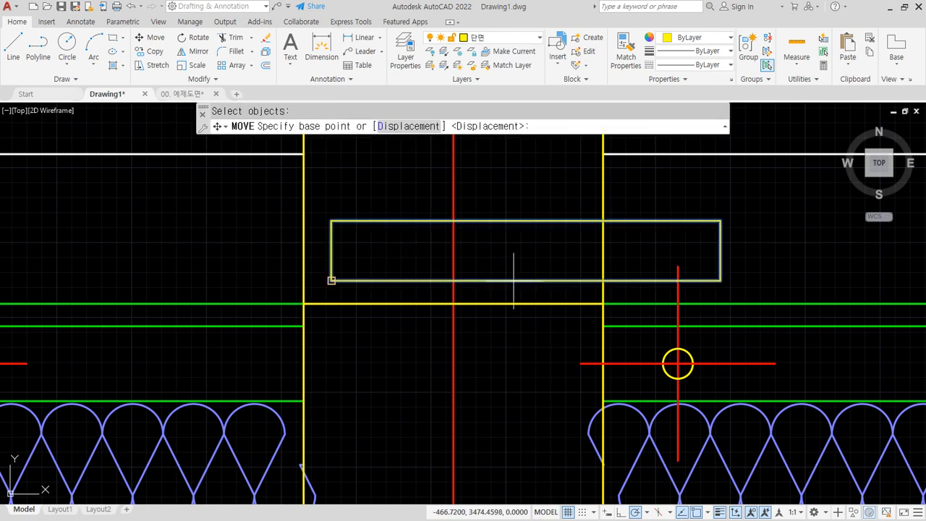
type("mid")
key("Return")
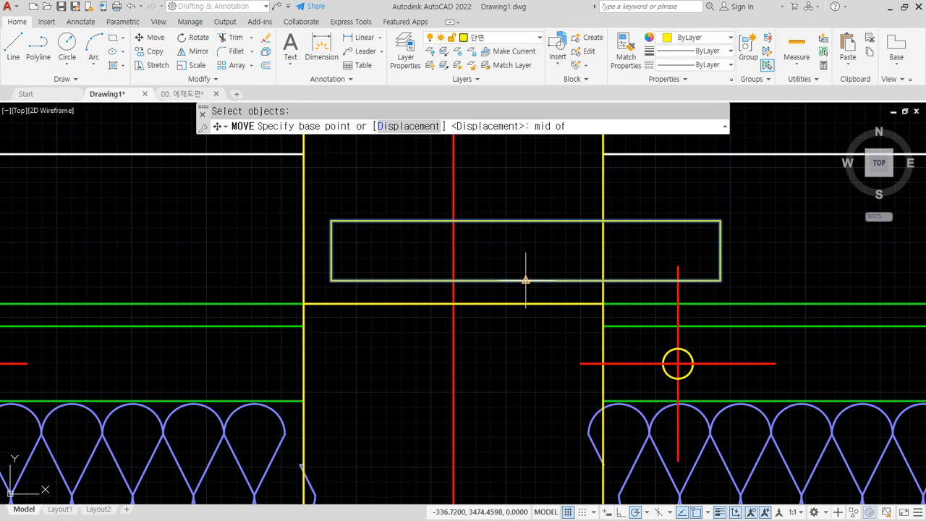
left_click(526, 280)
left_click(453, 304)
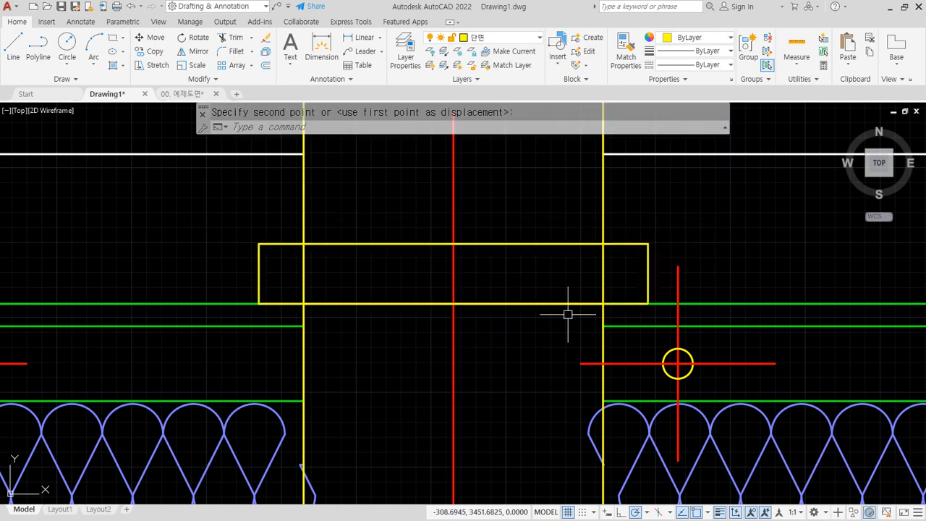
- Trim away the two wall face segments inside the threshold rectangle
type("tr")
key("Return")
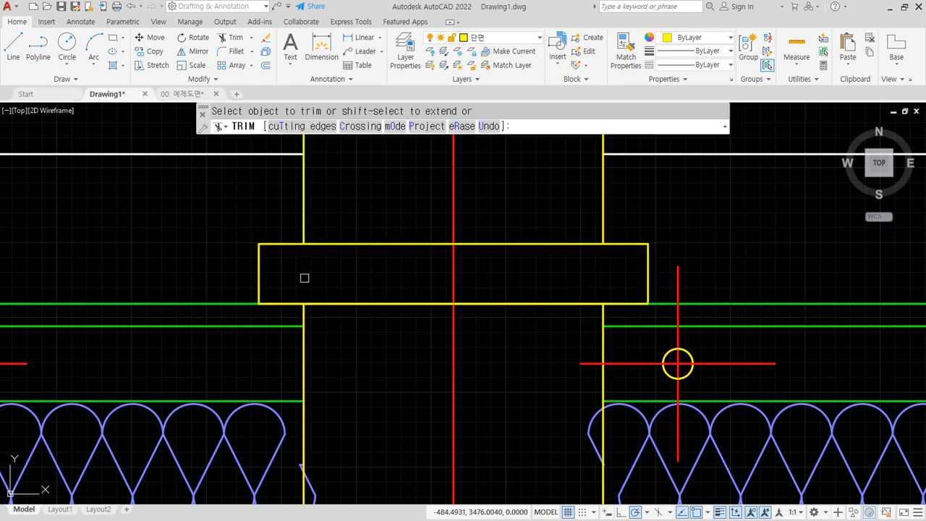
key("Return")
type("o")
key("Return")
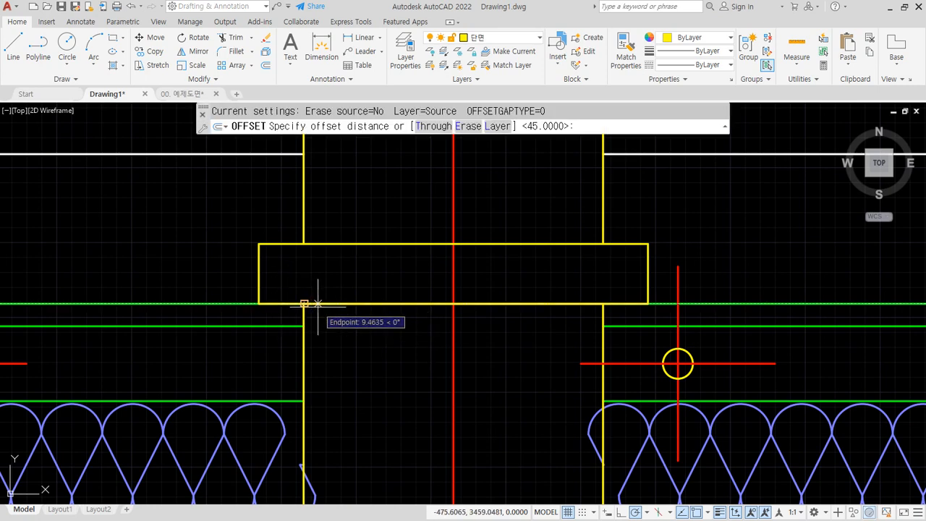
key("Return")
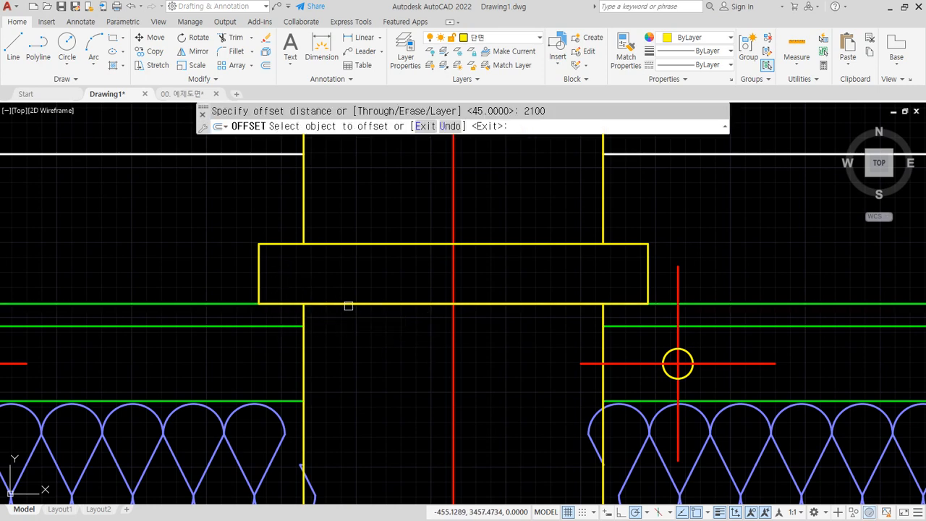
left_click(369, 304)
key("Escape")
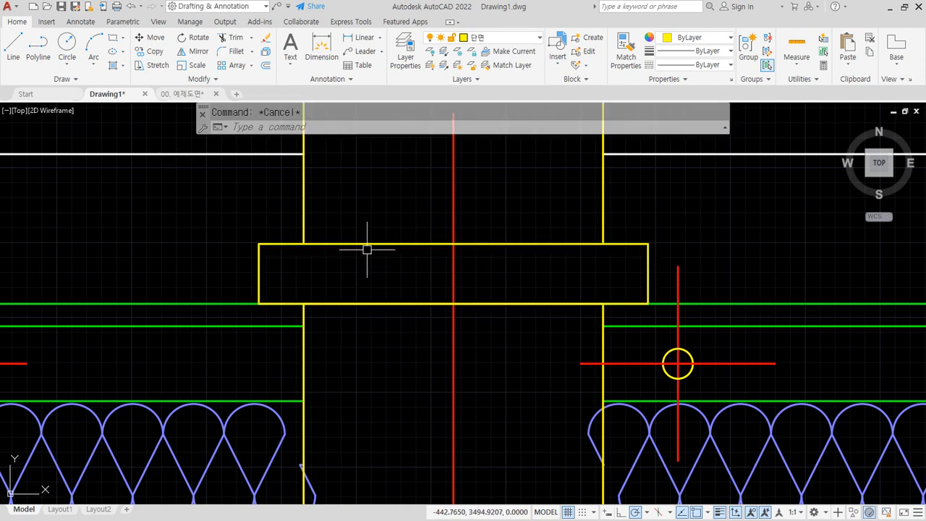
- Move the threshold rectangle up clear of the wall's base line so the line can be selected by itself
type("m")
key("Return")
left_click(366, 241)
key("Return")
left_click(371, 281)
left_click(372, 254)
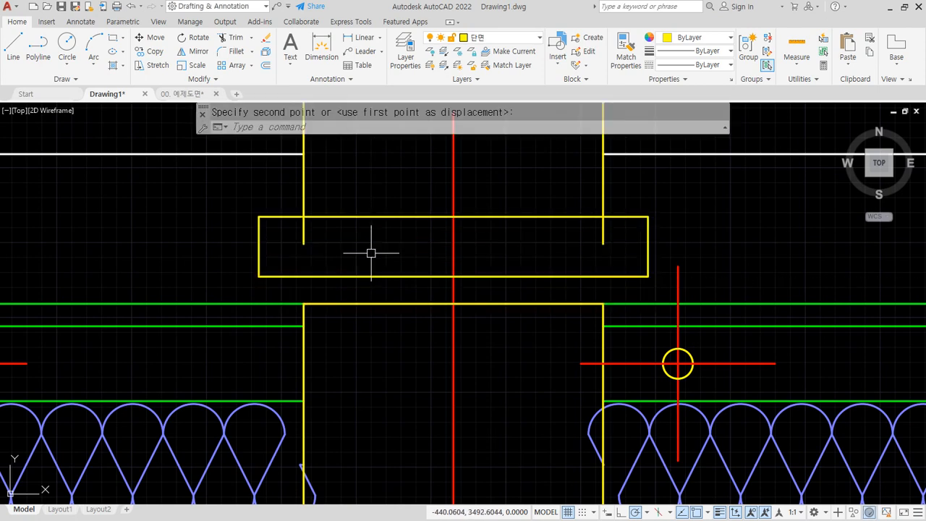
- Offset the interior wall's base line 2100 upward to mark the door opening height
type("o")
key("Return")
type("2")
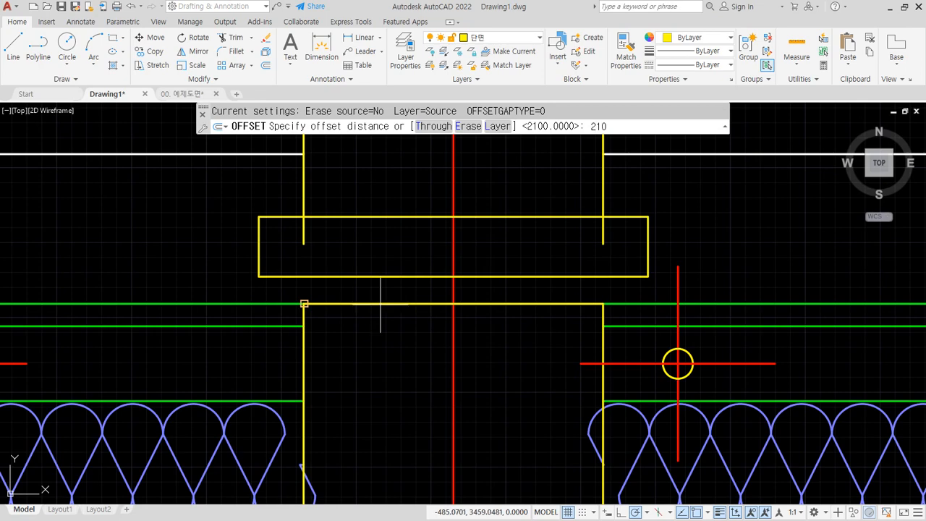
key("Return")
left_click(381, 303)
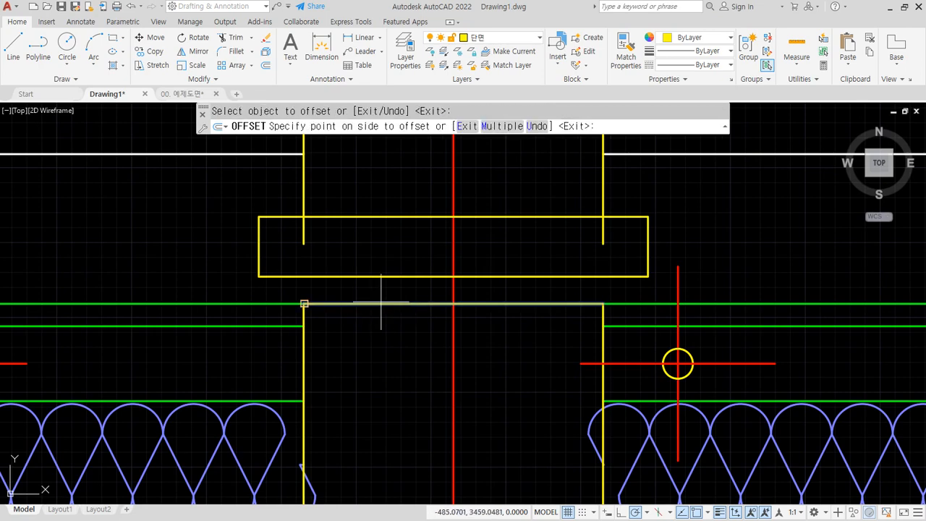
scroll(388, 191, "down", 4)
scroll(384, 324, "up", 5)
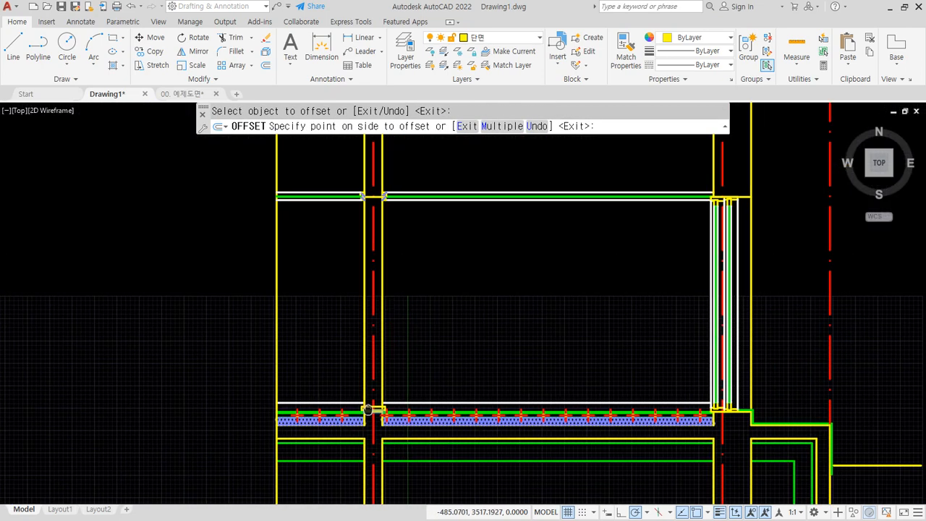
left_click(392, 295)
scroll(369, 261, "up", 2)
scroll(369, 229, "up", 2)
key("Return")
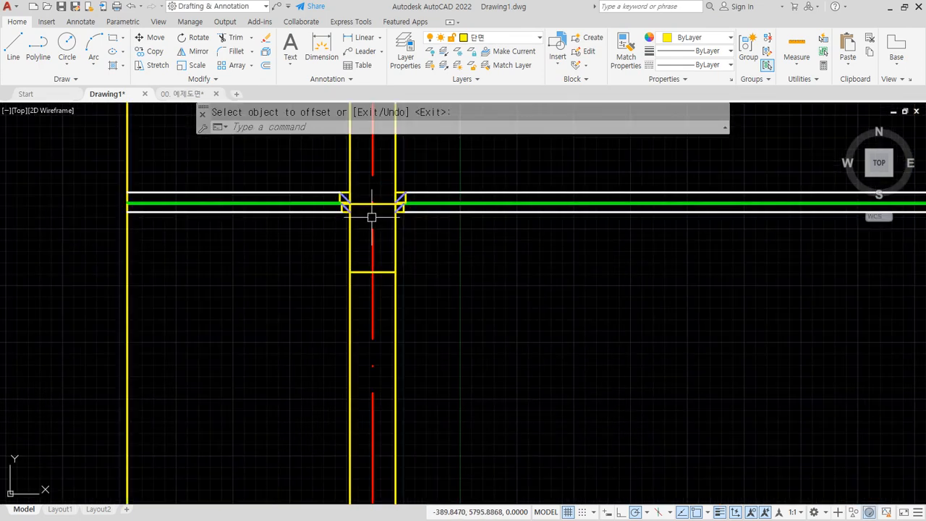
- Erase the horizontal line that crosses the interior wall at ceiling level
left_click(383, 202)
type("e")
key("Return")
scroll(376, 364, "down", 3)
scroll(359, 325, "up", 5)
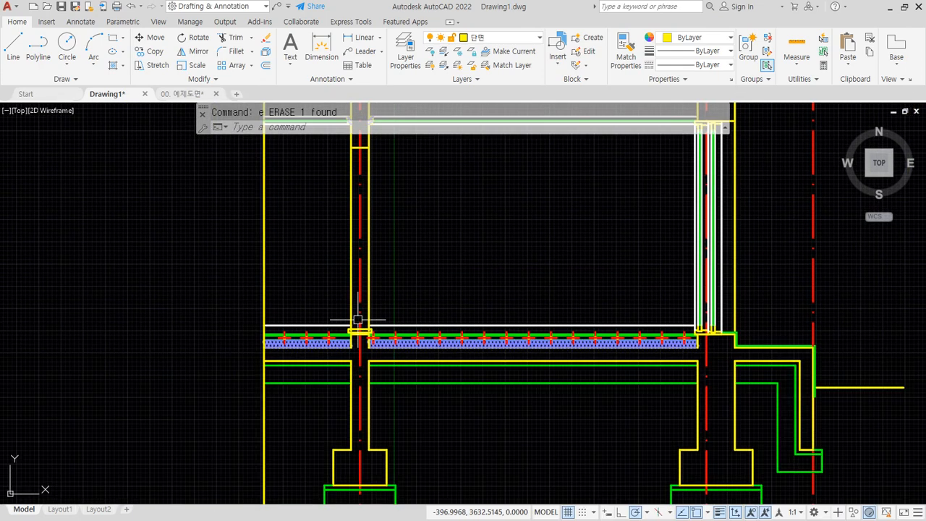
- Erase the wall's base line below the threshold rectangle and undo that deletion
scroll(359, 359, "up", 2)
left_click(384, 322)
type("e")
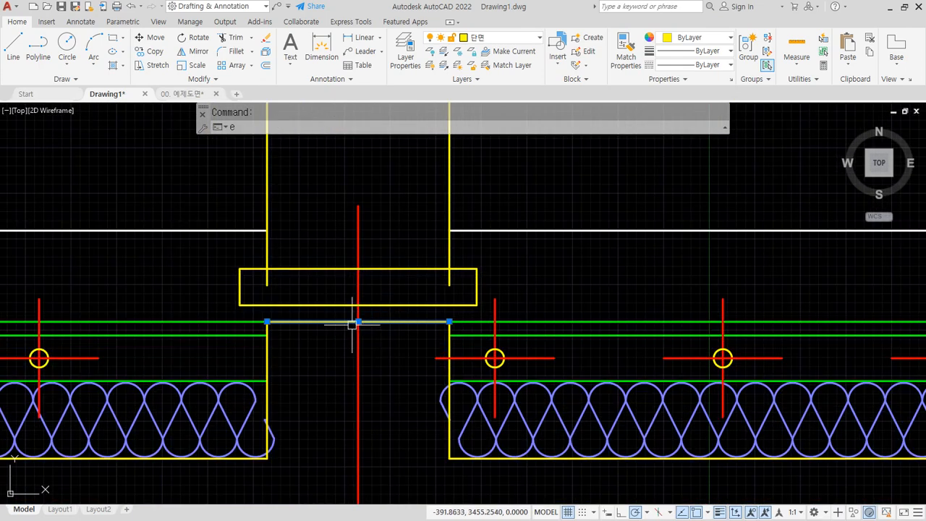
key("Return")
key("ctrl+z")
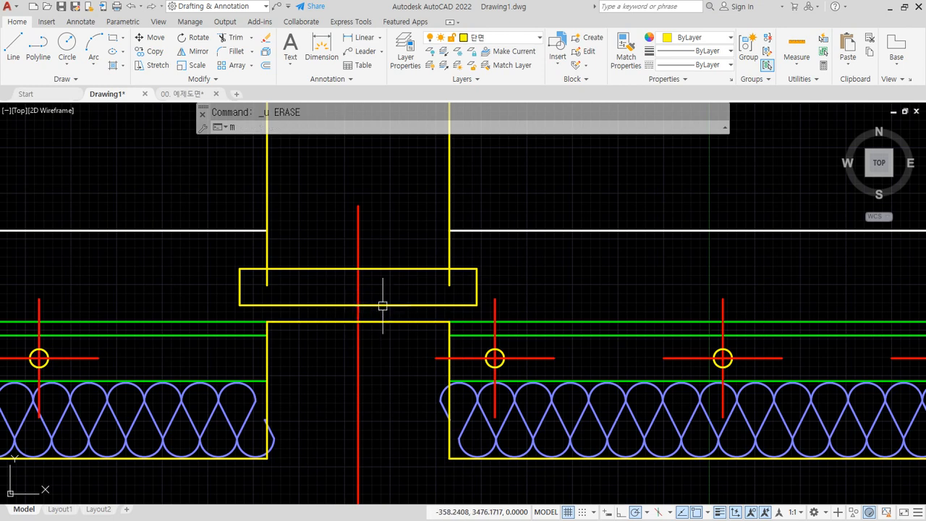
- Move the threshold rectangle back down so its bottom edge sits on the wall's base line
type("m")
key("Return")
left_click(373, 305)
key("Return")
left_click(366, 305)
left_click(279, 318)
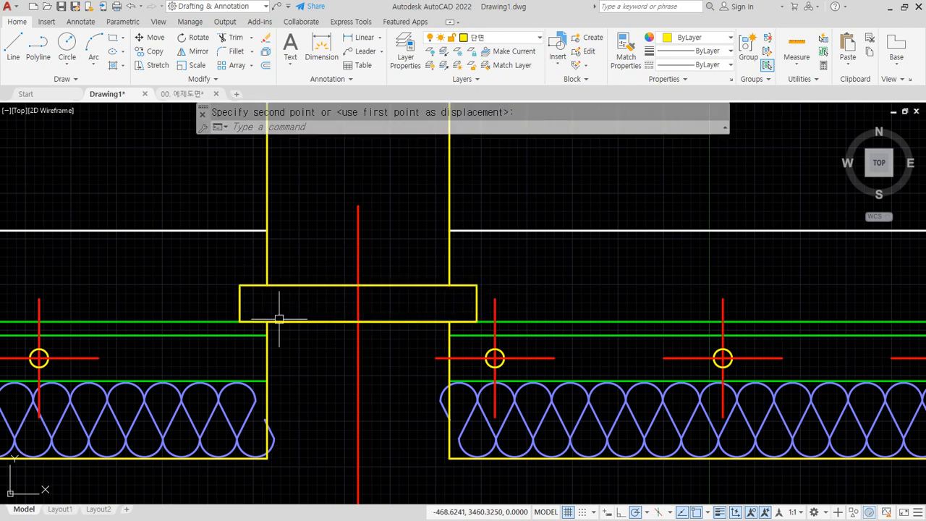
- Erase the wall's base line that lies along the bottom edge of the threshold rectangle
left_click(255, 308)
left_click(455, 340)
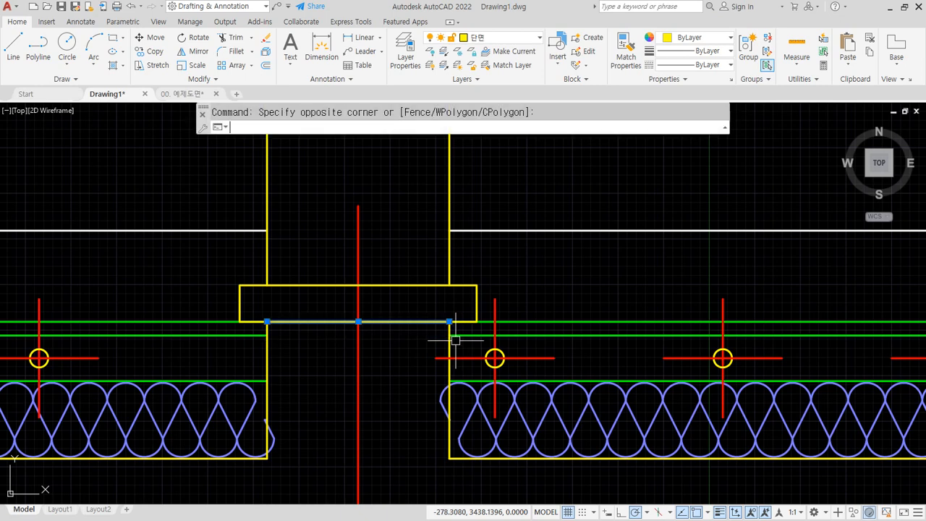
type("e")
key("Return")
- Copy the threshold rectangle by its top edge midpoint to the midpoint of the line at door opening height
type("co")
key("Return")
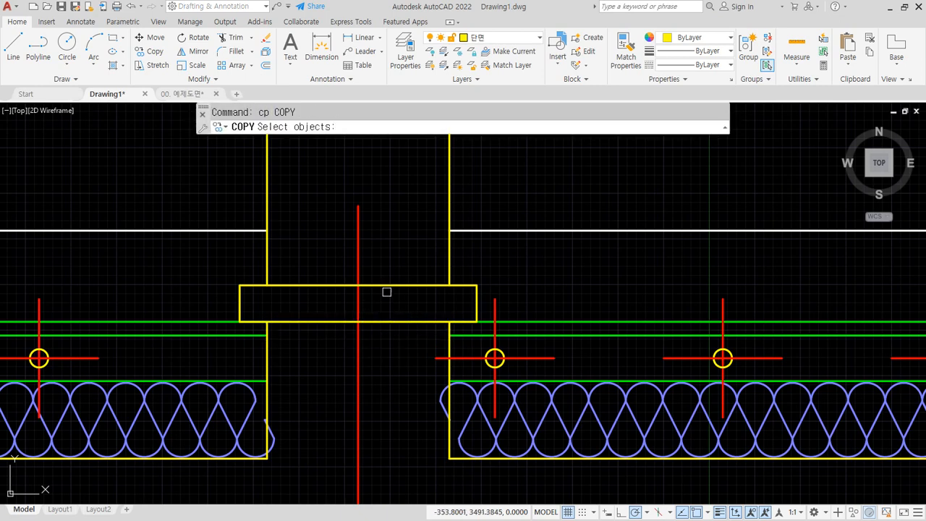
left_click(378, 287)
key("Return")
left_click(358, 285)
scroll(356, 289, "down", 7)
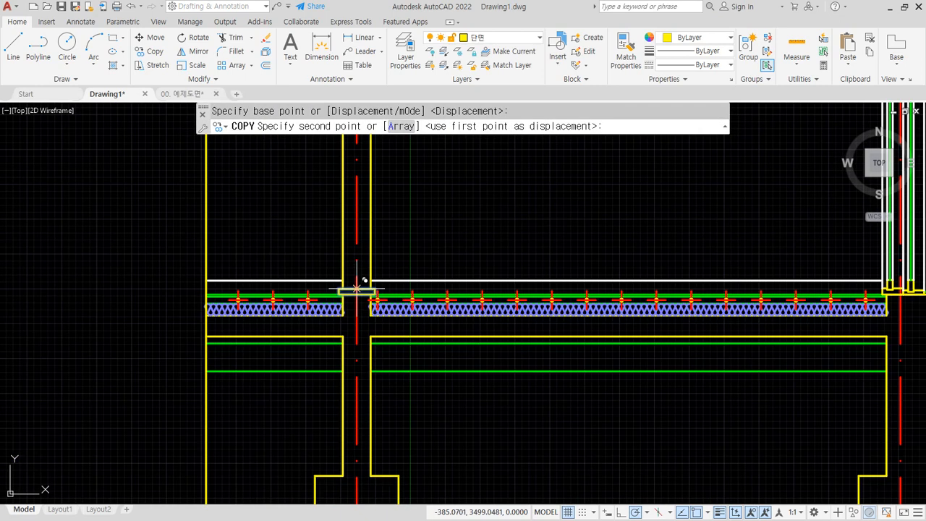
middle_click_drag(366, 228, 364, 339)
scroll(359, 373, "up", 3)
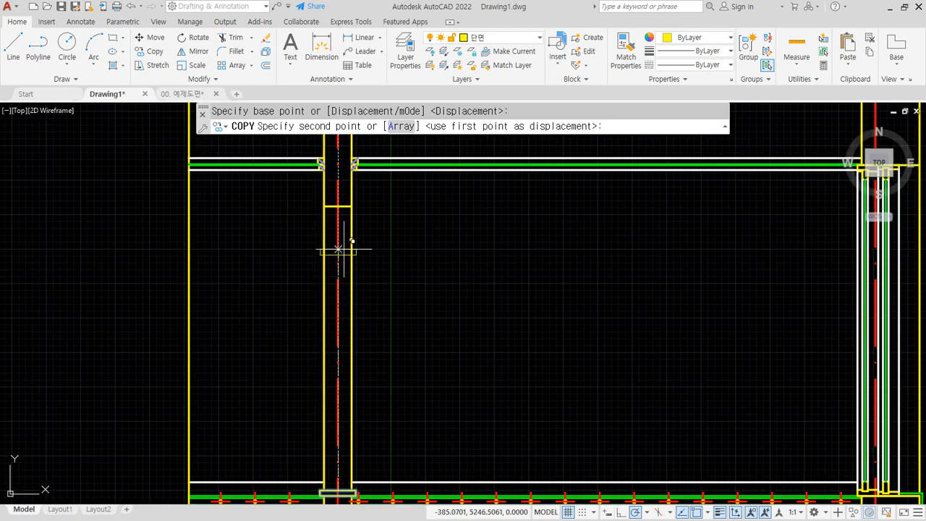
left_click(338, 204)
scroll(340, 207, "up", 4)
key("Return")
scroll(310, 199, "up", 2)
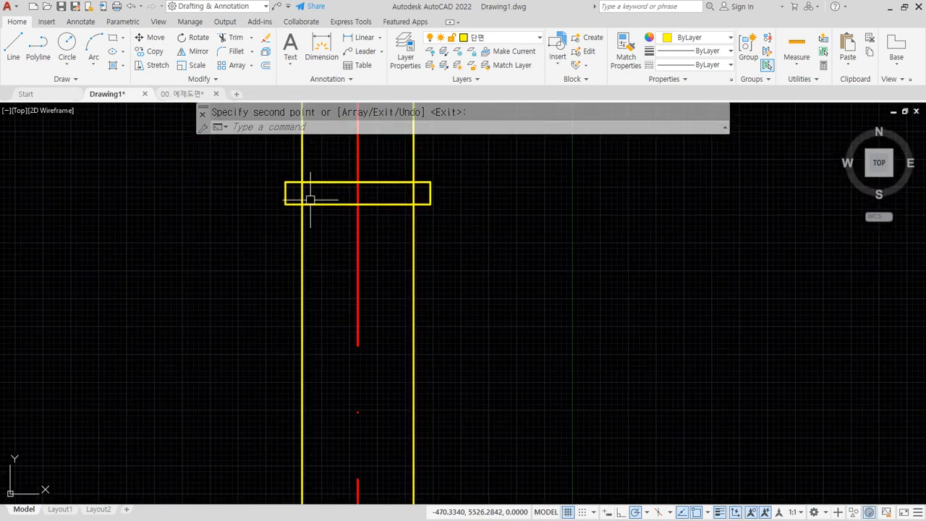
- Trim away the two wall face segments inside the upper door frame rectangle
type("tr")
key("Return")
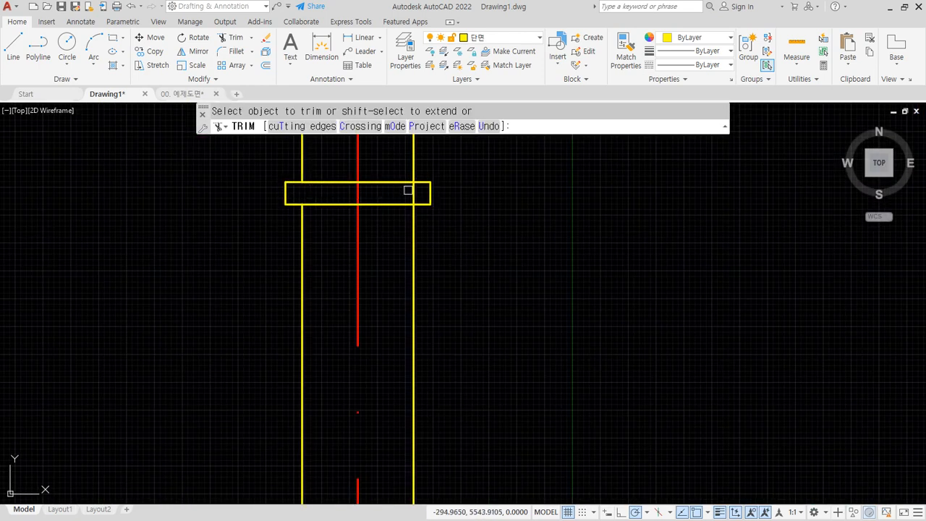
key("Escape")
- Move the two vertical lines between the frame rectangles outward to the upper rectangle's outer bottom corners
type("m")
key("Return")
left_click(411, 225)
key("Return")
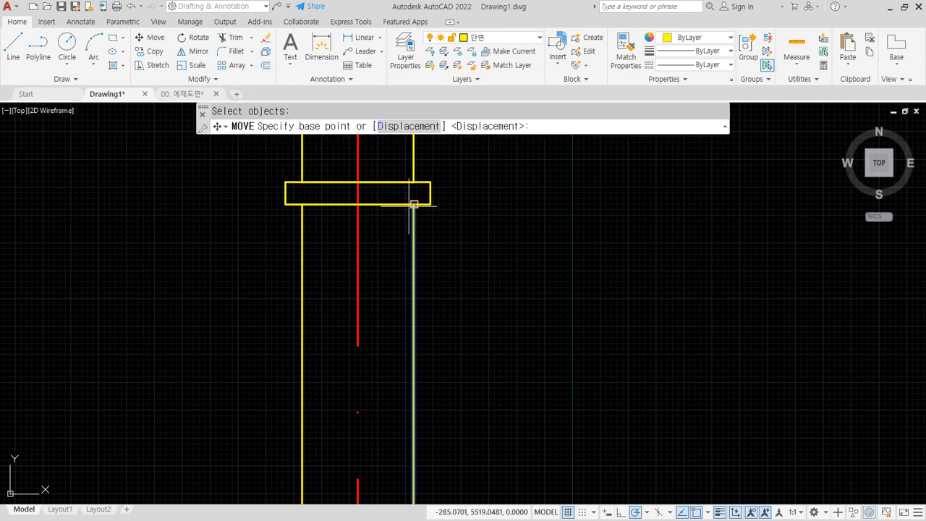
left_click(414, 204)
left_click(431, 204)
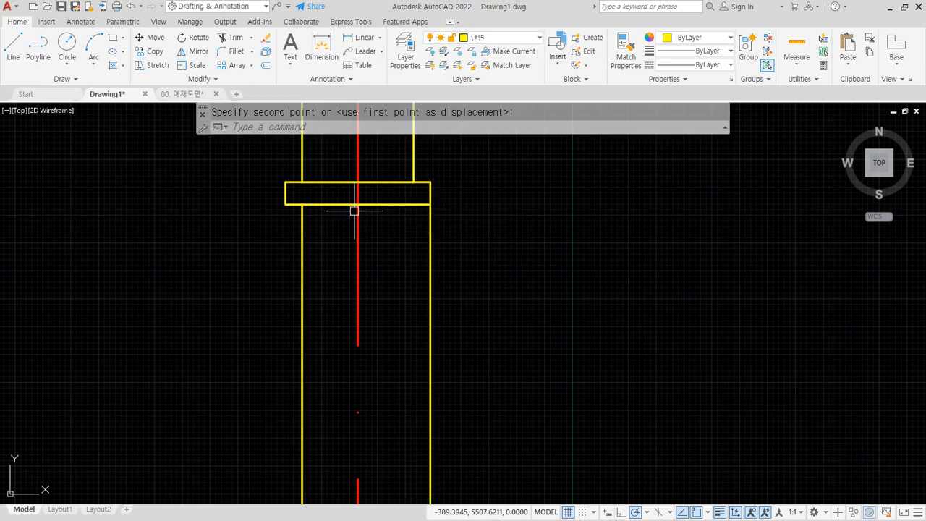
key("Return")
left_click(299, 216)
key("Return")
left_click(302, 204)
left_click(286, 204)
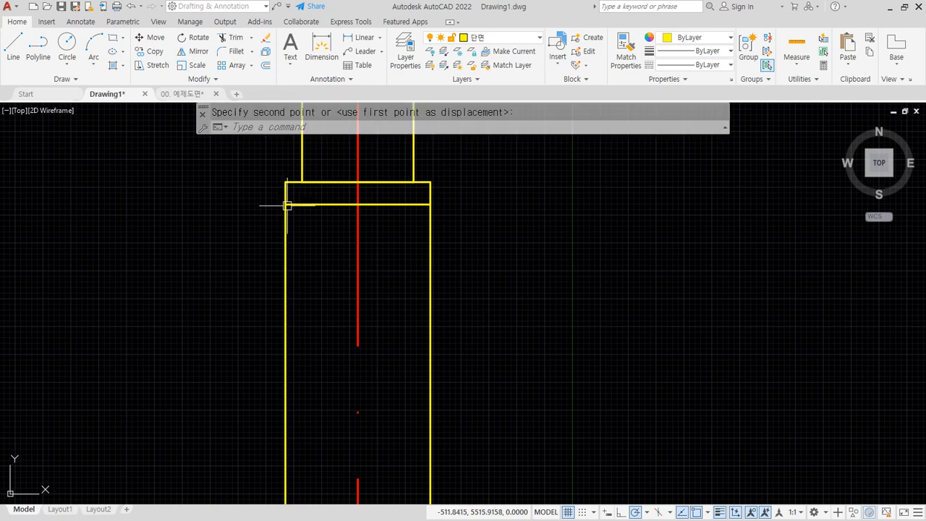
- Erase the offset line lying along the top edge of the upper frame rectangle
left_click(295, 170)
left_click(433, 186)
type("e")
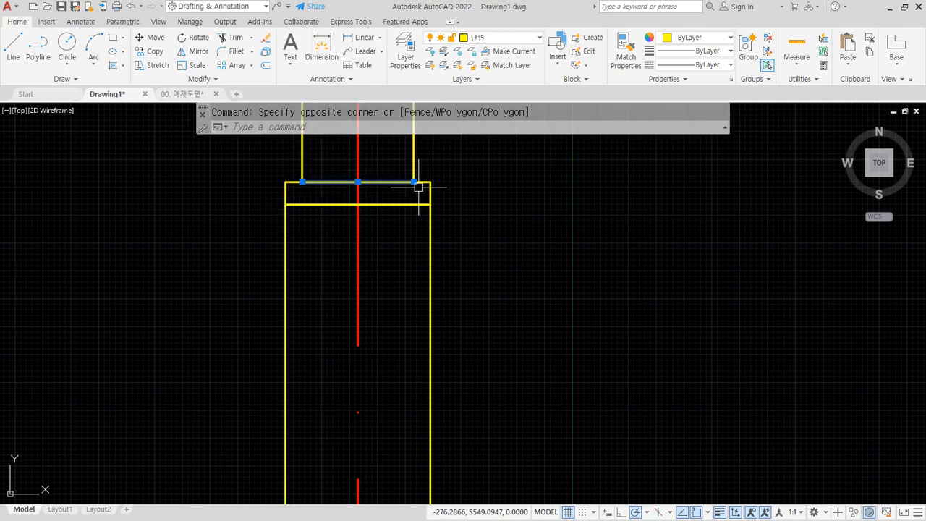
key("Return")
- Assign the two vertical door frame lines to the 입면 layer
left_click(431, 247)
left_click(289, 234)
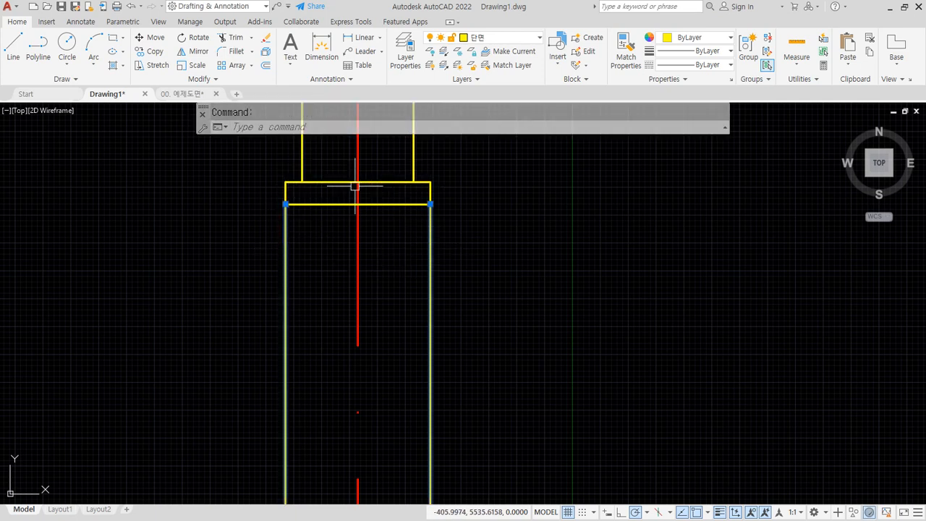
left_click(502, 37)
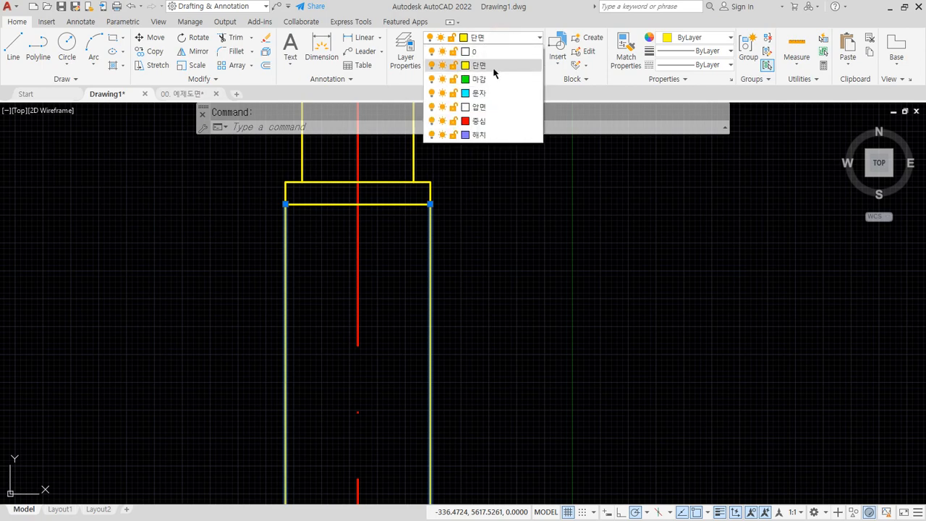
left_click(479, 107)
key("Escape")
- Trim the ends of the interior floor line that run into the door frame on both sides of the wall
scroll(398, 323, "down", 6)
middle_click_drag(382, 407, 393, 357)
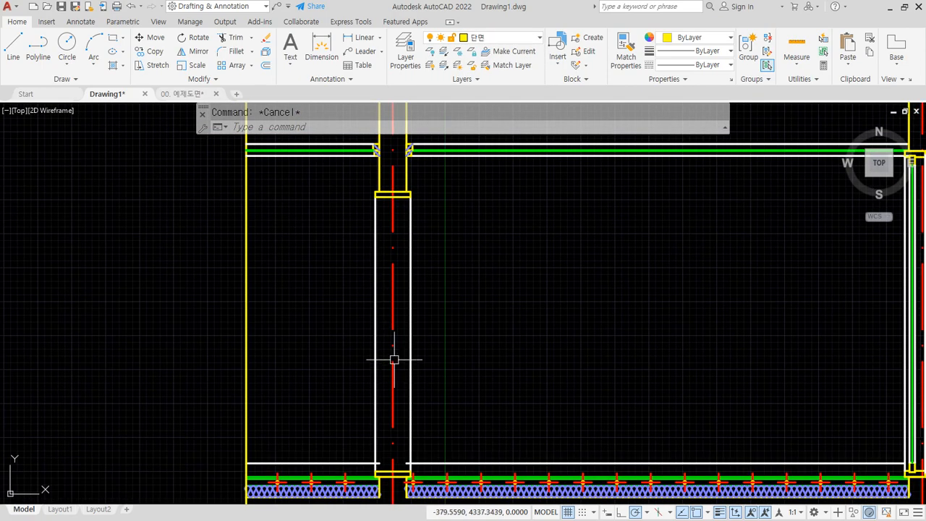
scroll(399, 445, "up", 4)
type("tr")
key("space")
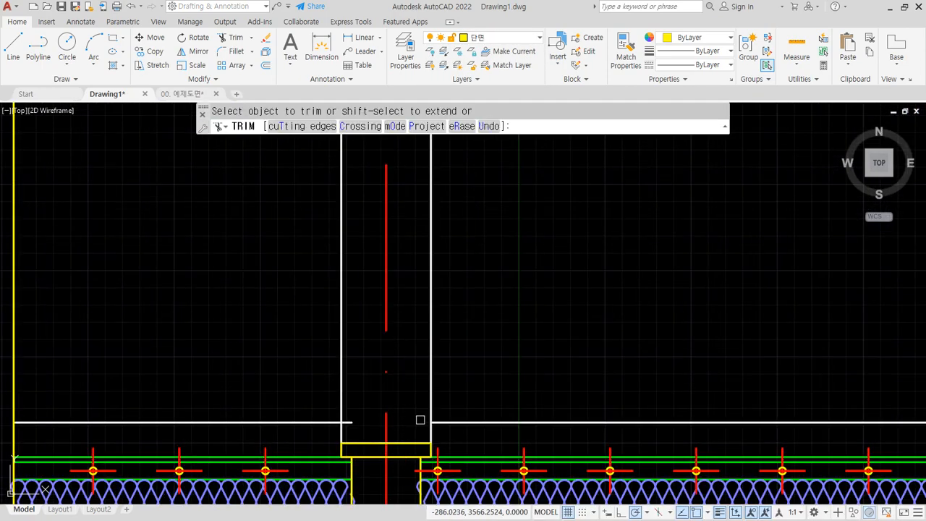
scroll(367, 413, "down", 5)
middle_click_drag(371, 360, 381, 405)
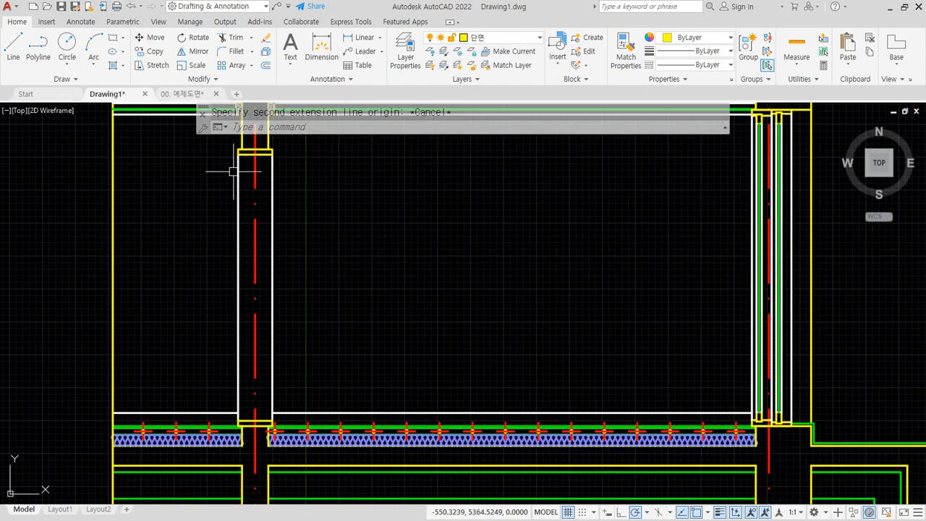
- Offset the door frame's left vertical line 35 inward
scroll(233, 166, "up", 3)
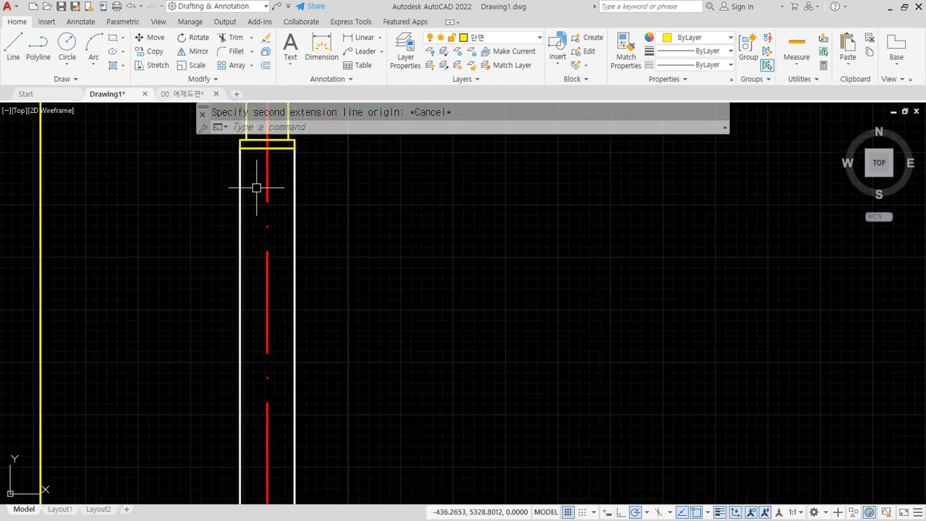
scroll(262, 208, "up", 4)
type("o")
key("space")
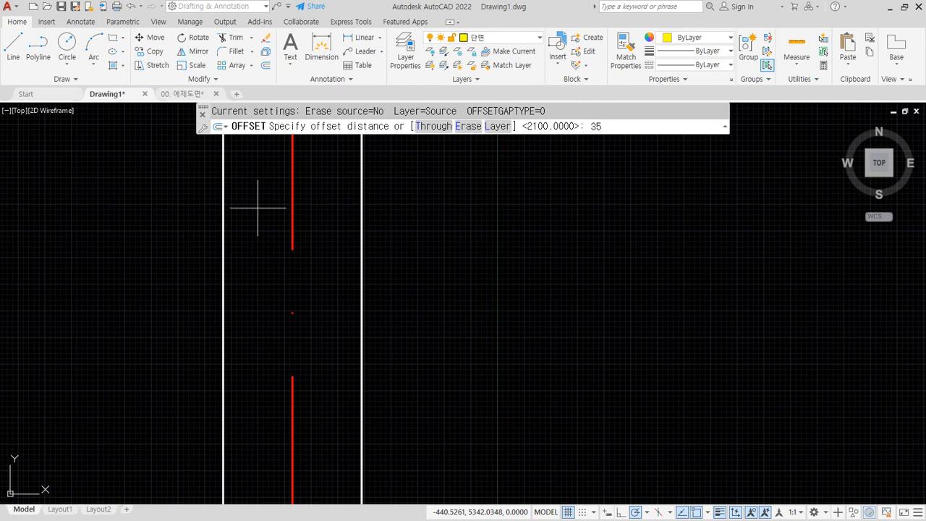
type("35")
key("Return")
left_click(222, 200)
left_click(253, 200)
key("Return")
- Offset the upper frame rectangle 10 inward and explode the offset copy
middle_click_drag(256, 138, 265, 235)
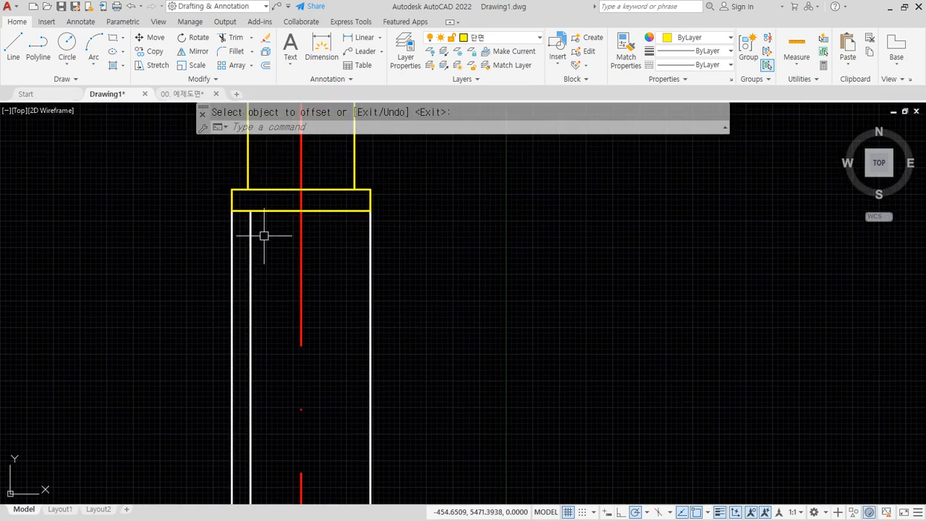
scroll(264, 235, "up", 6)
type("o")
key("space")
type("1")
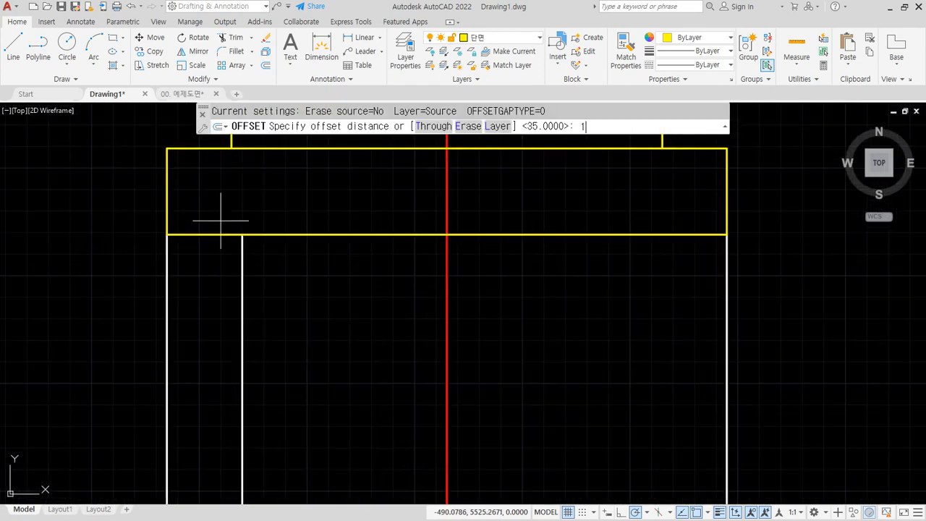
type("0")
key("Return")
left_click(223, 231)
left_click(224, 210)
key("Return")
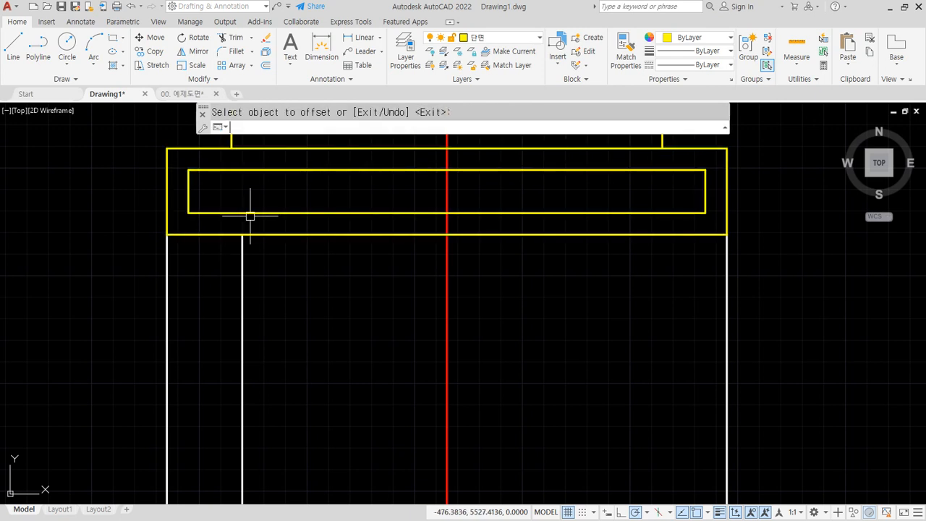
key("Delete")
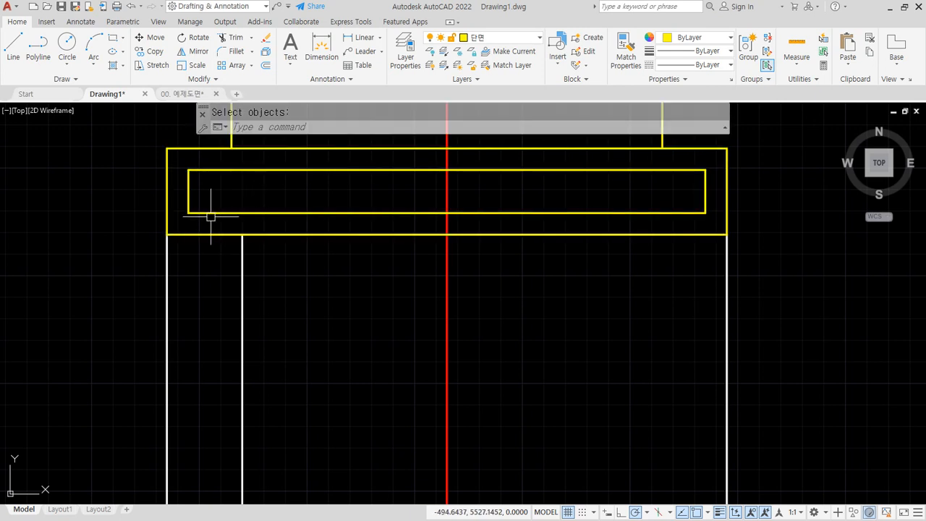
- Fillet the left inner vertical line with the bottom edge of the inner rectangle into a sharp corner
type("e")
key("Escape")
type("f")
key("space")
left_click(241, 247)
left_click(211, 212)
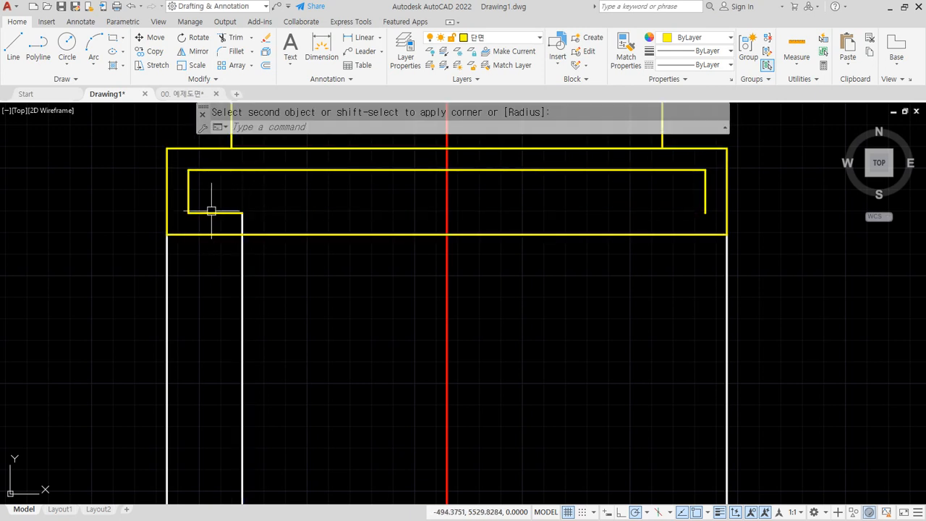
- Extend the short horizontal notch line to the left edge of the upper frame
type("tr")
key("space")
key("Escape")
type("ex")
key("space")
left_click(198, 213)
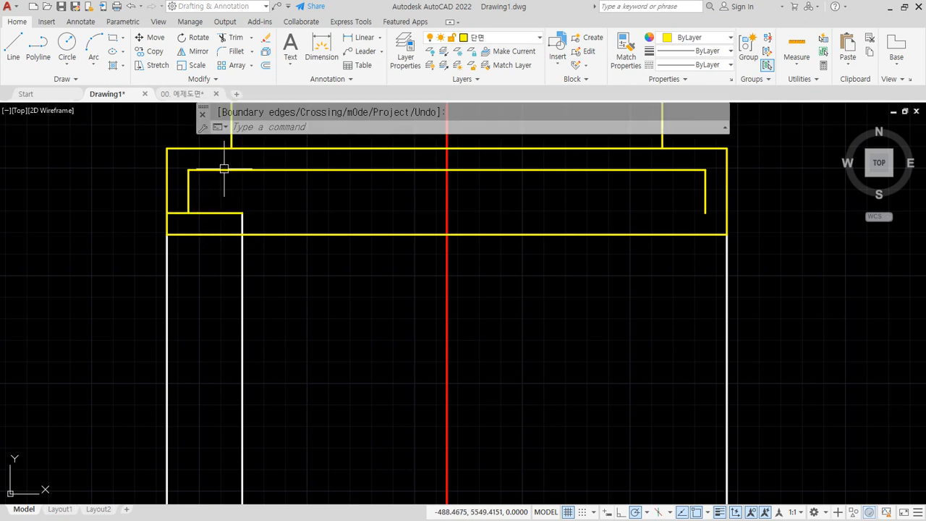
key("Escape")
- Erase the remaining top, left and right lines of the inner rectangle in the upper frame
left_click(224, 169)
type("e")
key("space")
left_click(188, 191)
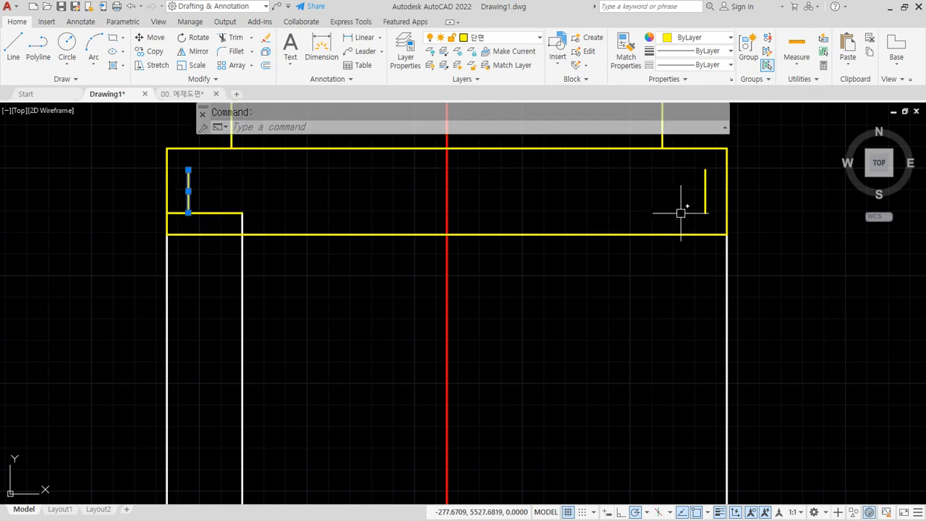
left_click(710, 199)
left_click(693, 196)
type("e")
key("space")
- Trim the upper frame's bottom edge beneath the left notch line
type("tr")
key("space")
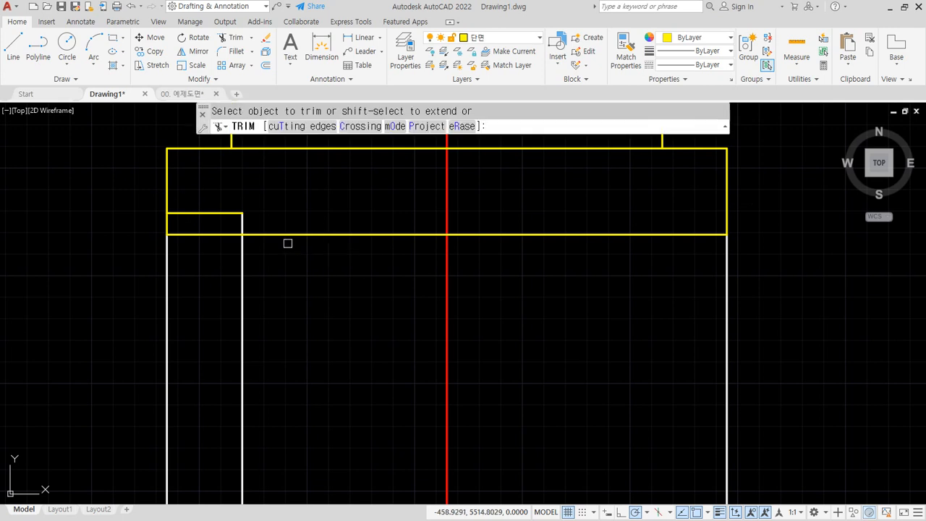
left_click(202, 234)
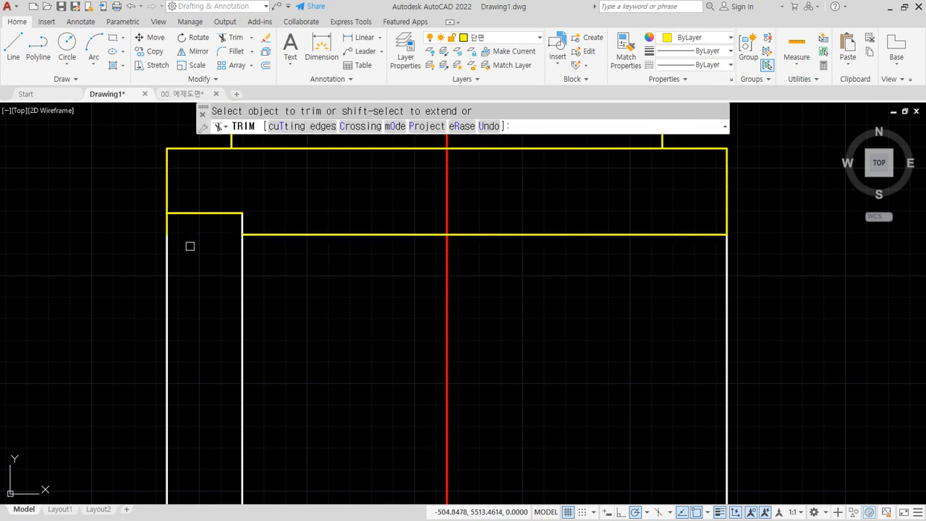
key("space")
- Draw the notch's short vertical edge from the notch line down to the frame's bottom edge
type("l")
key("space")
left_click(243, 213)
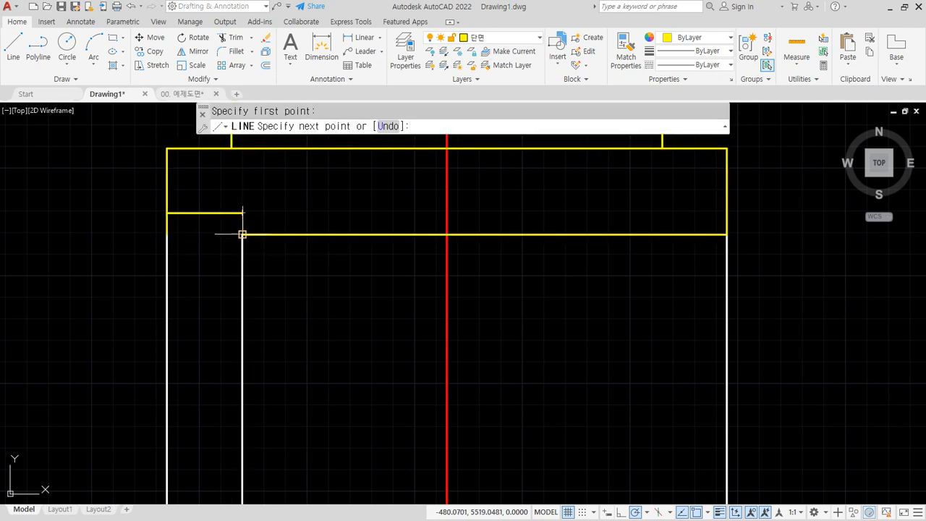
key("space")
- Stretch the shared left endpoint of the frame outline and the outer vertical line up to the notch line
left_click(183, 246)
left_click(132, 216)
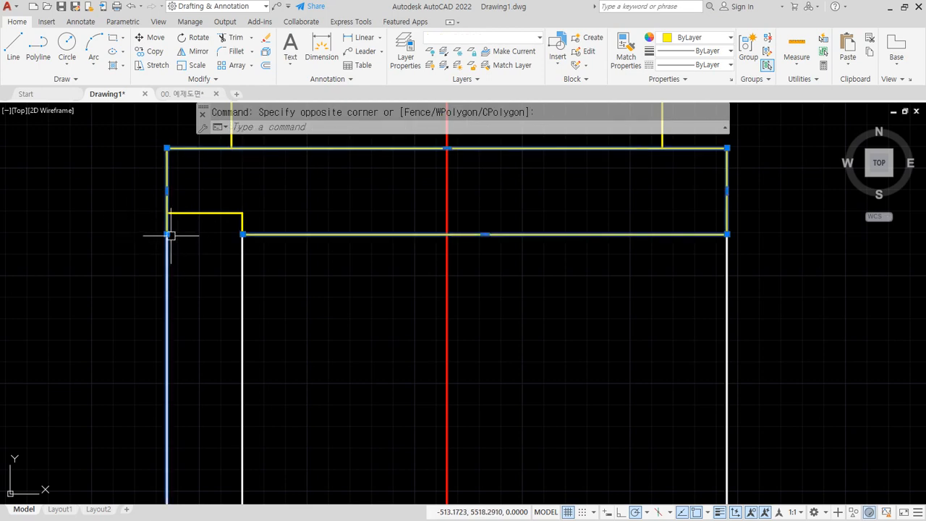
left_click(168, 234)
left_click(167, 213)
key("Escape")
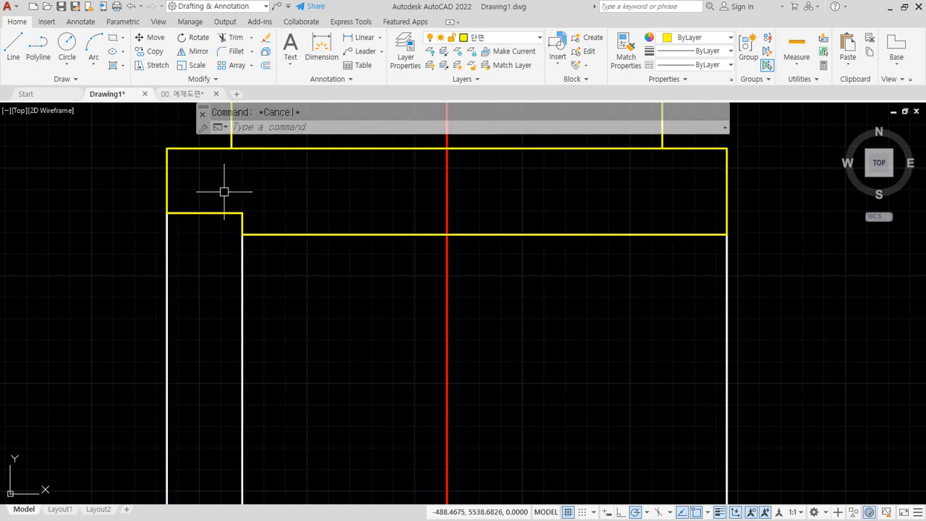
- Examine the lower door frame and threshold against the upper frame with its left notch
scroll(366, 239, "down", 5)
middle_click_drag(343, 381, 324, 161)
middle_click_drag(312, 381, 328, 162)
middle_click_drag(342, 396, 330, 137)
middle_click_drag(312, 405, 316, 105)
scroll(316, 108, "down", 2)
scroll(295, 238, "up", 6)
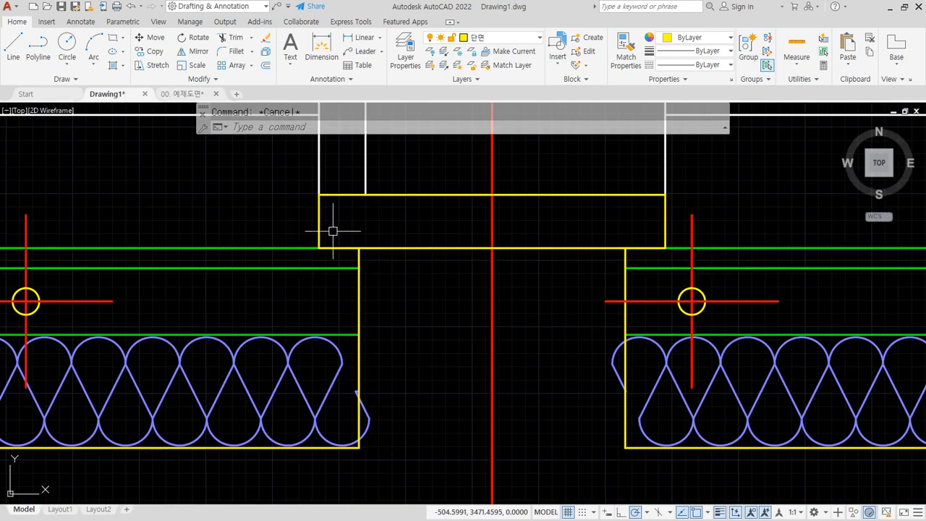
scroll(333, 231, "down", 12)
middle_click_drag(343, 190, 340, 381)
scroll(346, 297, "up", 4)
scroll(356, 185, "up", 6)
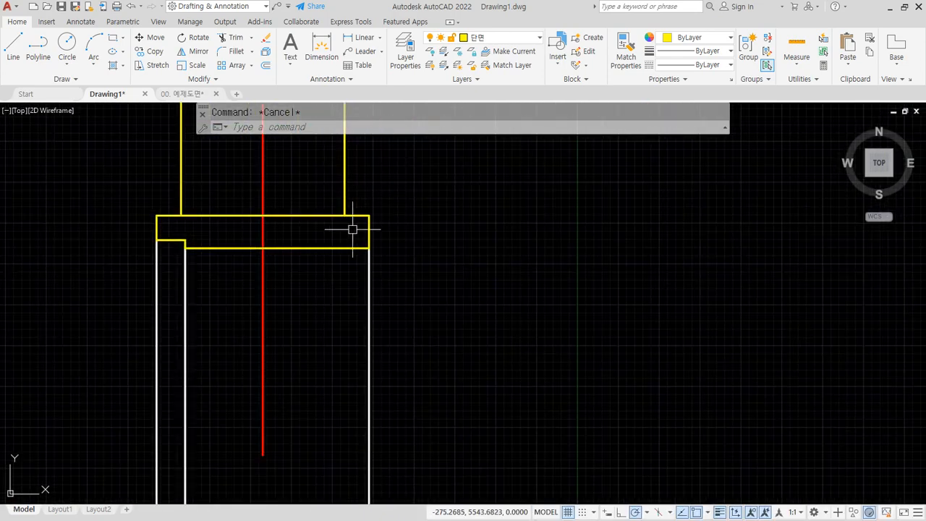
scroll(352, 230, "up", 2)
type("o")
key("Return")
type("1")
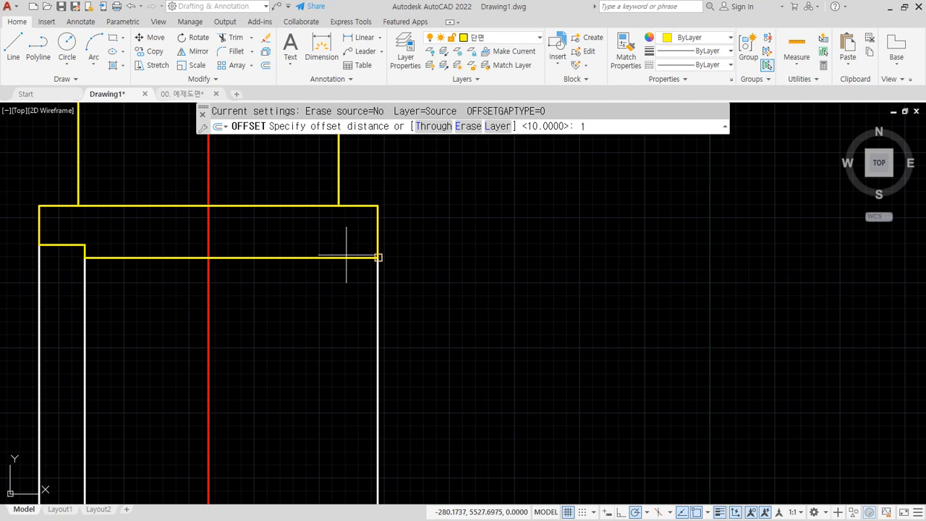
key("Escape")
- Offset the door frame's right vertical line 35 inward
type("o")
key("Return")
type("35")
key("Return")
left_click(378, 284)
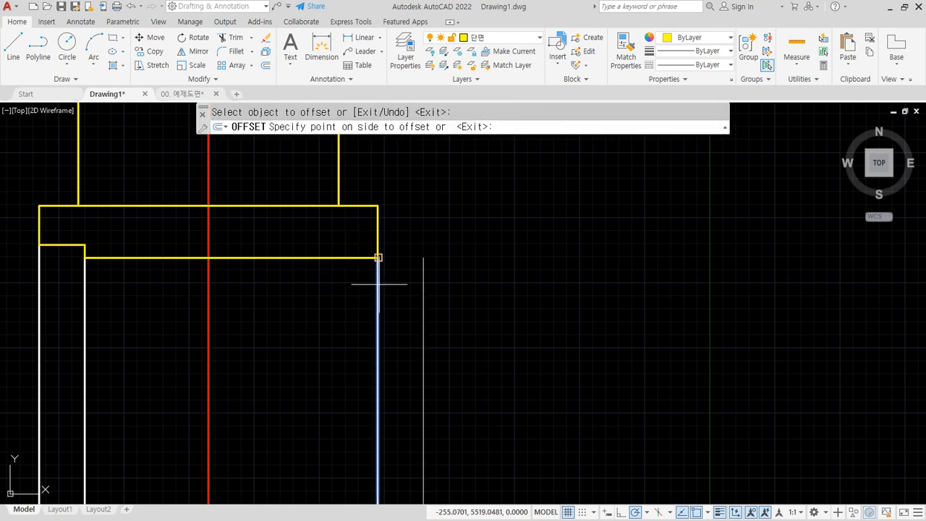
left_click(332, 282)
key("Return")
- Offset the notched upper frame outline 10 inward and explode the offset copy
type("o")
key("Return")
type("1")
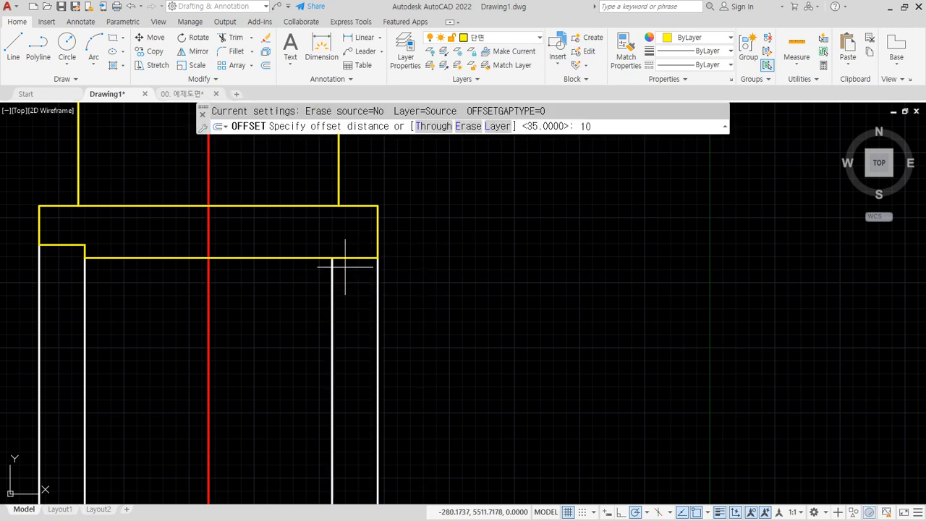
type("0")
key("Return")
left_click(377, 257)
left_click(357, 244)
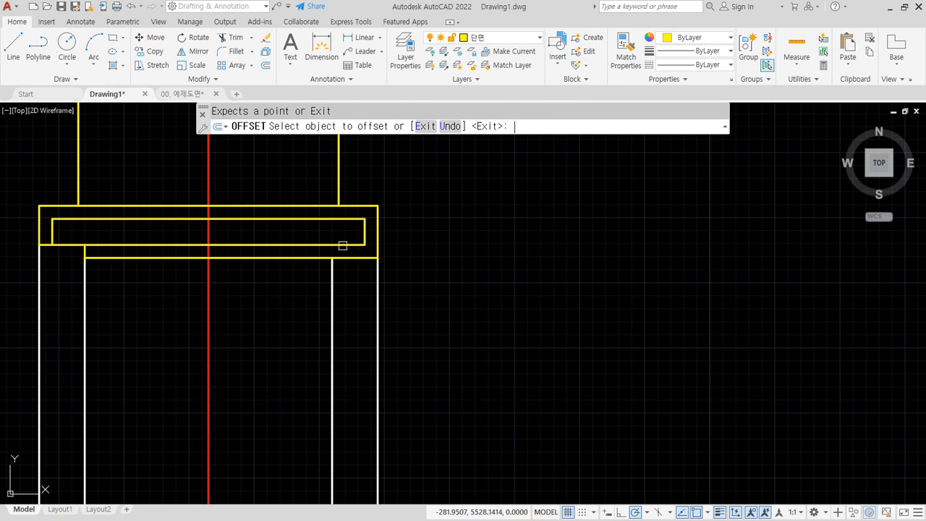
key("Escape")
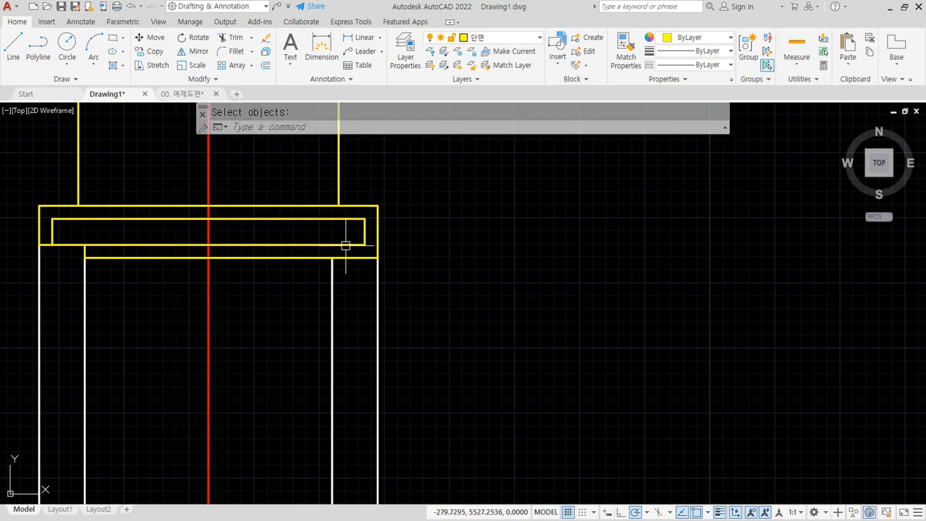
- Extend the inner horizontal line above the frame's bottom edge to the right edge of the upper frame
type("ex")
key("Return")
left_click(349, 244)
key("Return")
- Draw a sloped line from the extended line's right end to the top of the right inner vertical line
type("l")
key("Return")
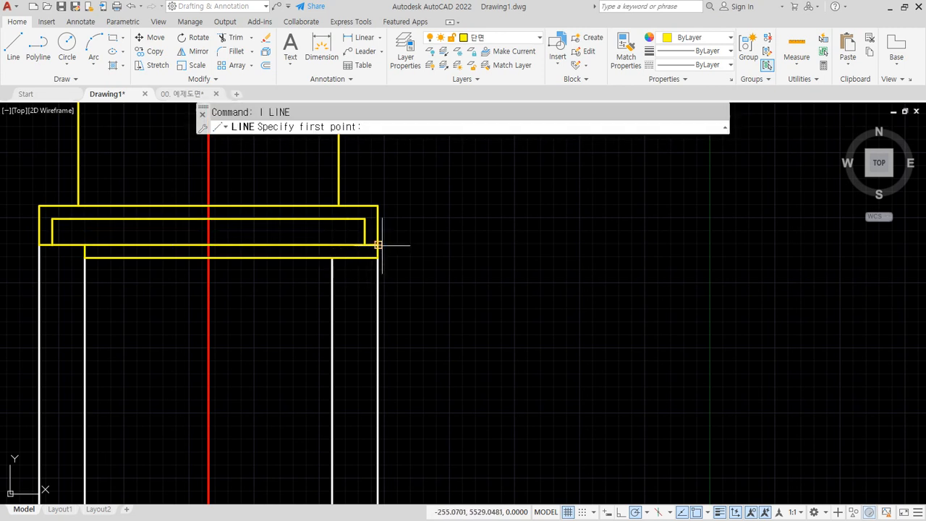
scroll(377, 245, "up", 6)
left_click(377, 231)
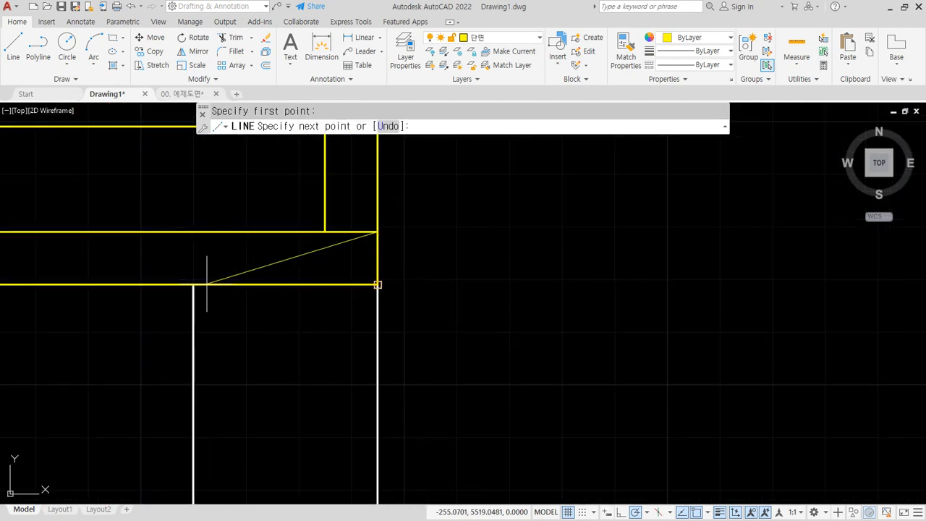
key("Return")
- Try to fillet the sloped line with the bottom edge of the unexploded frame outline
type("f")
key("Return")
left_click(214, 278)
left_click(170, 284)
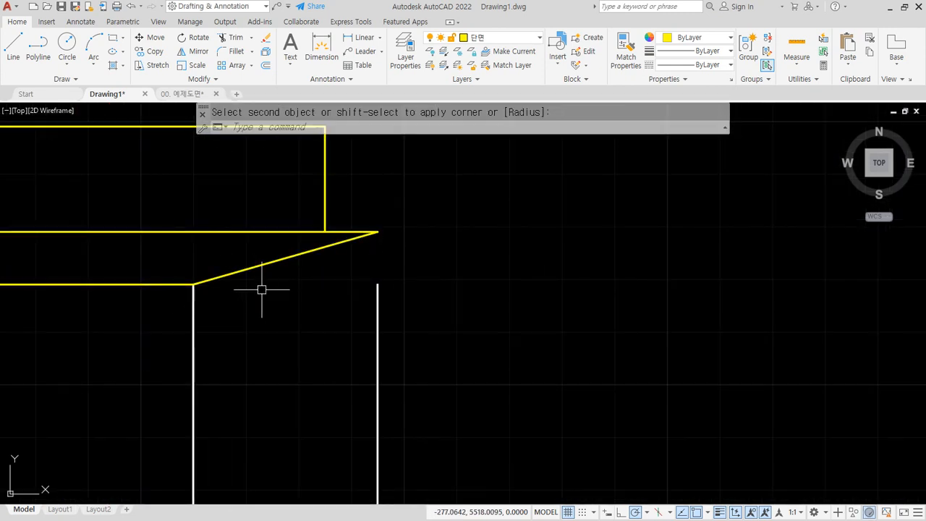
key("ctrl+z")
- Explode the upper frame outline and fillet its bottom edge with the sloped line
type("x")
key("Return")
left_click(375, 255)
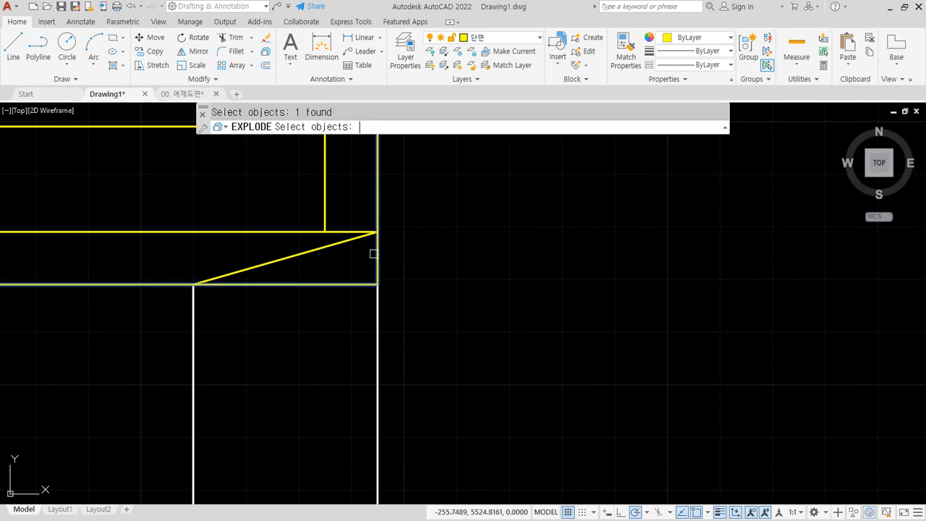
key("Return")
type("f")
key("Return")
left_click(232, 274)
left_click(155, 286)
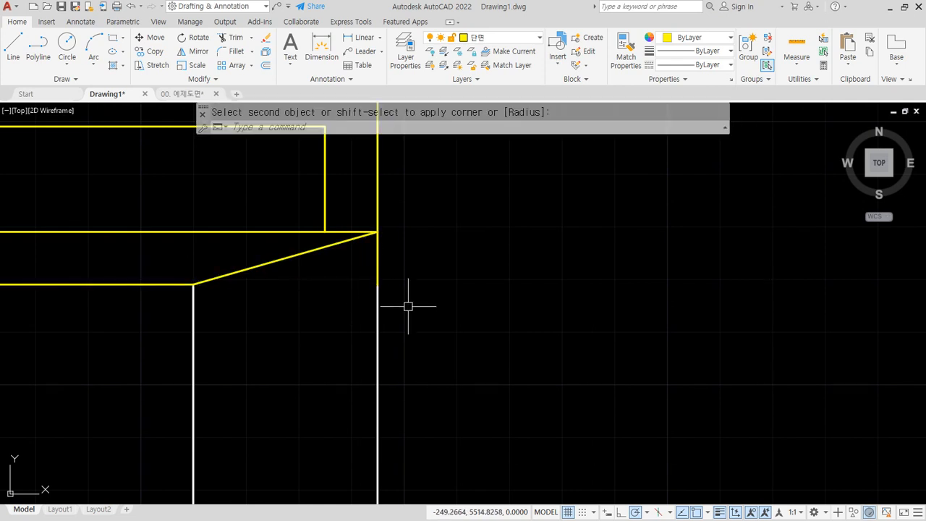
- Stretch the shared right endpoint of the frame edge and the outer vertical line up to the sloped line's upper end
left_click(409, 306)
left_click(354, 276)
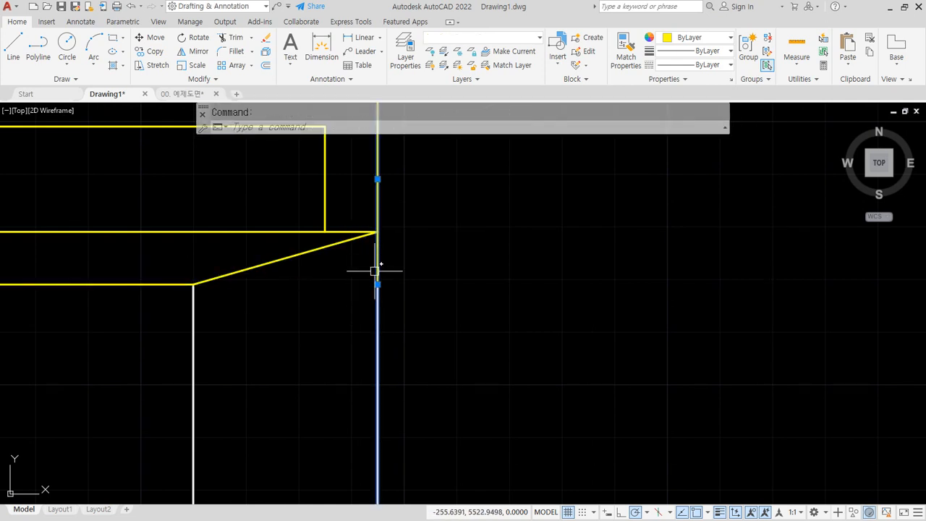
left_click(377, 284)
key("Escape")
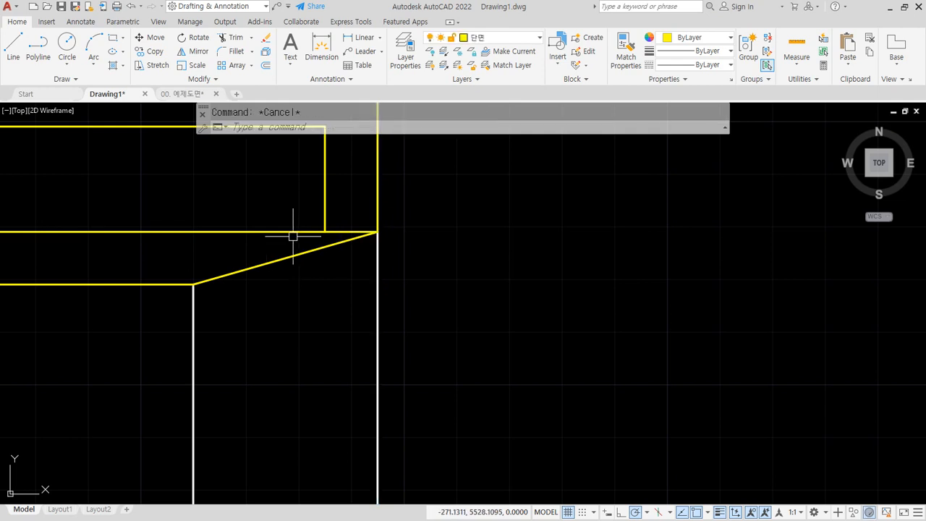
- Erase the inner offset's right vertical line and the extended horizontal line above the slope
left_click(293, 236)
left_click(329, 211)
left_click(326, 213)
left_click(308, 230)
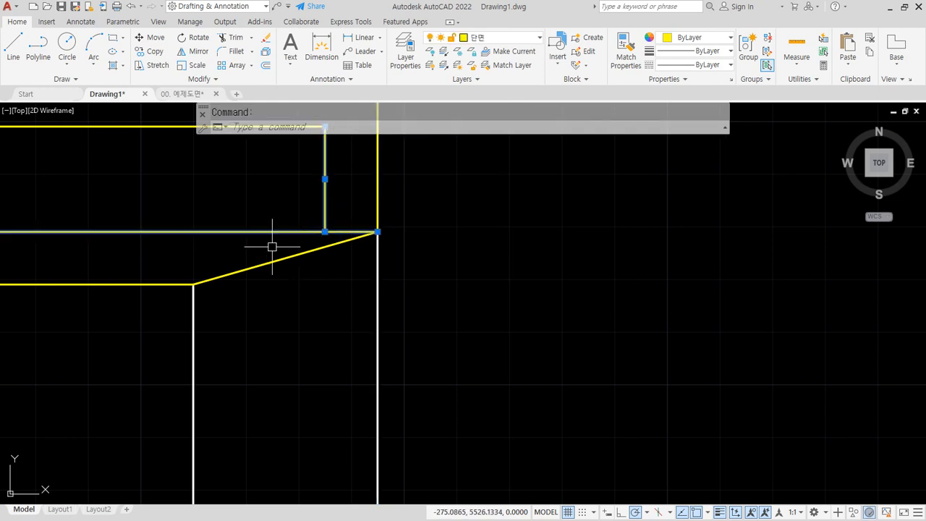
type("e")
key("Return")
- Erase the inner offset's top horizontal line and its short left vertical line inside the upper frame
scroll(257, 260, "down", 2)
scroll(265, 182, "down", 2)
left_click(273, 191)
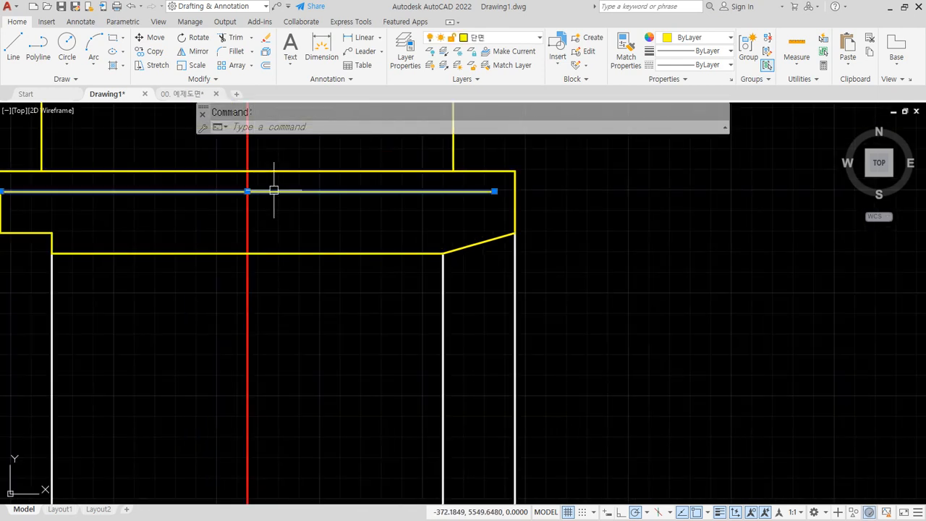
scroll(254, 217, "down", 2)
type("e")
key("Return")
left_click(115, 205)
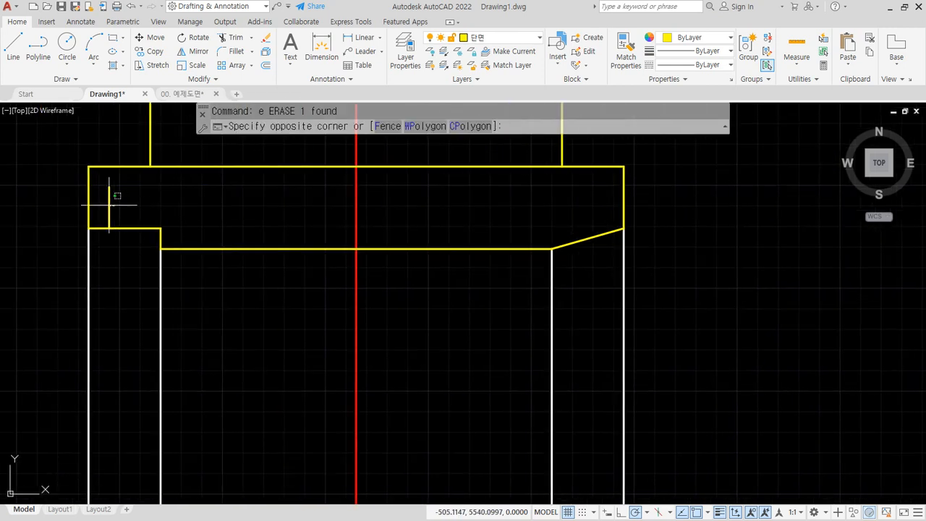
left_click(105, 200)
type("e")
key("Return")
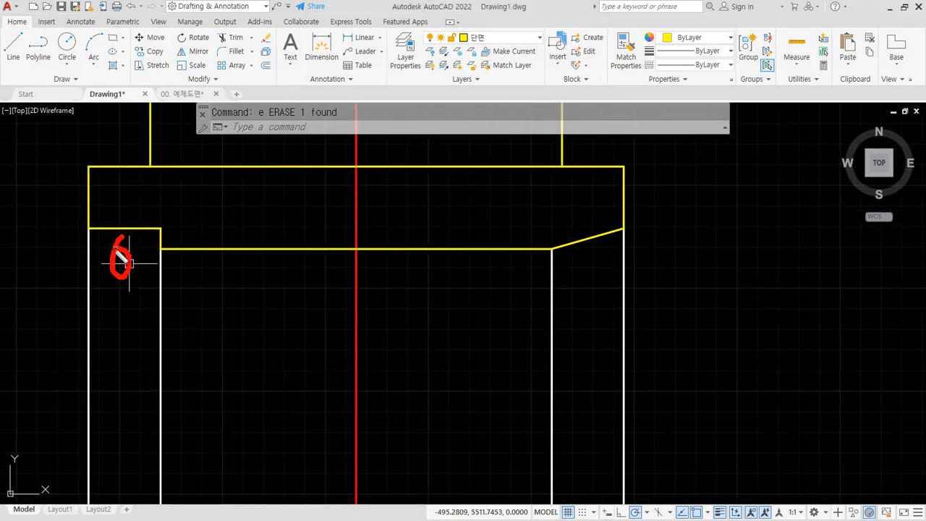
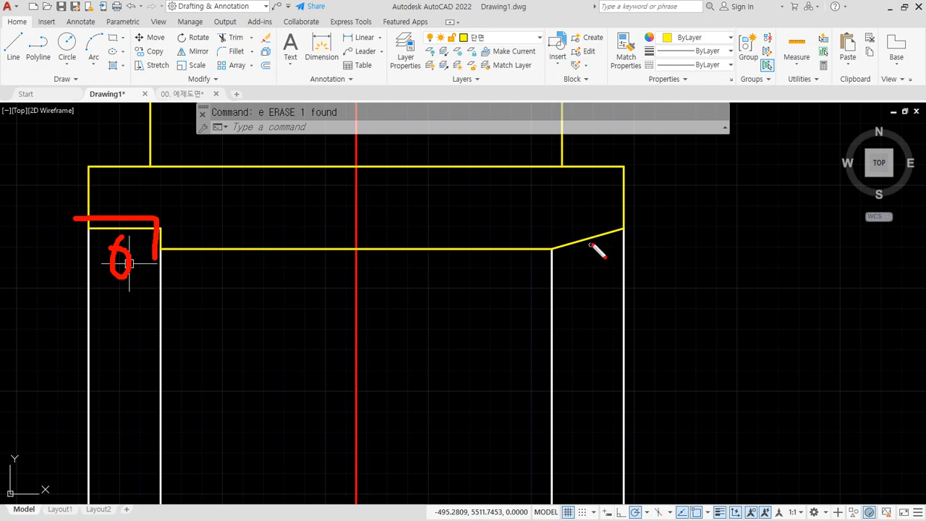
- Explode the rectangular threshold outline at the base of the interior door frame
left_click_drag(644, 217, 551, 254)
key("Escape")
scroll(352, 374, "down", 4)
middle_click_drag(345, 398, 309, 155)
middle_click_drag(300, 359, 322, 138)
middle_click_drag(319, 392, 311, 206)
scroll(307, 337, "up", 6)
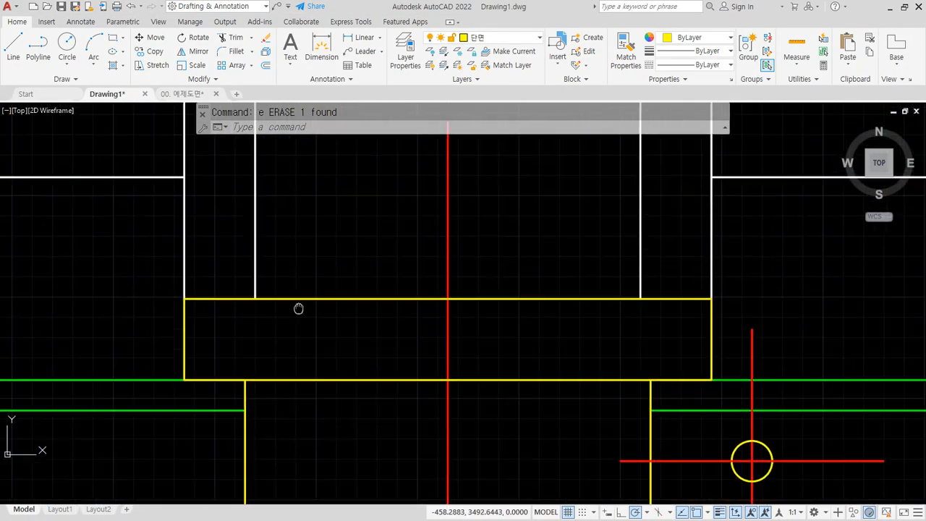
type("x")
key("Return")
left_click(333, 286)
key("Return")
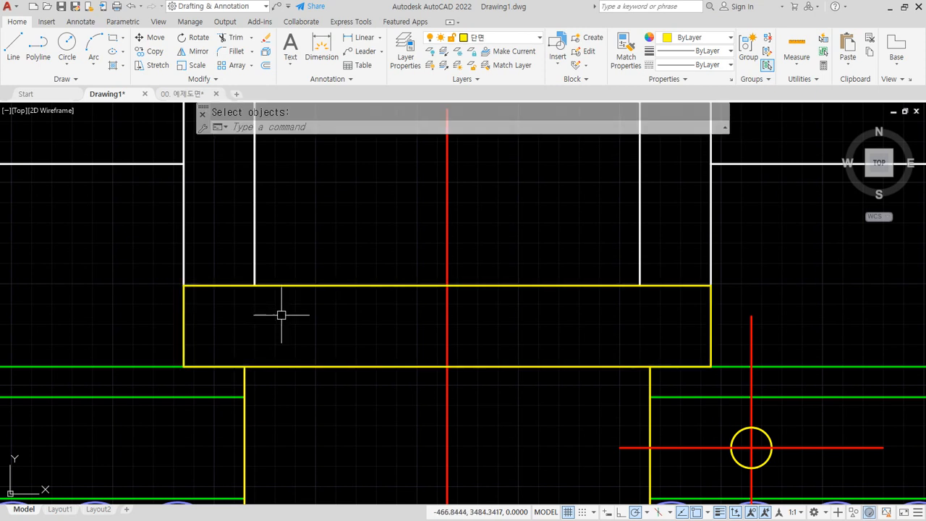
- Offset the threshold's top edge 10 downward
type("o")
key("Return")
type("10")
key("Return")
left_click(326, 286)
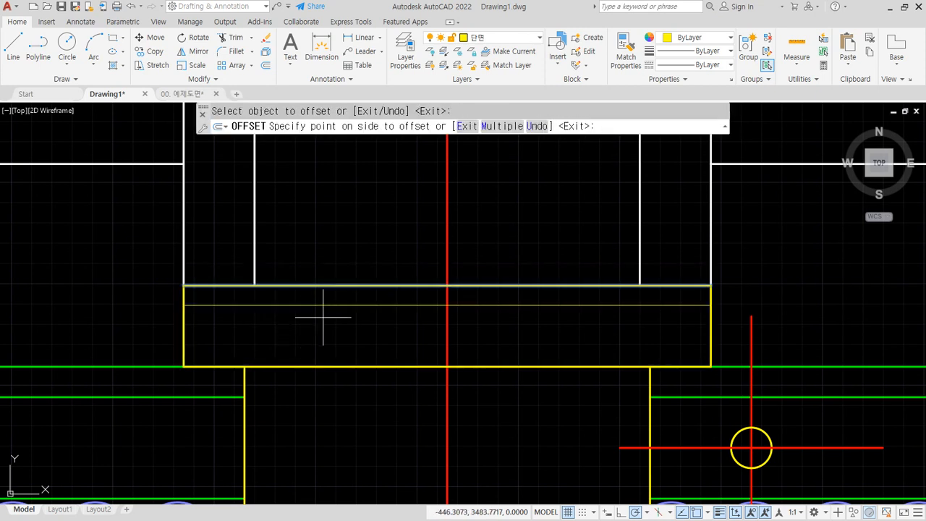
left_click(325, 314)
key("Return")
- Extend both inner vertical frame lines down to the offset line inside the threshold
type("ex")
key("Return")
left_click(254, 261)
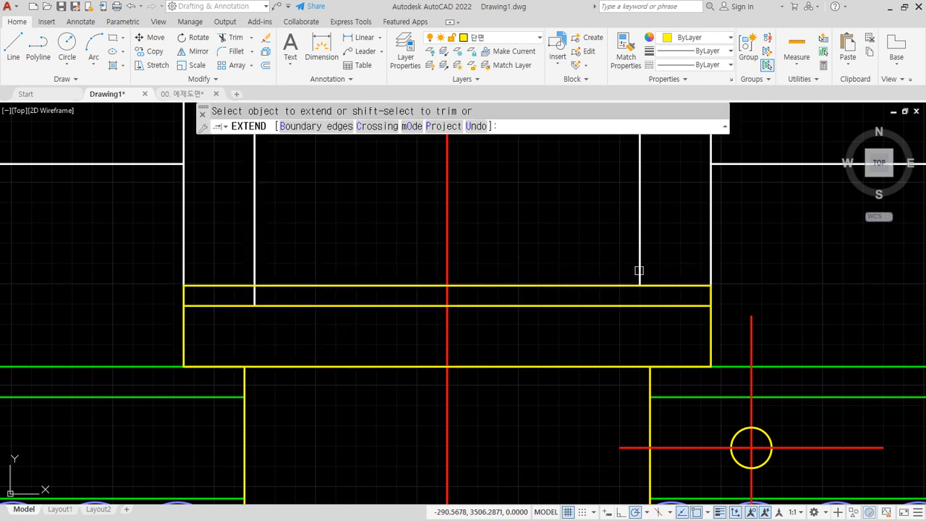
mouse_move(618, 262)
left_mouse_down()
mouse_move(665, 263)
mouse_move(659, 268)
left_mouse_up()
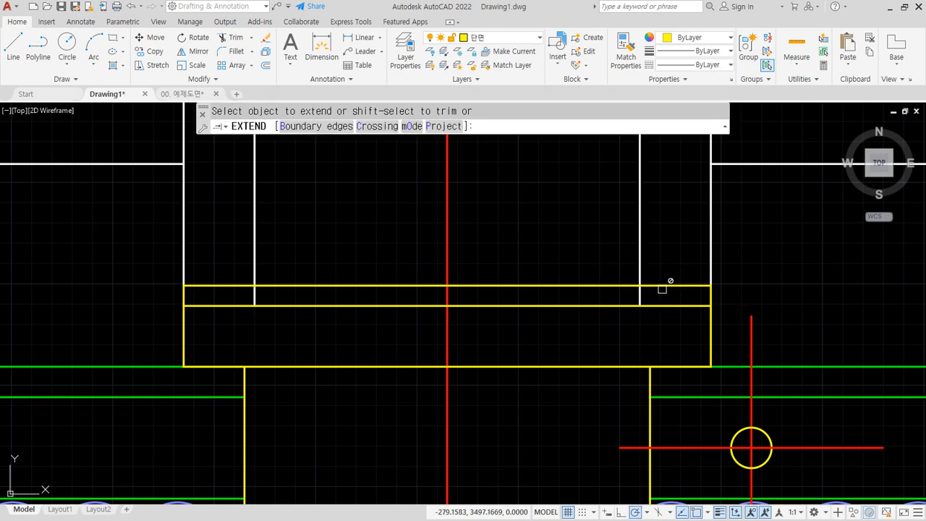
key("Escape")
- Draw a sloped line from the right inner vertical line at the threshold's top edge to the offset line's right end
type("l")
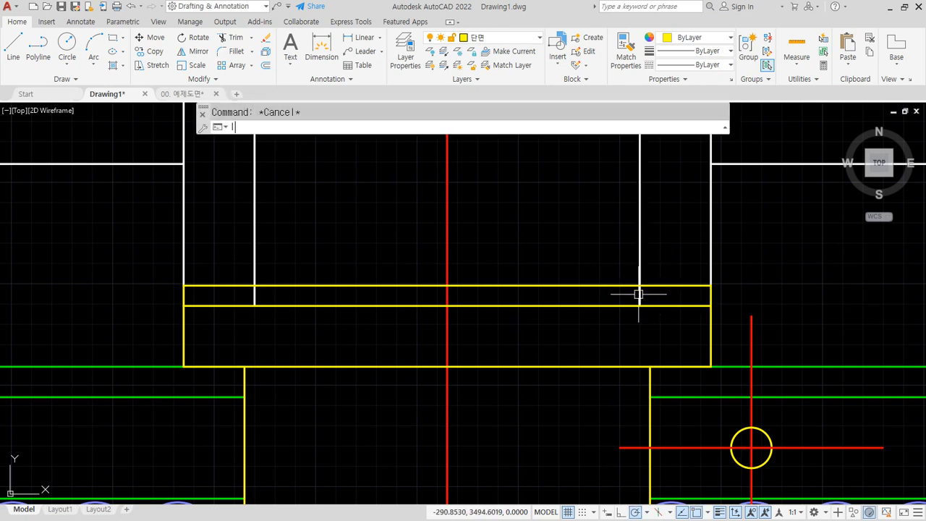
key("Return")
left_click(639, 285)
left_click(710, 305)
key("Return")
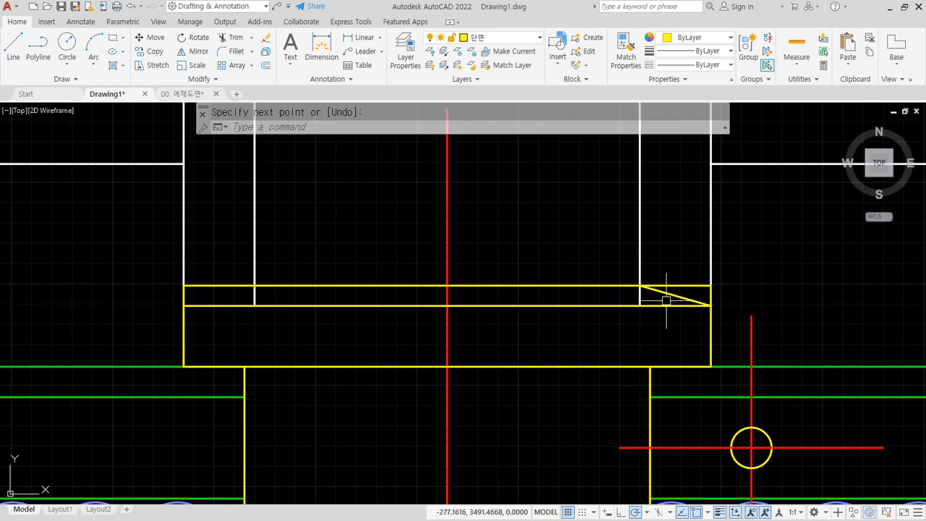
- Fillet the threshold's sloped line with the right inner vertical line, the top edge and the right side edge
type("f")
key("Return")
left_click(662, 293)
left_click(640, 274)
key("Return")
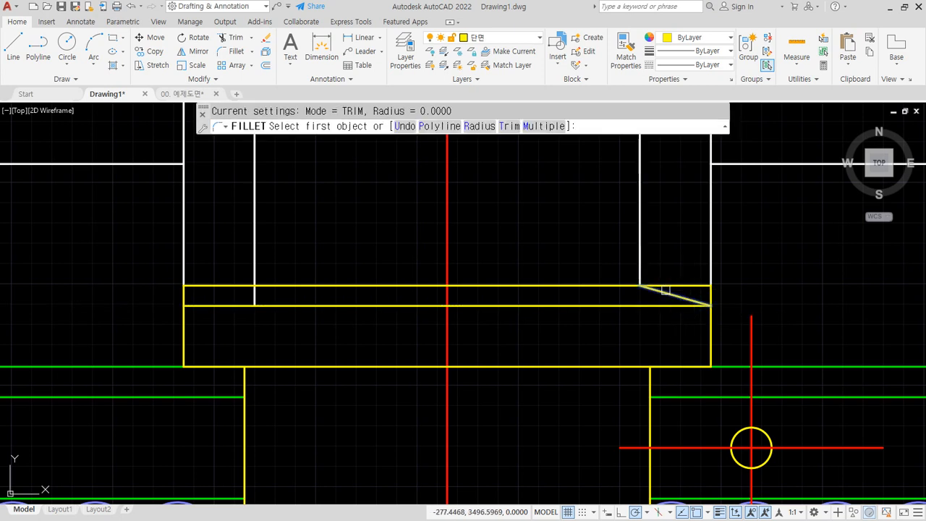
left_click(666, 293)
left_click(621, 284)
key("Return")
left_click(677, 297)
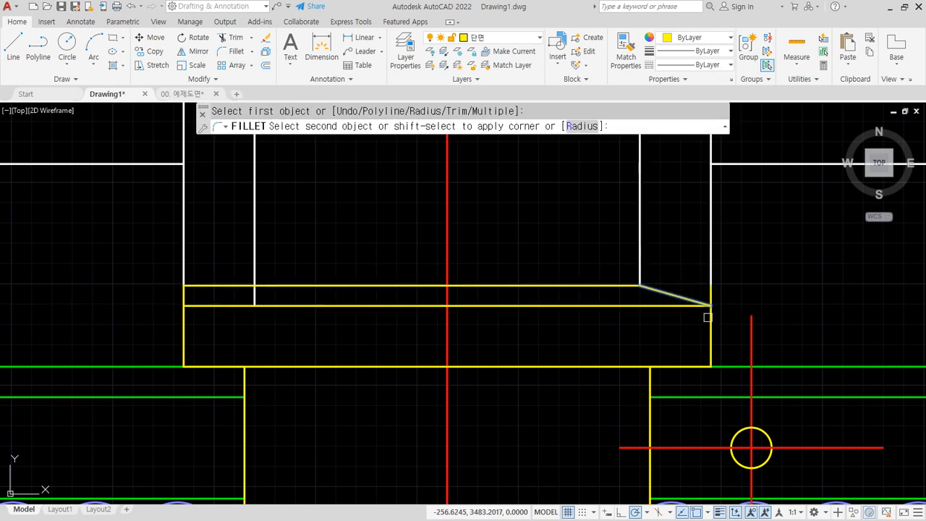
left_click(708, 316)
- Extend the right outer vertical frame line down to the lower end of the threshold's slope
type("ex")
key("Return")
left_click(715, 285)
key("Return")
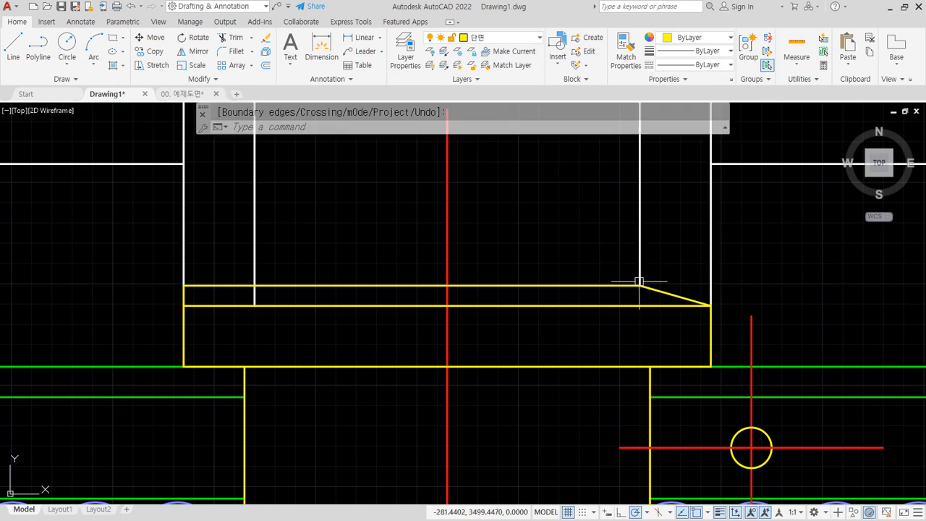
- Trim the threshold's top edge, offset line and left inner vertical line so a notch remains at the left end
type("tr")
key("Return")
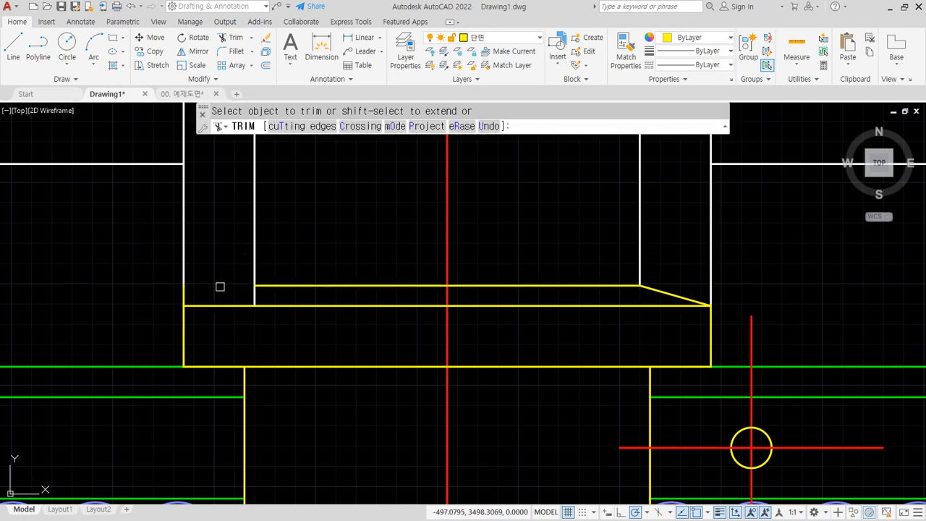
left_click(549, 307)
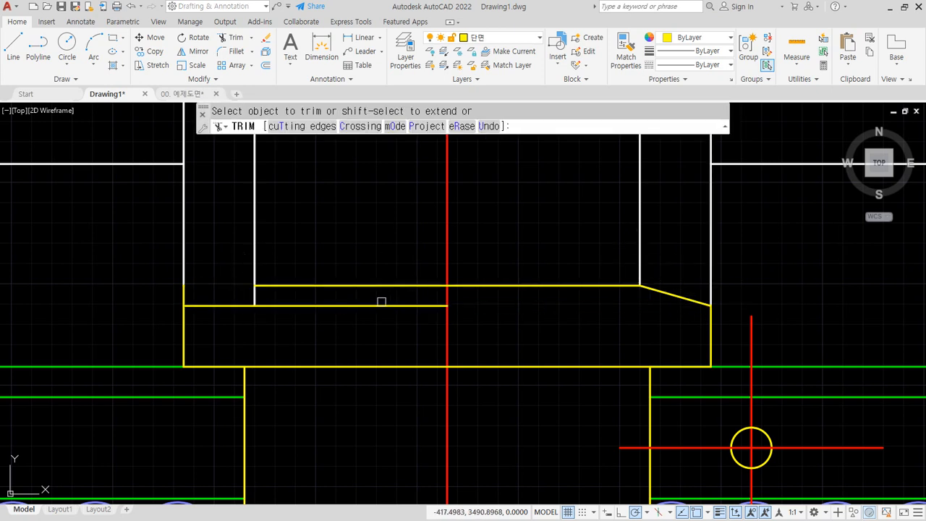
left_click(379, 305)
key("Escape")
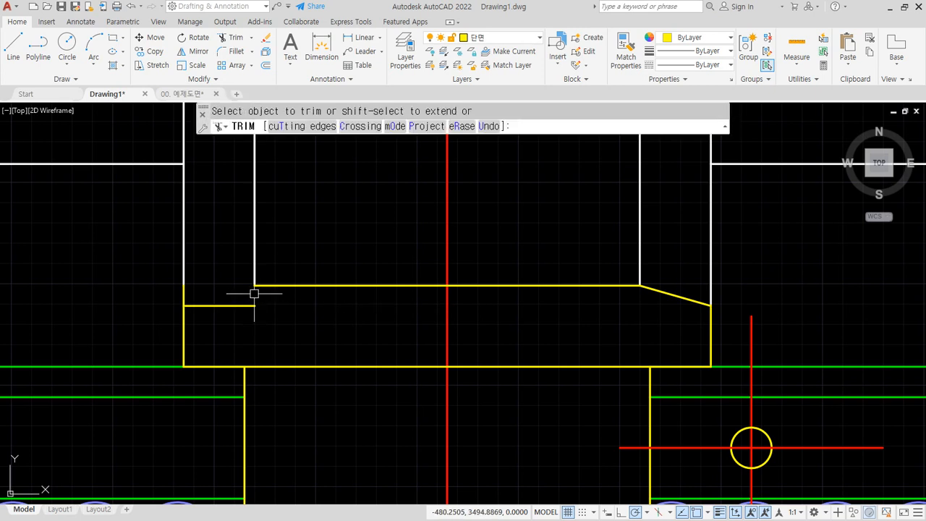
- Draw the short vertical line joining the threshold's top edge to the notch's lower edge
type("l")
key("Return")
left_click(255, 285)
left_click(255, 306)
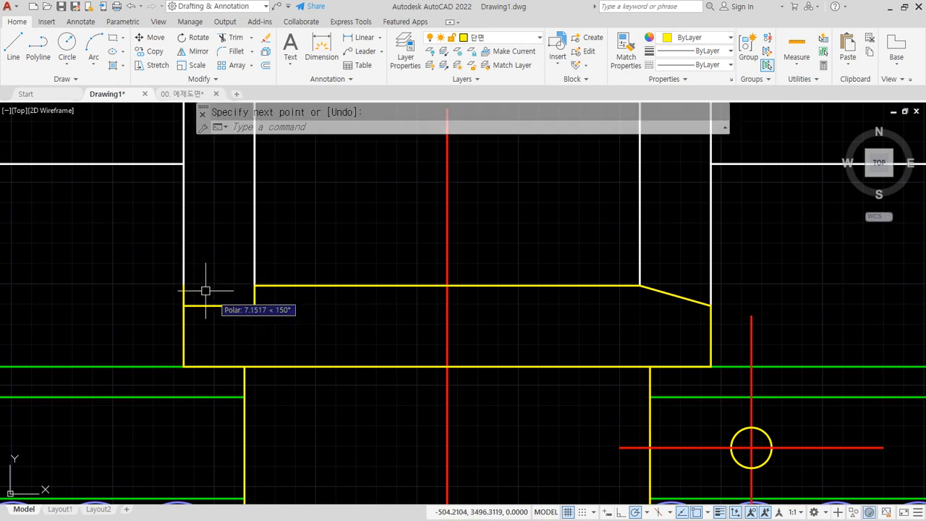
key("Escape")
- Stretch the shared endpoint of the threshold's left edge and the outer vertical line down to the notch's lower edge
left_click_drag(207, 289, 155, 265)
left_click(184, 285)
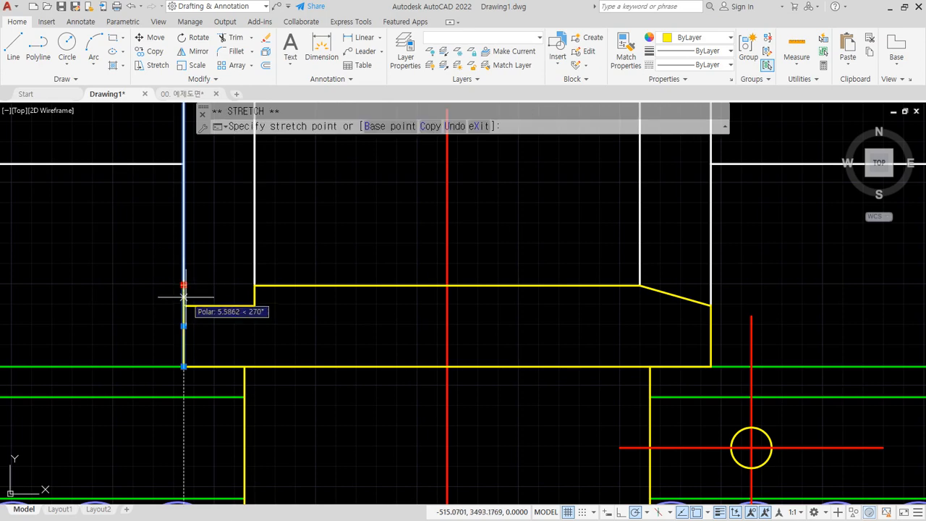
left_click(184, 305)
key("Escape")
- Offset the horizontal notch edge of the upper door frame 50 downward
scroll(273, 358, "down", 2)
scroll(273, 358, "down", 5)
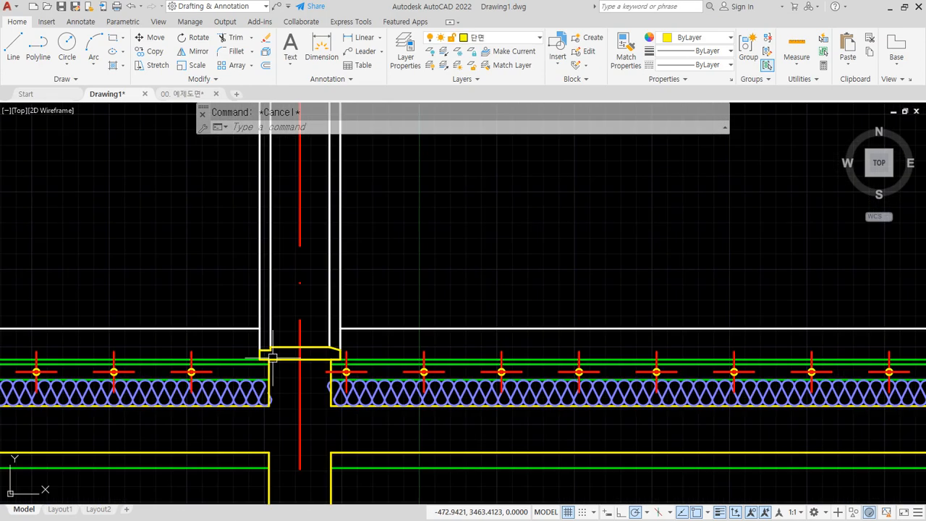
scroll(278, 266, "up", 2)
scroll(278, 411, "up", 2)
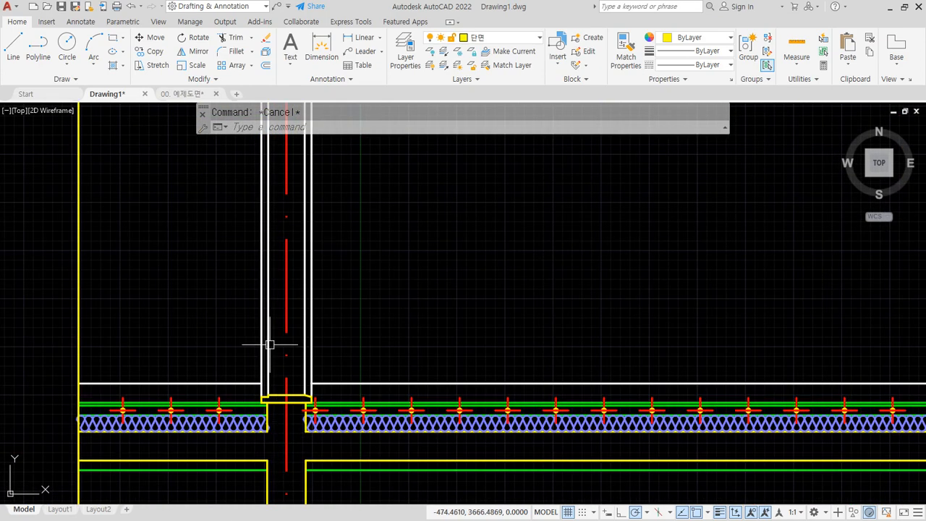
mouse_move(283, 332)
middle_mouse_down()
mouse_move(291, 407)
mouse_move(283, 441)
mouse_move(293, 396)
middle_mouse_up()
scroll(282, 440, "down", 2)
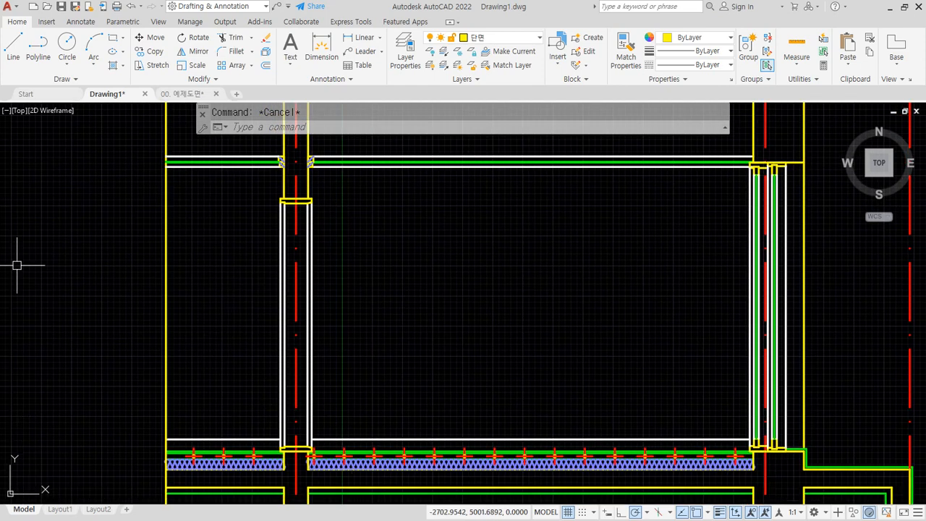
scroll(293, 170, "up", 5)
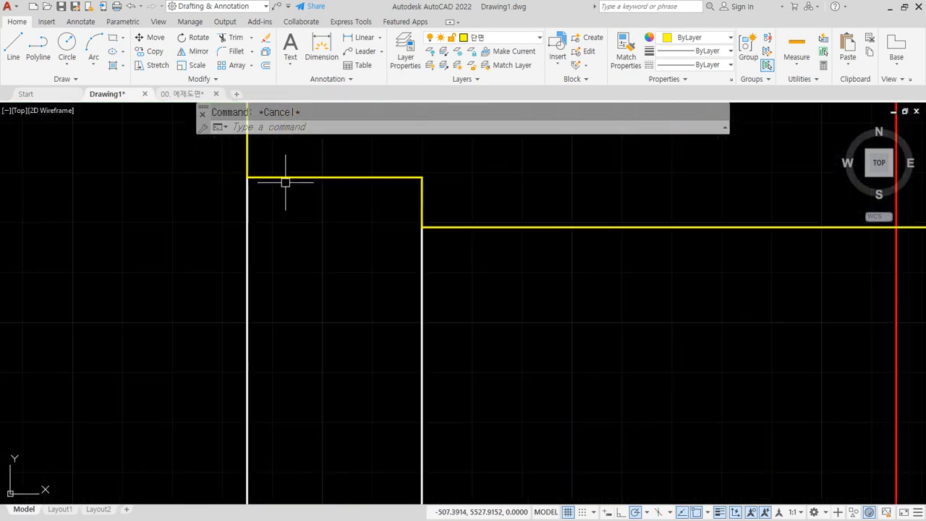
key("Return")
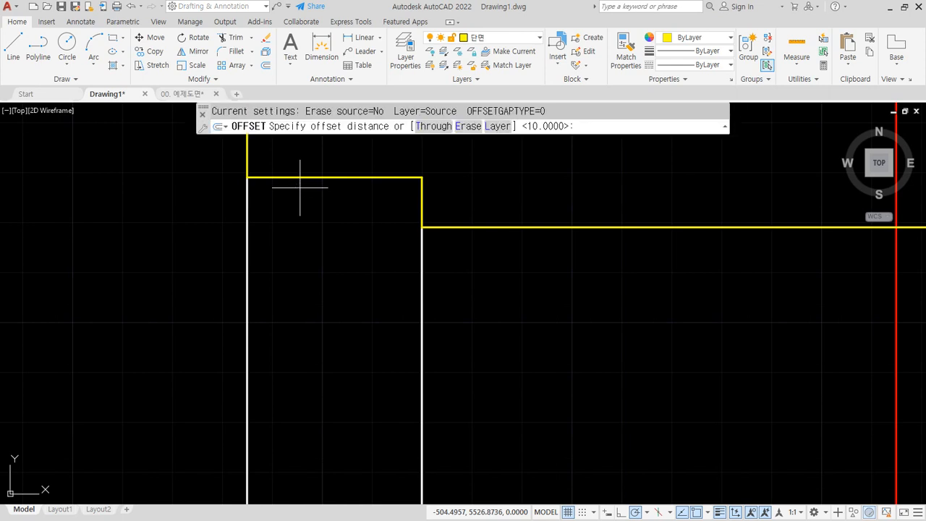
type("50")
key("Return")
left_click(316, 178)
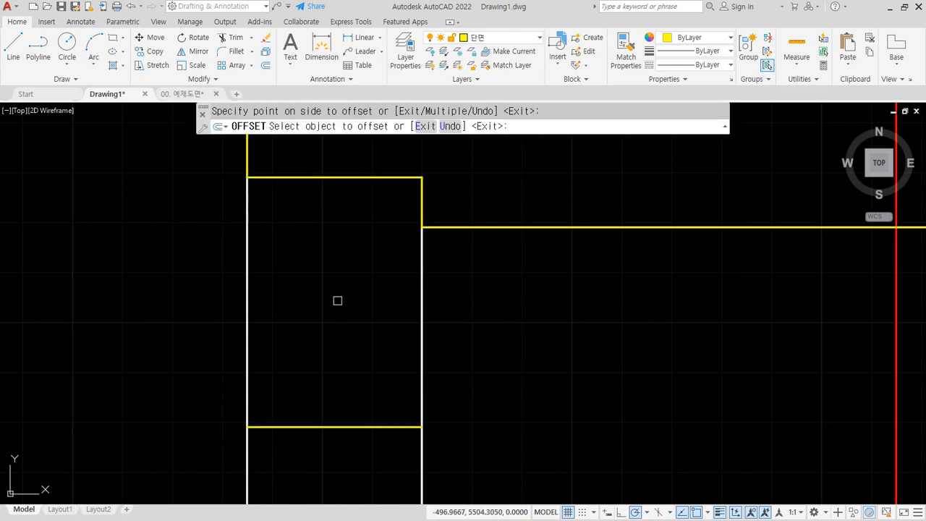
left_click(330, 375)
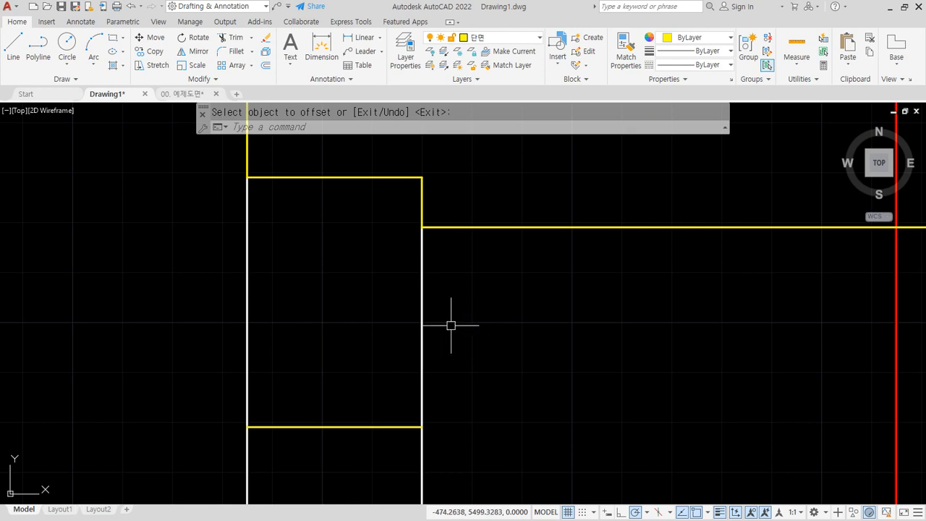
- Trim the two left vertical opening lines between the upper frame's notch and the offset line
type("tr")
key("Return")
left_click_drag(442, 317, 229, 282)
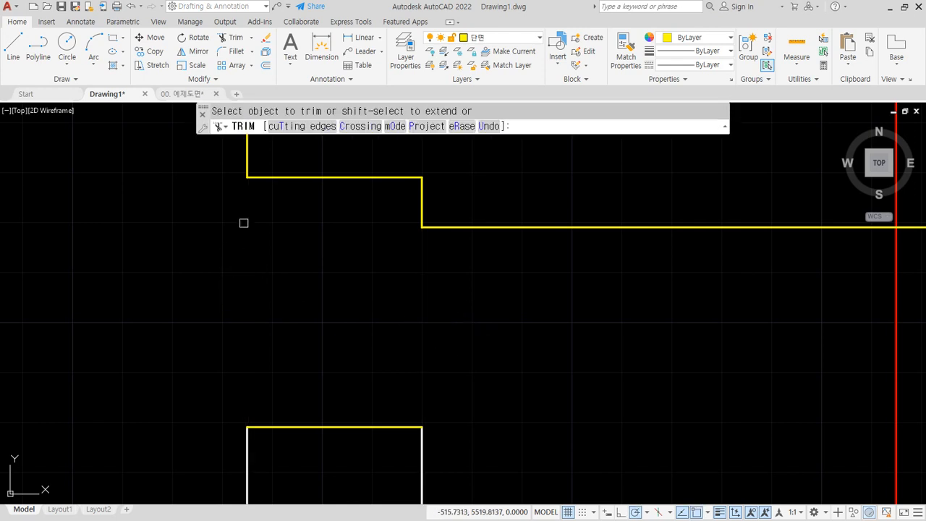
key("Return")
- Extend the upper frame's left edge and short notch edge down to the offset line to close the door's top piece
type("ex")
key("Return")
left_click(248, 160)
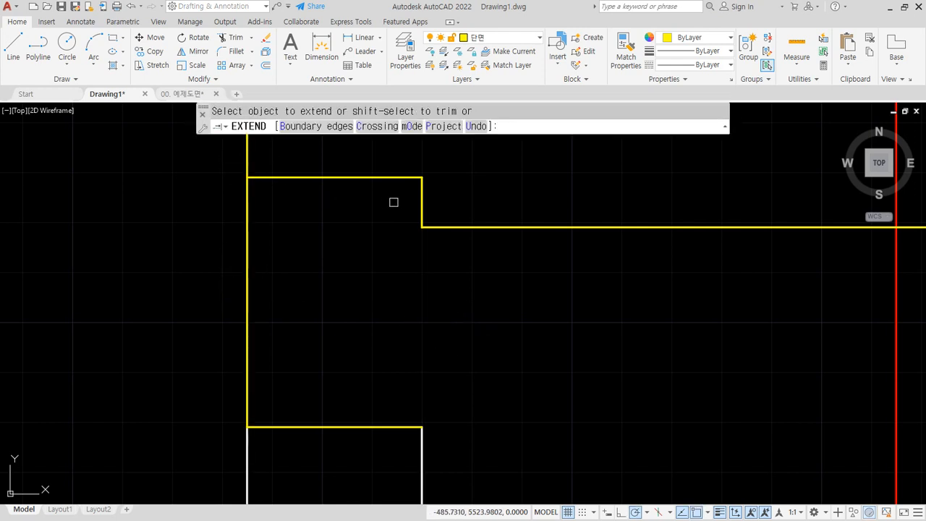
mouse_move(417, 212)
left_mouse_down()
mouse_move(424, 207)
mouse_move(424, 219)
left_mouse_up()
key("Return")
scroll(346, 318, "down", 3)
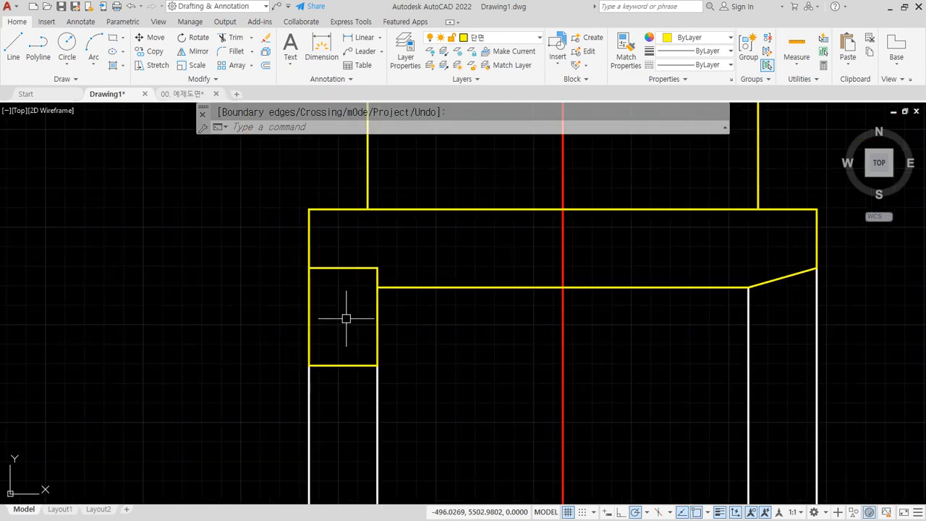
- Offset the horizontal notch edge of the threshold 50 upward
scroll(317, 329, "down", 6)
middle_click_drag(320, 400, 336, 246)
middle_click_drag(330, 412, 333, 164)
mouse_move(342, 487)
middle_mouse_down()
mouse_move(333, 324)
mouse_move(356, 362)
middle_mouse_up()
scroll(328, 407, "up", 5)
scroll(316, 283, "up", 4)
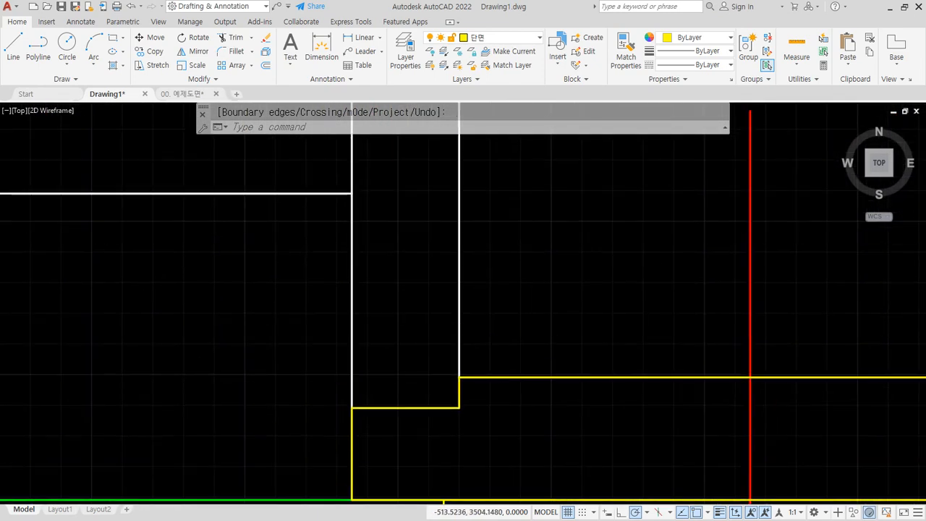
type("o")
key("Return")
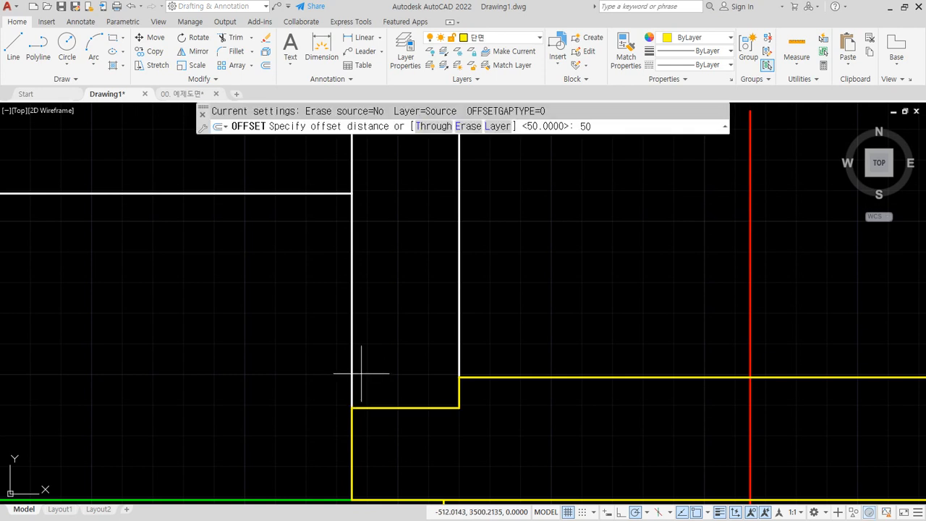
key("Return")
left_click(362, 408)
left_click(391, 328)
key("Return")
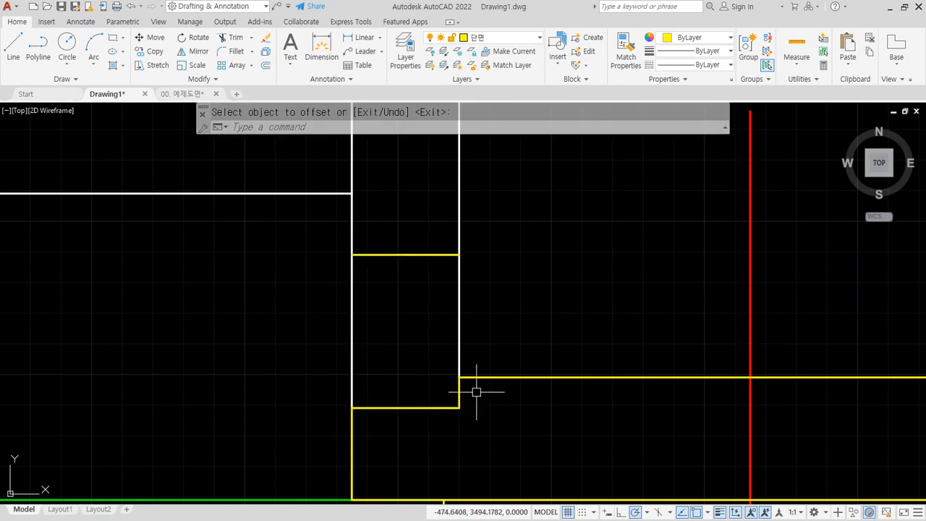
left_click(481, 365)
left_click(394, 377)
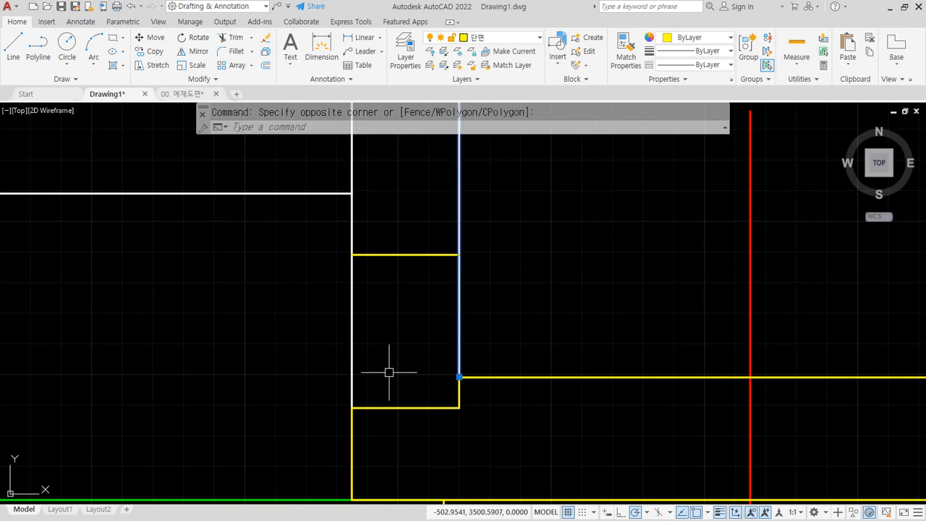
left_click(393, 376)
left_click(342, 382)
left_click(470, 382)
left_click(437, 366)
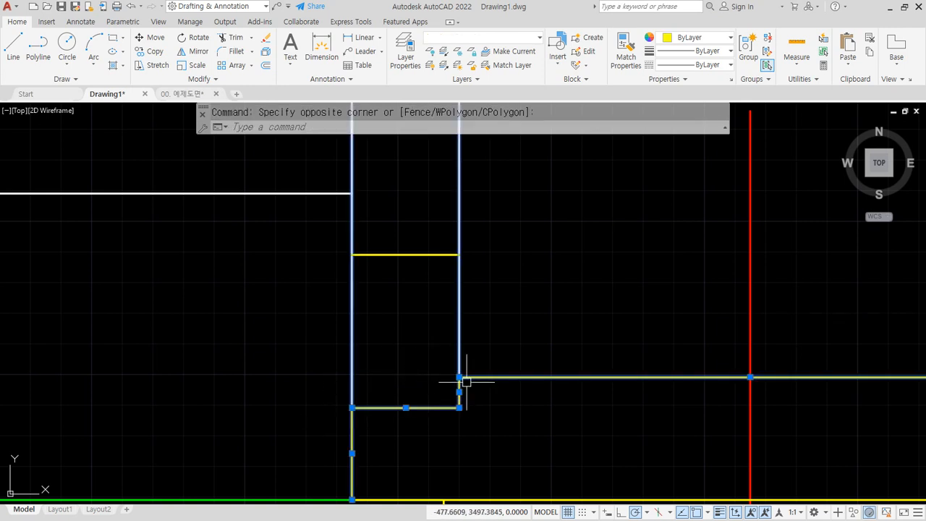
left_click(459, 376)
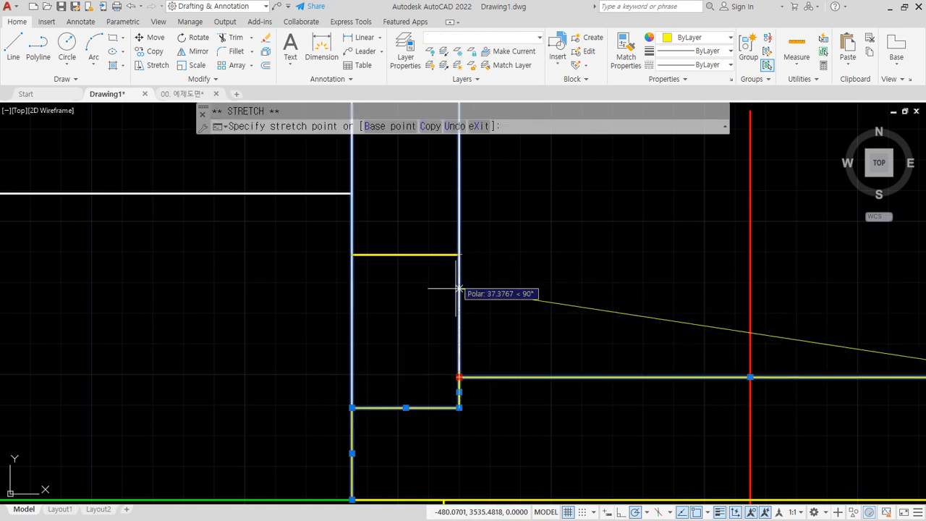
key("Escape")
key("Escape")
- Trim the two left vertical opening lines between the threshold's notch and the offset line above it
type("tr")
key("Return")
mouse_move(499, 316)
left_mouse_down()
mouse_move(304, 306)
mouse_move(312, 327)
left_mouse_up()
key("Escape")
- Extend the threshold's left edge and short notch edge up to the offset line to close the door's bottom piece
type("ex")
key("Return")
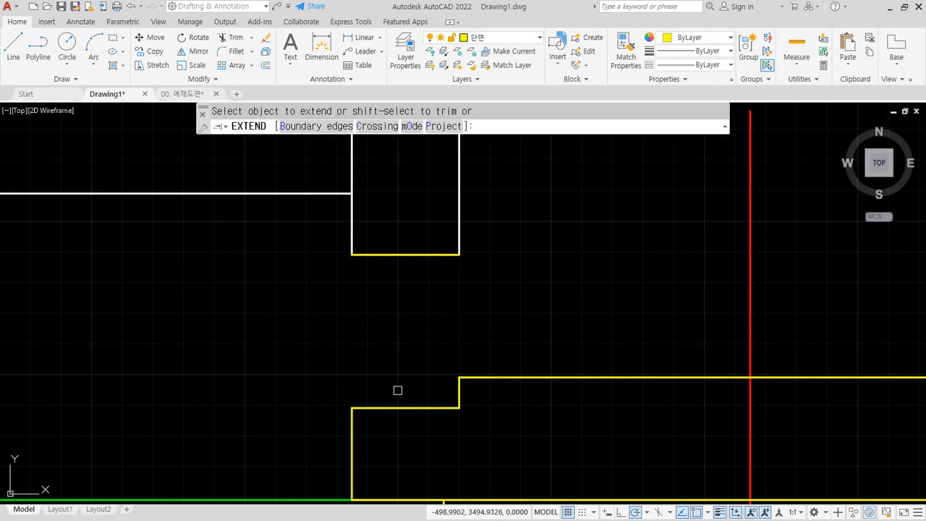
left_click(353, 417)
left_click(460, 391)
key("Return")
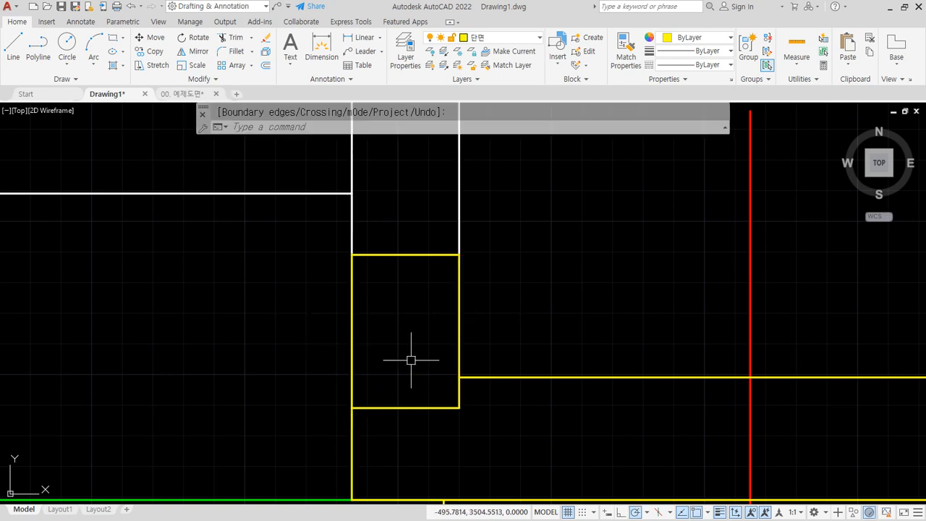
scroll(401, 309, "down", 4)
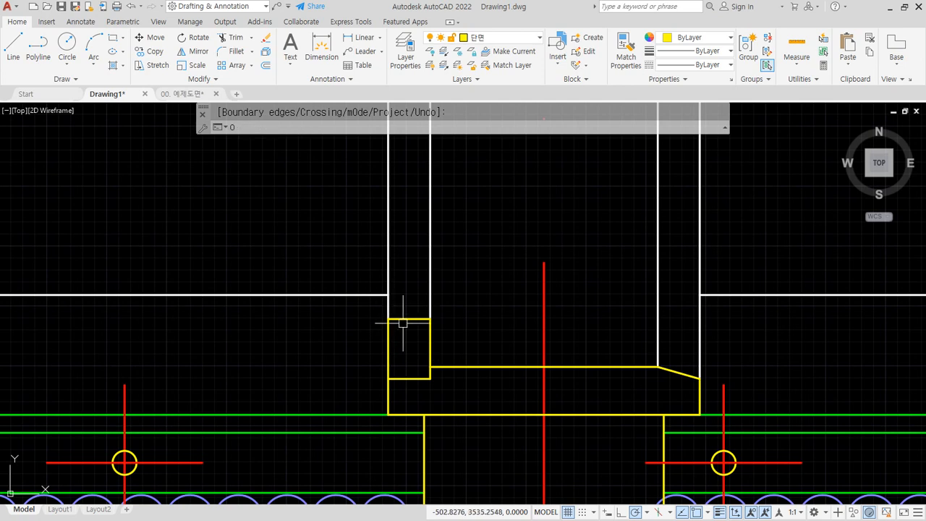
- Offset the bottom edge of the door frame's threshold 900 upward across the door opening
type("o")
key("Return")
key("Return")
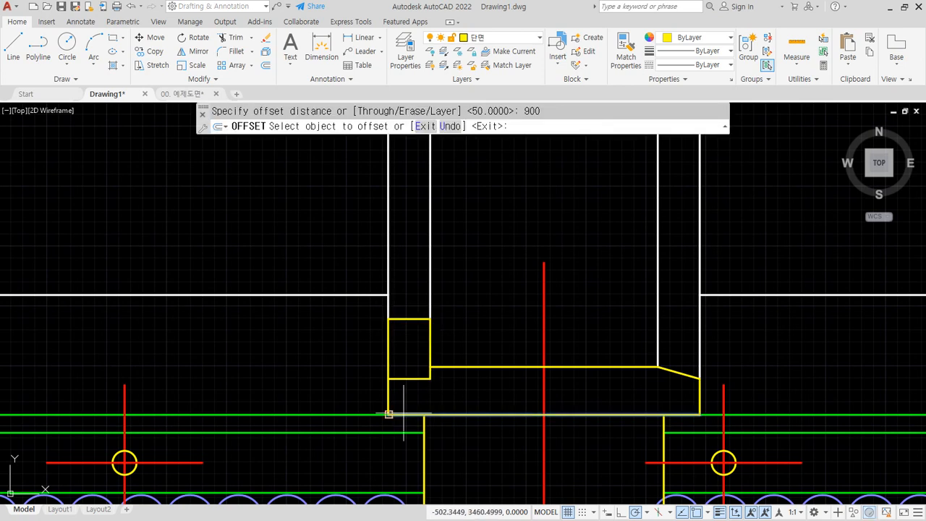
left_click(389, 410)
left_click(461, 316)
scroll(446, 295, "down", 4)
middle_click_drag(445, 282, 425, 446)
middle_click_drag(461, 263, 455, 412)
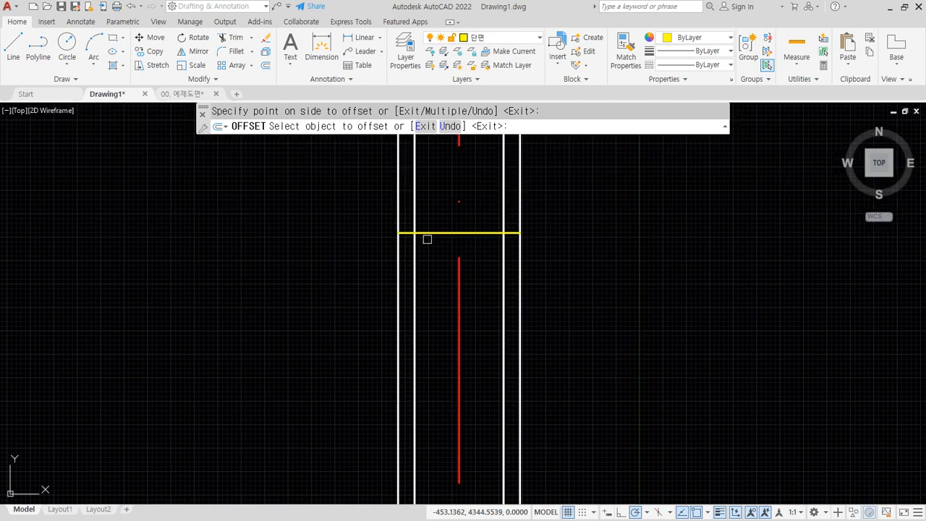
scroll(398, 225, "up", 5)
key("Return")
- Offset the new horizontal line at handle height 25 upward and 25 downward
type("o")
key("Return")
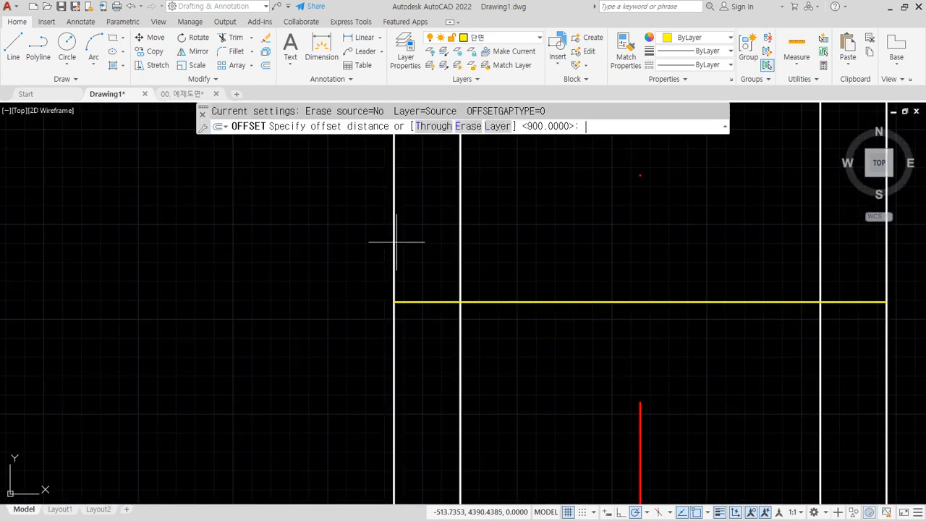
type("25")
key("Return")
left_click(417, 301)
left_click(418, 289)
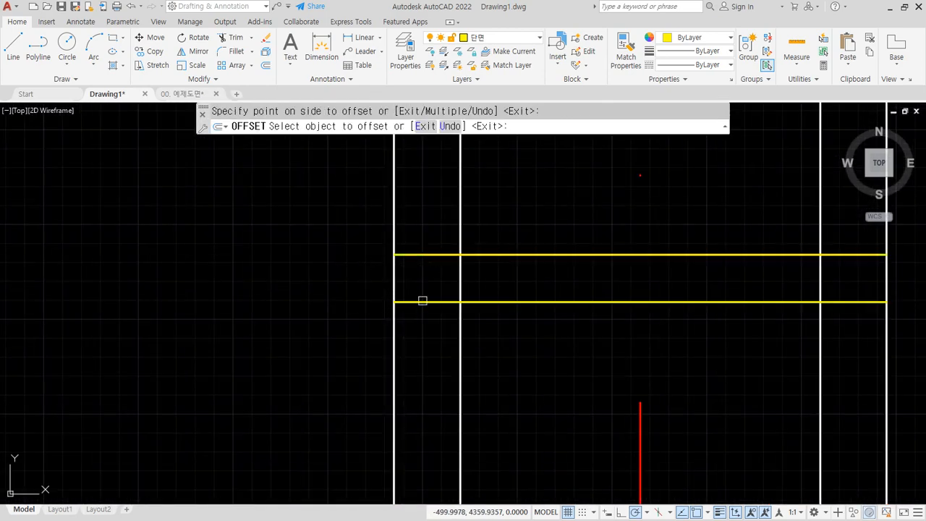
left_click(420, 302)
left_click(411, 339)
key("Return")
- Trim the three horizontal lines so they remain only between the two left vertical lines of the door leaf
type("tr")
key("Return")
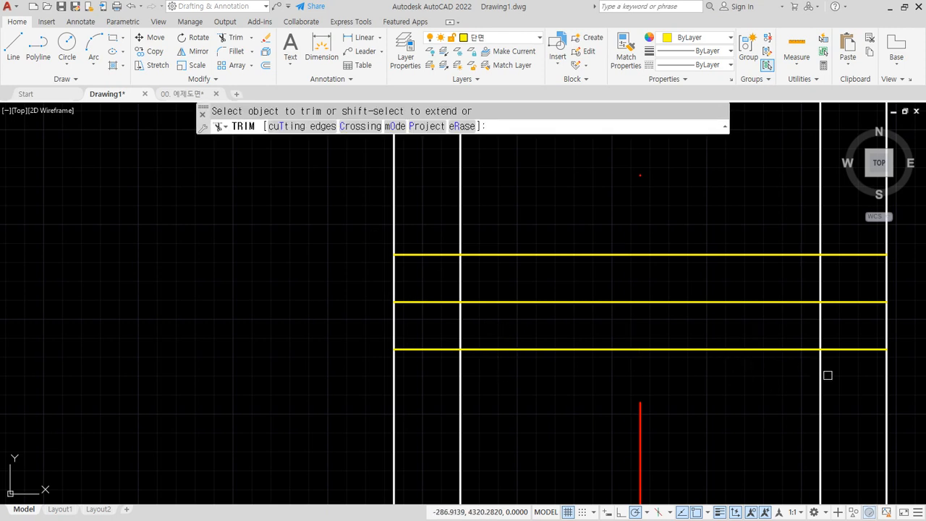
left_click(856, 377)
left_click(829, 268)
key("Return")
left_click(726, 218)
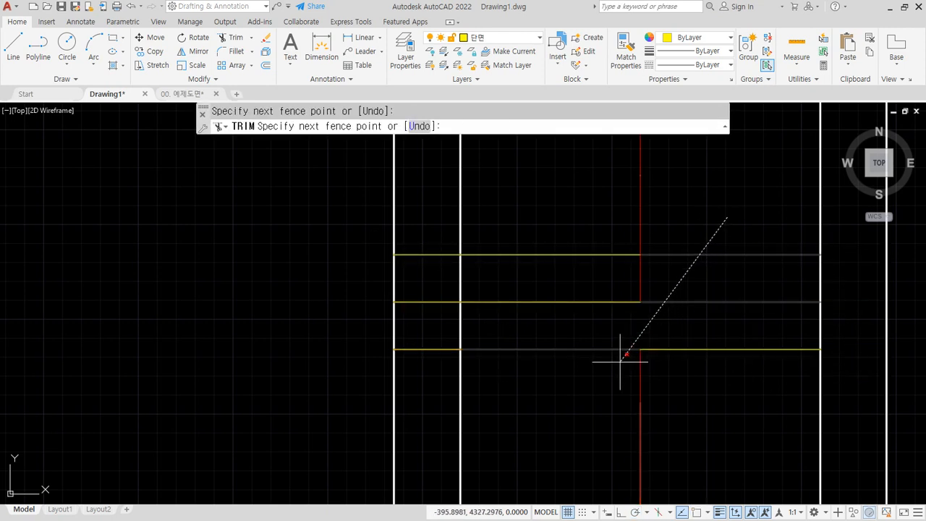
left_click(717, 364)
key("Return")
left_click(558, 195)
left_click(562, 352)
key("Return")
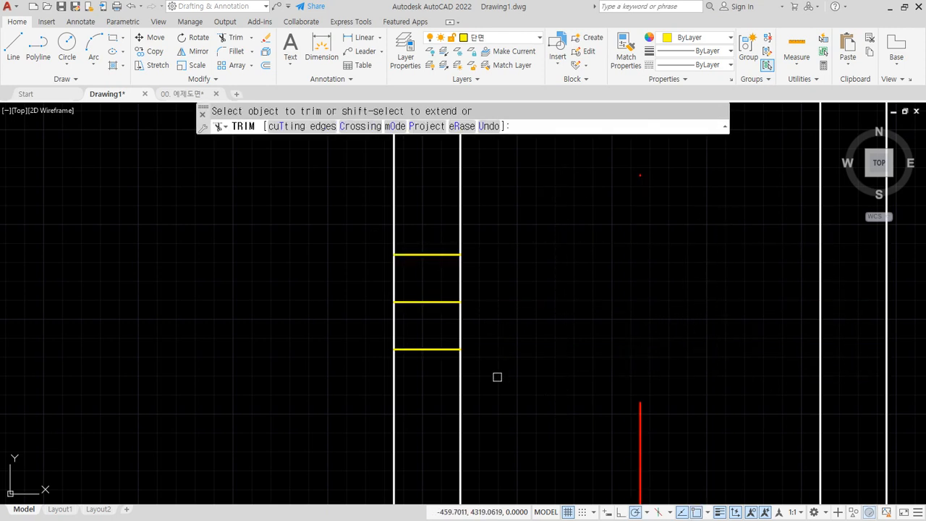
key("Return")
- Erase the middle horizontal line and trim both vertical leaf lines between the two remaining horizontal lines
left_click(430, 302)
key("Return")
type("tr")
key("Return")
left_click(502, 296)
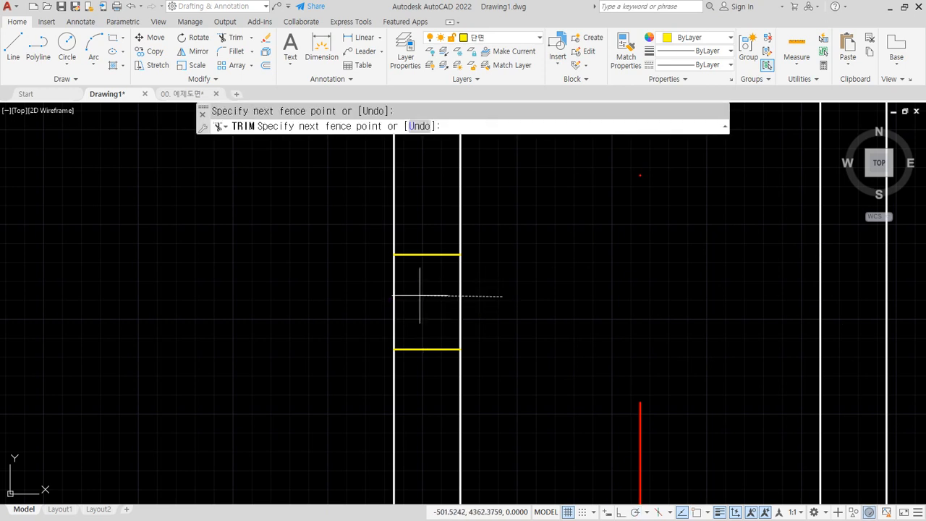
left_click(326, 296)
key("Return")
- Draw a line between the left ends of the two horizontal lines to close the gap in the leaf's left edge
type("l")
key("Return")
left_click(395, 254)
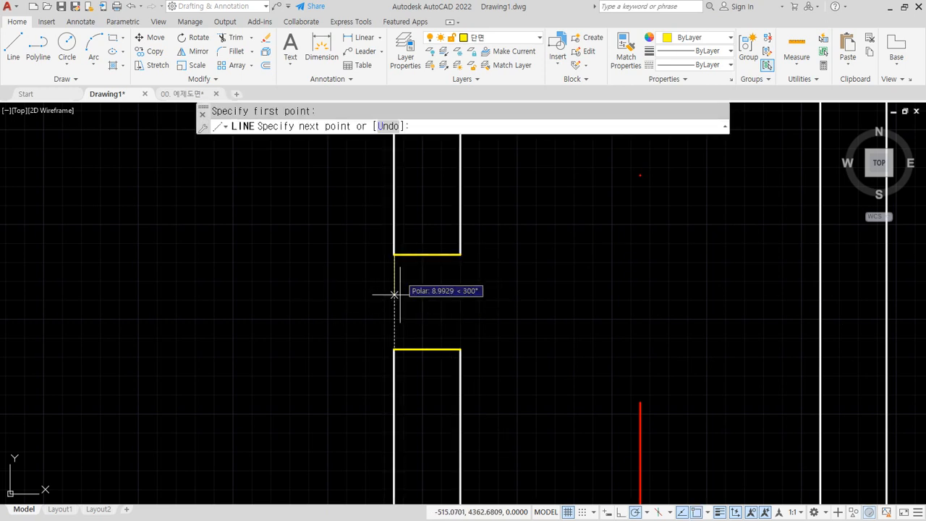
left_click(394, 349)
key("Return")
key("Return")
left_click(455, 254)
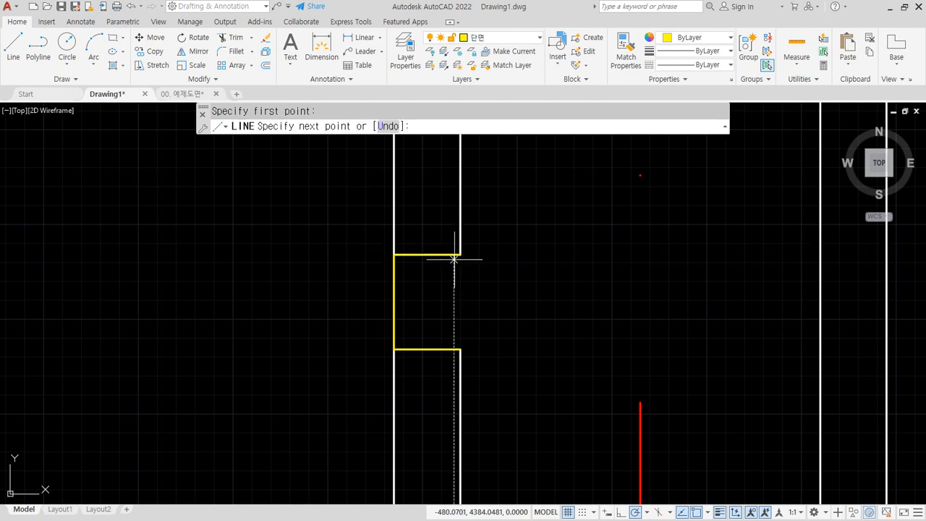
key("Escape")
- Draw a line between the right ends of the two horizontal lines to complete the handle-height box in the leaf
key("Return")
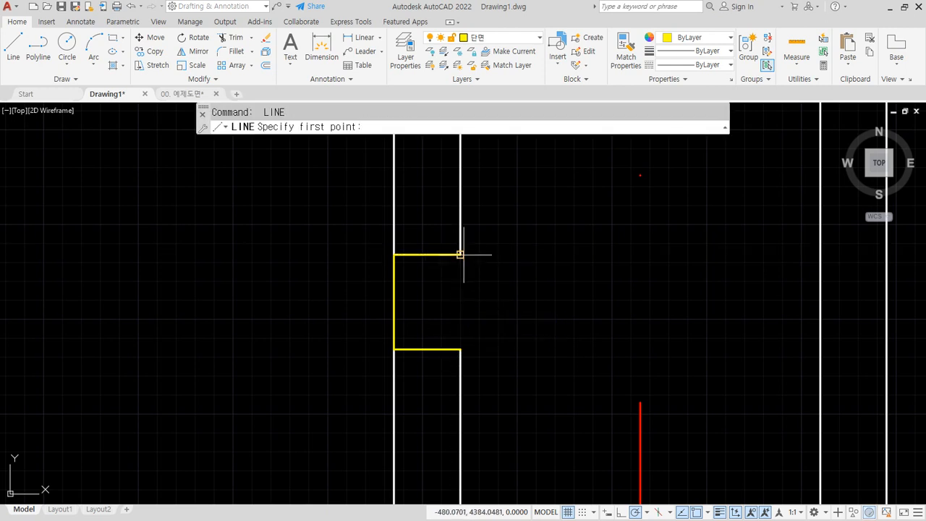
left_click(461, 254)
left_click(461, 349)
key("Return")
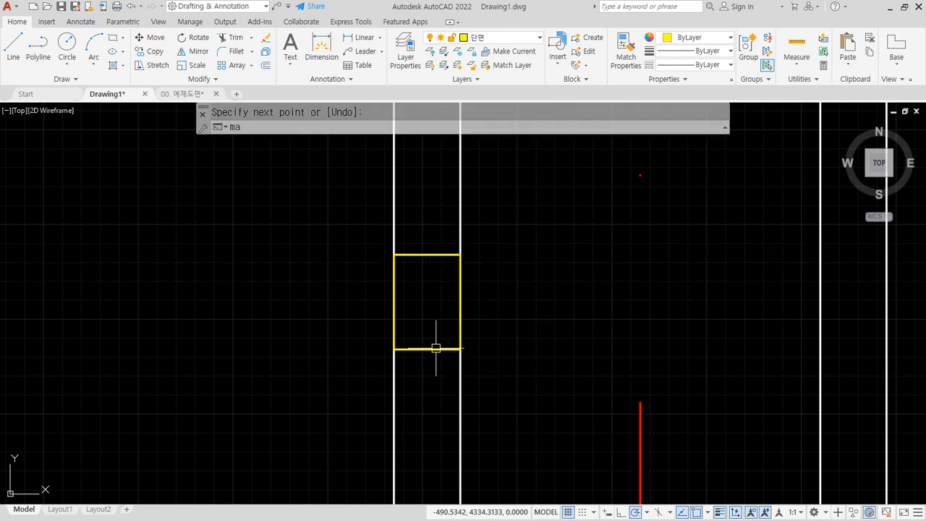
- Match the white vertical leaf lines above and below the handle-height box to the box's yellow line properties
key("Return")
left_click(436, 348)
left_click(515, 389)
left_click(309, 216)
scroll(309, 264, "down", 5)
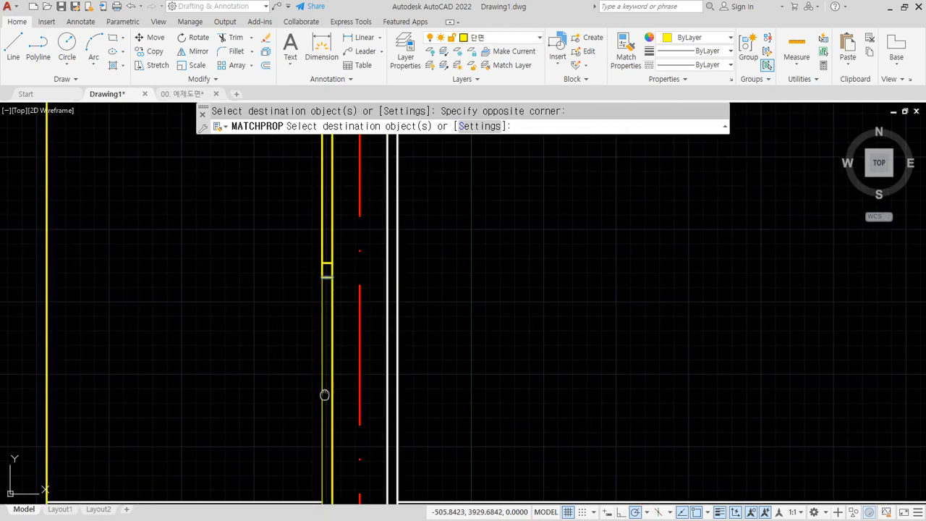
middle_click_drag(325, 395, 359, 273)
middle_click_drag(326, 230, 325, 430)
middle_click_drag(293, 235, 307, 448)
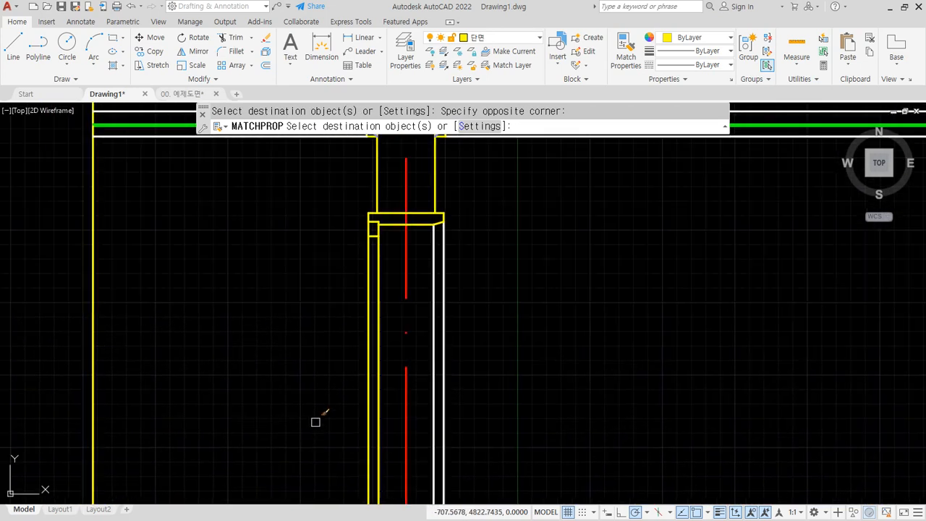
key("Return")
- Draw a horizontal line 60 long to the left from the midpoint of the handle-height box's left edge
scroll(372, 408, "up", 9)
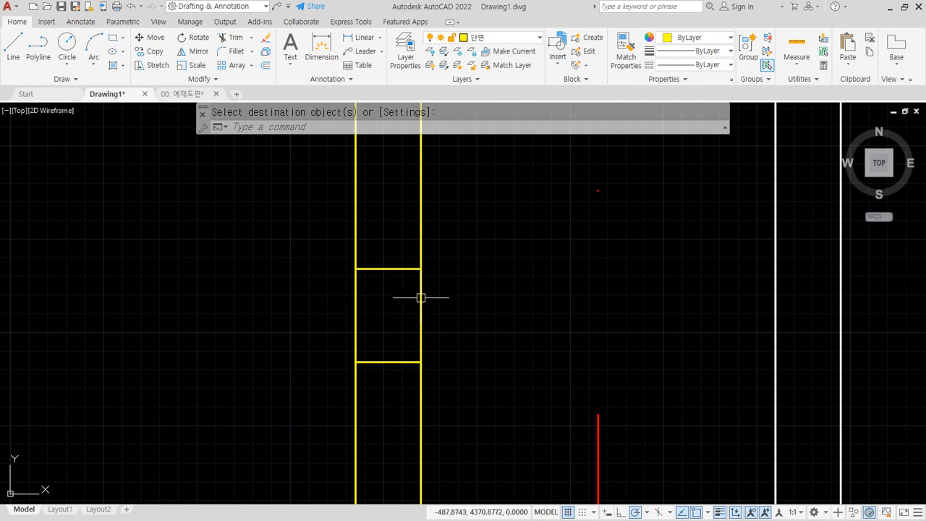
type("l")
key("Return")
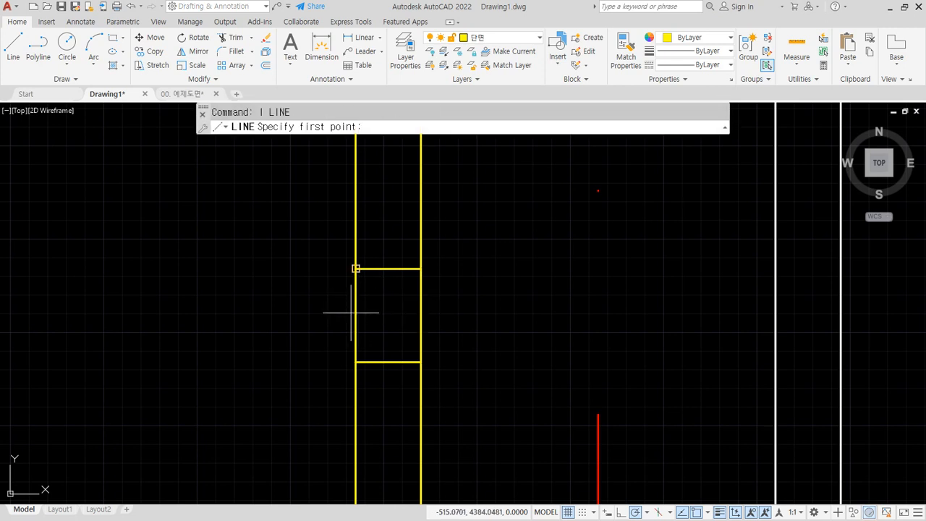
left_click(355, 315)
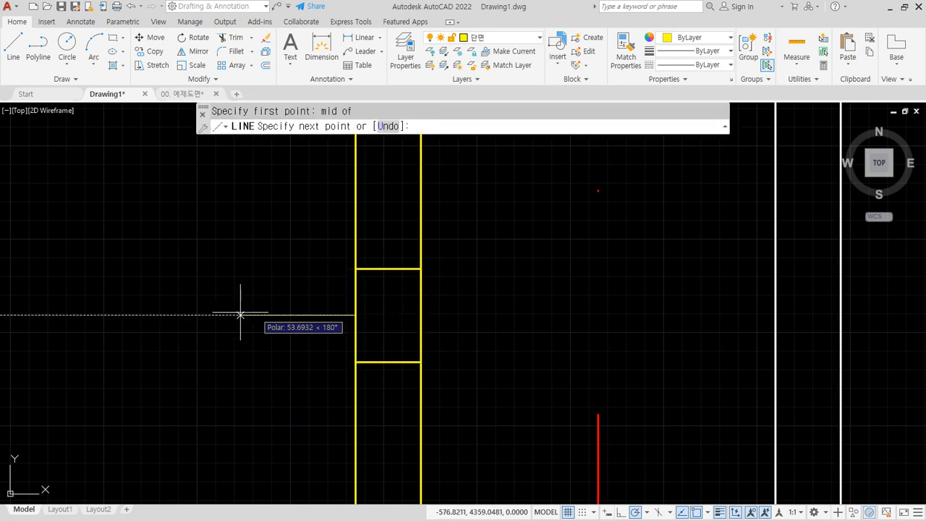
type("60")
key("Return")
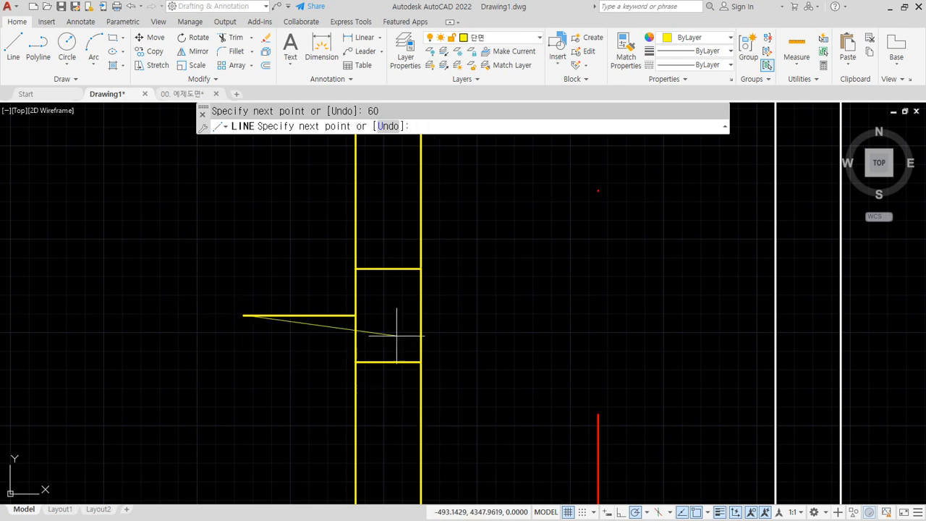
key("Return")
type("c")
key("Return")
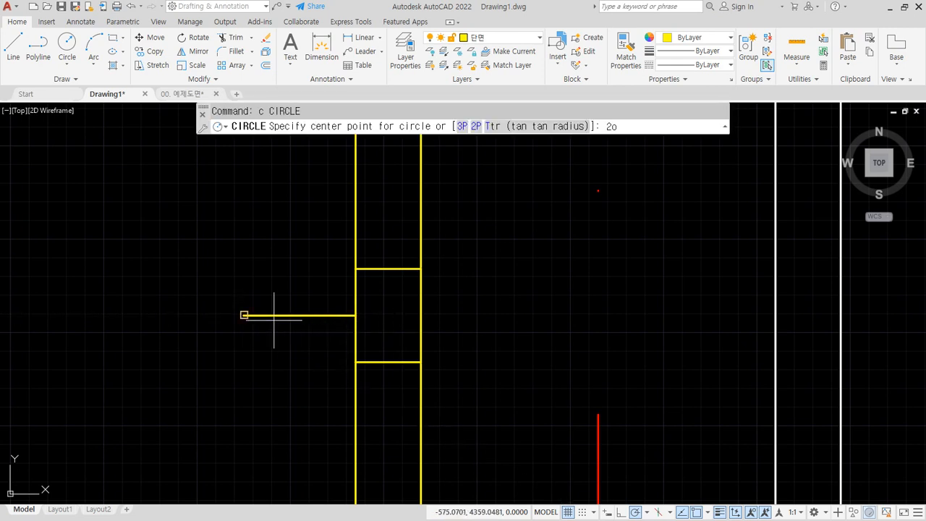
left_click(274, 319)
key("Escape")
- Draw a two-point circle for the door knob using the 60 line's endpoints as its diameter
type("c")
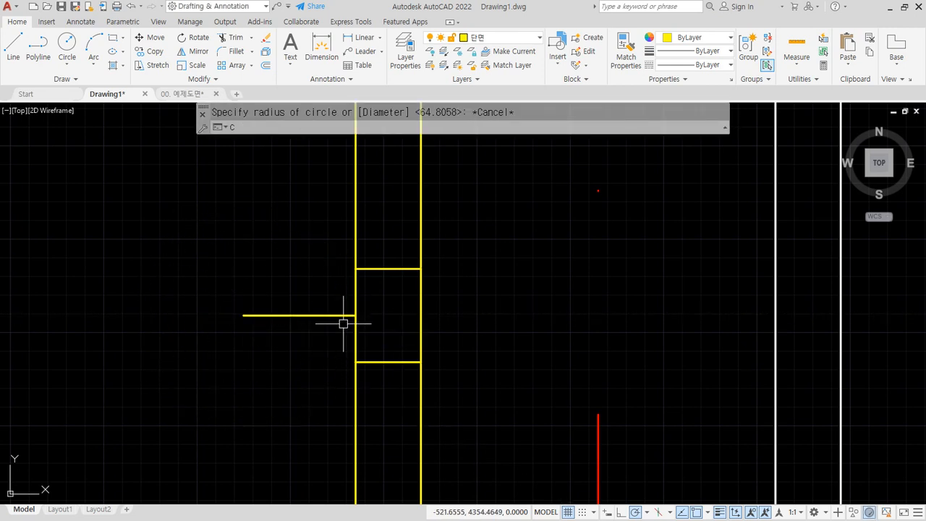
key("Return")
type("2p")
key("Return")
left_click(244, 315)
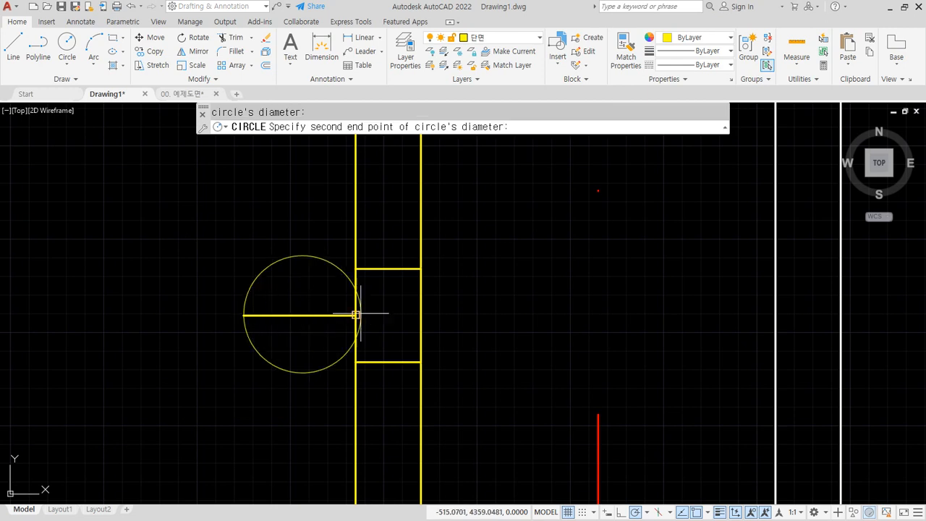
left_click(355, 315)
- Copy the knob circle from its left quadrant to the midpoint of the handle-height box's right edge
type("c")
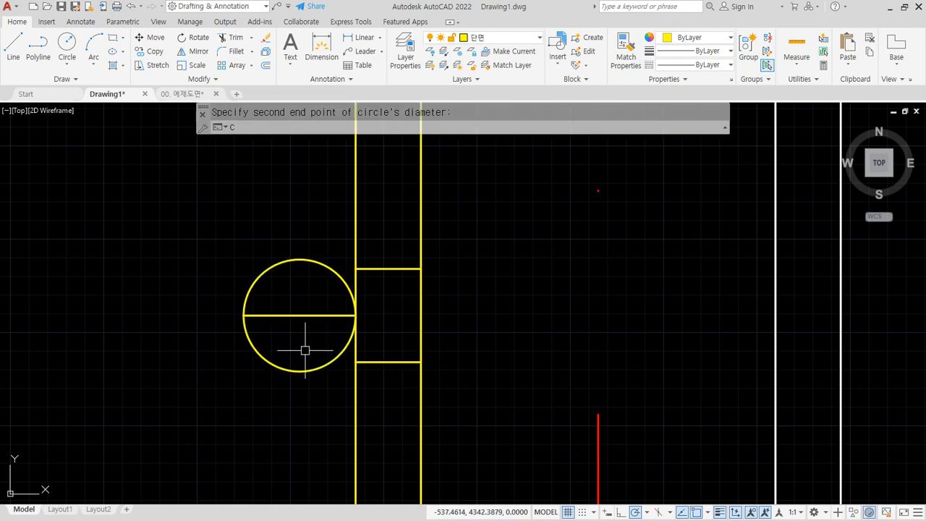
type("o")
key("Return")
left_click(299, 366)
left_click(283, 388)
key("Return")
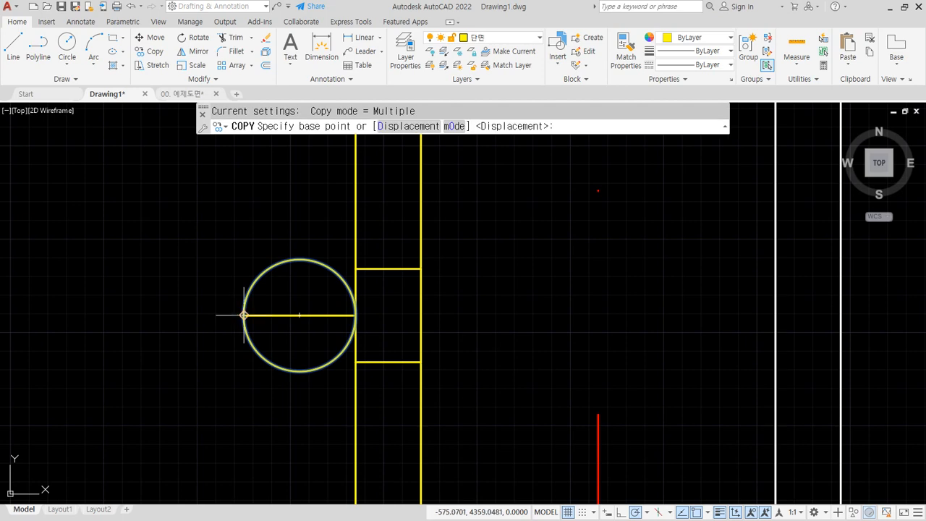
left_click(244, 316)
left_click(421, 315)
key("Return")
- Erase the horizontal construction line inside the left knob circle
left_click(305, 316)
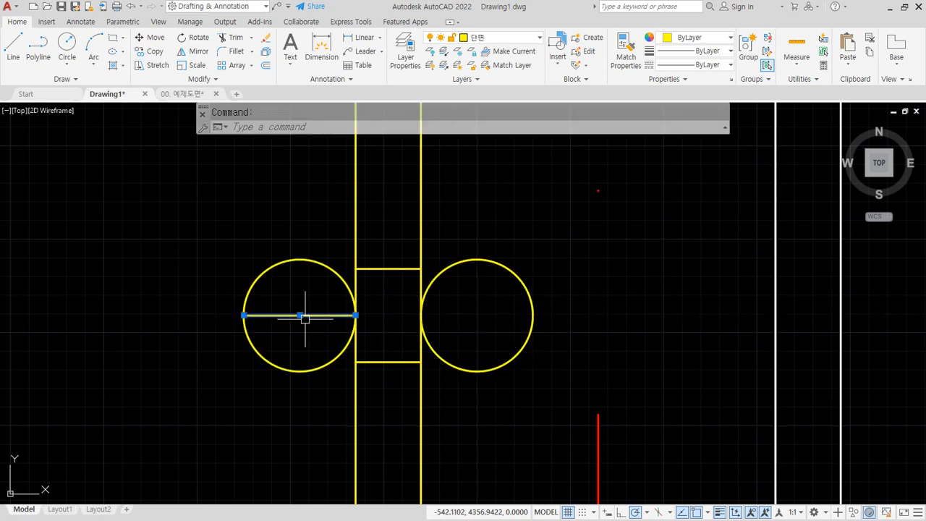
type("e")
key("Return")
scroll(384, 371, "down", 8)
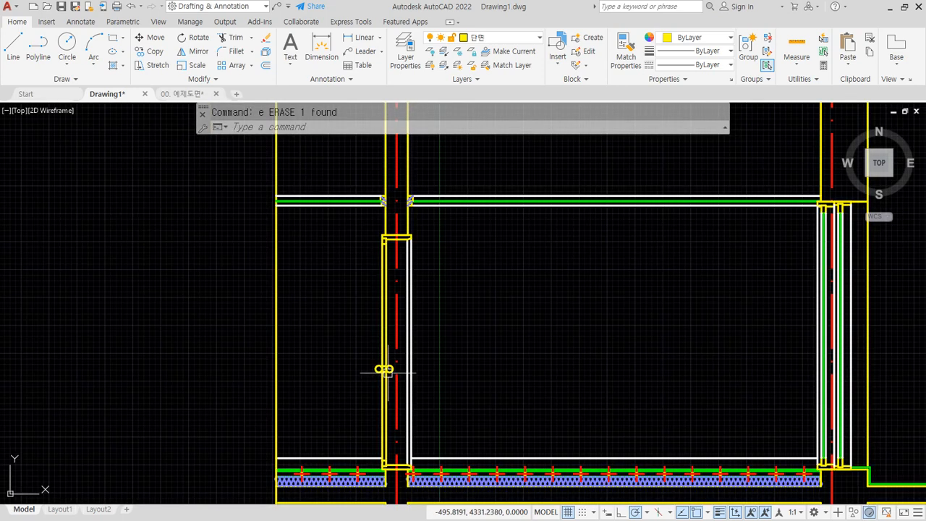
scroll(387, 371, "up", 2)
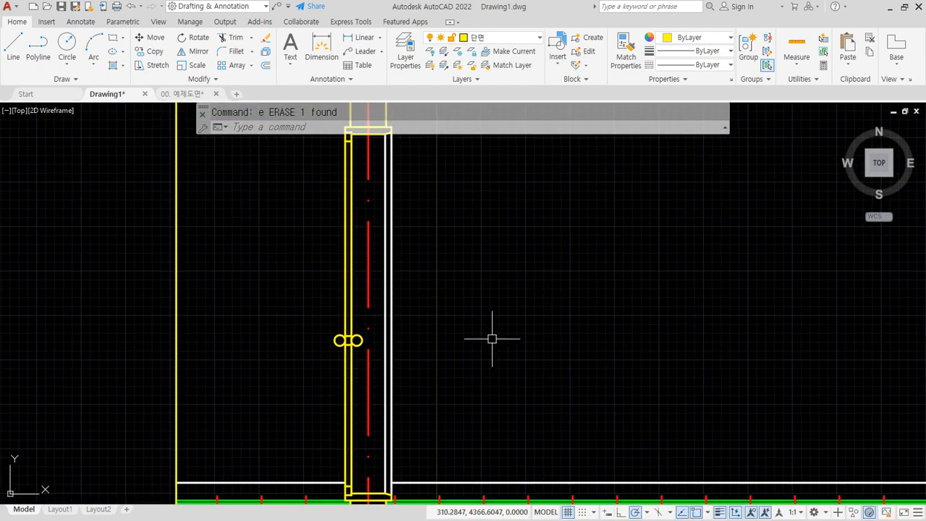
scroll(449, 274, "up", 3)
middle_click_drag(448, 270, 469, 407)
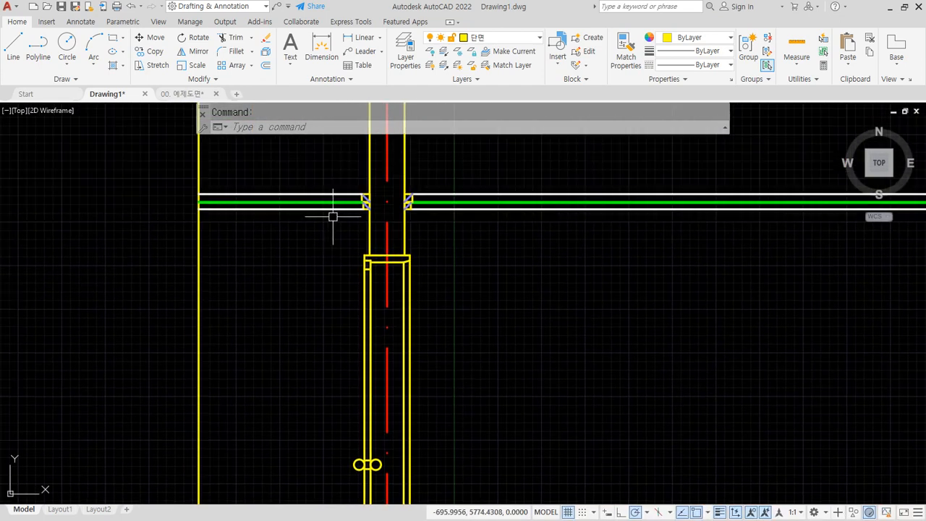
scroll(343, 215, "up", 2)
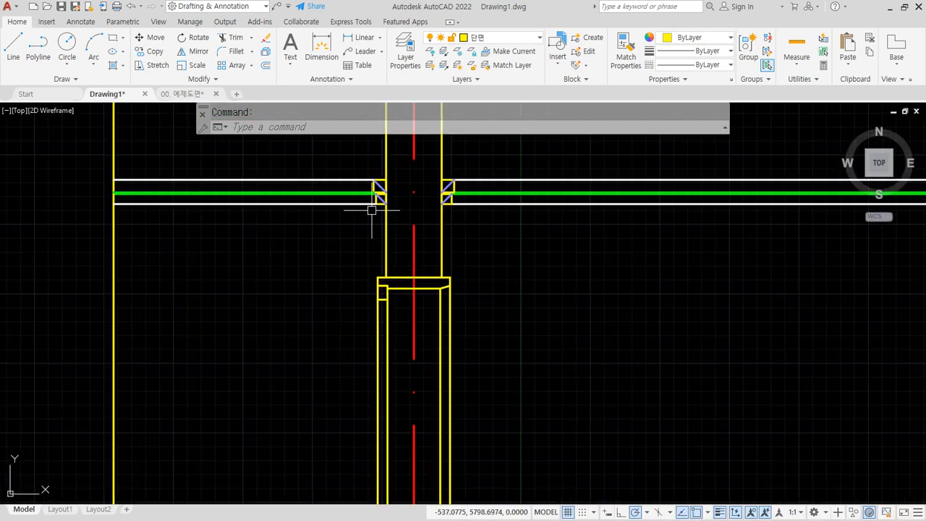
scroll(372, 209, "up", 3)
middle_click_drag(399, 222, 290, 250)
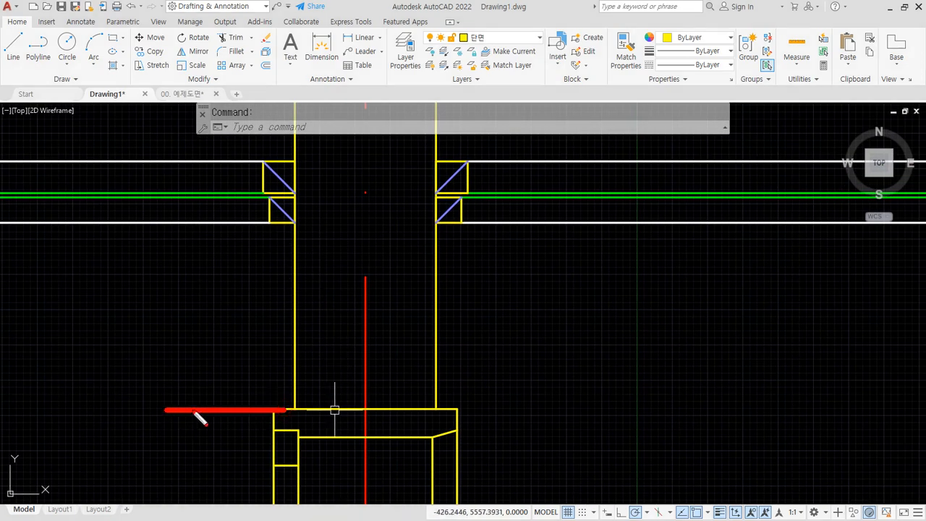
left_click_drag(193, 411, 709, 410)
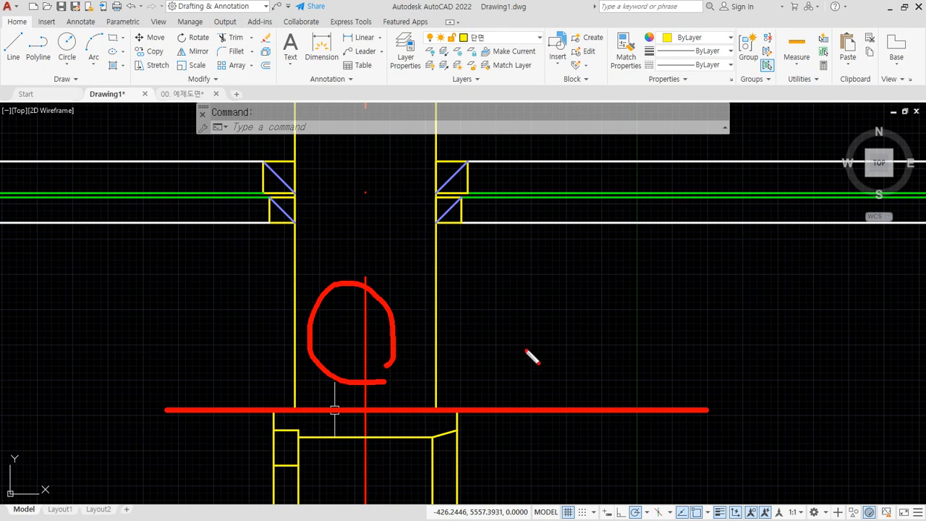
mouse_move(722, 327)
left_mouse_down()
mouse_move(550, 359)
mouse_move(499, 317)
mouse_move(493, 337)
left_mouse_up()
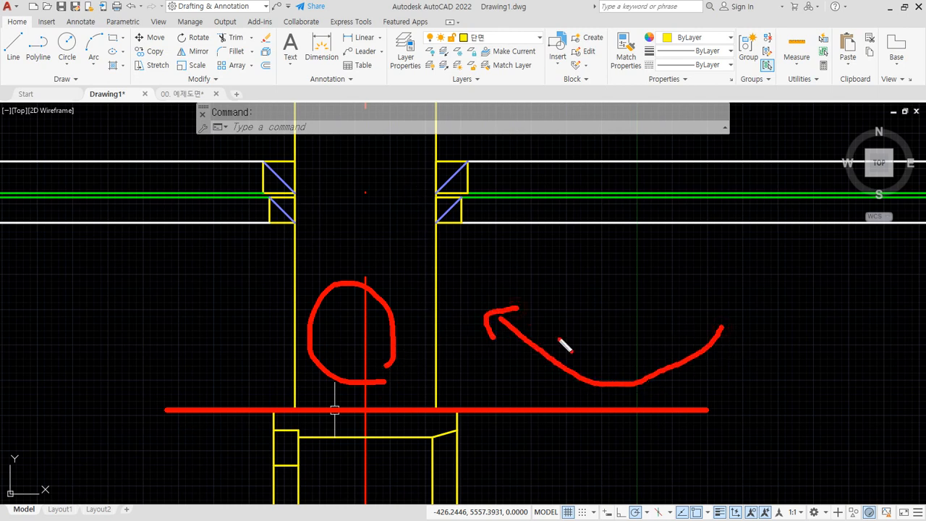
mouse_move(693, 321)
left_mouse_down()
mouse_move(713, 321)
mouse_move(754, 360)
left_mouse_up()
key("Escape")
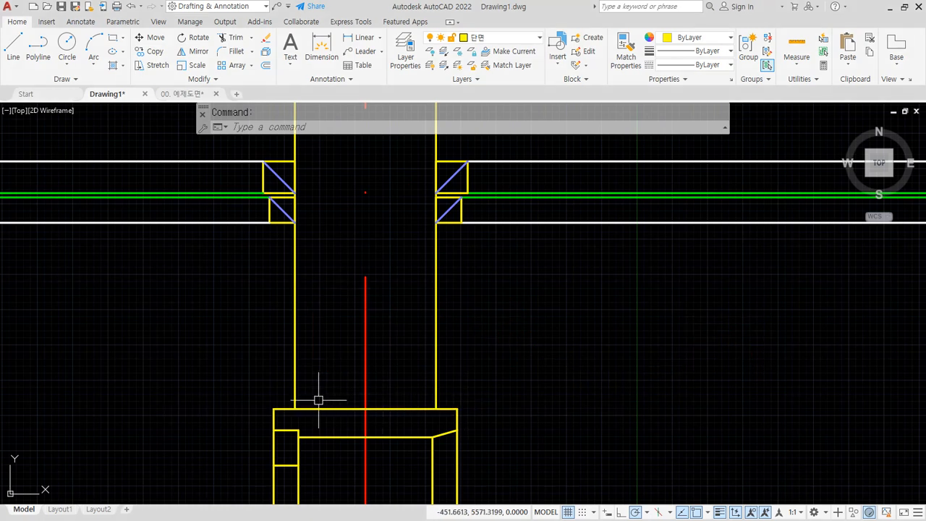
- Draw a rectangle 100 wide and 200 high above the door frame head, starting where the wall's left face meets it
type("rec")
key("Return")
left_click(295, 408)
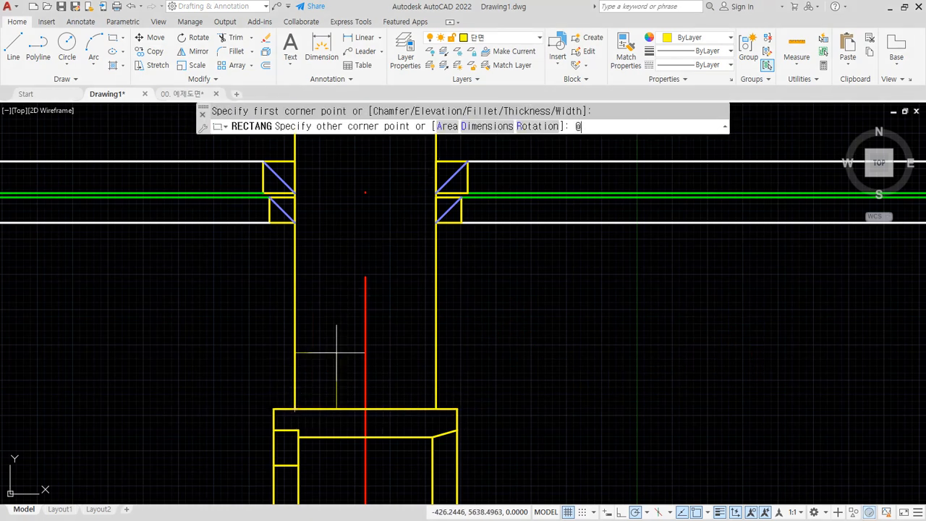
type("@100,200")
key("Return")
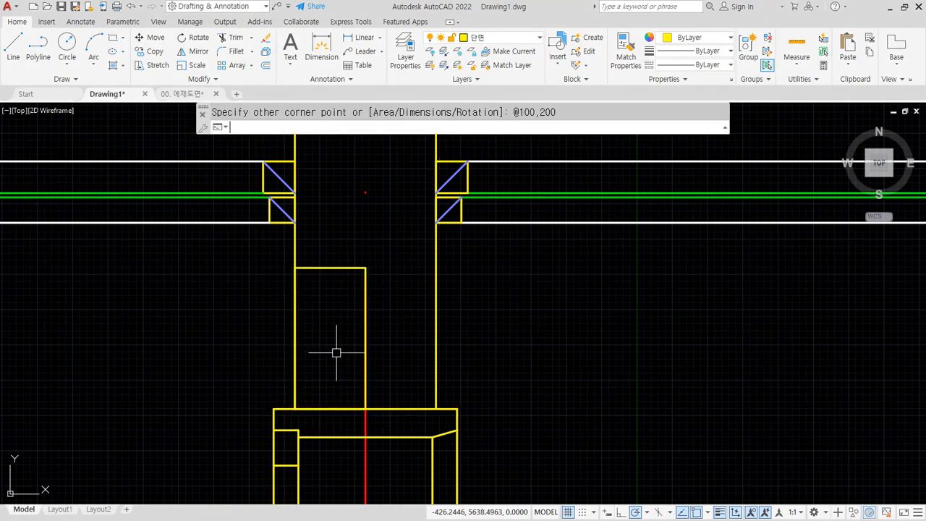
type("C")
key("Return")
key("Escape")
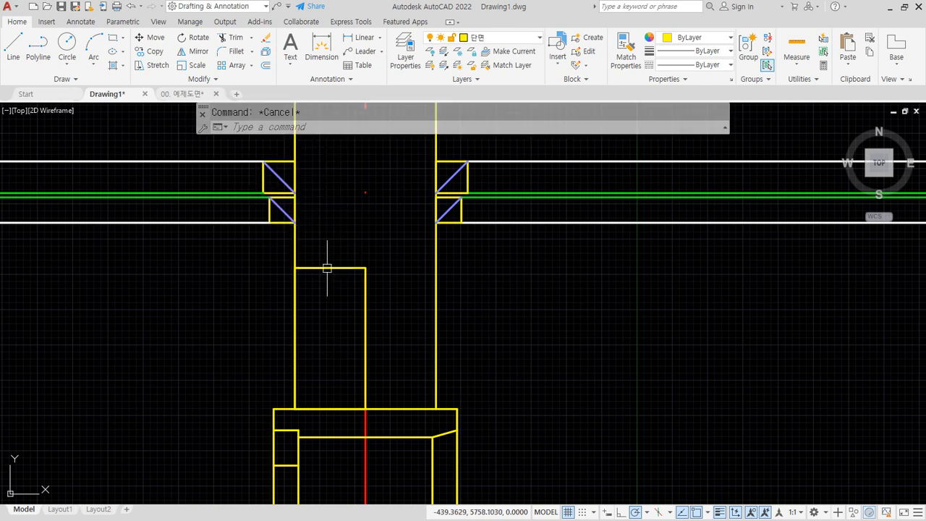
- Copy the rectangle above the door head from its lower-left corner to its lower-right corner
type("co")
key("Return")
left_click(327, 268)
key("Return")
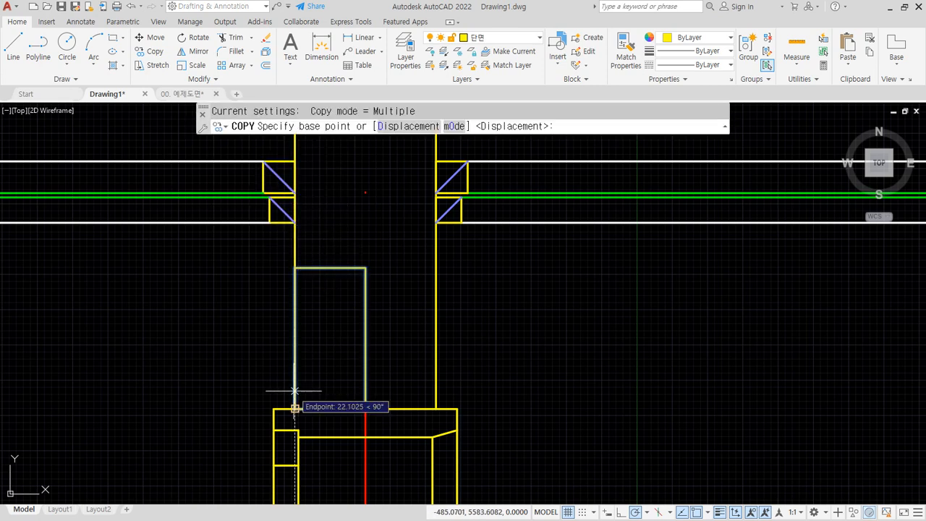
left_click(295, 408)
left_click(365, 408)
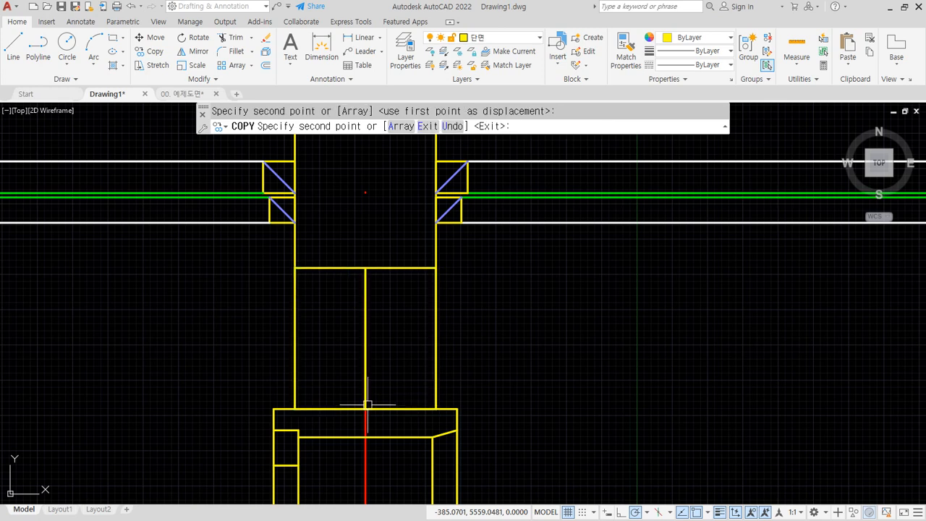
key("Escape")
- Draw two diagonals from the outer upper corners of the paired rectangles down to the bottom of their shared edge
type("l")
key("Return")
left_click(295, 268)
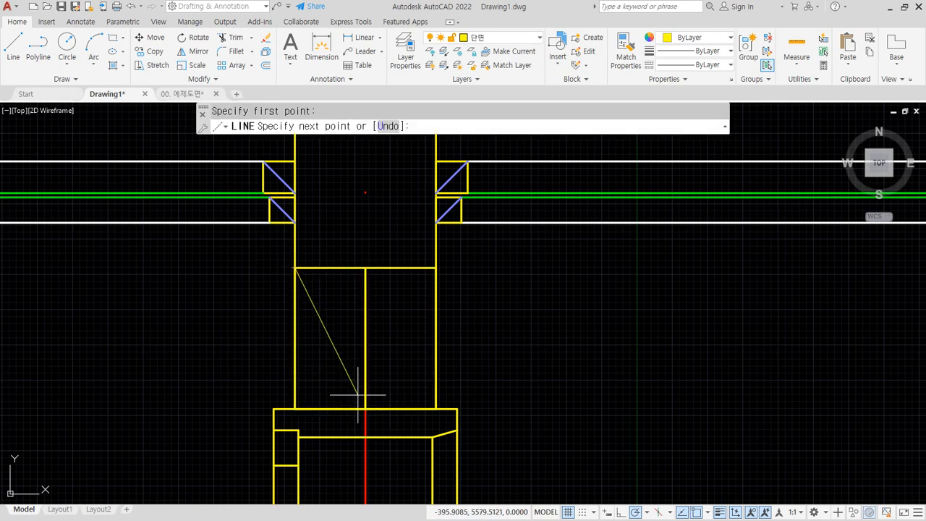
left_click(365, 408)
left_click(435, 268)
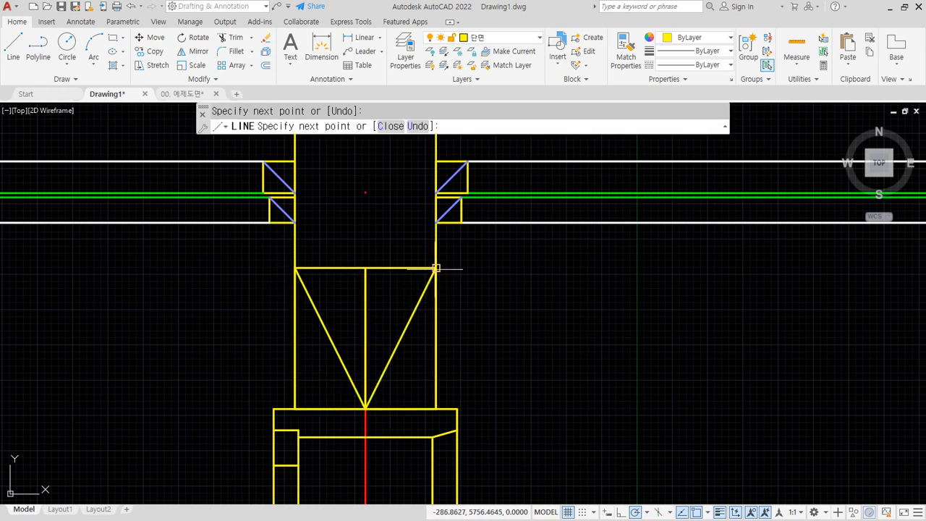
key("Escape")
- Move both diagonals above the door head to the violet layer used by the ceiling framing diagonals
left_click(416, 307)
left_click(318, 314)
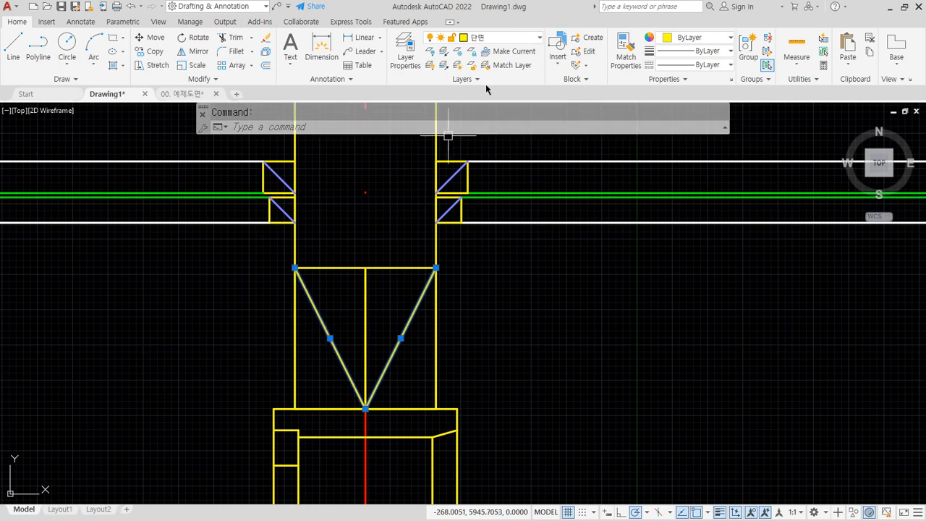
left_click(495, 38)
left_click(480, 136)
key("Escape")
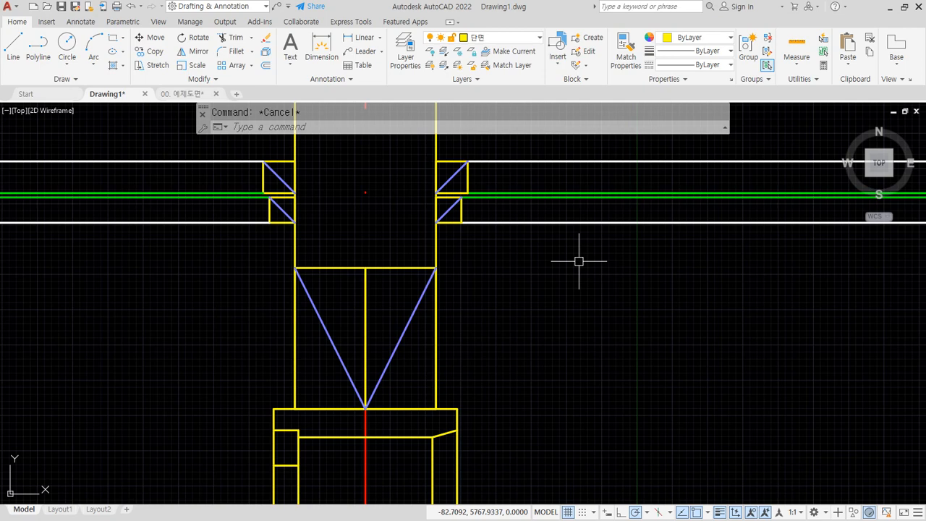
scroll(579, 262, "down", 6)
mouse_move(561, 358)
middle_mouse_down()
mouse_move(538, 381)
mouse_move(228, 124)
middle_mouse_up()
middle_click_drag(311, 312, 294, 204)
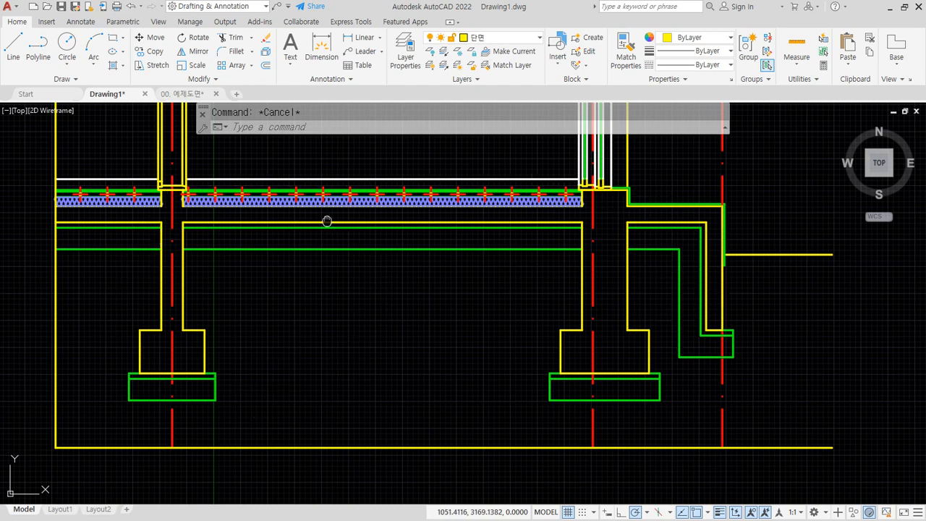
middle_click_drag(327, 221, 343, 456)
scroll(185, 196, "up", 10)
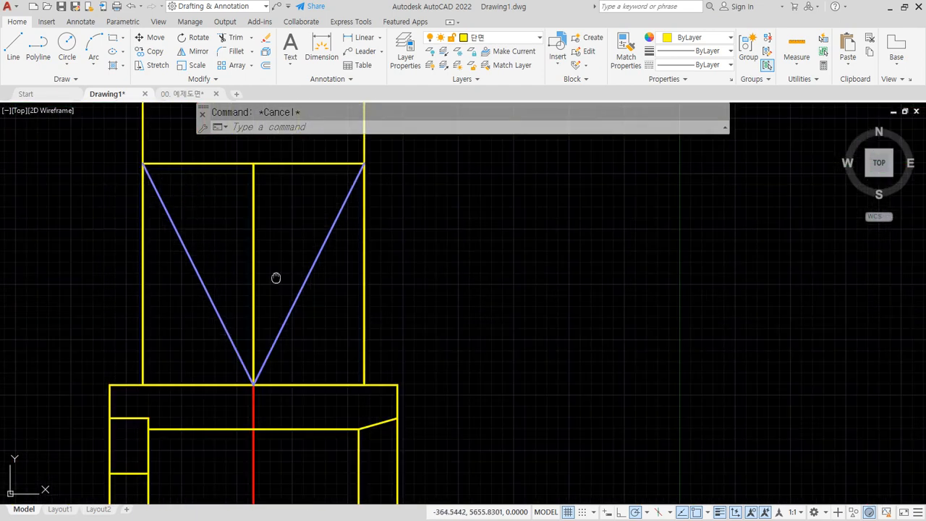
mouse_move(276, 277)
middle_mouse_down()
mouse_move(348, 326)
mouse_move(438, 310)
middle_mouse_up()
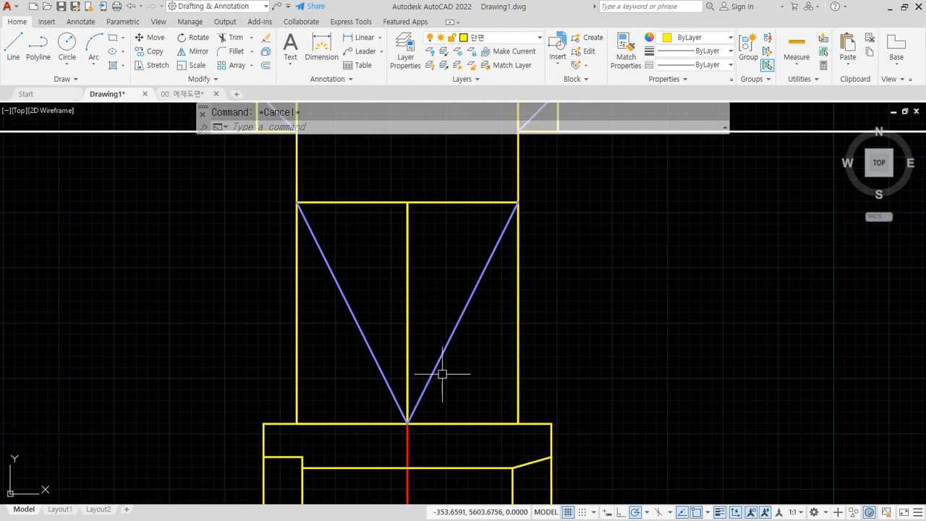
middle_click_drag(414, 258, 385, 291)
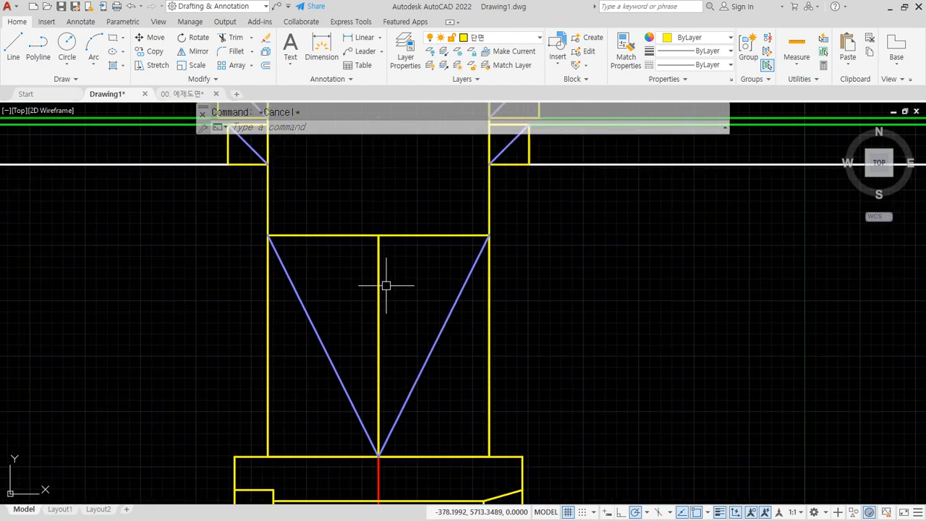
- Offset both wall face lines above the door outward by 20
type("o")
key("Return")
type("20")
key("Return")
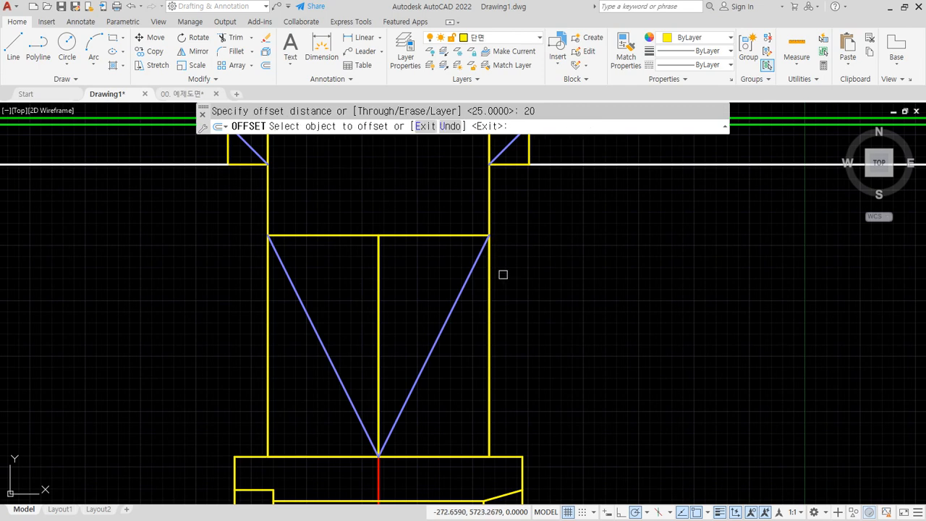
left_click(489, 216)
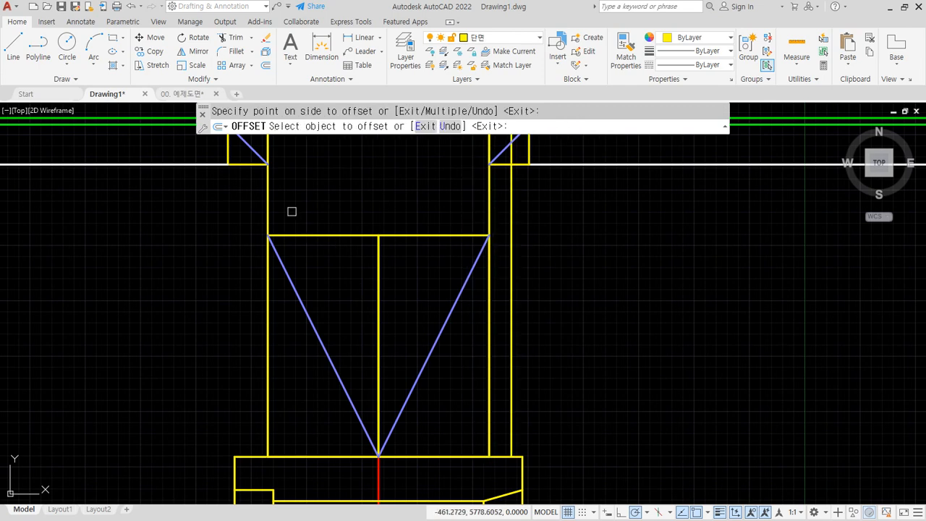
left_click(267, 194)
left_click(246, 196)
key("Return")
middle_click_drag(251, 206, 245, 247)
type("r")
key("Return")
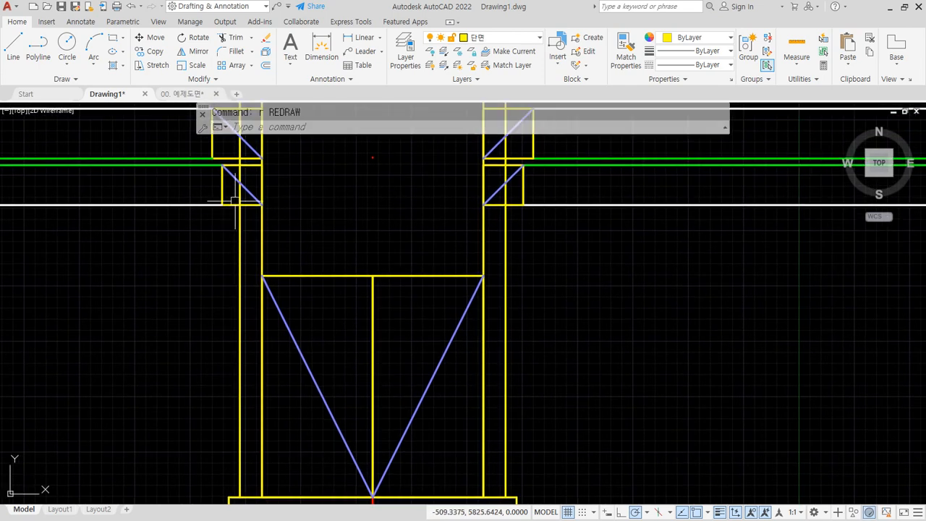
type("t")
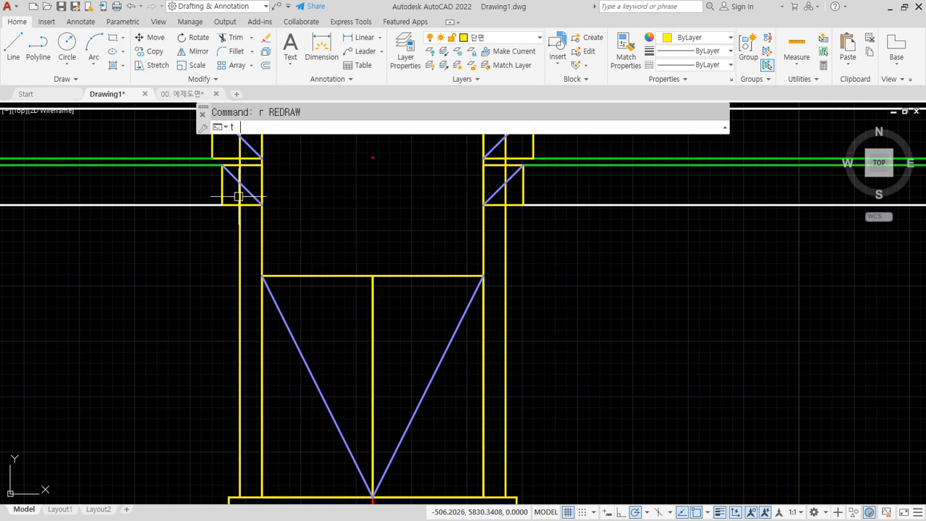
key("Return")
key("Return")
key("Escape")
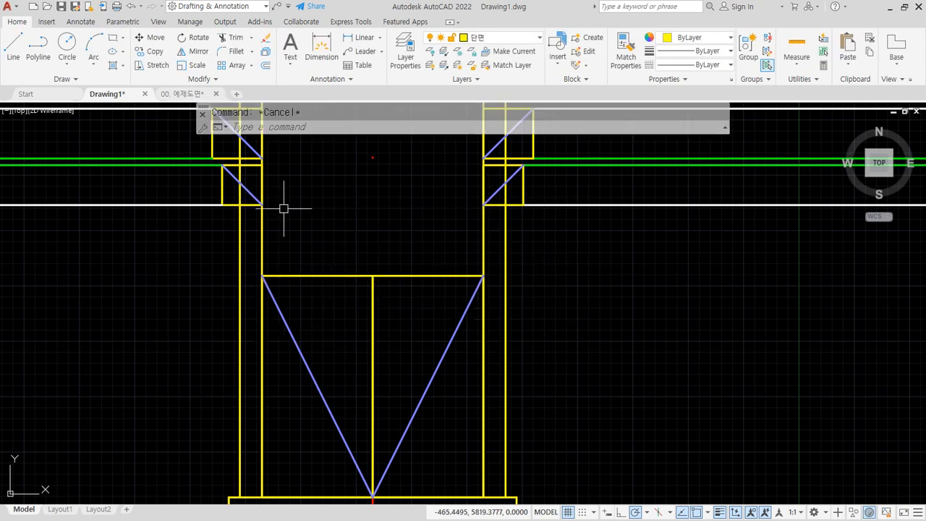
- Trim the two offset lines at the underside of the ceiling framing and erase their leftover parts above it
type("tr")
key("Return")
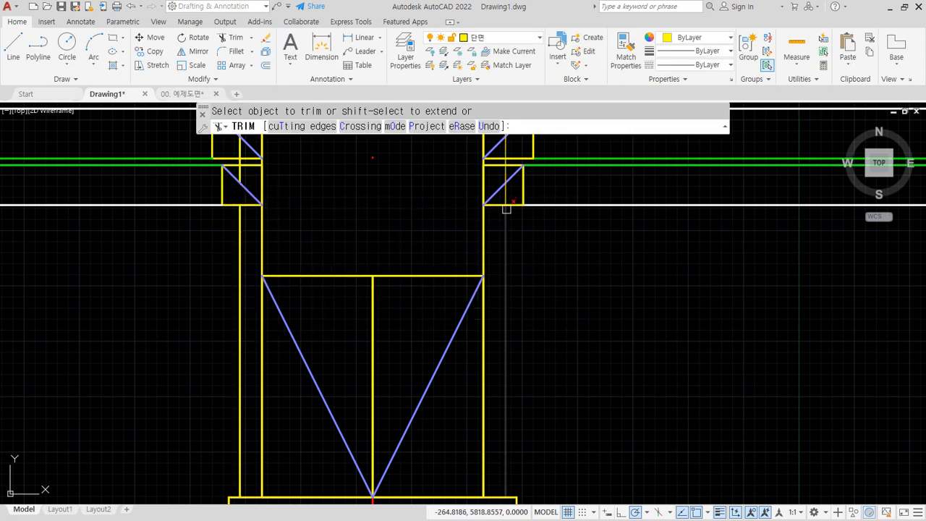
left_click(508, 196)
key("Return")
middle_click_drag(505, 157, 516, 241)
left_click(516, 174)
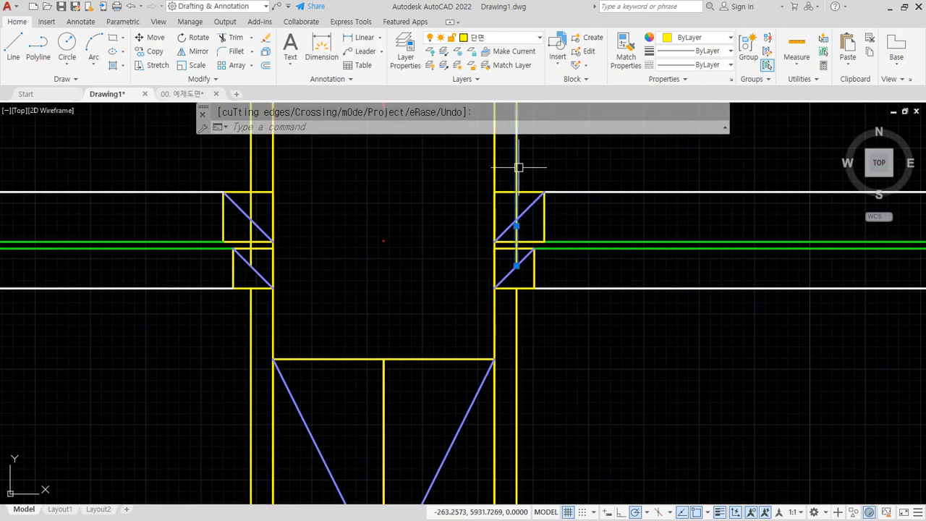
key("Delete")
type("ma")
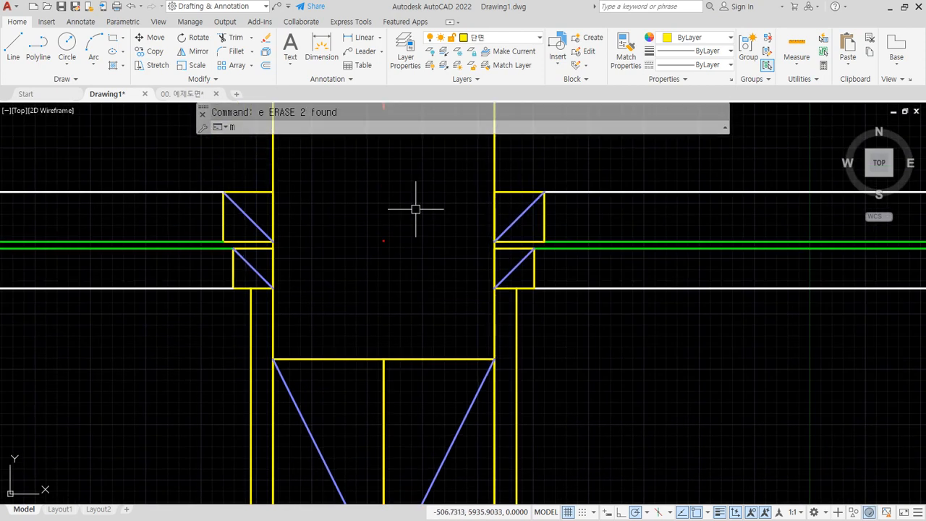
key("Return")
left_click(534, 265)
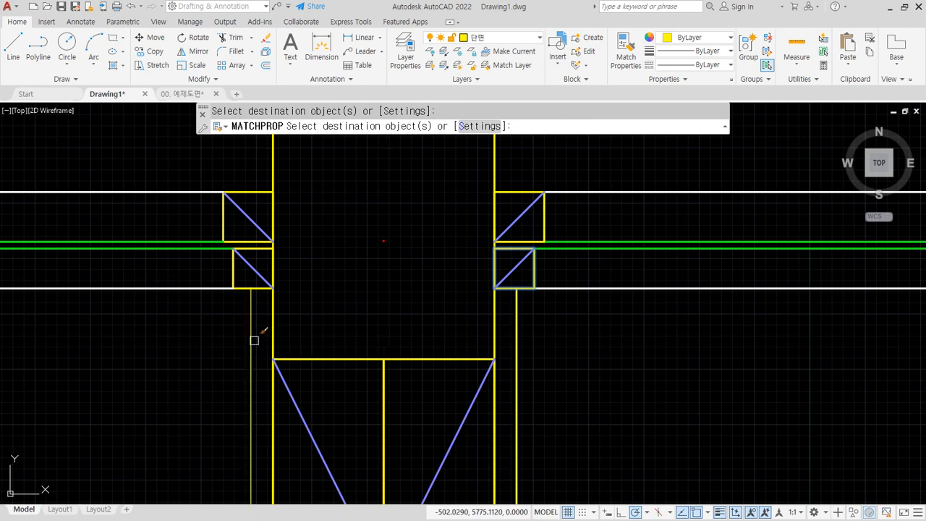
key("Escape")
key("Escape")
- Match the two trimmed offset lines beside the wall to the properties of the green ceiling line
type("ma")
key("Return")
left_click(593, 244)
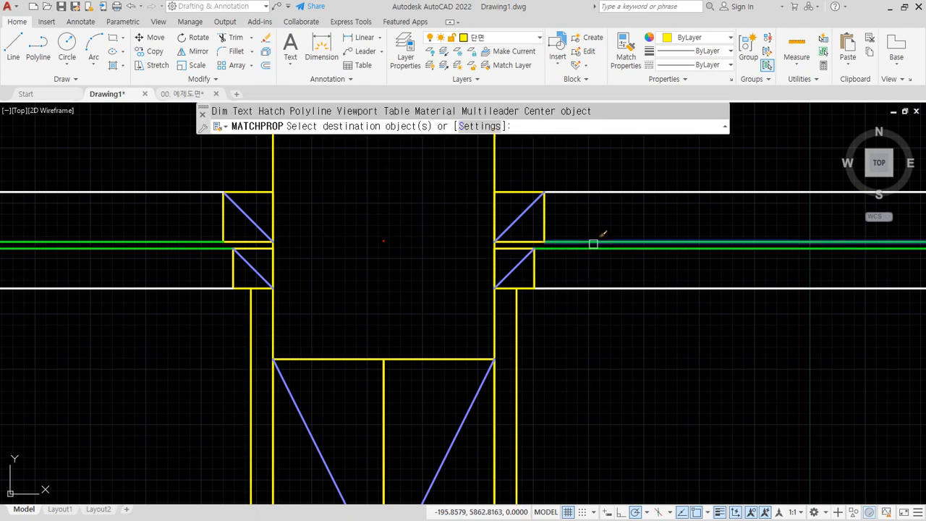
left_click(514, 324)
left_click(250, 343)
key("Return")
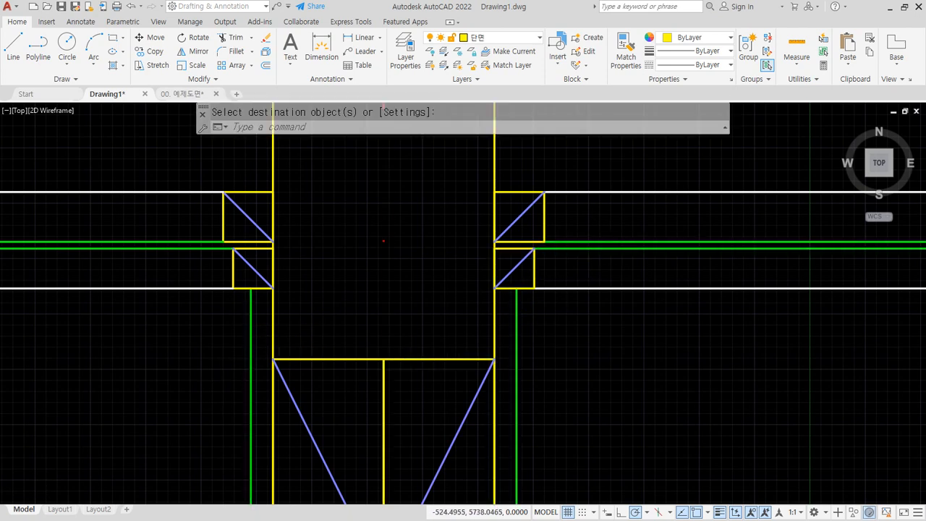
scroll(229, 383, "down", 4)
middle_click_drag(229, 383, 251, 275)
scroll(251, 275, "up", 2)
key("ctrl+2")
mouse_move(787, 449)
left_mouse_down()
mouse_move(784, 422)
mouse_move(638, 356)
mouse_move(632, 382)
left_mouse_up()
mouse_move(421, 219)
left_mouse_down()
mouse_move(403, 266)
mouse_move(409, 306)
left_mouse_up()
left_click_drag(417, 313, 401, 397)
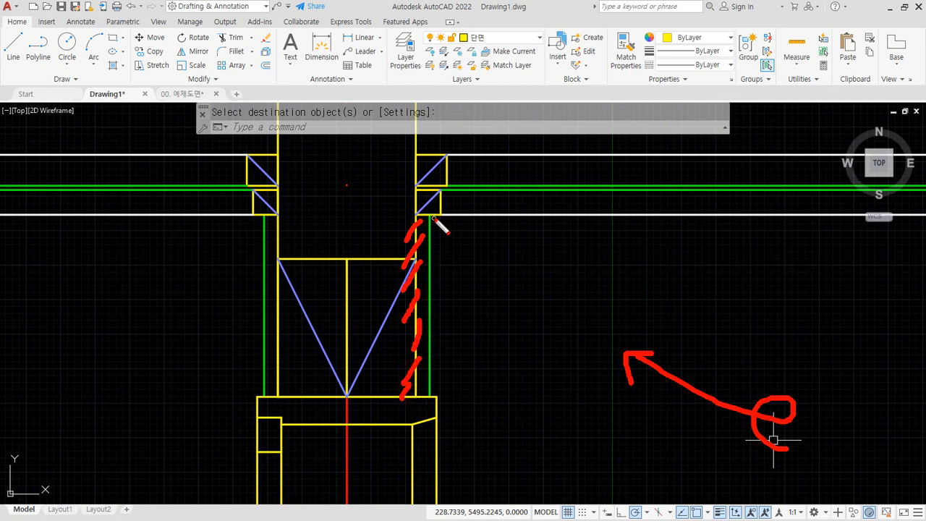
mouse_move(416, 219)
left_mouse_down()
mouse_move(427, 261)
mouse_move(416, 344)
left_mouse_up()
left_click_drag(433, 395, 432, 183)
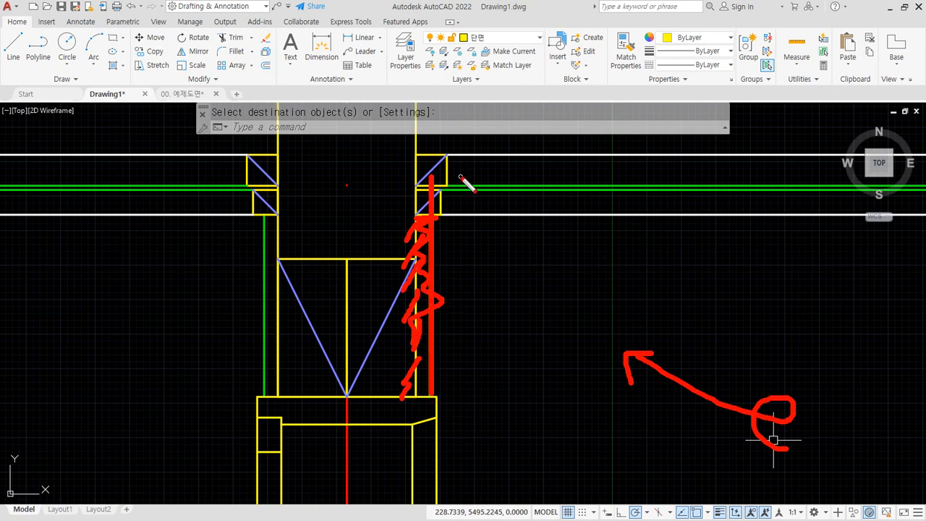
key("Escape")
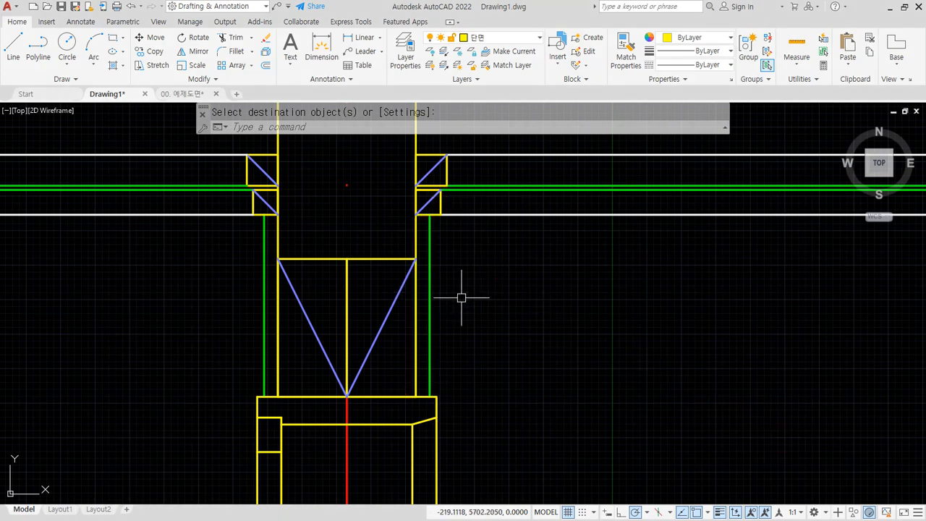
scroll(461, 296, "down", 5)
scroll(512, 308, "up", 3)
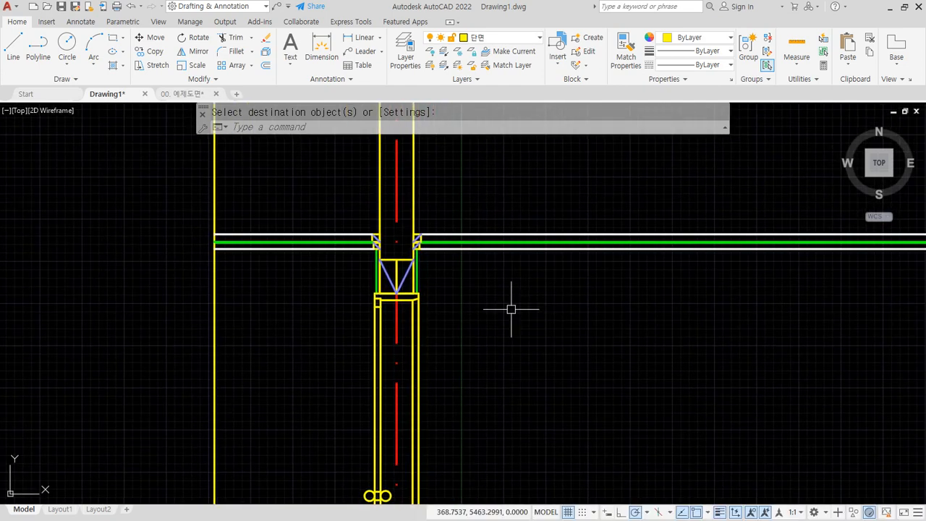
scroll(419, 280, "up", 2)
middle_click_drag(386, 263, 461, 314)
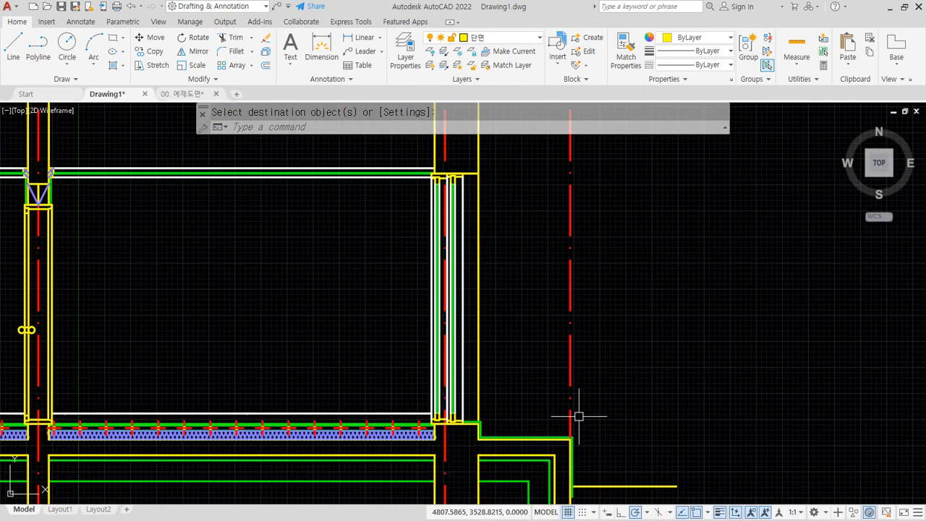
scroll(548, 444, "up", 6)
middle_click_drag(647, 433, 560, 423)
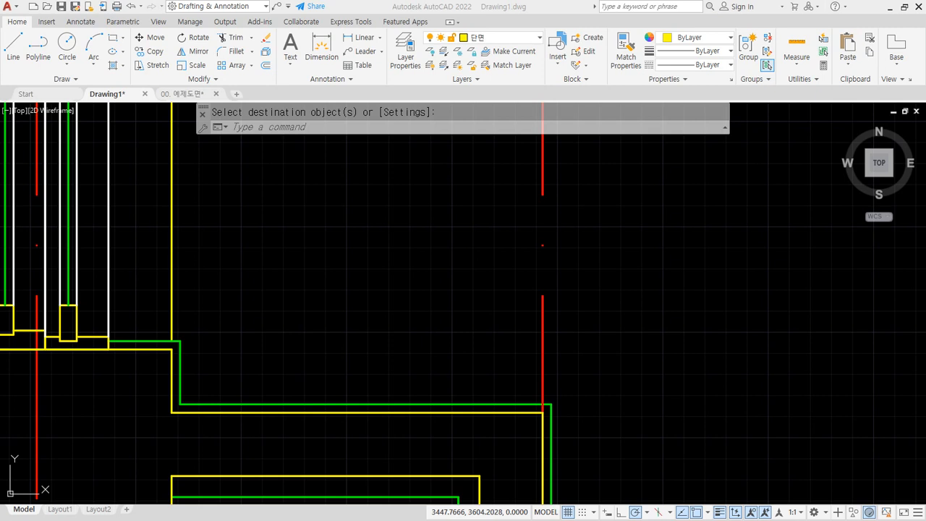
- Switch to the browser and open the cafe post 난간과 굴뚝 그리기 on drawing railings and chimneys
left_click_drag(1, 58, 301, 57)
scroll(321, 147, "down", 5)
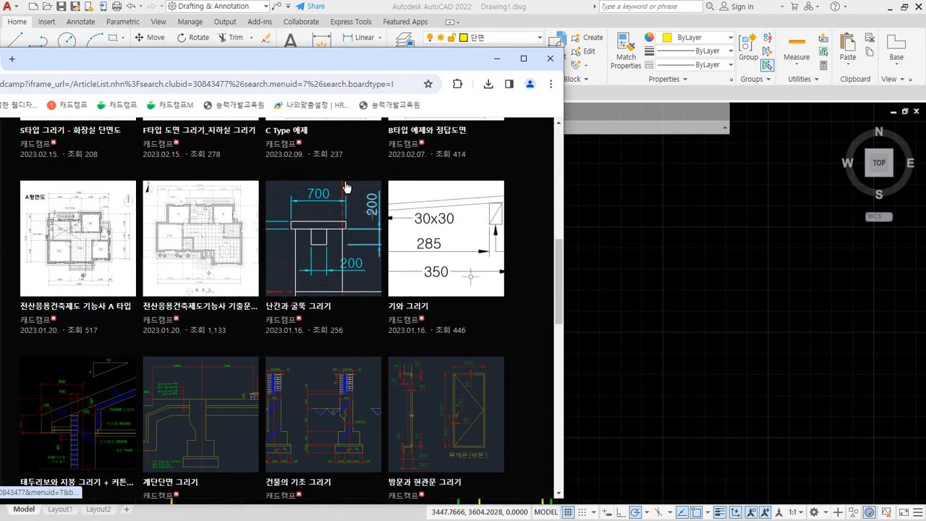
scroll(346, 187, "down", 1)
left_click_drag(340, 52, 369, 53)
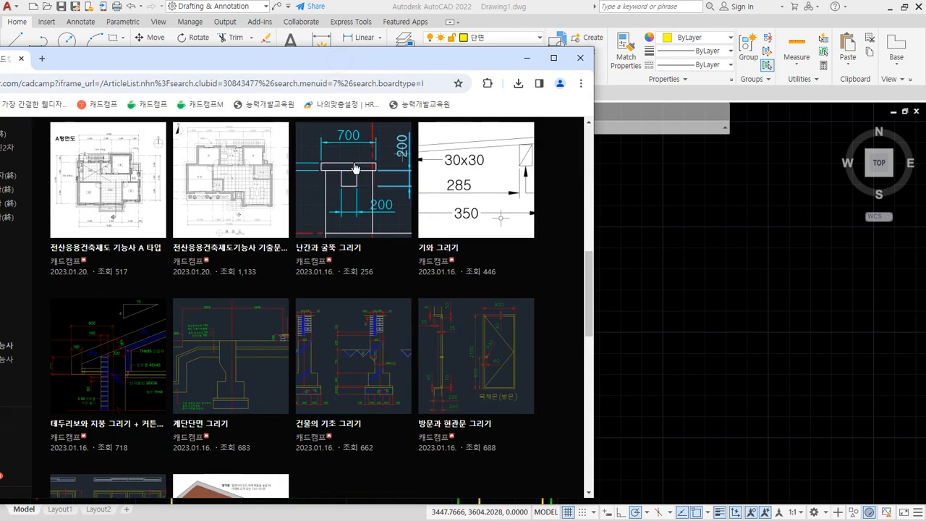
left_click(355, 169)
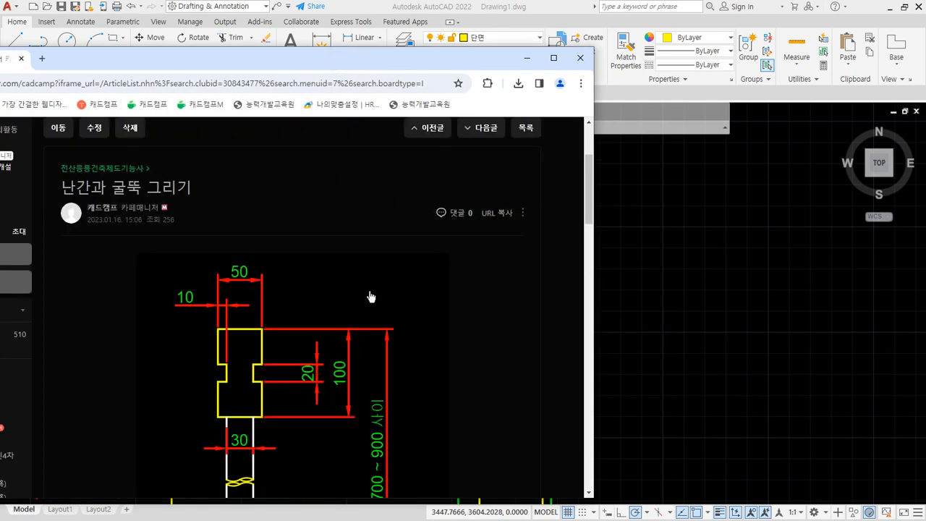
- Examine the dimensioned railing section and the chimney detail in the post
scroll(371, 297, "down", 3)
scroll(337, 374, "up", 2)
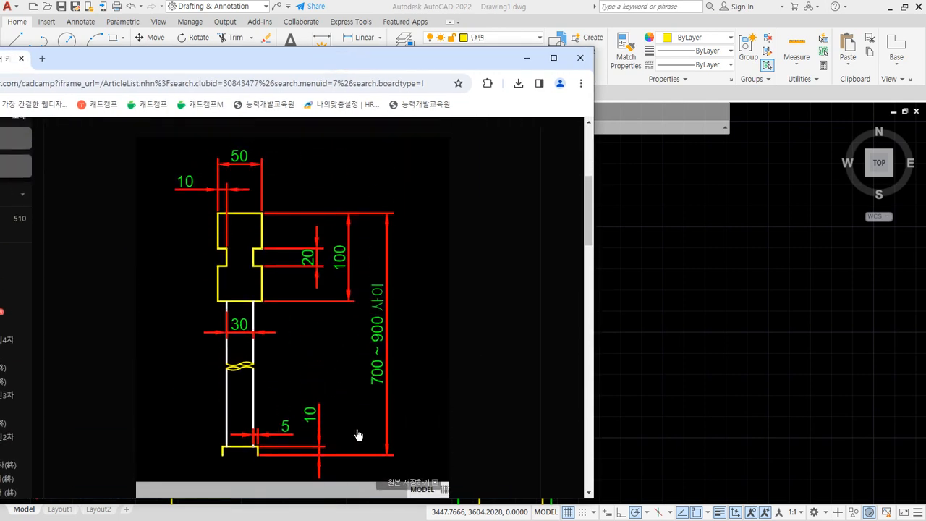
scroll(293, 268, "up", 4)
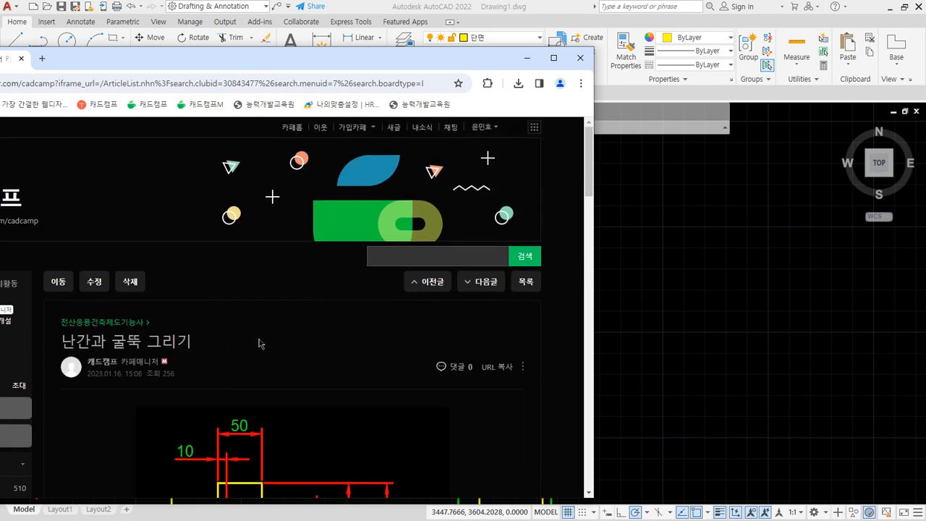
scroll(260, 344, "down", 5)
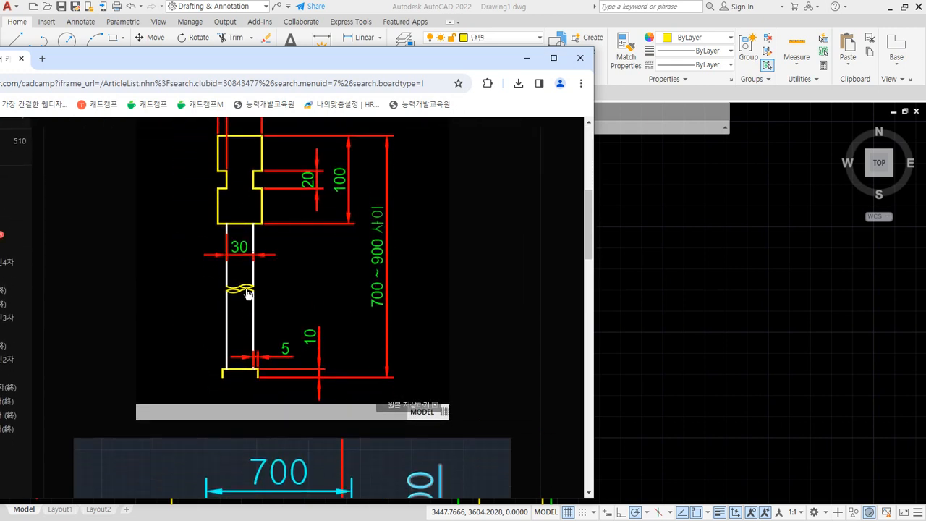
scroll(247, 293, "down", 4)
scroll(403, 355, "down", 2)
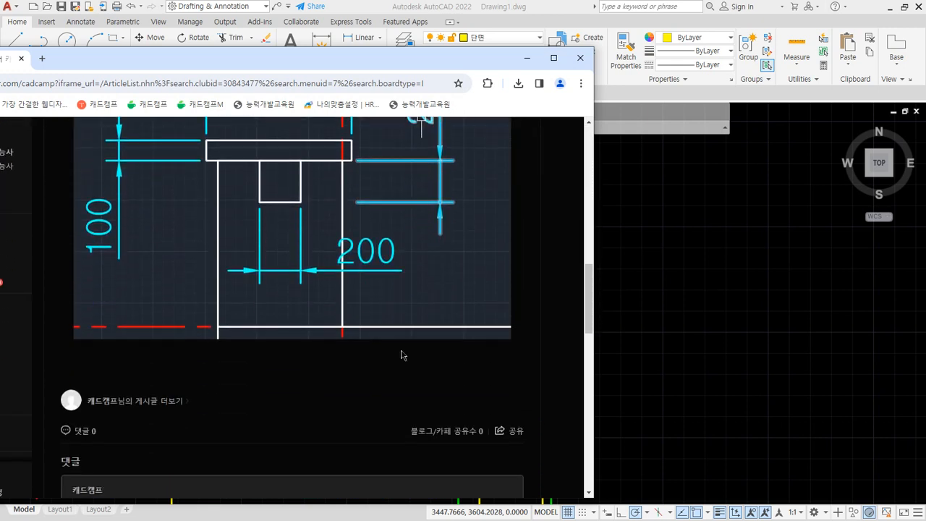
scroll(403, 356, "up", 6)
scroll(403, 355, "up", 1)
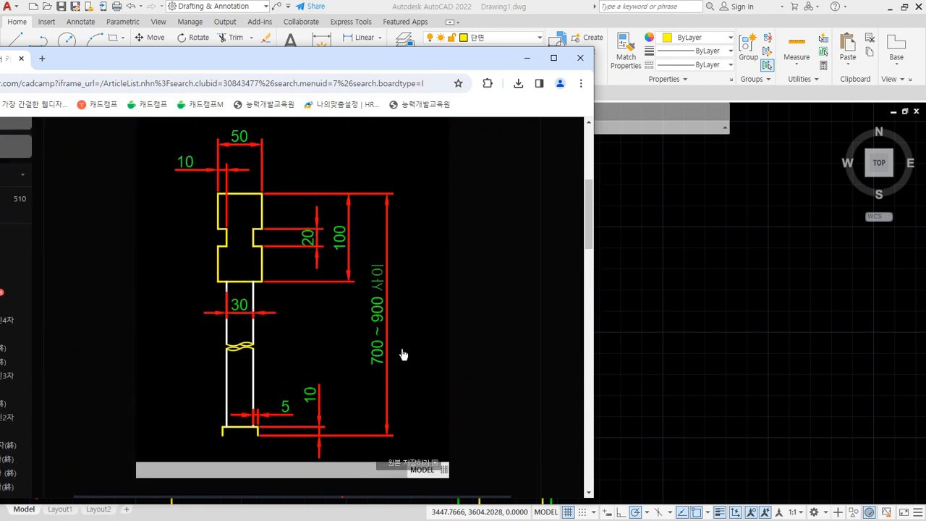
- Examine the handrail profile's width, height and groove dimensions and the post width in the railing detail
scroll(234, 202, "up", 1)
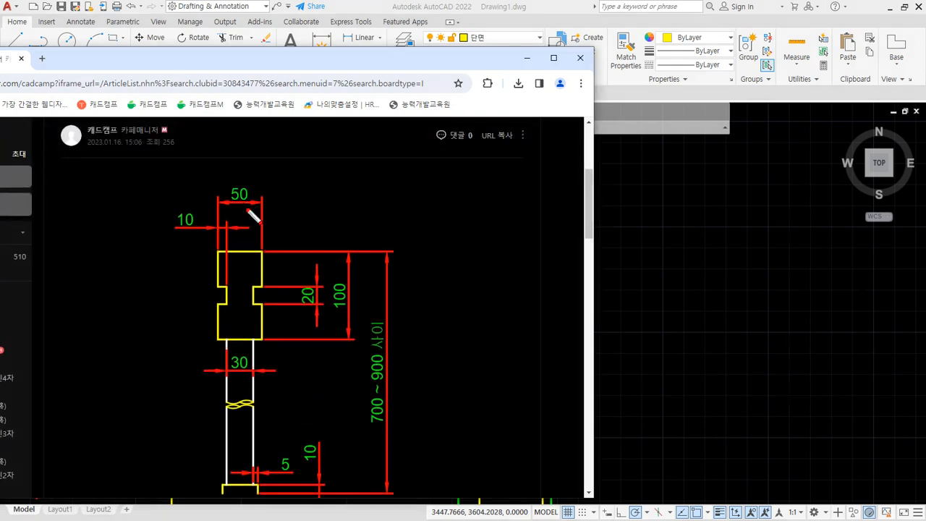
mouse_move(249, 205)
left_mouse_down()
mouse_move(217, 187)
mouse_move(252, 206)
left_mouse_up()
mouse_move(344, 291)
left_mouse_down()
mouse_move(329, 279)
mouse_move(355, 320)
mouse_move(317, 288)
mouse_move(316, 321)
left_mouse_up()
left_click_drag(197, 240, 197, 241)
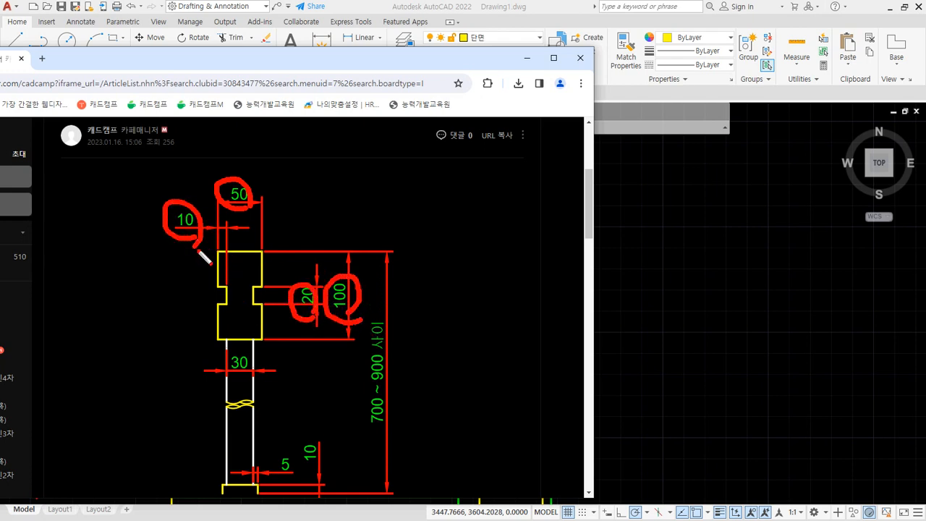
mouse_move(317, 274)
left_mouse_down()
mouse_move(305, 319)
mouse_move(320, 275)
left_mouse_up()
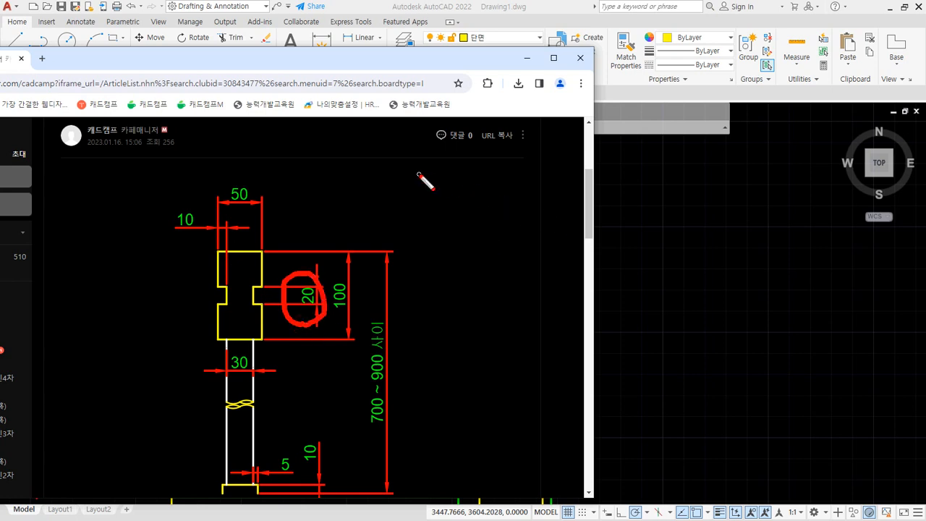
mouse_move(419, 171)
left_mouse_down()
mouse_move(420, 327)
mouse_move(527, 323)
mouse_move(524, 169)
mouse_move(417, 169)
left_mouse_up()
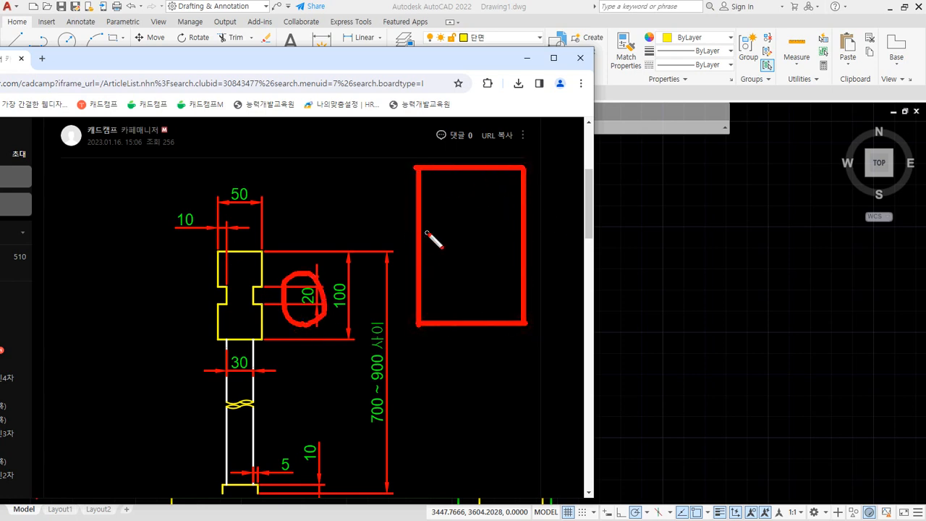
left_click_drag(365, 244, 573, 244)
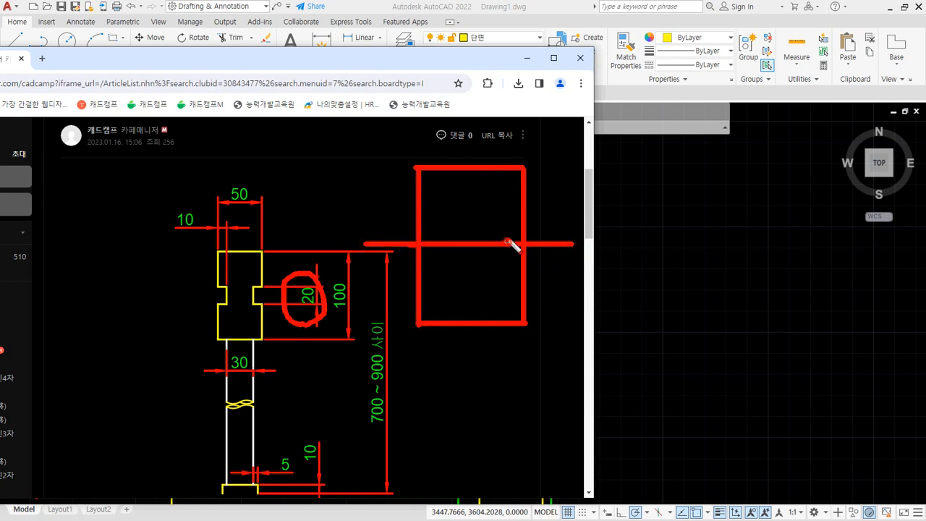
mouse_move(506, 241)
left_mouse_down()
mouse_move(507, 227)
mouse_move(528, 228)
mouse_move(504, 246)
mouse_move(505, 269)
mouse_move(533, 272)
left_mouse_up()
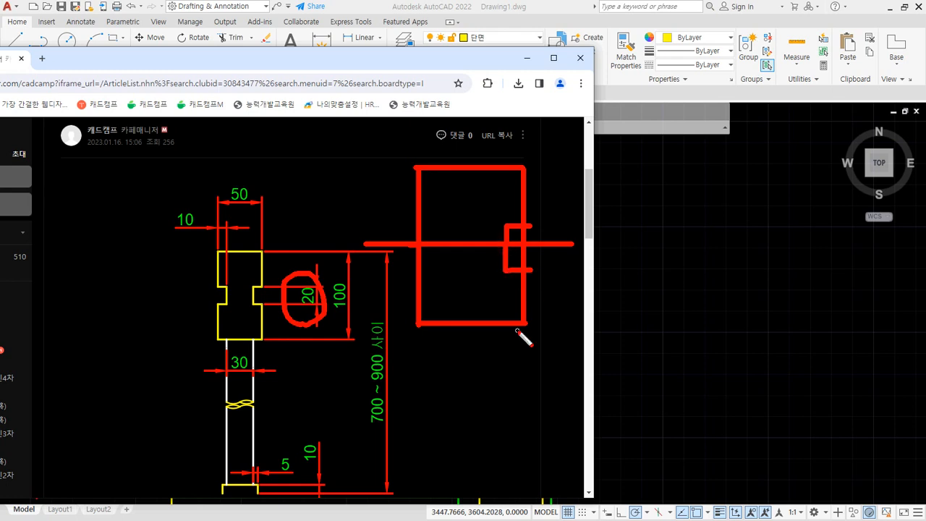
mouse_move(543, 225)
left_mouse_down()
mouse_move(585, 224)
mouse_move(573, 276)
mouse_move(626, 267)
left_mouse_up()
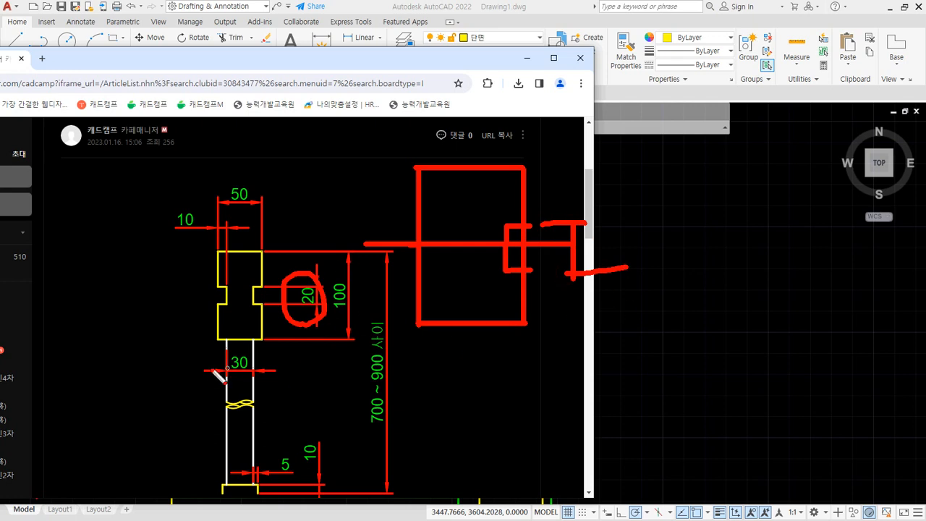
left_click_drag(249, 351, 269, 397)
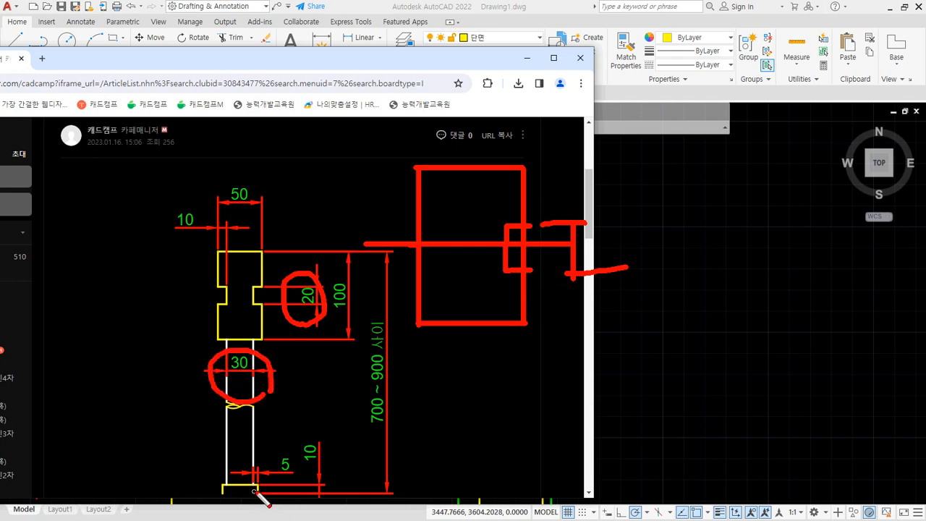
key("Escape")
- Open the enlarged railing image, examine the base cap dimensions at the foot of the post, and close the image
scroll(244, 489, "down", 3)
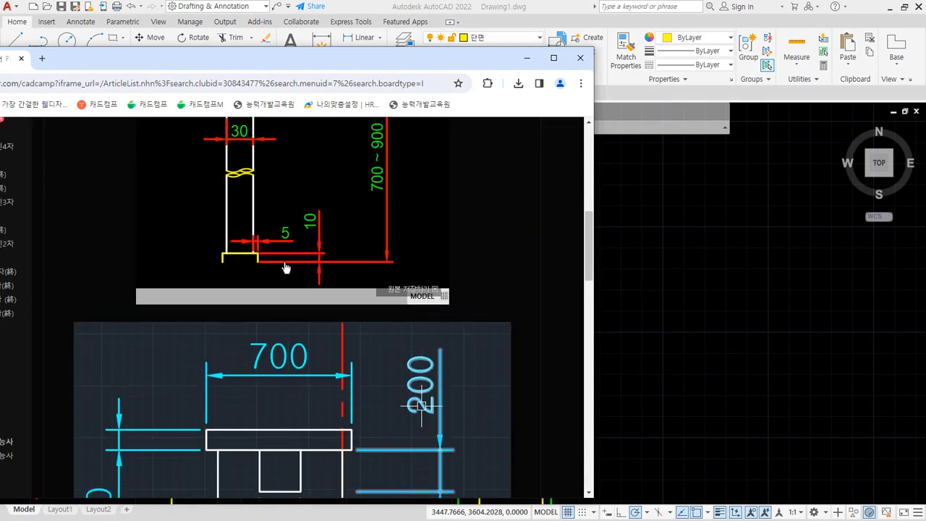
left_click(285, 268)
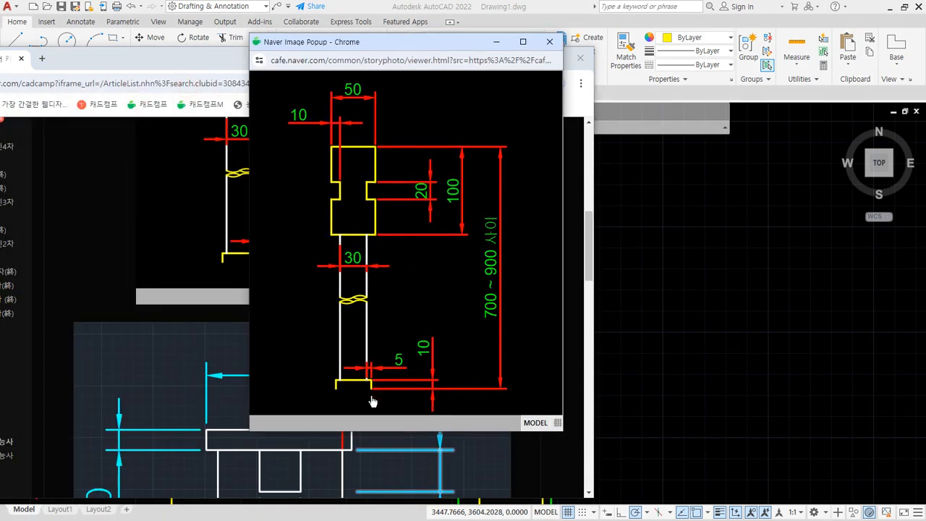
left_click_drag(379, 371, 390, 374)
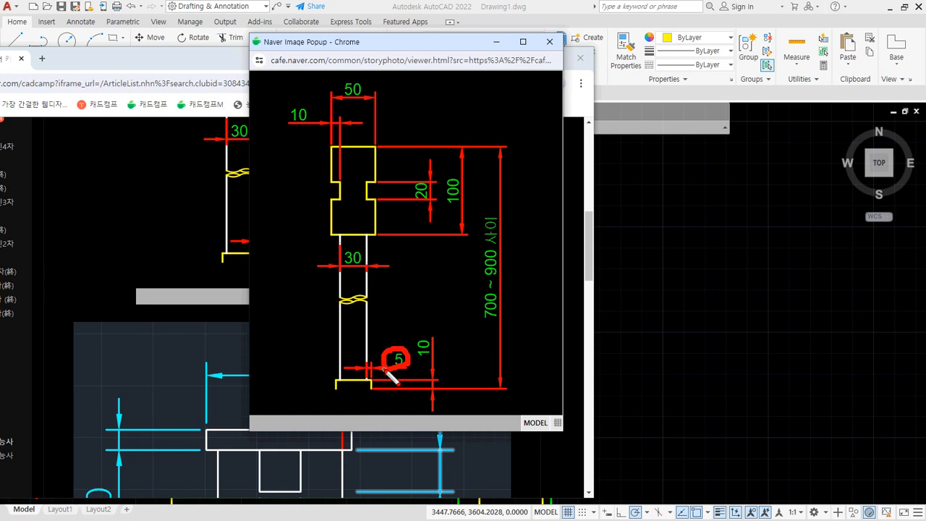
left_click_drag(367, 331, 395, 329)
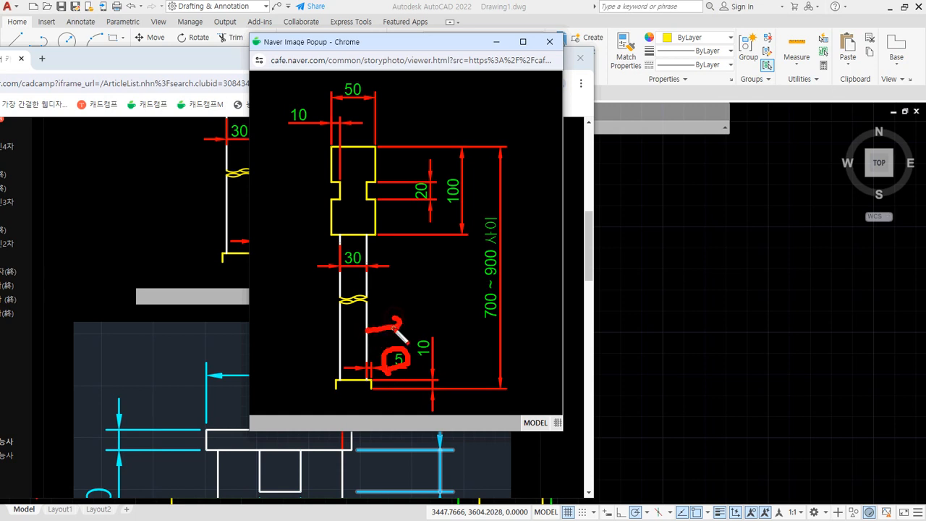
mouse_move(335, 327)
left_mouse_down()
mouse_move(298, 330)
mouse_move(307, 332)
left_mouse_up()
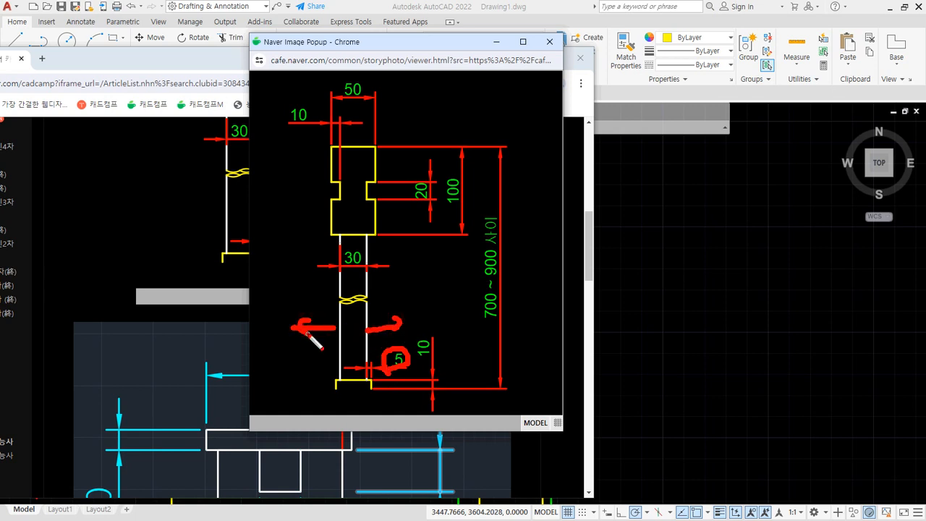
mouse_move(292, 365)
left_mouse_down()
mouse_move(295, 384)
mouse_move(320, 371)
left_mouse_up()
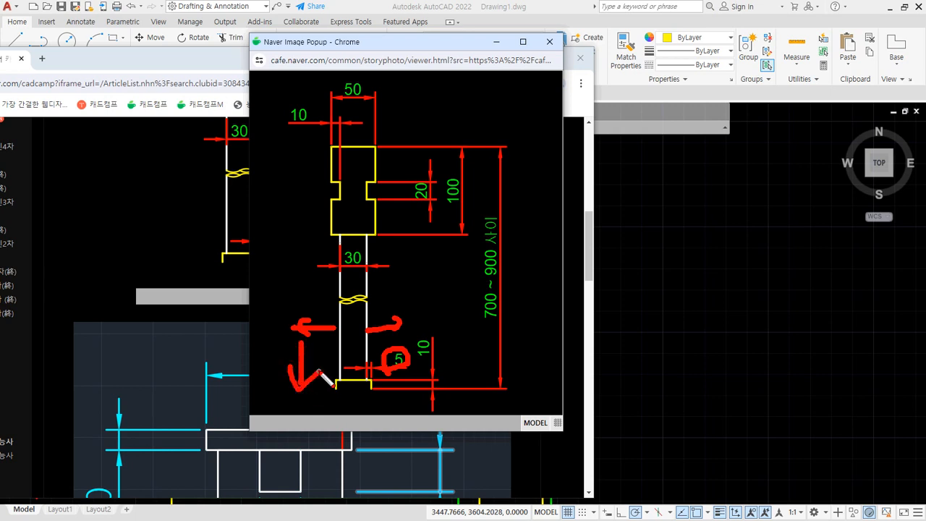
left_click_drag(453, 403, 436, 391)
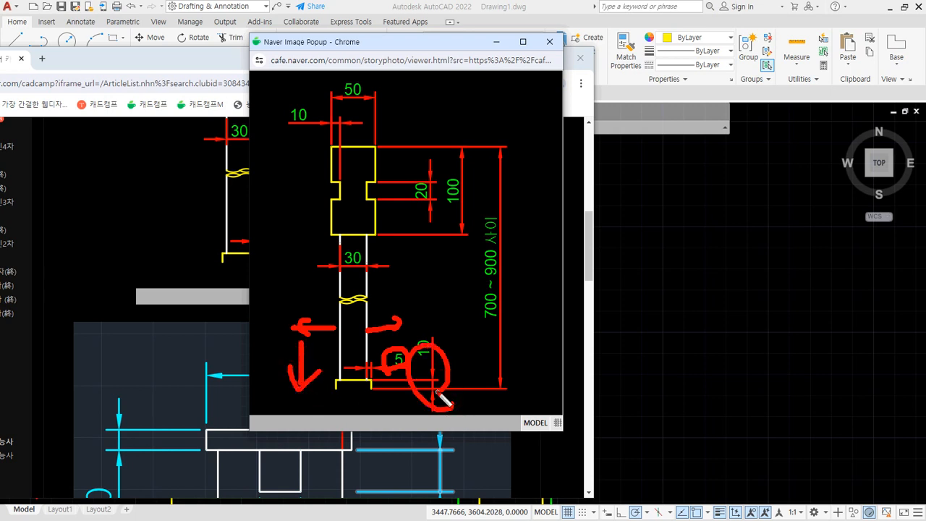
key("Escape")
left_click(407, 225)
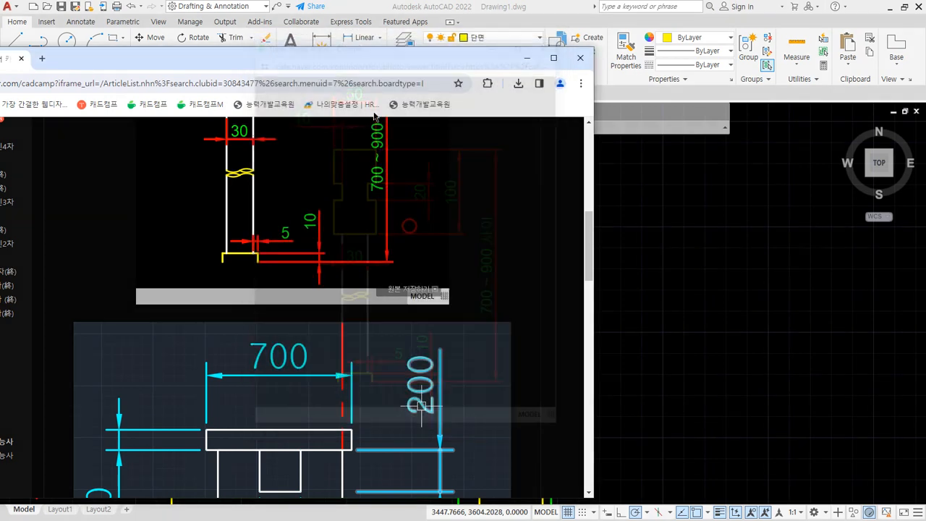
- Switch back to the AutoCAD section and draw a 900 vertical line up from the slab's outer top corner
left_click_drag(371, 54, 0, 55)
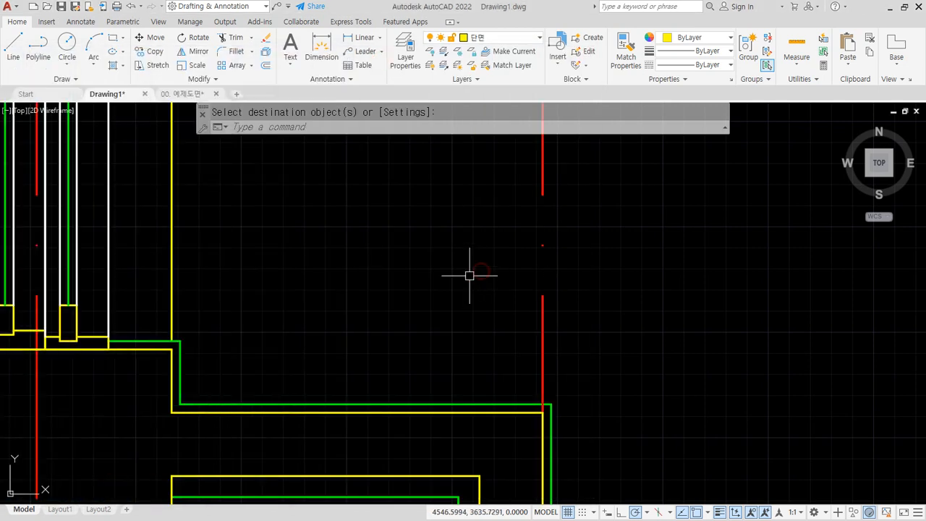
scroll(469, 273, "down", 4)
type("l")
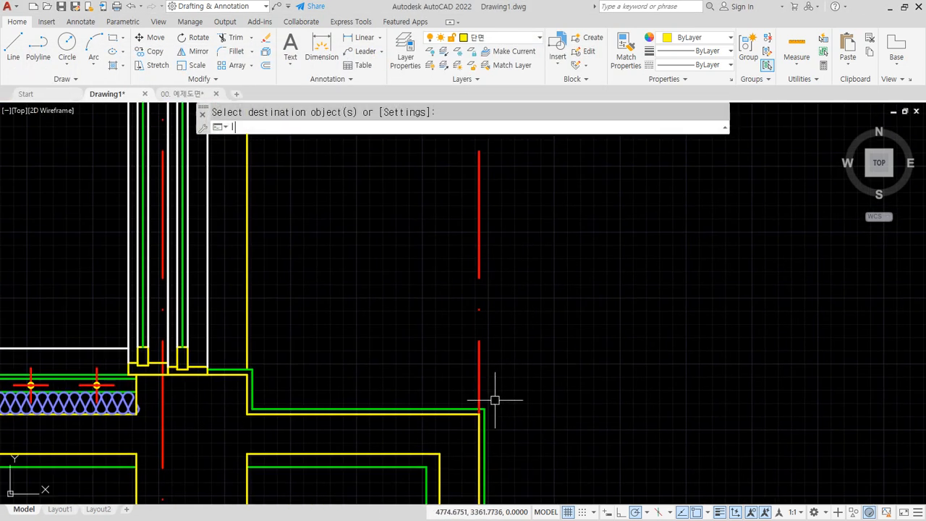
key("Return")
left_click(479, 399)
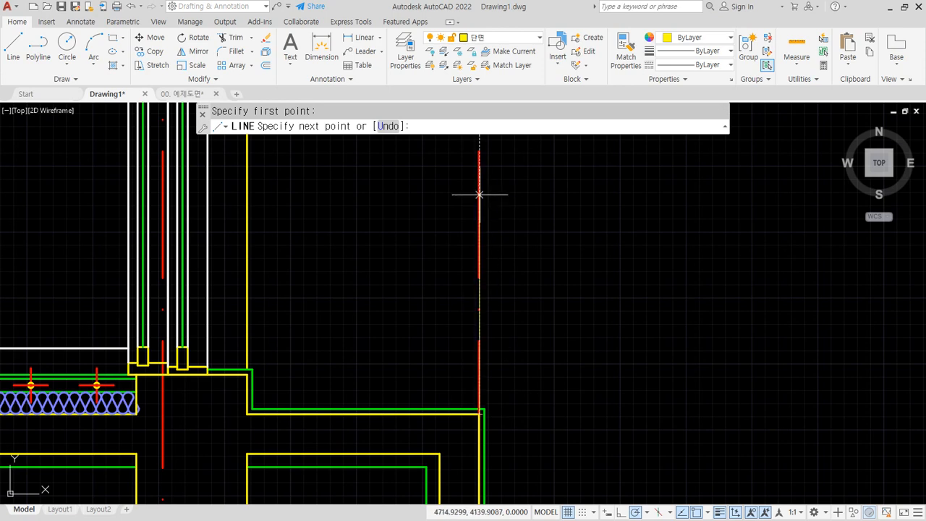
scroll(480, 195, "down", 2)
middle_click_drag(480, 195, 479, 351)
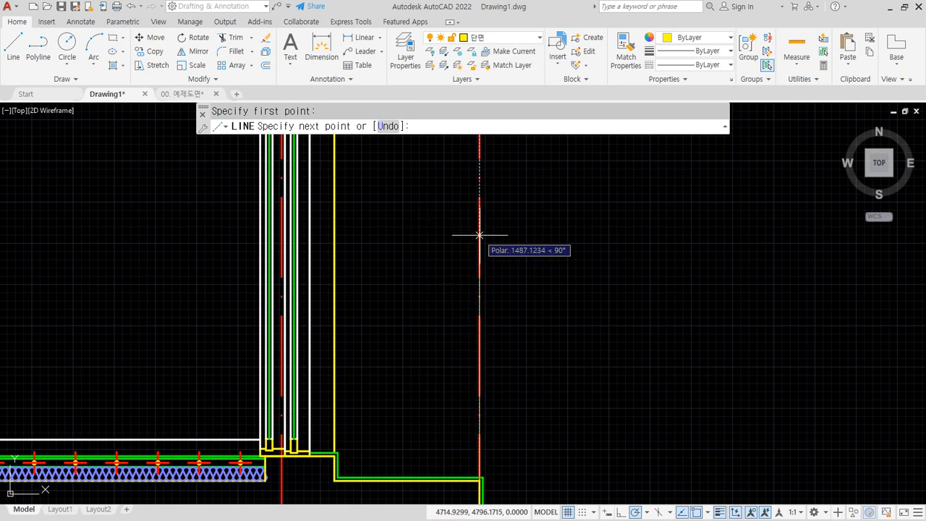
type("0")
key("Return")
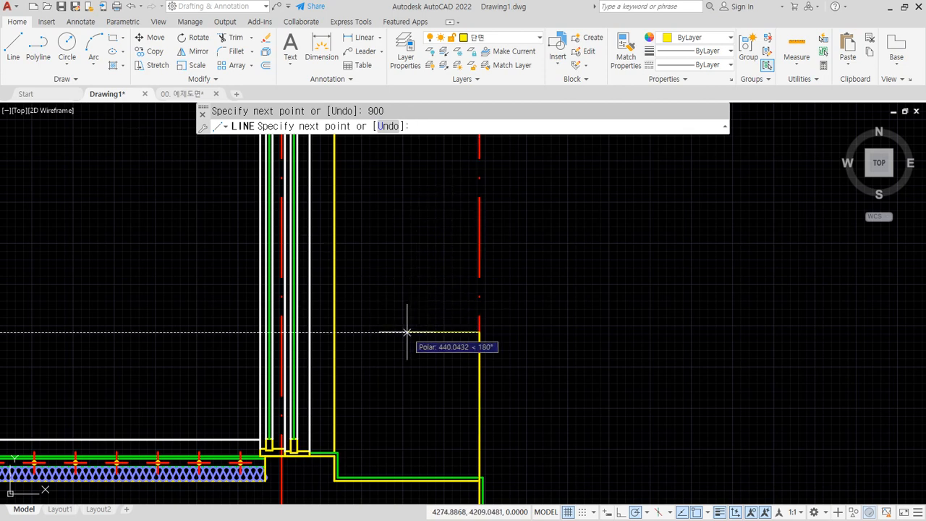
- Continue the line 50 to the left and straight down to the slab's top edge, completing the railing outline
key("Return")
scroll(463, 492, "up", 4)
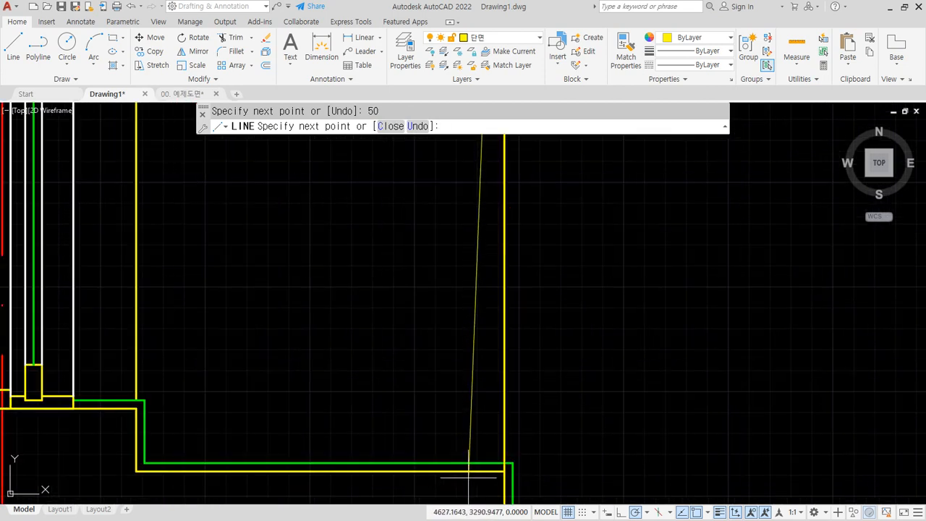
left_click(483, 471)
key("Return")
scroll(409, 359, "down", 4)
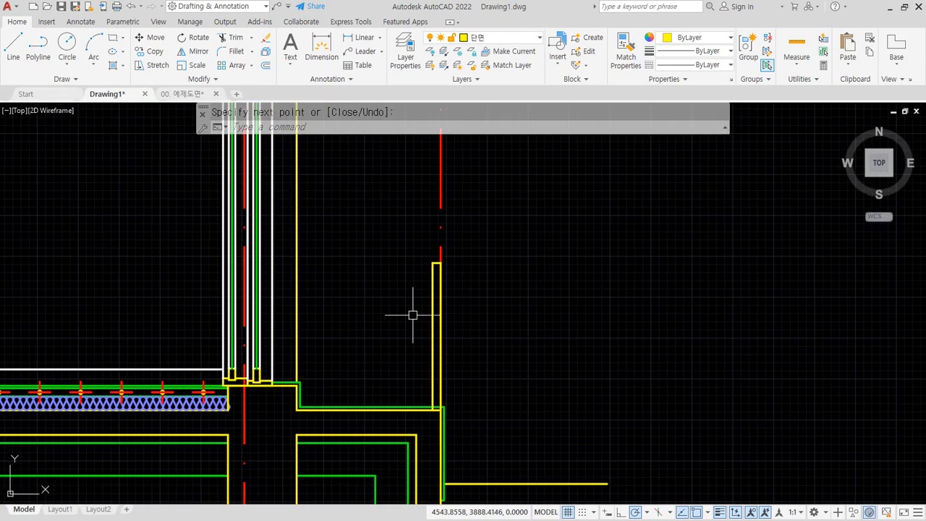
- Review the height of the drawn railing outline against the range given in the reference detail
scroll(449, 261, "up", 4)
middle_click_drag(425, 325, 401, 231)
scroll(405, 434, "down", 2)
key("ctrl+2")
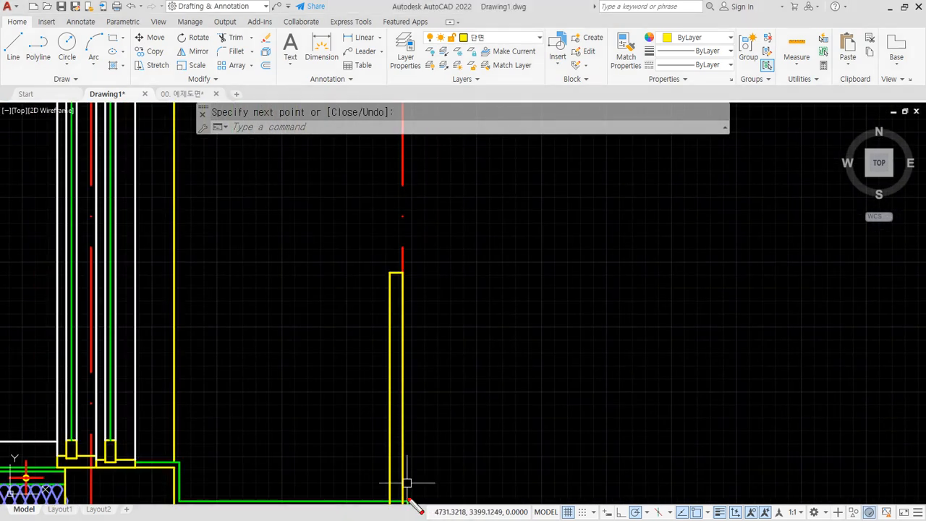
mouse_move(409, 498)
left_mouse_down()
mouse_move(438, 284)
mouse_move(418, 272)
left_mouse_up()
mouse_move(495, 315)
left_mouse_down()
mouse_move(513, 354)
mouse_move(535, 335)
mouse_move(608, 343)
left_mouse_up()
mouse_move(666, 318)
left_mouse_down()
mouse_move(639, 317)
mouse_move(660, 364)
mouse_move(731, 334)
left_mouse_up()
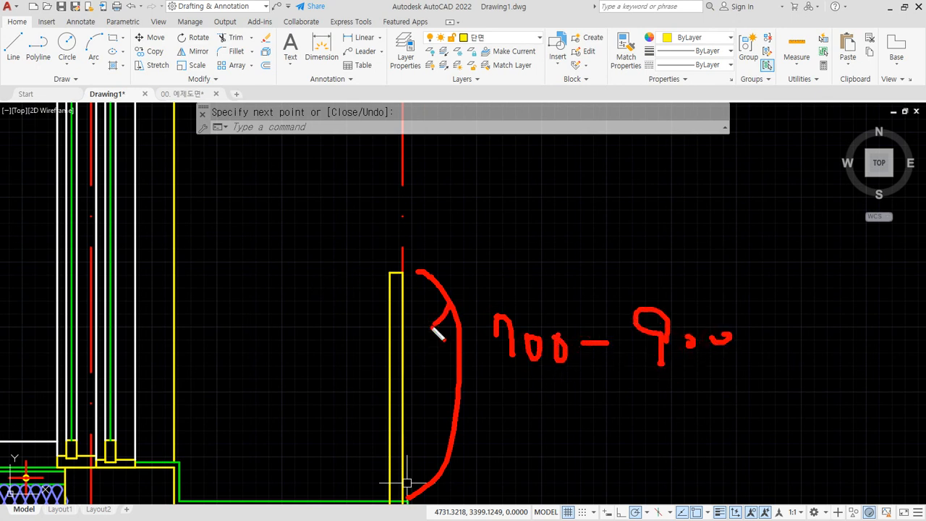
left_click_drag(430, 324, 427, 327)
key("Escape")
- Offset the railing outline's top line 100 downward to mark the underside of the handrail
scroll(417, 282, "up", 3)
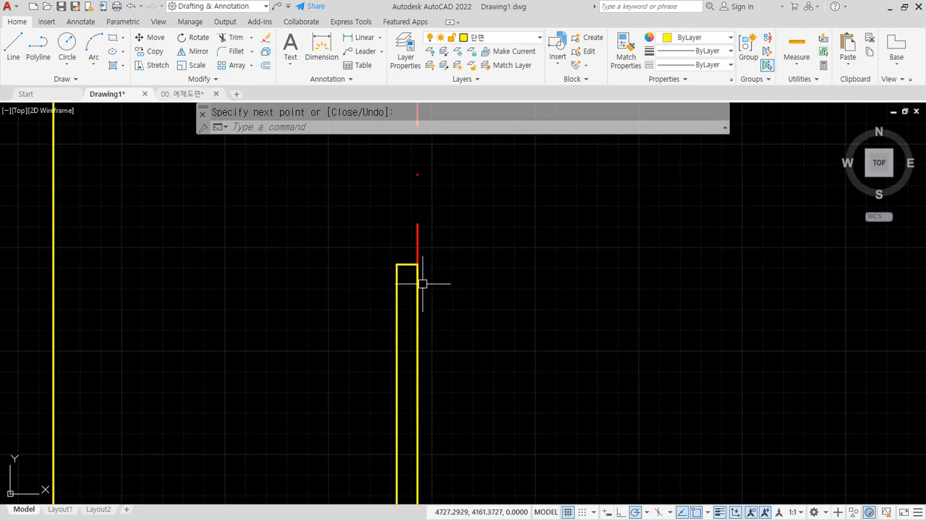
type("o")
key("Return")
type("100")
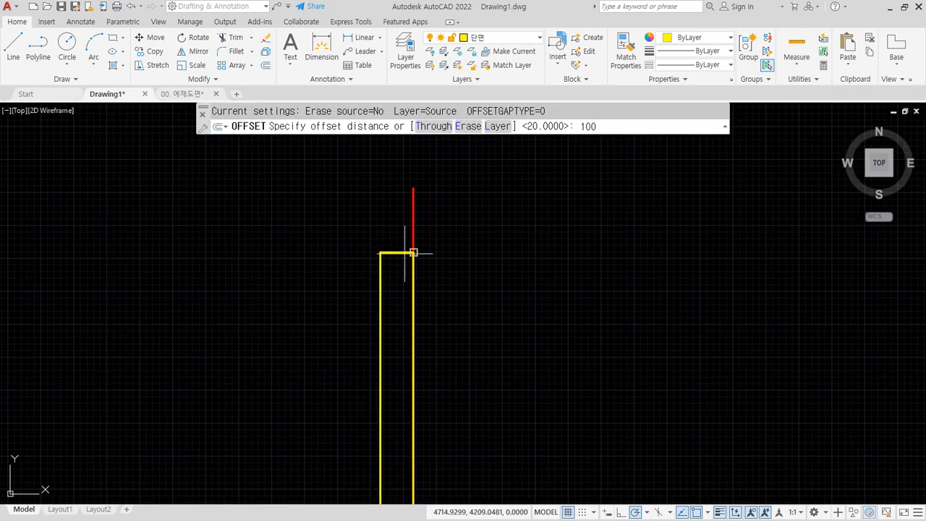
key("Return")
left_click(397, 251)
left_click(401, 310)
key("Return")
- Trim both vertical railing lines below the offset line, leaving only the handrail rectangle
type("tr")
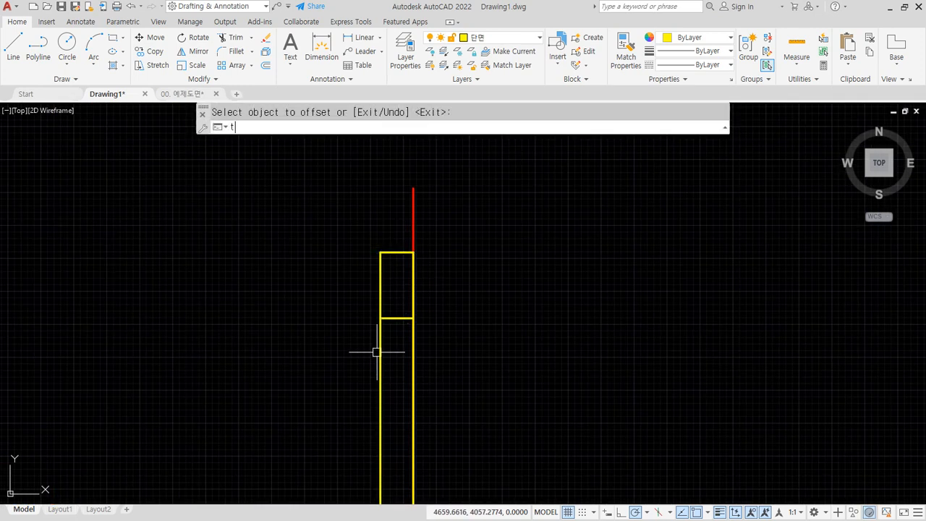
key("Return")
left_click(379, 347)
left_click(410, 349)
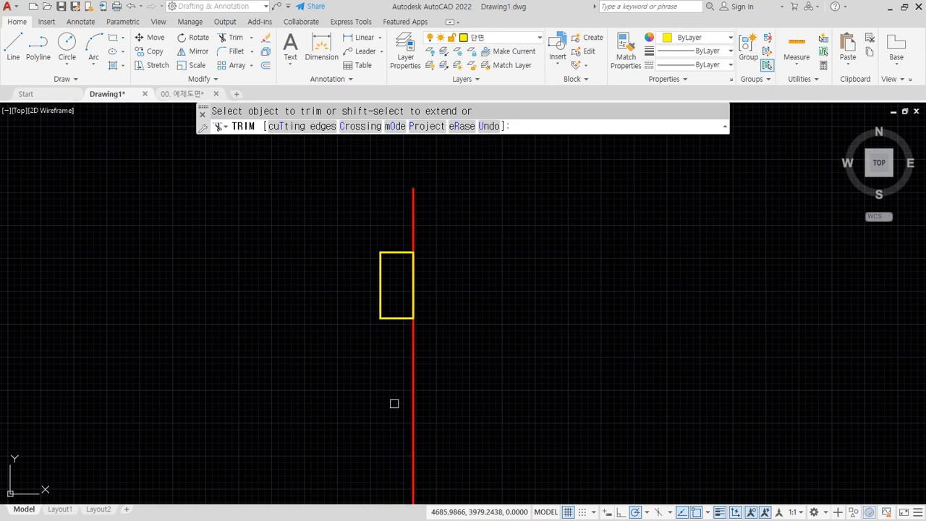
scroll(393, 403, "down", 4)
middle_click_drag(389, 433, 351, 340)
scroll(364, 232, "up", 2)
scroll(355, 248, "up", 3)
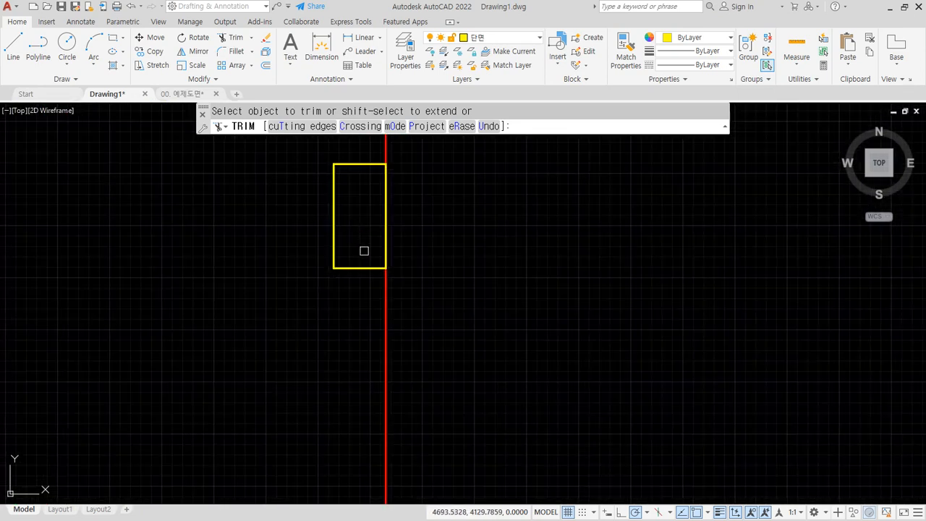
scroll(354, 190, "up", 2)
middle_click_drag(355, 196, 351, 243)
key("Escape")
- Draw a horizontal line across the handrail rectangle from the midpoint of its left side to its right side
type("l")
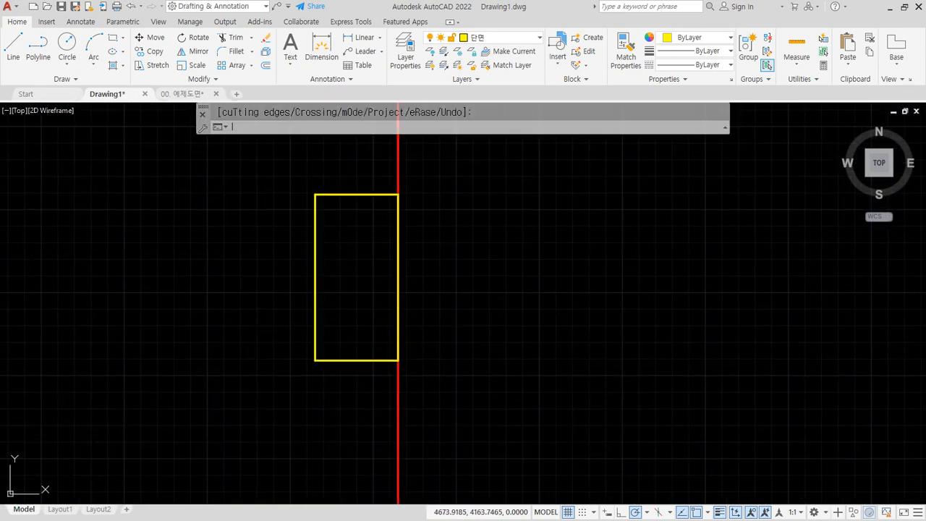
key("Return")
type("mid")
key("Return")
left_click(316, 278)
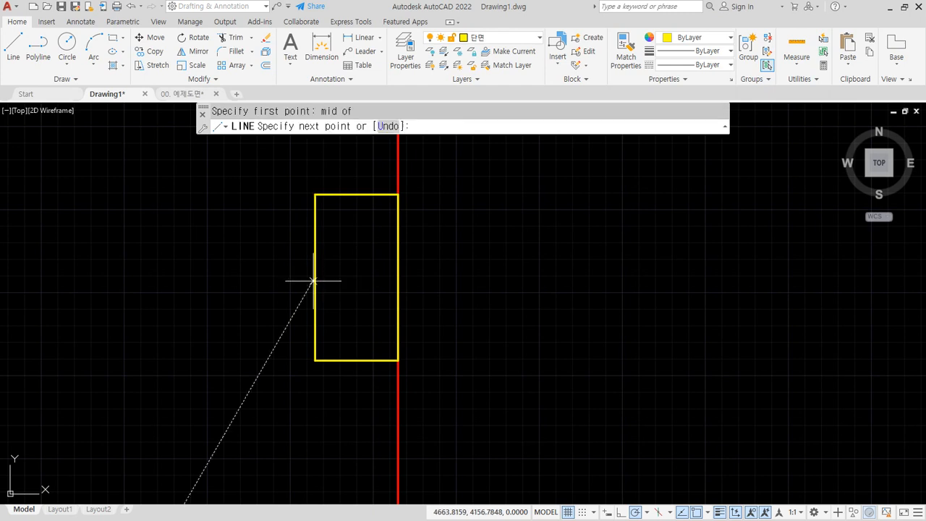
scroll(344, 280, "up", 2)
key("Escape")
- Offset the handrail rectangle's left side 10 inward for the groove depth
type("o")
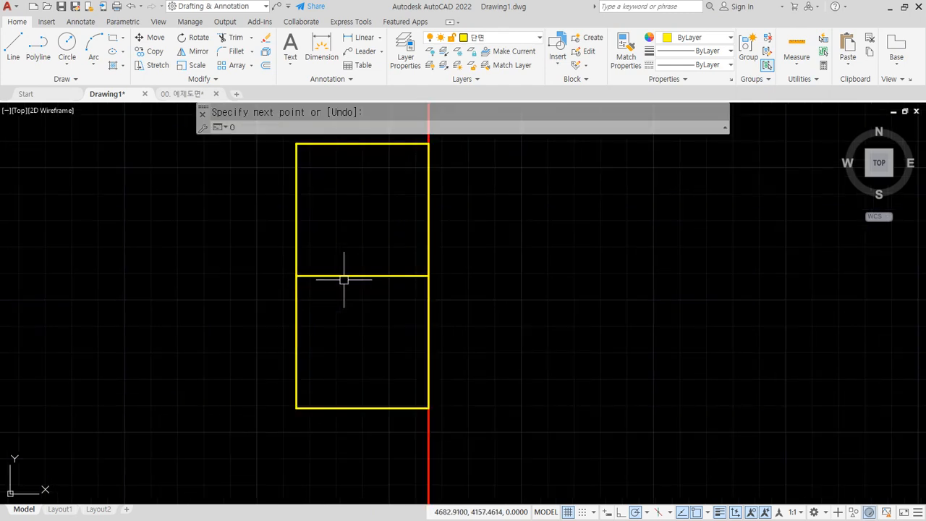
key("Return")
type("10")
key("Return")
left_click(297, 253)
left_click(311, 252)
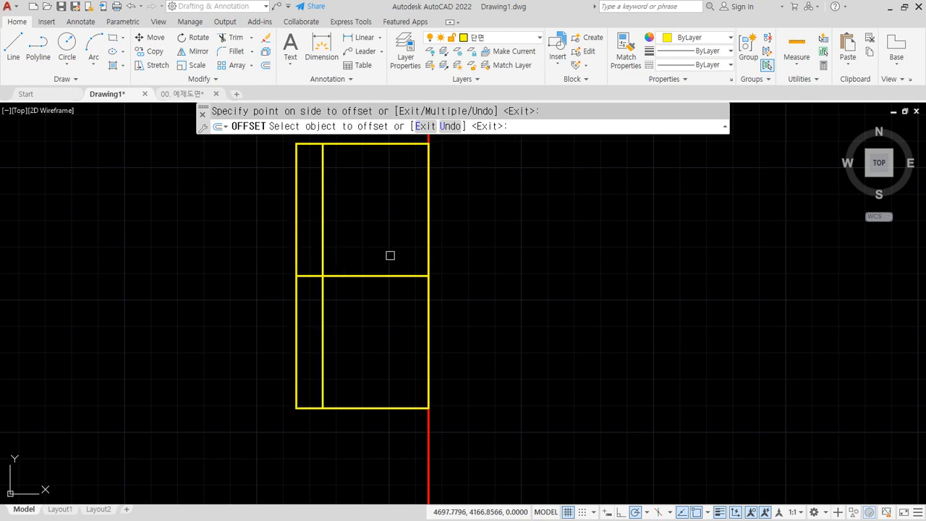
- Offset the rectangle's right edge inward and its horizontal middle line upward and downward by the current distance
left_click(427, 256)
left_click(403, 254)
left_click(370, 276)
left_click(368, 239)
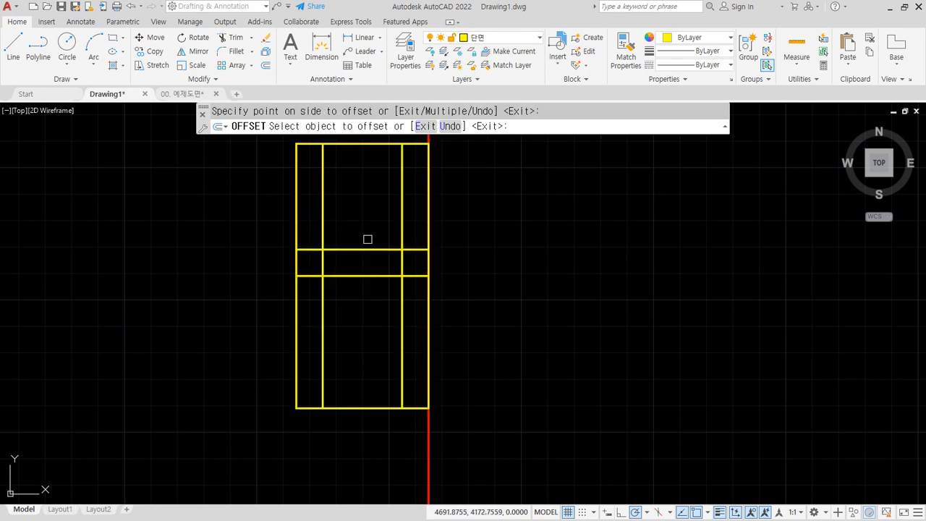
left_click(362, 276)
left_click(362, 312)
key("Return")
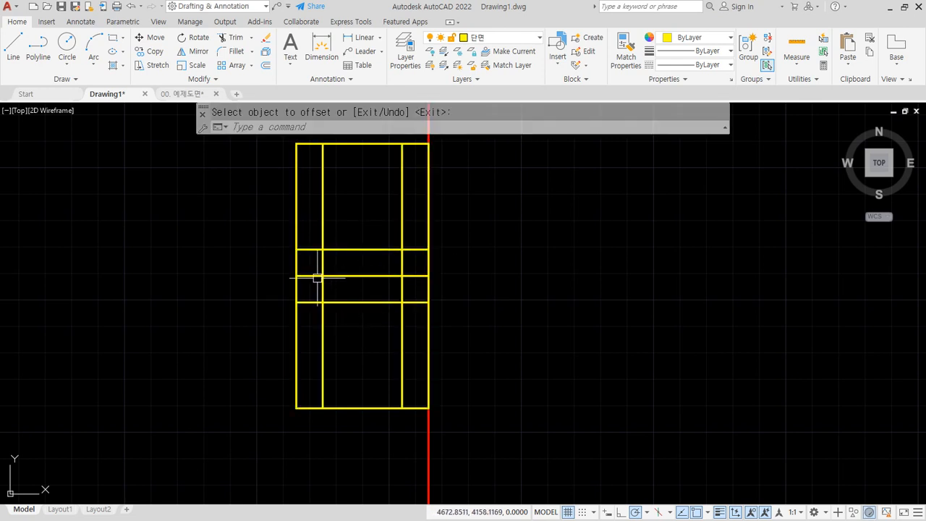
- Trim the left and right outer edges between the upper offset line and the horizontal middle line
type("tr")
key("Return")
left_click(299, 260)
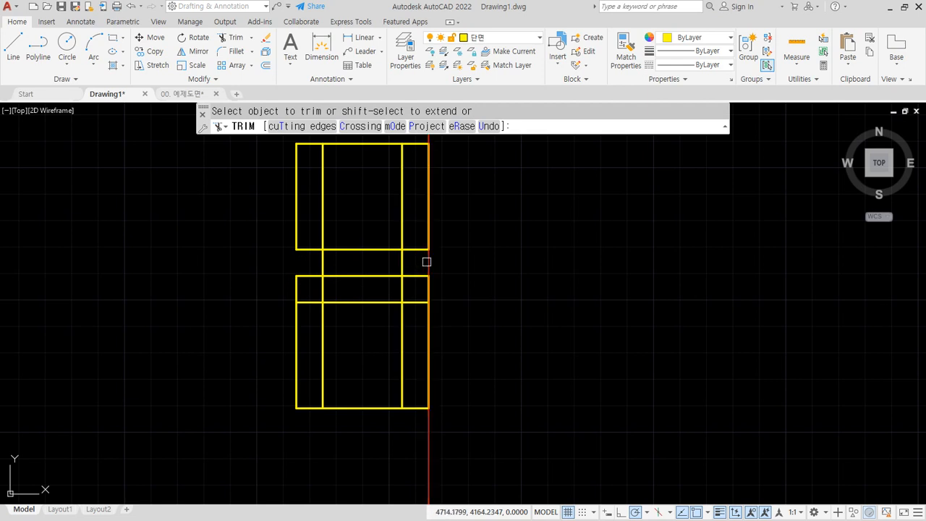
left_click(427, 262)
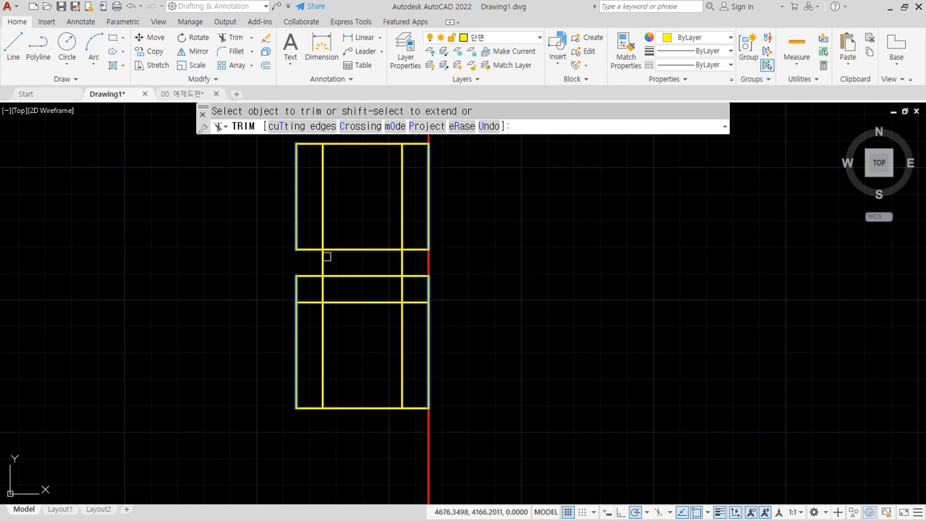
key("Return")
- Try to fillet the upper offset line with the left inner vertical line, and undo it
type("f")
key("Return")
left_click(311, 251)
left_click(321, 258)
key("Return")
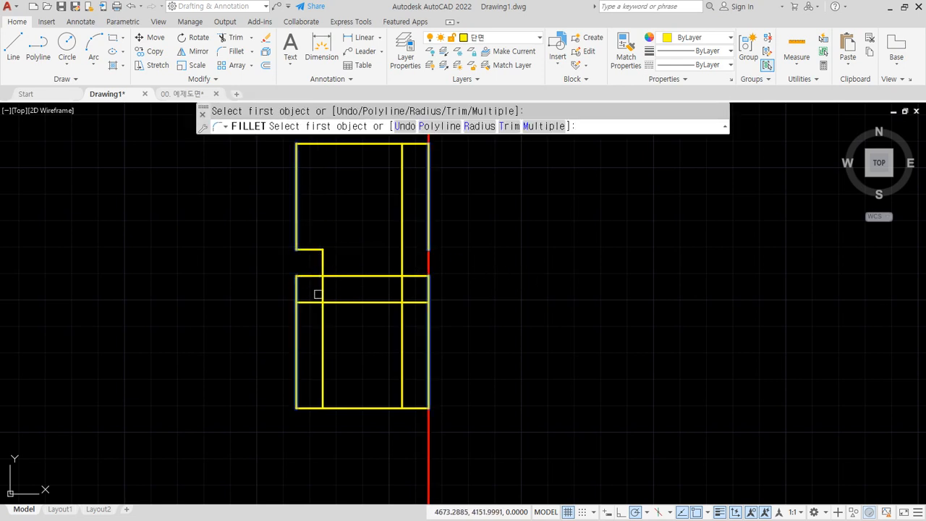
key("ctrl+z")
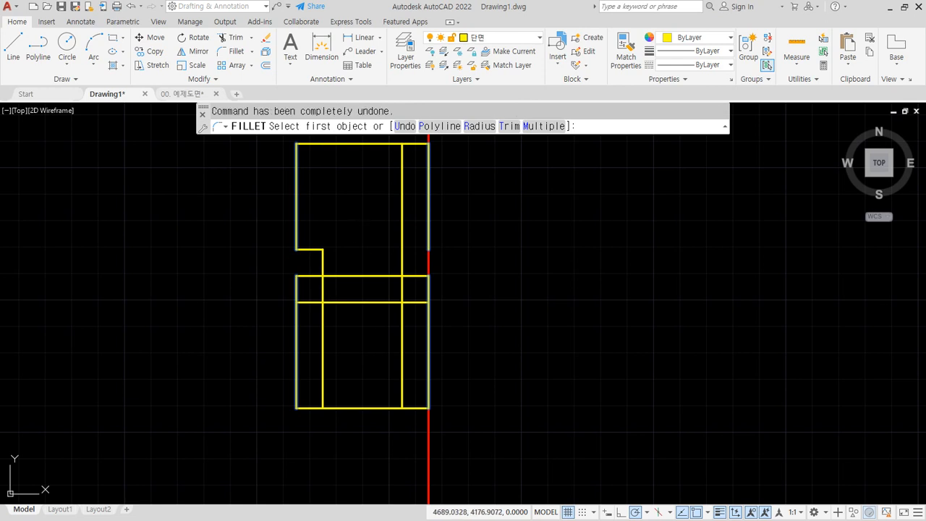
key("ctrl+z")
- Trim the middle portions of the upper and lower offset lines between the two inner vertical lines
type("tr")
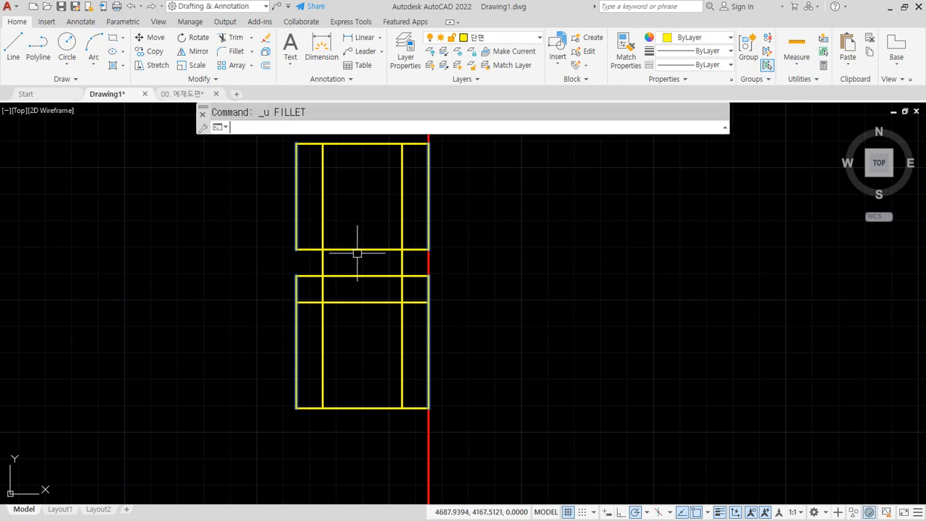
key("Return")
key("space")
- Fillet the inner corners and lower outer corner of the left notch into sharp corners
type("f")
key("space")
left_click(317, 253)
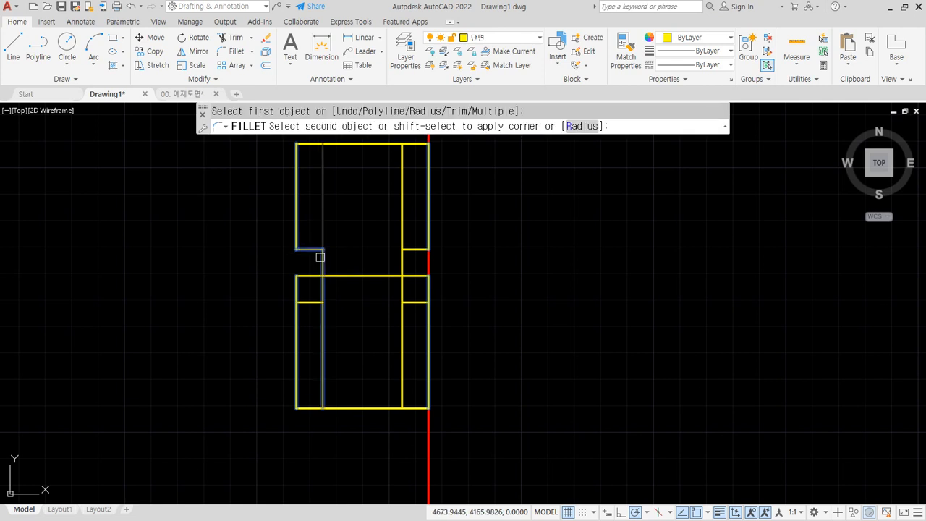
left_click(323, 264)
key("space")
left_click(323, 286)
left_click(315, 301)
key("space")
left_click(299, 310)
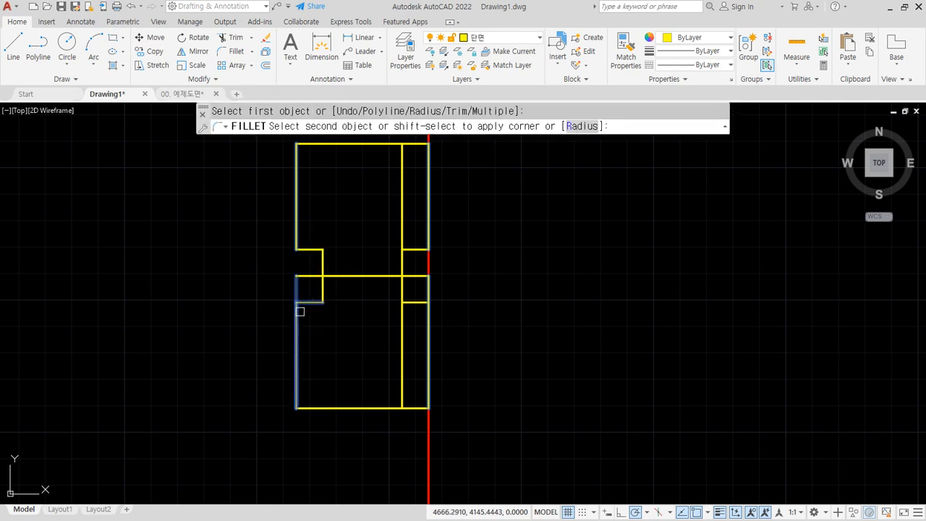
left_click(313, 303)
- Fillet the corners of the right notch so its lines and the outer edge meet sharply
key("space")
left_click(403, 242)
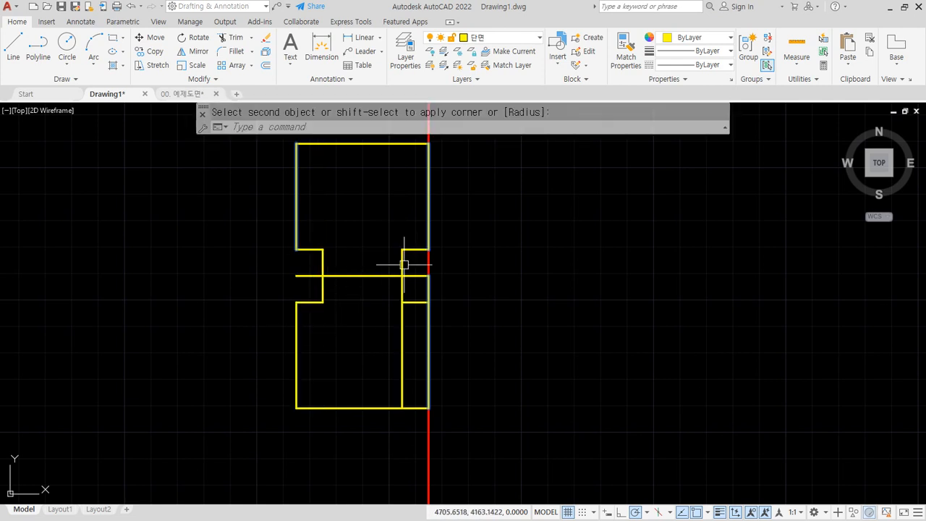
left_click(407, 262)
key("space")
left_click(411, 298)
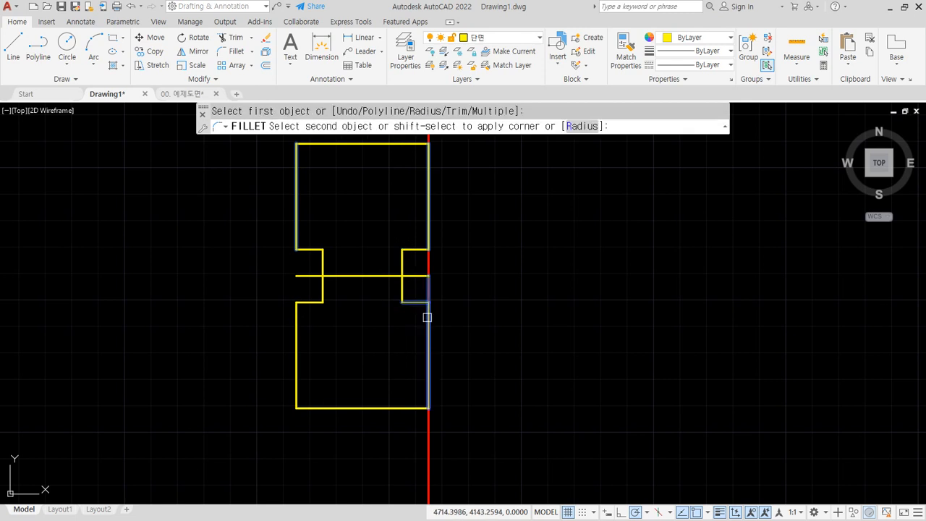
key("Escape")
- Erase the leftover horizontal middle line across the notched profile and regenerate the drawing
left_click(362, 268)
left_click(352, 284)
type("e")
key("space")
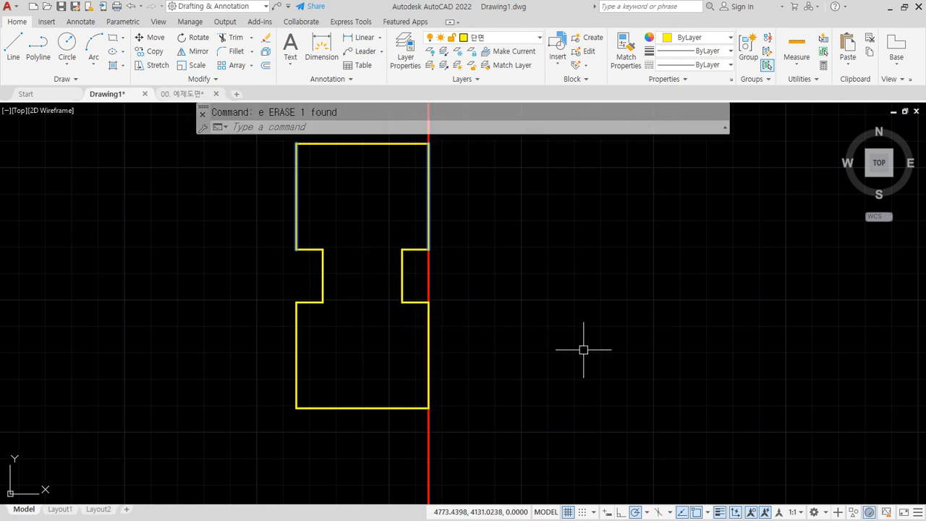
key("Escape")
scroll(477, 313, "down", 1)
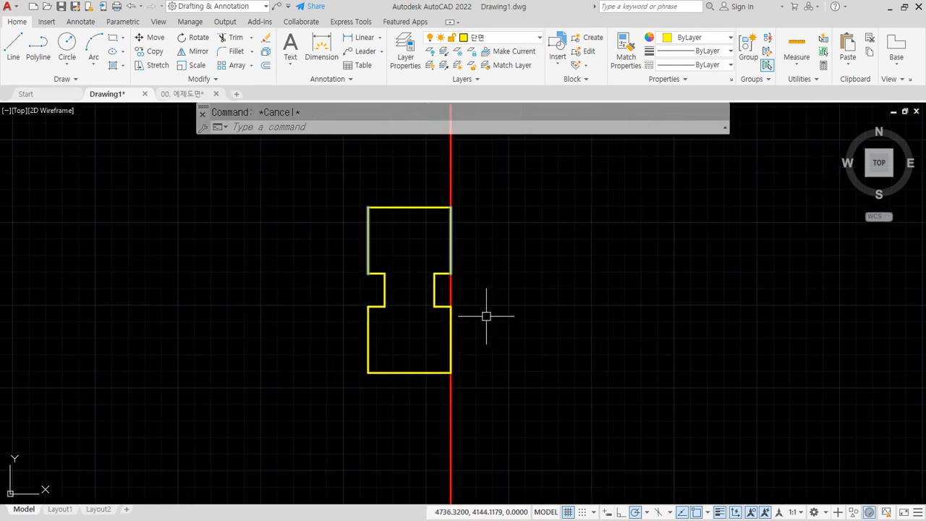
scroll(394, 324, "up", 1)
type("re")
key("space")
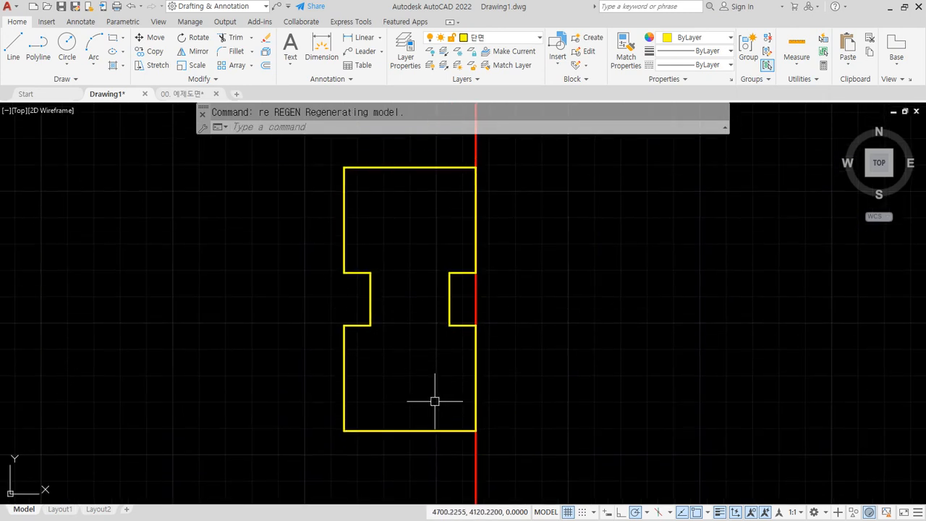
mouse_move(403, 356)
middle_mouse_down()
mouse_move(399, 329)
mouse_move(400, 347)
middle_mouse_up()
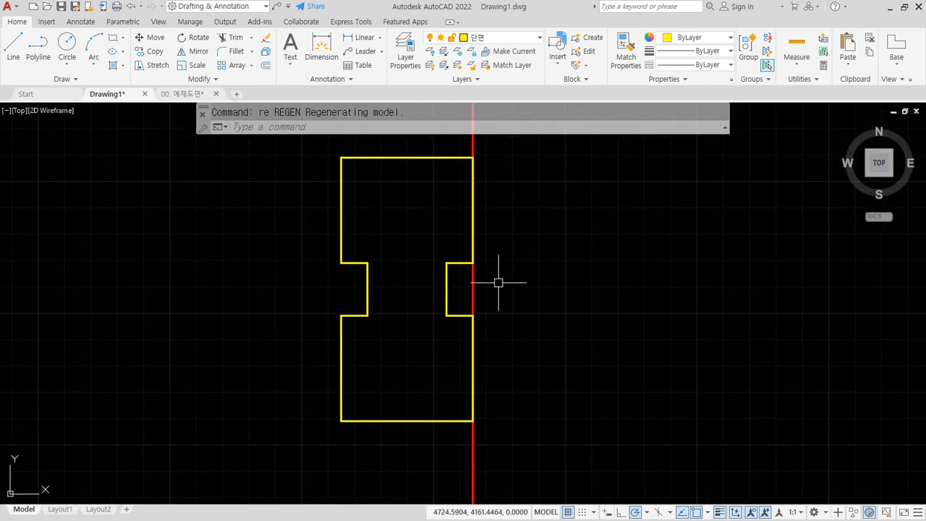
- Draw a vertical line from the midpoint of the notched profile's bottom edge down to the green horizontal line
type("l")
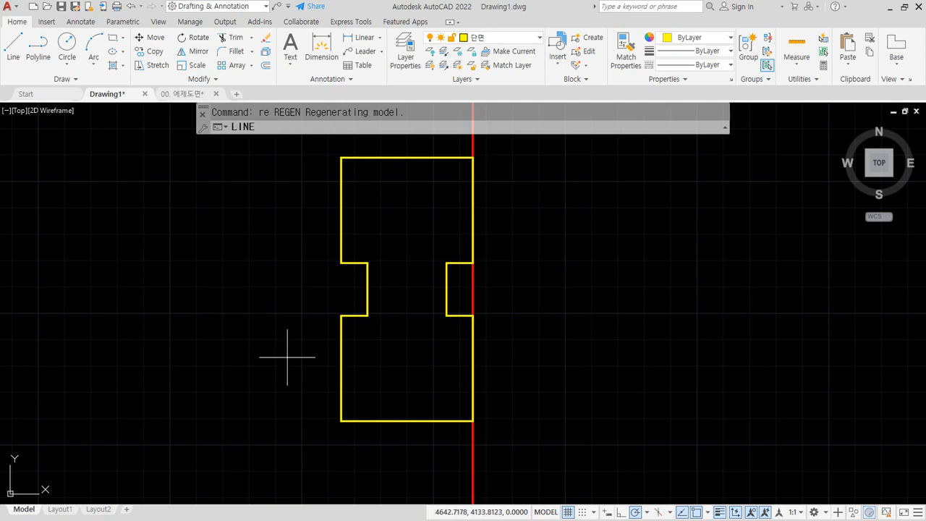
key("space")
middle_click_drag(279, 345, 249, 283)
type("mid")
key("space")
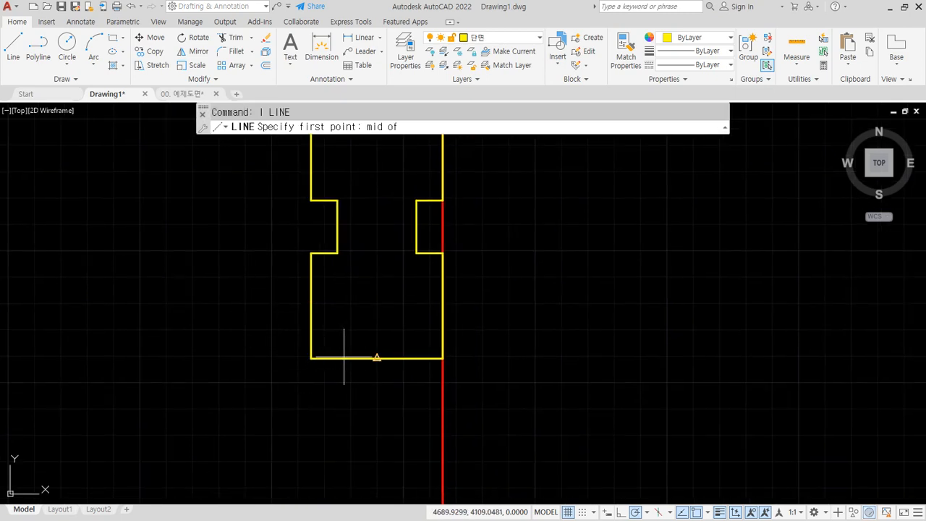
left_click(362, 358)
scroll(359, 391, "down", 3)
scroll(359, 456, "down", 2)
middle_click_drag(359, 456, 333, 124)
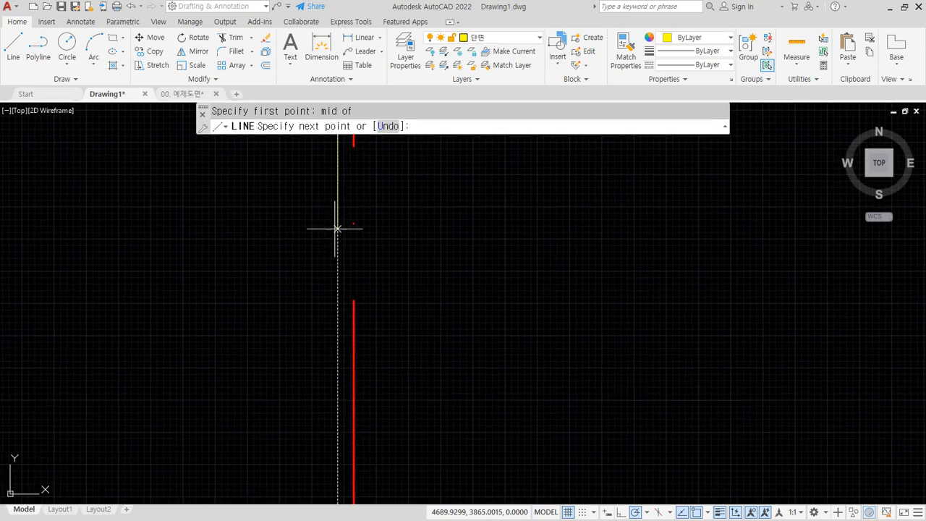
middle_click_drag(317, 467, 324, 241)
scroll(346, 405, "up", 2)
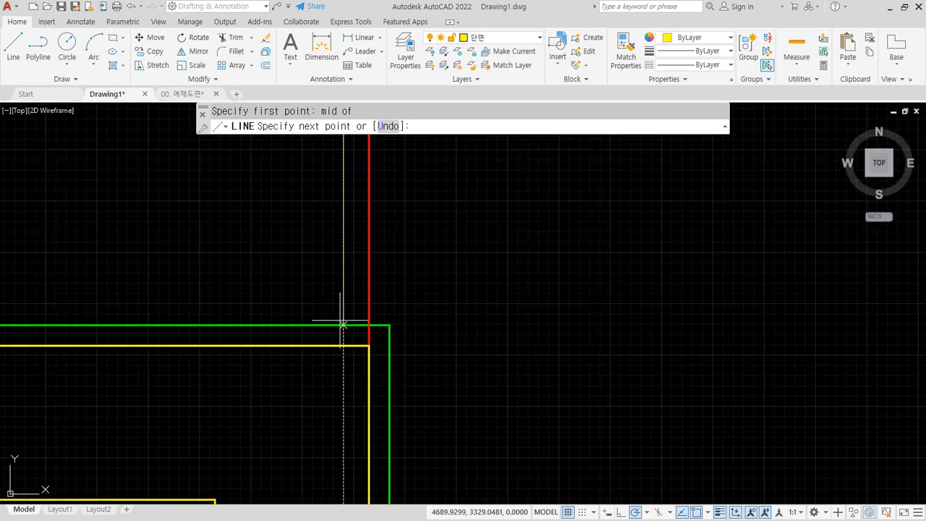
left_click(341, 326)
key("space")
scroll(339, 325, "up", 1)
scroll(338, 325, "up", 2)
type("o")
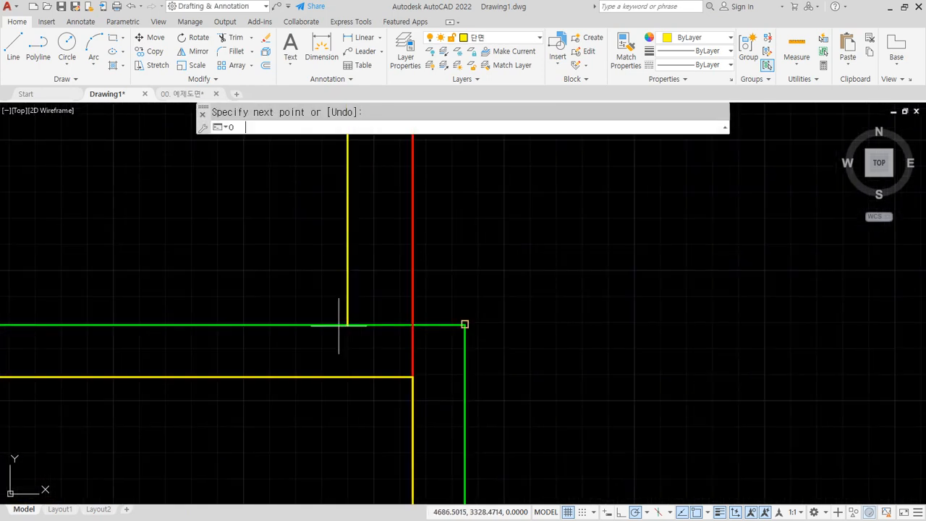
key("space")
type("14")
key("space")
key("Escape")
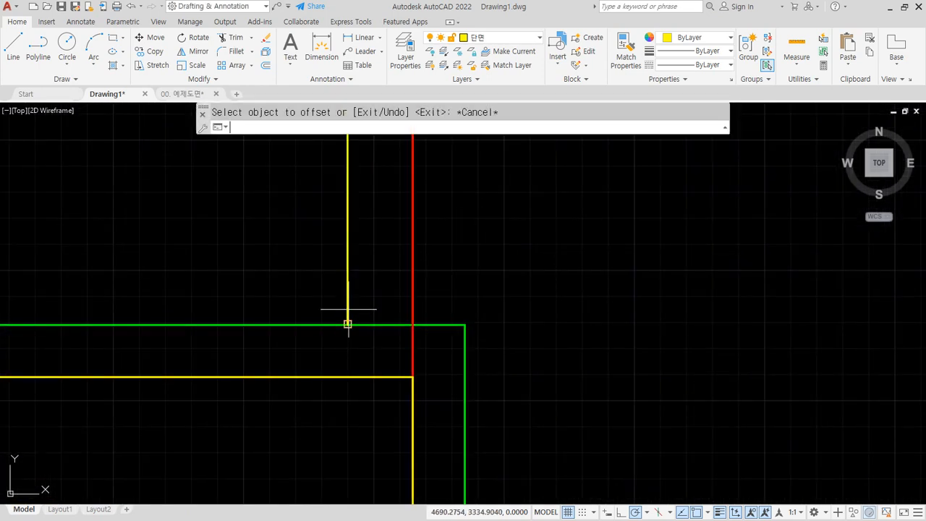
- Offset the new vertical line by 15 to both sides
type("o")
key("space")
type("15")
key("space")
left_click(348, 309)
left_click(361, 307)
left_click(347, 302)
left_click(333, 302)
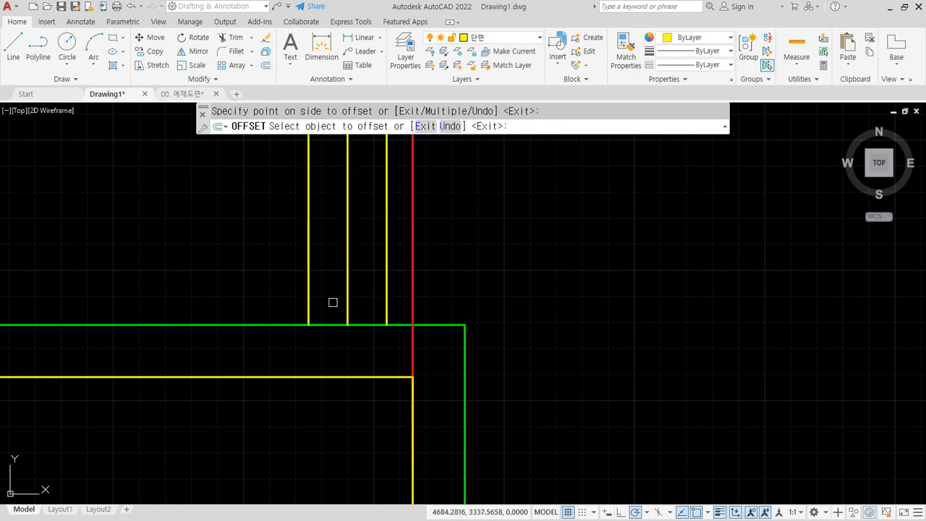
- Erase the original vertical line between the two offset lines
type("e")
key("space")
left_click(347, 310)
key("space")
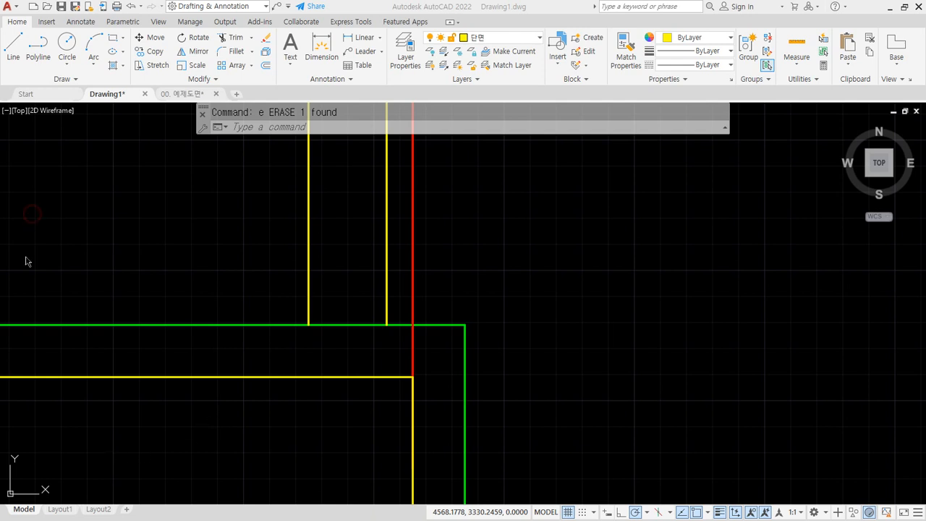
mouse_move(250, 347)
left_mouse_down()
mouse_move(228, 319)
mouse_move(397, 261)
mouse_move(293, 378)
mouse_move(254, 377)
left_mouse_up()
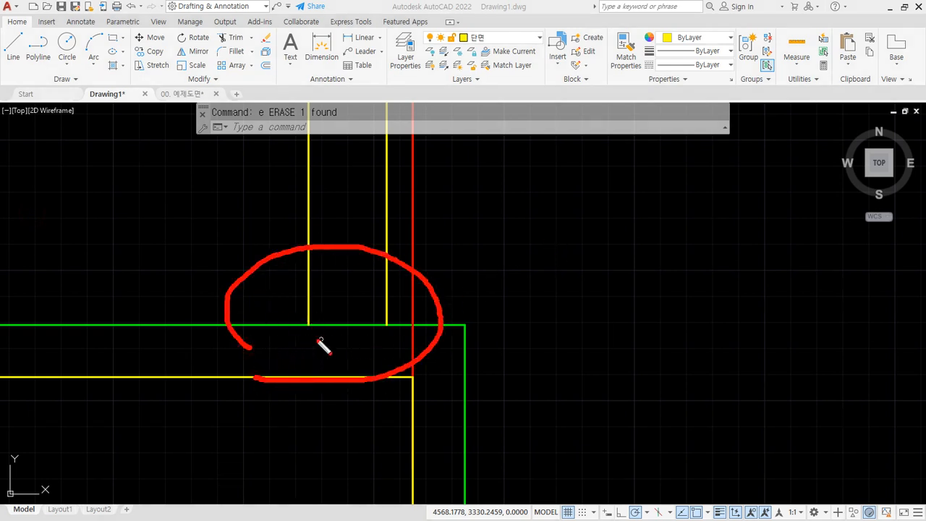
mouse_move(298, 335)
left_mouse_down()
mouse_move(361, 302)
mouse_move(280, 335)
left_mouse_up()
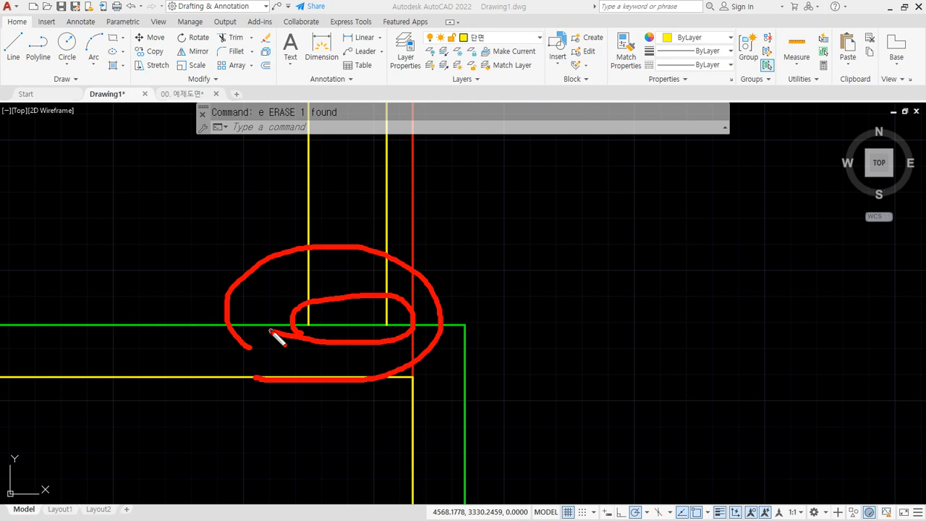
key("e")
mouse_move(268, 320)
left_mouse_down()
mouse_move(273, 295)
mouse_move(413, 298)
mouse_move(413, 332)
left_mouse_up()
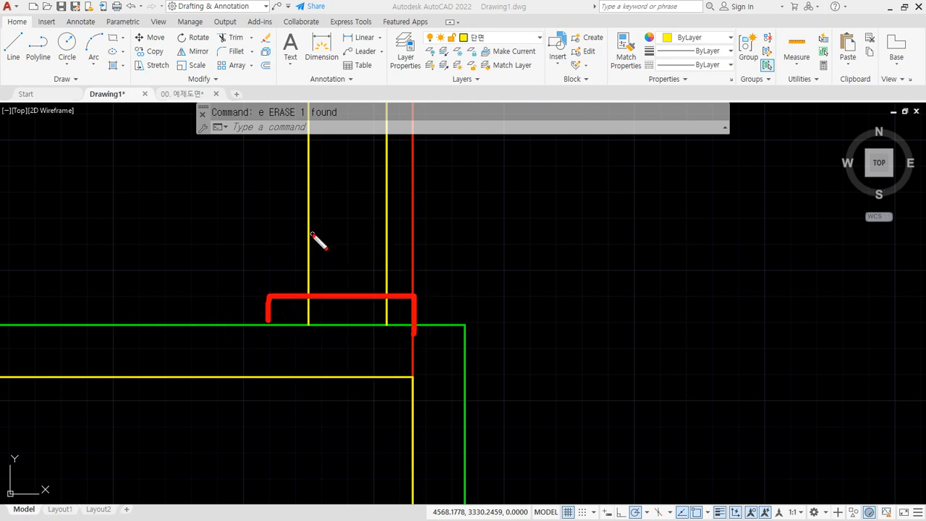
mouse_move(316, 243)
left_mouse_down()
mouse_move(323, 216)
mouse_move(383, 239)
mouse_move(364, 246)
left_mouse_up()
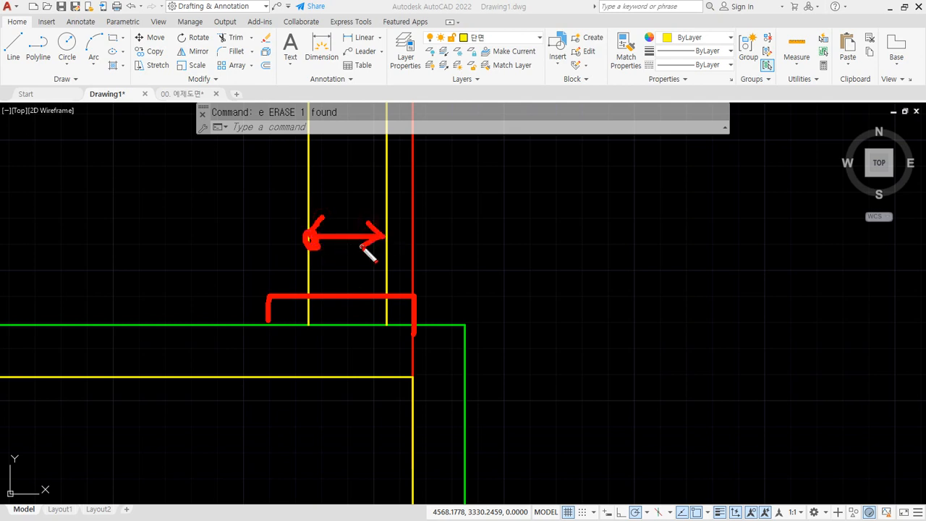
left_click_drag(268, 326, 264, 287)
key("e")
mouse_move(307, 277)
left_mouse_down()
mouse_move(281, 275)
mouse_move(291, 286)
left_mouse_up()
mouse_move(385, 276)
left_mouse_down()
mouse_move(415, 275)
mouse_move(409, 291)
left_mouse_up()
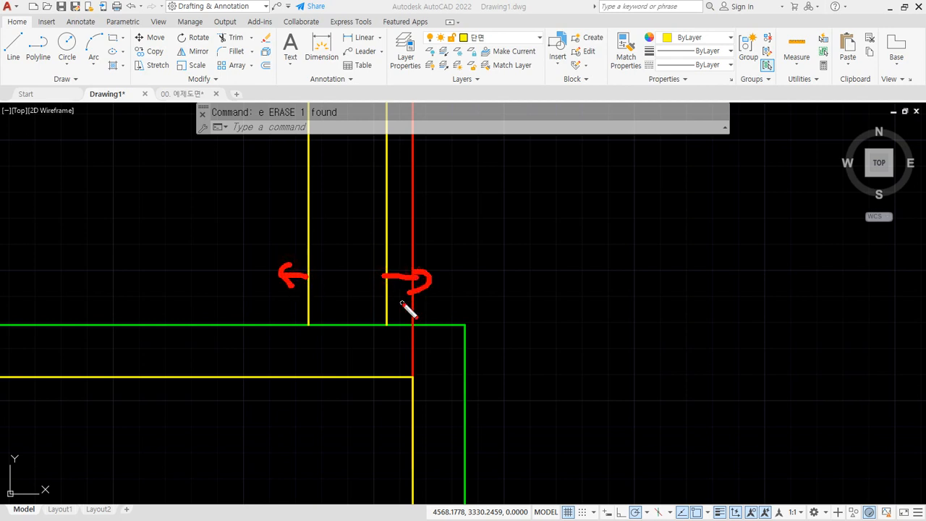
key("Escape")
key("Escape")
- Draw a 40 by 10 rectangle in the empty space beside the green outline's upper-right corner
type("rec")
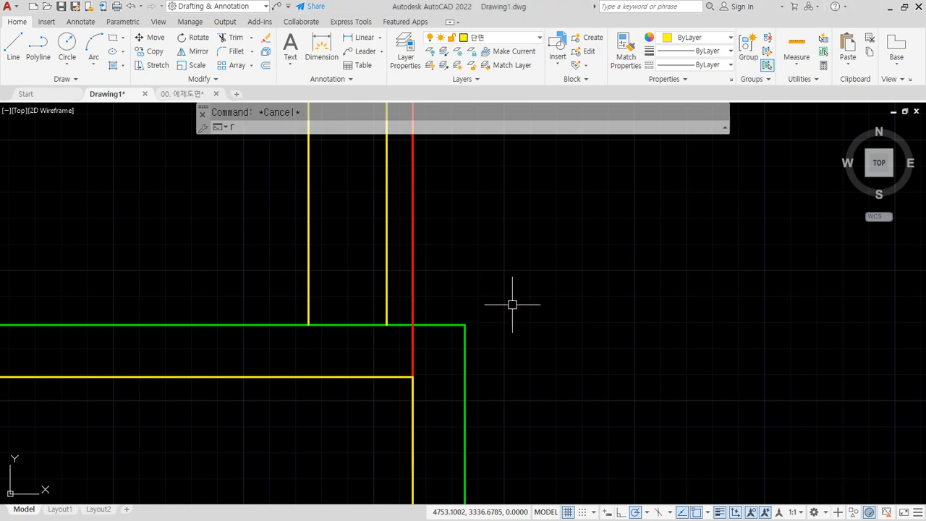
key("Return")
left_click(505, 315)
type("@40,10")
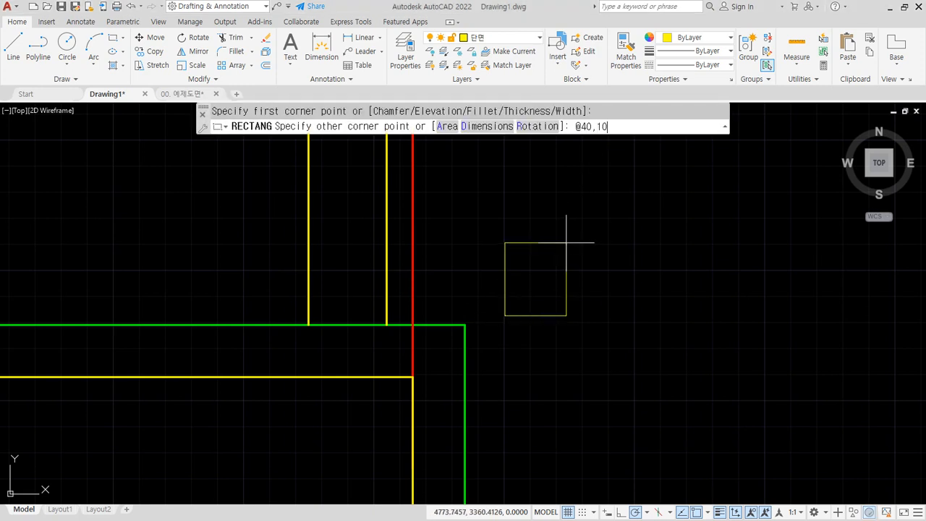
key("Return")
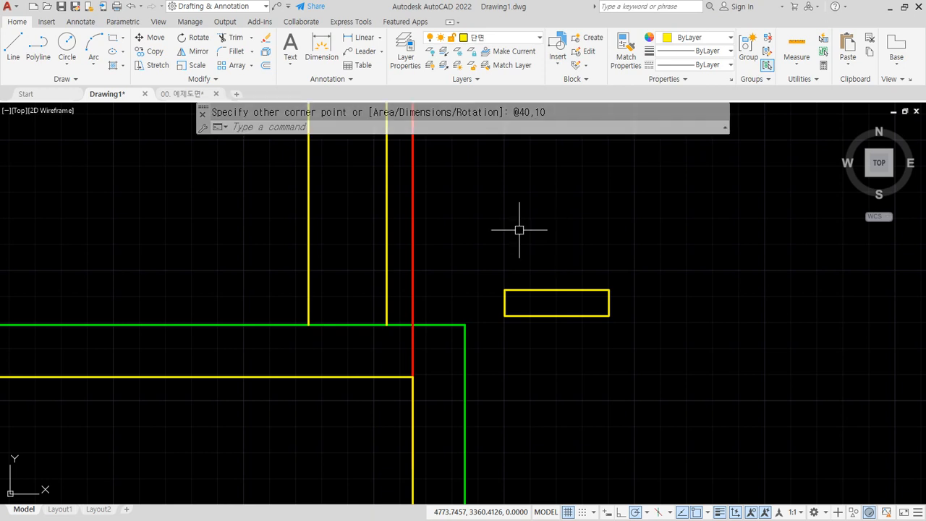
- Draw a line joining the lower ends of the two offset vertical lines along the green line
type("l")
key("Return")
left_click(309, 324)
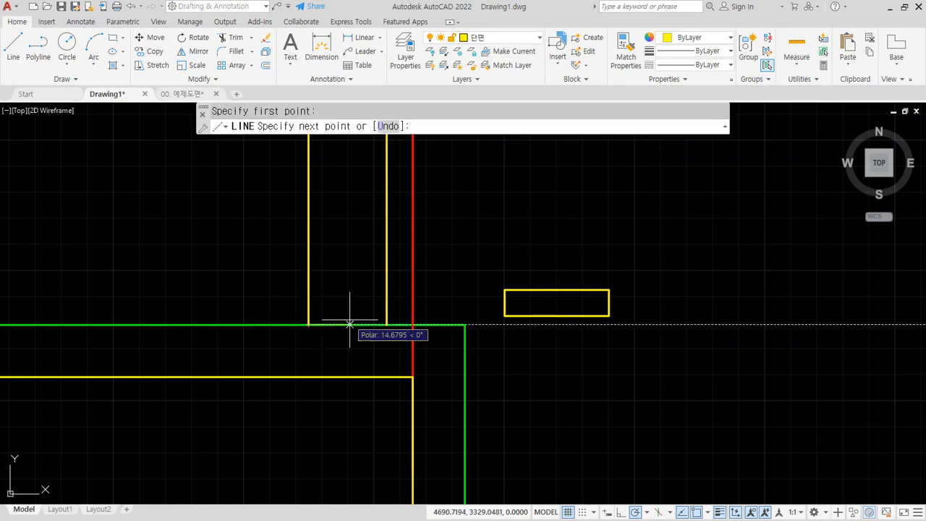
left_click(386, 325)
key("Return")
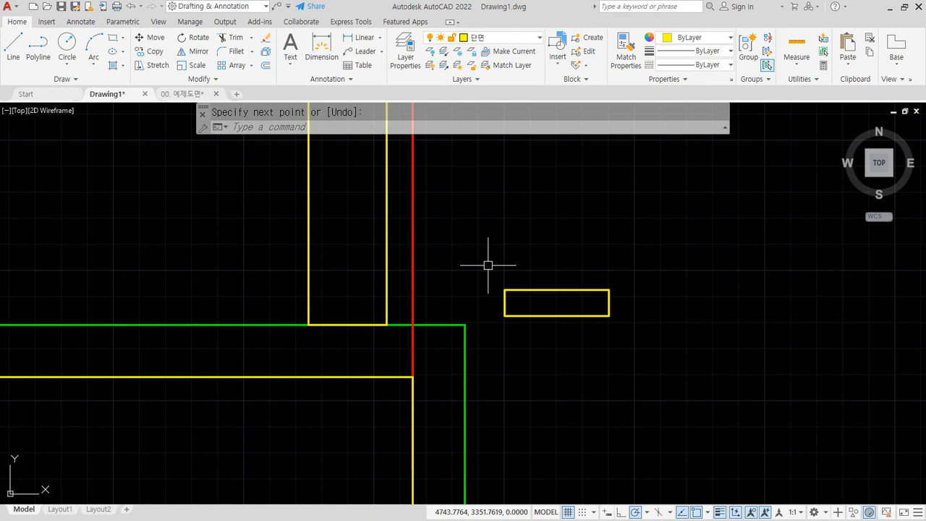
type("m")
key("Return")
type("mid")
key("Return")
key("Escape")
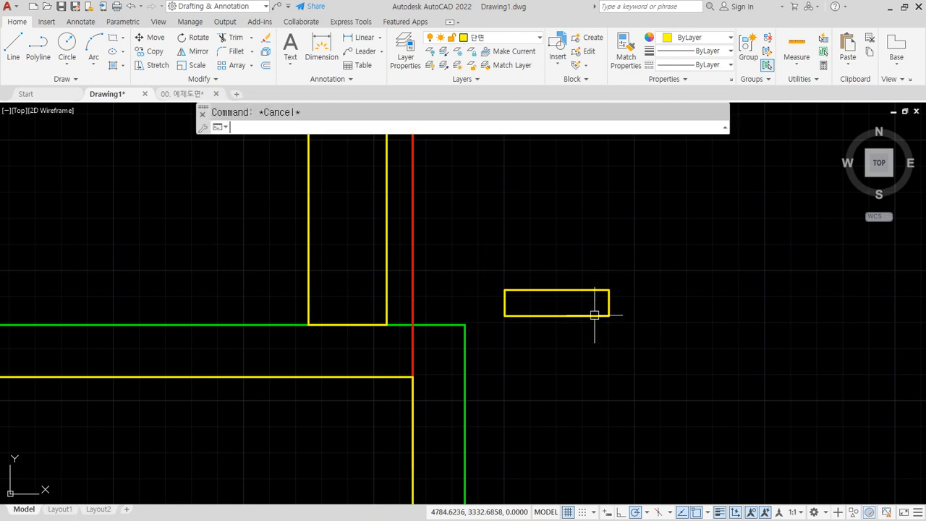
- Move the 40 by 10 rectangle by its bottom edge's midpoint onto the midpoint of the short line joining the vertical lines
key("Return")
left_click(594, 314)
key("Return")
type("mid")
key("Return")
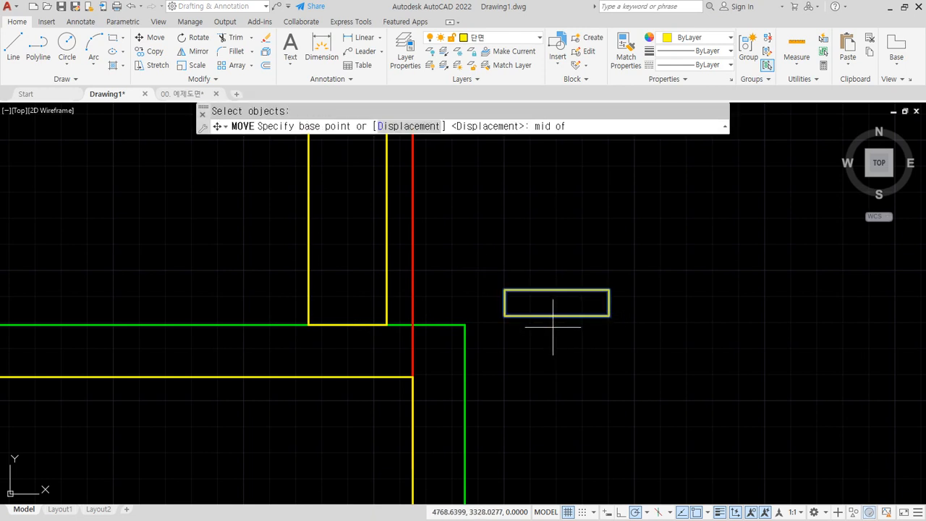
left_click(556, 318)
type("mid")
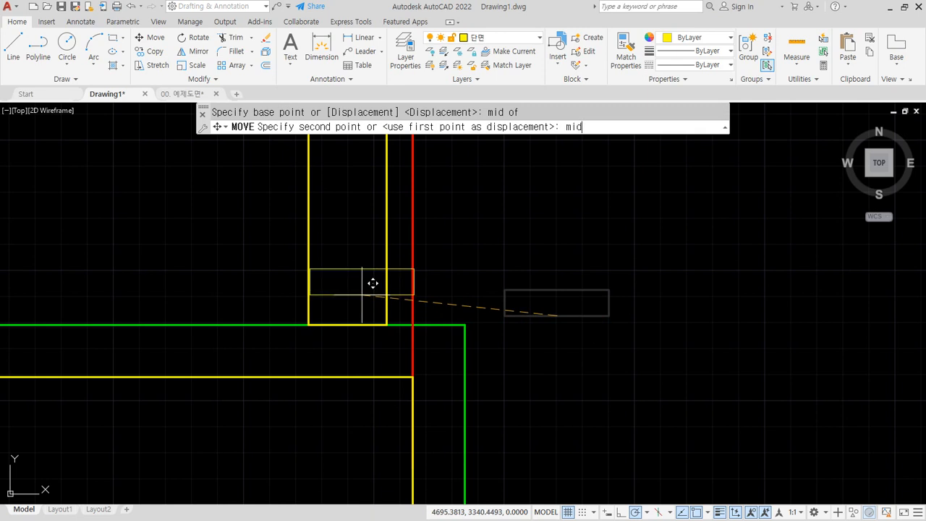
key("Return")
left_click(380, 325)
- Trim the parts of the two vertical lines that run inside the base rectangle
type("tr")
key("Return")
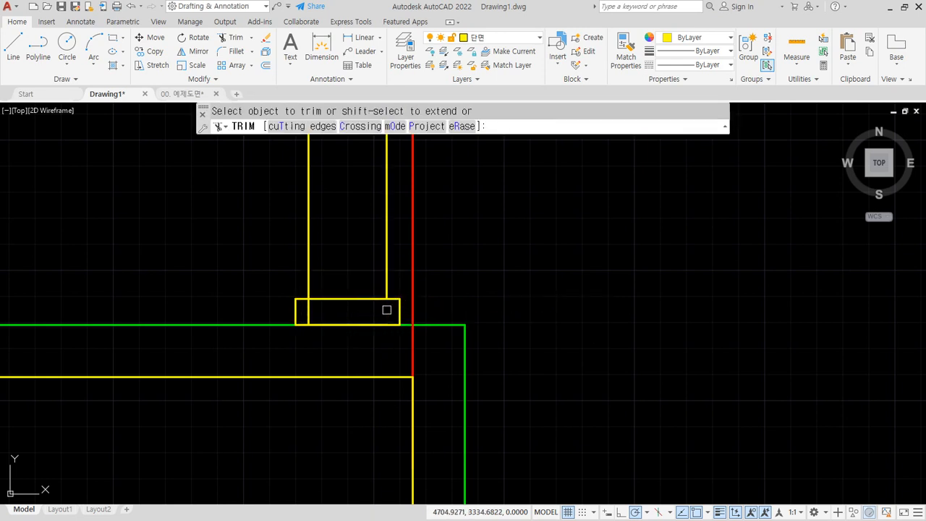
left_click(387, 310)
left_click(305, 312)
key("Return")
- Erase the short joining line that overlaps the base rectangle's bottom edge
left_click(267, 314)
left_click(448, 352)
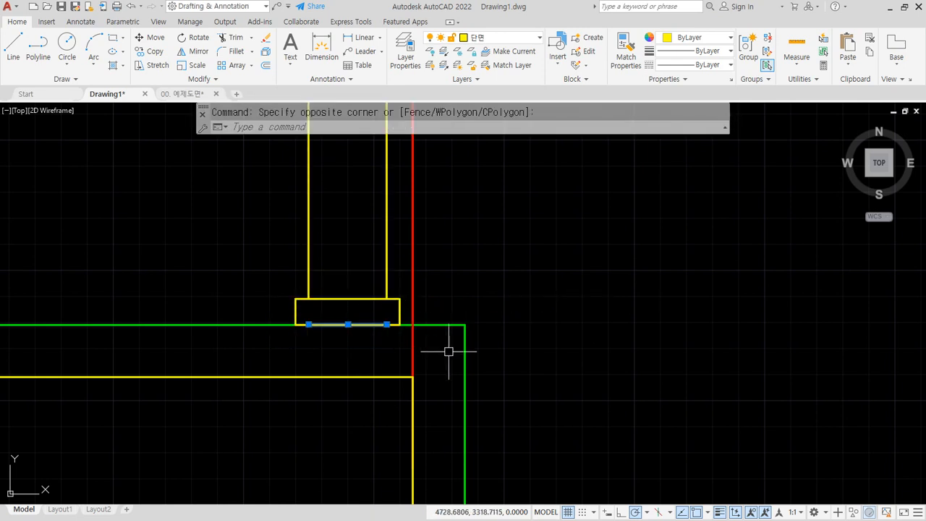
type("e")
key("Return")
- Try rounding the base rectangle's two upper corners with a fillet radius of 3
scroll(343, 311, "down", 2)
scroll(359, 314, "up", 8)
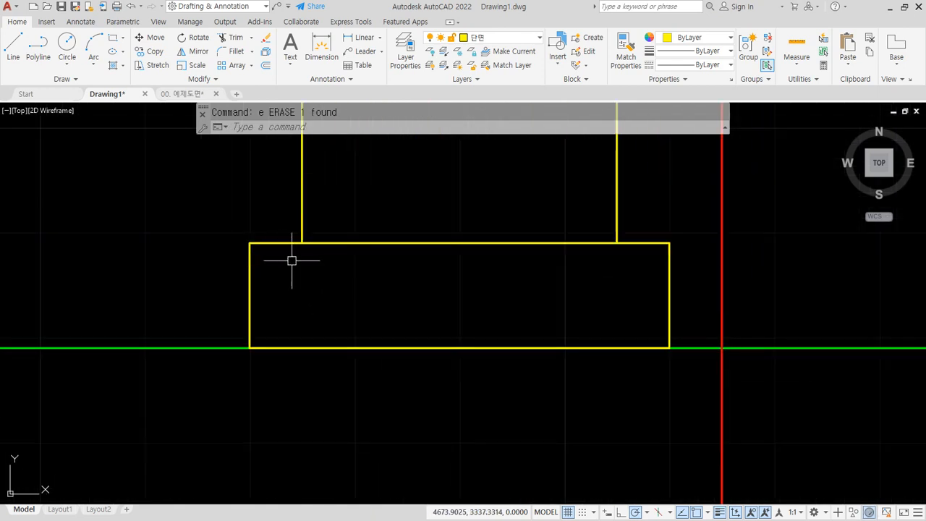
scroll(292, 261, "up", 2)
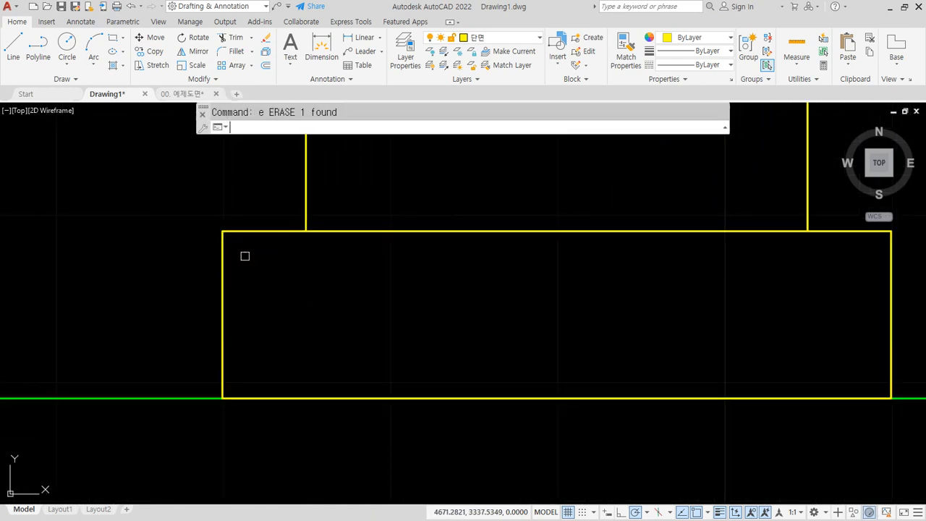
type("f")
key("Return")
type("r")
key("Return")
type("3")
key("Return")
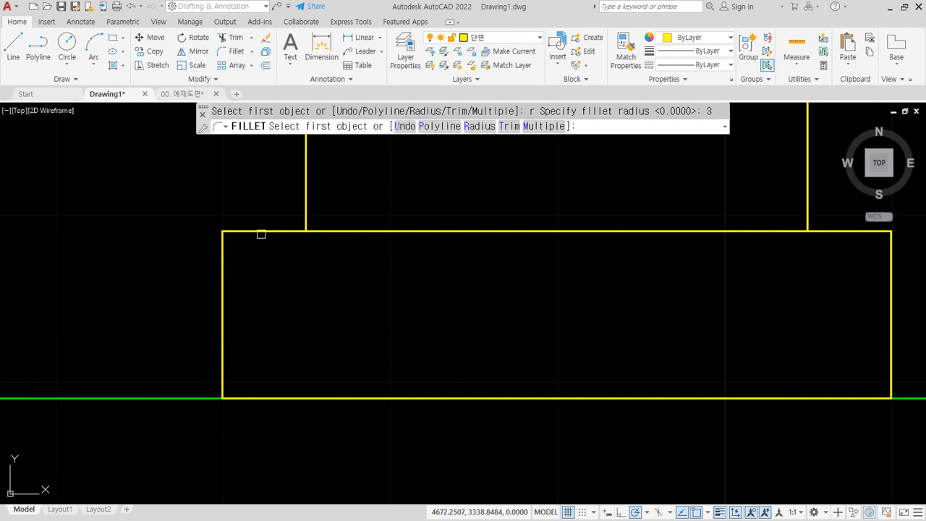
left_click(261, 234)
left_click(223, 267)
middle_click_drag(533, 307, 226, 308)
key("space")
left_click(541, 235)
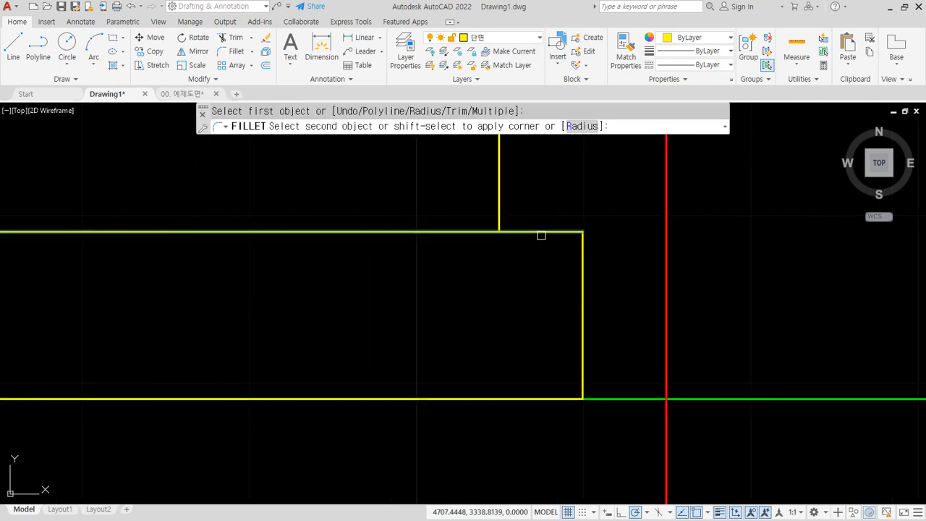
left_click(576, 285)
left_click(579, 293)
scroll(506, 307, "down", 2)
middle_click_drag(139, 296, 164, 299)
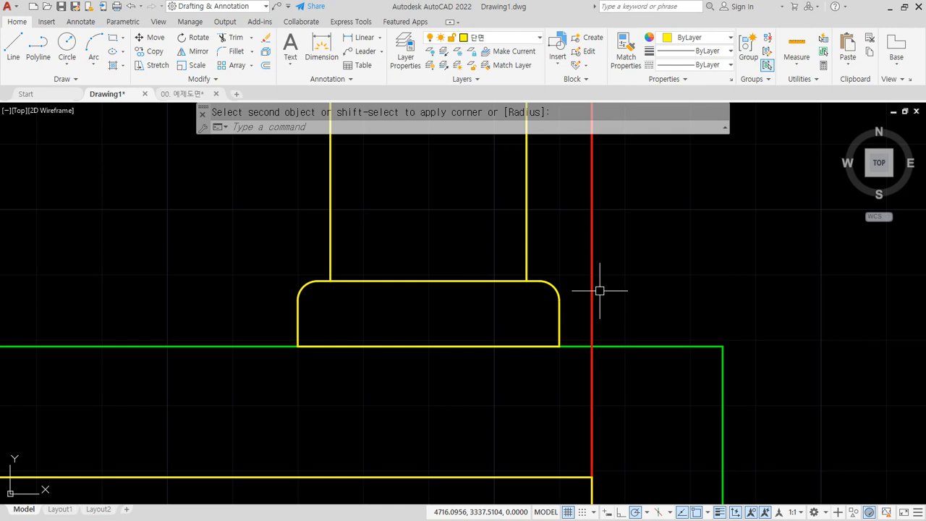
- Undo both corner fillets on the base rectangle
key("ctrl+z")
key("ctrl+z")
key("ctrl+z")
key("ctrl+z")
key("ctrl+z")
key("ctrl+z")
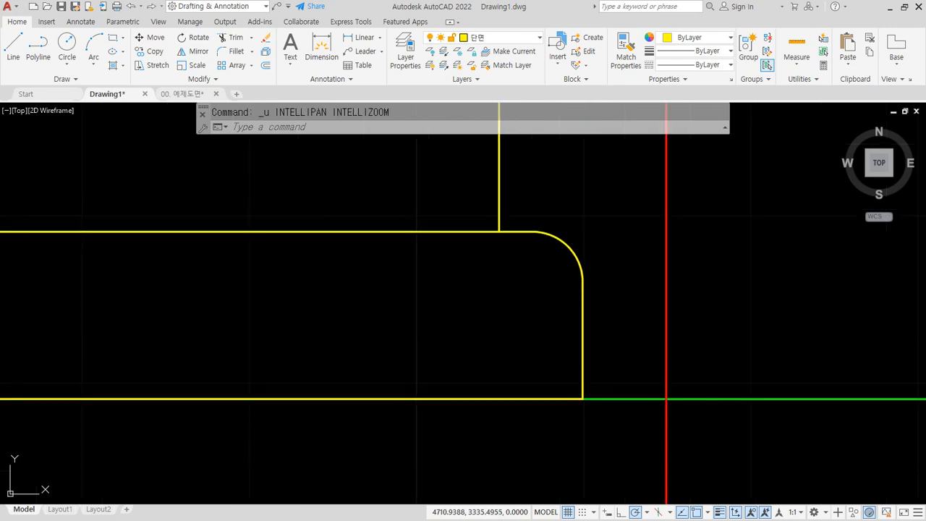
scroll(594, 288, "down", 3)
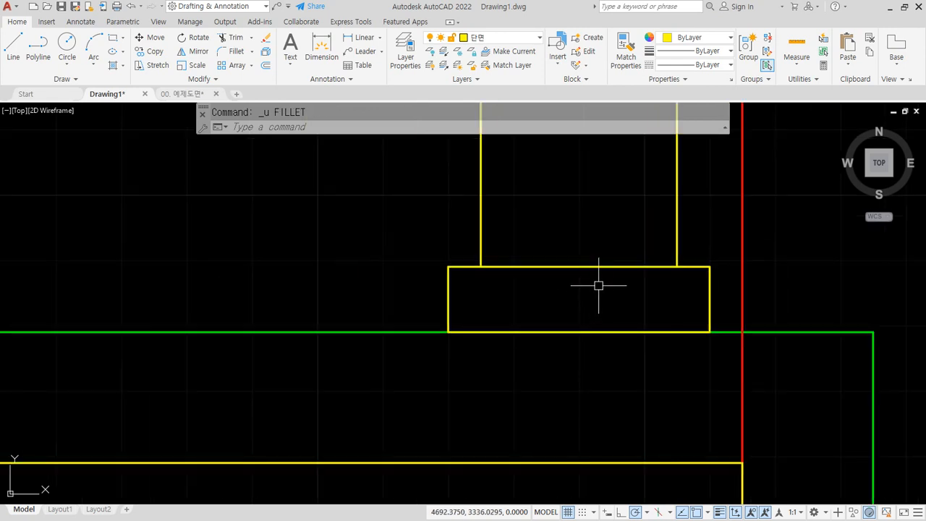
middle_click_drag(598, 285, 426, 290)
mouse_move(499, 212)
left_mouse_down()
mouse_move(519, 212)
mouse_move(505, 232)
left_mouse_up()
left_click_drag(282, 201, 254, 203)
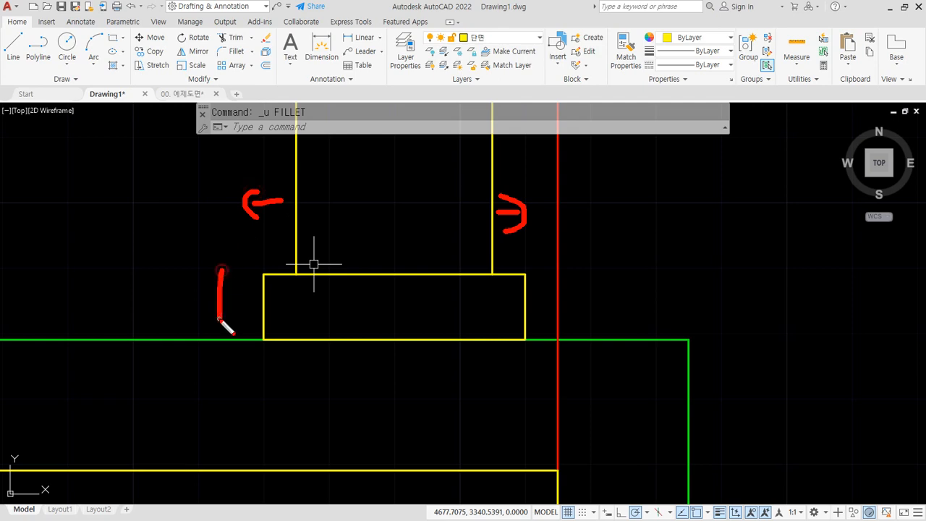
left_click_drag(201, 307, 251, 312)
key("Escape")
- Reassign the vertical member's two side lines above the base rectangle to the layer with white lines
scroll(528, 384, "down", 5)
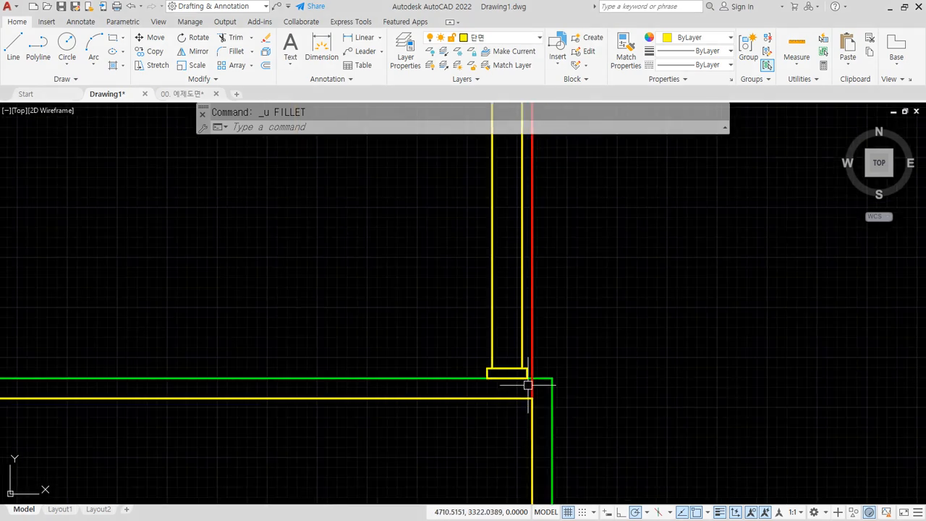
scroll(550, 311, "down", 4)
mouse_move(576, 267)
middle_mouse_down()
mouse_move(493, 348)
mouse_move(479, 341)
middle_mouse_up()
scroll(452, 248, "up", 4)
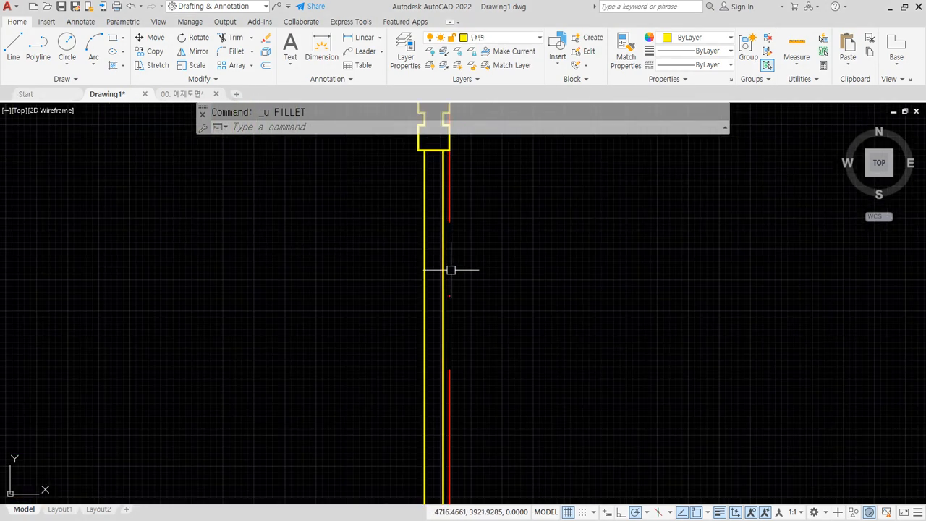
middle_click_drag(446, 372, 352, 181)
scroll(348, 347, "up", 4)
middle_click_drag(345, 420, 365, 326)
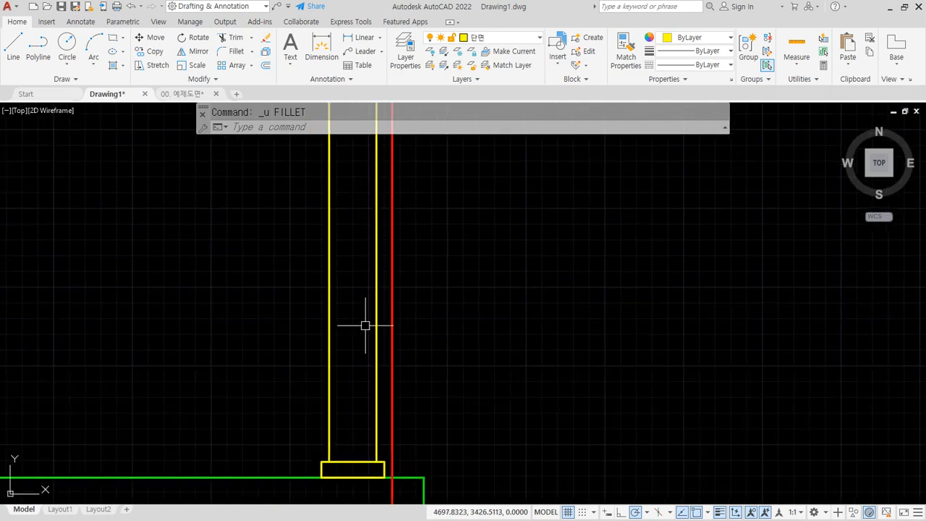
left_click(376, 374)
left_click(329, 373)
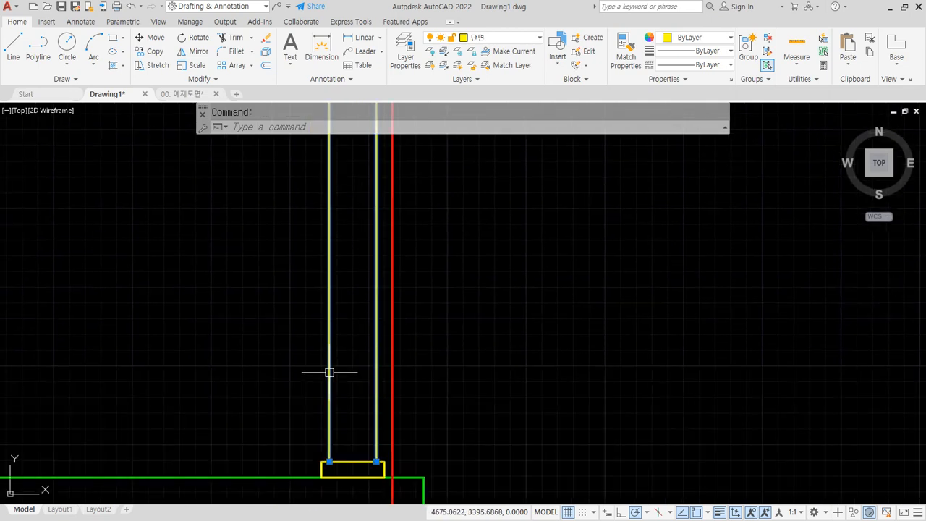
left_click(494, 41)
left_click(481, 108)
key("Escape")
- Offset the yellow horizontal line directly above the window frames upward by 700
scroll(568, 346, "down", 5)
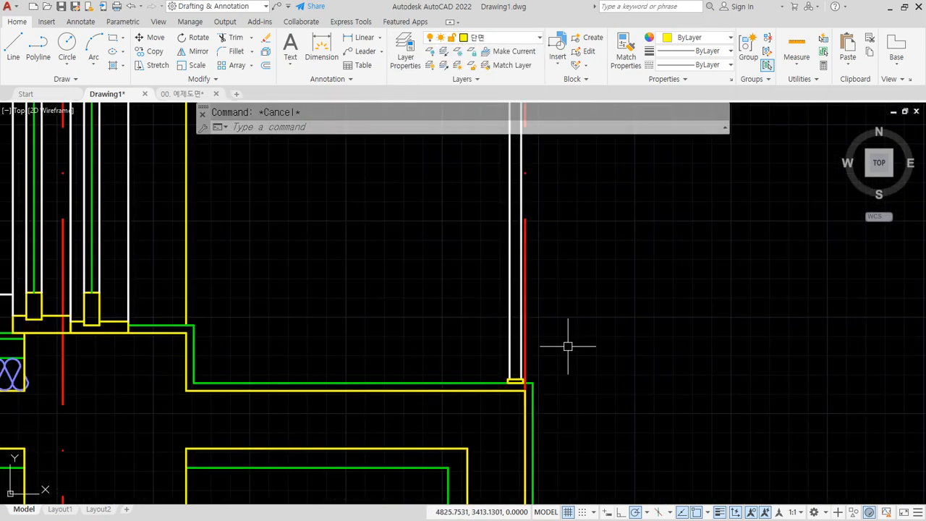
scroll(568, 347, "up", 2)
scroll(565, 296, "down", 2)
middle_click_drag(563, 282, 501, 369)
scroll(510, 335, "down", 2)
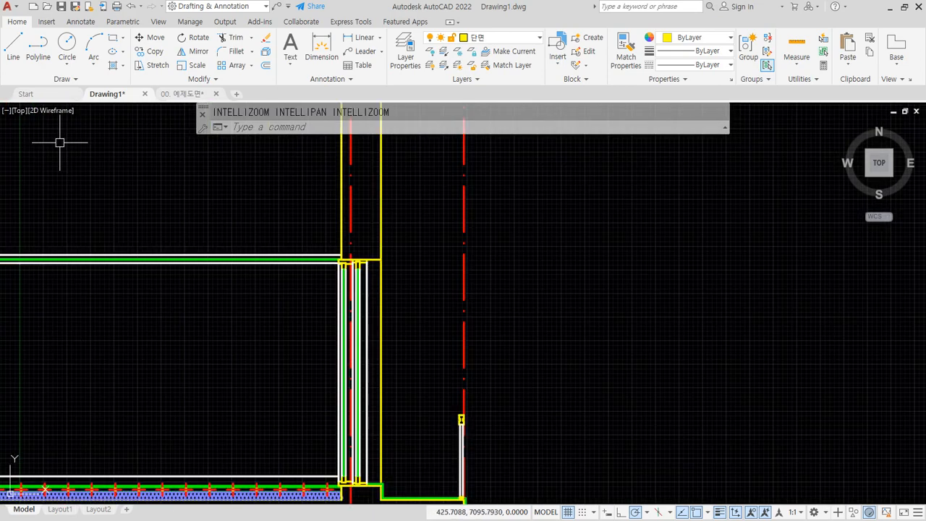
mouse_move(430, 319)
middle_mouse_down()
mouse_move(418, 251)
mouse_move(475, 383)
middle_mouse_up()
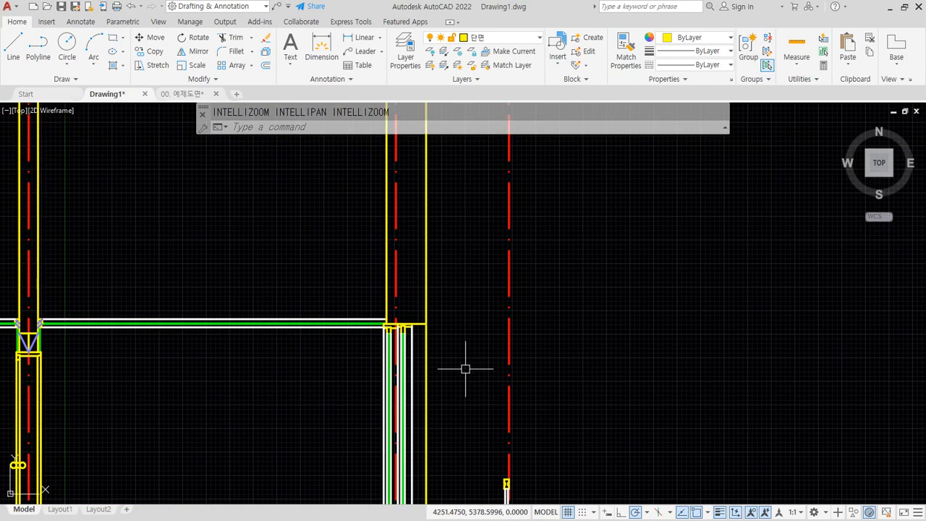
scroll(394, 312, "up", 5)
scroll(392, 382, "up", 2)
type("o")
key("Return")
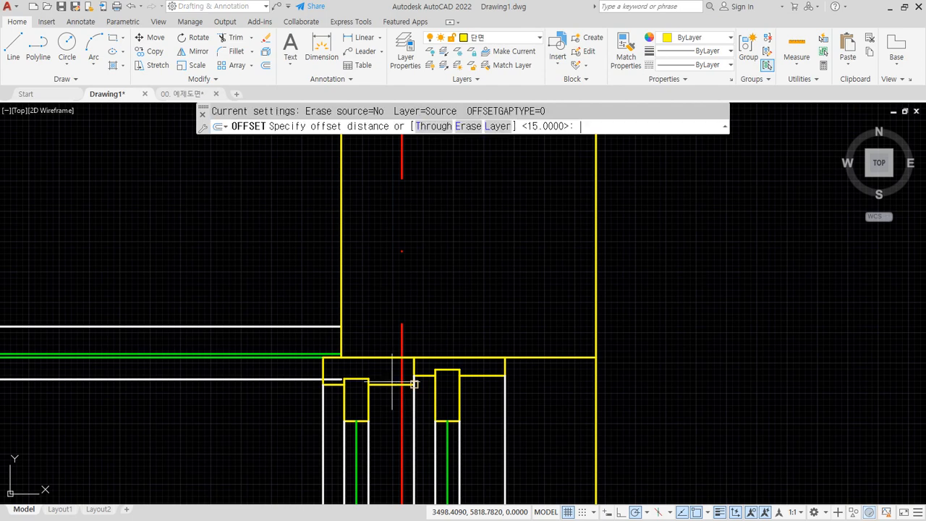
type("700")
key("Return")
left_click(557, 358)
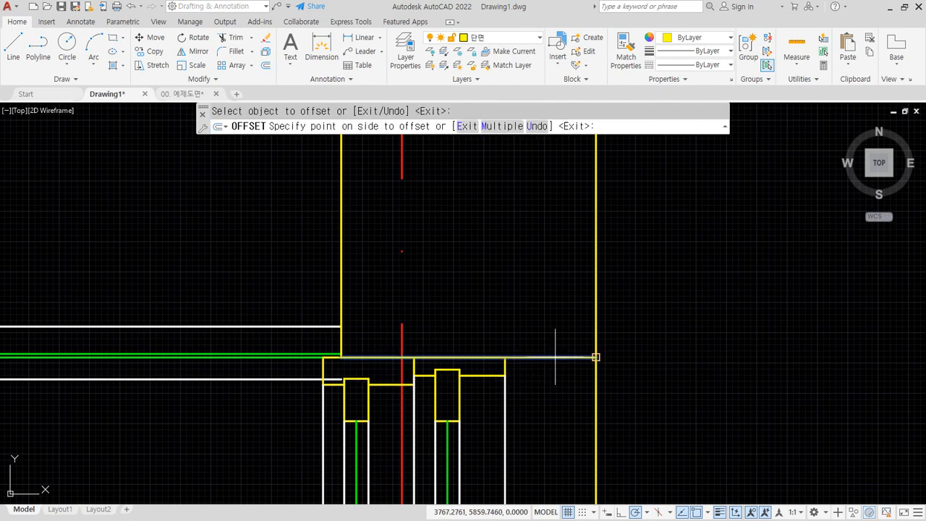
scroll(526, 323, "down", 4)
middle_click_drag(515, 267, 513, 333)
left_click(508, 344)
key("Return")
left_click_drag(550, 253, 566, 379)
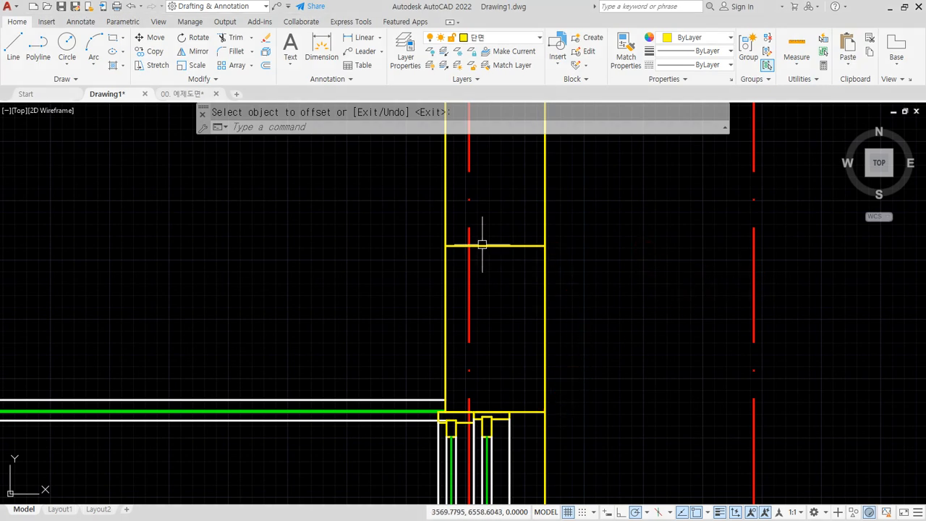
- Erase the horizontal line 700 above the window frames' top line
key("Escape")
left_click(506, 246)
type("e")
key("Return")
- Offset the horizontal line directly above the window frames upward by 800
type("o")
key("Return")
type("800")
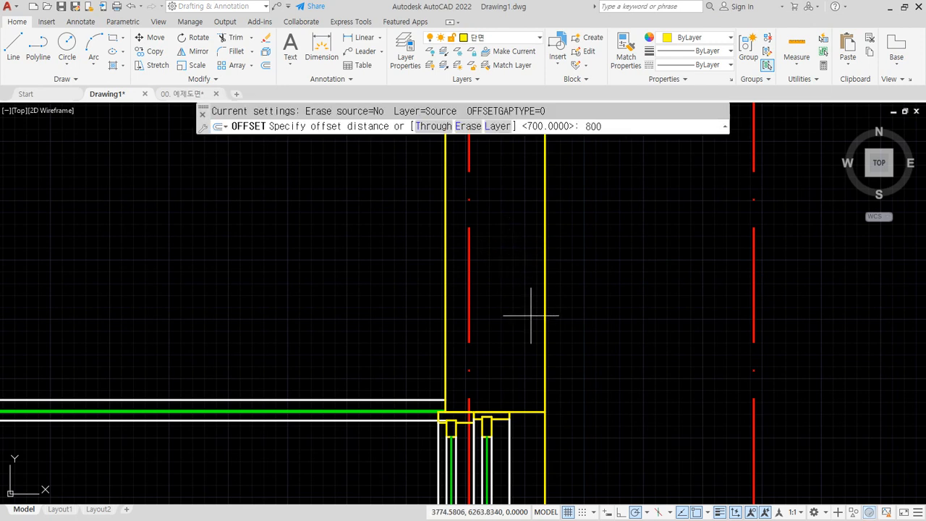
key("Return")
left_click(524, 410)
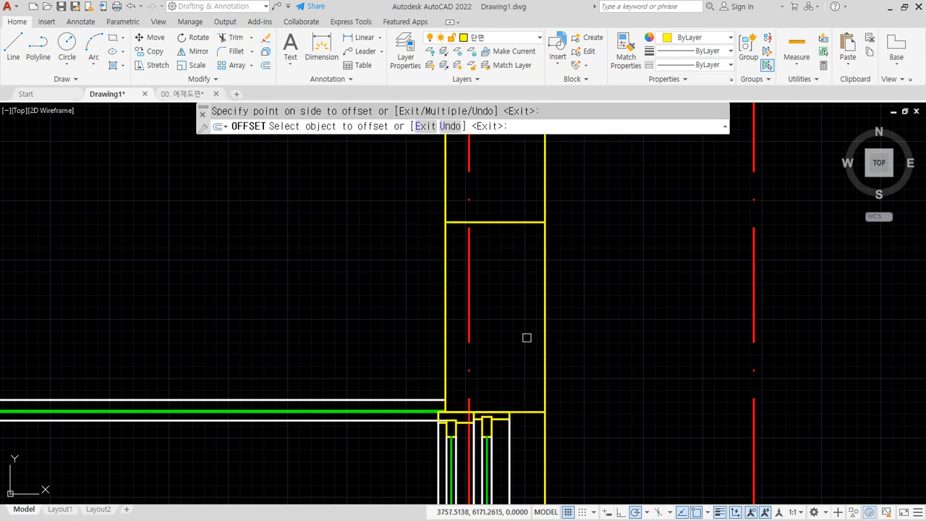
left_click(518, 331)
key("Return")
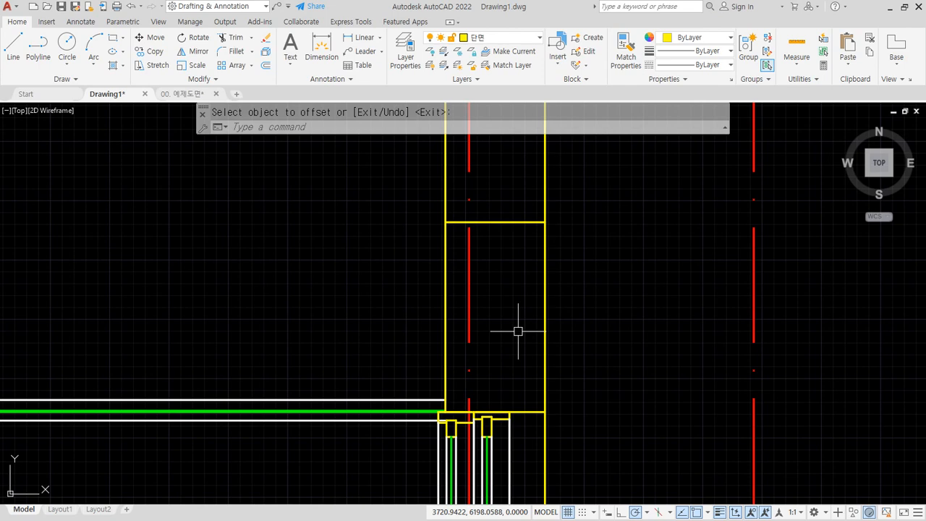
- Erase the horizontal line 800 above the window frames' top line
left_click(533, 221)
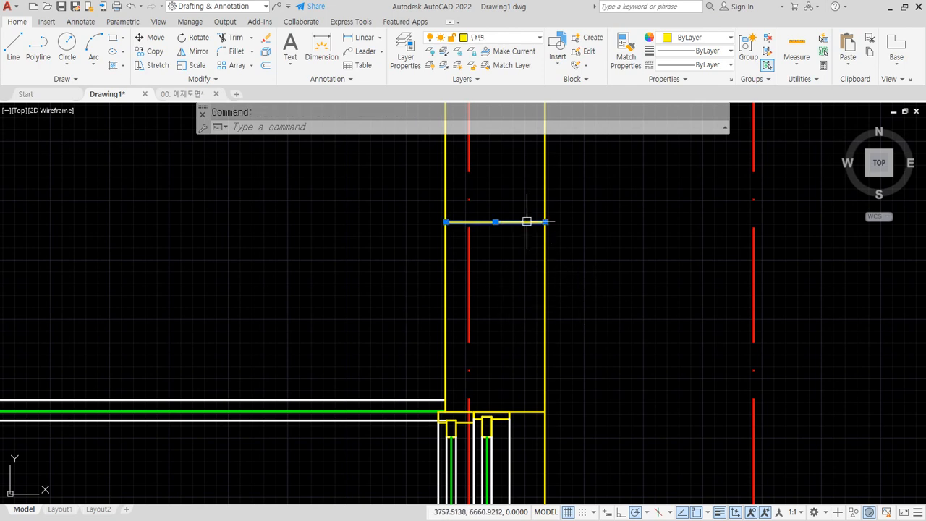
type("e")
key("Return")
- Offset the horizontal line directly above the window frames upward by 750
type("o")
key("Return")
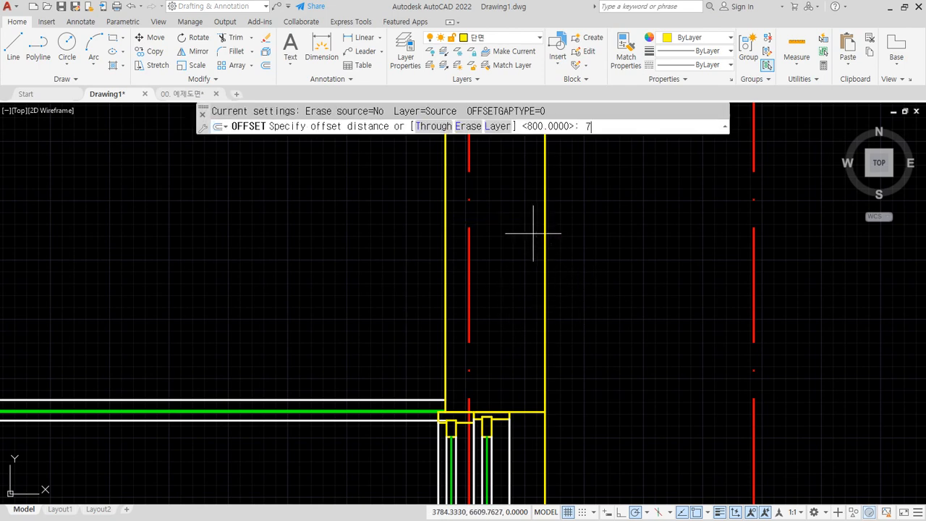
type("750")
key("Return")
left_click(519, 412)
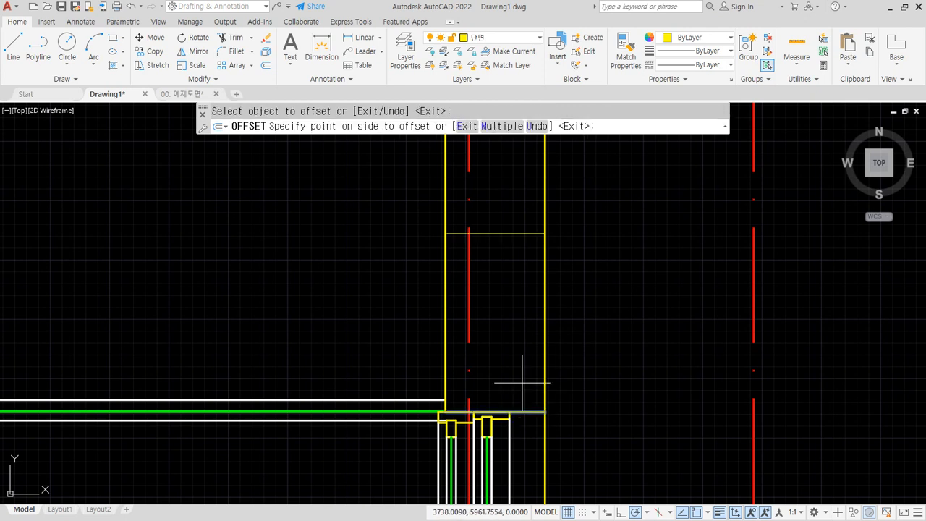
left_click(519, 361)
key("Escape")
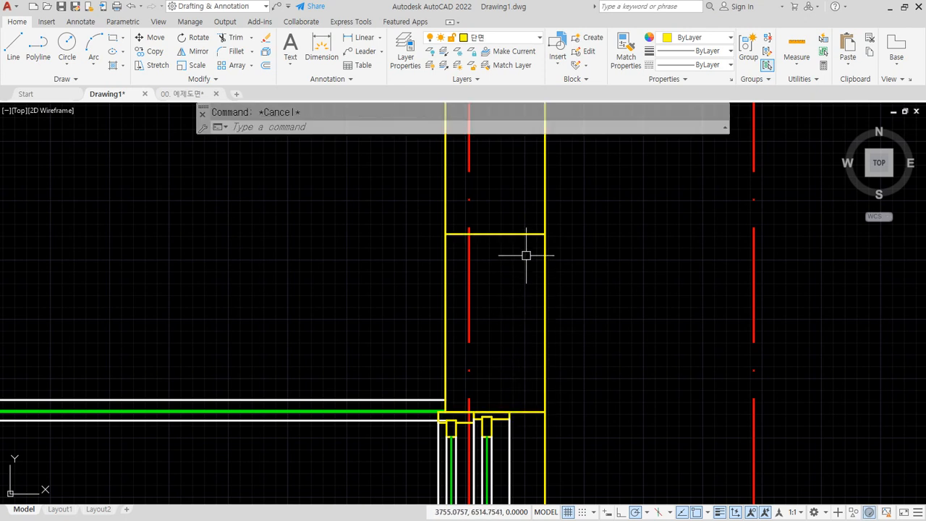
- Erase the horizontal line 750 above the window frames' top line
left_click(528, 250)
left_click(512, 217)
type("e")
key("Return")
- Offset the horizontal line directly above the window frames upward by 700 between the wall lines
type("o")
key("Return")
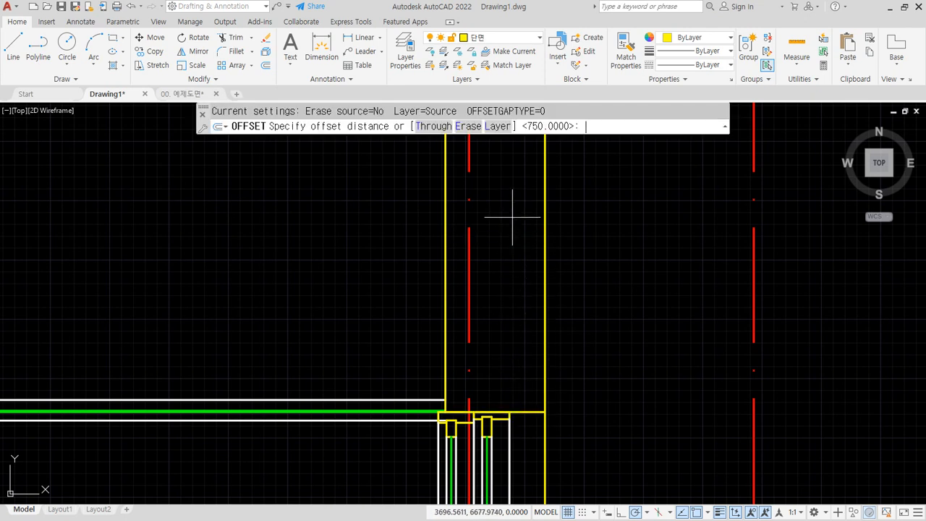
key("Return")
left_click(522, 412)
left_click(520, 347)
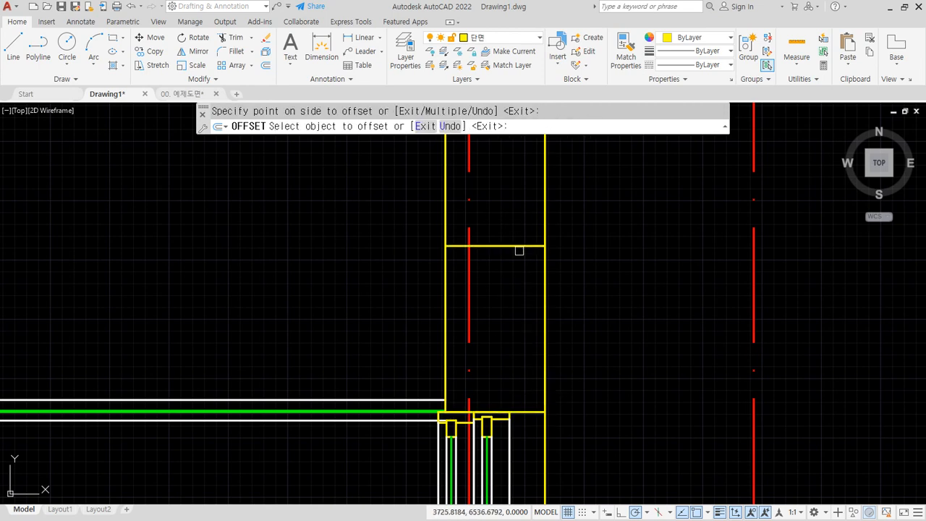
key("Return")
- Draw a rectangle extending 1000 left and 350 up from where the red centre line crosses the new horizontal line
scroll(483, 291, "down", 2)
scroll(480, 272, "up", 2)
type("r")
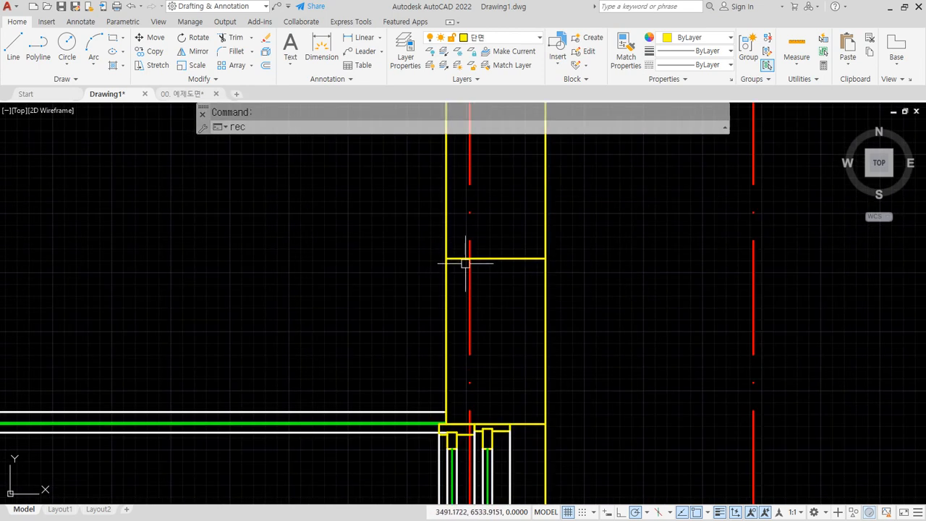
type("ec")
key("Return")
left_click(470, 258)
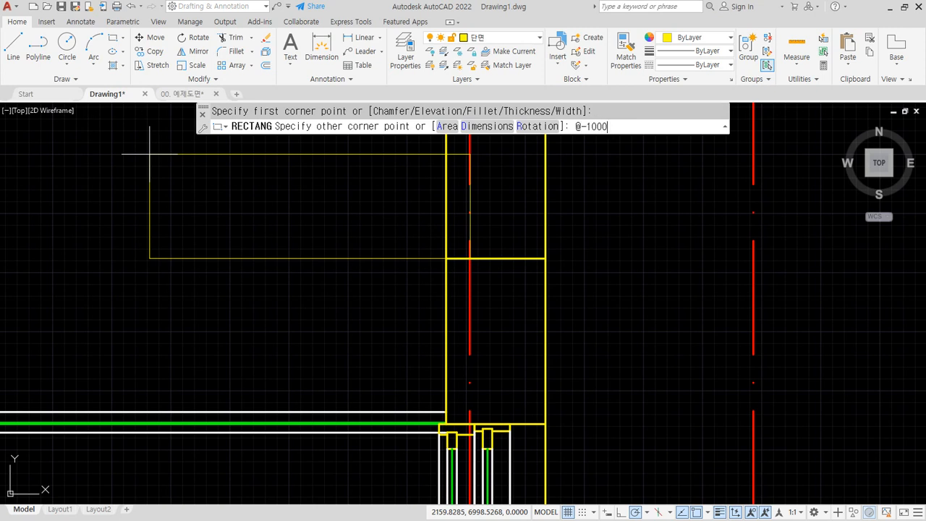
type("@-1000,350")
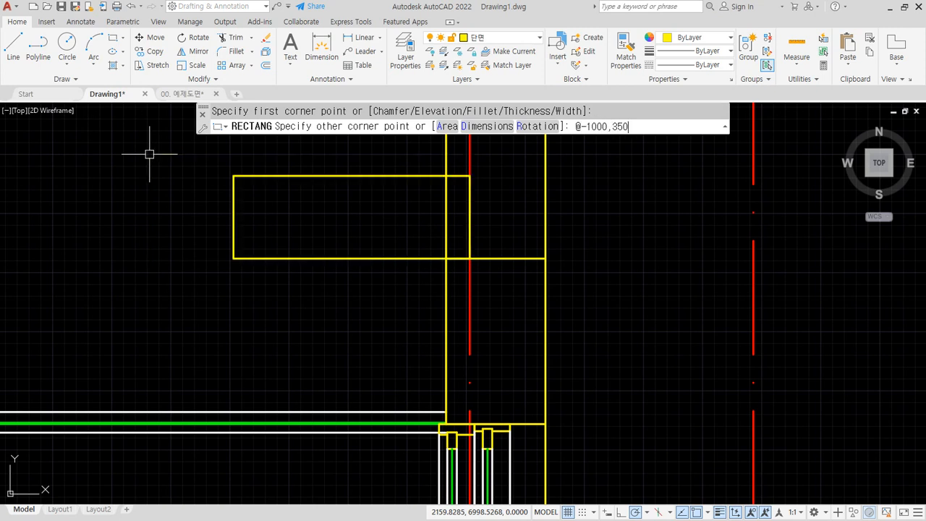
key("Return")
- Draw a sloped construction line through the new rectangle's lower corner on the red centre line and its opposite upper corner
type("xl")
key("Return")
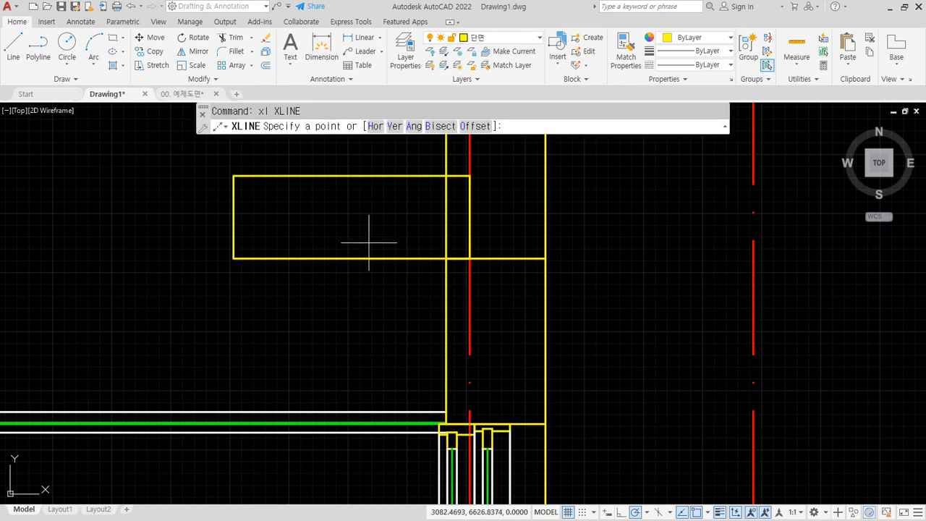
left_click(470, 259)
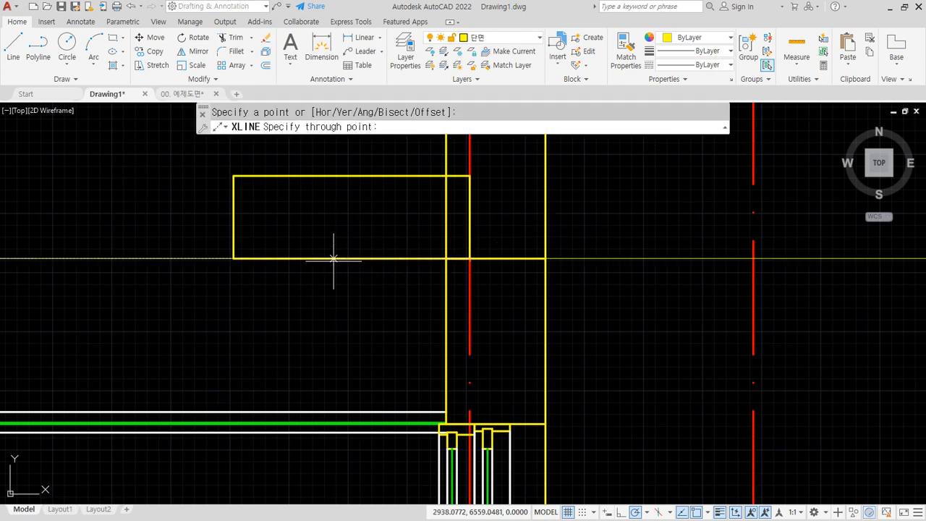
left_click(233, 176)
key("Return")
- Mirror the sloped construction line about the red centre line of the interior wall, keeping the original
scroll(253, 248, "down", 4)
scroll(124, 228, "down", 2)
middle_click_drag(132, 227, 421, 262)
middle_click_drag(342, 249, 280, 227)
scroll(243, 196, "up", 2)
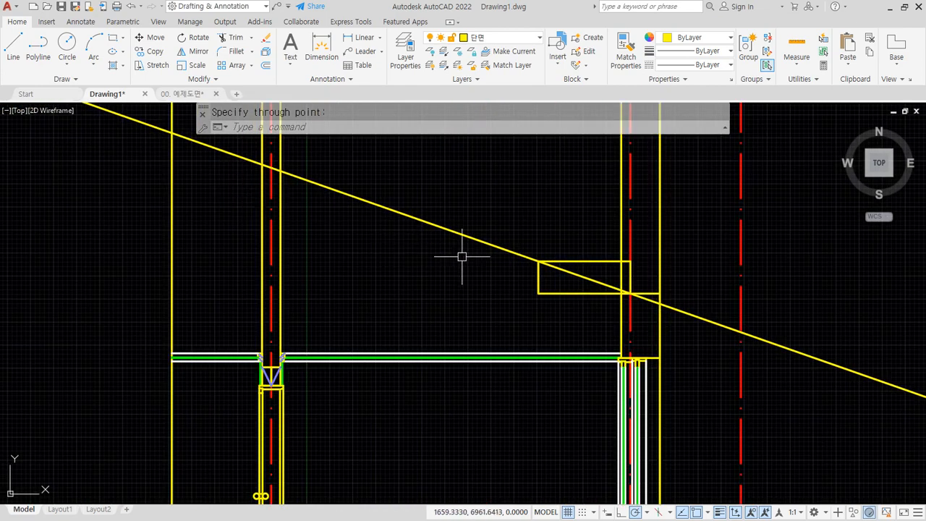
middle_click_drag(572, 296, 450, 259)
scroll(599, 366, "up", 2)
middle_click_drag(540, 352, 567, 376)
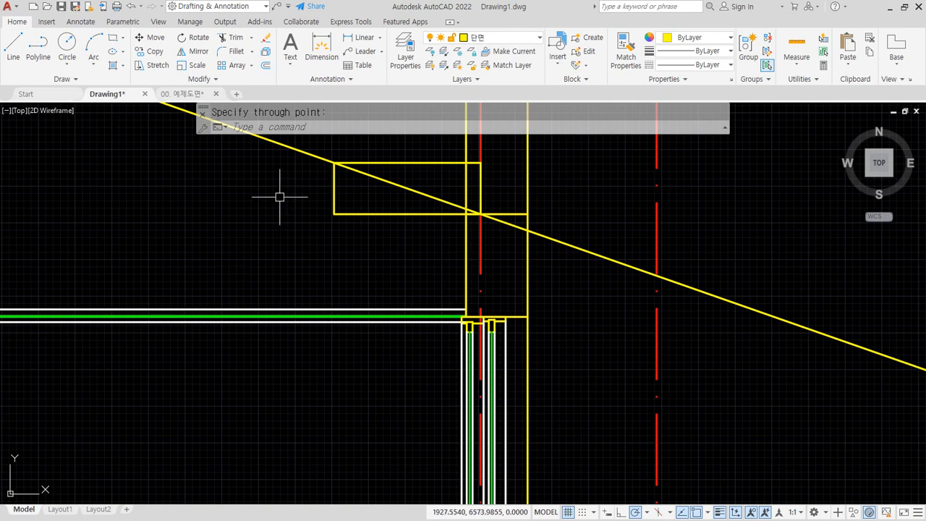
left_click(195, 239)
key("Escape")
middle_click_drag(199, 237, 506, 387)
middle_click_drag(220, 259, 248, 296)
type("mi")
key("Return")
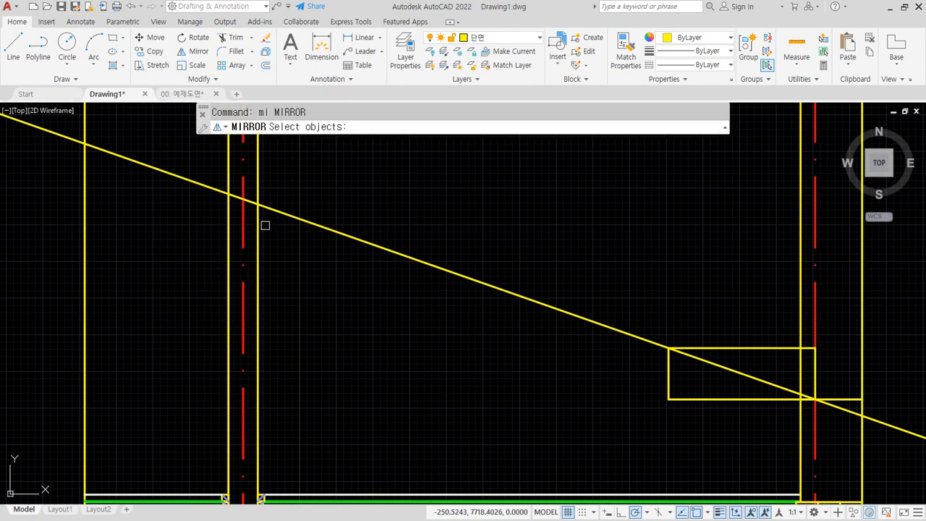
left_click(275, 209)
key("Return")
left_click(244, 199)
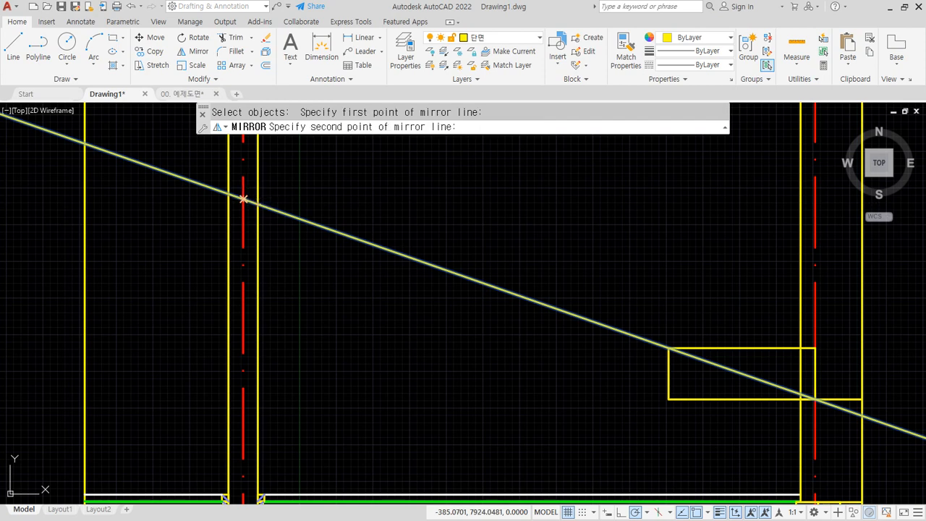
left_click(244, 296)
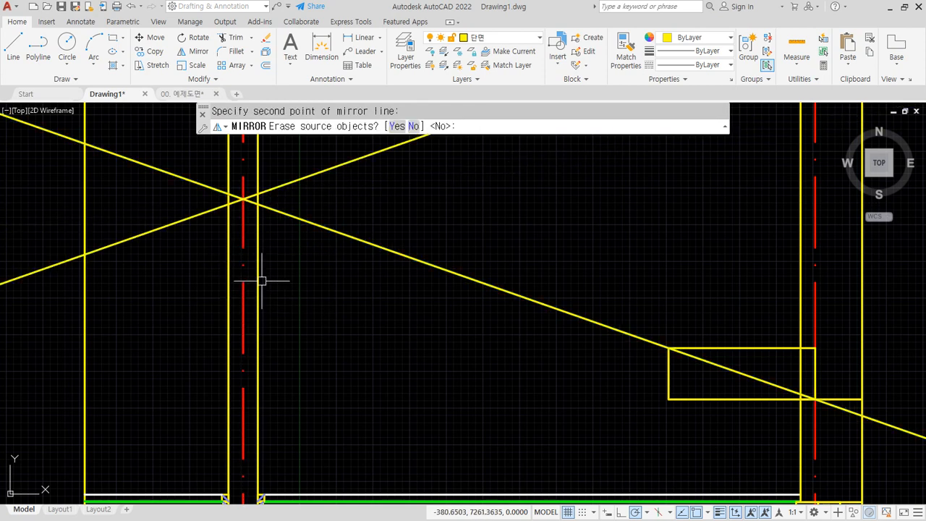
key("Return")
- Fillet the two sloped lines into a ridge at the centre line and trim the short slope at the outermost vertical line
type("f")
key("Return")
left_click(285, 213)
left_click(215, 207)
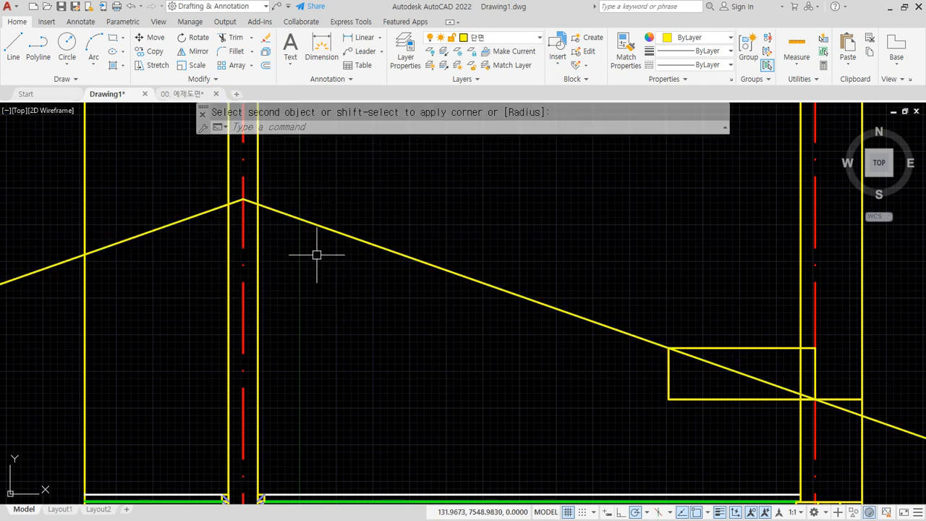
middle_click_drag(312, 275, 312, 268)
type("tr")
key("Return")
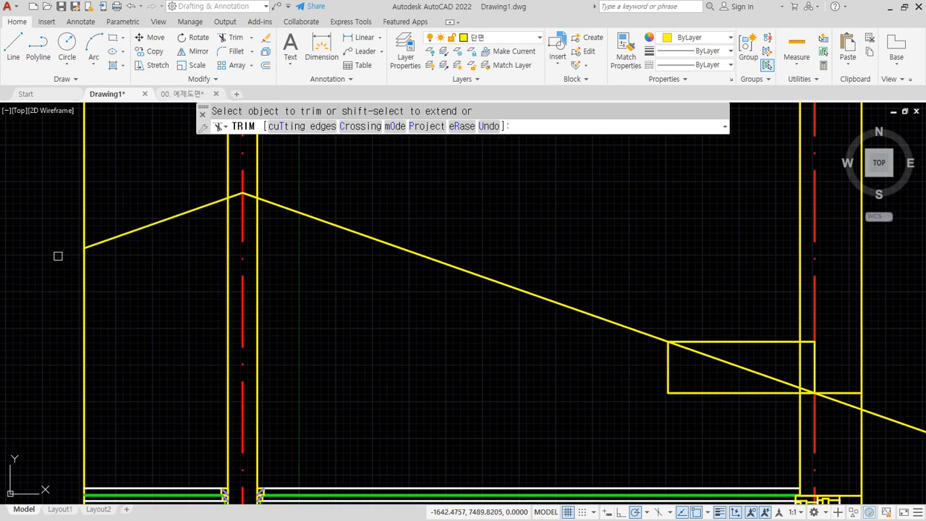
key("Return")
- Offset both roof slope lines downward by 150
type("o")
key("Return")
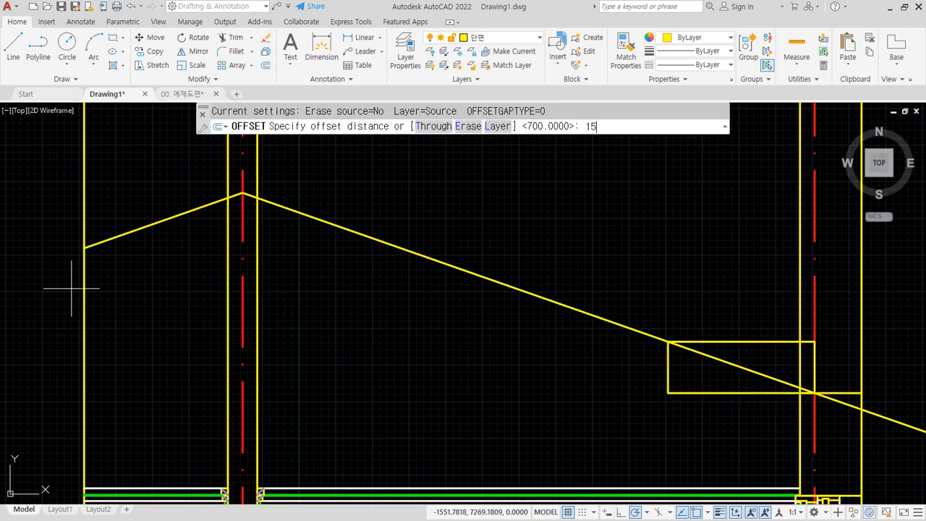
type("150")
key("Return")
left_click(125, 231)
left_click(157, 275)
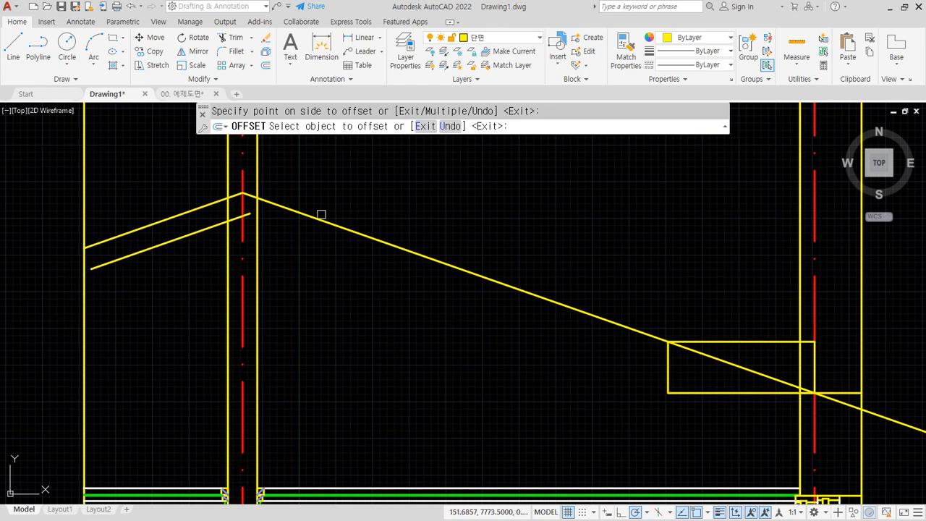
left_click(321, 214)
left_click(304, 263)
key("Return")
- Fillet the lower roof slope lines with the two interior wall lines on their respective sides of the ridge
type("f")
key("Return")
left_click(267, 225)
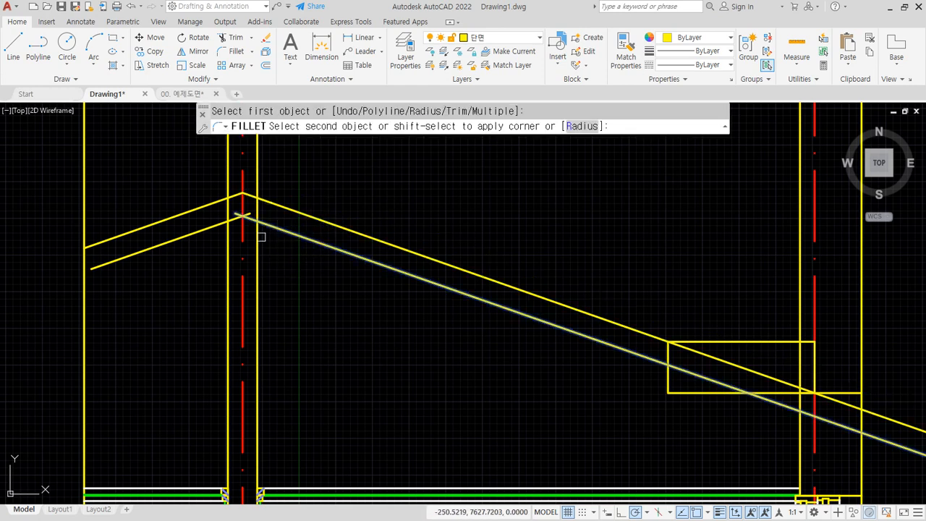
left_click(259, 237)
key("Return")
left_click(217, 223)
left_click(228, 236)
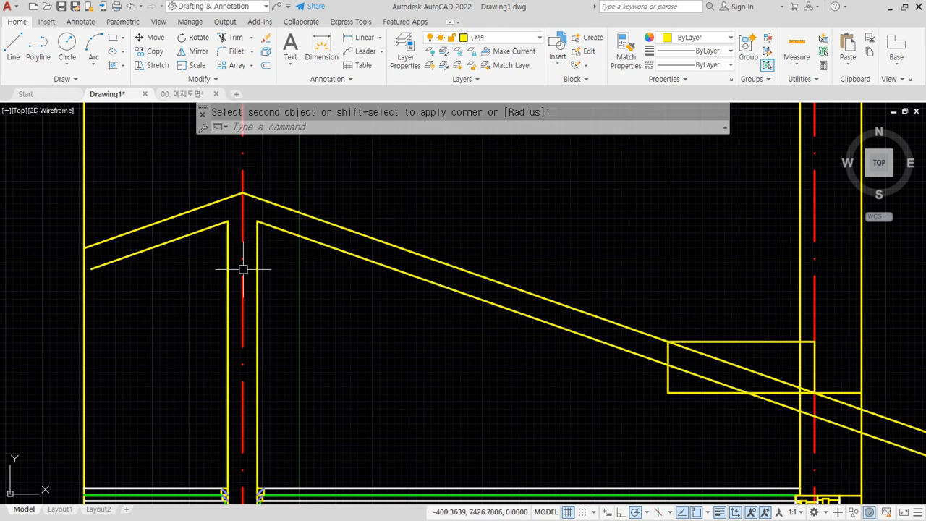
- Draw a horizontal construction line through the roof ridge point
scroll(253, 231, "down", 2)
scroll(250, 252, "up", 2)
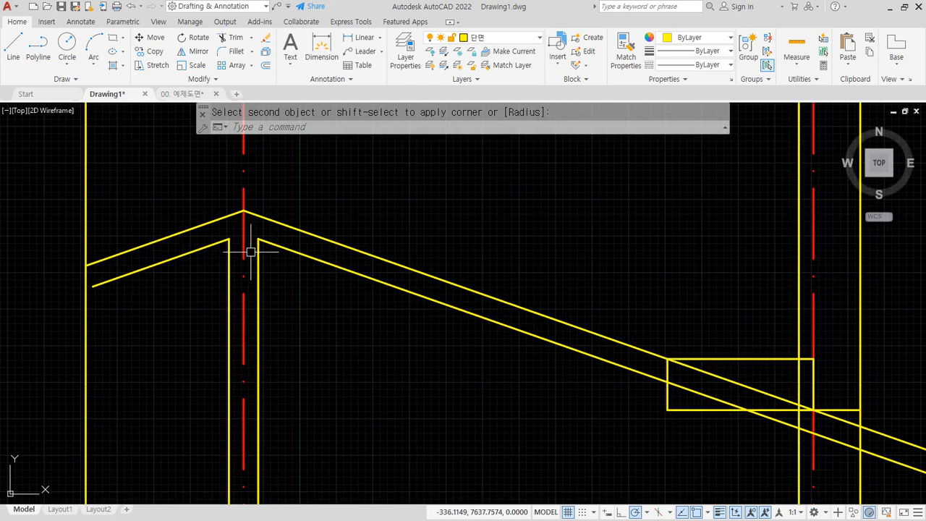
type("xl")
key("Return")
type("h")
key("Return")
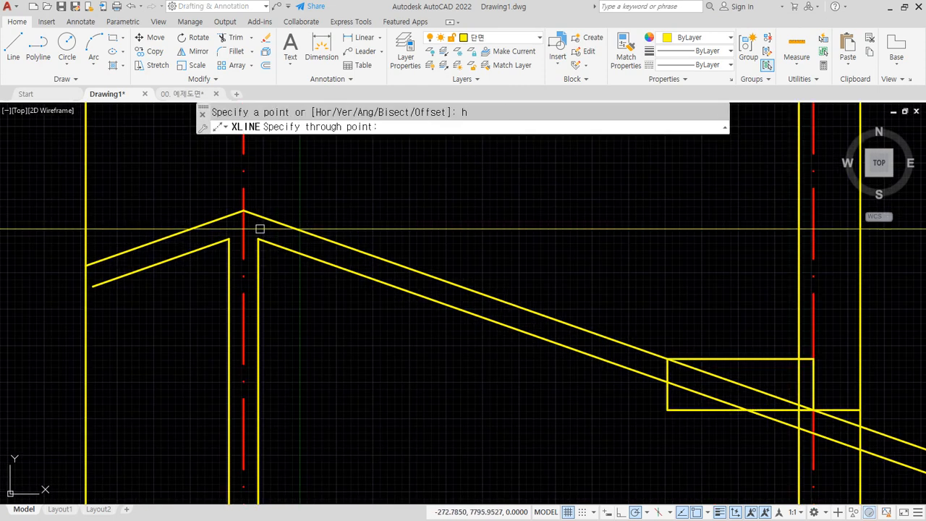
left_click(244, 210)
key("Return")
- Offset the horizontal construction line at the ridge downward by 500
type("o")
key("Return")
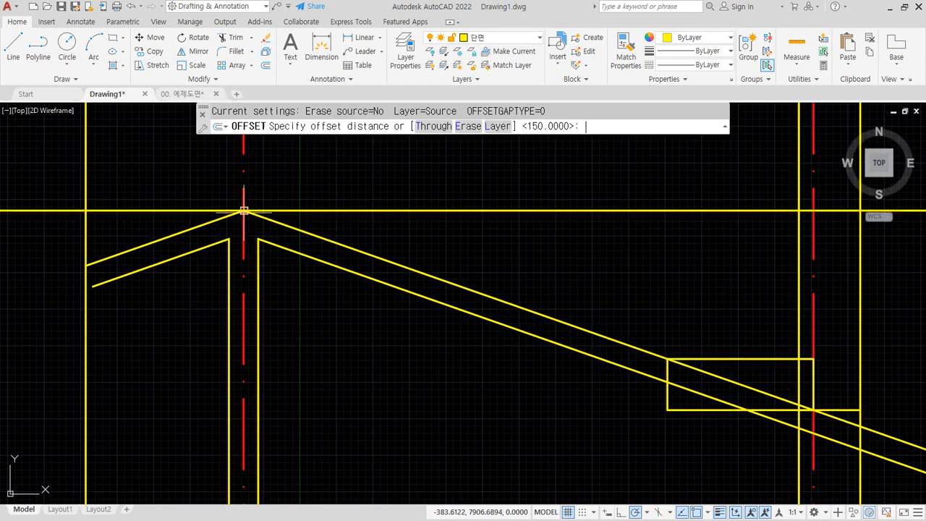
type("500")
key("Return")
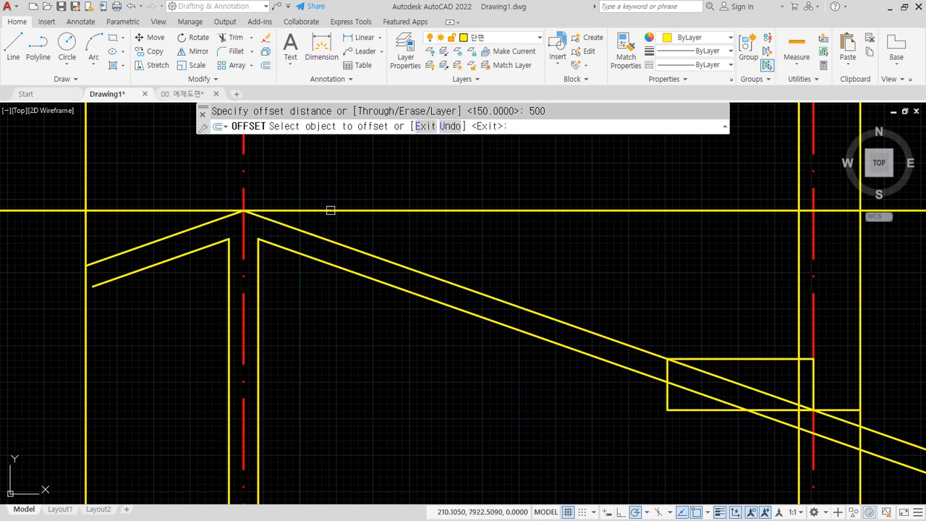
left_click(313, 210)
left_click(294, 275)
key("Return")
- Trim the offset line to keep its segment between the interior wall lines, and erase its outer remnants and the ridge construction line
type("tr")
key("Return")
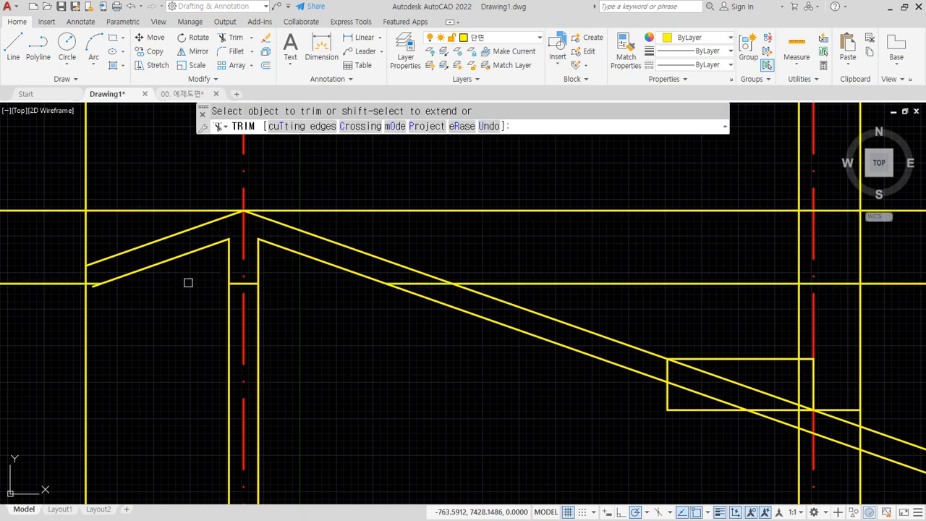
left_click(188, 283)
key("Return")
left_click(73, 283)
left_click(119, 209)
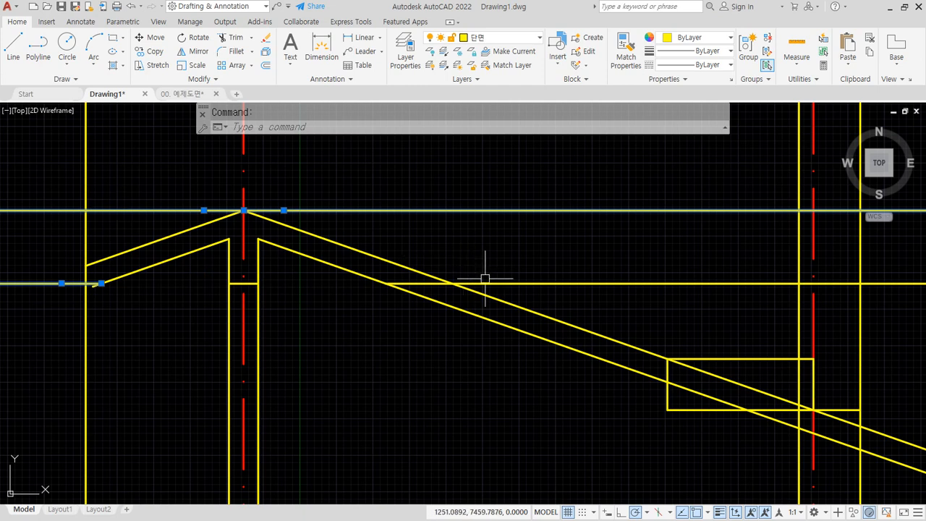
left_click(513, 283)
key("Delete")
- Extend the lower line of the short roof slope to the outermost vertical line
type("ex")
key("Return")
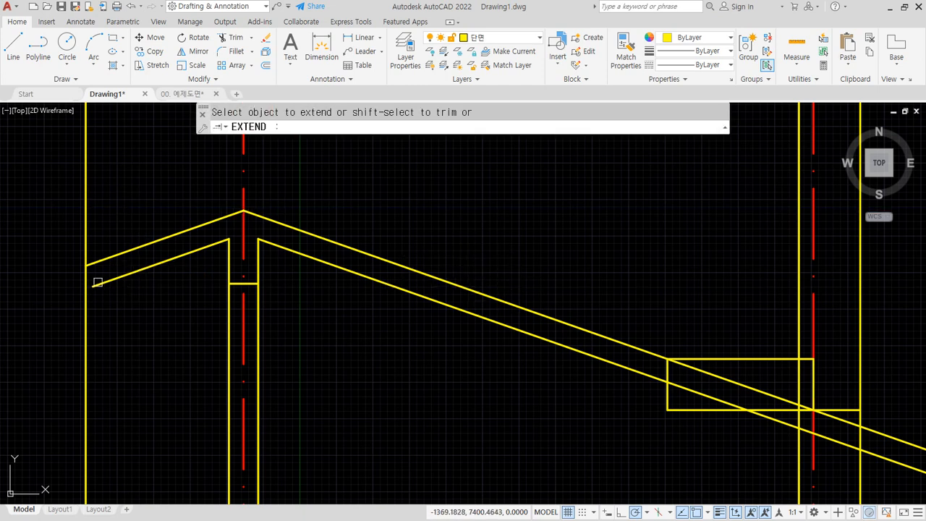
left_click(115, 278)
left_click_drag(344, 258, 259, 238)
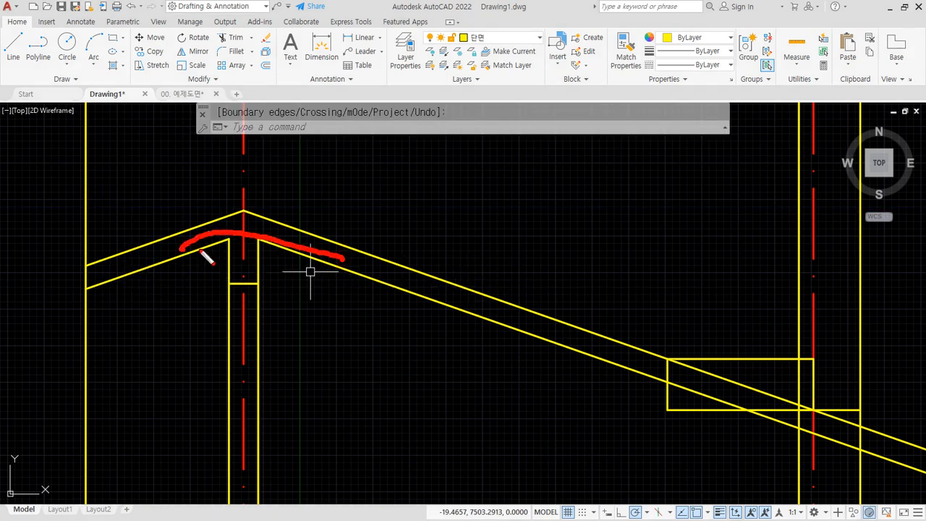
mouse_move(241, 288)
left_mouse_down()
mouse_move(229, 417)
mouse_move(275, 421)
left_mouse_up()
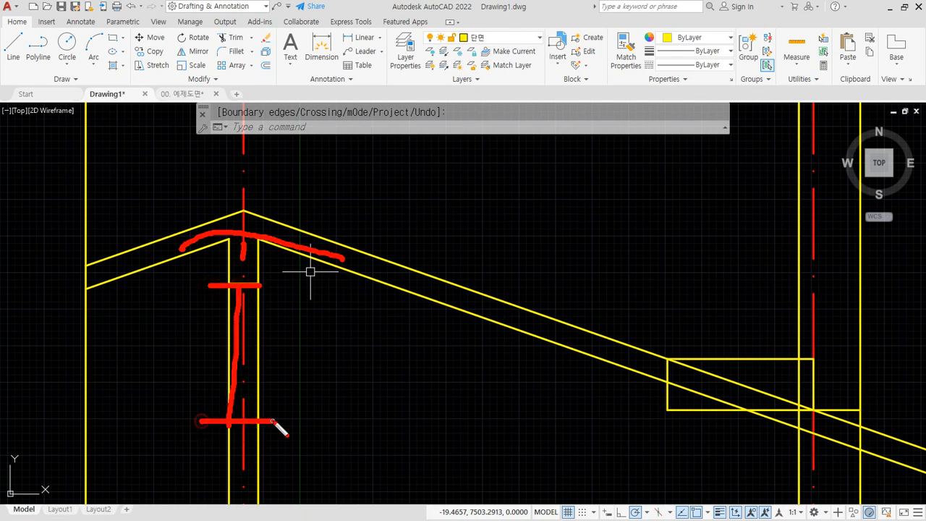
key("Escape")
mouse_move(441, 415)
middle_mouse_down()
mouse_move(284, 299)
mouse_move(200, 264)
middle_mouse_up()
middle_click_drag(574, 316, 479, 335)
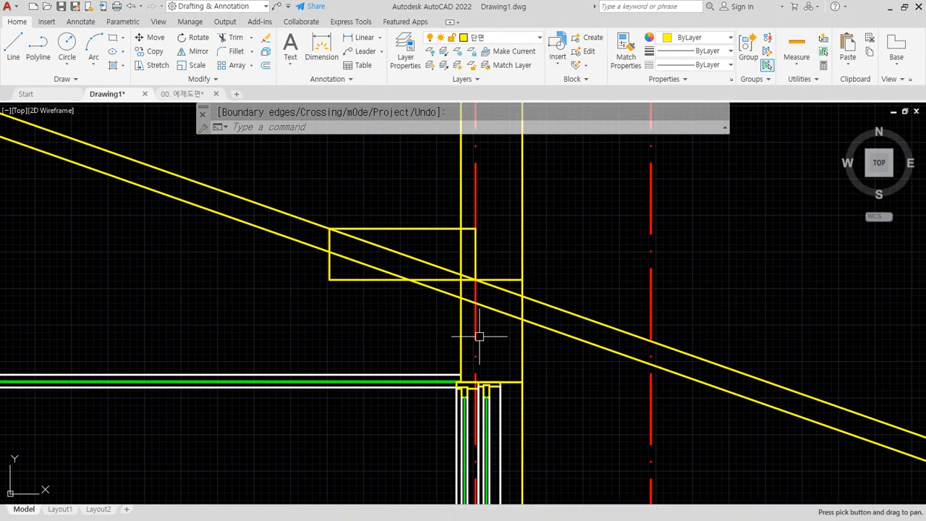
- Dimension the vertical distance from the roof ridge to the short horizontal line between the interior wall lines
middle_click_drag(199, 276, 629, 367)
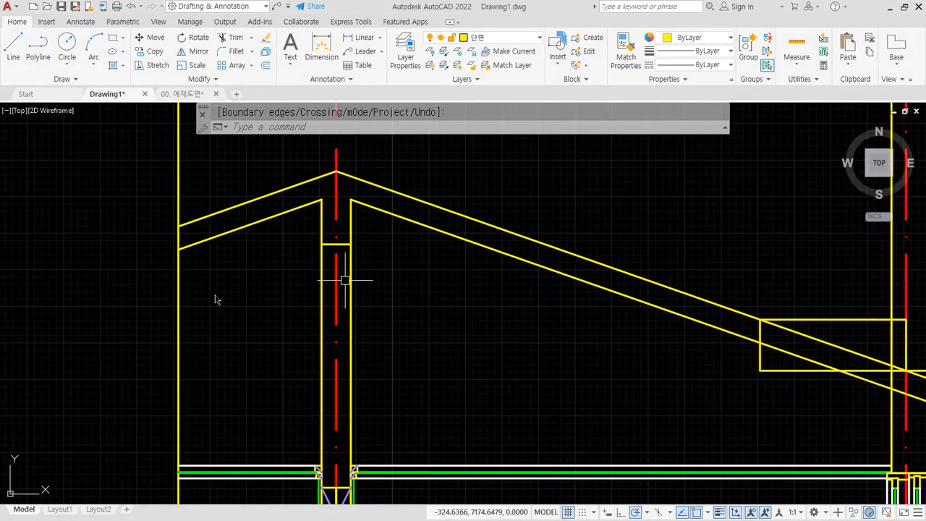
mouse_move(356, 149)
left_mouse_down()
mouse_move(140, 259)
mouse_move(471, 124)
left_mouse_up()
key("Escape")
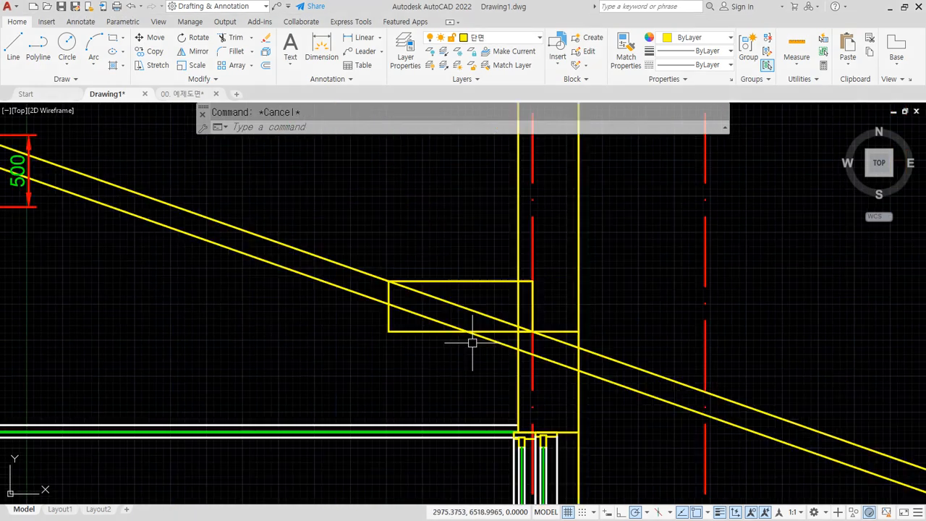
- Offset the red centre line of the window wall outward by 500
middle_click_drag(435, 310, 285, 268)
scroll(408, 301, "up", 2)
type("o")
key("Return")
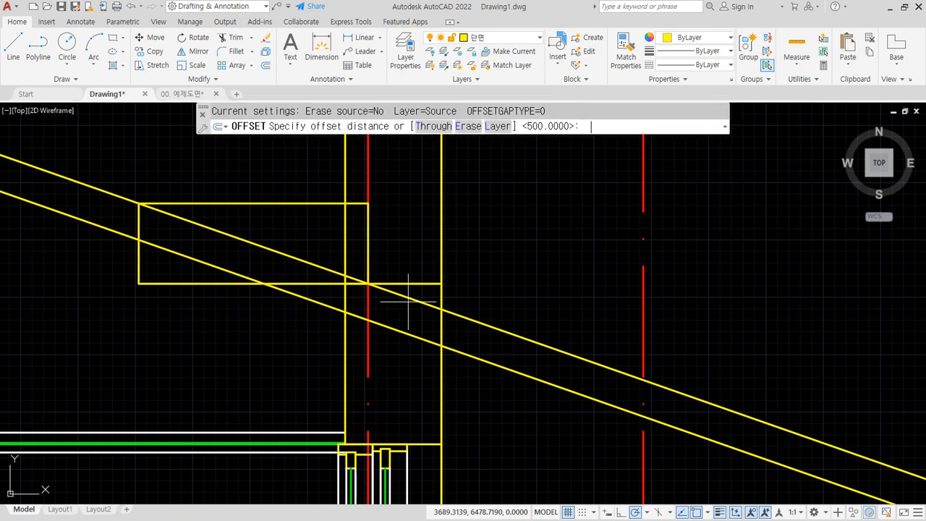
key("Return")
left_click(368, 190)
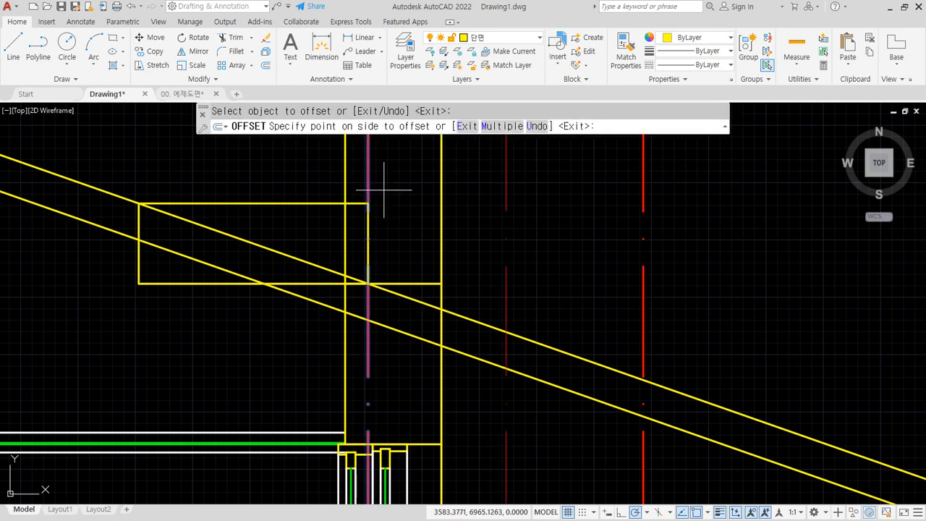
left_click(496, 299)
key("Return")
- Draw the eave end from the upper slope at the new centre line: 250 down, 150 inward, and up to the lower slope
scroll(499, 340, "up", 3)
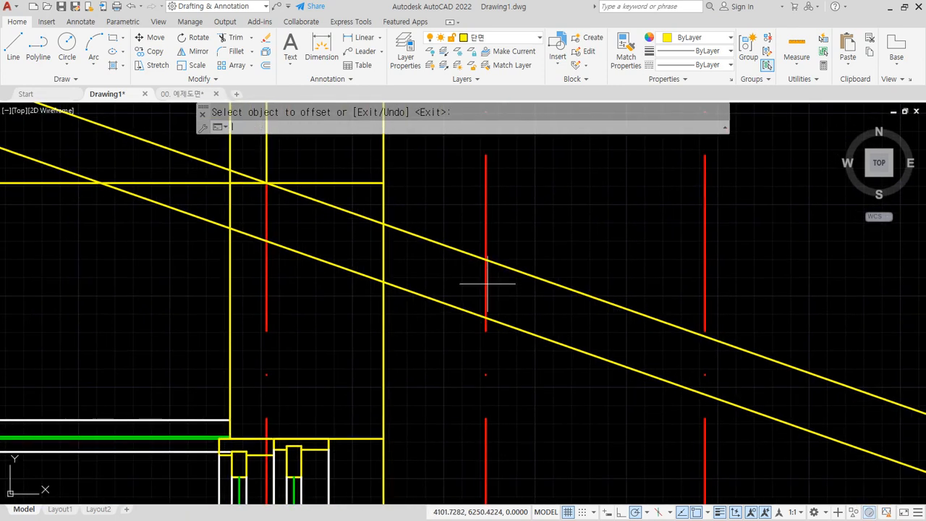
key("Escape")
type("l")
key("Return")
left_click(485, 331)
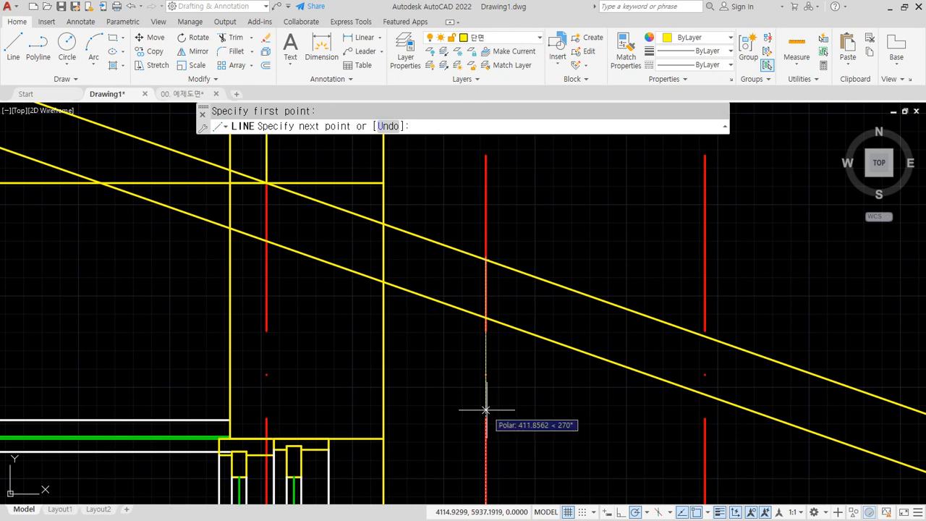
key("Return")
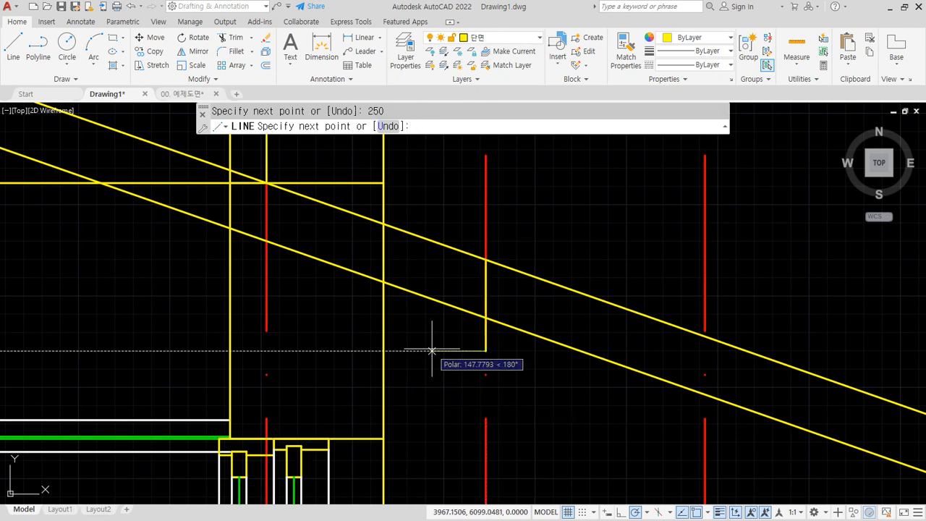
key("Return")
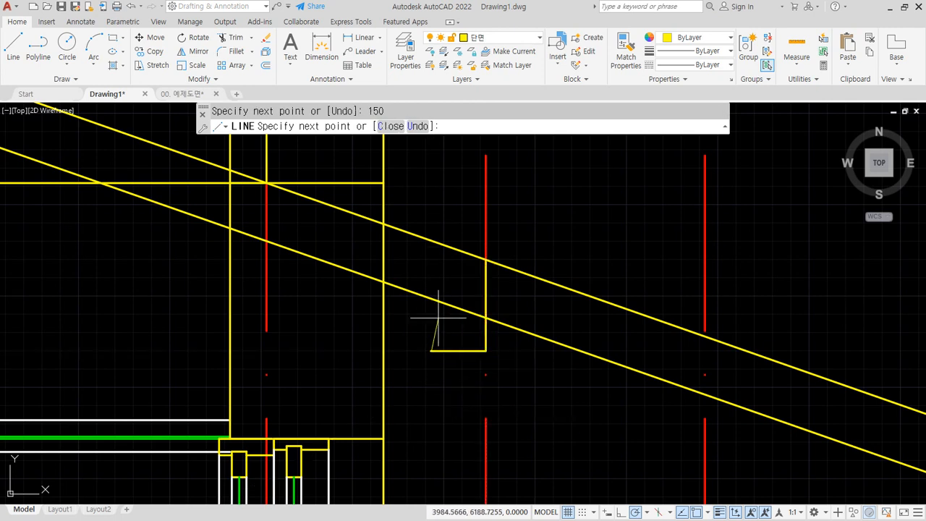
key("Return")
type("g")
key("Return")
left_click(429, 307)
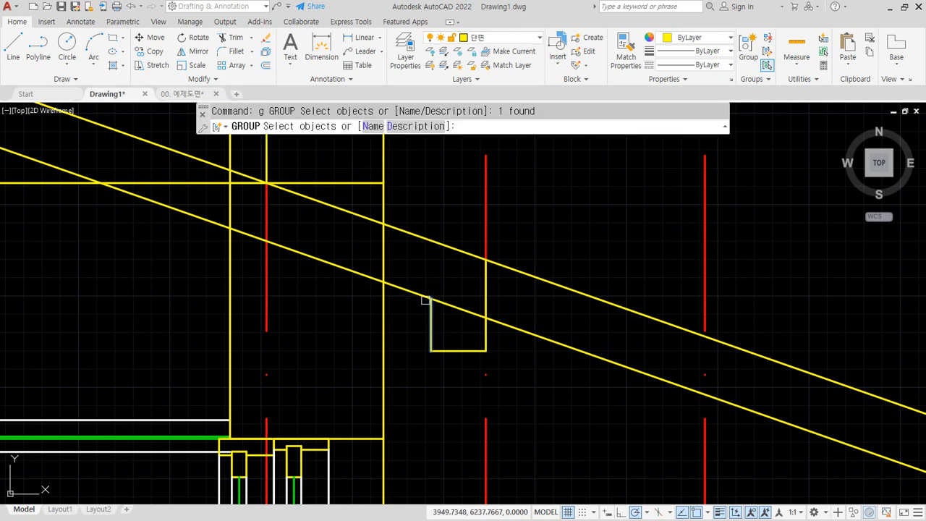
left_click(427, 298)
key("Escape")
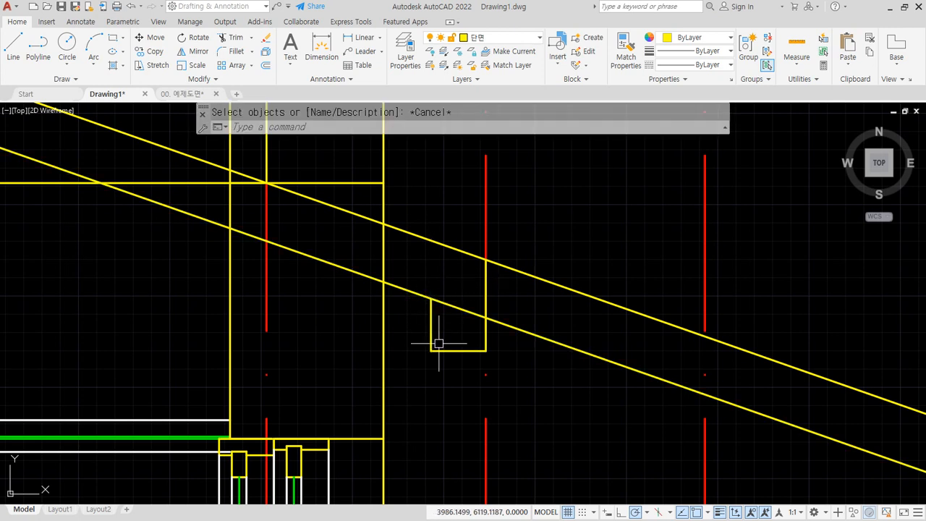
- Fillet the eave end's two vertical edges into sharp corners with the lower and upper roof slope lines
type("f")
key("Return")
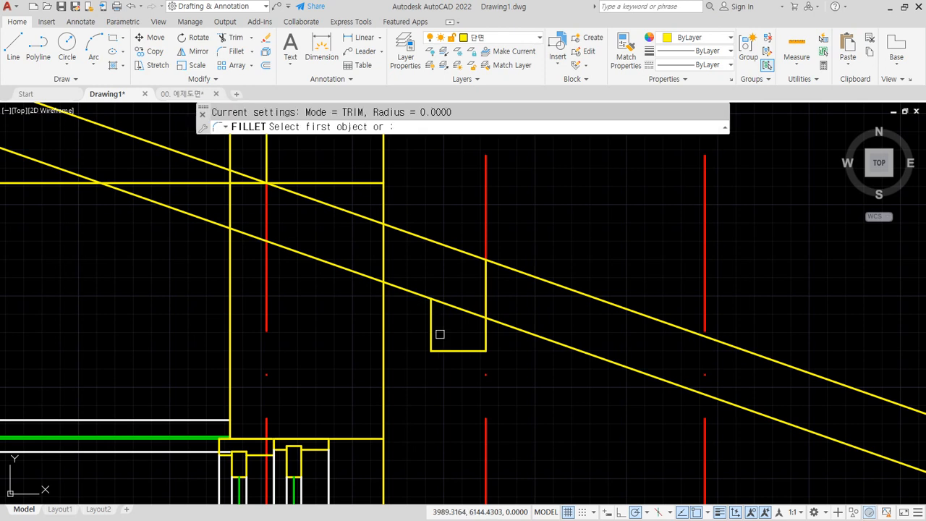
left_click(431, 314)
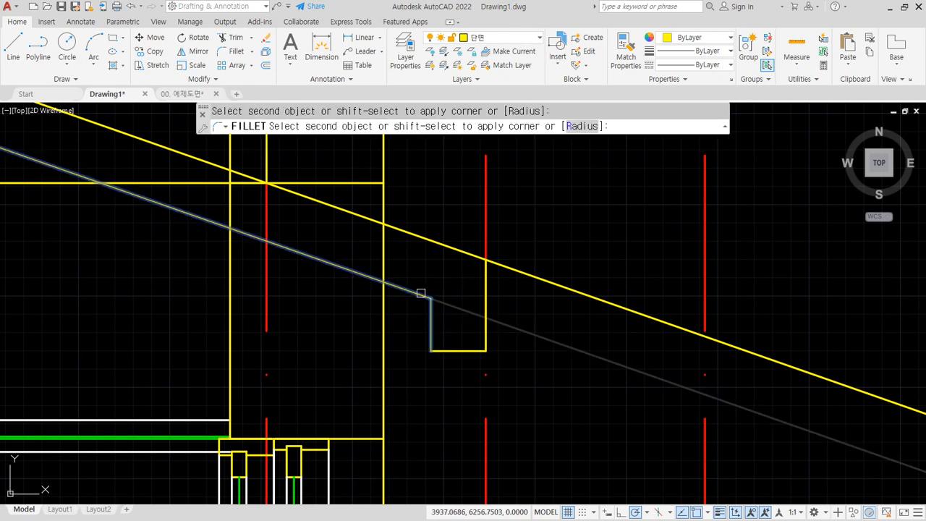
left_click(424, 297)
key("Return")
left_click(466, 252)
left_click(485, 274)
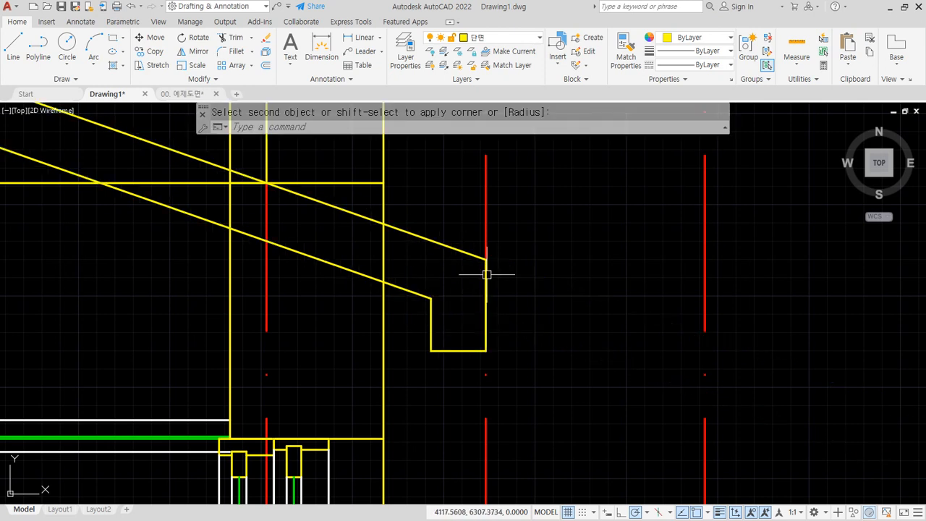
- Trim the lower slope line above the window wall and fillet its cut ends to the wall's outer and inner face lines
type("tr")
key("Return")
left_click(352, 272)
key("Escape")
type("f")
key("Return")
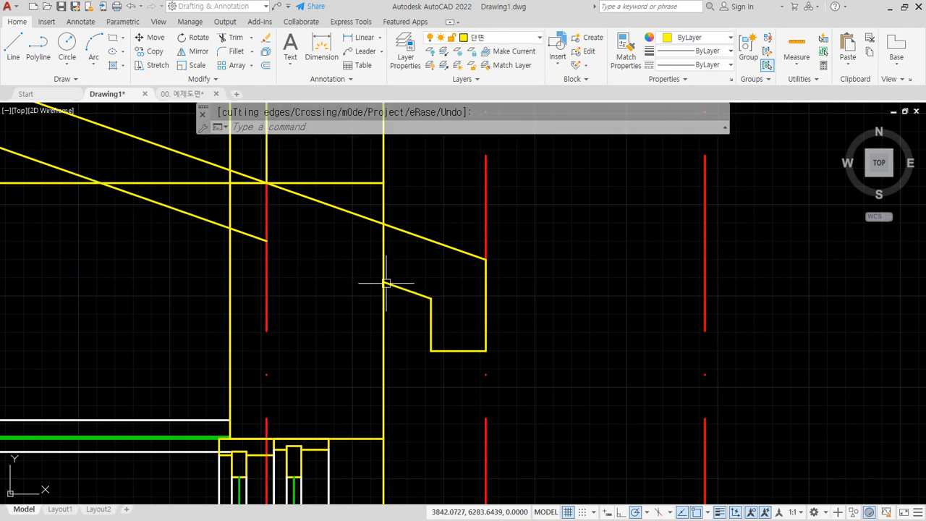
left_click(388, 288)
left_click(386, 289)
key("Return")
left_click(221, 226)
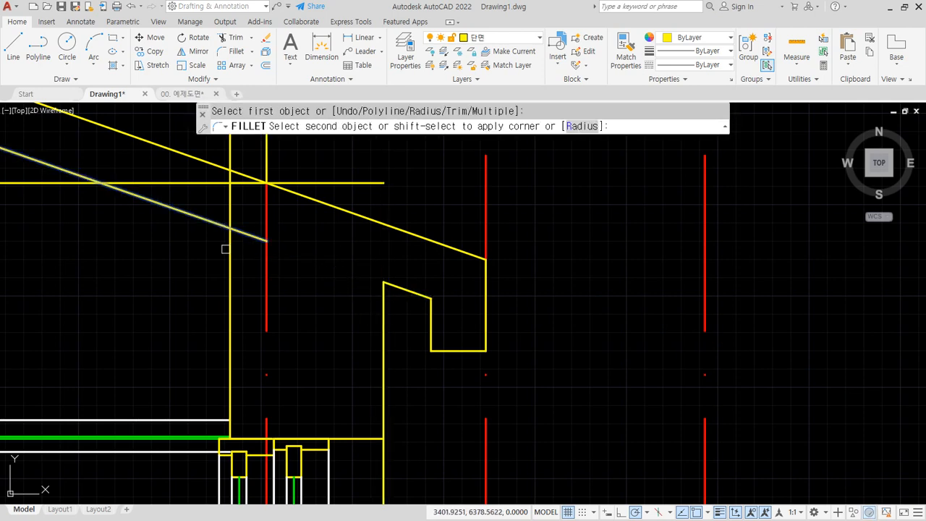
left_click(225, 247)
- Erase the helper rectangle crossing the roof slope above the window wall
left_click(186, 182)
scroll(274, 248, "down", 3)
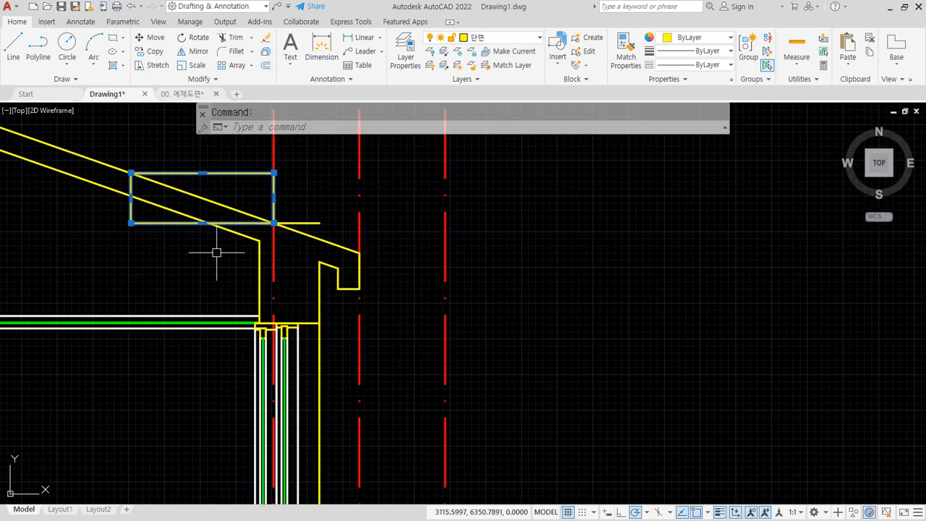
middle_click_drag(214, 250, 244, 283)
type("e")
key("Return")
- Draw a 36 by 36 square against the wall side of the eave end, starting at its lower inner corner
scroll(351, 358, "up", 2)
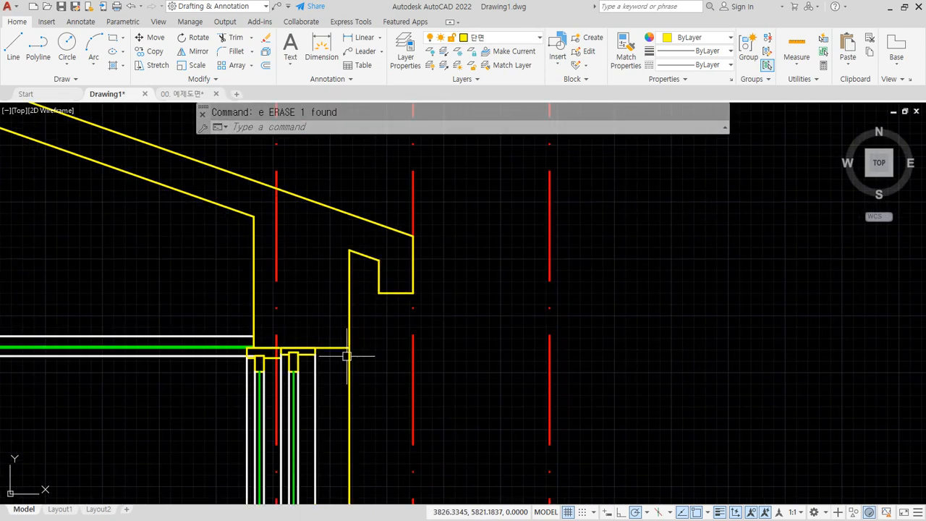
scroll(351, 359, "up", 2)
middle_click_drag(351, 358, 367, 391)
middle_click_drag(409, 336, 431, 344)
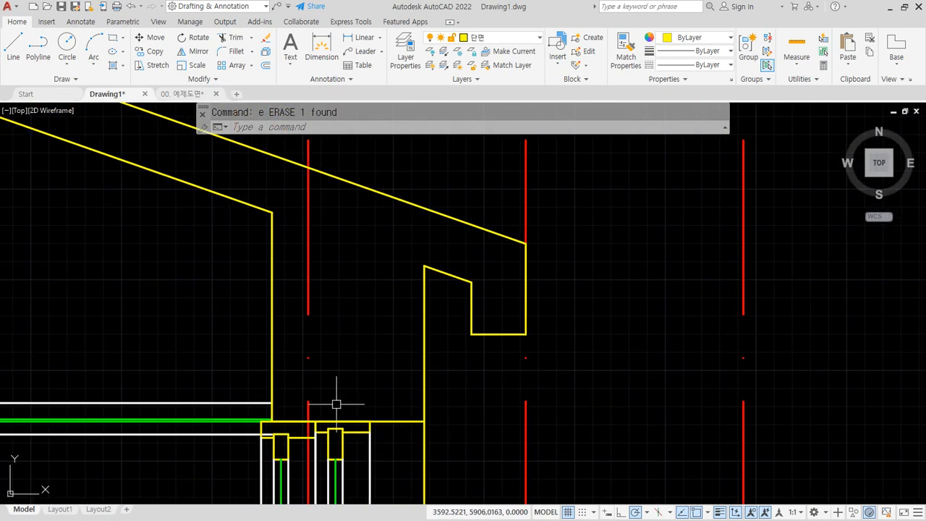
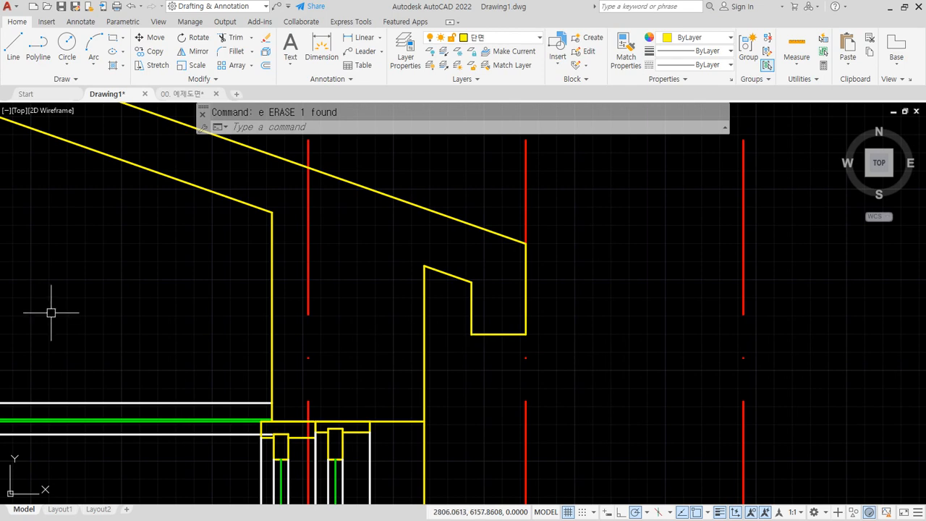
scroll(480, 333, "up", 5)
middle_click_drag(434, 337, 513, 340)
type("rec")
key("Return")
left_click(513, 340)
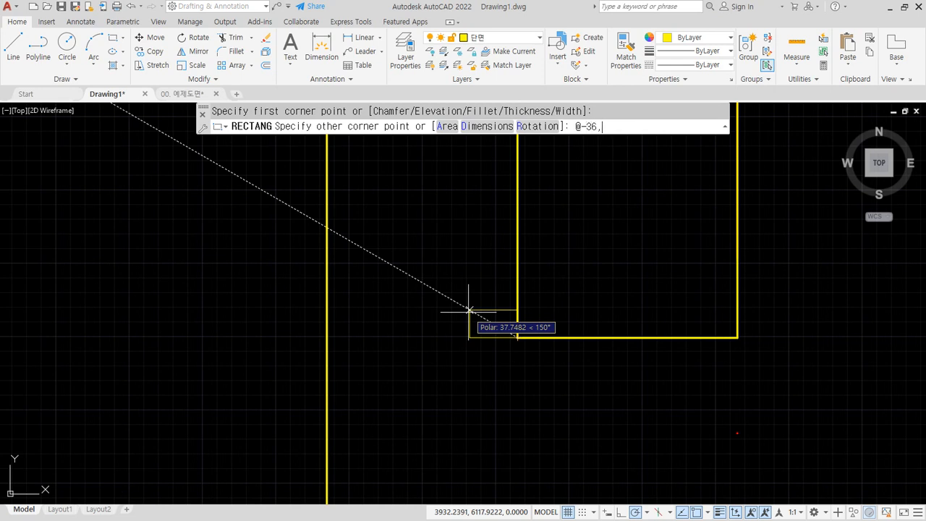
key("Return")
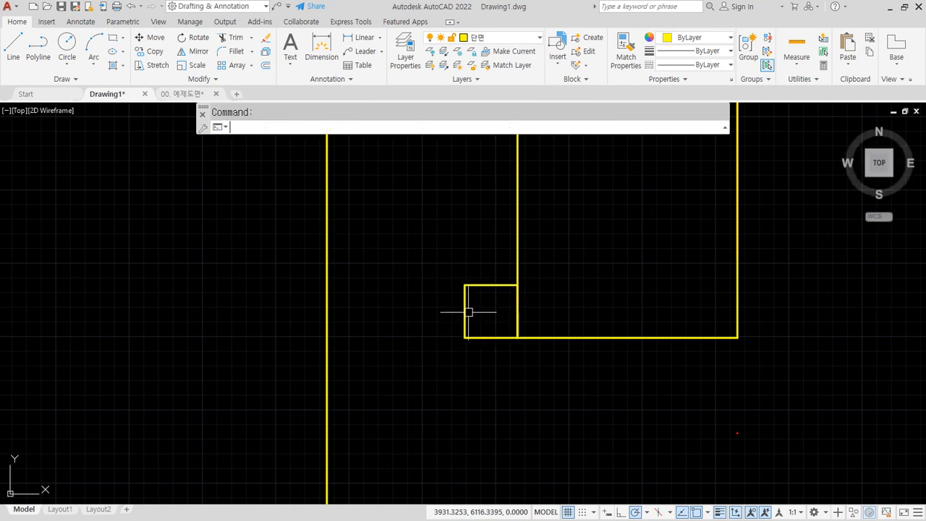
- Draw a 45 by 45 square directly above the 36 square, against the inner edge of the eave end
type("rec")
key("Return")
left_click(517, 285)
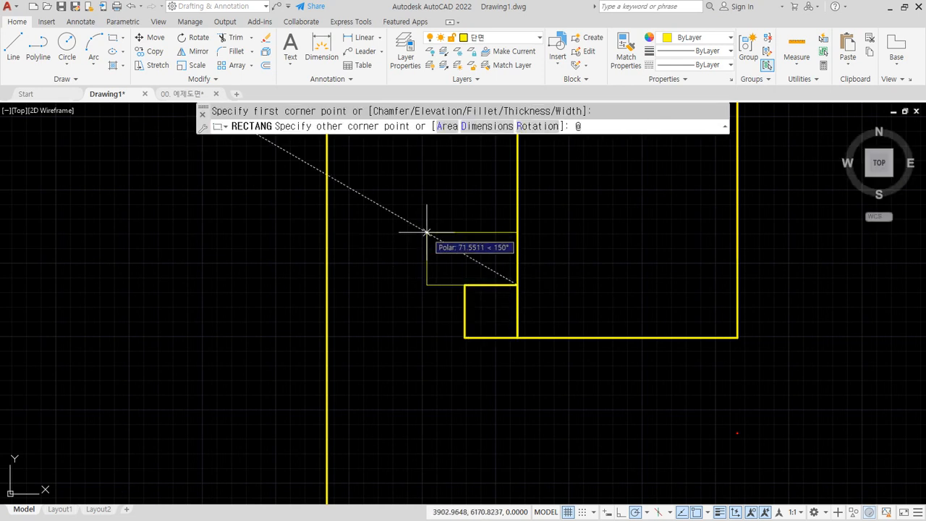
type("@-45,45")
key("Return")
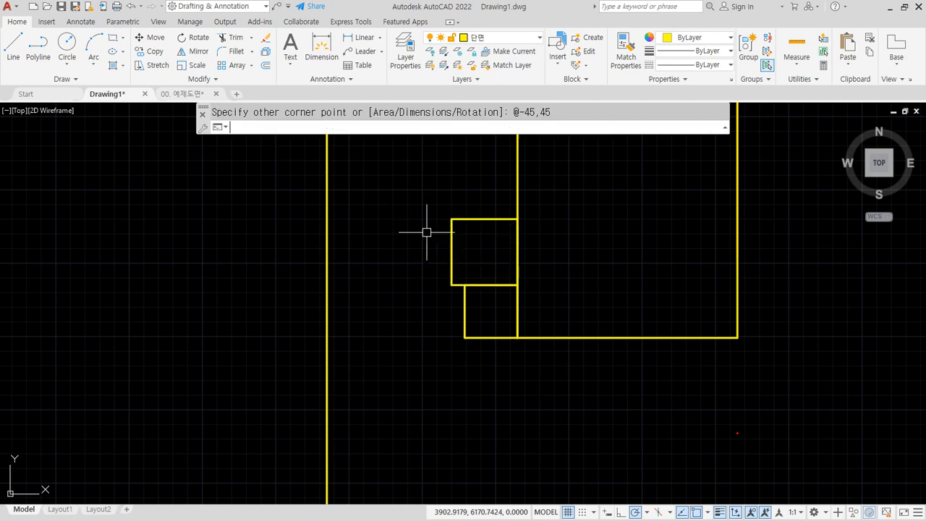
- Move the 45 square straight up by 6
type("m")
key("Return")
left_click(446, 234)
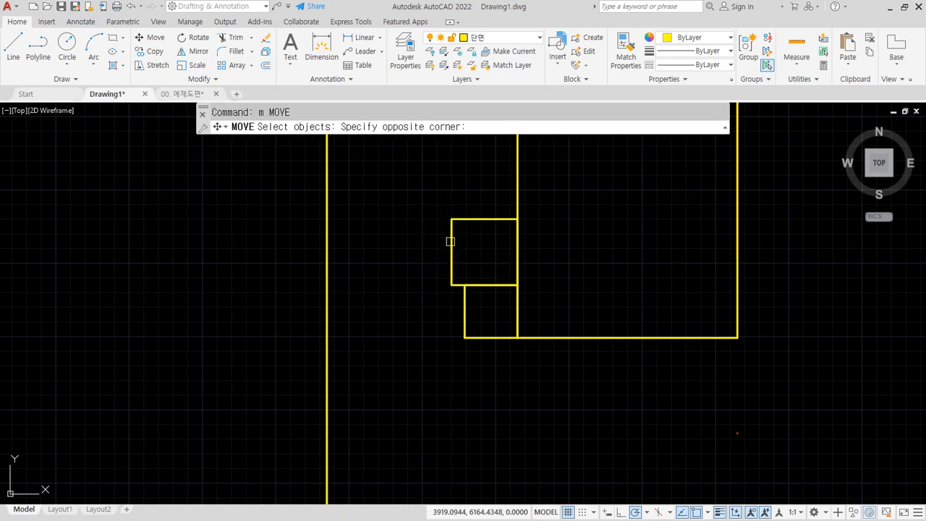
left_click(426, 261)
key("Return")
left_click(421, 264)
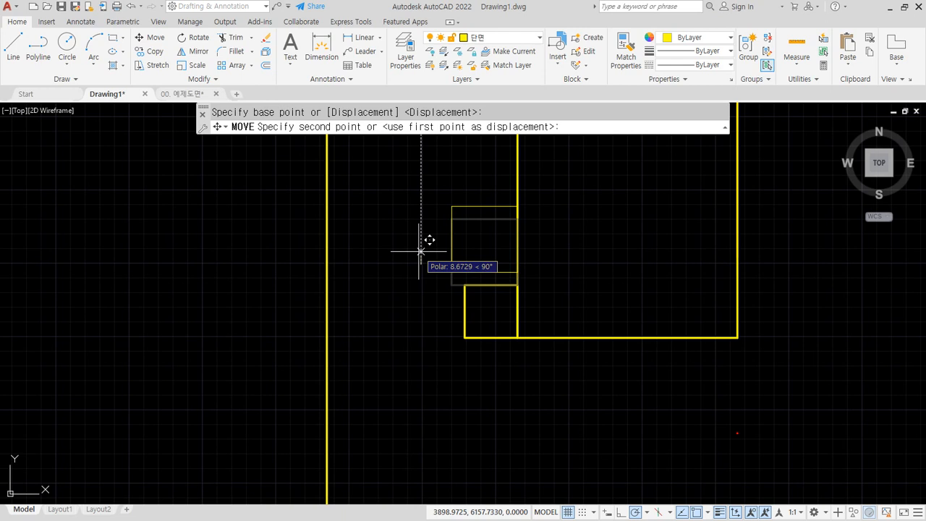
type("6")
key("Return")
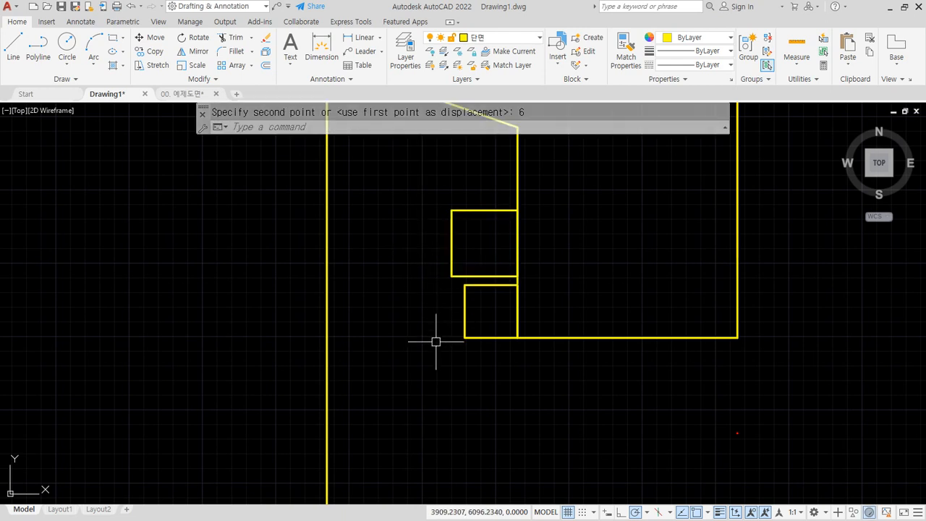
type("mi")
key("Return")
left_click(508, 238)
left_click(447, 309)
key("Escape")
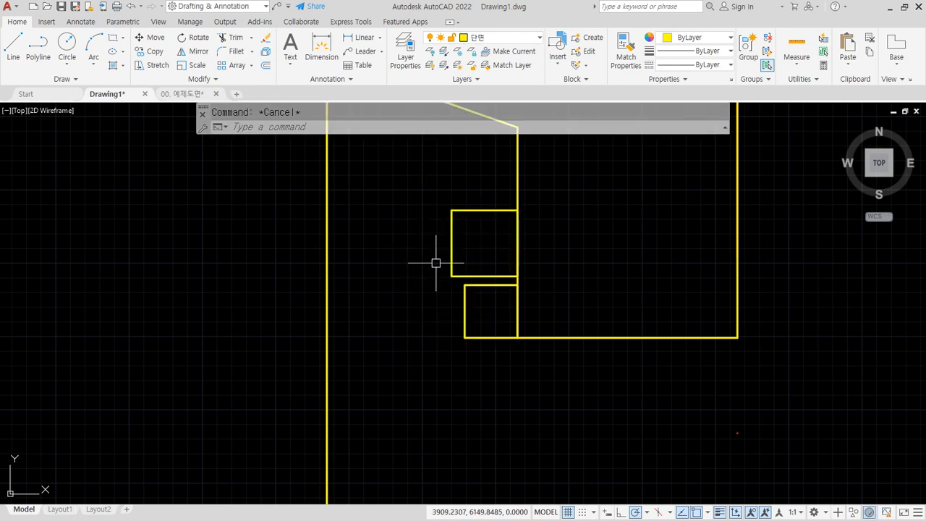
- Draw a diagonal line in each of the two squares from the upper eave-side corner to the lower opposite corner
type("l")
key("Return")
left_click(517, 211)
left_click(453, 276)
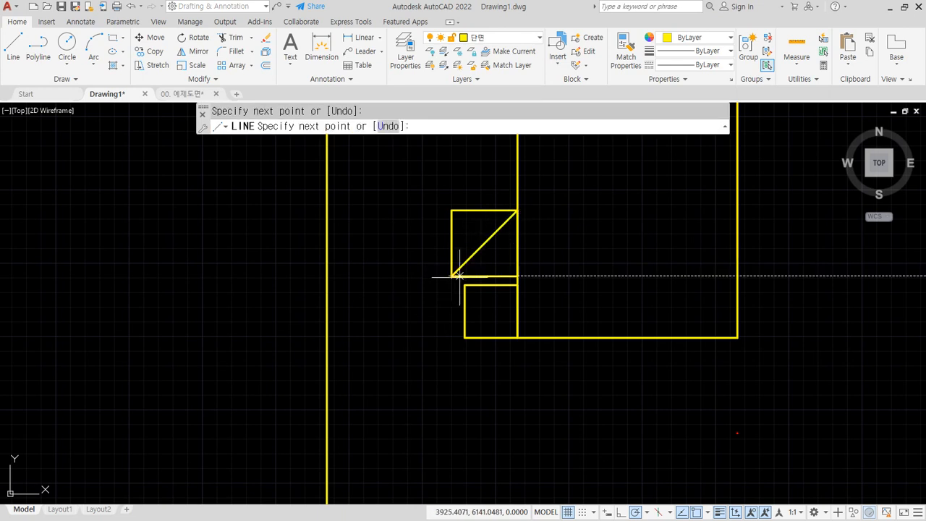
key("Return")
key("Return")
left_click(519, 286)
key("Escape")
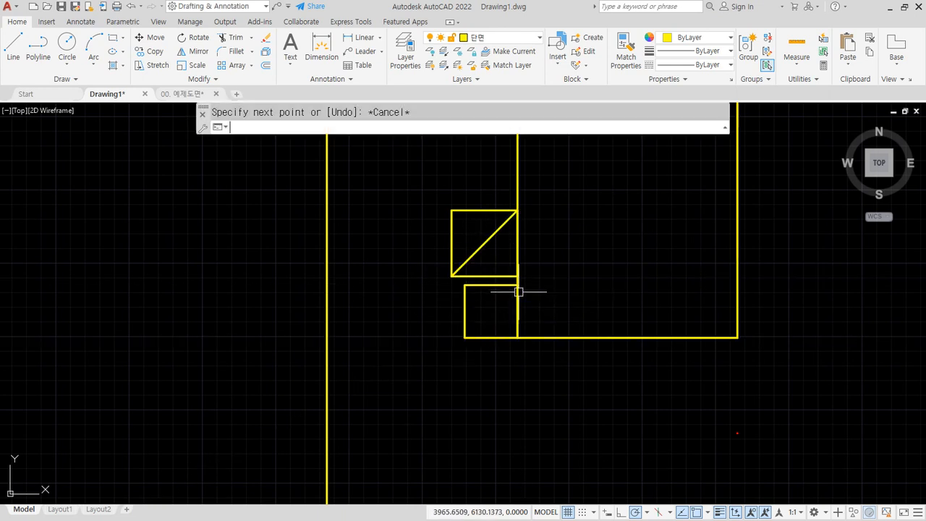
key("Return")
left_click(518, 285)
left_click(464, 337)
key("Return")
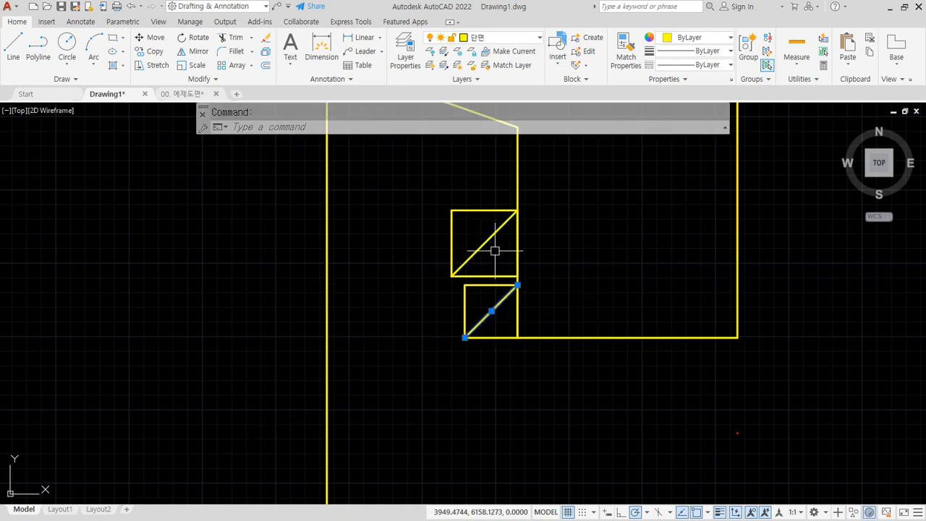
- Assign the diagonals of both squares to the 해치 layer
left_click(492, 234)
left_click(501, 36)
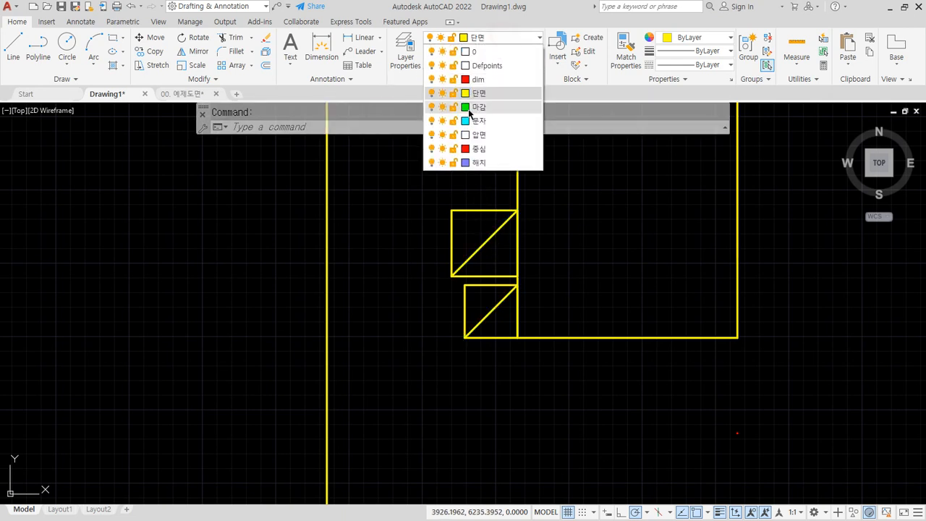
left_click(477, 163)
key("Escape")
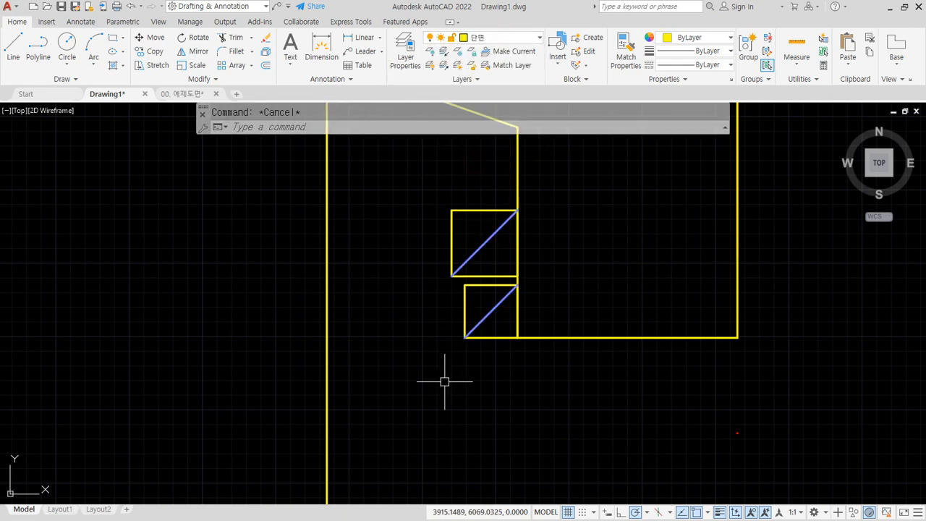
- Mirror both squares and their diagonals across a vertical axis between the eave end and the wall, keeping the originals
type("mi")
key("Return")
left_click_drag(478, 368, 440, 209)
key("Return")
left_click(425, 189)
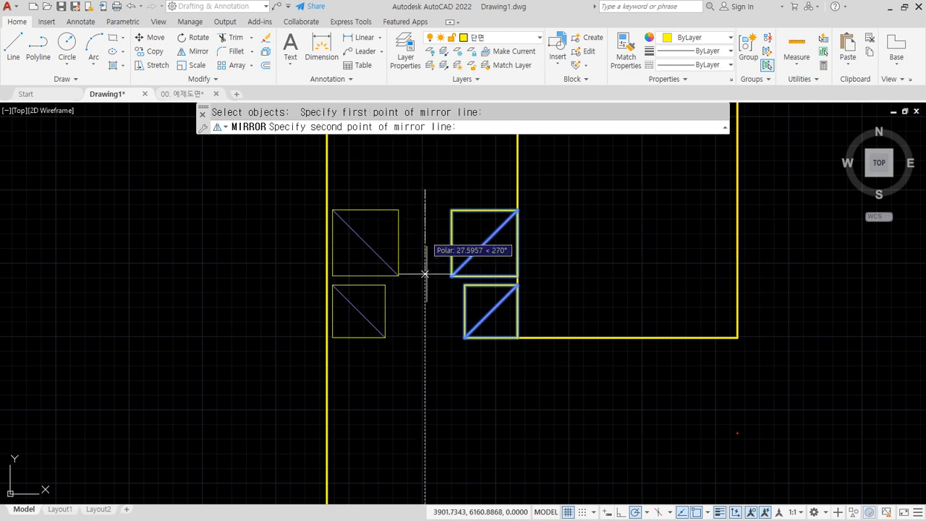
left_click(428, 318)
key("Return")
- Move the mirrored squares and diagonals horizontally until they touch the outer wall line
type("m")
key("Return")
left_click(419, 306)
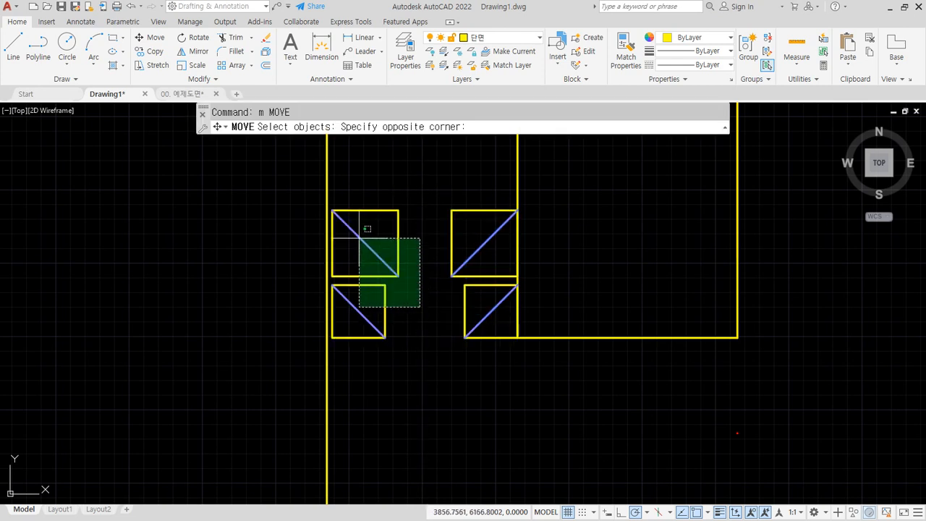
left_click(349, 234)
key("Return")
left_click(332, 285)
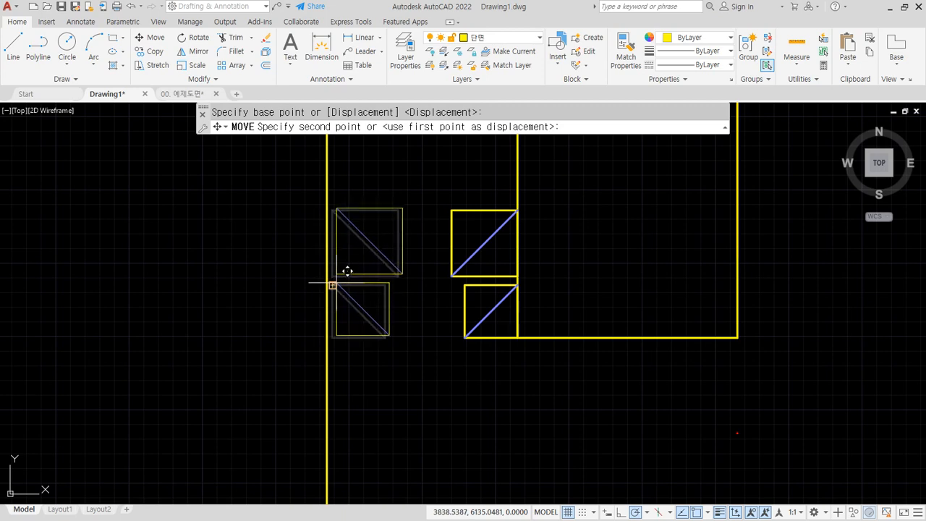
scroll(333, 282, "up", 5)
left_click(279, 292)
scroll(403, 331, "down", 6)
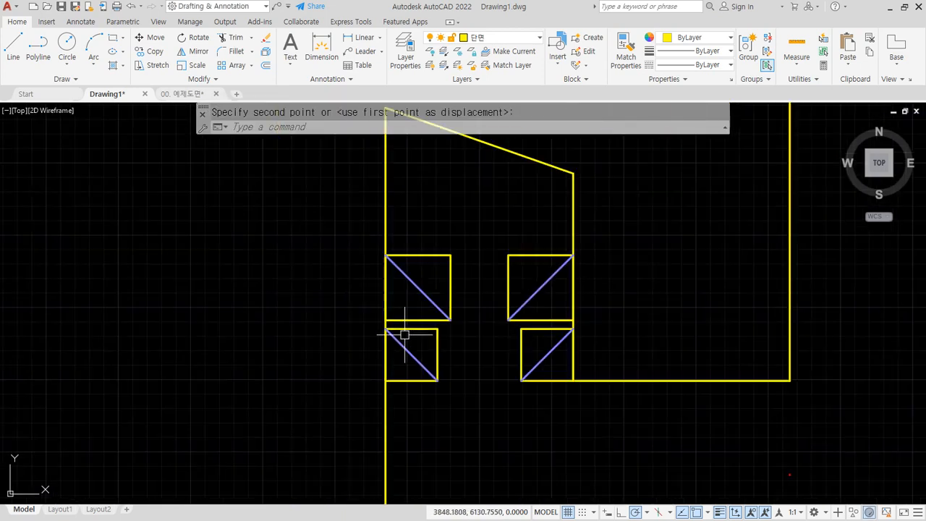
- Connect the two 45 squares with horizontal lines between their facing top corners and their facing bottom corners
scroll(455, 264, "up", 2)
key("Escape")
type("l")
key("Return")
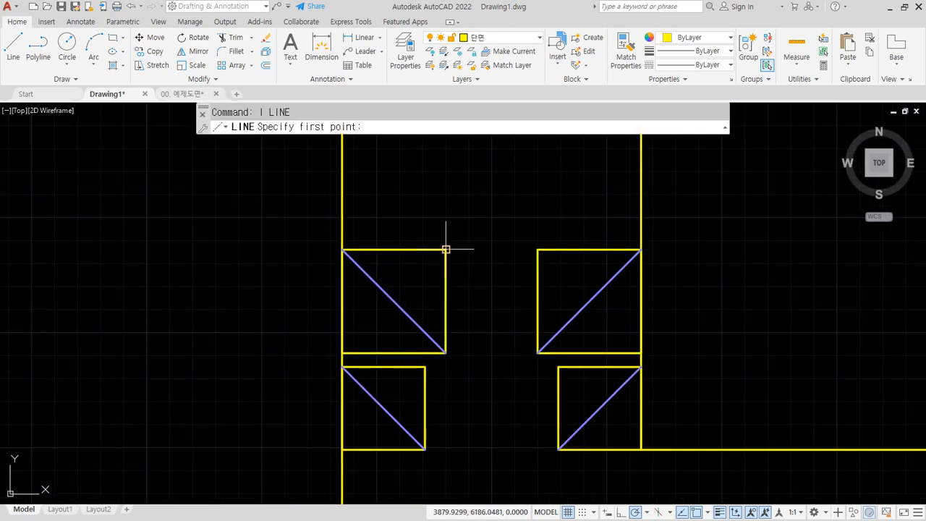
left_click(446, 250)
left_click(536, 250)
key("Return")
key("Return")
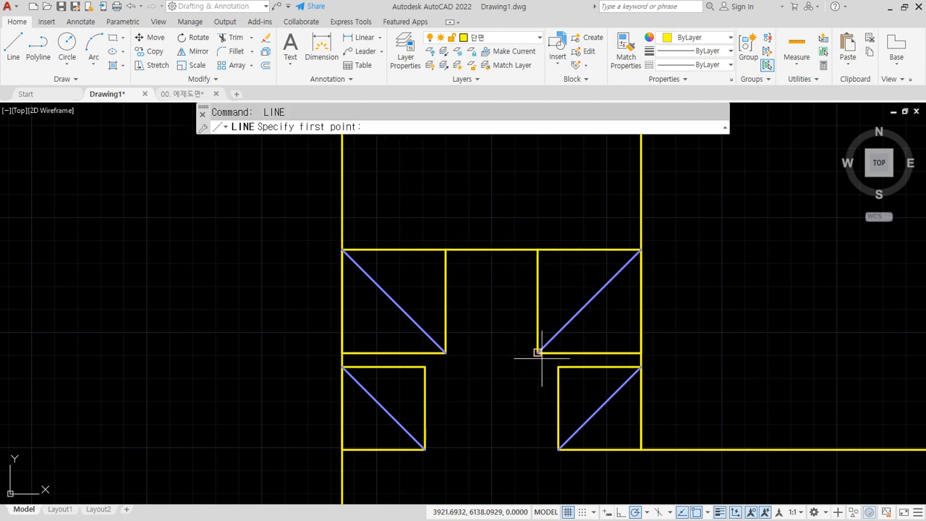
left_click(537, 353)
left_click(446, 353)
key("Return")
- Connect the two 36 squares with horizontal lines between their facing top corners and their facing bottom corners
key("Return")
left_click(425, 367)
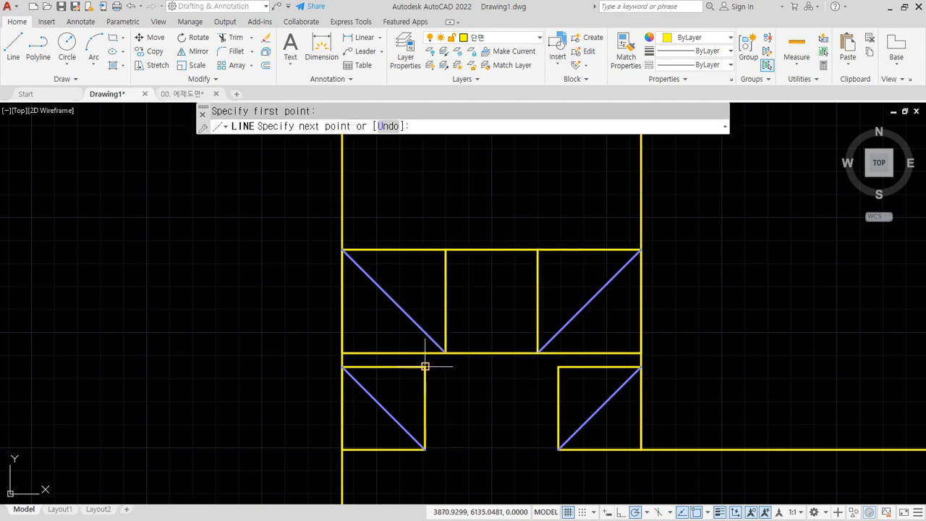
left_click(558, 367)
key("Return")
key("Return")
left_click(559, 449)
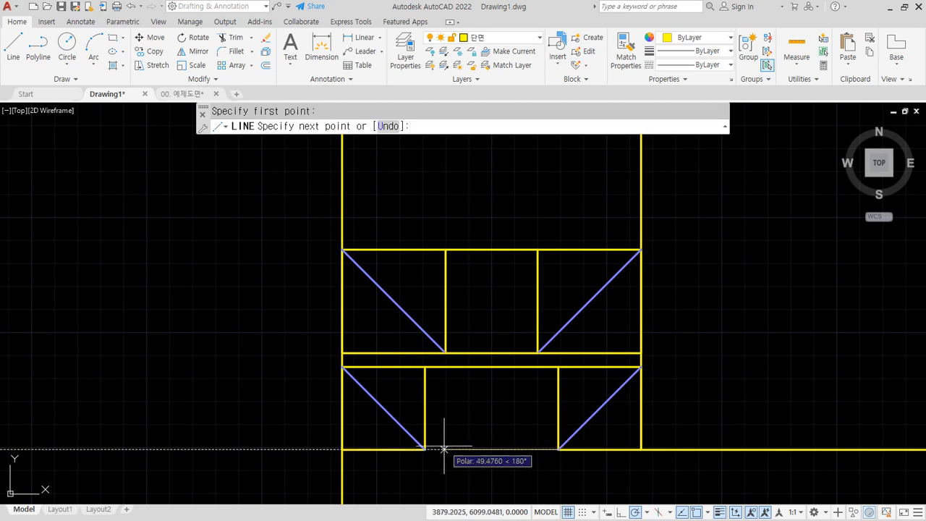
left_click(425, 450)
key("Return")
- Assign the two closely spaced connecting lines between the upper and lower squares to the 마감 layer
left_click(501, 375)
left_click(490, 331)
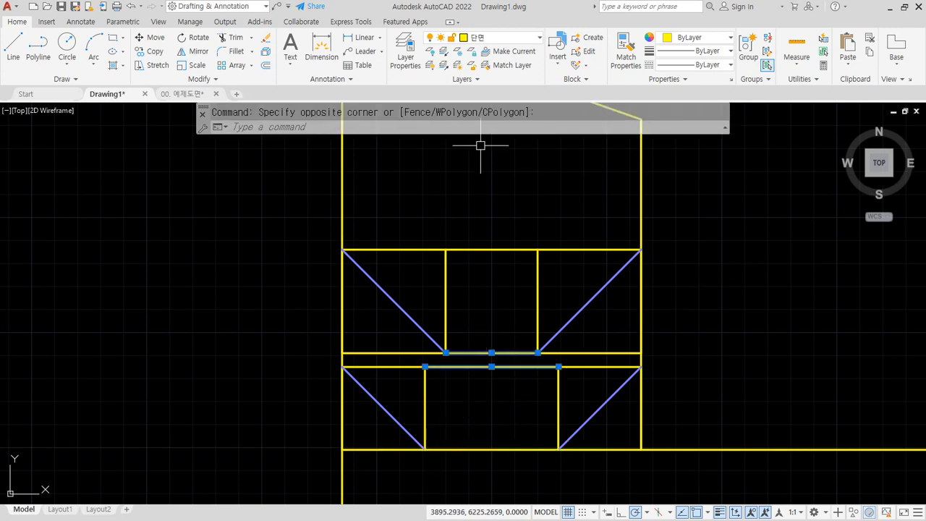
left_click(510, 39)
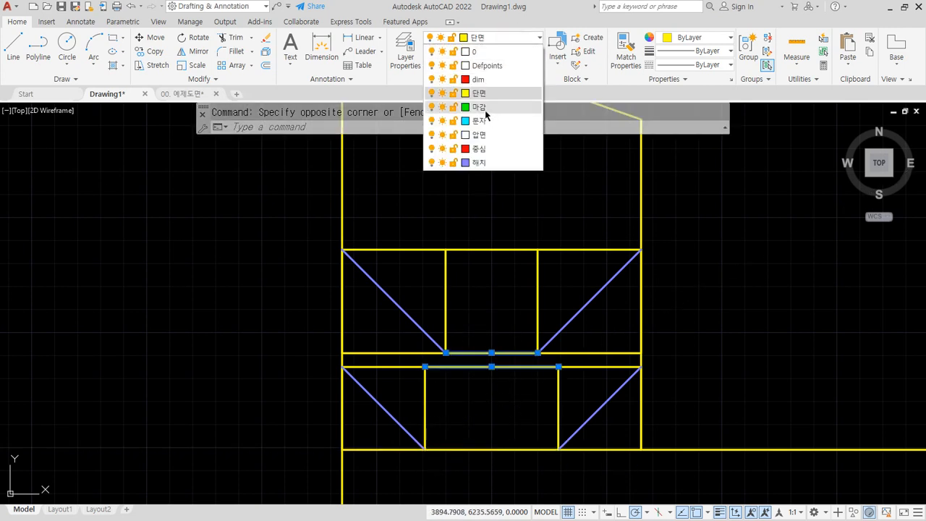
left_click(487, 106)
key("Escape")
- Assign the topmost and bottommost connecting lines between the squares to the 입면 layer
left_click(488, 256)
left_click(469, 245)
left_click(488, 434)
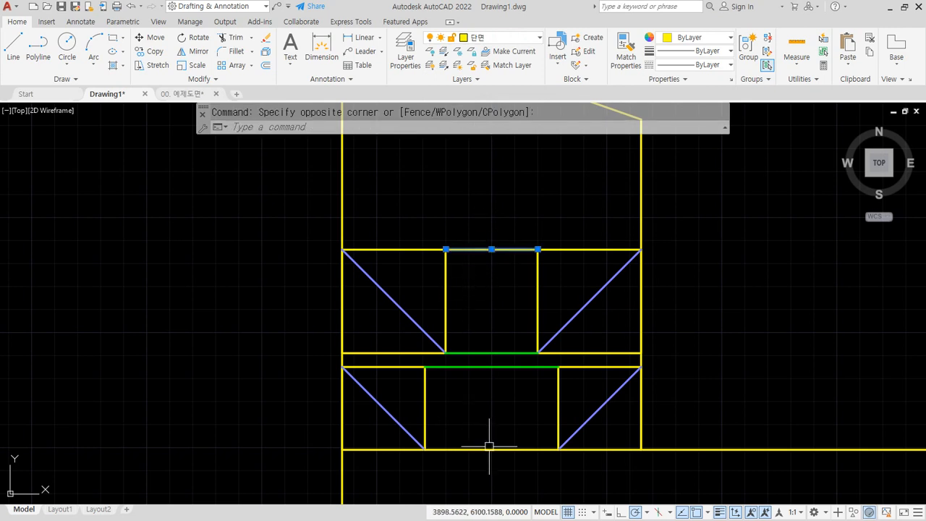
left_click(440, 471)
left_click(495, 42)
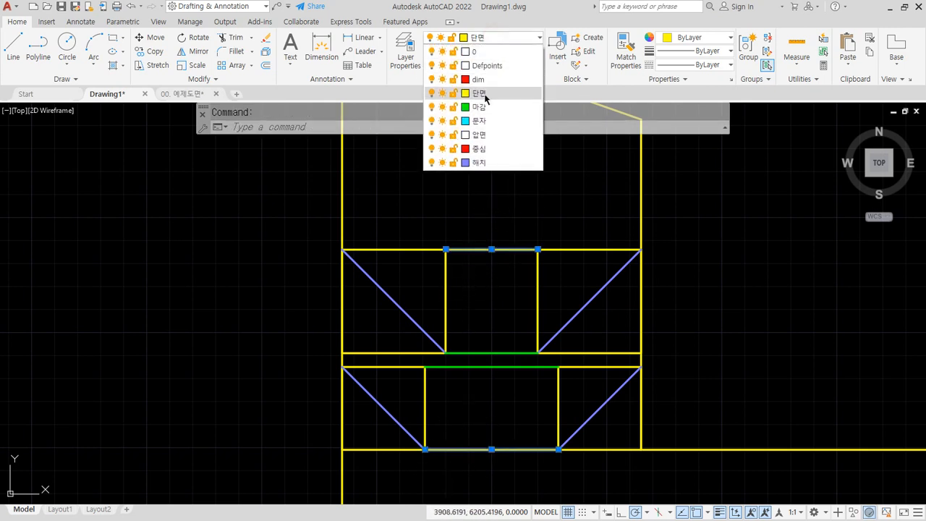
left_click(482, 132)
key("Escape")
scroll(720, 366, "down", 4)
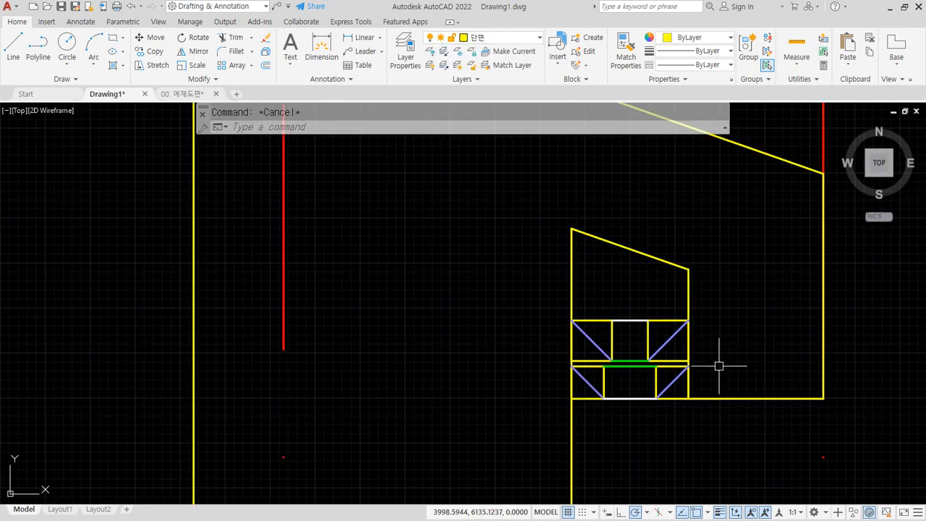
- Copy the 45 square with its diagonal from the eave framing into the ceiling's right end, against the vertical wall line
scroll(521, 314, "down", 1)
scroll(497, 470, "up", 1)
scroll(661, 308, "up", 2)
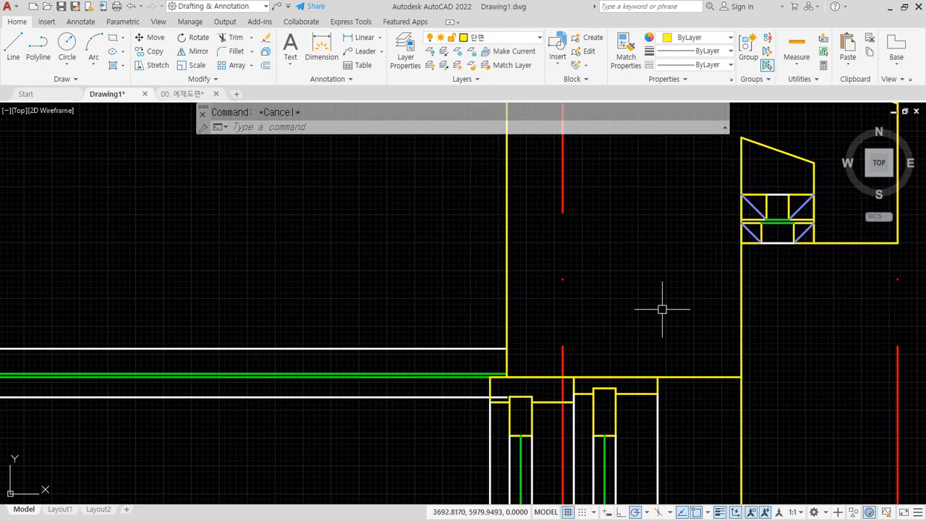
scroll(610, 283, "up", 2)
scroll(670, 239, "up", 1)
type("cp")
key("Return")
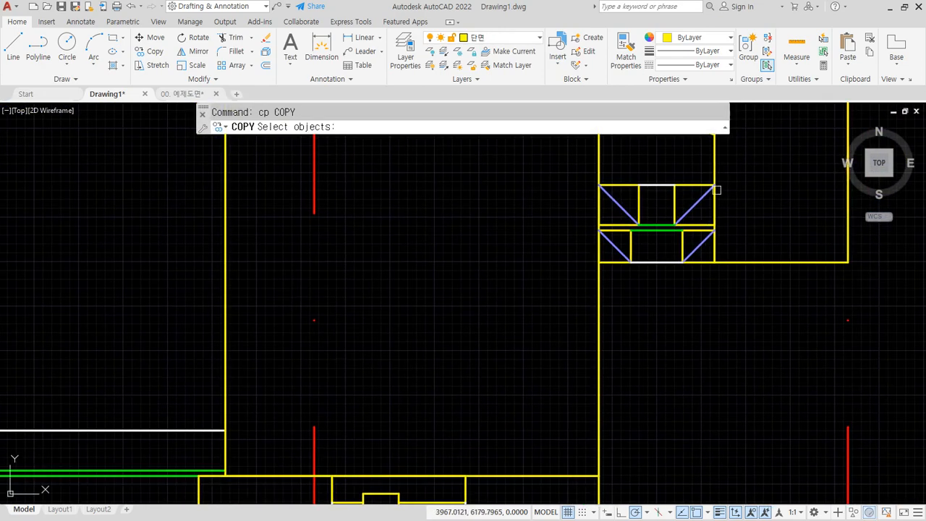
key("Return")
left_click(715, 225)
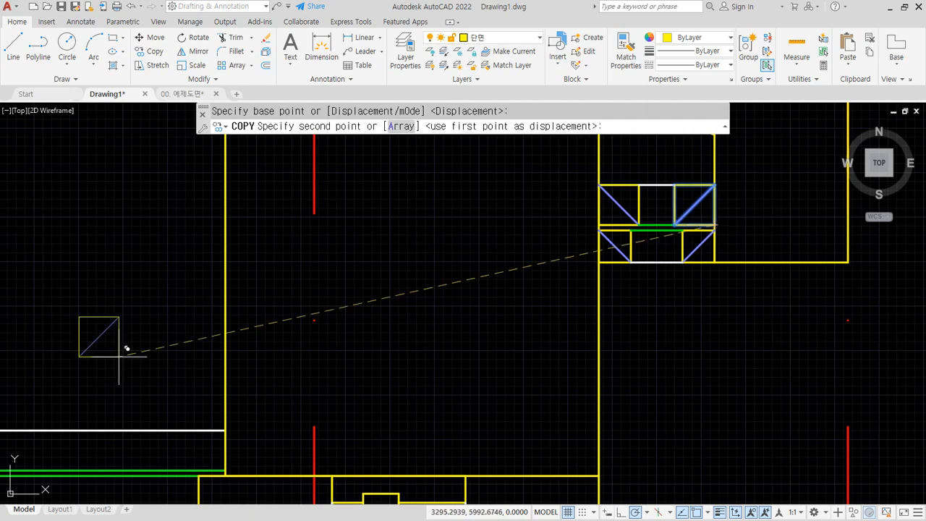
scroll(362, 289, "up", 4)
left_click(490, 396)
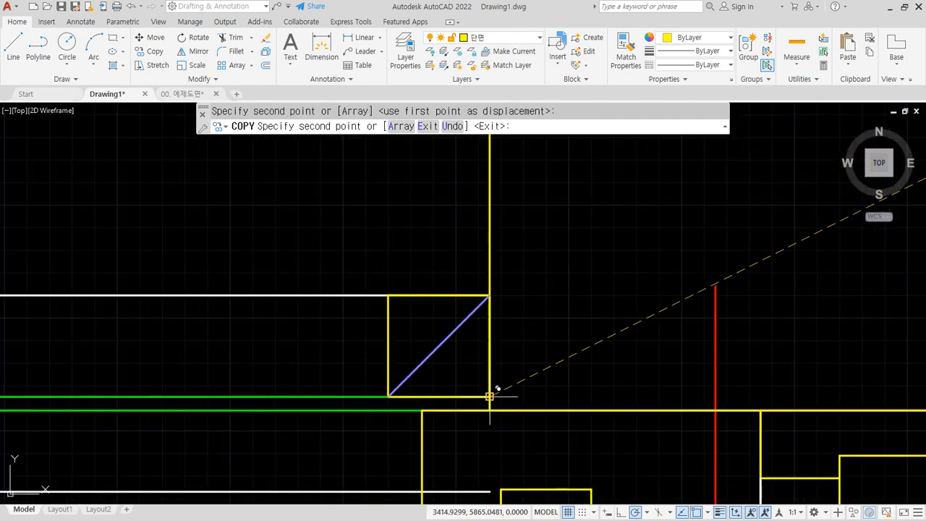
key("Escape")
- Shorten the ceiling's top line and upper green line to end at the left corners of the copied square
left_click(379, 255)
left_click(313, 396)
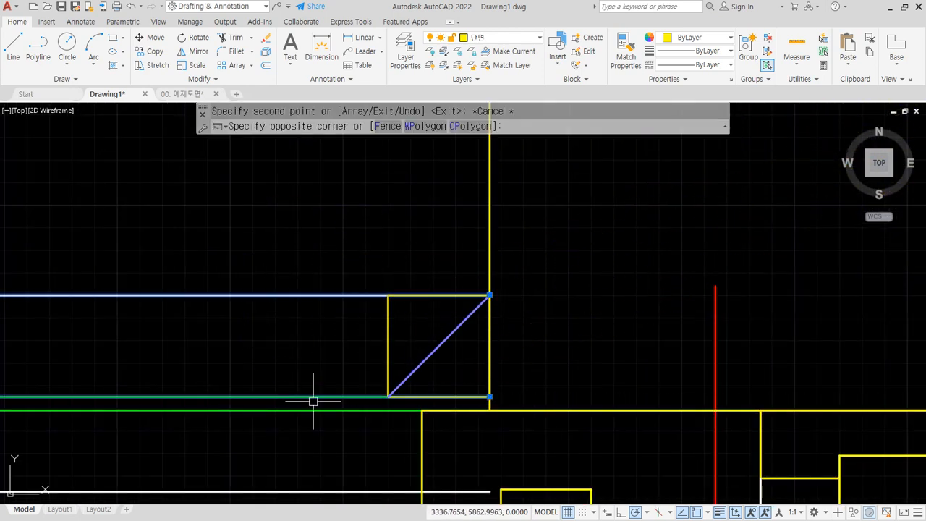
left_click(490, 396)
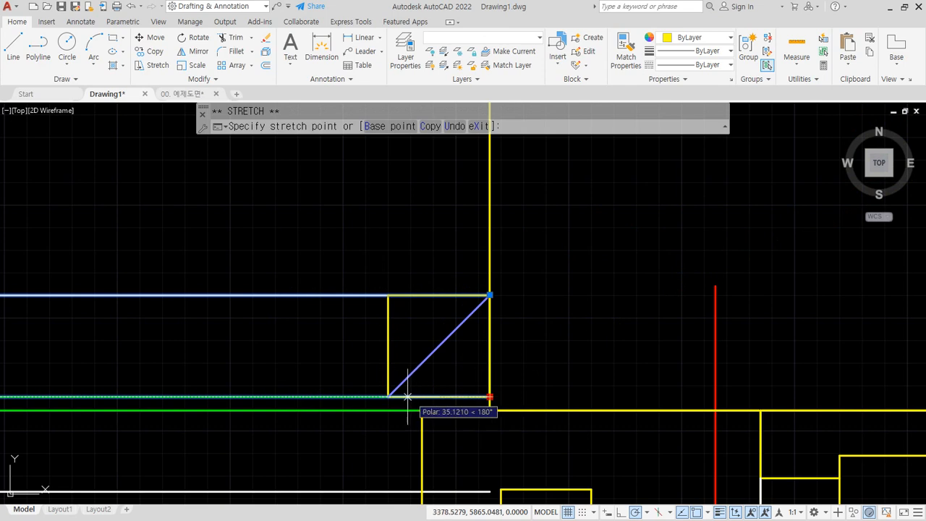
left_click(490, 295)
left_click(389, 295)
key("Escape")
- Examine the ceiling framing on both sides of the interior wall and at the eave beside the window wall
scroll(408, 361, "down", 8)
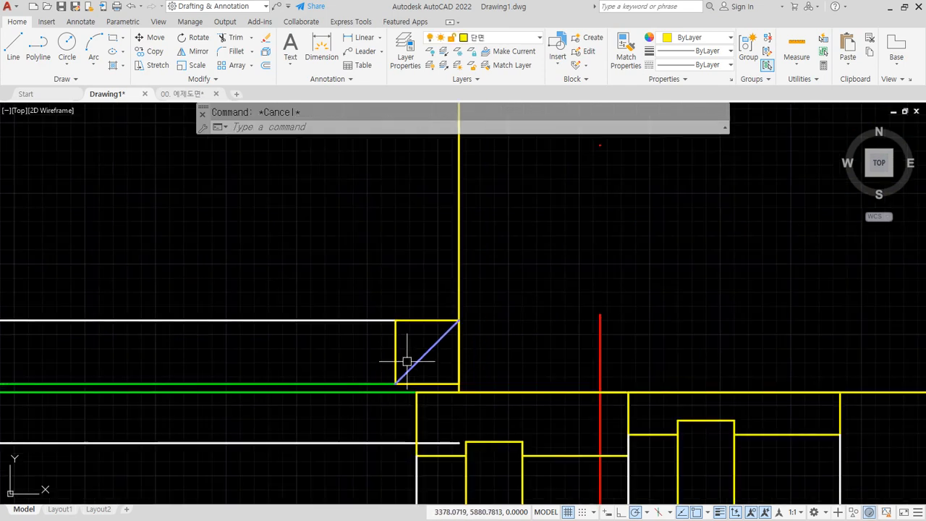
middle_click_drag(68, 361, 507, 311)
middle_click_drag(90, 312, 447, 313)
middle_click_drag(274, 312, 667, 314)
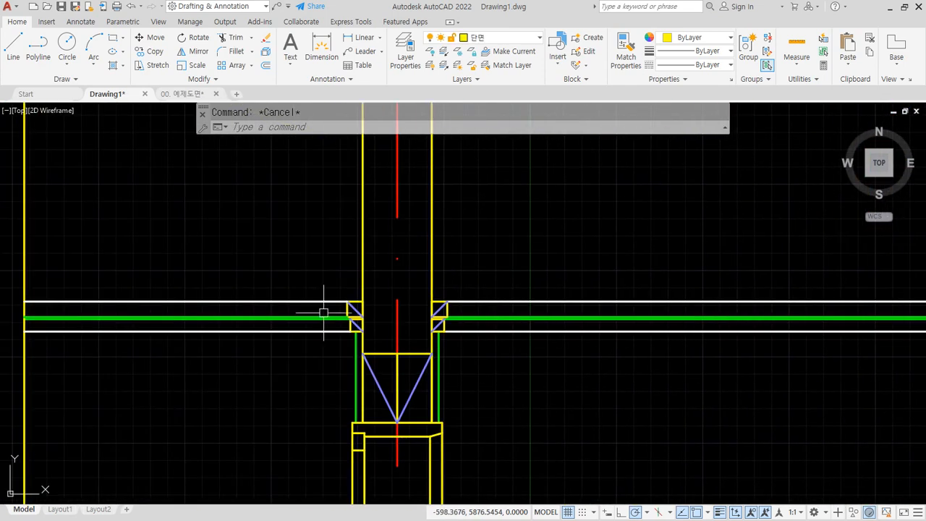
mouse_move(330, 314)
middle_mouse_down()
mouse_move(471, 316)
mouse_move(278, 316)
middle_mouse_up()
middle_click_drag(658, 315, 73, 316)
middle_click_drag(724, 316, 368, 316)
scroll(723, 311, "up", 4)
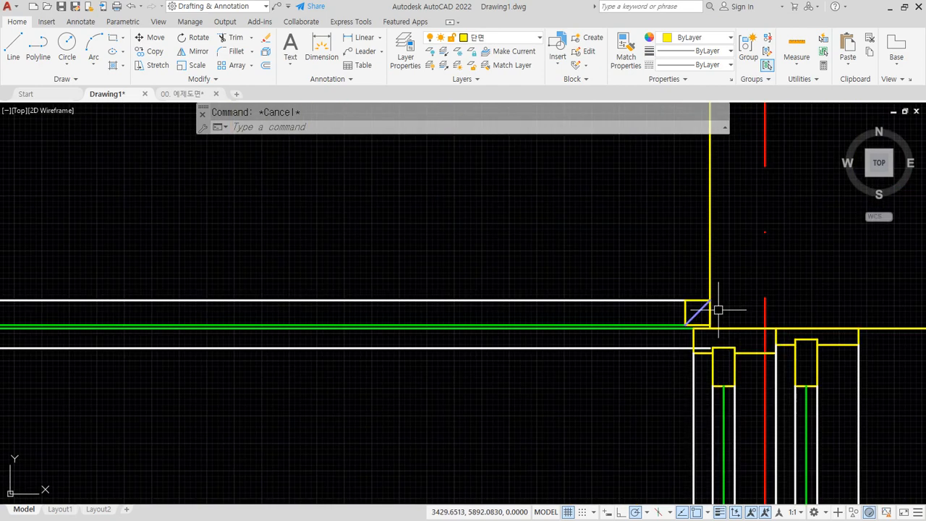
scroll(688, 301, "down", 8)
middle_click_drag(639, 278, 549, 338)
scroll(753, 293, "up", 5)
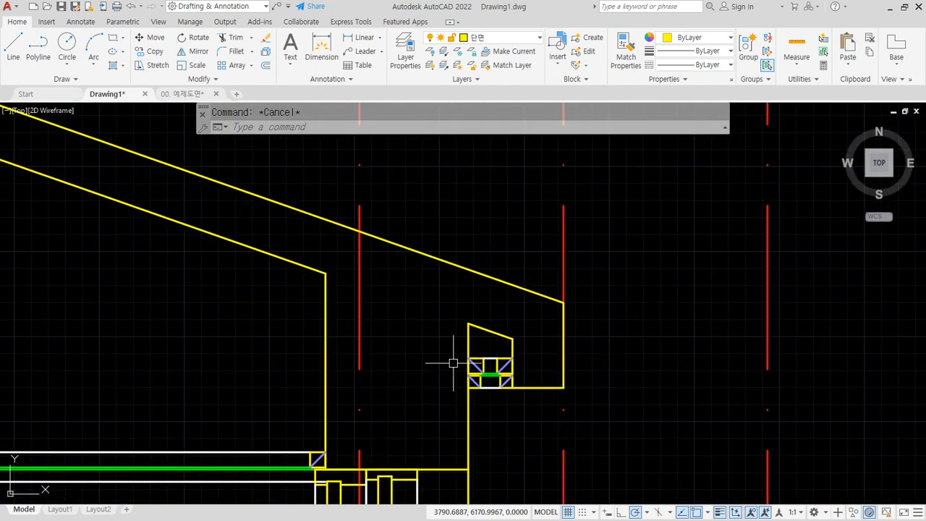
middle_click_drag(404, 368, 411, 308)
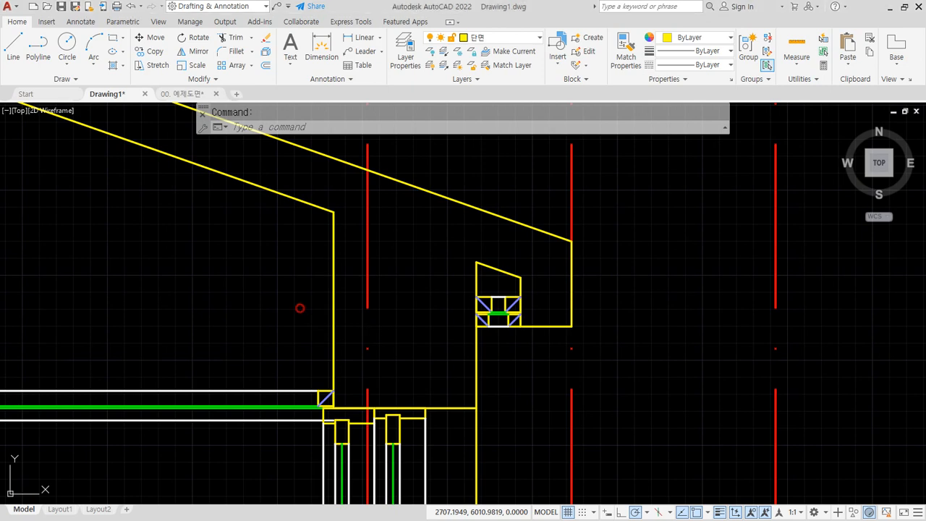
- Copy the ceiling square beside the window wall as a 10-item array running left along the ceiling
scroll(430, 257, "up", 4)
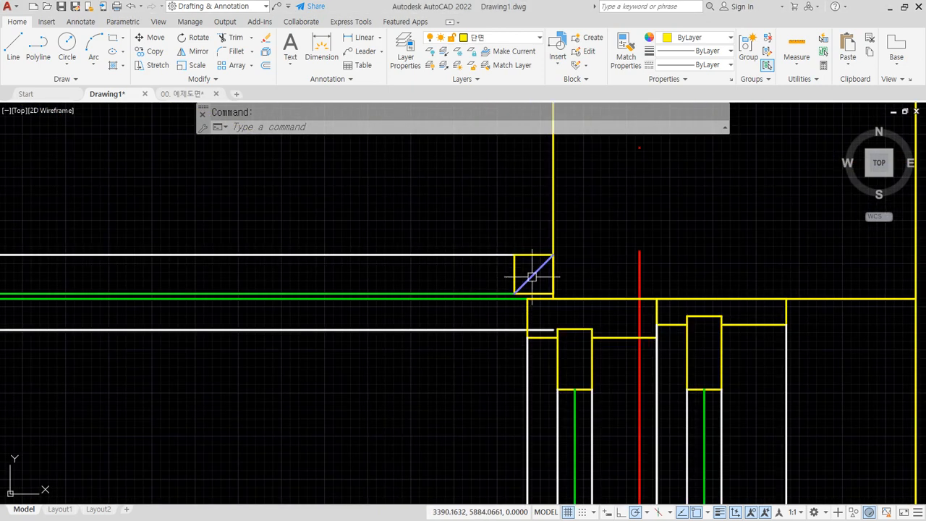
type("cp")
key("Return")
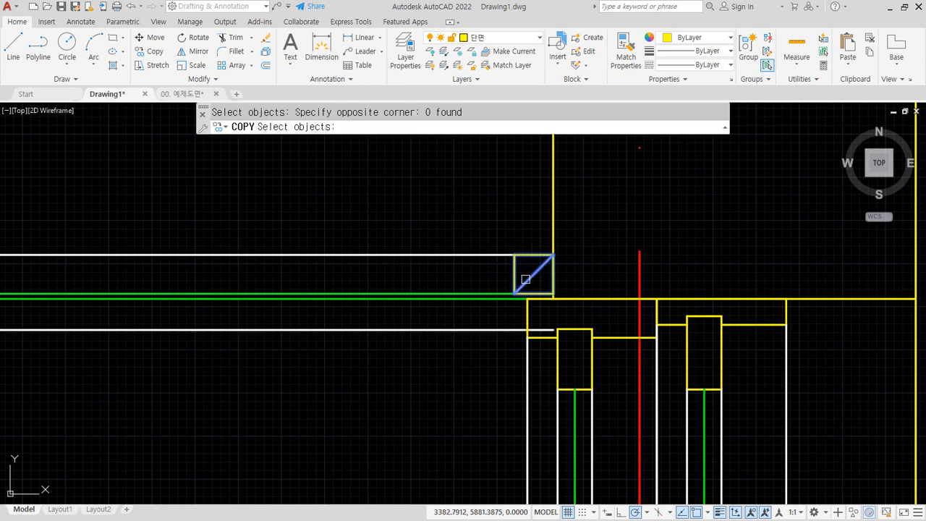
key("Return")
left_click(554, 295)
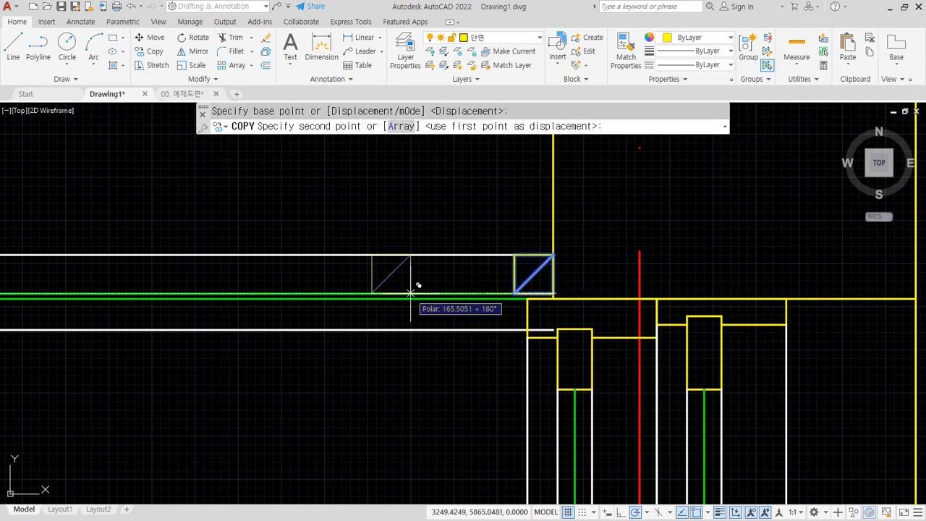
type("a")
key("Return")
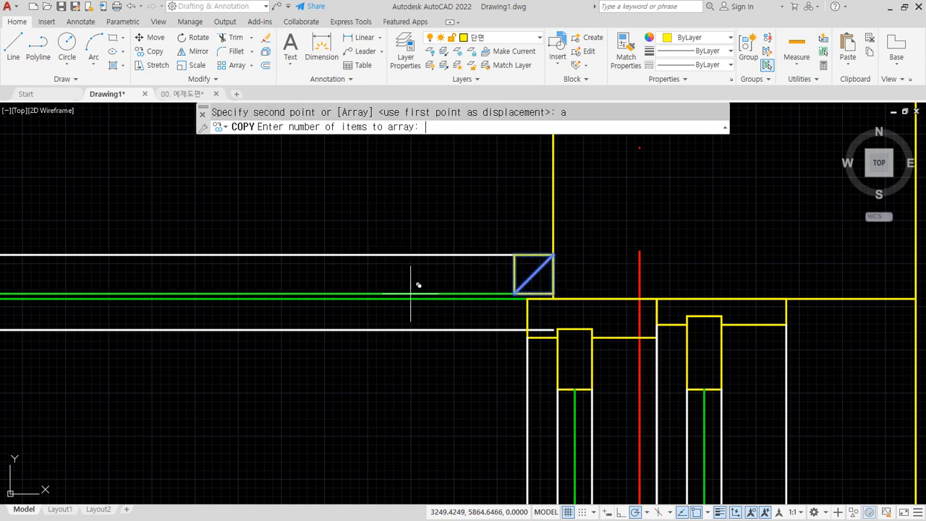
key("Return")
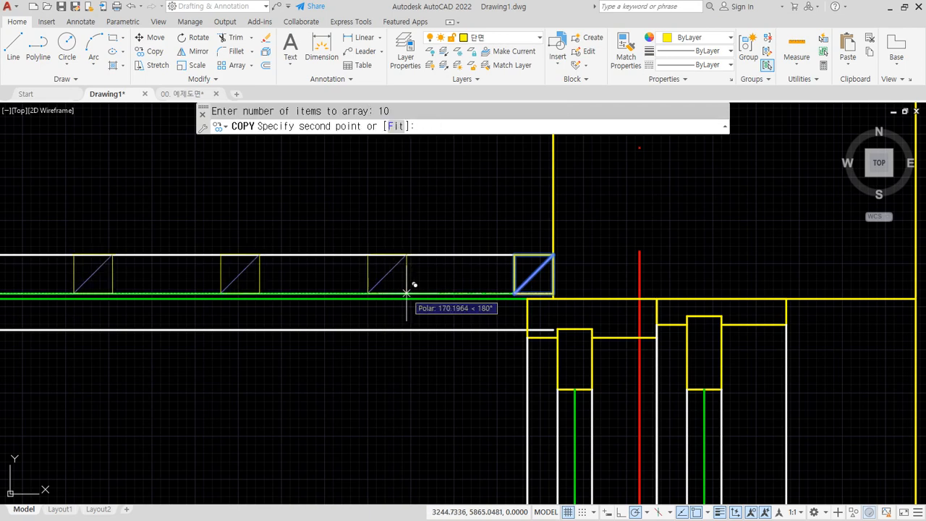
key("Return")
key("Return")
- Erase the arrayed square crowding the interior wall's right-hand square and the arrayed square in the left room's ceiling
scroll(406, 293, "down", 5)
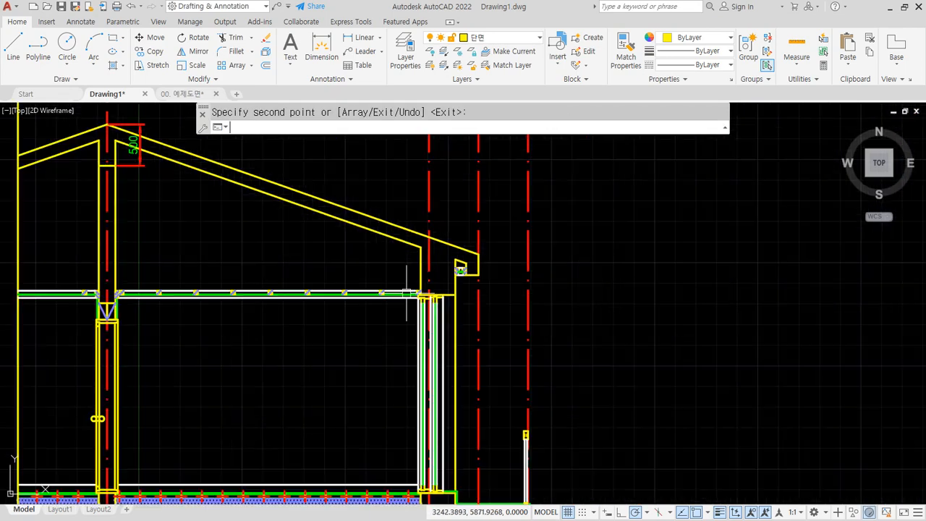
middle_click_drag(114, 296, 236, 291)
scroll(236, 290, "up", 6)
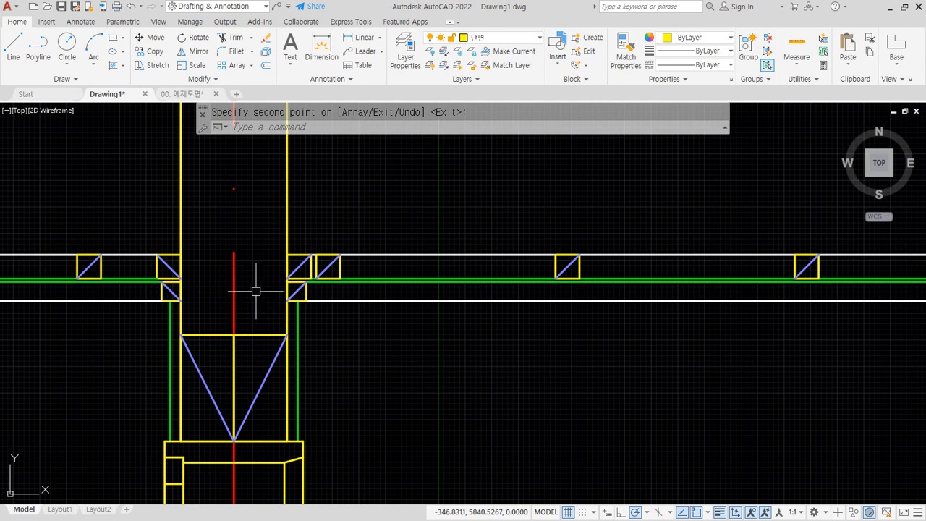
left_click(349, 267)
left_click(321, 262)
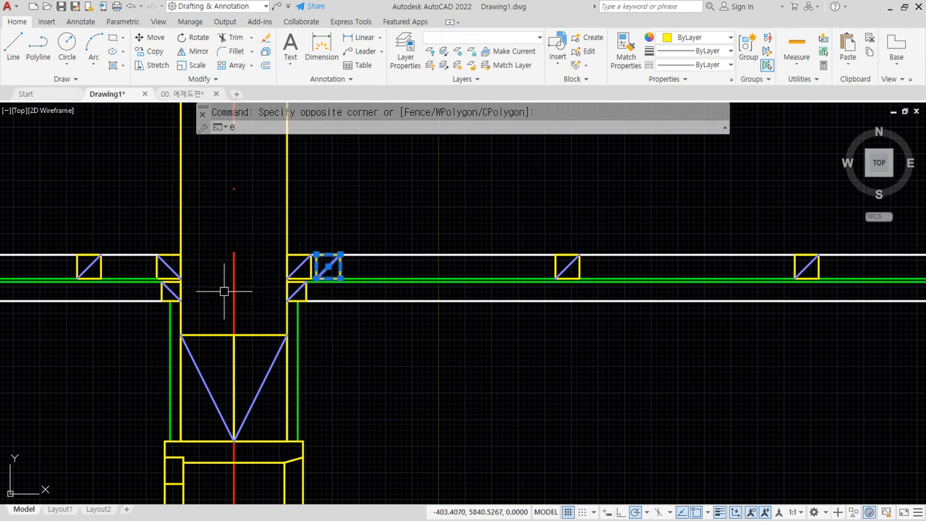
key("Return")
left_click(128, 271)
left_click(77, 266)
type("e")
key("Return")
- Copy the upper square on the interior wall's left face as a 5-item array leftward at 450 spacing
middle_click_drag(78, 276, 274, 276)
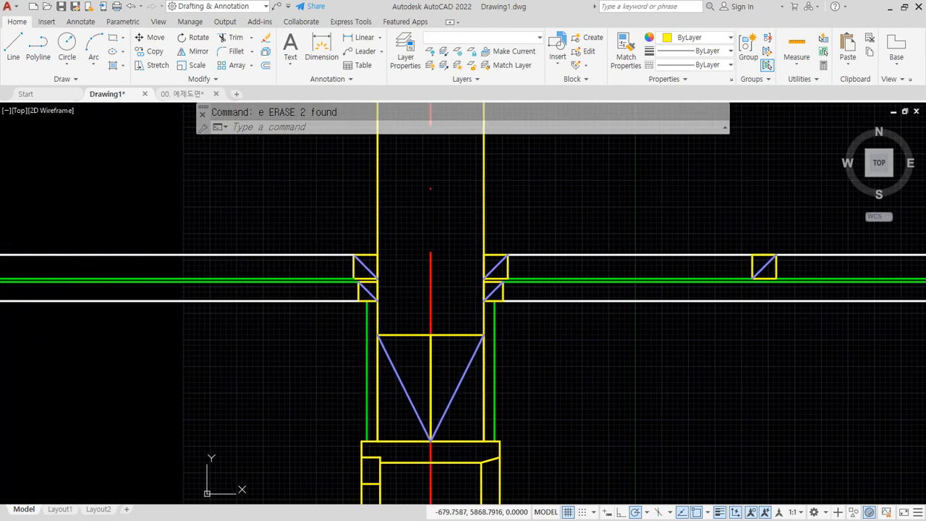
type("cp")
key("Return")
left_click(319, 221)
left_click(362, 269)
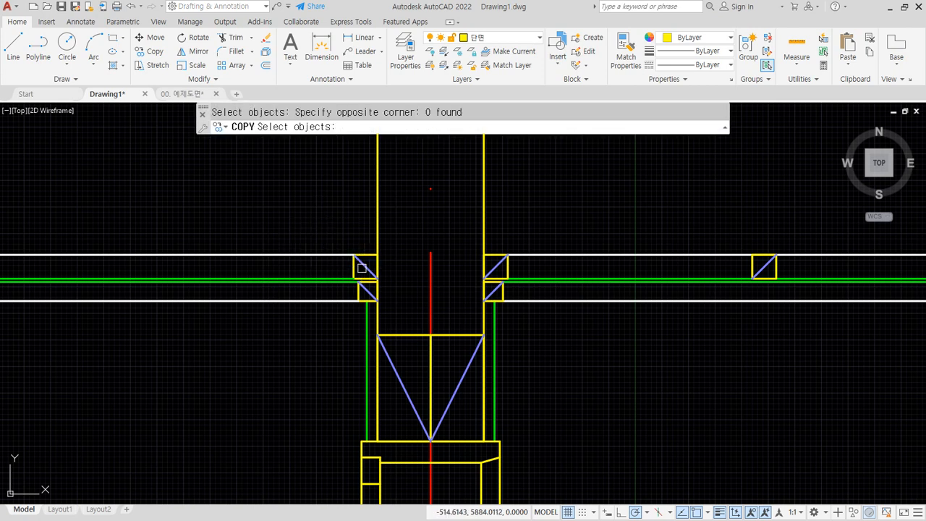
key("Return")
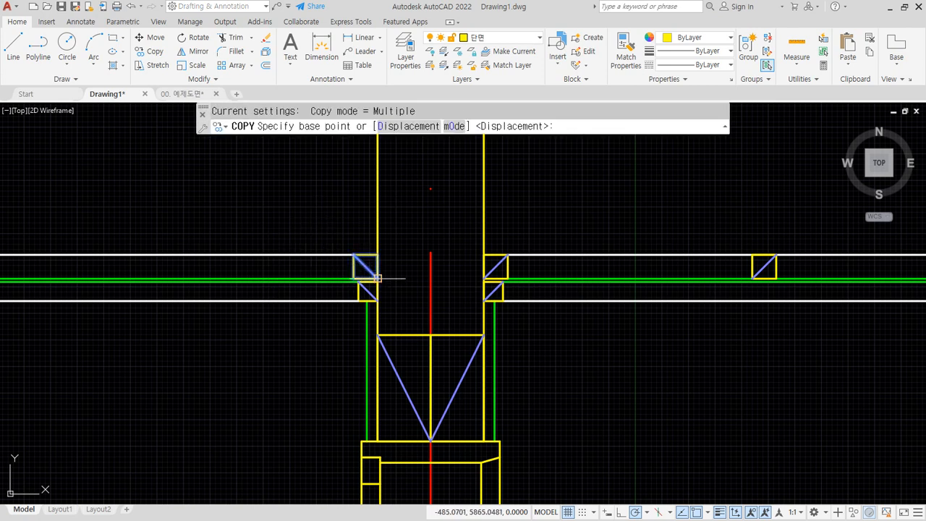
left_click(377, 278)
type("a")
key("Return")
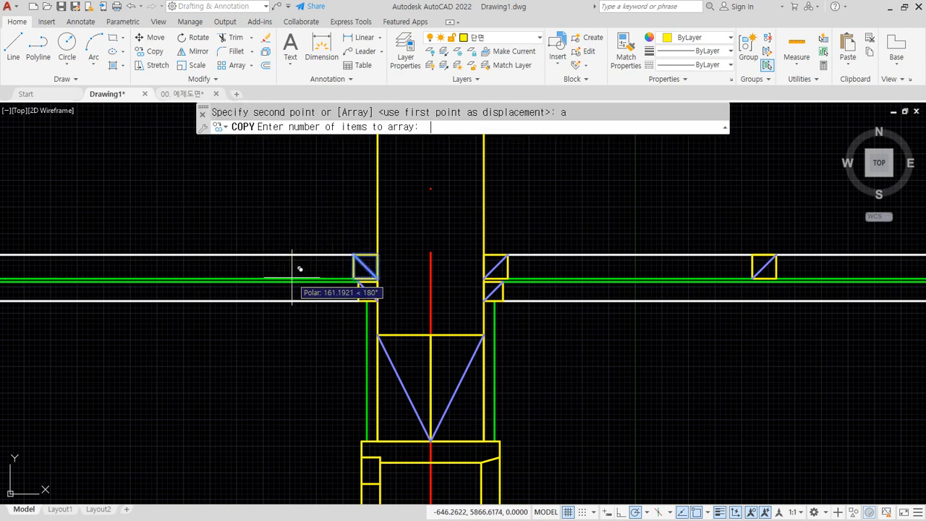
type("5")
key("Return")
type("45")
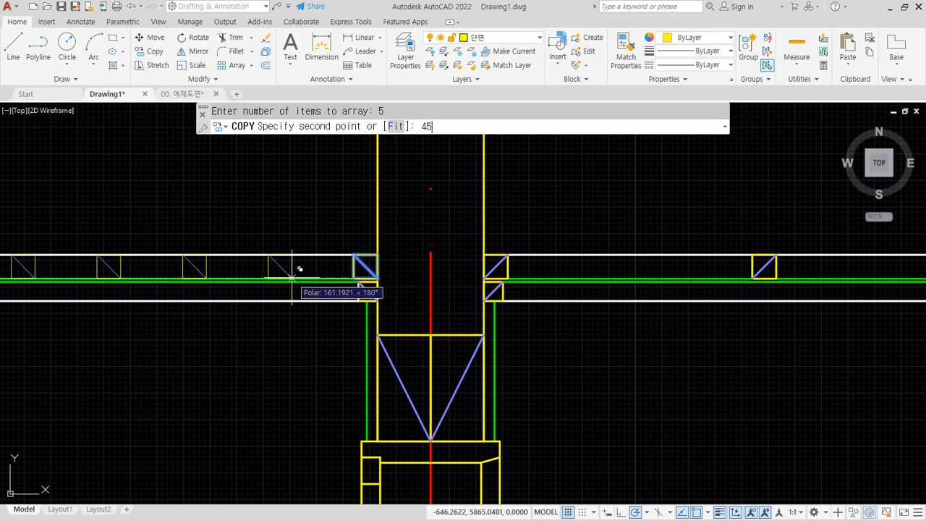
type("0")
key("Return")
scroll(292, 278, "down", 6)
middle_click_drag(214, 279, 271, 279)
key("Return")
- Erase the two arrayed squares that lie outside the section's left boundary line
left_click(214, 291)
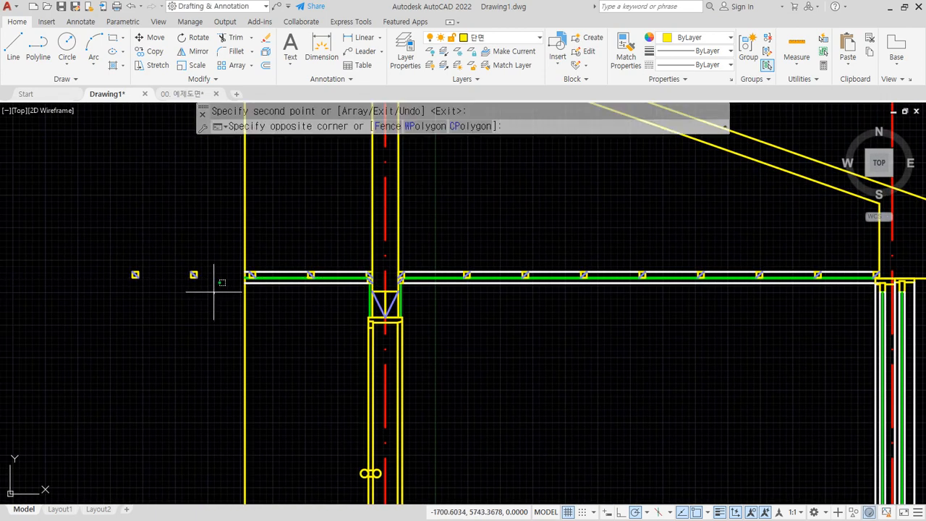
left_click(89, 256)
type("e")
key("Return")
- Draw a vertical line upward from the left side of the ceiling square nearest the window-wall end square
scroll(463, 275, "up", 5)
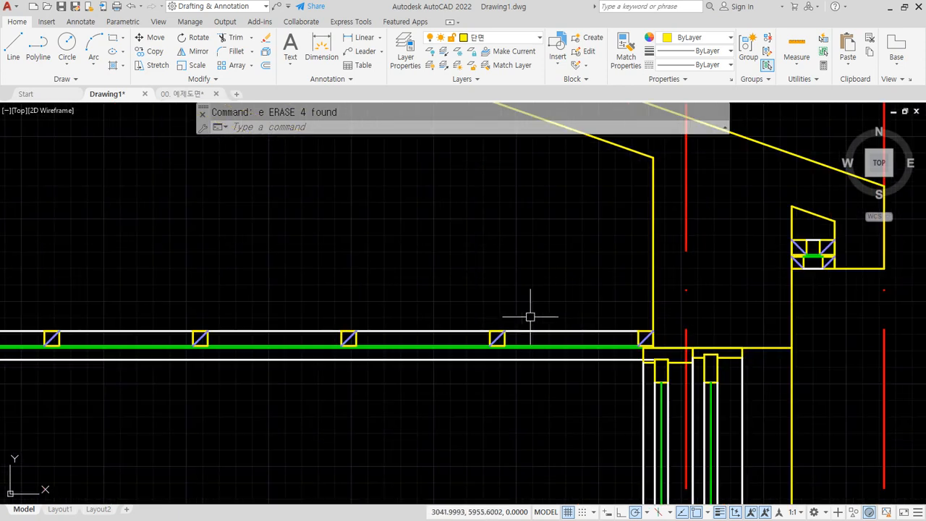
type("l")
key("Return")
left_click(490, 331)
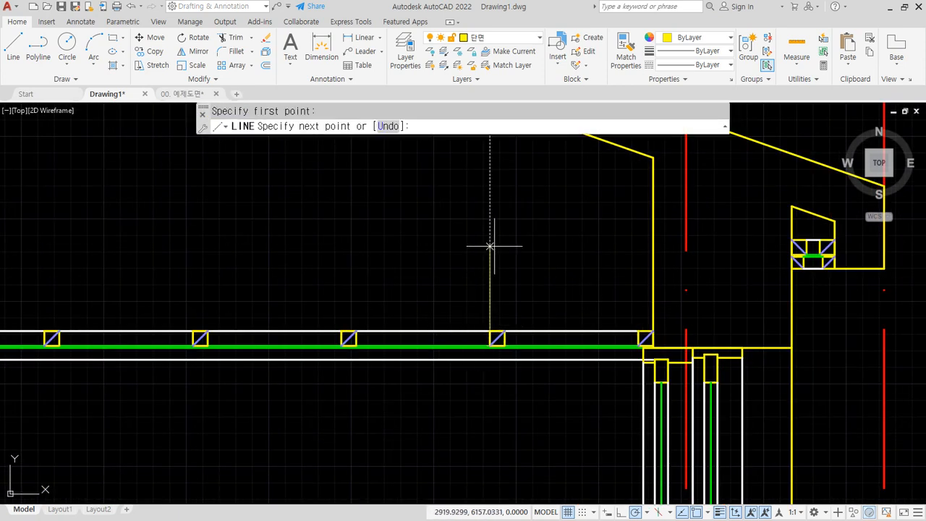
key("Return")
- Offset the vertical line by 45 to the left
type("c")
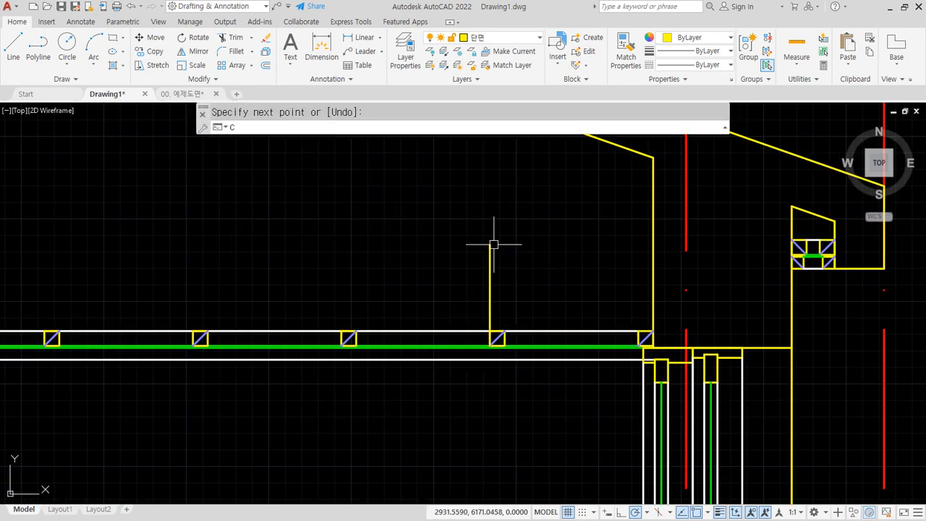
type("o")
key("Return")
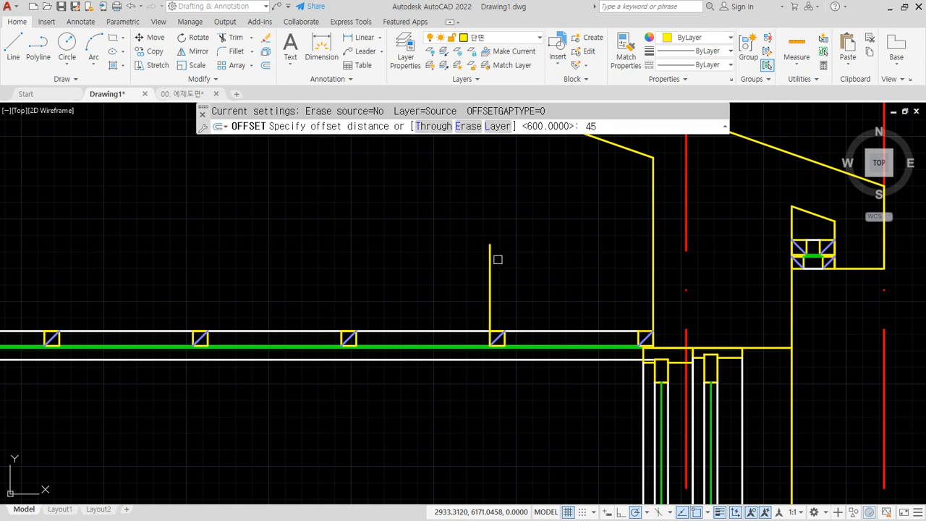
type("45")
key("Return")
left_click(490, 269)
left_click(470, 295)
- Copy the pair of vertical lines as a 7-item array leftward along the ceiling at 900 spacing
type("c")
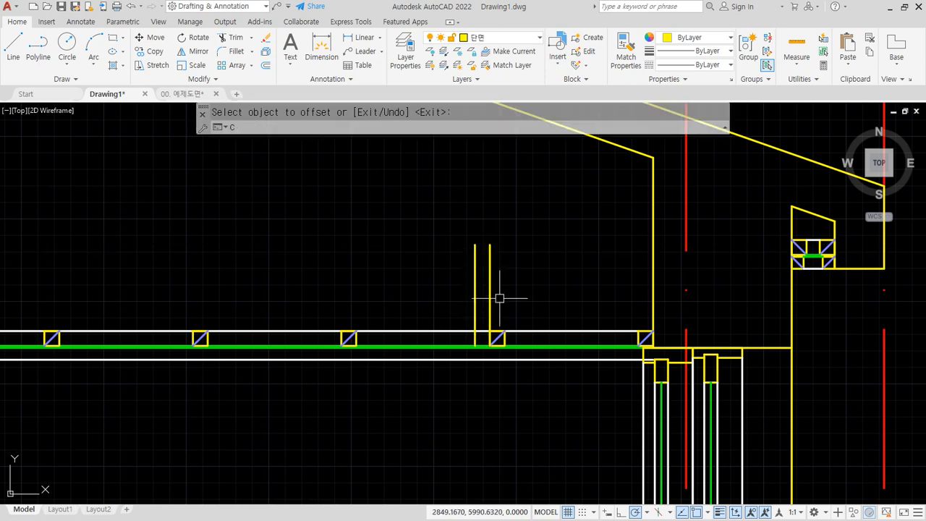
type("p")
key("Return")
left_click(507, 292)
left_click(431, 269)
key("Return")
left_click(492, 346)
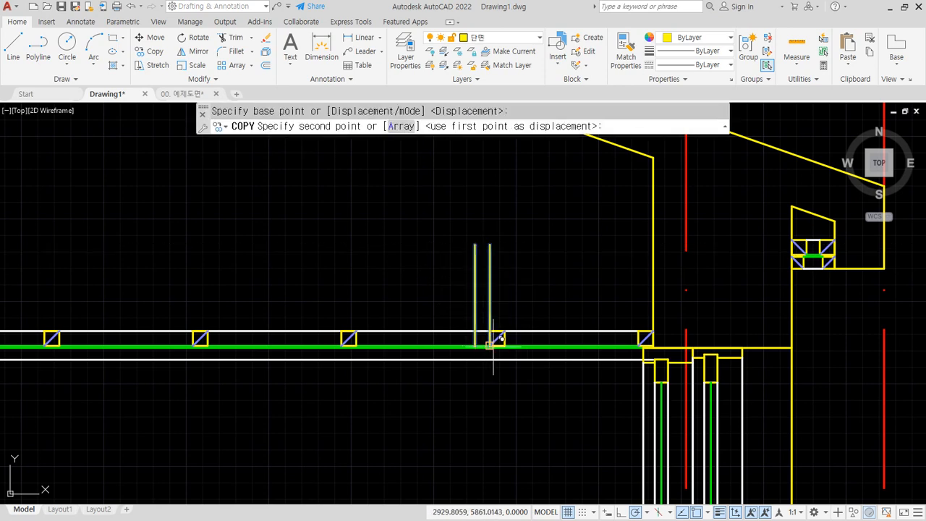
type("a")
key("Return")
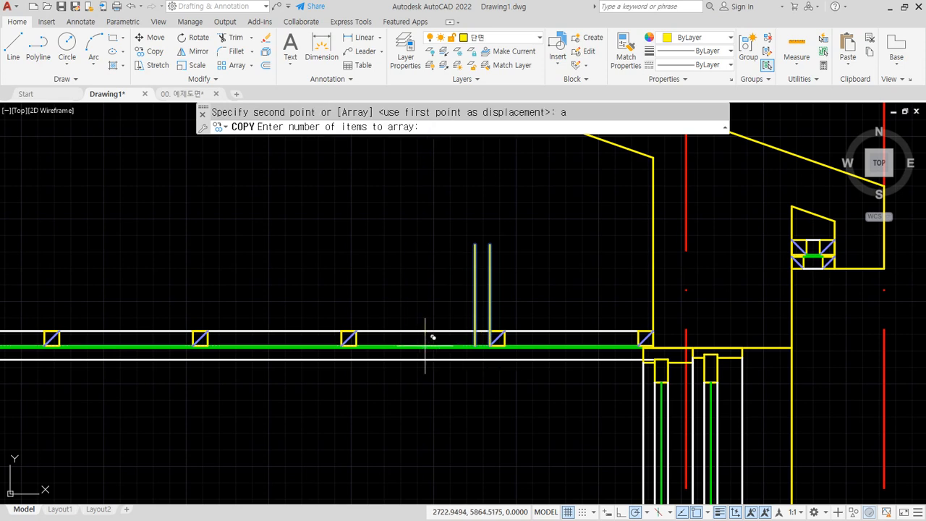
type("7")
key("Return")
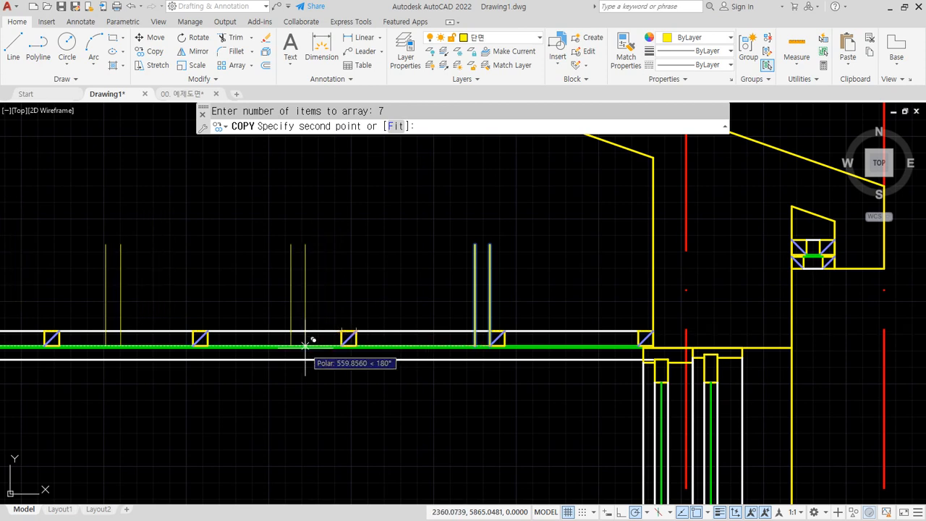
type("900")
key("Return")
scroll(305, 346, "down", 3)
key("Return")
- Erase the hanger line pair in the left bay and the two pairs outside the section's left boundary line
middle_click_drag(150, 337, 355, 335)
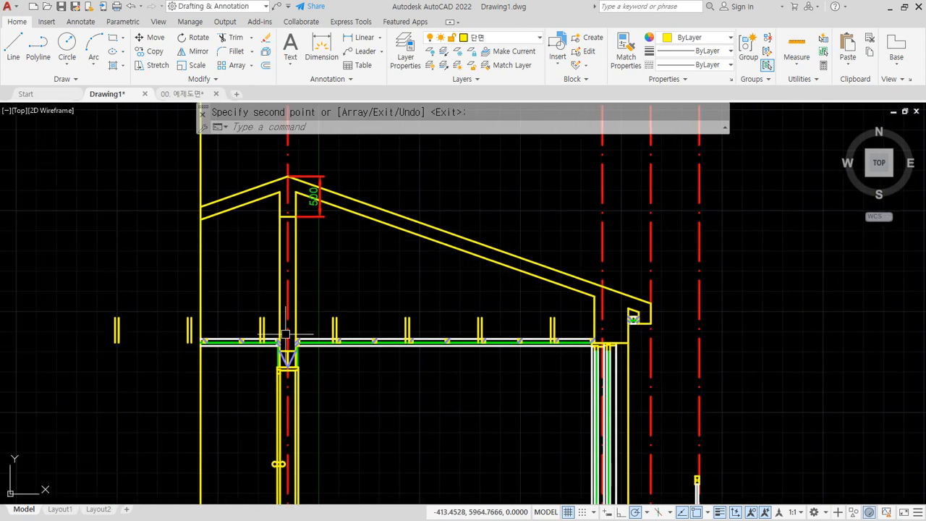
scroll(271, 333, "up", 4)
left_click(262, 320)
left_click(204, 304)
middle_click_drag(143, 320, 360, 321)
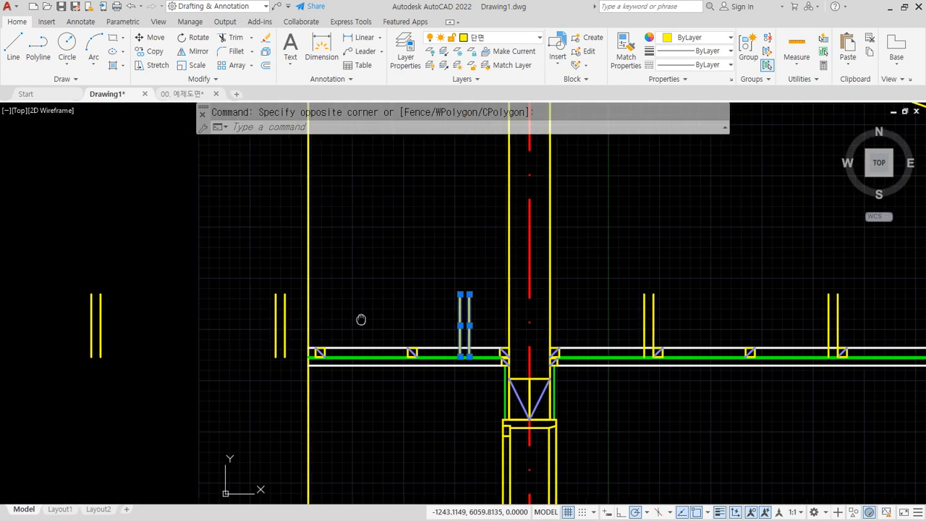
left_click(33, 250)
left_click(290, 380)
key("Delete")
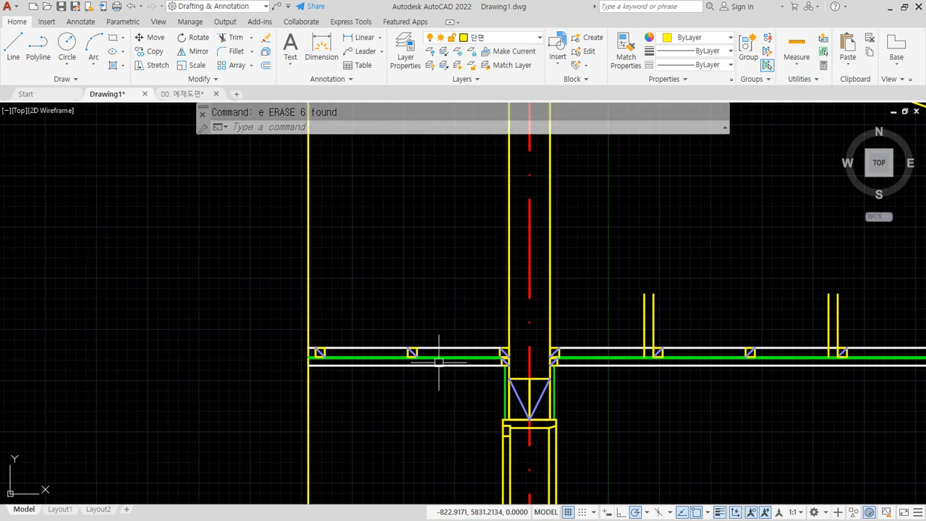
- Draw a vertical line upward from the lower-left corner of the middle ceiling square in the left bay
scroll(412, 332, "up", 4)
type("l")
key("Return")
left_click(397, 391)
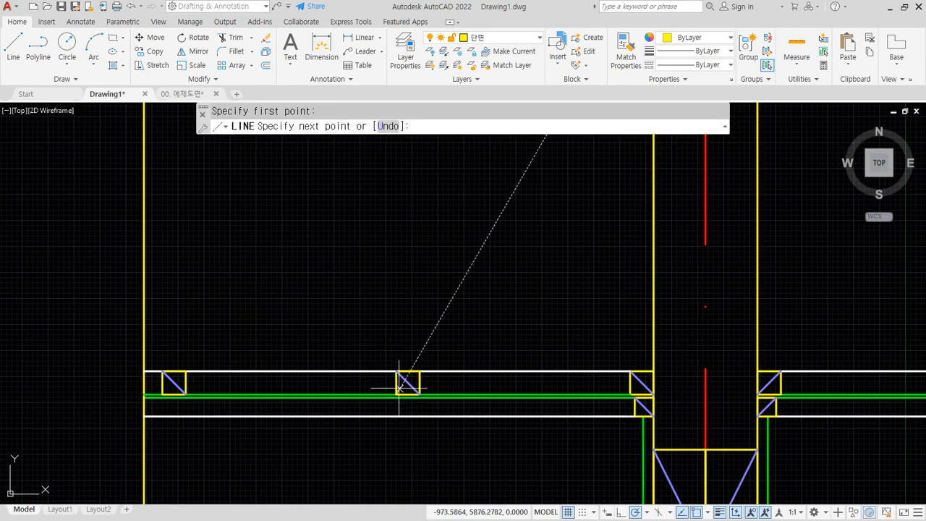
left_click(392, 249)
- Offset the left bay's new vertical line by 45 to the left
type("045")
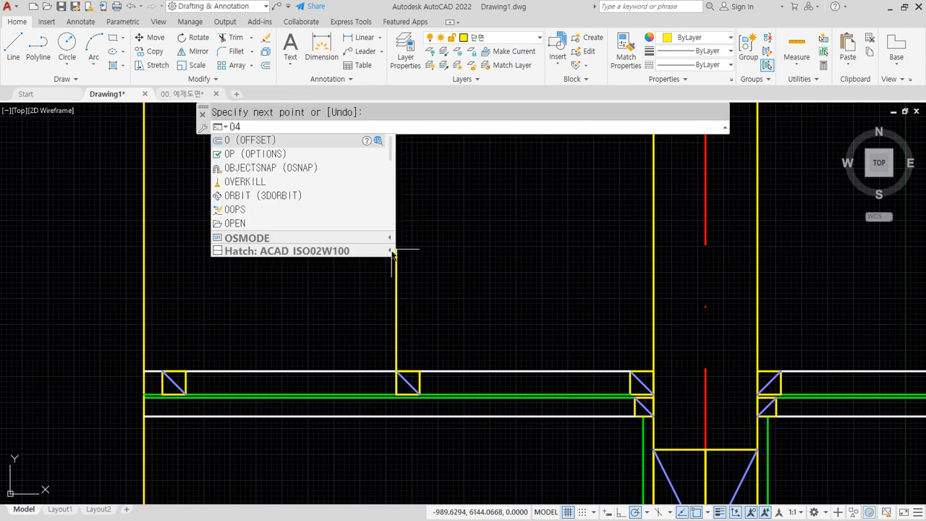
key("Return")
type("o")
key("Return")
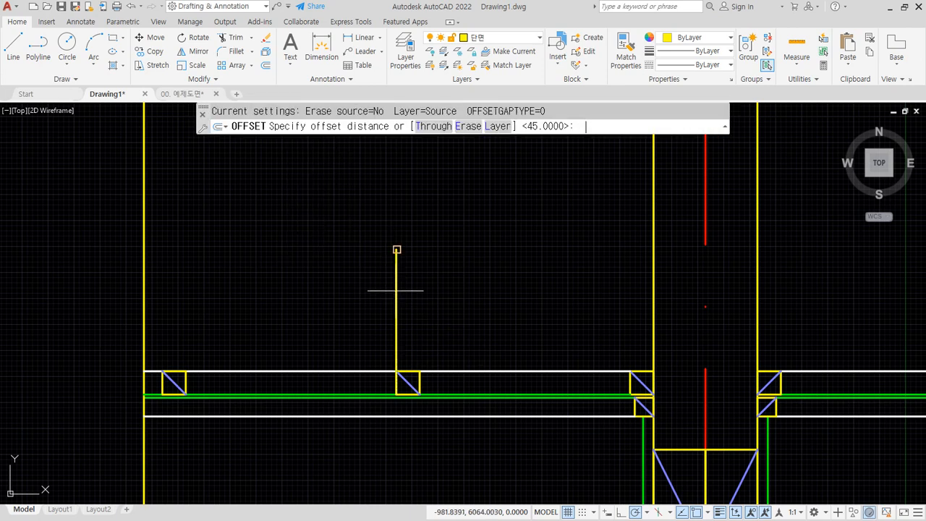
type("45")
key("Return")
left_click(396, 297)
left_click(357, 298)
key("Return")
- Extend the left bay's hanger lines up to the underside of the sloping roof
type("ex")
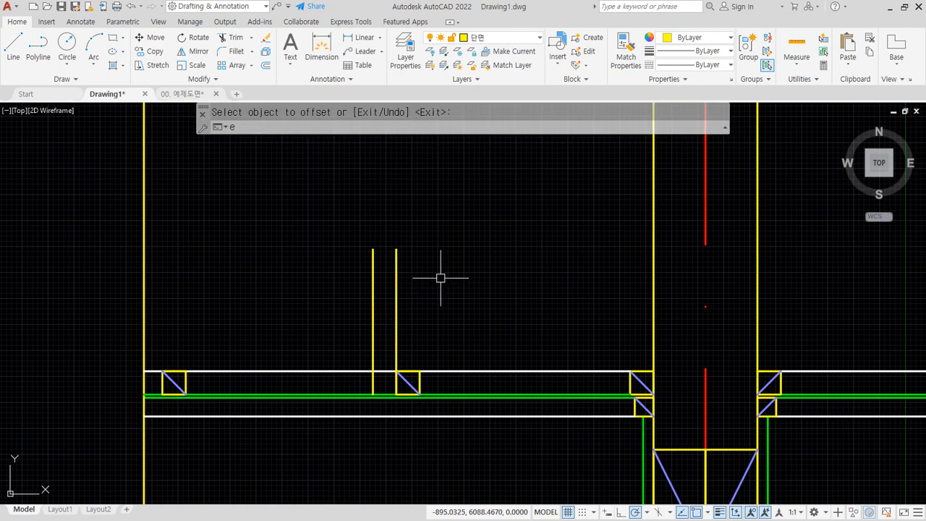
key("Return")
scroll(342, 290, "down", 8)
middle_click_drag(340, 290, 319, 364)
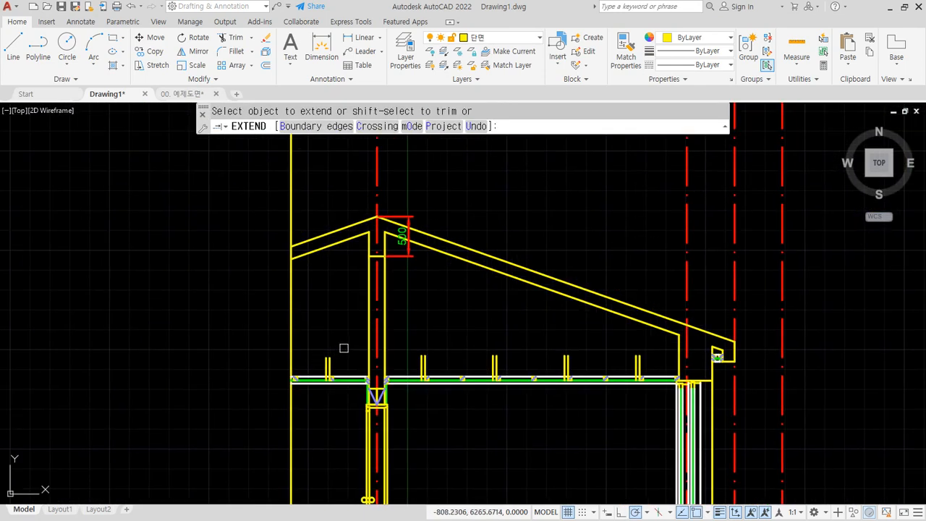
left_click(345, 351)
left_click(303, 366)
left_click(303, 364)
left_click(339, 362)
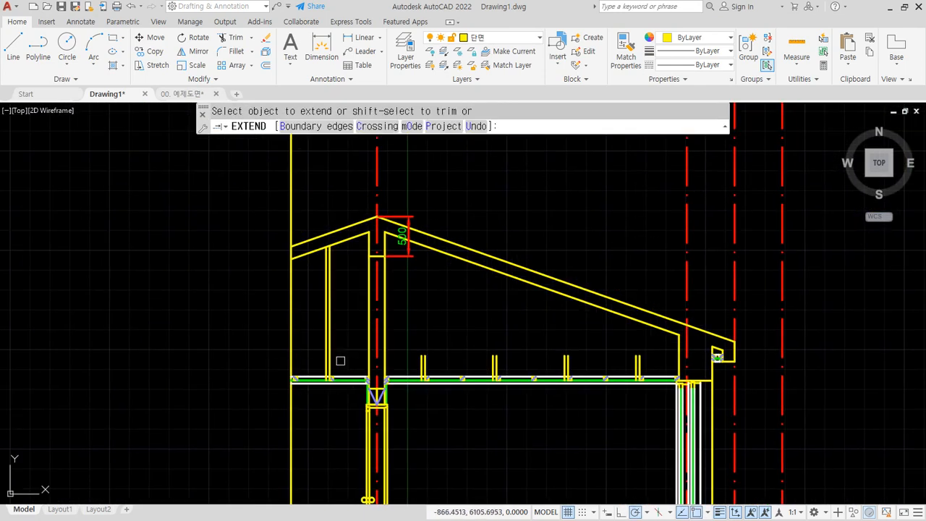
- Extend the four hanger pairs in the right bay up to the roof's underside with one fence selection
middle_click_drag(441, 360, 361, 352)
left_click(331, 355)
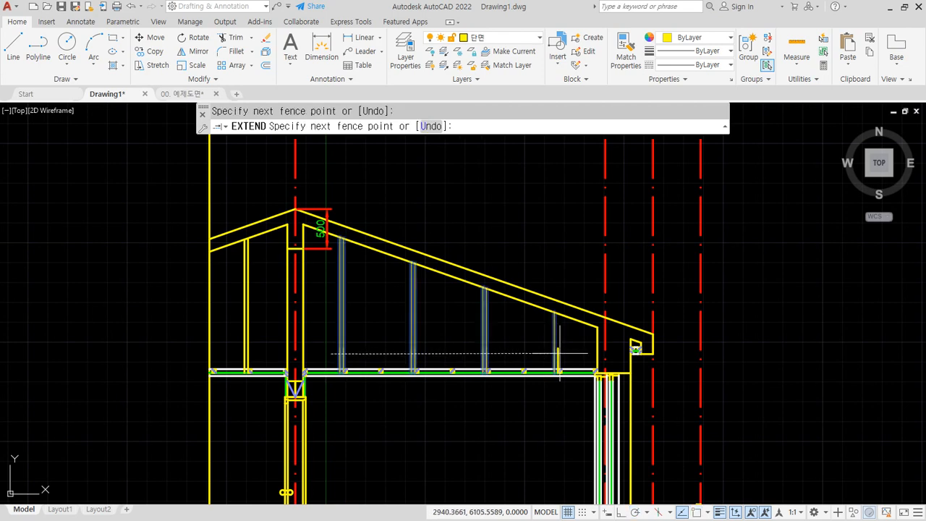
key("Return")
key("Return")
- Offset the top roof lines of both slopes upward by 15
scroll(441, 362, "up", 2)
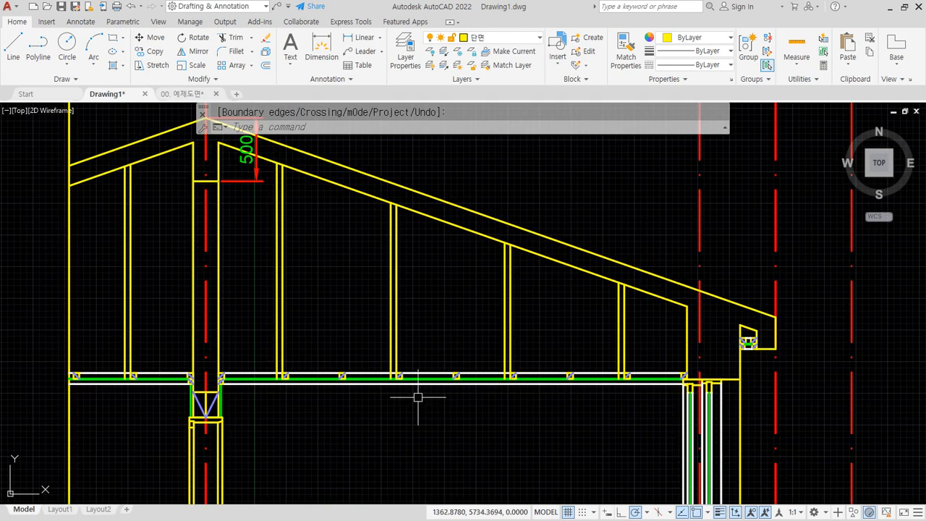
middle_click_drag(246, 315, 309, 312)
scroll(246, 236, "up", 3)
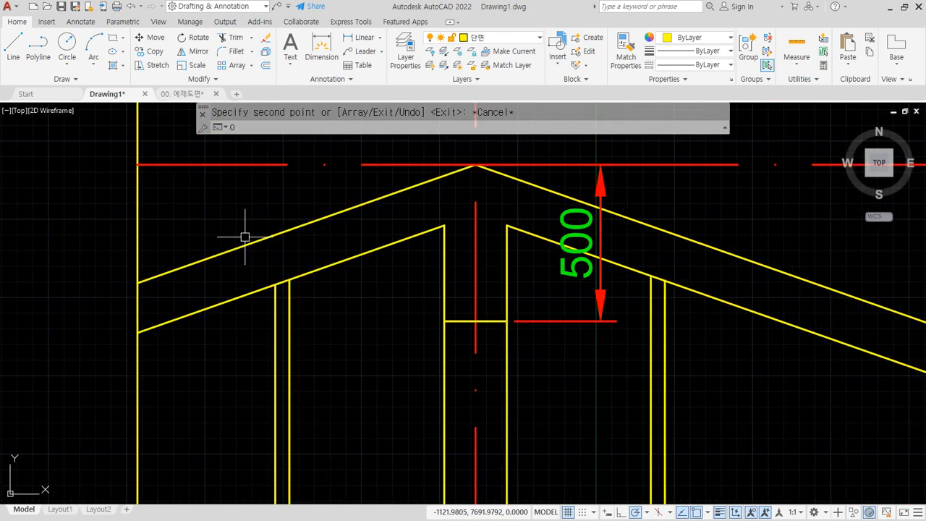
type("o")
key("Return")
type("15")
key("Return")
left_click(245, 239)
left_click(246, 235)
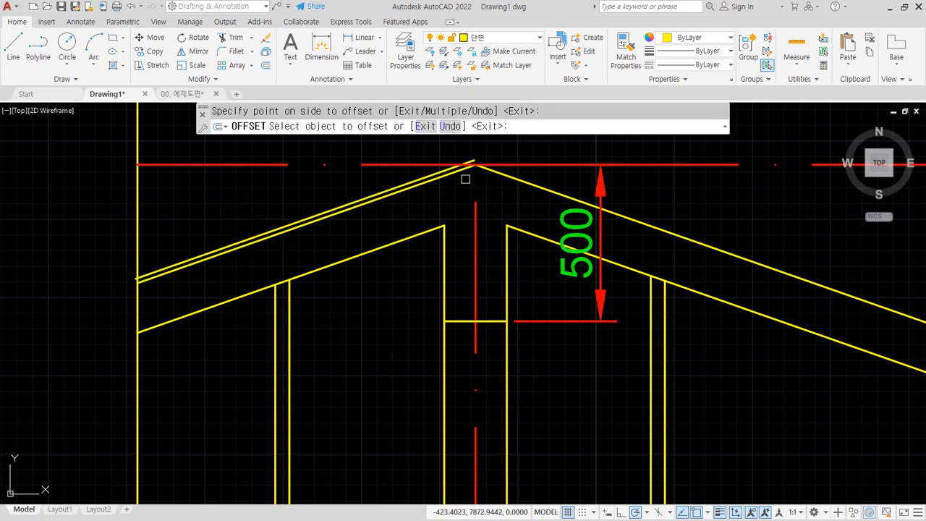
scroll(468, 178, "up", 2)
left_click(521, 171)
left_click(549, 163)
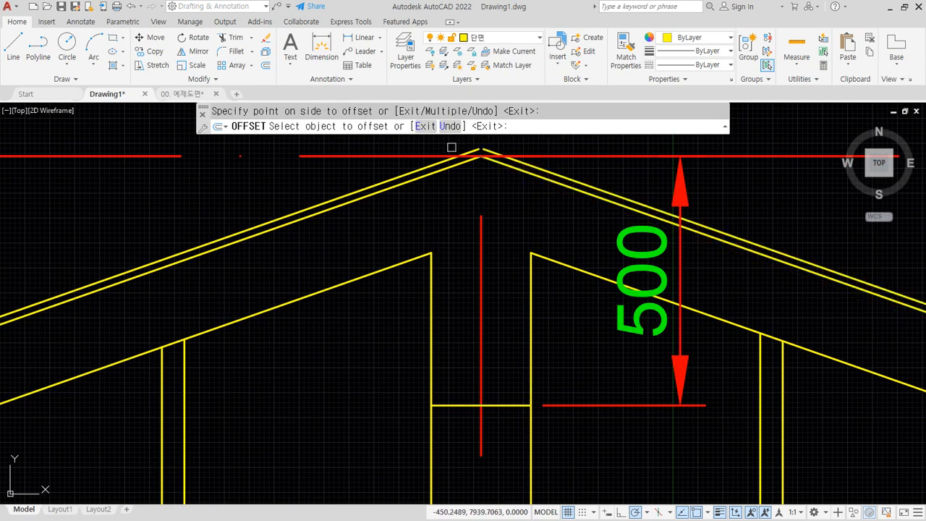
- Fillet the two offset roof lines into a sharp corner at the ridge
key("Escape")
type("f")
key("Return")
left_click(489, 151)
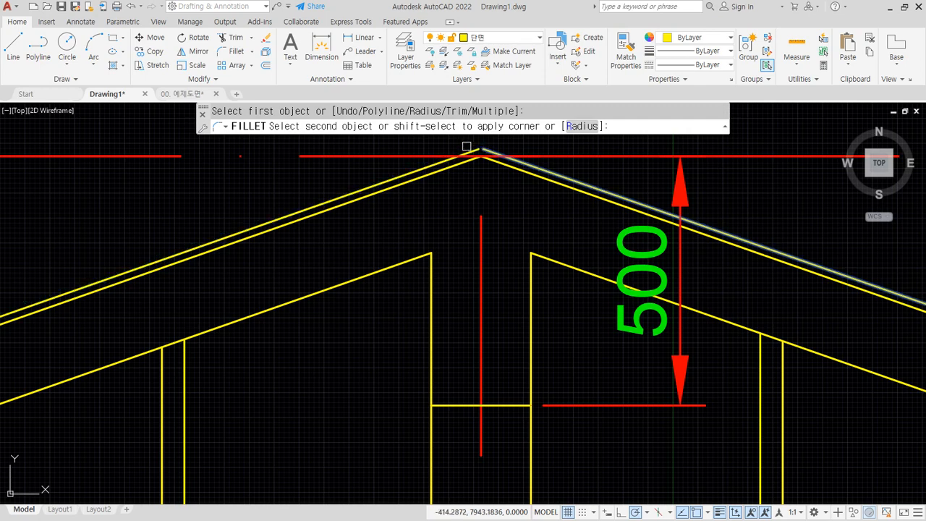
left_click(471, 149)
- Match the offset roof lines on both slopes to the properties of the green ceiling line
scroll(442, 278, "down", 2)
middle_click_drag(694, 391, 358, 223)
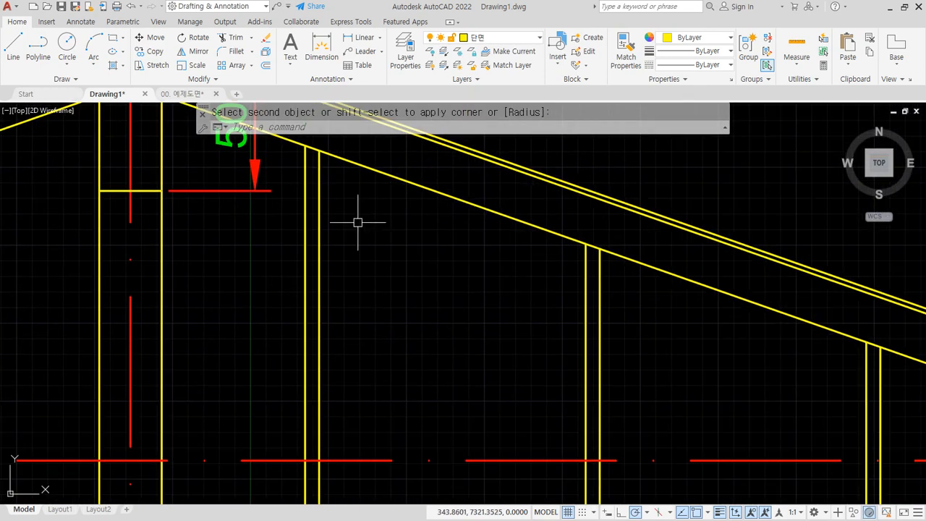
scroll(357, 222, "down", 2)
scroll(364, 207, "up", 5)
type("ma")
key("Return")
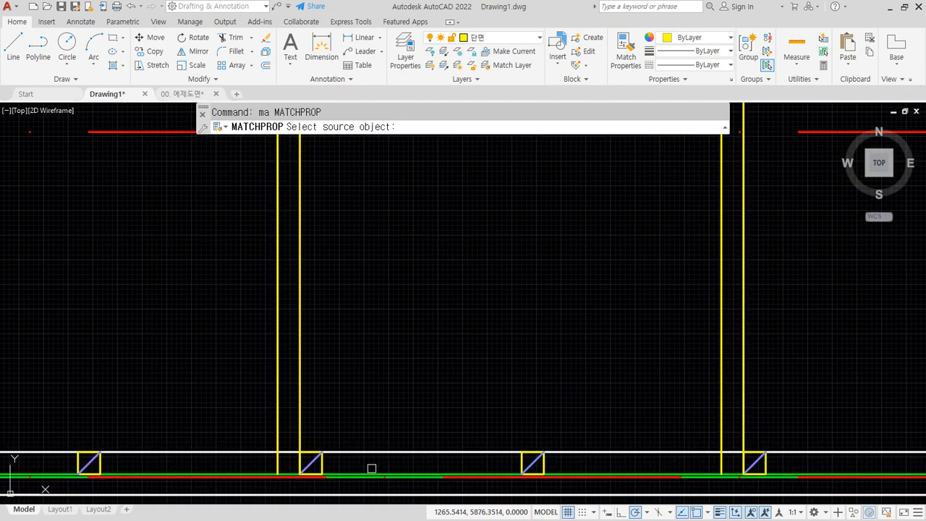
scroll(369, 467, "up", 4)
left_click(366, 457)
scroll(366, 457, "down", 6)
scroll(161, 238, "up", 3)
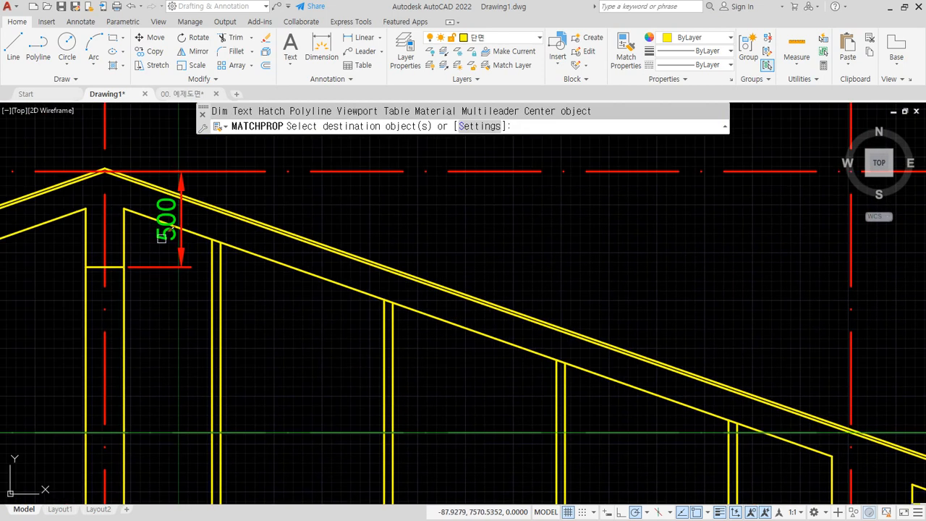
scroll(161, 238, "up", 6)
left_click(233, 205)
left_click(205, 215)
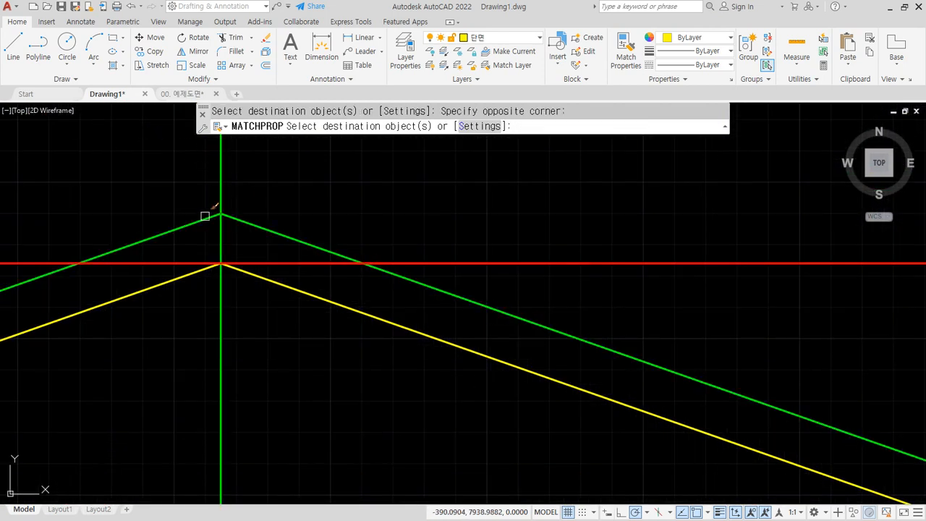
left_click(201, 218)
key("Return")
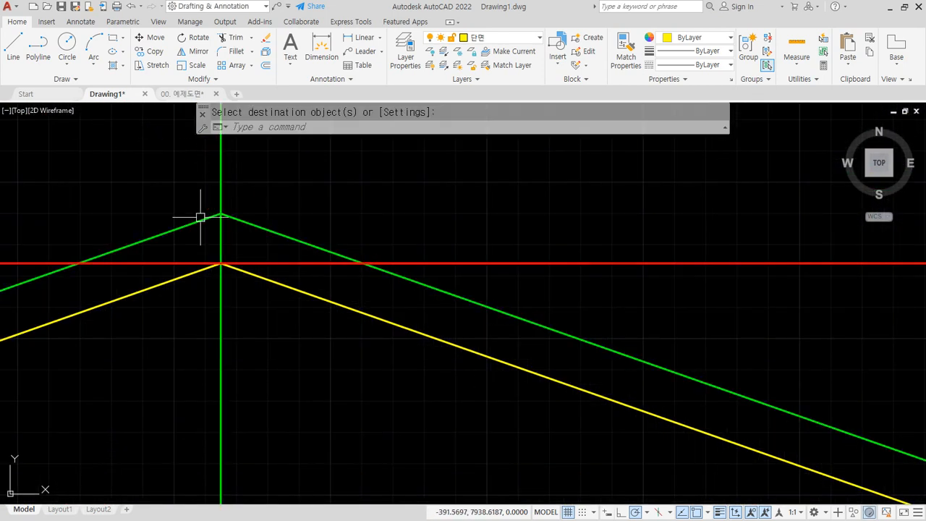
- Match the vertical line through the ridge to the properties of the red horizontal centre line
key("Return")
left_click(254, 259)
left_click(222, 237)
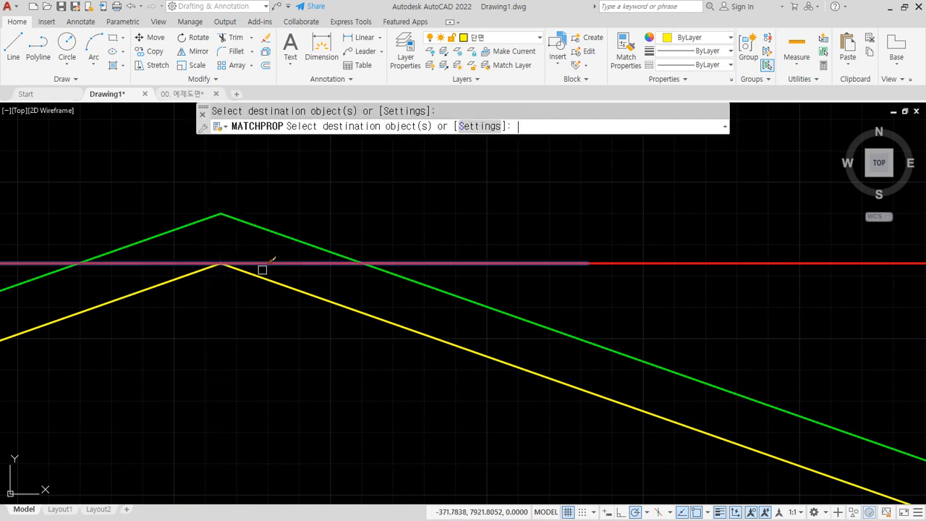
key("Return")
- Offset the green roof lines of both slopes upward by 15
type("o")
key("Return")
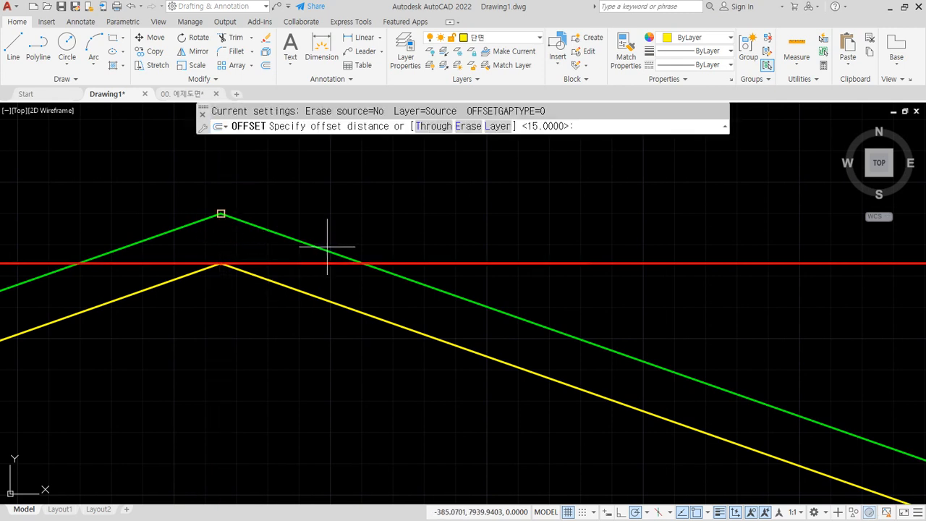
type("15")
key("Return")
left_click(320, 247)
left_click(335, 196)
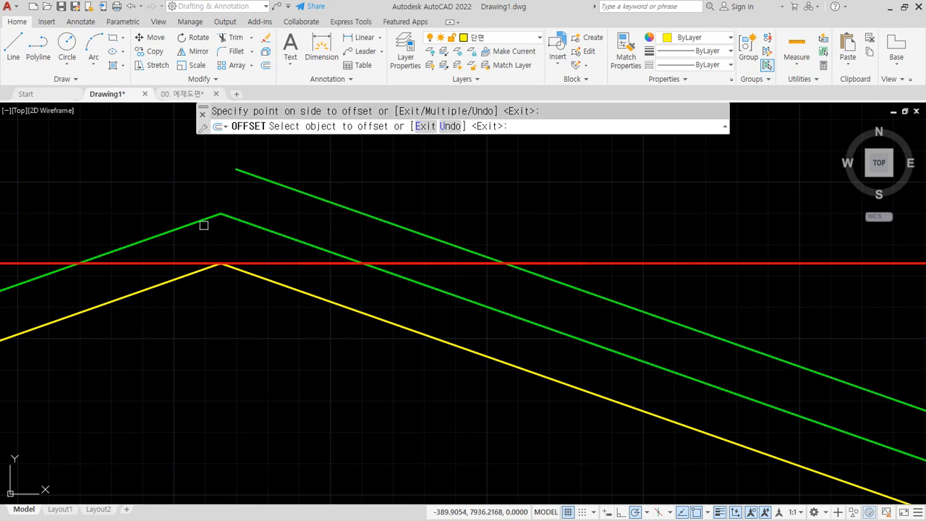
left_click(157, 235)
left_click(114, 192)
key("Return")
- Fillet the two outermost green roof lines into a sharp corner at the ridge
type("f")
key("Return")
left_click(137, 191)
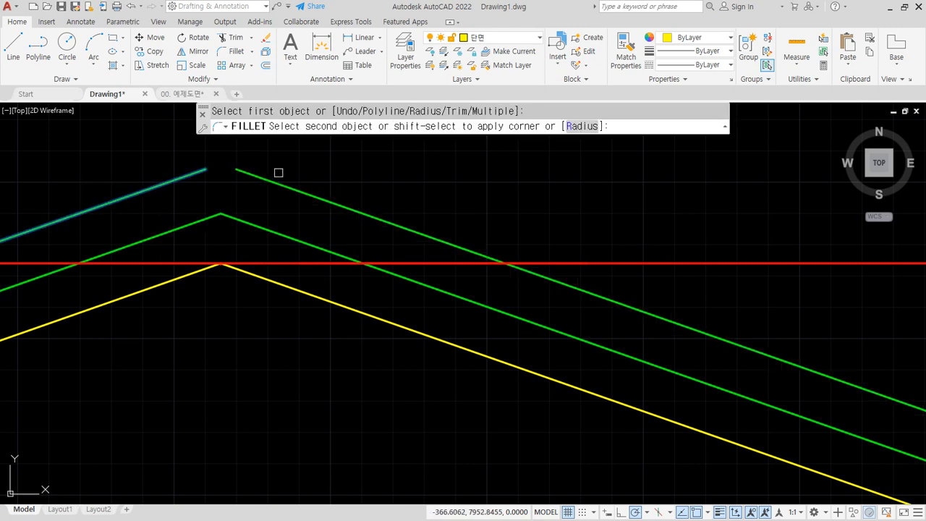
left_click(271, 180)
- Set the linetype of the lower green roof lines to HIDDEN
left_click(309, 246)
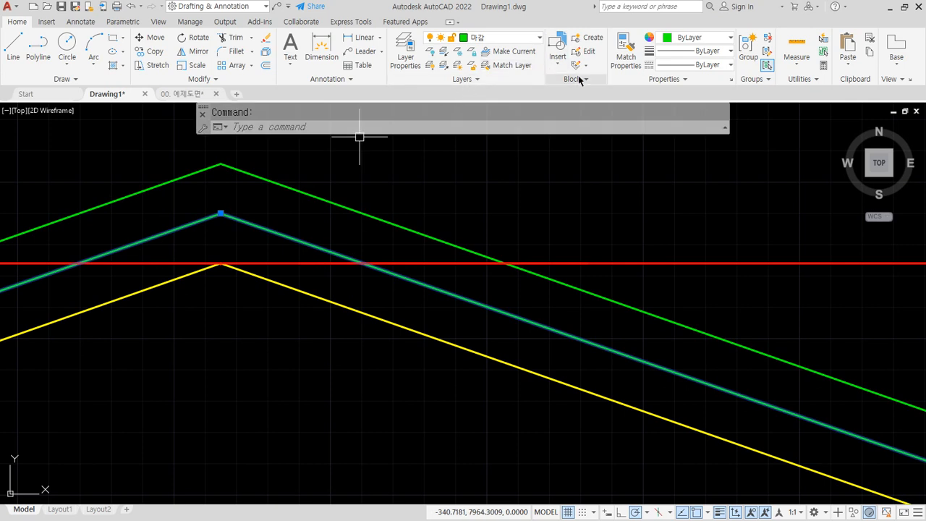
left_click(696, 65)
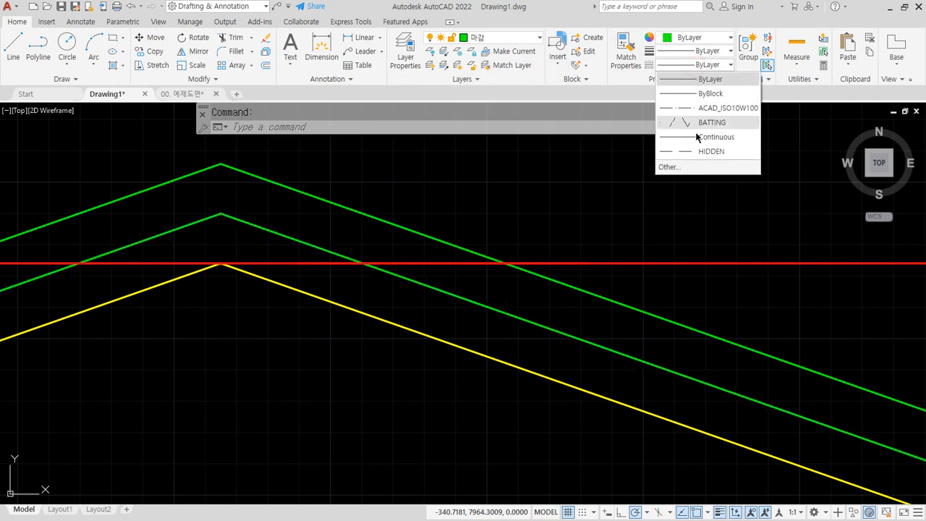
left_click(695, 151)
key("Escape")
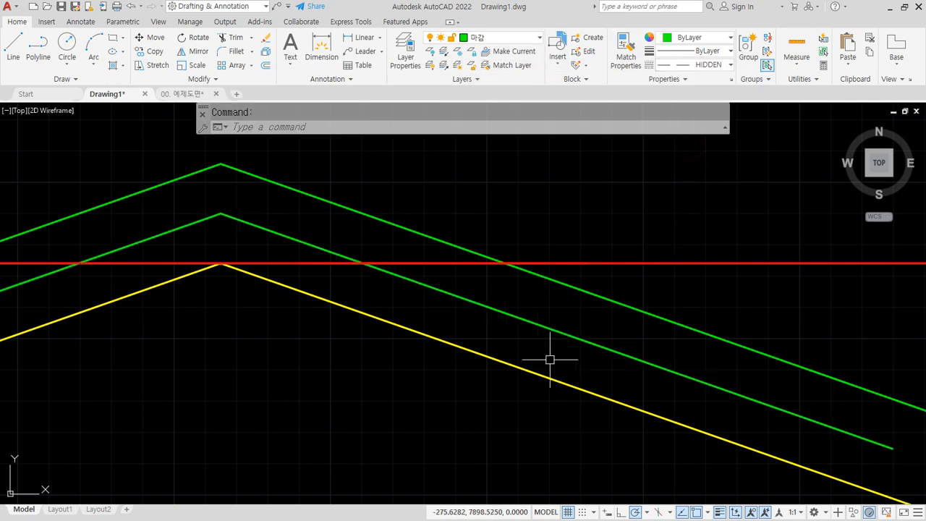
- Offset the eave's vertical edge outward and its horizontal underside downward by 20
scroll(587, 361, "down", 8)
middle_click_drag(624, 356, 194, 140)
middle_click_drag(587, 288, 171, 128)
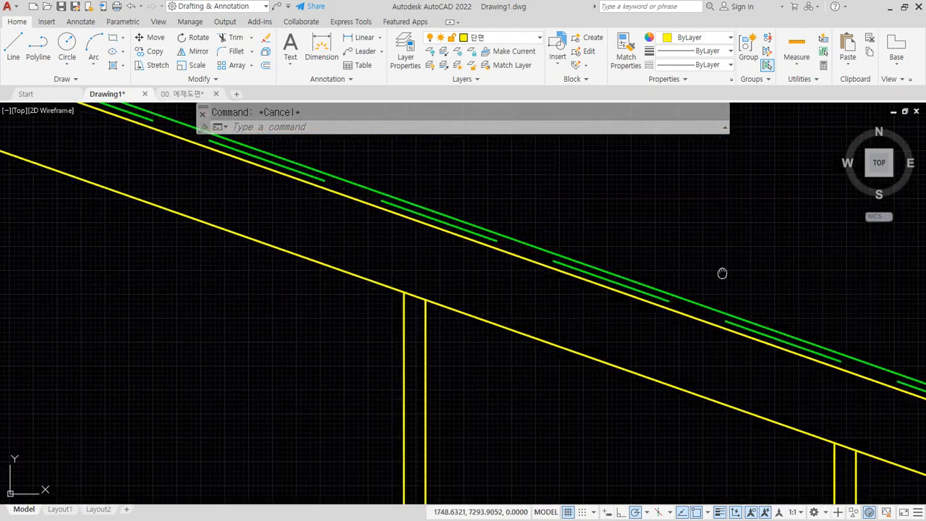
middle_click_drag(724, 273, 233, 173)
middle_click_drag(672, 364, 213, 172)
middle_click_drag(674, 337, 138, 122)
scroll(409, 220, "up", 4)
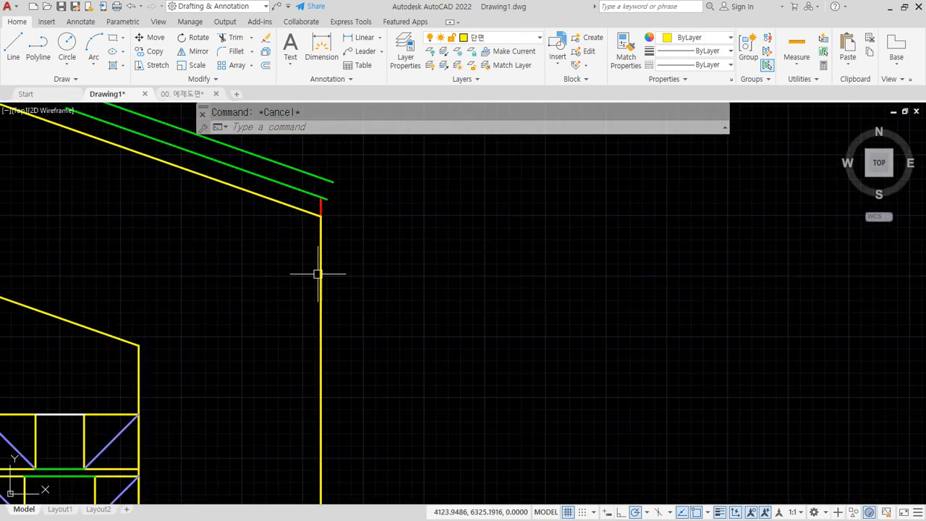
middle_click_drag(345, 331, 433, 256)
middle_click_drag(436, 334, 445, 306)
type("o")
key("Return")
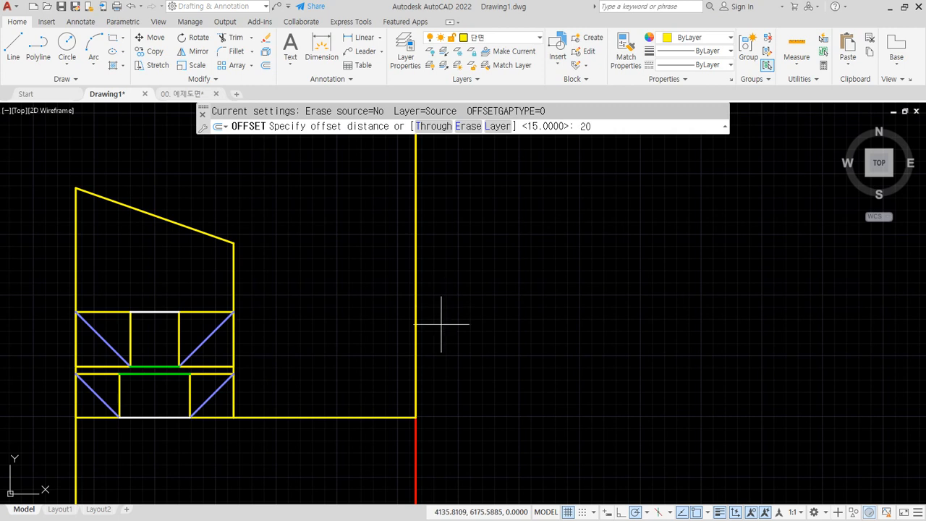
key("Return")
left_click(417, 303)
left_click(480, 302)
left_click(313, 417)
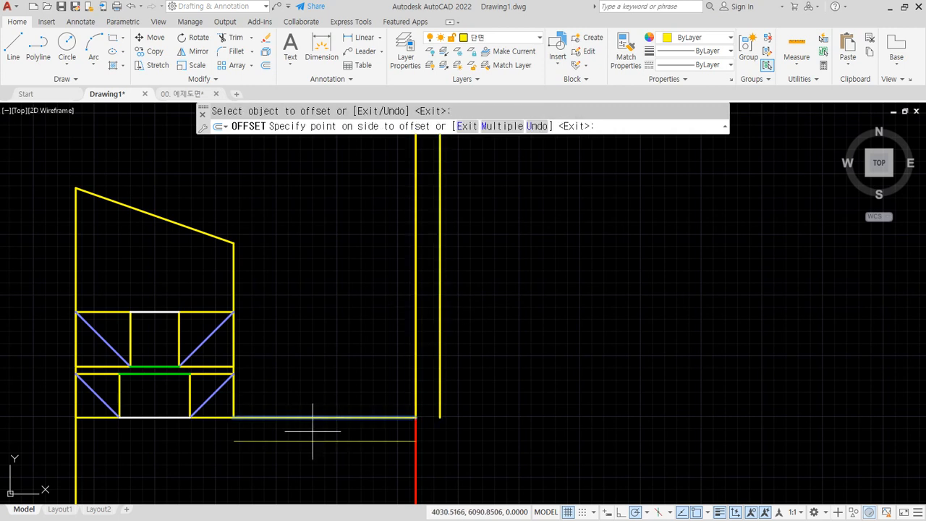
left_click(312, 432)
- Draw a short vertical line joining the inner ends of the eave underside and its offset copy
key("Return")
type("l")
key("Return")
left_click(234, 417)
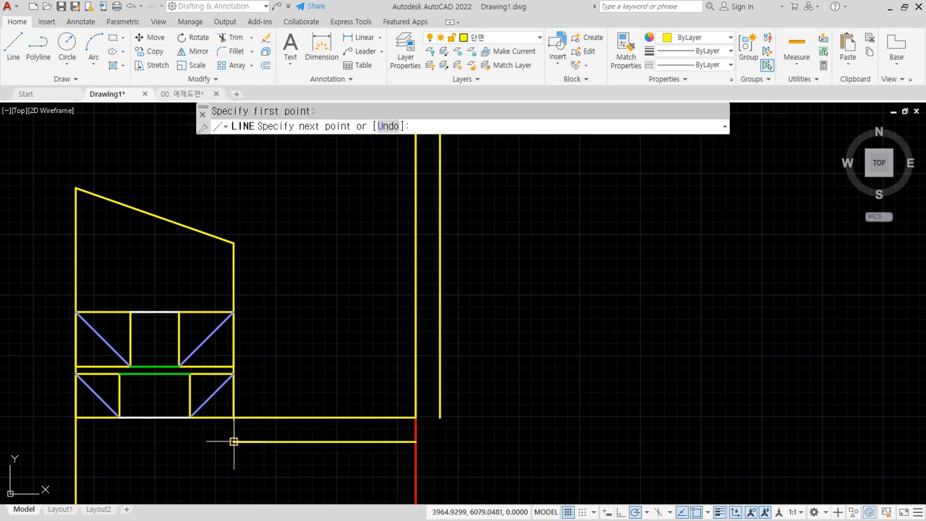
key("Return")
- Fillet the offset eave lines into a sharp lower corner and join the vertical one to the outermost green roof line
type("f")
key("Return")
left_click(395, 441)
left_click(440, 403)
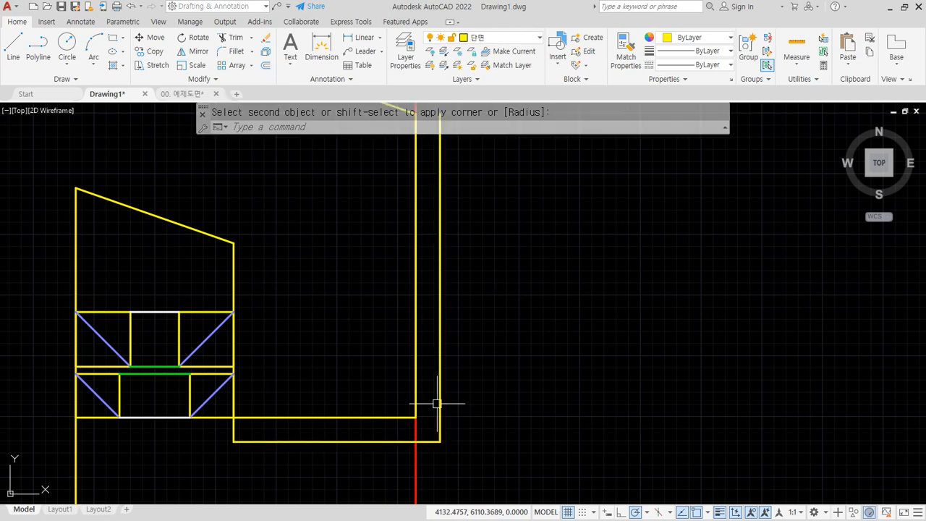
scroll(439, 399, "down", 2)
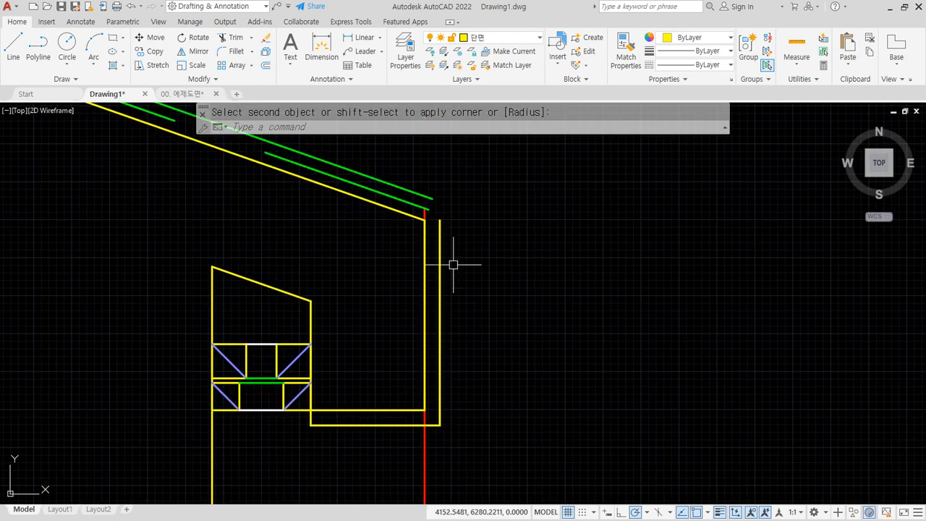
left_click(422, 193)
- Match the properties of the outermost green roof line onto the eave's outer finish lines and the short closing line at their inner end
type("ma")
key("Return")
left_click(427, 198)
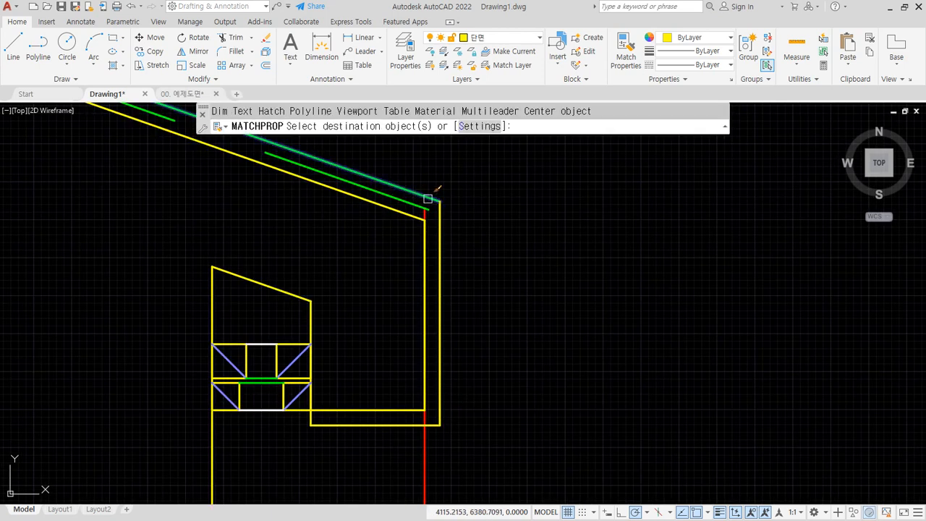
left_click(455, 447)
left_click(433, 408)
left_click(331, 448)
left_click(303, 421)
key("Return")
- Offset the wall's outer vertical line outward and the horizontal centre line above the windows downward by 20
scroll(241, 452, "down", 4)
mouse_move(241, 452)
middle_mouse_down()
mouse_move(282, 391)
mouse_move(315, 289)
mouse_move(422, 292)
middle_mouse_up()
scroll(312, 306, "up", 4)
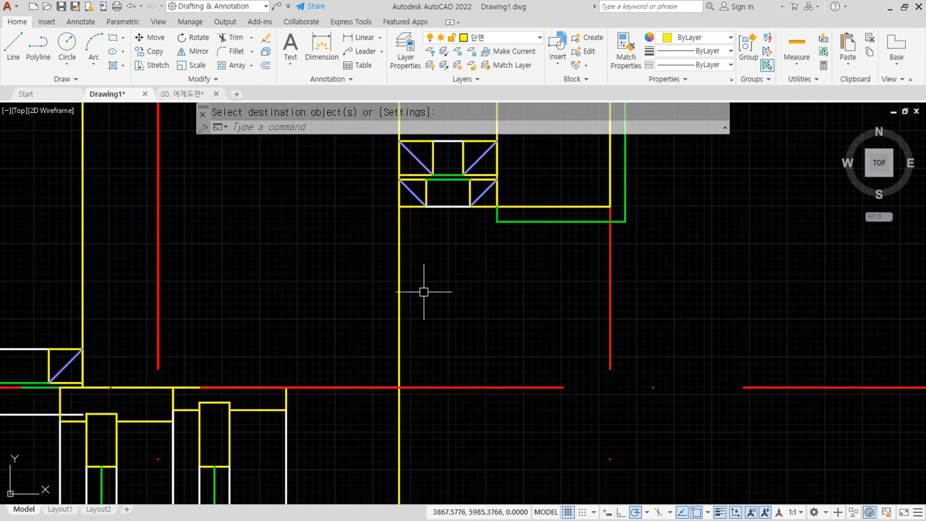
type("o")
key("Return")
type("2")
key("Return")
left_click(400, 279)
left_click(414, 285)
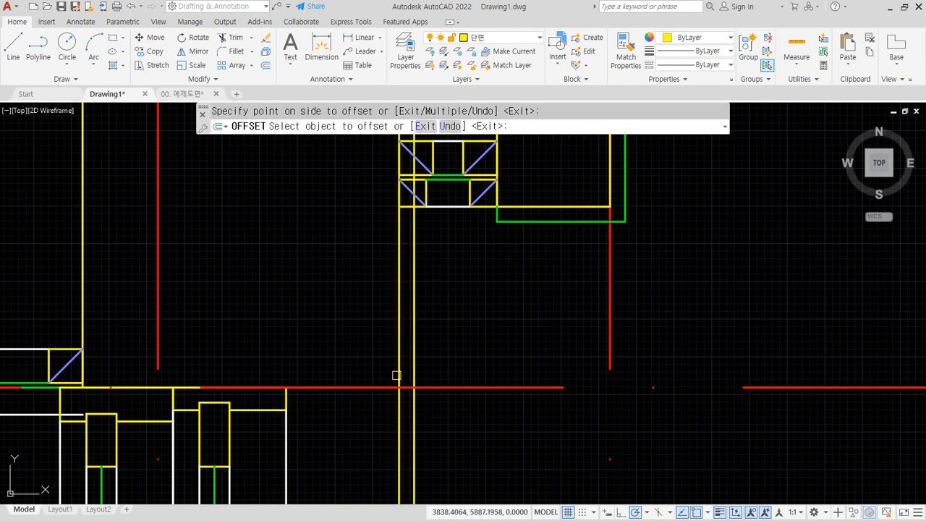
left_click(369, 388)
left_click(283, 403)
- Match the green eave finish line's properties onto the two new offset lines at the wall and above the windows
type("m")
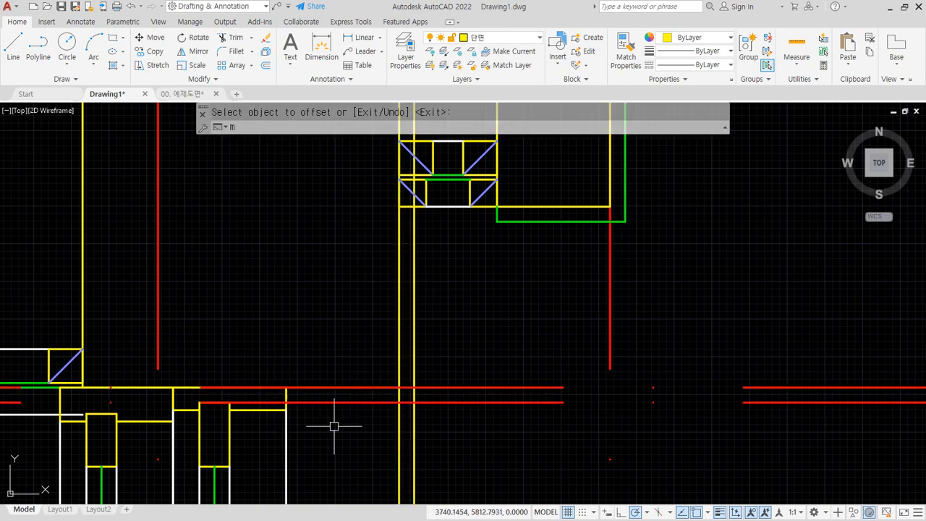
type("a")
key("Return")
left_click(523, 221)
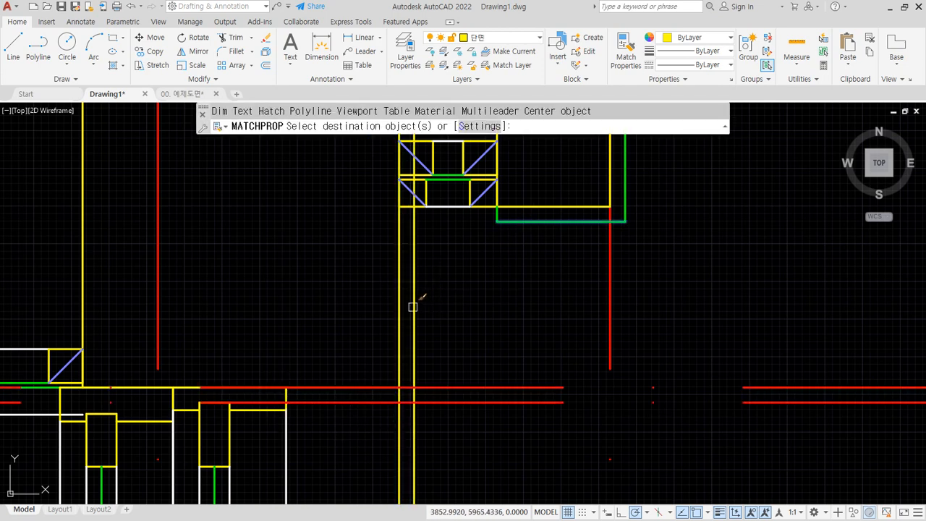
left_click(413, 306)
left_click(365, 403)
key("Return")
- Fillet the two green finish lines into a sharp corner and remove the horizontal one's part beyond the outer window frame
type("f")
key("Return")
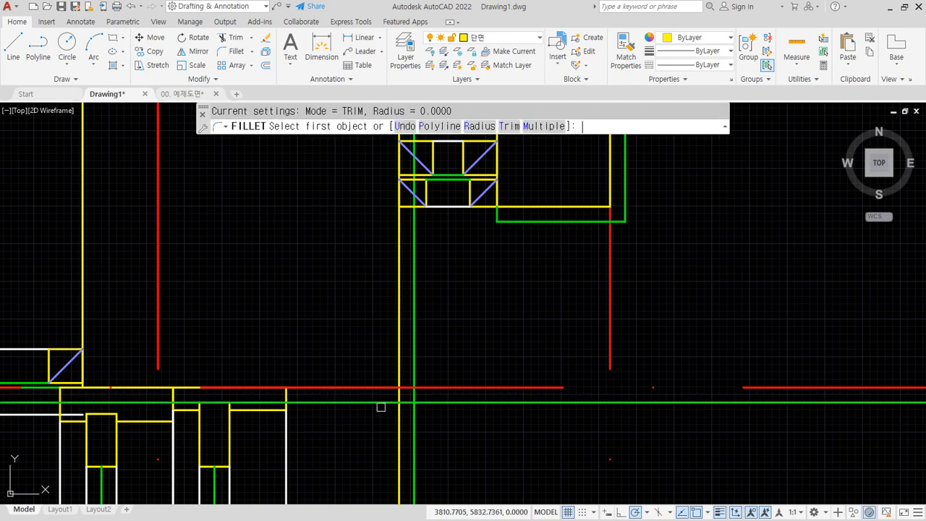
left_click(378, 403)
left_click(416, 355)
key("Escape")
type("tr")
key("Return")
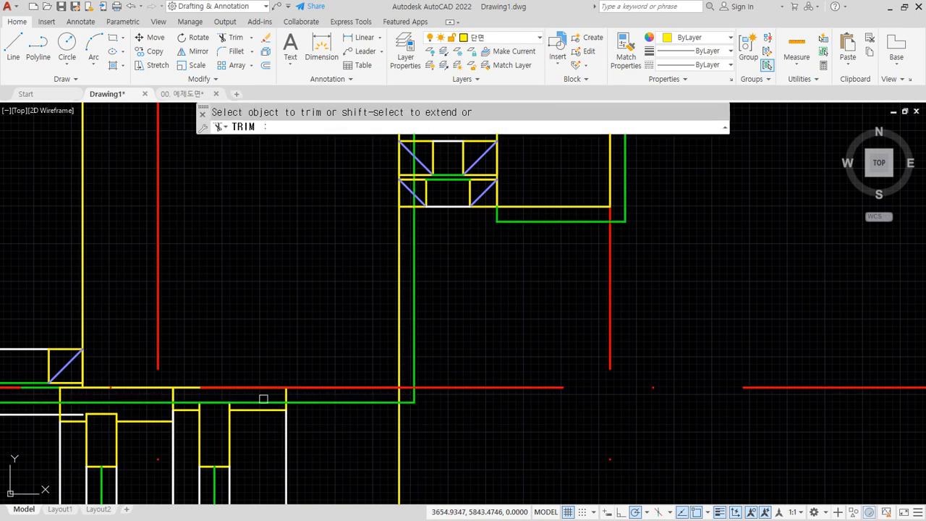
left_click(257, 401)
key("Return")
left_click(163, 401)
key("Delete")
- Trim the vertical green finish line at the underside of the eave framing boxes and erase the remnant inside them
scroll(432, 256, "up", 5)
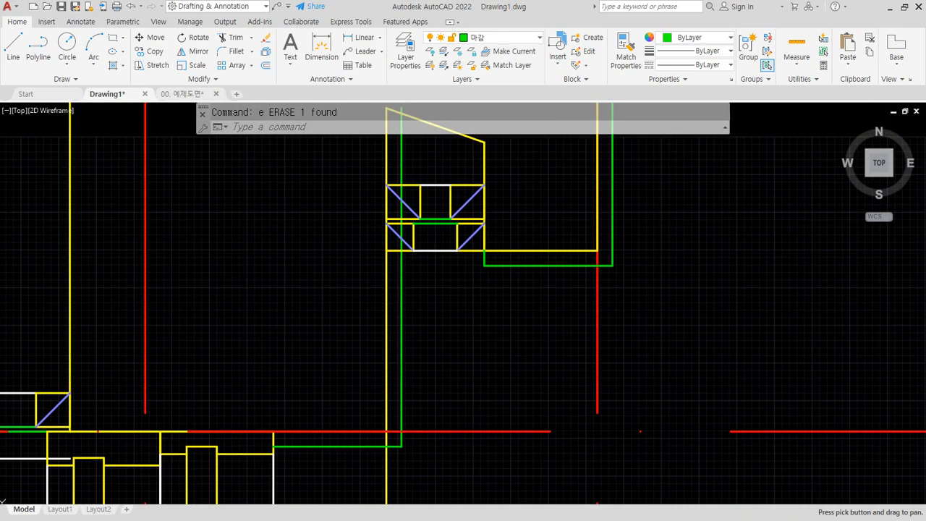
type("tr")
key("Return")
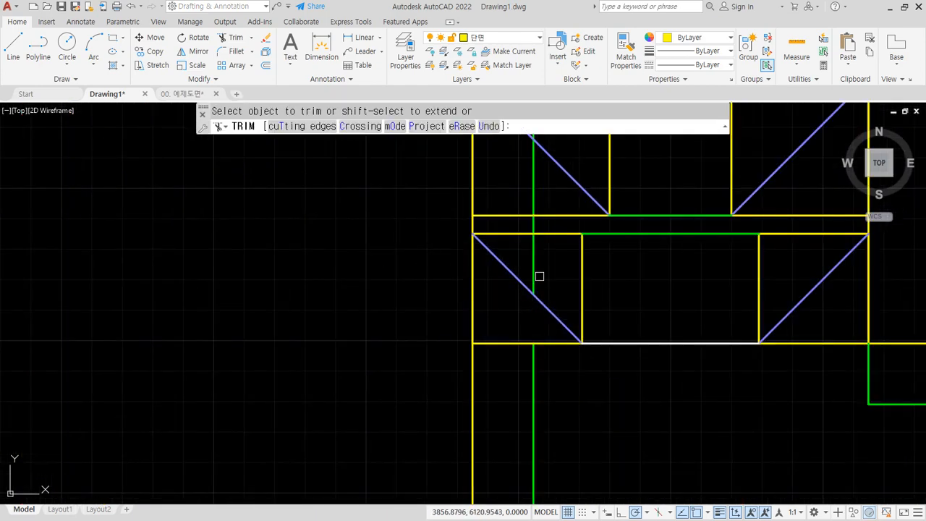
key("Return")
left_click(534, 265)
type("e")
key("Return")
- Trim the wall's vertical line between the horizontal centre line and the green finish line just below it
scroll(557, 332, "down", 5)
middle_click_drag(547, 366, 525, 236)
middle_click_drag(528, 342, 527, 260)
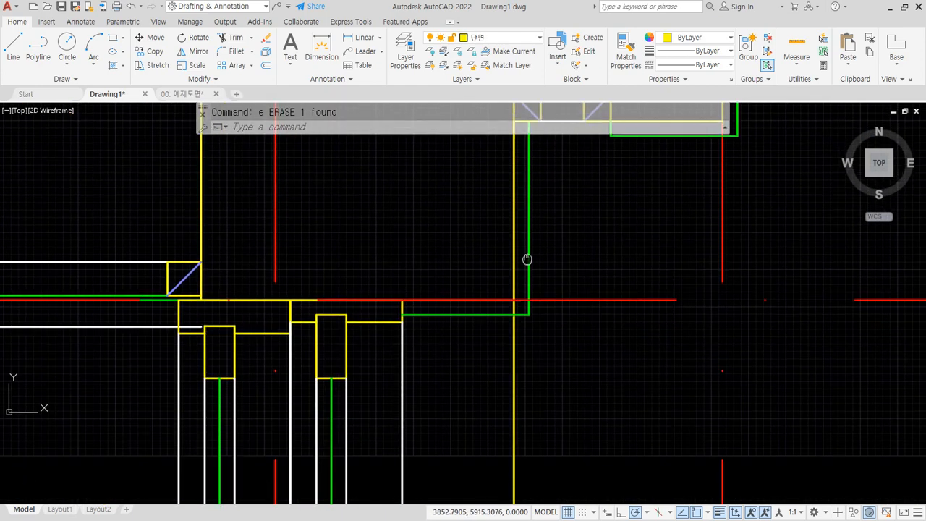
type("tr")
key("Return")
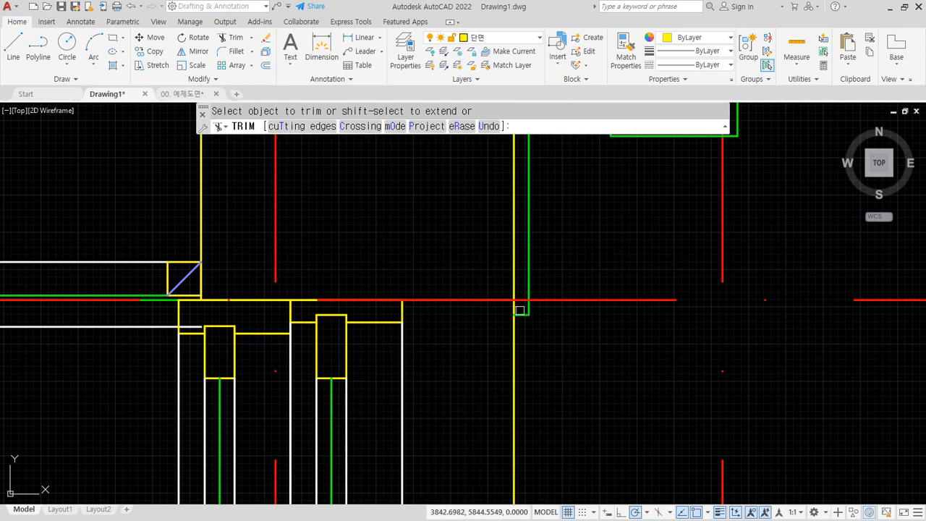
key("ctrl+z")
type("tr")
key("Return")
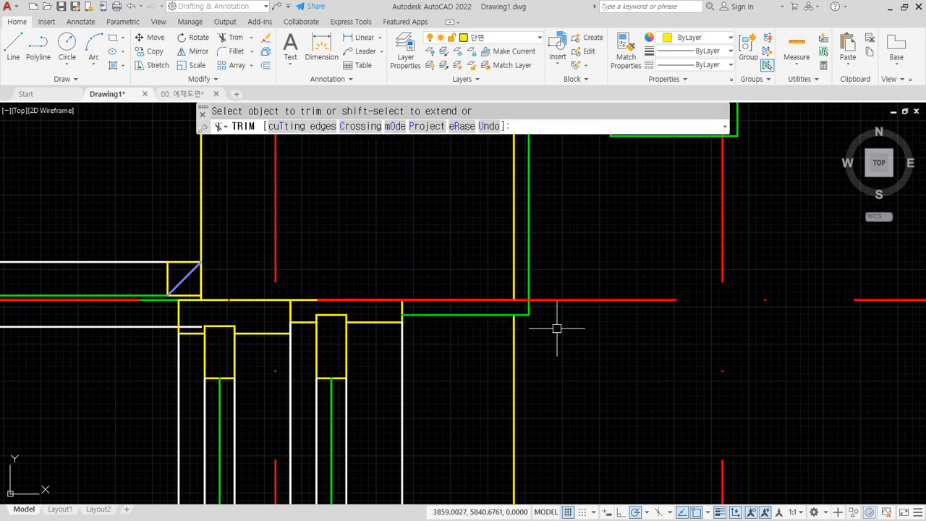
scroll(558, 325, "down", 2)
mouse_move(536, 307)
middle_mouse_down()
mouse_move(529, 326)
mouse_move(440, 301)
mouse_move(490, 369)
middle_mouse_up()
scroll(440, 302, "down", 2)
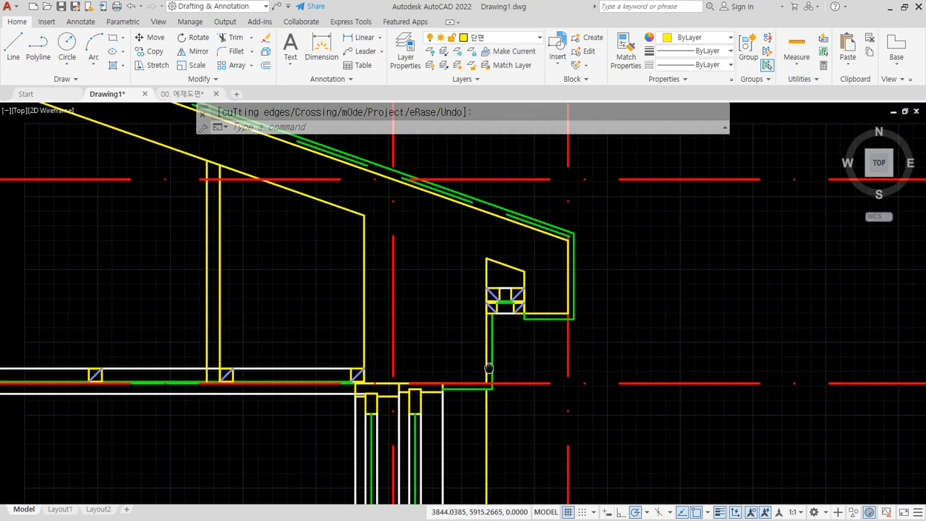
scroll(452, 319, "up", 2)
scroll(602, 372, "down", 2)
middle_click_drag(601, 372, 339, 399)
middle_click_drag(293, 332, 400, 359)
scroll(434, 343, "up", 1)
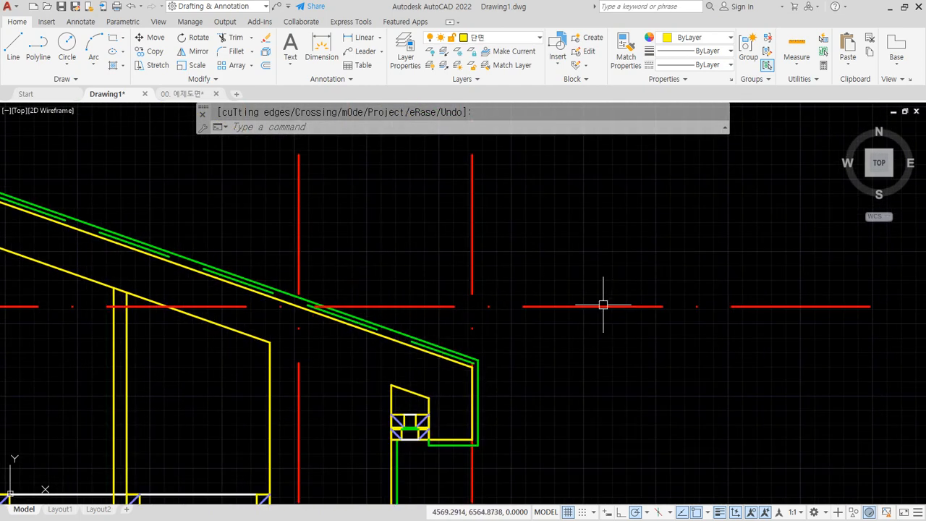
- Draw a horizontal and a vertical construction line crossing in the empty area beyond the eave
middle_click_drag(603, 304, 457, 311)
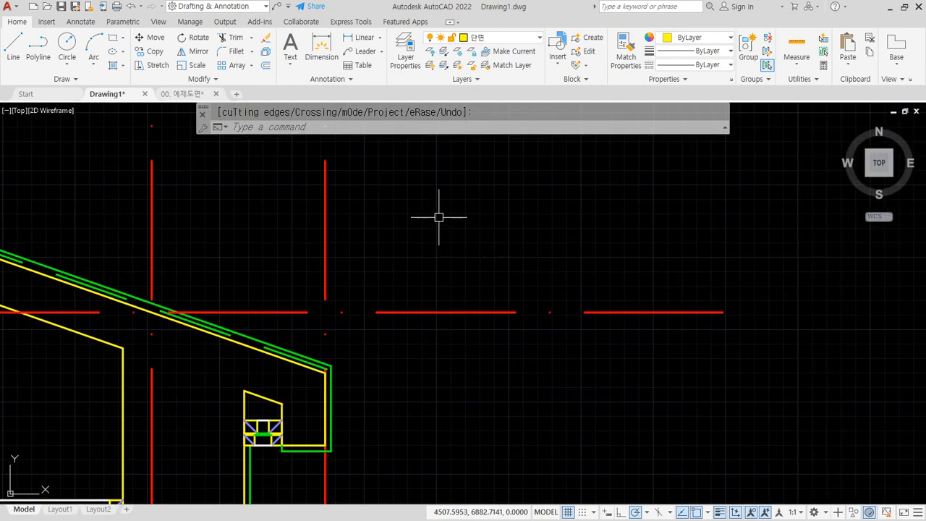
type("xl")
key("space")
left_click(457, 238)
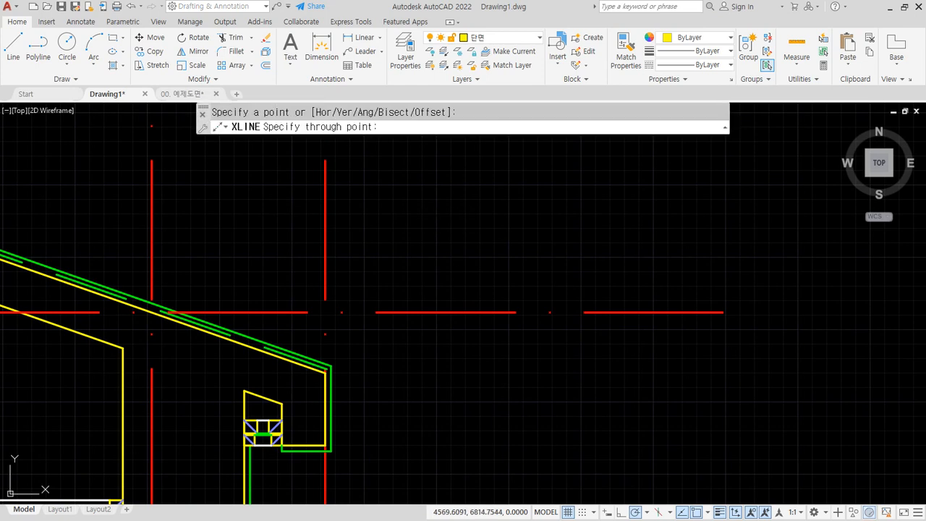
left_click(485, 238)
left_click(457, 214)
key("space")
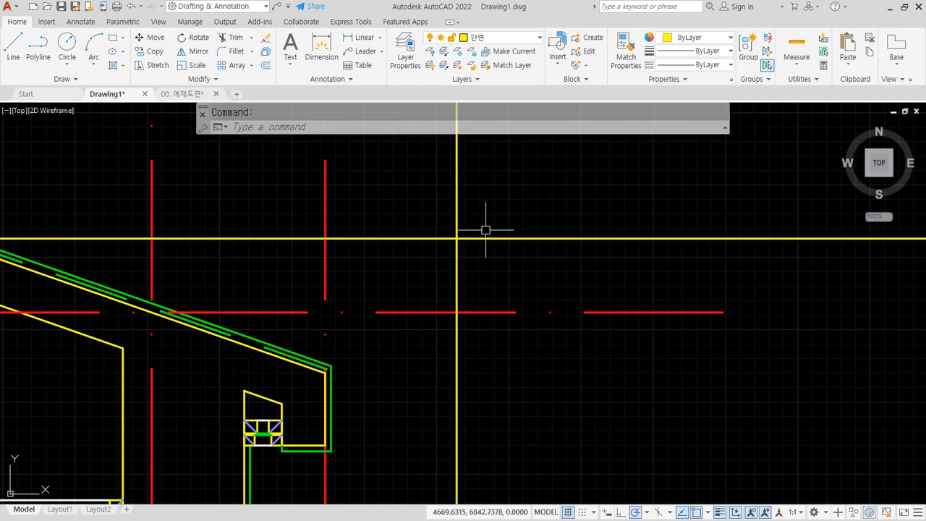
- Offset the vertical construction line to its right by 15
scroll(380, 279, "up", 2)
type("o")
key("space")
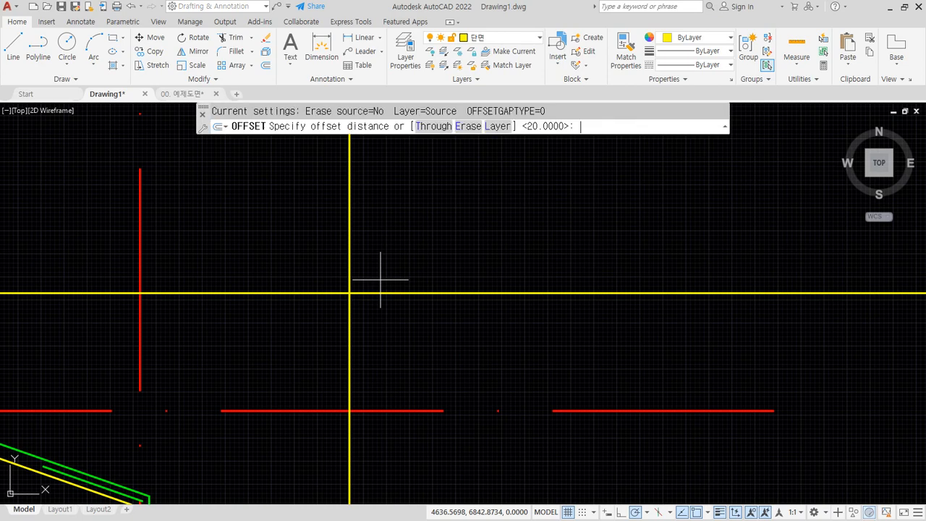
type("15")
key("space")
left_click(349, 273)
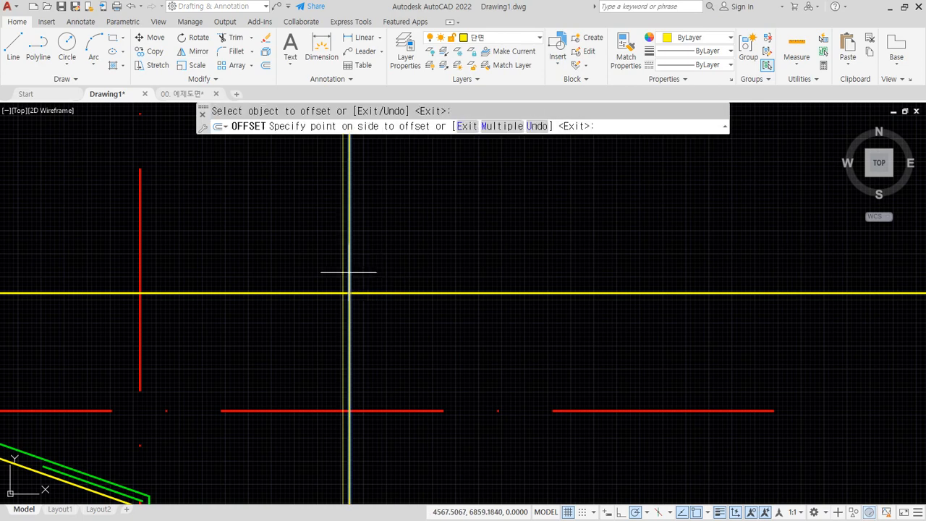
left_click(405, 272)
key("space")
- Offset the original vertical construction line to its right by 300
scroll(356, 291, "up", 6)
scroll(353, 290, "up", 2)
key("space")
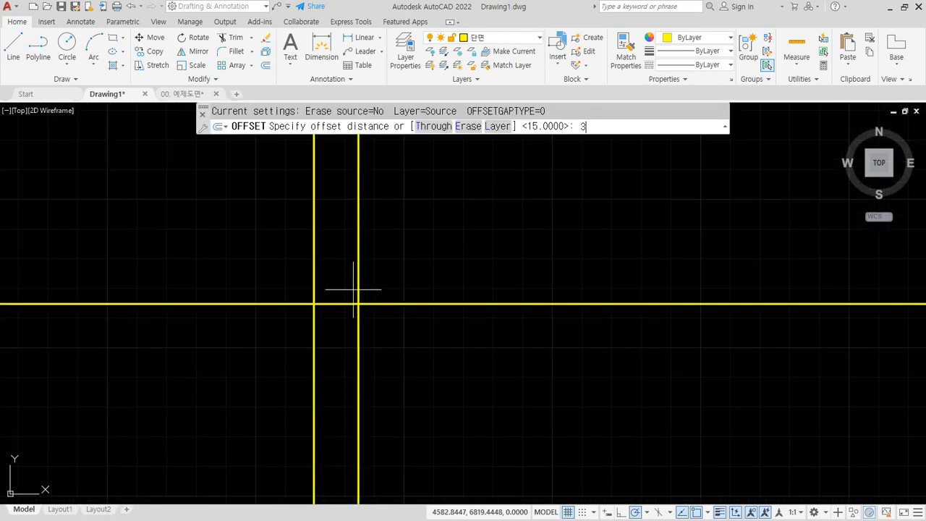
type("300")
key("space")
left_click(315, 282)
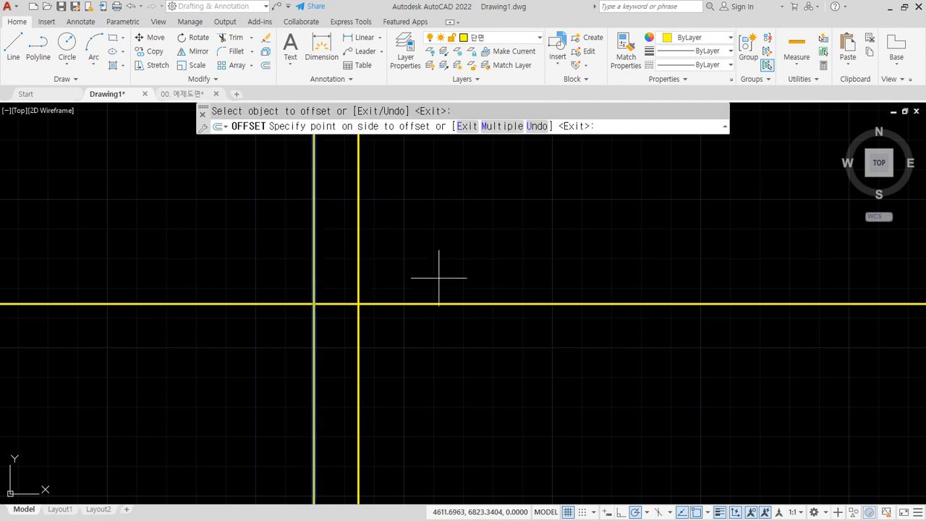
left_click(439, 271)
scroll(445, 279, "down", 2)
middle_click_drag(520, 277, 364, 293)
key("space")
- Offset the first vertical construction line to its right by 350
key("space")
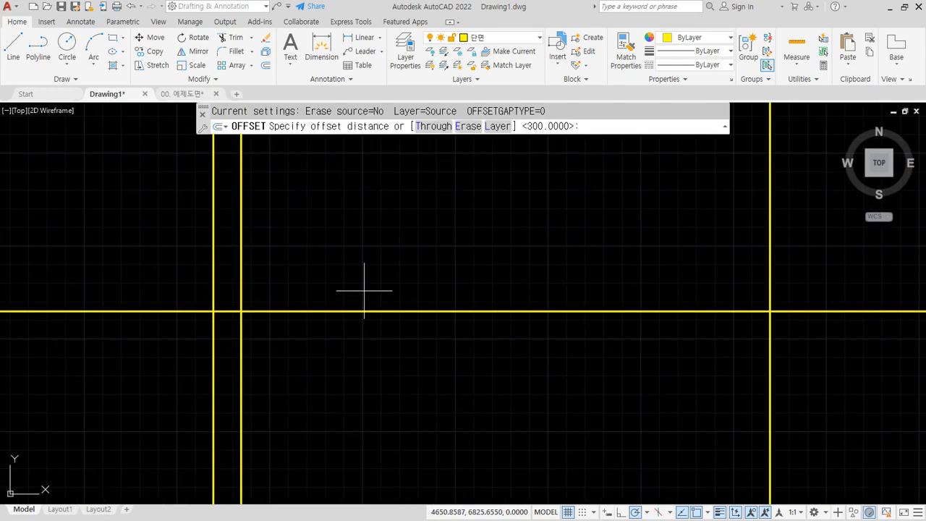
type("350")
key("space")
left_click(214, 282)
left_click(376, 265)
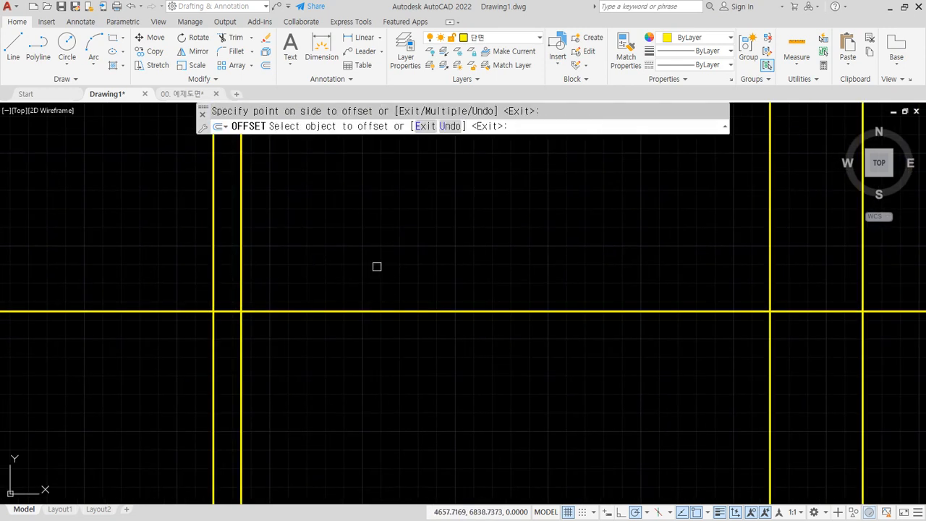
key("space")
- Draw a 30 by 30 rectangle up and right from where the second vertical line crosses the horizontal line
type("re")
key("space")
left_click(241, 311)
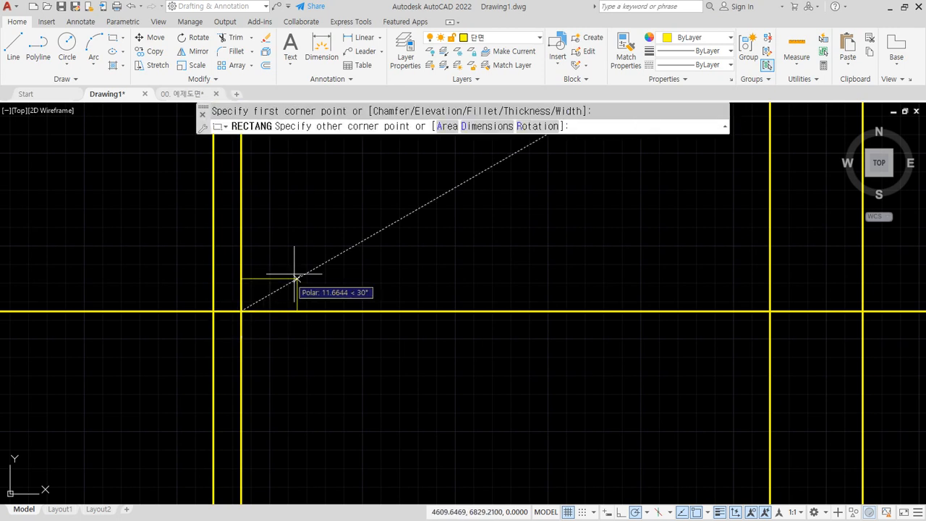
type("@30,30")
key("space")
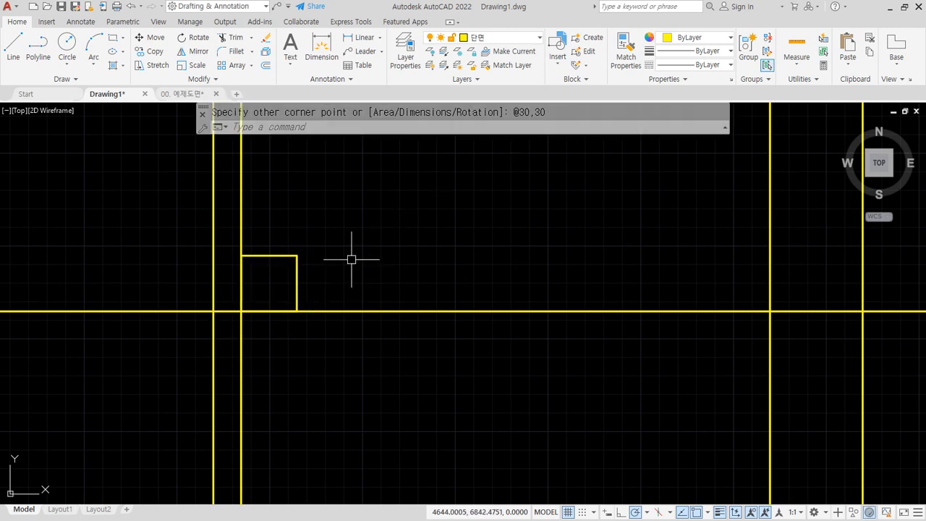
- Draw a rectangle 30 wide and 50 high from where the third vertical line crosses the horizontal line
type("rec")
key("space")
left_click(770, 311)
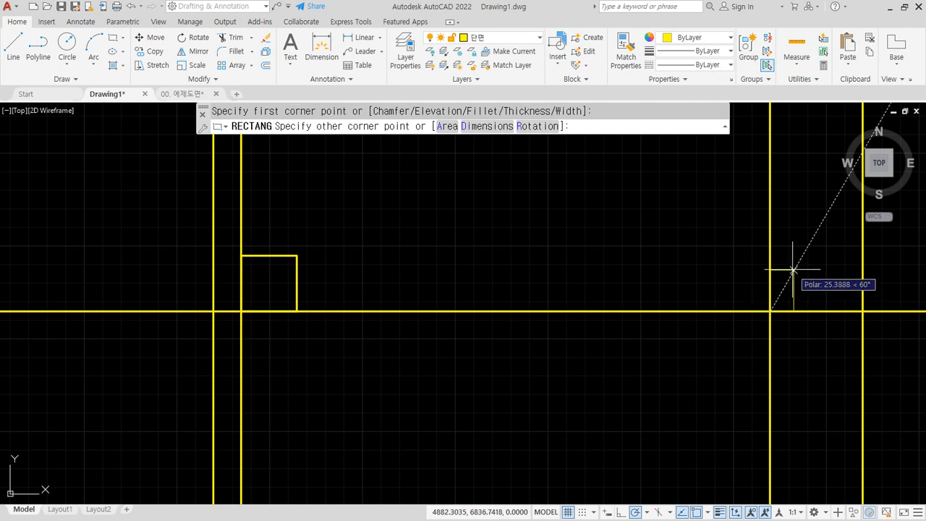
type("@30,50")
key("Return")
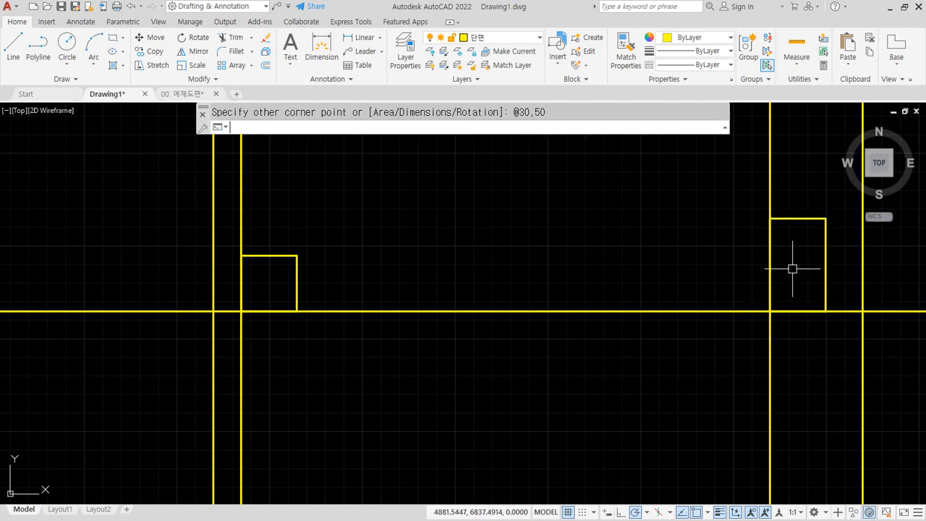
- Draw a diagonal line from the upper-right to the lower-left corner in each of the two rectangles
type("l")
key("Return")
left_click(817, 222)
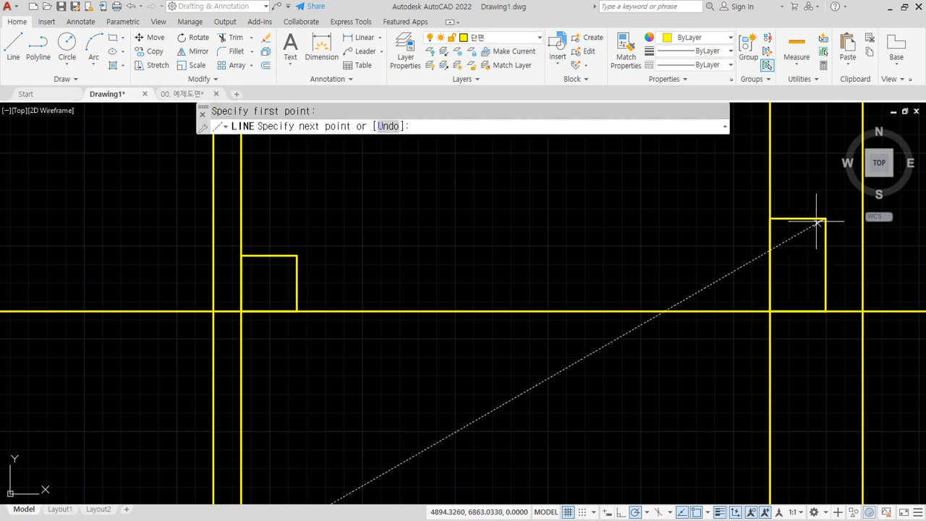
left_click(770, 311)
key("Return")
key("Return")
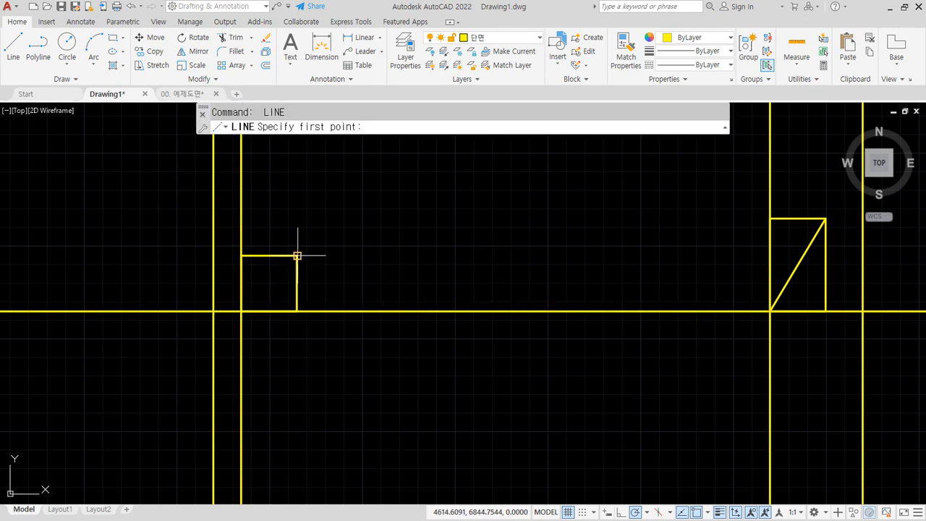
left_click(297, 255)
left_click(242, 311)
key("Return")
- Assign the diagonals of both rectangles to the 해치 layer
left_click(260, 288)
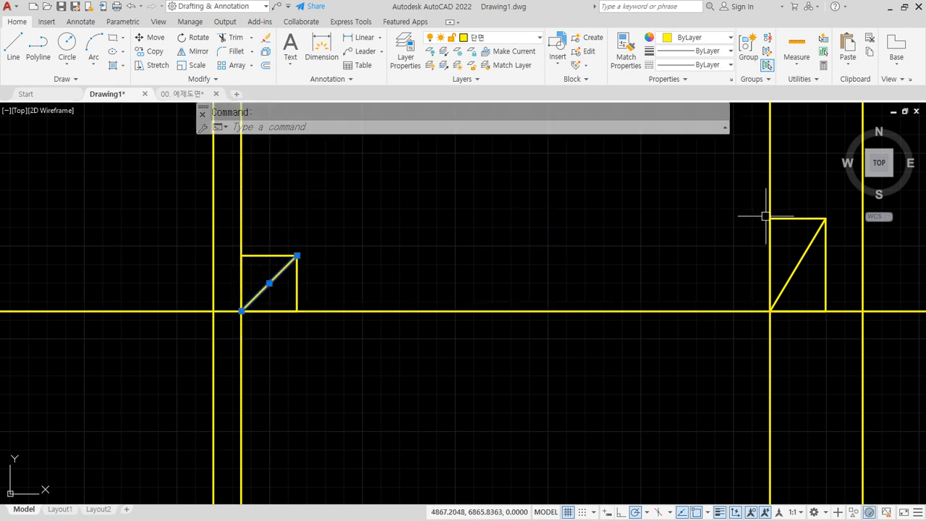
left_click(484, 37)
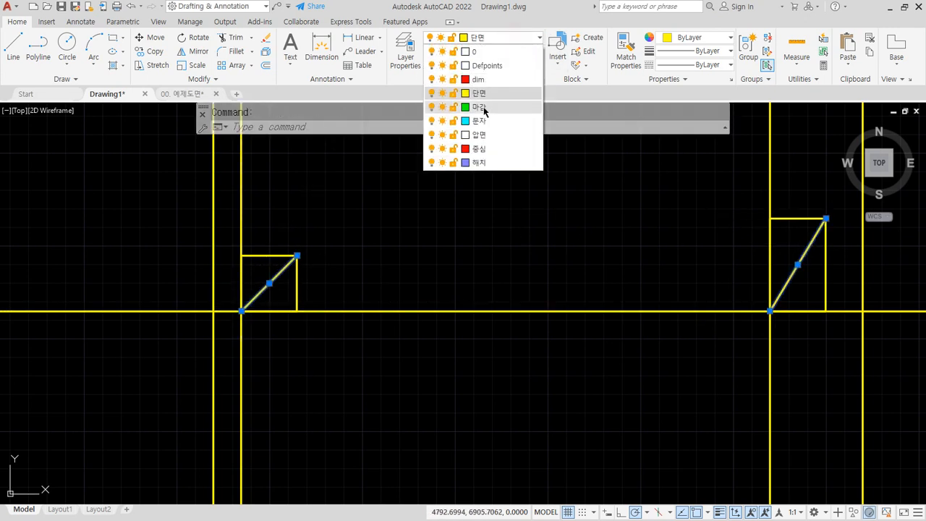
left_click(480, 163)
key("Escape")
- Draw a sloping line from the small rectangle's upper-left corner to the tall rectangle's upper-left corner
type("l LINE")
key("Return")
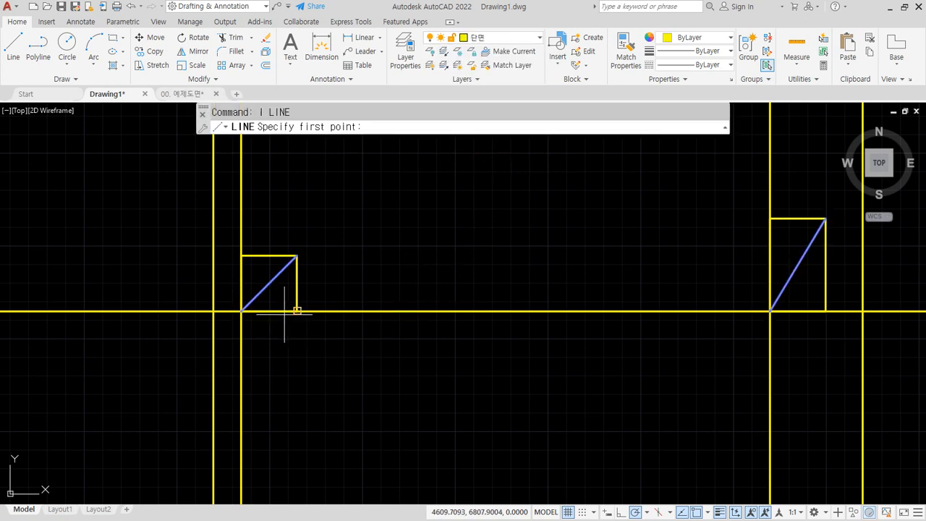
left_click(241, 255)
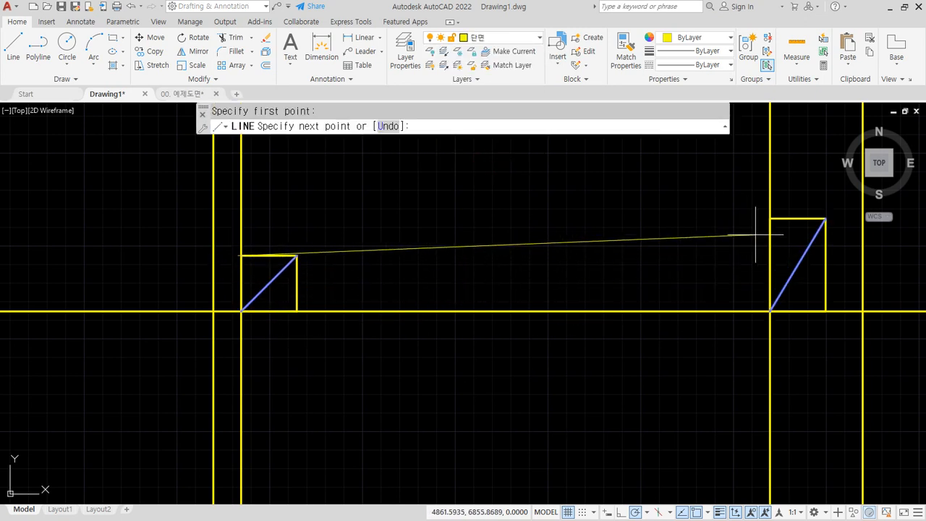
left_click(770, 218)
- Offset the sloping line upward by 15
middle_click_drag(660, 251, 573, 276)
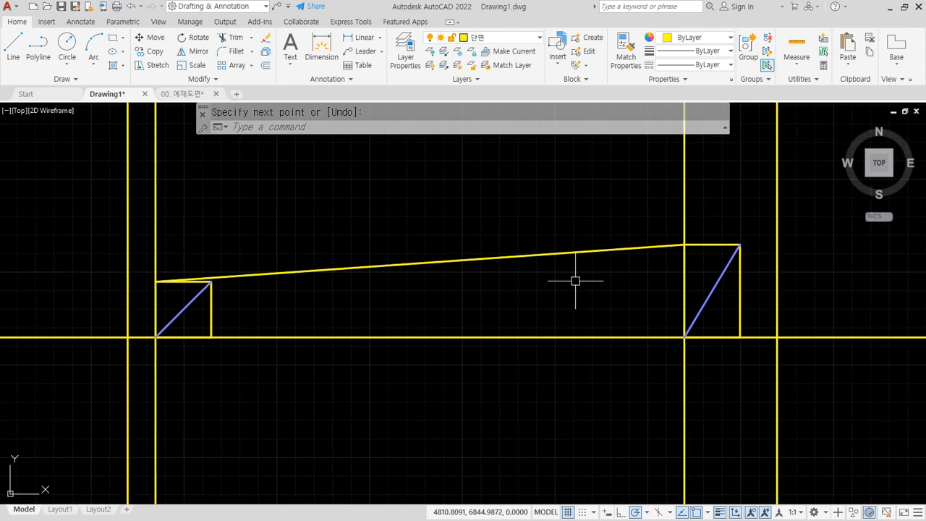
type("o")
key("Return")
type("15")
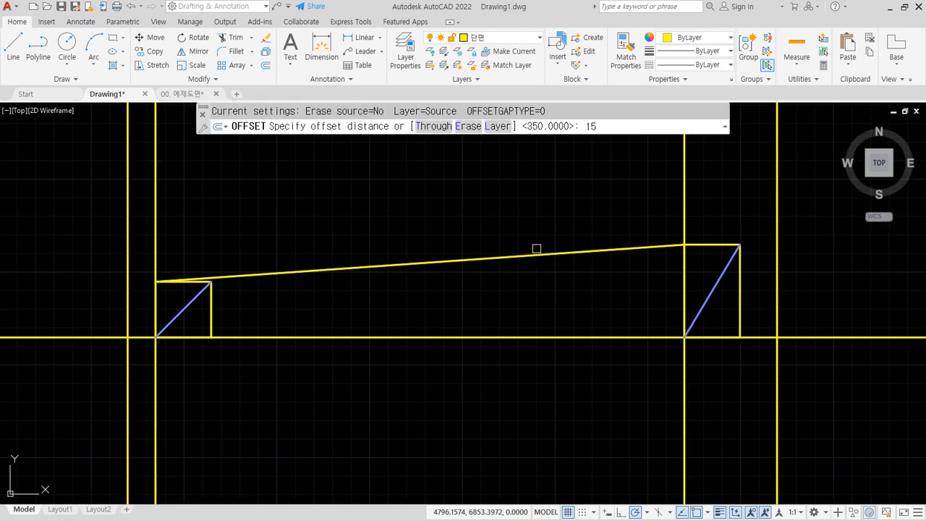
key("Return")
left_click(535, 249)
left_click(569, 196)
key("Return")
- Fillet both sloping lines into corners with the rightmost vertical line, and the upper one also with the leftmost vertical line
type("f")
key("Return")
left_click(673, 245)
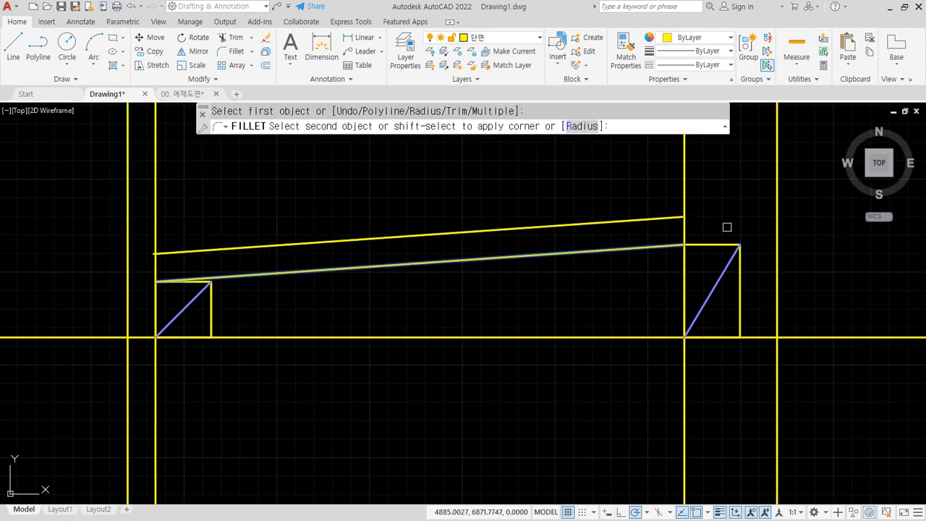
left_click(776, 223)
key("Return")
left_click(778, 221)
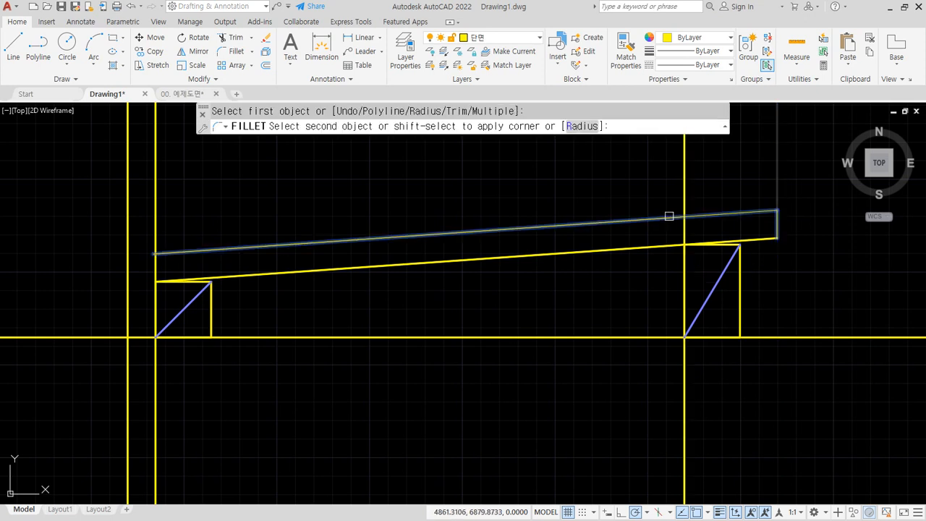
left_click(668, 215)
key("Return")
left_click(173, 254)
left_click(129, 278)
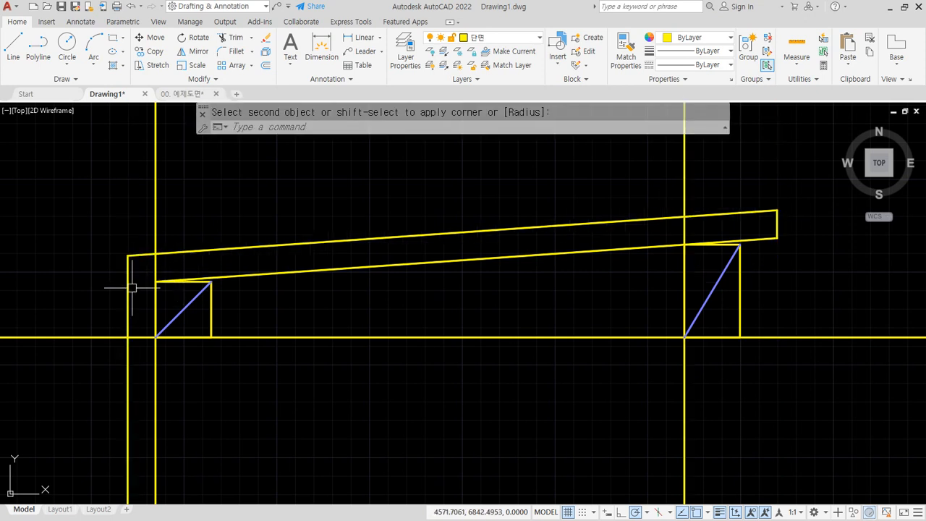
- Draw a short horizontal line from the midpoint of the small rectangle's left side and fillet it to the leftmost vertical line
type("l")
key("Return")
type("mid of")
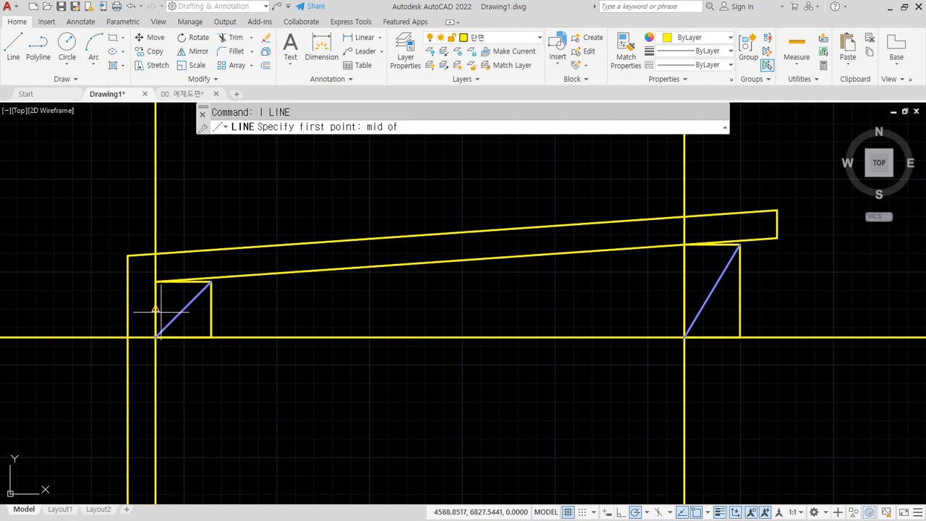
left_click(155, 310)
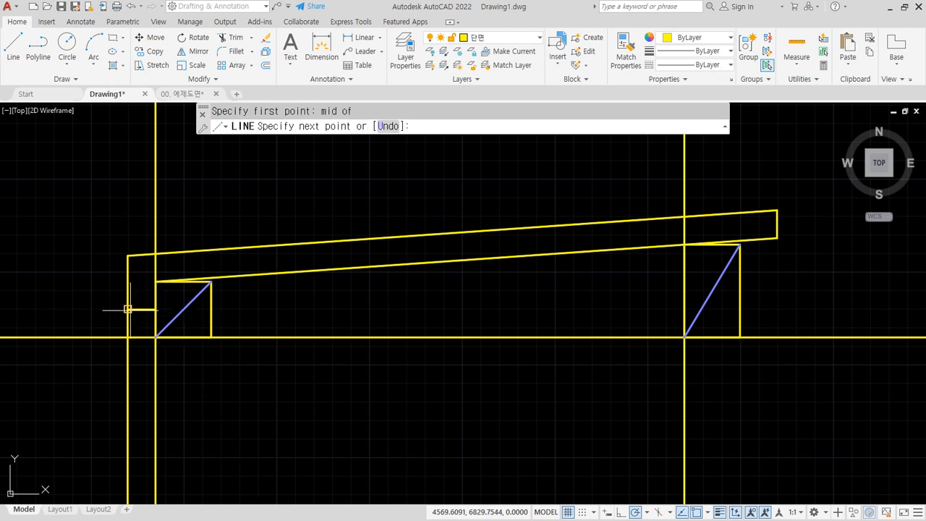
left_click(139, 310)
key("Return")
type("f")
key("Return")
left_click(138, 310)
left_click(126, 290)
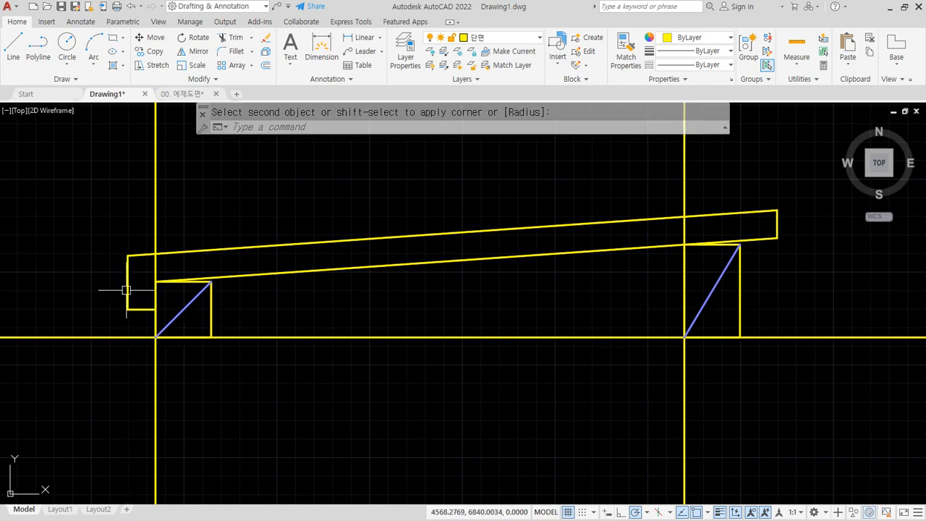
- Erase the two remaining vertical construction lines and the horizontal base line
left_click(156, 219)
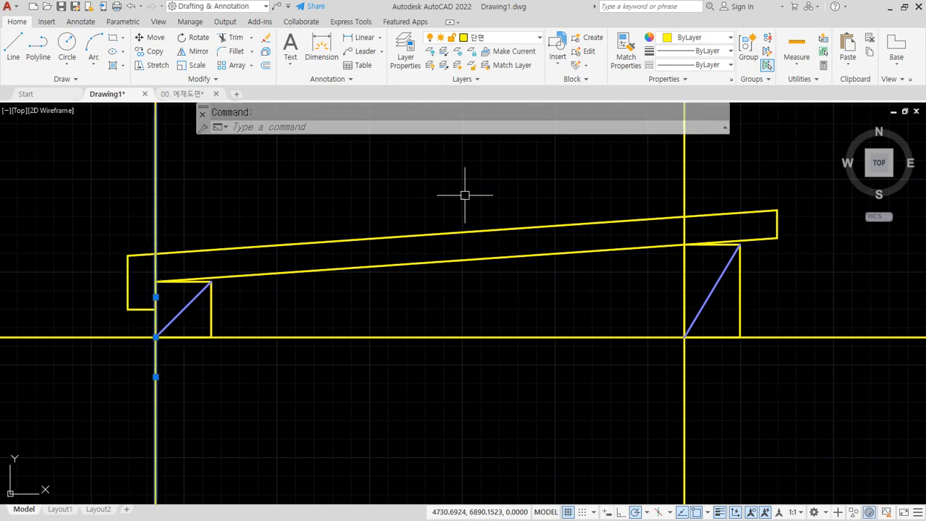
left_click(686, 188)
left_click(772, 337)
type("e")
key("Return")
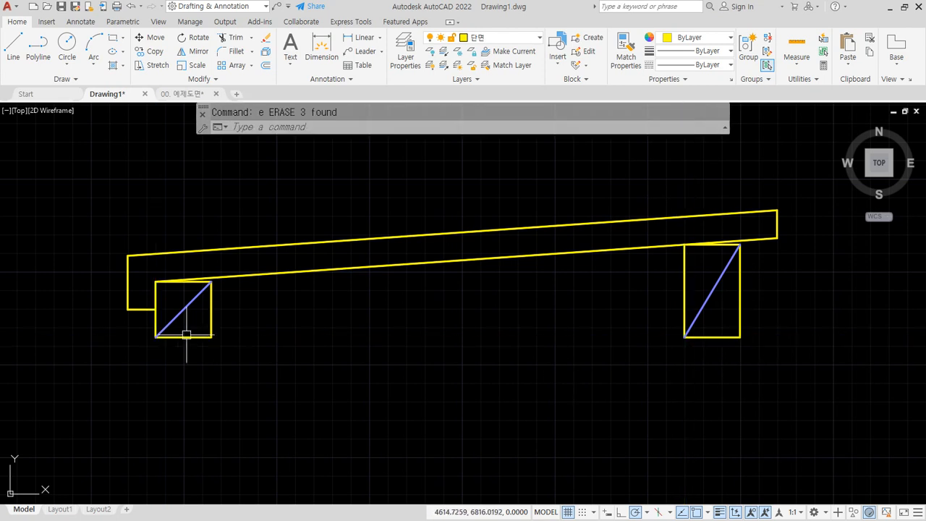
- Assign the sloping tile outline, including its hooked left end, to the 마감 layer
left_click(589, 278)
left_click(521, 186)
left_click(794, 201)
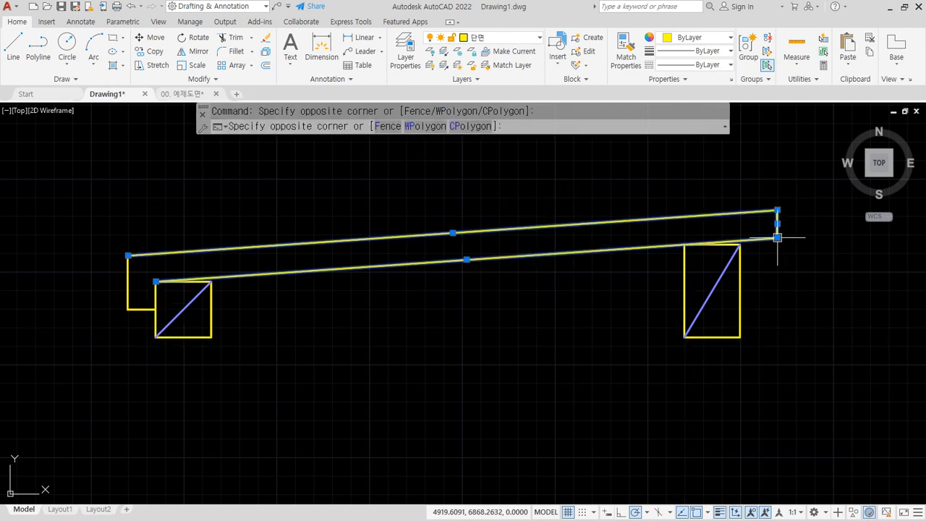
left_click(777, 237)
left_click(134, 326)
left_click(95, 278)
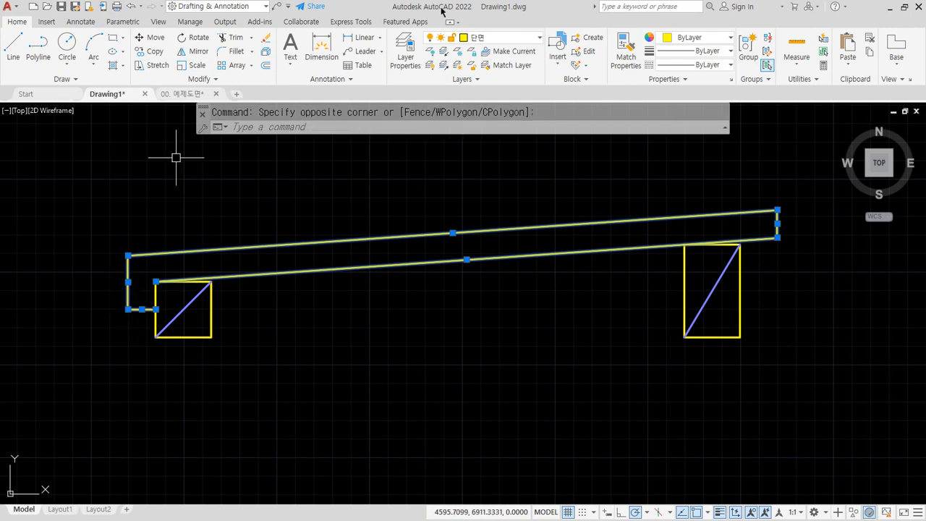
left_click(499, 37)
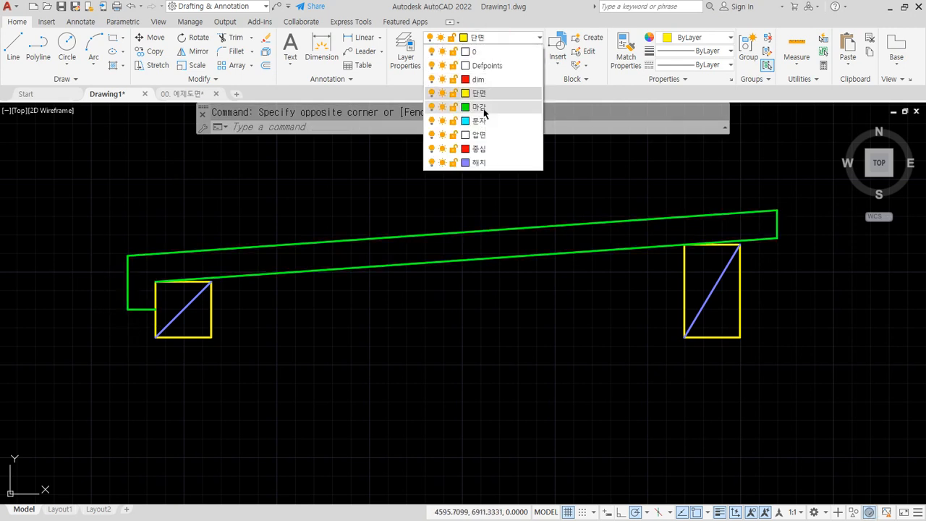
left_click(478, 108)
- Group the tile outline with the small rectangle and its diagonal
left_click(267, 368)
left_click(73, 210)
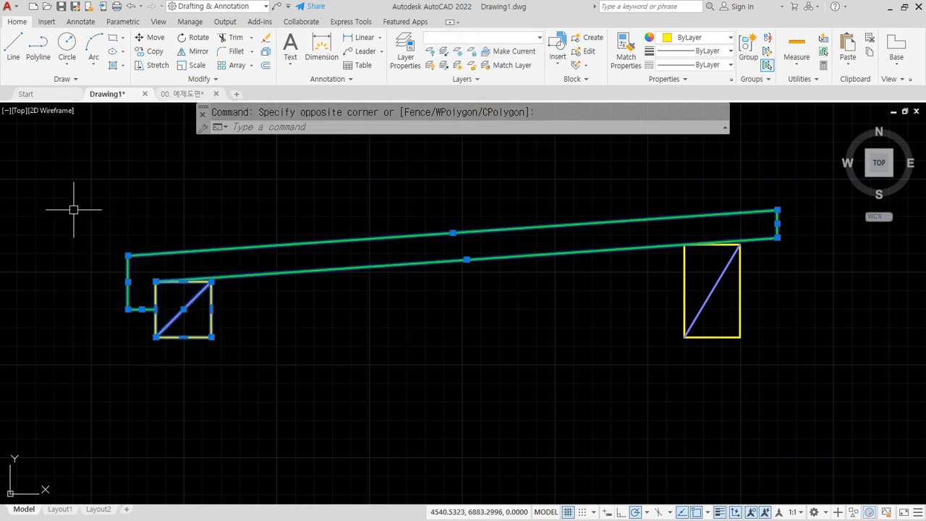
type("g")
key("Return")
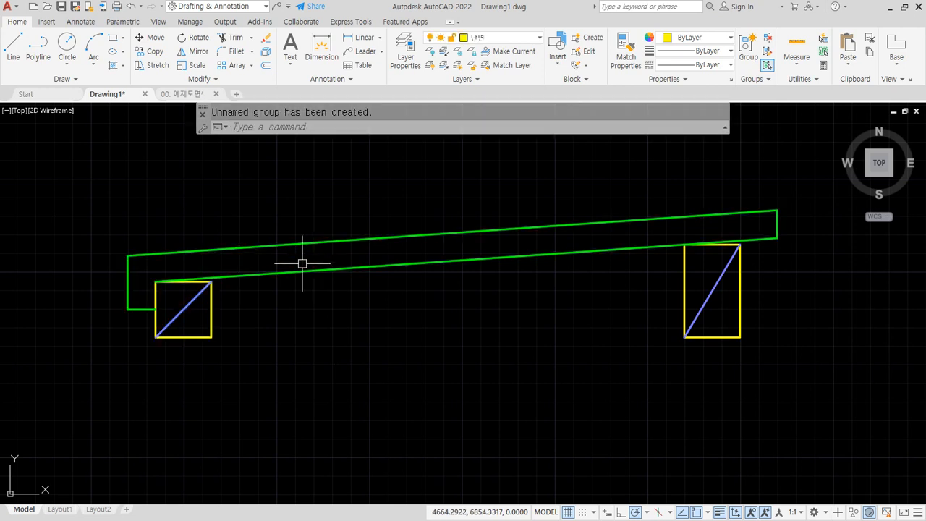
left_click(288, 241)
key("Escape")
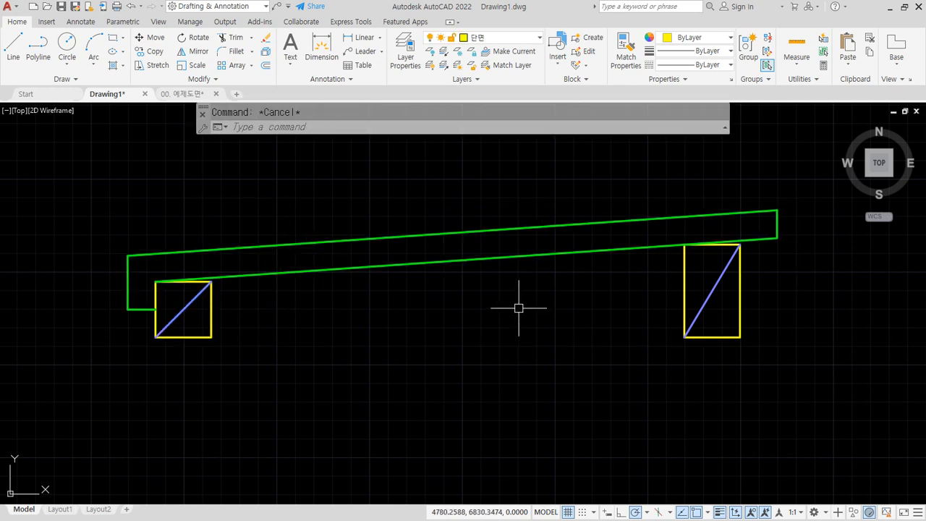
- Align the whole tile detail to the outer roof line without scaling, placing the tall rectangle's lower-right corner on the eave corner
type("al")
key("Return")
left_click(804, 381)
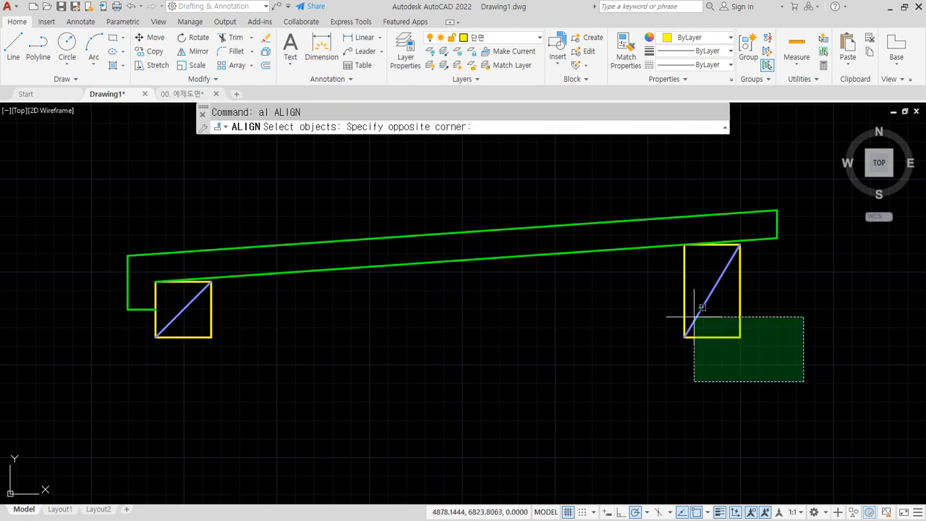
left_click(29, 189)
key("Return")
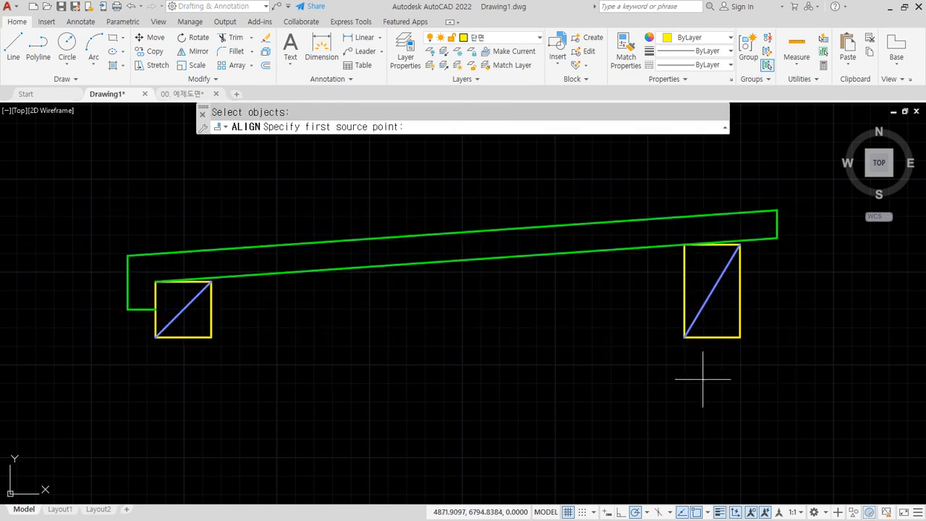
left_click(742, 336)
scroll(635, 388, "down", 3)
middle_click_drag(379, 387, 450, 230)
scroll(413, 400, "up", 2)
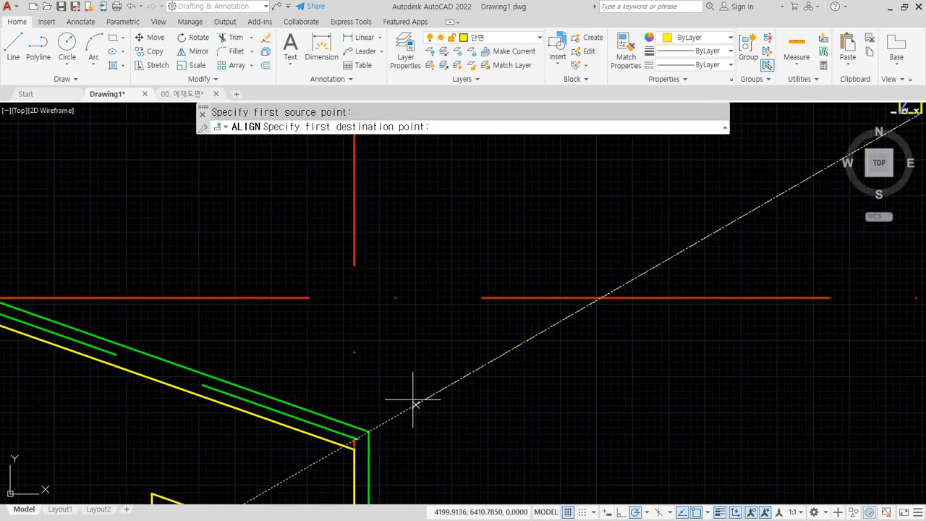
left_click(341, 448)
scroll(486, 352, "down", 4)
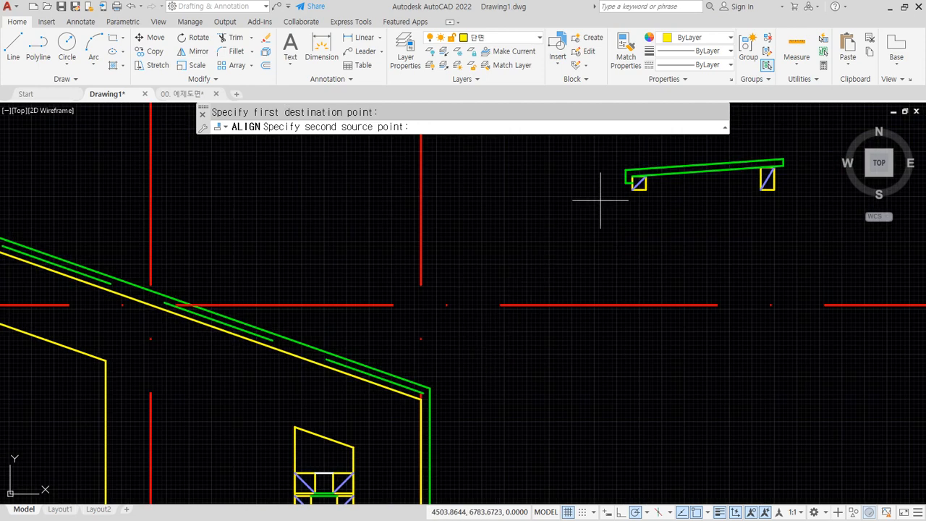
left_click(632, 190)
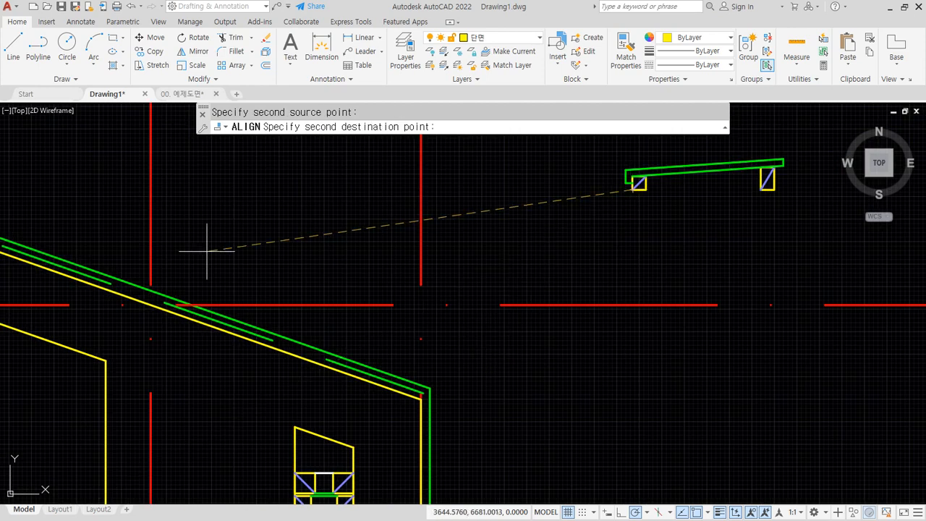
left_click(150, 290)
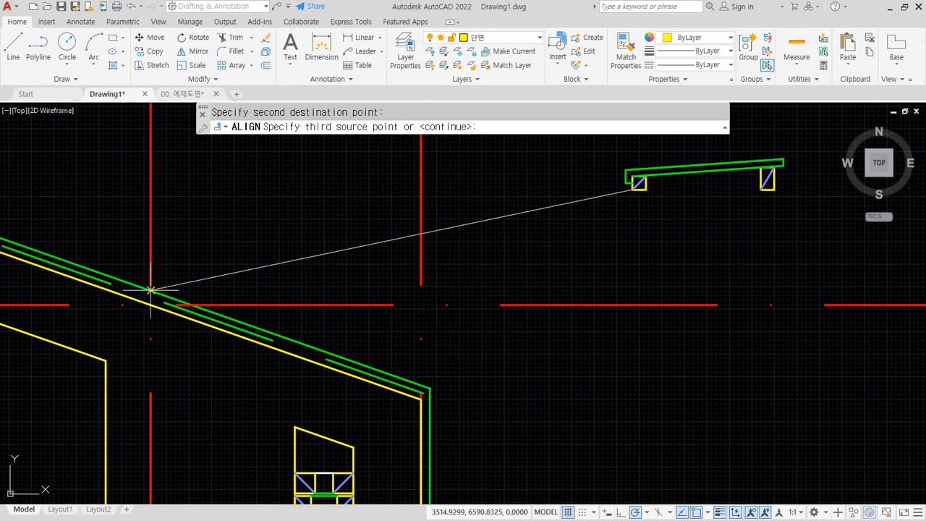
key("Return")
key("Return")
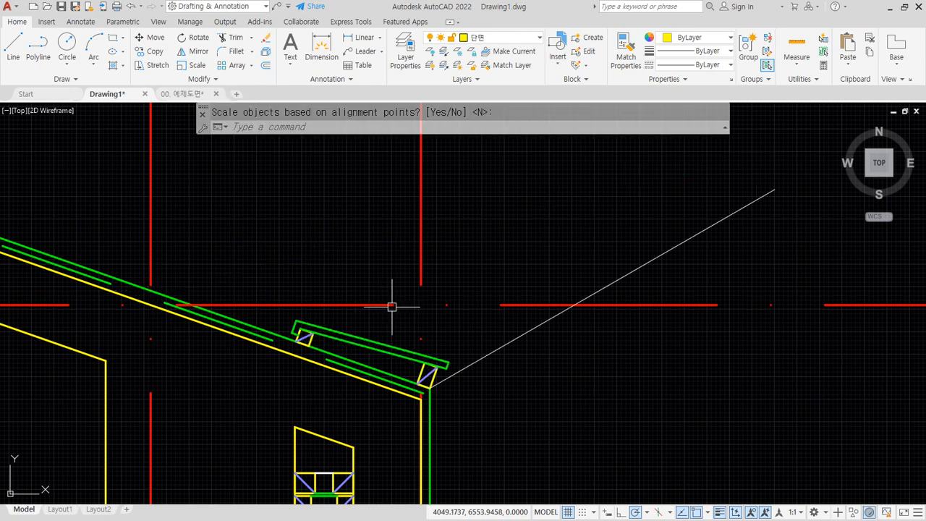
left_click(543, 355)
left_click(542, 355)
key("Escape")
- Array the grouped tile and small batten along the outer roof line up to the ridge as a path array spaced 300 apart
scroll(374, 392, "up", 4)
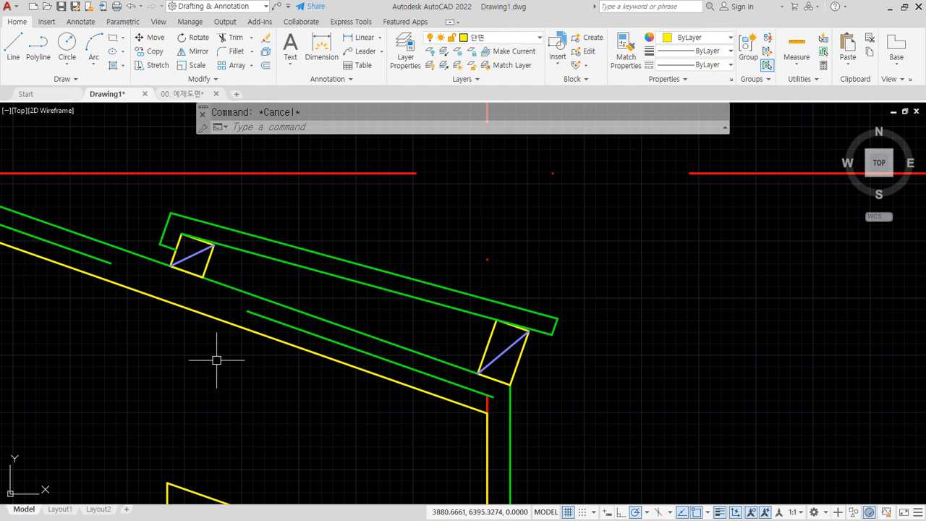
middle_click_drag(216, 360, 364, 399)
type("ar")
key("Return")
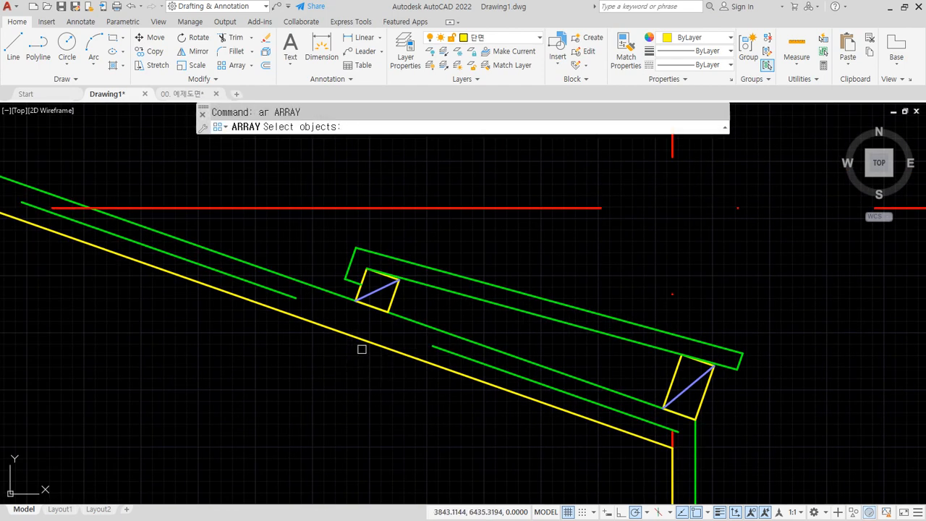
left_click(410, 278)
key("Return")
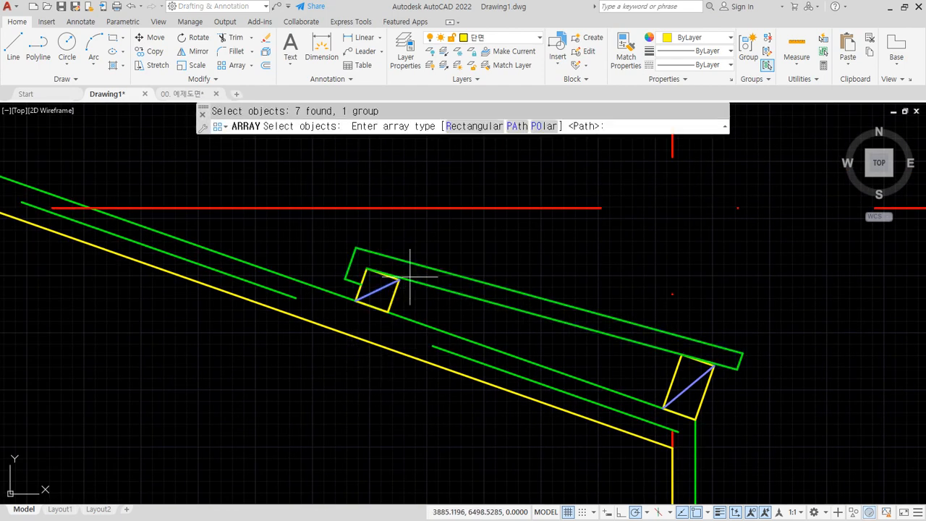
key("Return")
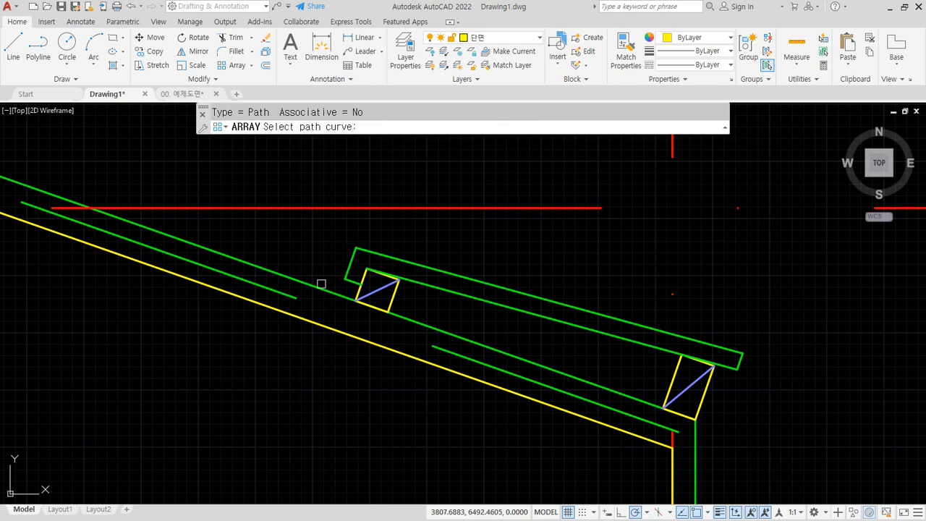
left_click(327, 286)
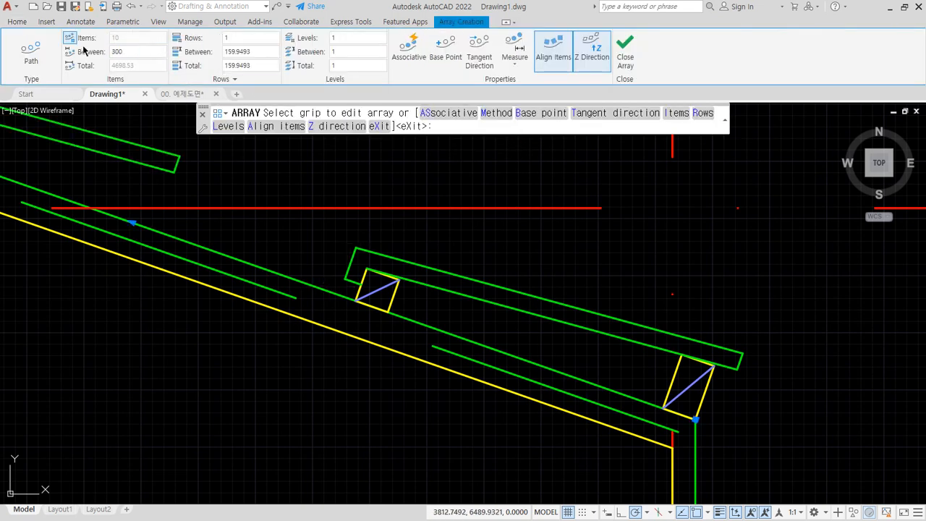
key("Return")
scroll(314, 211, "down", 10)
middle_click_drag(233, 207, 571, 317)
middle_click_drag(204, 160, 242, 176)
scroll(242, 176, "up", 4)
key("Return")
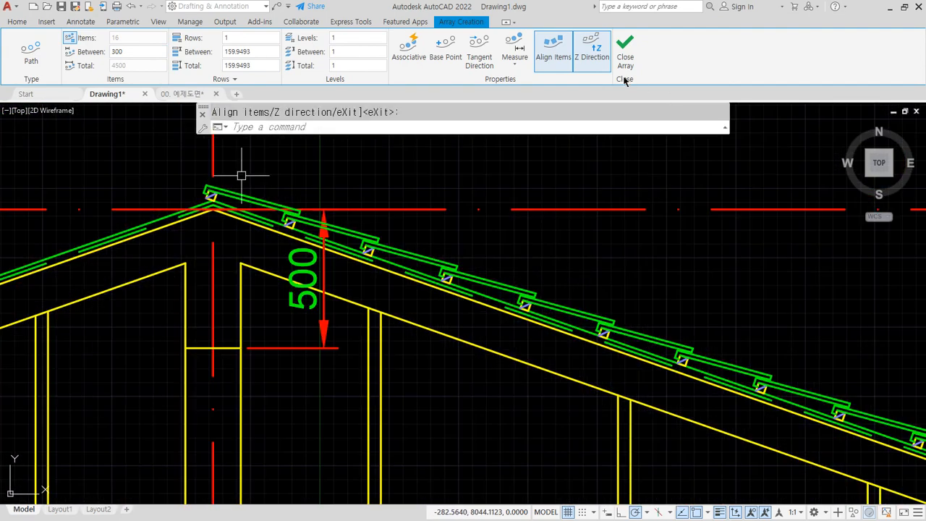
left_click(625, 75)
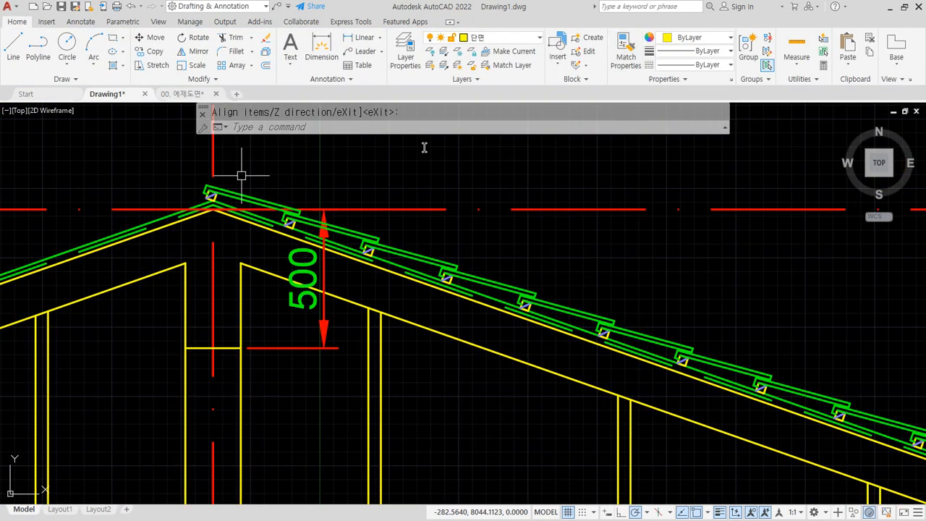
- Mirror the five uppermost tile groups about the vertical center line through the ridge, keeping the originals
type("mi")
key("space")
left_click(274, 213)
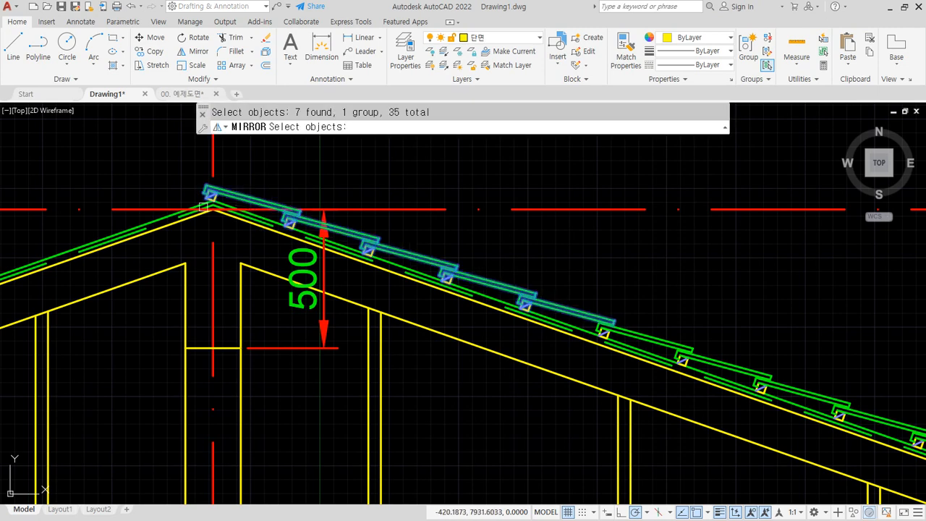
left_click(214, 209)
left_click(217, 289)
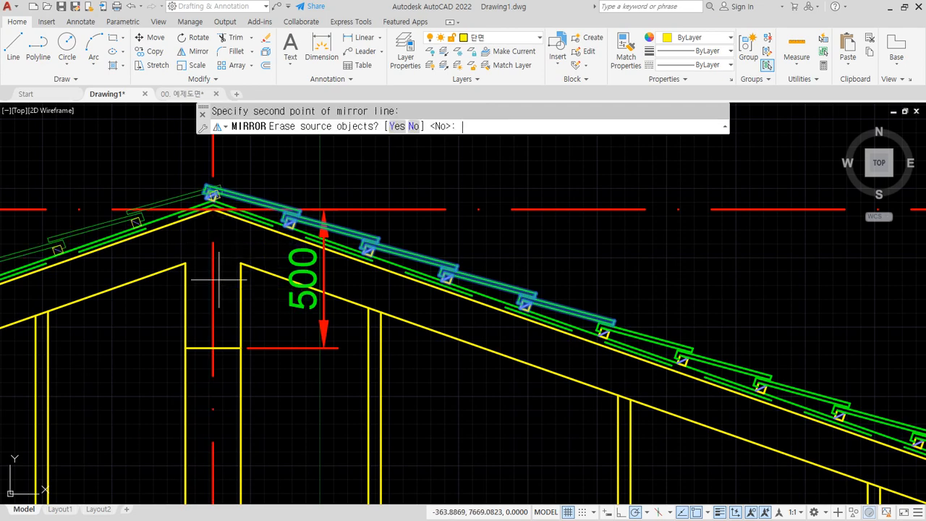
key("Return")
scroll(217, 290, "down", 3)
scroll(61, 299, "up", 4)
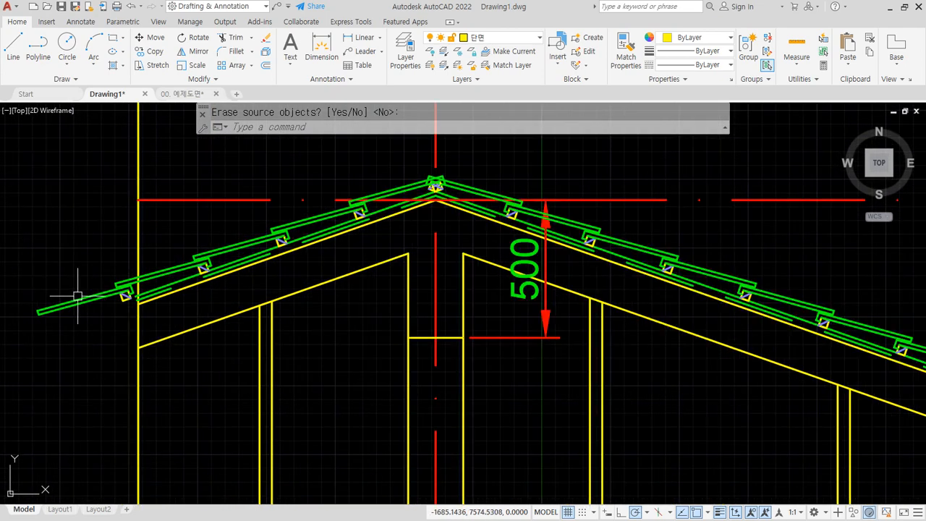
- Erase the outermost mirrored tile group on the left roof slope
left_click(76, 297)
type("e")
key("space")
- Trim the tile and roof finish lines that extend past the vertical line at the left end of the roof
scroll(141, 278, "up", 3)
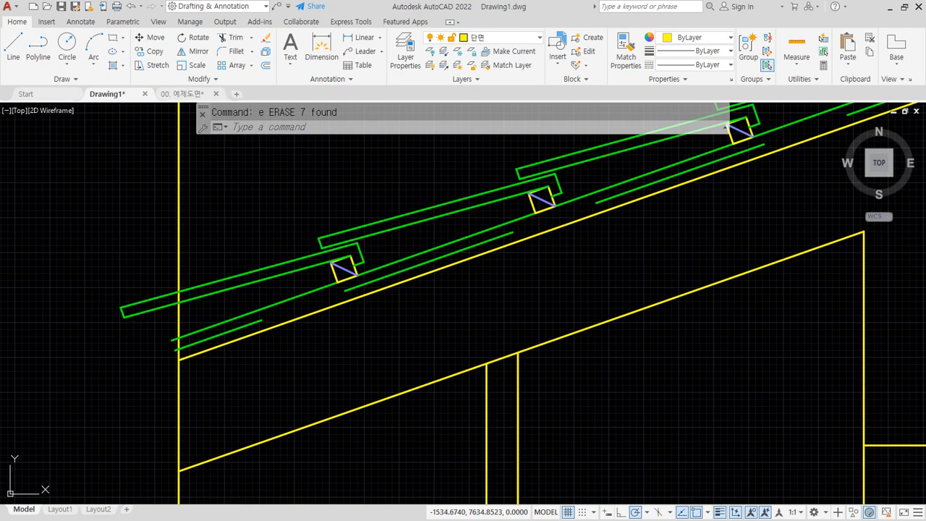
type("tr")
key("space")
left_click(130, 239)
left_click(174, 348)
key("Return")
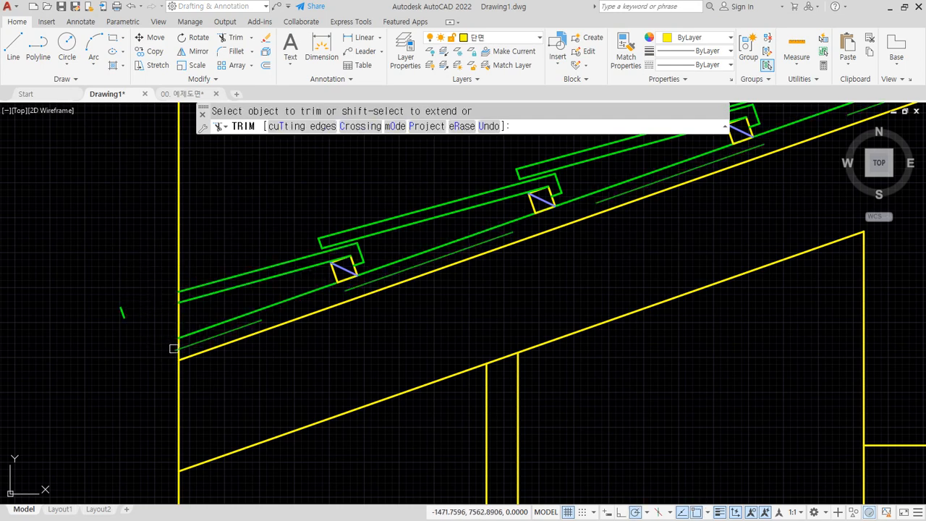
- Trim away the leftover line fragment outside the vertical line at the left end of the roof
left_click(143, 314)
left_click(107, 318)
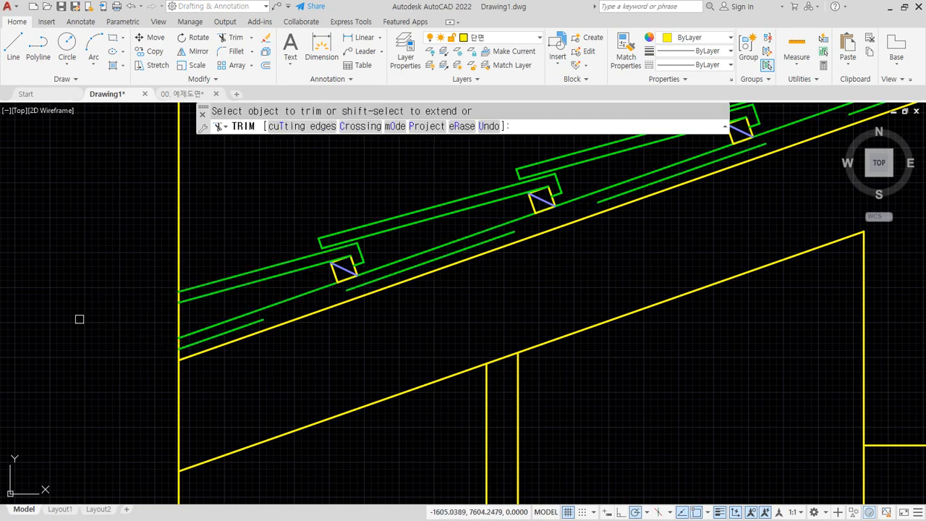
key("space")
- Match the vertical line at the left end of the roof to the properties of the green tile line
scroll(68, 317, "down", 3)
scroll(69, 318, "down", 3)
middle_click_drag(366, 318, 543, 227)
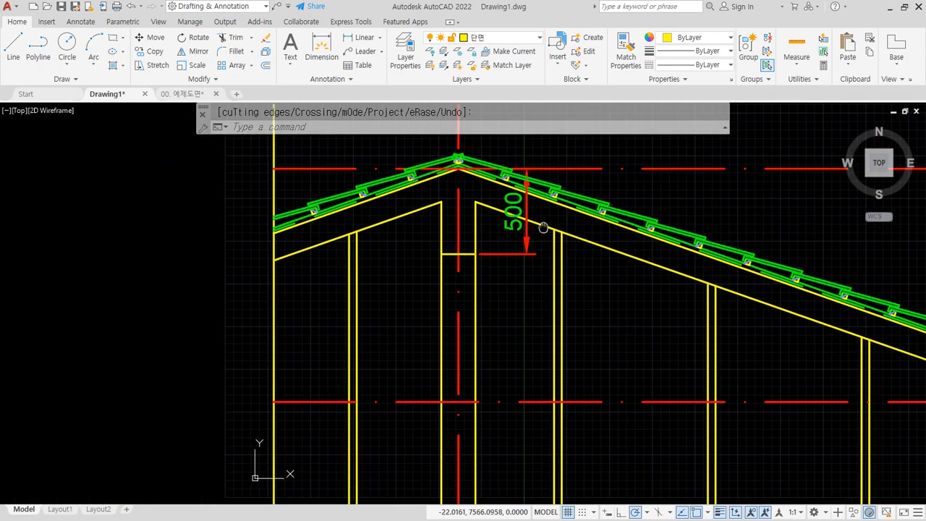
scroll(238, 231, "up", 2)
type("ma")
key("space")
left_click(310, 204)
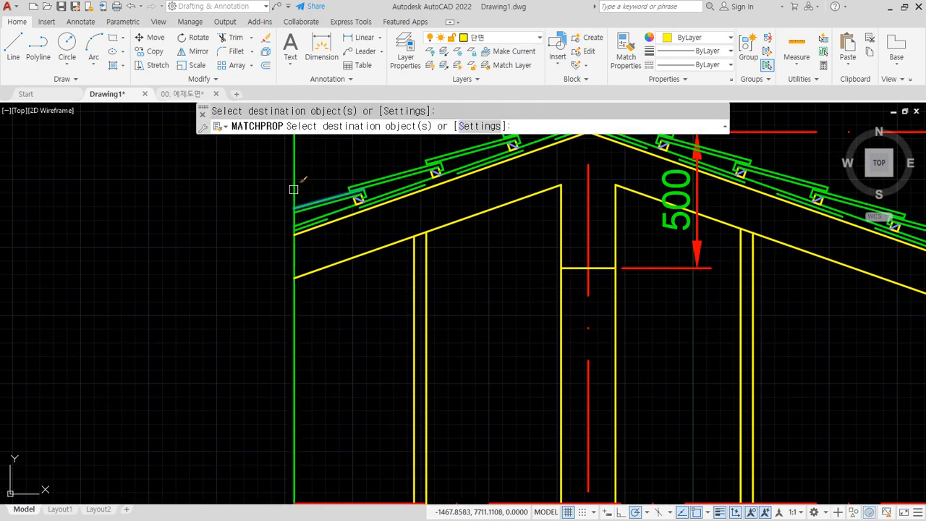
- Draw a line from the lower corner of the eave batten 50 horizontally outward, continuing vertically up past the tile end
scroll(291, 281, "down", 5)
scroll(352, 332, "down", 2)
middle_click_drag(367, 310, 282, 235)
mouse_move(374, 340)
middle_mouse_down()
mouse_move(340, 304)
mouse_move(353, 326)
middle_mouse_up()
scroll(415, 227, "up", 2)
scroll(415, 227, "up", 6)
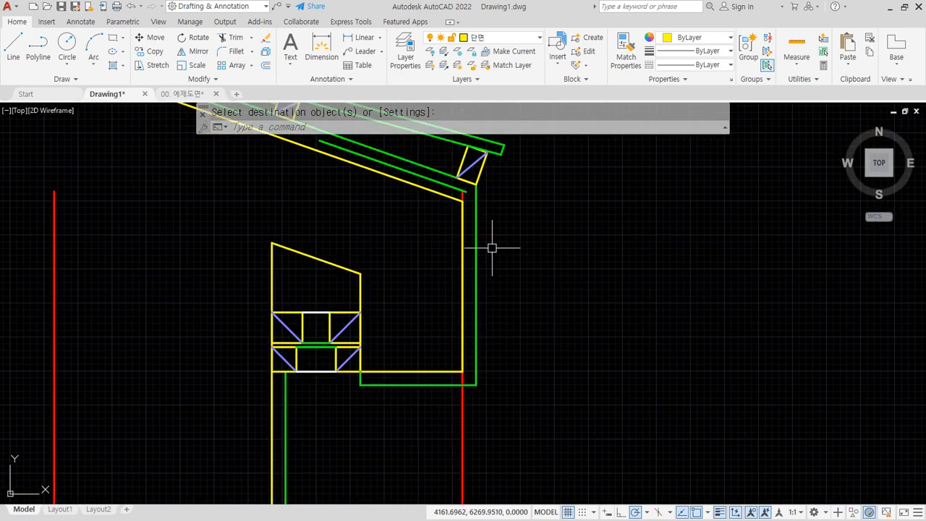
scroll(451, 295, "up", 5)
key("Escape")
type("l")
key("space")
left_click(441, 290)
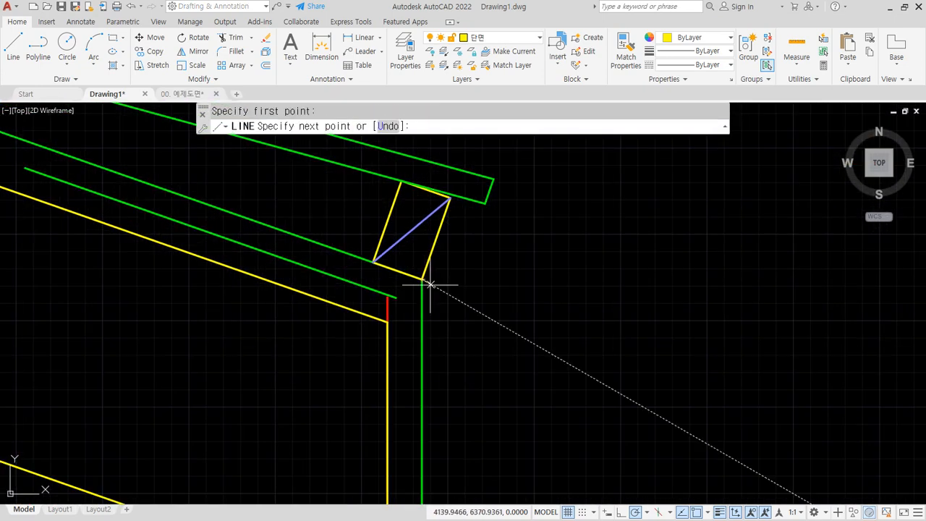
type("5")
key("Return")
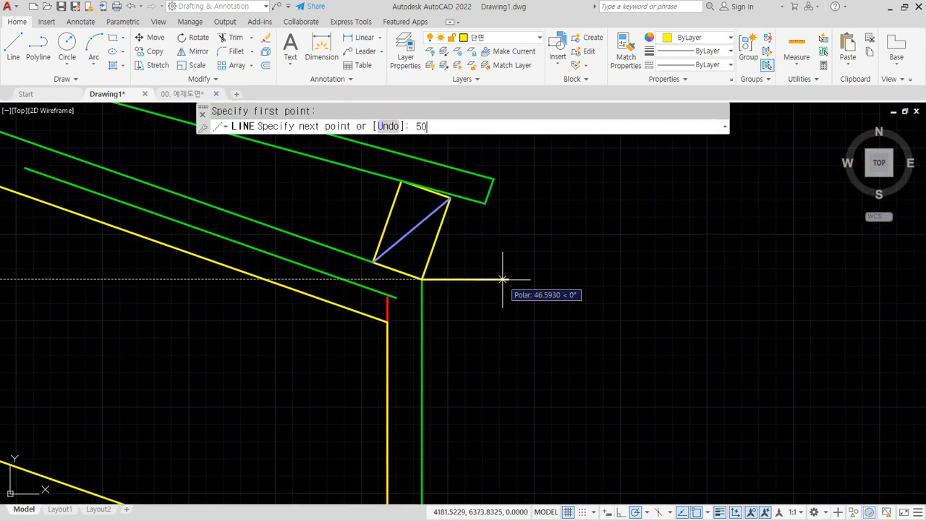
left_click(509, 159)
key("Escape")
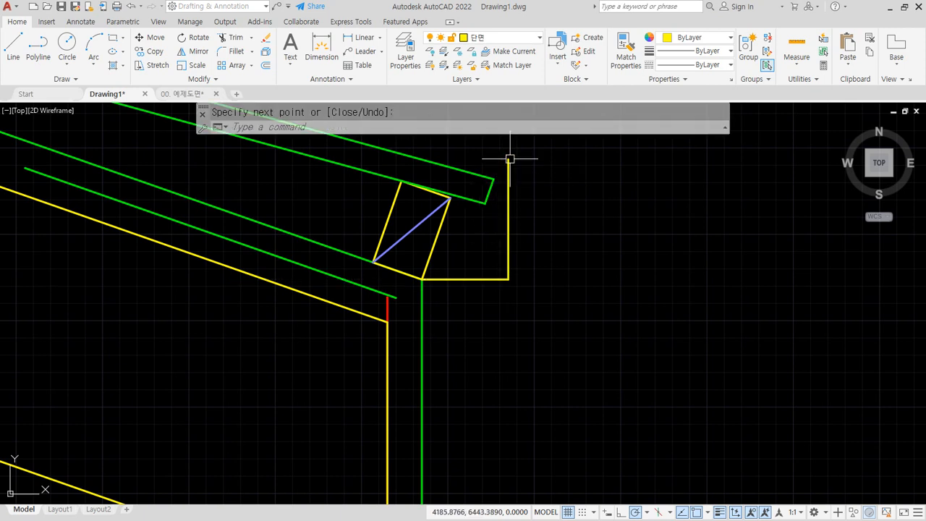
- Match the new vertical and horizontal eave lines to the properties of the green tile line
type("ma")
key("space")
left_click(491, 188)
left_click(509, 220)
key("Return")
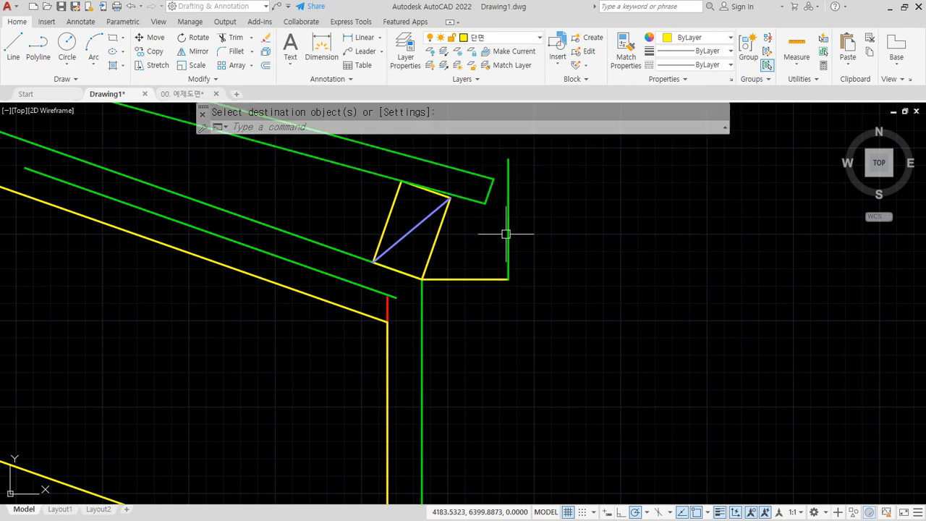
key("space")
left_click(509, 270)
left_click(478, 278)
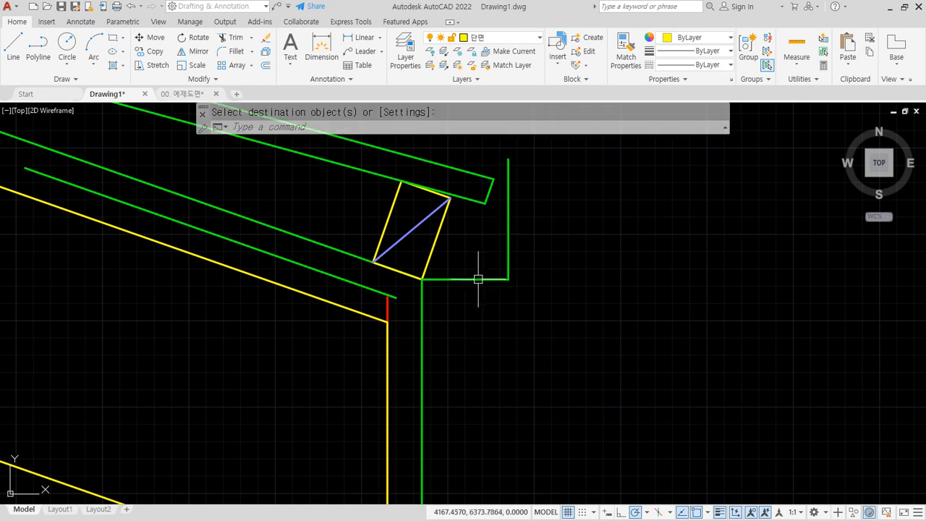
key("Return")
- Offset the vertical eave line 15 inward toward the batten
type("o")
key("space")
type("15")
key("Return")
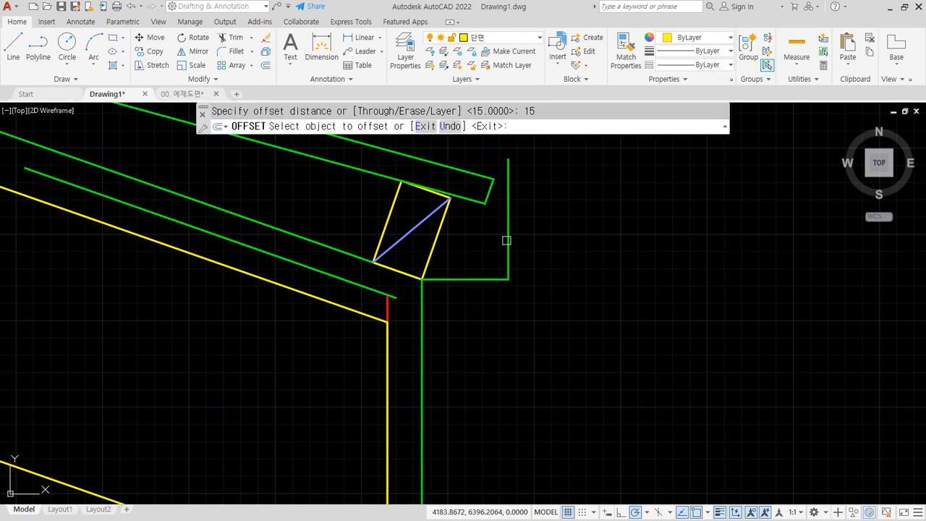
left_click(508, 240)
left_click(480, 259)
key("Return")
- Fillet the end tile's lower edge to the inner vertical line and its upper edge to the outer vertical line
type("f")
key("space")
left_click(473, 197)
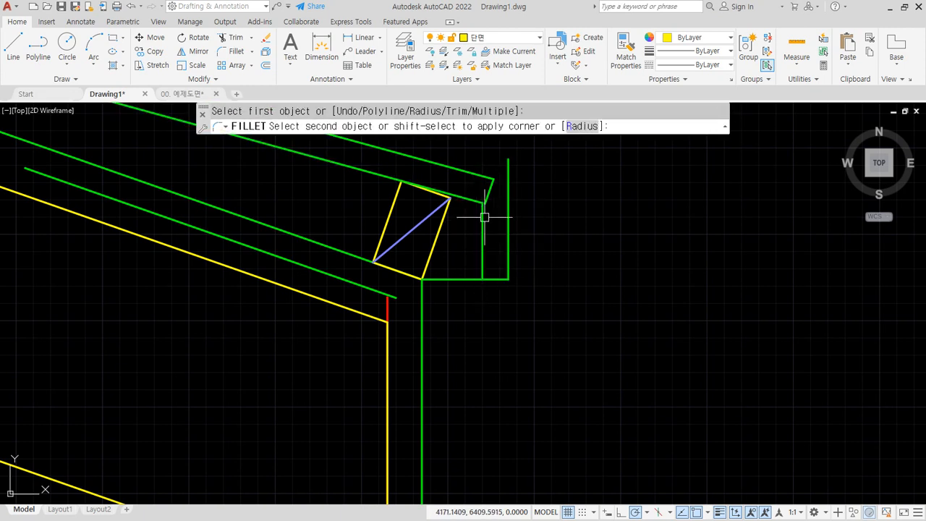
left_click(484, 215)
key("space")
left_click(488, 178)
left_click(507, 211)
key("space")
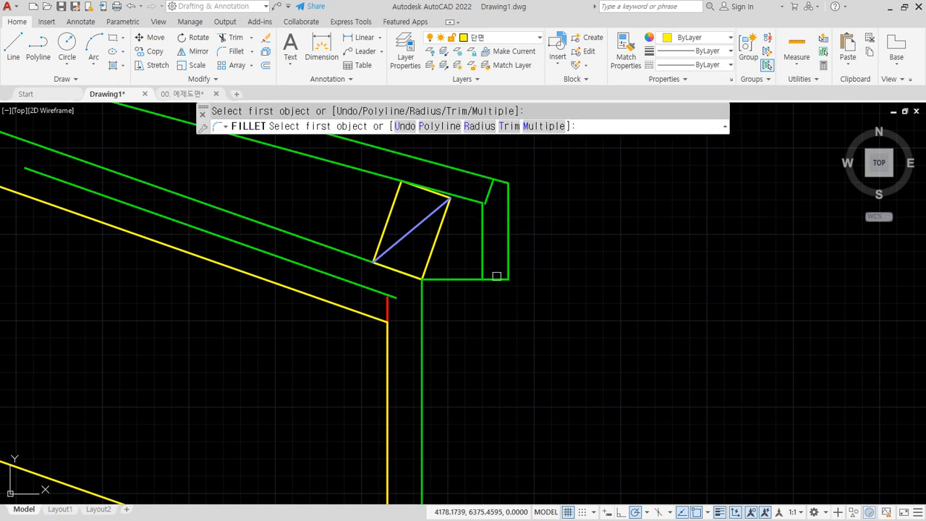
left_click(483, 272)
left_click(497, 193)
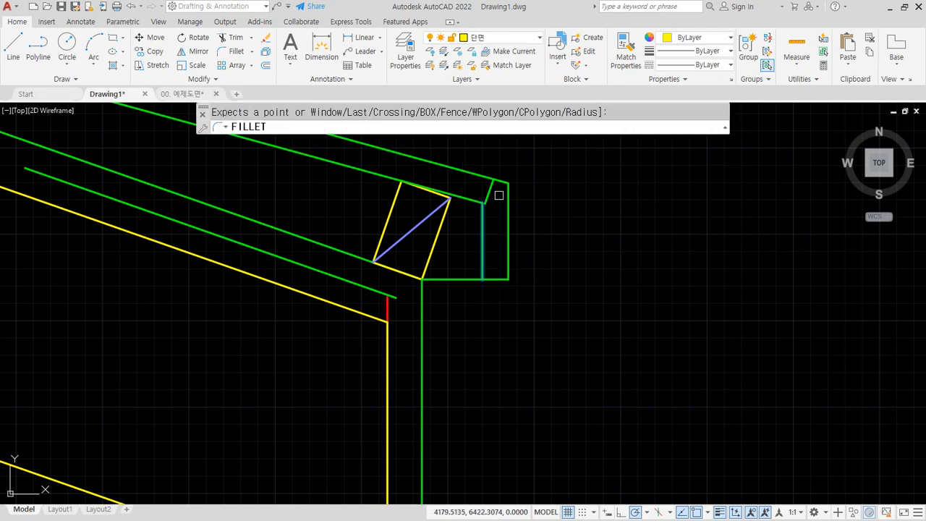
key("Escape")
type("trr")
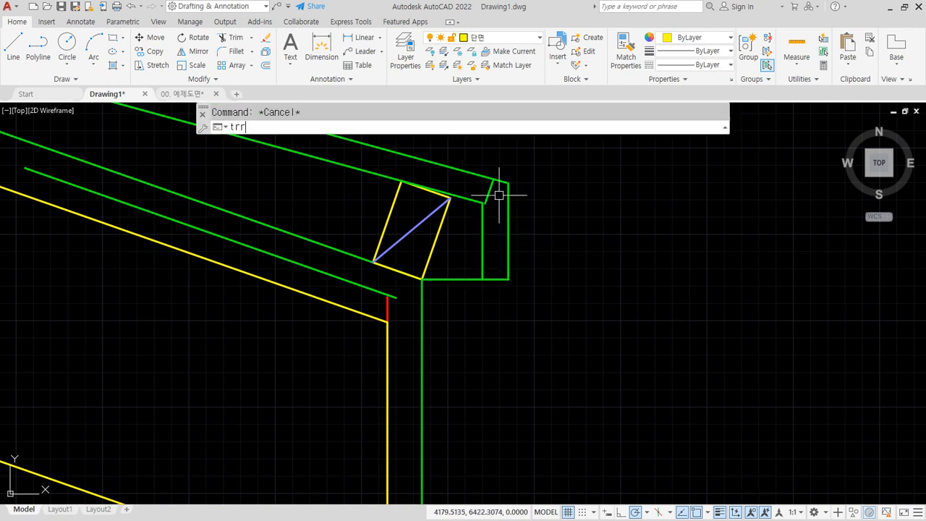
key("Return")
- Trim the old slanted tile end and the horizontal segment between the batten and the inner vertical line
type("tr")
key("Return")
left_click(498, 196)
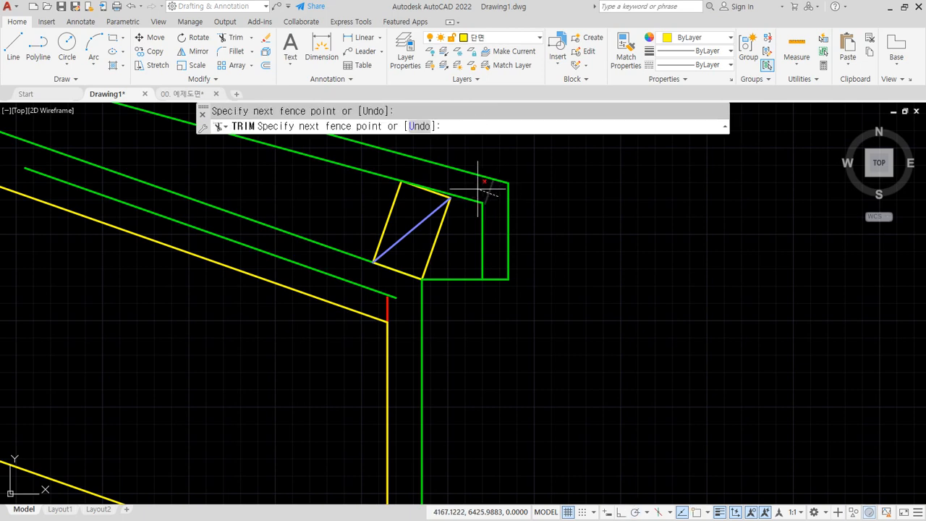
left_click(477, 191)
left_click(473, 272)
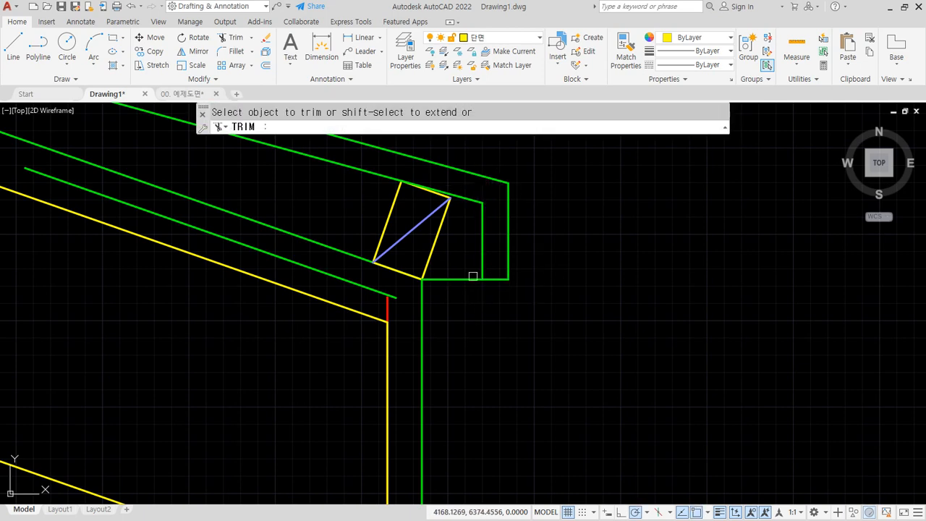
- Examine the whole section from the eave and outer wall down to the floor and back up to the ridge
scroll(470, 303, "down", 5)
scroll(471, 305, "down", 3)
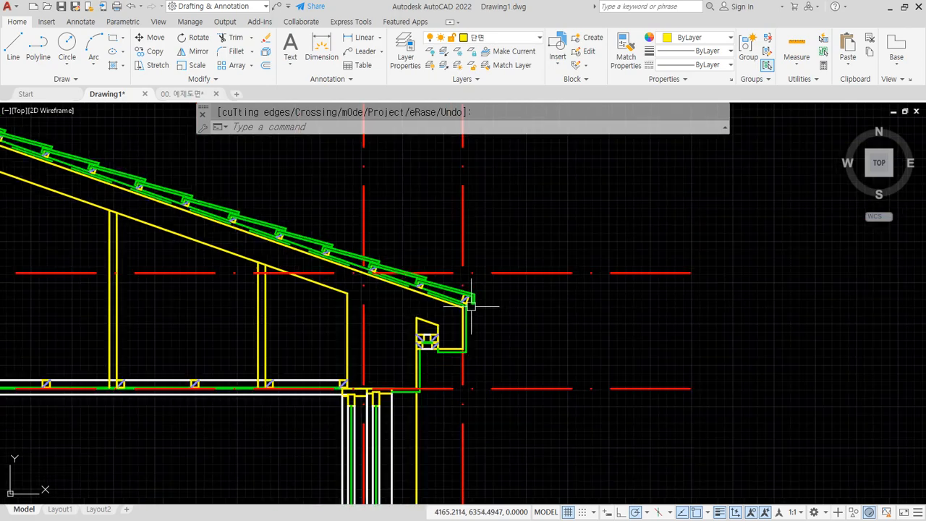
middle_click_drag(241, 222, 495, 250)
scroll(499, 257, "down", 2)
middle_click_drag(605, 358, 508, 196)
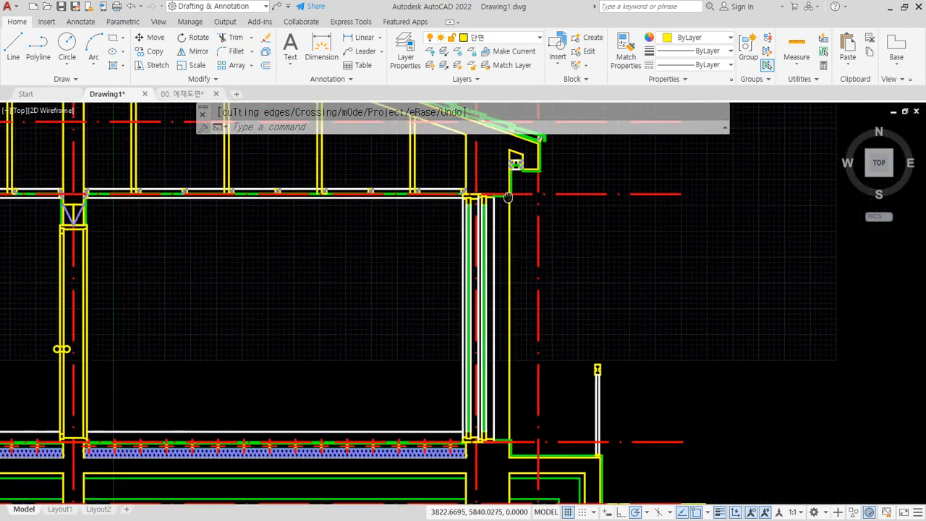
middle_click_drag(537, 385, 479, 248)
middle_click_drag(242, 182, 436, 354)
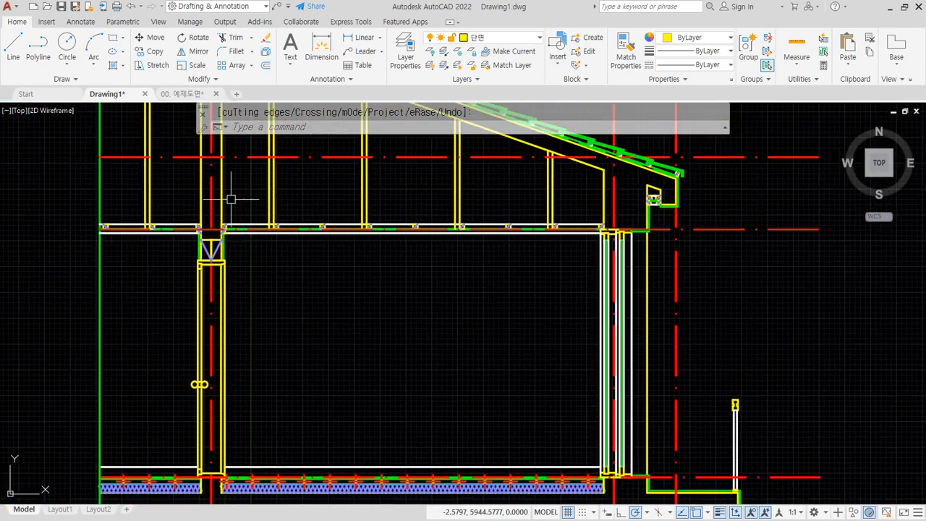
middle_click_drag(231, 200, 296, 306)
middle_click_drag(447, 266, 405, 304)
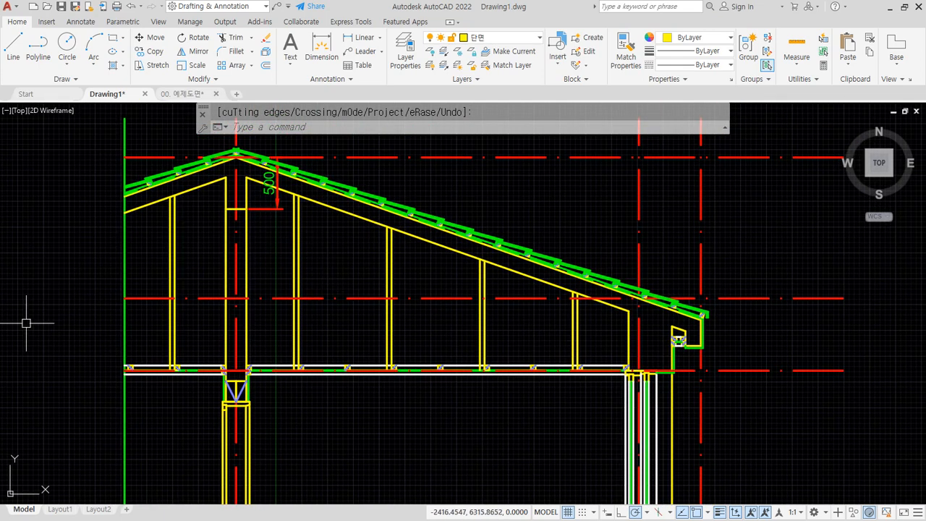
- Offset the vertical center line through the ridge 70 to both sides
scroll(272, 327, "up", 6)
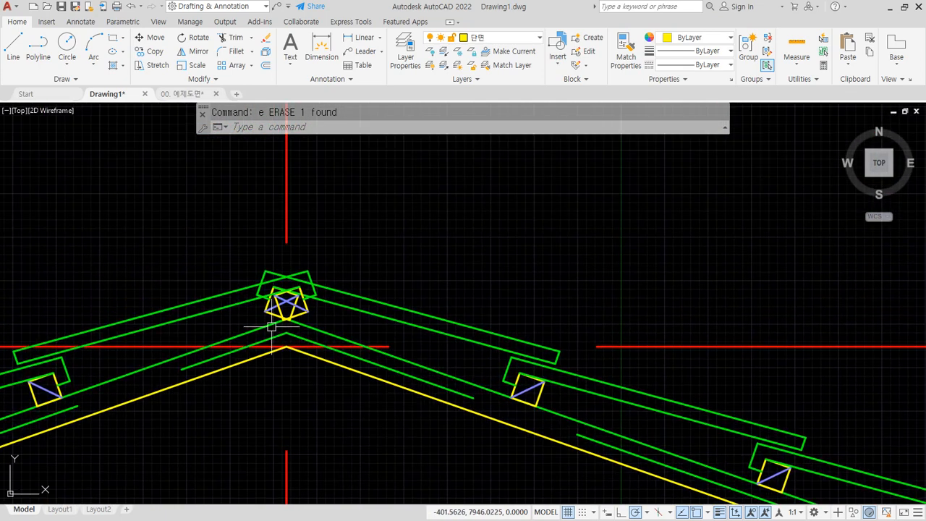
type("o")
key("Return")
type("70")
key("Return")
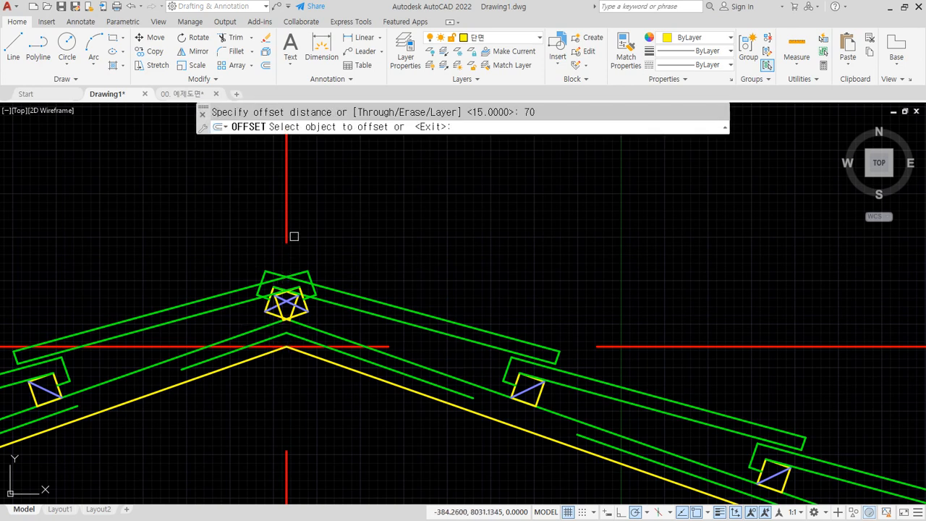
left_click(286, 217)
left_click(239, 220)
left_click(285, 208)
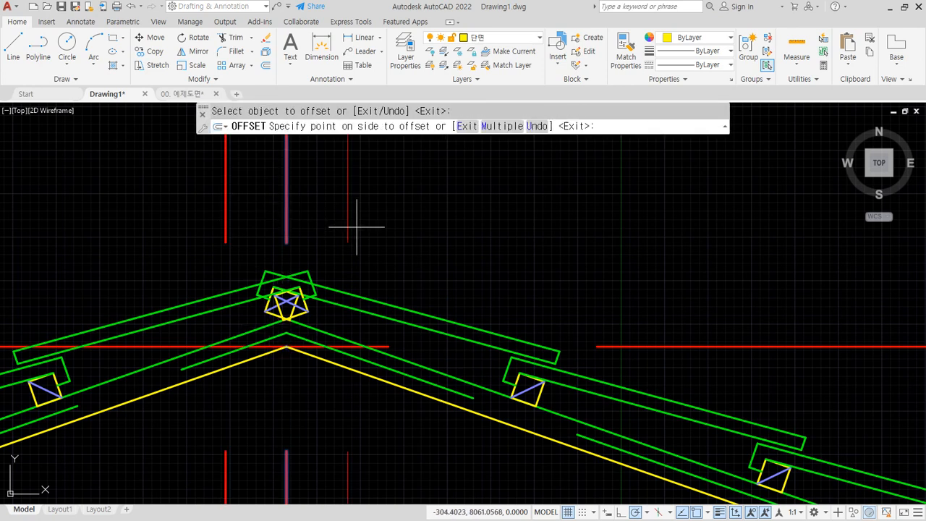
left_click(358, 226)
key("Return")
- Match both offset lines beside the ridge to the properties of the green tile line
type("ma")
key("Return")
left_click(379, 299)
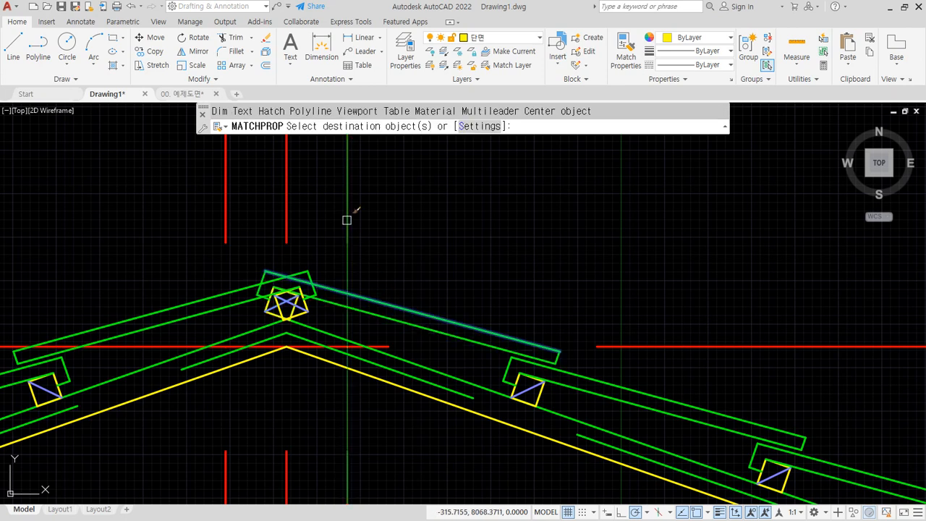
left_click(347, 218)
left_click(222, 226)
key("Return")
scroll(240, 314, "up", 2)
type("t")
key("Return")
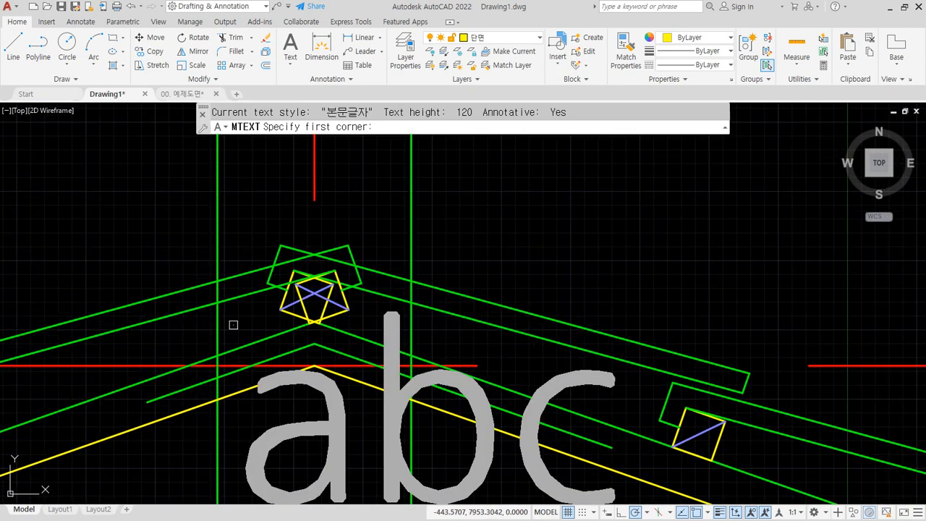
left_click(233, 325)
key("Escape")
key("Escape")
- Trim the upper and lower tile edges between the two vertical offset lines at the ridge
type("tr")
key("Return")
left_click(246, 310)
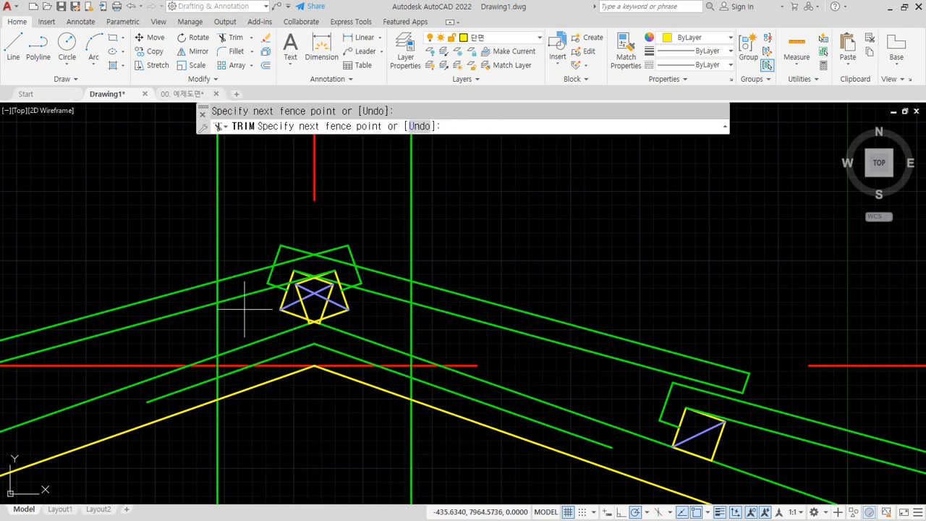
left_click(248, 241)
left_click(383, 235)
left_click(376, 321)
key("Return")
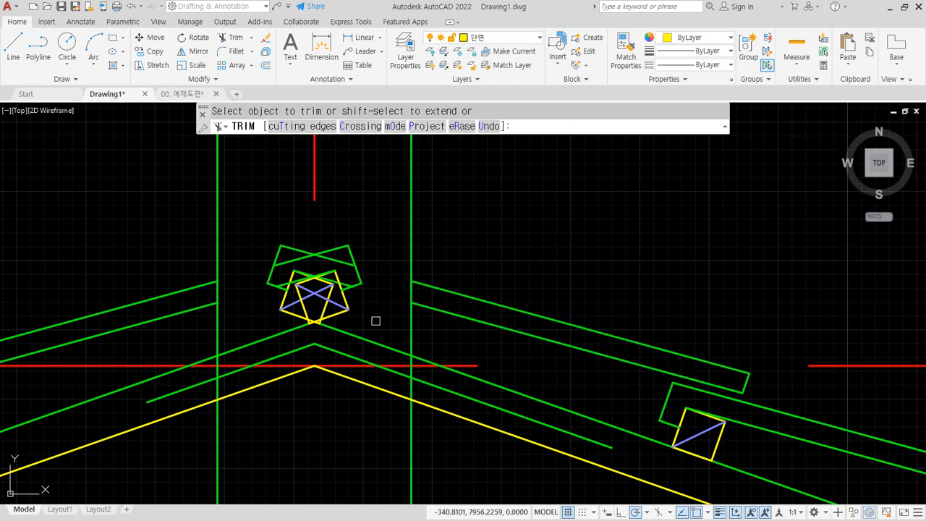
key("Escape")
- Turn group selection off and erase the leftover tile and batten pieces between the two vertical lines at the ridge
key("ctrl+shift+a")
left_click(230, 193)
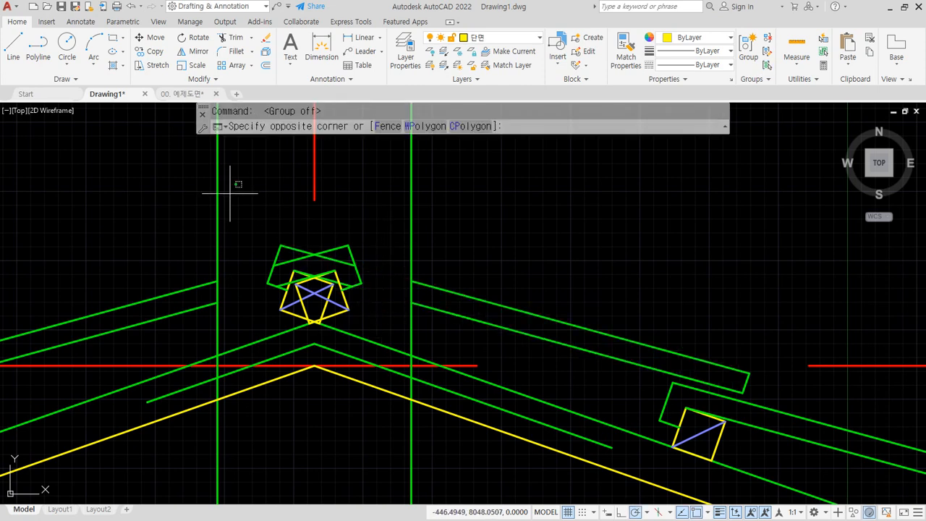
left_click(358, 334)
type("e")
key("Return")
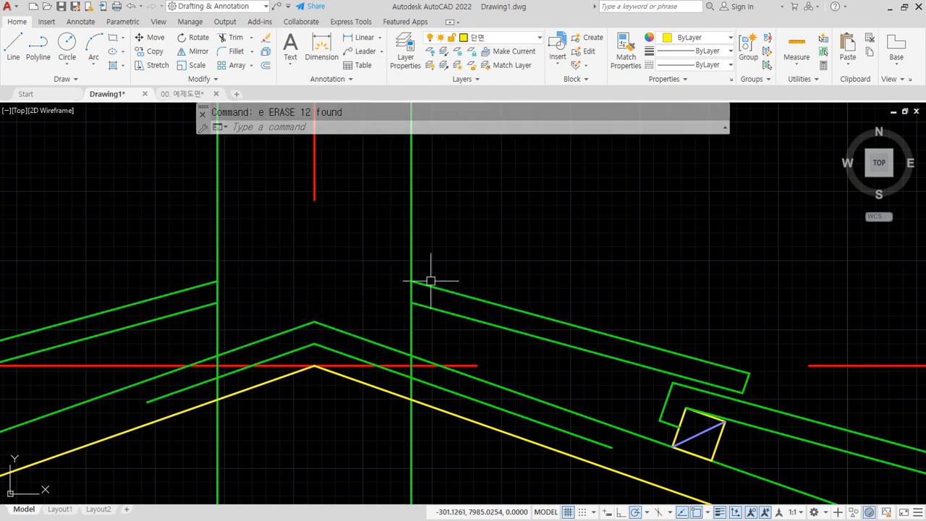
- Fillet the upper and lower edges of the ridge tile on the right slope to the adjacent vertical line
type("f")
key("Return")
left_click(431, 286)
left_click(414, 291)
key("Return")
left_click(419, 305)
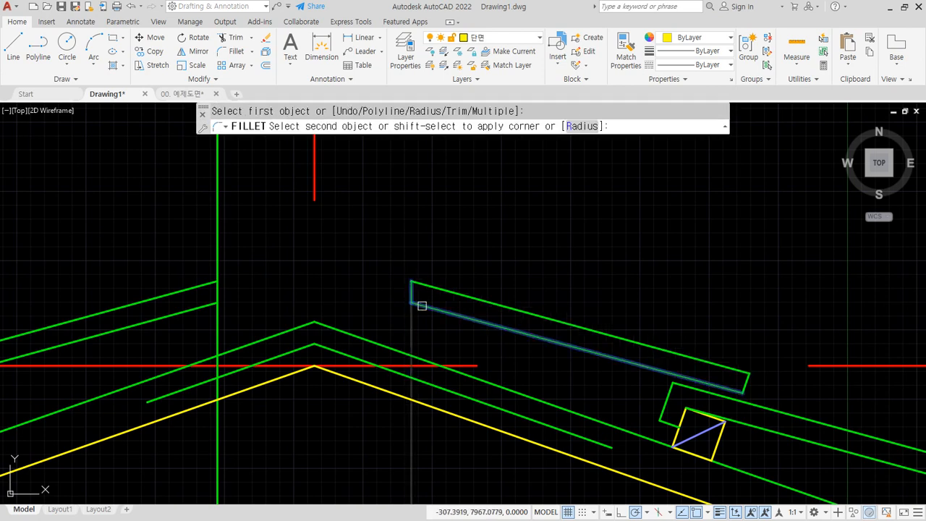
left_click(413, 295)
- Fillet the lower and upper edges of the ridge tile on the left slope to the adjacent vertical line
key("Return")
left_click(194, 309)
left_click(216, 295)
key("Return")
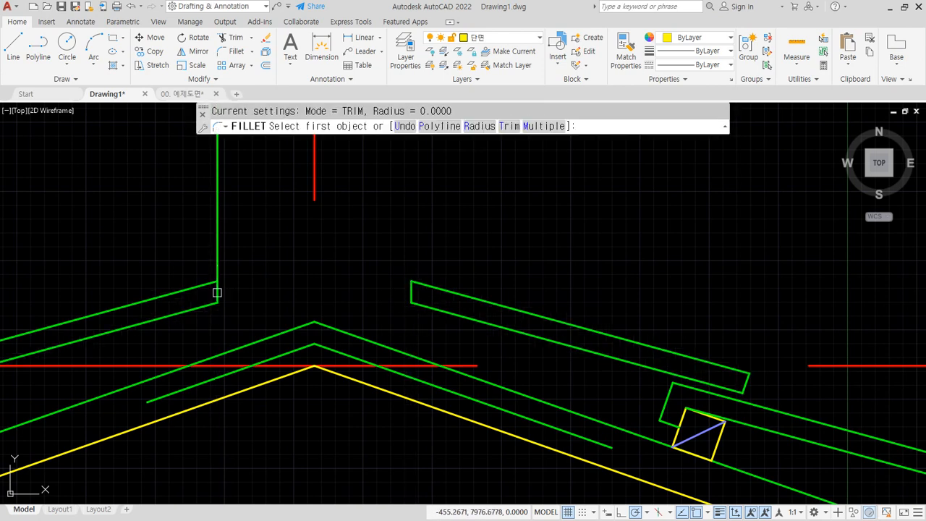
left_click(203, 285)
left_click(217, 264)
- Draw a 150 mm horizontal line in the empty area above the left roof slope
scroll(342, 304, "down", 3)
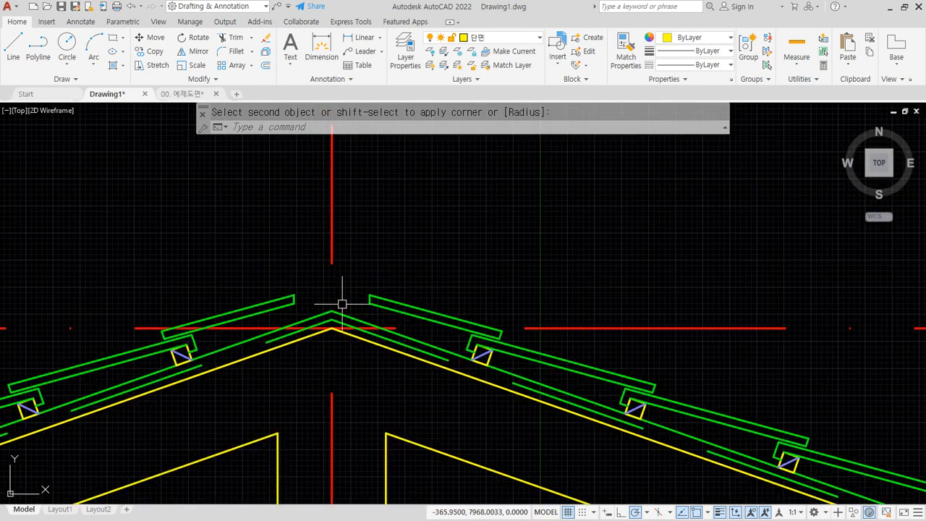
mouse_move(159, 163)
middle_mouse_down()
mouse_move(167, 248)
mouse_move(216, 270)
middle_mouse_up()
key("Escape")
type("l")
key("Return")
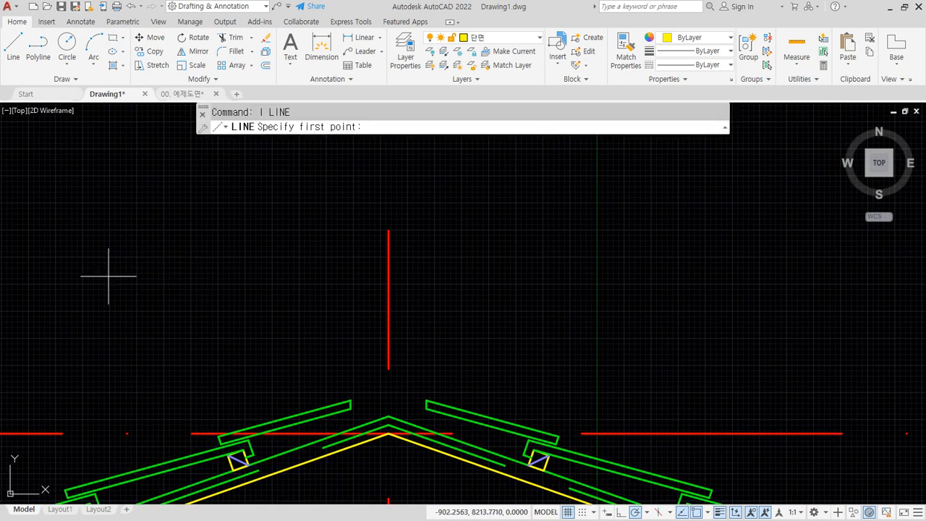
left_click(97, 273)
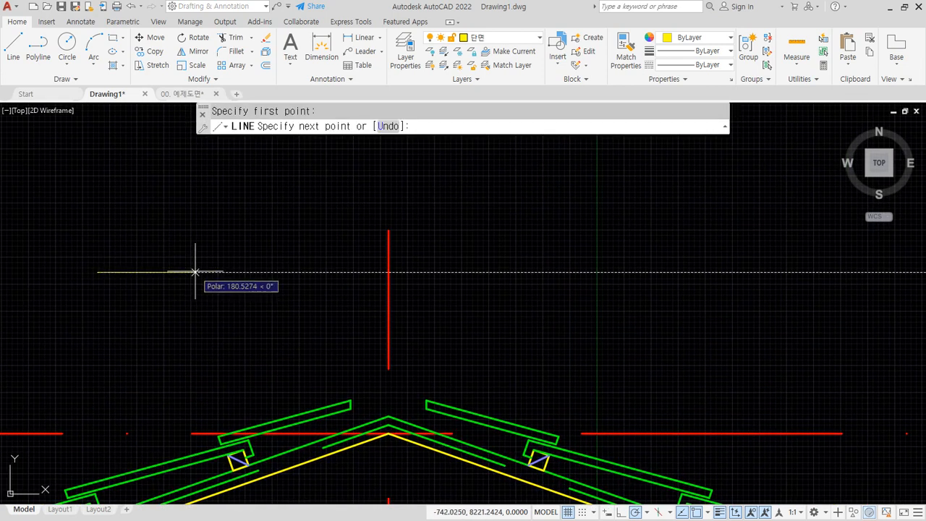
key("Return")
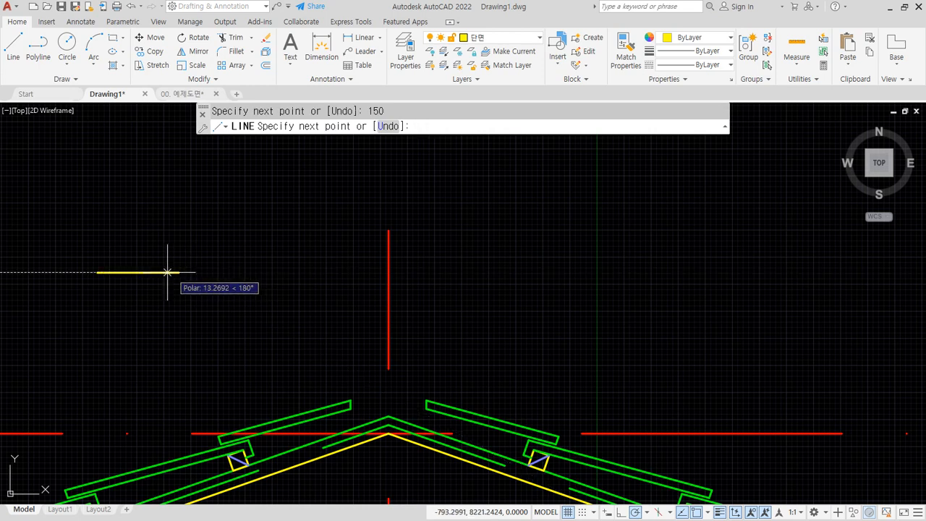
key("Return")
- Draw a 100 mm vertical line upward from the midpoint of the horizontal line
key("Return")
left_click(137, 272)
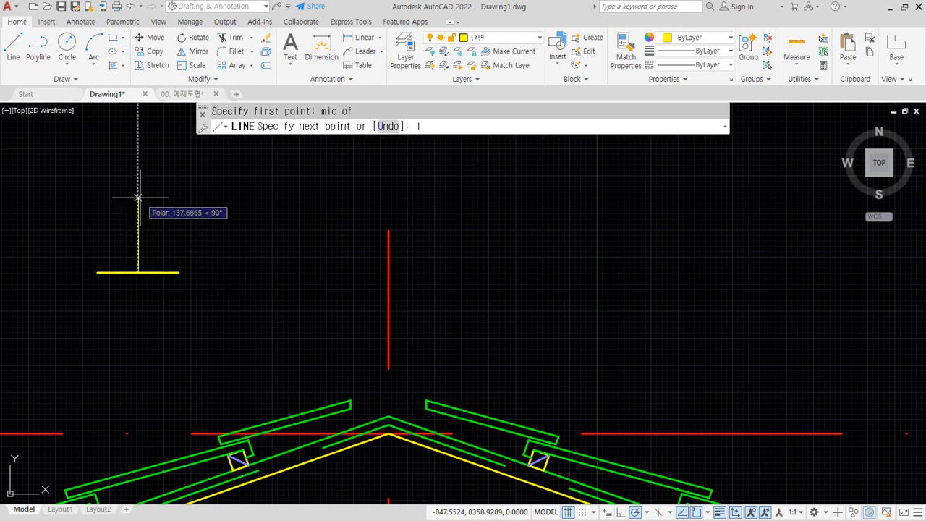
key("Return")
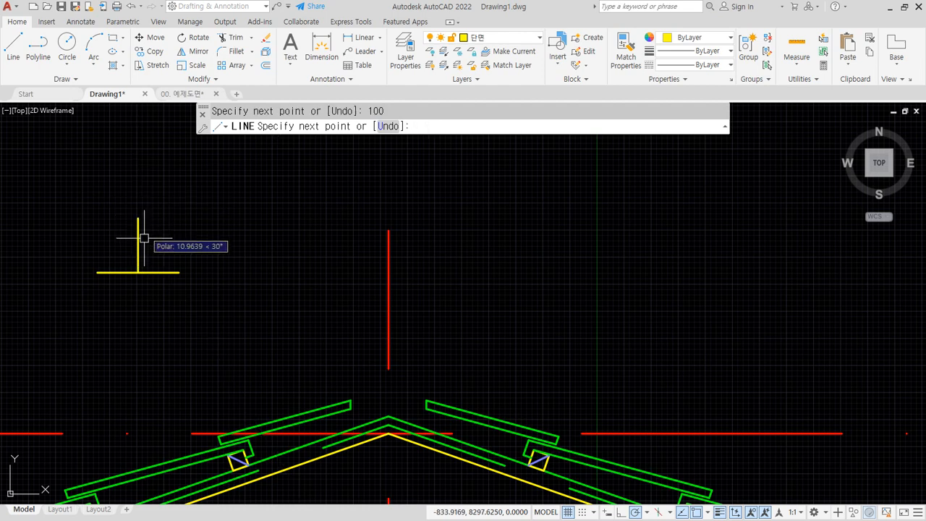
key("Return")
- Draw a circle of radius 130 centred on the upper end of the vertical line
scroll(144, 233, "up", 2)
type("c")
key("Return")
left_click(134, 207)
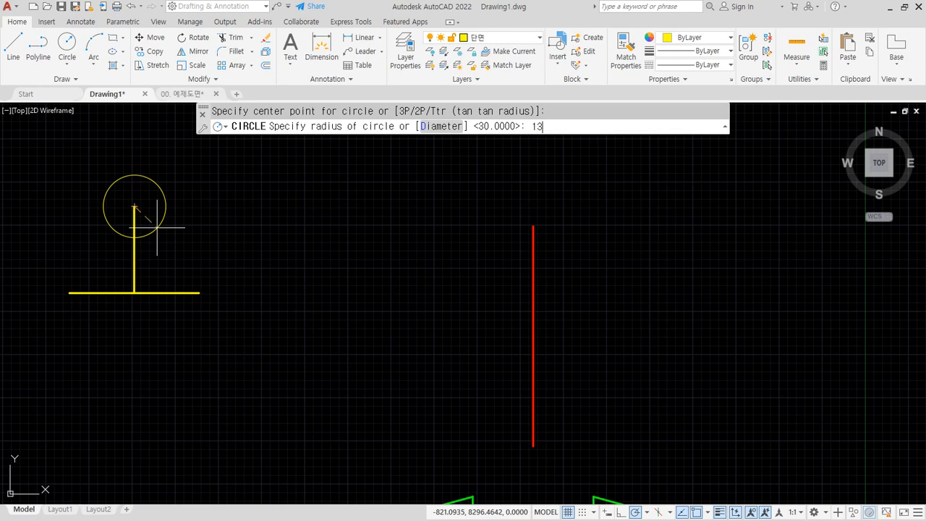
type("130")
key("Return")
- Draw a circle of radius 110 centred on each end of the horizontal line
key("Return")
left_click(70, 292)
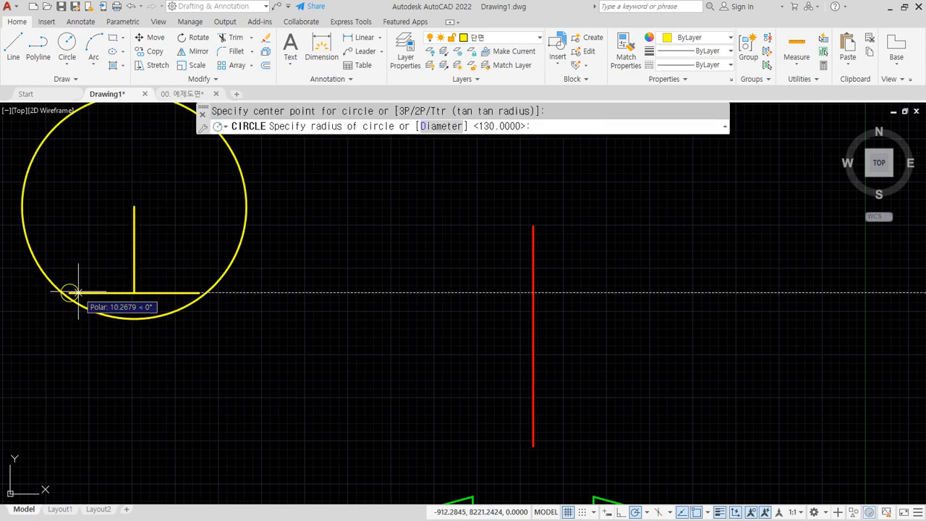
type("110")
key("Return")
key("Return")
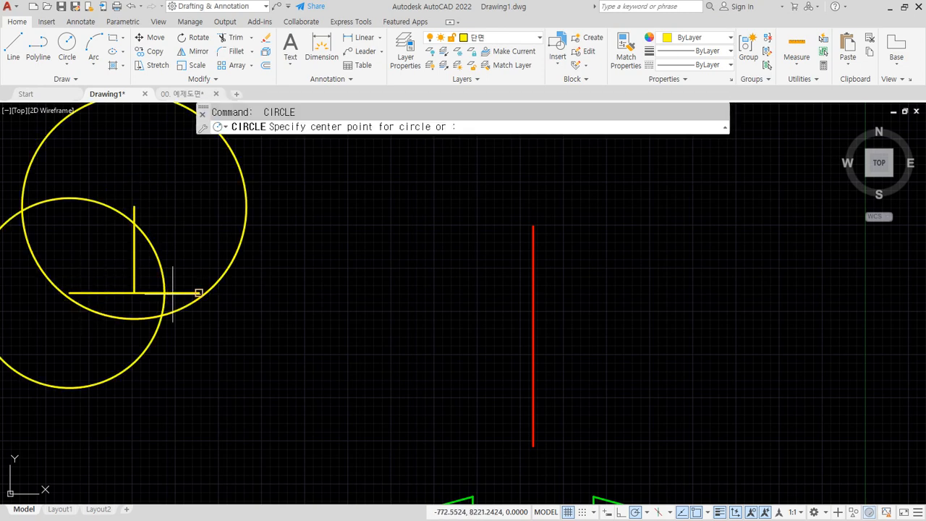
left_click(199, 292)
key("Return")
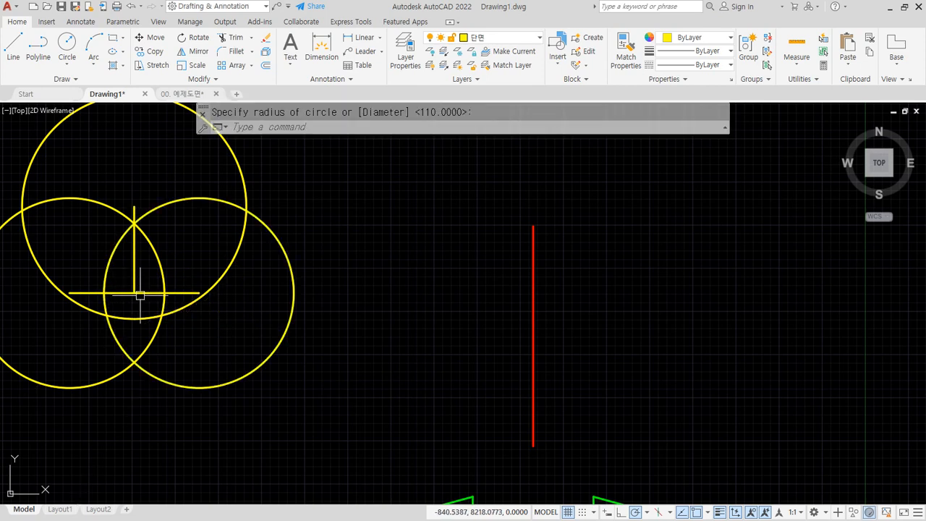
- Erase the horizontal and vertical construction lines inside the circles
left_click(141, 296)
left_click(129, 282)
key("Delete")
- Trim the overlapping inner arcs of the three circles with fence selections
type("tr")
key("Return")
left_click(126, 175)
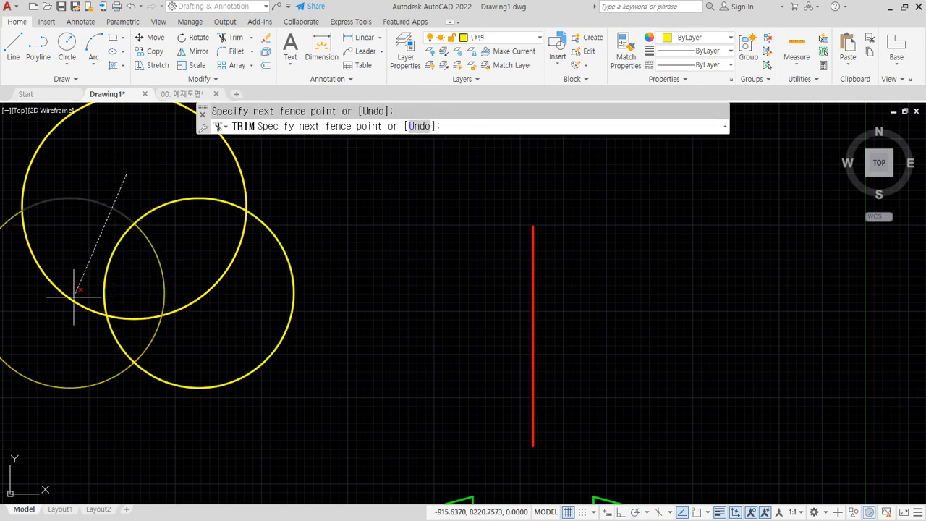
left_click(66, 328)
left_click(69, 333)
left_click(210, 335)
left_click(220, 335)
left_click(165, 143)
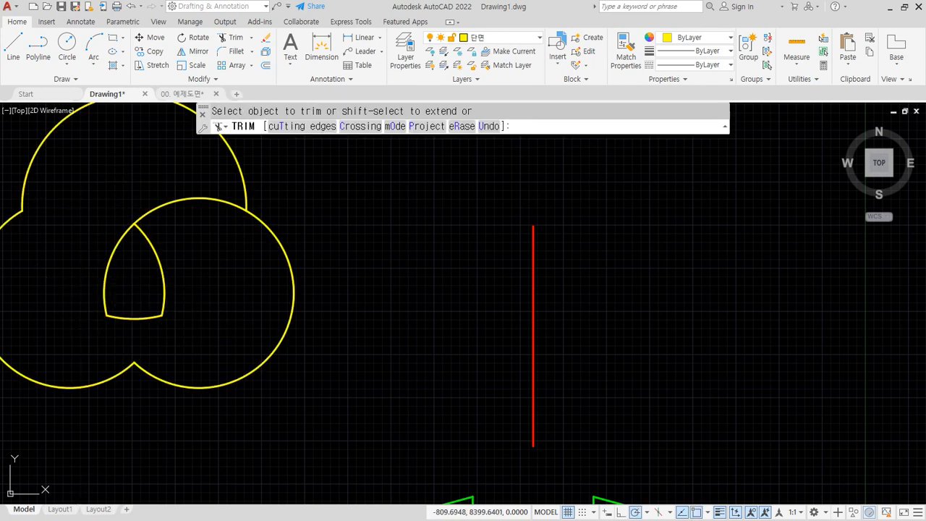
key("Escape")
- Erase the three arc pieces left inside the cloud-shaped outline
left_click(180, 176)
left_click(91, 327)
type("e")
key("Return")
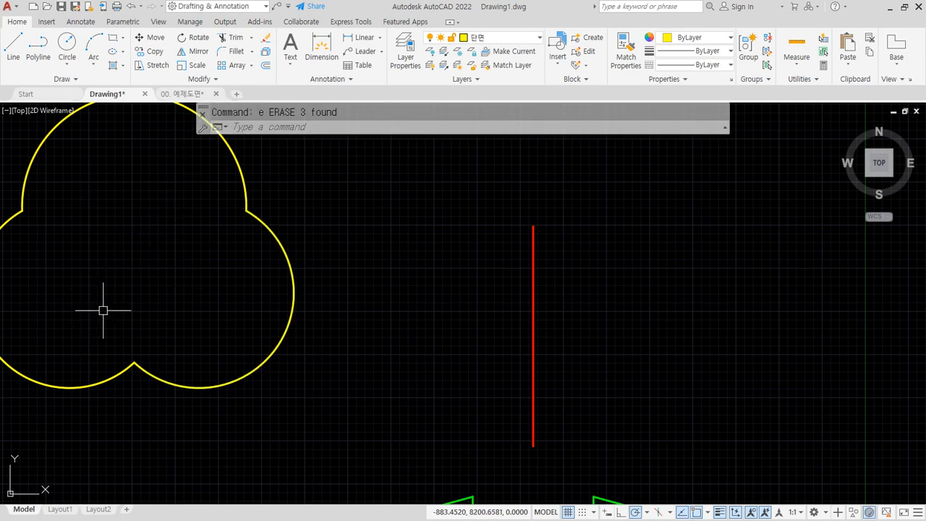
- Move the three outline arcs to the 입면 layer and group them
scroll(296, 374, "down", 2)
left_click(351, 400)
left_click(82, 235)
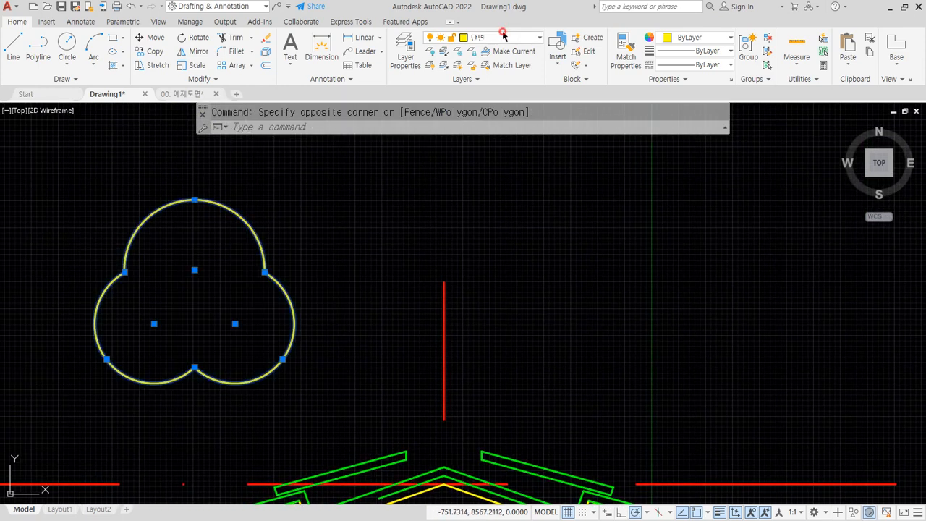
left_click(504, 35)
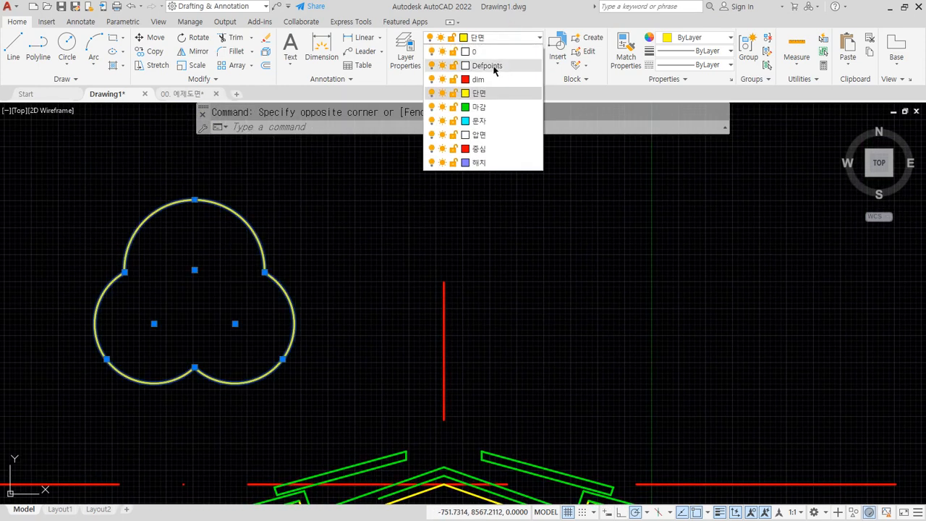
left_click(478, 134)
type("g")
key("space")
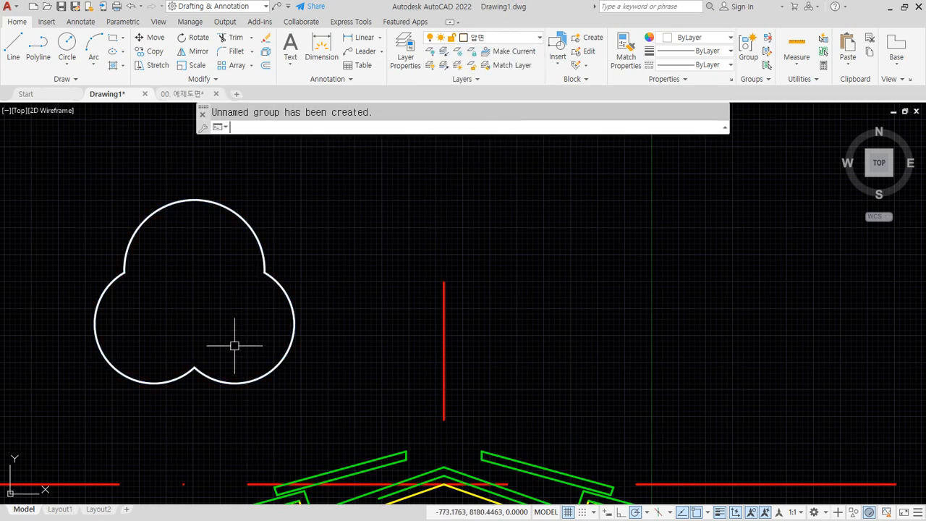
- Turn group selection back on and check that the cloud-shaped outline selects as one object
key("ctrl+shift+a")
left_click(289, 283)
left_click(272, 301)
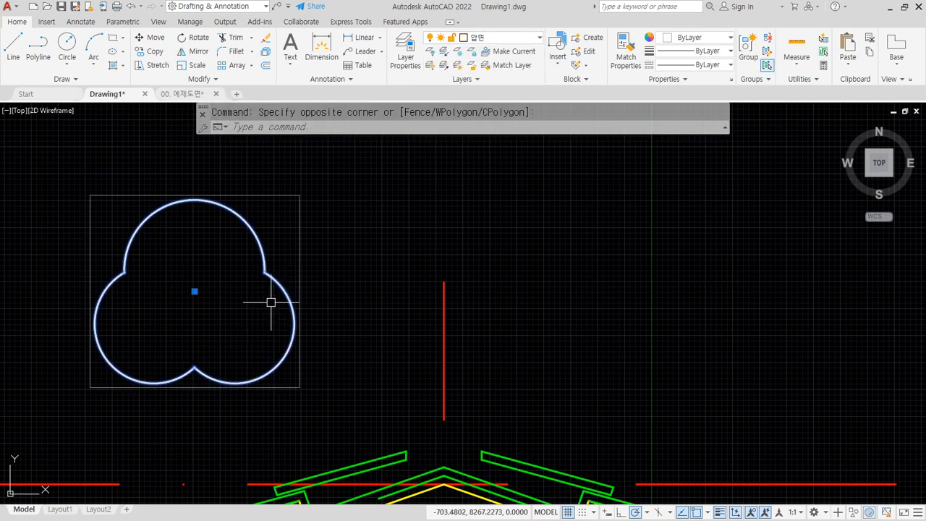
key("Escape")
- Draw a large construction circle in the empty area above the right roof slope
scroll(340, 296, "up", 2)
middle_click_drag(340, 296, 179, 273)
scroll(179, 274, "down", 2)
middle_click_drag(484, 318, 423, 332)
type("c")
key("space")
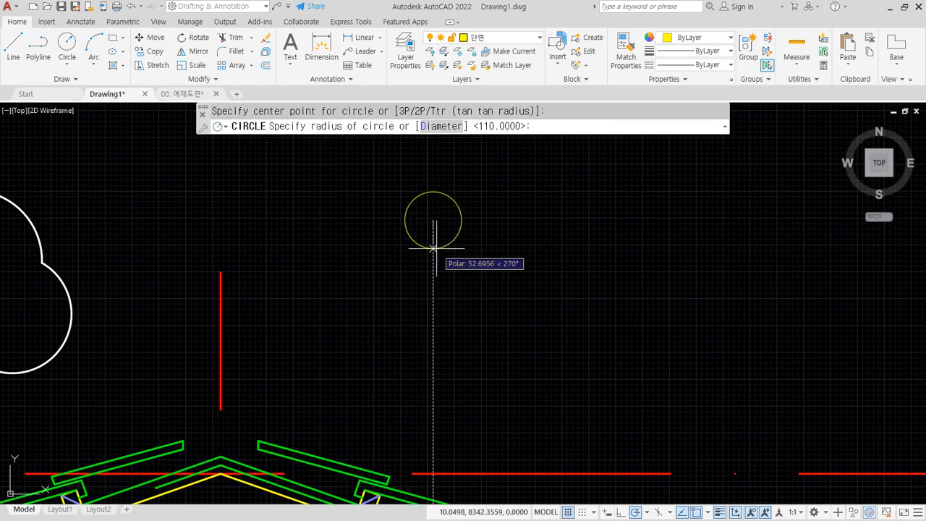
key("Return")
middle_click_drag(467, 202, 421, 344)
- Draw a vertical line from the circle's centre up to a point above the circle
type("l")
key("Return")
middle_click_drag(478, 260, 458, 357)
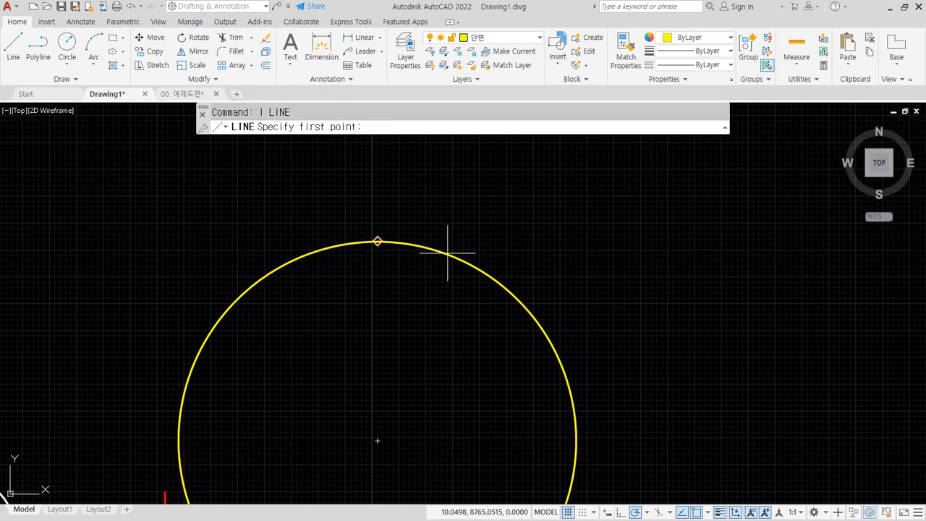
left_click(377, 438)
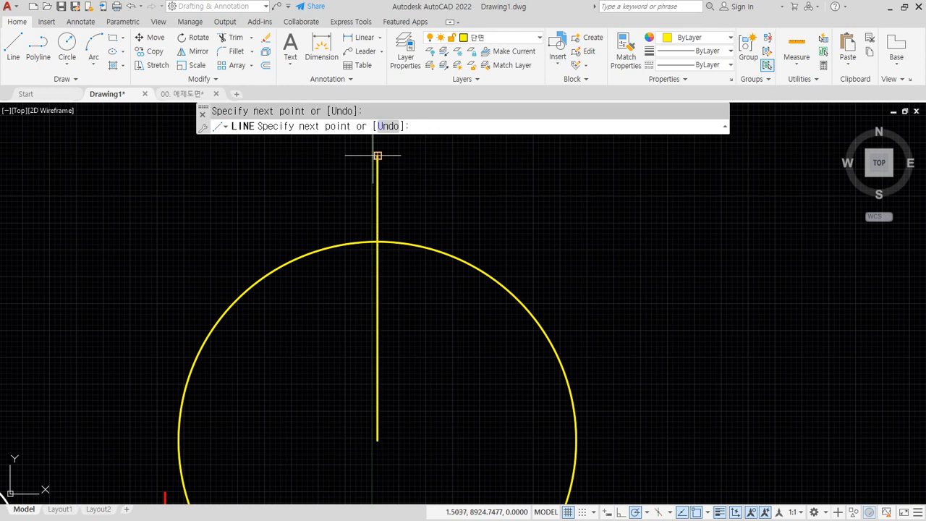
left_click(377, 154)
key("Return")
- Offset the vertical line 150 mm to both sides
type("o")
key("Return")
type("150")
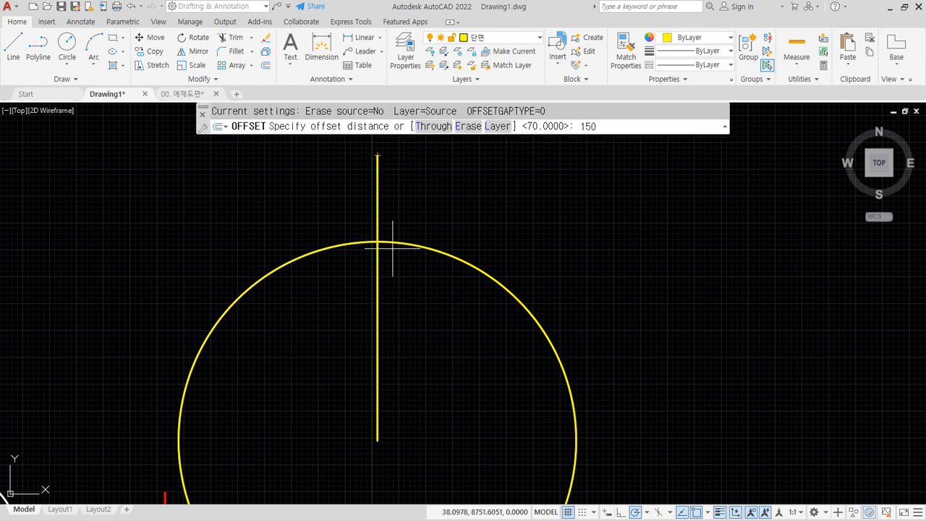
key("Return")
left_click(376, 273)
left_click(366, 275)
left_click(377, 278)
left_click(430, 295)
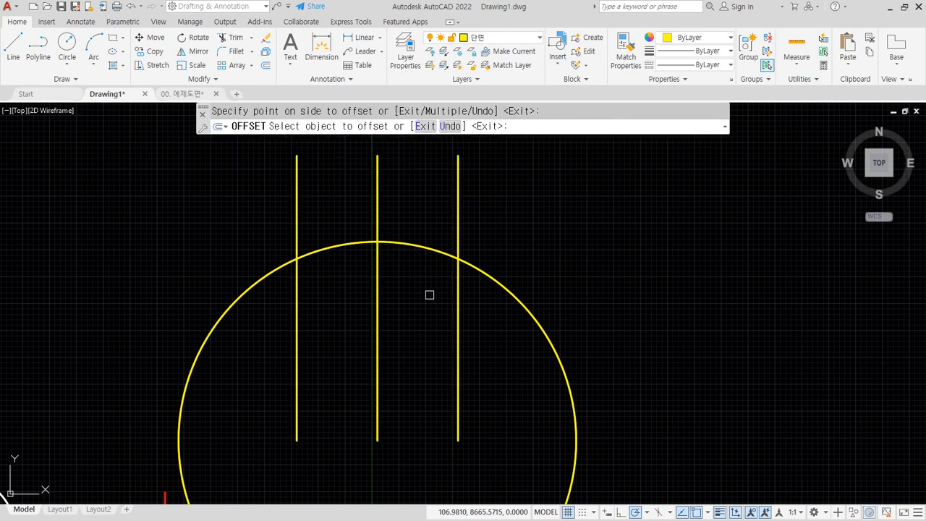
key("Return")
- Trim the circle and the three vertical lines with a fence, keeping the upper arc between the outer lines
type("tr")
key("Return")
left_click(657, 331)
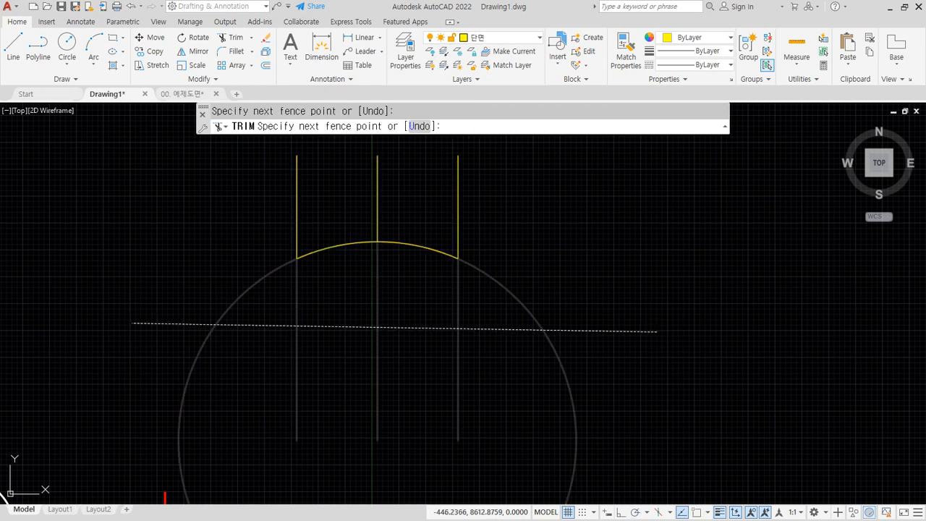
left_click(132, 323)
key("Return")
key("Return")
- Try to offset the remaining arc upward, and erase the offset arc
type("o")
key("Return")
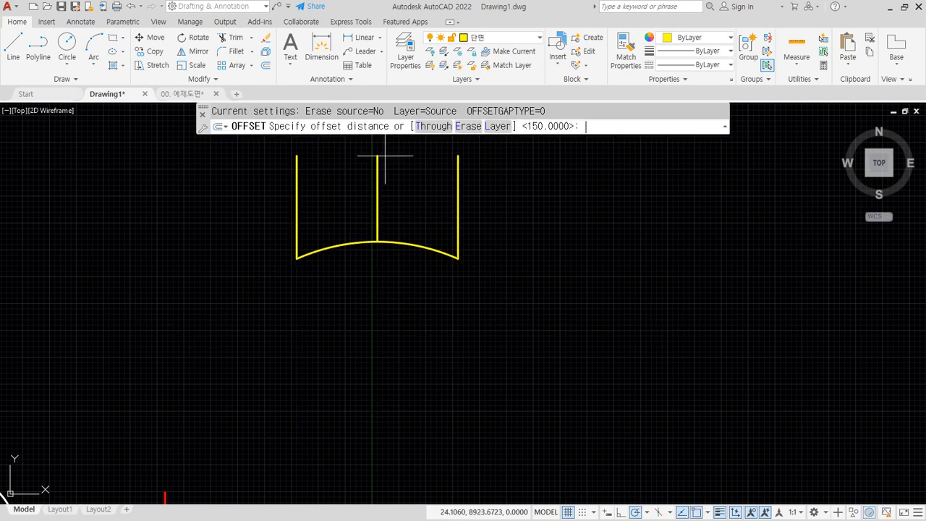
key("Return")
left_click(378, 242)
left_click(414, 230)
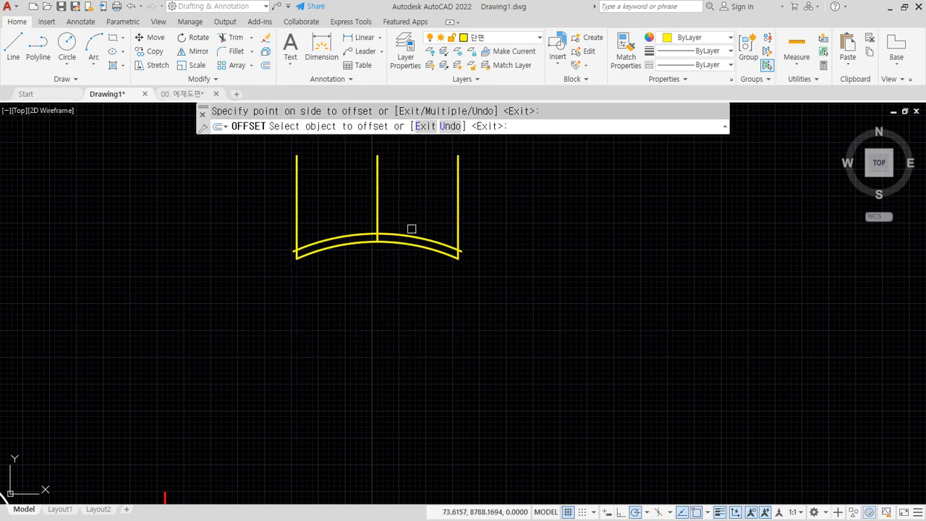
scroll(417, 229, "up", 2)
key("Escape")
left_click(413, 241)
type("e")
key("Return")
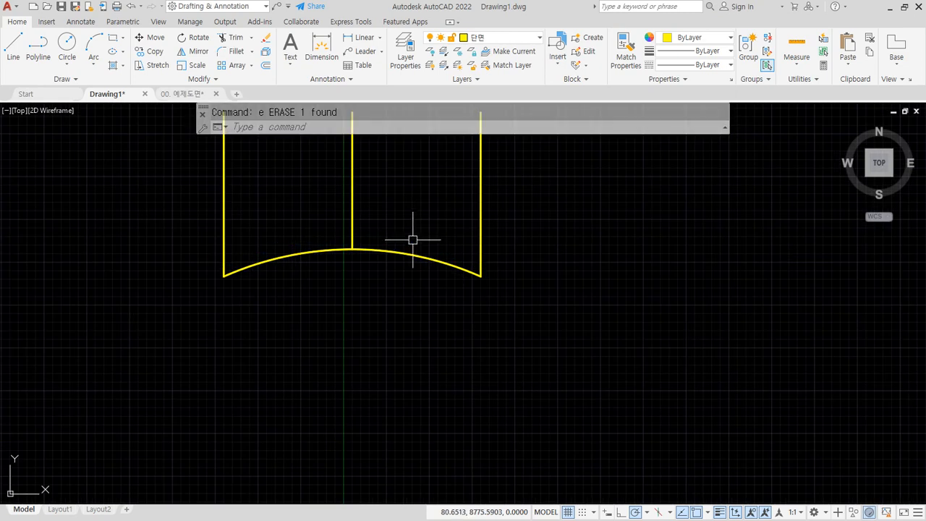
- Copy the arc 15 mm straight up from its right endpoint
type("co")
key("Return")
left_click(414, 258)
key("Return")
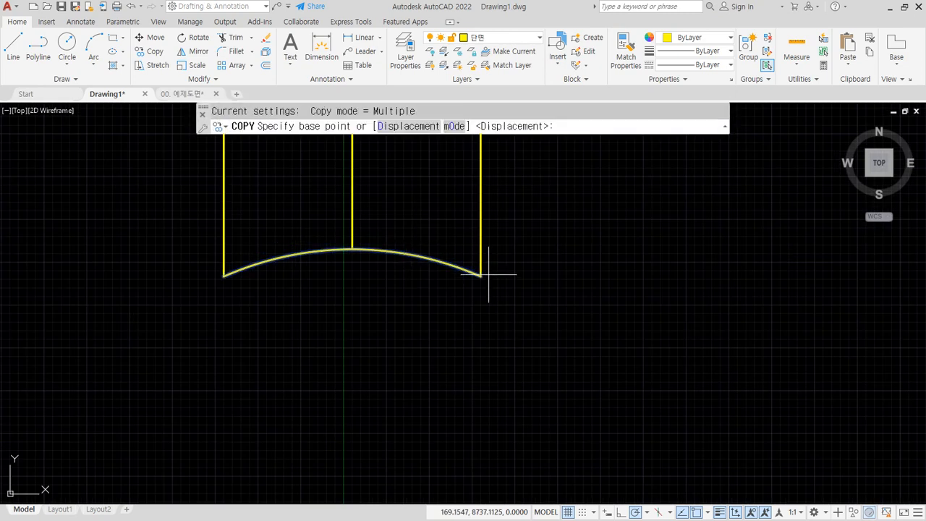
left_click(481, 276)
type("15")
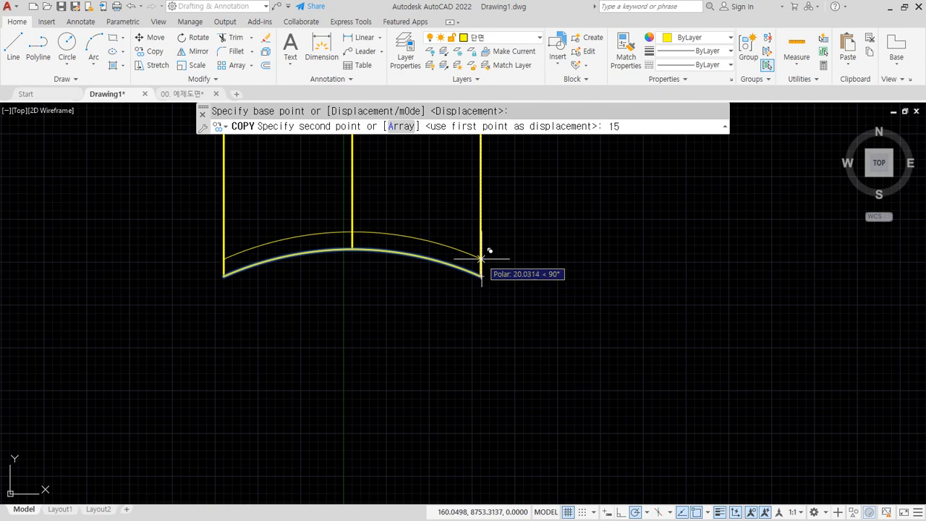
key("Return")
key("Return")
- Erase the middle vertical line crossing the two arcs
scroll(474, 241, "up", 2)
left_click(292, 190)
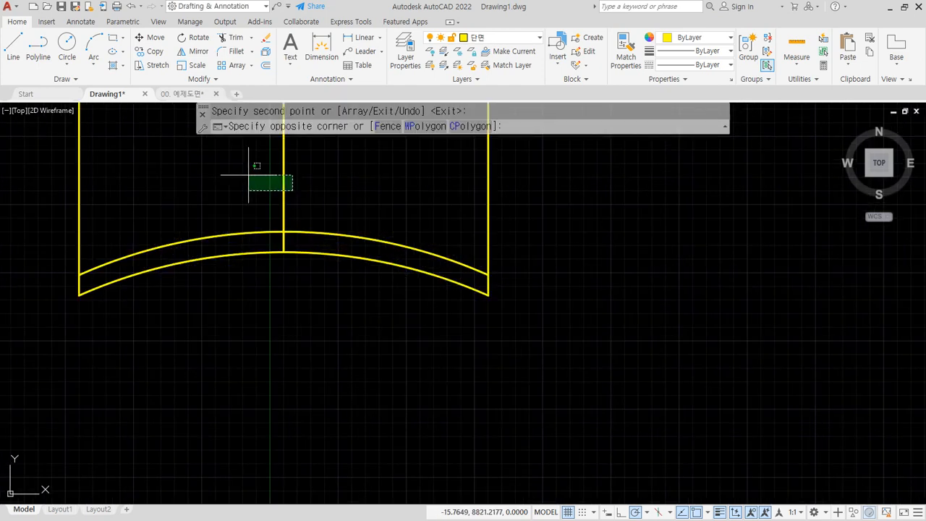
key("Escape")
key("Escape")
left_click(335, 182)
left_click(213, 159)
type("e")
- Trim the two outer vertical lines above the upper arc to close the curved tile
middle_click_drag(290, 214, 336, 284)
type("tr")
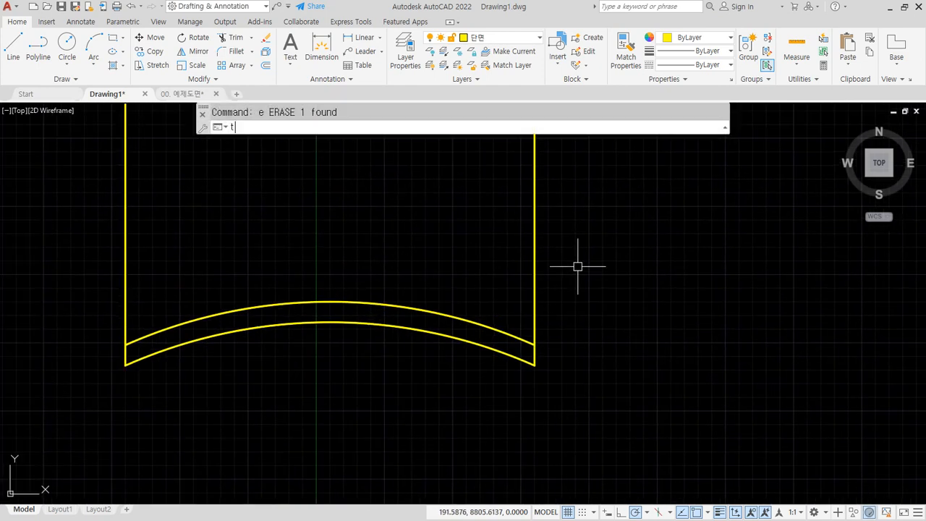
key("space")
left_click_drag(62, 201, 651, 224)
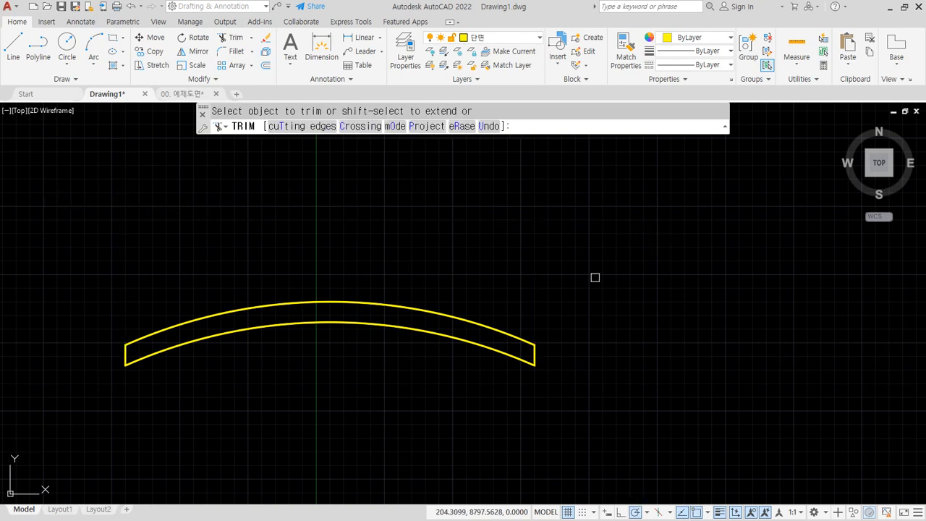
- Copy the curved tile upward from its lower right corner as an array of 4 items spaced 20 mm apart
type("cp")
key("space")
left_click(654, 425)
left_click(34, 199)
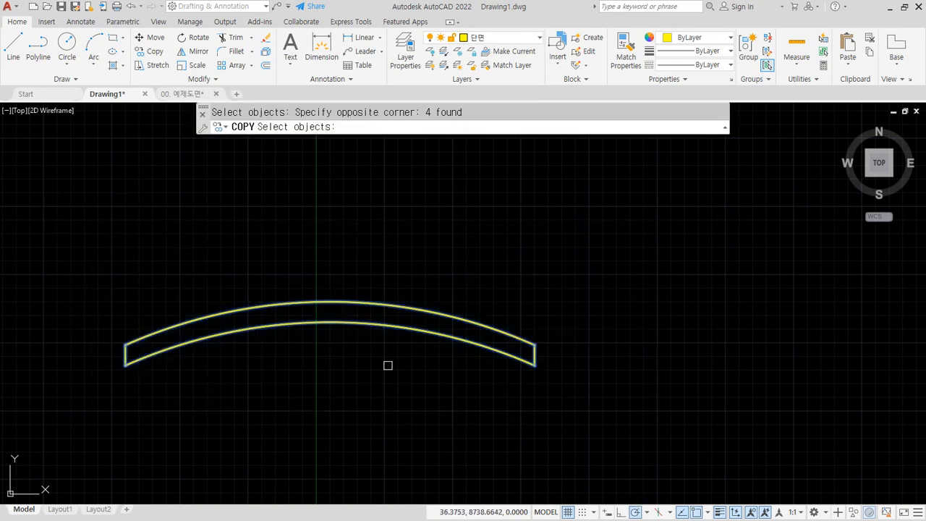
key("space")
left_click(534, 365)
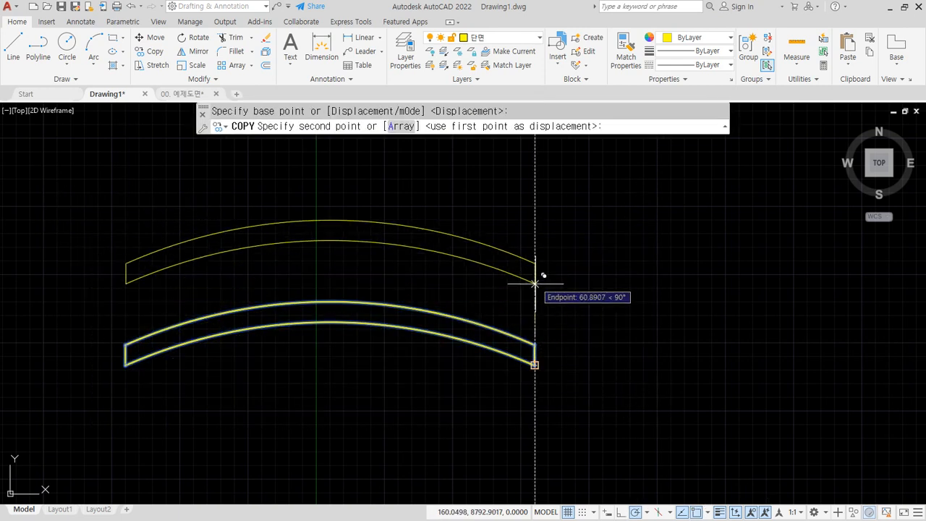
type("a")
key("Return")
type("4")
key("Return")
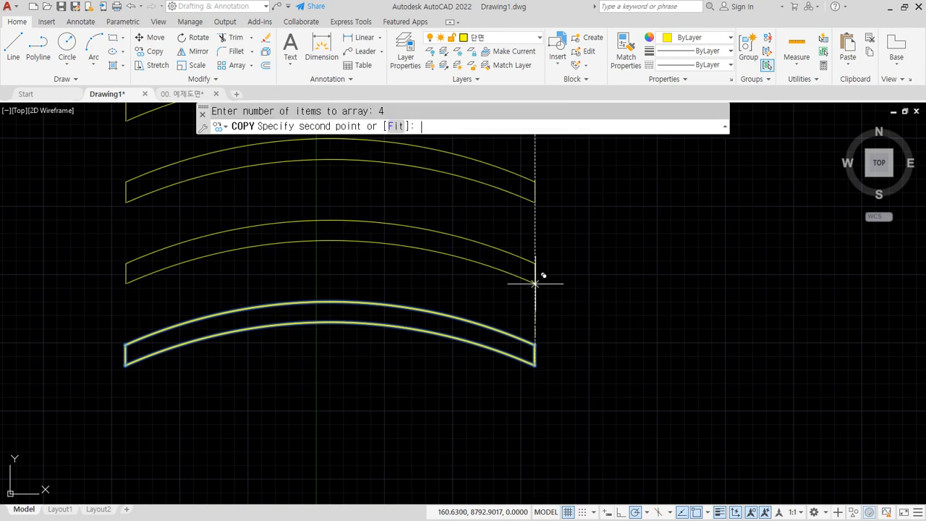
type("20")
key("Return")
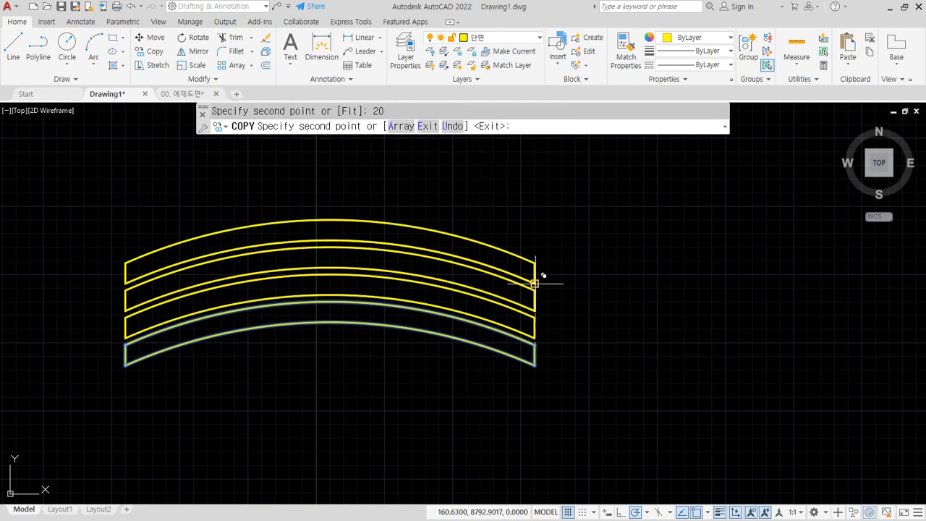
- Move all four stacked curved tiles to the green 마감 layer
key("Return")
left_click(93, 172)
left_click(691, 455)
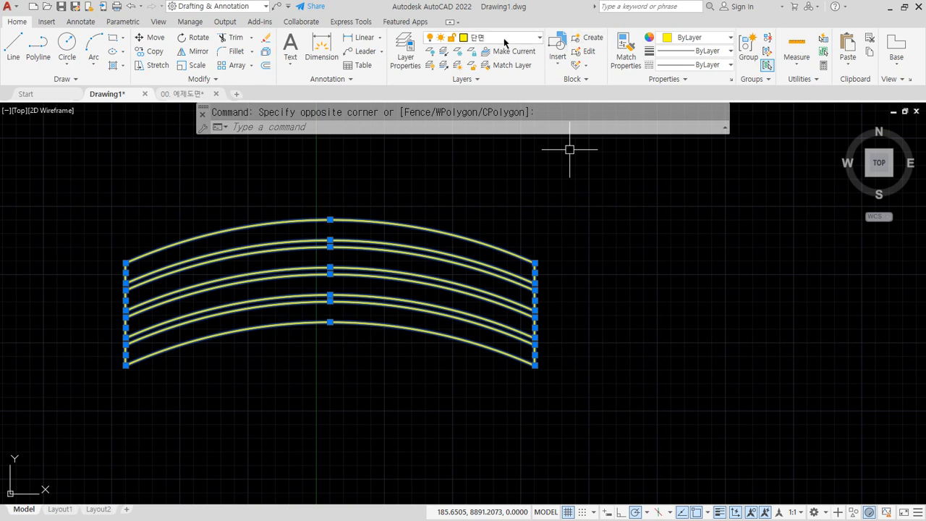
left_click(504, 40)
left_click(489, 98)
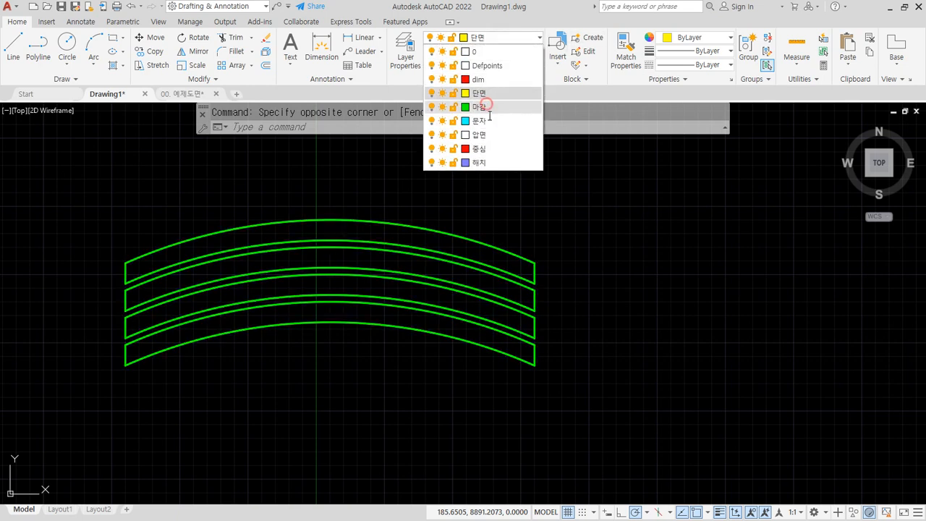
- Draw two concentric circles with radii 60 and 80 mm, centred on the midpoint of the uppermost tile arc
type("c")
key("Return")
left_click(330, 220)
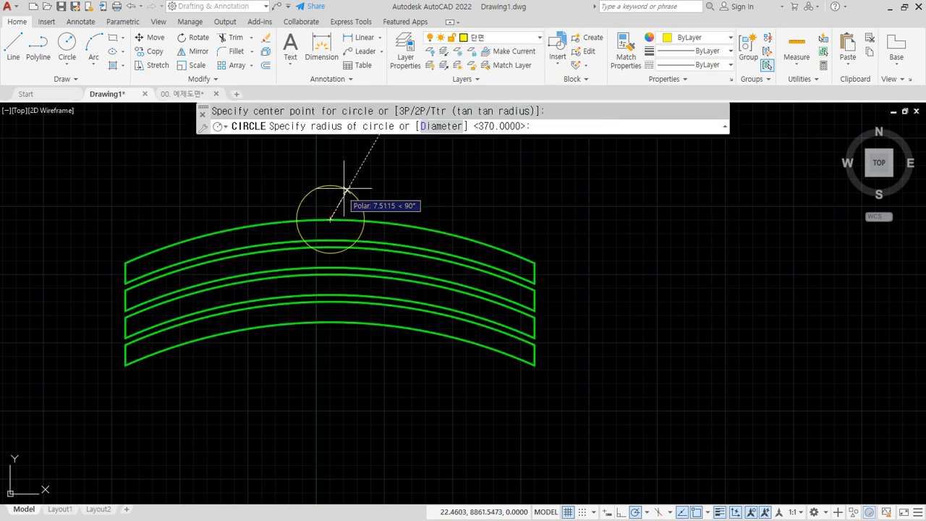
type("60")
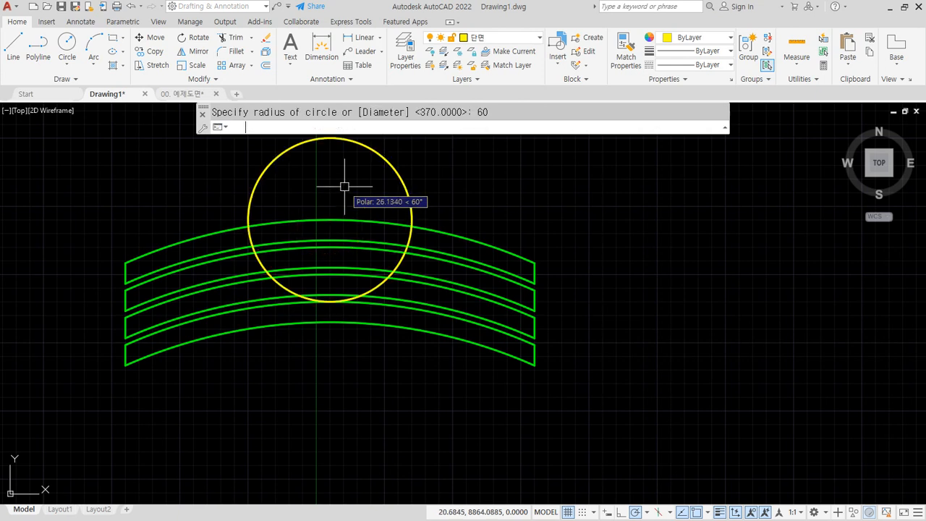
key("Return")
key("Return")
left_click(330, 220)
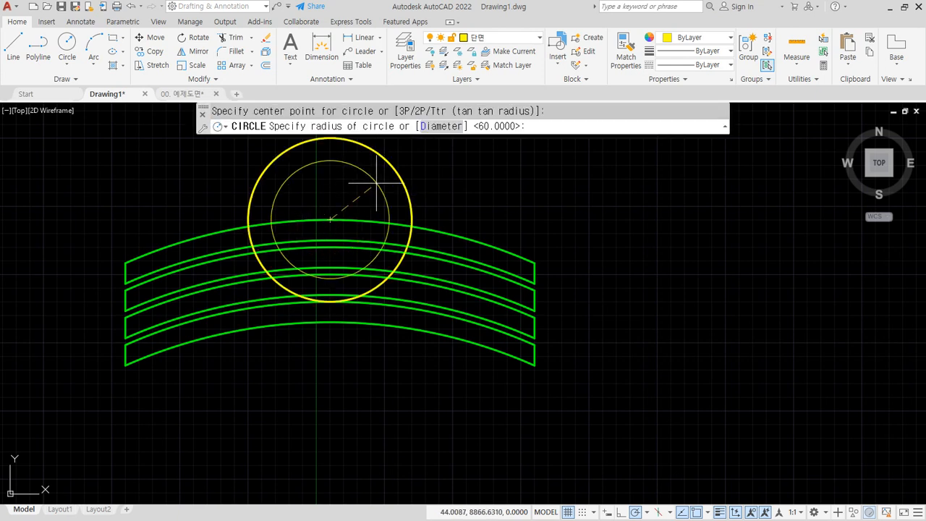
key("Return")
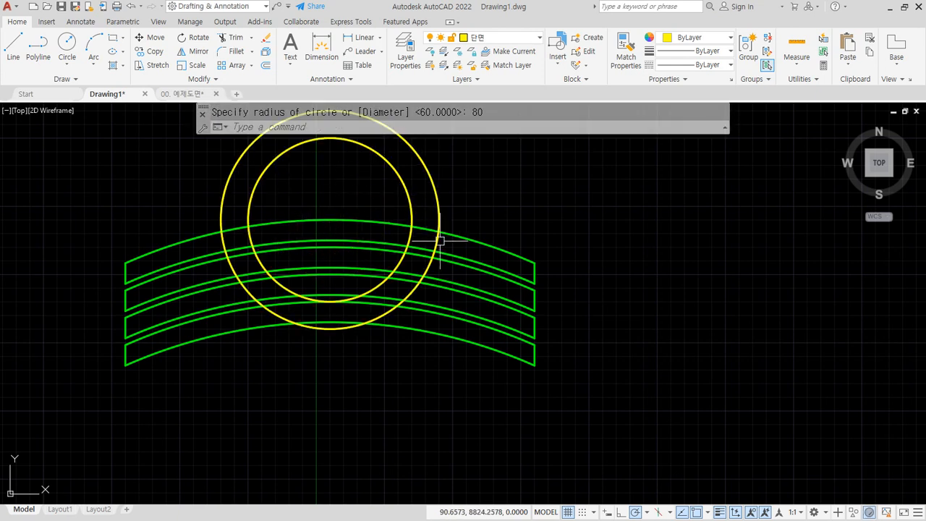
- Trim the parts of both circles that cross the uppermost curved tile
type("tr")
key("Return")
left_click(446, 242)
left_click(402, 231)
left_click(268, 234)
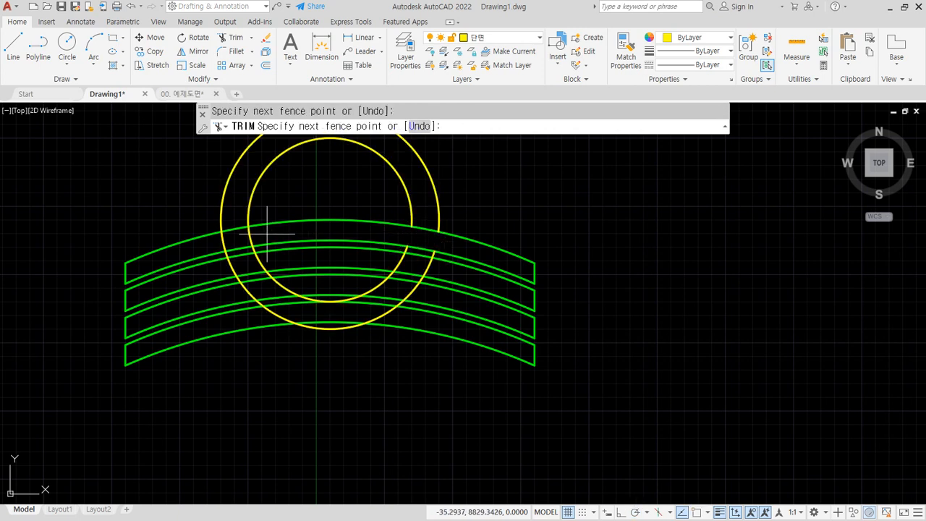
- Finish trimming the two yellow circles inside the uppermost green band and erase their leftover lower arcs with a fence selection
key("Return")
key("Return")
type("e")
key("Return")
type("f")
key("Return")
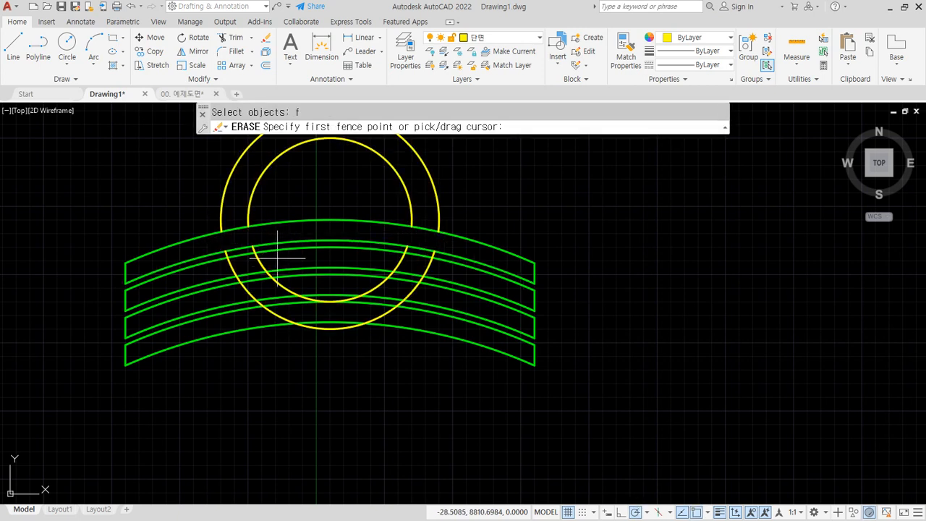
left_click(277, 259)
left_click(224, 264)
key("Return")
key("Return")
middle_click_drag(351, 204, 352, 262)
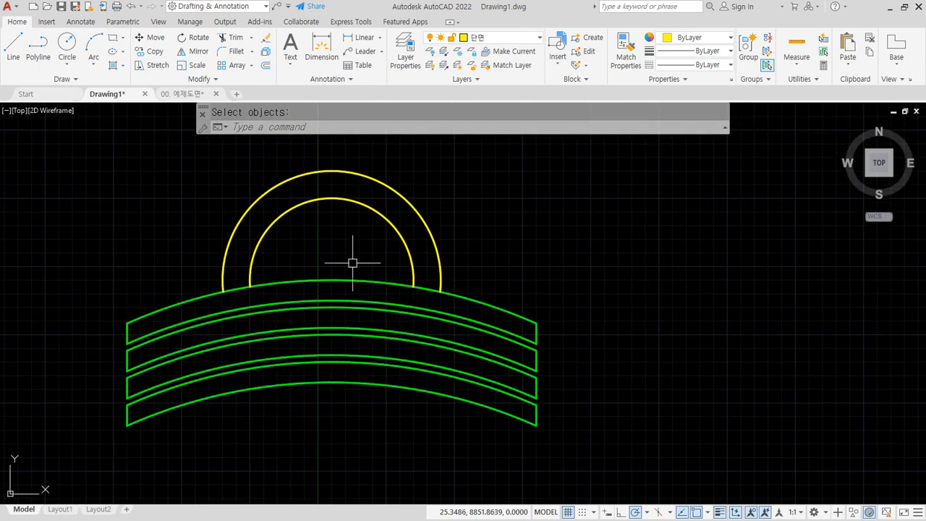
- Match the properties of the two yellow arcs to those of the green top arc
type("ma")
key("Return")
left_click(358, 278)
left_click(498, 176)
left_click(314, 251)
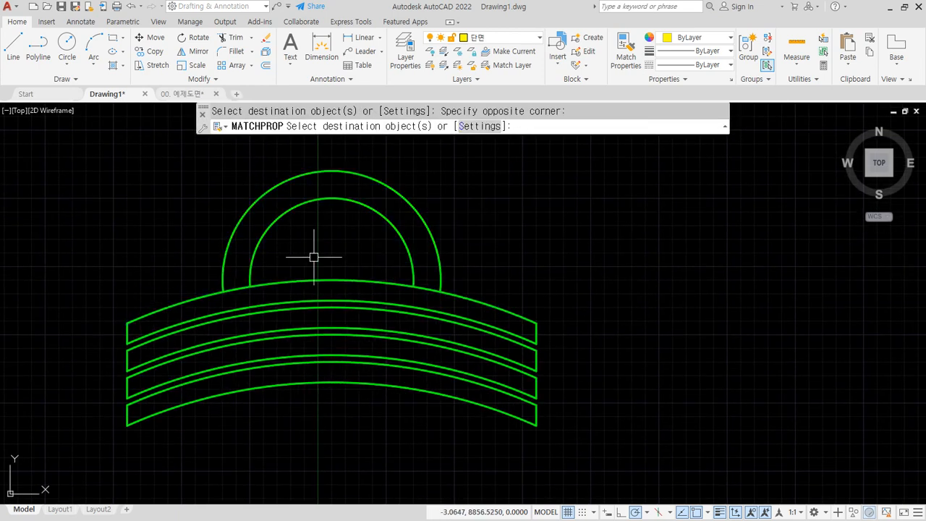
- Group the two half-round arcs and all the curved tile bands into one object
left_click(633, 189)
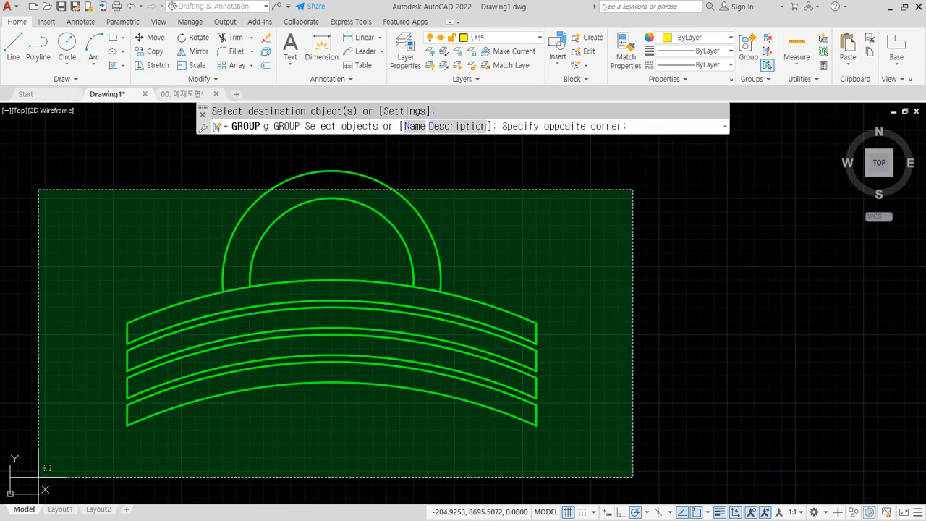
left_click(37, 439)
key("Return")
- Move the grouped ridge tiles from the lowest arc's midpoint into the white trefoil outline, directly above its bottom cusp
type("m")
key("Return")
left_click(341, 389)
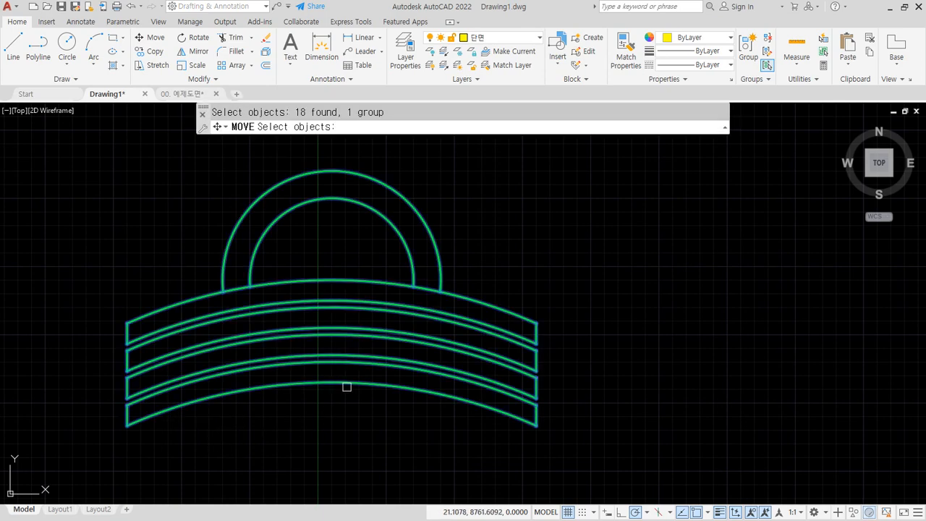
key("Return")
left_click(331, 380)
scroll(291, 401, "down", 6)
middle_click_drag(108, 405, 418, 287)
scroll(152, 405, "down", 2)
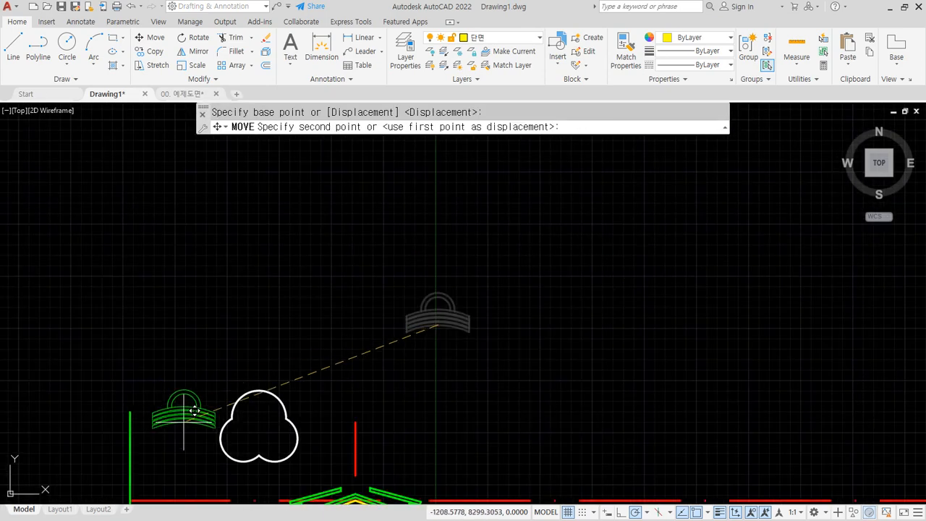
middle_click_drag(237, 452, 224, 364)
scroll(226, 365, "up", 4)
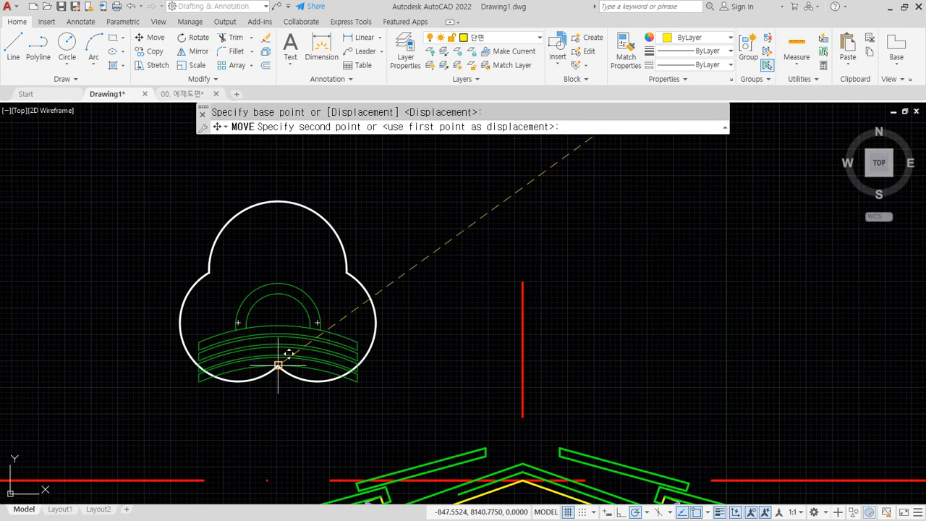
scroll(278, 365, "up", 5)
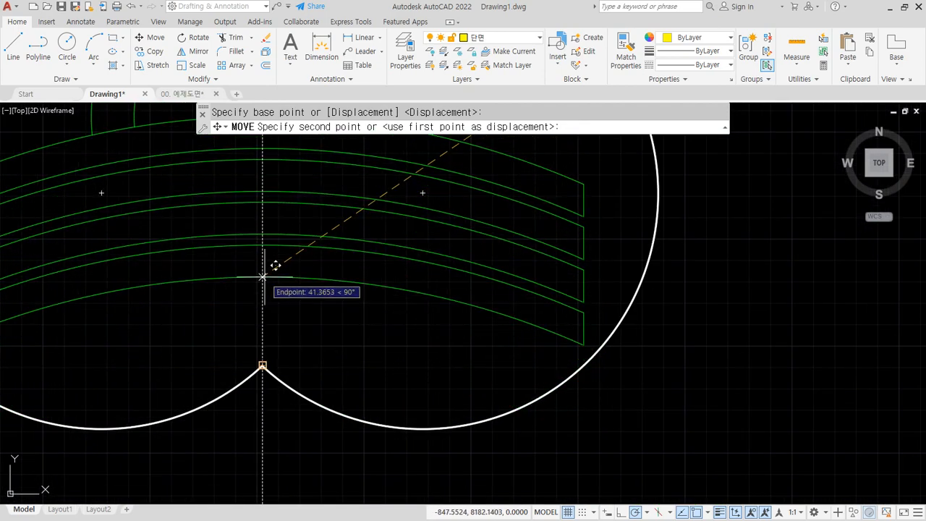
left_click(263, 276)
- Move the trefoil outline with the ridge tile group from its bottom cusp to the green peak of the roof ridge
scroll(296, 331, "down", 2)
scroll(305, 365, "down", 2)
key("space")
left_click(497, 393)
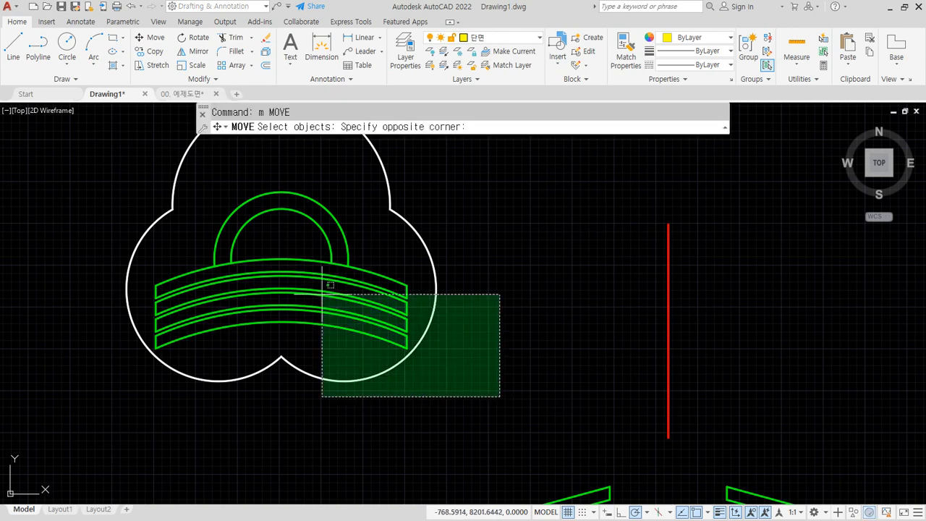
left_click(320, 294)
key("space")
left_click(280, 356)
middle_click_drag(427, 379, 207, 279)
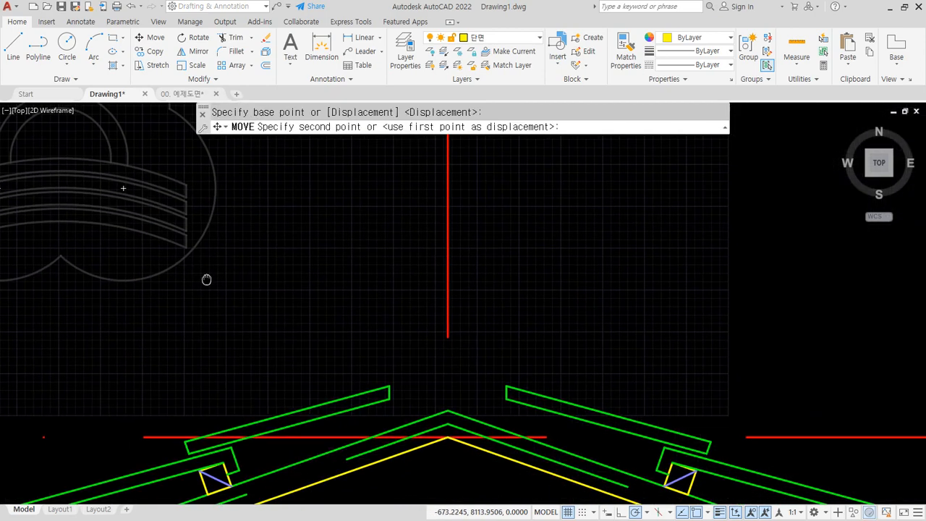
left_click(451, 409)
- Trim the white outline where it crosses the two upper roof tiles and erase its two leftover lower arcs
scroll(420, 417, "up", 2)
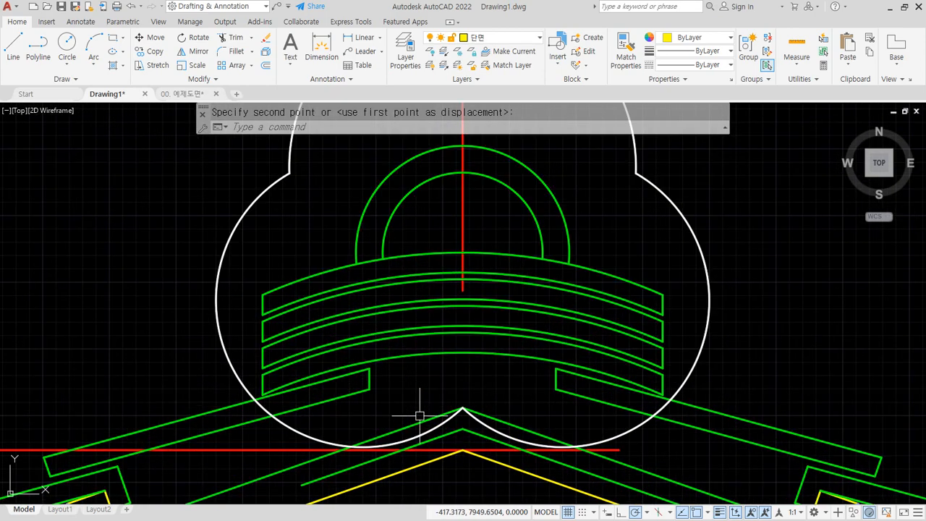
type("tr")
key("space")
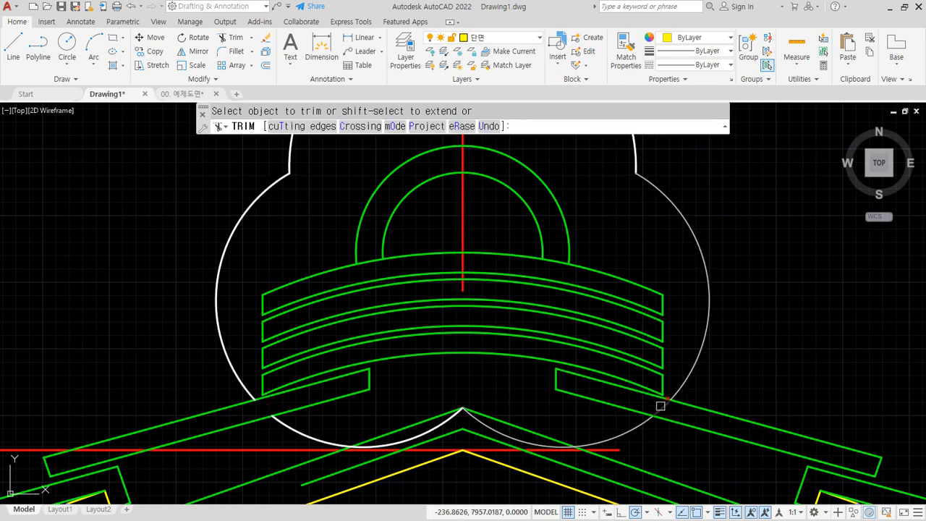
key("space")
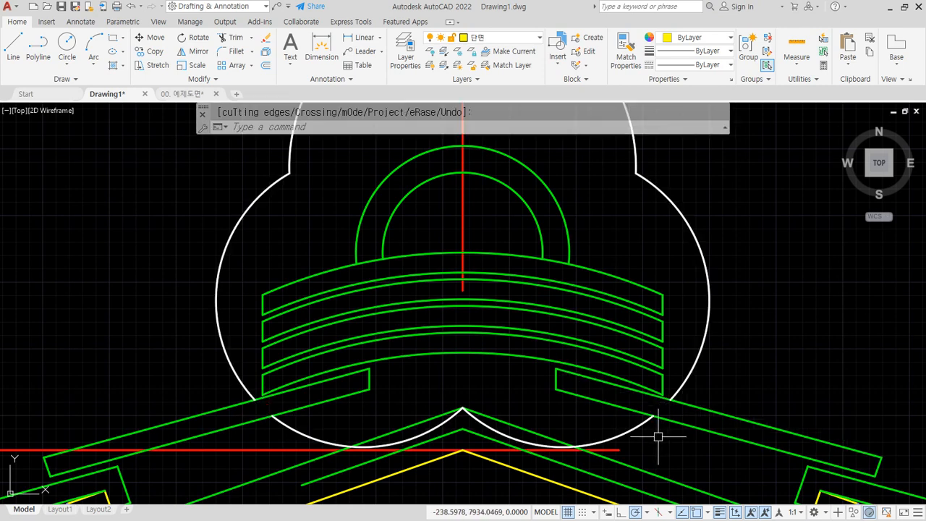
left_click(620, 433)
left_click(300, 429)
type("e")
key("space")
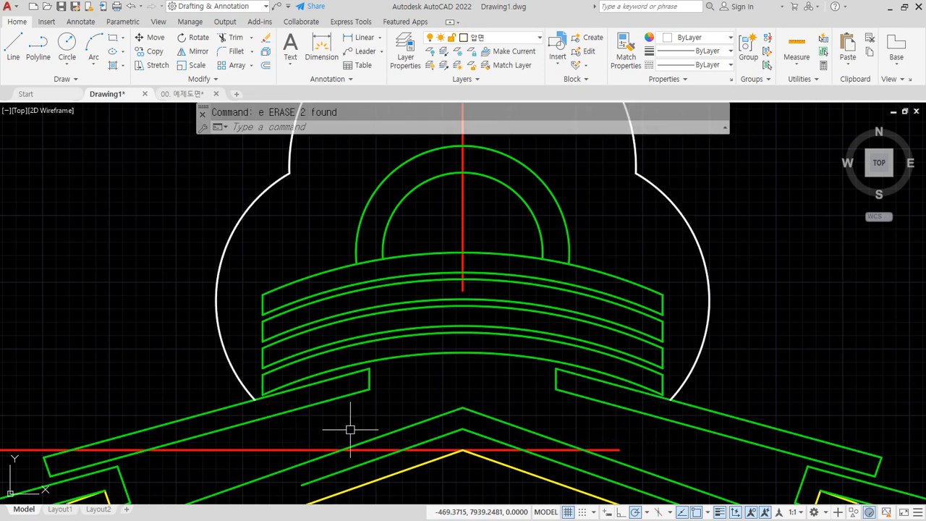
- Offset the left edge of the rightmost vertical post under the right roof slope by 45 to the left
scroll(347, 430, "down", 6)
mouse_move(405, 439)
middle_mouse_down()
mouse_move(385, 251)
mouse_move(296, 206)
middle_mouse_up()
scroll(421, 341, "down", 2)
mouse_move(495, 367)
middle_mouse_down()
mouse_move(313, 221)
mouse_move(450, 304)
mouse_move(429, 306)
middle_mouse_up()
middle_click_drag(691, 410, 658, 345)
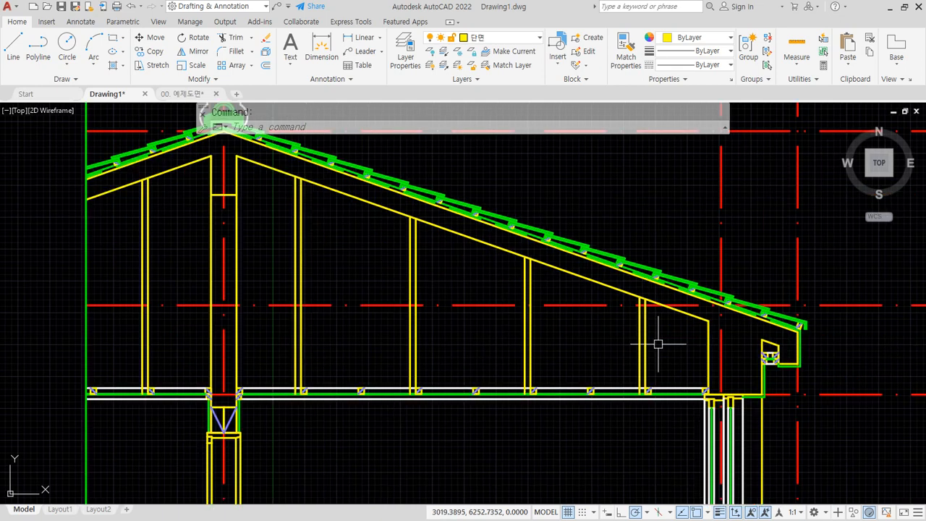
scroll(652, 332, "up", 2)
scroll(643, 319, "up", 4)
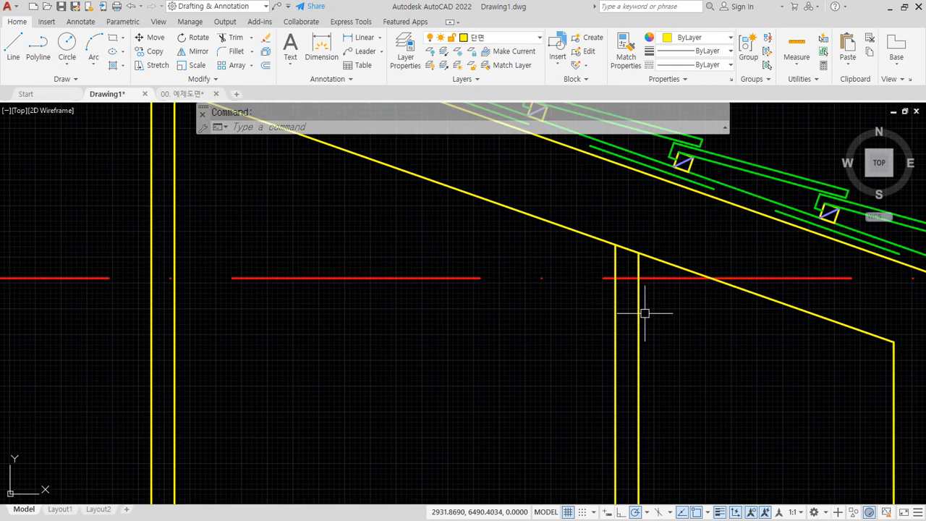
left_click_drag(641, 351, 610, 346)
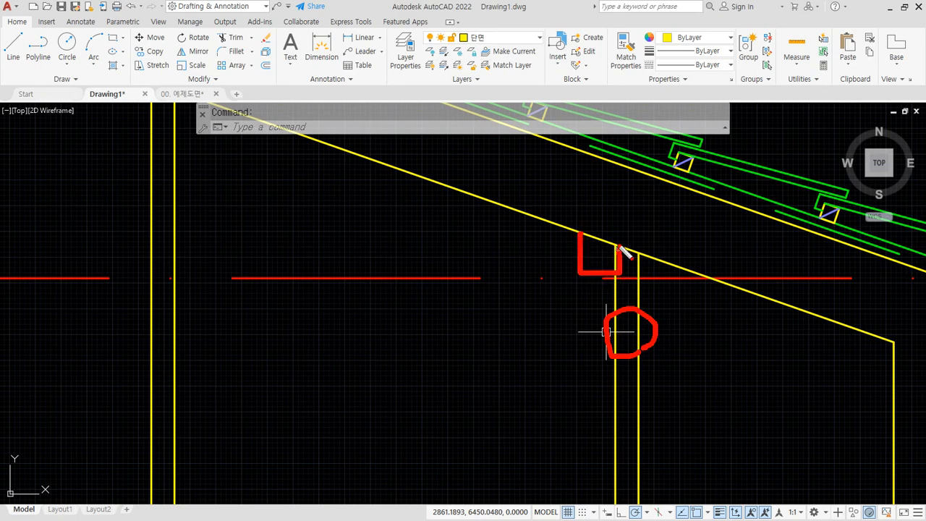
key("Escape")
type("o")
key("Return")
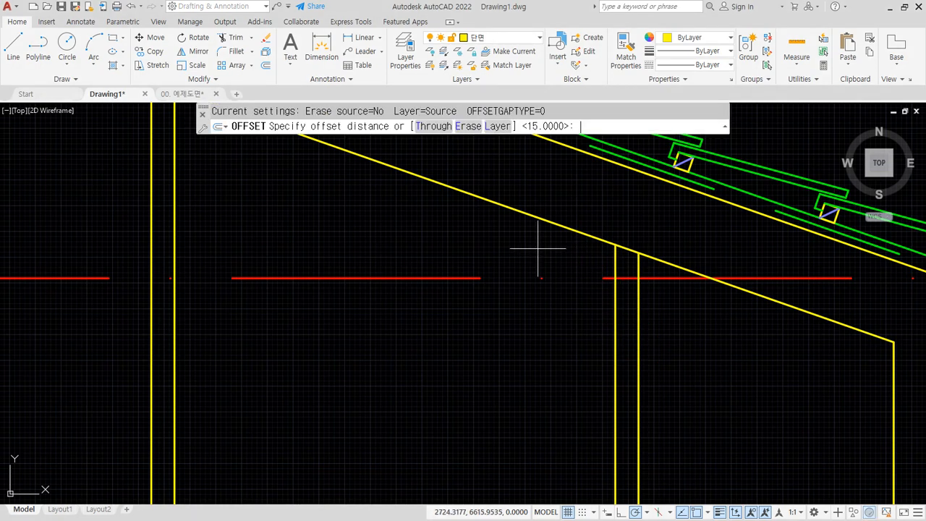
type("45")
key("Return")
scroll(558, 248, "up", 2)
left_click(651, 268)
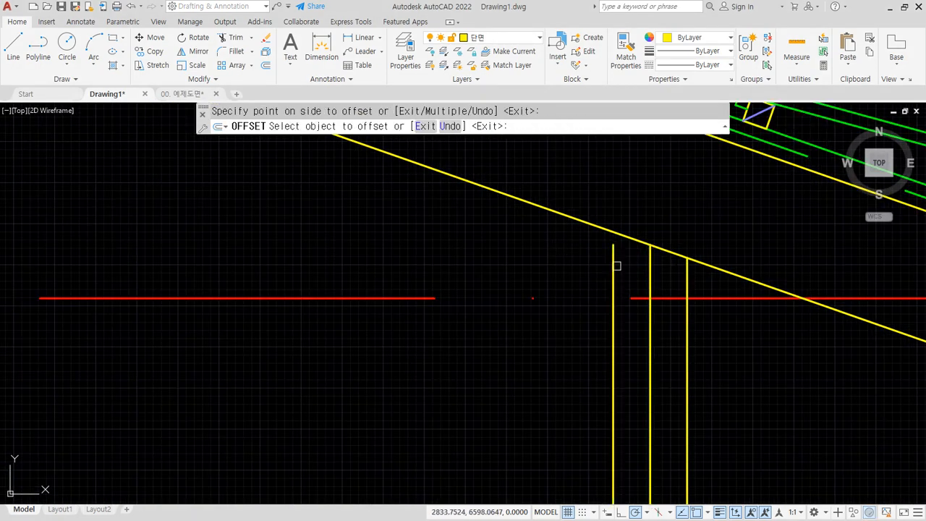
left_click(616, 263)
- Extend the rightmost post's offset line up to the sloping yellow roof line
type("ex")
key("Return")
left_click(614, 257)
key("Return")
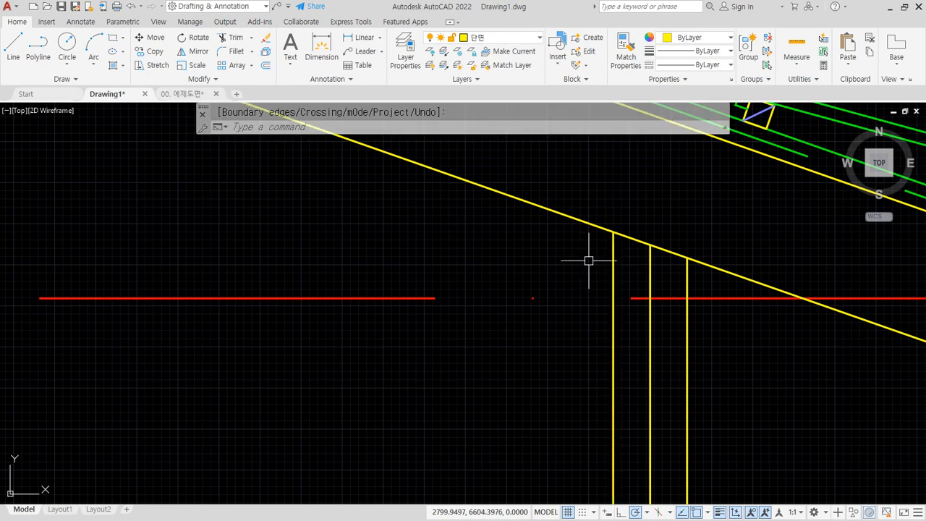
- Draw a short horizontal line ending at the rightmost post's left edge and fillet it with the offset line to form a cleat
type("l")
key("Return")
left_click(589, 284)
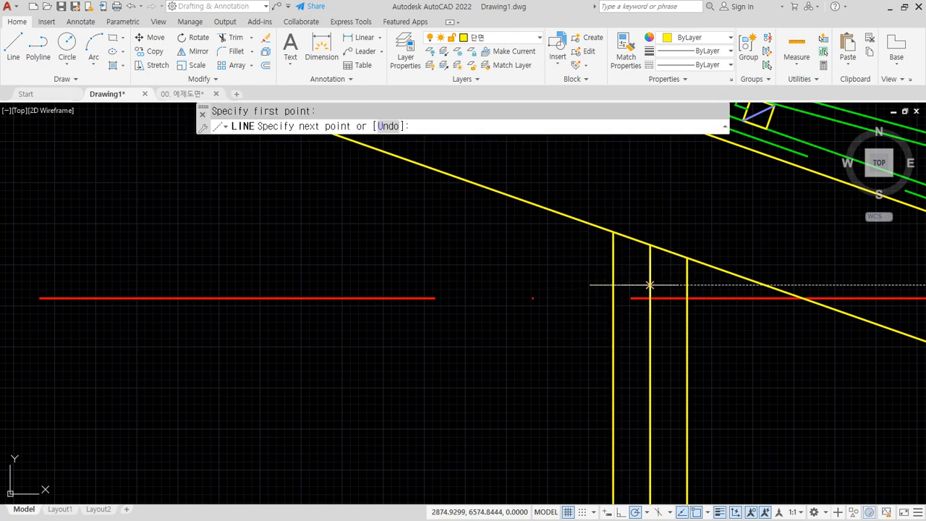
left_click(649, 284)
key("Return")
type("f")
key("Return")
left_click(620, 284)
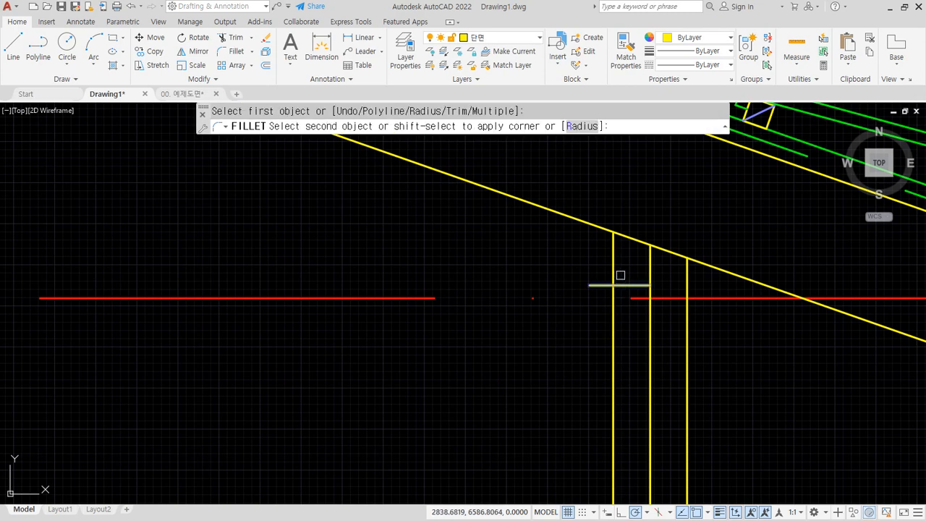
left_click(615, 271)
- Offset the left edge of the next post towards the ridge by 45 to the left
scroll(644, 289, "down", 2)
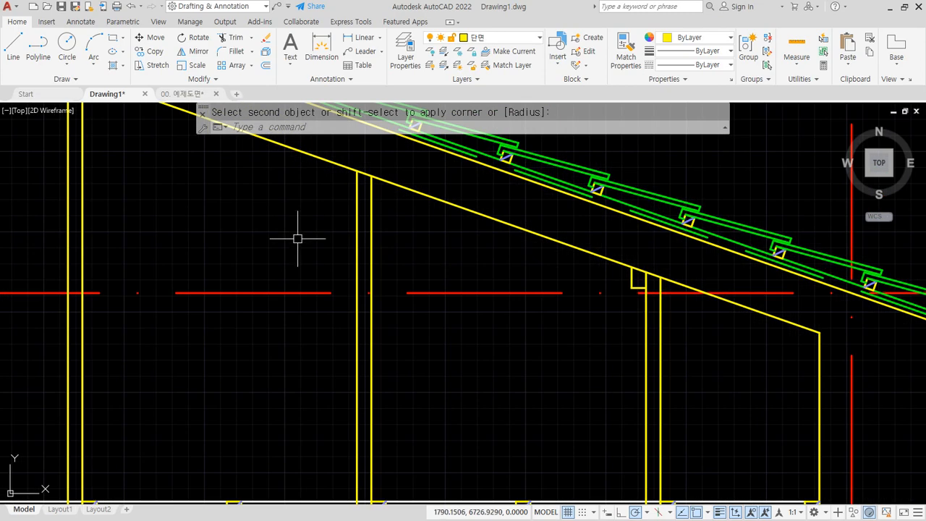
middle_click_drag(325, 173, 500, 290)
scroll(408, 246, "up", 1)
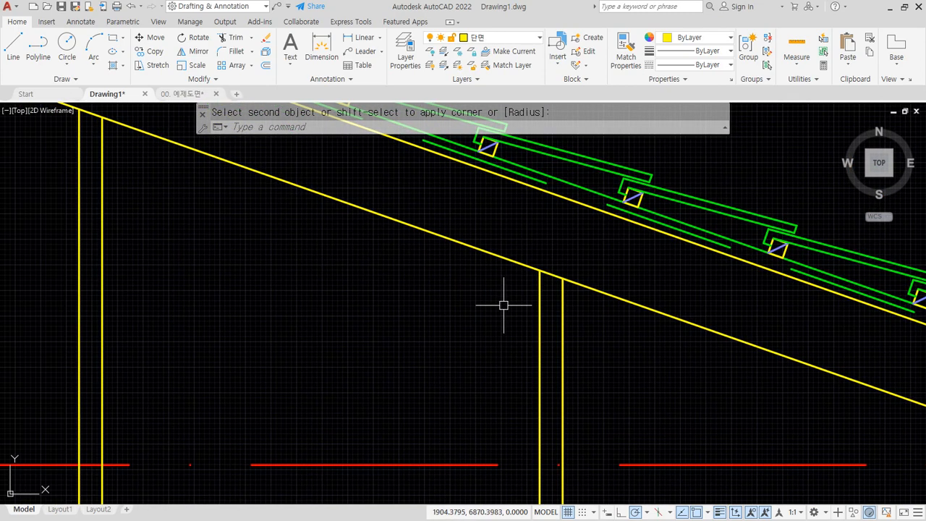
type("o")
key("Return")
type("45")
key("Return")
left_click(539, 316)
left_click(302, 288)
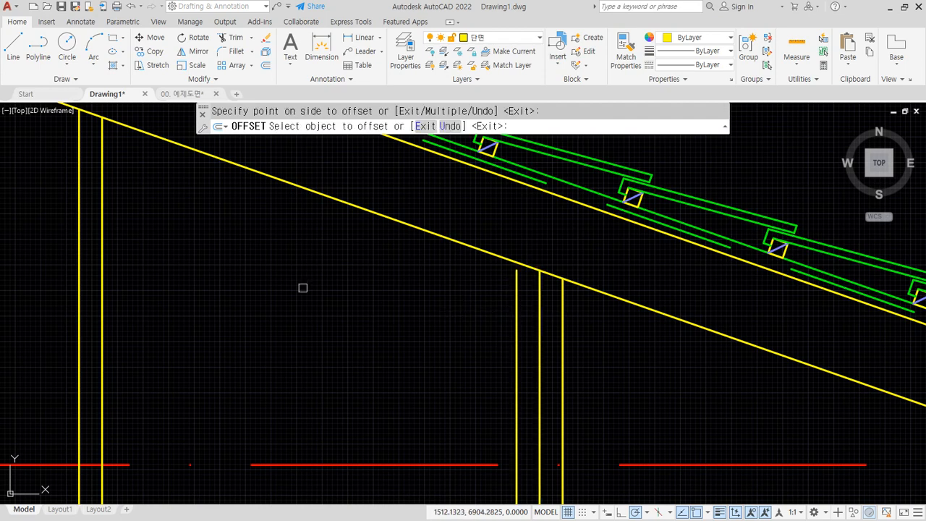
- Offset the left edges of the remaining posts on both sides of the ridge by 45 to the left
middle_click_drag(89, 228, 415, 322)
scroll(261, 287, "down", 2)
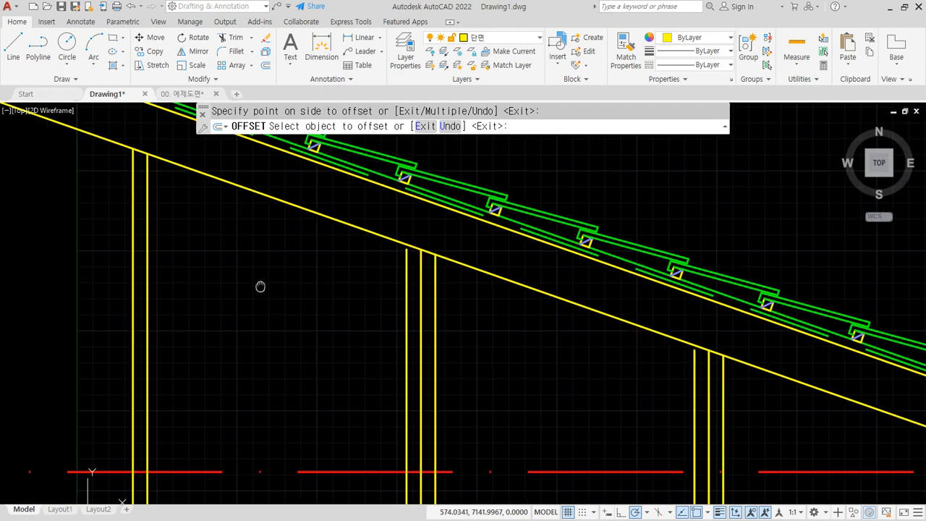
scroll(294, 233, "up", 1)
left_click(290, 233)
left_click(285, 234)
middle_click_drag(225, 242, 623, 247)
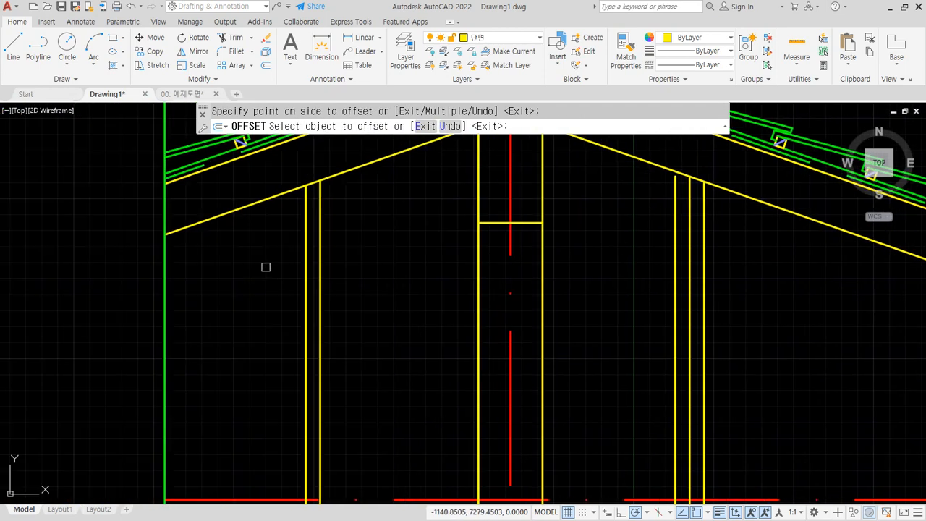
left_click(273, 190)
- Trim the offset line beside the post left of the ridge at the sloping roof line
scroll(272, 190, "up", 4)
type("tr")
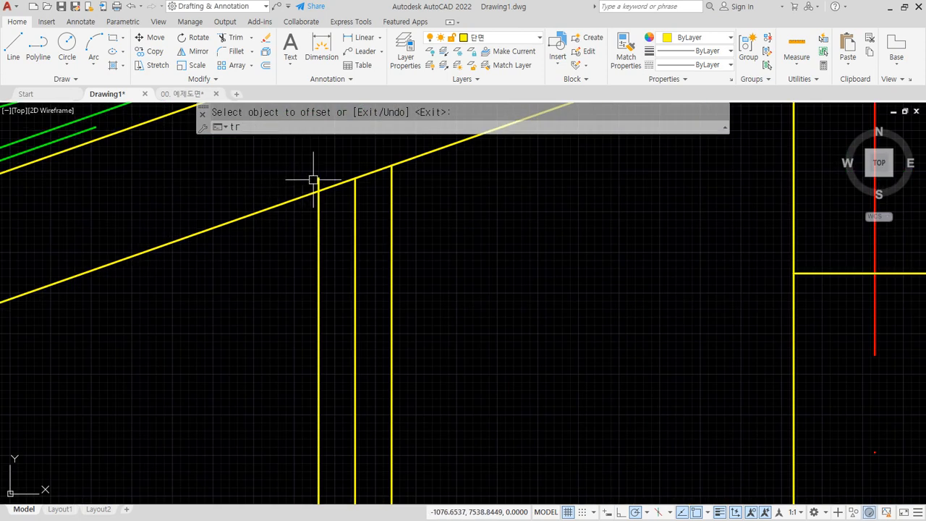
key("Return")
key("Escape")
- Draw a short horizontal line across the left-hand post's edge and fillet it with the offset line to form a cleat
type("l")
key("Return")
left_click(355, 254)
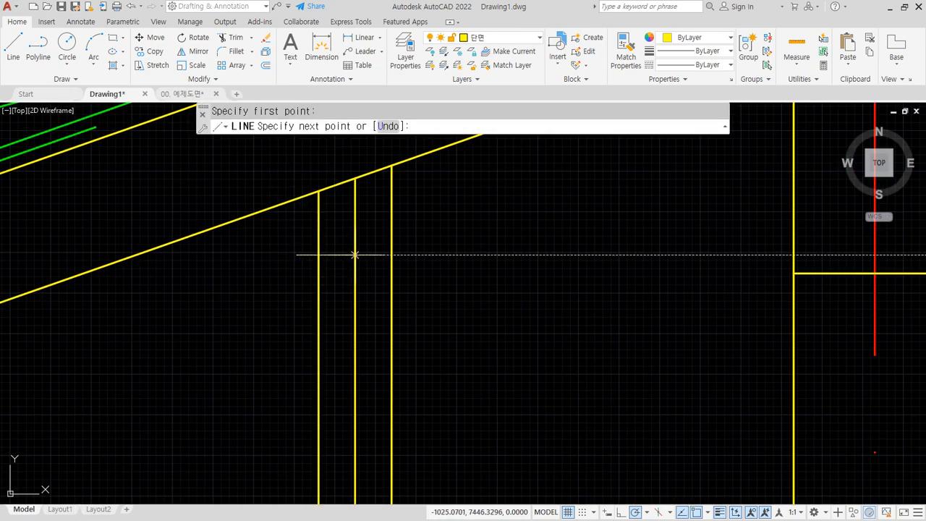
left_click(366, 255)
key("Return")
type("f")
key("Return")
left_click(320, 247)
left_click(325, 255)
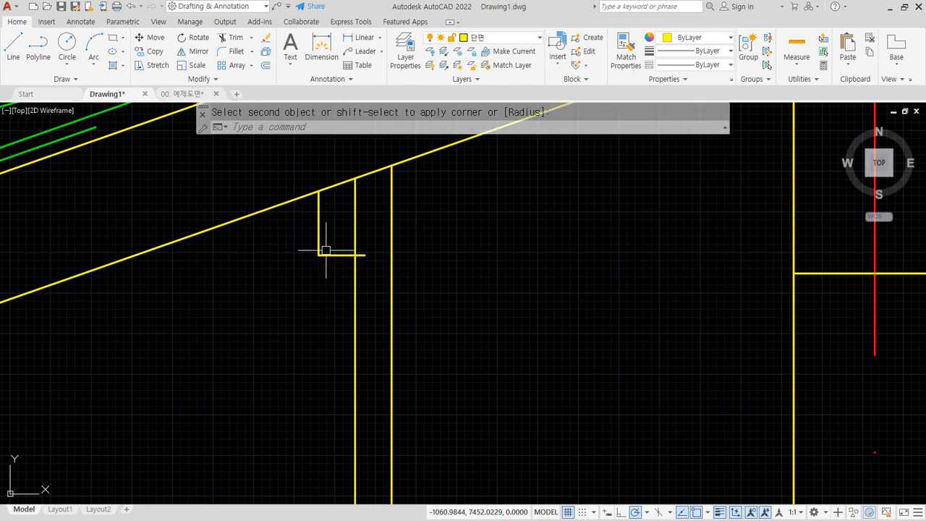
- Trim the left-hand cleat's bottom line where it overshoots the post's left edge
type("tr")
key("Return")
left_click(364, 254)
key("Return")
- Extend the offset line beside the first post right of the ridge up to the sloping roof line
scroll(476, 279, "down", 2)
middle_click_drag(699, 270, 198, 281)
scroll(492, 236, "up", 2)
type("ex")
key("Return")
left_click(484, 212)
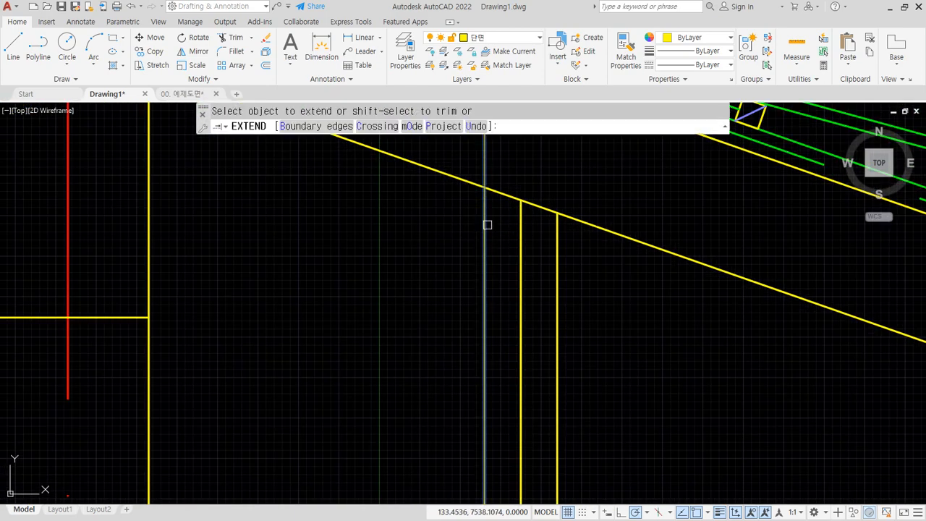
key("Return")
- Form a cleat on the first post right of the ridge by drawing a short horizontal line and filleting it with the offset line
type("l")
key("Return")
left_click(432, 271)
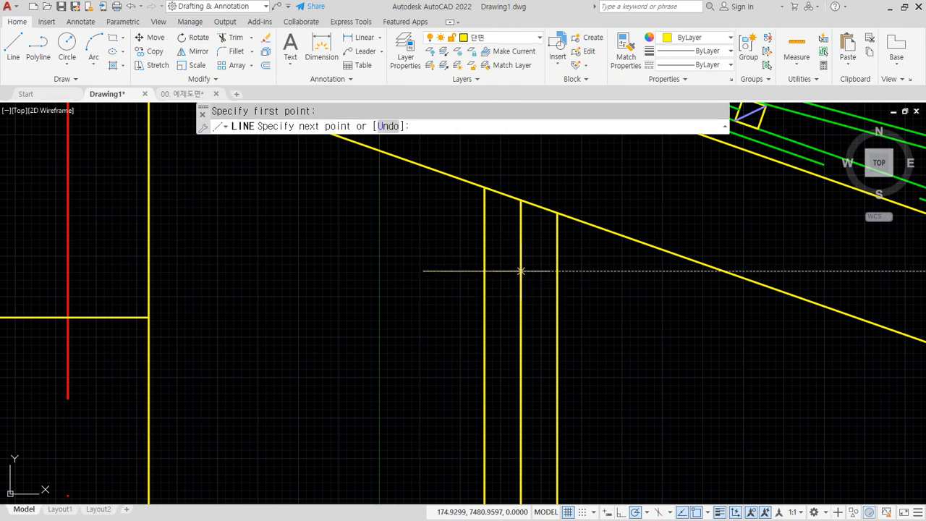
left_click(521, 271)
key("Return")
type("f")
key("Return")
left_click(497, 271)
left_click(485, 257)
- Extend the offset line beside the second post right of the ridge up to the sloping roof line
scroll(553, 249, "down", 2)
middle_click_drag(694, 325, 448, 296)
scroll(562, 330, "up", 4)
key("Return")
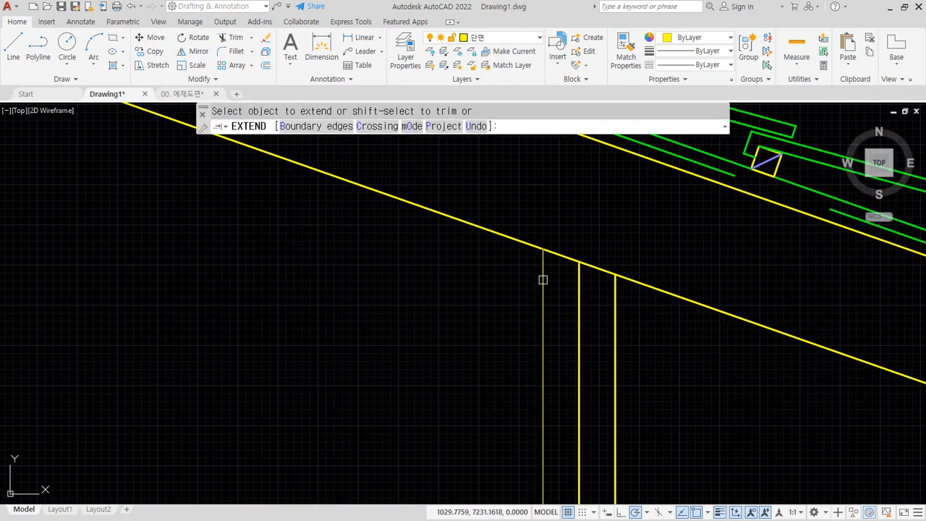
left_click(542, 290)
key("Return")
- Form a cleat on the second post right of the ridge by drawing a short horizontal line and filleting it with the offset line
type("l")
key("Return")
left_click(579, 321)
left_click(579, 322)
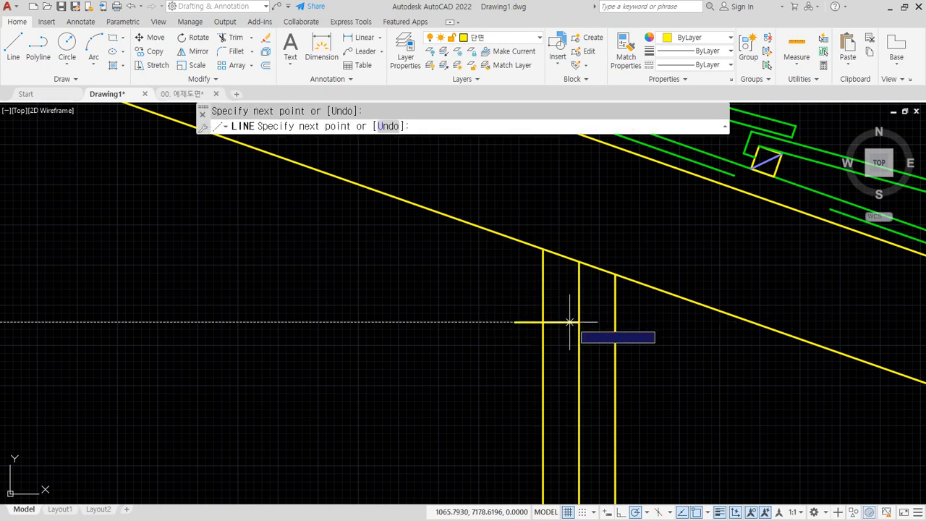
key("Return")
type("f")
key("Return")
left_click(552, 322)
left_click(544, 309)
scroll(596, 334, "down", 4)
scroll(574, 331, "up", 5)
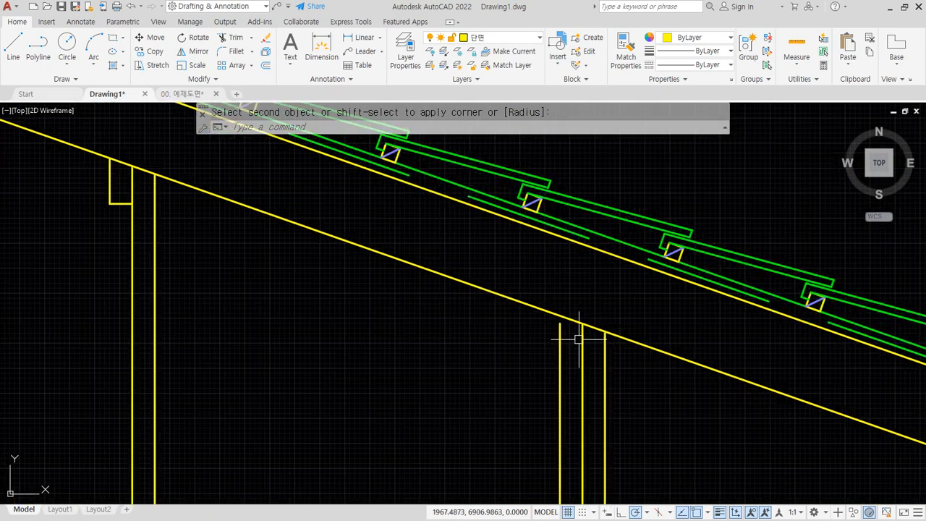
- Extend the offset line beside the third post right of the ridge up to the sloping roof line
type("ex")
key("Return")
left_click(546, 322)
key("Return")
- Form a cleat on the third post right of the ridge by drawing a short horizontal line and filleting it with the offset line
type("l LINE")
key("Return")
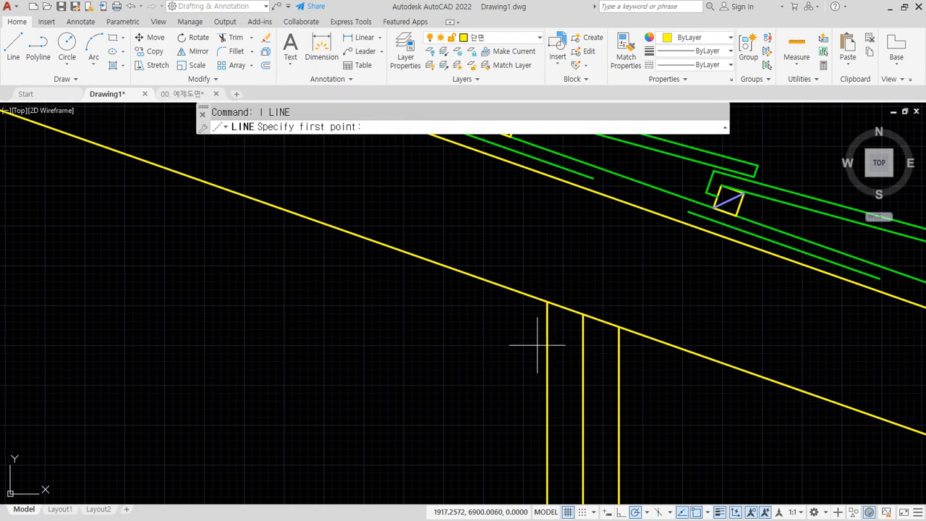
left_click(523, 350)
left_click(583, 349)
key("Return")
type("f")
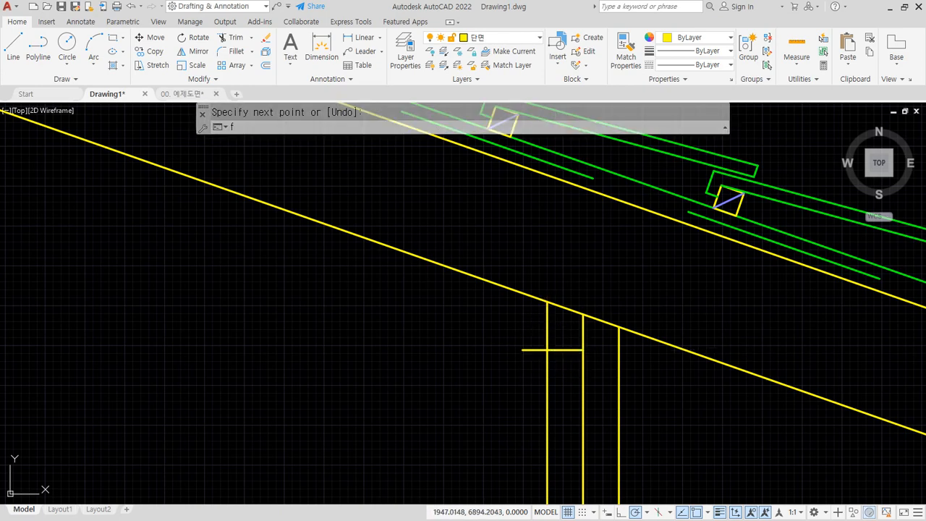
key("Return")
left_click(564, 349)
left_click(549, 333)
scroll(549, 333, "down", 8)
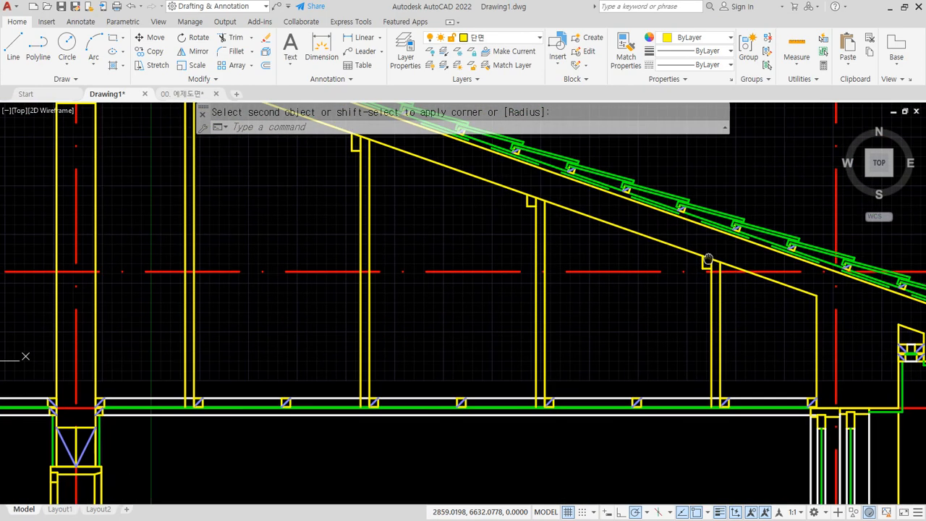
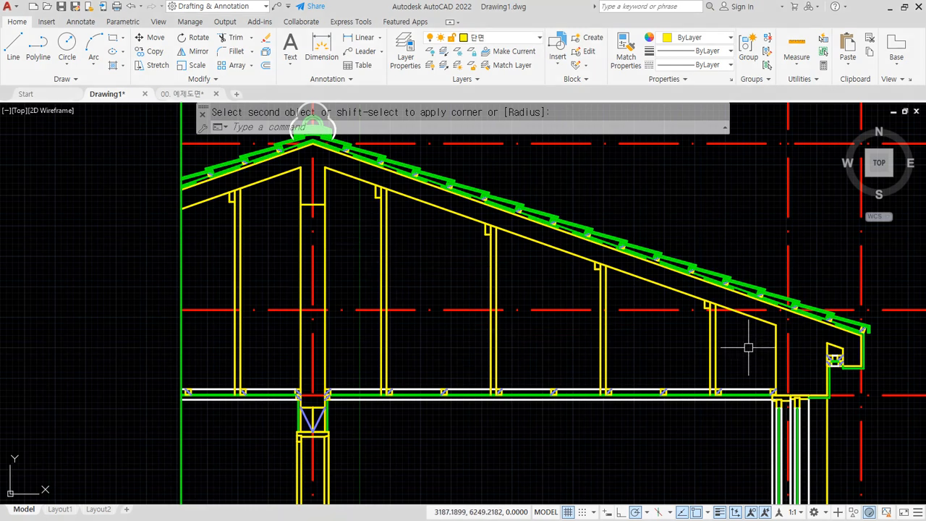
- Offset the vertical line at the eave end 180 inward and the lower slope line right of the ridge 180 downward
type("o")
key("space")
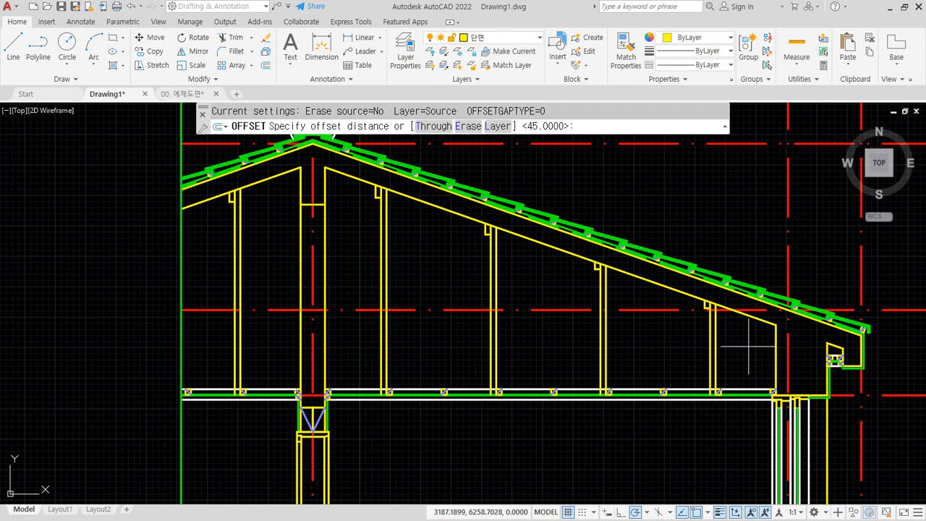
type("180")
key("Return")
scroll(749, 346, "up", 2)
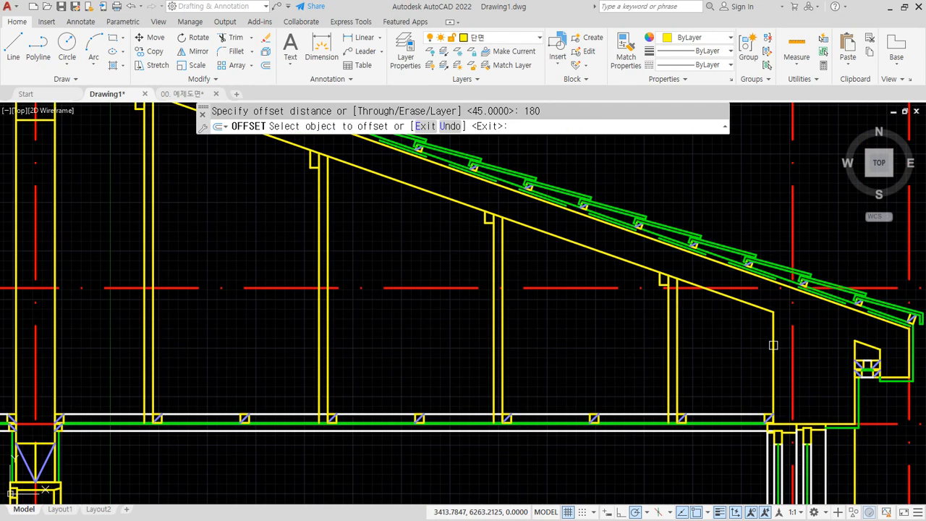
left_click(774, 348)
left_click(730, 346)
left_click(710, 295)
left_click(706, 308)
- Offset both sides of the ridge post 180 outward and the lower slope line left of the ridge 180 downward
scroll(289, 300, "up", 3)
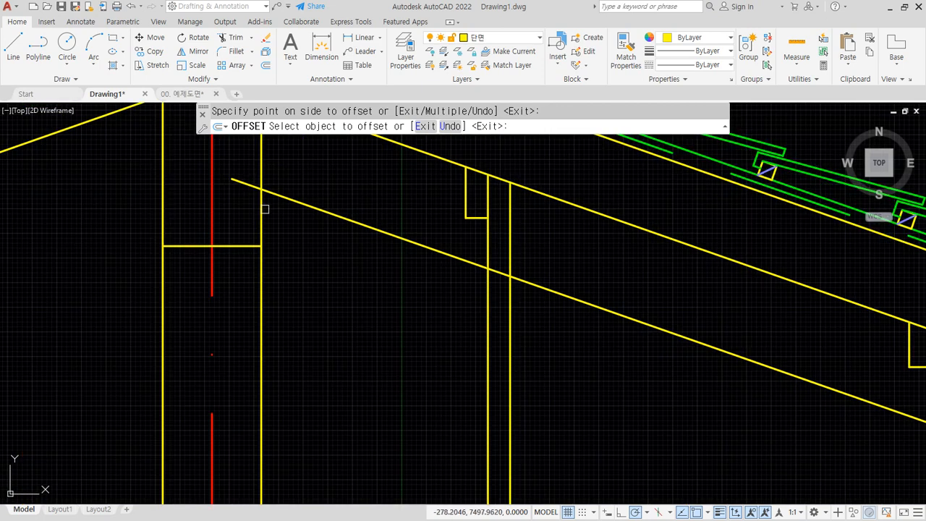
left_click(261, 212)
left_click(260, 231)
left_click(159, 197)
left_click(123, 196)
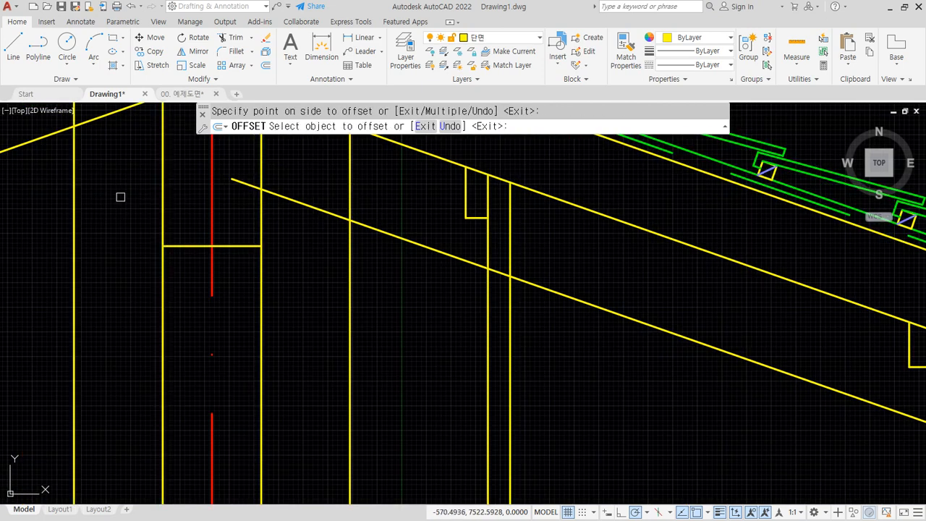
scroll(112, 197, "down", 2)
middle_click_drag(120, 197, 256, 207)
left_click(178, 181)
left_click(176, 217)
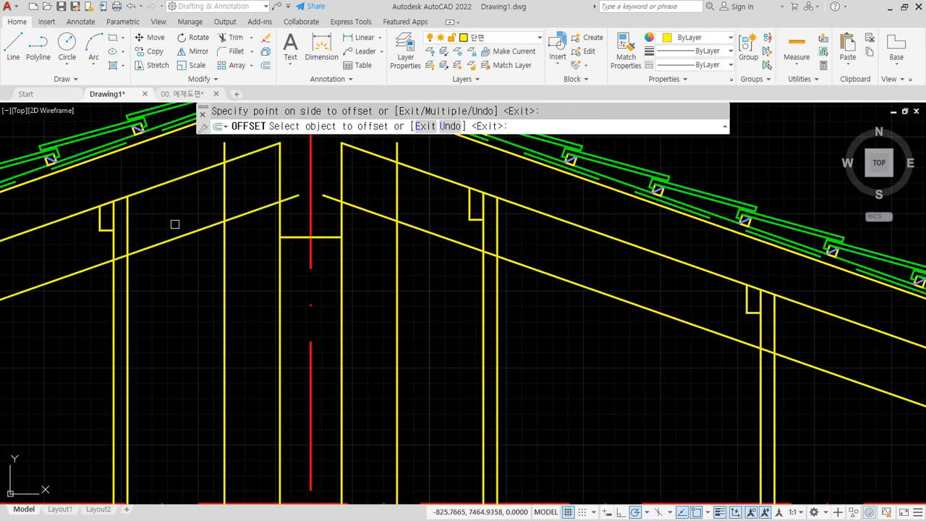
key("space")
- Fillet the offset slope line left of the ridge with the offset vertical line beside the ridge post
type("f")
key("space")
left_click(222, 238)
left_click(199, 229)
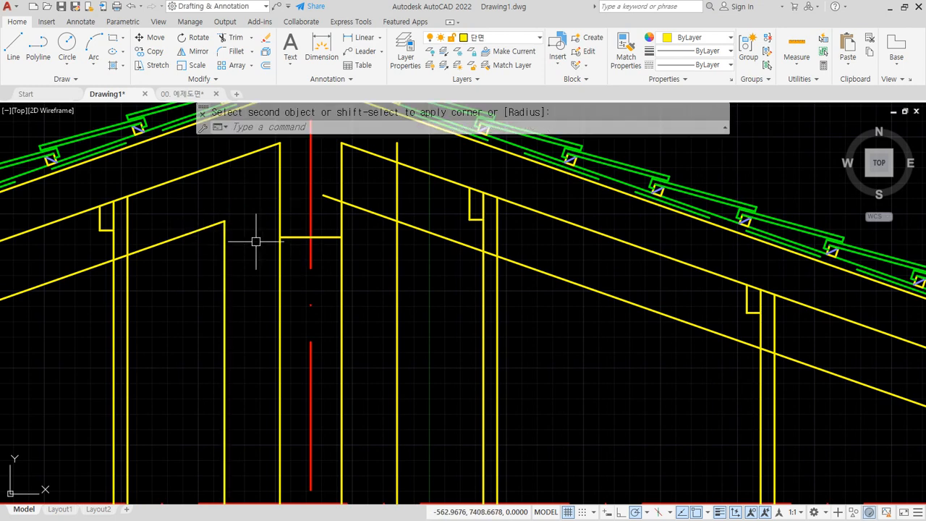
key("Escape")
- Draw a horizontal line from the ridge post's crosspiece to the left offset vertical and fillet the two into a corner
type("l")
key("space")
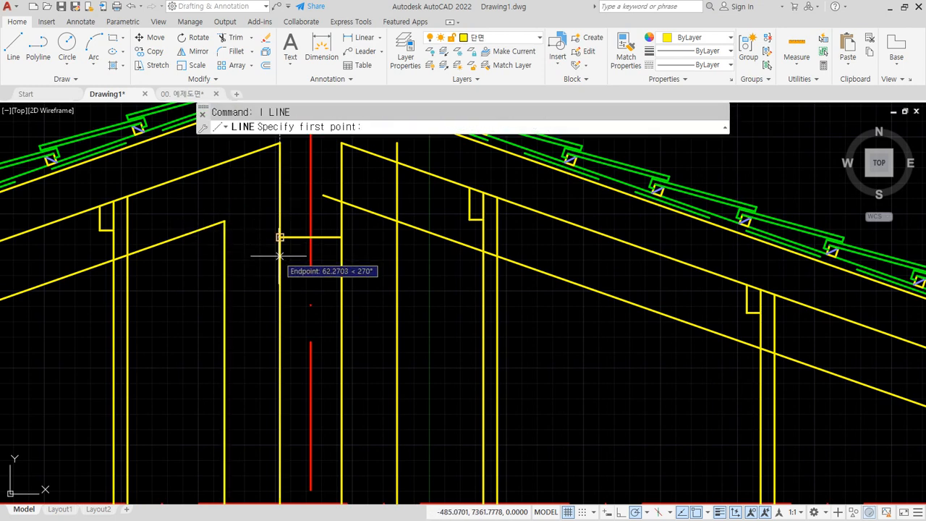
left_click(280, 238)
key("Escape")
key("space")
left_click(280, 238)
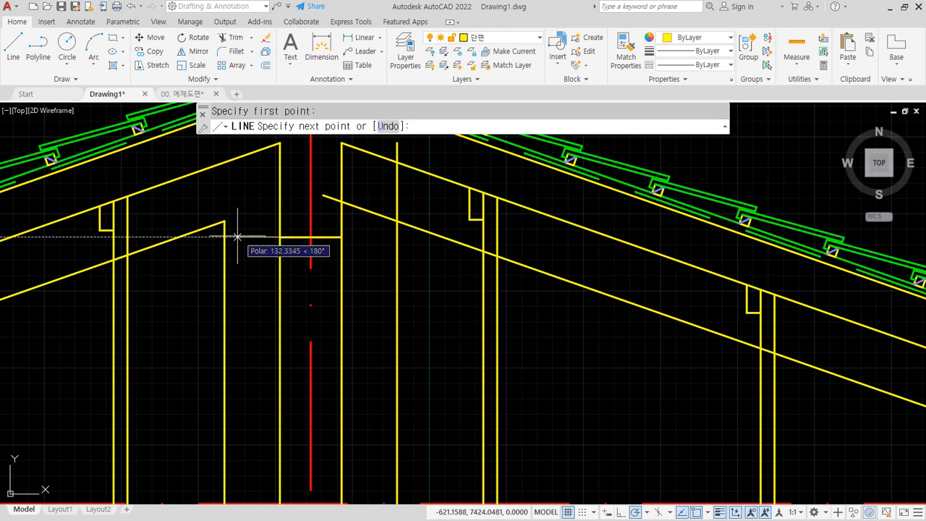
left_click(224, 238)
key("space")
type("f")
key("space")
left_click(223, 229)
left_click(222, 228)
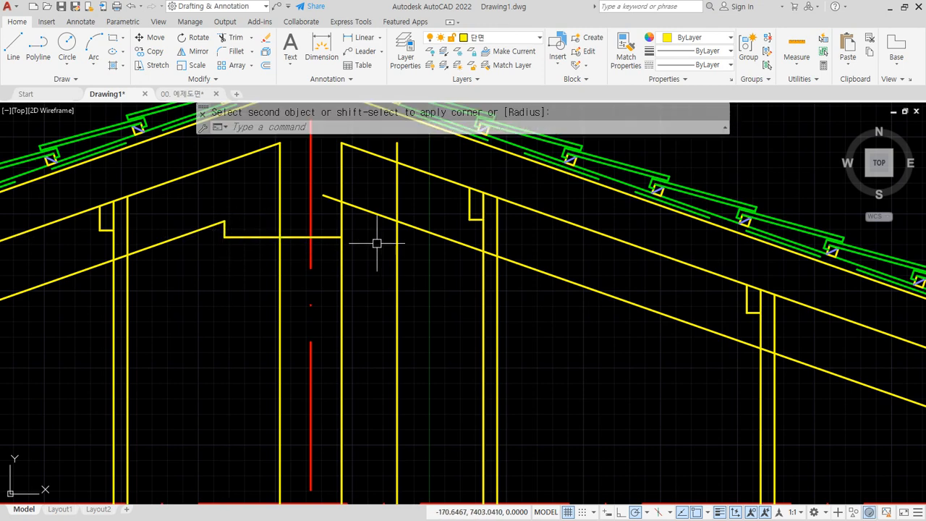
- Draw a horizontal line from the ridge post's crosspiece to the offset vertical line right of the post
left_click(349, 239)
type("l")
key("space")
left_click(349, 236)
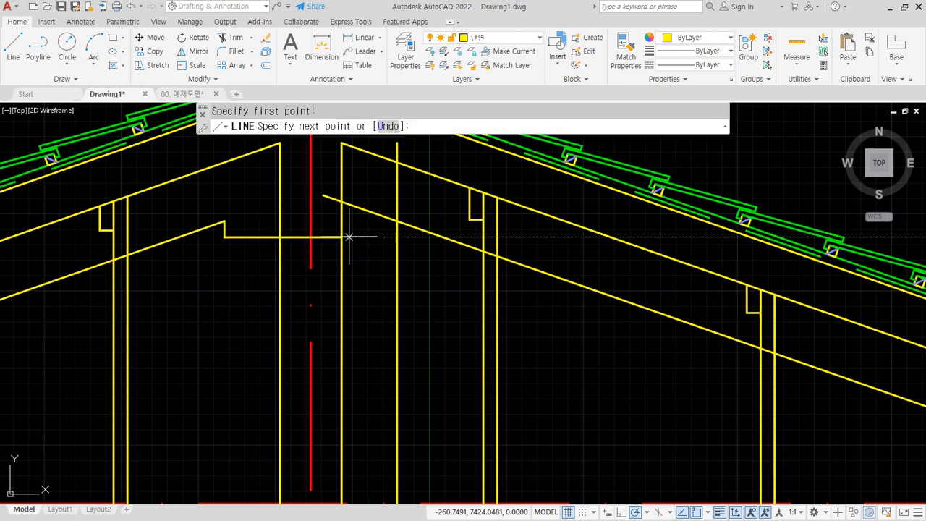
left_click(398, 237)
key("space")
- Fillet the offset vertical right of the ridge post with the offset slope line and with the short horizontal line
type("f")
key("space")
left_click(397, 228)
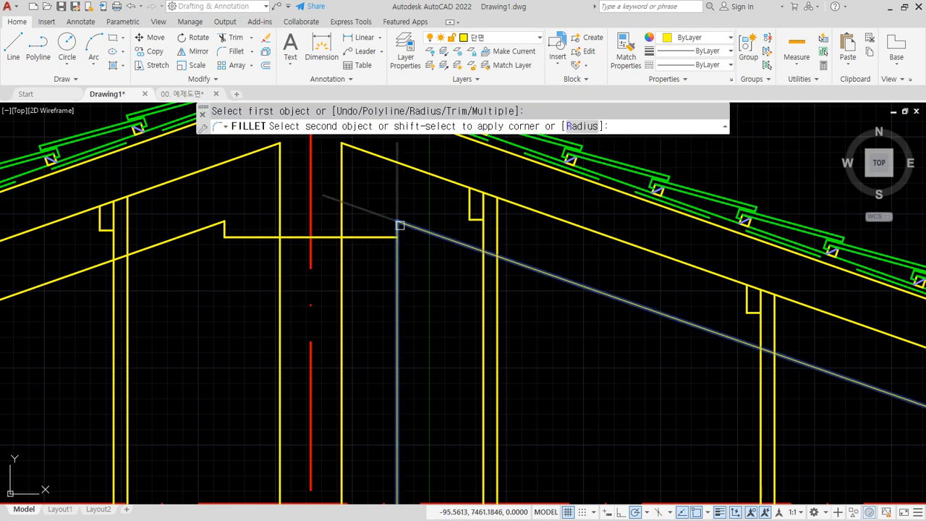
left_click(400, 225)
key("space")
left_click(396, 227)
left_click(381, 237)
- Fillet the offset slope line right of the ridge with the offset vertical line at the eave end
scroll(612, 308, "down", 2)
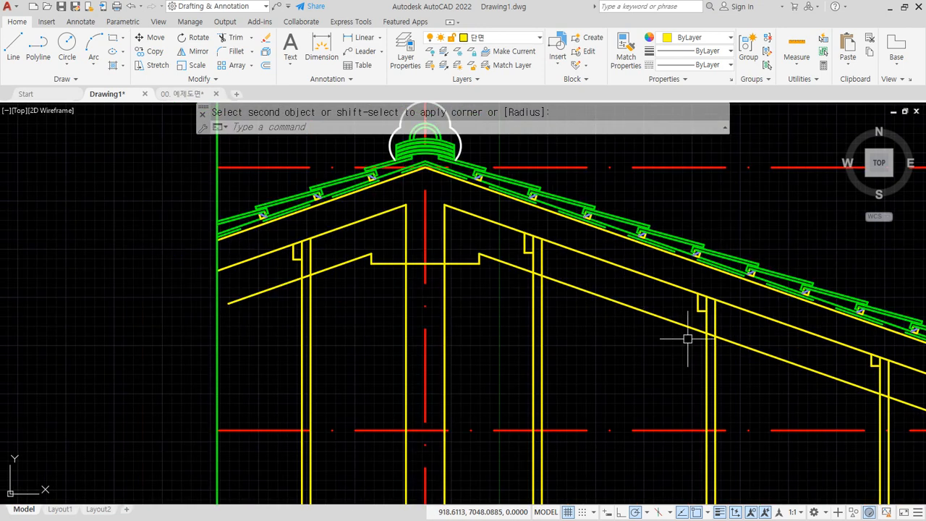
middle_click_drag(835, 399, 534, 301)
left_click(822, 402)
key("space")
left_click(816, 372)
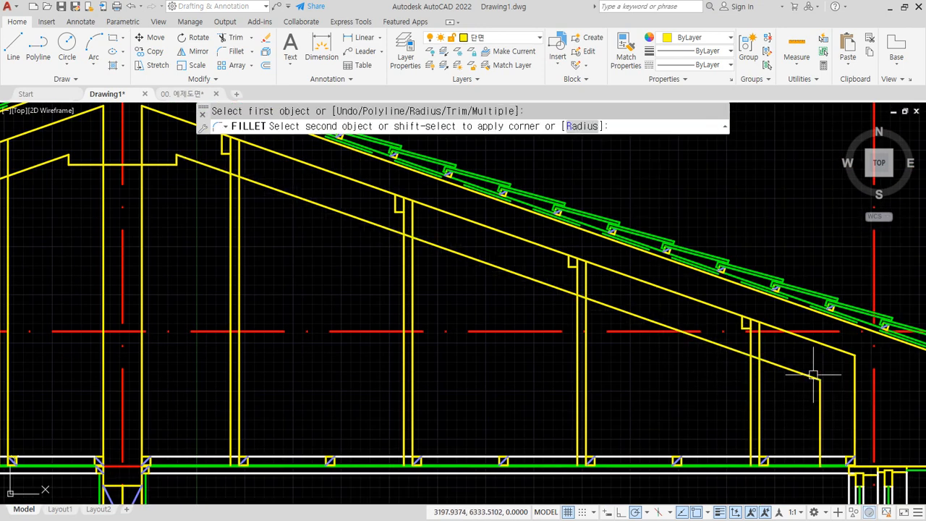
- Join the eave vertical, slope, short vertical and horizontal offset lines right of the ridge into one polyline
type("j")
key("space")
left_click(834, 374)
left_click(802, 389)
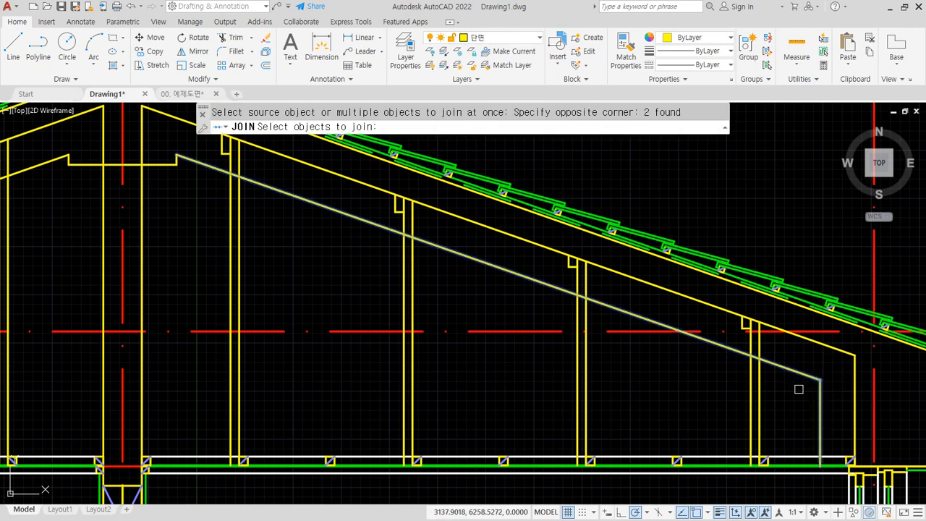
middle_click_drag(162, 188, 291, 254)
scroll(293, 252, "up", 2)
left_click(336, 236)
left_click(293, 195)
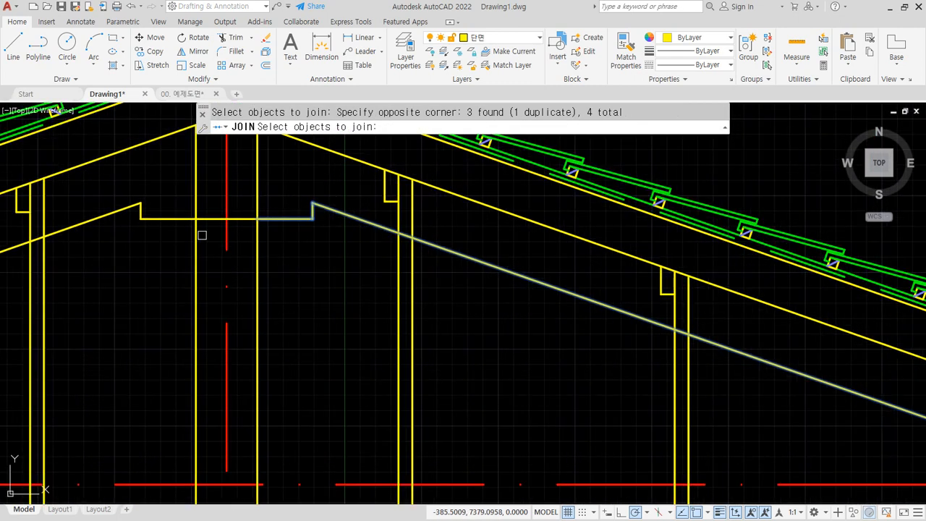
key("space")
- Join the offset slope, short vertical and horizontal lines left of the ridge into one polyline
middle_click_drag(132, 249, 399, 285)
key("space")
left_click(416, 282)
left_click(370, 231)
key("space")
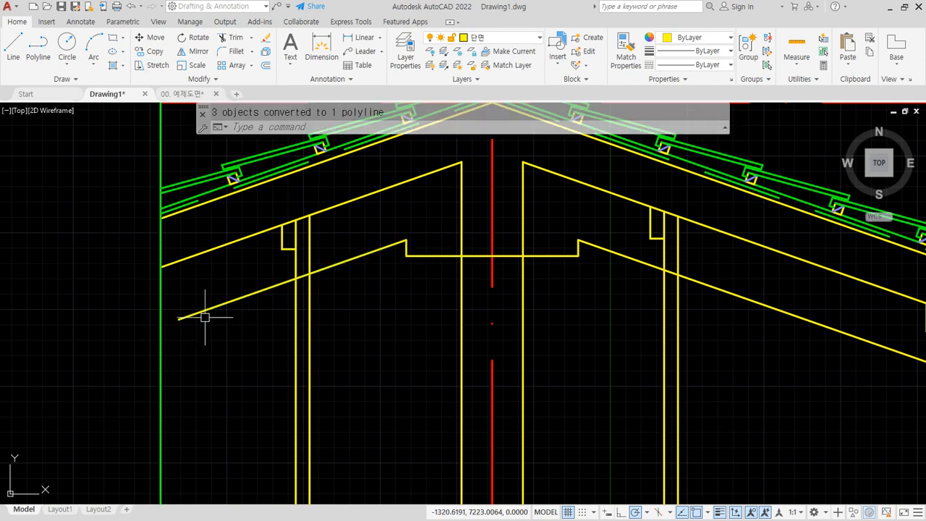
- Extend the joined polyline left of the ridge to the green vertical boundary line
type("ex")
key("space")
left_click(192, 314)
key("space")
- Match the properties of the green boundary line onto the joined polylines on both sides of the ridge
type("ma")
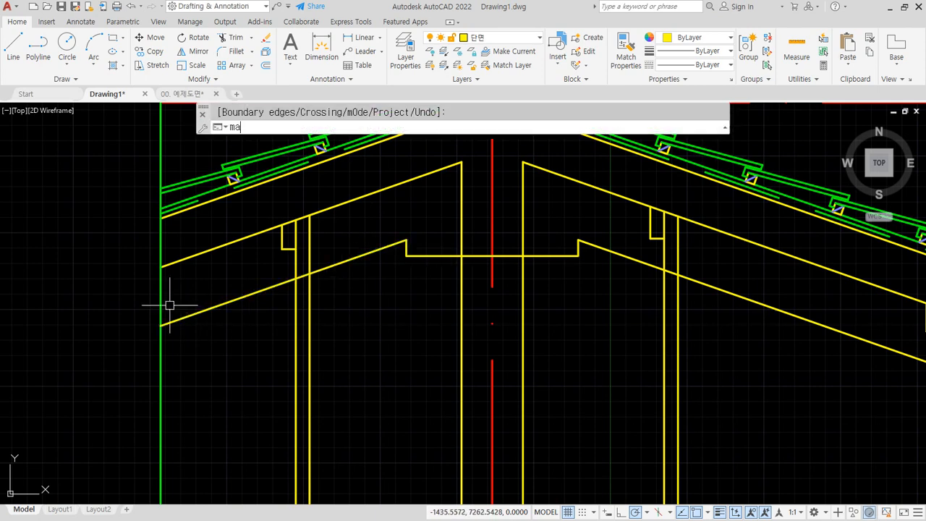
key("space")
left_click(162, 304)
left_click(206, 311)
middle_click_drag(369, 305, 233, 306)
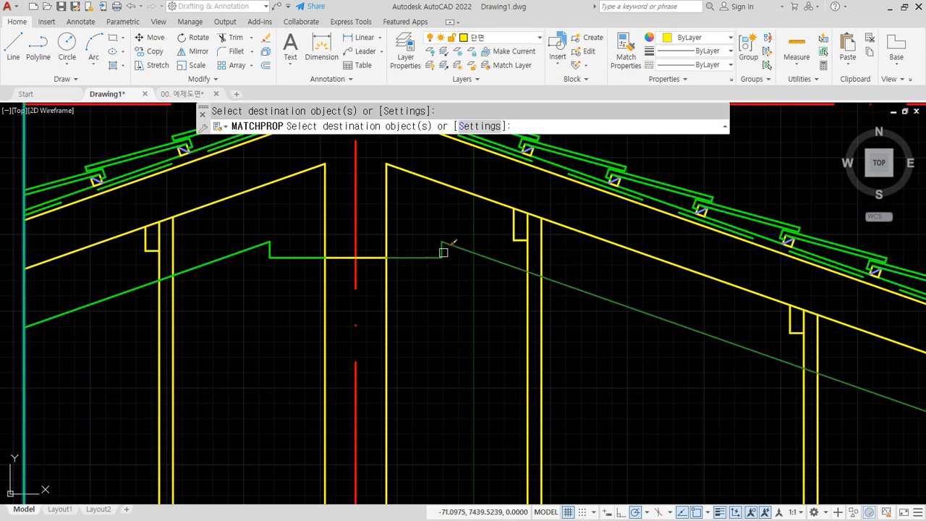
left_click(442, 254)
left_click(426, 257)
scroll(426, 257, "down", 4)
scroll(260, 275, "up", 3)
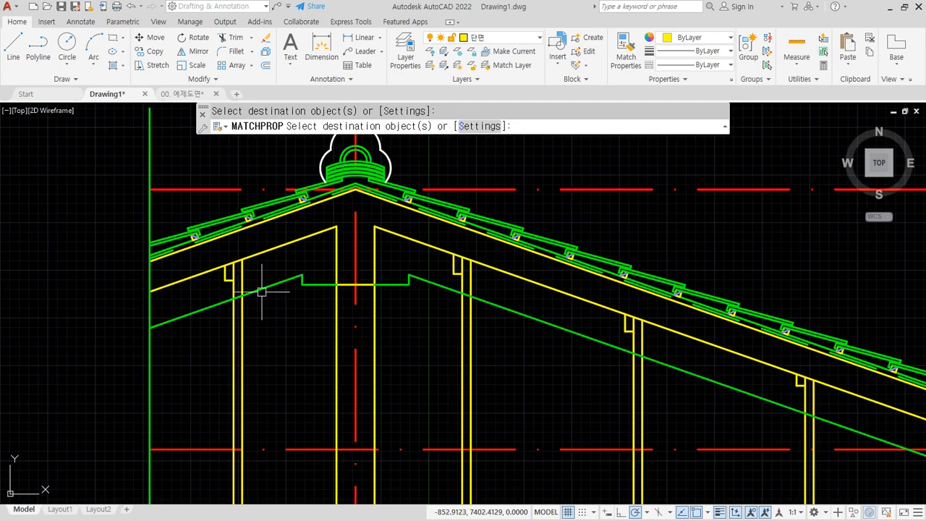
key("space")
- Offset the green polylines on both sides of the ridge 90 upward to form the insulation centre lines
type("o")
key("space")
type("50")
key("space")
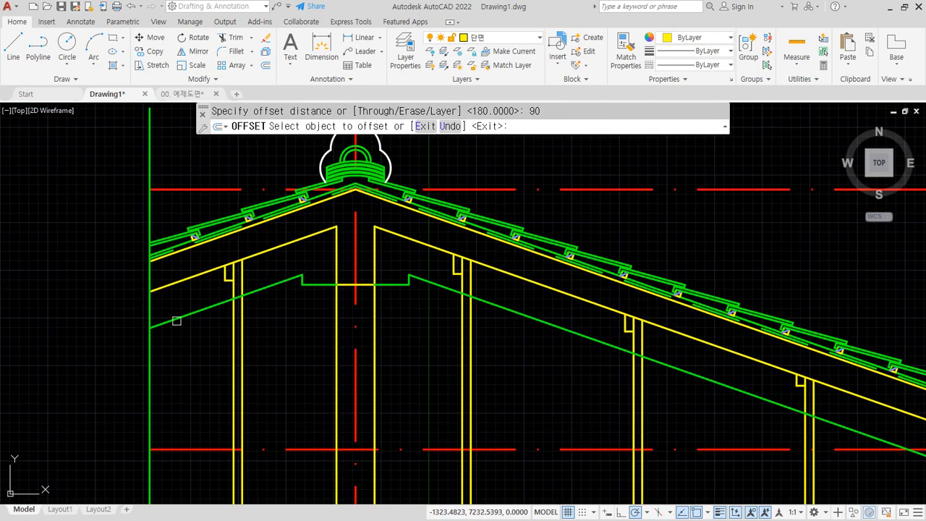
left_click(177, 319)
left_click(179, 299)
left_click(435, 289)
left_click(420, 259)
key("space")
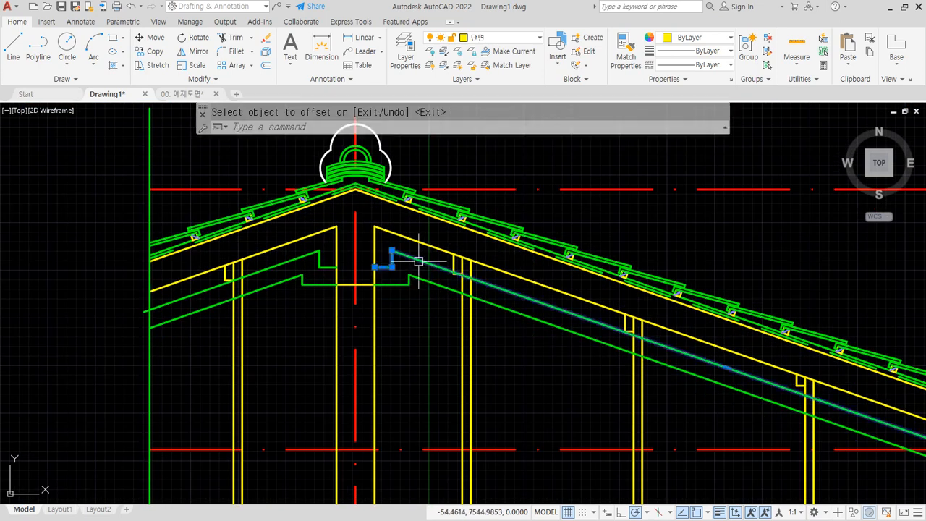
- Put the two new offset polylines on the 해치 layer and give them the BATTING linetype
left_click(487, 43)
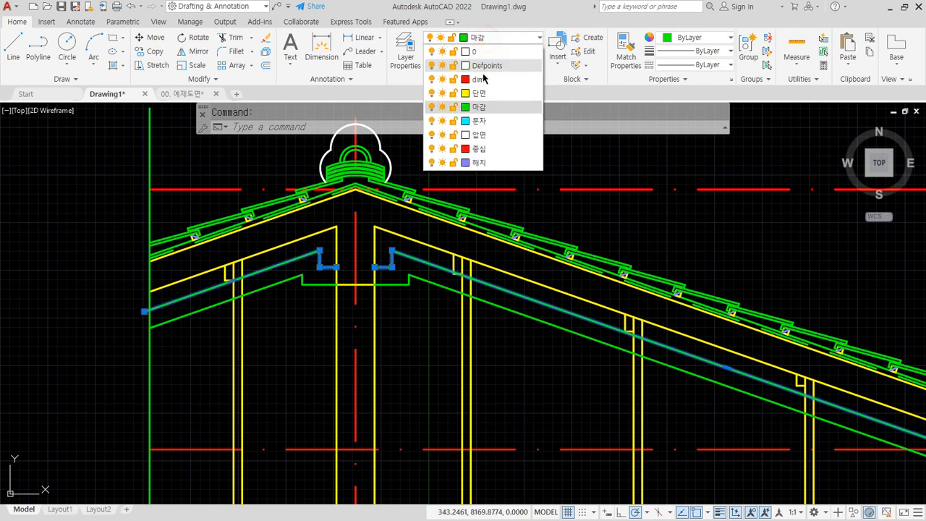
left_click(481, 162)
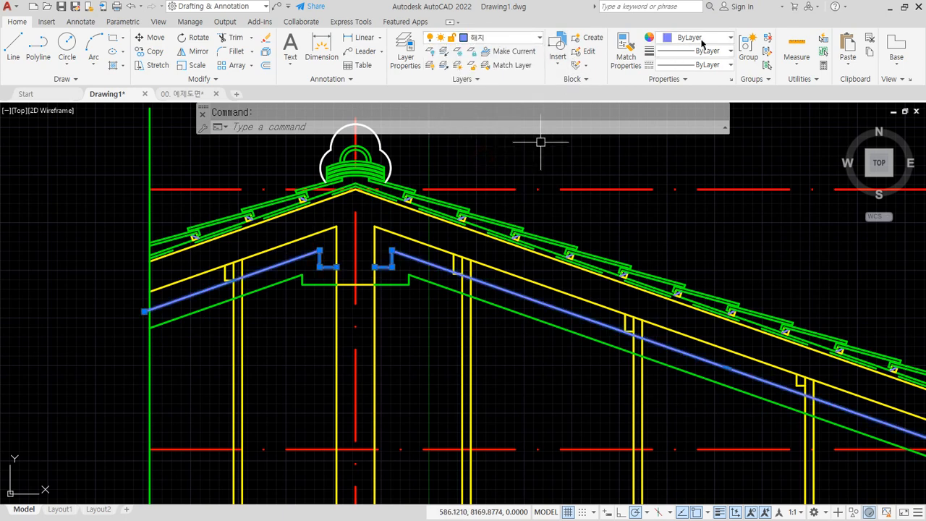
left_click(703, 65)
left_click(693, 121)
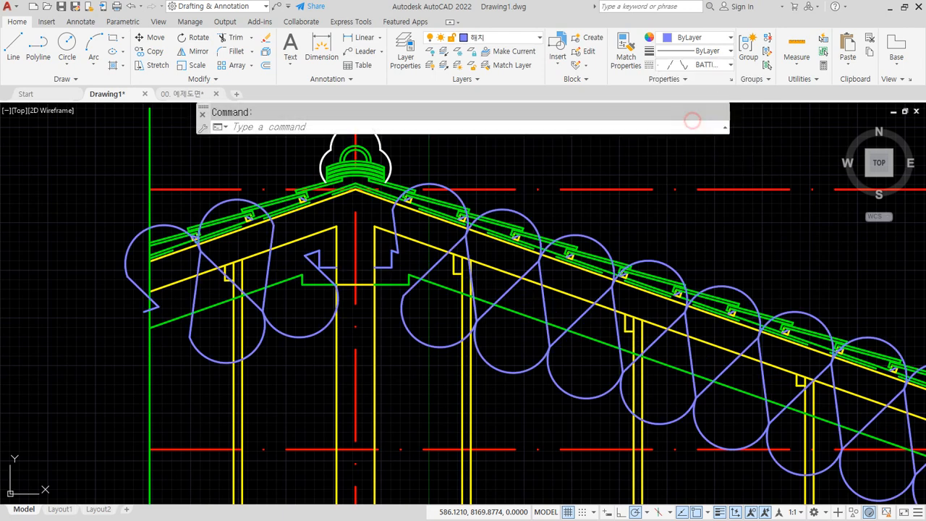
- Set the linetype scale of the two batting polylines to 0.2 and close the properties palette
key("ctrl+1")
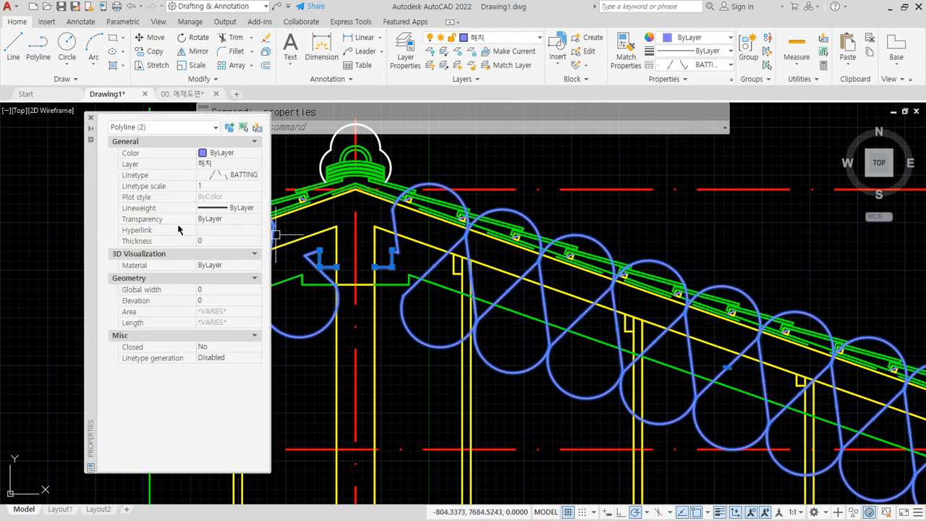
left_click(207, 187)
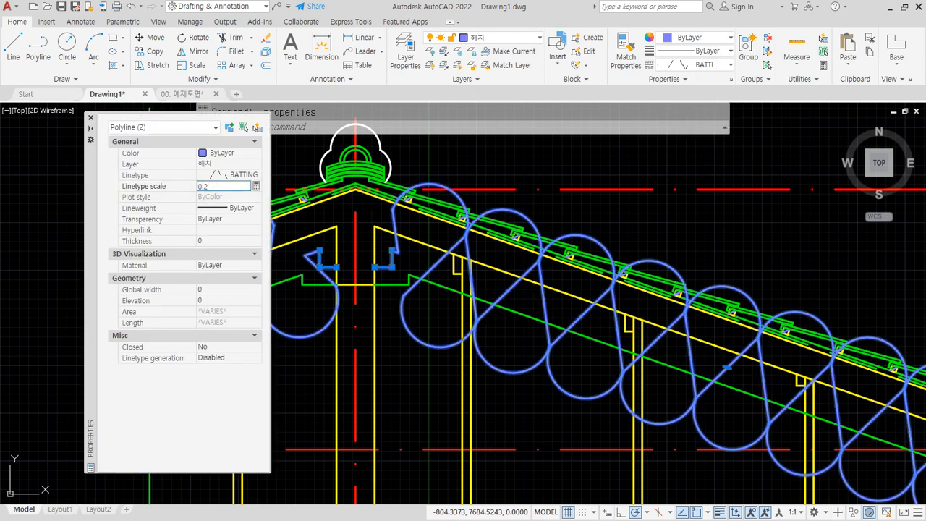
key("Return")
key("Escape")
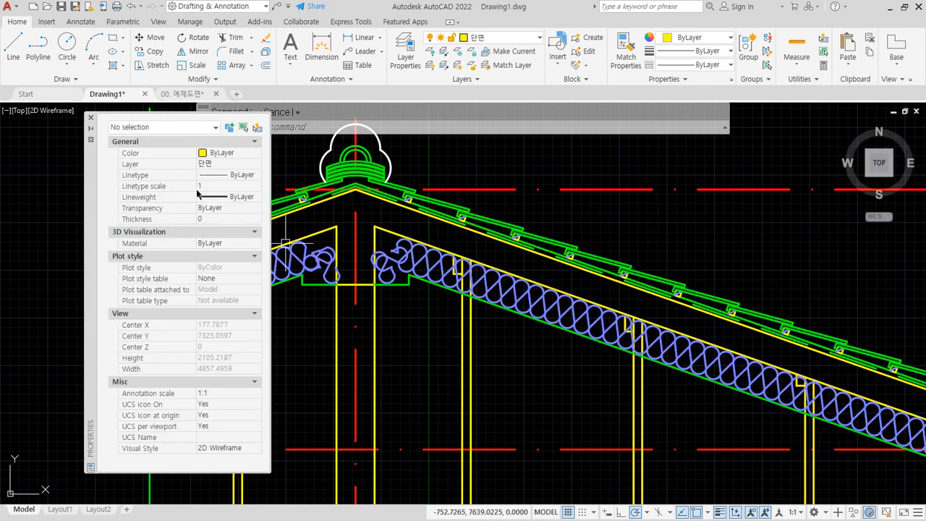
left_click(88, 117)
- Freeze the 중심 layer to hide the red centre lines
scroll(348, 323, "down", 3)
scroll(438, 320, "up", 1)
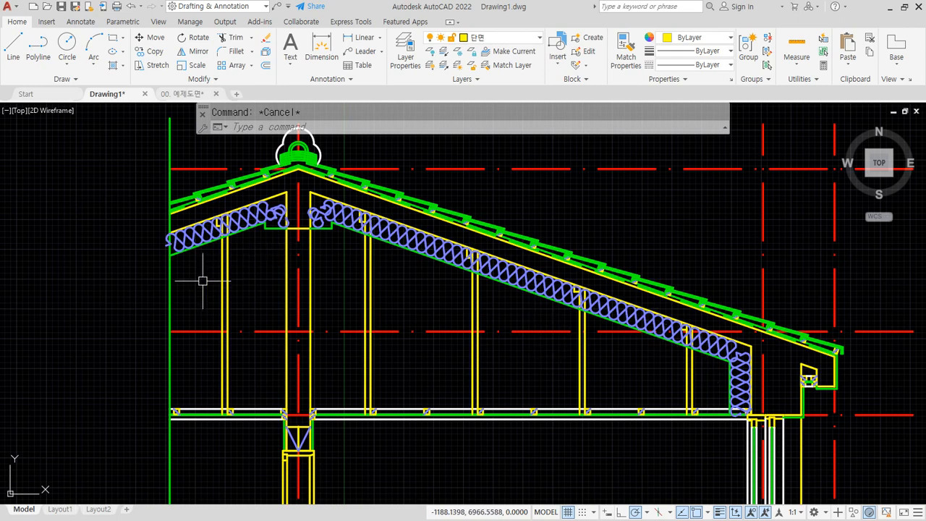
middle_click_drag(490, 309, 488, 259)
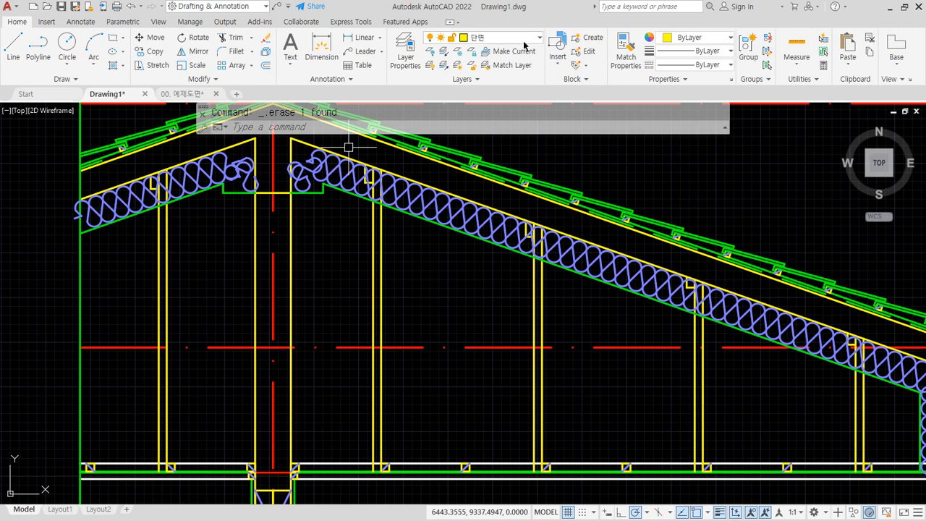
left_click(523, 39)
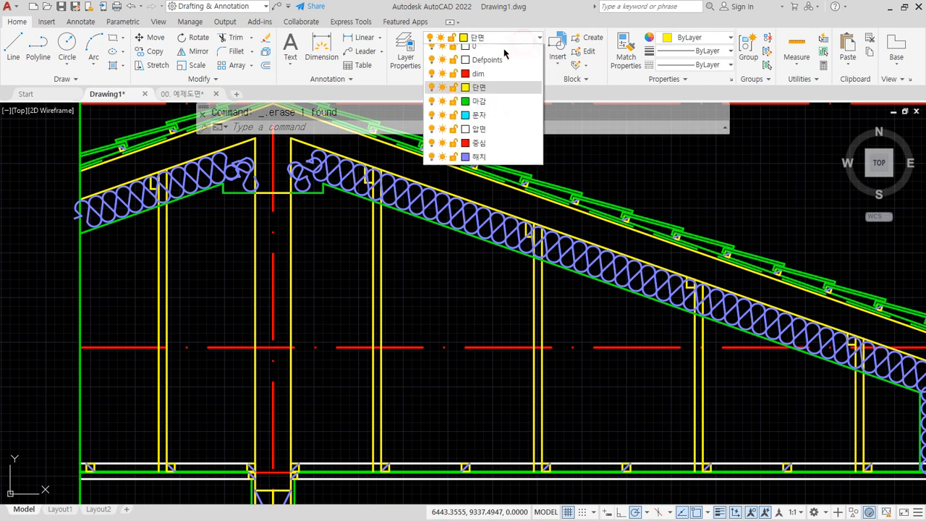
left_click(442, 148)
left_click(334, 343)
middle_click_drag(321, 354, 333, 323)
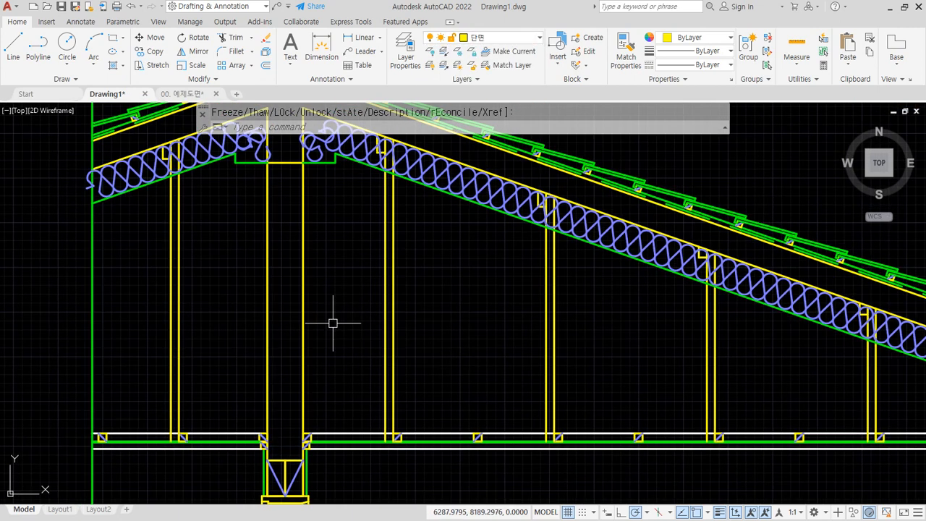
- Hatch the central masonry wall under the roof ridge with a user-defined pattern
key("ctrl+shift+3")
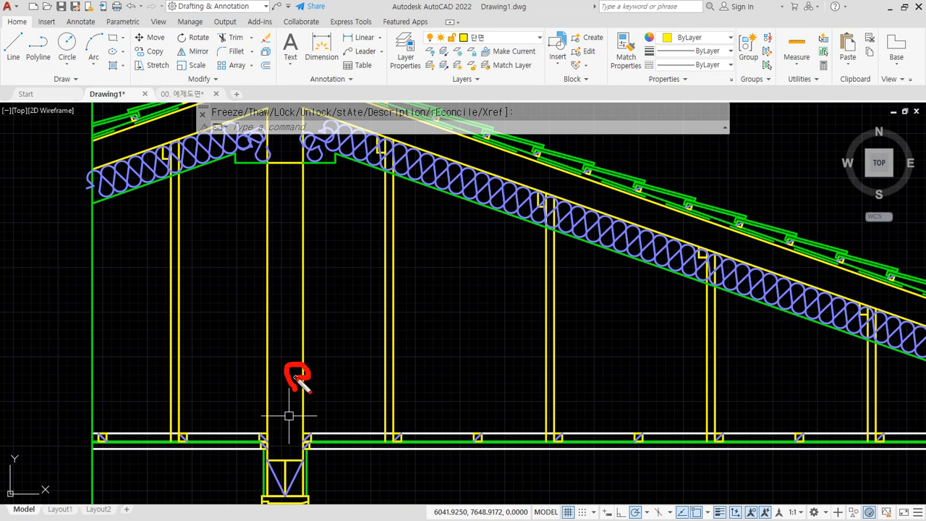
type("h")
key("Return")
left_click(285, 364)
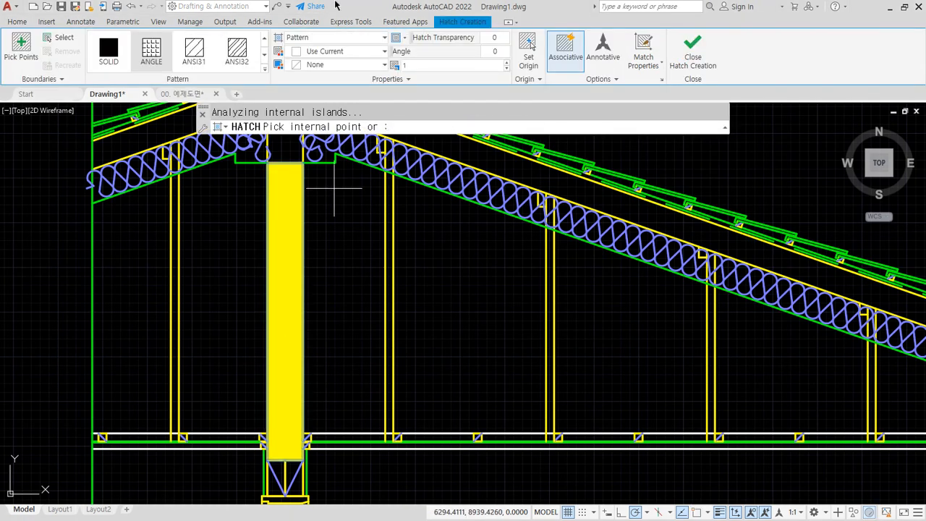
left_click(331, 182)
left_click(332, 37)
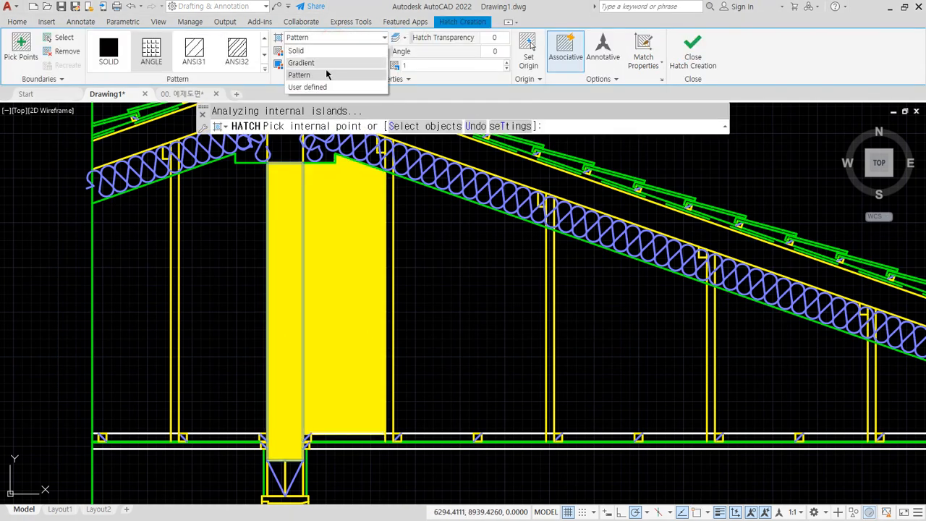
left_click(323, 87)
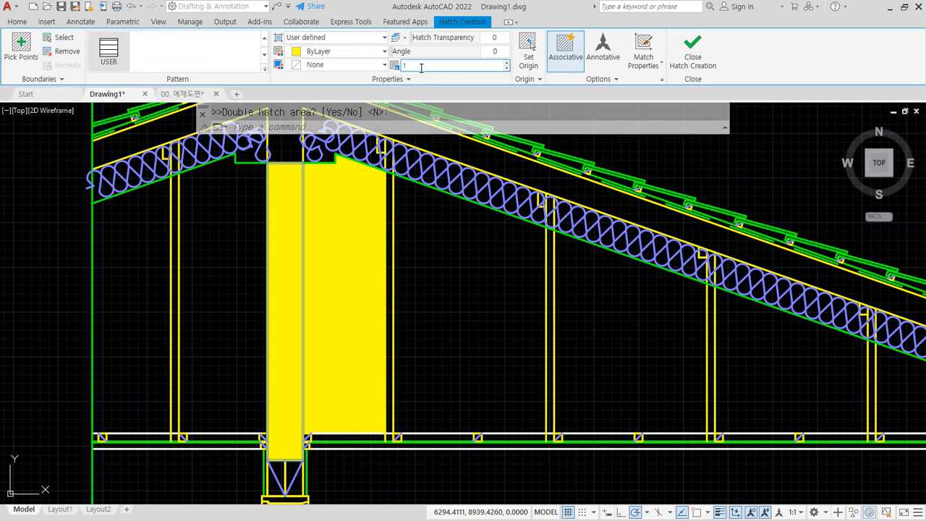
key("Escape")
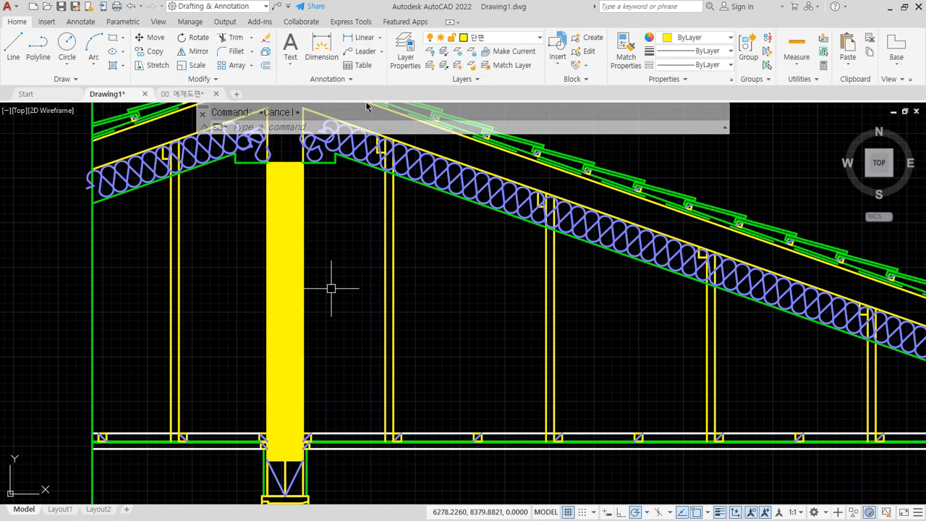
- Set the central wall hatch's line spacing to 70
left_click(288, 217)
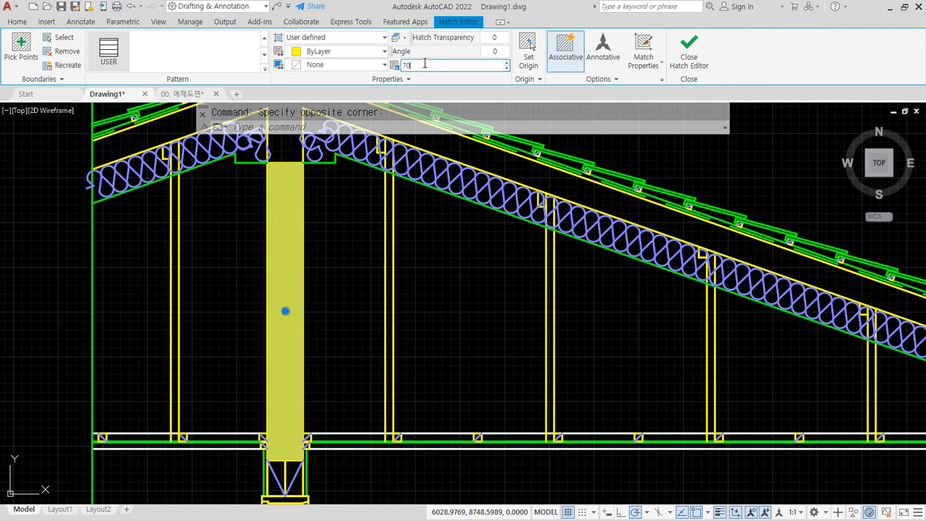
left_click(425, 64)
type("70")
key("Return")
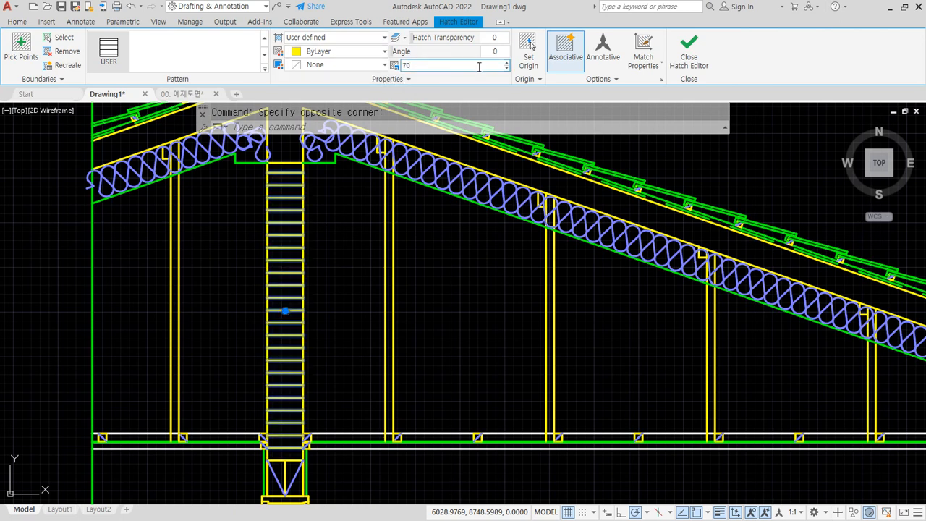
- Set the course hatch's origin at the midpoint of the central wall's lower edge and finish editing it
left_click(526, 76)
left_click(527, 56)
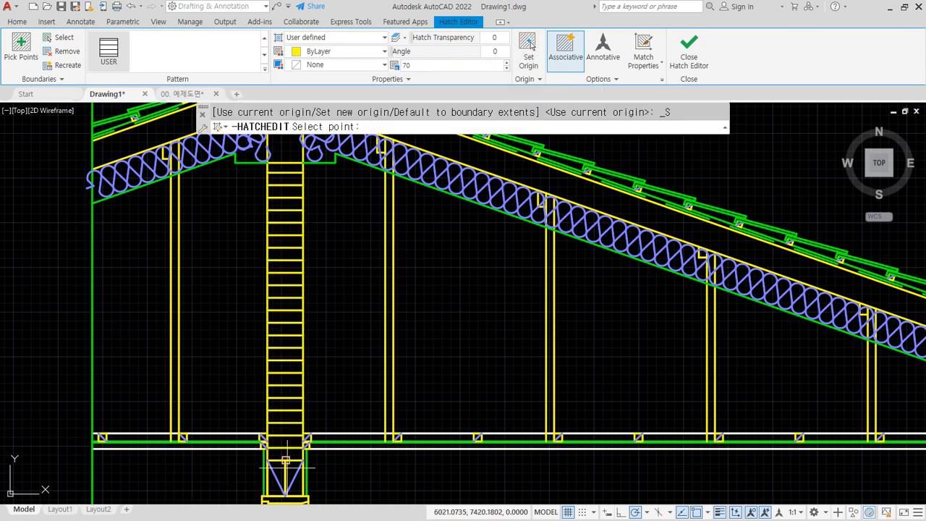
left_click(286, 460)
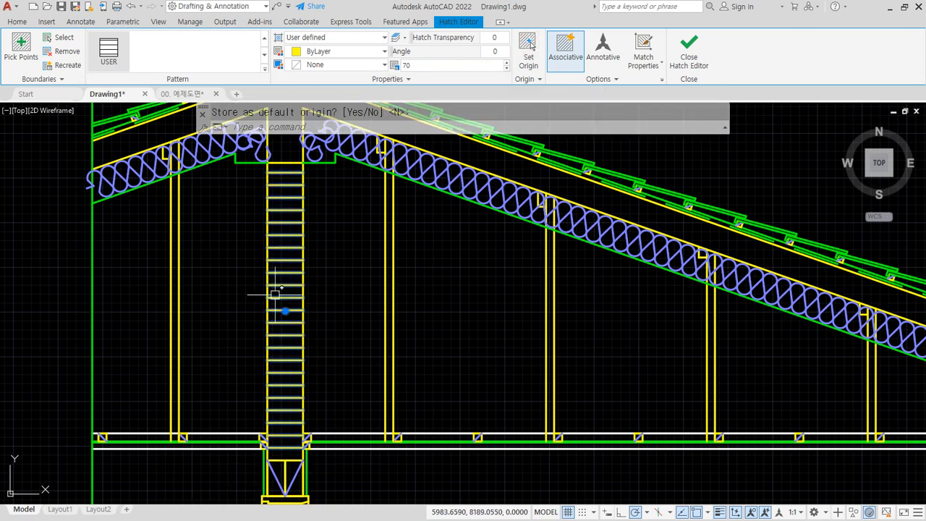
key("Return")
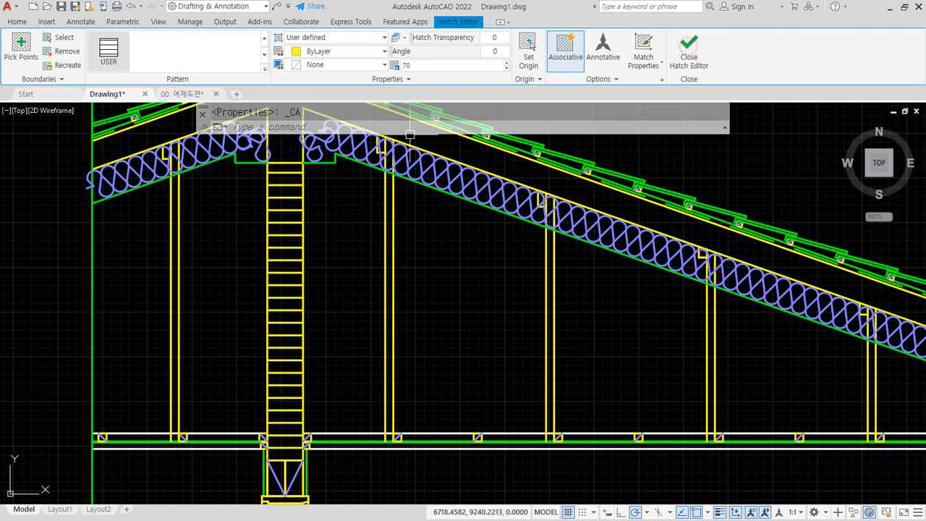
key("Escape")
- Add a second user-defined hatch over the same central wall, with a 45° angle and a spacing of 50
type("h")
key("Return")
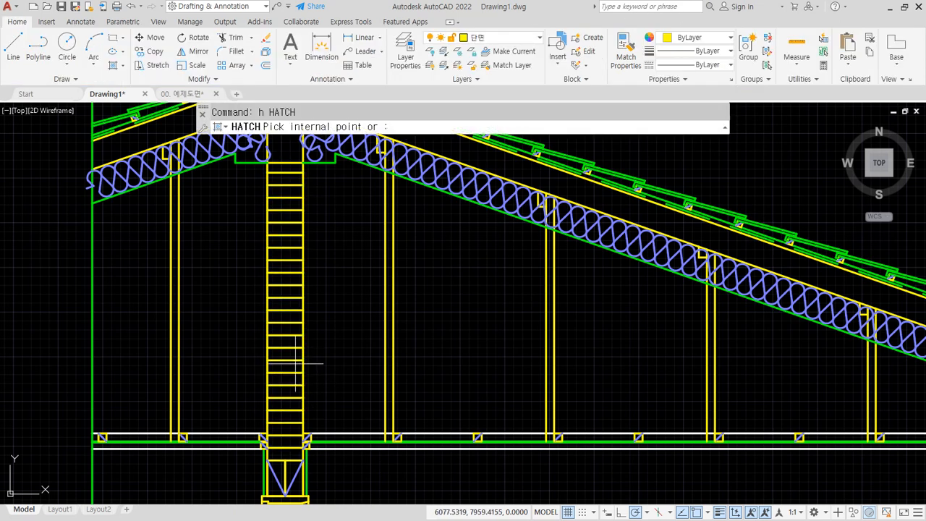
left_click(280, 331)
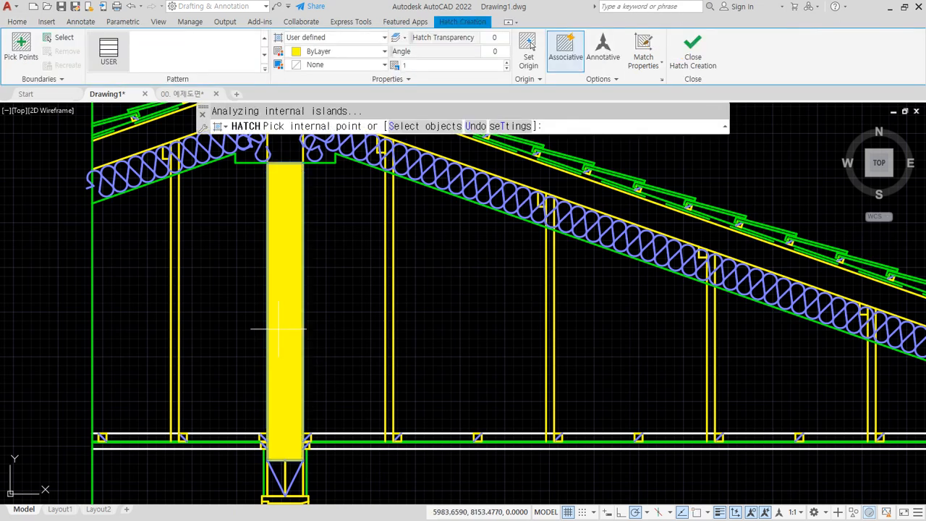
left_click(343, 37)
left_click(347, 36)
left_click(412, 65)
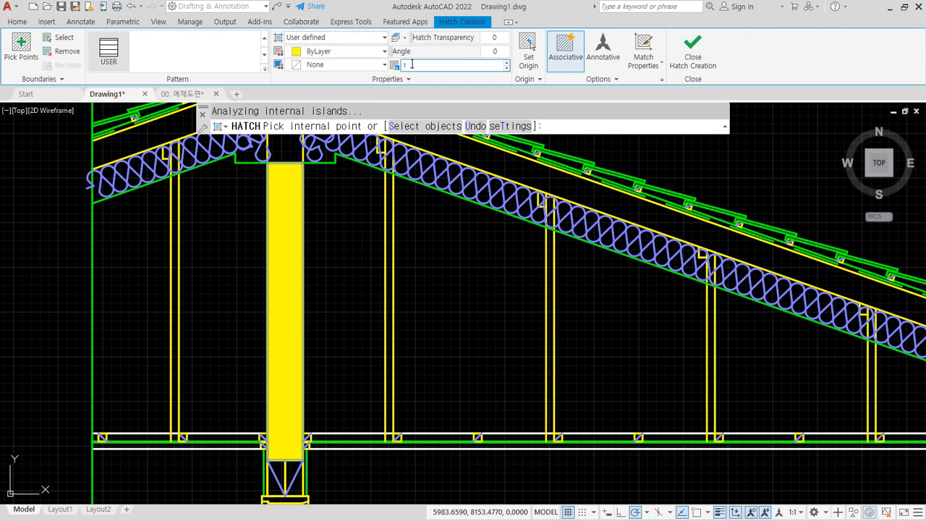
left_click(495, 51)
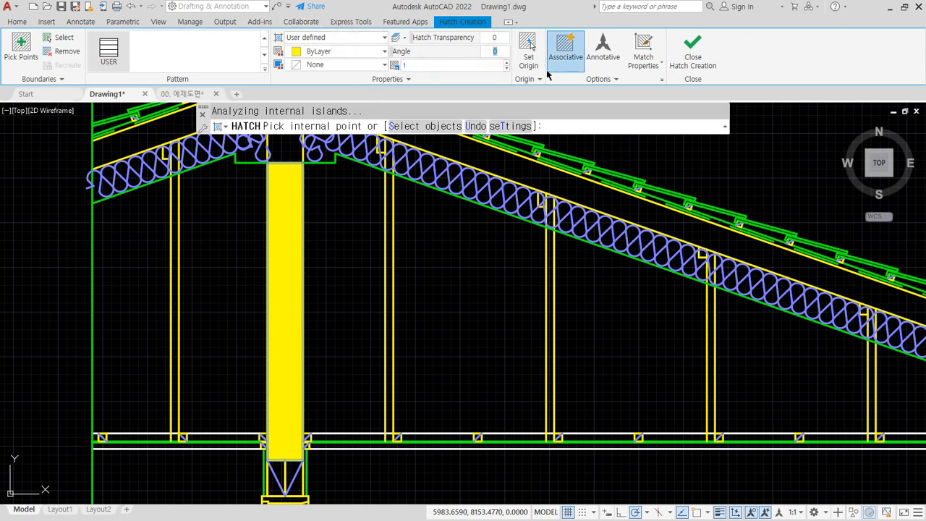
key("Return")
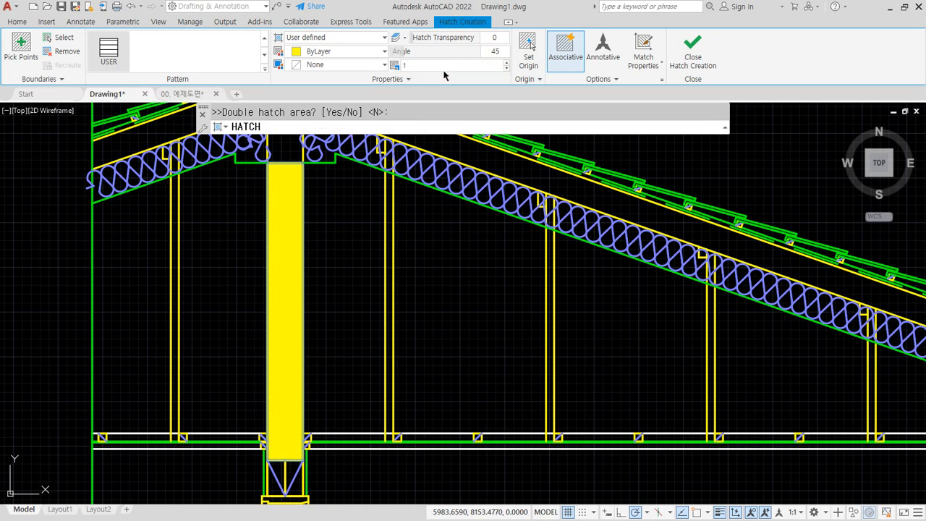
left_click(439, 64)
type("50")
key("Return")
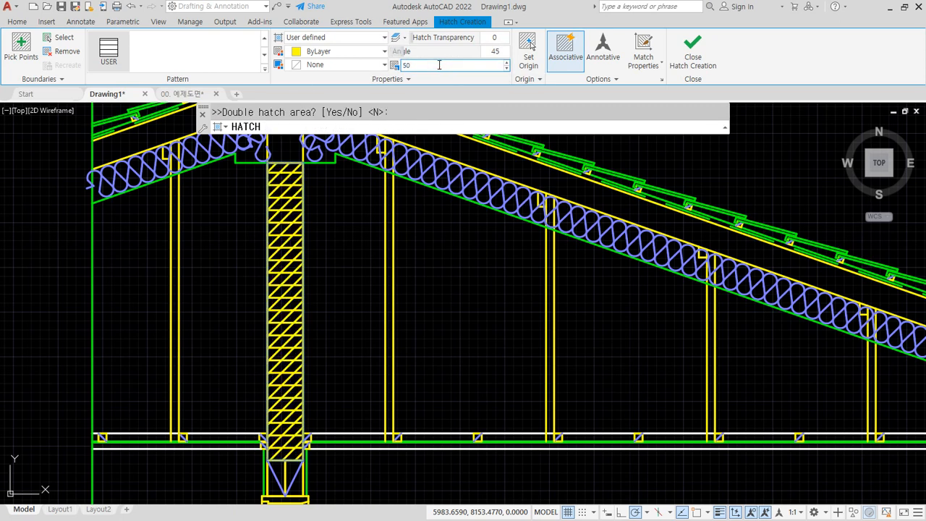
- Assign the diagonal hatch of the central wall to the 해치 layer
left_click(403, 81)
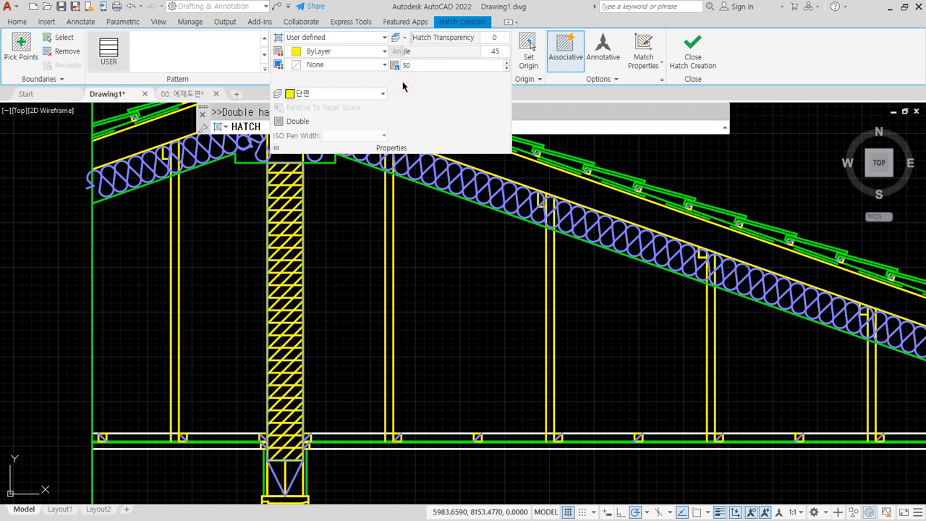
left_click(333, 96)
left_click(319, 226)
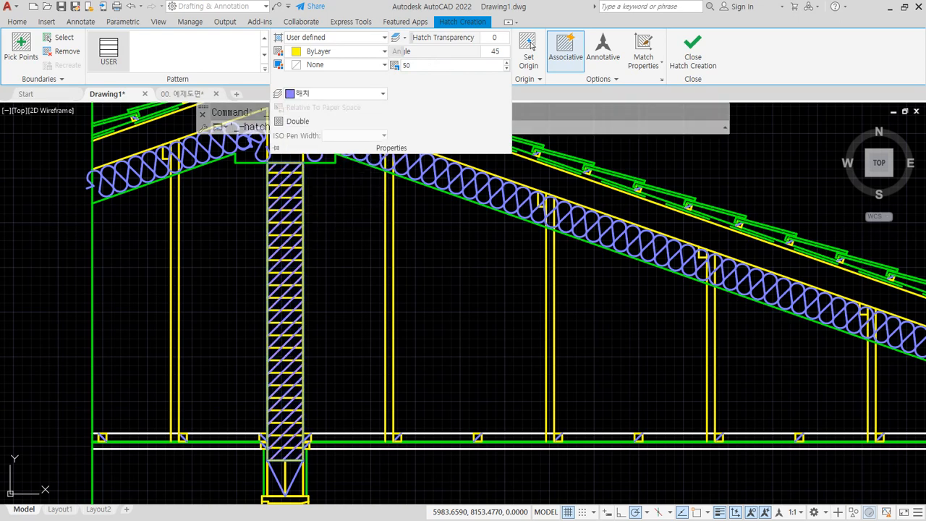
- Examine how the lowest brick course and its diagonal hatching line up at the base of the central wall
middle_click_drag(329, 461, 364, 420)
scroll(314, 423, "up", 6)
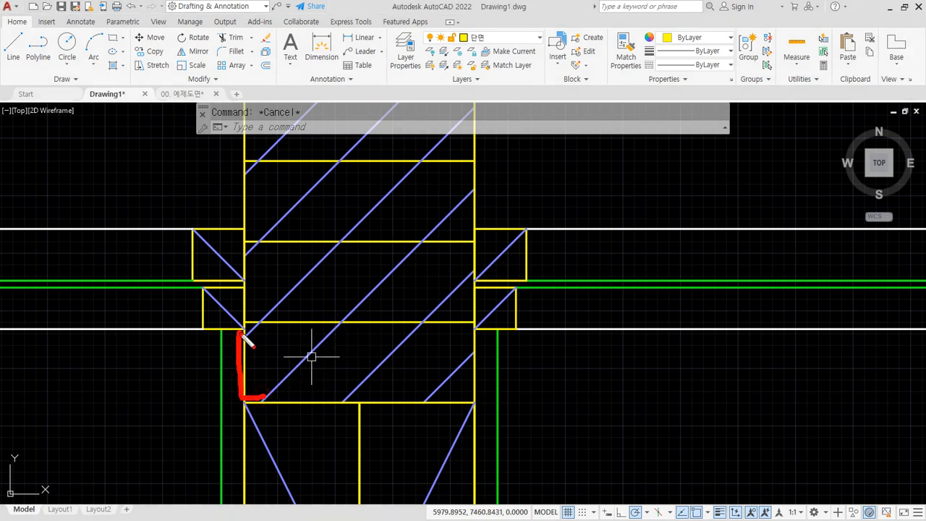
left_click_drag(242, 334, 439, 323)
left_click_drag(470, 390, 270, 393)
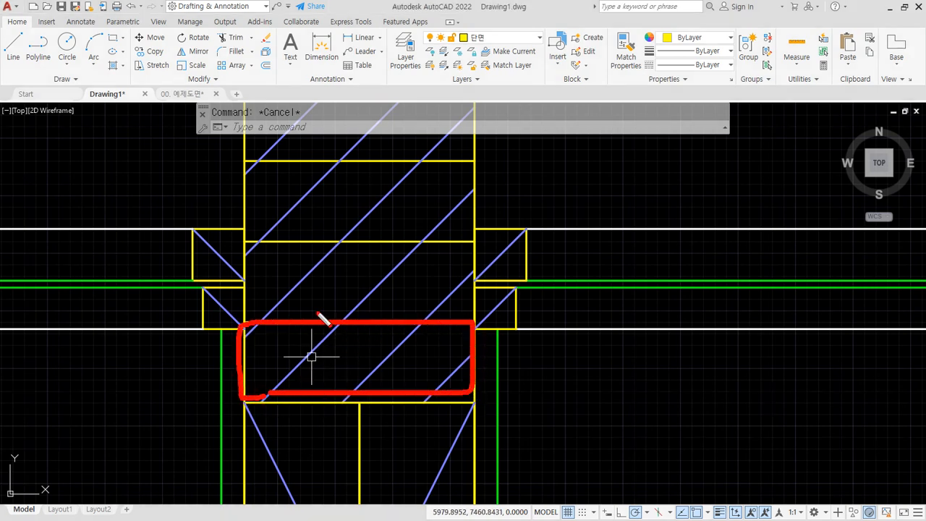
left_click_drag(391, 320, 333, 385)
key("Escape")
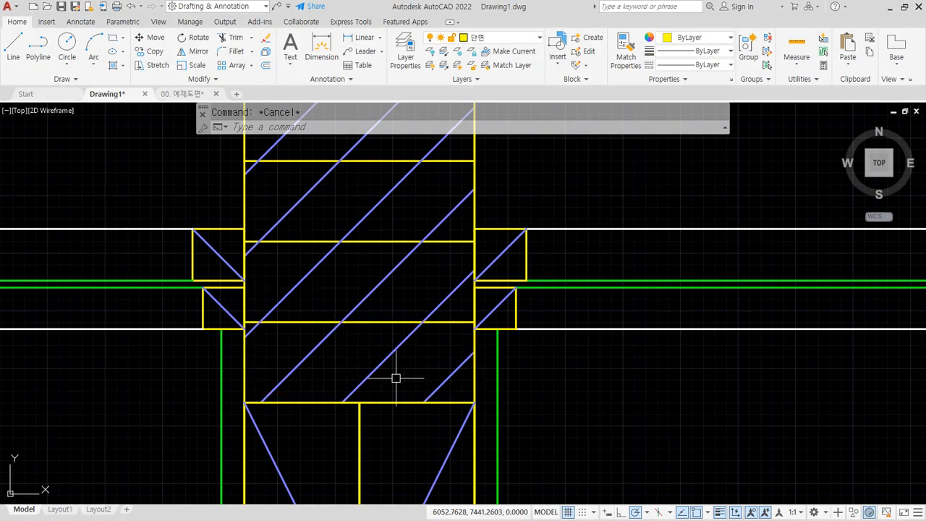
scroll(393, 376, "down", 8)
scroll(405, 333, "down", 1)
scroll(362, 275, "up", 2)
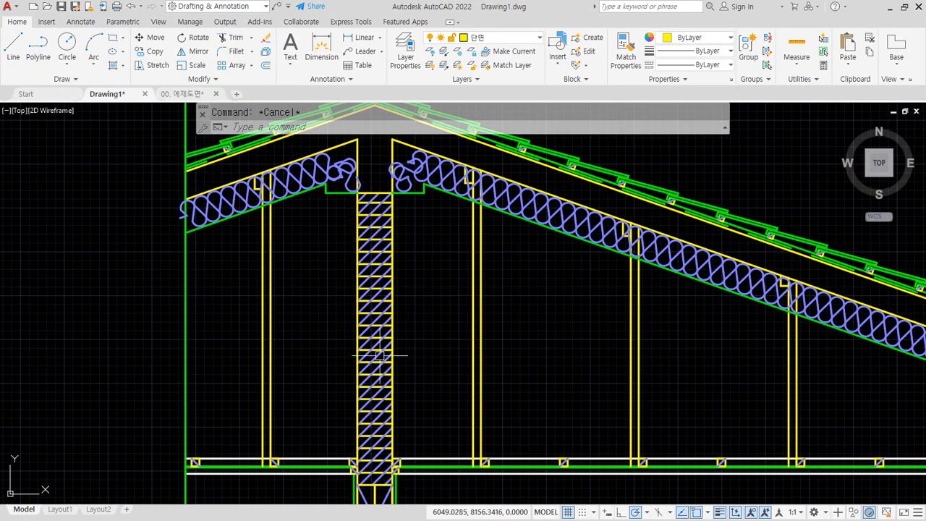
middle_click_drag(374, 399, 326, 341)
middle_click_drag(326, 396, 326, 424)
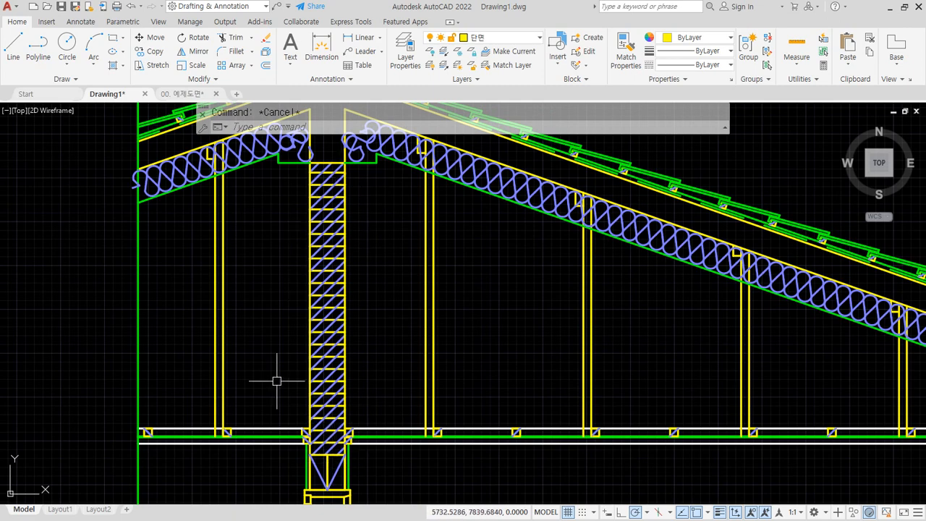
- Hatch the narrow outer wall strip beside the windows with a user-defined pattern at angle 0 and spacing 70
middle_click_drag(364, 403, 187, 364)
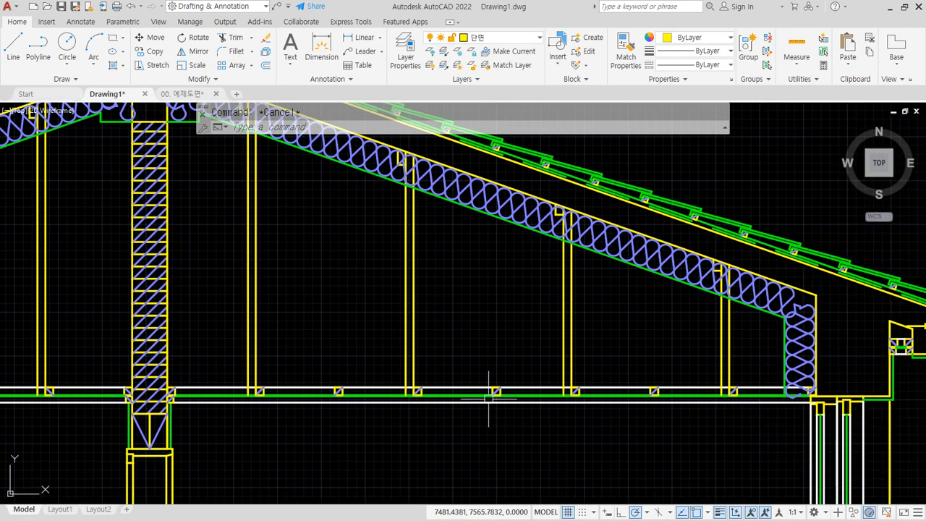
middle_click_drag(558, 410, 306, 250)
scroll(535, 402, "down", 2)
middle_click_drag(599, 489, 508, 390)
scroll(508, 389, "up", 2)
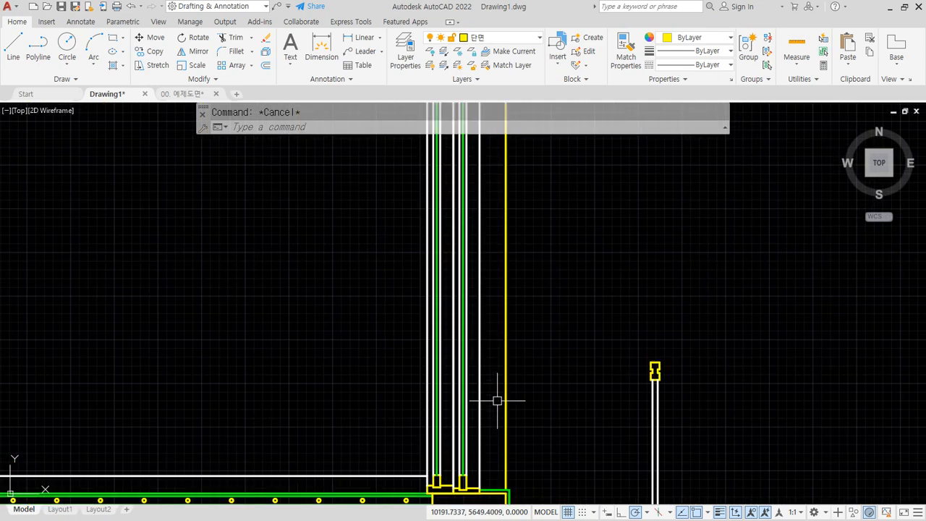
scroll(496, 399, "down", 2)
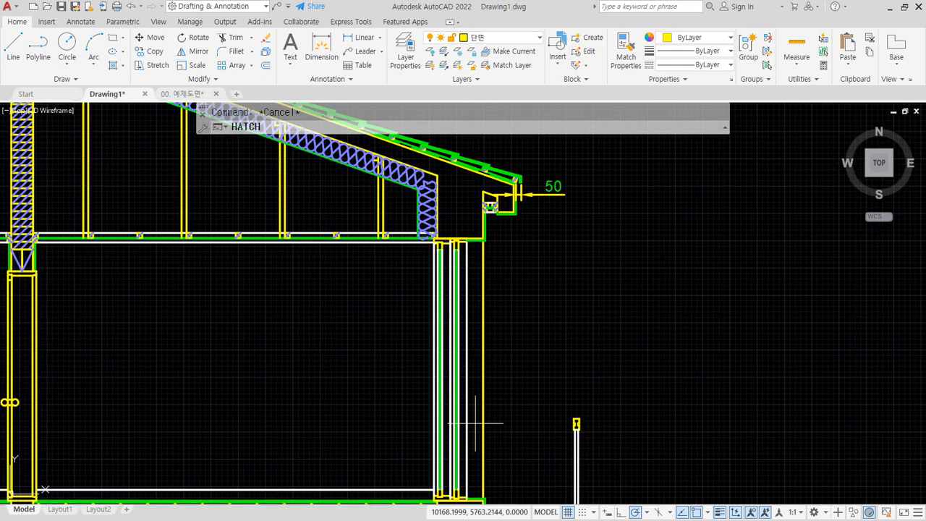
key("Return")
left_click(476, 417)
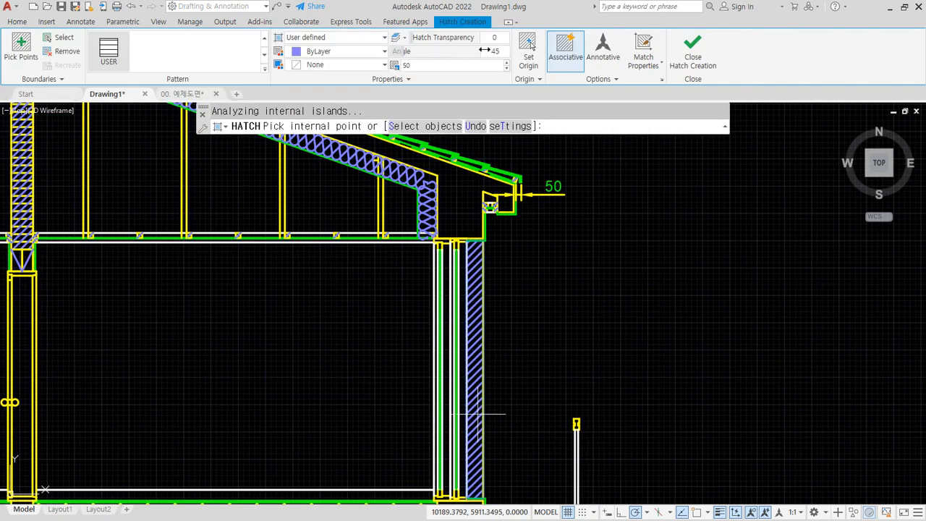
left_click(495, 51)
type("0")
key("Return")
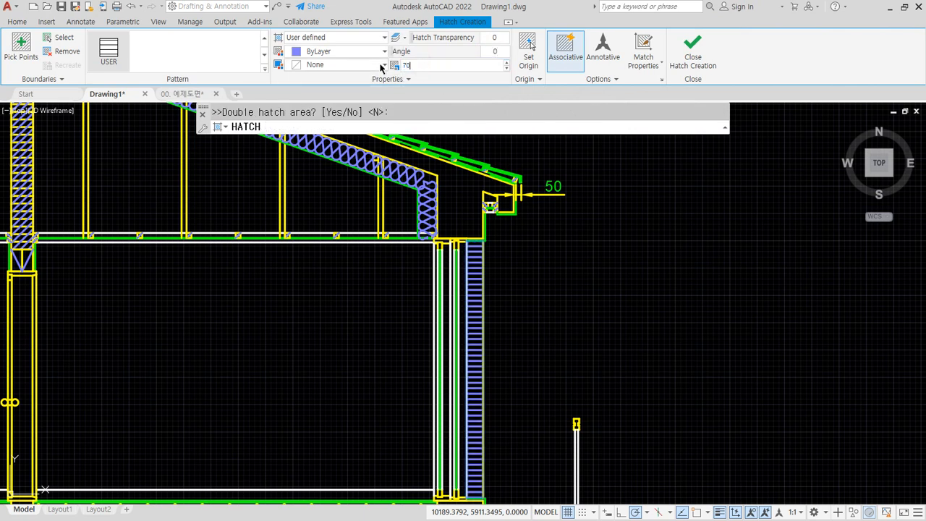
type("70")
key("Return")
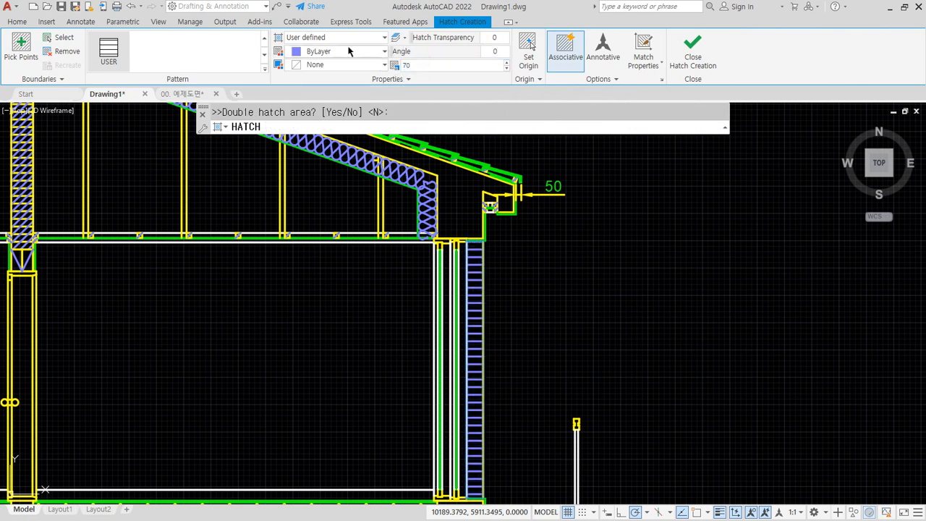
- Set the outer wall strip hatch's origin at its lower corner beside the window sill
left_click(529, 52)
middle_click_drag(513, 357, 486, 187)
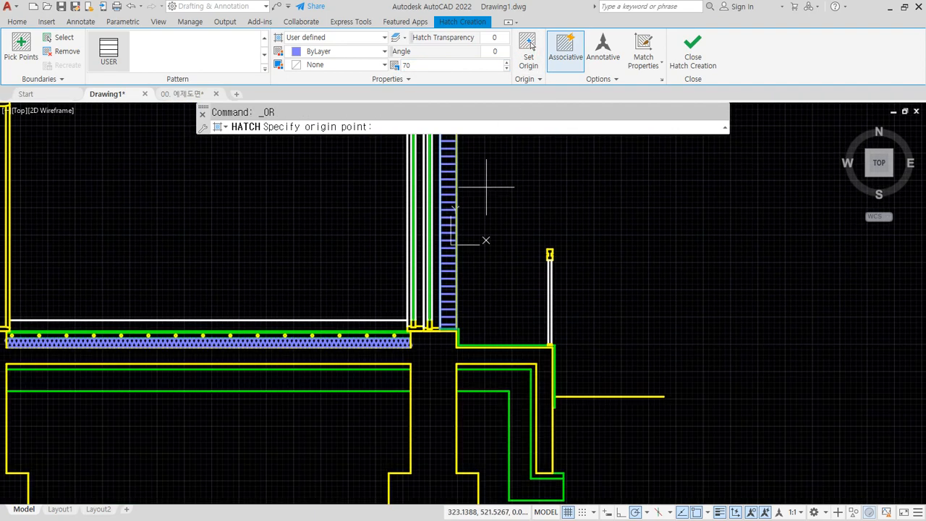
scroll(456, 329, "up", 5)
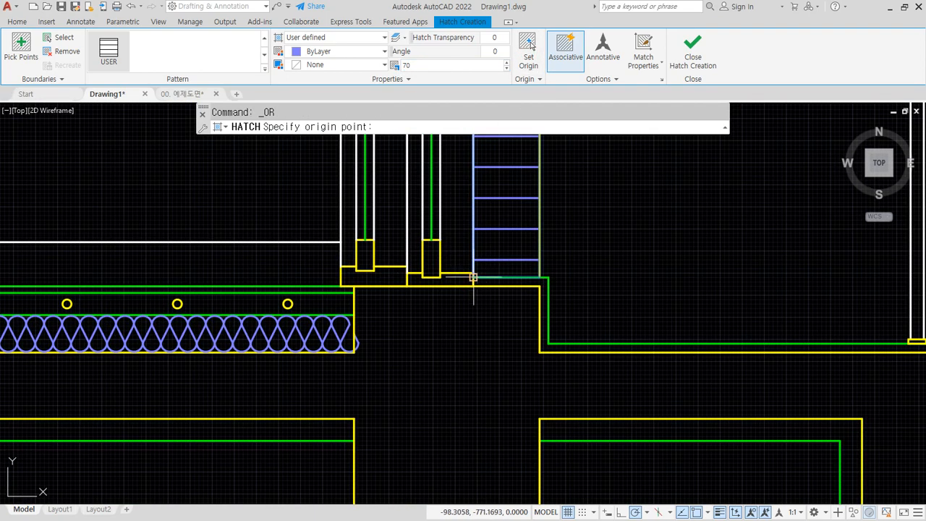
left_click(474, 277)
scroll(427, 209, "down", 4)
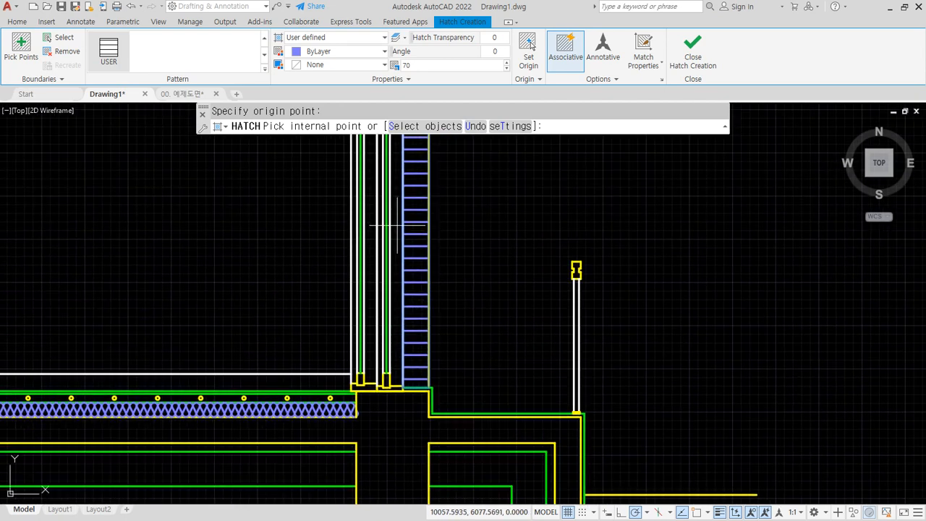
scroll(398, 225, "down", 2)
- Change the outer wall strip's hatch to the predefined AR-BRSTD brick pattern at scale 1 and finish the hatch
left_click(316, 37)
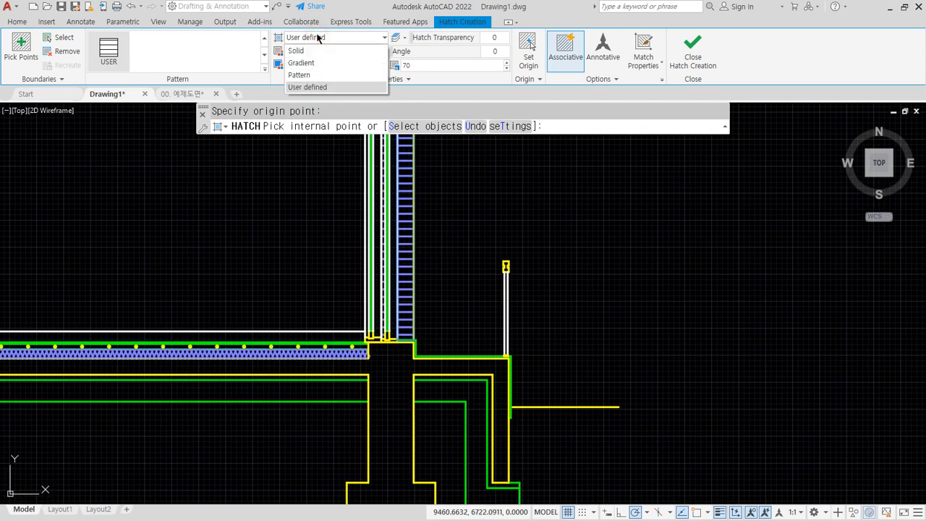
left_click(316, 75)
left_click(265, 67)
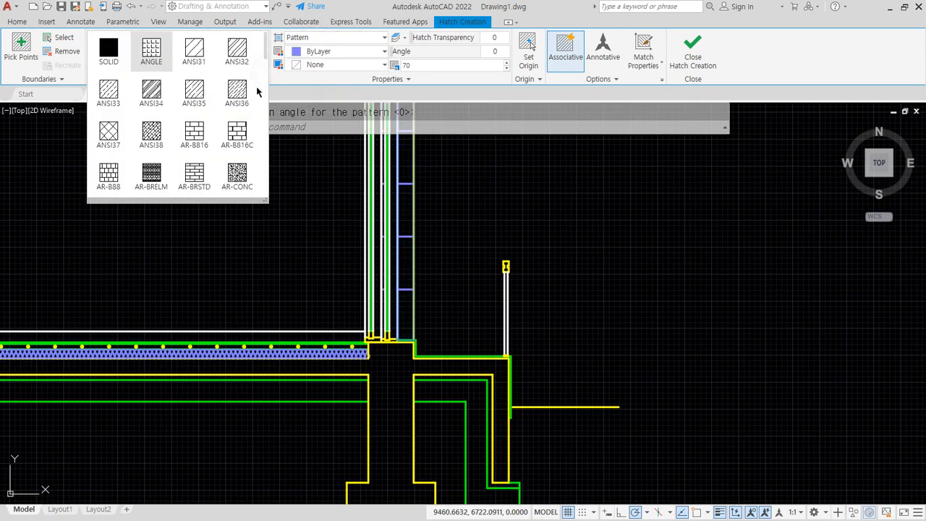
left_click(194, 172)
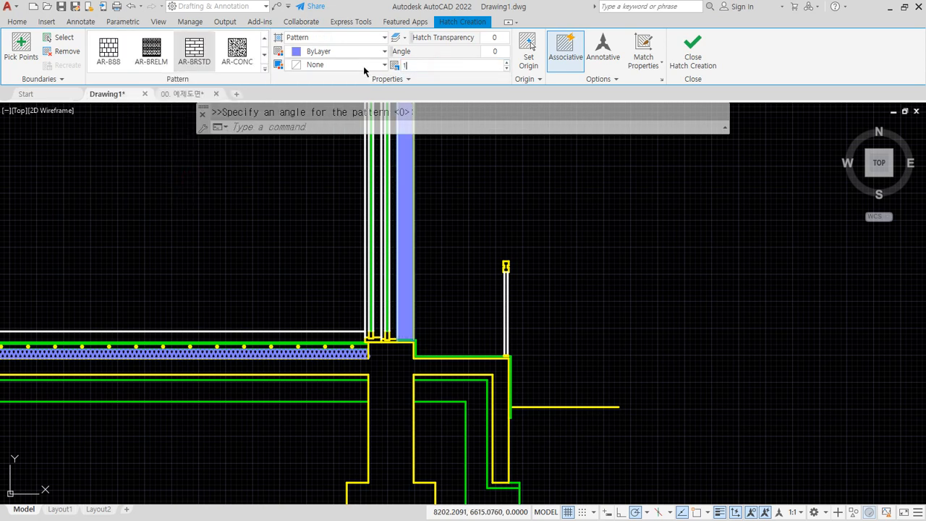
key("Return")
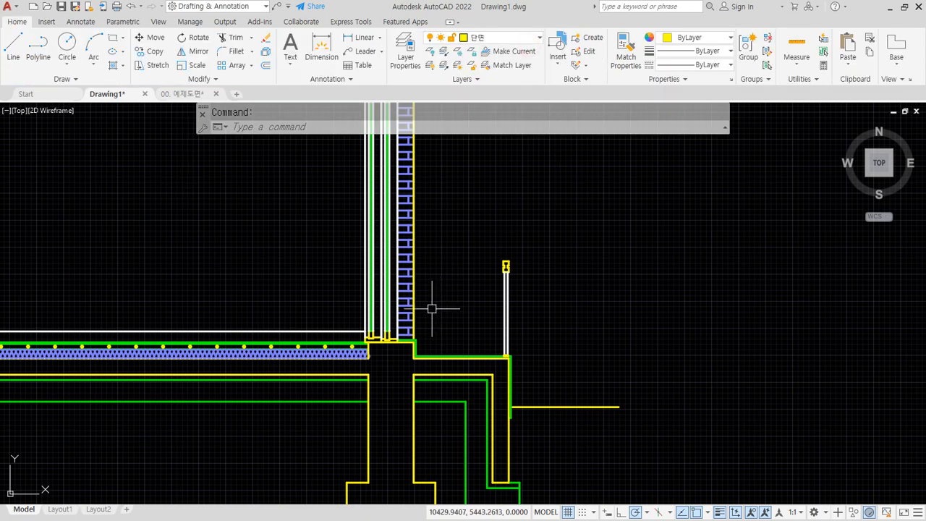
- Try setting the strip's brick hatch origin at the midpoint of the green sill line beneath it
scroll(427, 311, "up", 8)
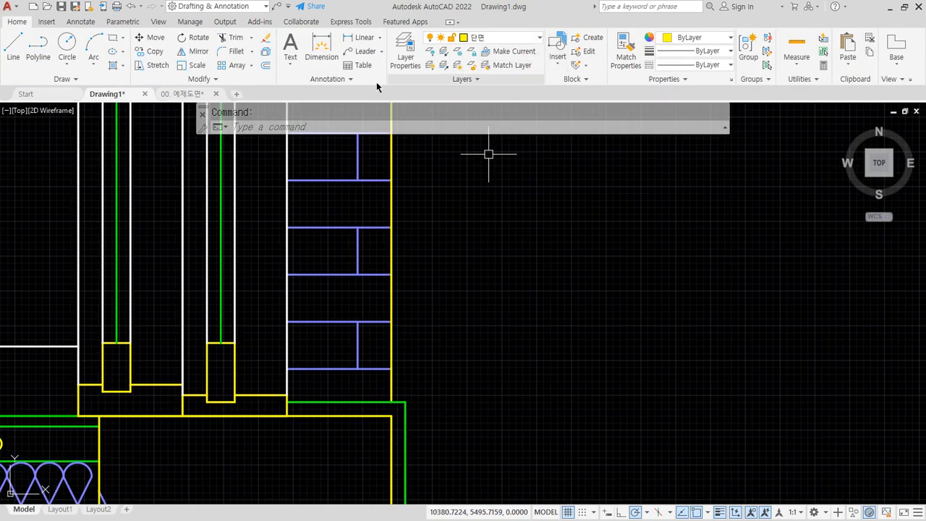
left_click(358, 275)
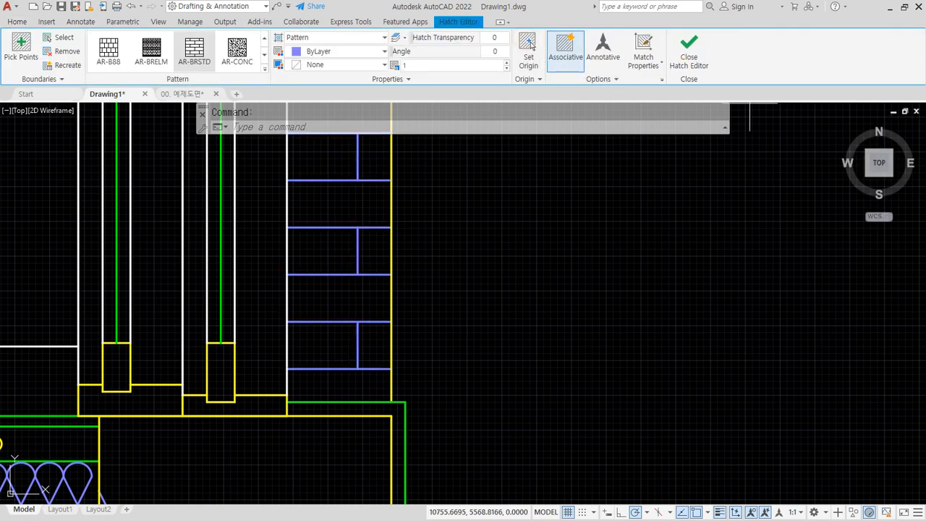
left_click(529, 45)
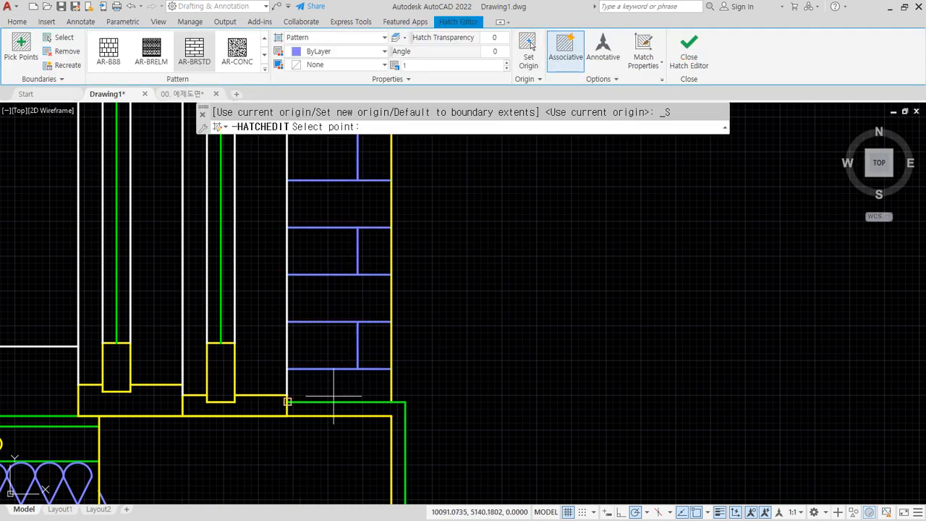
type("mid")
key("Return")
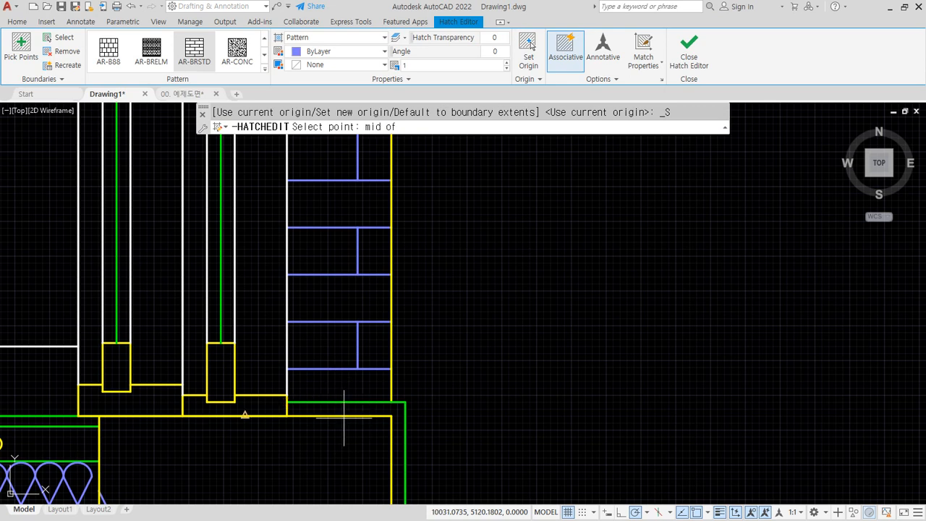
left_click(342, 402)
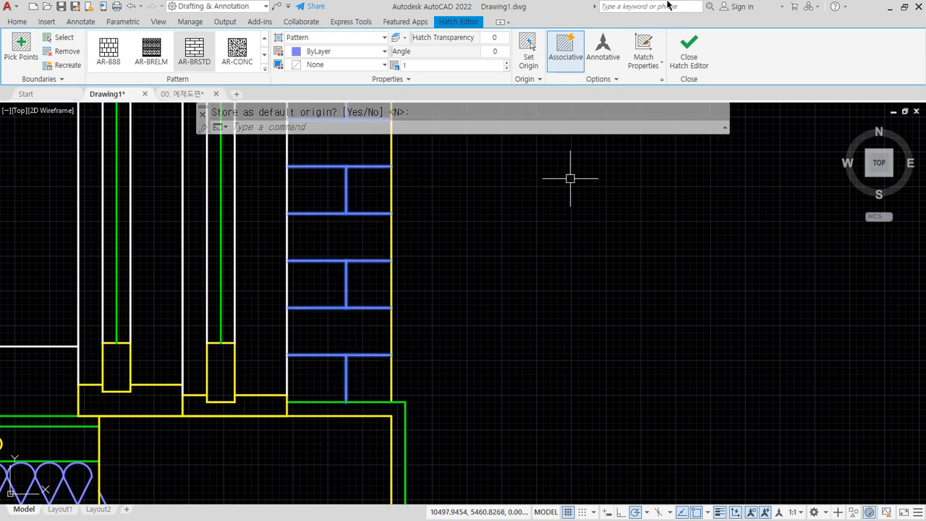
left_click(689, 49)
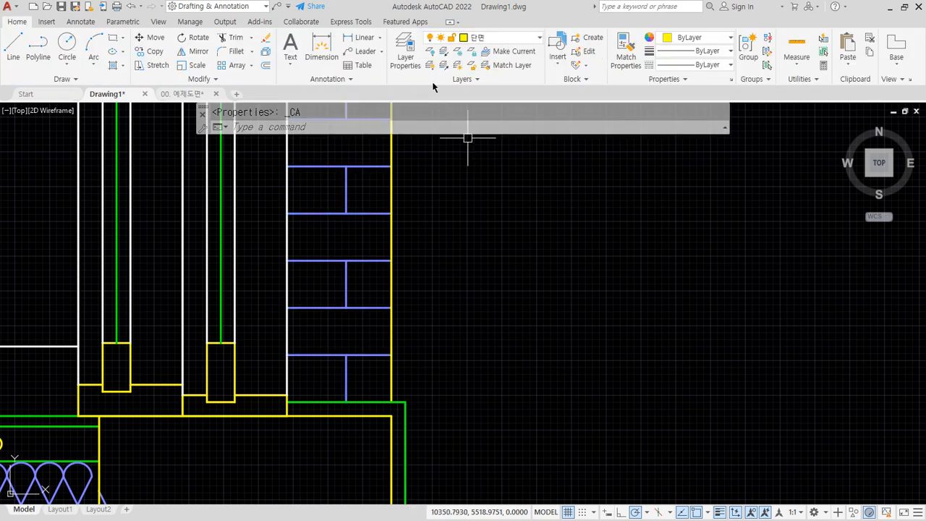
- Try setting the strip's brick hatch origin at its lower inner corner beside the window sill
left_click(362, 211)
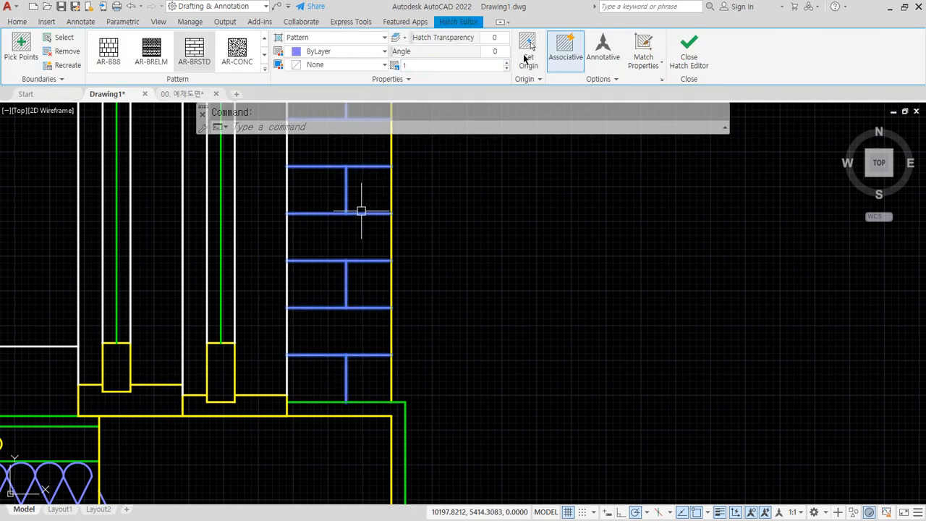
left_click(528, 49)
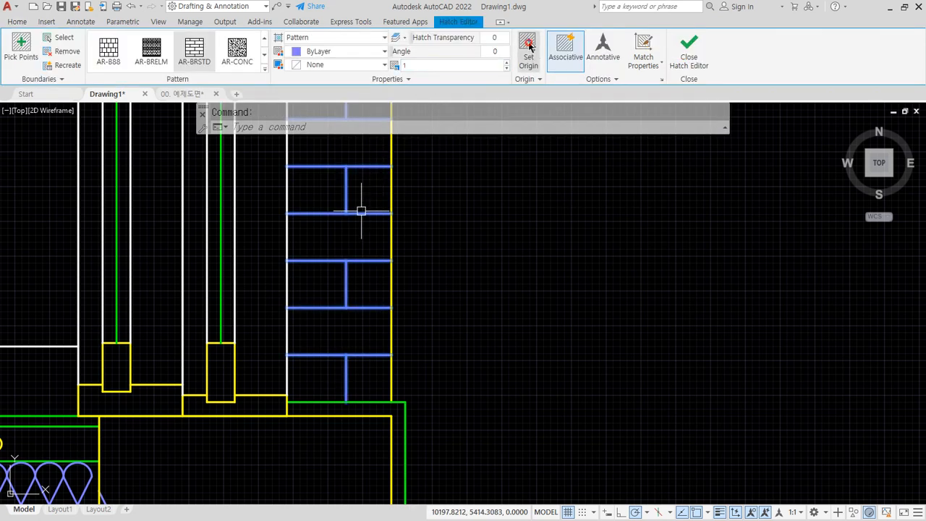
left_click(288, 397)
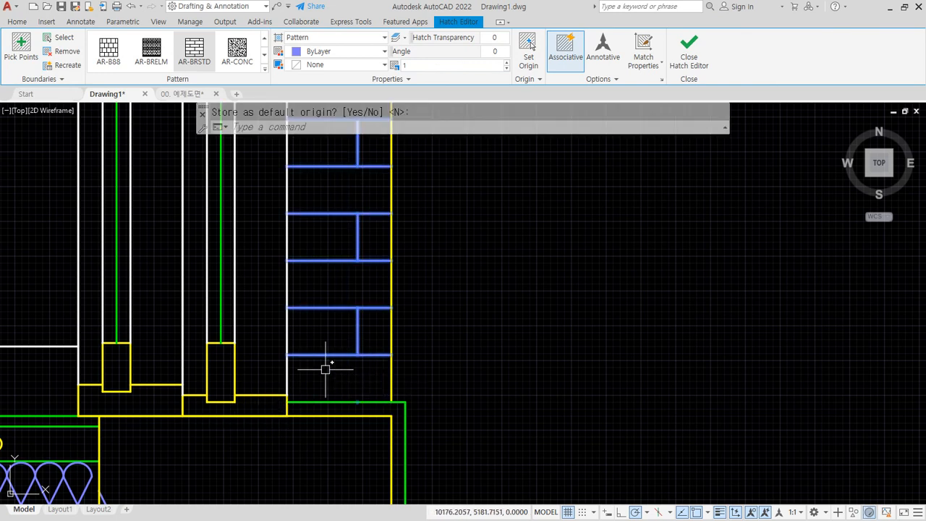
left_click(528, 49)
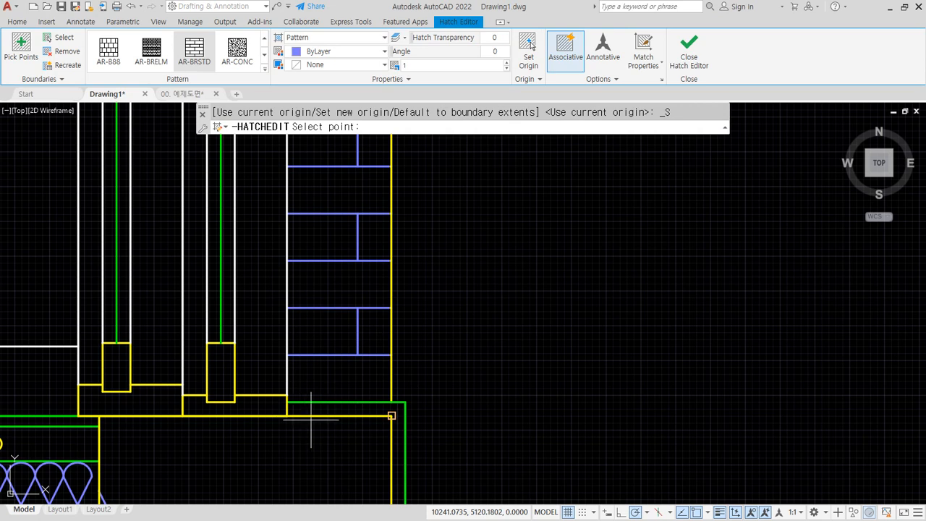
key("Escape")
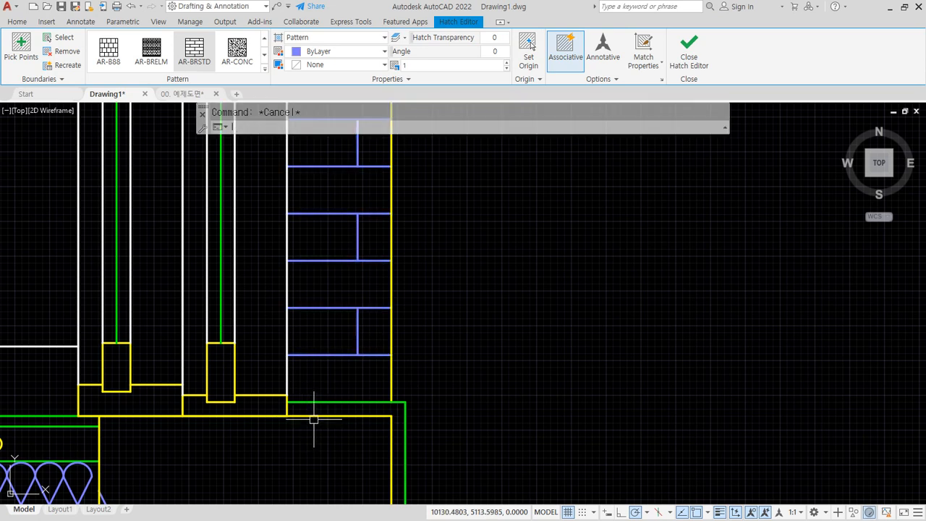
- Draw a helper line along the sill base from the window frame's corner to the wall's outer corner
type("l")
key("Return")
left_click(284, 416)
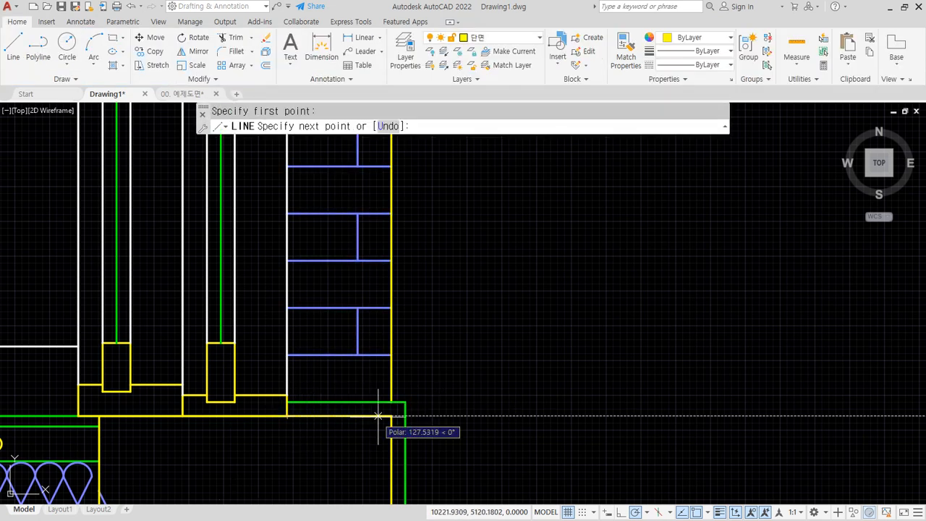
left_click(392, 416)
key("Return")
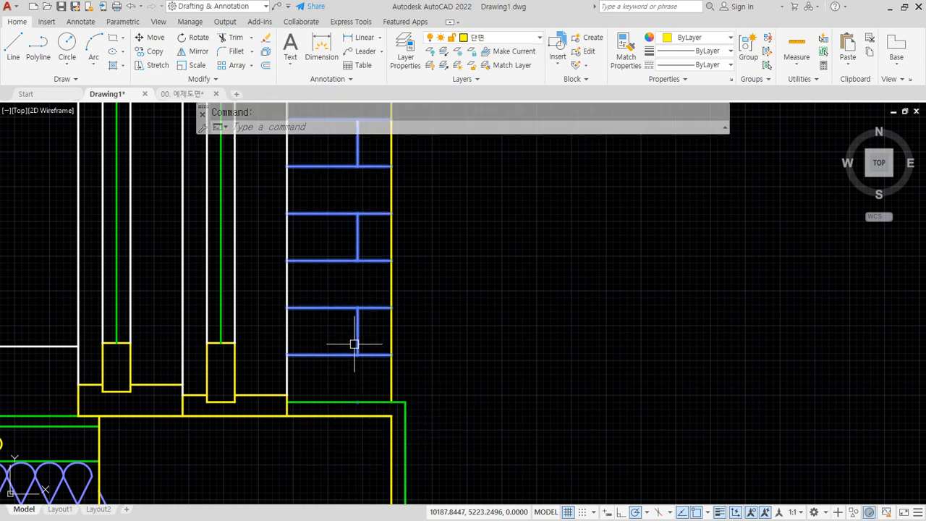
- Set the strip's brick hatch origin at the midpoint of the helper line across the wall base
left_click(359, 355)
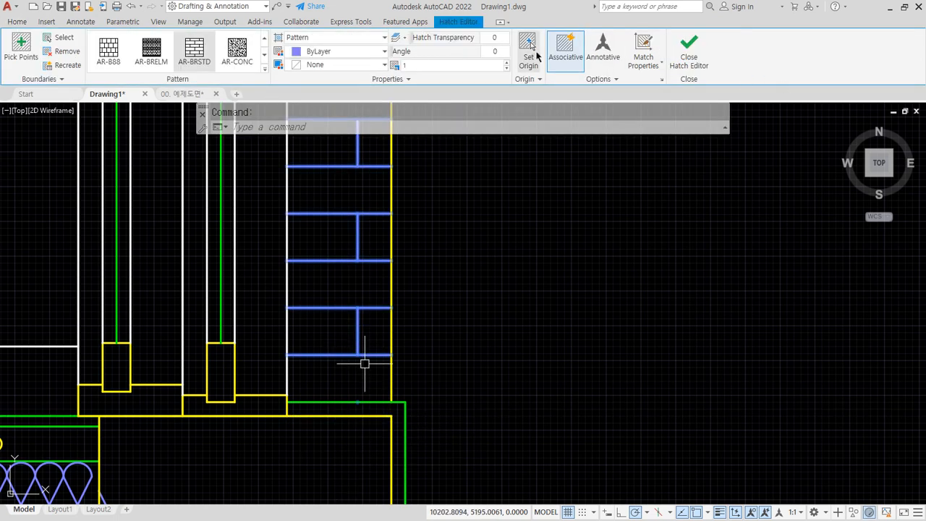
left_click(528, 66)
type("mid of")
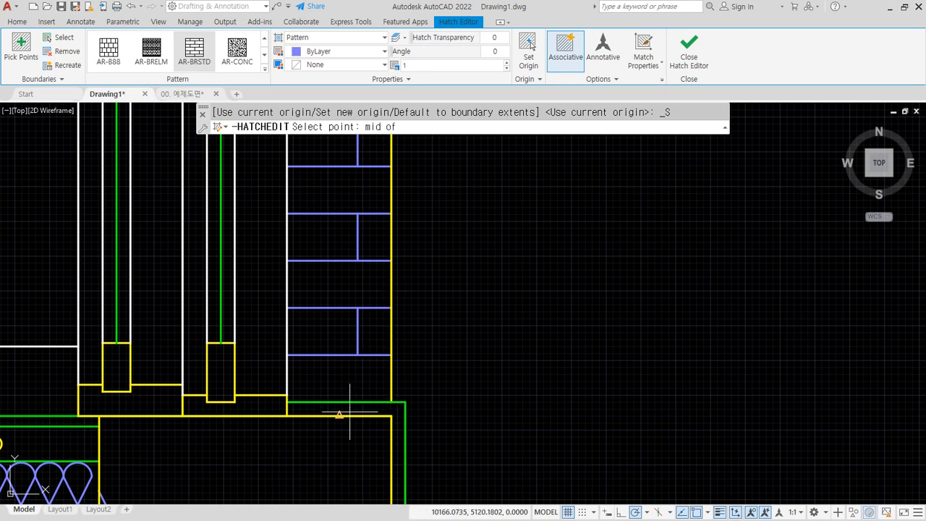
left_click(350, 412)
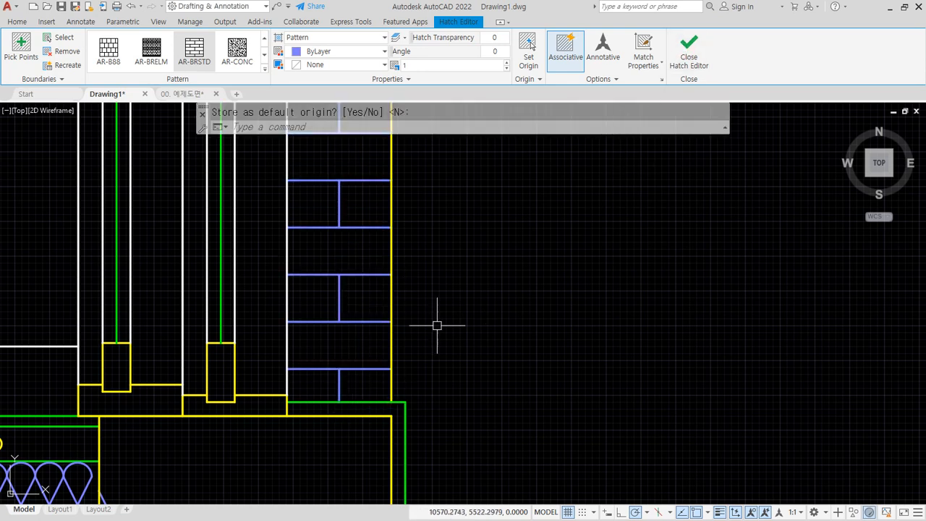
key("Return")
- Erase the helper line at the base of the outer wall strip
left_click(360, 416)
type("e")
key("space")
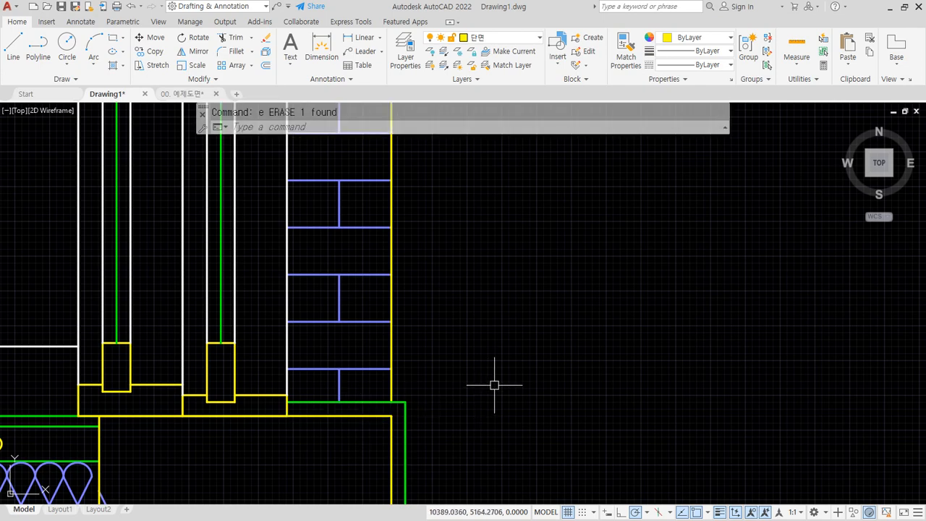
- Match the central wall's horizontal course hatch to the outer wall strip's AR-BRSTD brick hatch
scroll(494, 375, "down", 3)
scroll(334, 286, "down", 2)
scroll(258, 262, "up", 5)
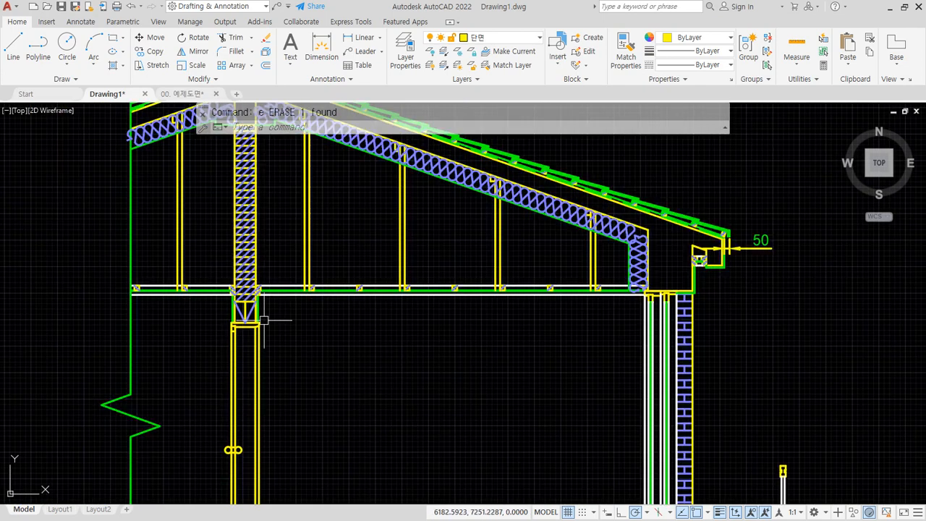
type("ma")
key("space")
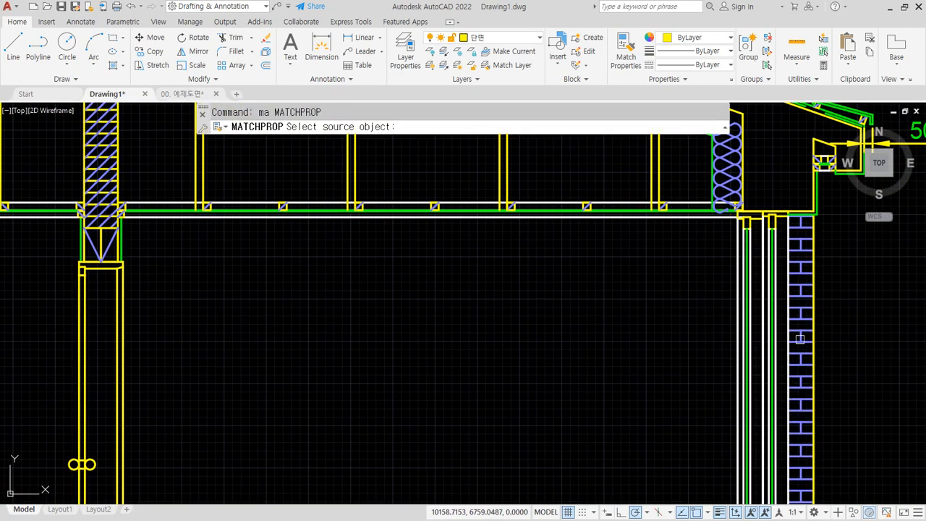
left_click(805, 337)
scroll(29, 246, "up", 5)
middle_click_drag(289, 184, 235, 369)
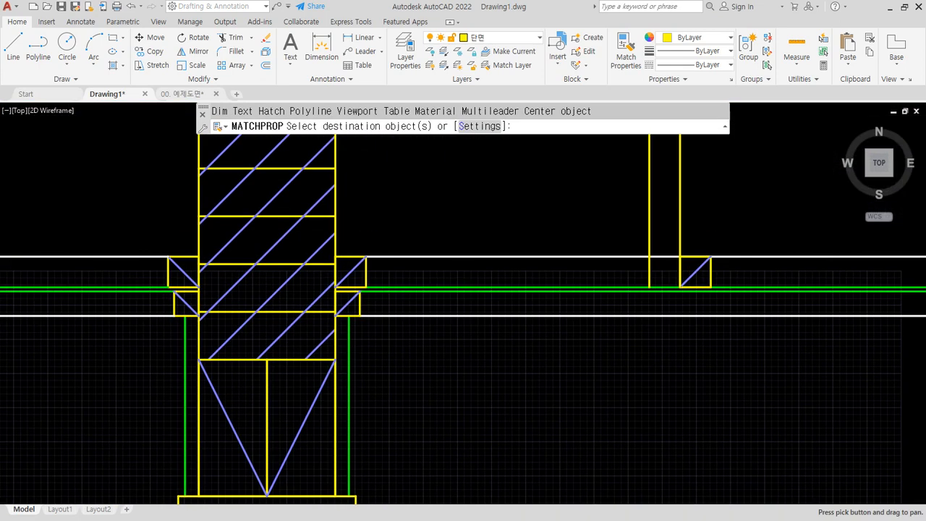
left_click(279, 312)
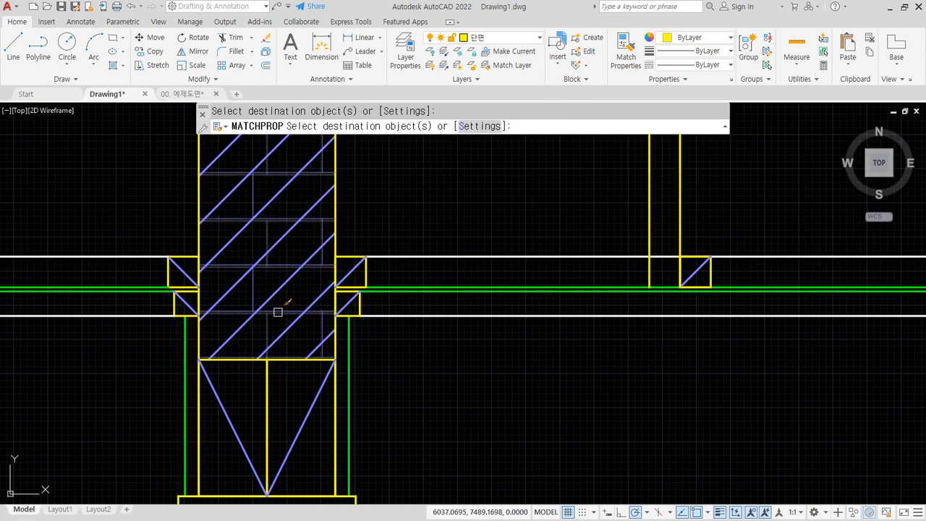
left_click(278, 312)
key("Return")
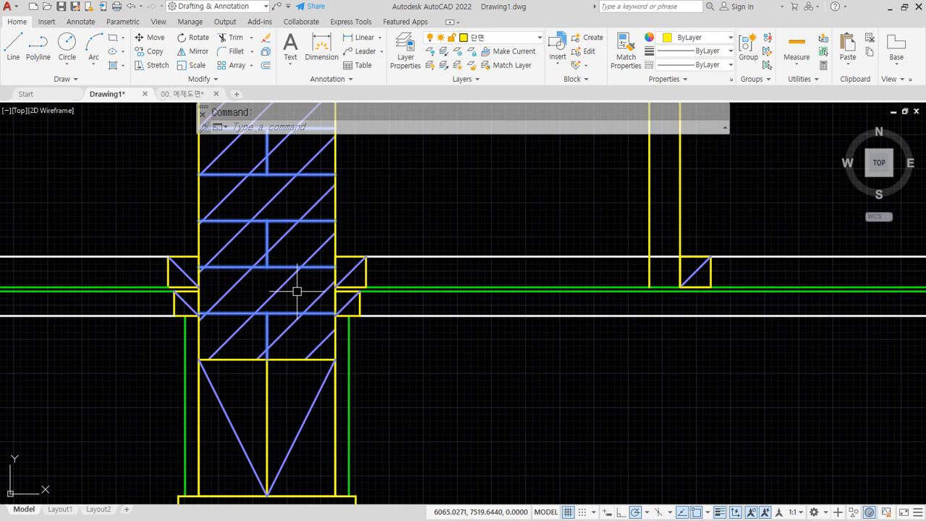
- Match the central wall's brick hatch to the properties of the yellow centre line in the lintel below it
left_click(296, 291)
type("ma")
key("Return")
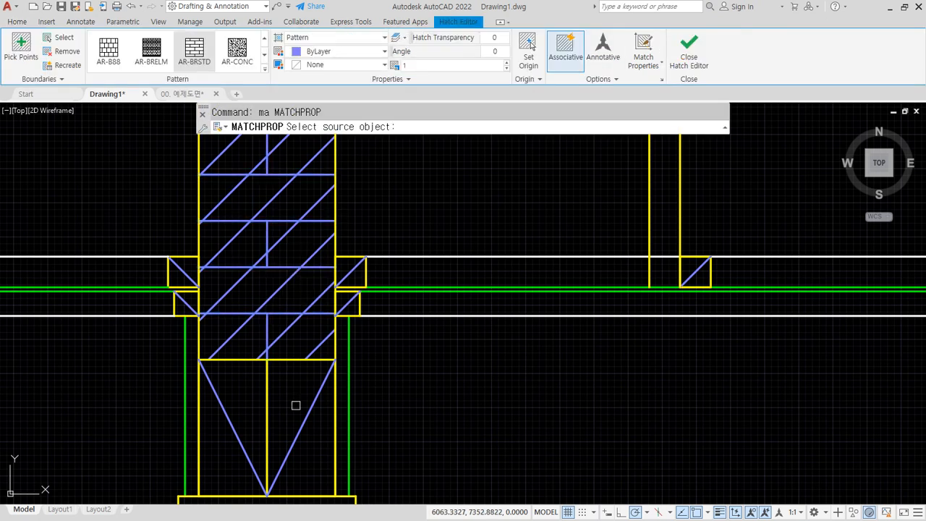
left_click(262, 387)
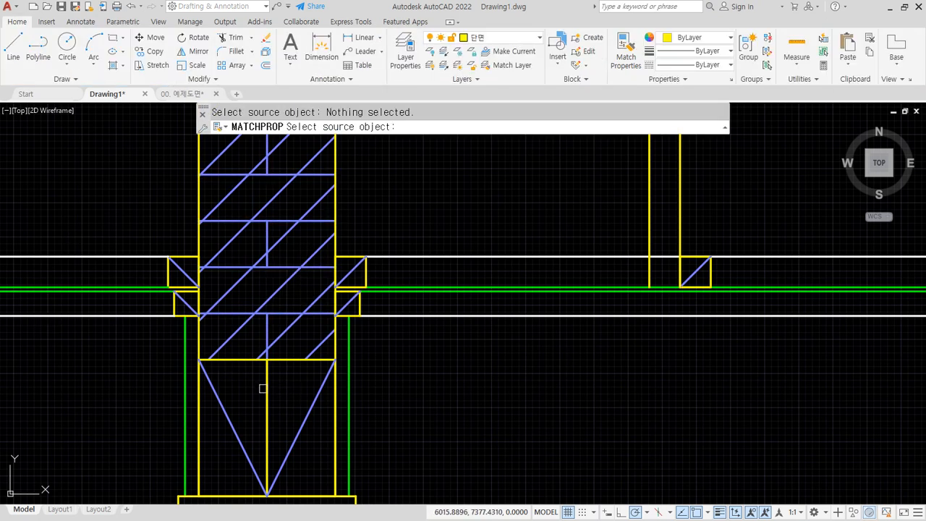
left_click(269, 395)
key("Return")
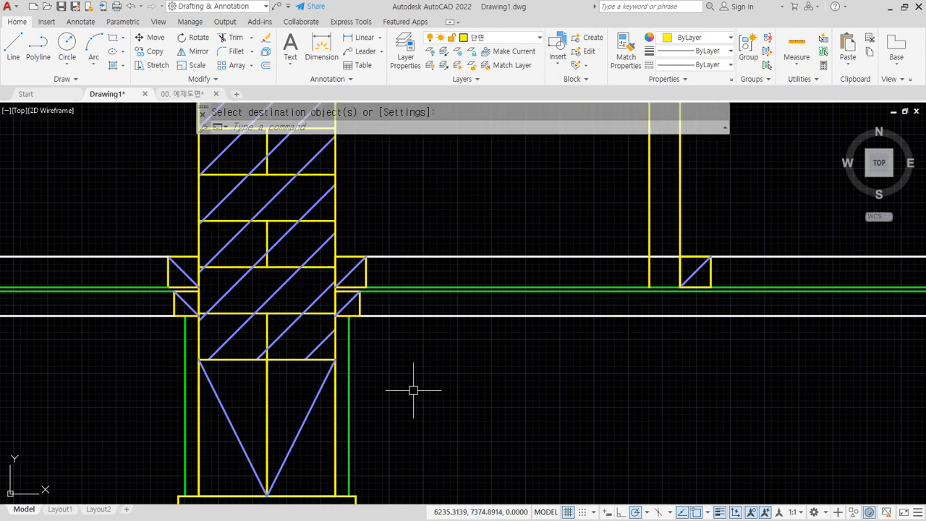
- Examine how the brick courses and diagonal hatching fill the central wall beneath the roof ridge
scroll(414, 386, "down", 3)
middle_click_drag(385, 166, 347, 347)
middle_click_drag(308, 145, 293, 282)
scroll(284, 241, "up", 6)
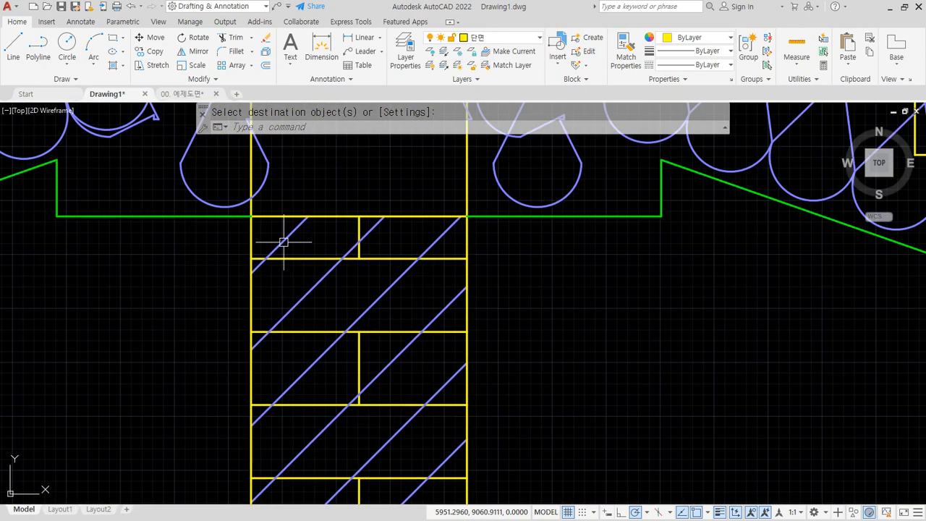
middle_click_drag(346, 369, 358, 264)
scroll(385, 430, "up", 2)
middle_click_drag(384, 430, 364, 210)
scroll(394, 442, "down", 10)
middle_click_drag(384, 470, 349, 314)
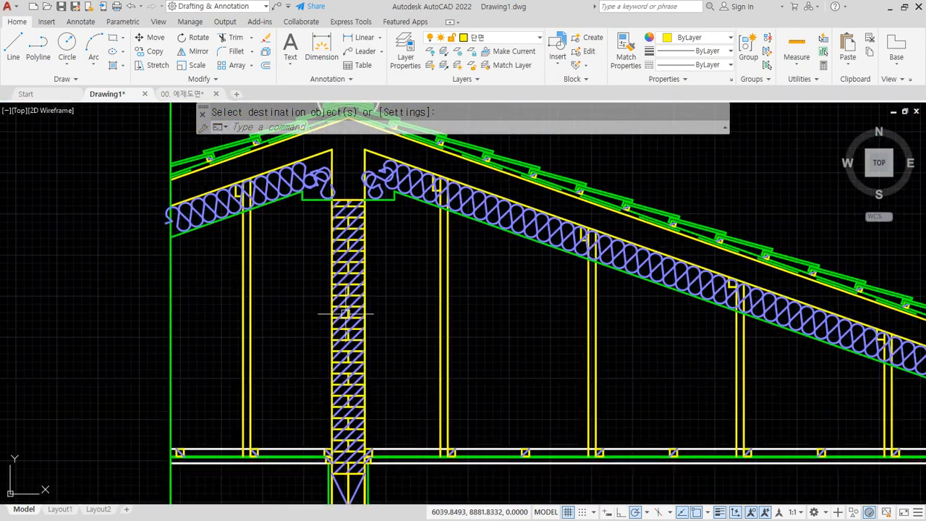
- Review the hatching of the outer wall strip, the floor insulation and the central wall across the section
middle_click_drag(507, 441, 336, 265)
middle_click_drag(558, 343, 336, 268)
middle_click_drag(636, 412, 676, 267)
middle_click_drag(674, 421, 681, 331)
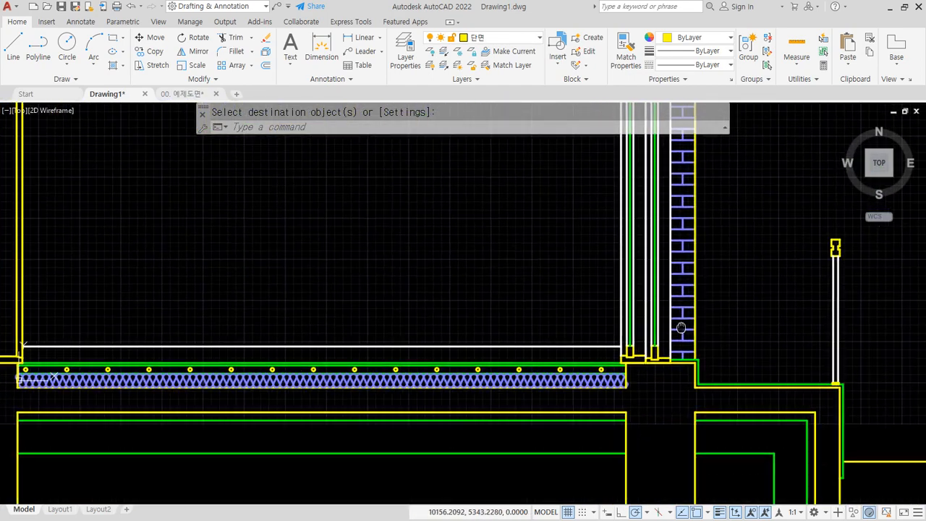
middle_click_drag(404, 348, 614, 370)
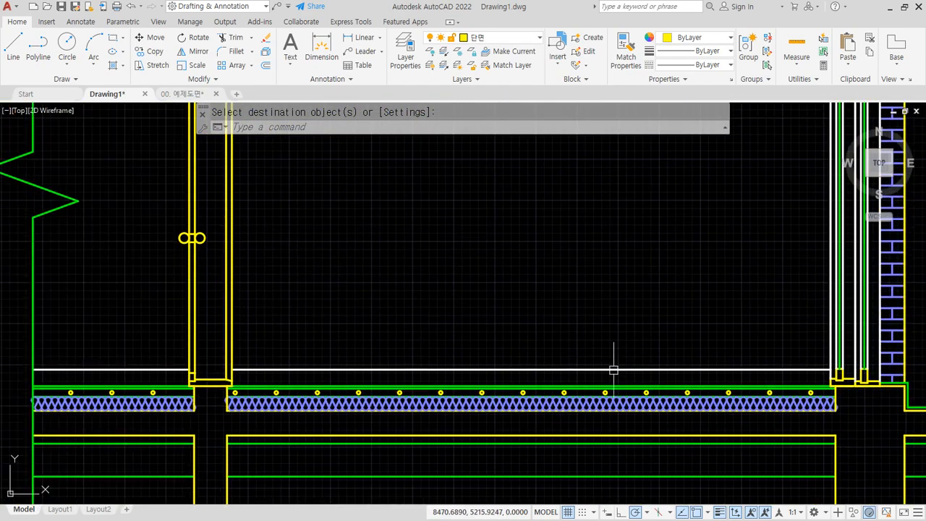
scroll(506, 357, "down", 2)
scroll(323, 344, "up", 2)
scroll(407, 341, "down", 2)
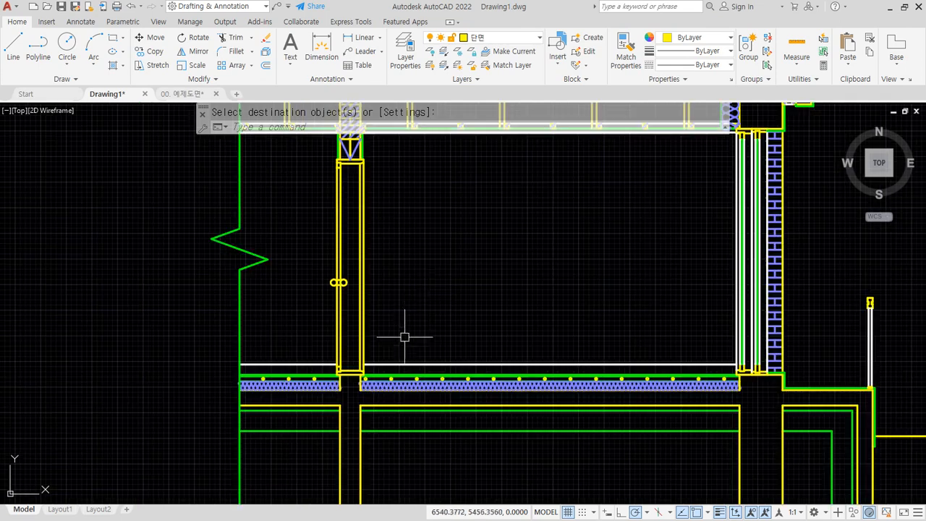
middle_click_drag(434, 252, 366, 402)
left_click_drag(303, 289, 313, 294)
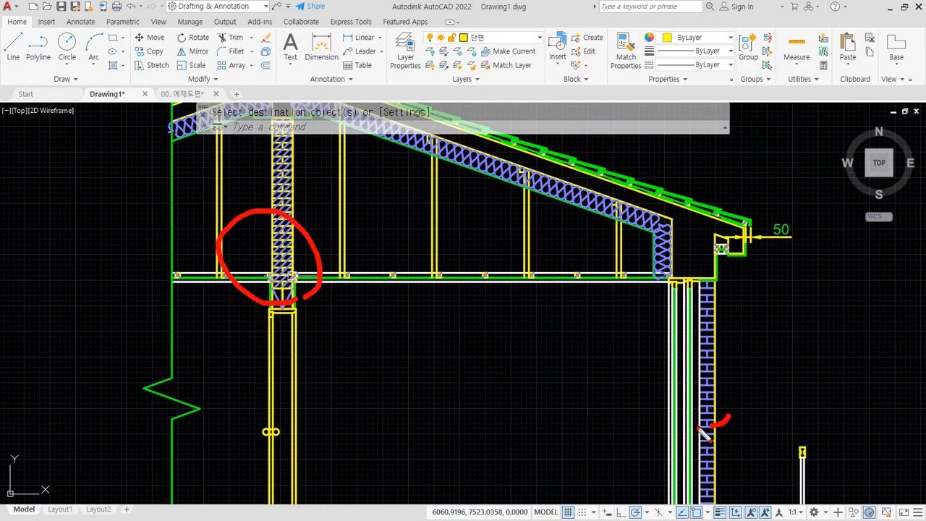
left_click_drag(698, 429, 685, 433)
key("Escape")
scroll(336, 426, "up", 2)
mouse_move(337, 426)
middle_mouse_down()
mouse_move(289, 314)
mouse_move(289, 326)
middle_mouse_up()
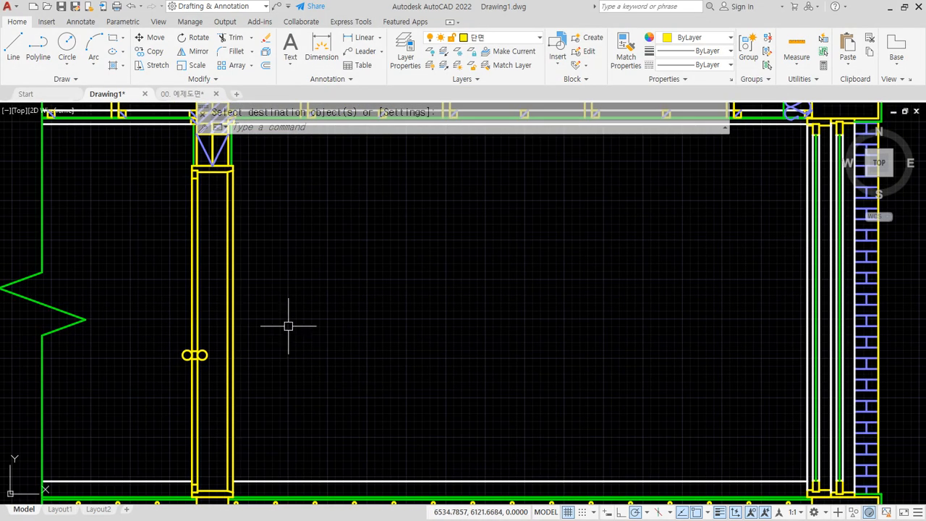
middle_click_drag(258, 189, 259, 242)
scroll(241, 241, "up", 3)
type("OFFSET")
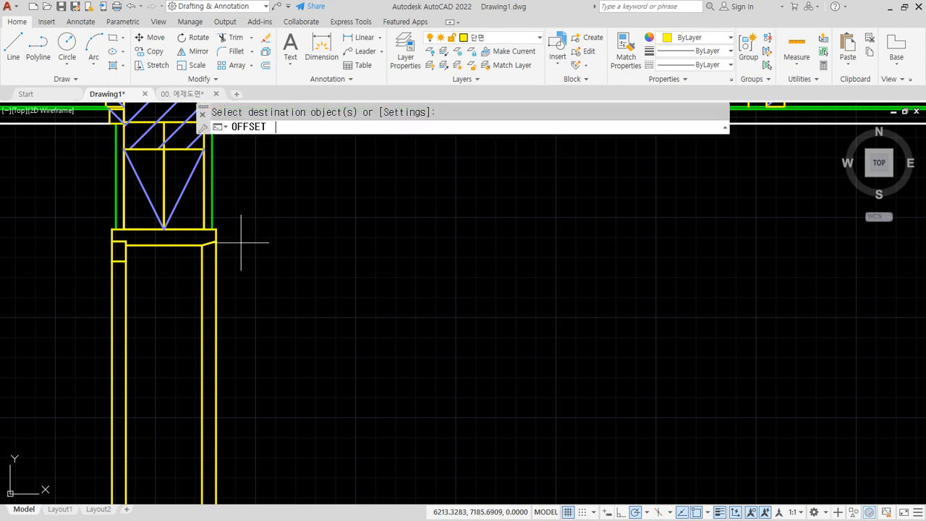
key("Return")
type("100")
key("Return")
left_click(205, 229)
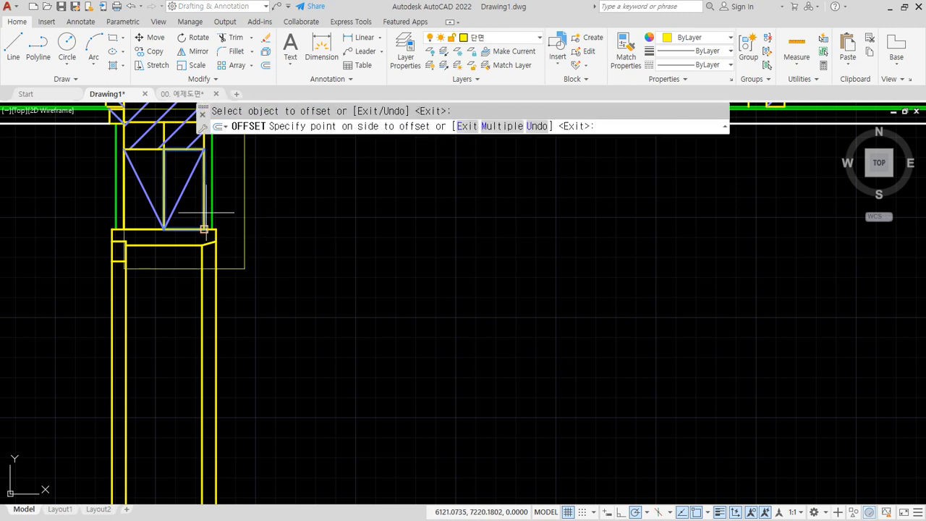
key("Escape")
- Explode the lintel outline above the central door frame into separate lines
type("x")
key("Return")
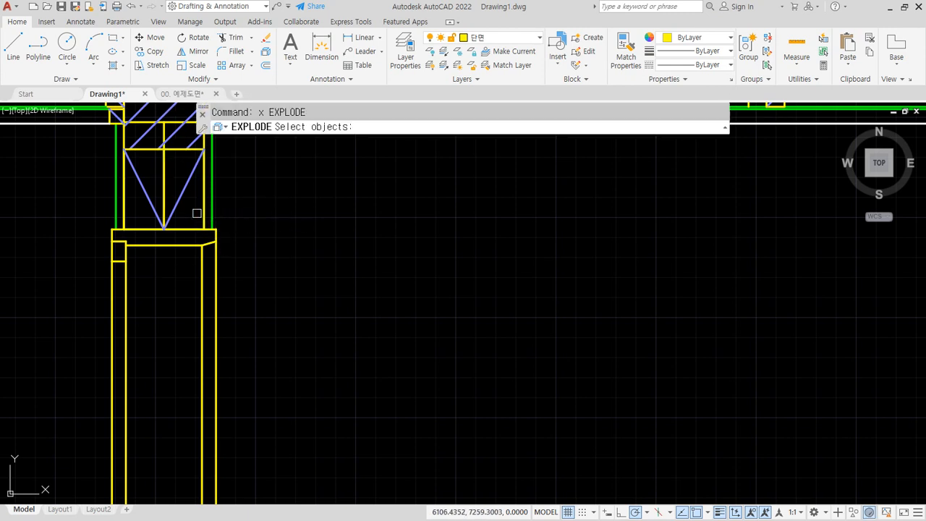
left_click(201, 211)
key("Return")
- Offset the lintel's right edge line 100 outward into the room
type("o")
key("Return")
type("1")
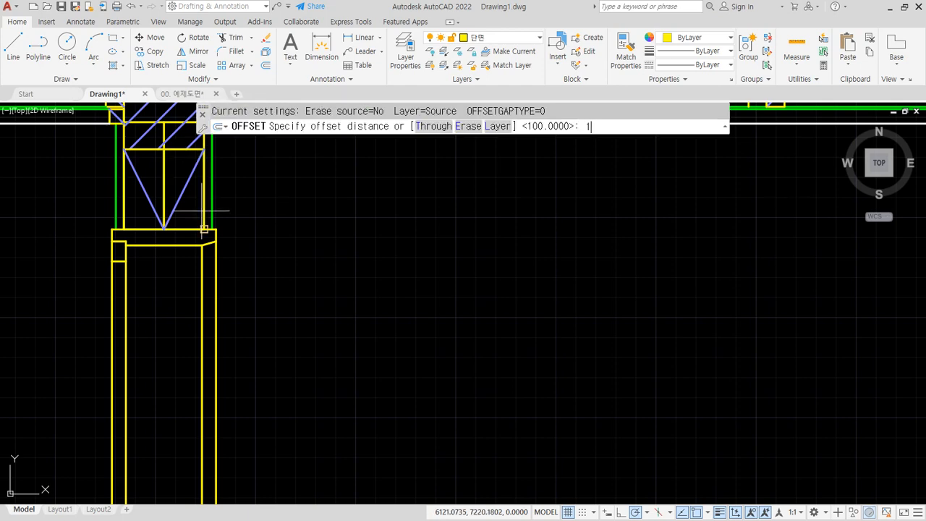
type("00")
key("Return")
left_click(204, 225)
left_click(290, 234)
key("Return")
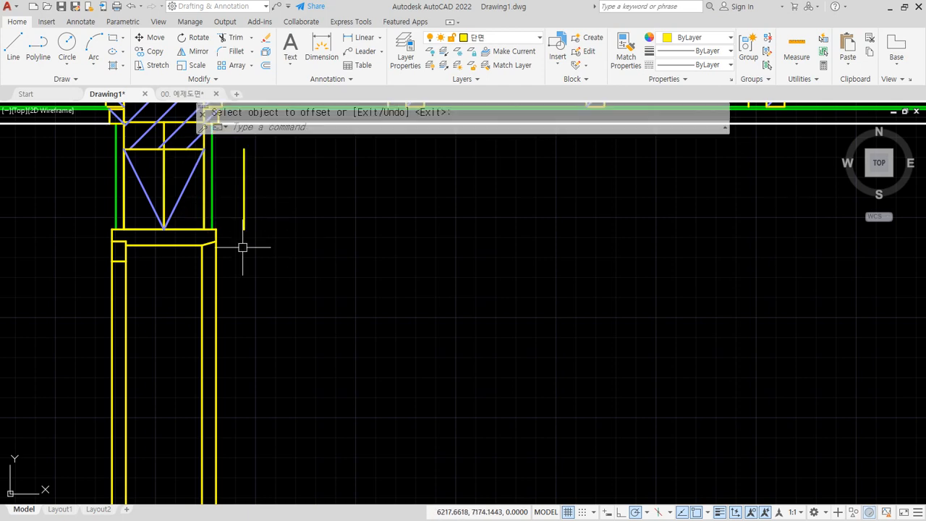
- Extend the offset line beside the central door frame down to the floor
scroll(259, 246, "down", 3)
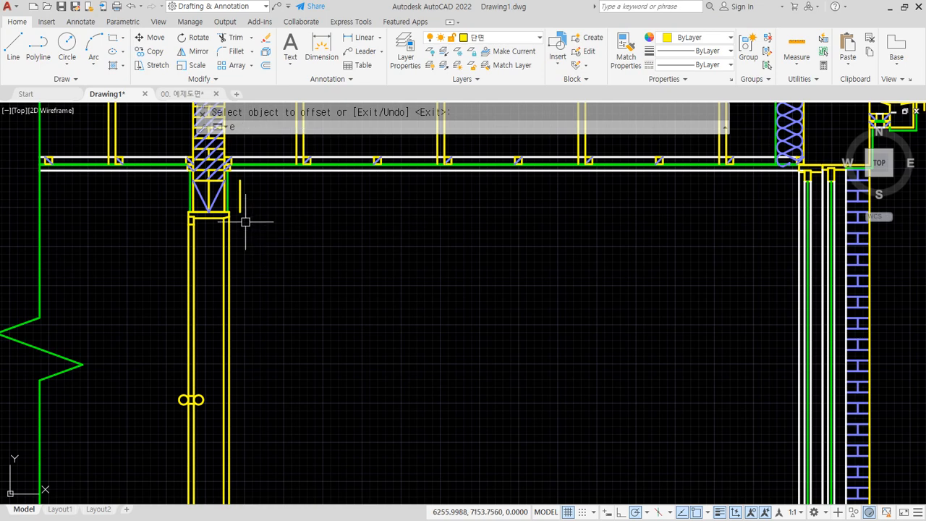
type("ex")
key("Return")
scroll(279, 264, "down", 2)
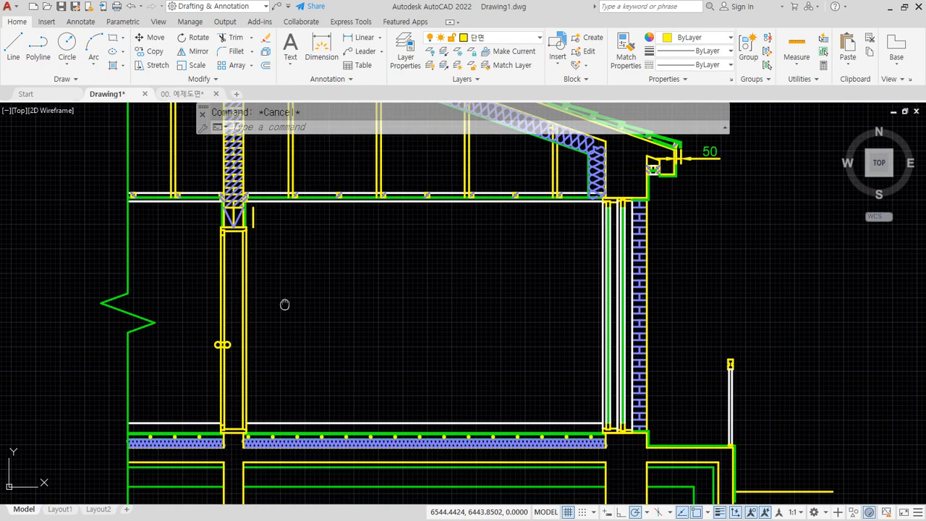
left_click(251, 226)
scroll(239, 456, "up", 6)
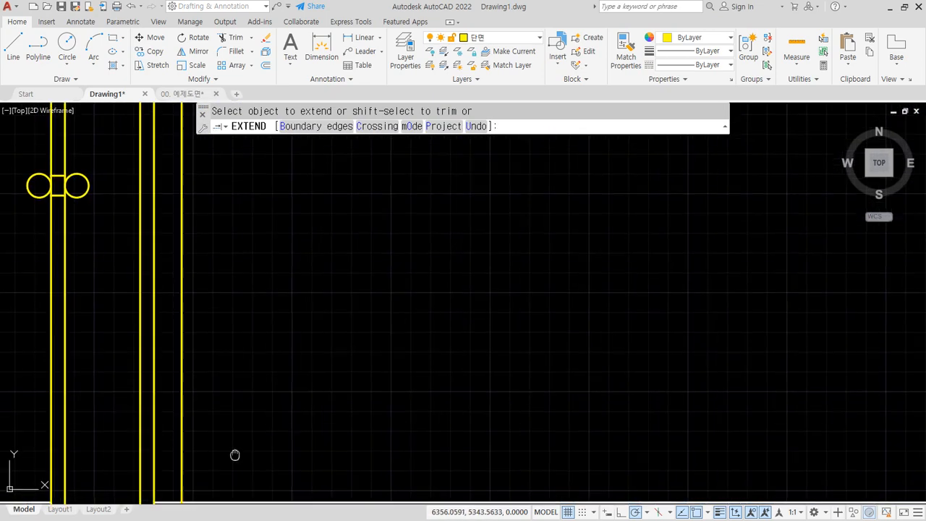
key("Return")
- Draw a 900 by 2100 door rectangle from the foot of the extended line and match it to the white skirting line
middle_click_drag(217, 339, 203, 361)
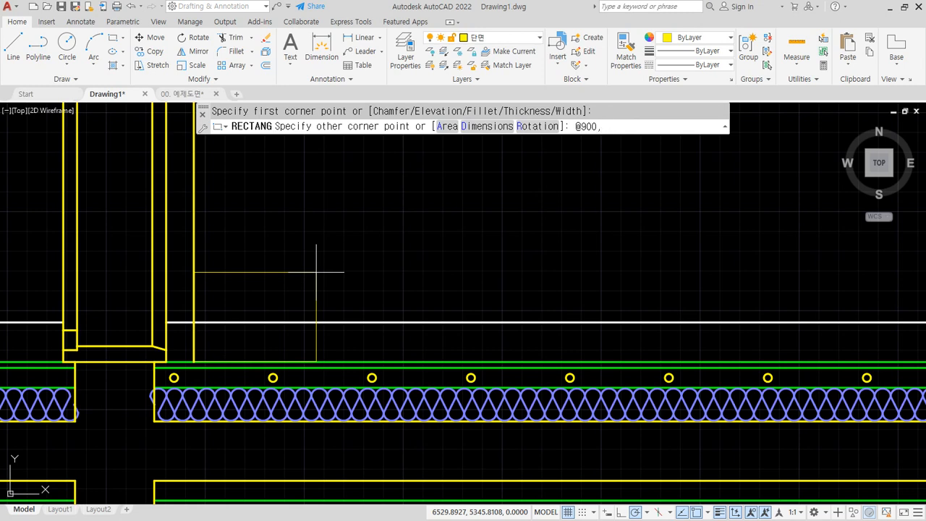
key("Return")
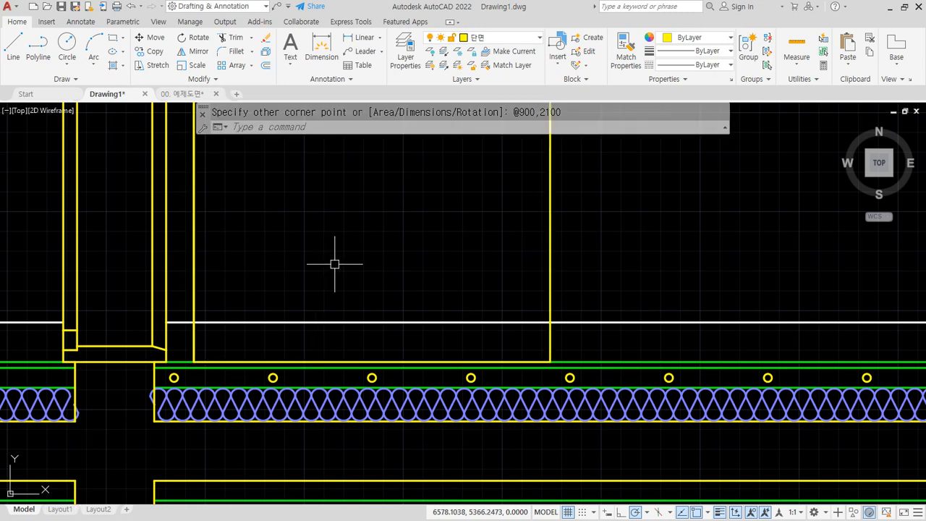
type("ma")
key("Return")
left_click(375, 321)
left_click(549, 296)
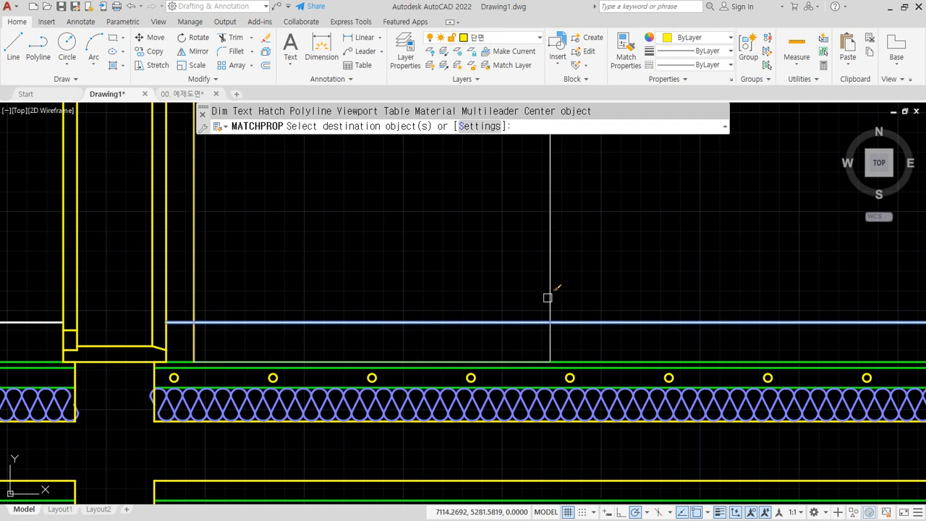
key("Return")
- Trim away the part of the white skirting line that crosses the door rectangle
type("tr")
key("Return")
left_click(472, 318)
key("Return")
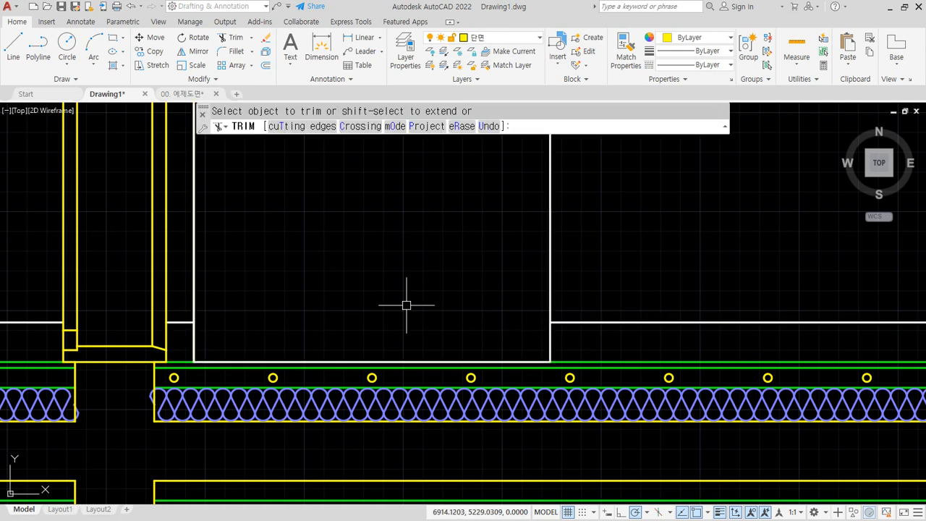
- Erase the leftover yellow guide line beside the central door frame
scroll(312, 239, "down", 1)
middle_click_drag(249, 196, 302, 329)
scroll(303, 326, "down", 2)
scroll(293, 224, "up", 2)
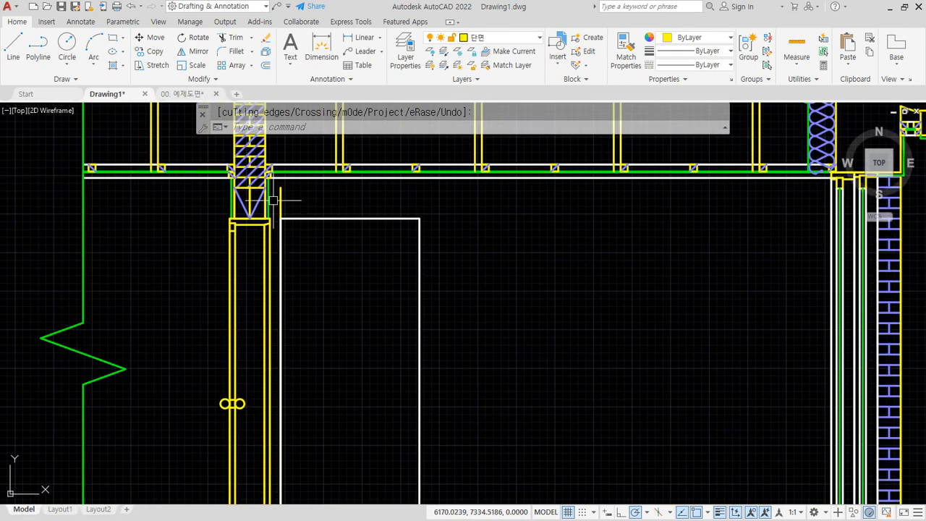
left_click(289, 201)
type("e")
key("Return")
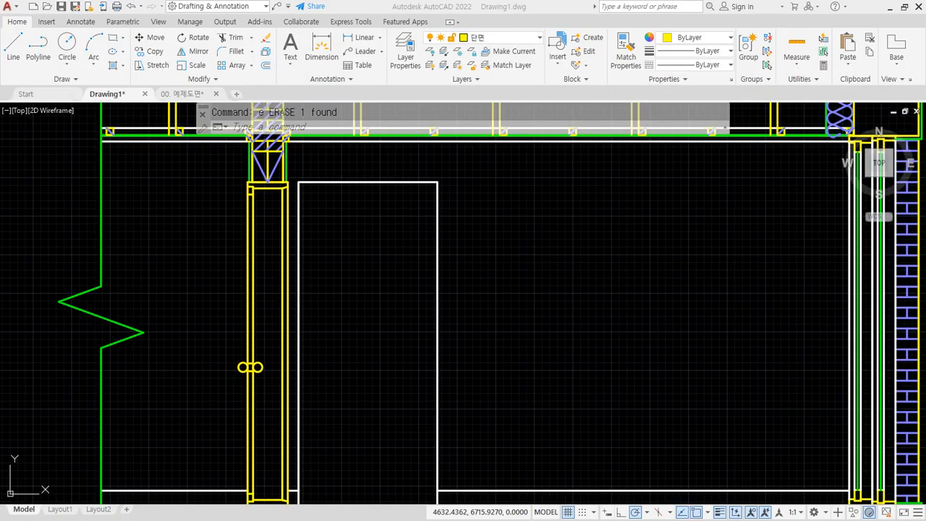
- Check on the floor plan which door is seen from the living room along section line A
left_click_drag(0, 87, 350, 57)
left_click_drag(296, 229, 370, 228)
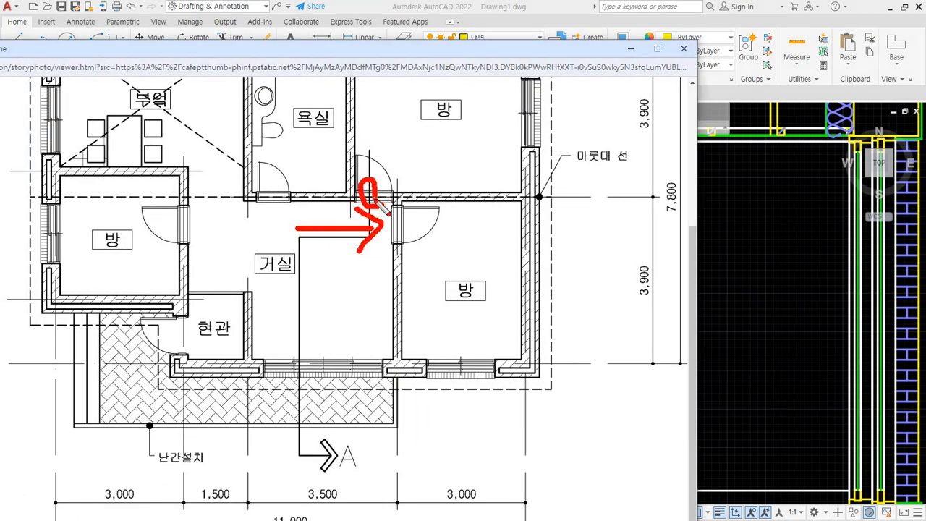
left_click_drag(392, 250, 420, 247)
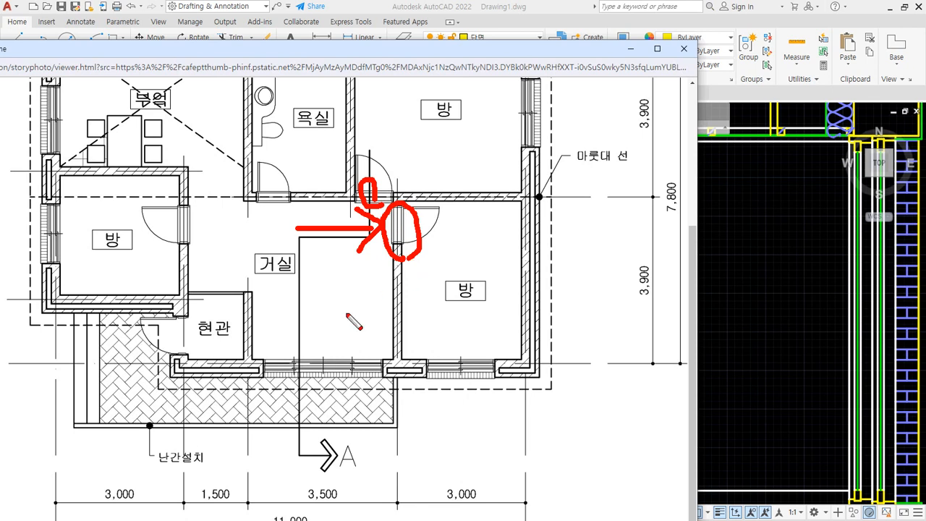
key("Escape")
left_click_drag(384, 55, 0, 109)
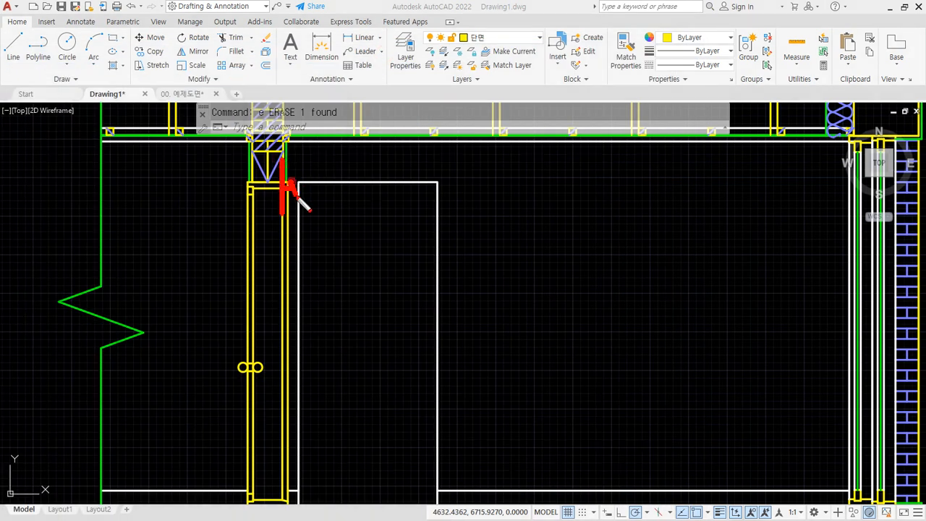
- Offset the door rectangle 40 inward to form the frame
middle_click_drag(366, 393, 350, 331)
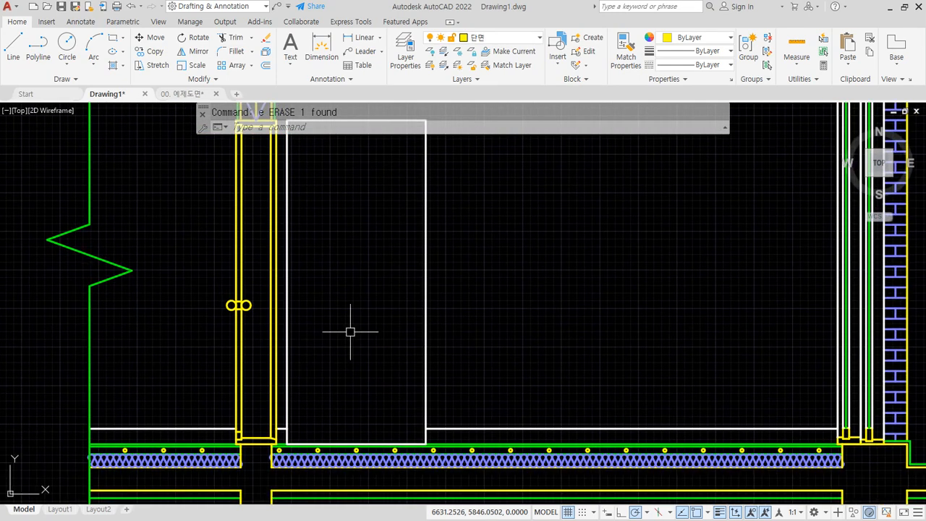
type("o")
key("Return")
type("40")
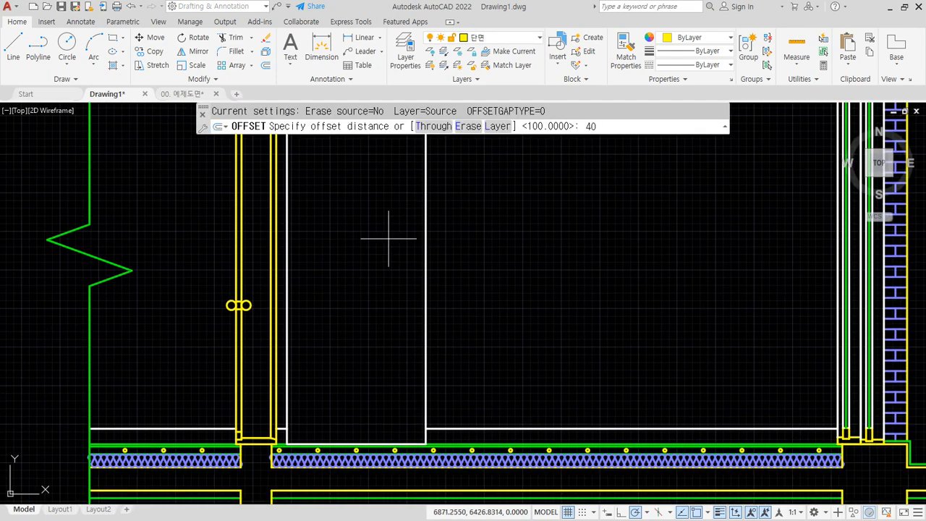
key("Return")
scroll(395, 238, "down", 2)
scroll(393, 248, "up", 2)
left_click(415, 239)
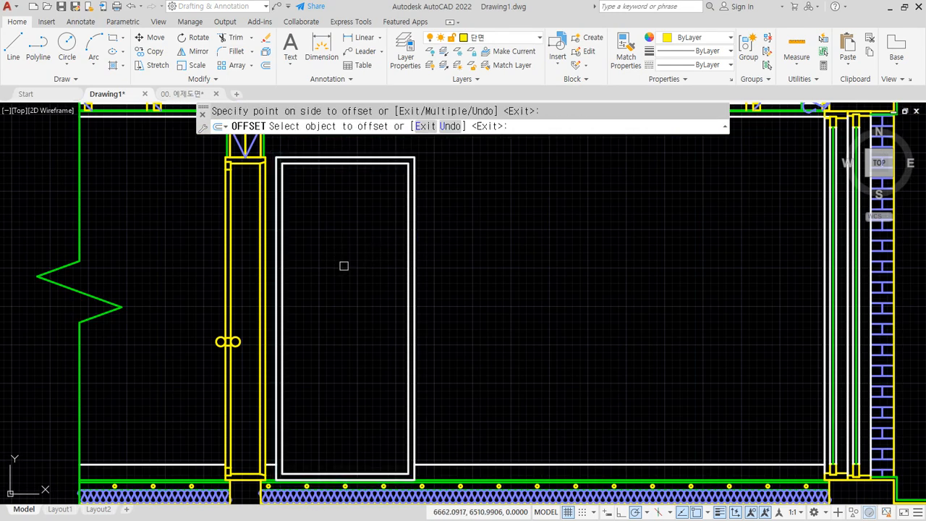
key("Return")
- Draw the door swing lines from the inner frame's upper right corner through its left side midpoint to the lower right corner
type("l")
key("Return")
left_click(408, 165)
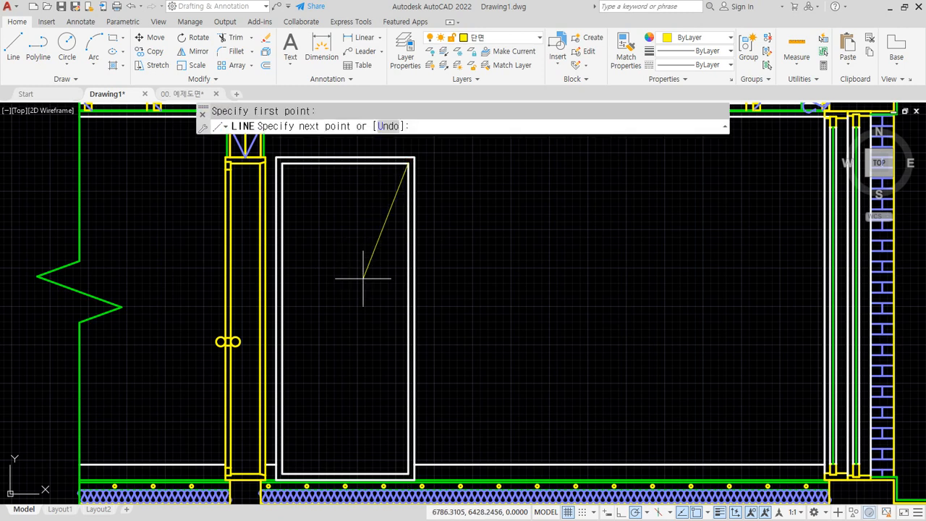
type("mid")
key("Return")
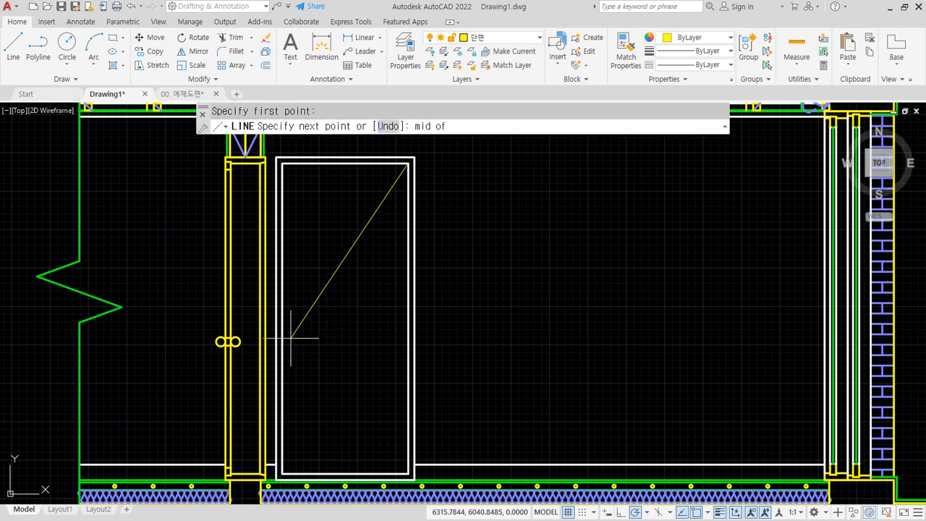
left_click(293, 330)
left_click(409, 474)
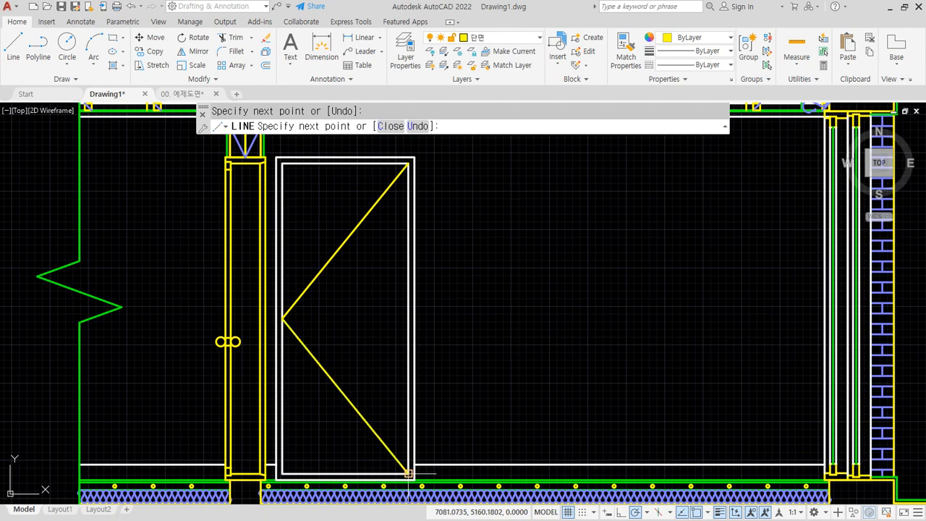
key("Return")
- Offset the green floor finish line 900 upward across the door as a knob height guide
scroll(398, 478, "up", 4)
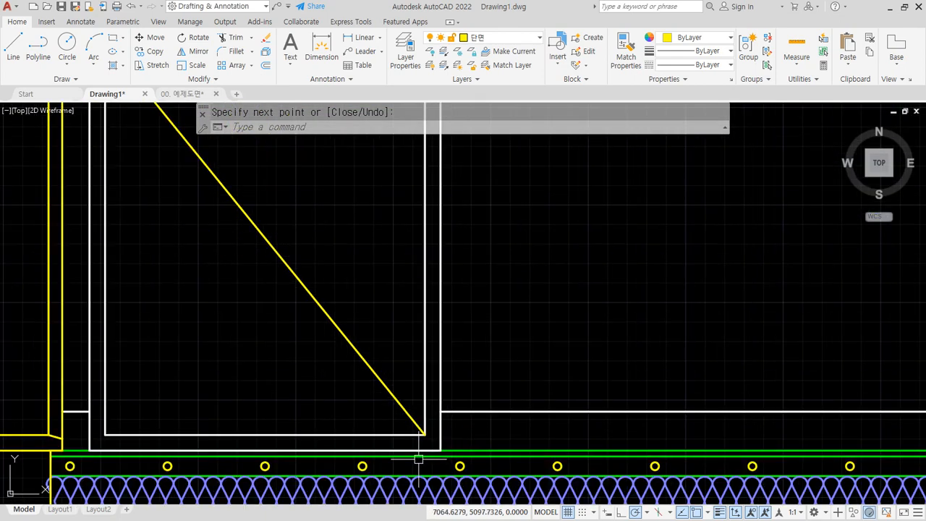
type("o")
key("Return")
type("800")
key("Return")
left_click(438, 449)
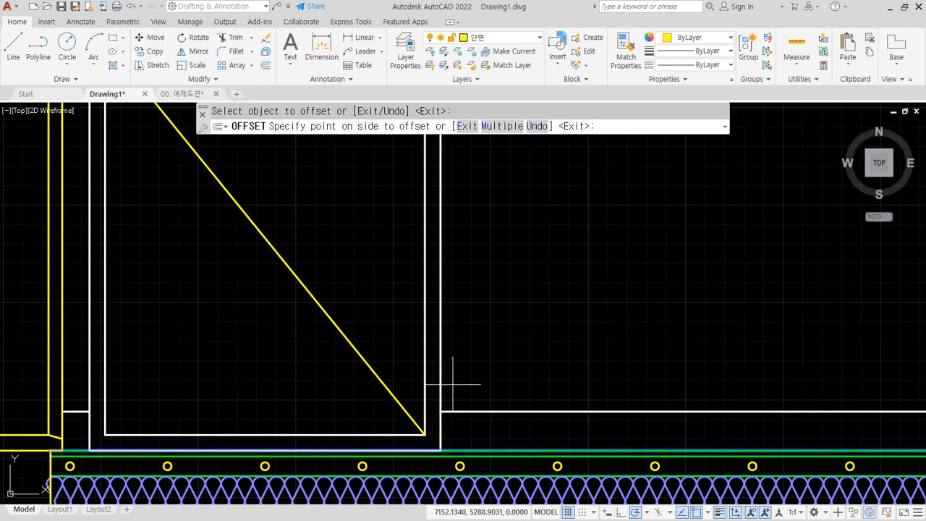
scroll(452, 385, "down", 2)
left_click(468, 284)
scroll(427, 203, "up", 3)
key("Return")
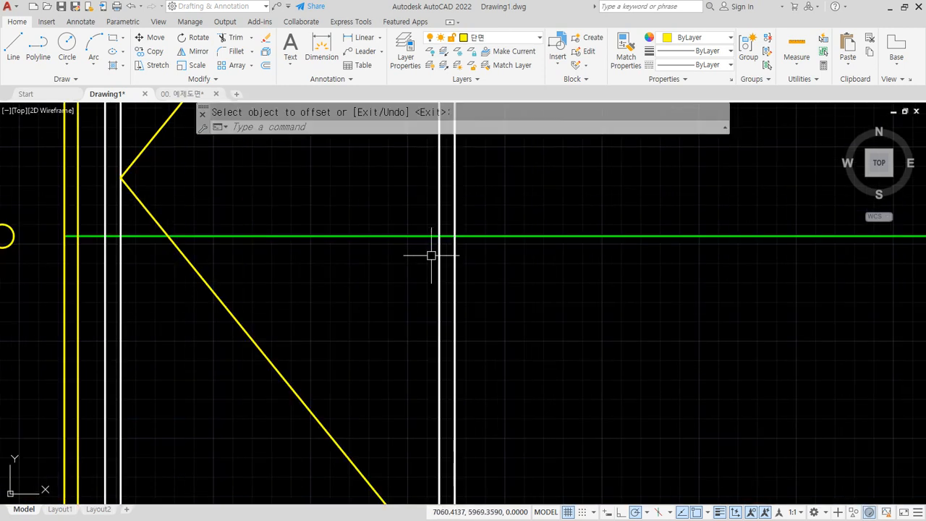
- Explode the two door frame rectangles into separate lines
type("x")
key("Return")
left_click(475, 258)
left_click(416, 277)
key("Return")
- Offset the inner frame's right side line 60 into the door leaf
type("o")
key("Return")
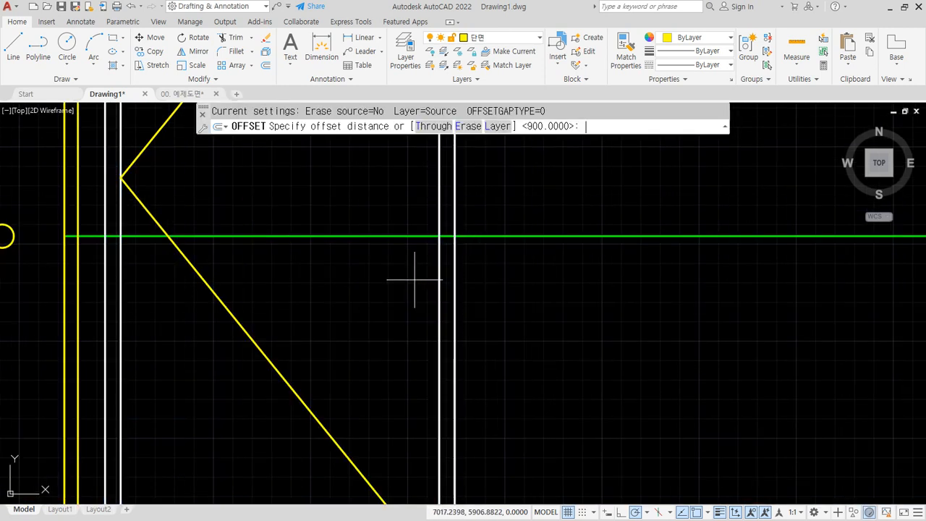
type("60")
key("Return")
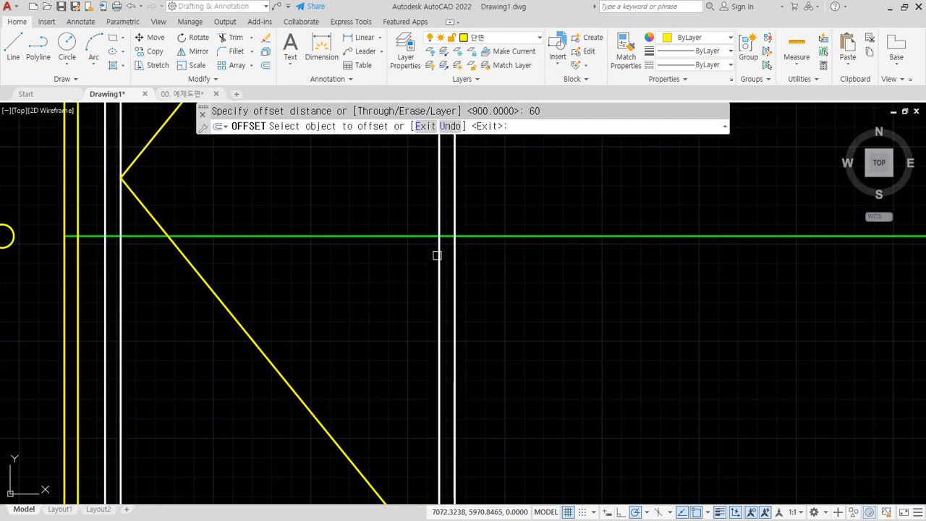
left_click(437, 254)
left_click(413, 264)
key("Return")
- Draw a door knob circle of radius 30 where the offset frame line crosses the green height guide
type("c")
key("Return")
left_click(416, 236)
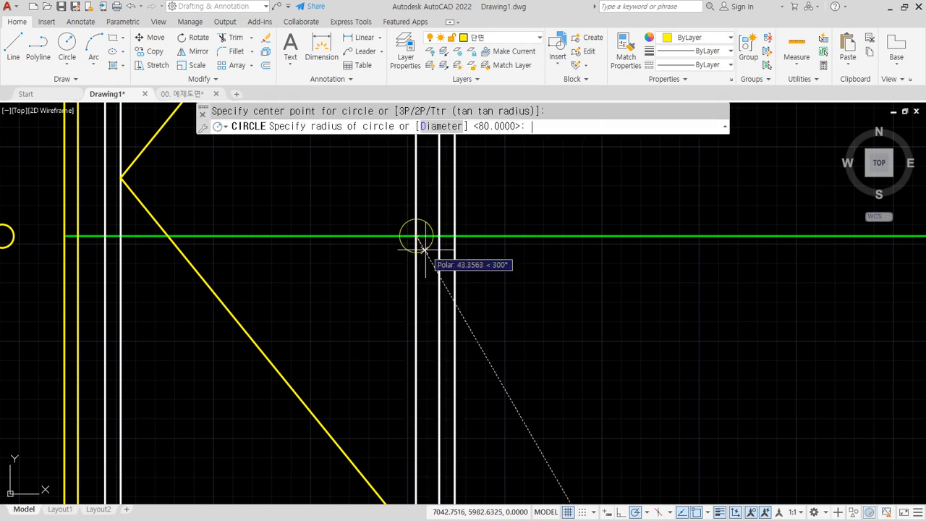
type("30")
key("Return")
- Match the knob circle's properties to the white door frame line
type("ma")
key("Return")
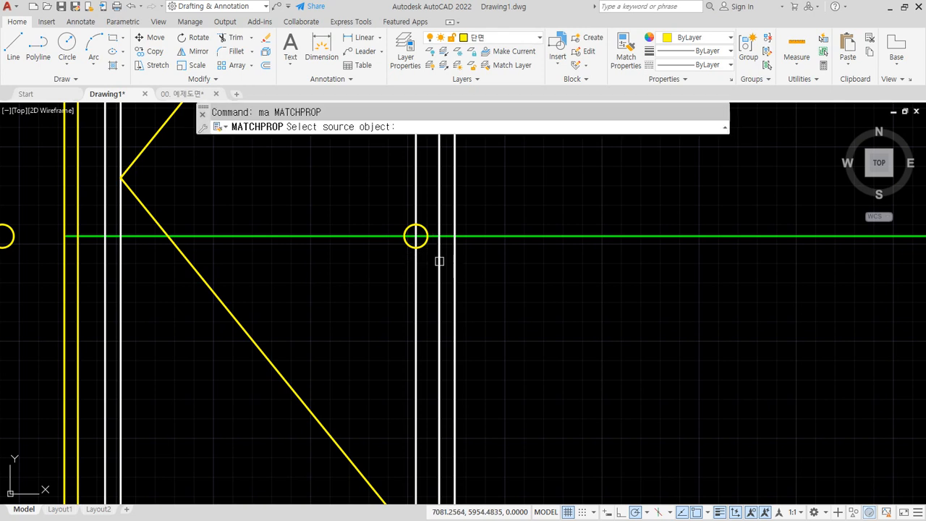
left_click(439, 261)
left_click(427, 243)
key("Return")
- Draw a larger circle concentric with the knob, reaching just beyond the outer door frame line
type("c")
key("Return")
left_click(416, 236)
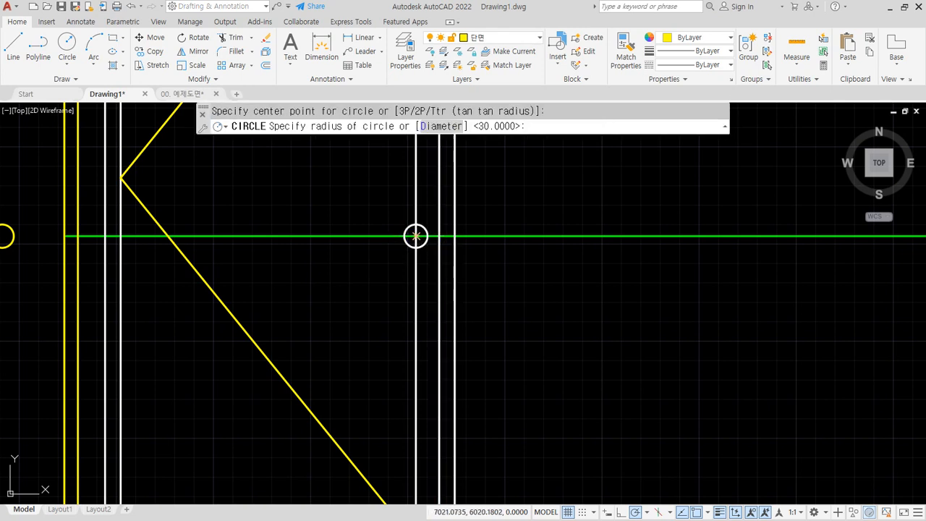
left_click(470, 262)
- Trim the vertical knob line and the green height guide outside the larger circle, using that circle as the cutting edge
type("tr")
key("Return")
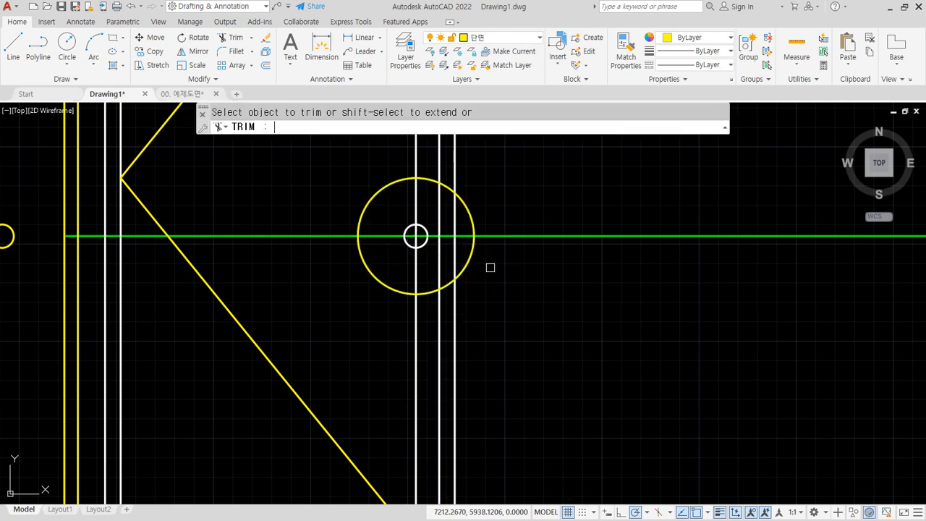
left_click(303, 128)
left_click(458, 195)
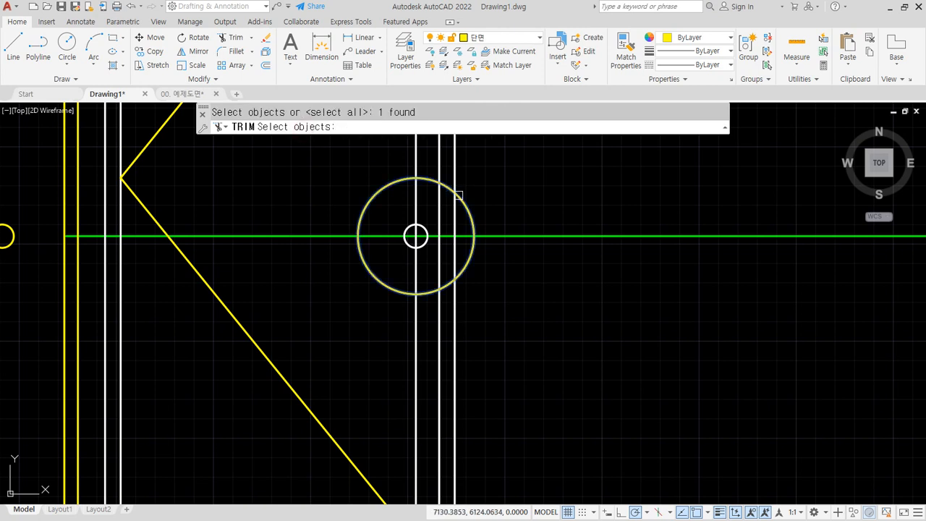
key("Return")
left_click_drag(410, 157, 422, 149)
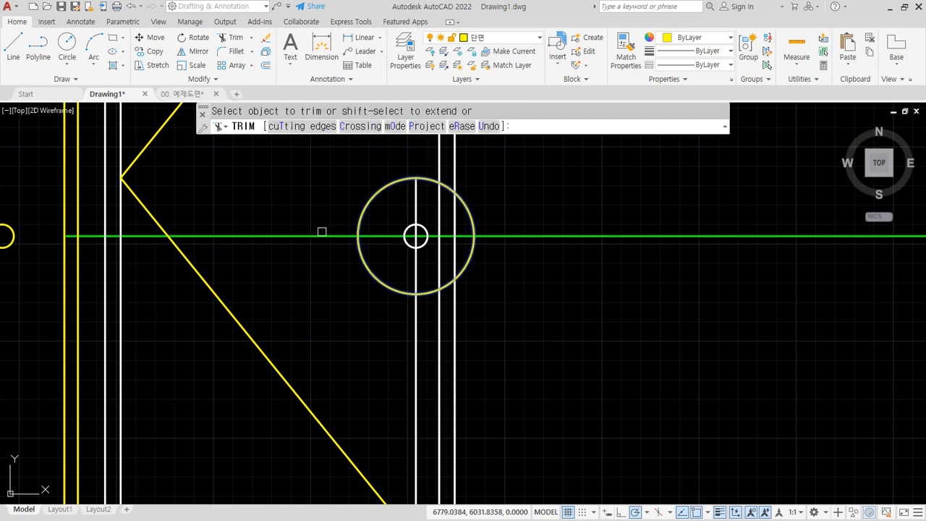
left_click(414, 319)
left_click(510, 240)
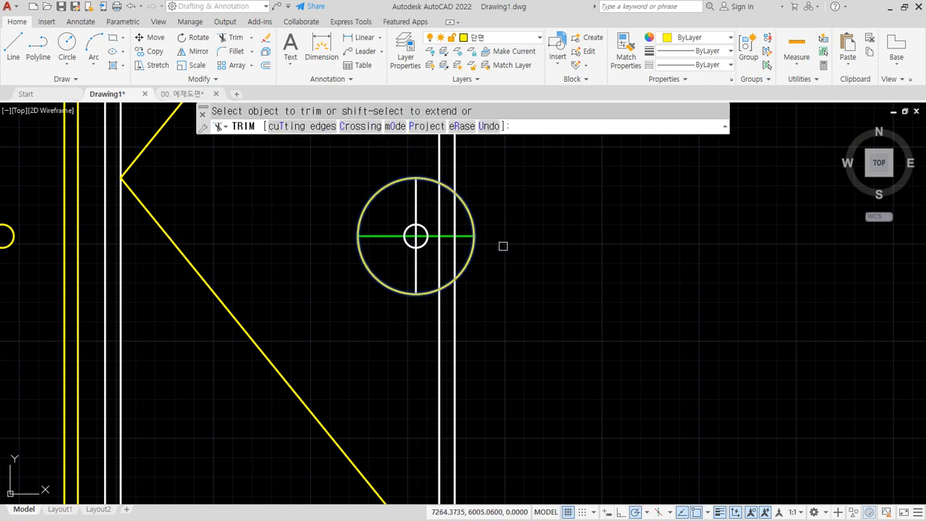
- Erase the larger construction circle around the door knob
left_click(472, 245)
key("Escape")
left_click(473, 254)
type("e")
key("space")
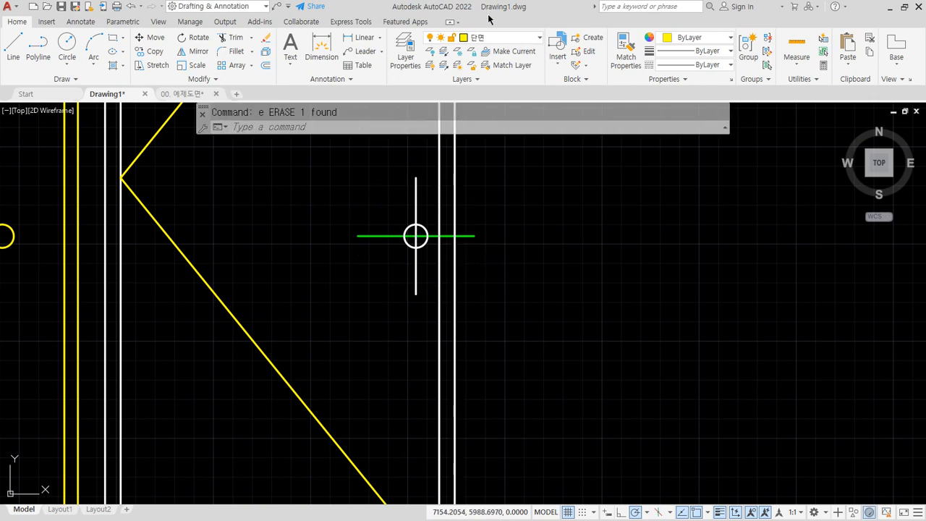
- Thaw the 중심 layer and match the knob's two cross lines to the wall's red centre line
left_click(508, 37)
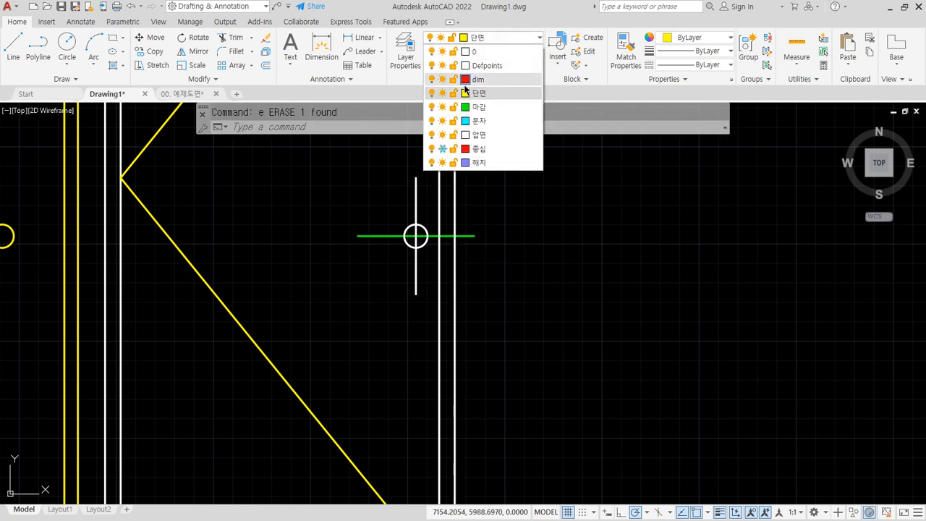
left_click(443, 148)
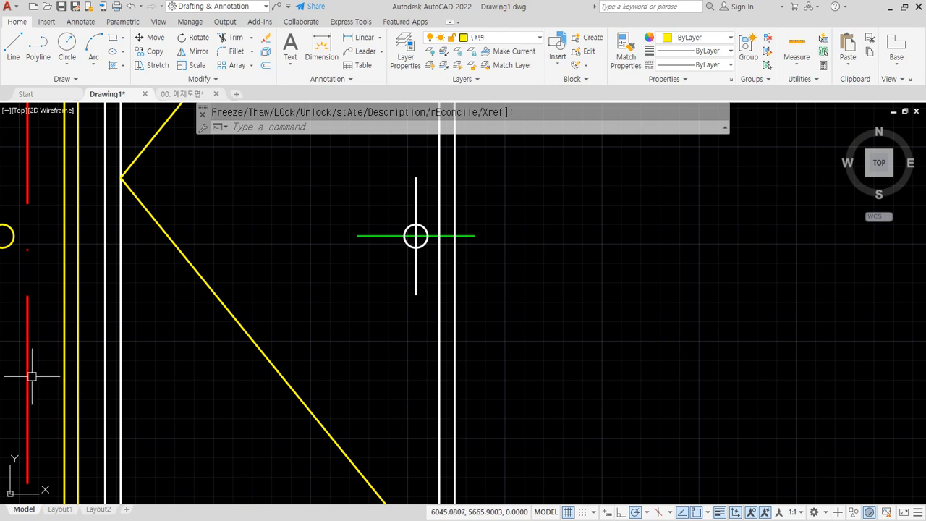
type("ma")
key("space")
left_click(28, 350)
scroll(409, 233, "up", 6)
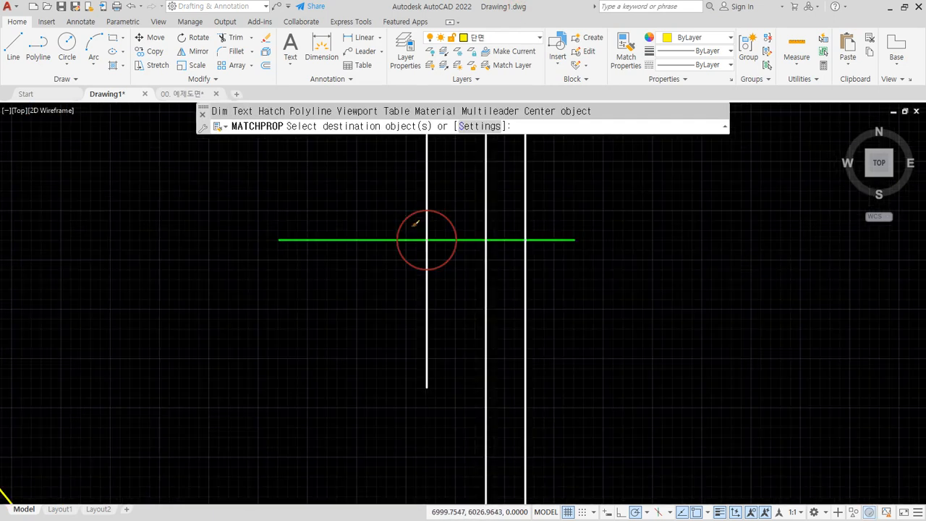
left_click(442, 254)
left_click(419, 236)
scroll(319, 300, "down", 6)
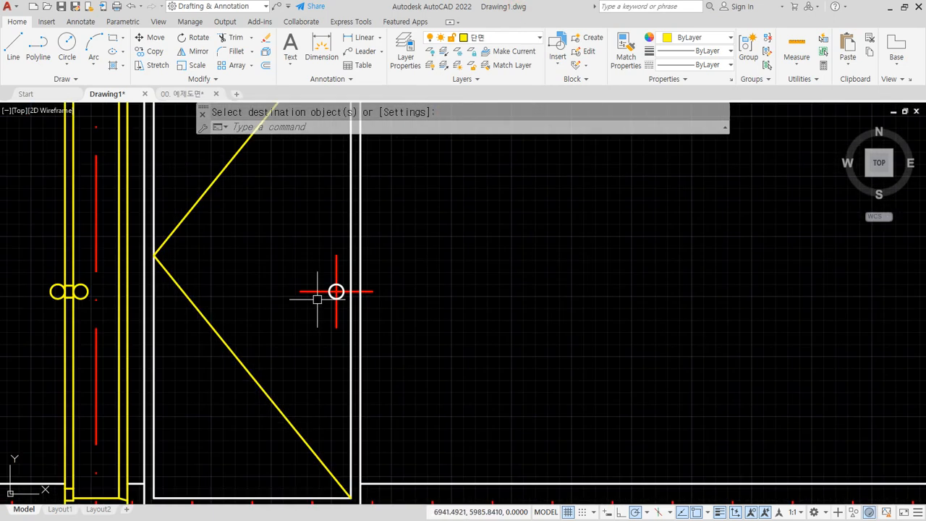
- Match the door's two diagonal swing lines to the wall's red centre line
middle_click_drag(232, 308, 321, 257)
type("ma")
key("space")
left_click(187, 322)
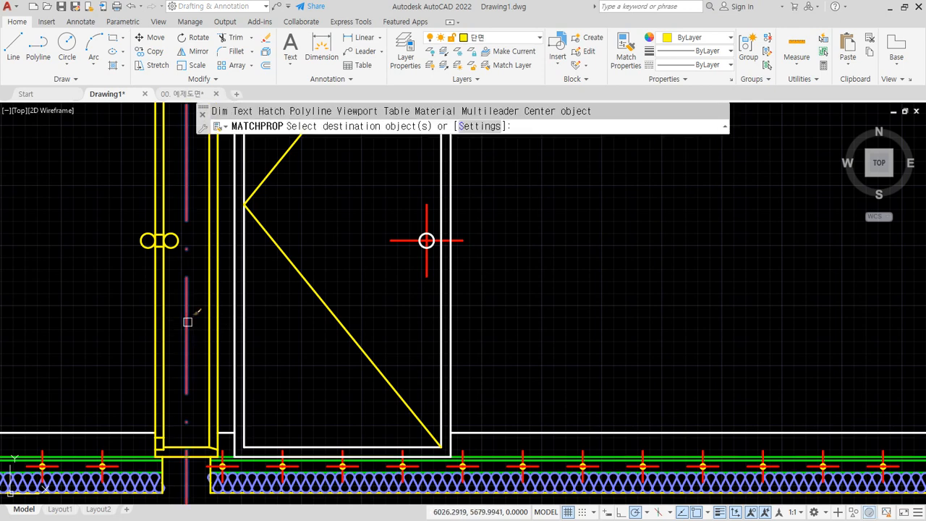
left_click(323, 341)
left_click(266, 147)
key("space")
scroll(409, 329, "down", 5)
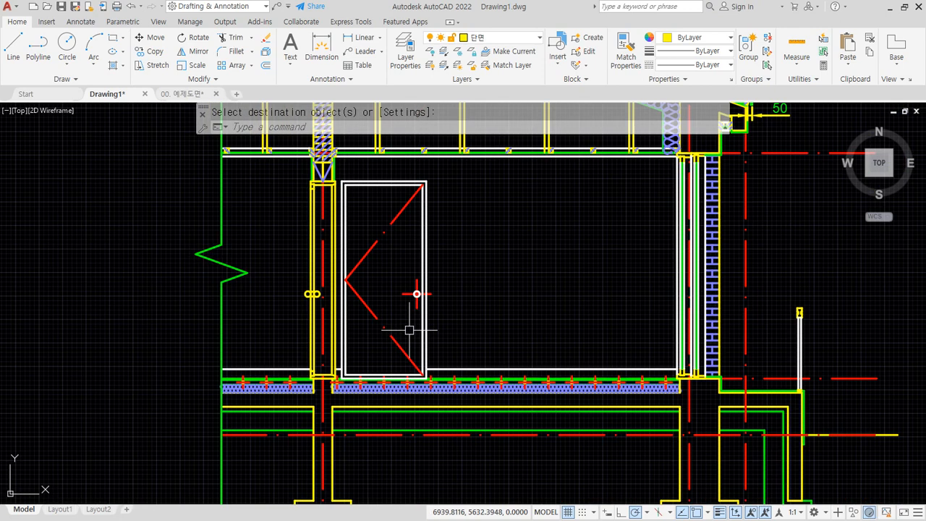
middle_click_drag(467, 298, 454, 309)
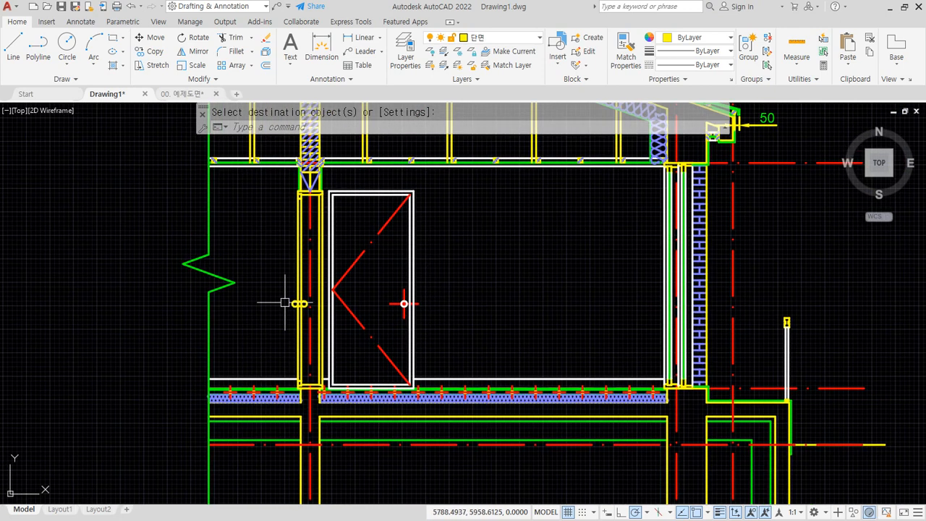
middle_click_drag(408, 352, 321, 359)
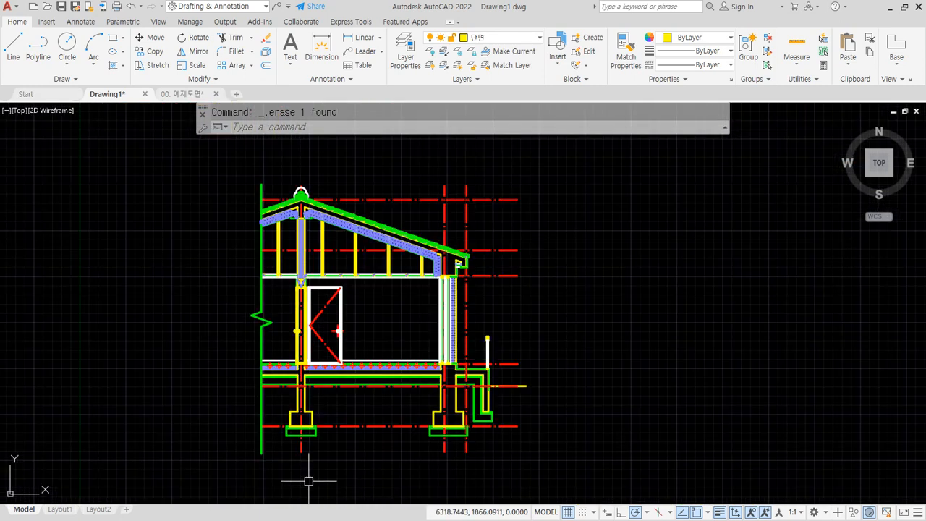
mouse_move(308, 481)
middle_mouse_down()
mouse_move(306, 414)
mouse_move(309, 439)
middle_mouse_up()
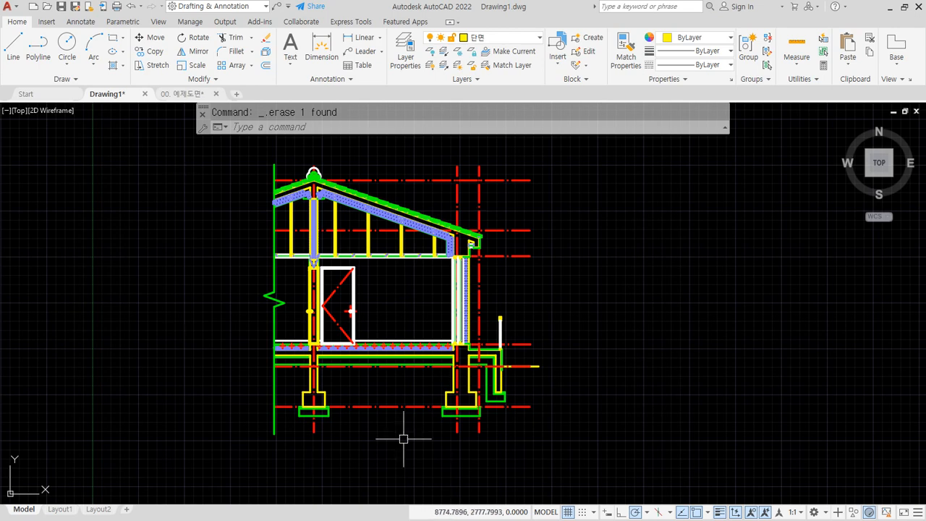
scroll(403, 438, "up", 2)
scroll(284, 371, "up", 2)
scroll(324, 366, "down", 4)
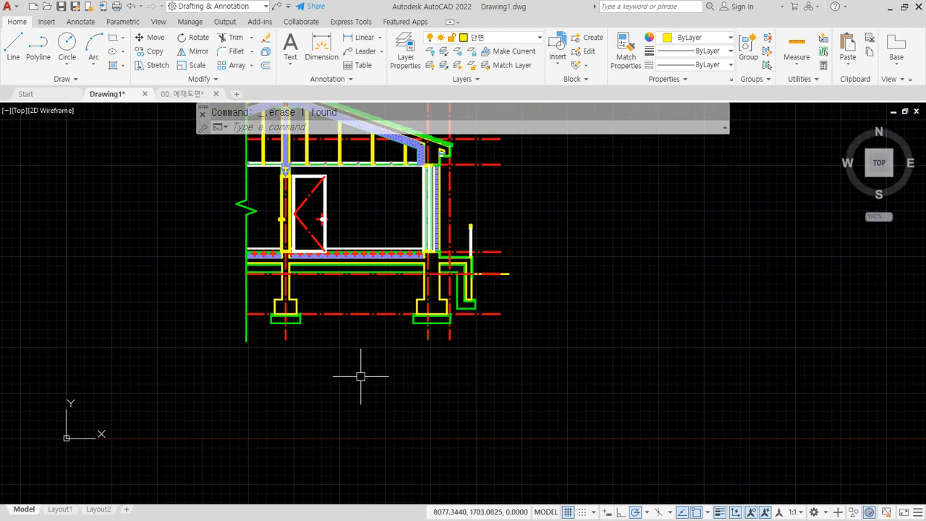
- Make the 입면 layer current and draw a 420 by 297 rectangle in empty space below the section
left_click(515, 37)
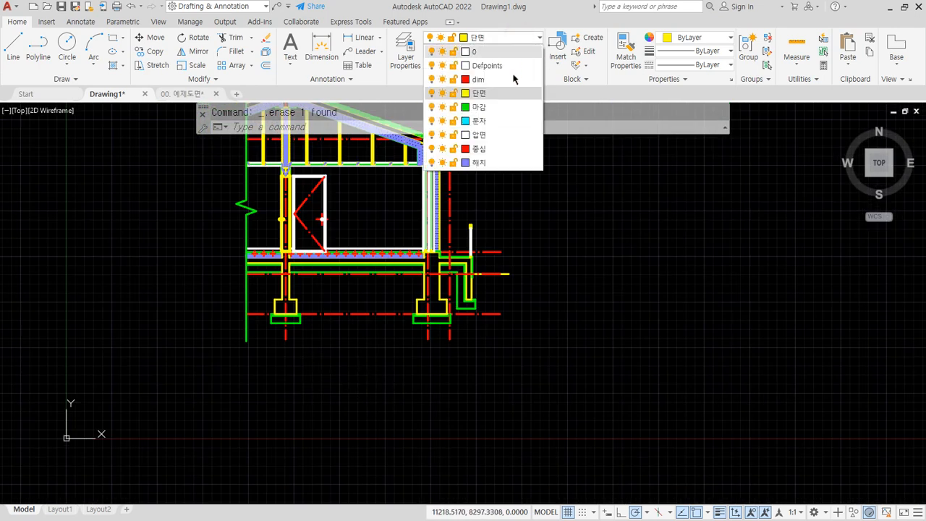
left_click(490, 137)
middle_click_drag(249, 432, 249, 396)
type("rec")
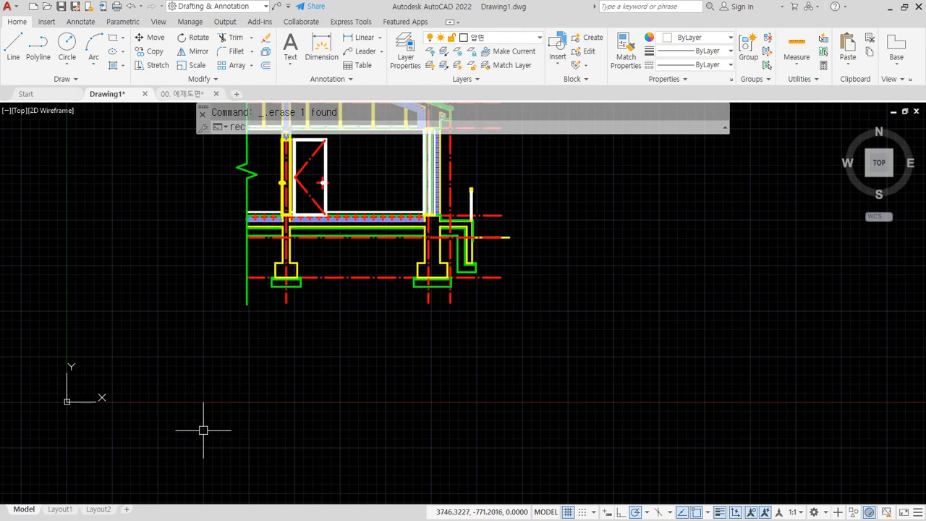
key("space")
left_click(122, 394)
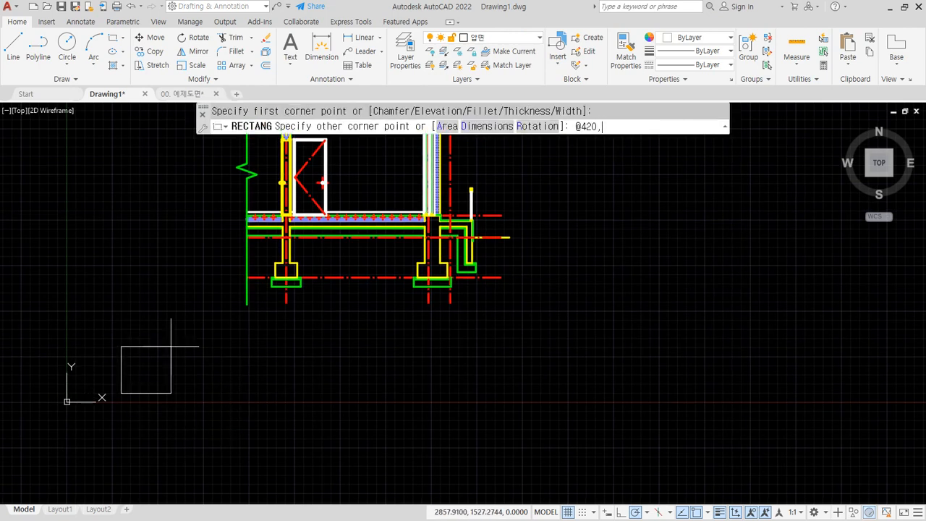
type("@420,297")
key("Return")
- Offset the sheet rectangle 10 inward to make the inner border
scroll(124, 376, "up", 6)
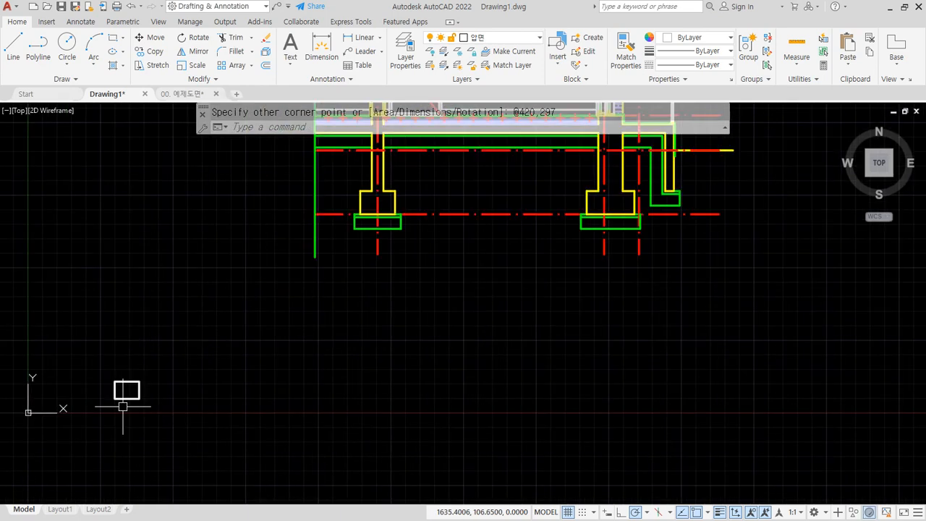
middle_click_drag(95, 312, 217, 391)
type("o")
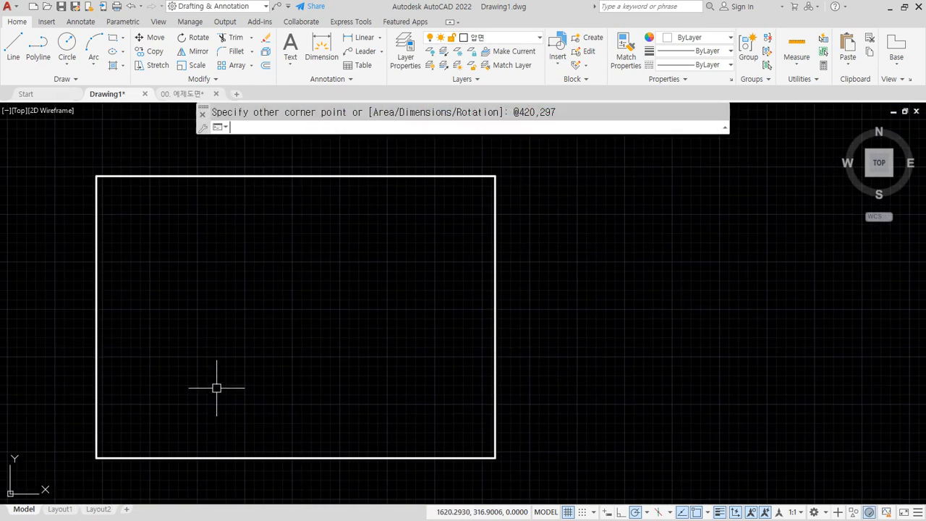
key("space")
type("10")
key("Return")
left_click(245, 176)
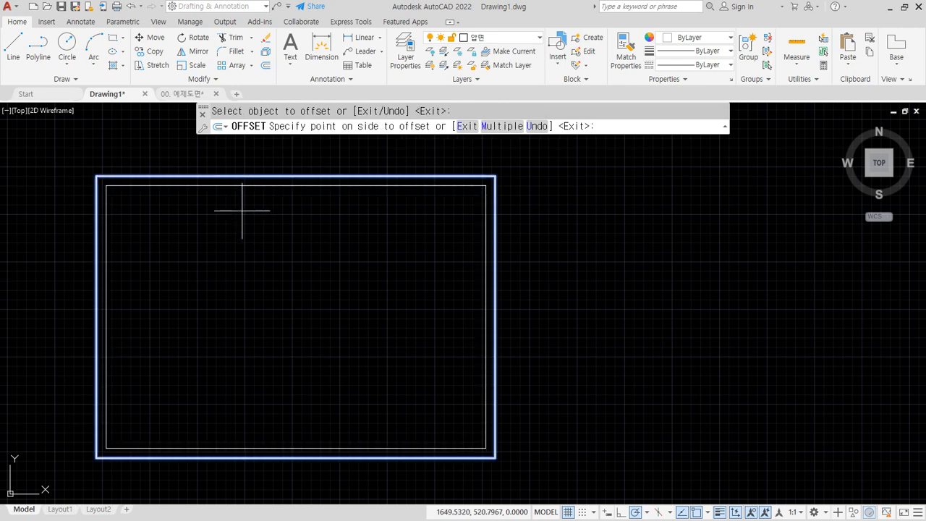
left_click(239, 215)
key("Return")
- Set the inner border polyline's global width to 1
key("ctrl+1")
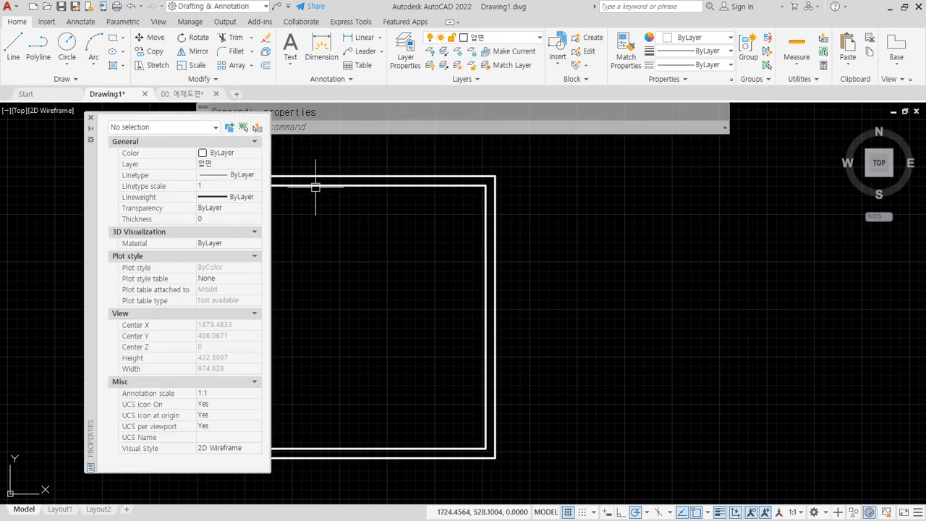
left_click(315, 187)
middle_click_drag(308, 290, 361, 276)
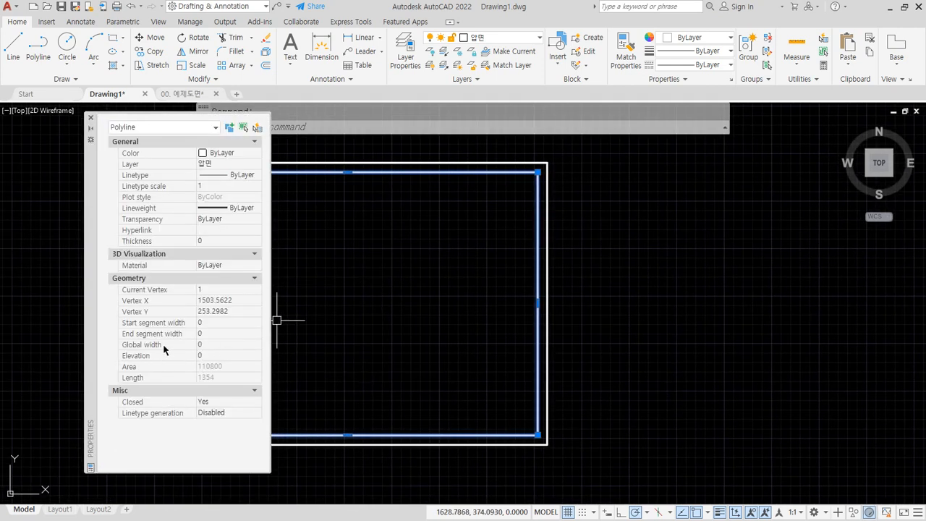
left_click(211, 344)
type("1")
key("Return")
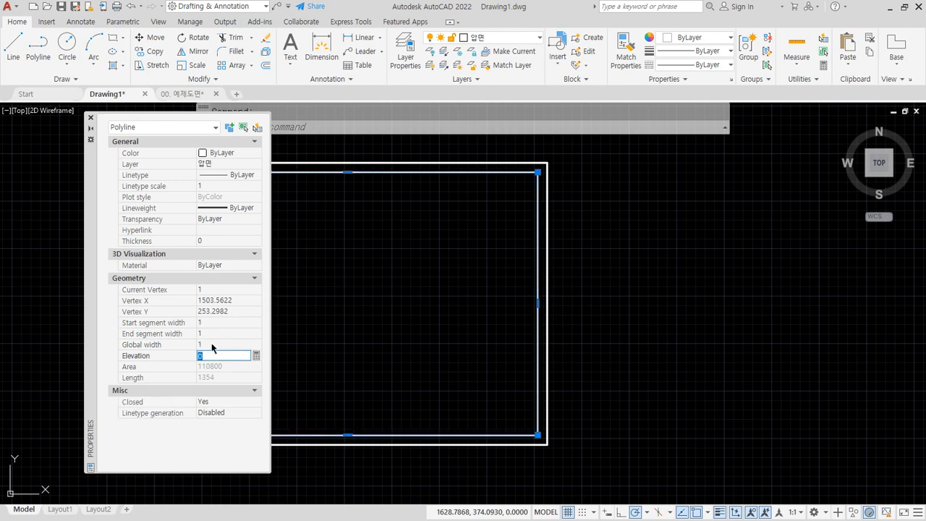
left_click(90, 122)
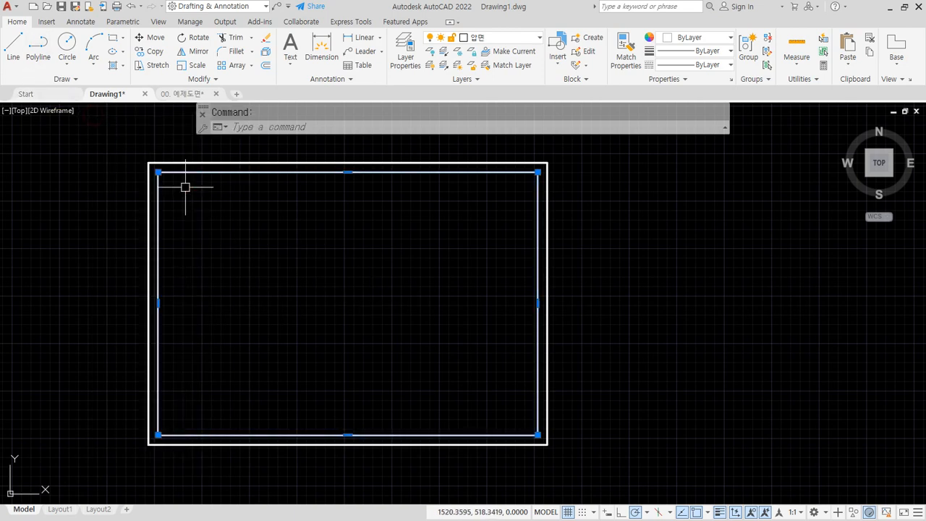
key("Escape")
scroll(144, 169, "up", 3)
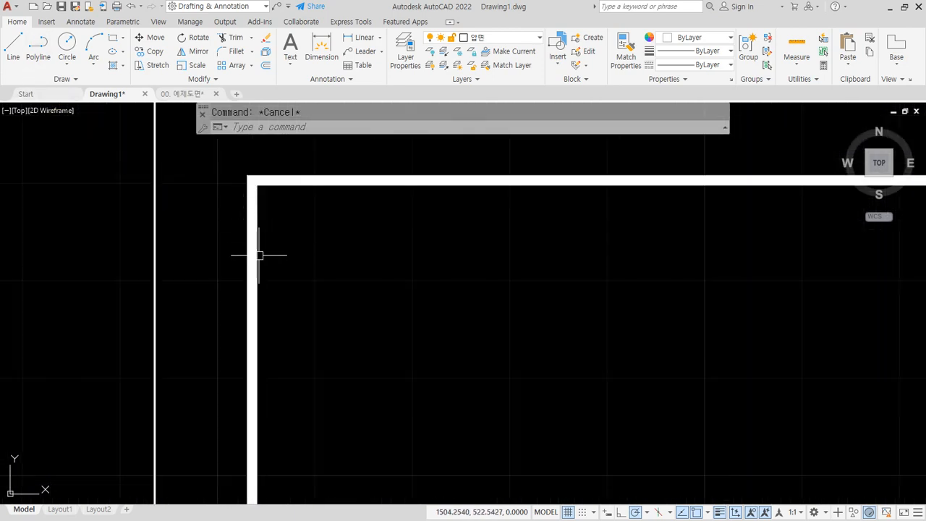
- Scale both sheet border rectangles by a factor of 40 from the outer rectangle's lower-left corner
scroll(262, 276, "down", 6)
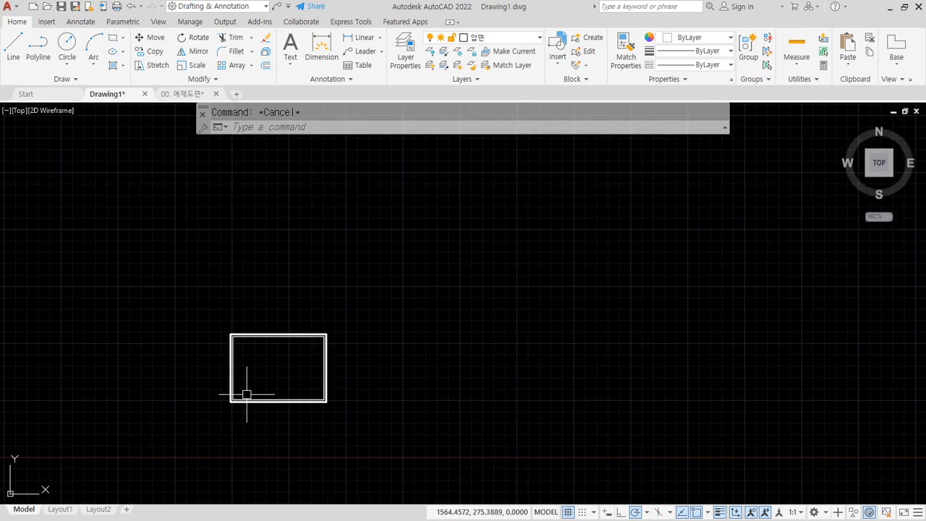
type("sc")
key("Return")
left_click(247, 394)
left_click(198, 422)
scroll(221, 408, "up", 2)
key("Return")
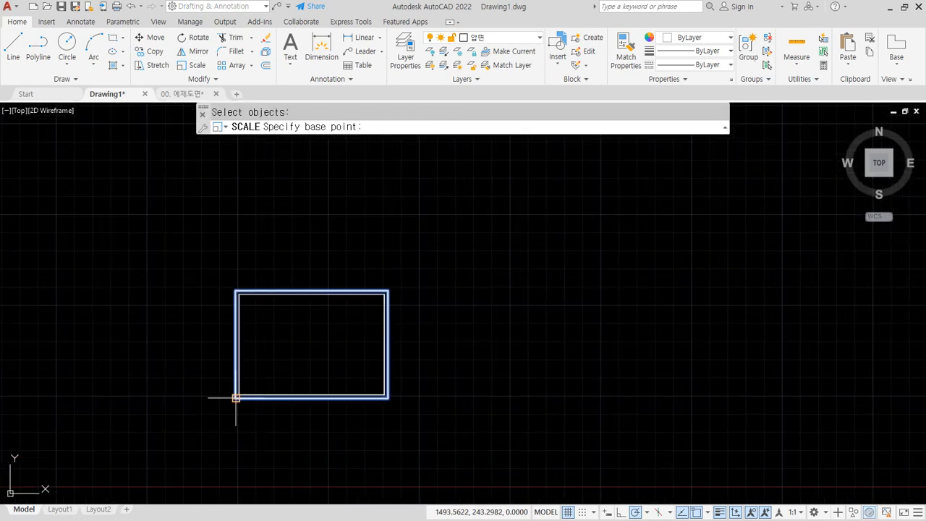
left_click(236, 397)
type("40")
key("Return")
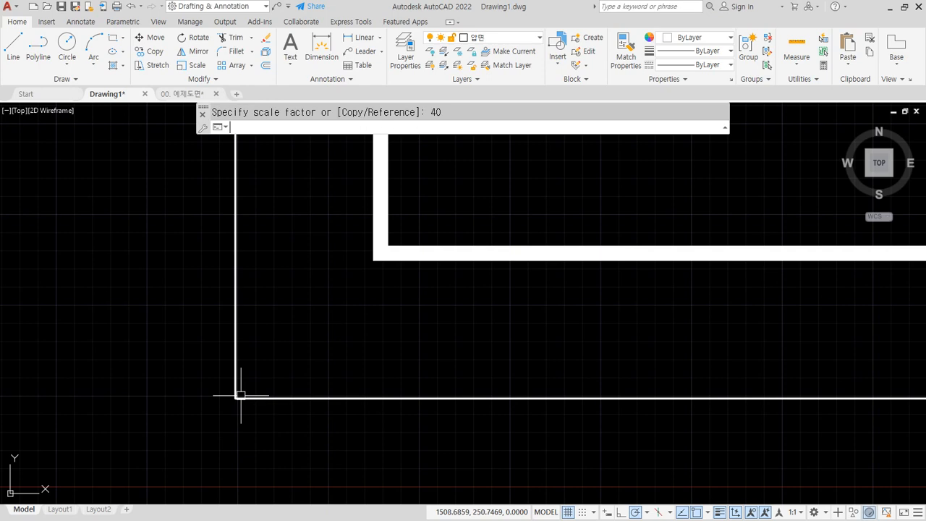
- Move the two border rectangles left and slightly down so the section sits closer to the sheet's middle
scroll(274, 395, "down", 10)
middle_click_drag(394, 367, 369, 384)
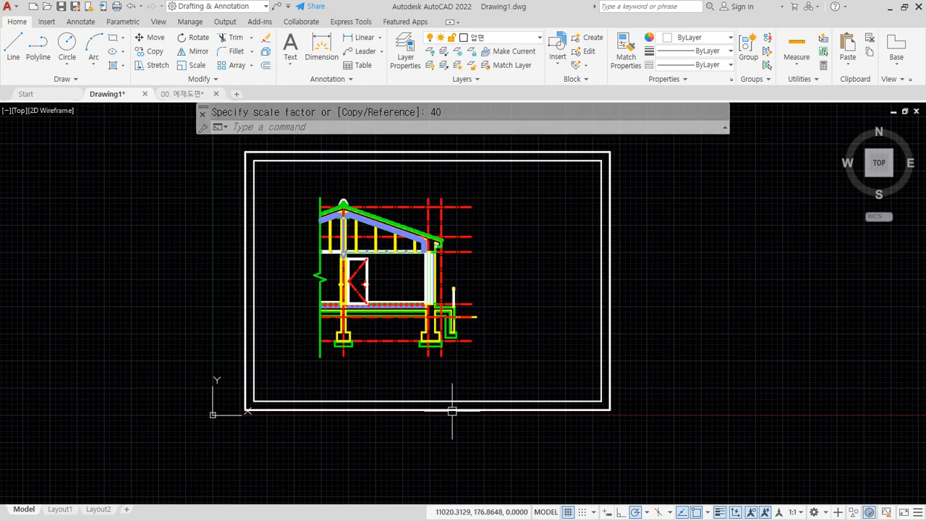
type("m")
key("Return")
left_click(647, 457)
left_click(531, 371)
key("Return")
left_click(774, 338)
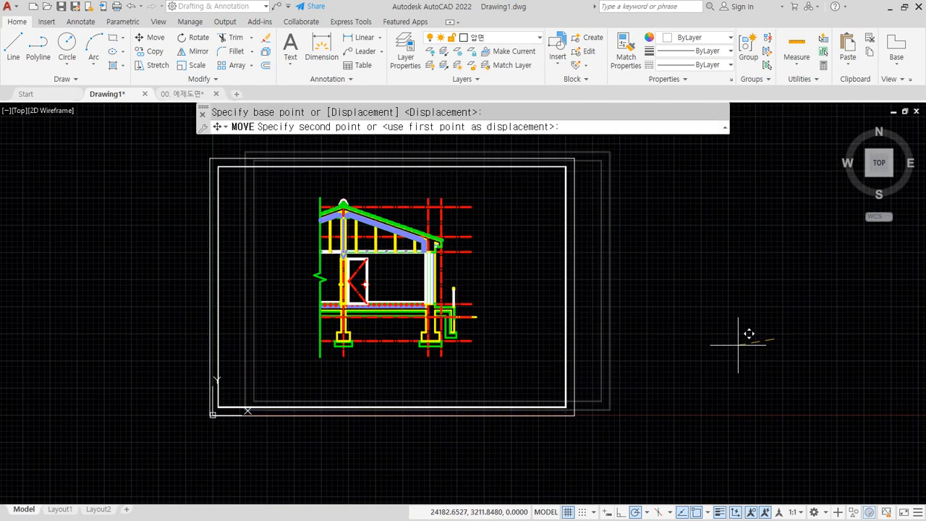
left_click(739, 342)
- Move the border and the section together up and to the right, clear of the origin
key("Return")
left_click(706, 434)
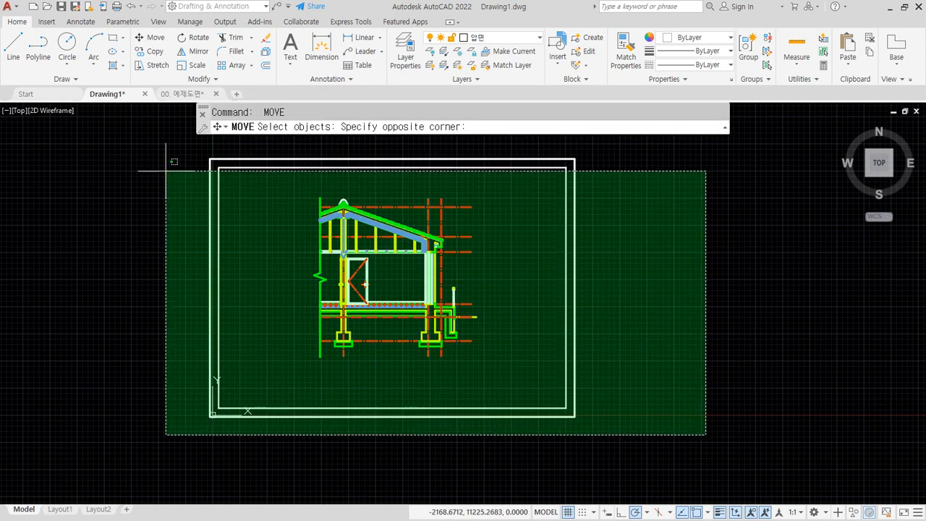
left_click(166, 171)
key("Return")
left_click(92, 295)
left_click(126, 276)
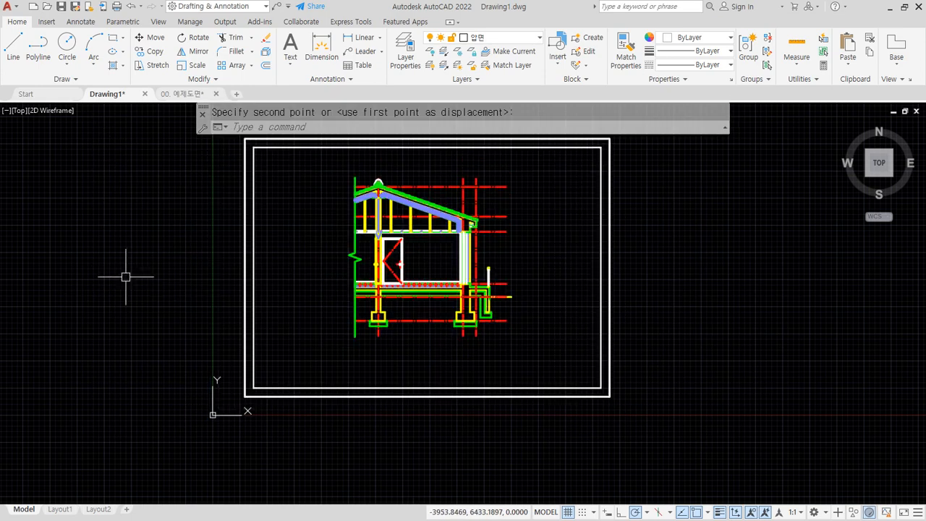
- Shift only the two border rectangles slightly to the right around the section
middle_click_drag(325, 319, 282, 340)
key("Return")
left_click(653, 428)
left_click(554, 358)
key("Return")
left_click(654, 362)
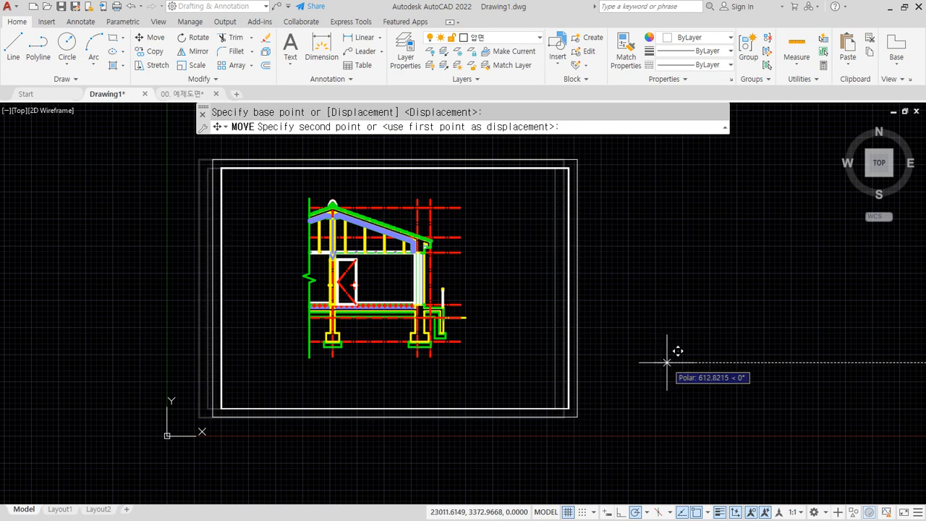
left_click(666, 362)
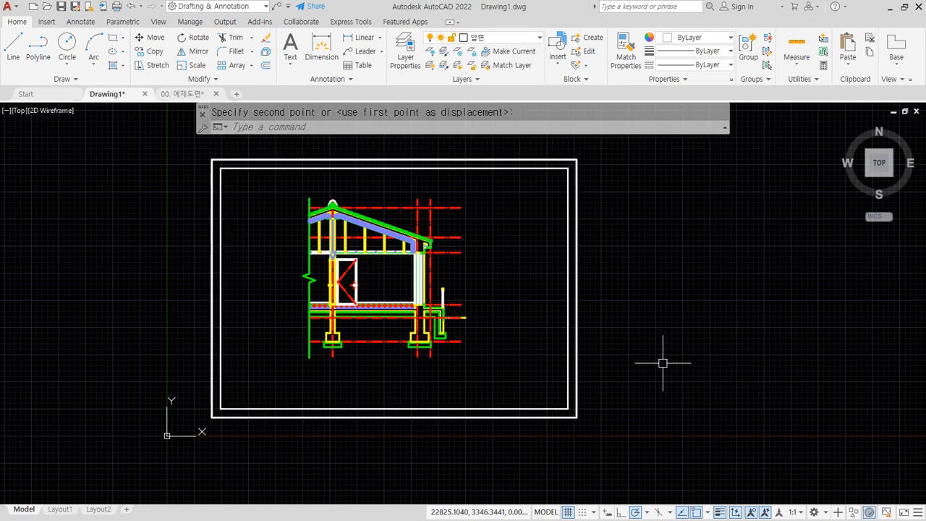
- Move both sheet border rectangles slightly straight down around the house section
key("Return")
left_click(604, 434)
left_click(555, 393)
key("Return")
left_click(657, 368)
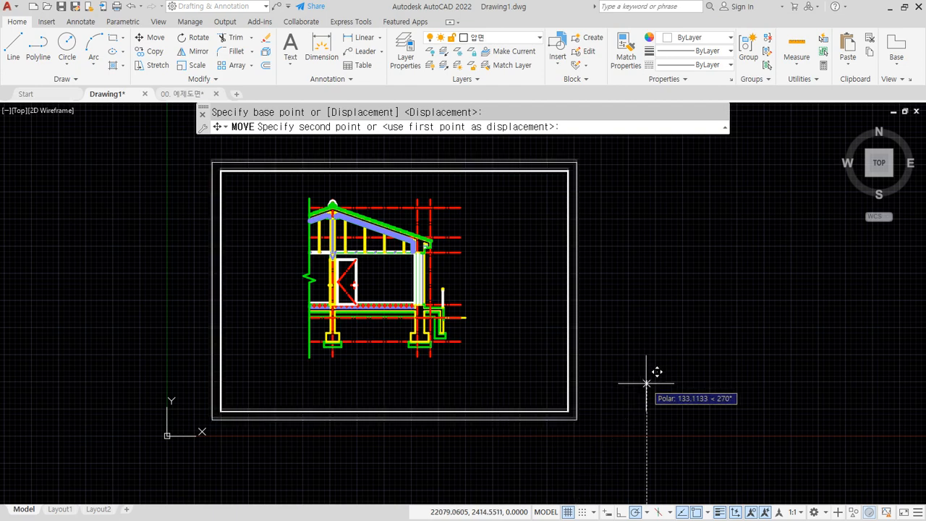
left_click(647, 382)
- Draw a circle of radius 10 in the empty area below the section's footings, inside the sheet border
scroll(272, 400, "up", 2)
middle_click_drag(436, 398, 436, 456)
scroll(436, 454, "down", 2)
middle_click_drag(490, 366, 498, 352)
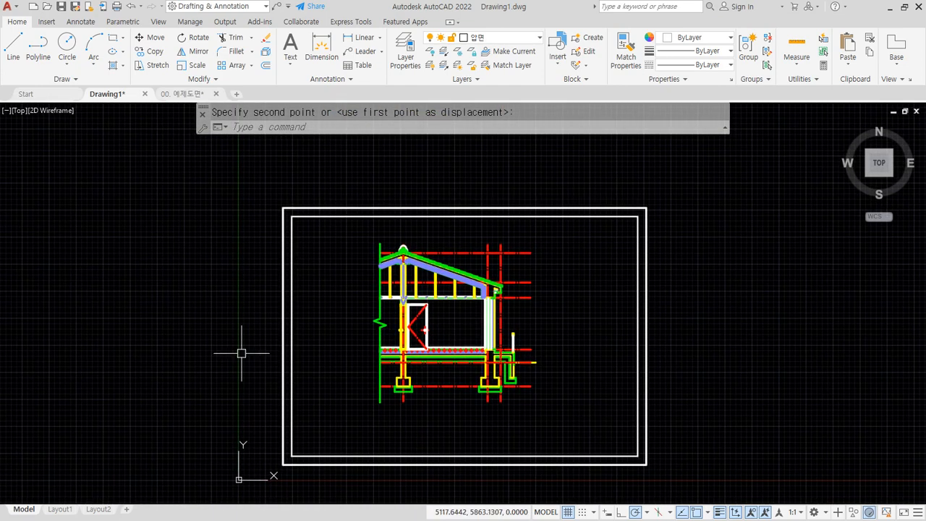
scroll(427, 420, "up", 8)
middle_click_drag(414, 409, 385, 461)
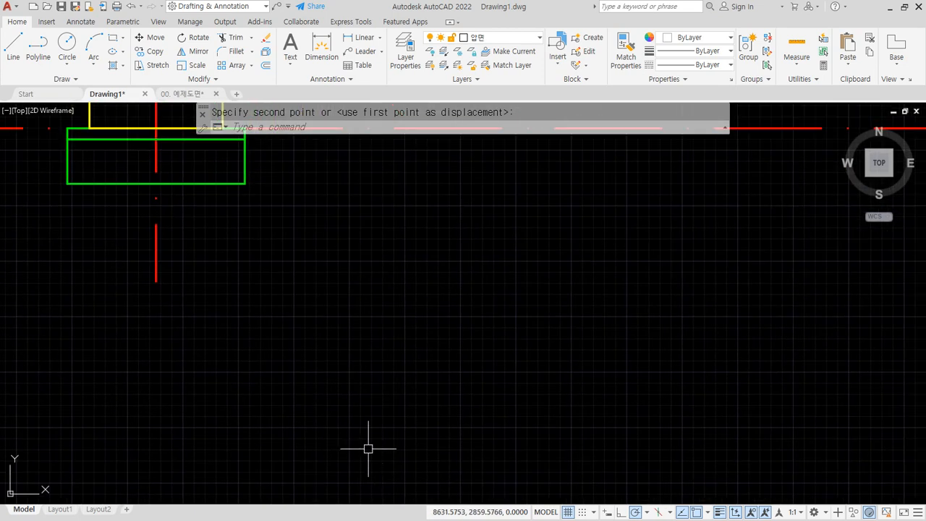
type("c")
key("Return")
left_click(275, 401)
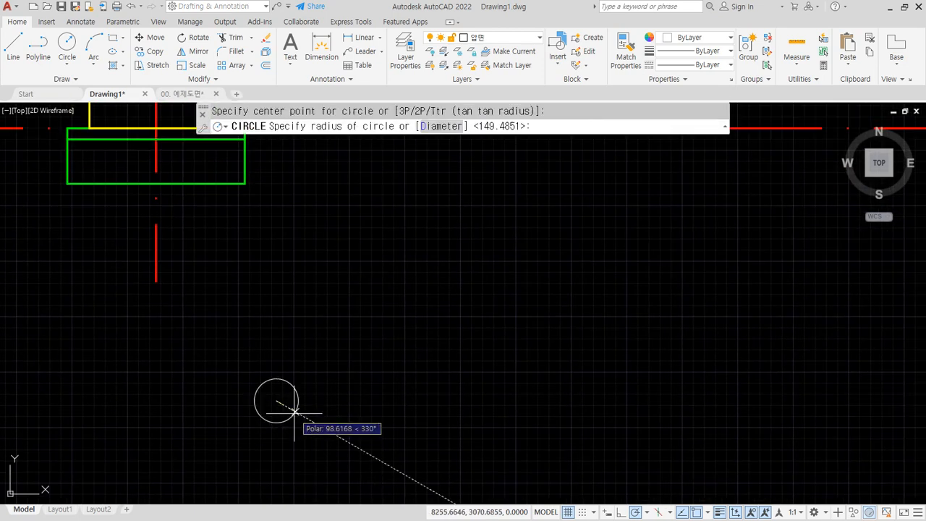
type("10")
key("Return")
scroll(294, 413, "up", 5)
scroll(238, 384, "up", 6)
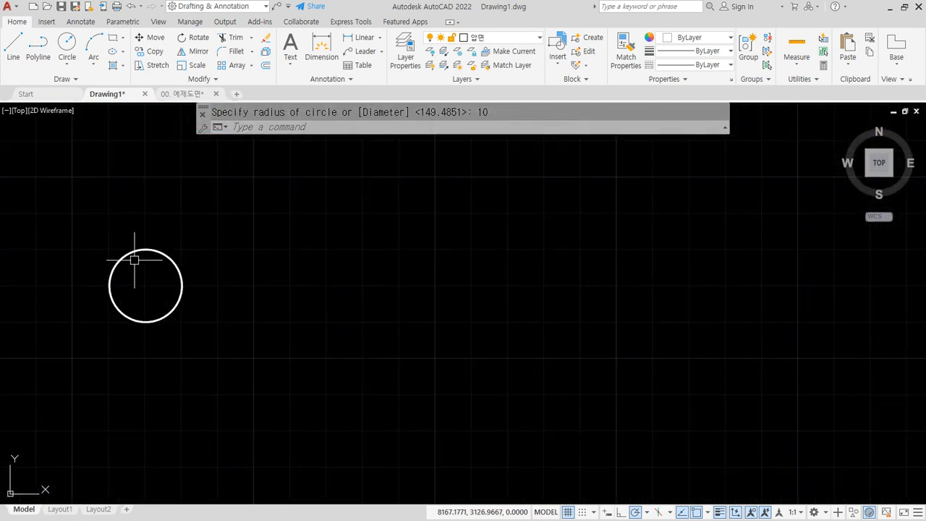
- Draw a horizontal line 100 long running right from the circle's left quadrant through its centre
scroll(136, 267, "up", 2)
type("l")
key("Return")
left_click(93, 301)
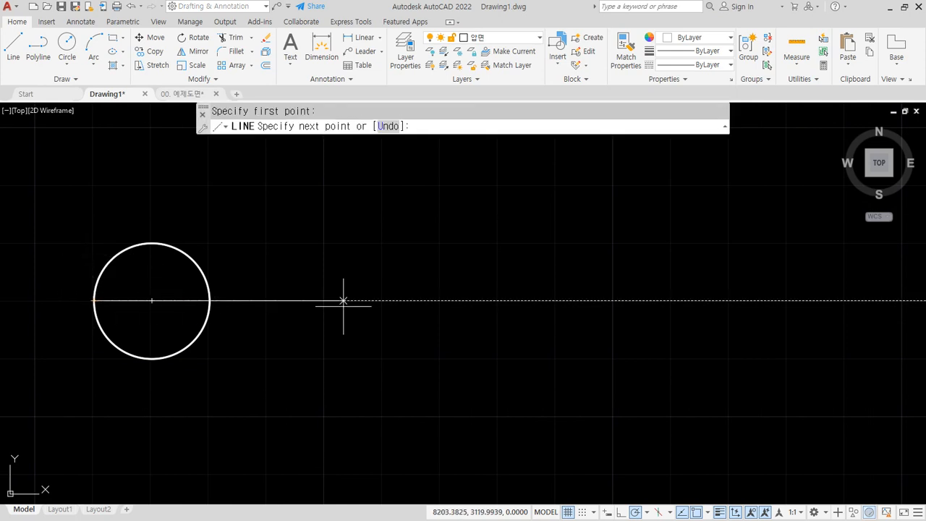
type("100")
key("Return")
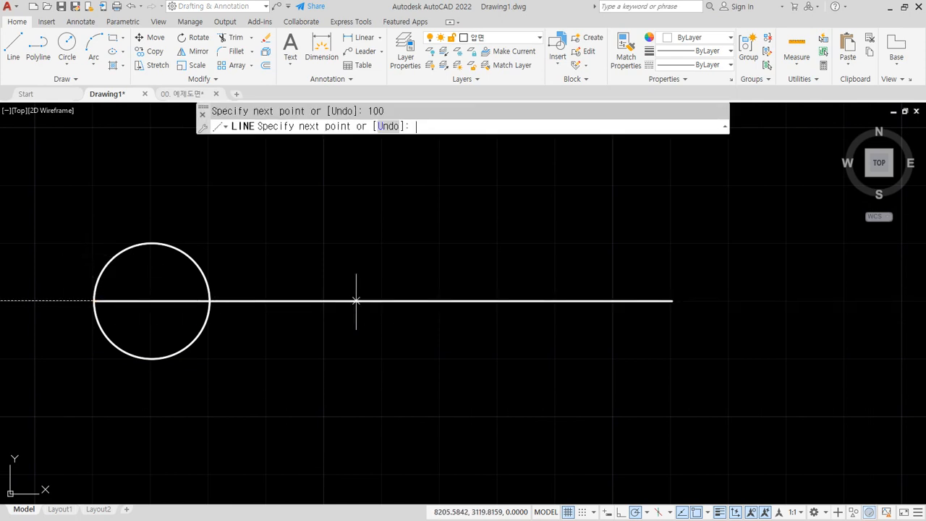
key("Return")
- Draw a vertical line from the circle's bottom quadrant up to its centre
key("Return")
left_click(152, 358)
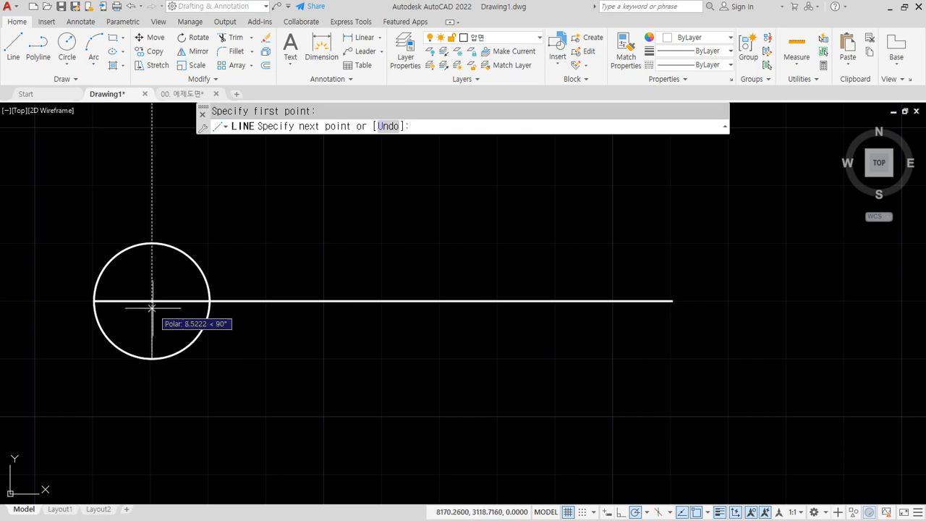
left_click(152, 301)
key("Return")
- Lengthen the horizontal line's left end by a delta of 3 and the vertical line's lower end by 3 twice
type("len")
key("Return")
type("de")
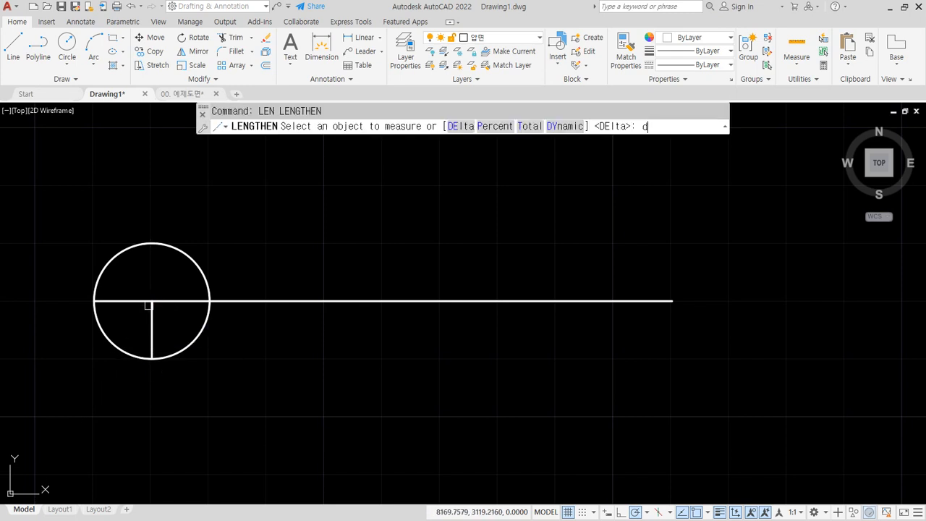
key("Return")
type("3")
key("Return")
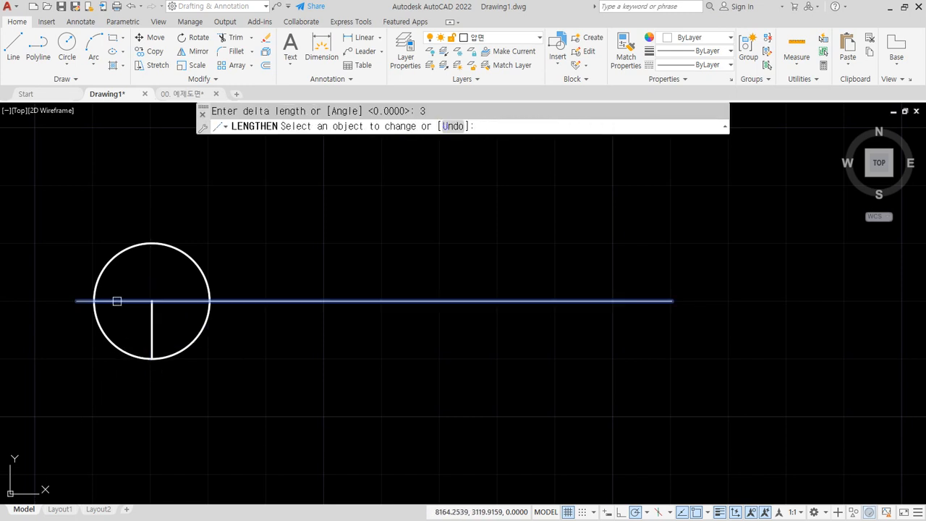
left_click(117, 301)
left_click(150, 341)
left_click(150, 341)
key("Return")
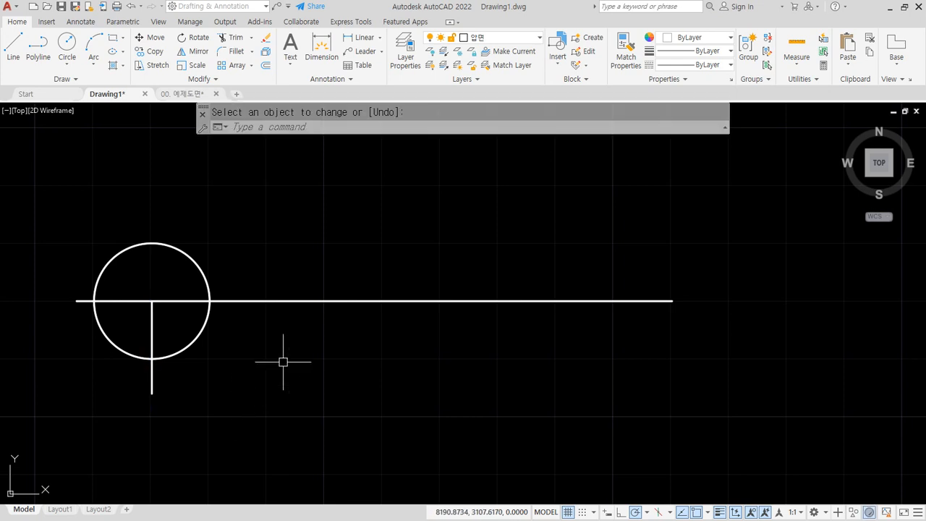
- Offset the horizontal line upward by 10
type("o")
key("Return")
type("1")
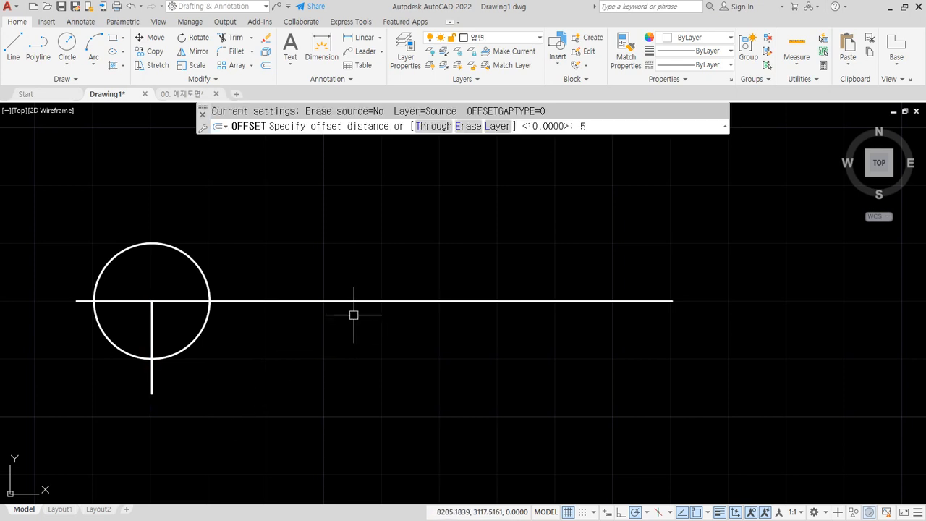
type("0")
key("Return")
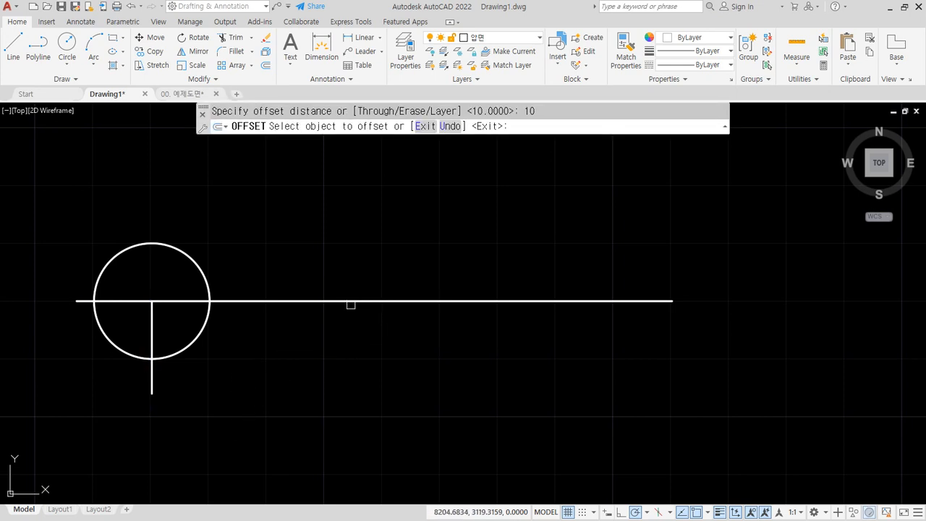
left_click(350, 301)
left_click(346, 270)
key("Return")
- Offset the circle's central horizontal line downward by 6
key("Return")
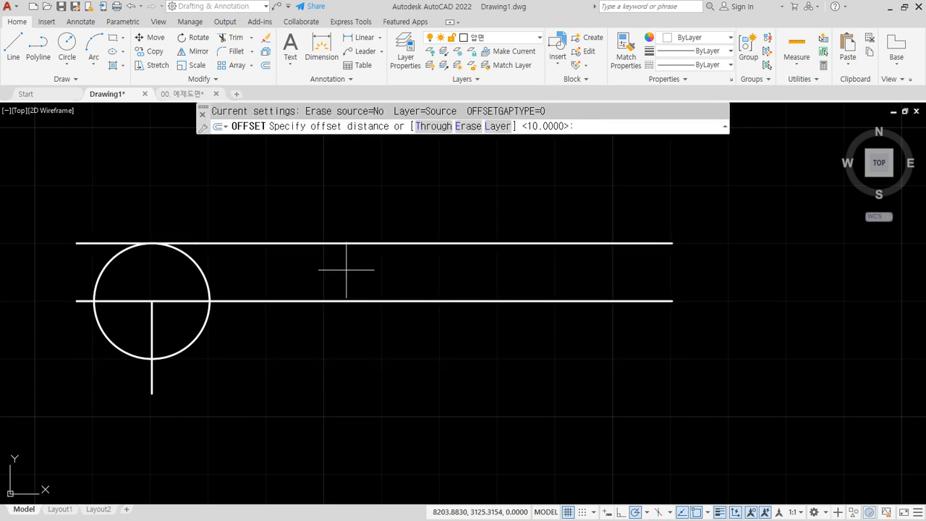
key("Return")
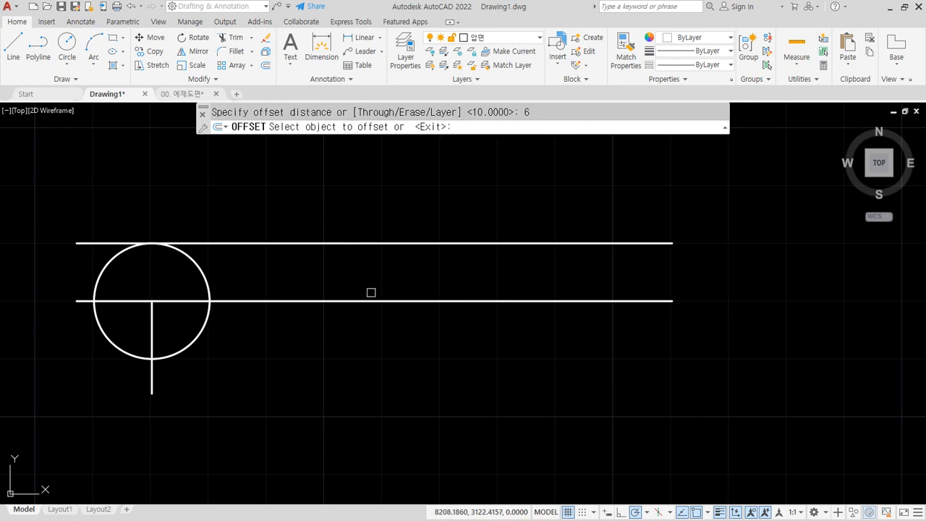
left_click(369, 301)
left_click(422, 422)
key("Return")
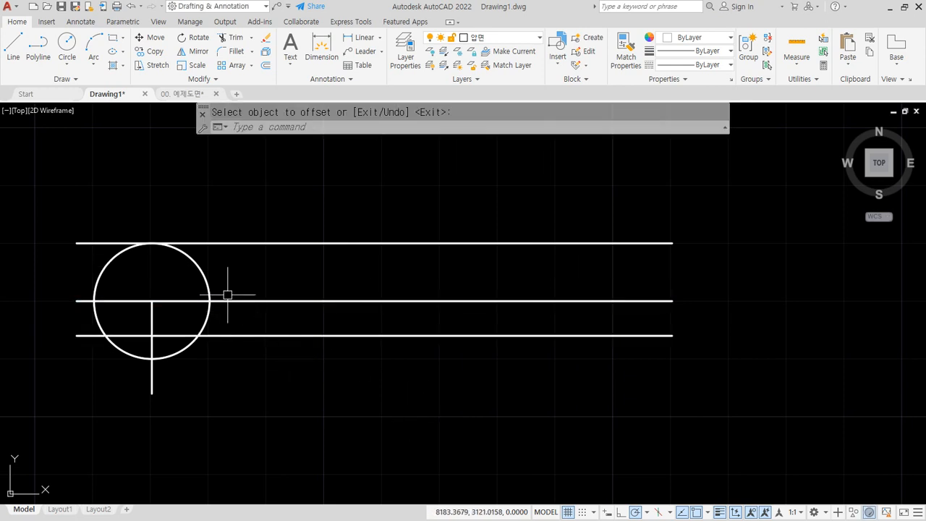
type("t")
key("Return")
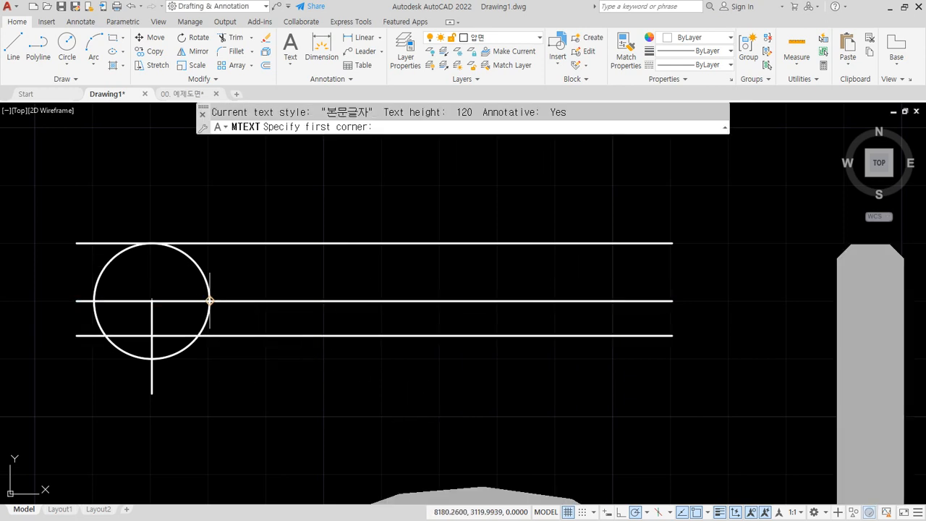
left_click(210, 302)
left_click(669, 244)
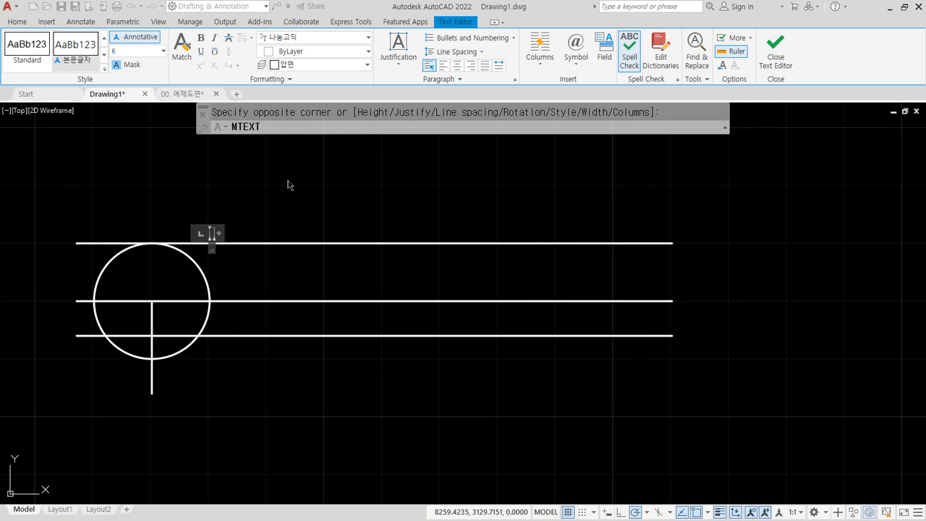
left_click_drag(213, 252, 673, 298)
left_click(263, 214)
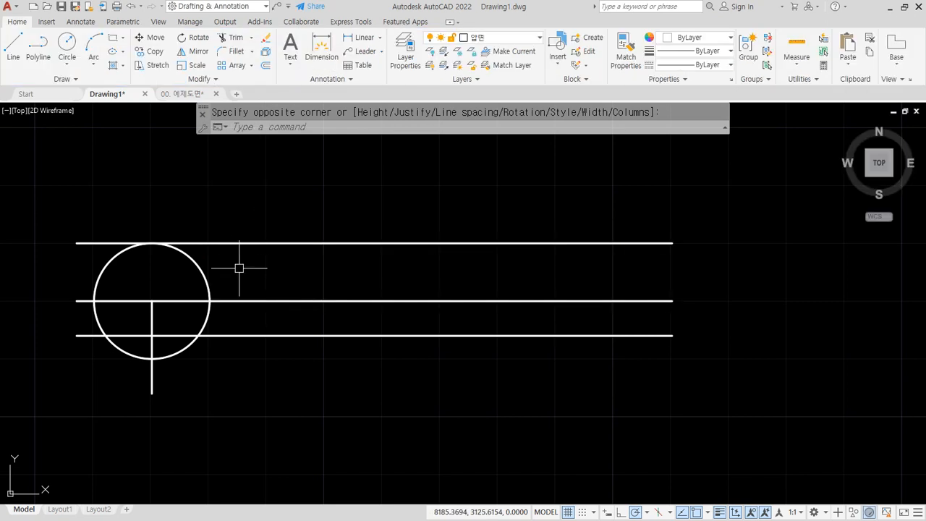
- Add the multiline text "a단면 상세" at height 6 between the upper two lines, starting beside the circle
key("Return")
left_click(207, 300)
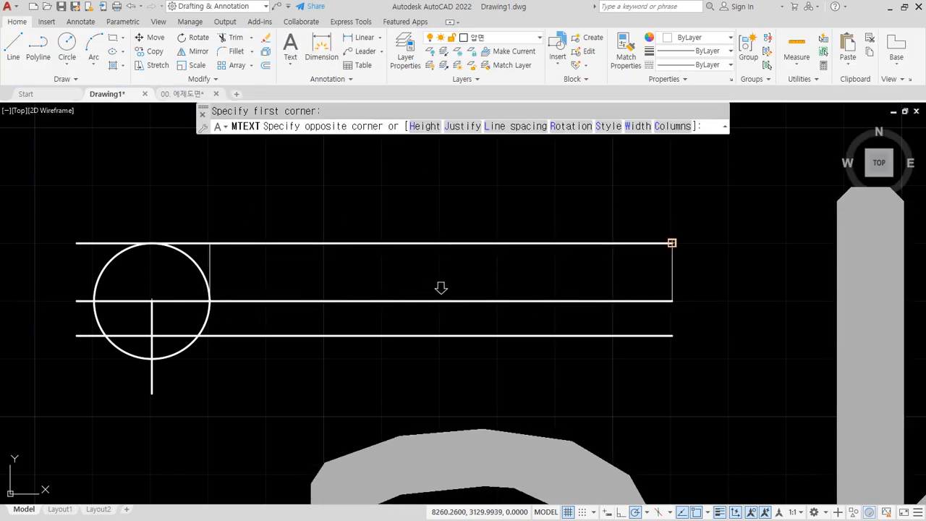
left_click(672, 243)
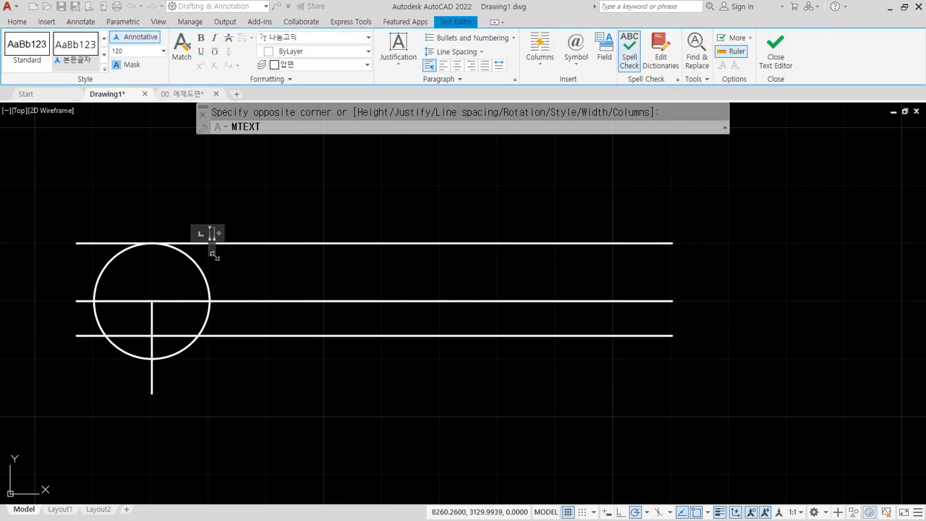
left_click_drag(214, 254, 678, 303)
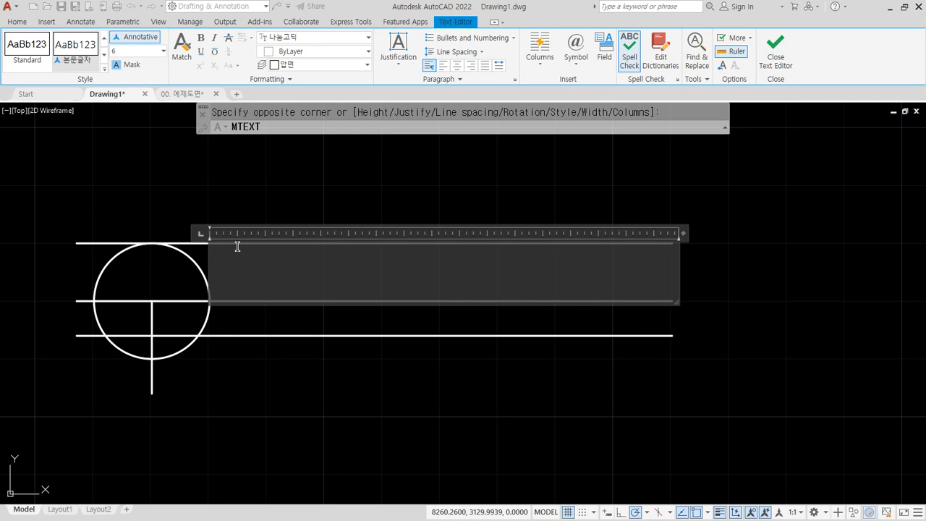
scroll(237, 247, "up", 5)
scroll(265, 270, "down", 3)
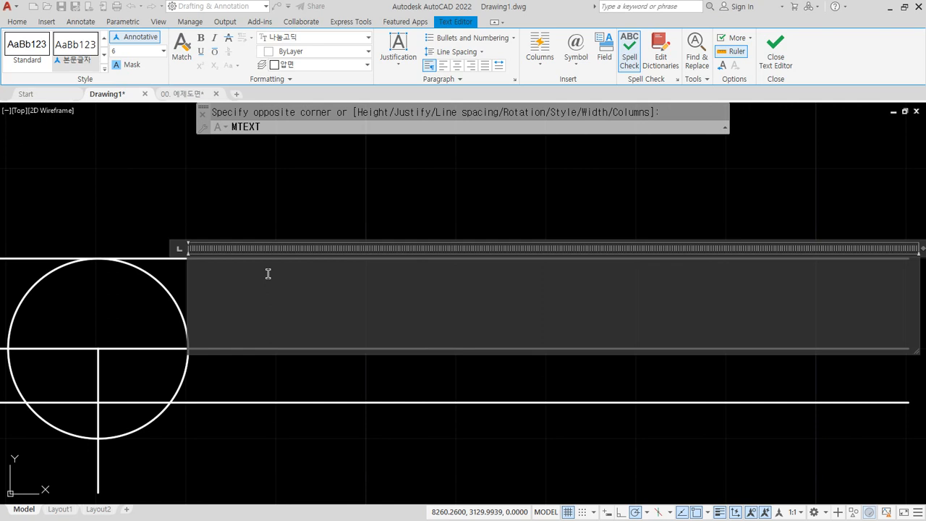
type("a단면 상세")
key("ctrl+Return")
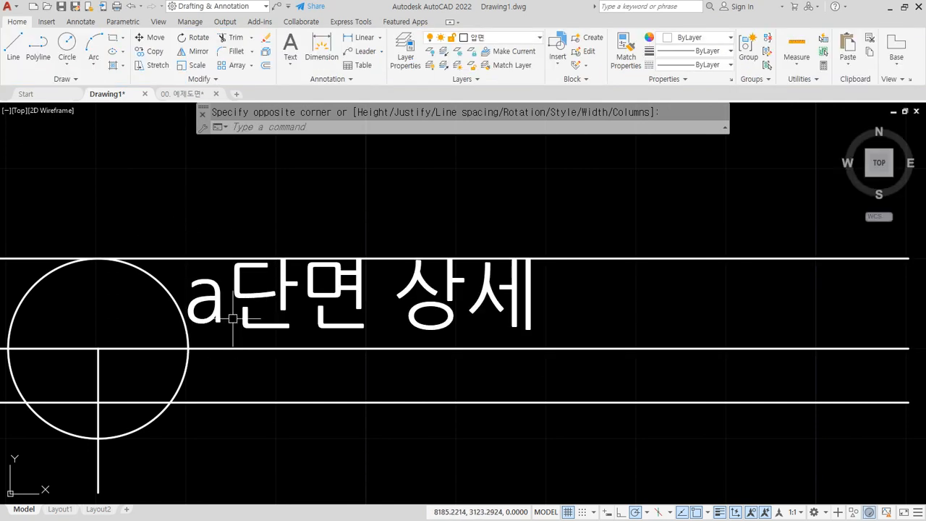
- Edit the title text to read "A 단면 상세" with a capital A and a space after it
left_click(245, 314)
double_click(223, 316)
left_click_drag(226, 312, 182, 311)
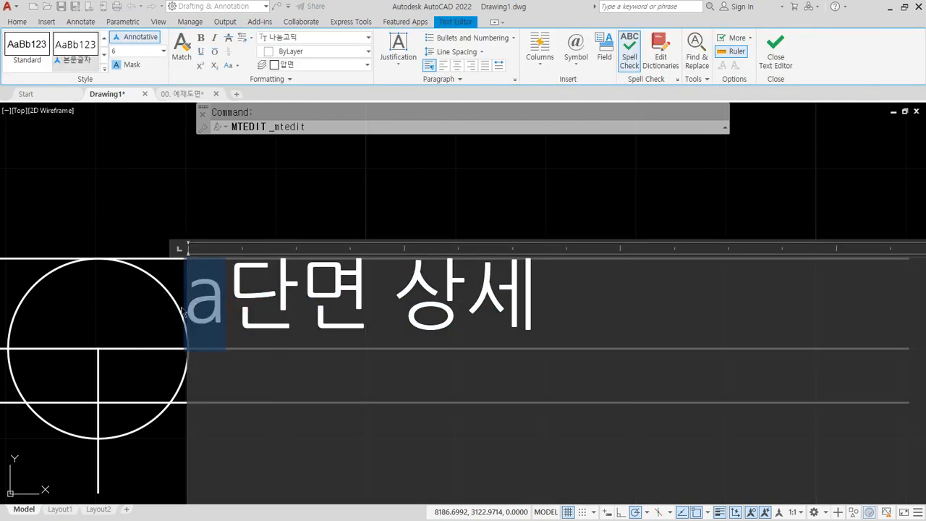
type("A")
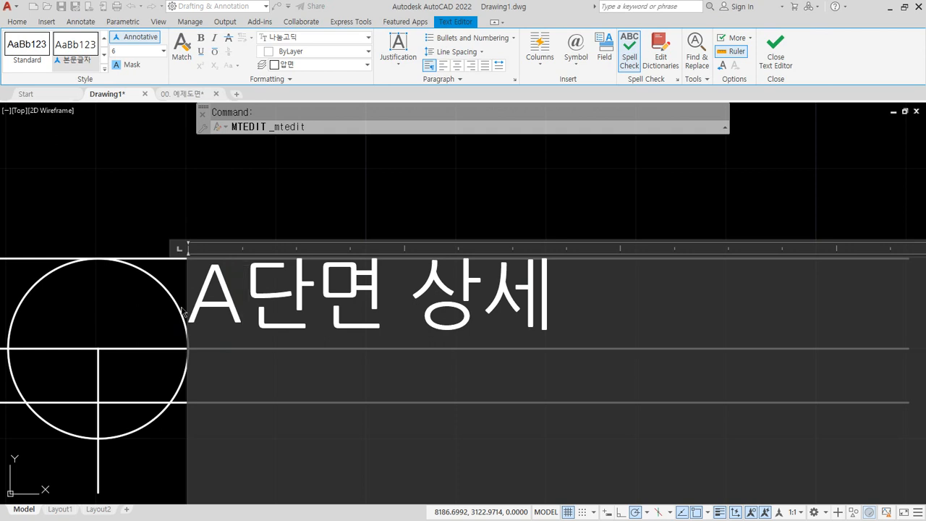
key("ctrl+Return")
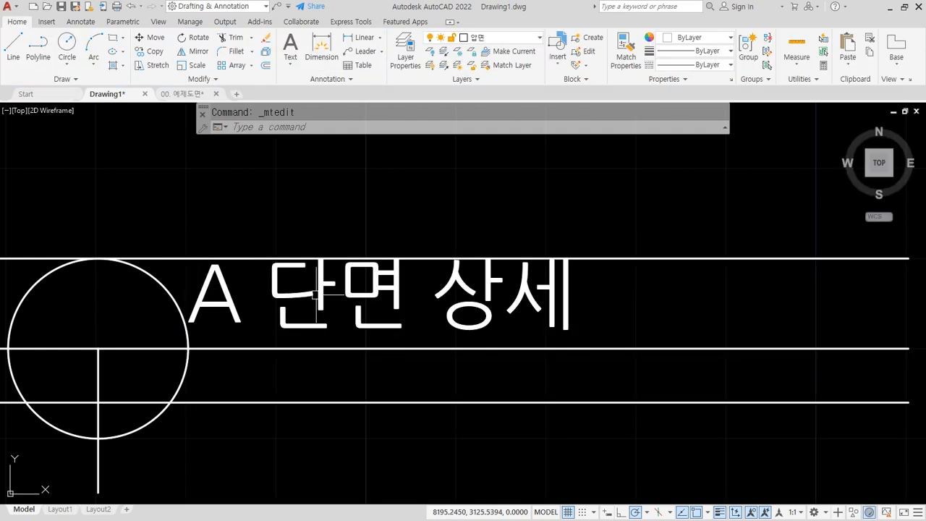
- Try applying the 본문글자 text style to the whole title, and undo the change
double_click(337, 319)
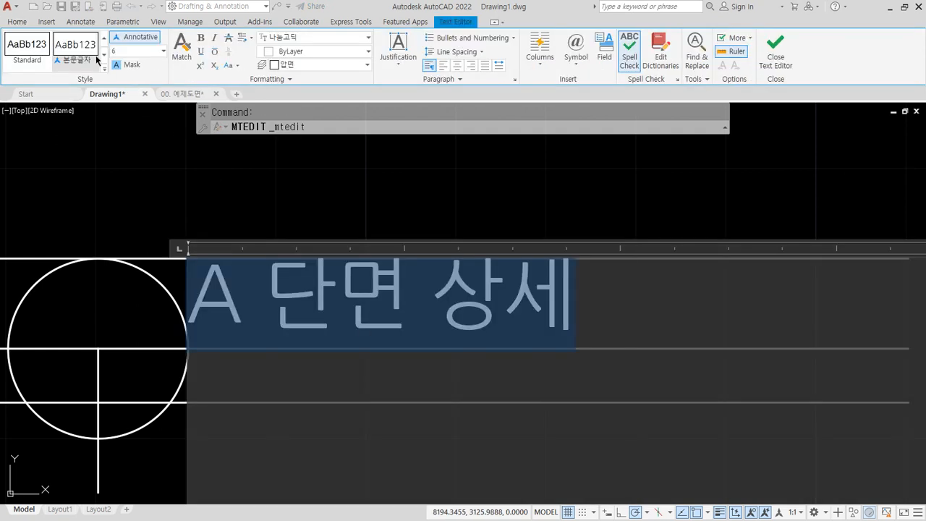
left_click(75, 52)
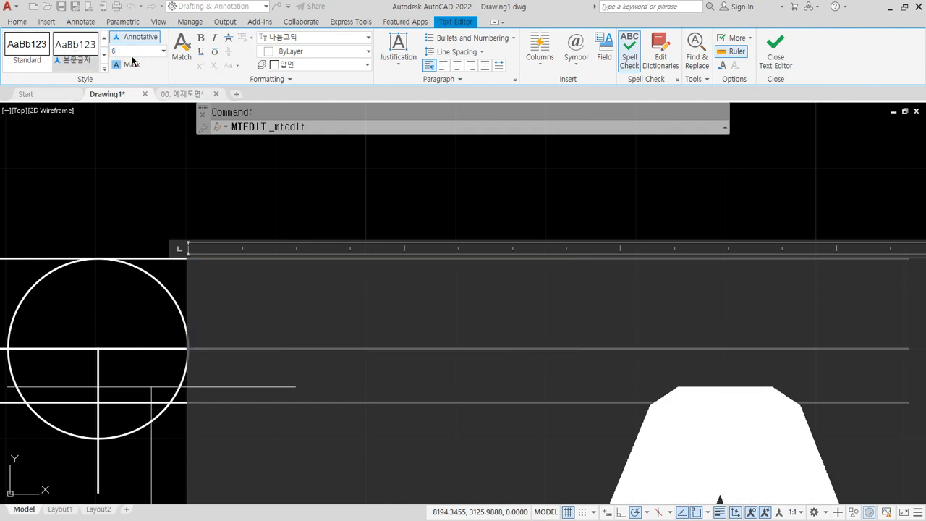
key("Escape")
scroll(296, 313, "down", 5)
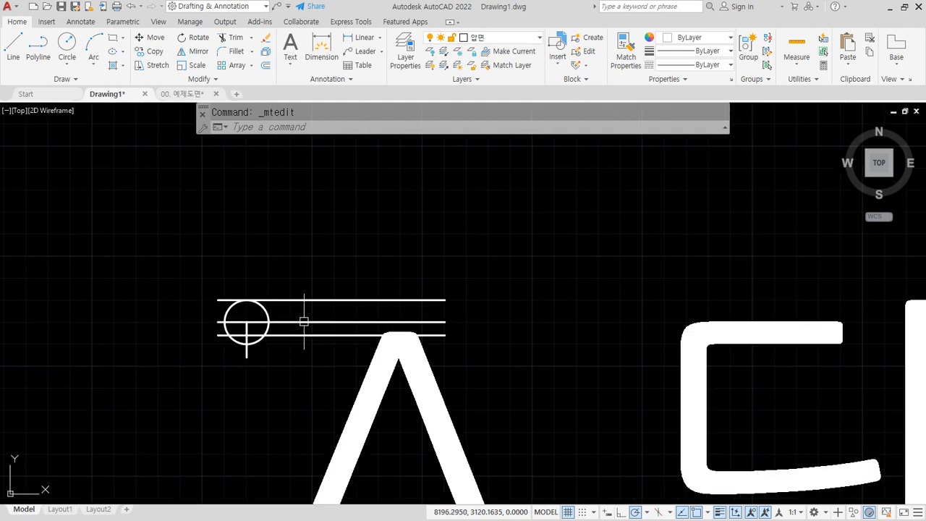
scroll(304, 321, "up", 5)
key("ctrl+z")
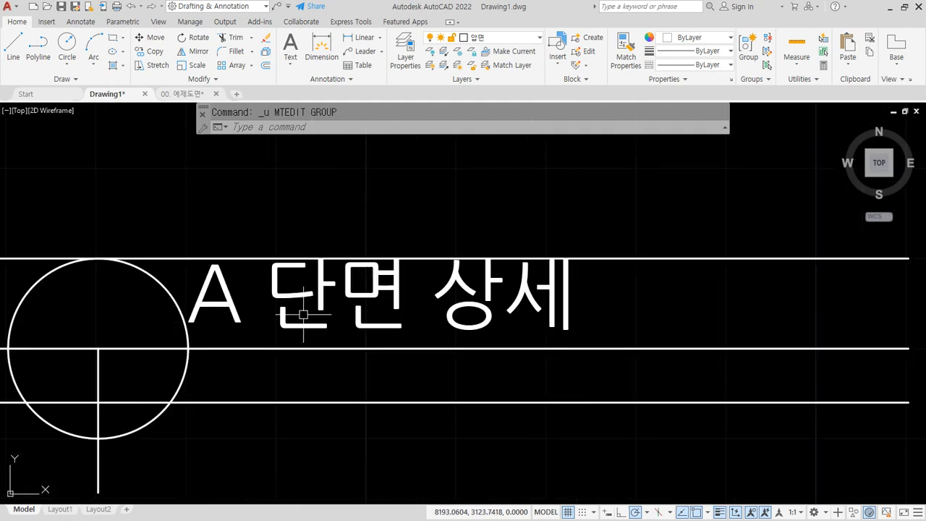
- Insert leading spaces before the title text so it sits away from the circle
left_click(209, 307)
left_click(197, 312)
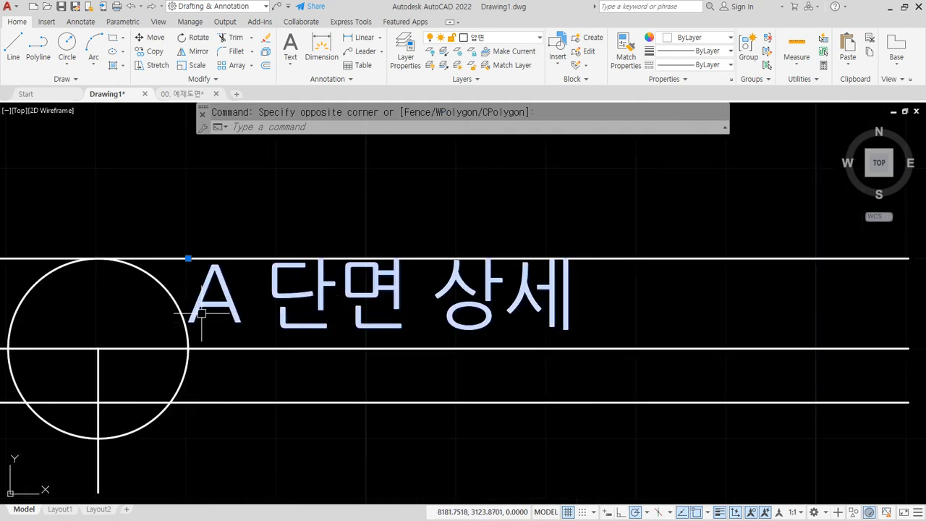
double_click(209, 297)
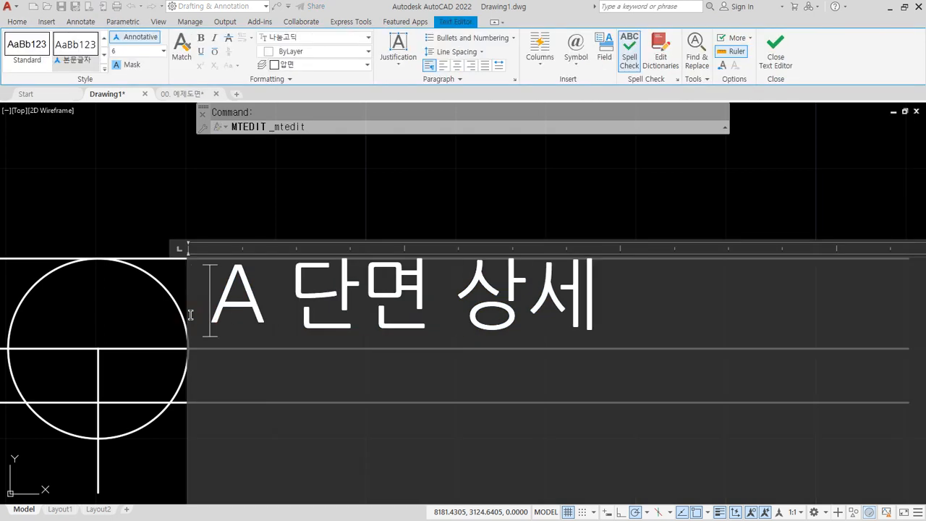
left_click(236, 221)
- Erase the upper horizontal guide line above the title text
left_click(198, 258)
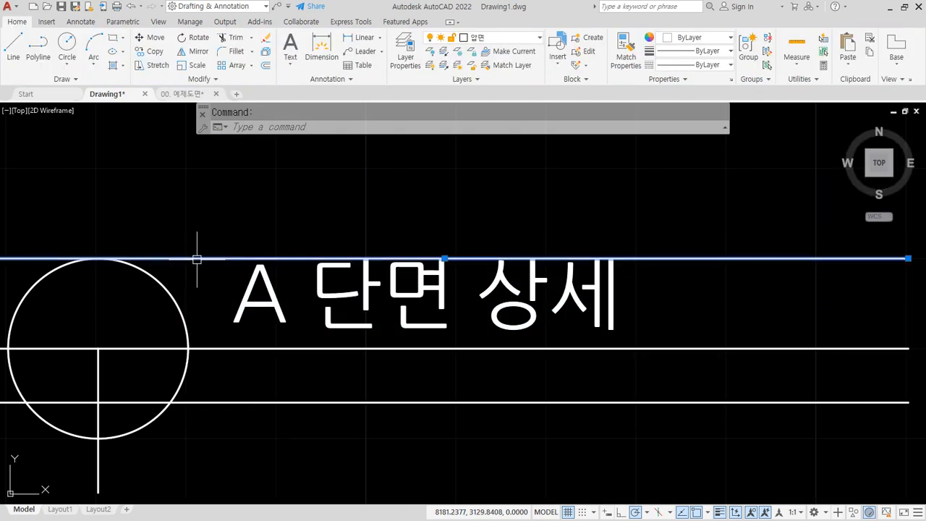
type("e")
key("Return")
- Start a multiline text box between the two horizontal title lines with height 300 and Bottom Right justification
middle_click_drag(251, 368, 190, 327)
type("t")
key("Return")
left_click(127, 310)
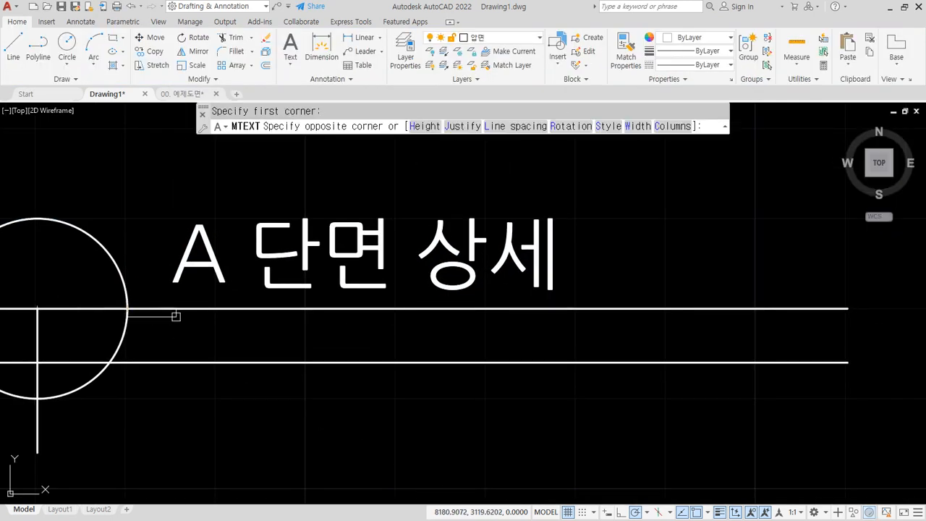
left_click(129, 309)
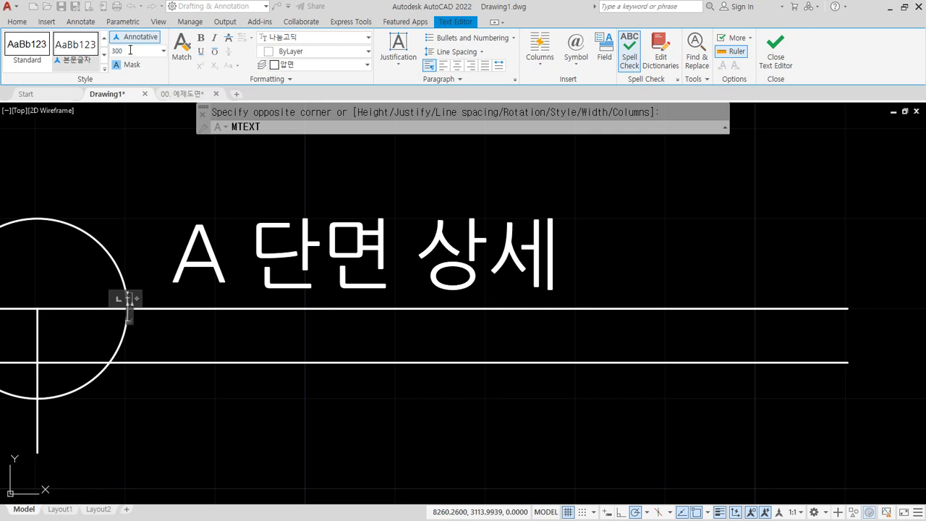
left_click_drag(130, 324, 855, 392)
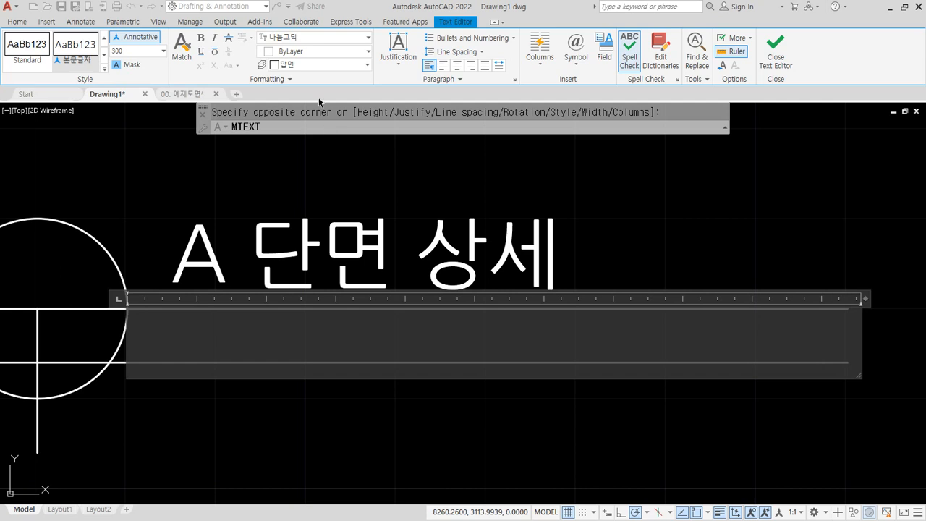
left_click(398, 52)
left_click(421, 194)
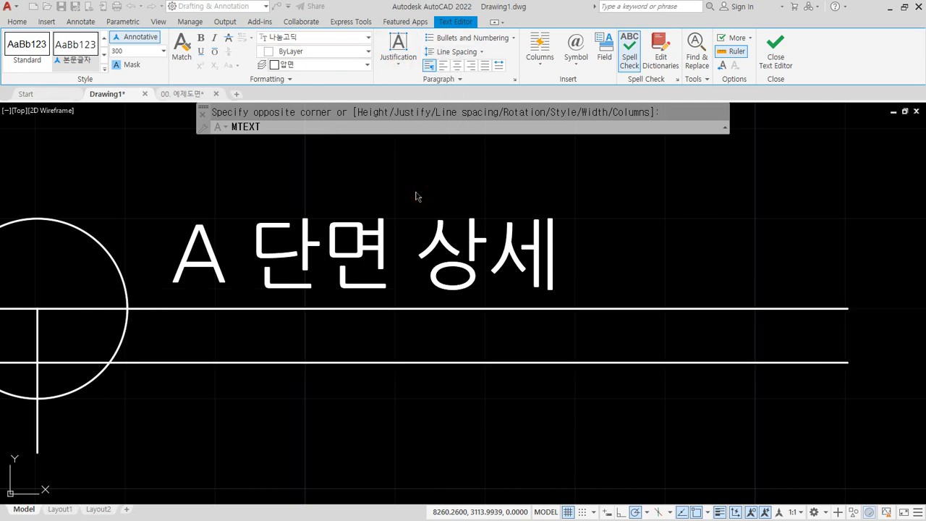
- Enter the scale note "SCALE = 1:40" and finish the text
type("SCALE")
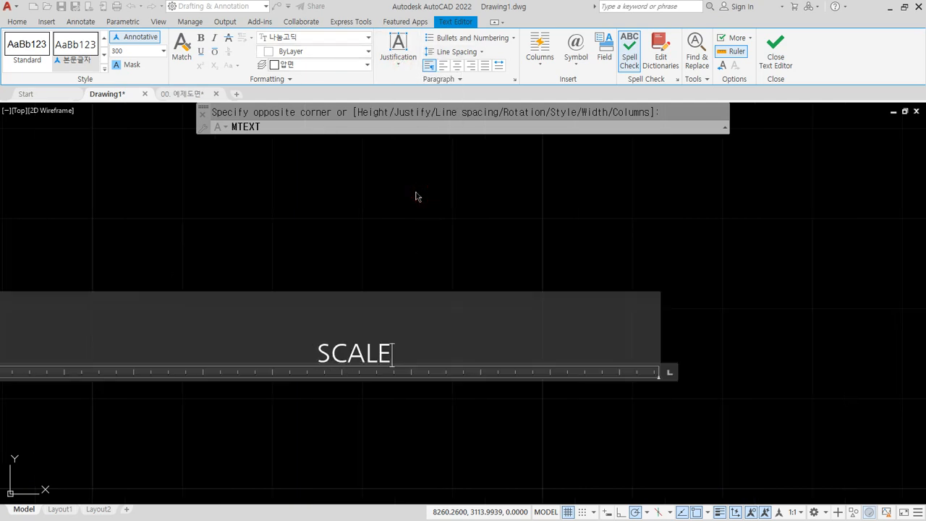
type(" 1")
key("BackSpace")
type("= 1:")
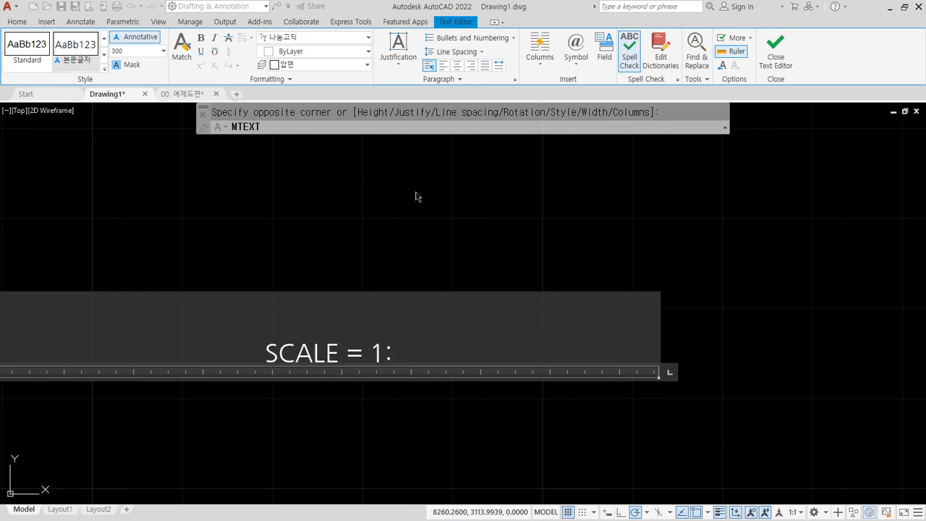
type("40")
left_click(416, 192)
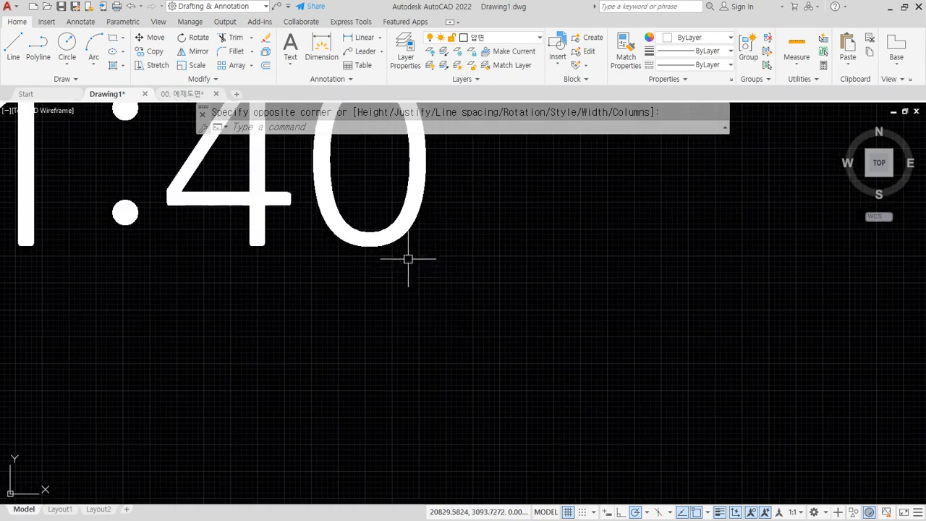
- Erase the oversized "SCALE = 1:40" note
scroll(409, 259, "down", 10)
mouse_move(267, 245)
middle_mouse_down()
mouse_move(501, 296)
mouse_move(591, 301)
middle_mouse_up()
scroll(499, 297, "up", 2)
middle_click_drag(215, 329, 521, 324)
scroll(301, 294, "up", 6)
scroll(592, 331, "up", 6)
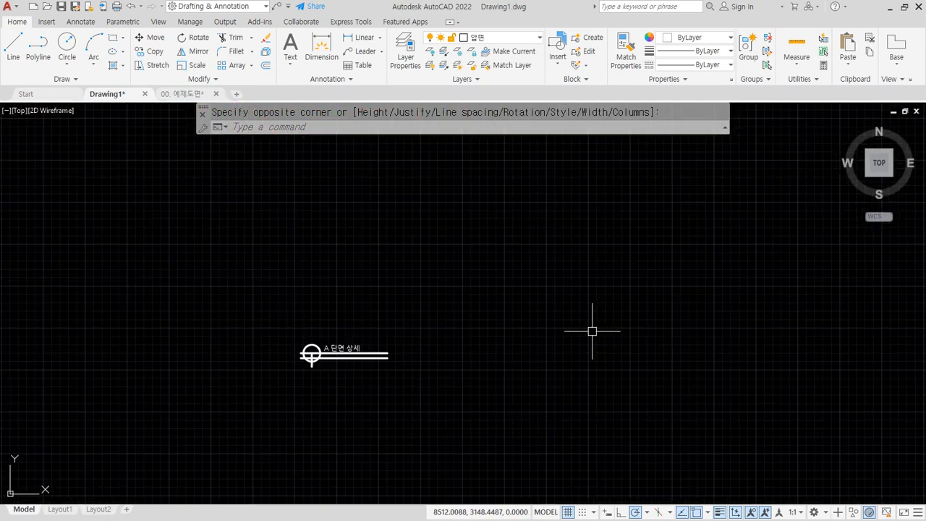
scroll(418, 372, "down", 6)
middle_click_drag(744, 320, 334, 321)
scroll(797, 360, "down", 4)
middle_click_drag(797, 361, 441, 329)
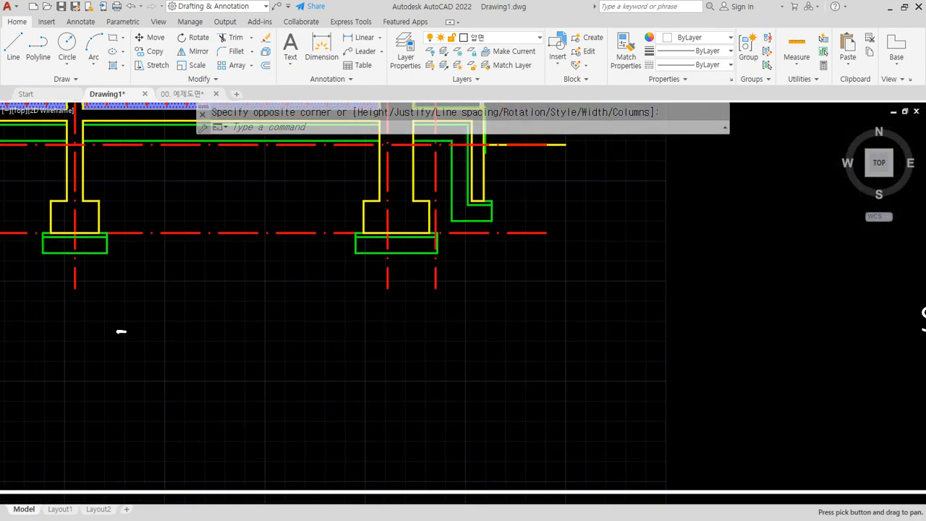
scroll(894, 313, "down", 2)
key("Escape")
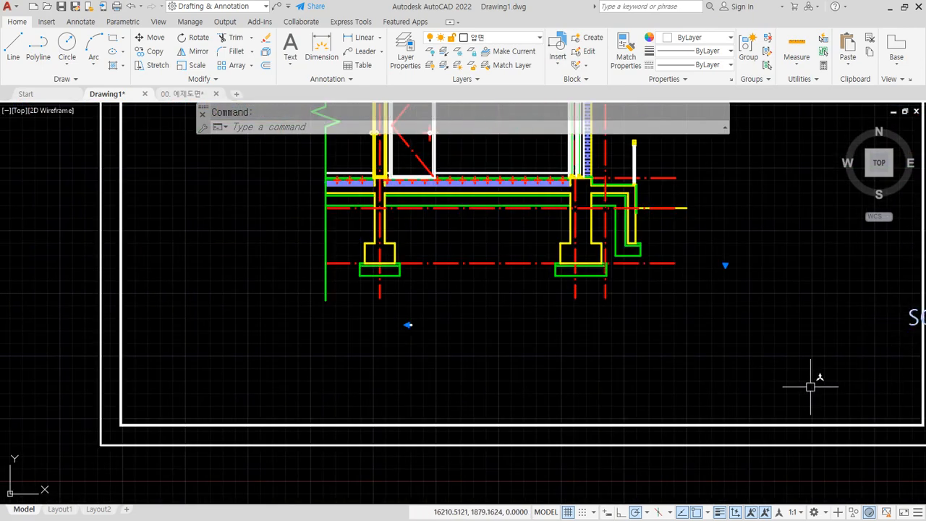
type("e")
key("space")
- Start a multiline text box from the circle's right quadrant to the lower guide line's end, height 3, Bottom Right justification
scroll(499, 321, "up", 6)
middle_click_drag(113, 348, 239, 298)
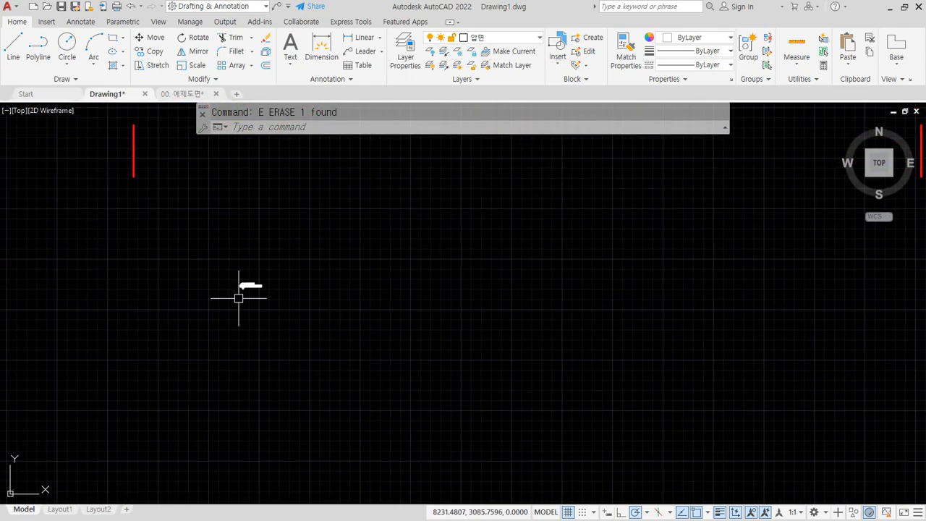
scroll(232, 301, "up", 10)
middle_click_drag(405, 133, 304, 258)
scroll(304, 258, "up", 4)
type("t")
key("space")
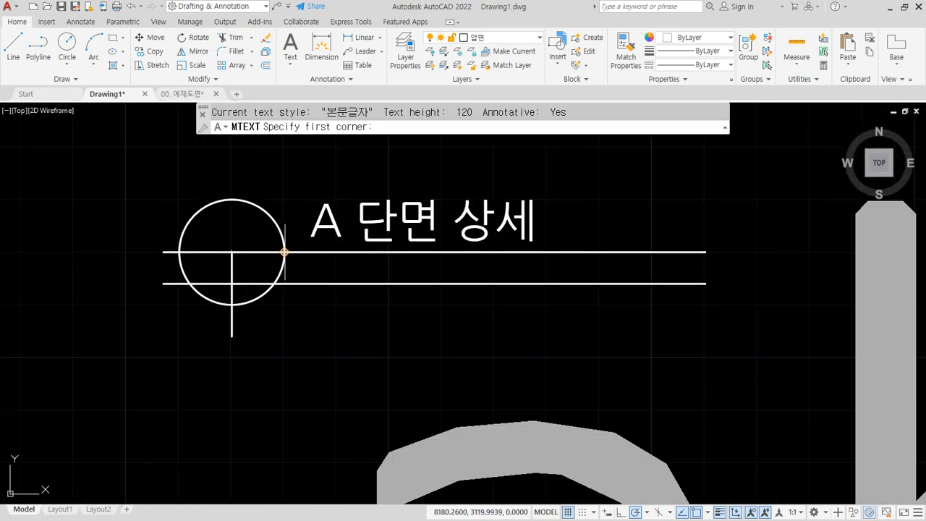
left_click(284, 252)
left_click(707, 283)
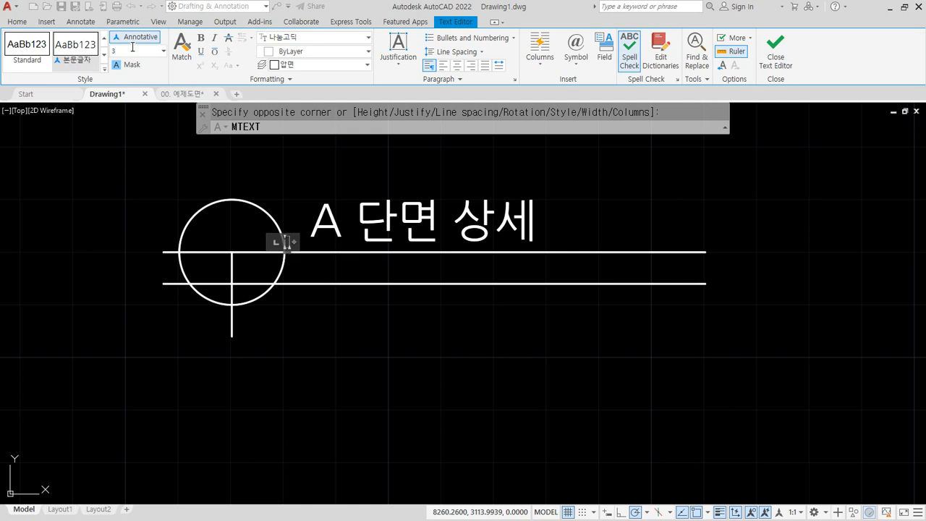
left_click(398, 57)
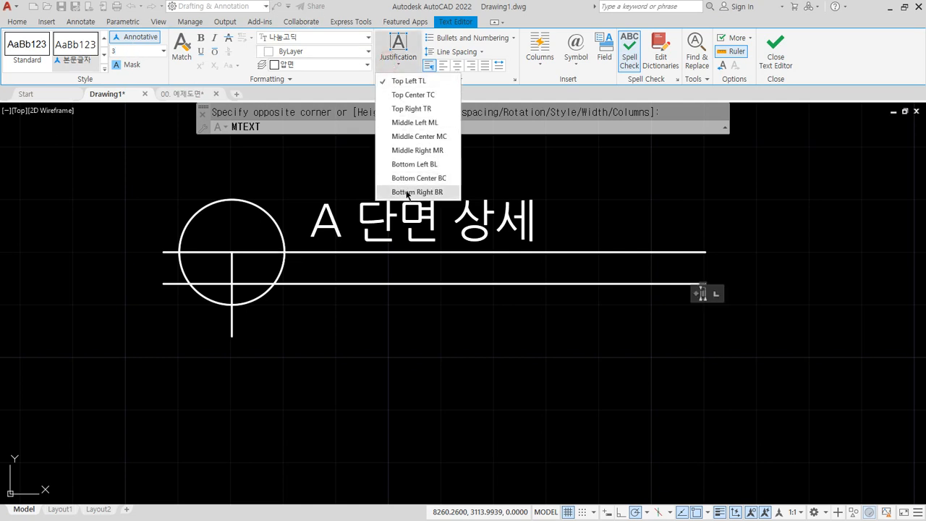
left_click(406, 192)
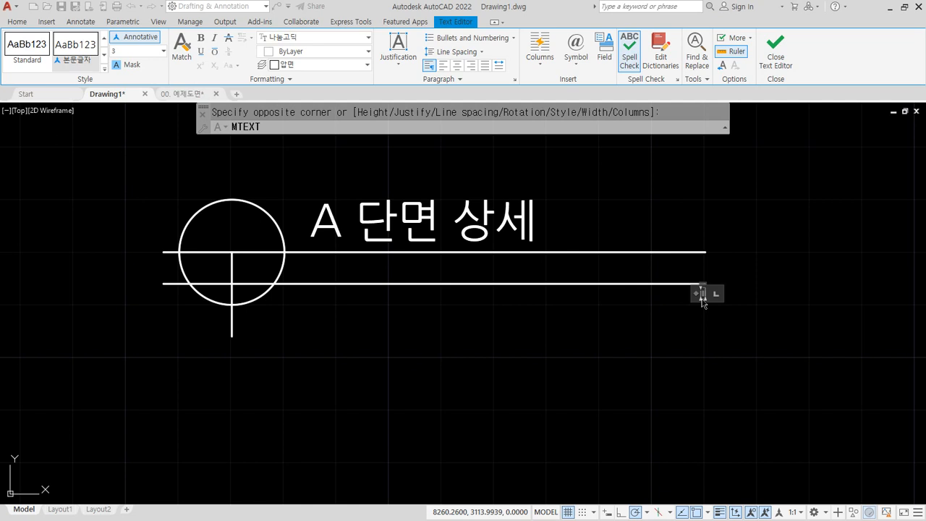
- Enter "SALE=1/40" as the scale note under the title line and finish the text
type("SALE=1/40")
left_click(594, 176)
scroll(586, 242, "up", 4)
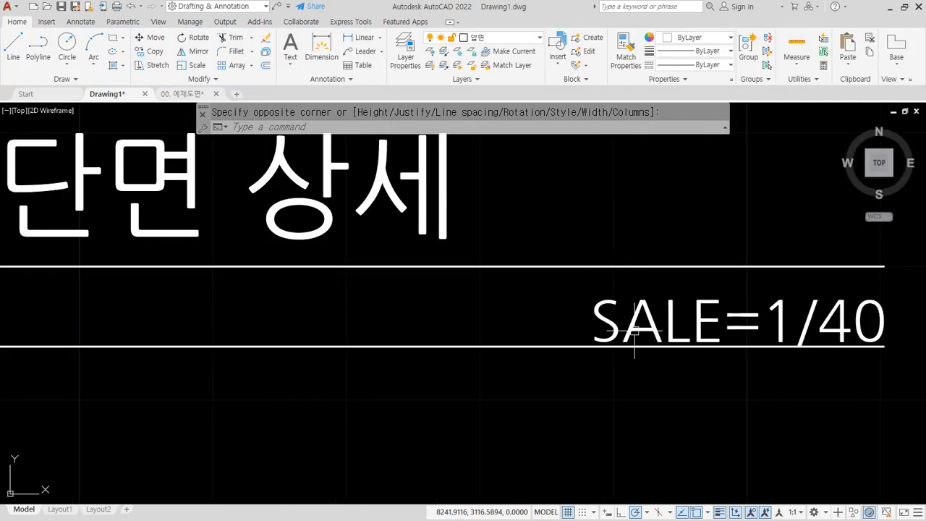
- Erase the lower horizontal guide line beneath the scale note
left_click(524, 348)
type("e")
key("Return")
scroll(510, 385, "down", 3)
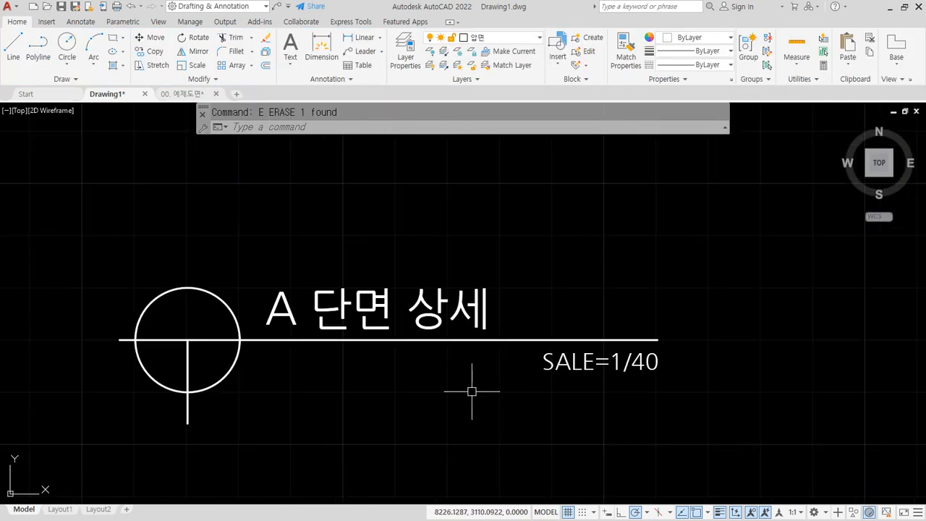
- Scale the complete title symbol with its texts by a factor of 40 about the circle's centre
type("sc")
key("Return")
left_click(729, 433)
left_click(90, 256)
key("Return")
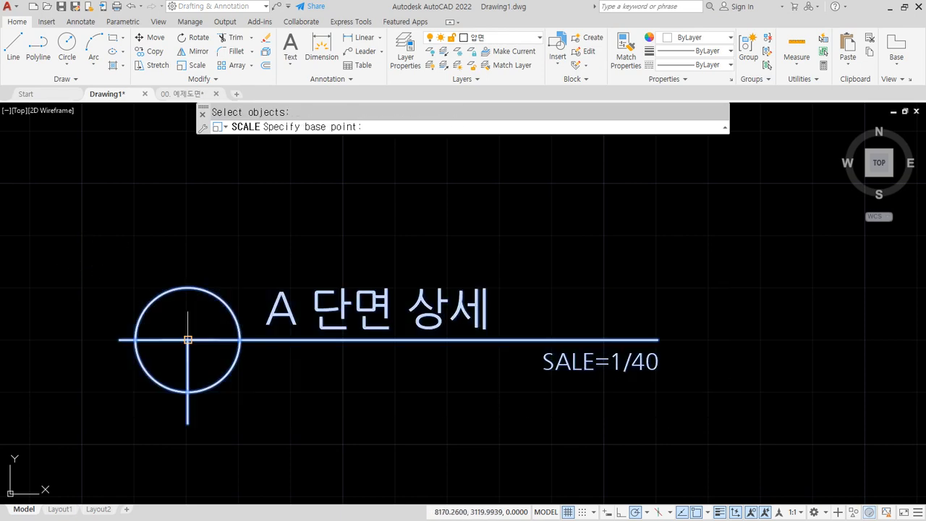
left_click(187, 340)
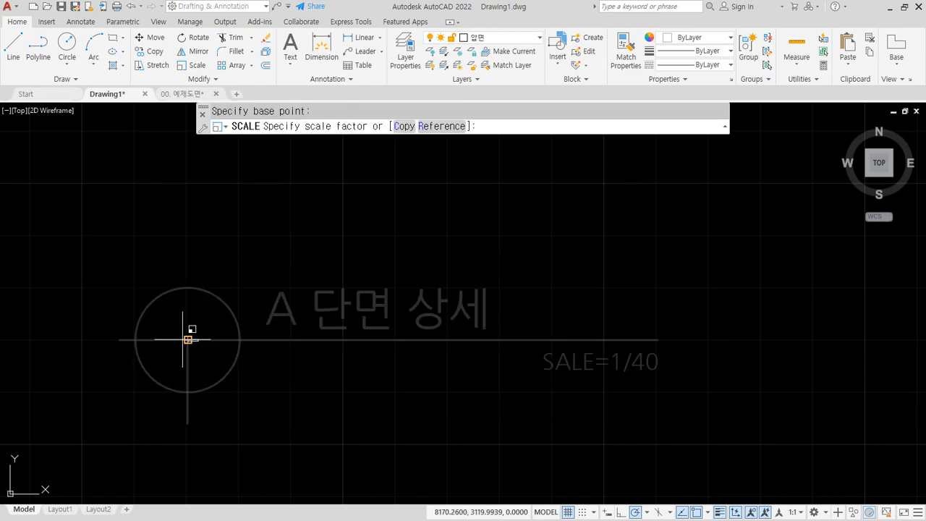
type("40")
key("Return")
- Move the enlarged title symbol straight down into the free space between the footings and the border
scroll(167, 385, "down", 10)
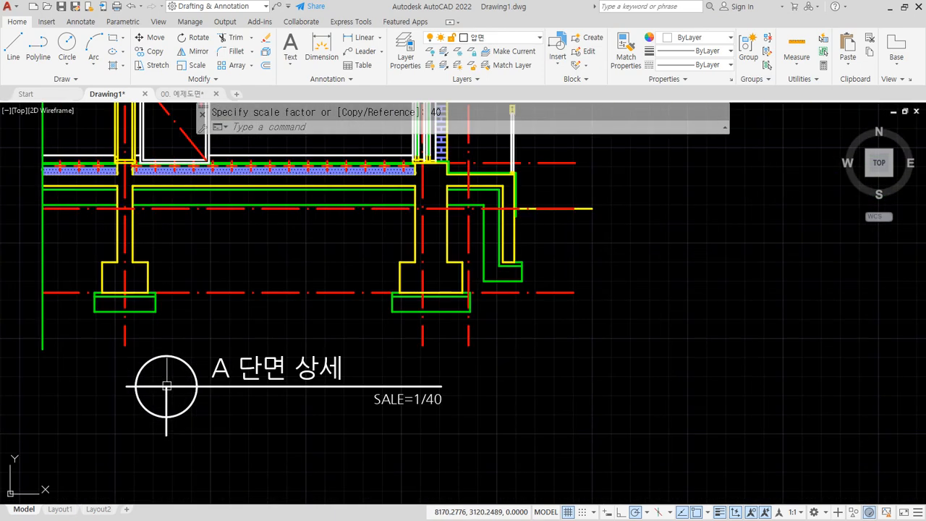
middle_click_drag(332, 397, 362, 326)
type("m")
key("Return")
left_click(480, 372)
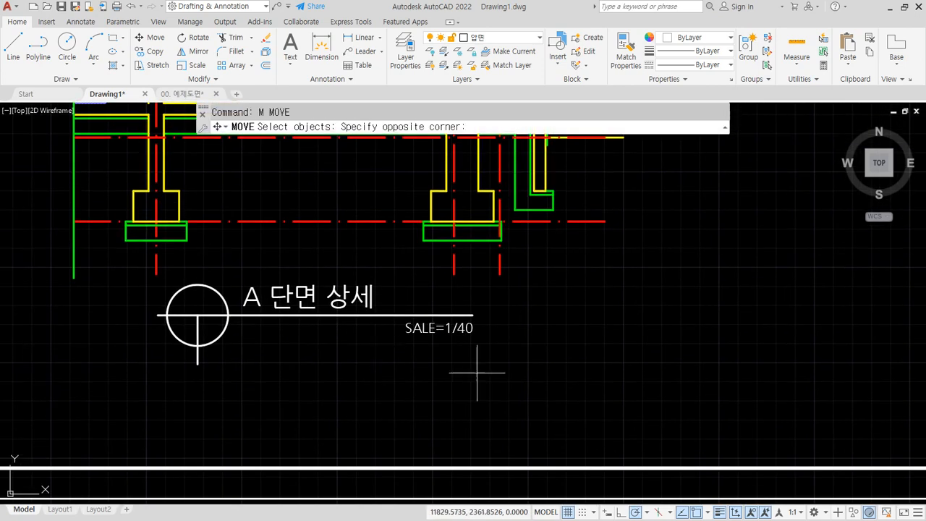
left_click(138, 277)
key("Return")
left_click(594, 327)
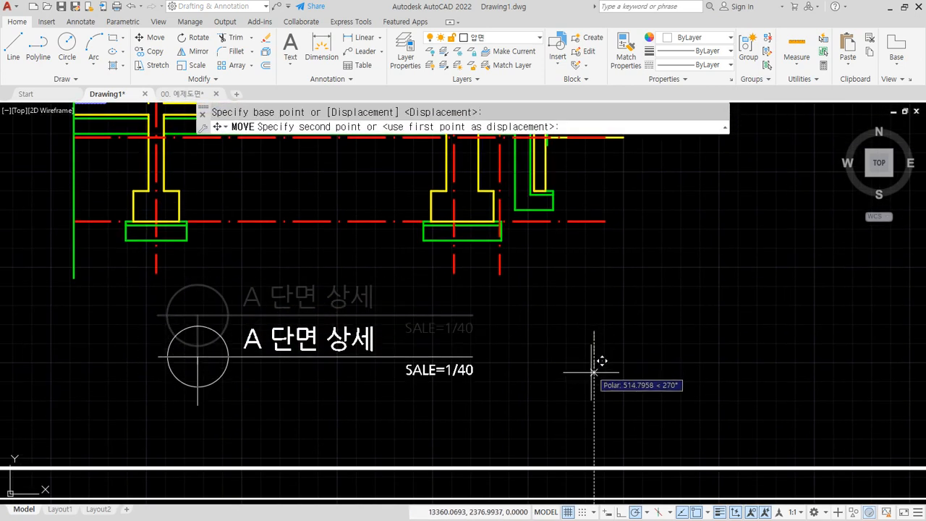
left_click(594, 377)
scroll(533, 378, "down", 5)
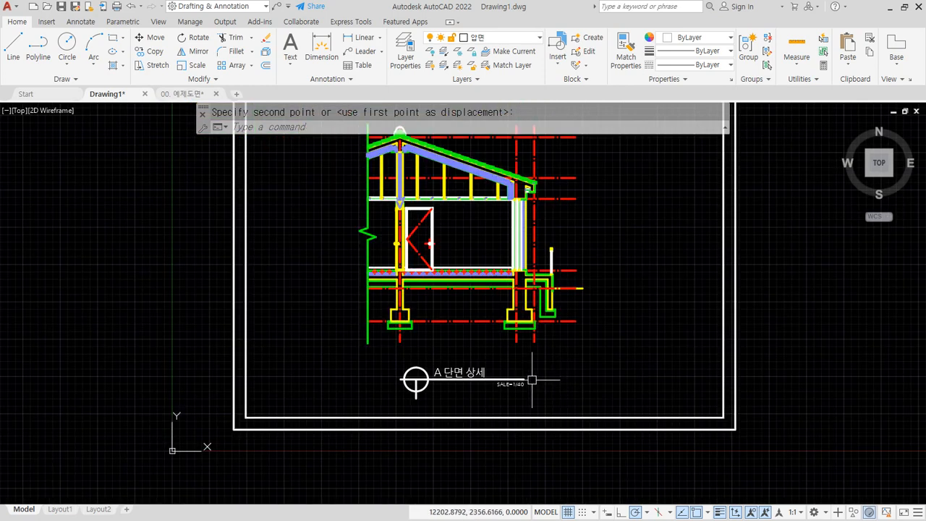
left_click_drag(356, 320, 565, 322)
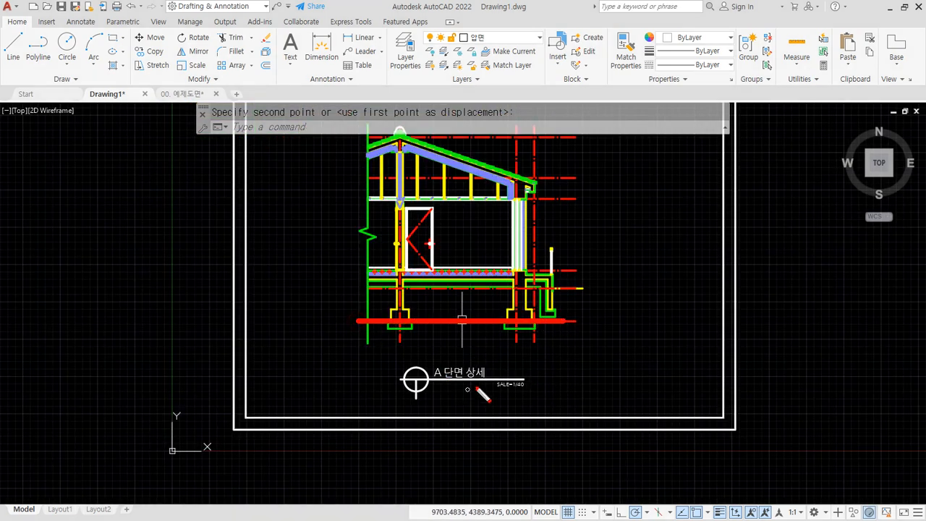
left_click_drag(461, 254, 462, 484)
left_click_drag(254, 418, 745, 418)
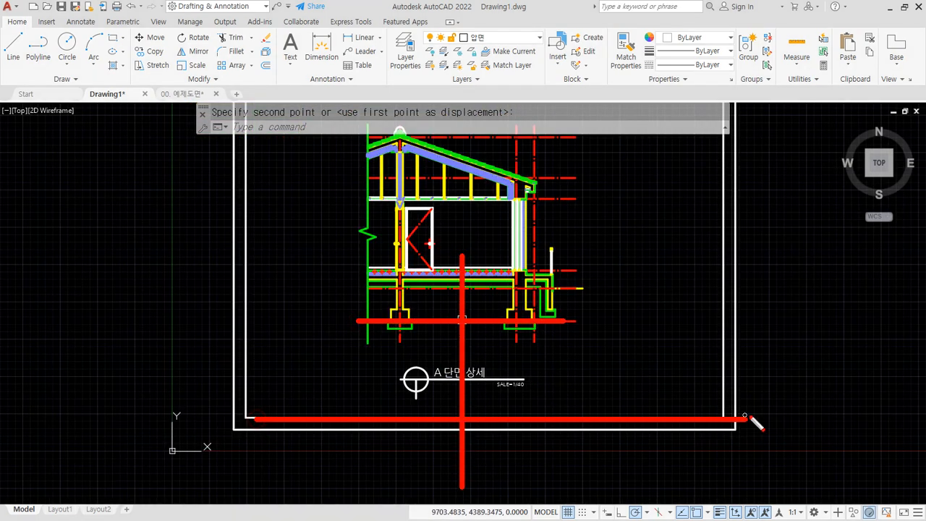
key("Escape")
- Nudge the title symbol and its texts slightly to adjust their position below the section
type("m")
key("space")
left_click(509, 395)
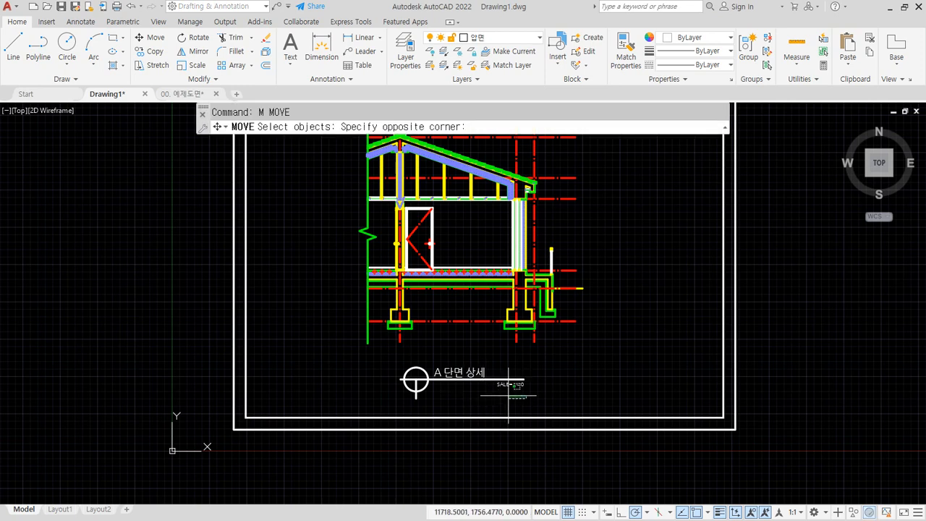
left_click(396, 370)
key("space")
left_click(419, 439)
left_click(415, 440)
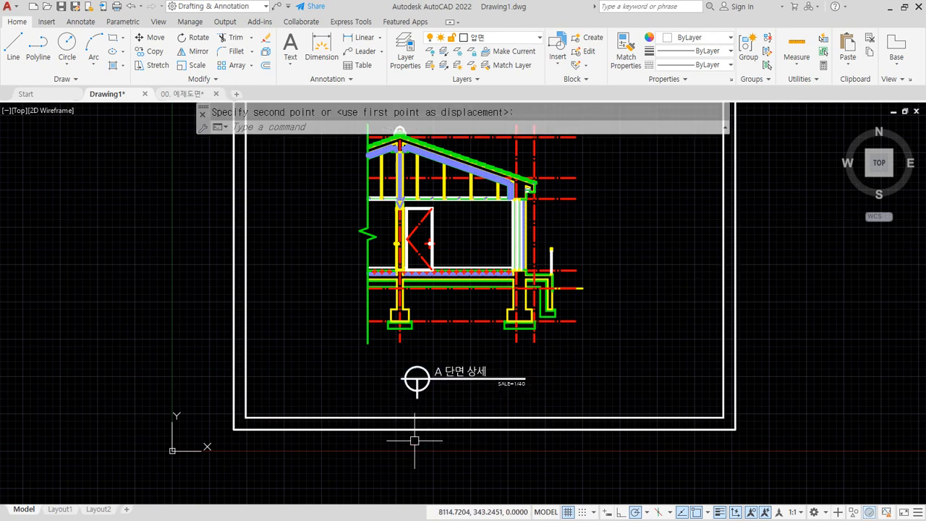
scroll(342, 408, "down", 2)
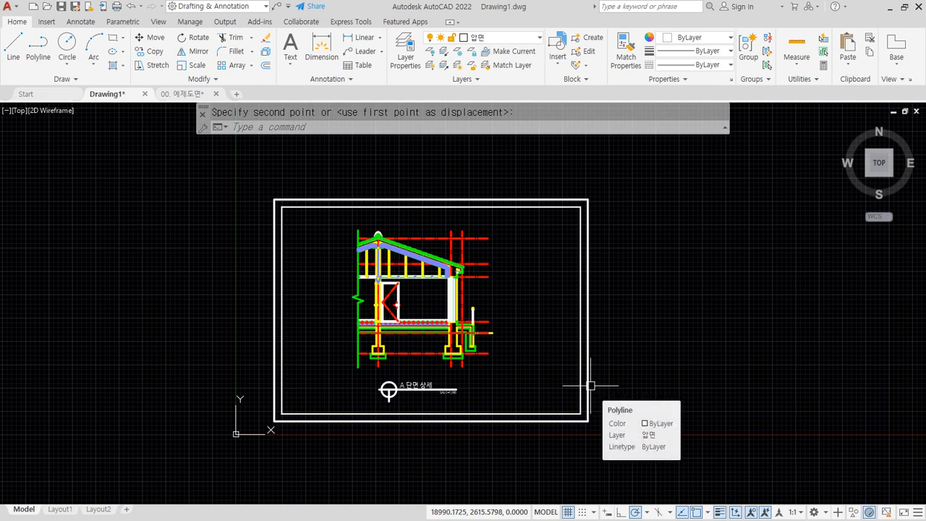
scroll(458, 356, "up", 8)
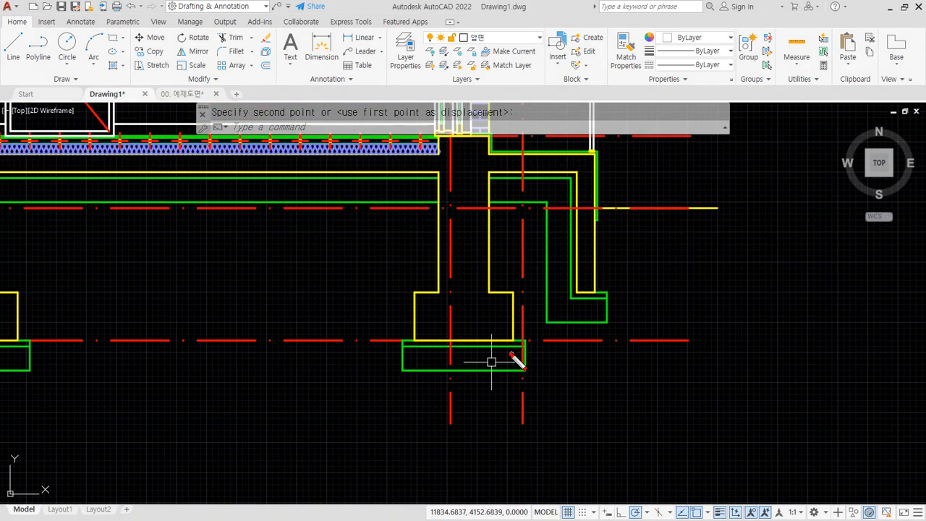
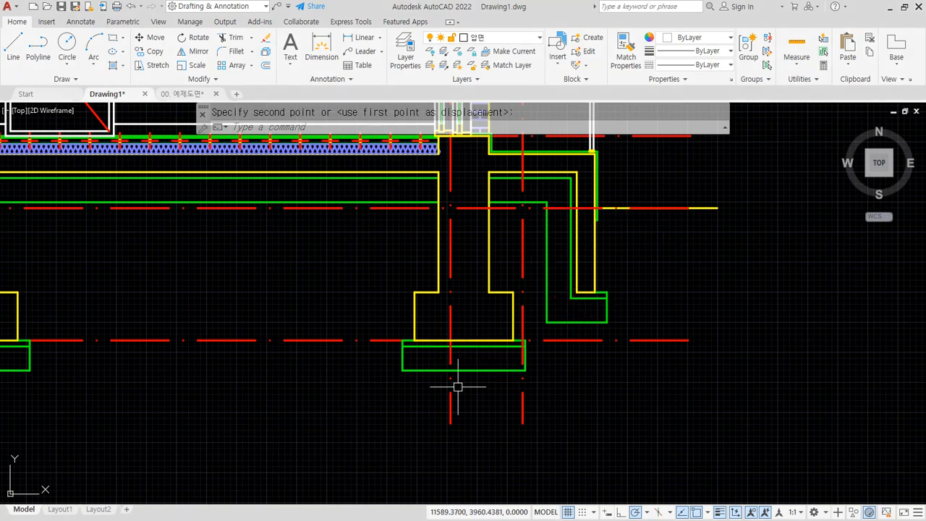
scroll(340, 362, "down", 7)
middle_click_drag(344, 354, 344, 355)
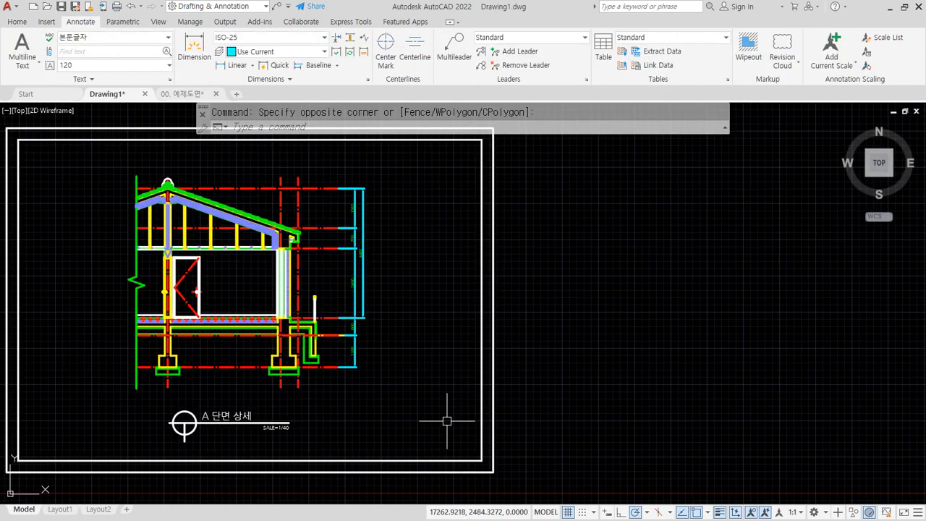
- Stretch the outer overall height dimension's lower end down to the yellow ground line at the bottom of the 600 dimension
middle_click_drag(444, 421, 382, 420)
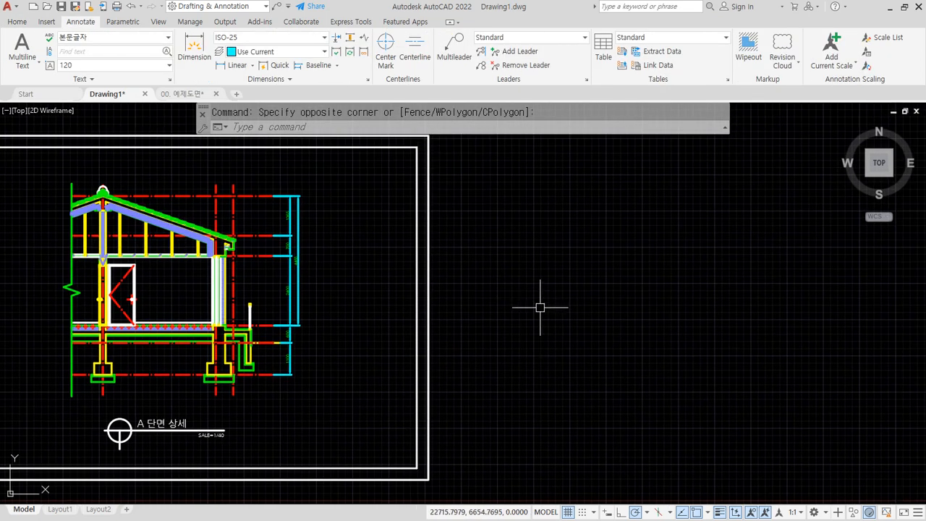
scroll(264, 331, "up", 10)
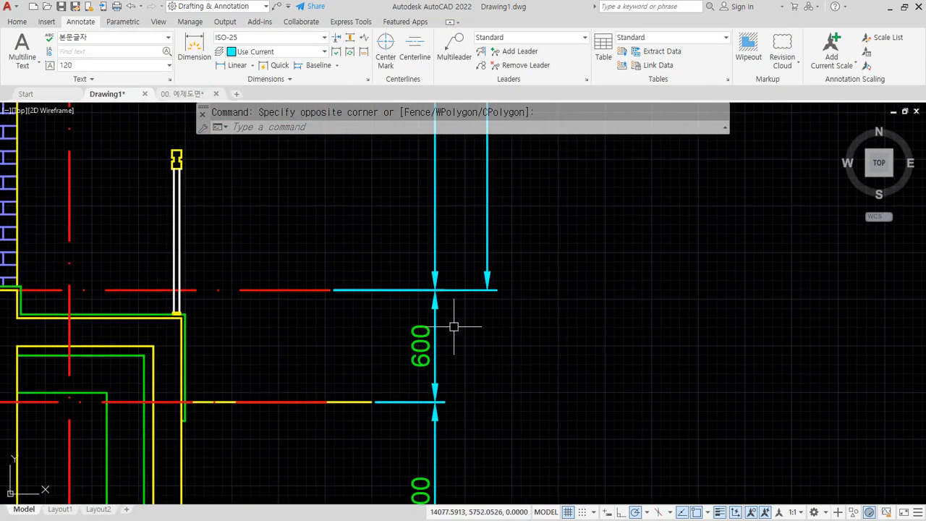
left_click(462, 291)
left_click(345, 293)
left_click(330, 289)
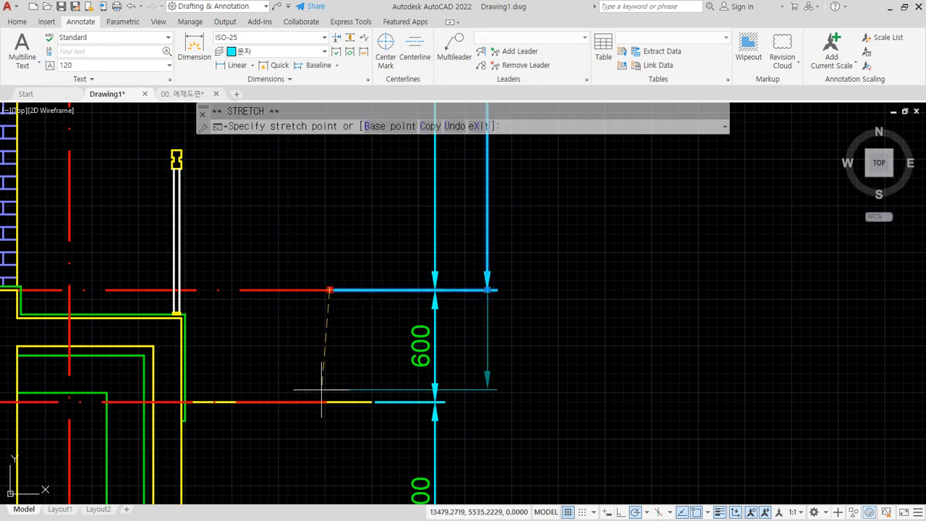
key("Escape")
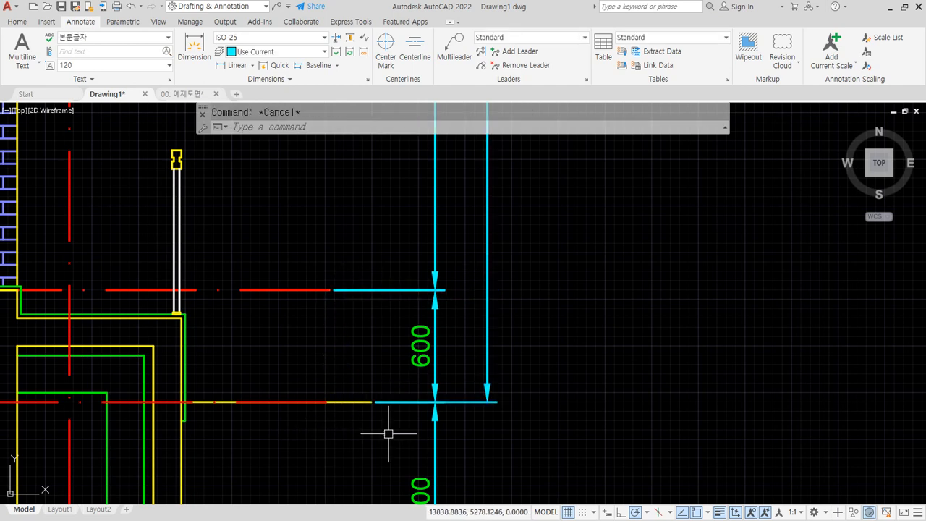
type("l")
key("Return")
left_click(372, 402)
scroll(448, 409, "down", 7)
scroll(448, 409, "down", 2)
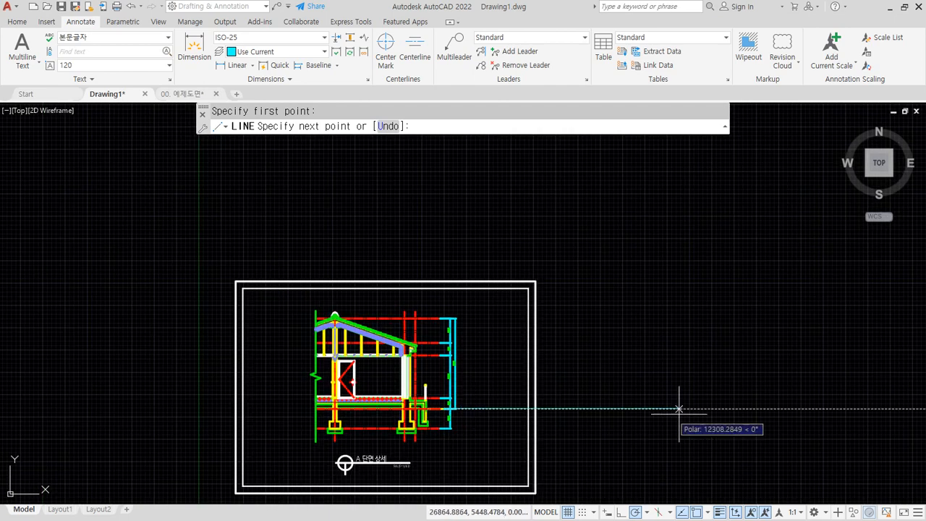
middle_click_drag(678, 400, 271, 371)
key("Escape")
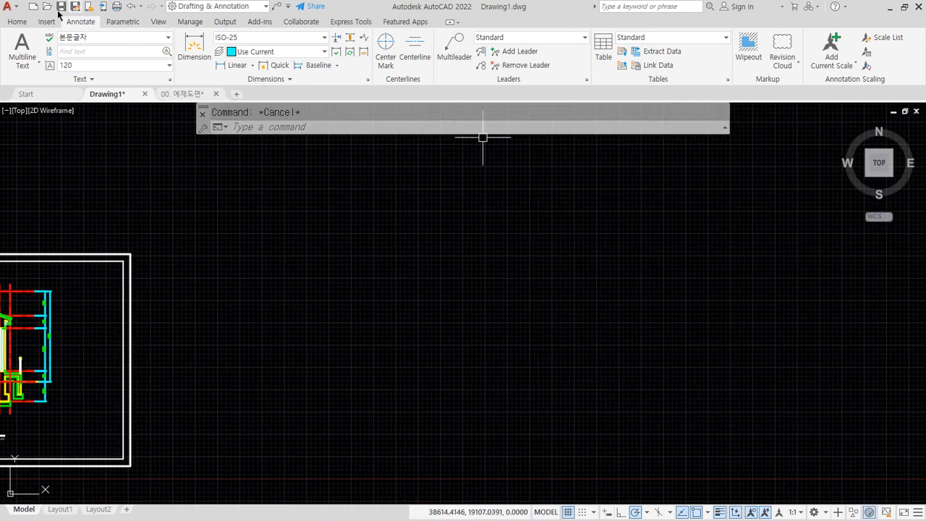
- Make 입면 the current layer and draw a long horizontal ground line from the section's ground level out past the sheet border
left_click(17, 21)
left_click(484, 36)
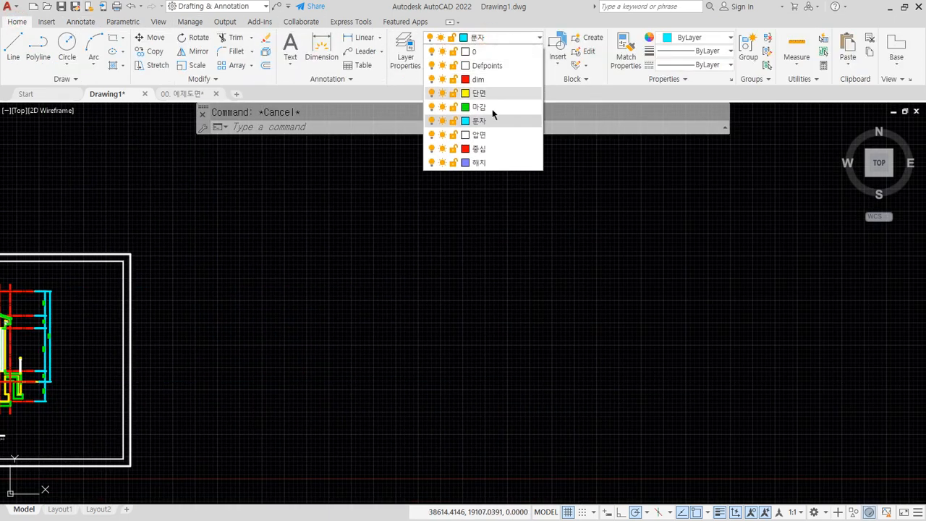
left_click(481, 141)
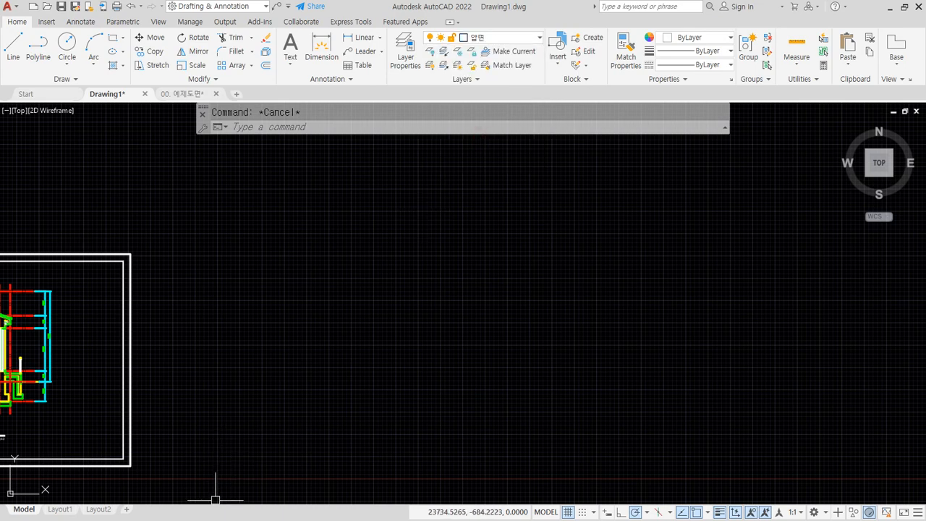
type("l")
key("Return")
scroll(116, 356, "up", 6)
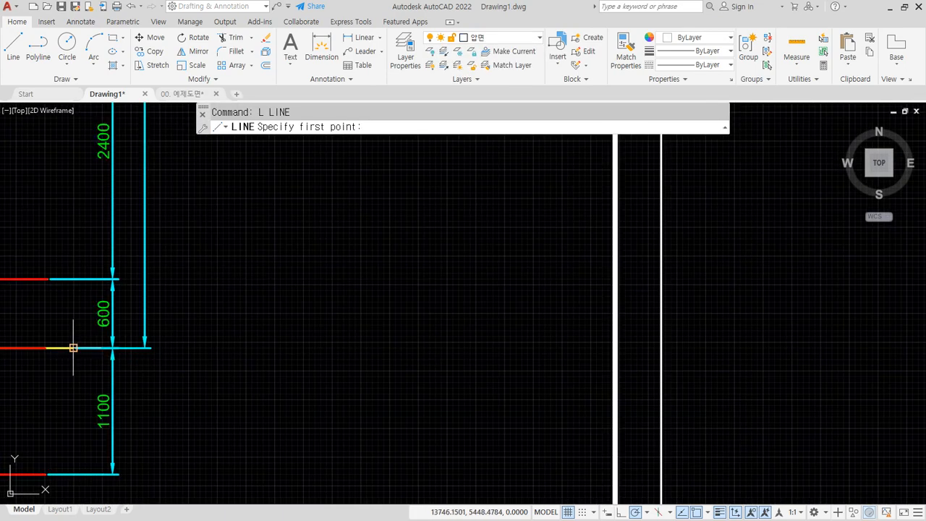
left_click(73, 348)
scroll(631, 384, "down", 8)
middle_click_drag(630, 384, 341, 378)
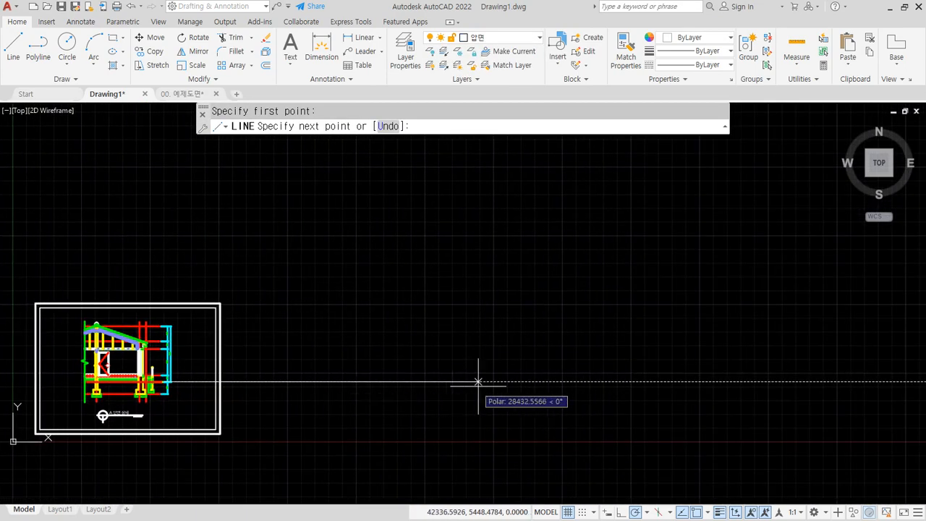
left_click(625, 380)
key("Return")
- Copy the section's outermost vertical centre line at the eave horizontally into the empty space beyond the sheet border
scroll(157, 333, "up", 2)
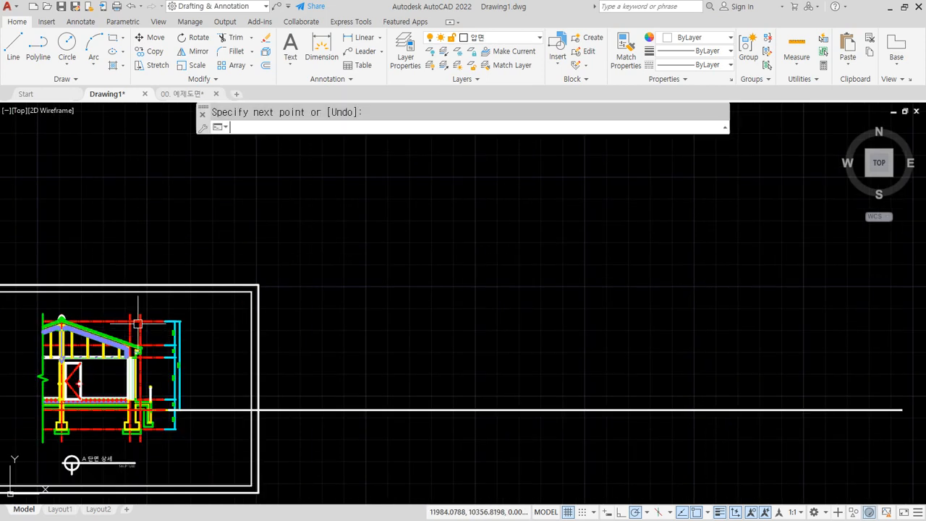
type("cp")
key("Return")
scroll(130, 305, "up", 2)
left_click(140, 325)
key("Return")
left_click(141, 314)
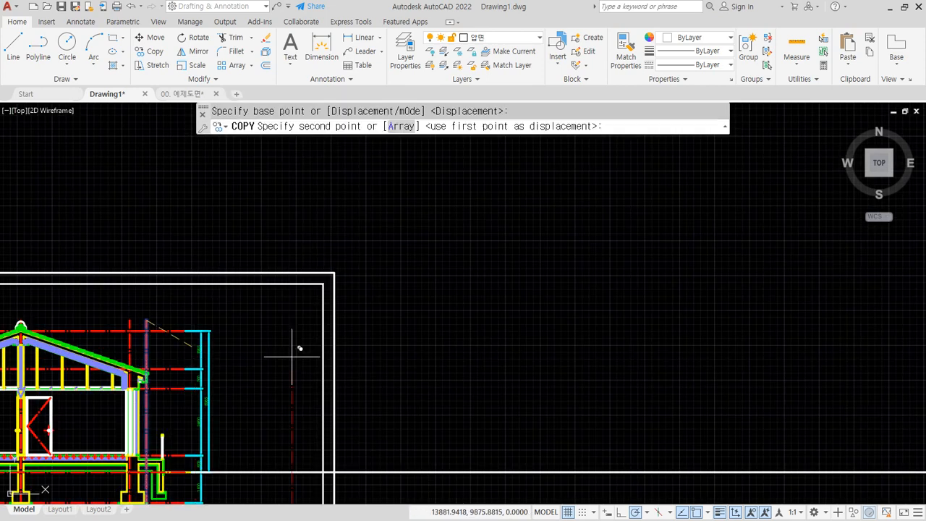
left_click(571, 319)
key("Return")
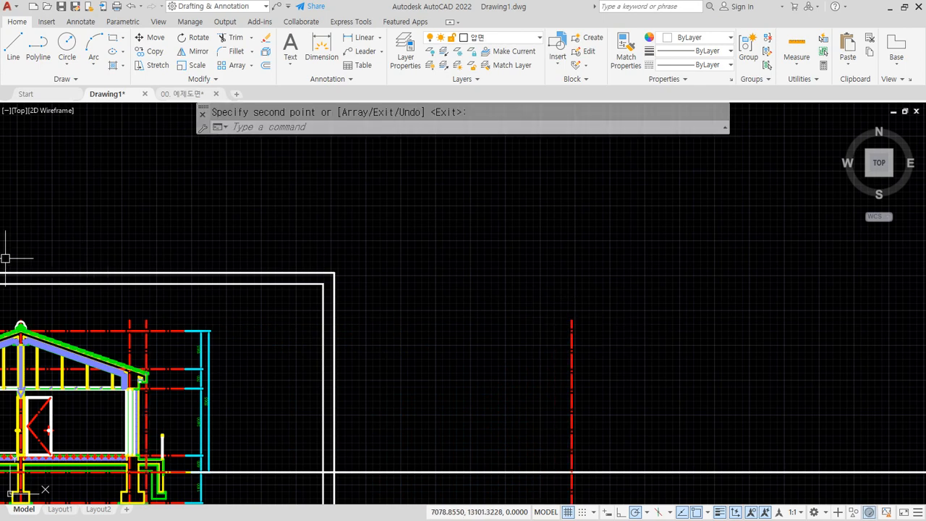
- Examine the front side of the floor plan image, sketching temporary marks along its wall stretches from right to left
left_click_drag(0, 97, 399, 97)
left_click_drag(628, 456, 325, 453)
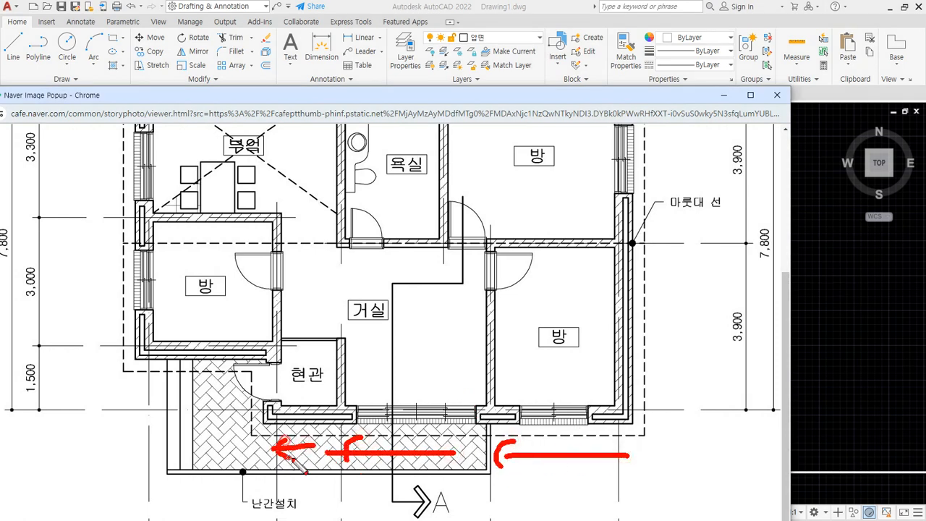
left_click_drag(265, 444, 170, 444)
key("Escape")
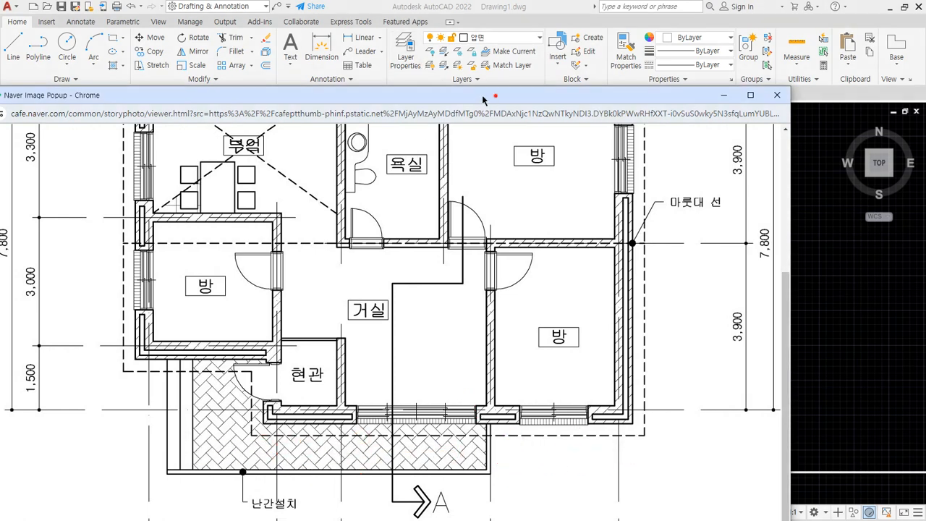
left_click_drag(483, 97, 0, 76)
- Offset the copied vertical centre line 3000 to the right
middle_click_drag(551, 430, 420, 305)
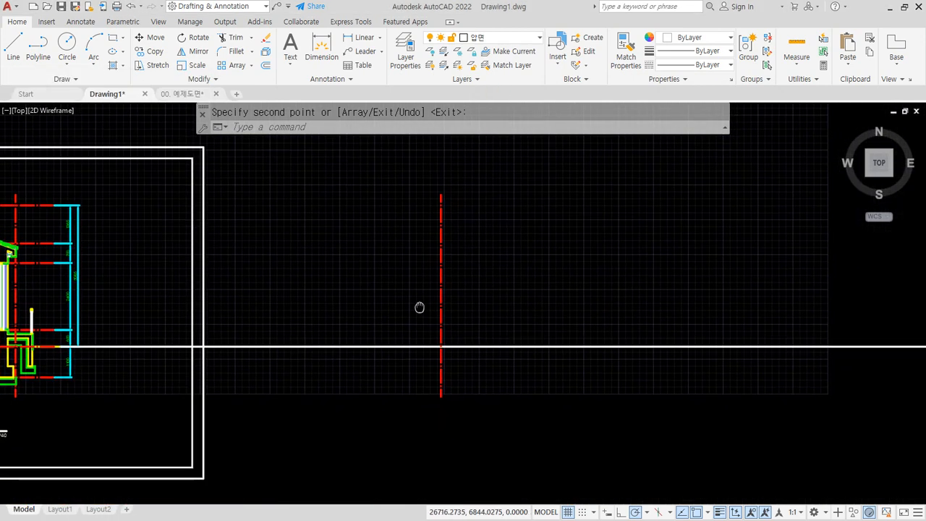
type("o")
key("Return")
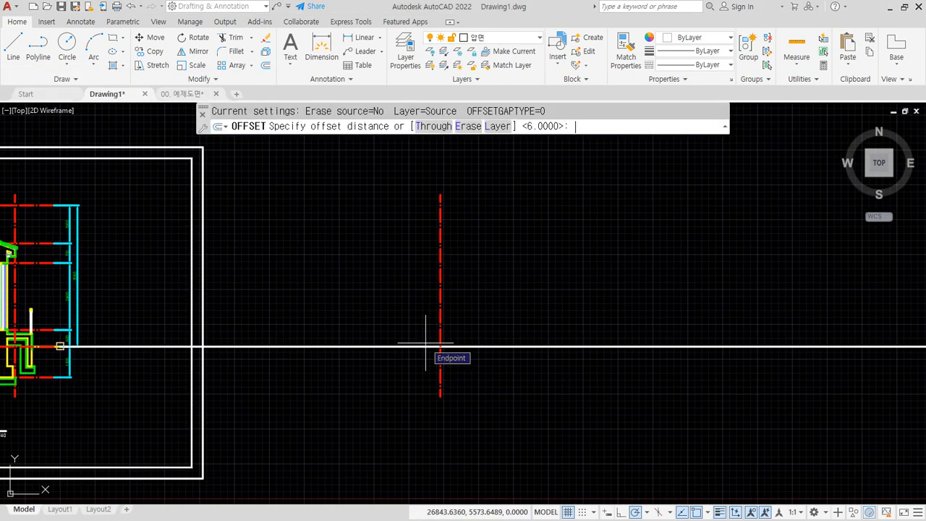
type("3000")
key("Return")
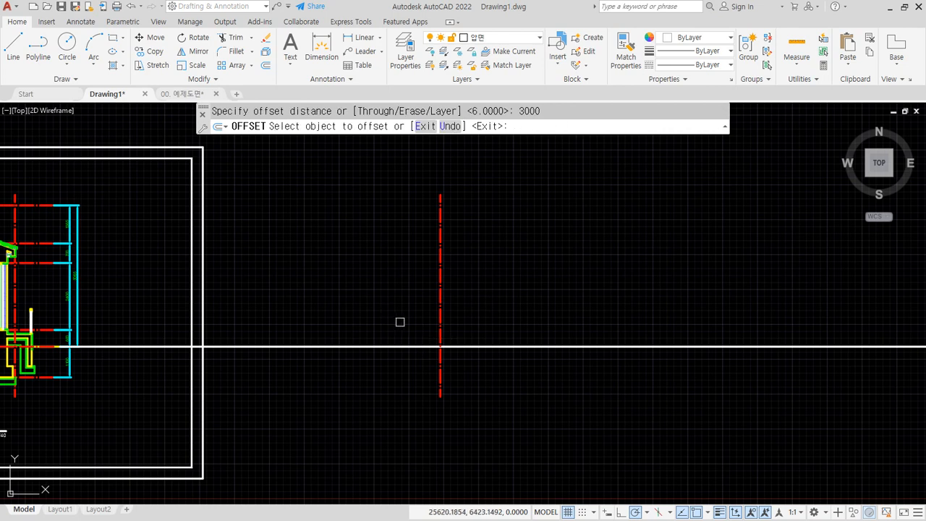
left_click(440, 319)
left_click(551, 317)
key("Return")
- Offset the second vertical centre line 1500 to the right
key("Return")
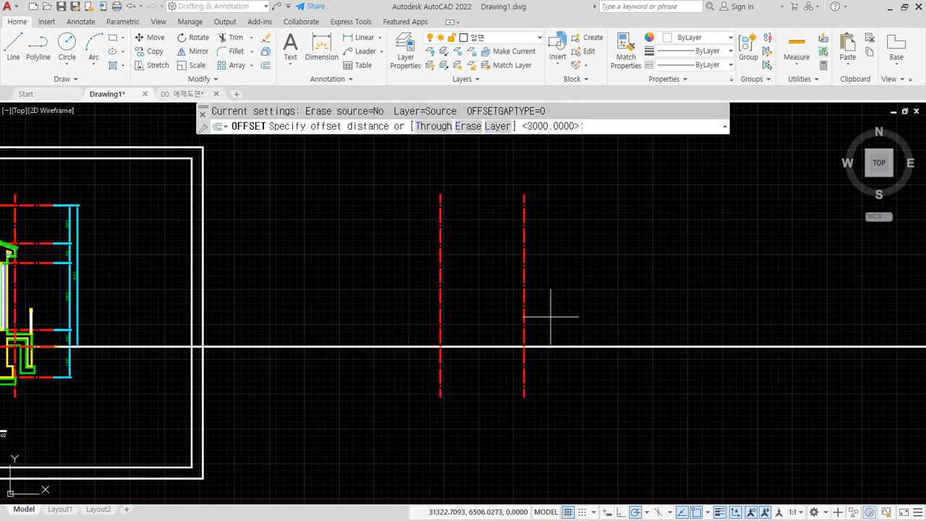
type("1500")
key("Return")
left_click(524, 316)
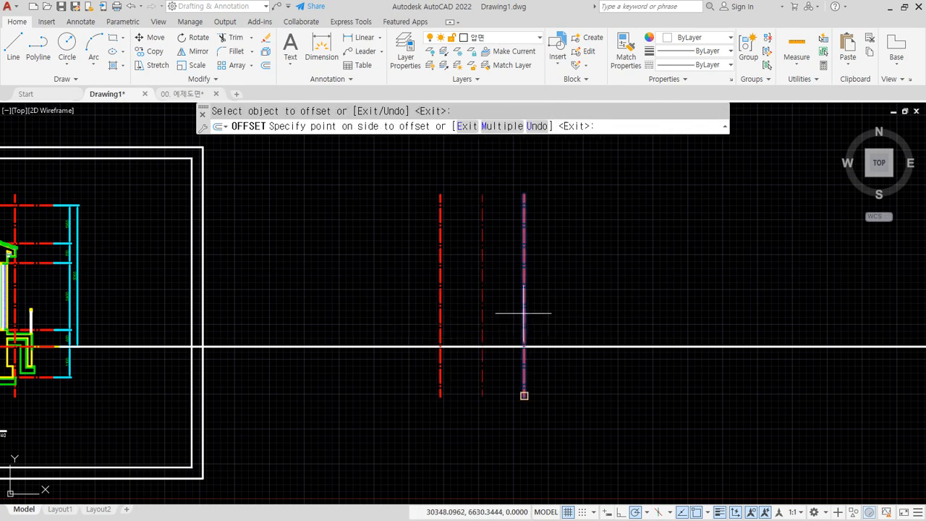
left_click(604, 311)
key("Return")
- Offset the third vertical centre line 3500 to the right
key("Return")
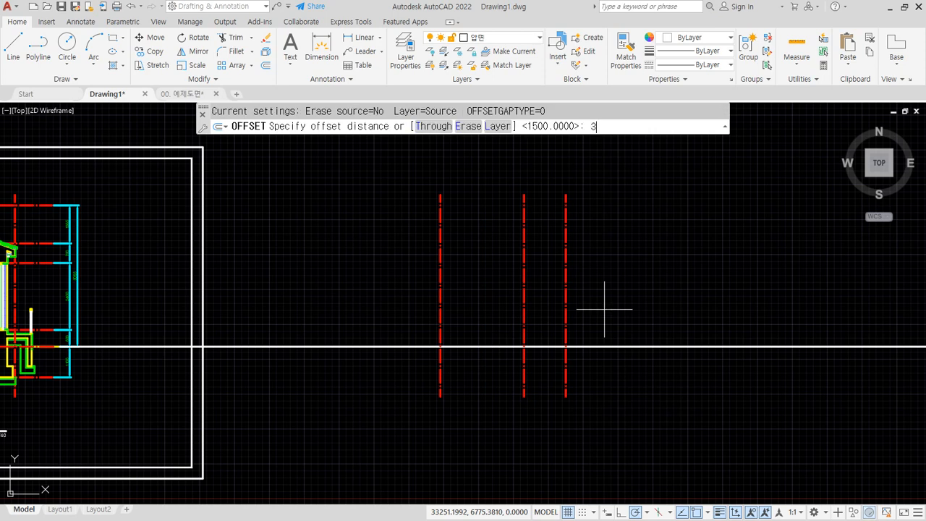
key("Return")
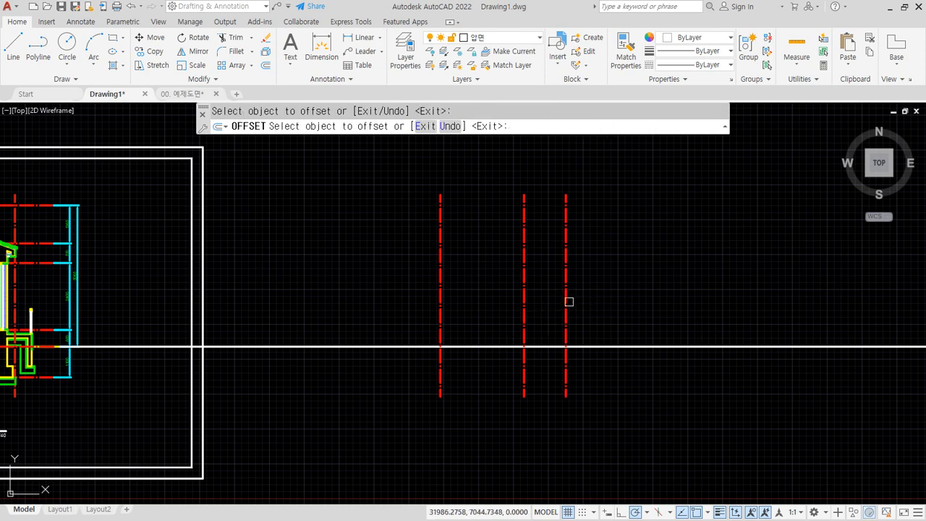
left_click(567, 299)
left_click(632, 311)
key("Return")
- Offset the fourth vertical centre line 3000 to the right
key("Return")
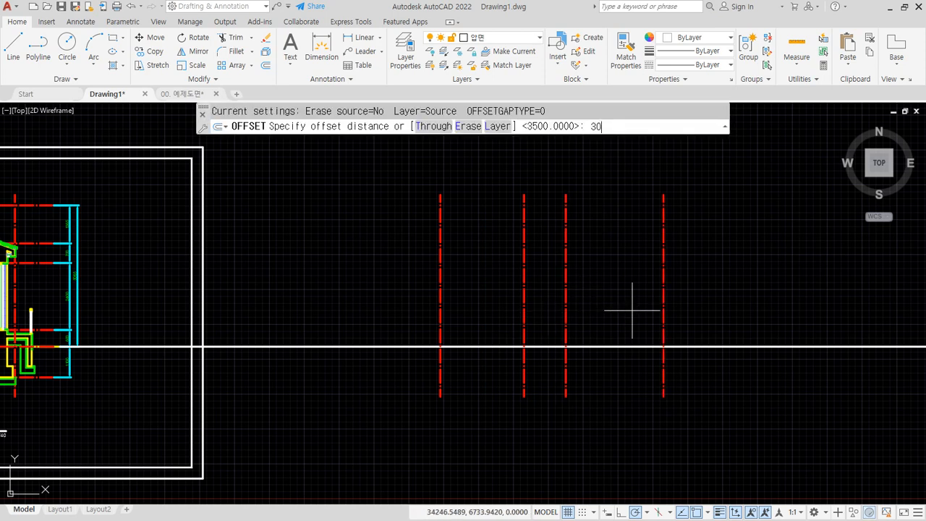
key("Return")
left_click(663, 308)
left_click(757, 313)
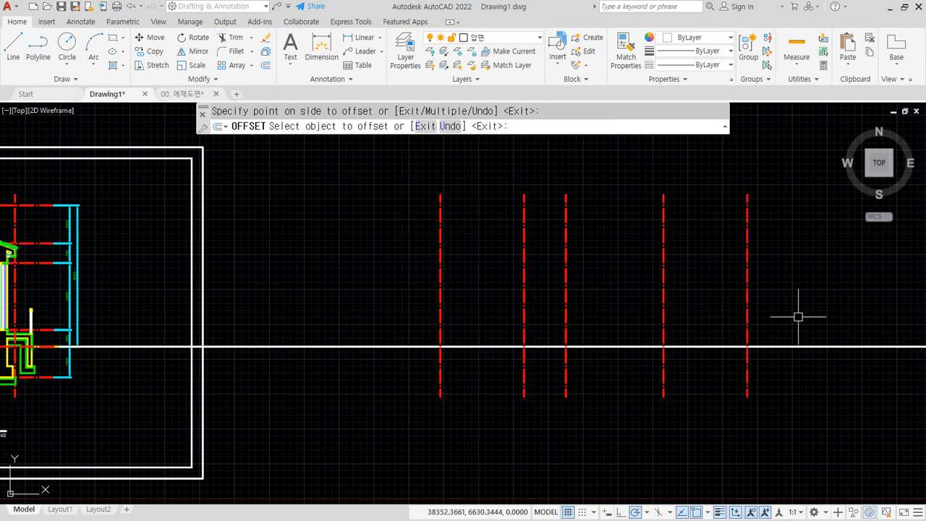
key("Escape")
- Move the five vertical centre lines together horizontally to the left, closer to the sheet border
type("m")
key("Return")
left_click(810, 302)
left_click(355, 253)
key("Return")
left_click(625, 286)
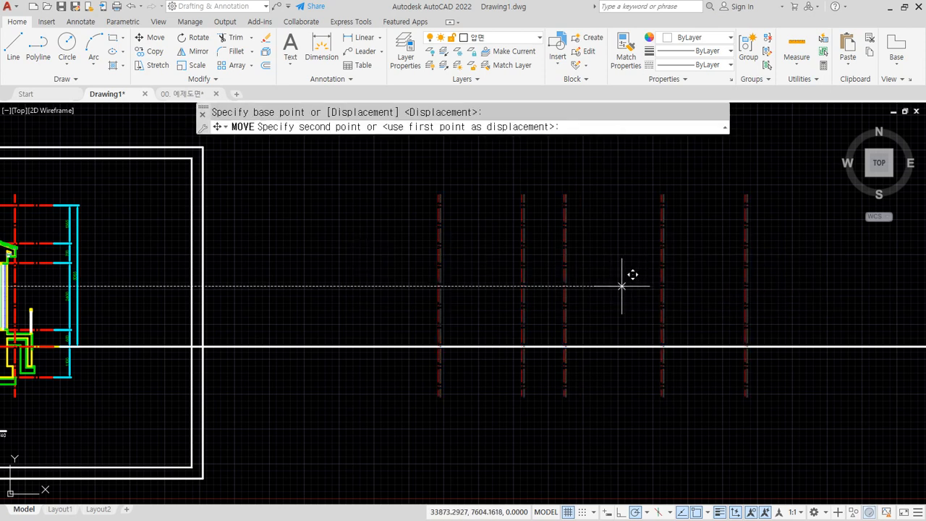
left_click(542, 286)
- Draw a U-shaped outline open at the top above the centre lines, its sides aligned with the first and last of them
middle_click_drag(447, 288, 401, 352)
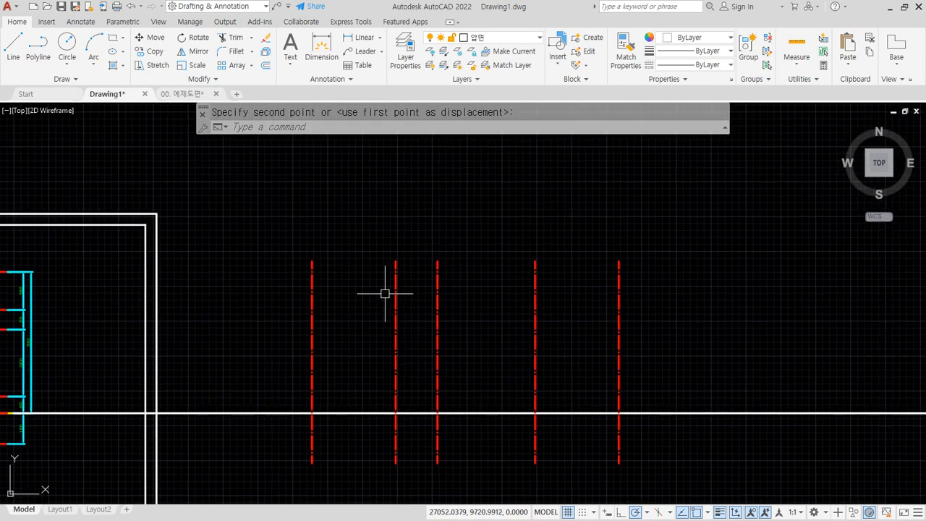
middle_click_drag(410, 275, 409, 295)
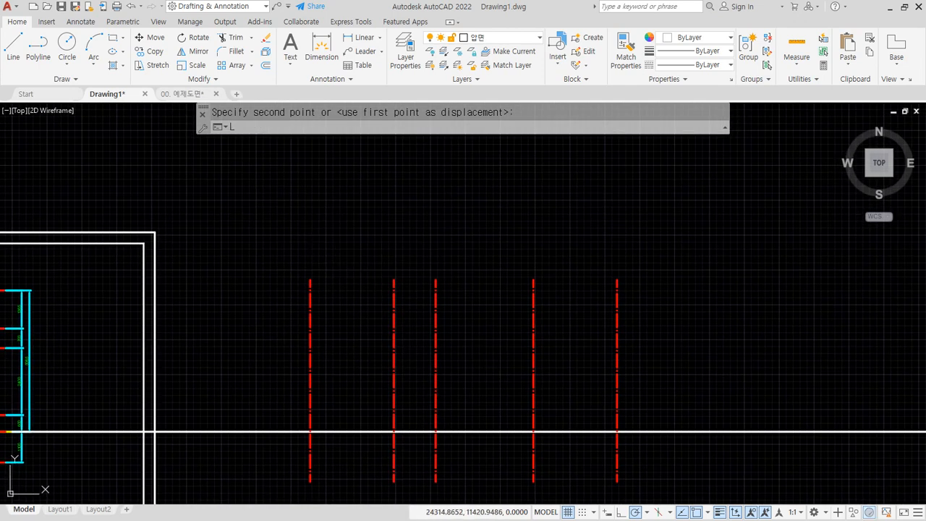
type("l")
key("Return")
left_click(310, 280)
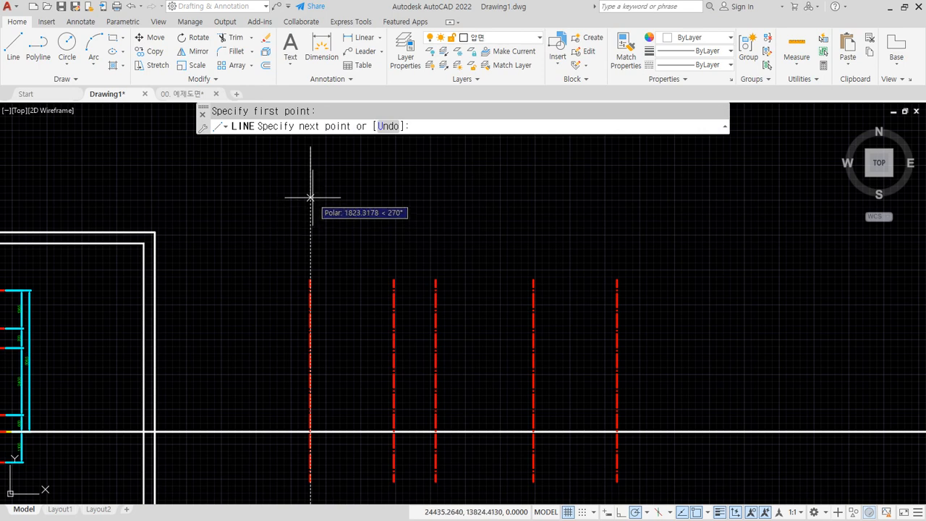
left_click(310, 232)
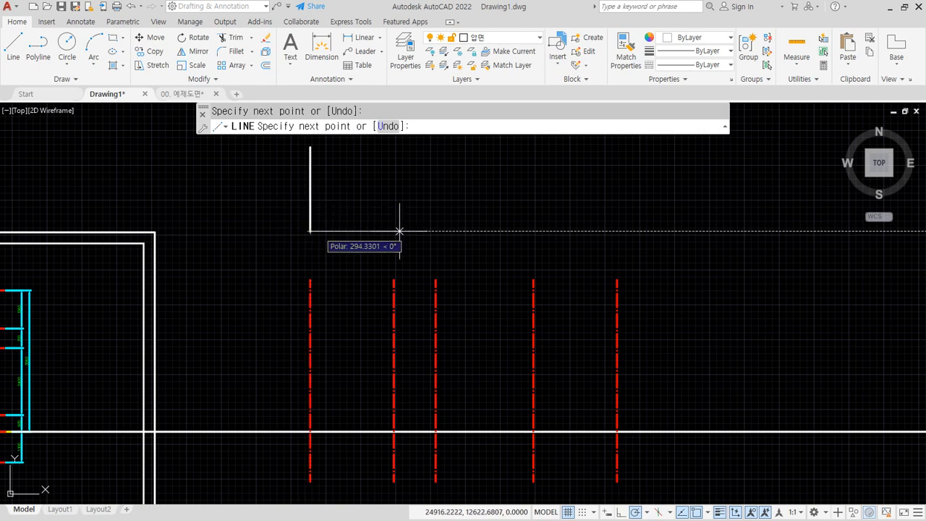
left_click(617, 232)
left_click(618, 147)
key("Return")
- Draw vertical lines up from the tops of the three inner centre lines to the height of the outline's open ends
key("Return")
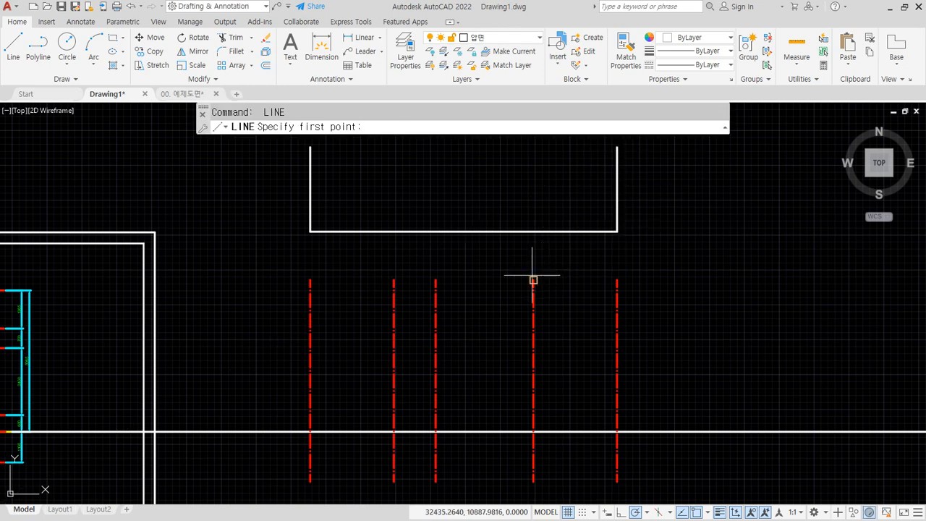
left_click(533, 265)
left_click(534, 147)
key("Return")
key("Return")
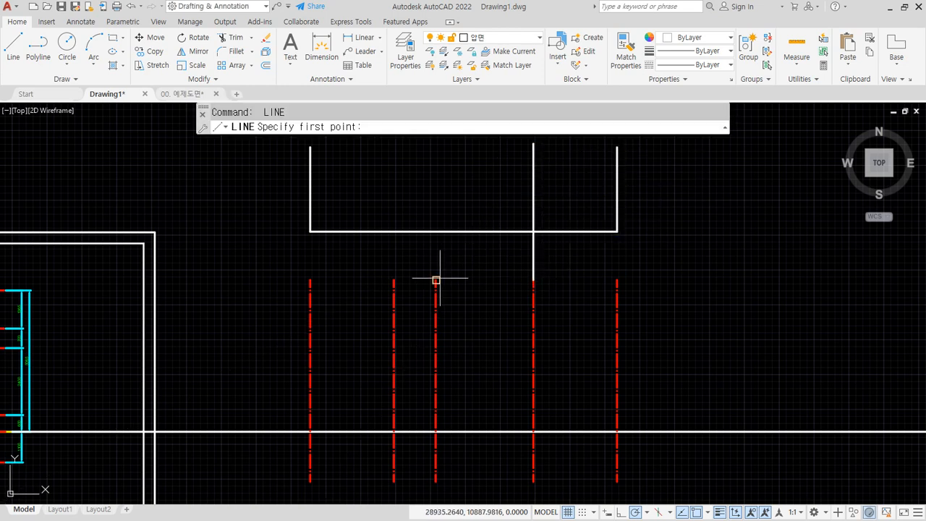
left_click(436, 279)
left_click(436, 147)
key("Return")
key("Return")
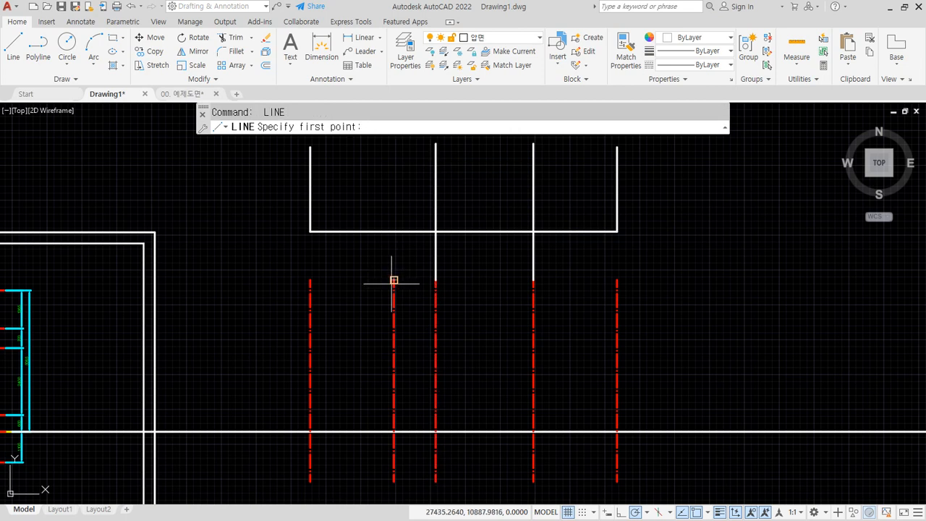
left_click(393, 281)
left_click(394, 147)
key("Return")
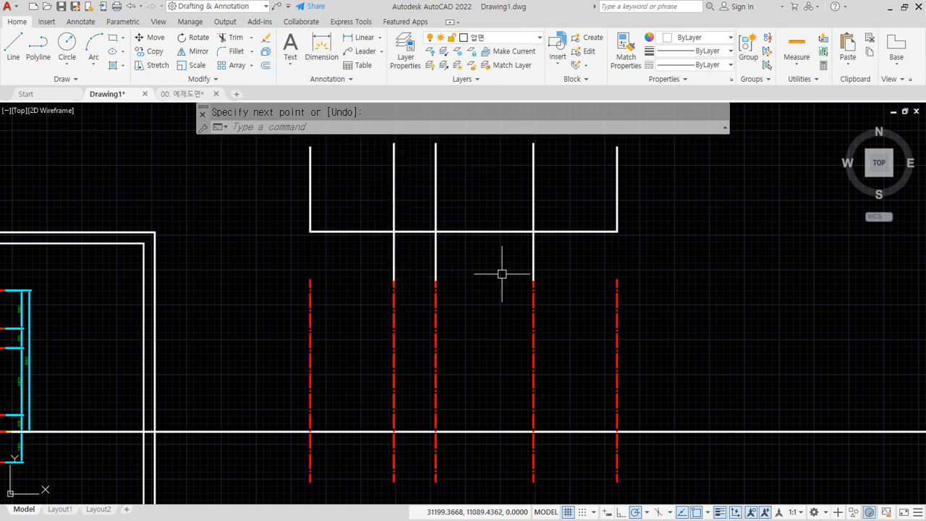
- Match the properties of the rightmost red centre line onto the outline and the three vertical lines above
type("ma")
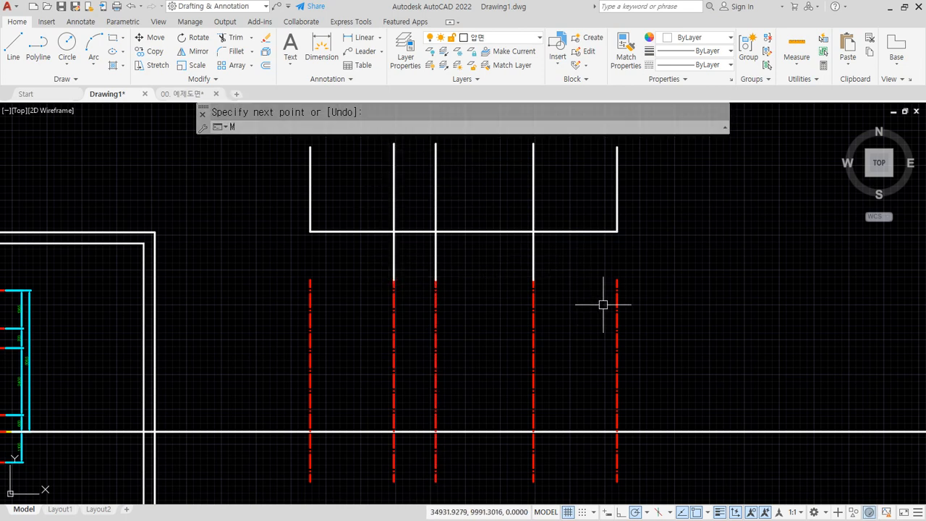
key("Return")
left_click(616, 302)
left_click(642, 242)
left_click(206, 159)
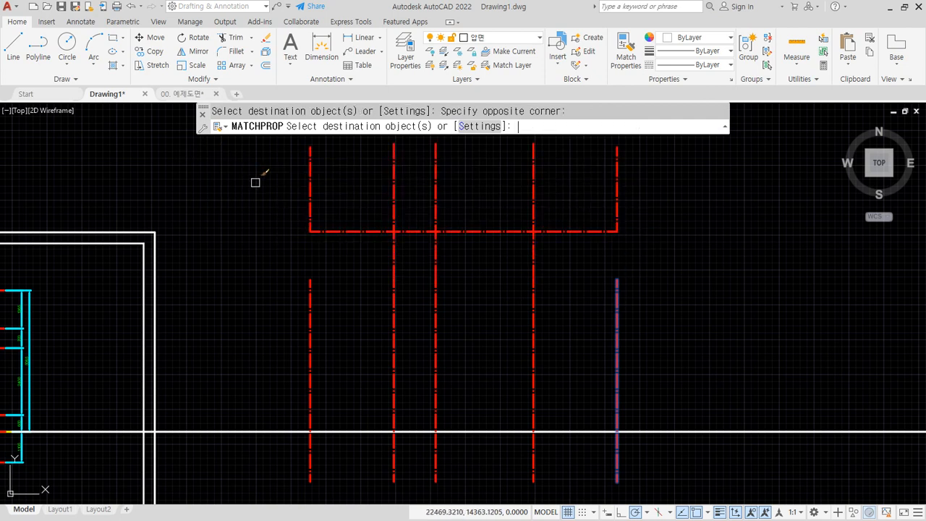
key("Return")
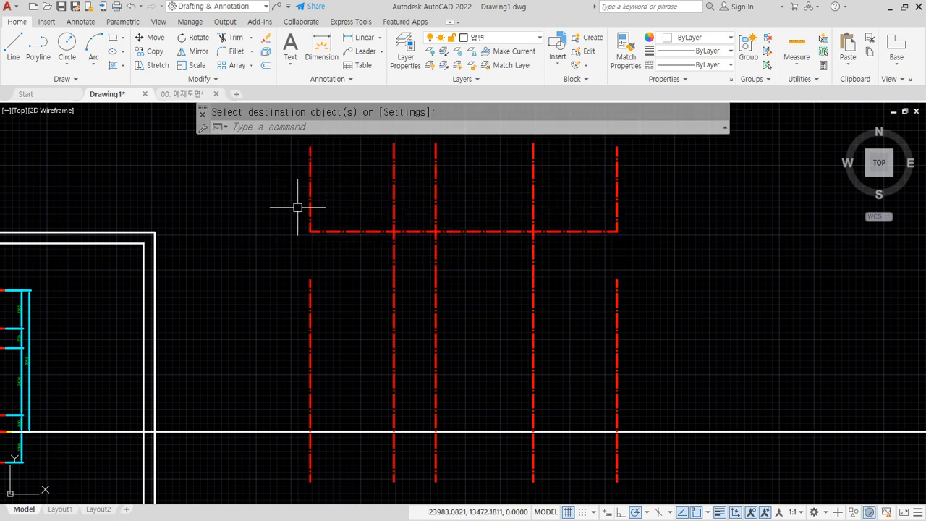
key("Return")
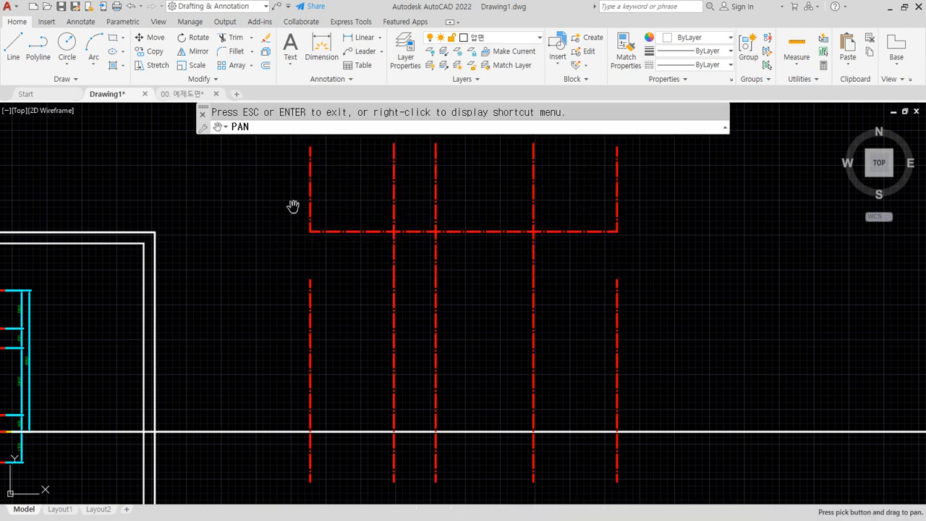
key("Escape")
type("P")
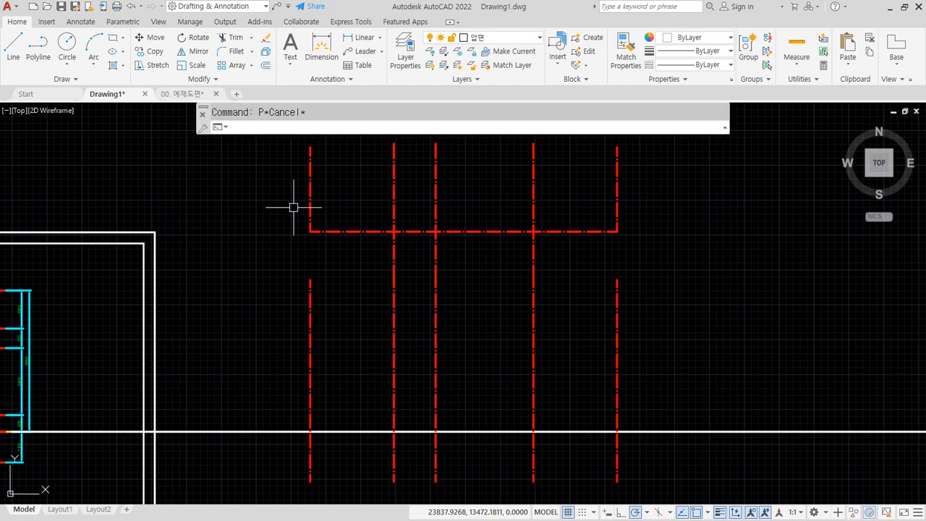
- Offset the U-shaped red centre-line outline 100 inward
key("Return")
type("100")
key("Return")
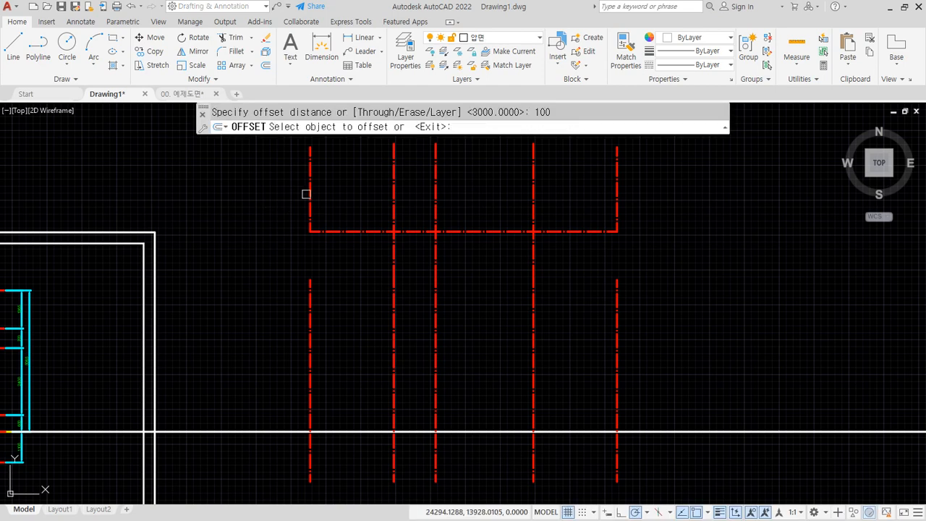
left_click(310, 189)
left_click(342, 204)
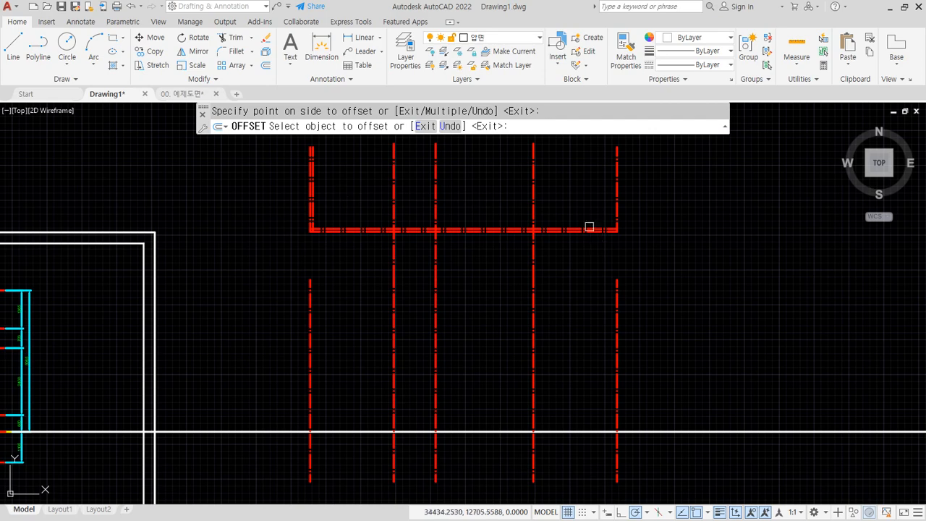
key("Return")
scroll(300, 222, "up", 4)
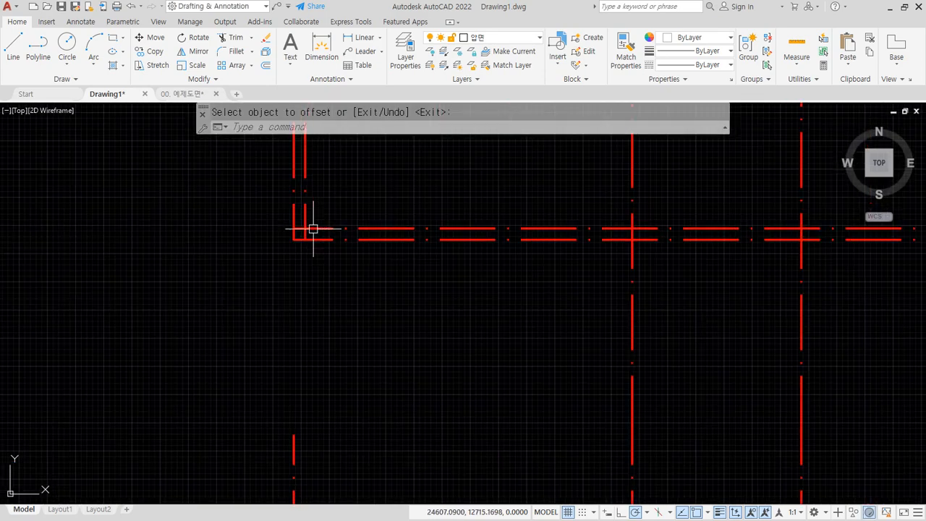
- Match the properties of a yellow line in the section drawing onto the inner offset's left vertical and bottom horizontal lines
scroll(310, 231, "down", 4)
type("ma")
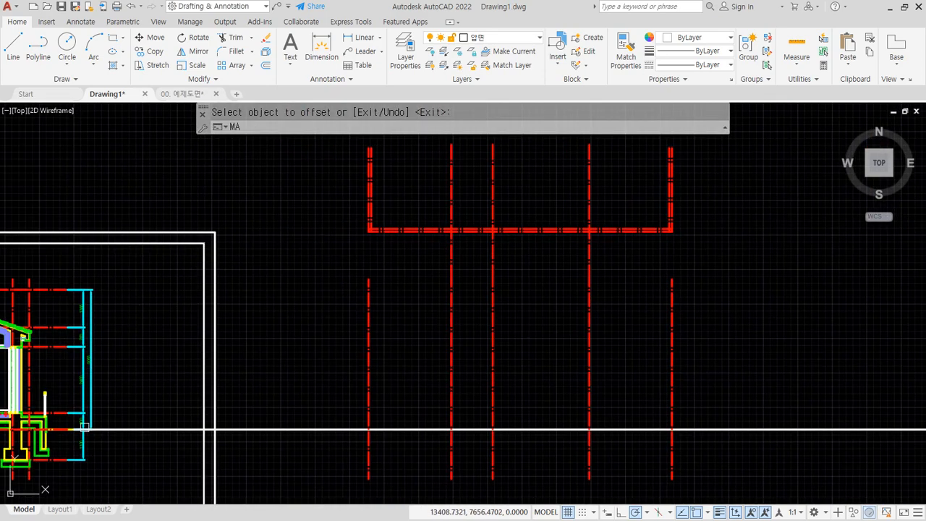
key("Return")
scroll(110, 304, "up", 5)
left_click(226, 384)
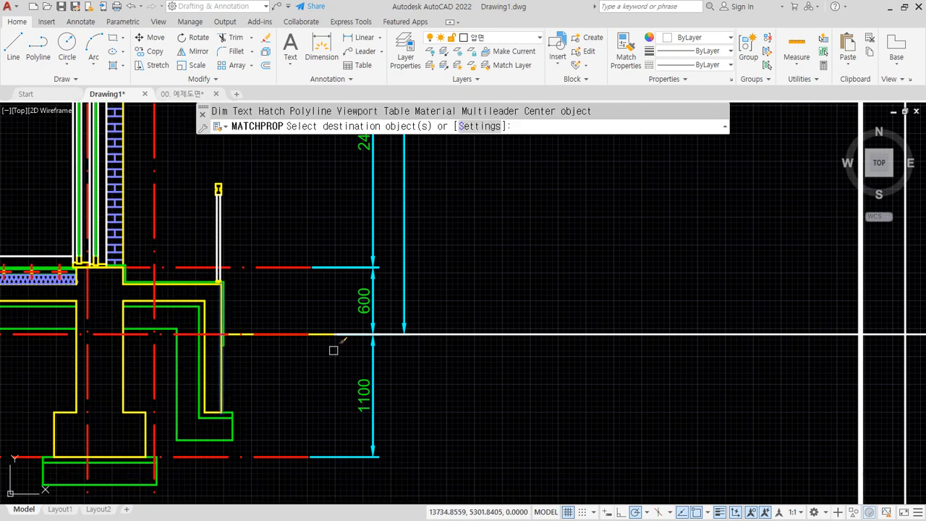
scroll(490, 295, "down", 5)
scroll(430, 297, "up", 5)
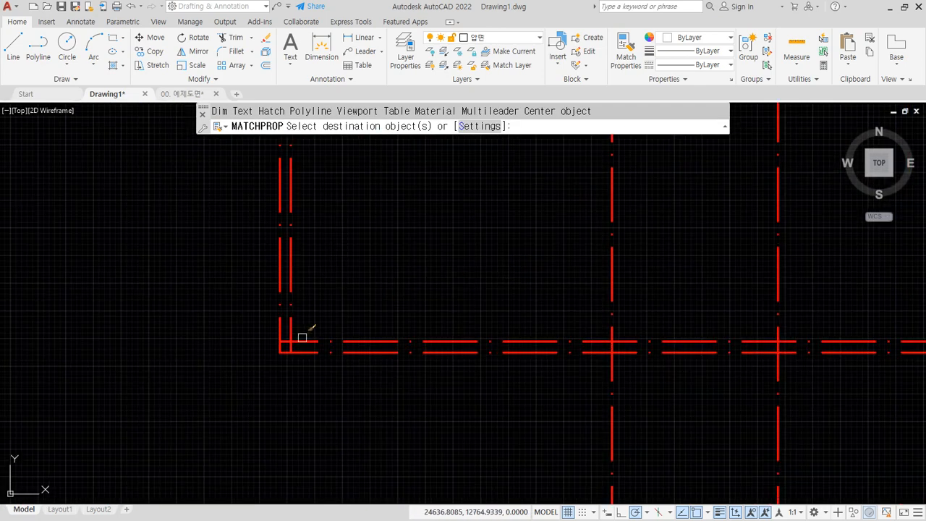
left_click(302, 338)
left_click(295, 319)
type("F")
key("Return")
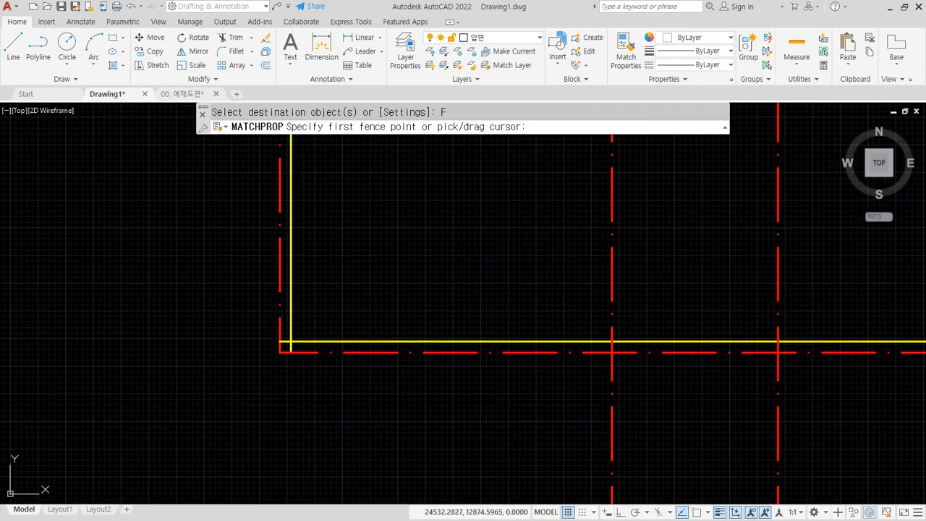
left_click(301, 320)
key("Escape")
- Fillet the left vertical and bottom horizontal yellow lines into a sharp corner with radius 0
type("F")
key("Return")
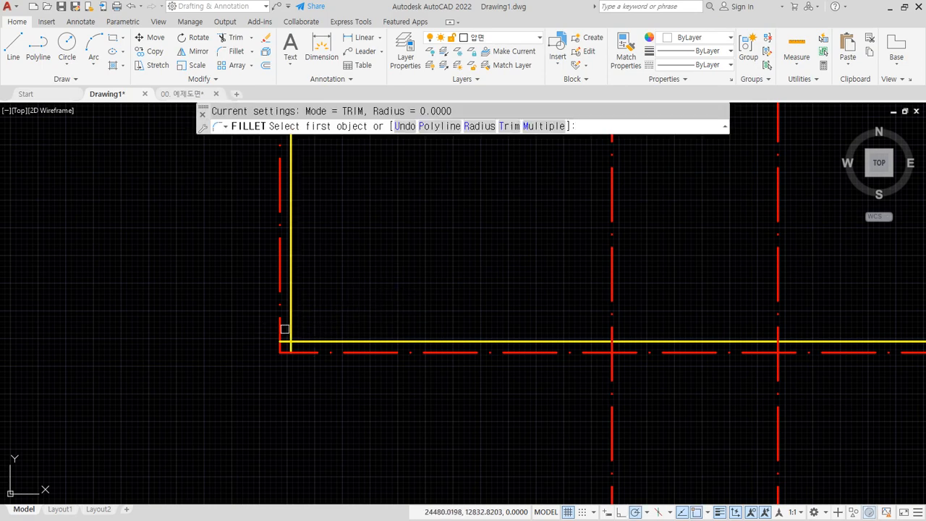
left_click(289, 331)
left_click(371, 338)
scroll(437, 343, "down", 2)
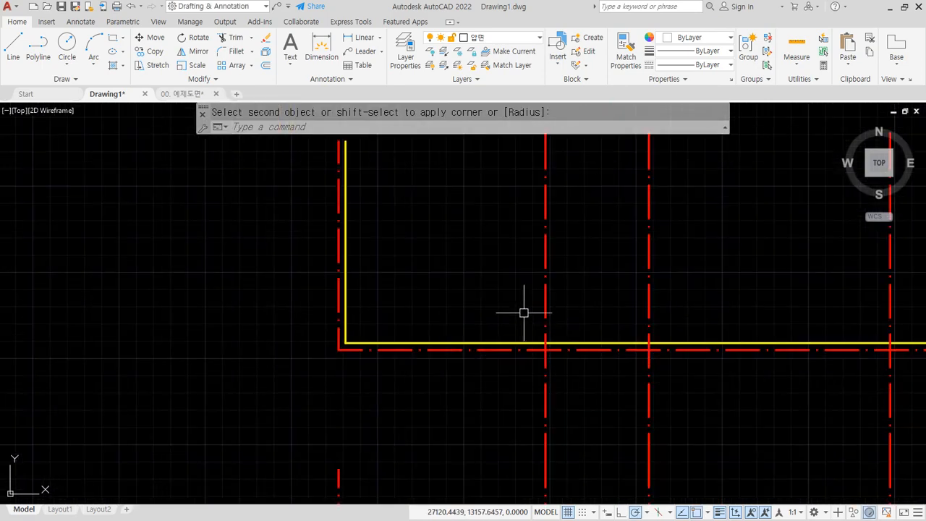
- Offset the outline's bottom horizontal centre line 1500 upward
middle_click_drag(523, 314, 451, 291)
middle_click_drag(466, 403, 439, 327)
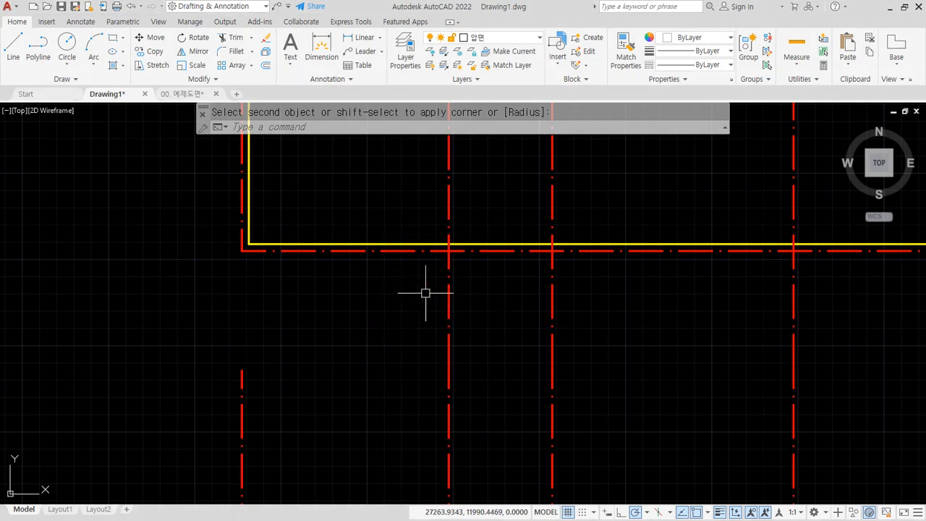
scroll(424, 289, "down", 2)
middle_click_drag(440, 289, 379, 329)
key("space")
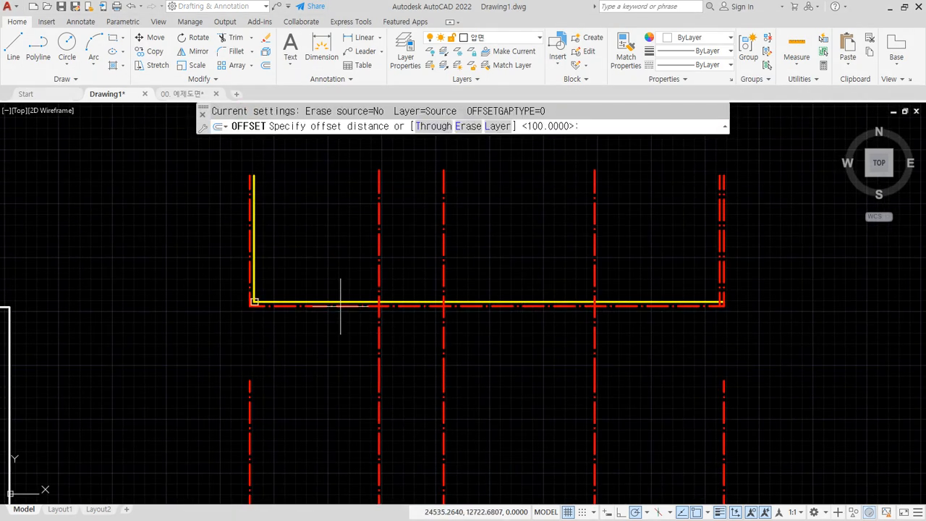
type("1500")
scroll(324, 304, "up", 2)
key("space")
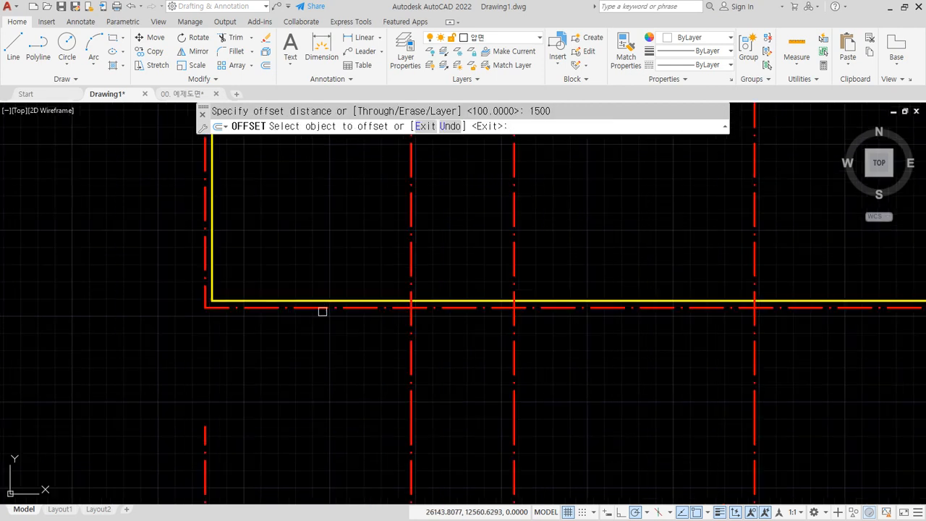
left_click(322, 307)
left_click(329, 243)
key("space")
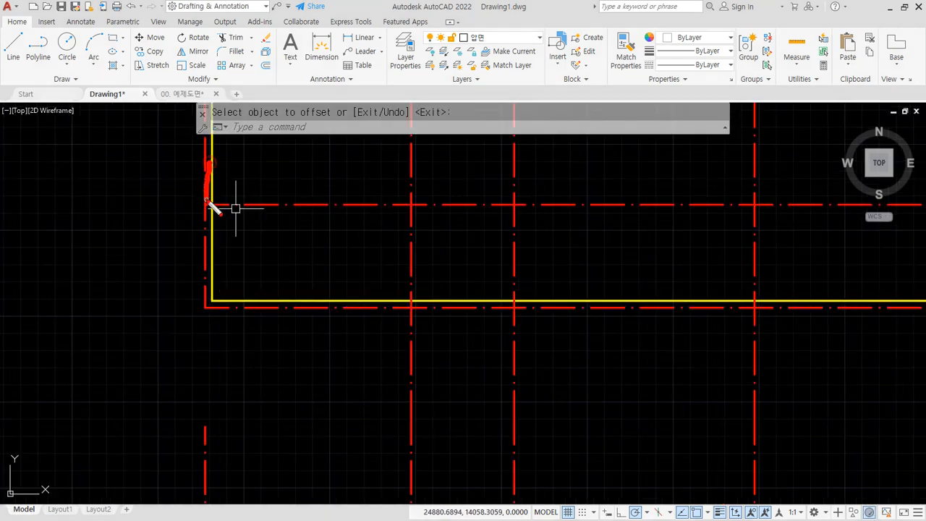
mouse_move(207, 201)
left_mouse_down()
mouse_move(405, 220)
mouse_move(405, 359)
left_mouse_up()
key("Escape")
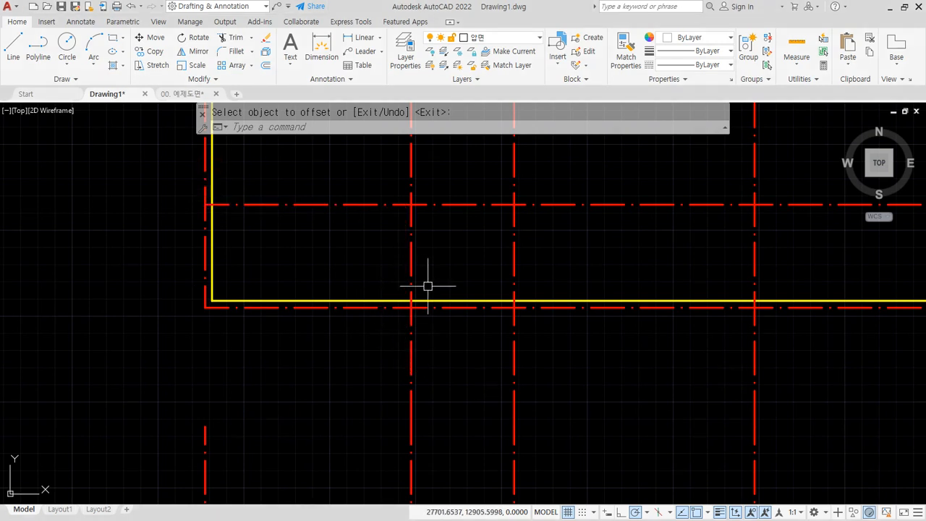
- Offset the new horizontal centre line 100 upward and the second vertical centre line 100 to the right
type("o")
key("space")
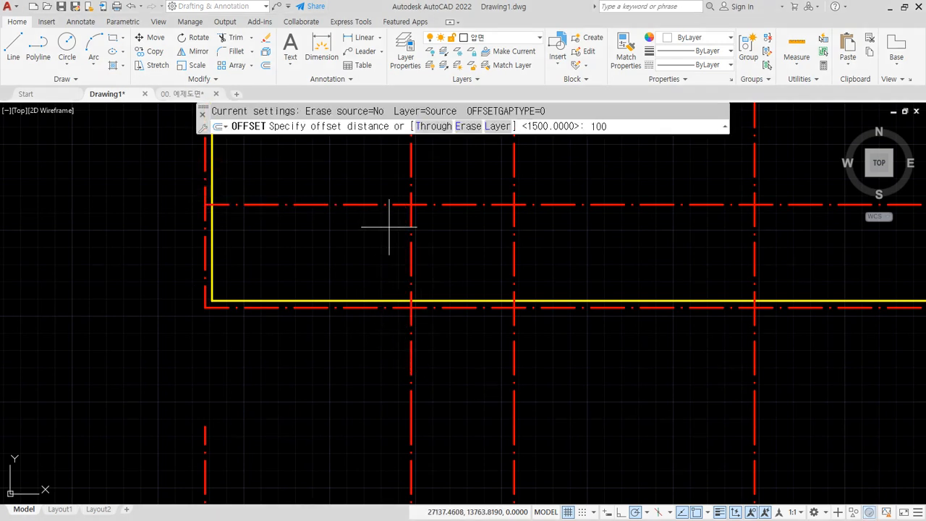
type("100")
key("Return")
left_click(367, 203)
left_click(367, 190)
left_click(412, 240)
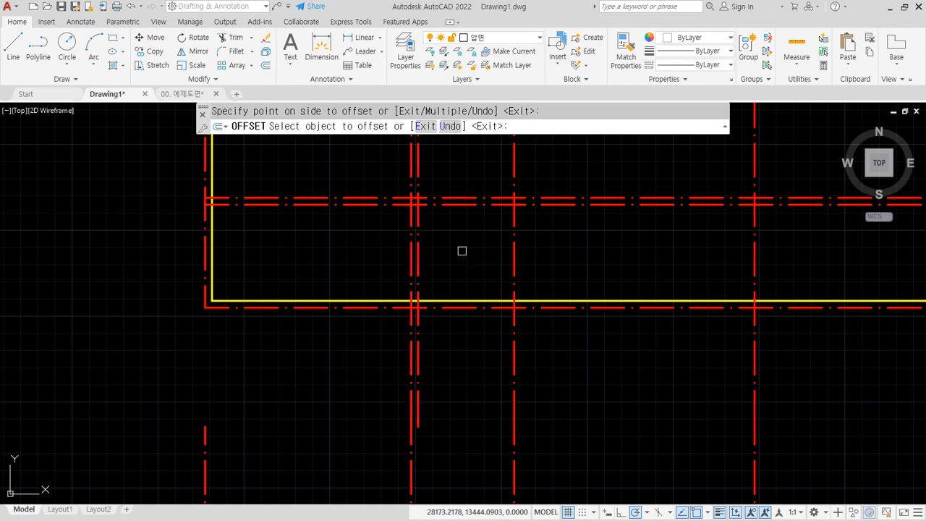
left_click(425, 297)
- Match the yellow wall line's properties onto the two new offset lines, the vertical one and the upper horizontal one
type("ma")
key("space")
left_click(425, 299)
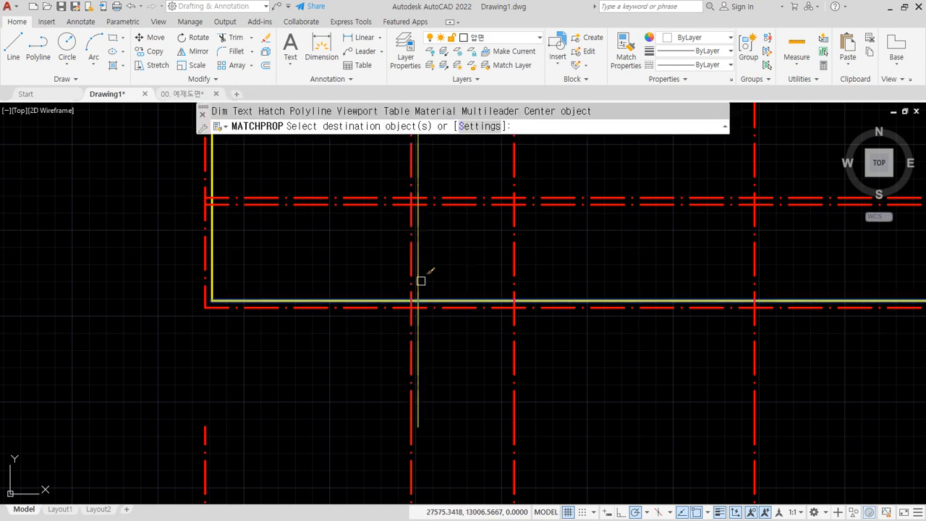
left_click(418, 281)
key("Return")
key("space")
key("Escape")
left_click(420, 228)
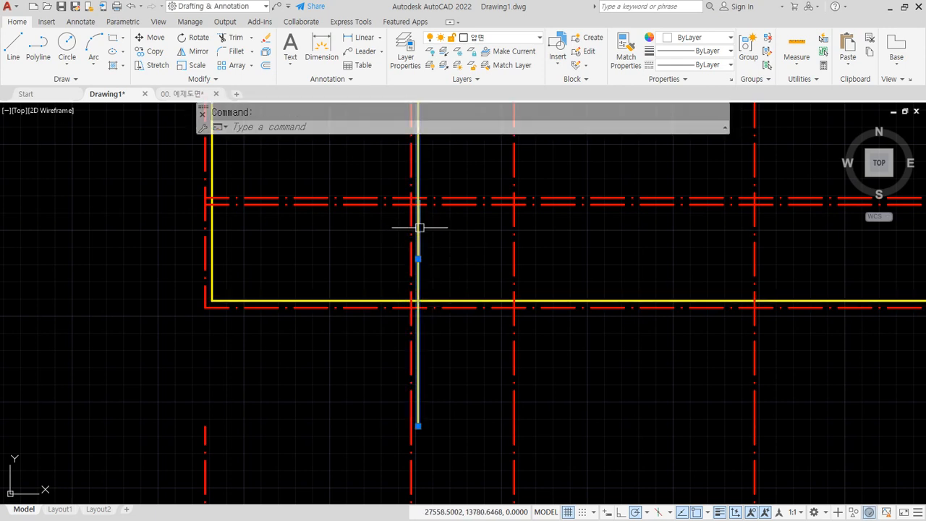
key("Escape")
key("space")
left_click(423, 223)
left_click(383, 194)
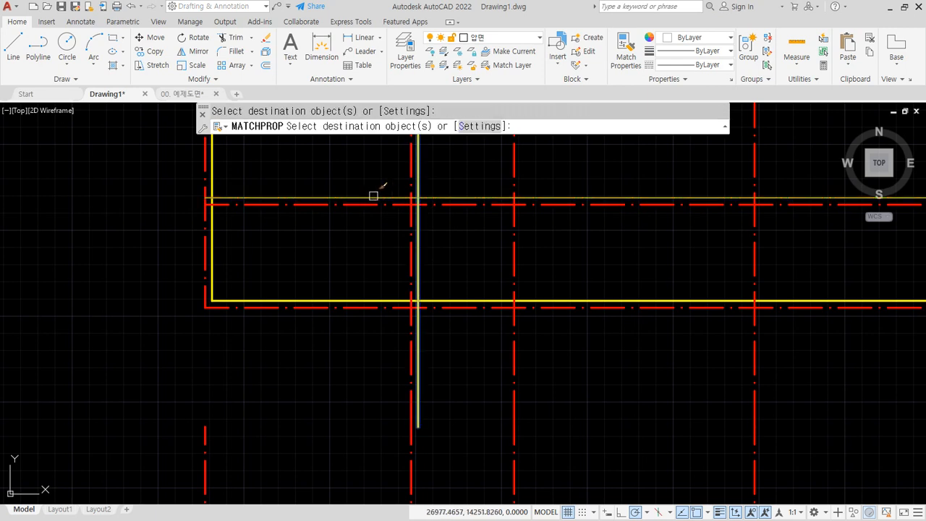
key("Return")
- Fillet the yellow wall lines with radius 0 into a stepped outline through the left, upper horizontal, inner vertical and bottom lines
type("f")
key("space")
left_click(214, 186)
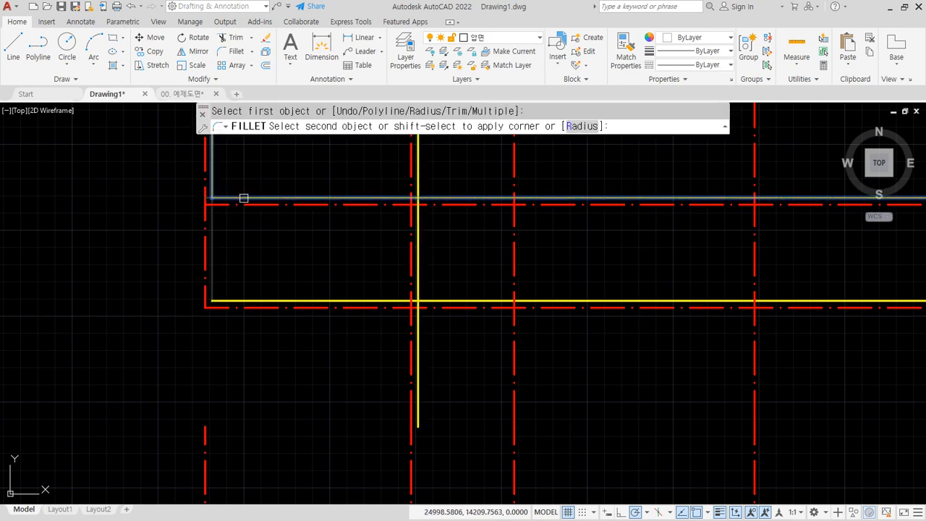
left_click(244, 198)
key("space")
left_click(395, 195)
left_click(419, 221)
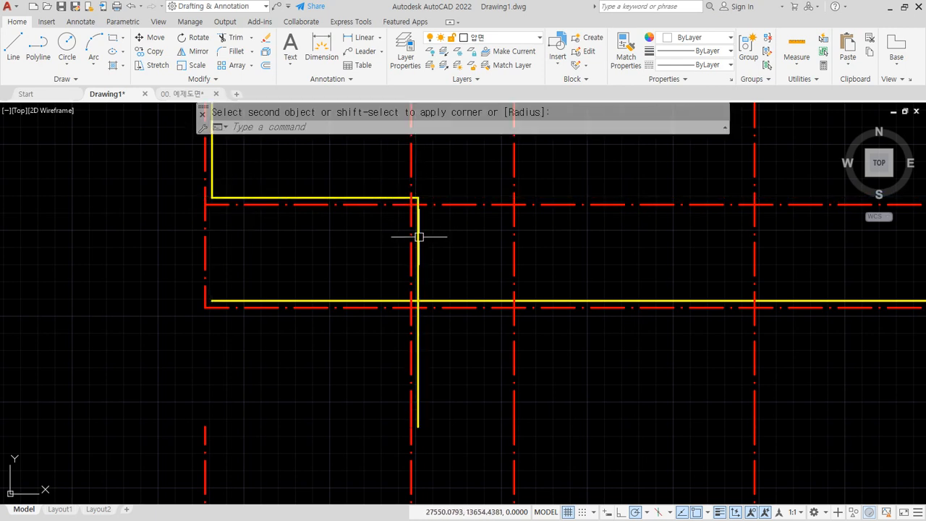
key("space")
left_click(419, 254)
left_click(443, 298)
- Match the bottom yellow wall line's properties onto the inner red vertical line at the outline's right end
middle_click_drag(660, 312, 344, 312)
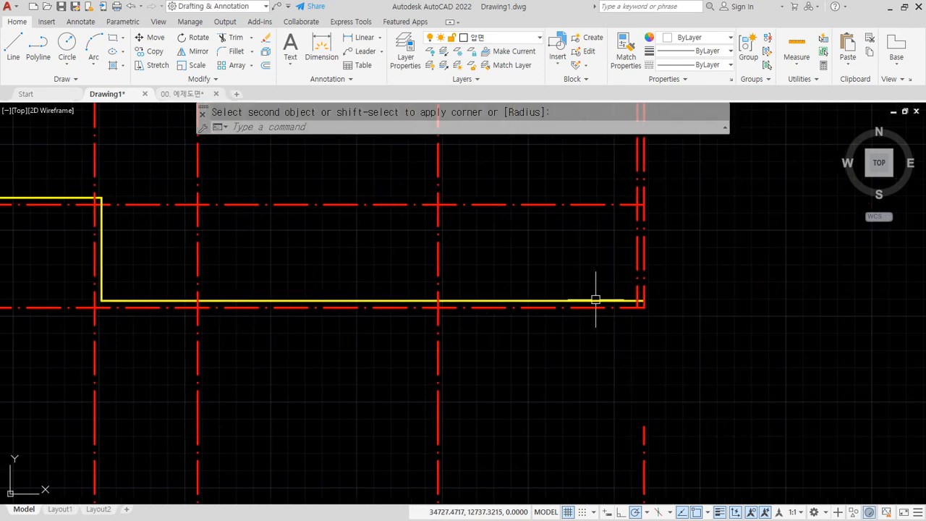
key("Escape")
type("ma")
key("space")
left_click(620, 300)
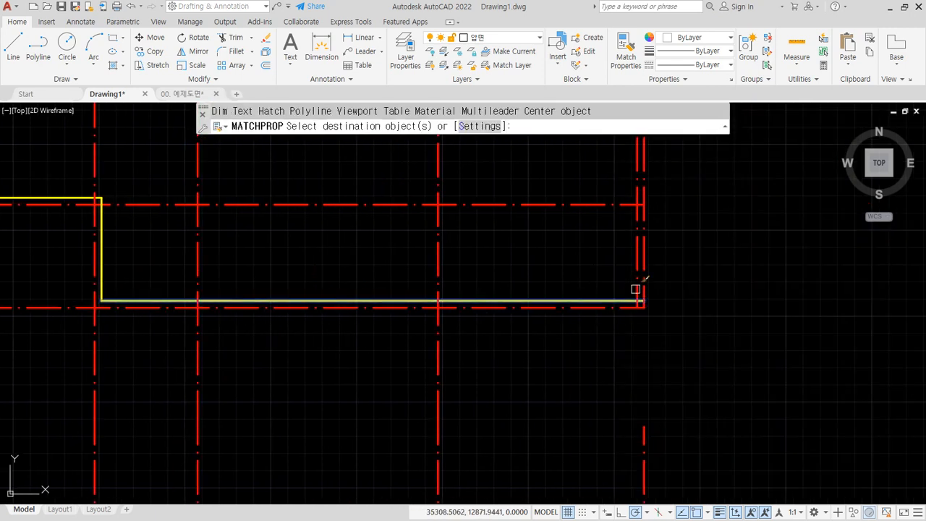
key("space")
- Fillet the right vertical and bottom yellow wall lines into a sharp corner
type("f")
key("space")
left_click(636, 285)
left_click(618, 300)
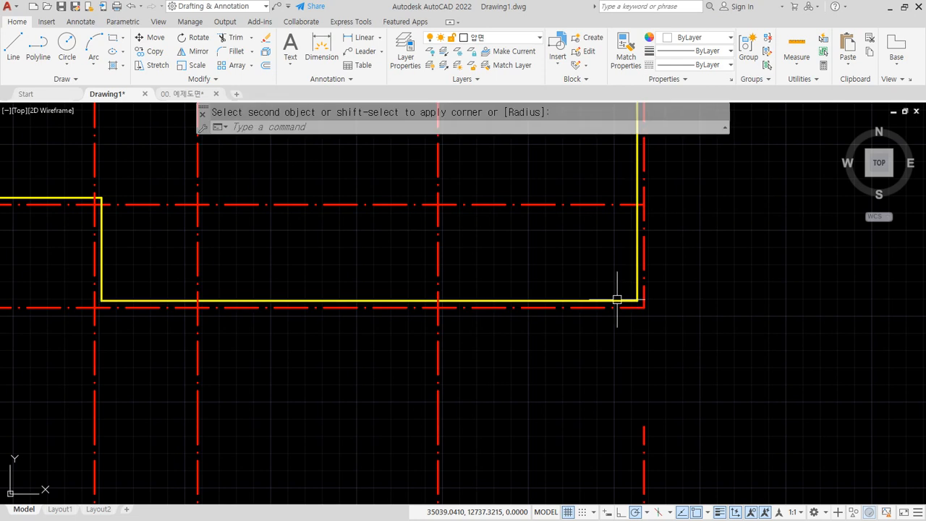
- Offset the right vertical and bottom horizontal yellow wall lines 420 outward
type("o")
key("space")
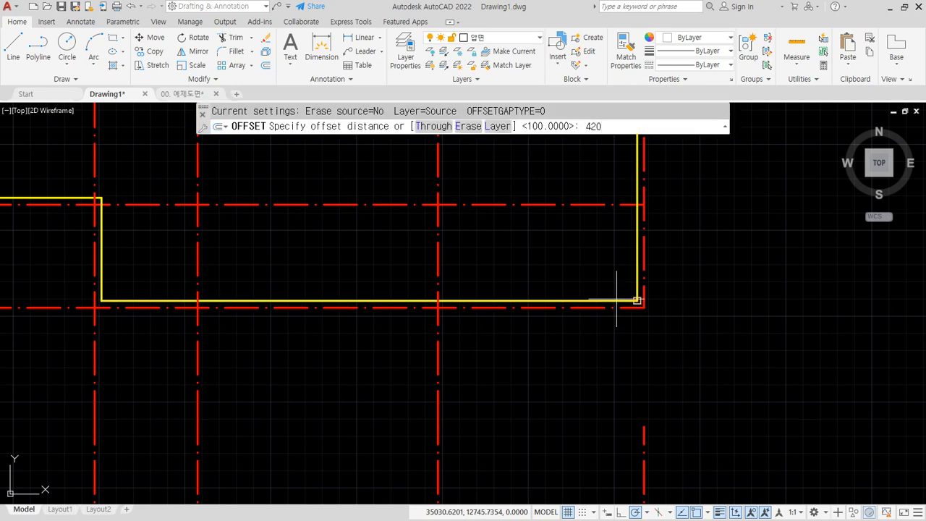
type("420")
key("Return")
left_click(637, 274)
left_click(686, 275)
left_click(613, 299)
left_click(275, 330)
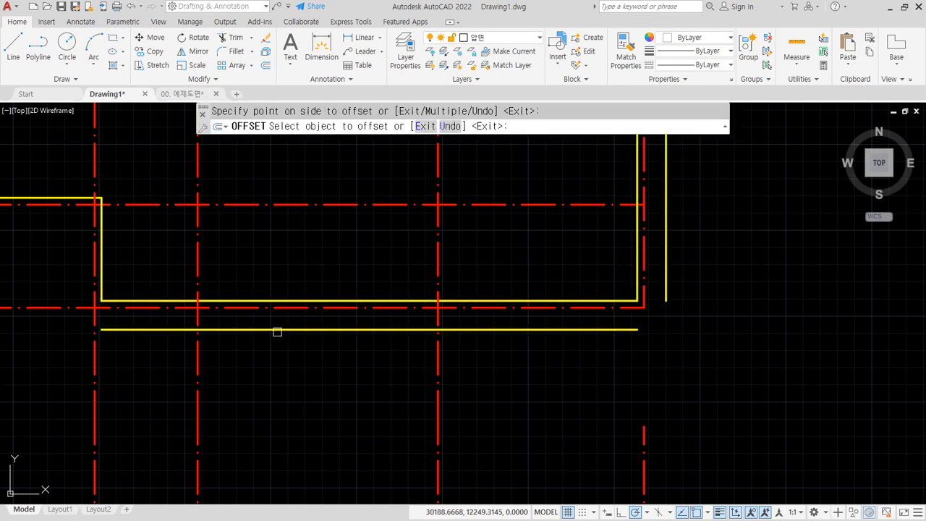
- Offset the step's vertical, the upper horizontal and the left vertical yellow wall lines outward by the same 420
middle_click_drag(133, 278, 423, 261)
left_click(392, 252)
left_click(284, 213)
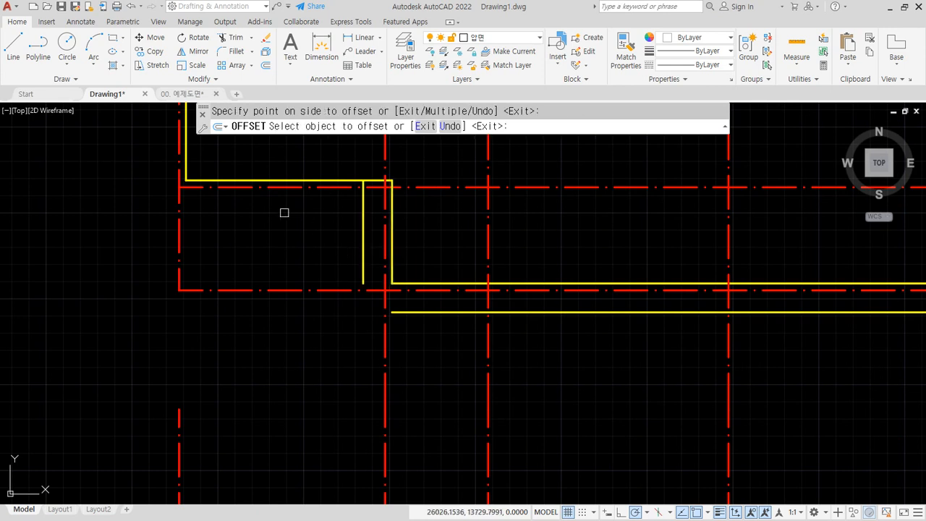
left_click(254, 181)
left_click(248, 201)
left_click(186, 163)
left_click(148, 167)
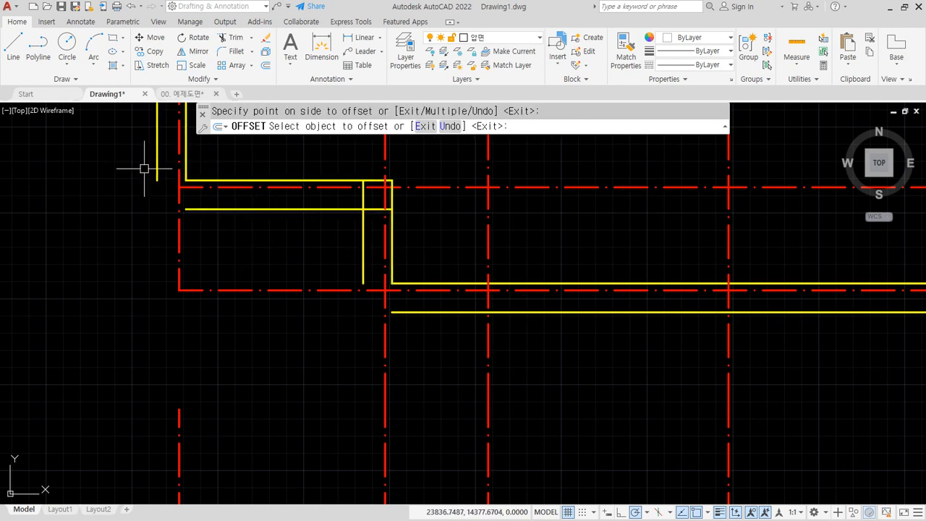
- Fillet the outer yellow lines at the left corner and where the upper horizontal meets the step's vertical line
key("Escape")
type("f")
key("space")
left_click(157, 165)
left_click(334, 211)
key("space")
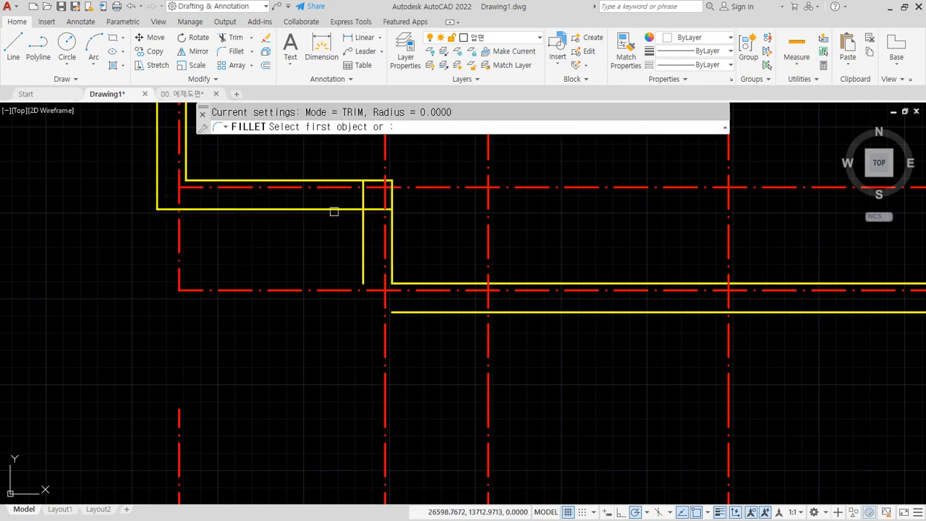
left_click(334, 211)
left_click(362, 244)
- Fillet the outer bottom yellow line with the step's vertical line and with the right vertical line
key("space")
left_click(409, 311)
left_click(362, 268)
middle_click_drag(631, 362, 289, 352)
key("space")
left_click(591, 302)
left_click(616, 268)
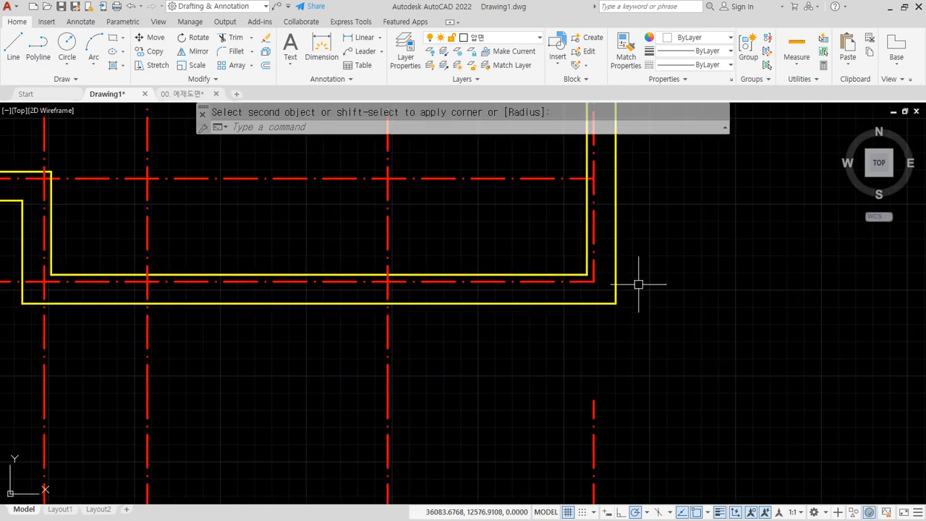
- Offset the right vertical and bottom horizontal red centre lines 600 outward
key("Escape")
type("o")
key("space")
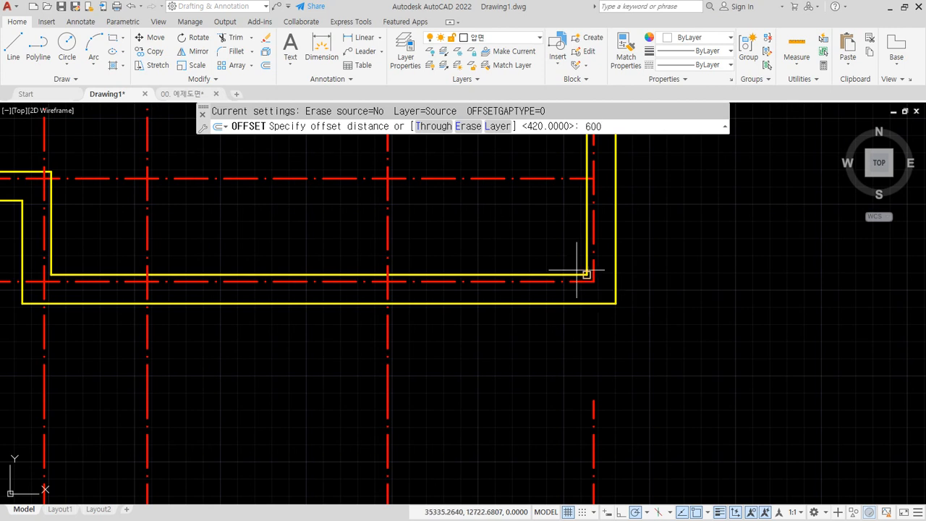
type("600")
key("Return")
left_click(594, 249)
left_click(697, 249)
left_click(590, 281)
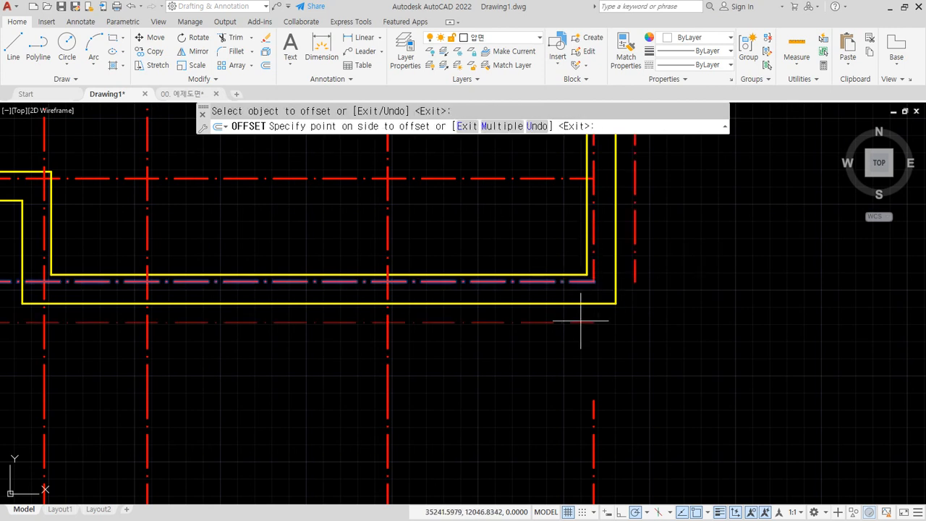
left_click(589, 316)
- Offset the step's vertical, the upper horizontal and the left vertical red centre lines outward by the same 600
middle_click_drag(90, 278, 462, 275)
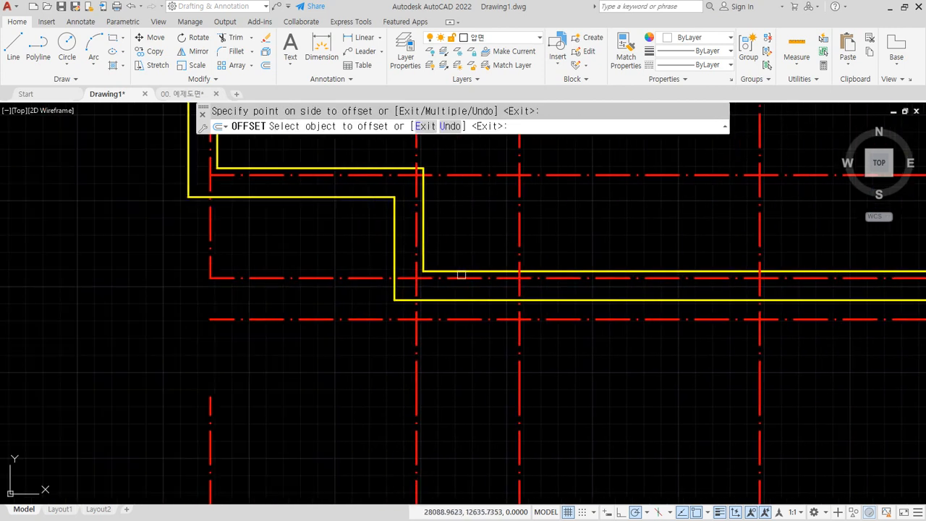
left_click(413, 242)
left_click(258, 214)
left_click(259, 177)
left_click(249, 255)
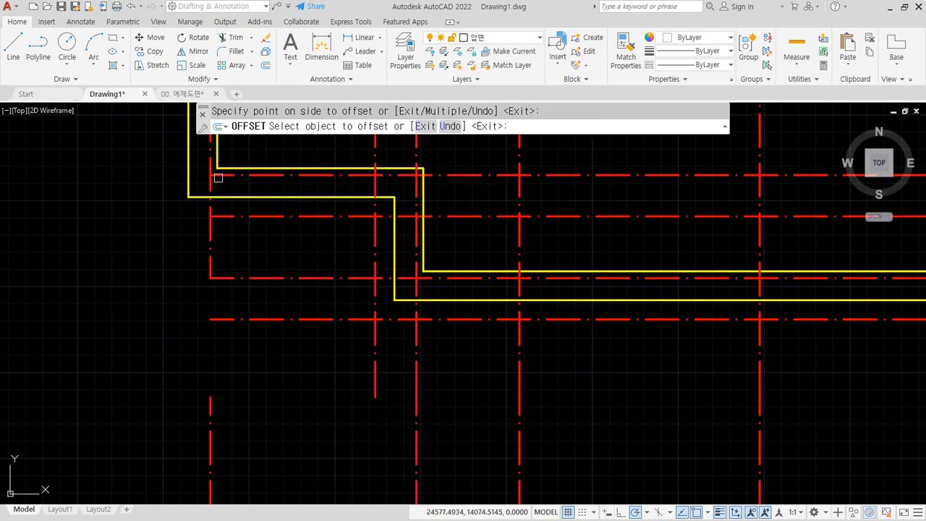
left_click(211, 181)
left_click(153, 194)
key("Return")
- Fillet the 600-offset centre lines into sharp corners, from the left vertical through the upper horizontal to the step's vertical line
type("f")
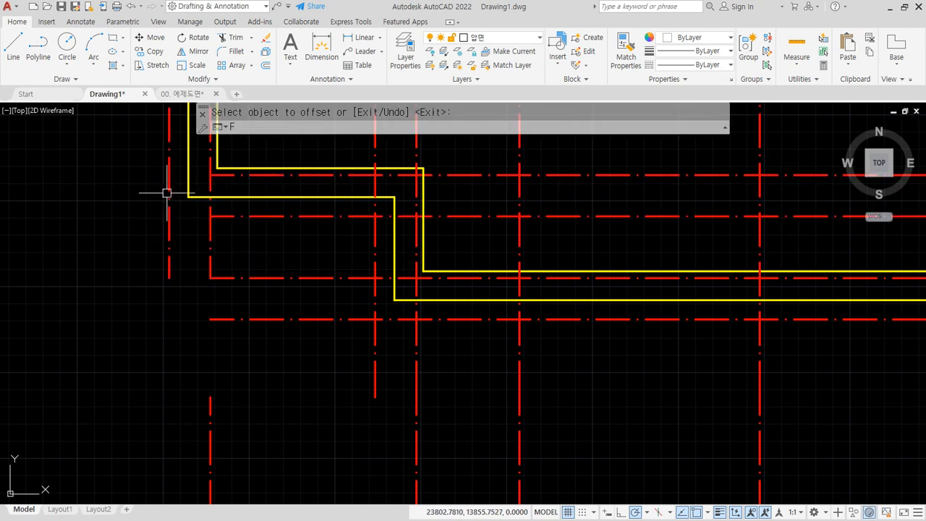
key("Return")
left_click(170, 194)
left_click(330, 217)
key("Return")
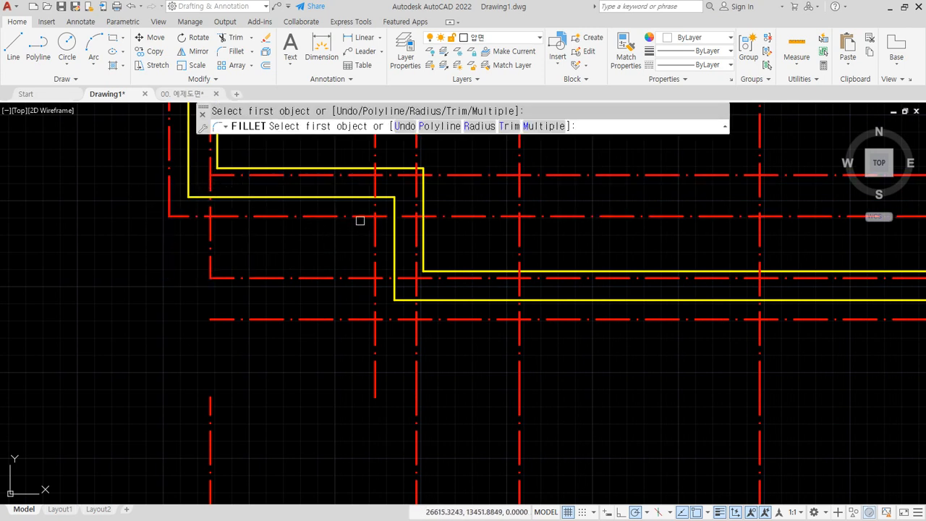
left_click(359, 216)
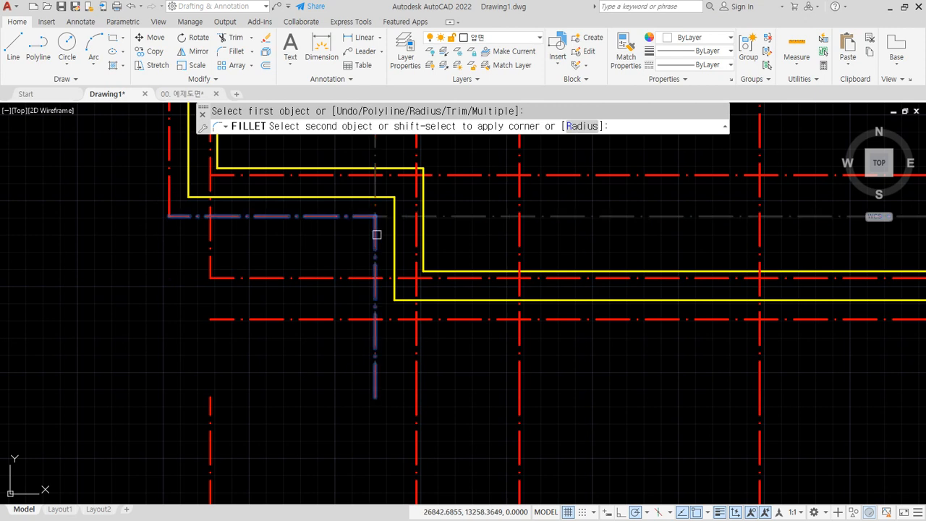
- Fillet the lower horizontal eave line with the vertical eave lines at both ends to form sharp corners
left_click(445, 316)
middle_click_drag(719, 352, 340, 355)
key("Return")
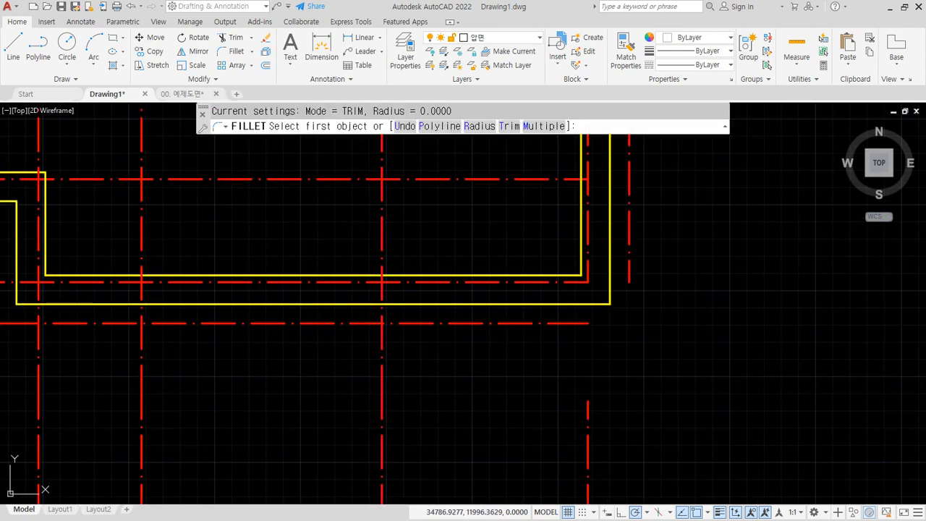
left_click(544, 324)
left_click(630, 272)
- Move the lower and right eave lines to the 문자 layer and set their linetype to HIDDEN
left_click(647, 330)
left_click(621, 314)
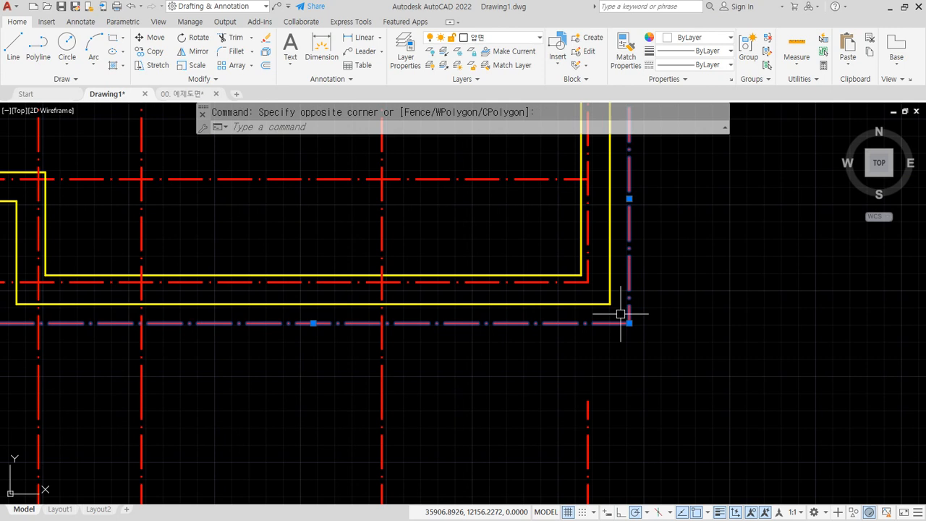
left_click(507, 37)
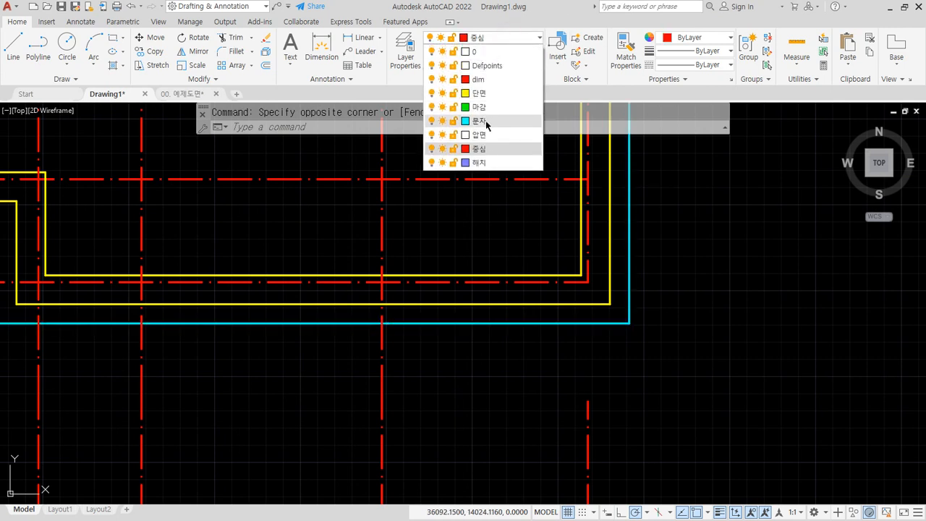
left_click(485, 120)
left_click(692, 66)
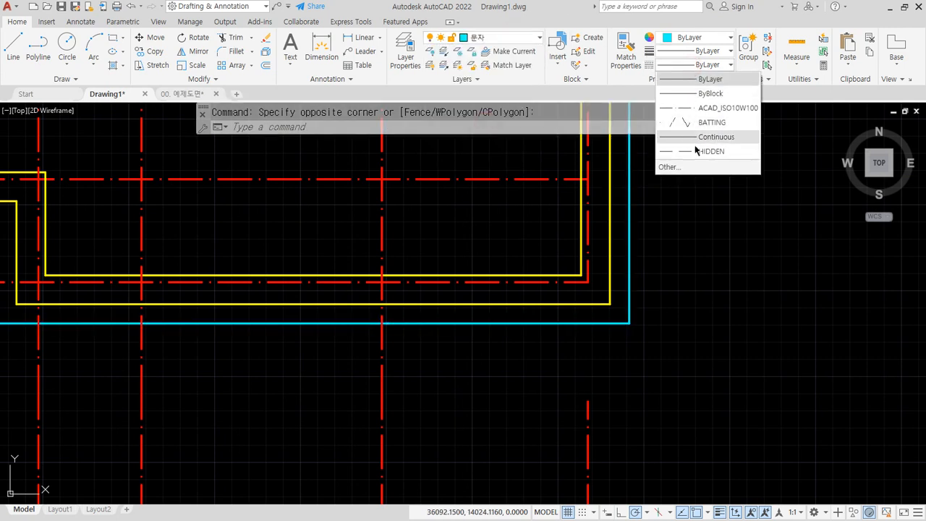
left_click(693, 151)
key("Escape")
- Match the properties of the dashed lower eave line onto the remaining stepped eave lines on the plan's left side
middle_click_drag(143, 343, 504, 343)
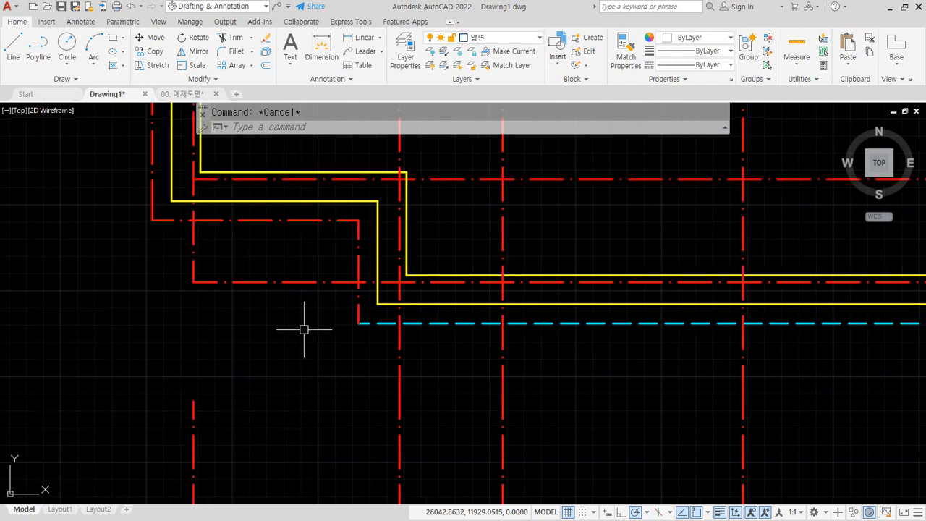
type("ma")
key("Return")
left_click(367, 326)
left_click(358, 310)
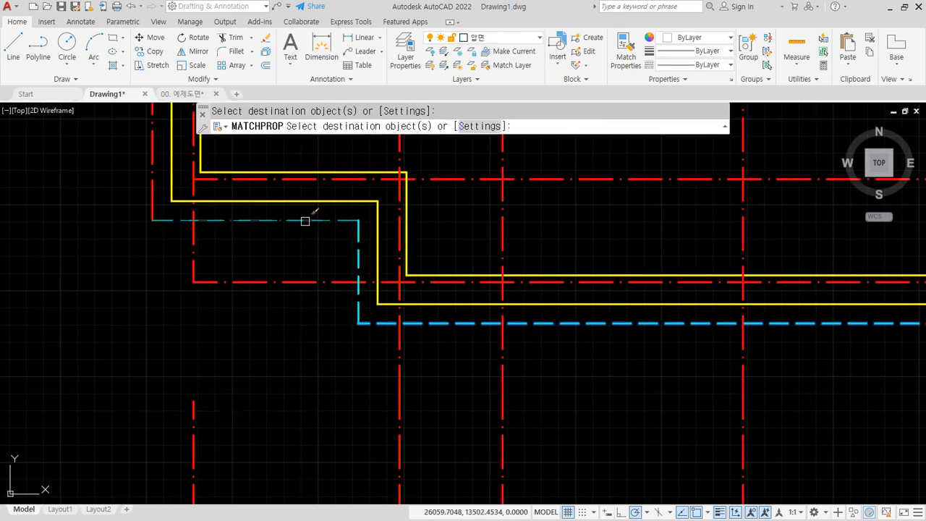
left_click(307, 220)
key("Return")
scroll(167, 239, "down", 2)
middle_click_drag(186, 285, 246, 346)
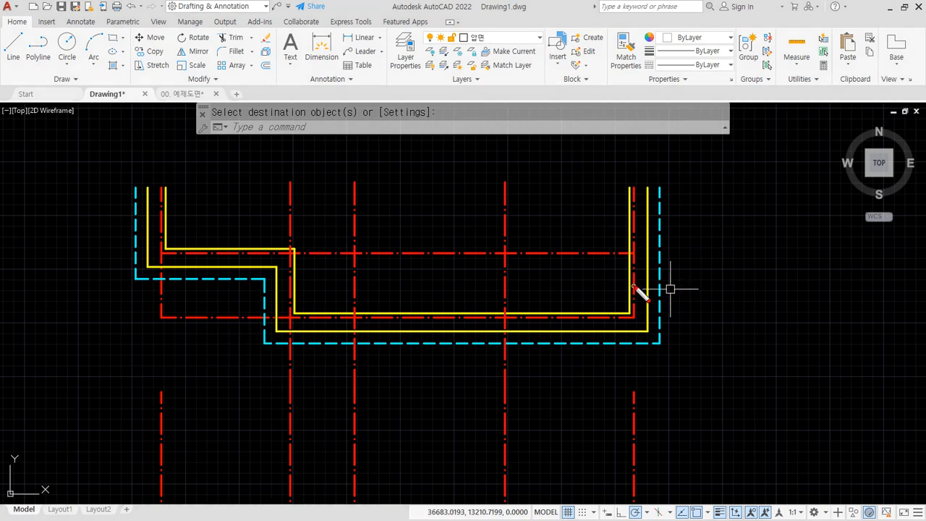
left_click_drag(630, 298, 712, 286)
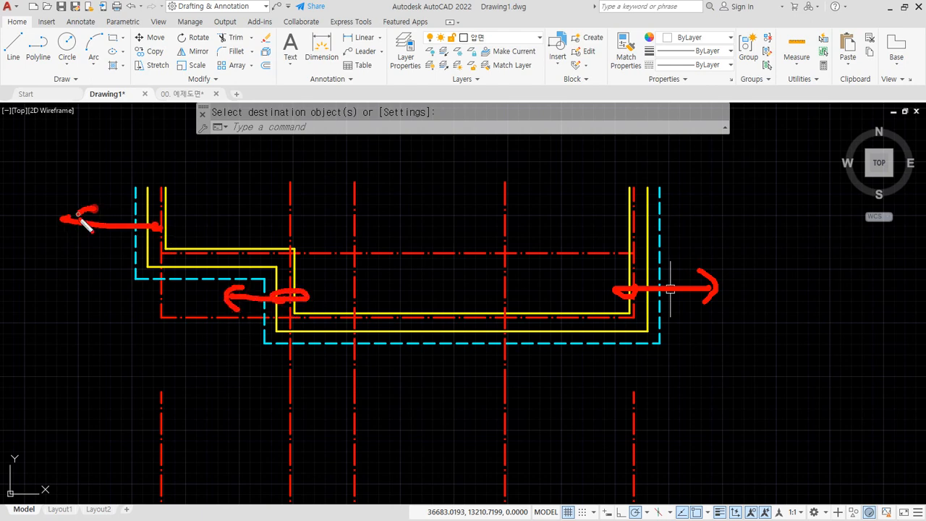
key("Escape")
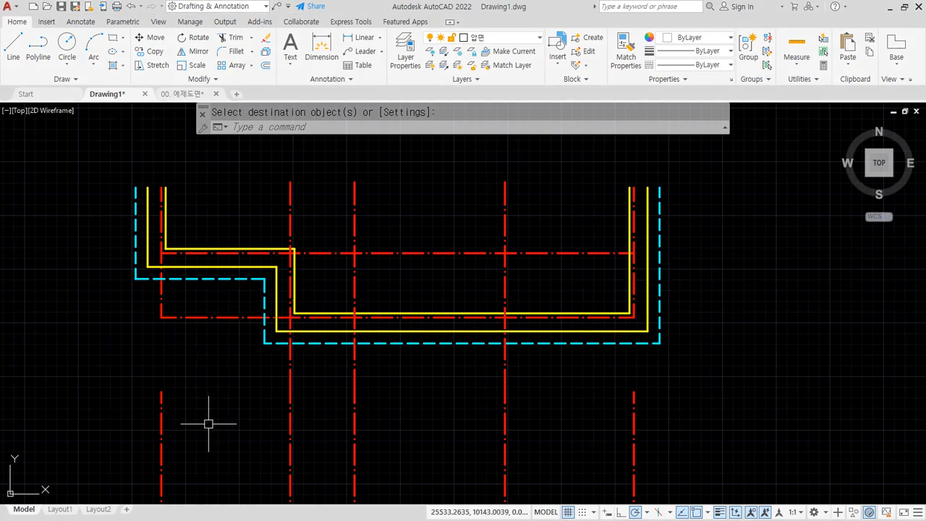
- Offset the first, second and last vertical centerlines of the elevation outward by 320 for the exterior wall faces
middle_click_drag(208, 422, 256, 207)
type("o")
key("Return")
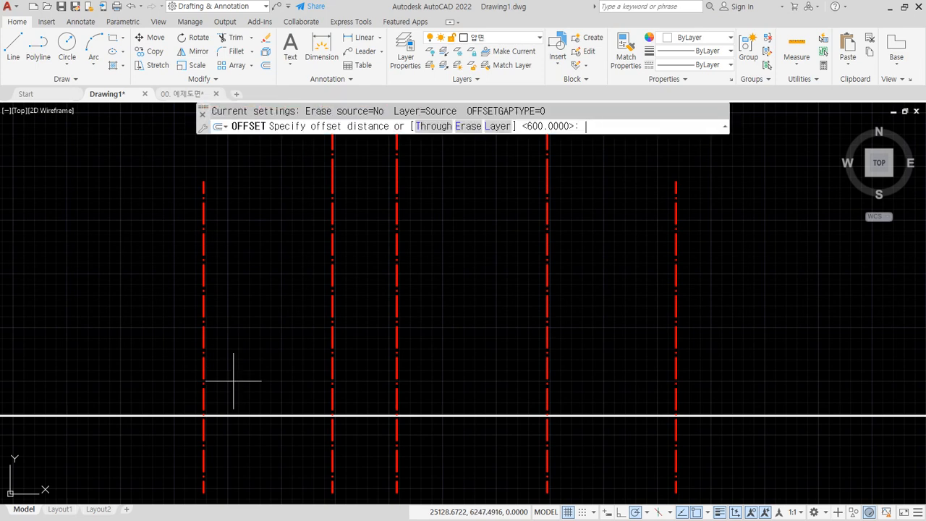
key("Return")
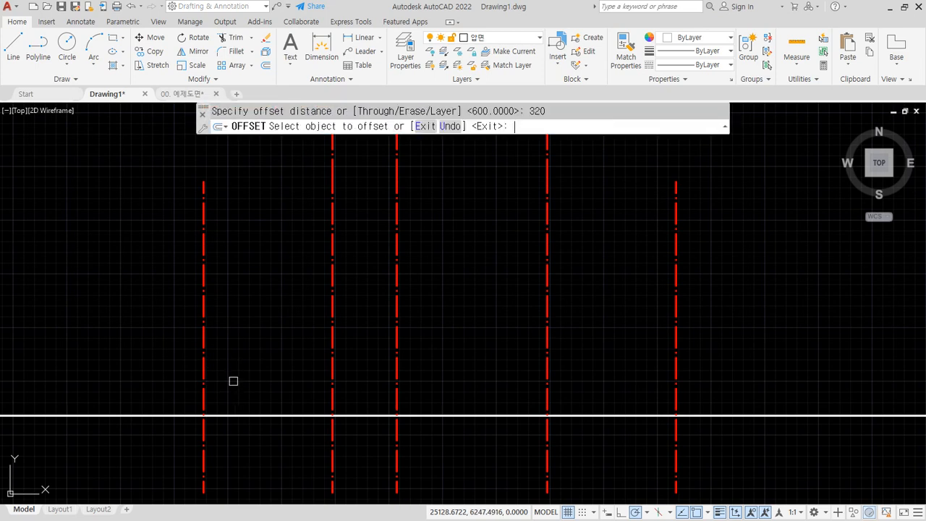
left_click(203, 364)
left_click(336, 371)
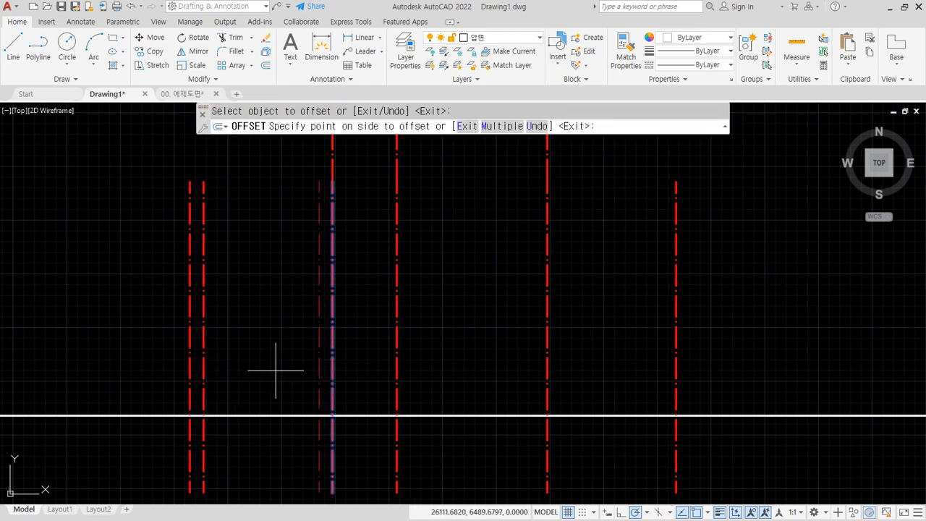
left_click(275, 368)
left_click(677, 369)
left_click(730, 366)
middle_click_drag(733, 366, 707, 372)
key("Return")
- Match the white ground line's properties onto the three offset wall lines
type("ma")
key("Return")
left_click(675, 410)
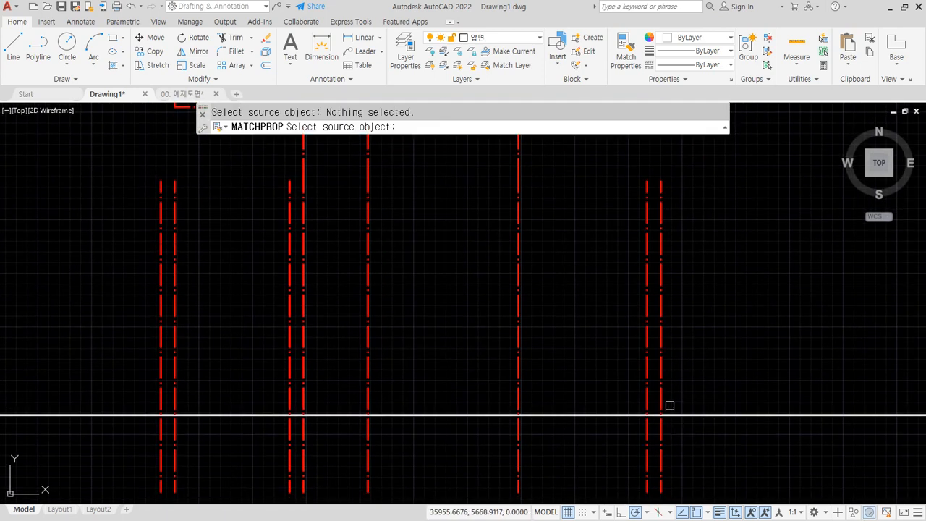
left_click(673, 414)
left_click(664, 399)
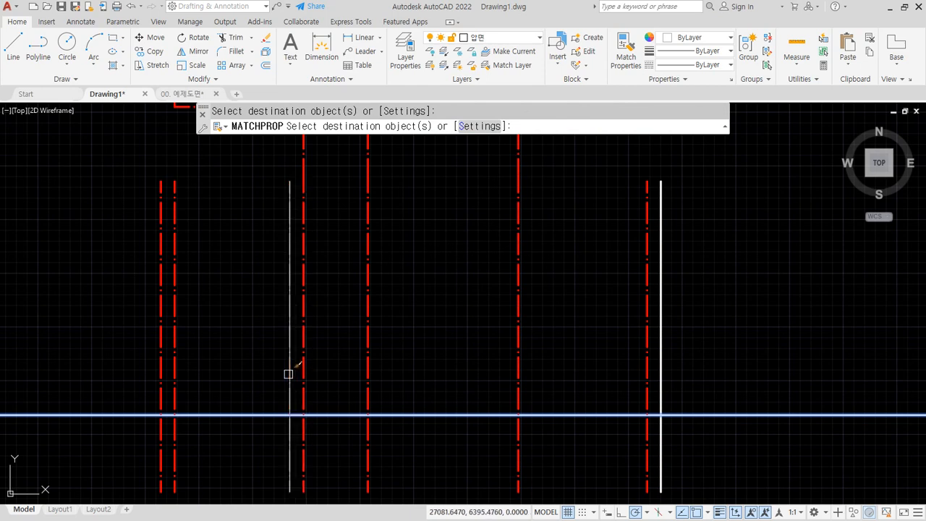
left_click(289, 374)
left_click(165, 395)
key("Return")
- Trim the three white wall lines below the ground line
type("tr")
key("Return")
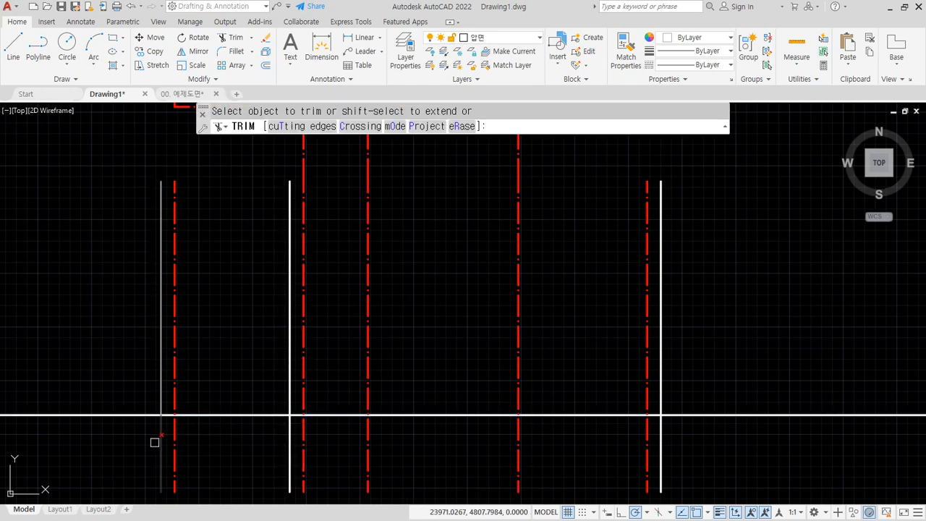
left_click(158, 440)
left_click(291, 437)
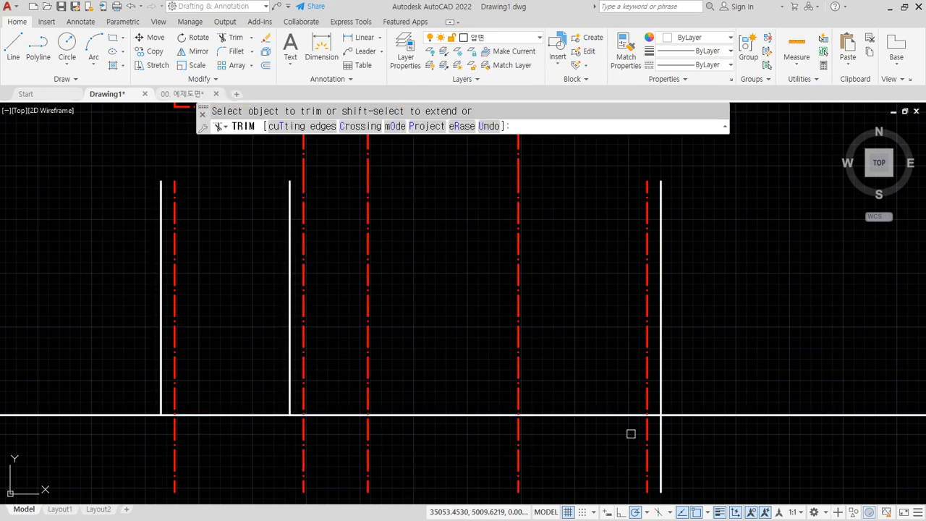
left_click(659, 438)
key("Return")
- Draw a horizontal line from the roof ridge point of the section across past the elevation's right wall
scroll(424, 372, "down", 2)
middle_click_drag(386, 347, 641, 379)
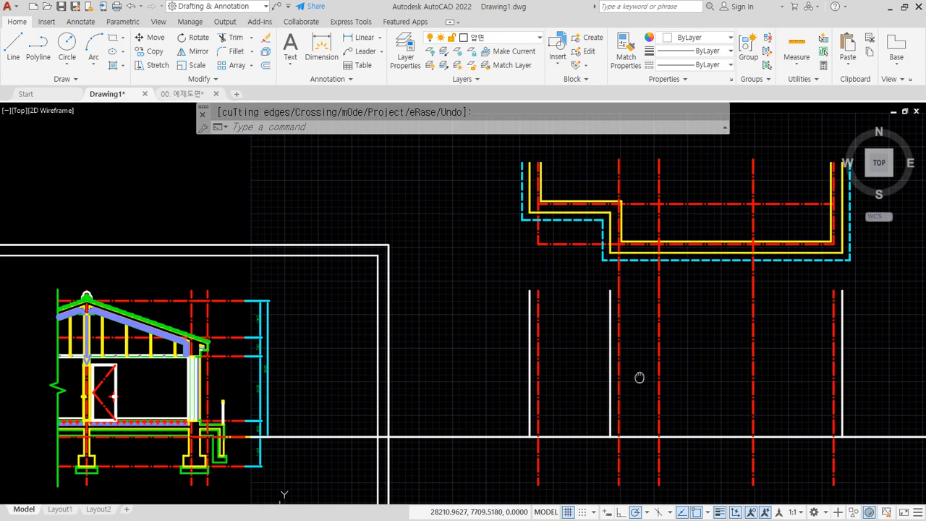
scroll(135, 305, "up", 4)
middle_click_drag(32, 294, 228, 287)
scroll(168, 287, "up", 7)
middle_click_drag(401, 288, 310, 287)
type("l")
key("Return")
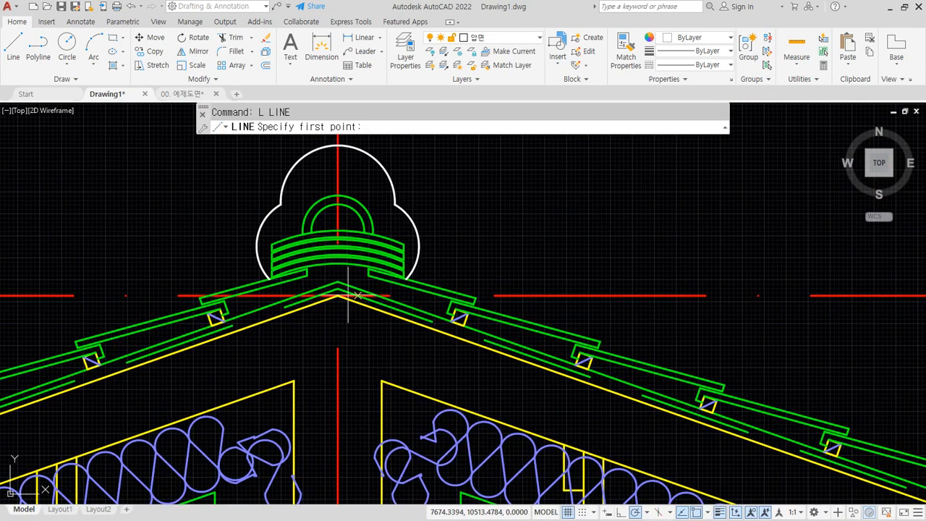
left_click(338, 295)
scroll(504, 358, "down", 8)
scroll(738, 347, "down", 2)
mouse_move(760, 347)
middle_mouse_down()
mouse_move(138, 275)
mouse_move(10, 270)
middle_mouse_up()
middle_click_drag(539, 270, 242, 270)
left_click(811, 270)
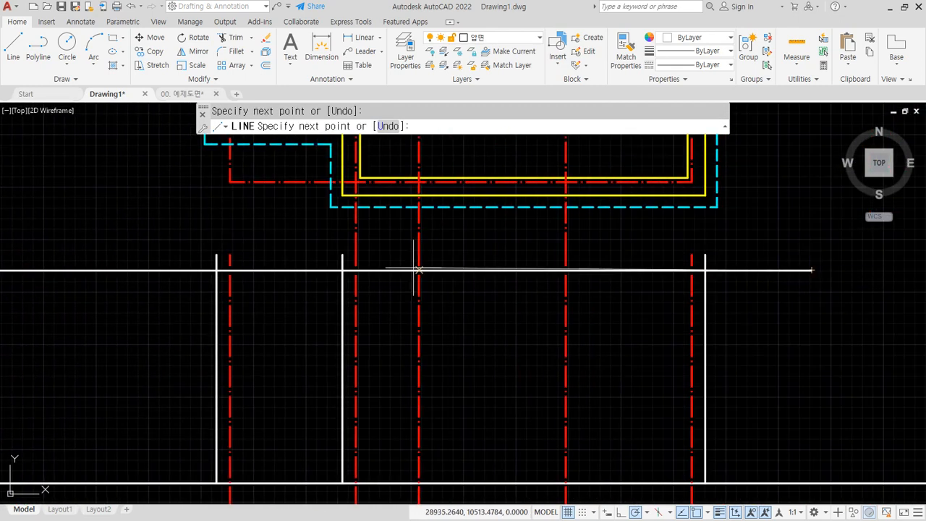
key("Return")
- Offset the first, second and last vertical centerlines outward by 600 for the eave ends
key("Return")
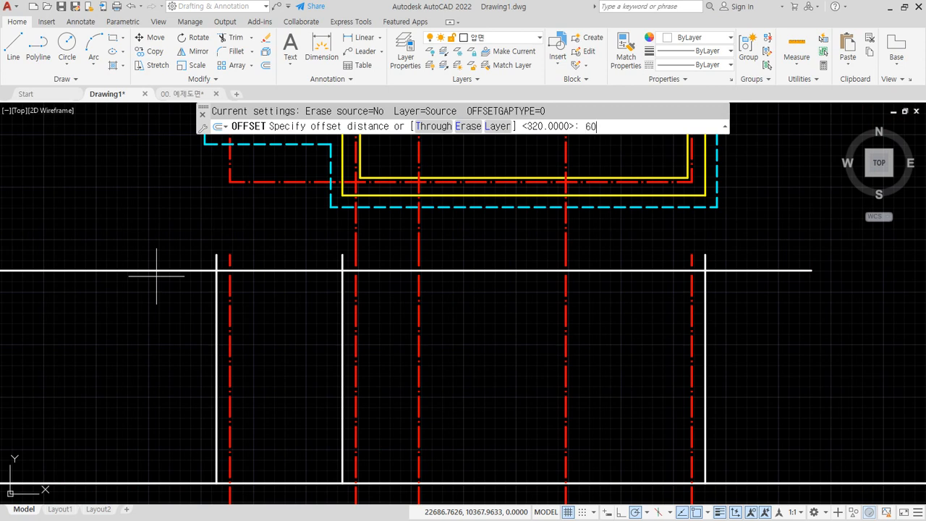
key("Return")
scroll(186, 282, "up", 2)
left_click(255, 293)
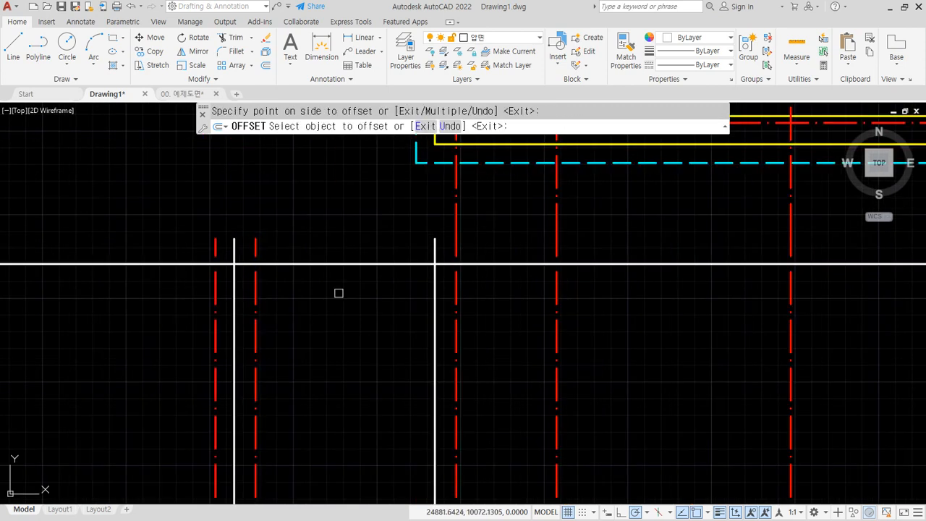
left_click(458, 288)
left_click(361, 293)
middle_click_drag(733, 307, 641, 308)
middle_click_drag(788, 302, 683, 301)
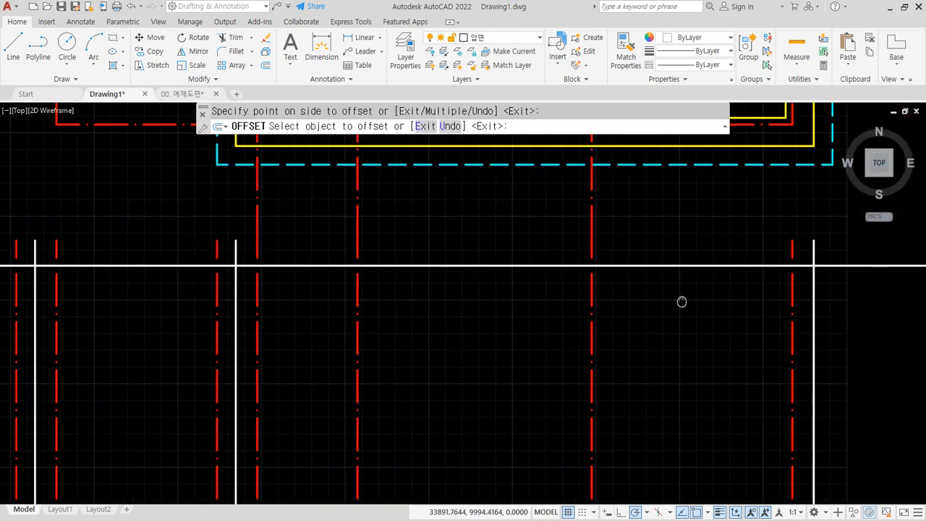
left_click(793, 294)
left_click(898, 292)
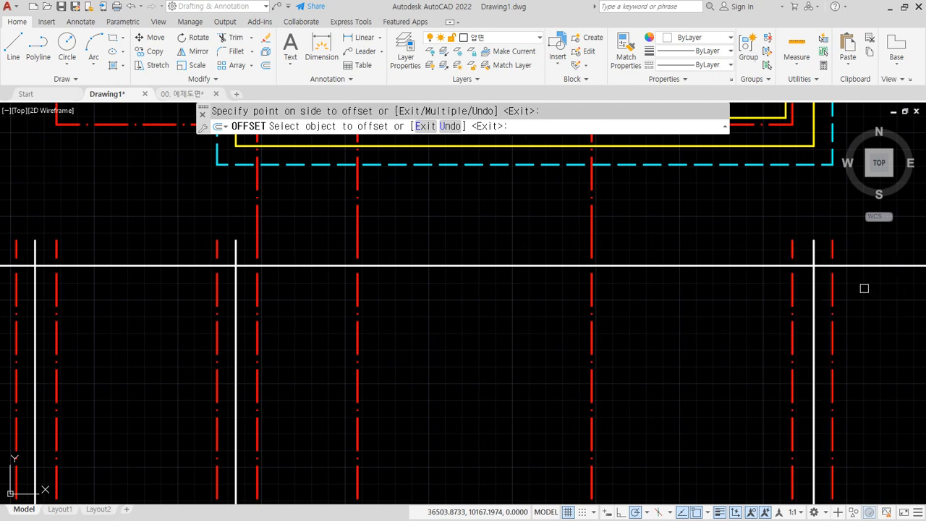
key("Escape")
- Match the white ridge line's properties onto the three newly offset eave lines
type("ma")
key("Return")
left_click(840, 267)
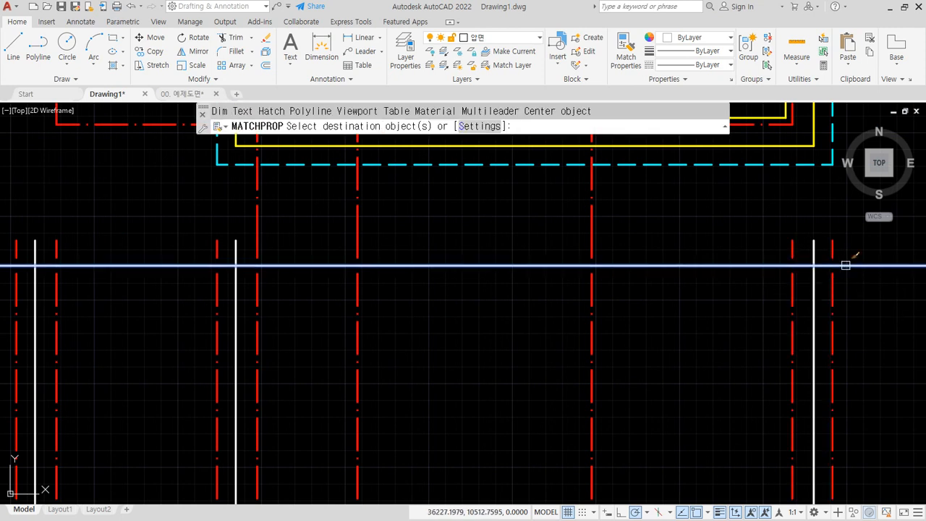
middle_click_drag(596, 349, 692, 329)
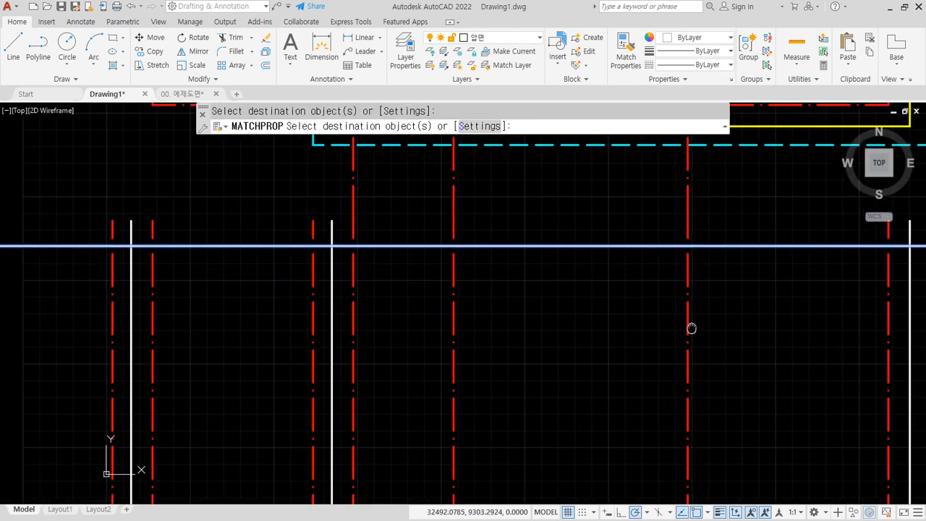
left_click(313, 269)
left_click(112, 264)
key("Escape")
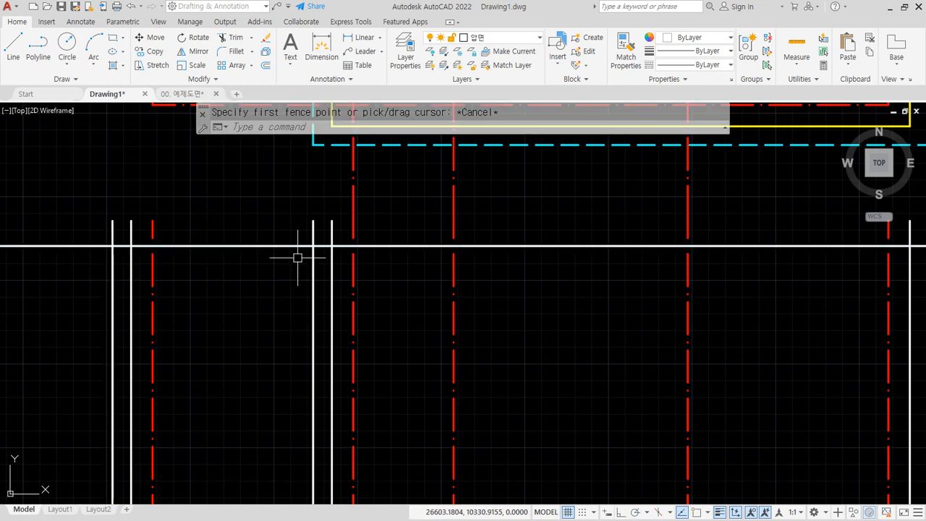
- Fillet the ridge line with the left eave verticals, extending its sharp corner to the outermost one
type("f")
key("Return")
left_click(372, 246)
left_click(313, 259)
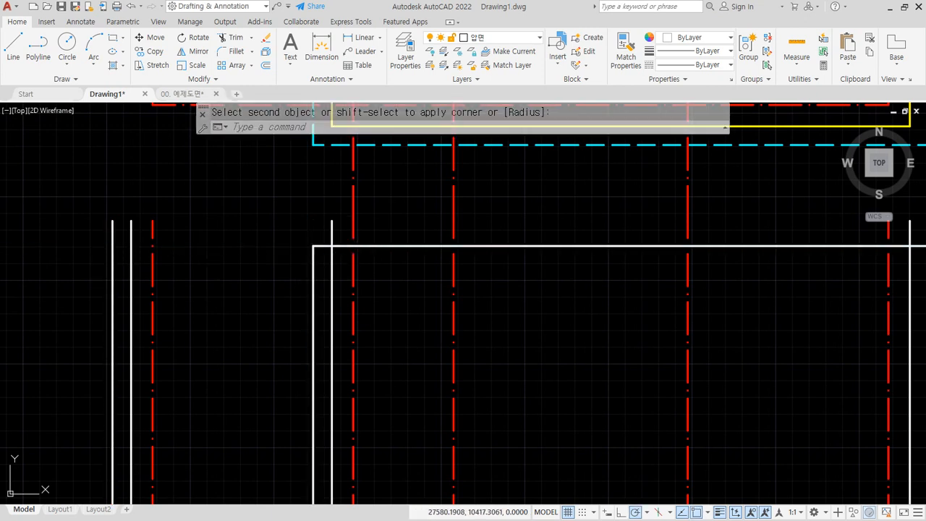
key("space")
left_click(332, 248)
left_click(109, 277)
- Fillet the ridge line with the rightmost eave vertical to form a sharp upper corner
middle_click_drag(579, 323, 277, 318)
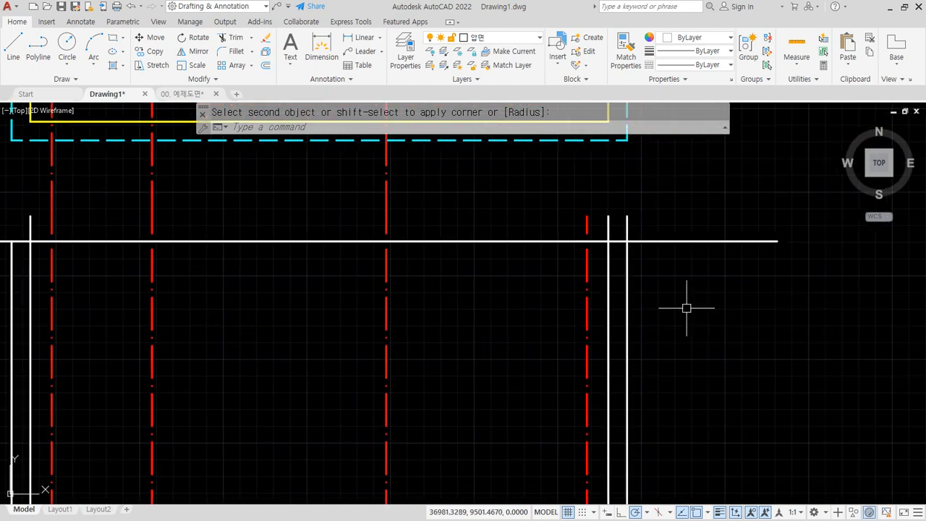
key("space")
left_click(552, 243)
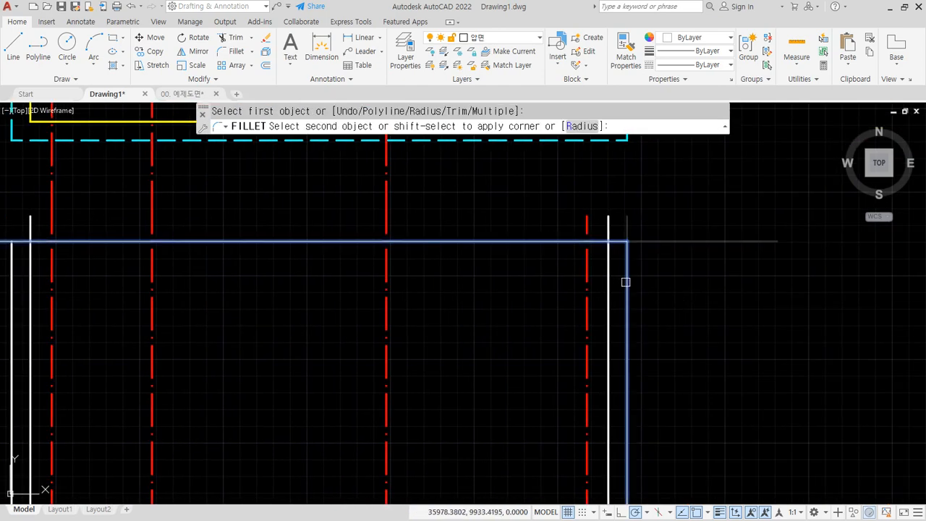
left_click(625, 283)
- Draw a horizontal line from the lower end of the section's roof slope to the elevation's rightmost eave line
scroll(312, 345, "down", 4)
middle_click_drag(254, 323, 692, 254)
scroll(245, 280, "up", 4)
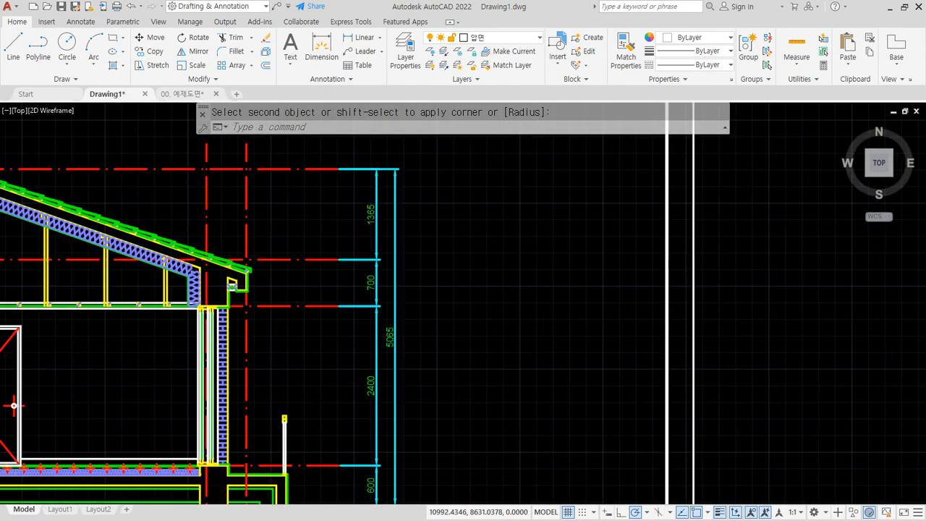
scroll(233, 286, "up", 10)
type("l")
key("Return")
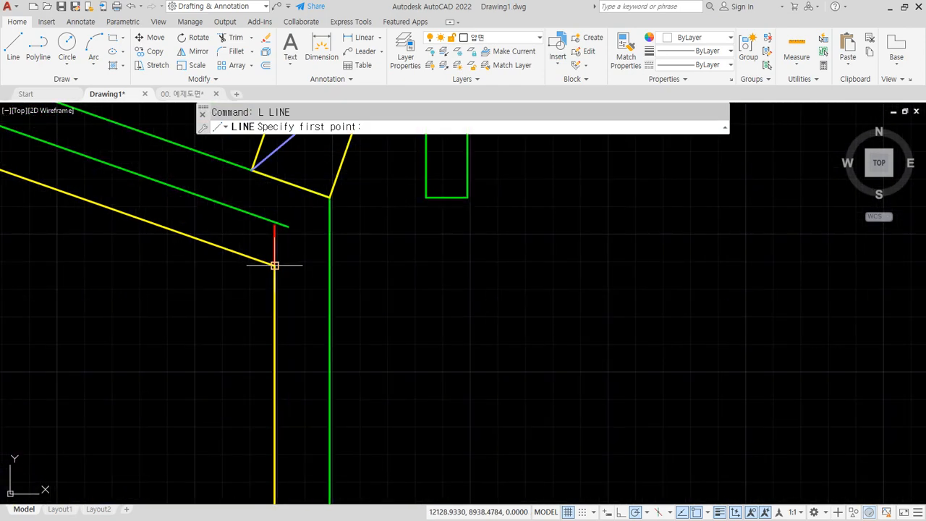
left_click(274, 265)
scroll(523, 299, "down", 5)
scroll(621, 302, "up", 4)
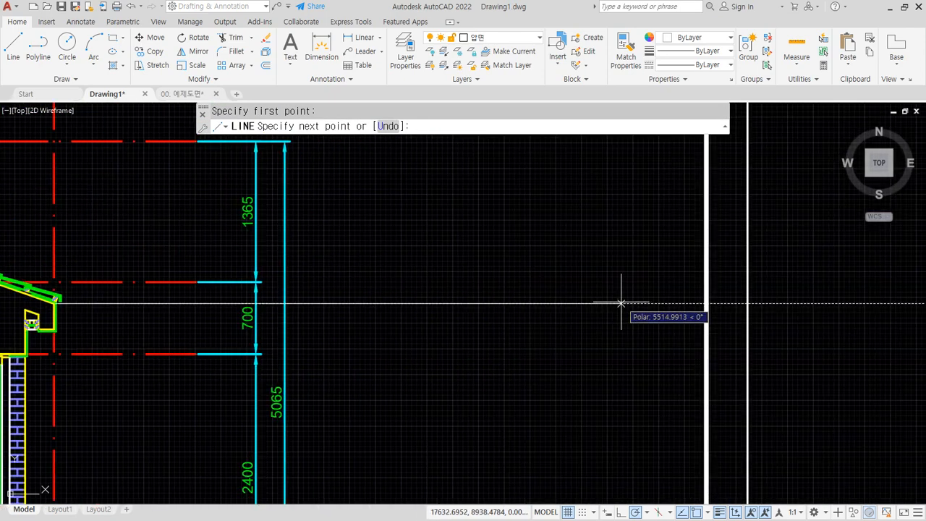
scroll(621, 302, "down", 2)
middle_click_drag(621, 303, 299, 264)
scroll(644, 265, "down", 2)
middle_click_drag(662, 265, 293, 254)
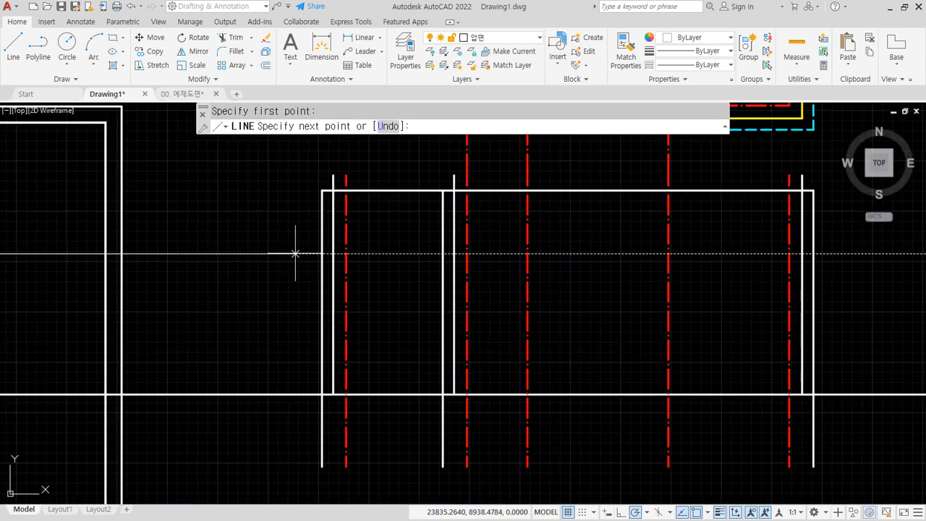
left_click(812, 254)
key("Return")
- Fillet the lower eave line with the rightmost eave vertical and with the inner left eave vertical to form sharp corners
scroll(818, 254, "up", 2)
type("f")
key("Return")
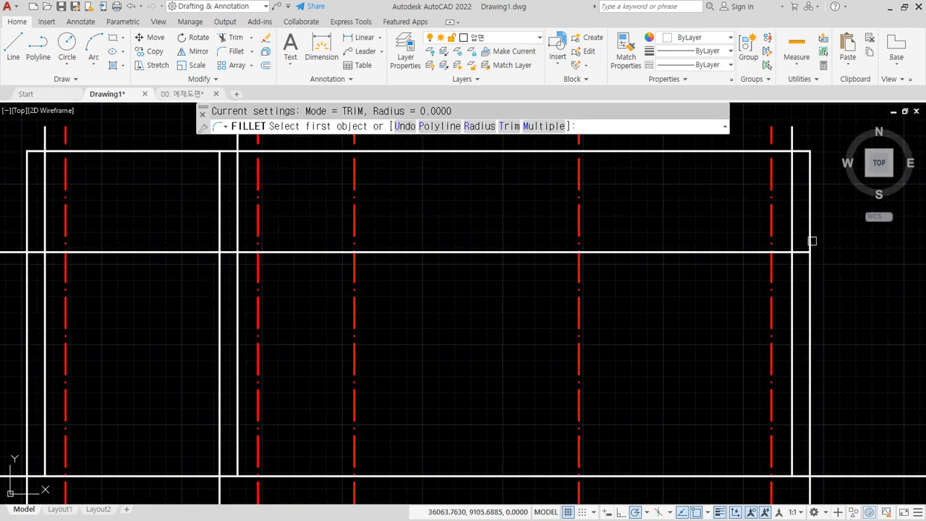
left_click(812, 241)
left_click(287, 252)
key("Return")
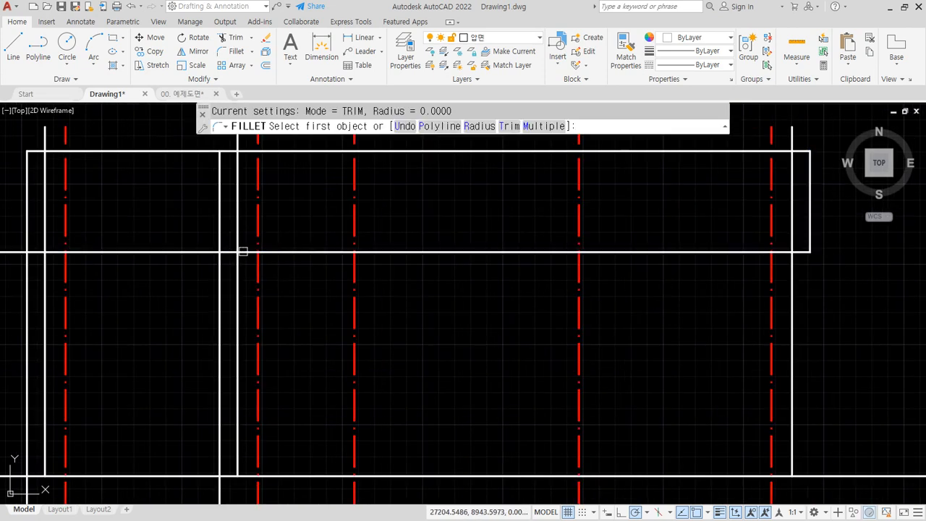
left_click(242, 251)
left_click(219, 239)
middle_click_drag(149, 250, 183, 254)
middle_click_drag(230, 181, 205, 242)
- Trim the elevation's wall lines where they extend above the lower eave line and the ridge line
type("tr")
key("Return")
left_click(243, 199)
left_click(245, 241)
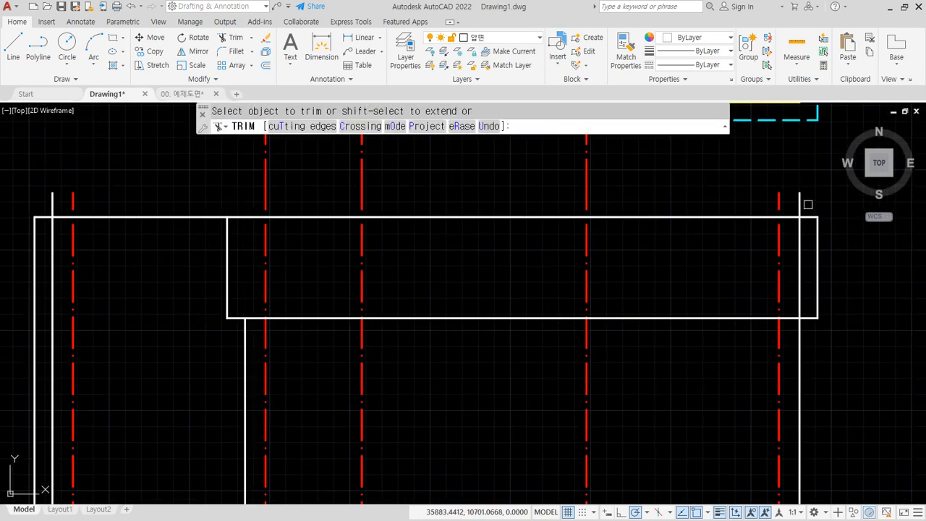
left_click(802, 243)
middle_click_drag(290, 298, 450, 287)
key("Return")
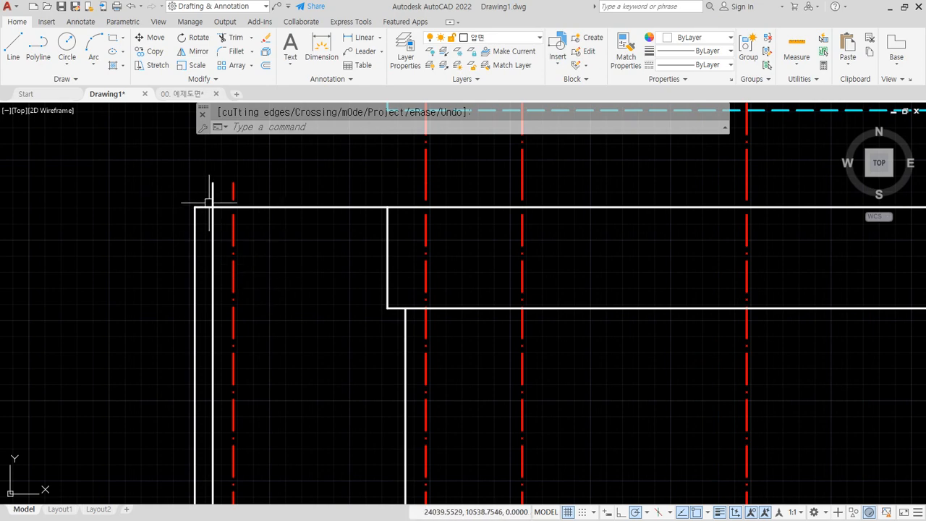
scroll(296, 294, "down", 4)
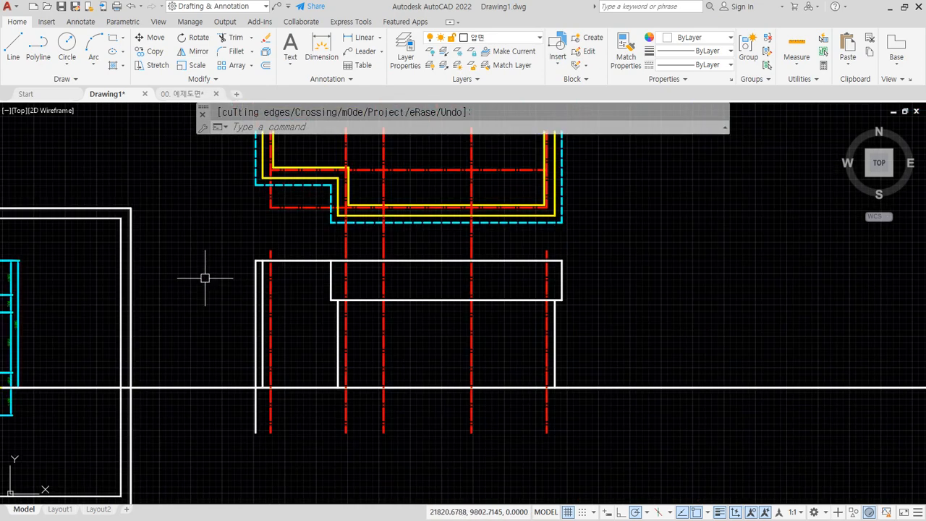
- Examine the section's eave, then switch to the floor plan image in Chrome to compare the ridge line with the 1,500 front setback
middle_click_drag(205, 275, 484, 278)
scroll(213, 281, "up", 6)
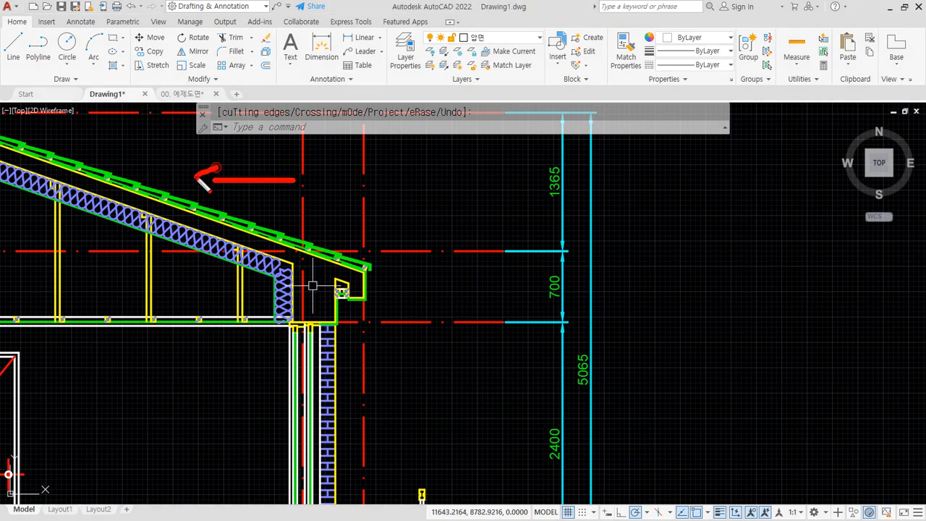
key("Escape")
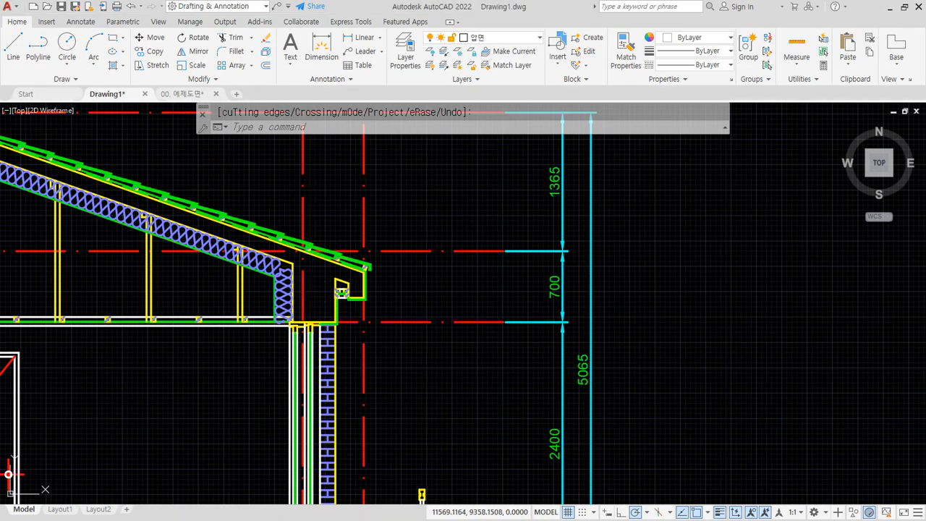
key("alt+Tab")
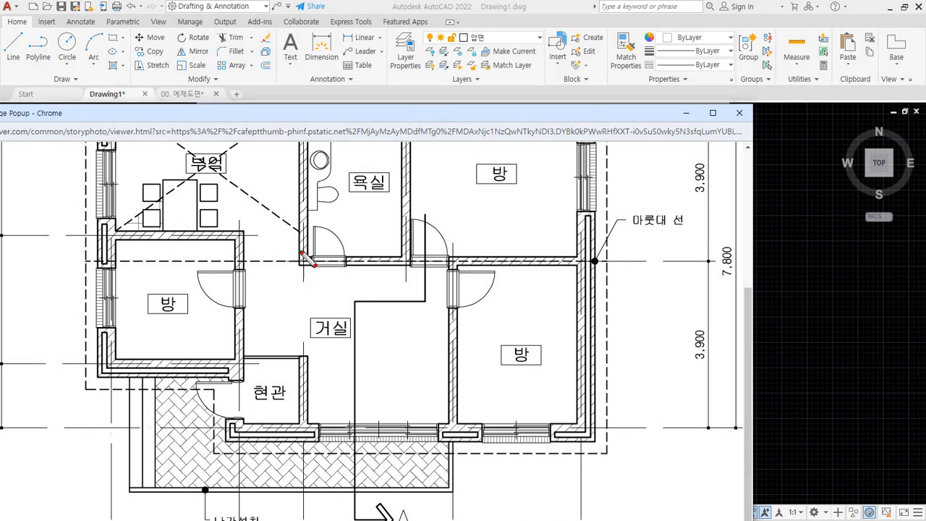
left_click_drag(325, 114, 526, 90)
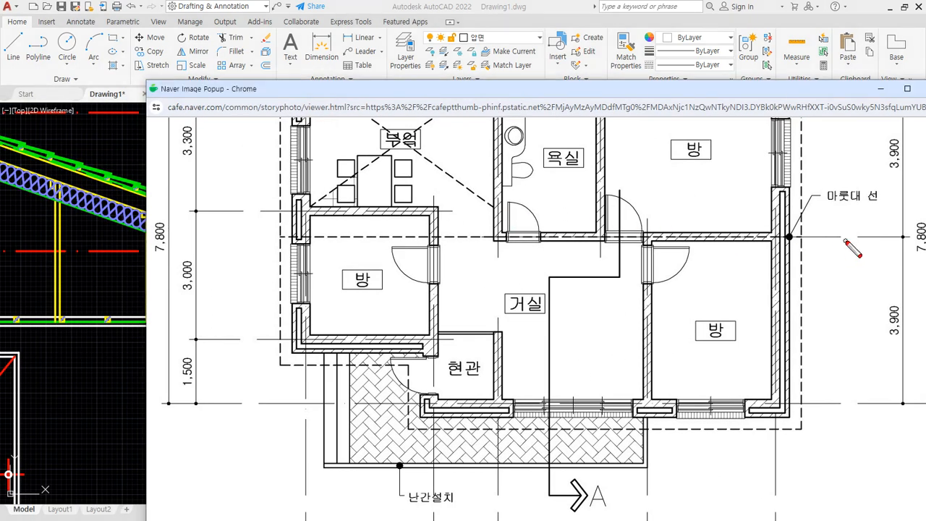
left_click_drag(824, 236, 431, 236)
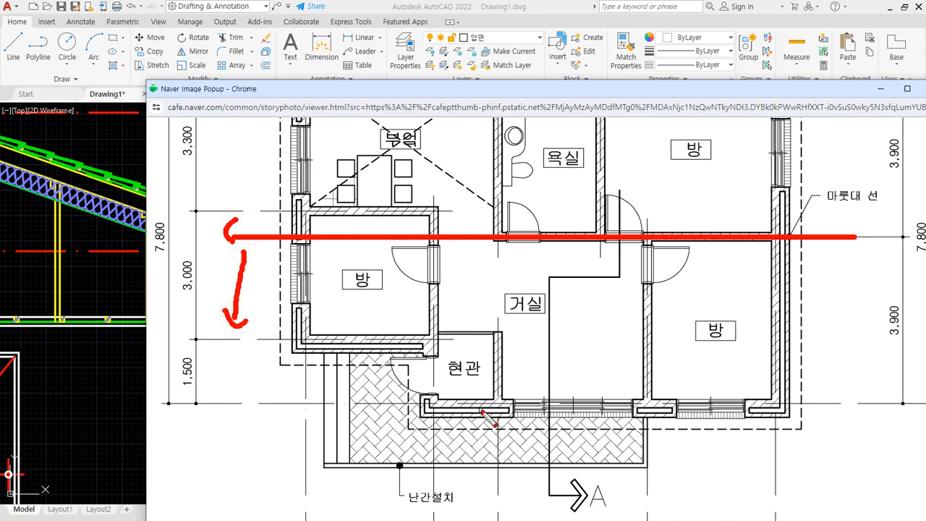
left_click_drag(481, 410, 272, 408)
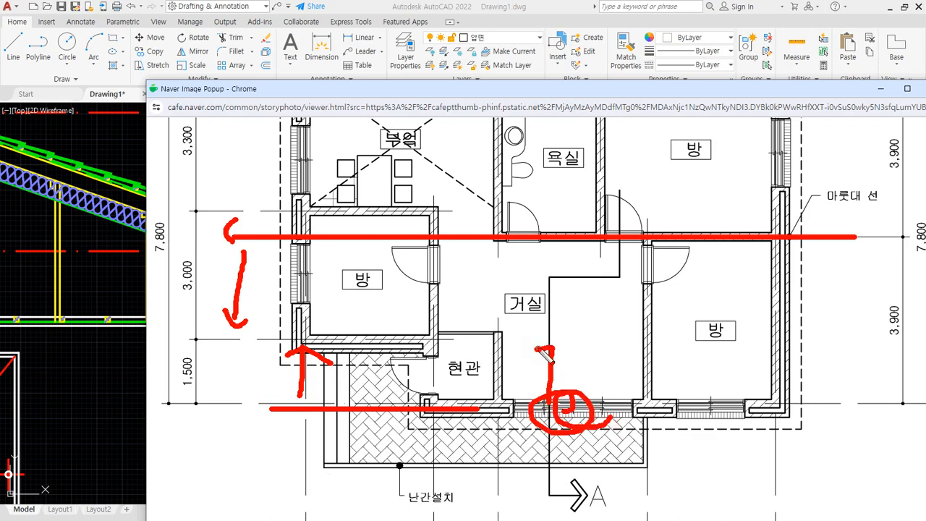
left_click_drag(539, 349, 576, 356)
key("Escape")
left_click_drag(580, 92, 444, 102)
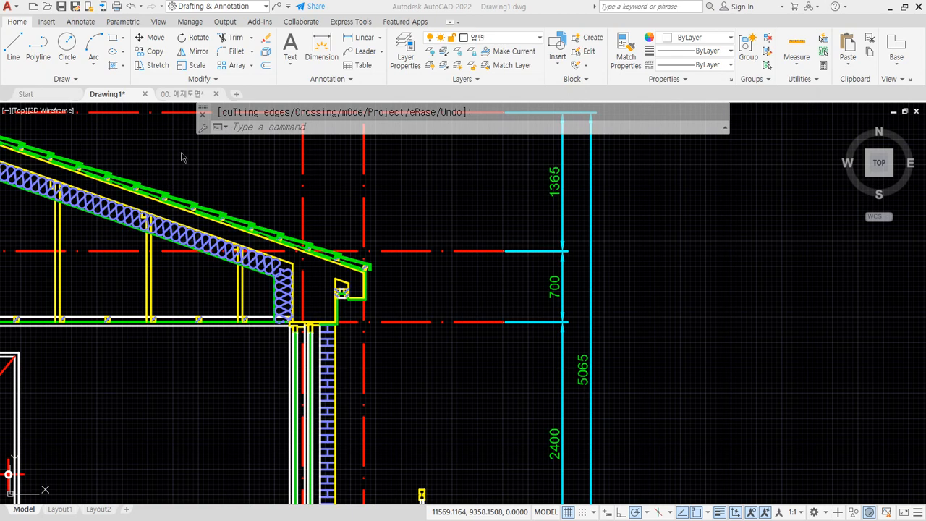
- Offset the section's outer wall centre line 1500 inward, towards the ridge
mouse_move(182, 157)
middle_mouse_down()
mouse_move(251, 205)
mouse_move(298, 209)
middle_mouse_up()
type("o")
key("Return")
type("15")
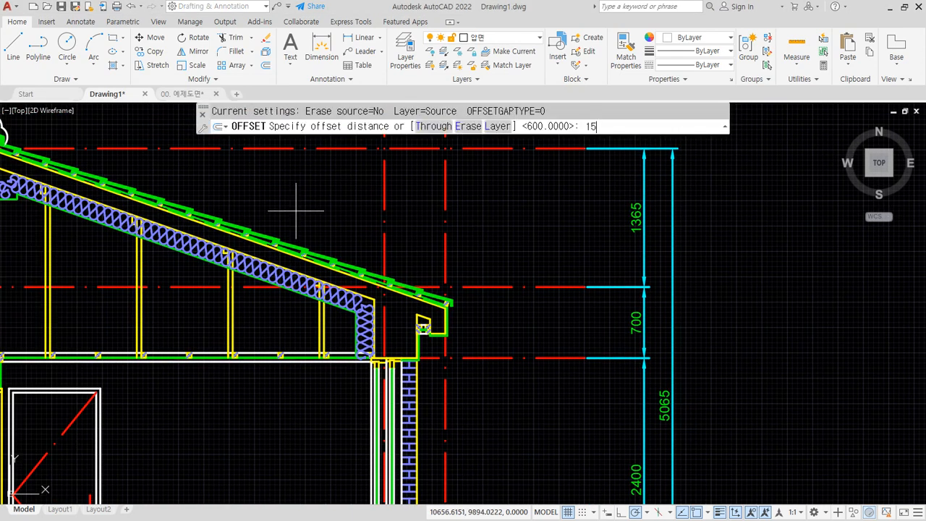
type("00")
key("Return")
left_click(384, 187)
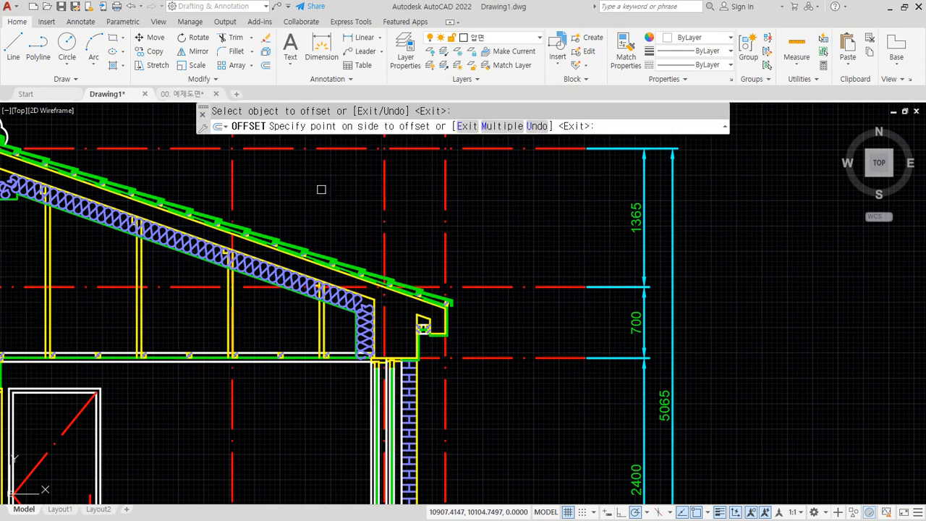
left_click(321, 189)
key("Return")
- Copy the eave's yellow vertical and bottom lines from the wall centre line's roof intersection to the offset line's roof intersection
scroll(246, 249, "up", 5)
scroll(284, 275, "down", 2)
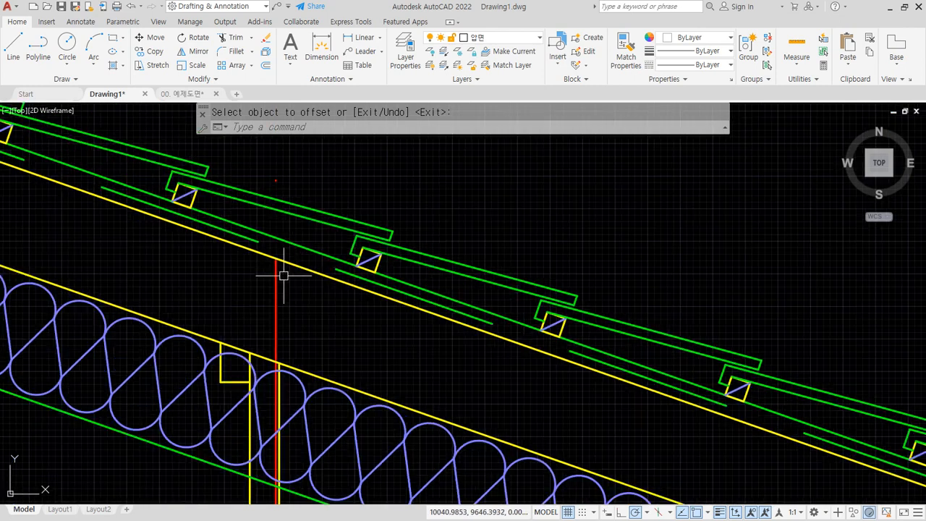
scroll(321, 252, "down", 5)
scroll(479, 289, "up", 3)
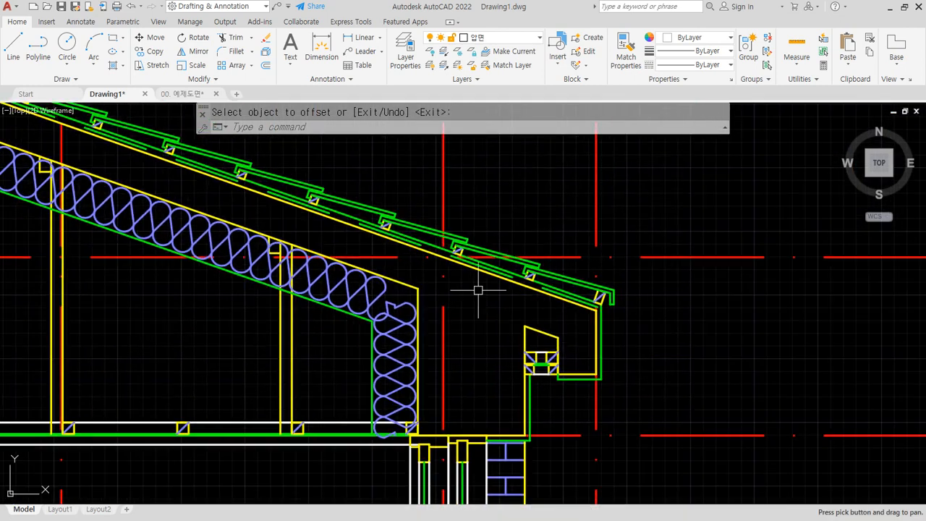
type("COP")
key("Return")
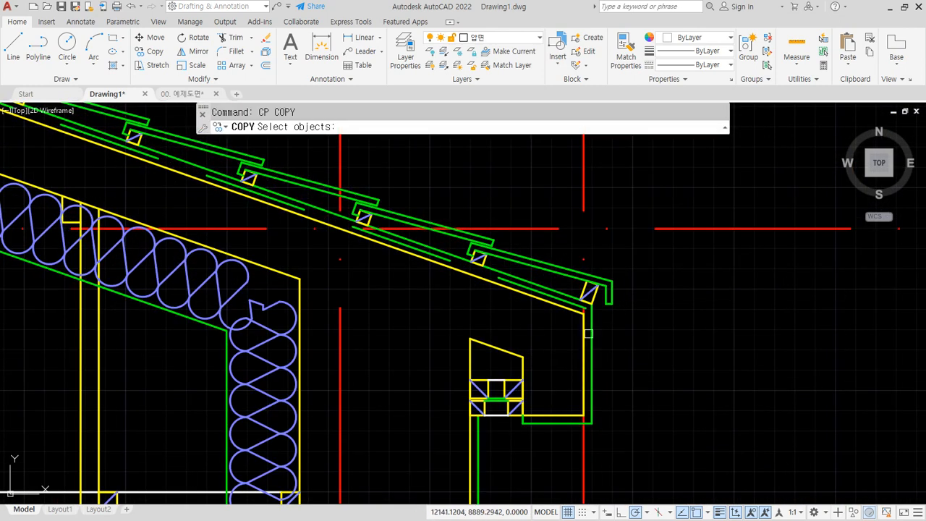
left_click(583, 337)
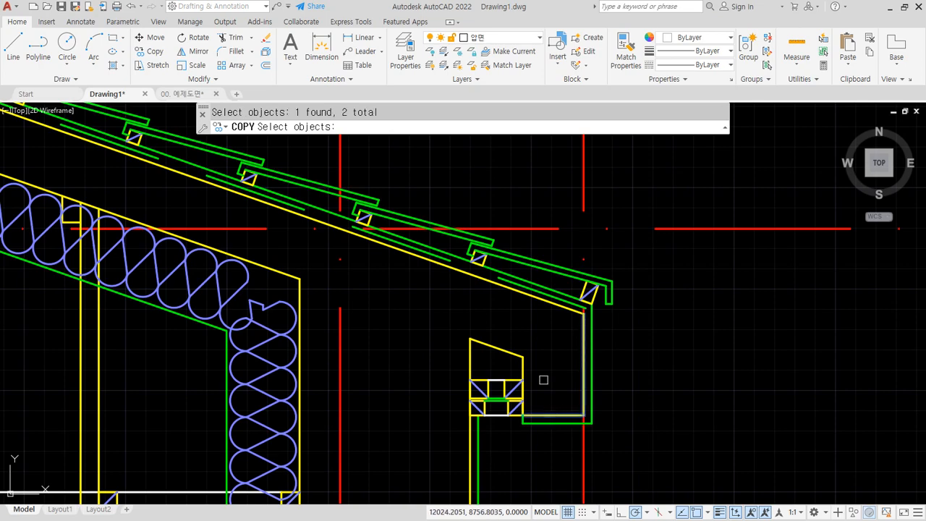
key("Return")
left_click(339, 228)
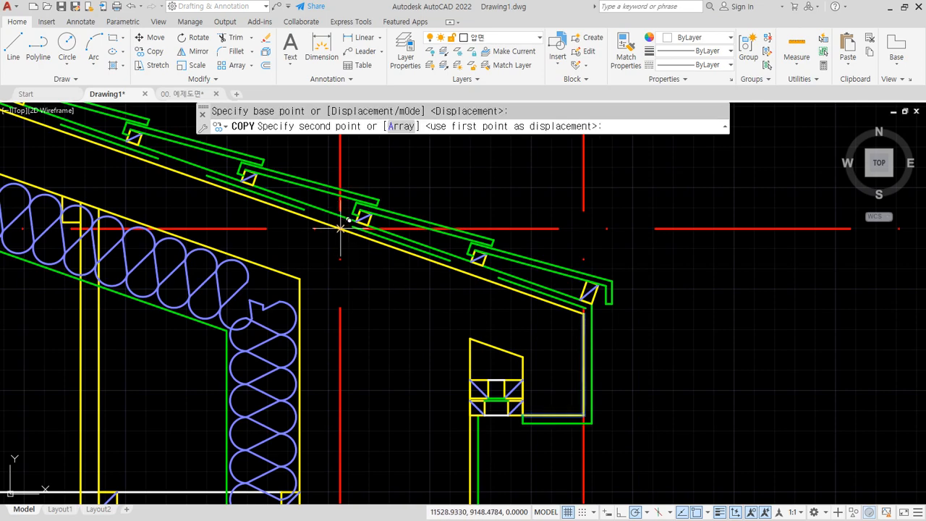
scroll(347, 232, "down", 4)
scroll(377, 242, "up", 5)
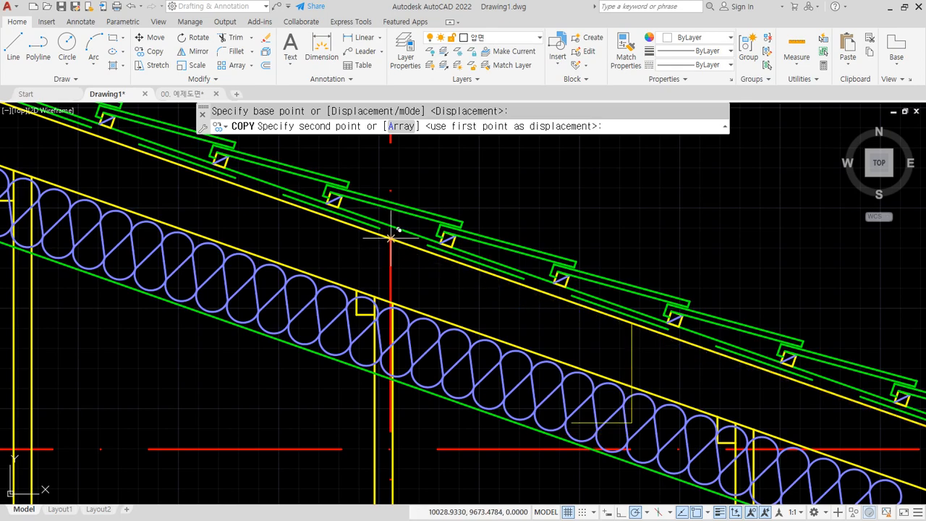
left_click(390, 237)
key("Escape")
- Draw a horizontal line from the copied eave's upper corner to the elevation's inner left eave vertical
scroll(321, 273, "up", 4)
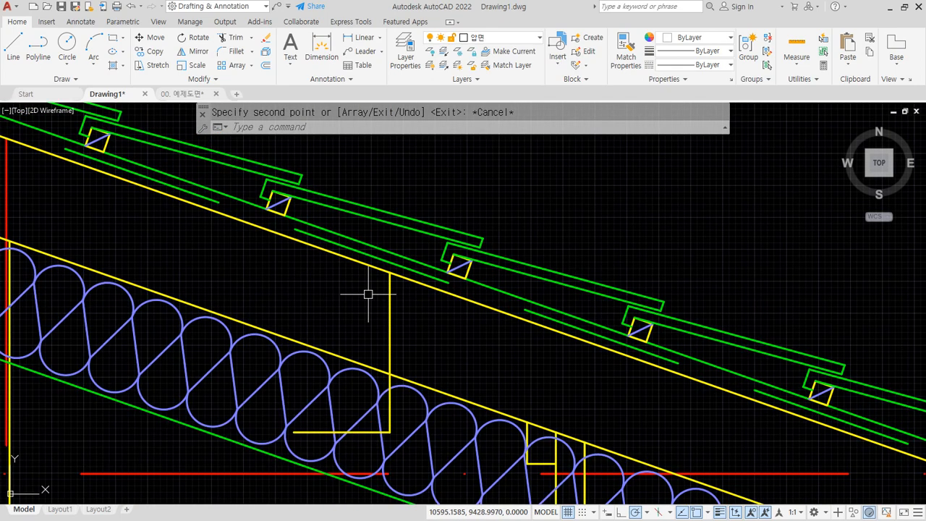
type("l")
key("Return")
left_click(390, 273)
scroll(388, 309, "down", 5)
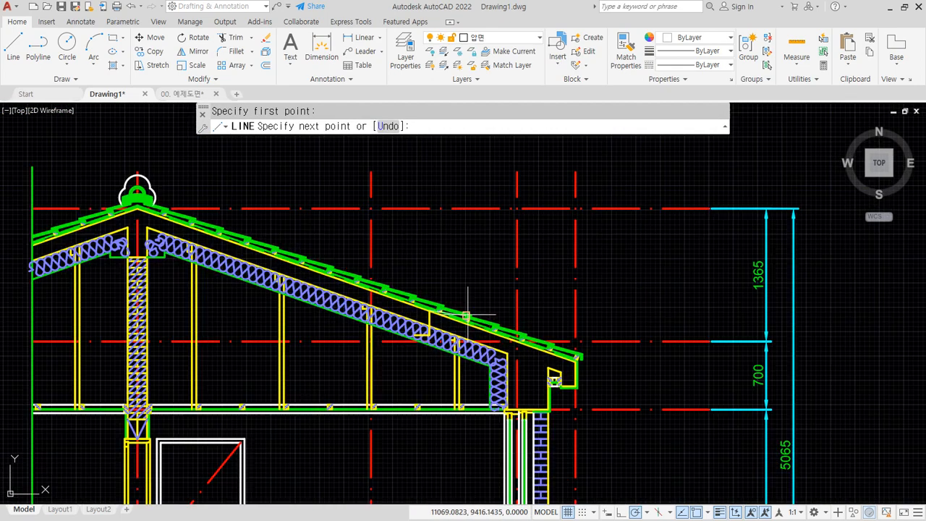
middle_click_drag(637, 282, 215, 283)
middle_click_drag(572, 336, 174, 306)
middle_click_drag(666, 347, 148, 288)
scroll(148, 289, "down", 2)
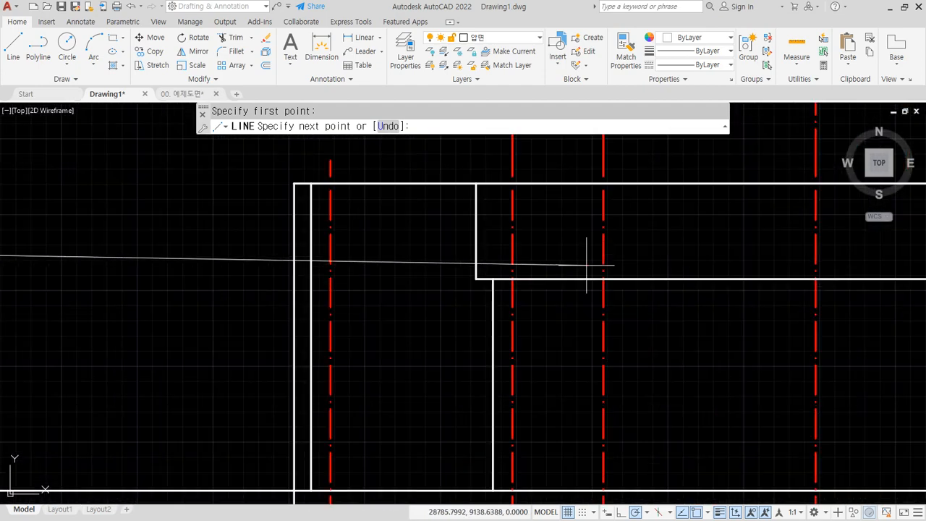
middle_click_drag(553, 260, 481, 260)
left_click(404, 246)
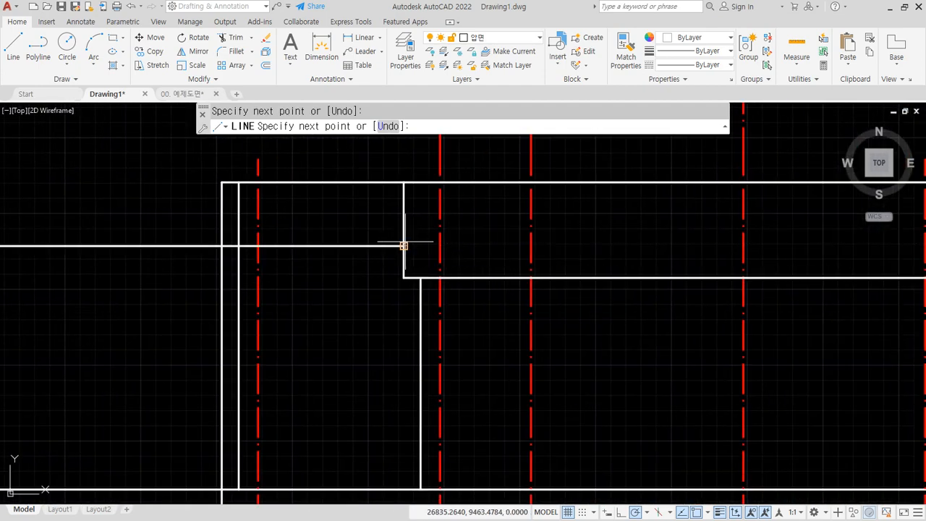
key("space")
- Fillet the new left eave line with the outermost left eave vertical and trim the left wall line above it
type("f")
key("space")
left_click(230, 246)
left_click(221, 233)
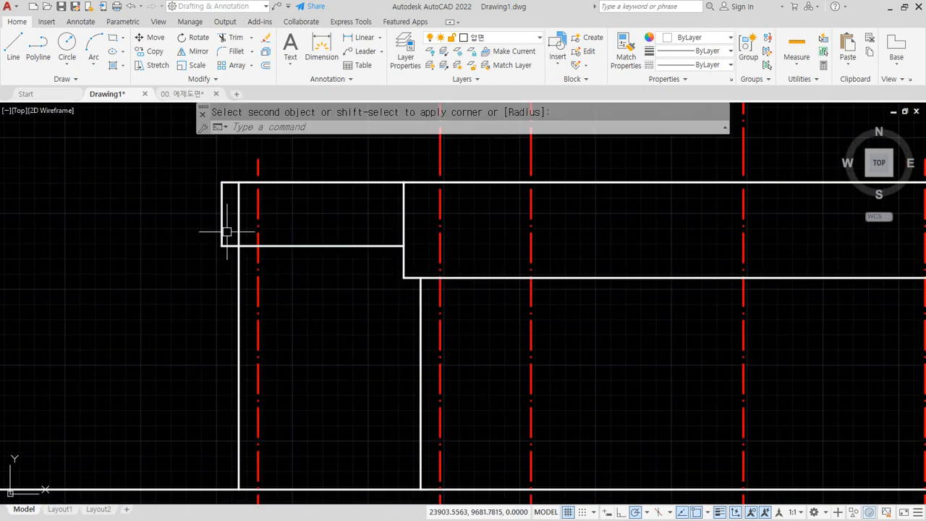
type("tr")
key("space")
left_click(238, 220)
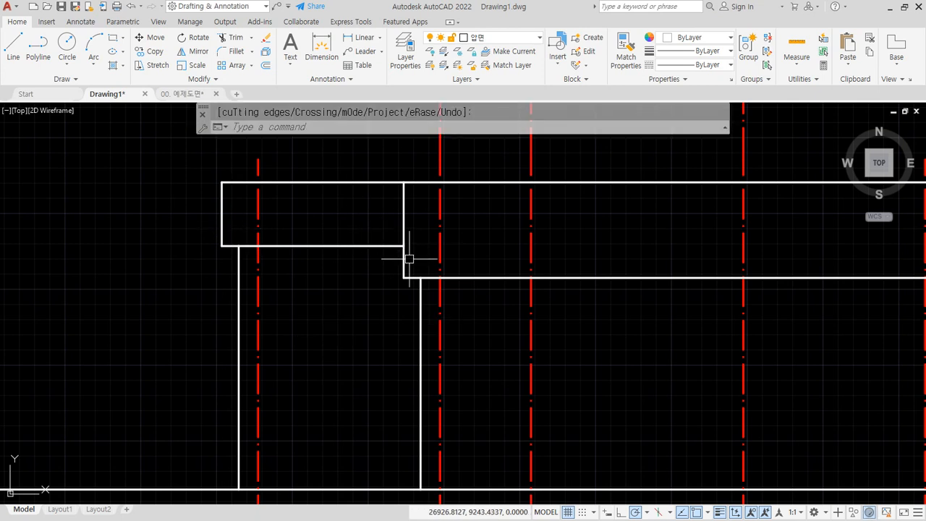
key("space")
- Fillet the left eave line with the stepped eave vertical, removing the part of the vertical above the corner
type("f")
key("space")
left_click(393, 246)
left_click(405, 263)
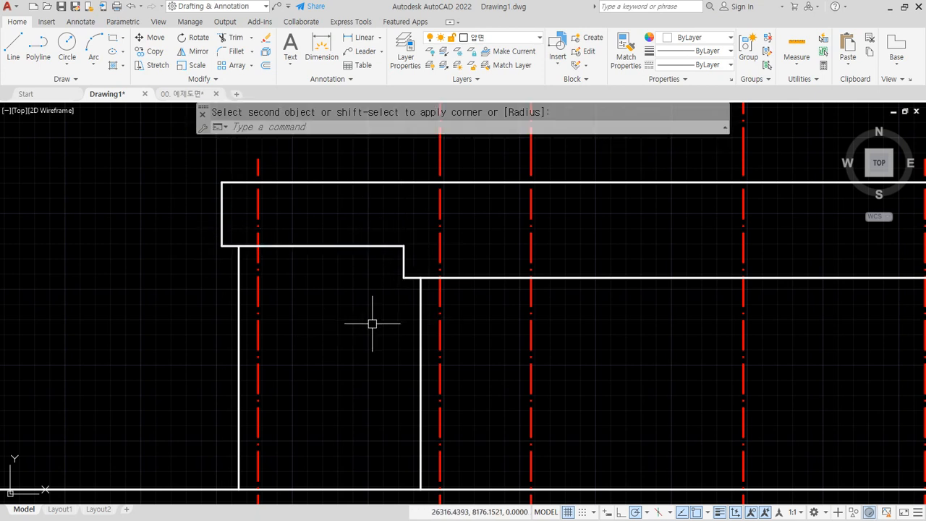
- Offset the left eave line and the long lower eave line 250 downward
type("o")
key("space")
type("250")
key("Return")
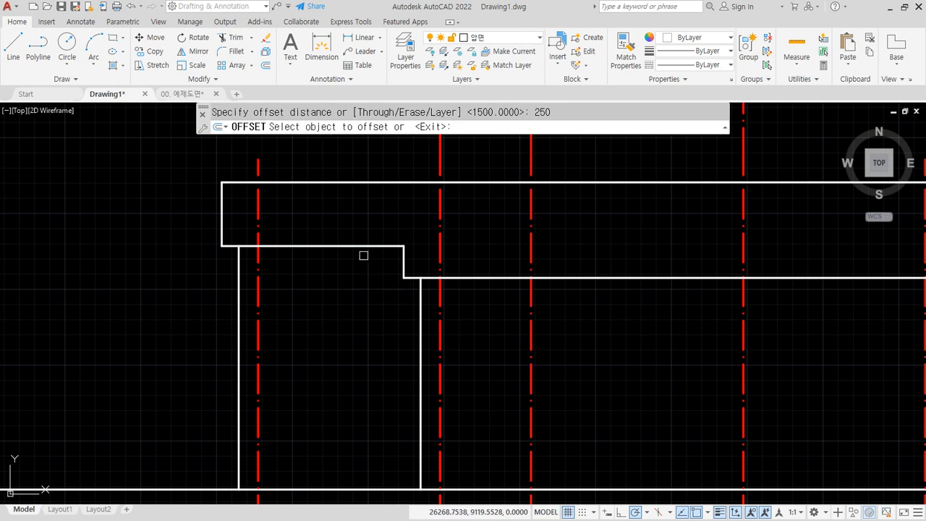
left_click(364, 247)
left_click(364, 262)
left_click(470, 277)
left_click(474, 292)
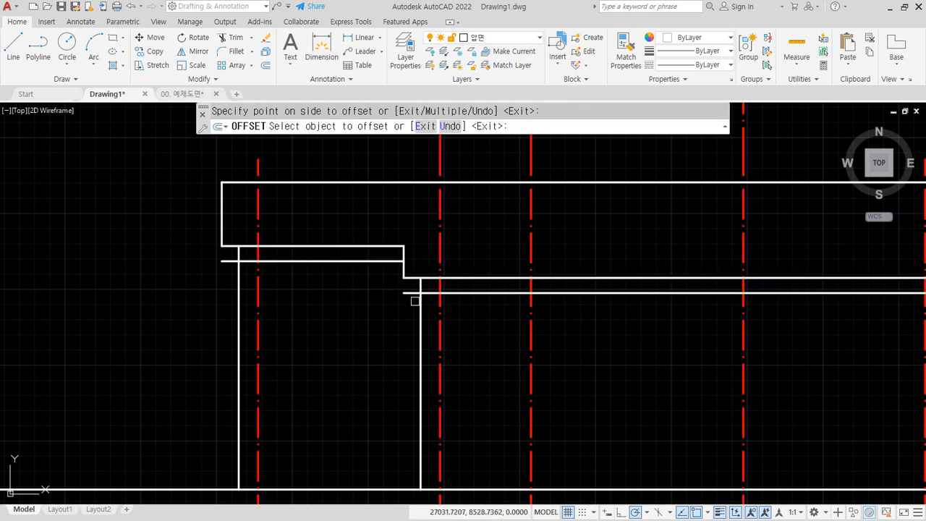
key("space")
- Fillet the offset eave lines' left ends with the stepped eave vertical and the outermost left eave vertical
type("f")
key("space")
left_click(409, 293)
left_click(408, 269)
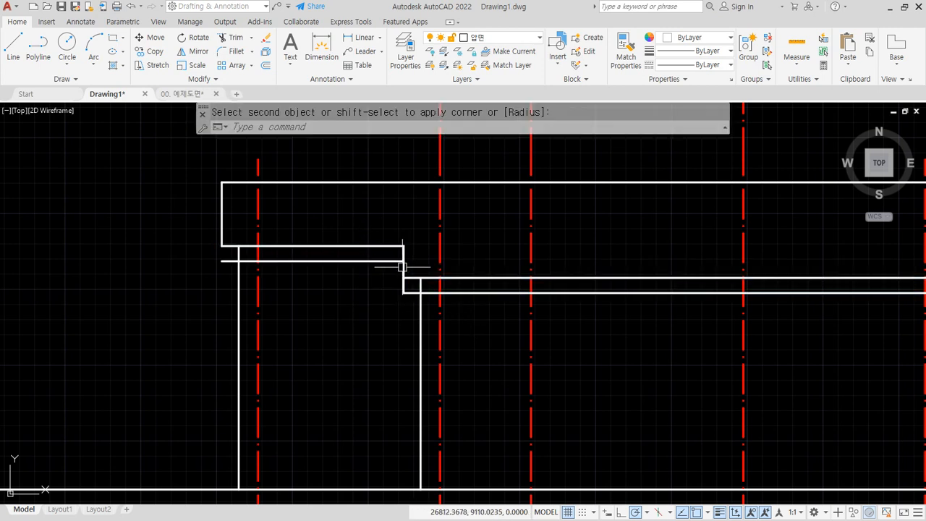
key("space")
left_click(224, 259)
left_click(224, 235)
- Trim the wall line segments lying between the eave lines and their 250 offsets
type("tr")
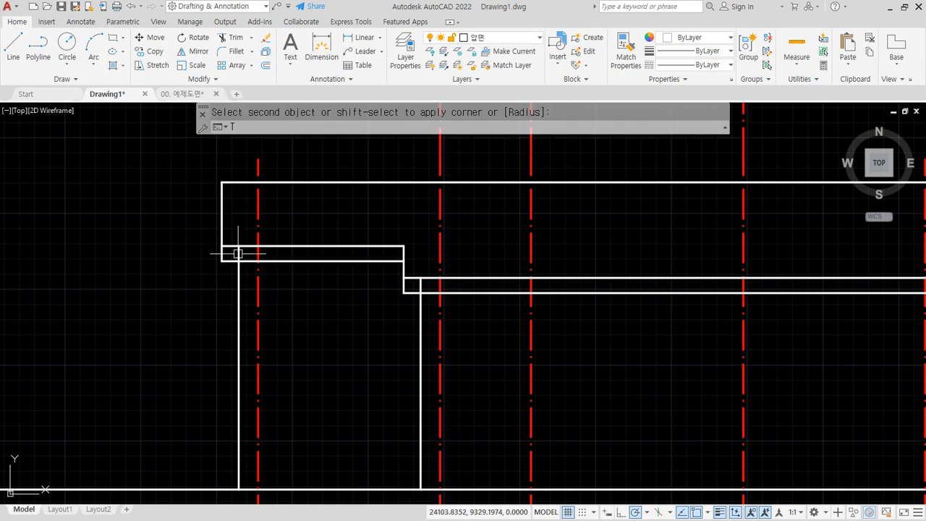
key("space")
scroll(428, 285, "up", 3)
scroll(512, 317, "down", 3)
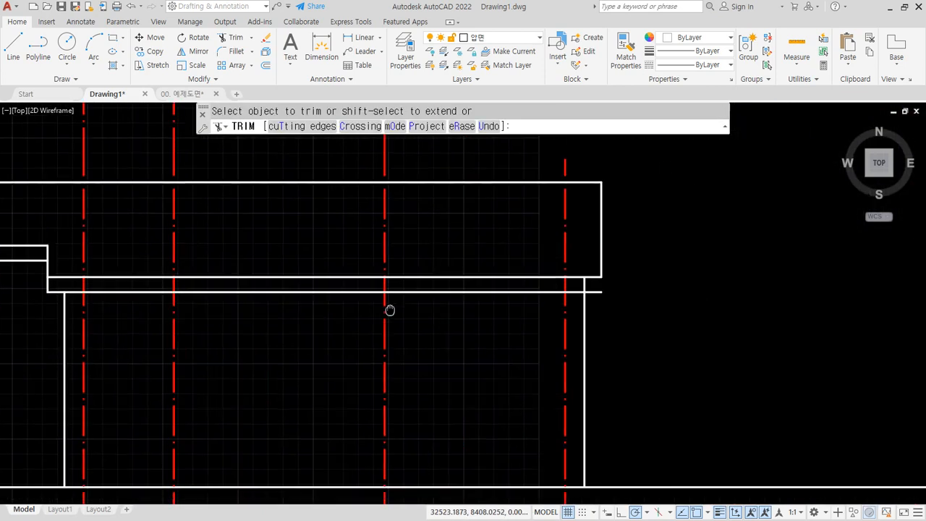
scroll(388, 311, "up", 4)
left_click(439, 274)
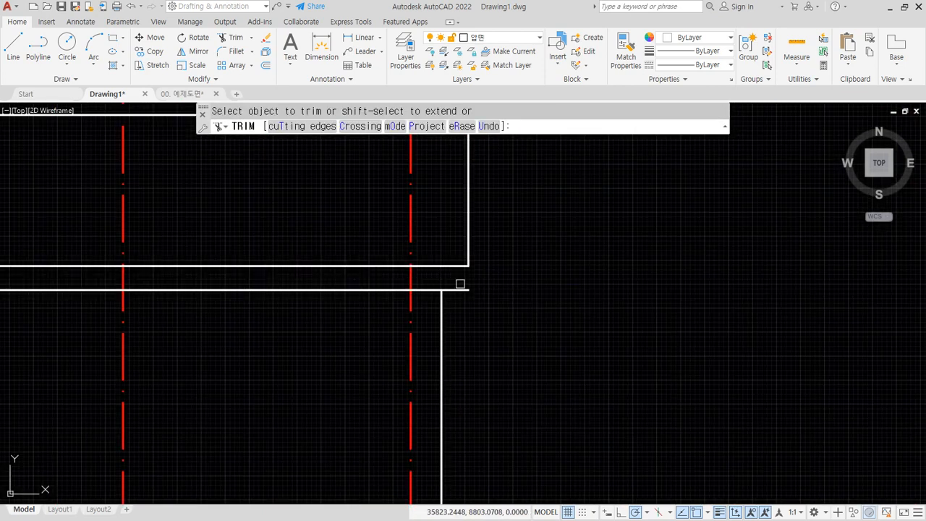
key("space")
- Fillet the lower offset eave line's right end with the rightmost eave vertical
type("f")
key("space")
left_click(459, 289)
left_click(468, 248)
scroll(393, 306, "down", 5)
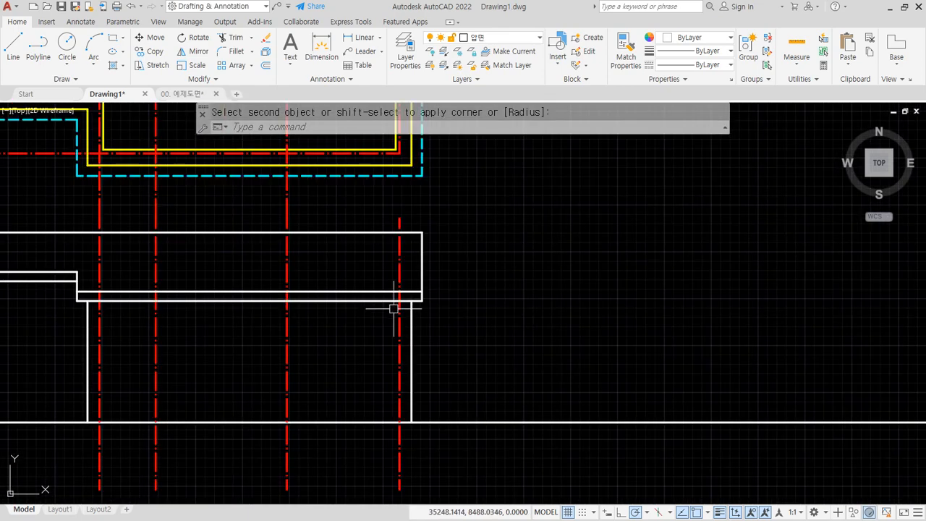
scroll(340, 321, "down", 2)
scroll(317, 352, "up", 7)
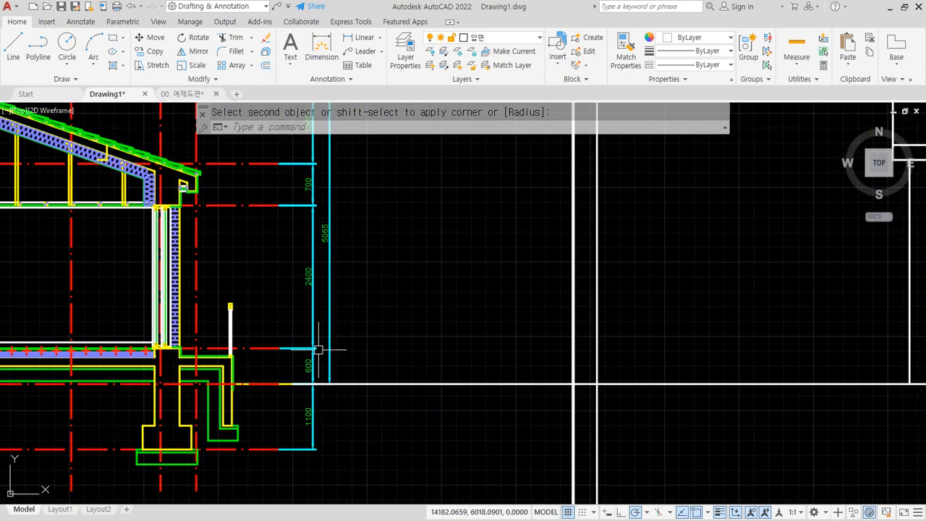
- Draw a floor-level line from the section's 600 level to the elevation's left wall and on to its right wall
scroll(535, 341, "down", 3)
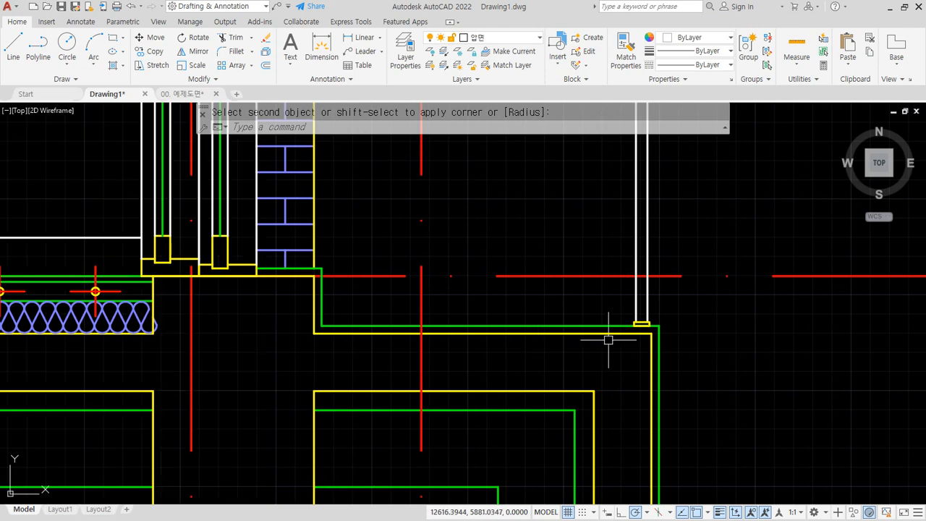
scroll(635, 335, "up", 3)
middle_click_drag(635, 335, 271, 337)
type("l")
key("Return")
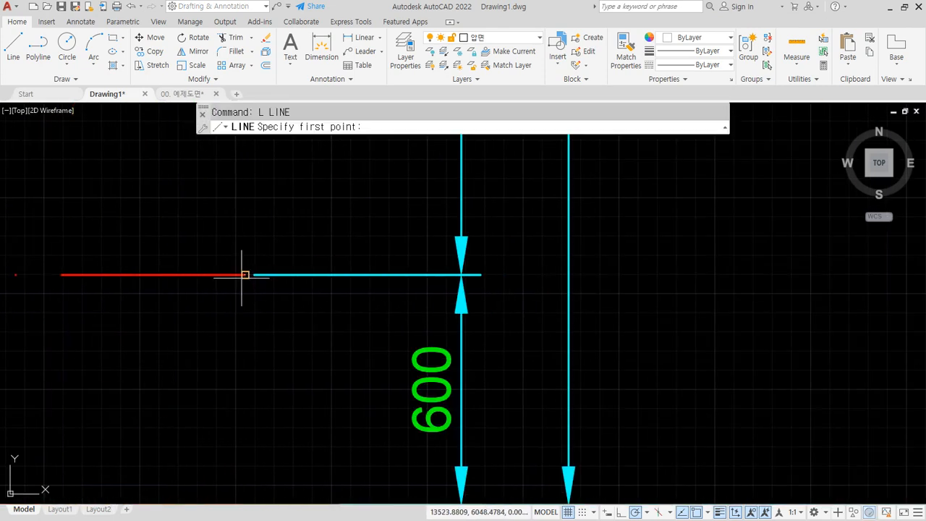
left_click(242, 277)
scroll(293, 325, "down", 6)
middle_click_drag(631, 333, 145, 296)
middle_click_drag(393, 288, 305, 319)
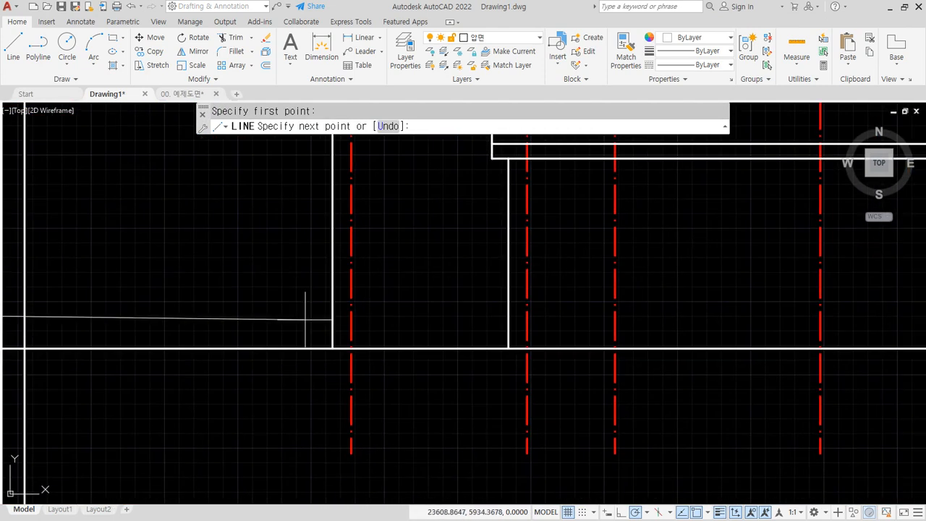
left_click(332, 319)
scroll(476, 325, "down", 4)
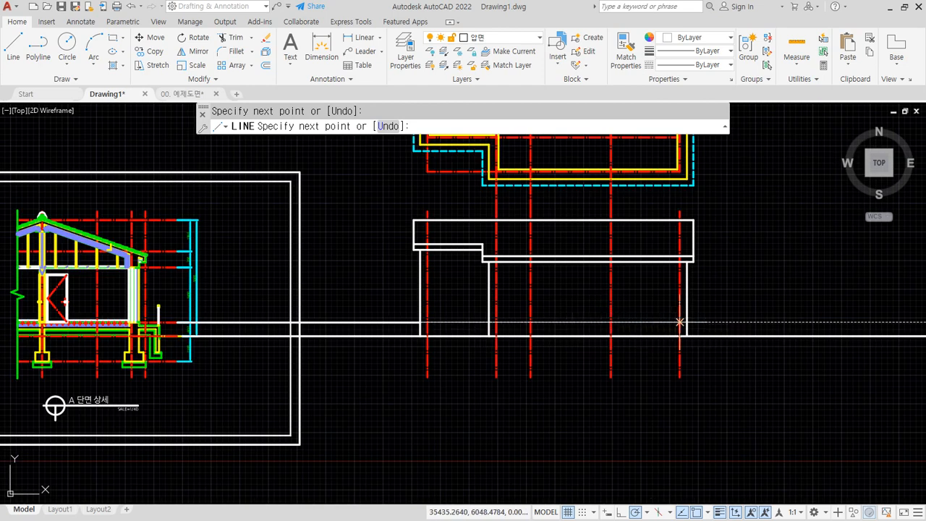
left_click(680, 322)
key("Return")
- Erase the projection line segment between the section and the elevation's left wall
left_click(403, 320)
type("e")
key("Return")
scroll(516, 325, "up", 2)
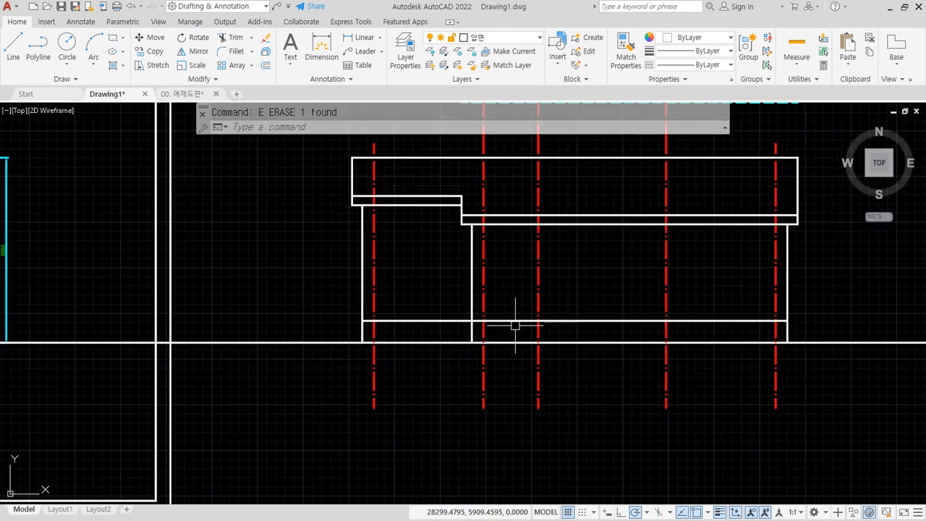
- Offset the elevation's floor-level line 2400 upward
scroll(516, 326, "up", 2)
type("o")
key("Return")
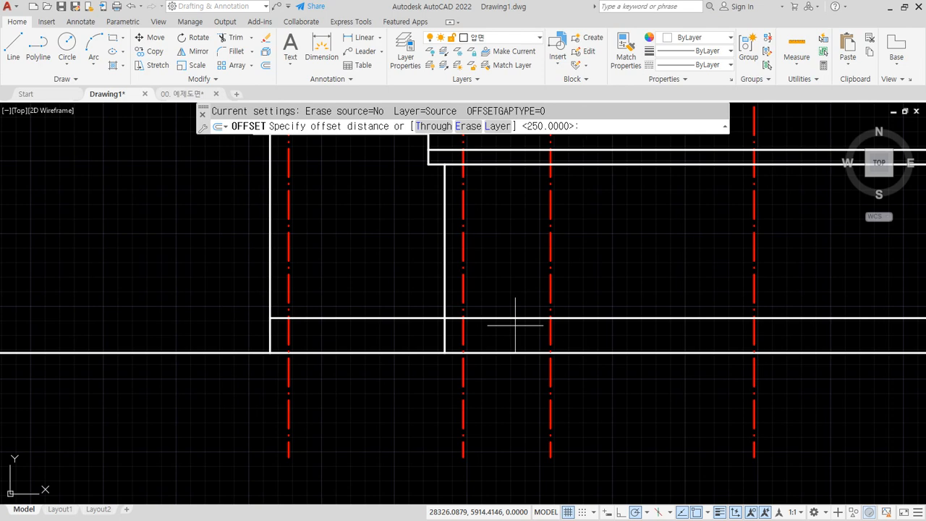
key("Return")
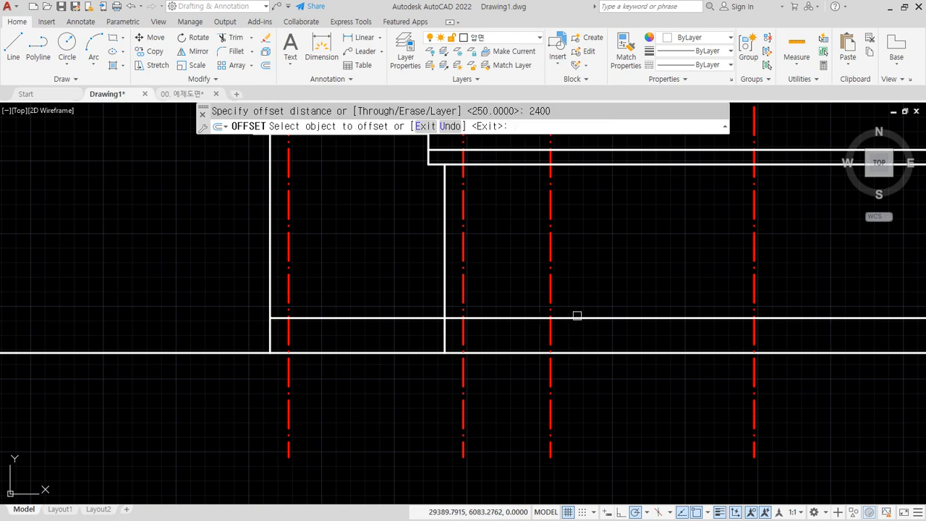
left_click(576, 317)
left_click(584, 285)
key("Return")
scroll(593, 288, "down", 2)
mouse_move(650, 299)
middle_mouse_down()
mouse_move(550, 327)
mouse_move(539, 347)
middle_mouse_up()
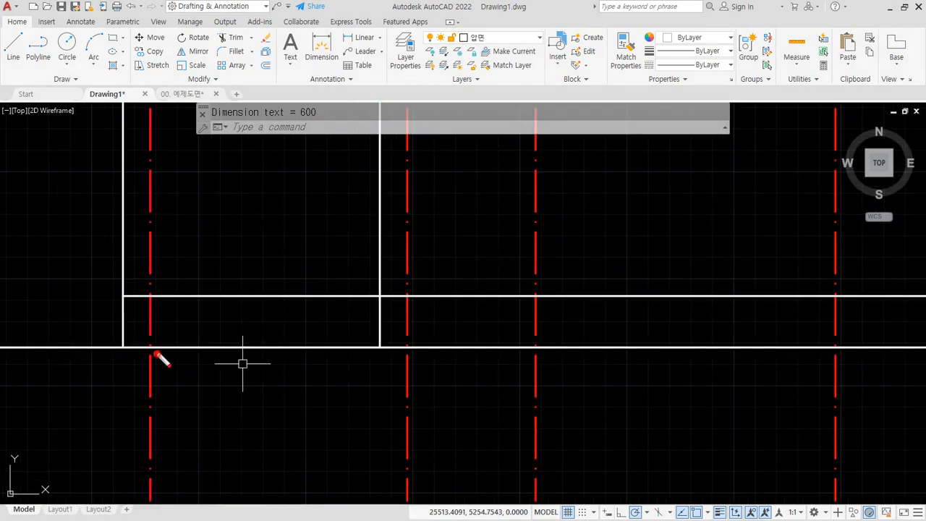
- Check the floor plan image for the extent of the entrance steps and front porch relative to the grid lines
mouse_move(156, 354)
left_mouse_down()
mouse_move(479, 313)
mouse_move(803, 324)
mouse_move(583, 360)
mouse_move(157, 354)
left_mouse_up()
key("Escape")
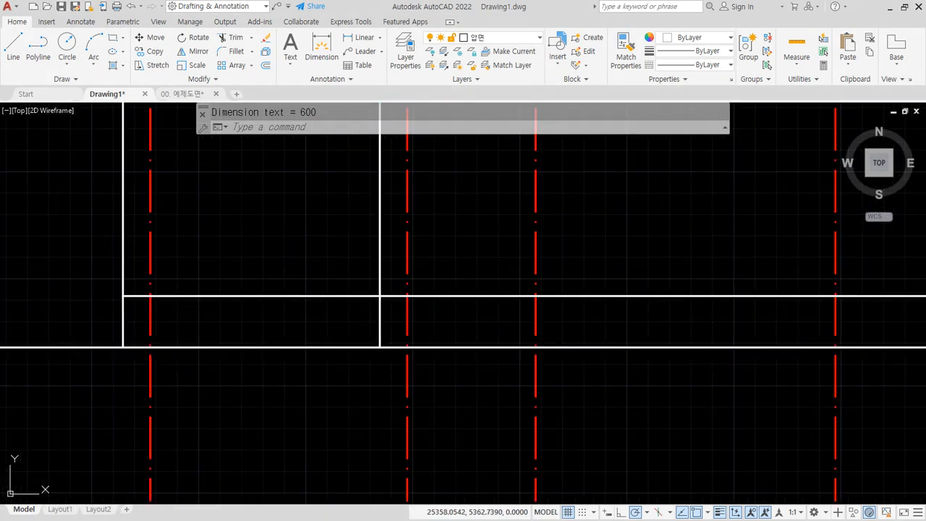
left_click_drag(0, 116, 687, 76)
left_click(731, 519)
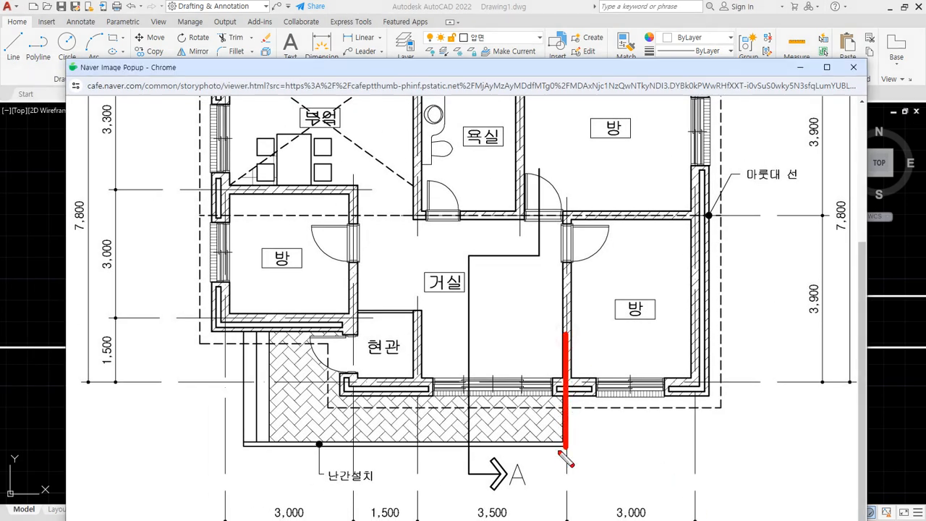
left_click_drag(226, 334, 227, 503)
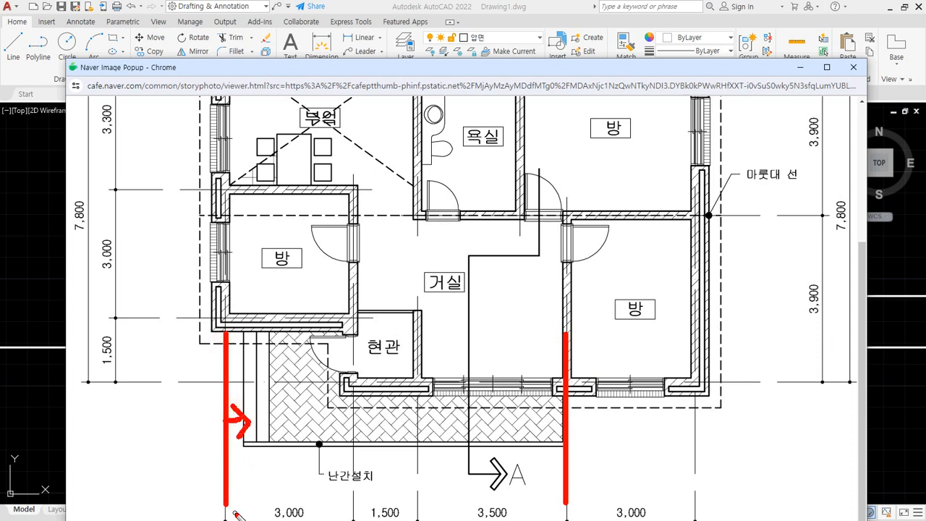
key("Escape")
left_click_drag(518, 76, 0, 77)
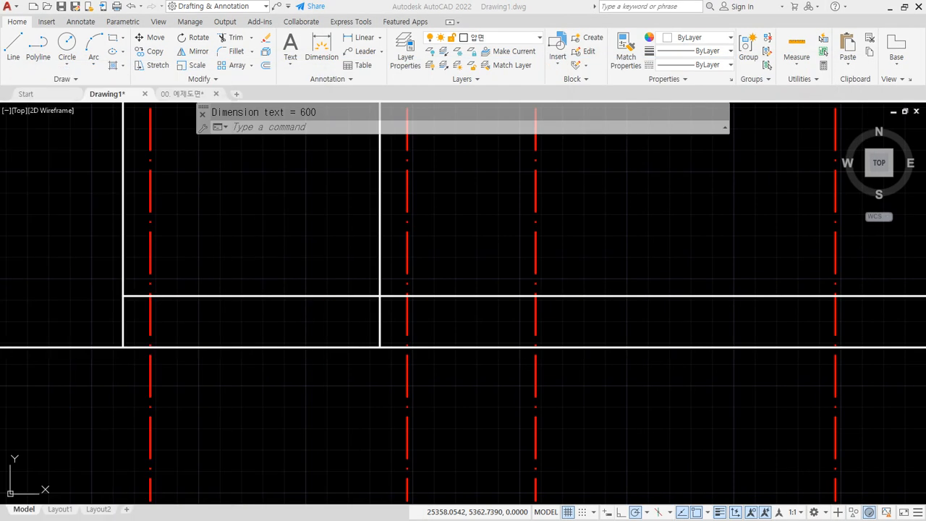
- Offset the leftmost grid line to the right three times at 300 spacing for the stair risers
type("offset")
key("Return")
type("300")
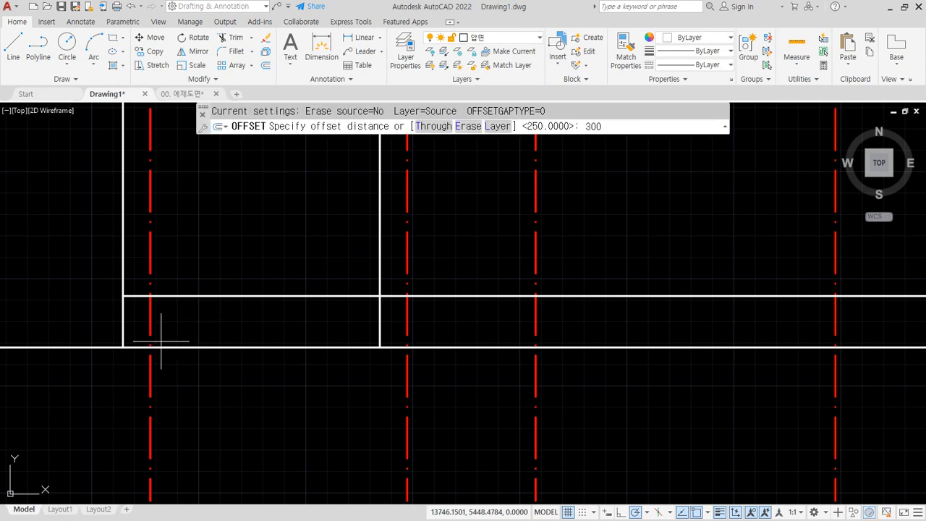
key("Return")
left_click(151, 325)
left_click(185, 327)
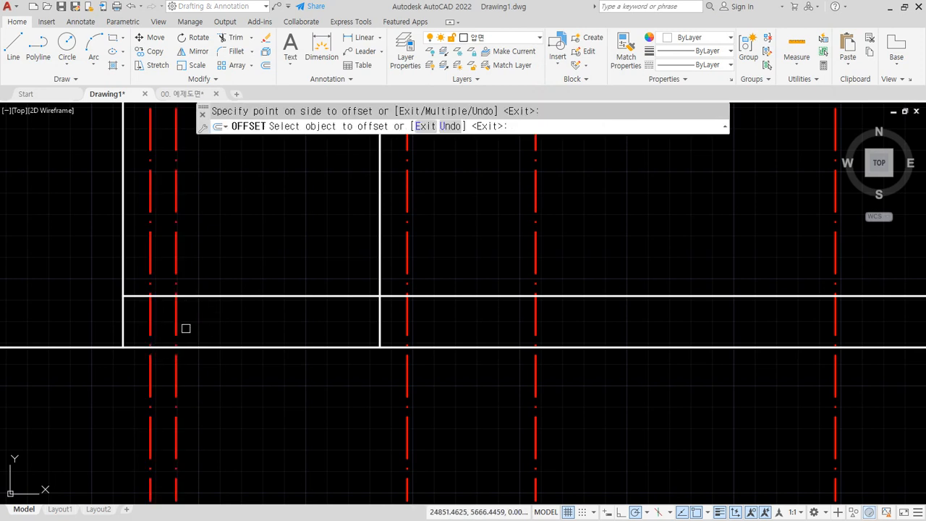
scroll(178, 332, "up", 2)
left_click(173, 334)
left_click(192, 326)
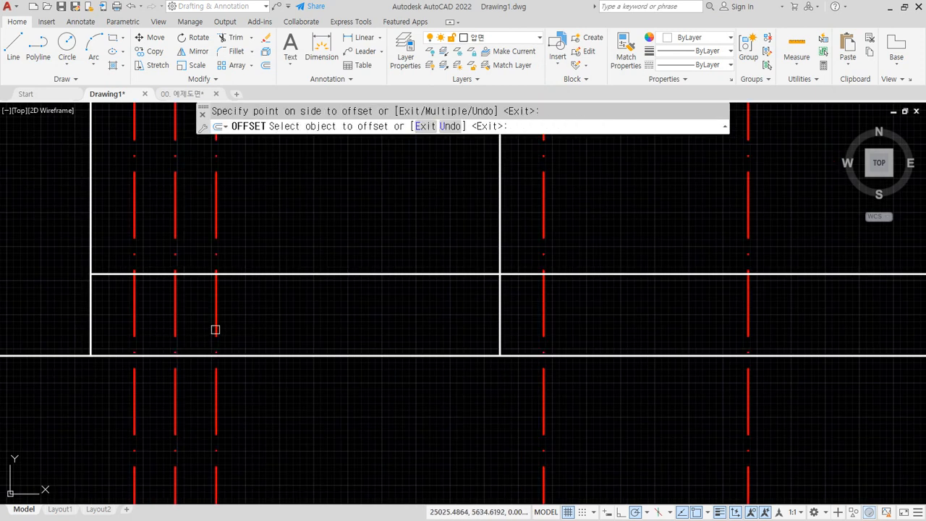
left_click(215, 330)
left_click(250, 326)
key("Return")
- Offset the ground line upward three times at 150 spacing for the stair treads and porch level
key("Return")
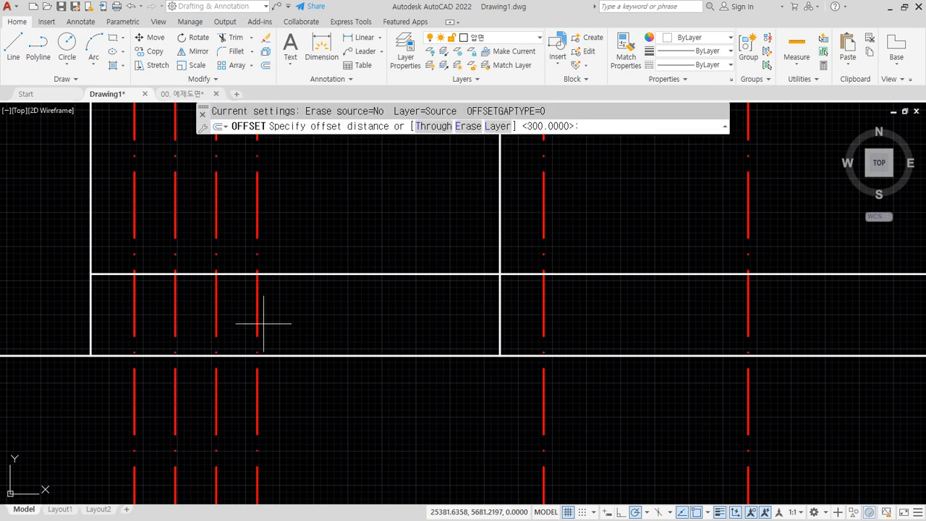
type("150")
key("Return")
left_click(285, 355)
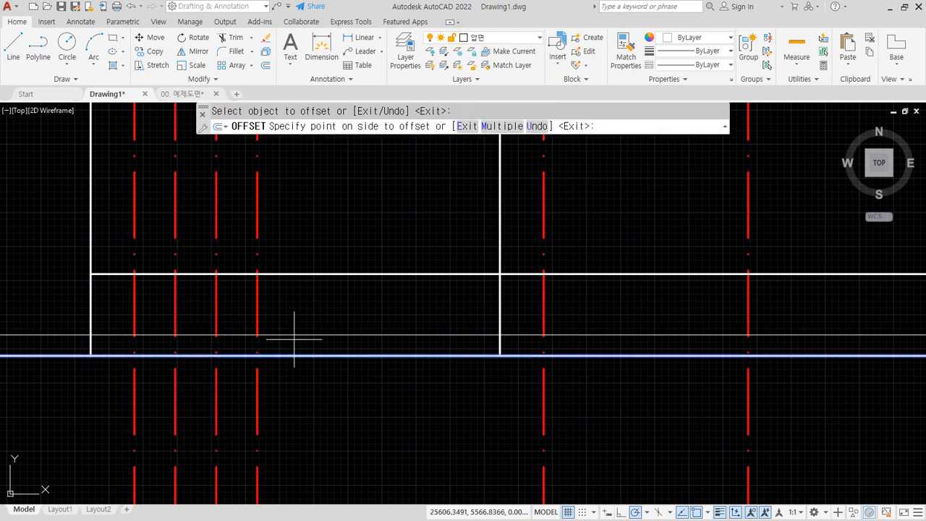
left_click(295, 339)
left_click(295, 335)
left_click(297, 325)
left_click(301, 315)
left_click(304, 315)
left_click(308, 303)
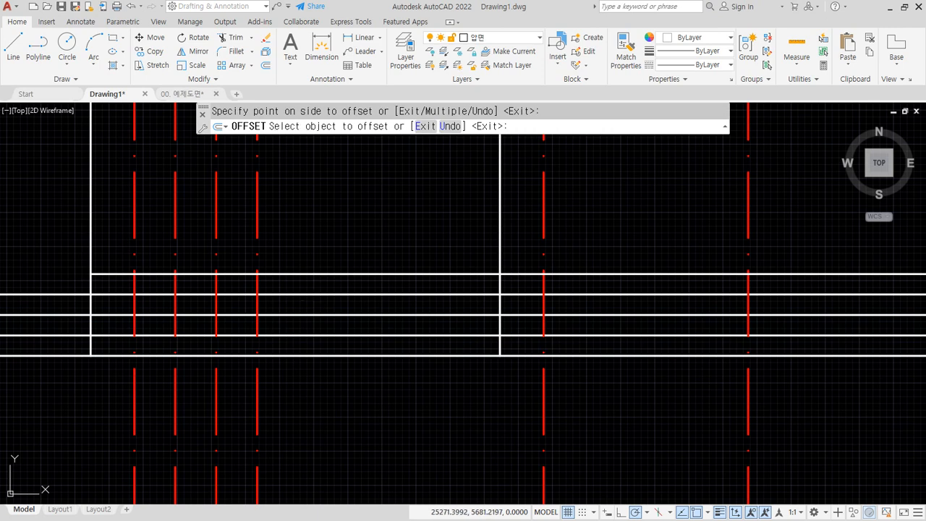
key("Return")
type("f")
key("Return")
key("Escape")
- Match the three offset riser lines' properties to the white horizontal stair line
type("ma")
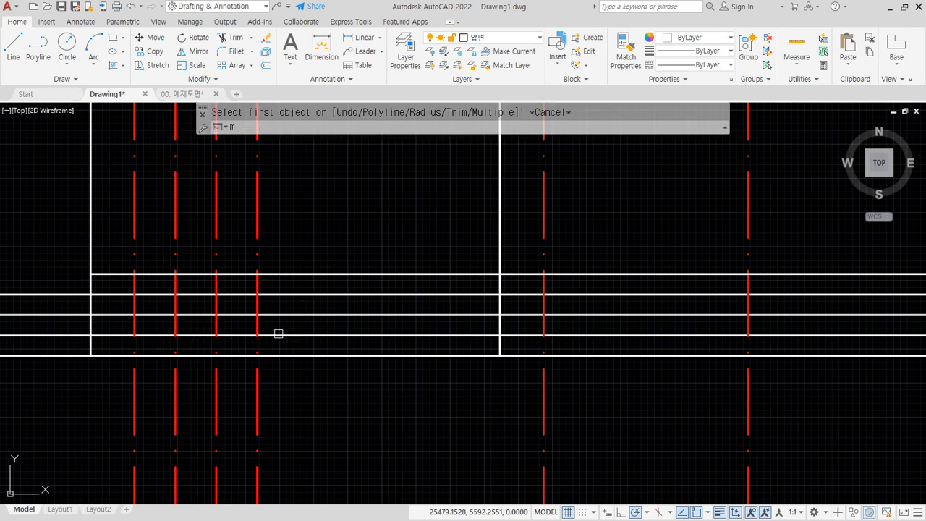
key("Return")
left_click(277, 335)
left_click(289, 236)
left_click(160, 214)
key("Return")
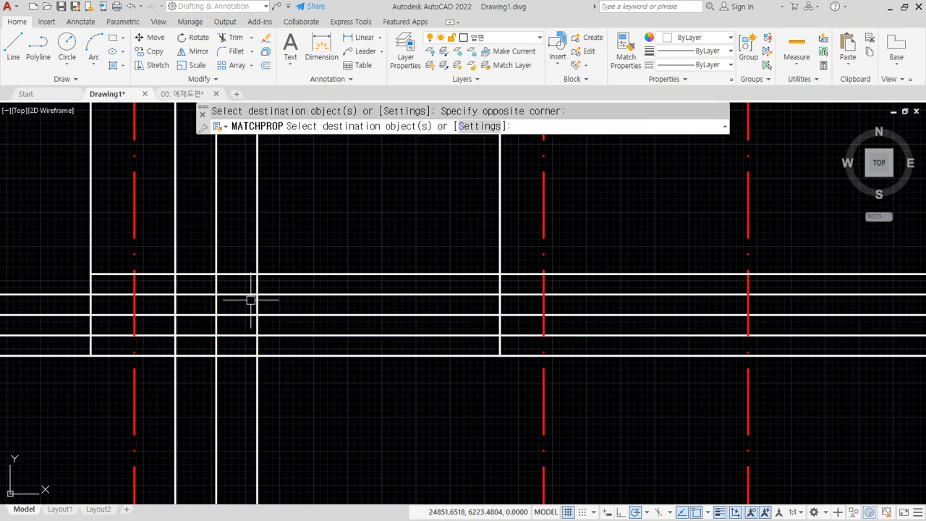
- Fillet the porch-level line with the rightmost riser line, and that riser with the middle stair line
type("f")
key("Return")
left_click(272, 295)
left_click(258, 305)
key("Return")
left_click(257, 307)
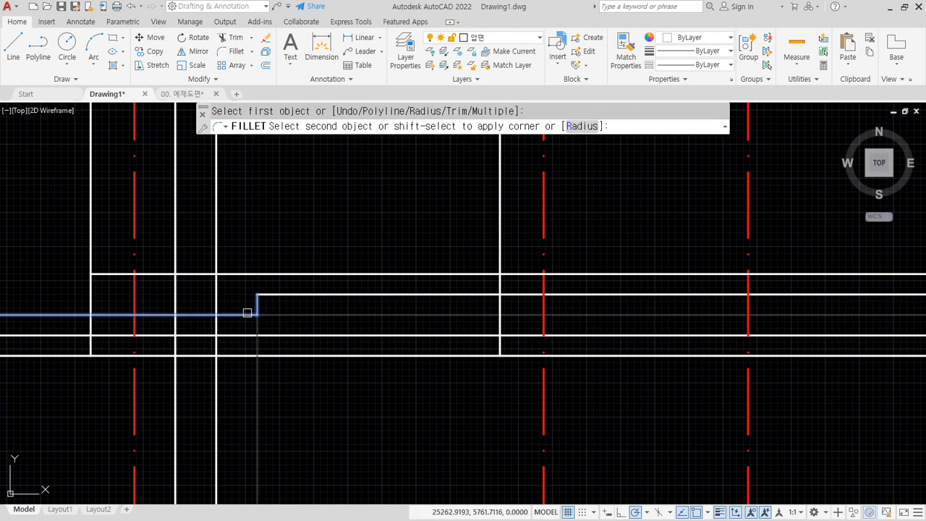
left_click(246, 314)
- Fillet the middle stair line with the second riser line, and that riser with the lowest stair line
key("Return")
left_click(233, 315)
left_click(216, 326)
key("Return")
left_click(217, 327)
left_click(197, 333)
- Fillet the lowest stair line with the first riser line and trim that riser below the ground line
key("Return")
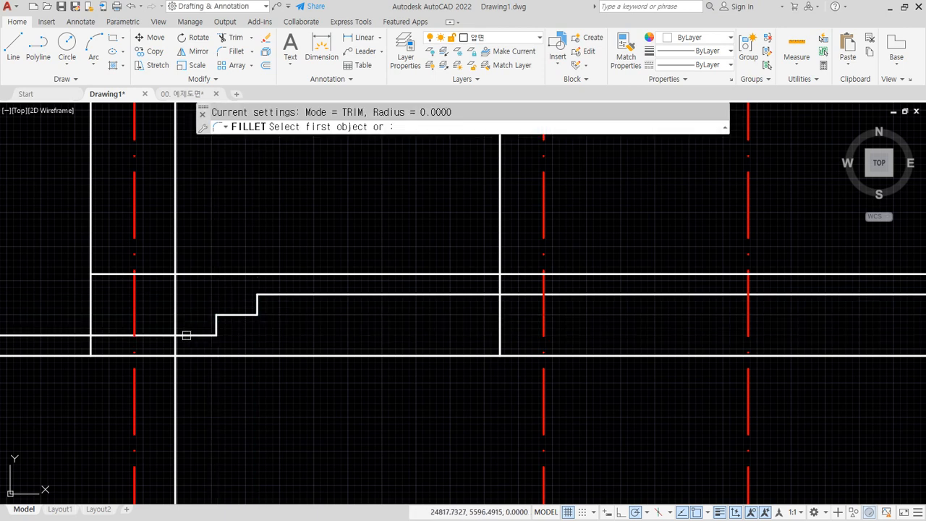
left_click(187, 335)
left_click(175, 344)
type("tr")
key("Return")
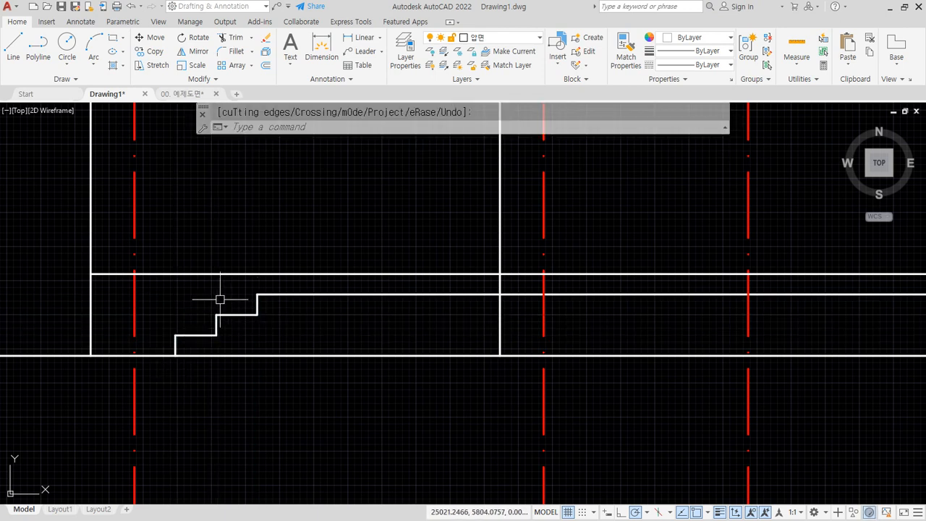
- Draw a vertical line from the porch-level line to the ground line along the second grid line from the right
middle_click_drag(620, 296, 139, 311)
middle_click_drag(591, 312, 379, 312)
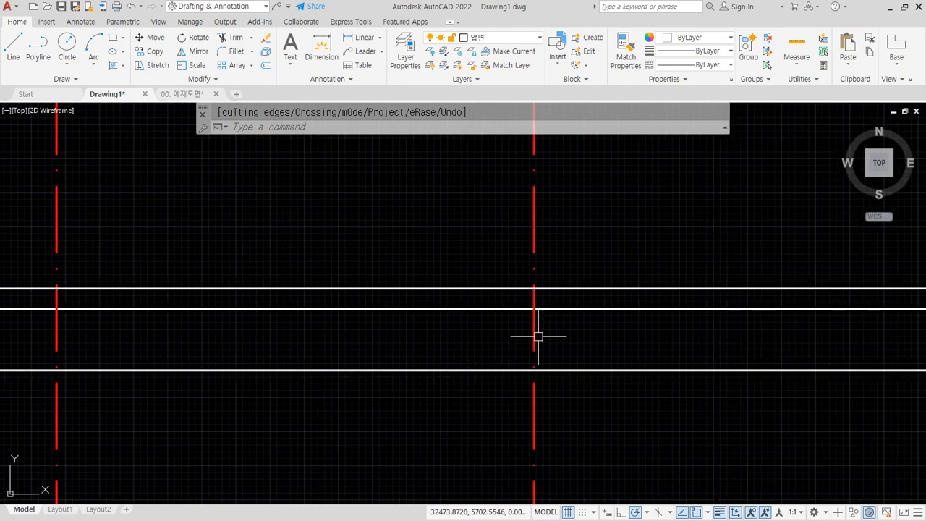
key("Escape")
type("l")
key("Return")
left_click(535, 309)
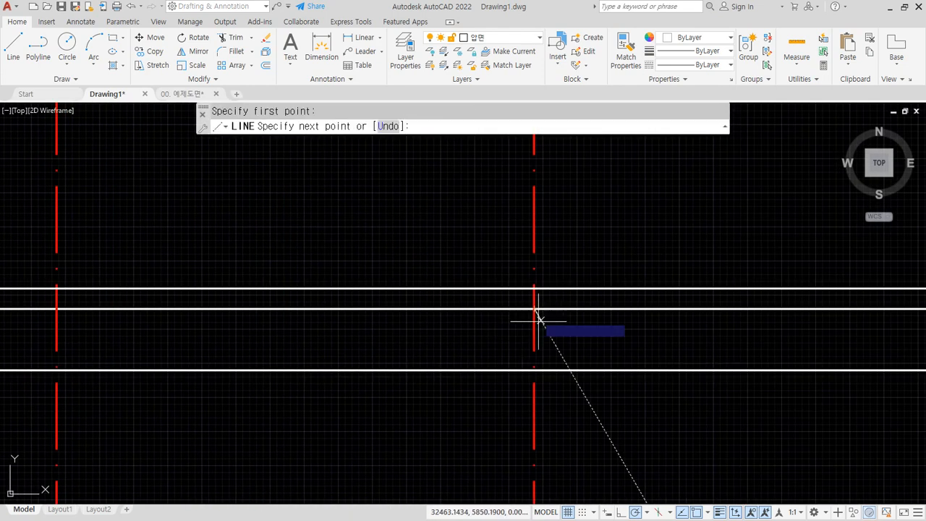
left_click(534, 369)
key("Escape")
- Fillet the porch-level line's right end with the new vertical porch edge
type("f")
key("Return")
left_click(533, 318)
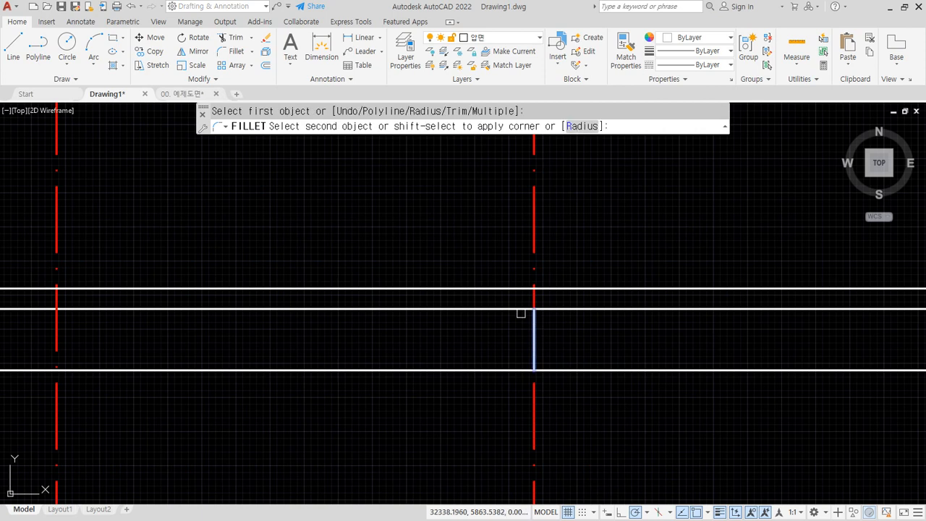
left_click(517, 309)
- Trim the stepped-out wall's vertical line between the porch-level line and the ground line
scroll(418, 322, "down", 2)
middle_click_drag(169, 333, 464, 331)
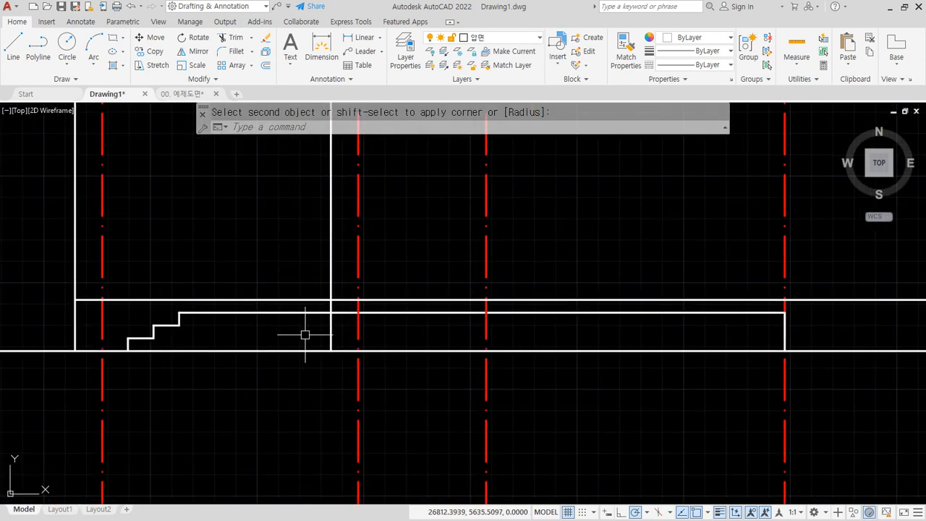
type("tr")
key("Return")
left_click(329, 331)
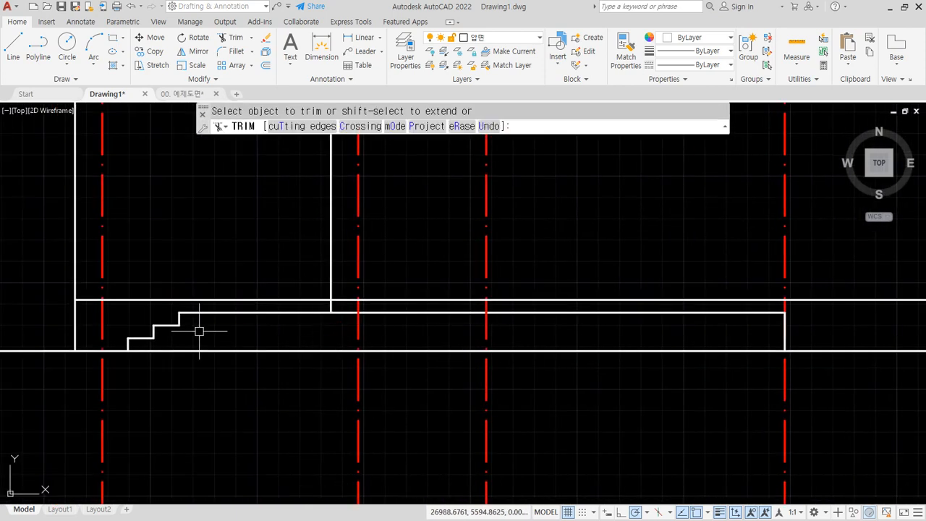
key("Return")
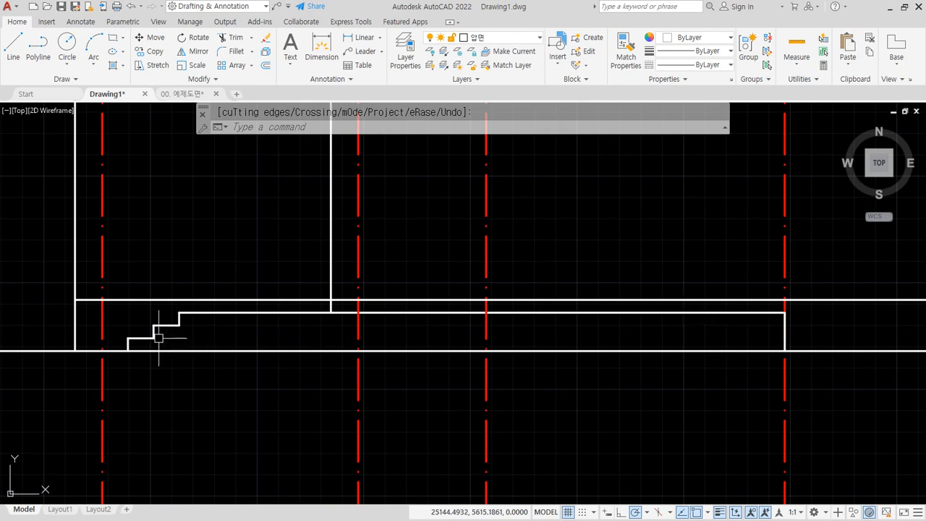
- Examine the living room and right bedroom window openings on the front wall in the floor plan image
mouse_move(313, 327)
middle_mouse_down()
mouse_move(309, 347)
mouse_move(325, 375)
middle_mouse_up()
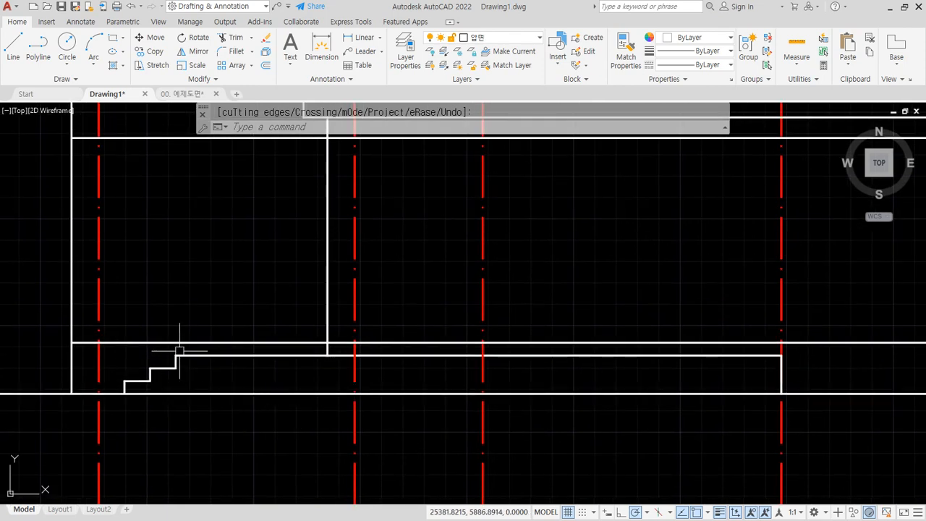
mouse_move(492, 335)
middle_mouse_down()
mouse_move(352, 367)
mouse_move(513, 343)
middle_mouse_up()
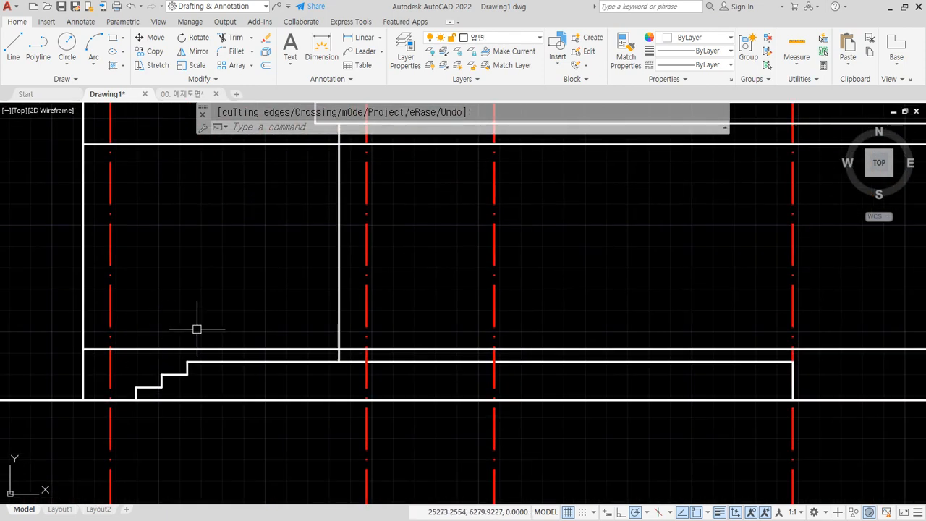
mouse_move(670, 219)
middle_mouse_down()
mouse_move(631, 270)
mouse_move(523, 270)
middle_mouse_up()
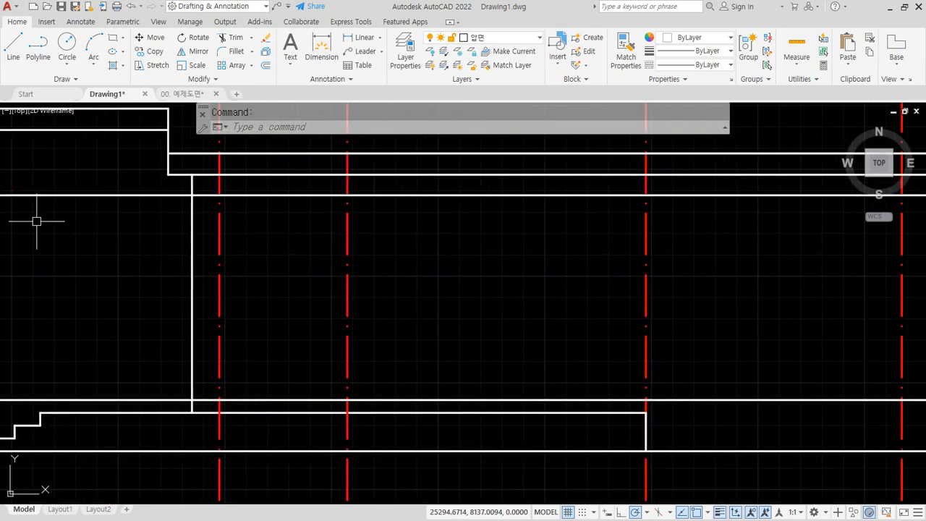
left_click_drag(0, 68, 506, 58)
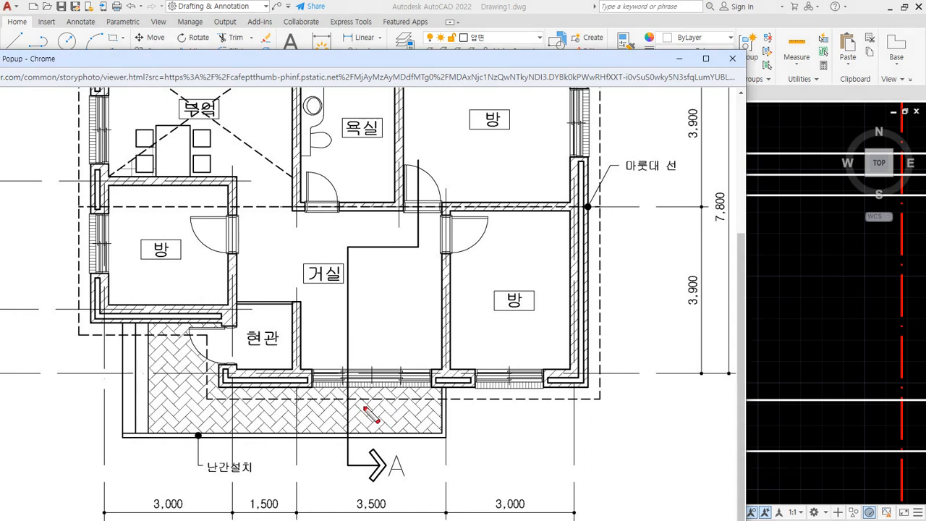
mouse_move(364, 408)
left_mouse_down()
mouse_move(364, 336)
mouse_move(391, 397)
left_mouse_up()
mouse_move(546, 403)
left_mouse_down()
mouse_move(440, 397)
mouse_move(555, 359)
left_mouse_up()
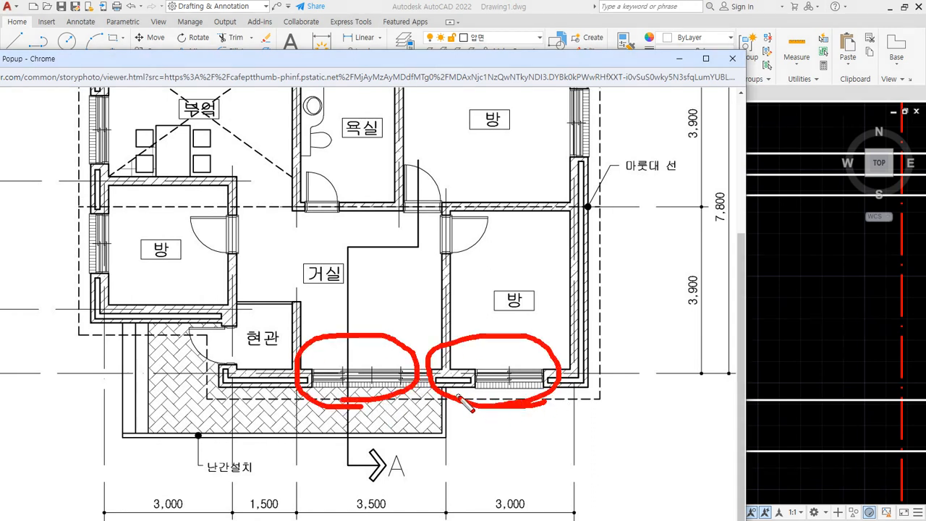
key("Escape")
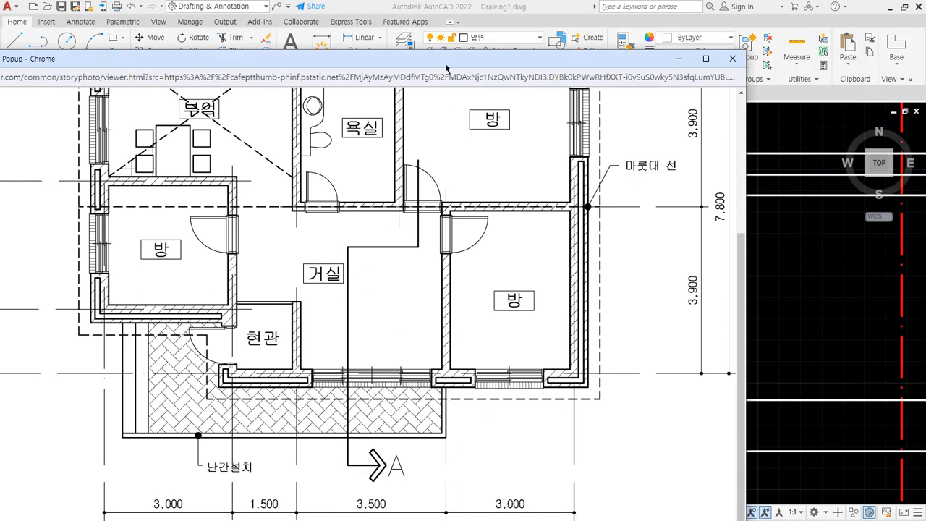
- Draw two connected guide line segments along the lintel line, joining its intersections with the three rightmost grid lines
left_click_drag(444, 65, 0, 120)
left_click(474, 343)
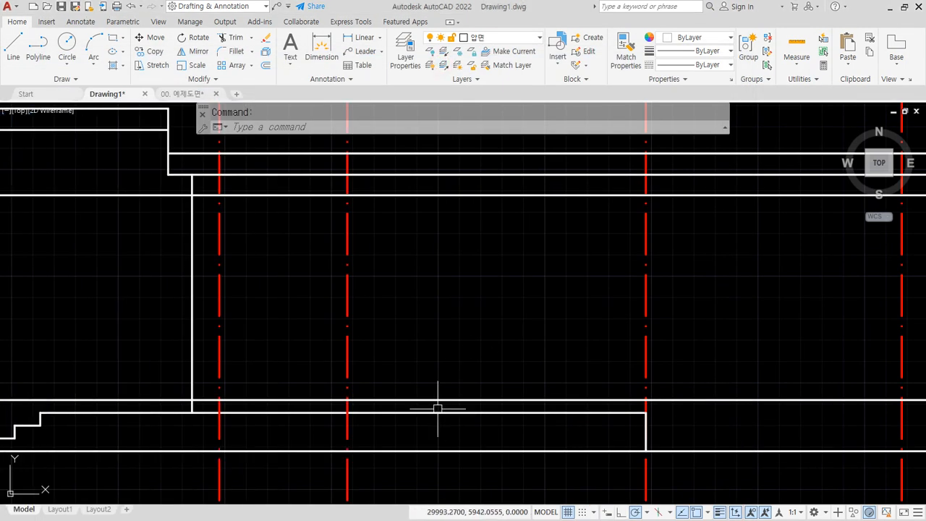
type("l")
key("Return")
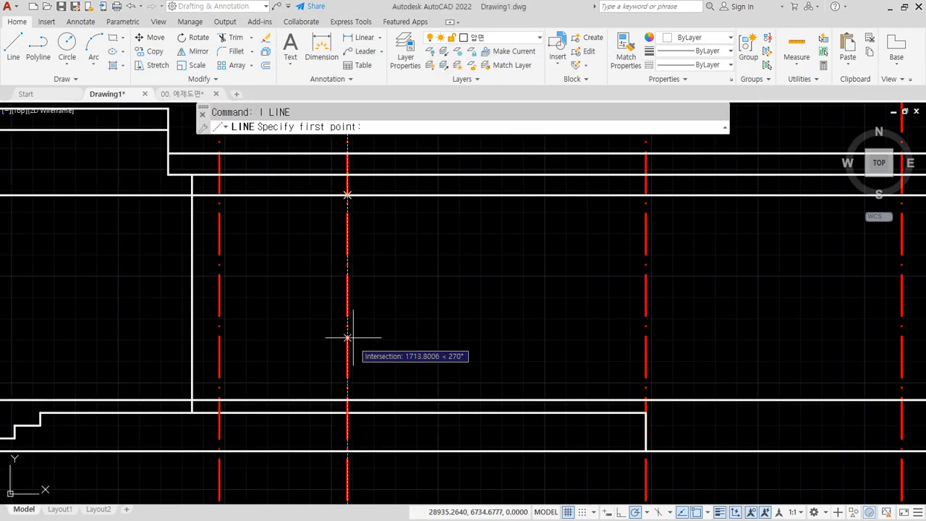
left_click(347, 195)
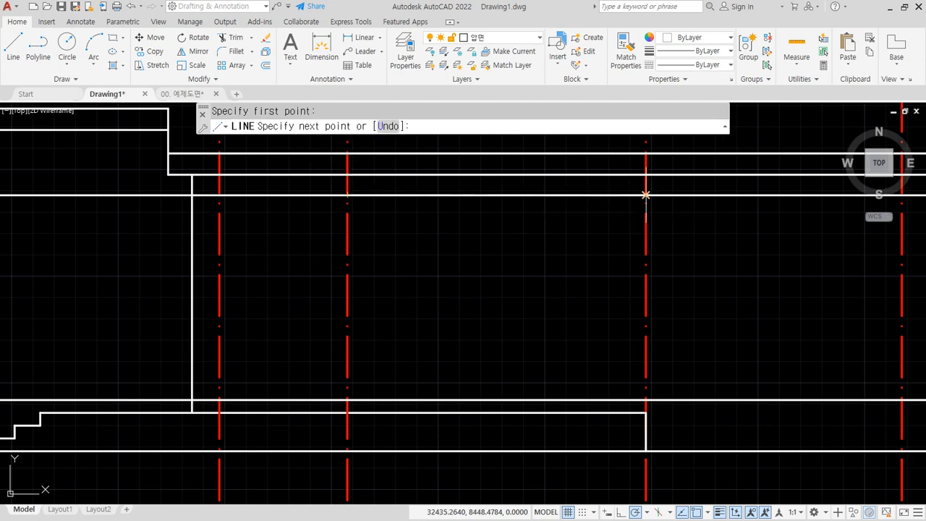
left_click(646, 195)
middle_click_drag(685, 198, 572, 209)
left_click(789, 205)
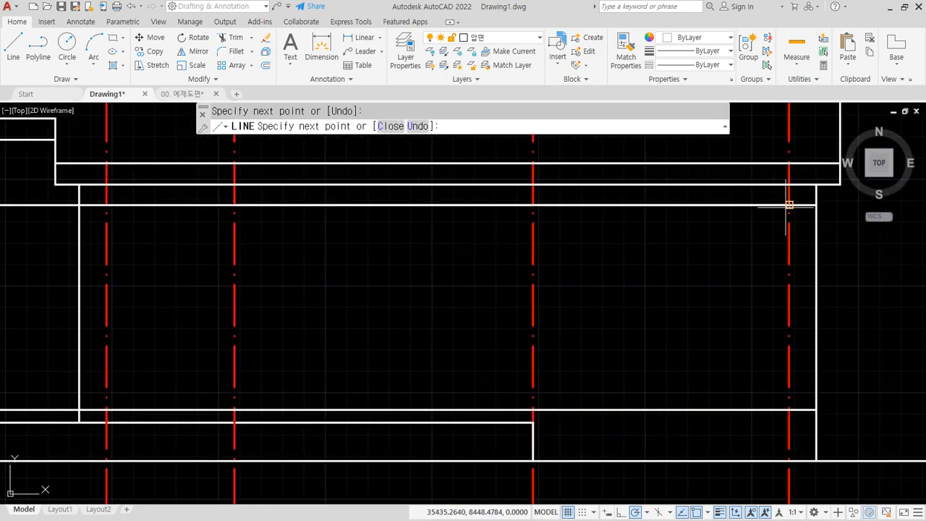
key("Return")
type("rec")
key("Return")
left_click(306, 378)
type("@3000,")
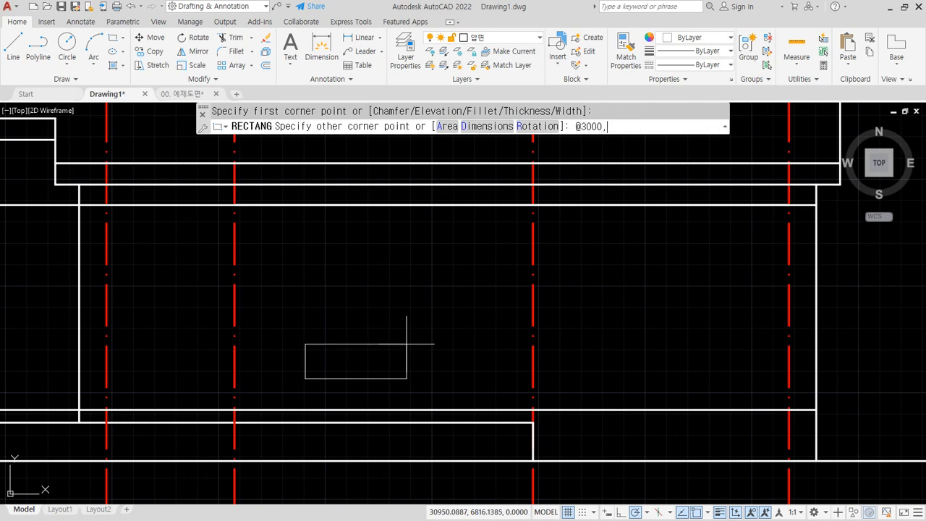
type("240")
key("Return")
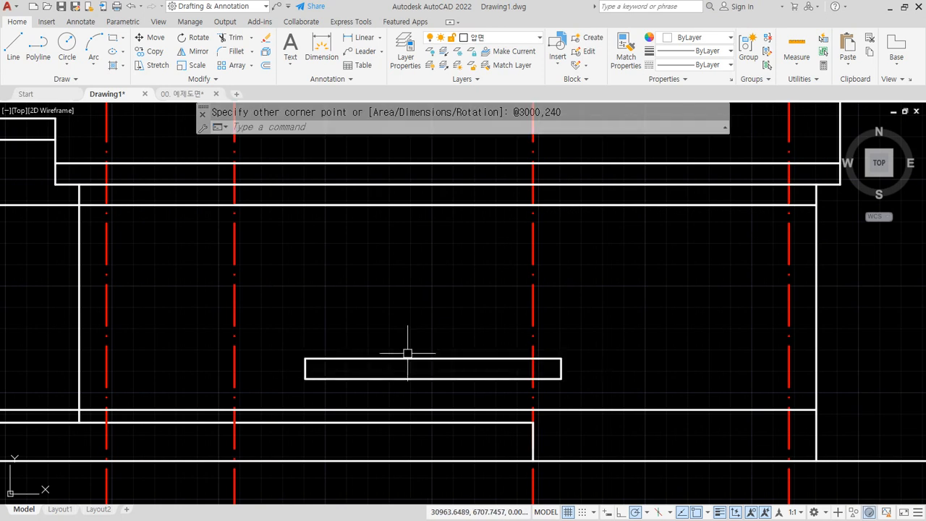
left_click(407, 353)
key("Escape")
left_click(367, 358)
type("e")
key("Return")
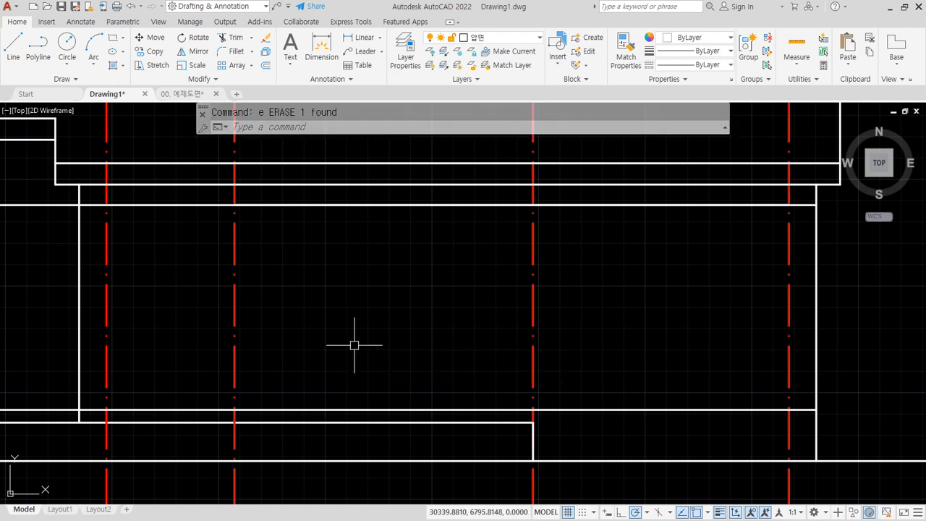
- Draw a 3000 by 2400 rectangle for the living room window opening in the bay second from the right
type("rec")
key("Return")
left_click(291, 362)
type("@3000,2400")
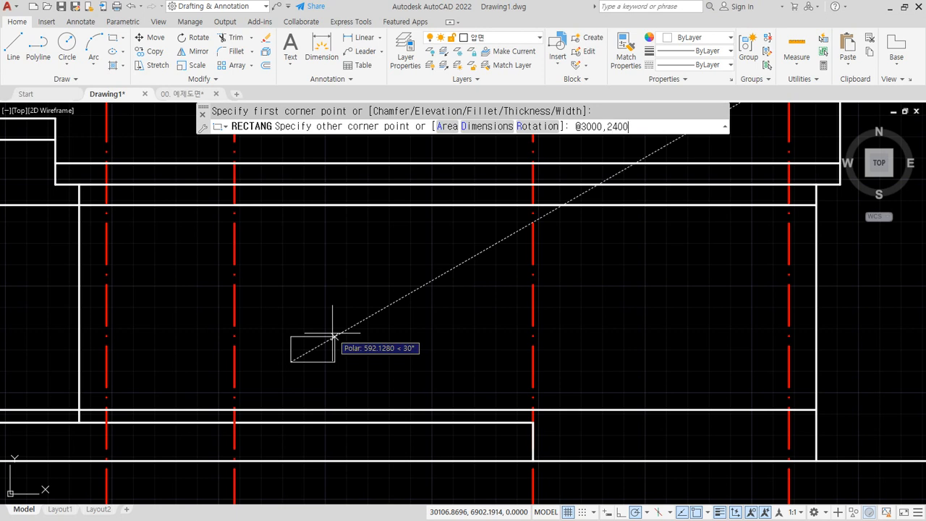
key("Return")
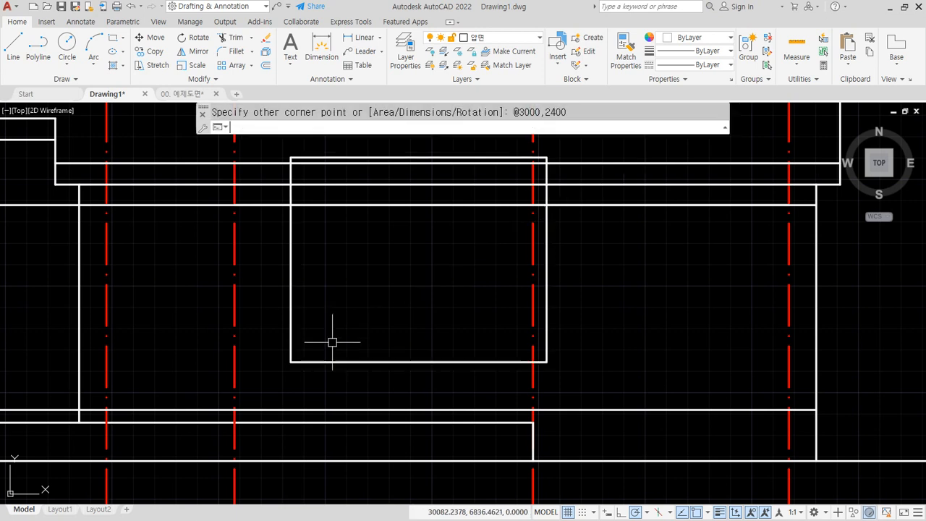
- Move the 3000 by 2400 rectangle by its top-edge midpoint onto the midpoint of the living room guide segment at lintel level
type("m")
key("Return")
left_click(352, 362)
key("Return")
type("mid")
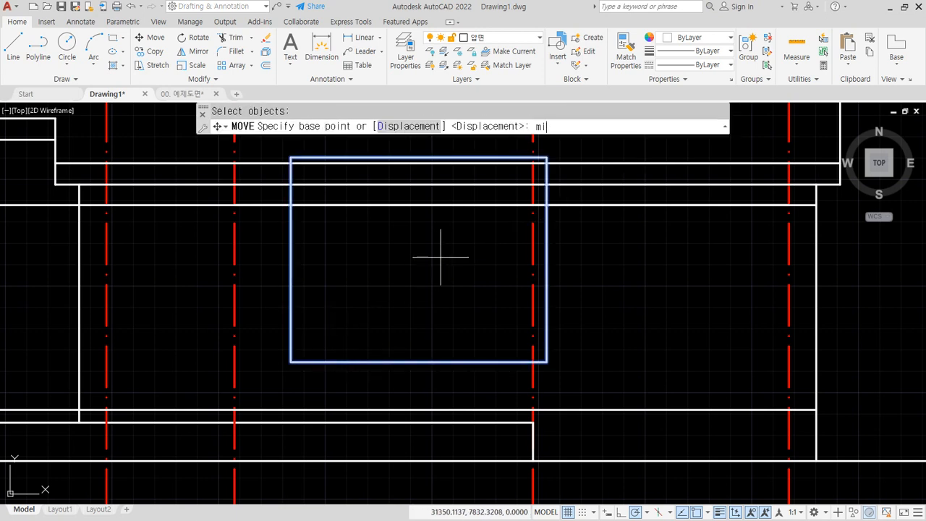
key("Return")
left_click(419, 157)
type("mi")
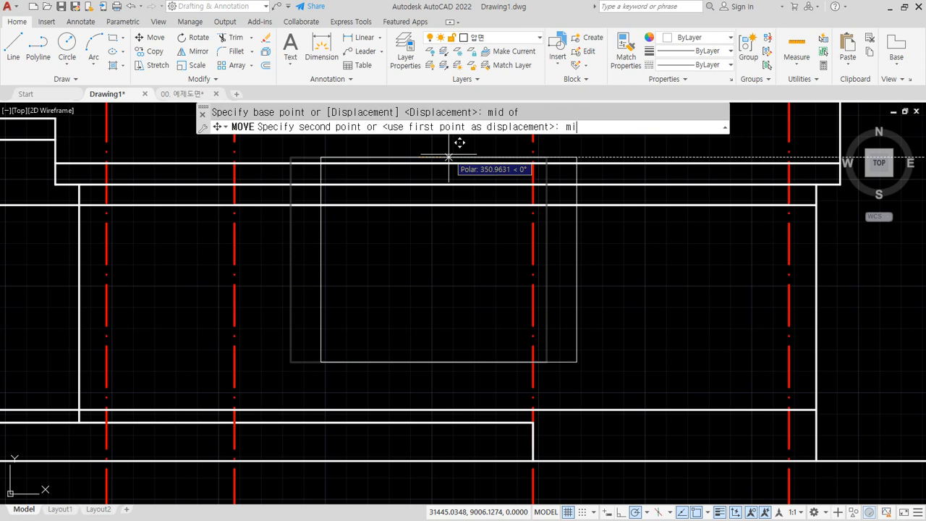
type("d")
key("Return")
left_click(463, 206)
key("Escape")
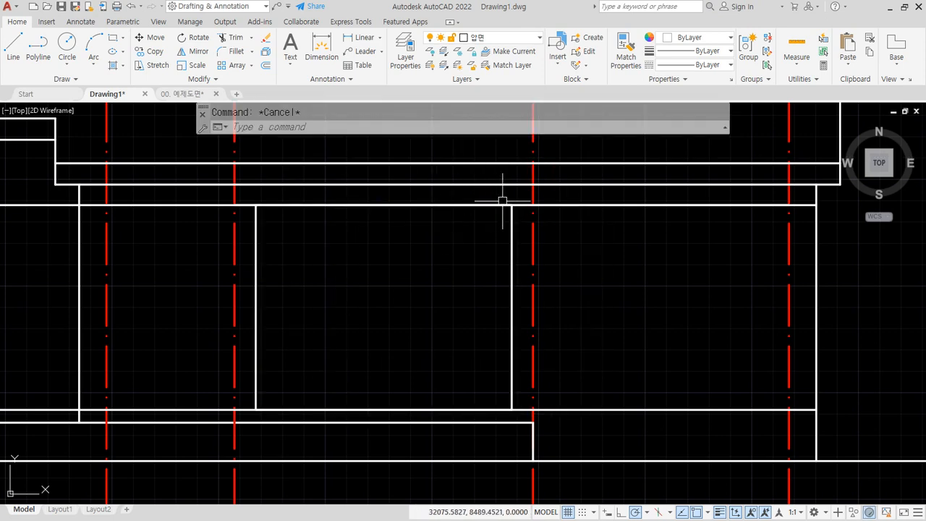
- Erase the guide segment above the living room window on the lintel line
left_click(516, 205)
type("e")
key("Return")
- Draw a 1500 by 1200 rectangle for the bedroom window opening in the rightmost bay
middle_click_drag(577, 261, 470, 266)
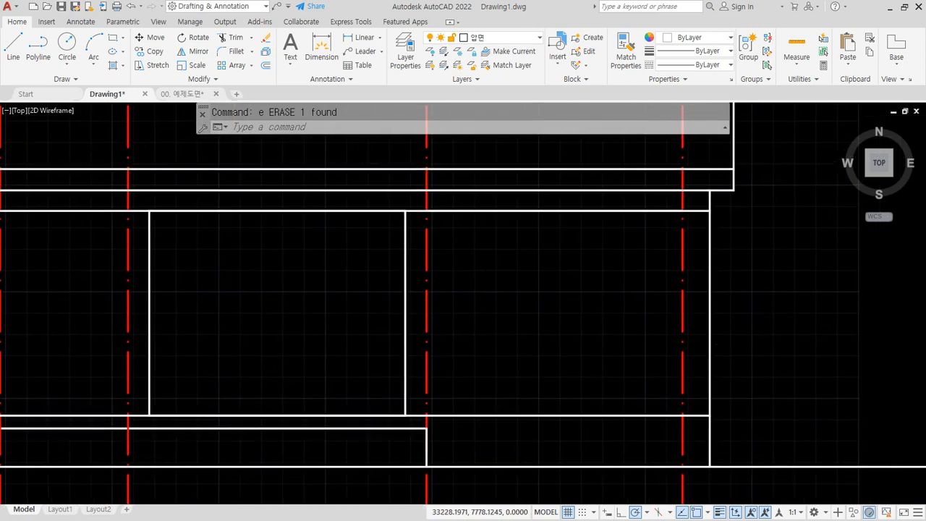
type("rec")
key("Return")
left_click(494, 319)
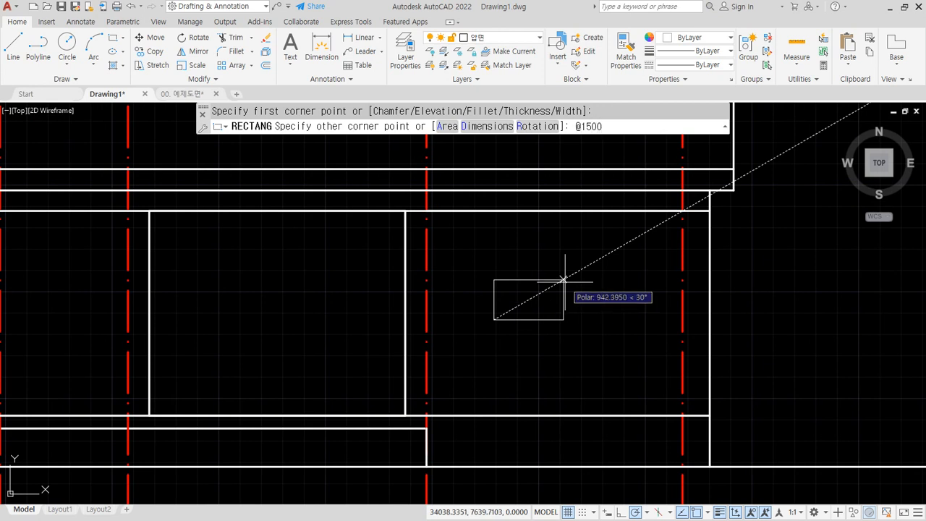
type("@1500,1200")
key("Return")
- Move the bedroom window rectangle by its top-edge midpoint to the midpoint of the rightmost guide segment, and erase that guide
type("m")
key("Return")
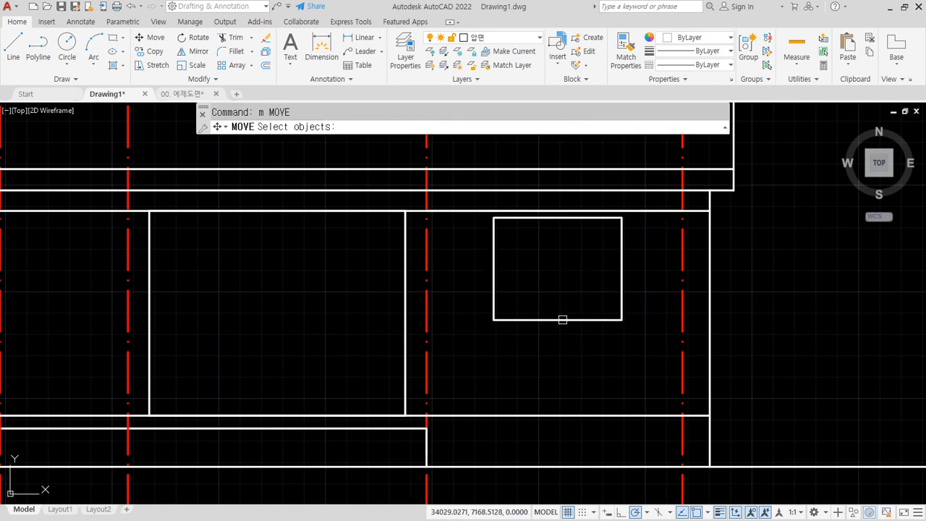
left_click(563, 319)
key("Return")
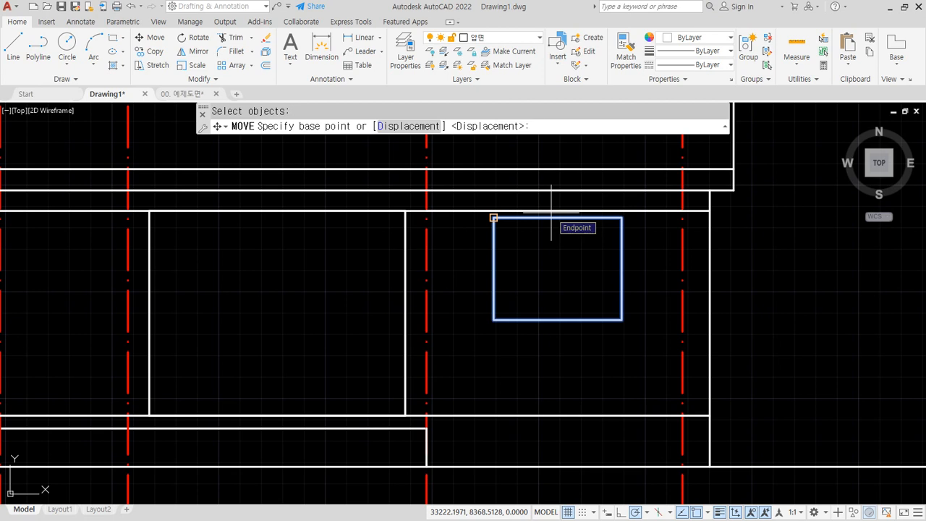
type("mid")
key("Return")
left_click(554, 217)
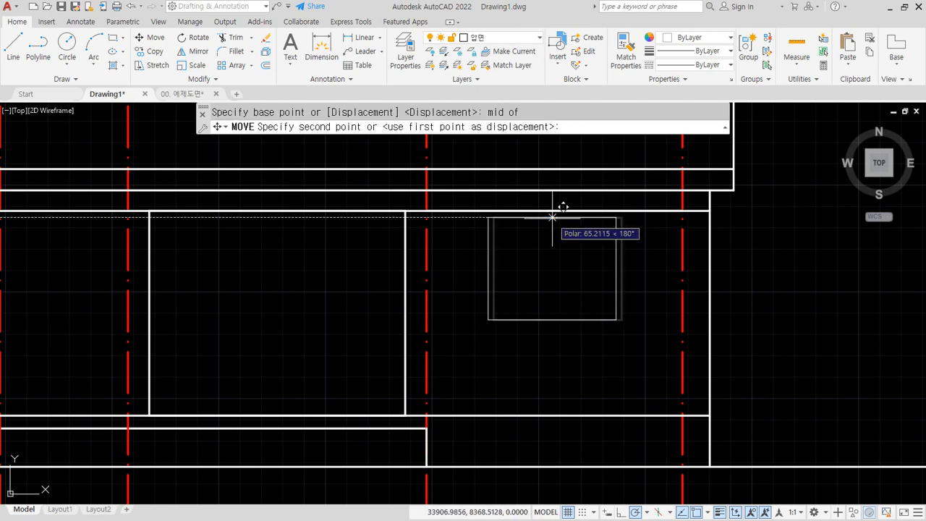
type("mid")
key("Return")
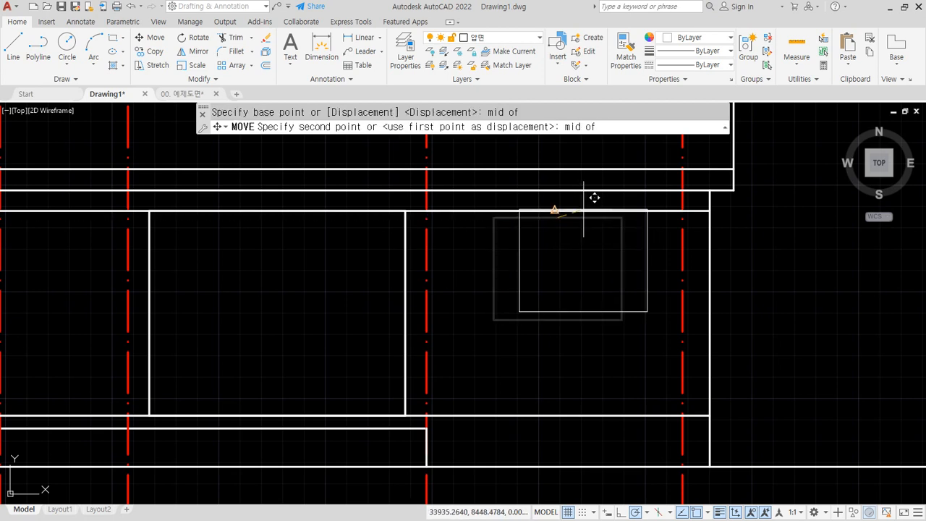
left_click(593, 199)
left_click(644, 215)
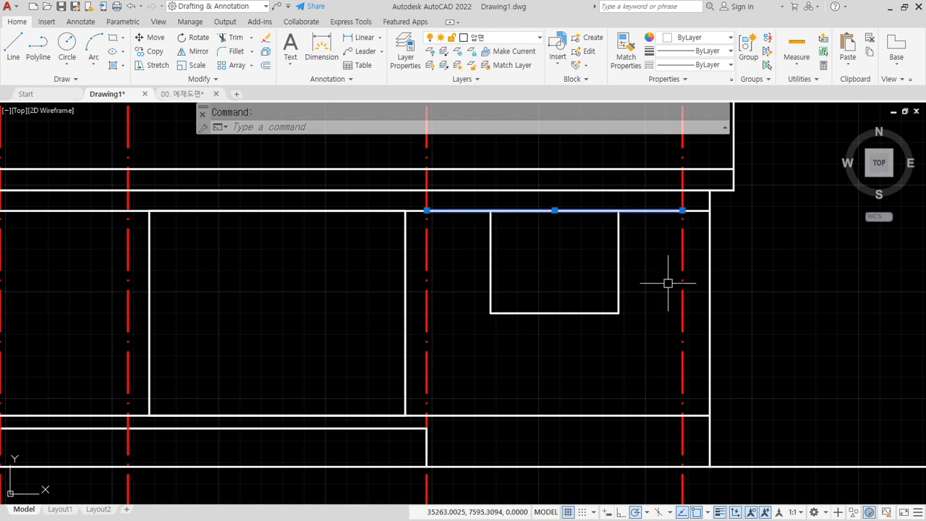
key("Delete")
- Offset both the living room and bedroom window rectangles 45 inward to form their frames
middle_click_drag(298, 279, 311, 274)
type("o")
key("Return")
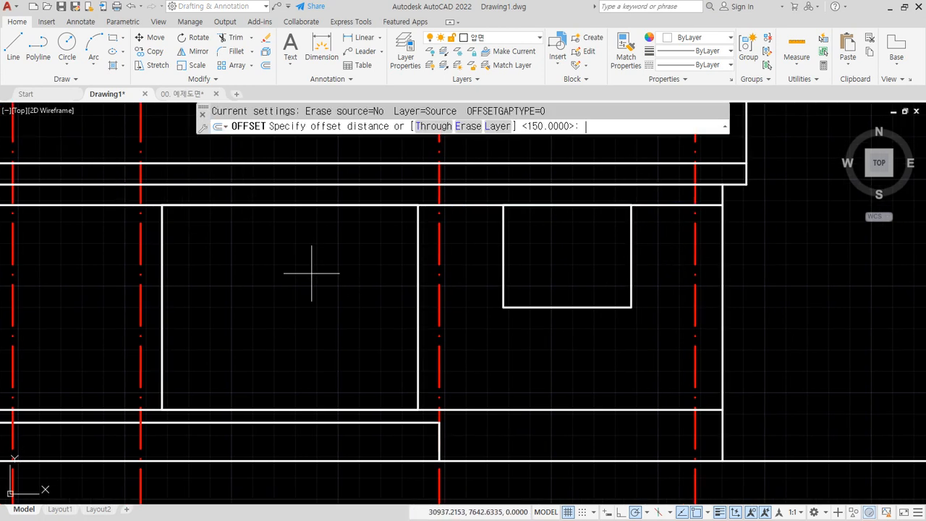
key("Return")
left_click(418, 249)
left_click(395, 252)
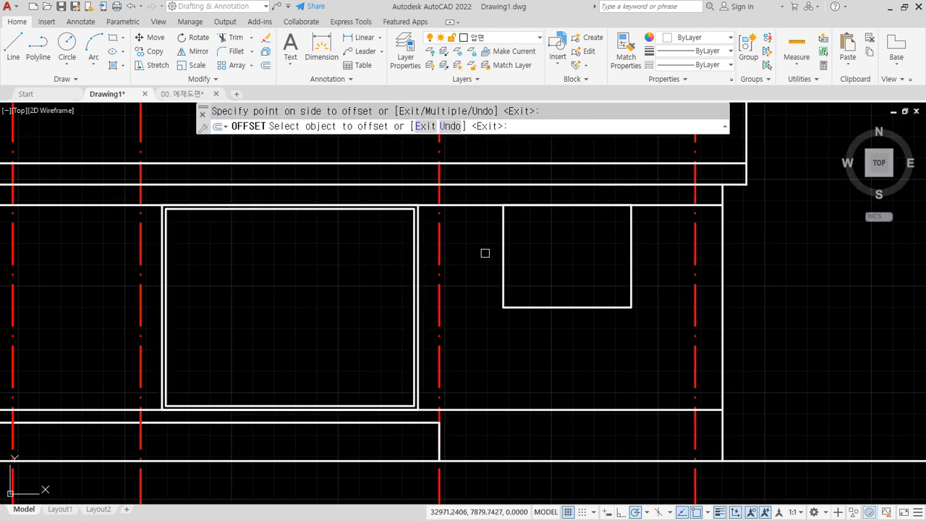
left_click(504, 254)
left_click(554, 253)
key("Return")
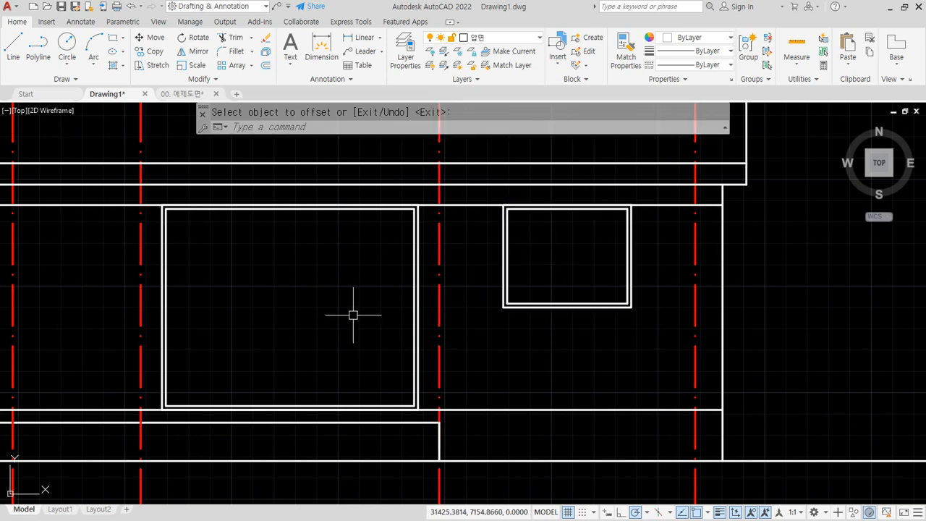
- Offset the bedroom window's inner frame rectangle 60 inward to form the sash
type("o")
key("Return")
type("6")
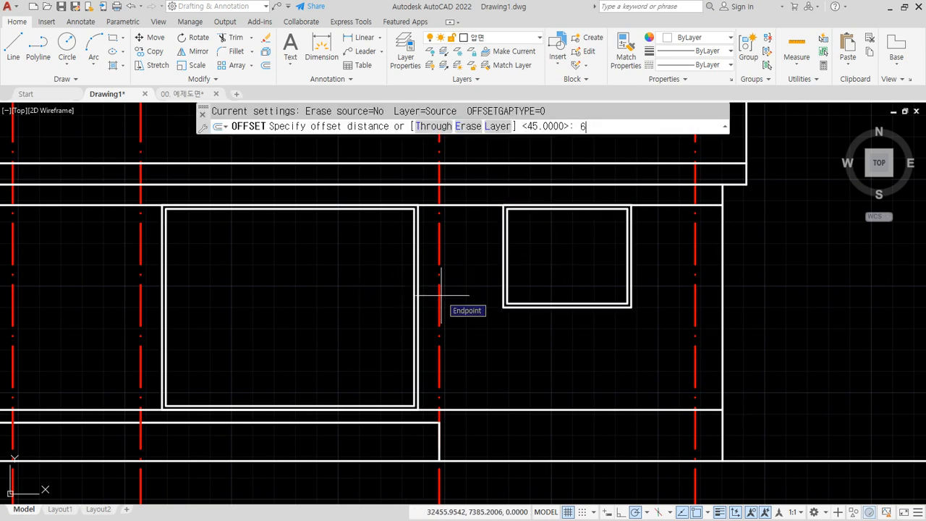
type("0")
key("Return")
scroll(626, 247, "up", 6)
scroll(605, 220, "down", 2)
middle_click_drag(606, 220, 599, 258)
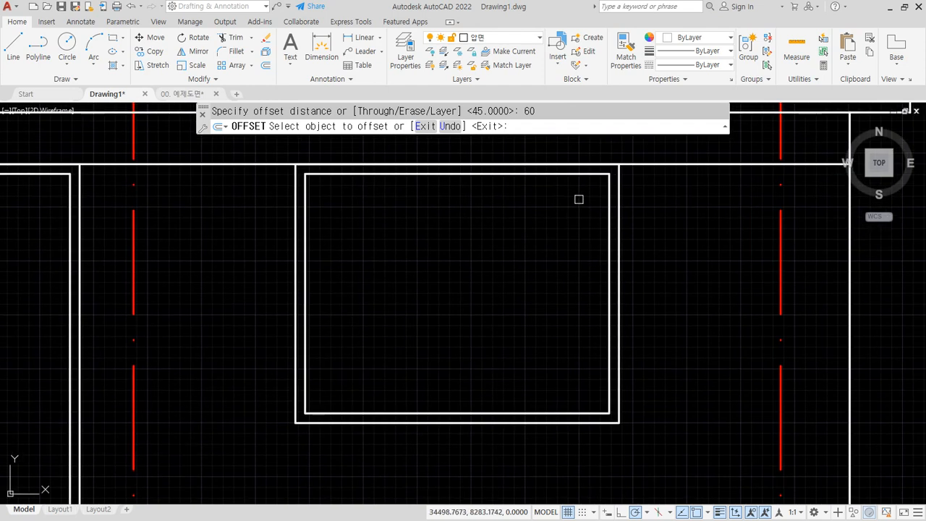
left_click(609, 174)
left_click(547, 261)
key("Return")
- Draw a vertical centre line in the bedroom window between the top and bottom edges of the 45 offset frame
type("l")
key("Return")
type("mi")
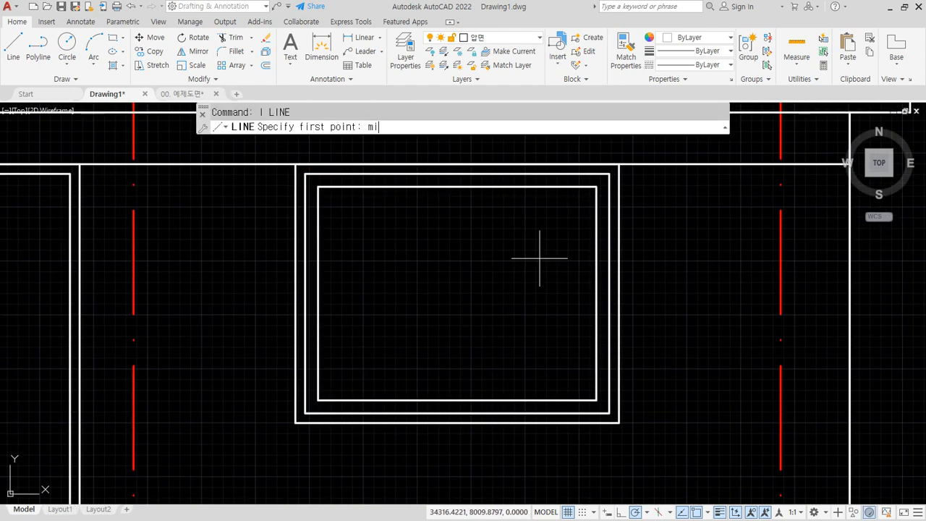
type("d")
key("Return")
left_click(458, 174)
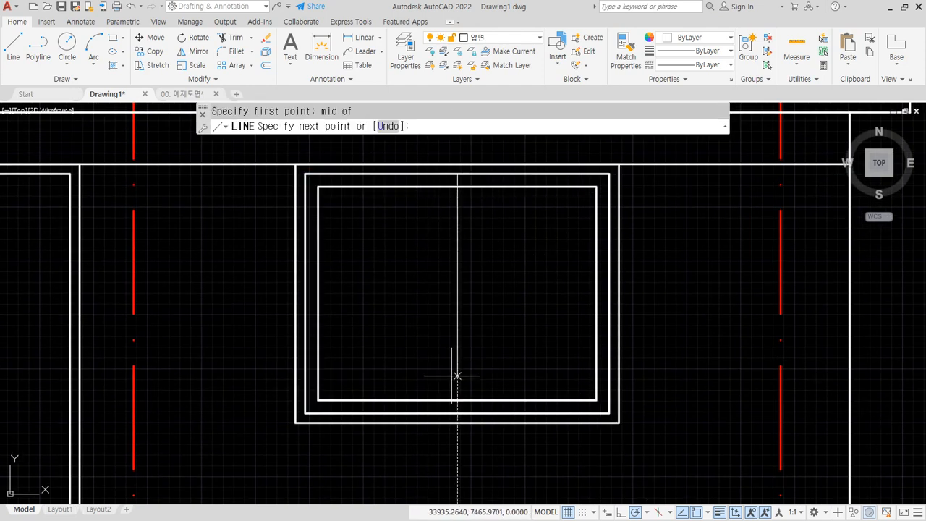
left_click(461, 413)
key("Return")
- Offset the bedroom window's centre line 30 to both sides and erase the original centre line
type("o")
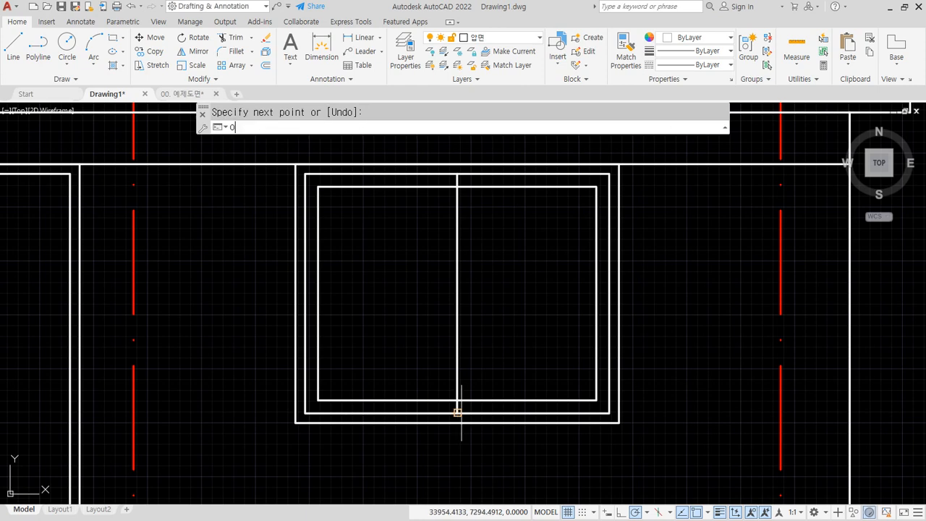
key("Return")
type("3")
left_click(456, 349)
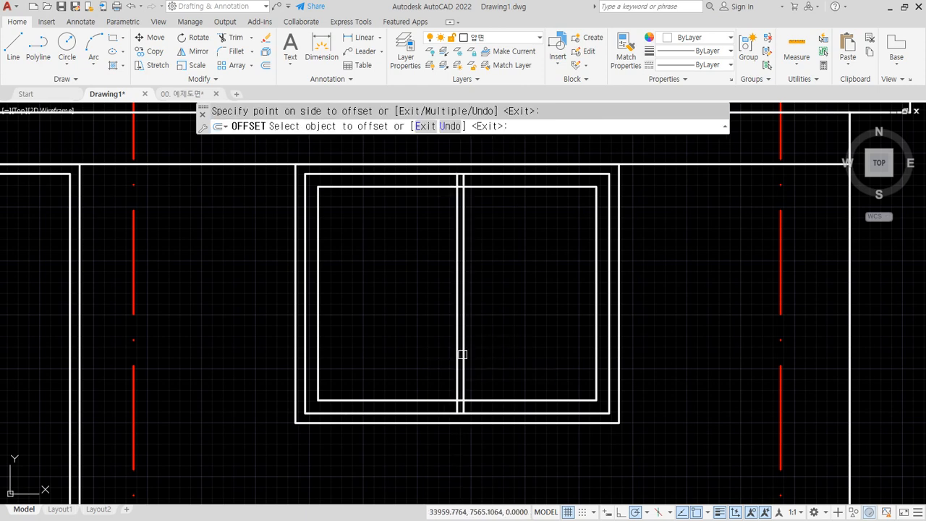
left_click(453, 356)
left_click(448, 372)
key("Return")
scroll(458, 396, "up", 2)
left_click(459, 396)
type("e")
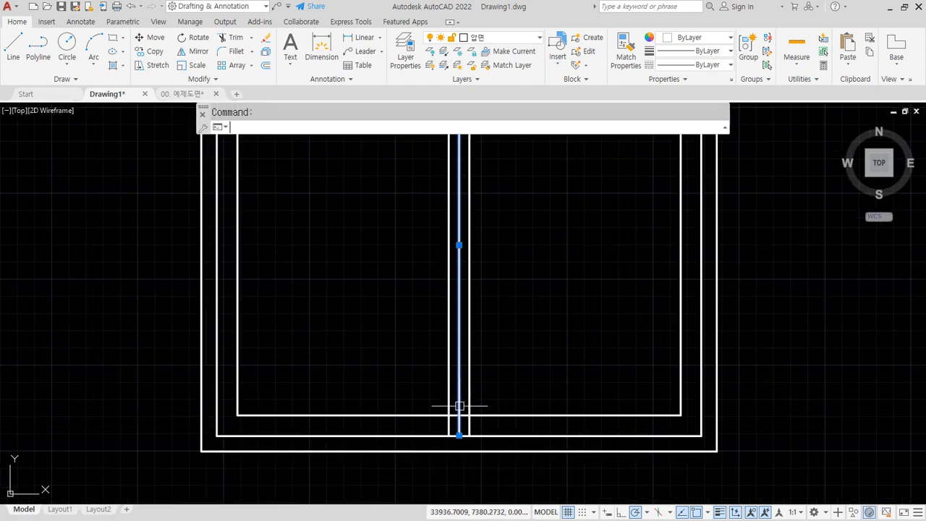
key("Return")
- Trim the bedroom window's sash lines between the two mullion lines and the right mullion line's ends beyond the sash rectangle
type("tr")
key("Return")
left_click(471, 427)
scroll(462, 418, "down", 2)
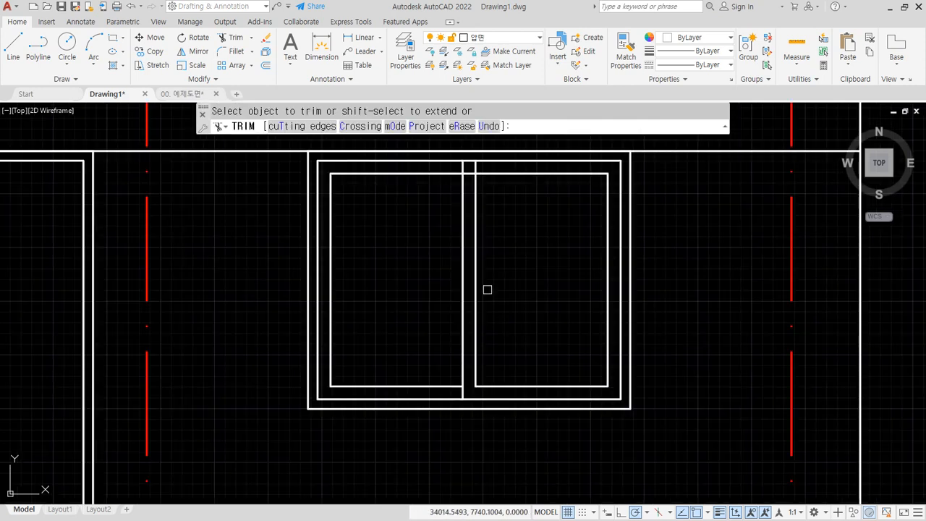
scroll(482, 239, "up", 2)
left_click(462, 231)
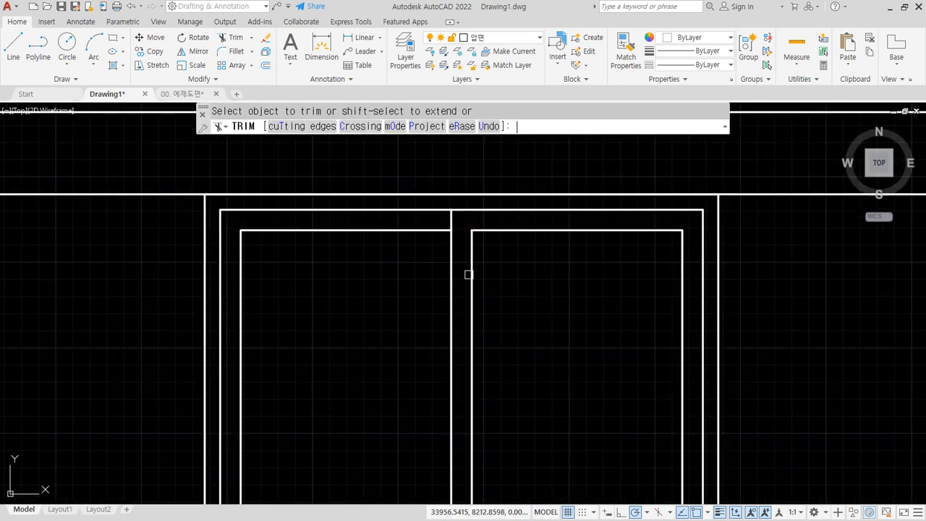
key("Return")
scroll(480, 341, "down", 3)
middle_click_drag(445, 365, 482, 273)
mouse_move(284, 298)
middle_mouse_down()
mouse_move(386, 329)
mouse_move(391, 283)
middle_mouse_up()
scroll(387, 329, "up", 2)
type("l")
key("Return")
type("mid")
key("Return")
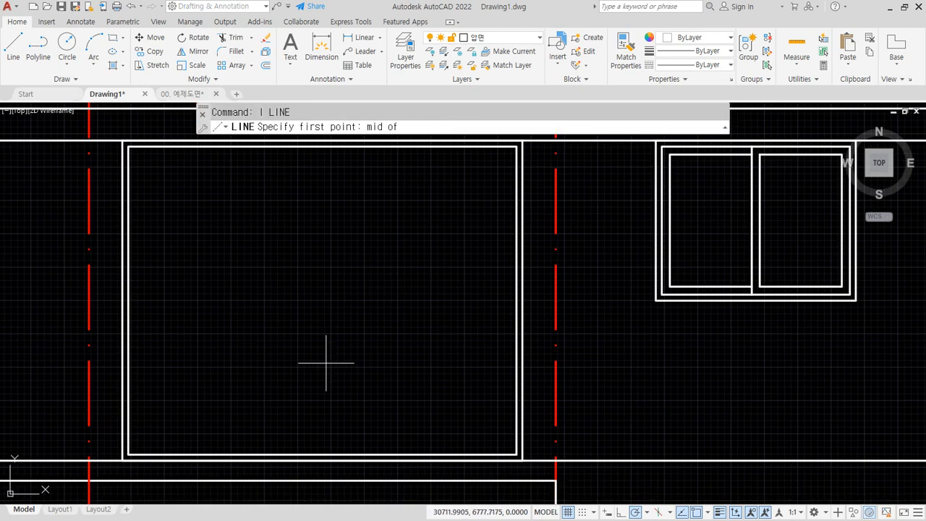
left_click(337, 452)
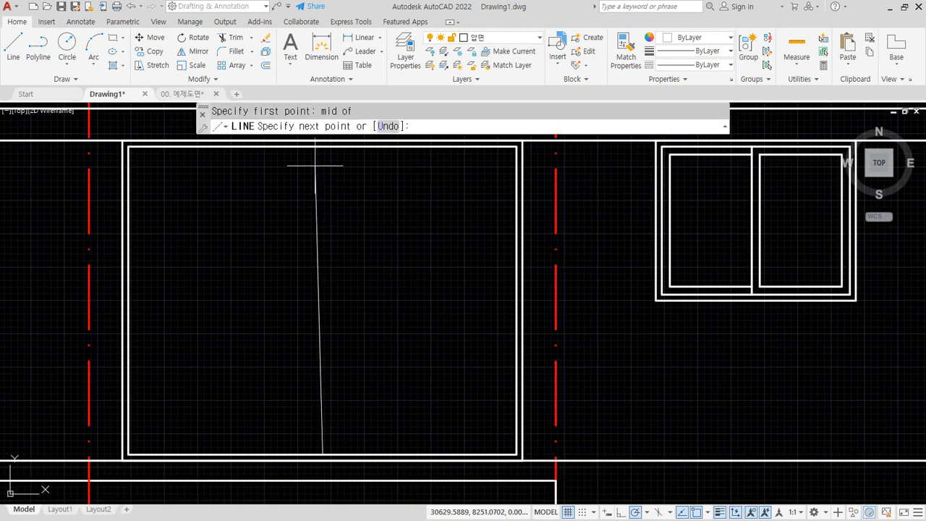
key("Escape")
- Draw a rectangle in the living room window from the inner frame's top-right corner to the midpoint of its bottom edge
type("rec")
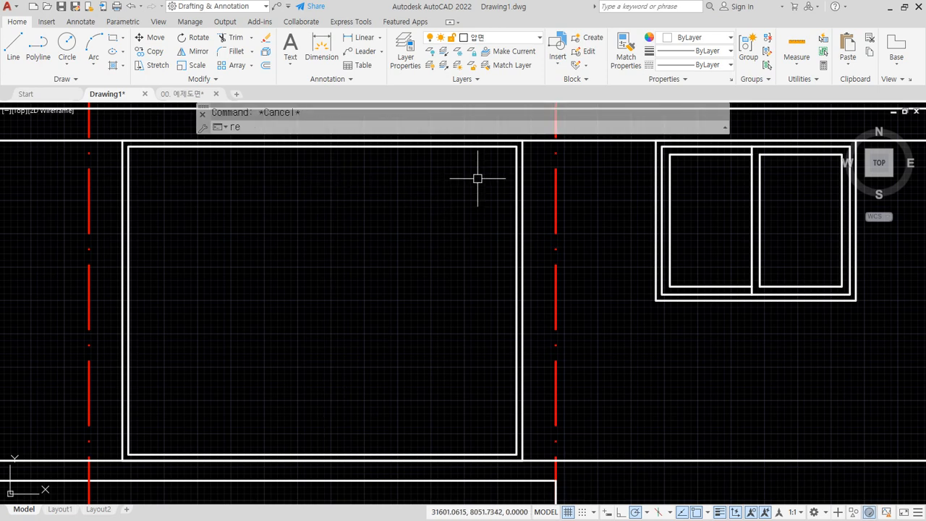
key("Return")
left_click(517, 148)
type("mid")
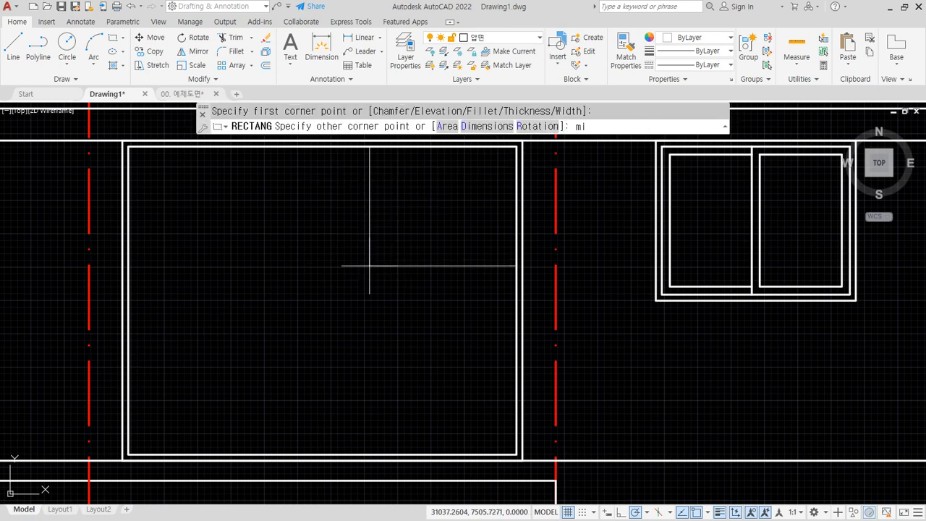
key("Return")
left_click(322, 455)
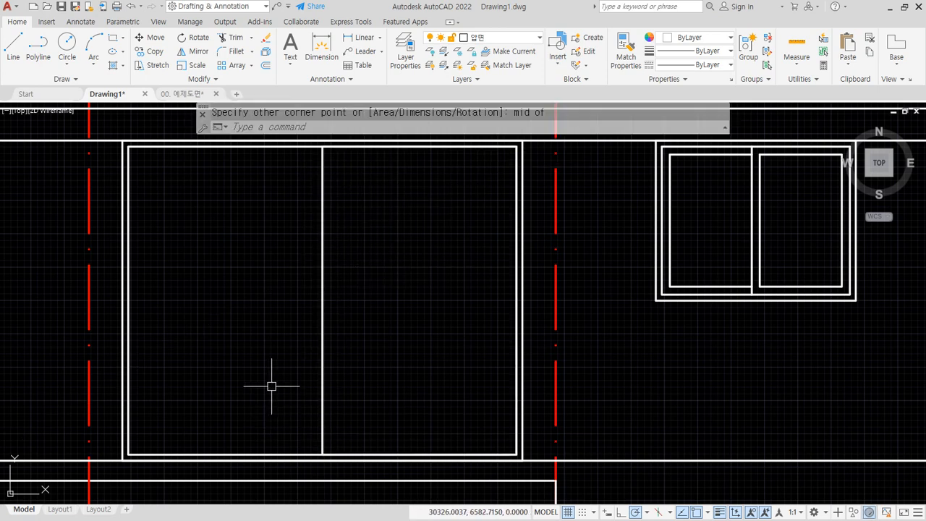
- Offset the living room window's right-half rectangle 60 inward to form the sash
type("o")
key("Return")
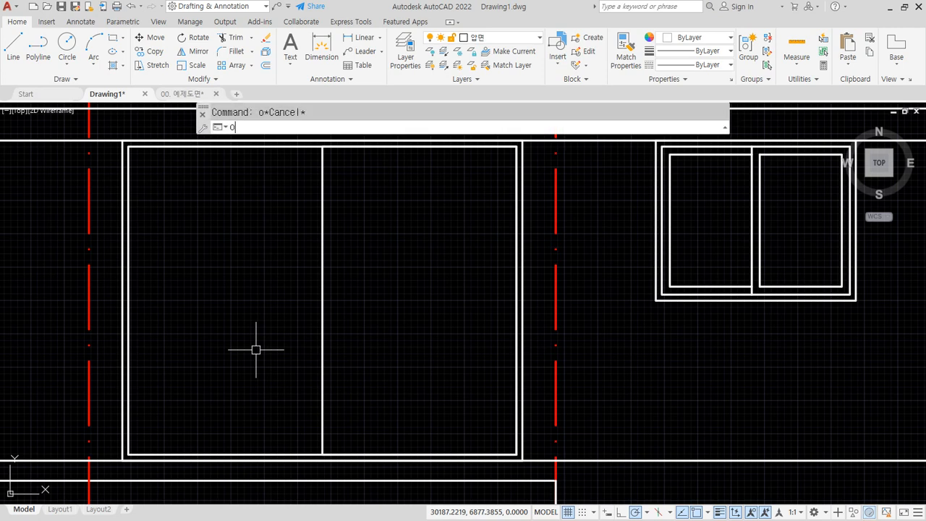
type("60")
key("Return")
left_click(321, 196)
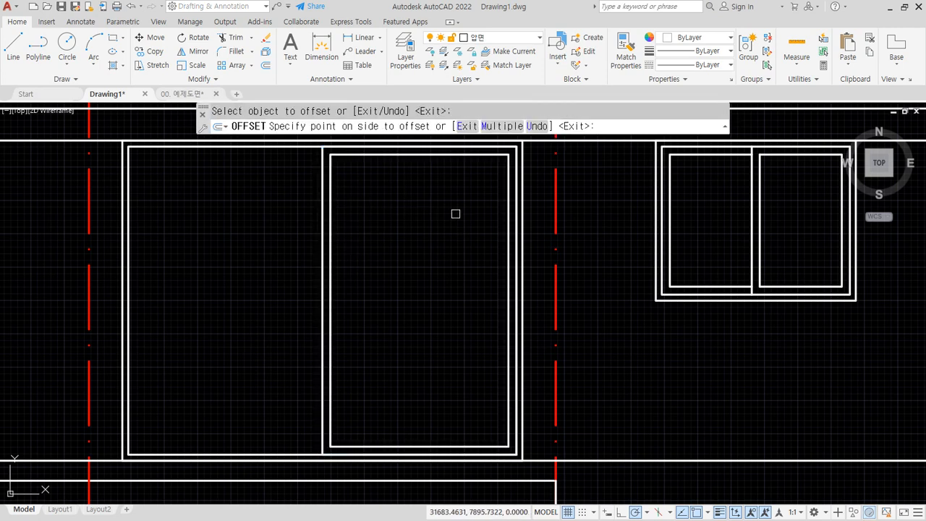
left_click(446, 207)
key("Return")
- Draw a vertical centre line in the living room window's right half between the midpoints of its top and bottom edges
type("l")
key("Return")
type("mi")
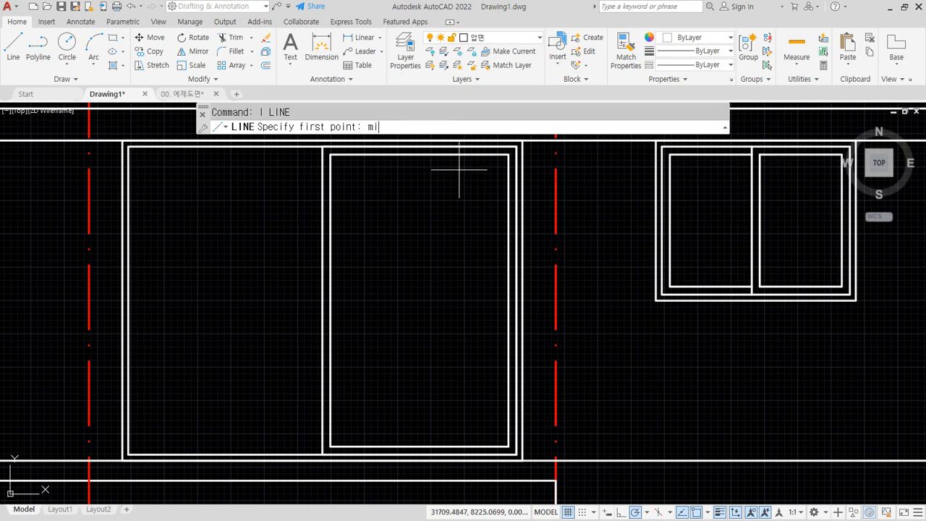
type("d")
key("Return")
left_click(423, 147)
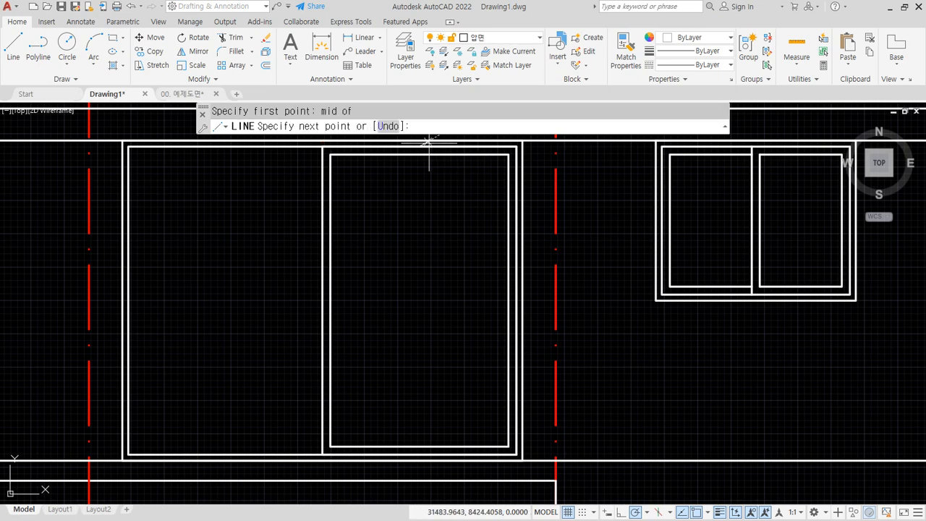
left_click(419, 454)
key("Return")
- Offset the centre line of the living room window's right half 30 to both sides and erase the original line
scroll(426, 455, "up", 5)
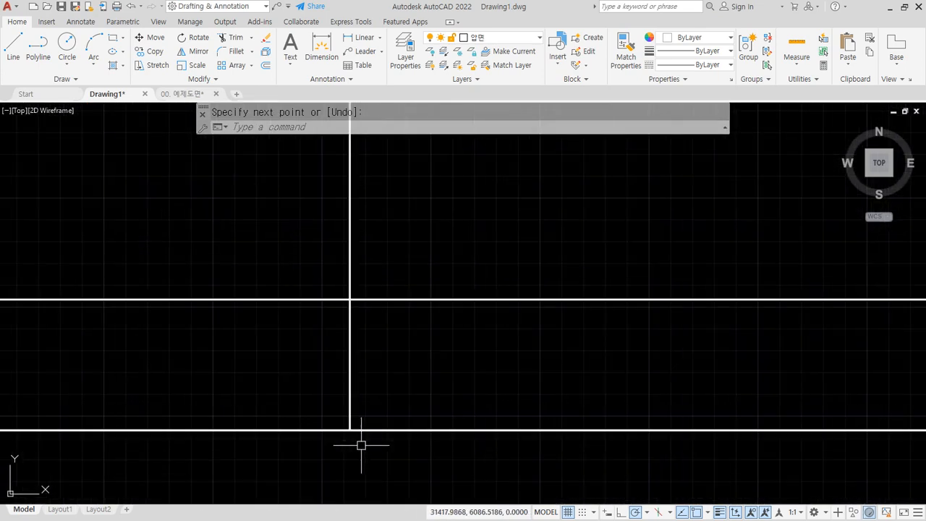
type("o")
key("Return")
type("30")
key("Return")
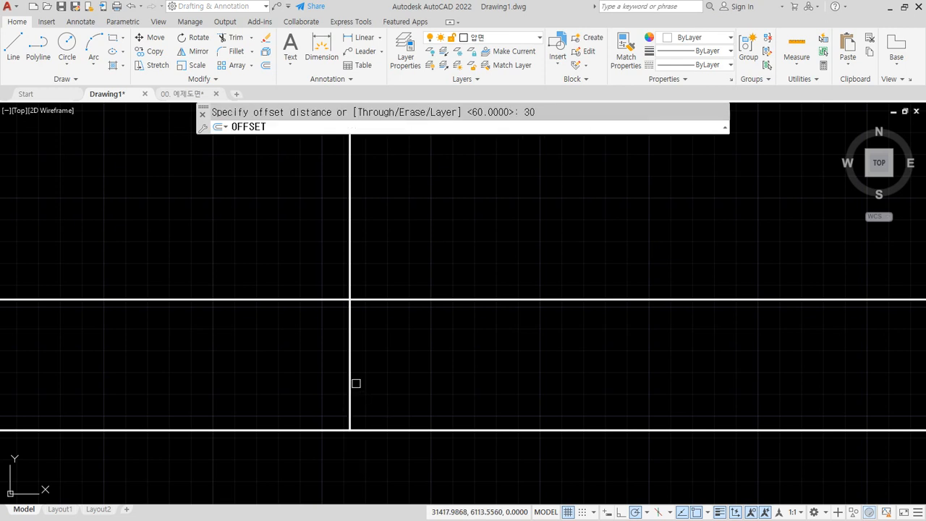
left_click(351, 382)
left_click(379, 378)
left_click(351, 382)
left_click(334, 363)
key("Return")
left_click(357, 362)
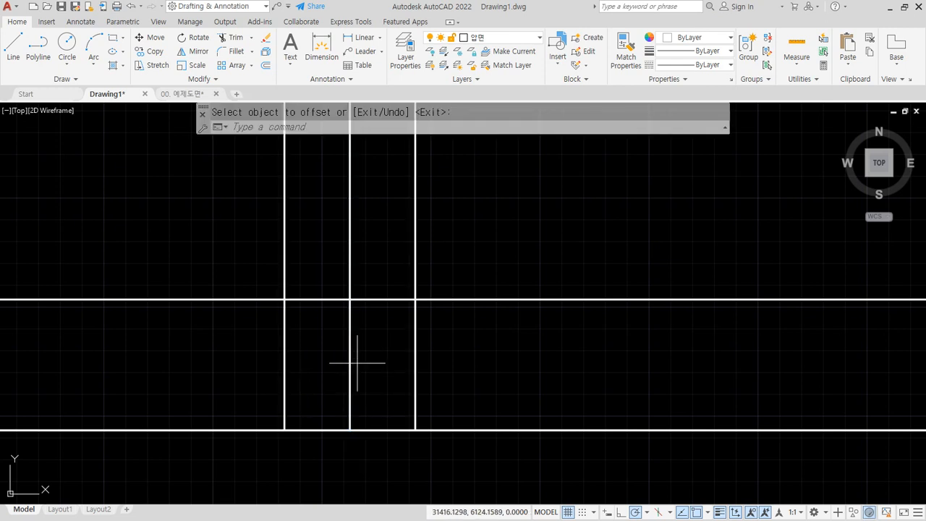
left_click(330, 384)
type("e")
key("Return")
- Trim the living room window's sash lines between the two mullion lines and the left mullion line's ends beyond the sash rectangle
type("tr")
key("Return")
left_click(463, 372)
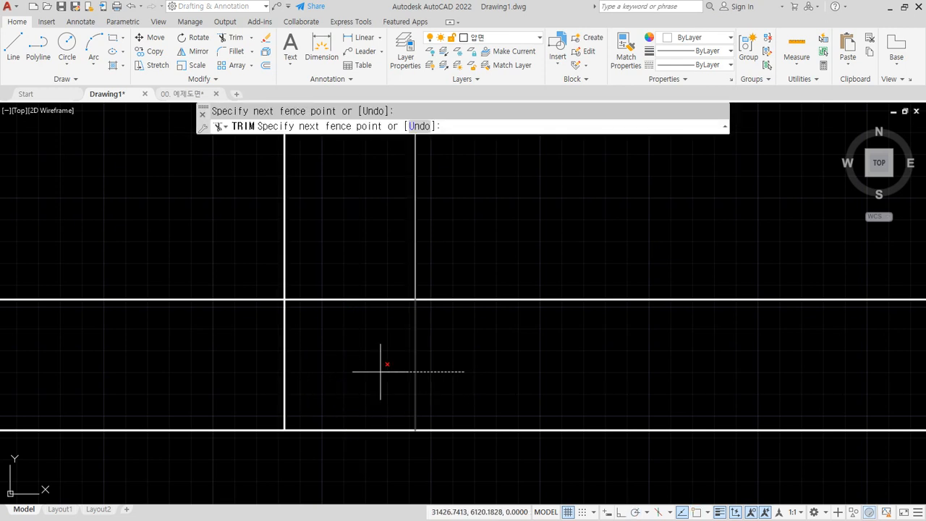
key("Return")
left_click(261, 379)
key("Return")
left_click(343, 385)
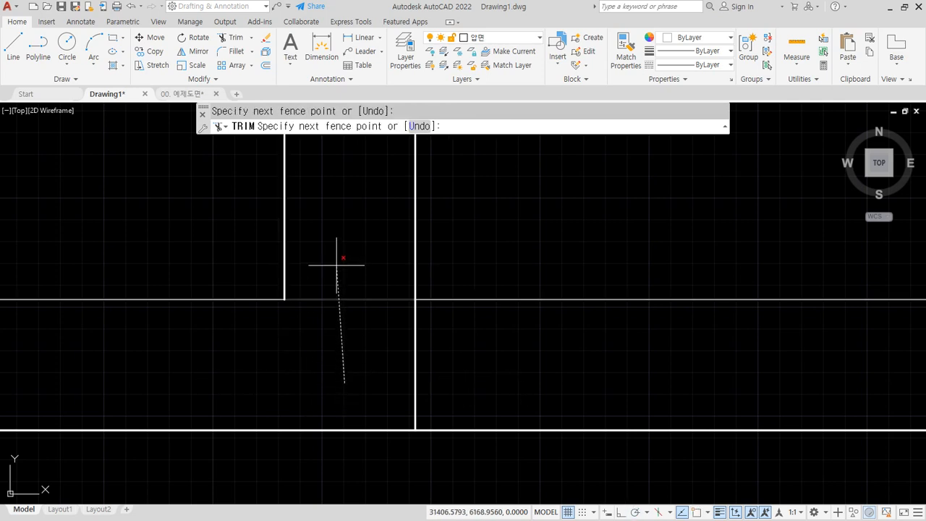
left_click(336, 265)
scroll(329, 290, "down", 8)
middle_click_drag(351, 234, 344, 404)
scroll(307, 179, "up", 4)
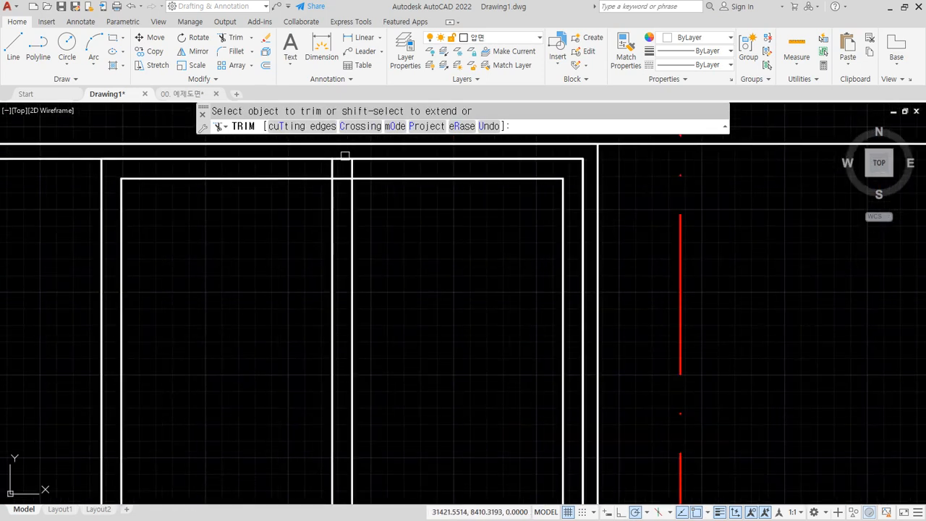
key("Escape")
scroll(362, 275, "down", 4)
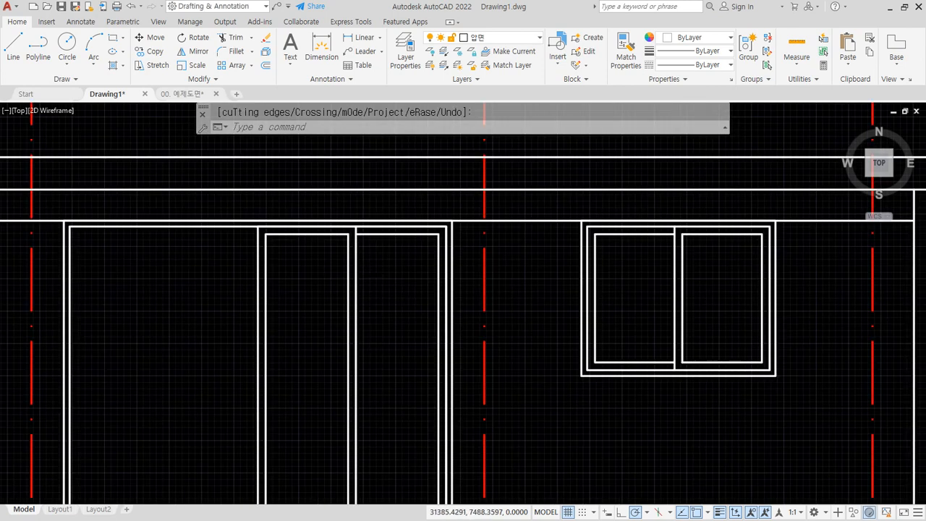
- Mirror the living room window's right-half sashes to the left about the window's vertical centre, keeping the source objects
scroll(369, 290, "up", 3)
type("mi")
key("Return")
left_click(398, 297)
left_click(306, 327)
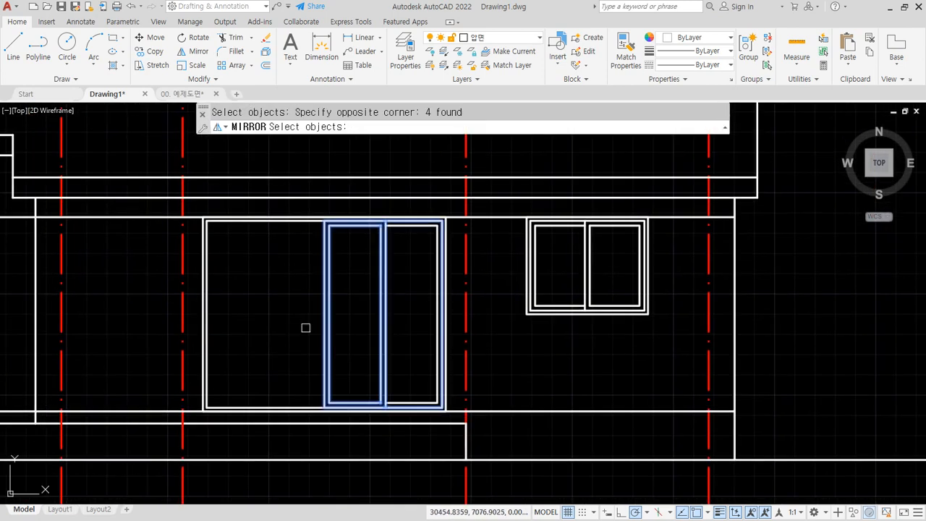
left_click(432, 306)
key("Return")
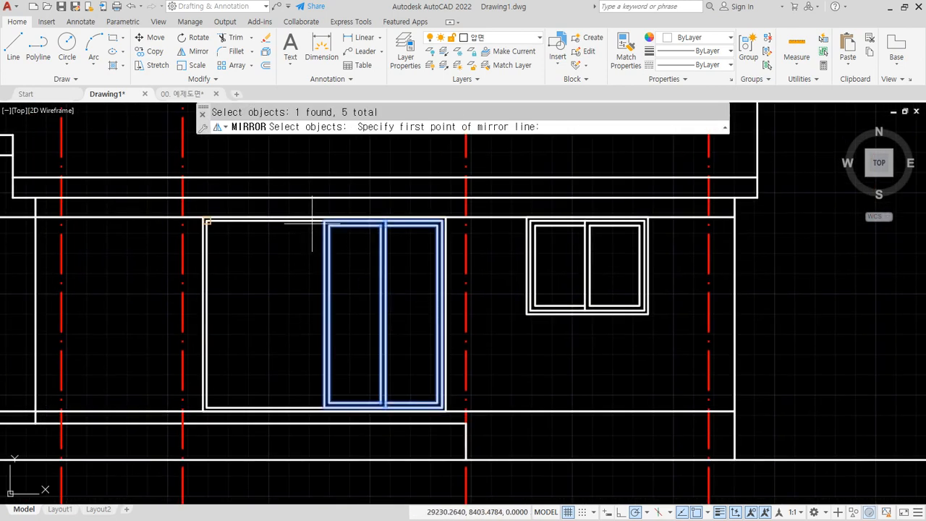
left_click(324, 220)
left_click(322, 355)
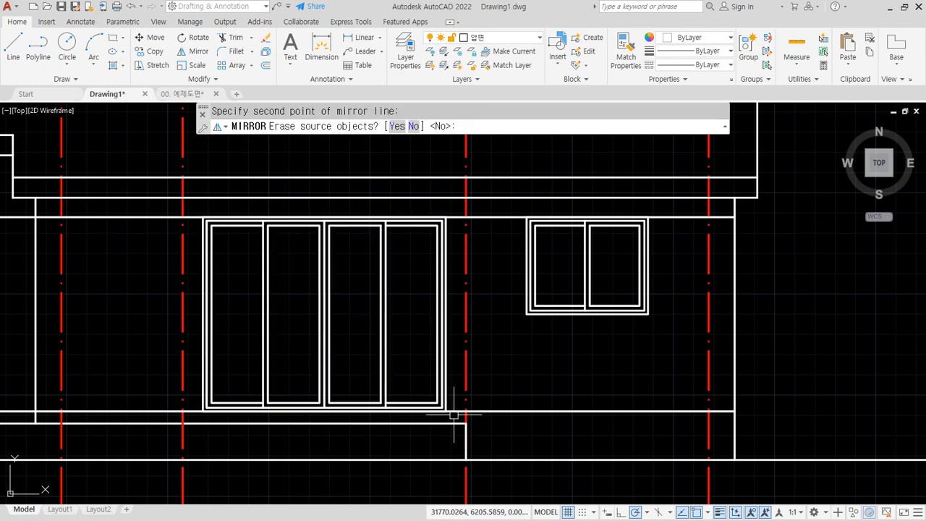
key("Return")
- Draw a 1500 by 120 sill rectangle directly below the bedroom window, starting from the window's lower-left corner
mouse_move(635, 343)
middle_mouse_down()
mouse_move(527, 352)
mouse_move(536, 348)
middle_mouse_up()
scroll(460, 333, "up", 2)
scroll(477, 304, "up", 4)
type("rec")
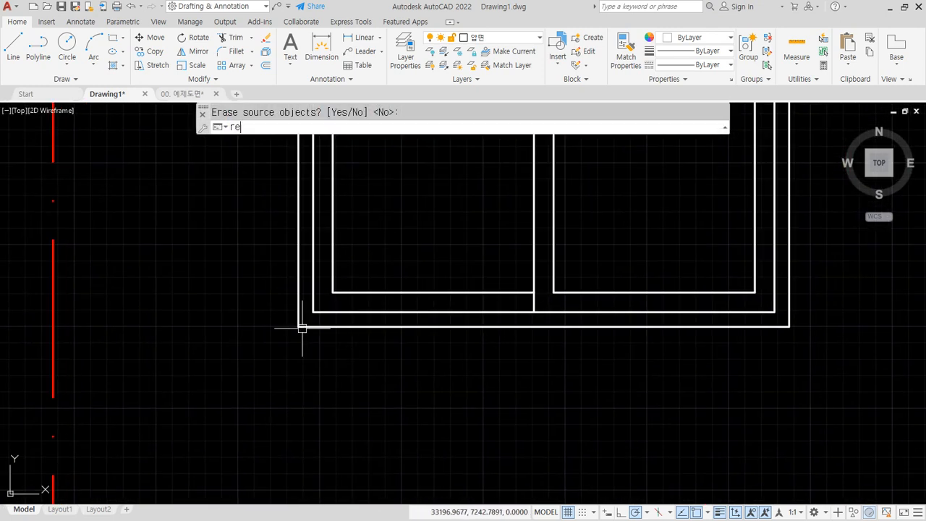
key("Return")
left_click(298, 327)
type("@1500,-120")
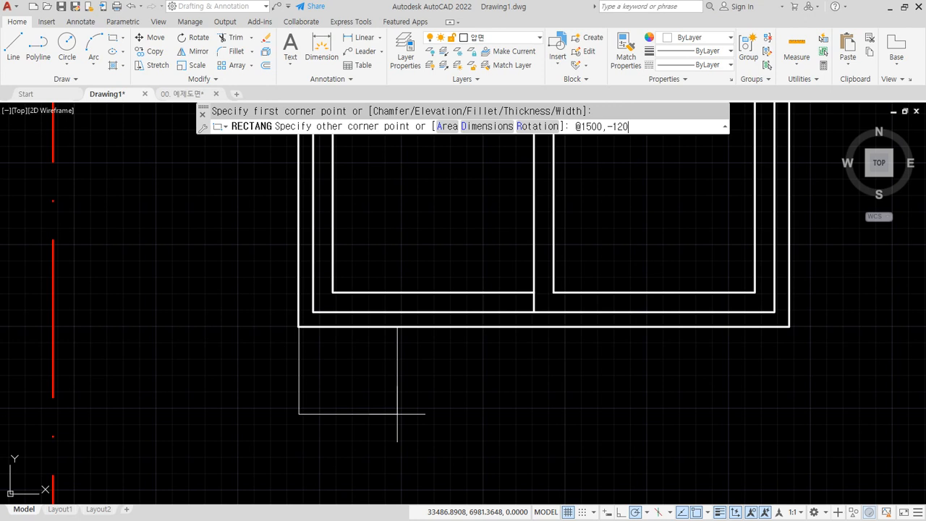
key("Return")
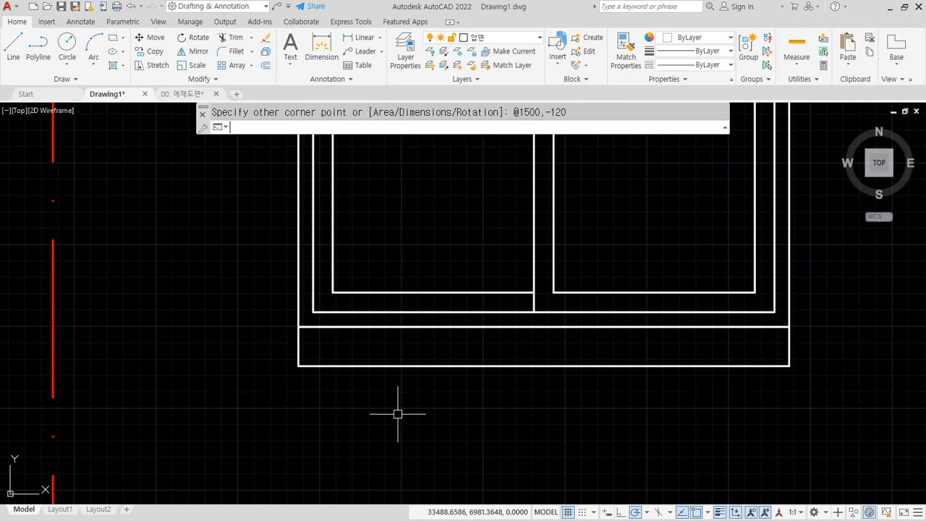
- Explode the bedroom window's sill rectangle and erase its top edge overlapping the window frame
type("x")
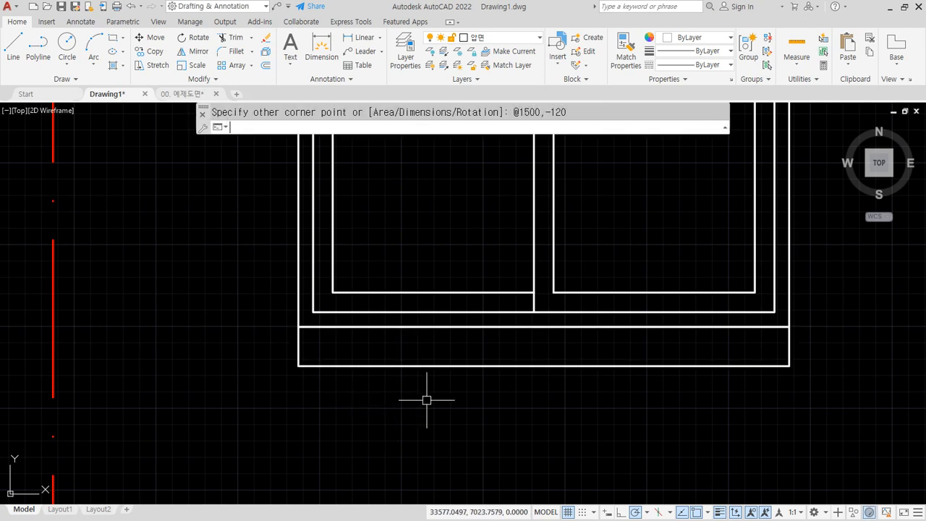
key("Return")
left_click(422, 364)
key("Return")
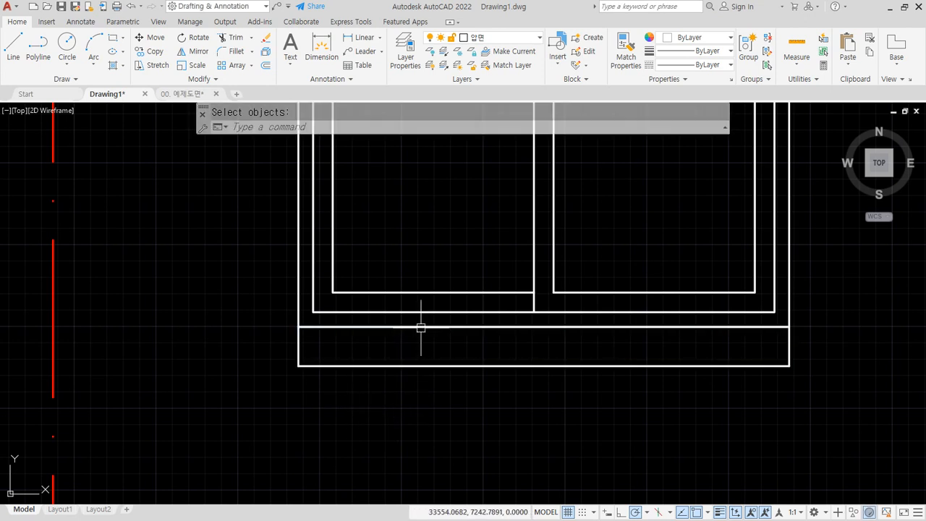
left_click(421, 327)
key("Delete")
type("o")
key("Return")
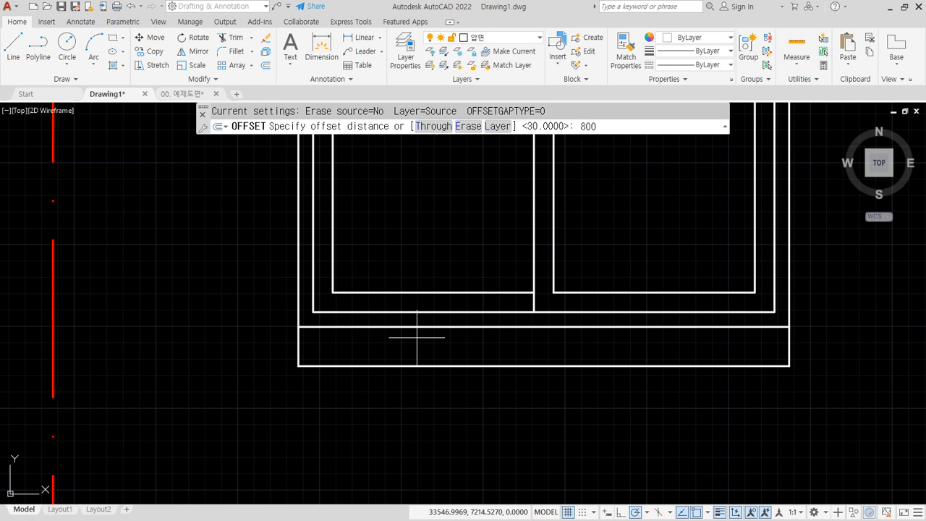
type("80")
key("Return")
left_click(413, 326)
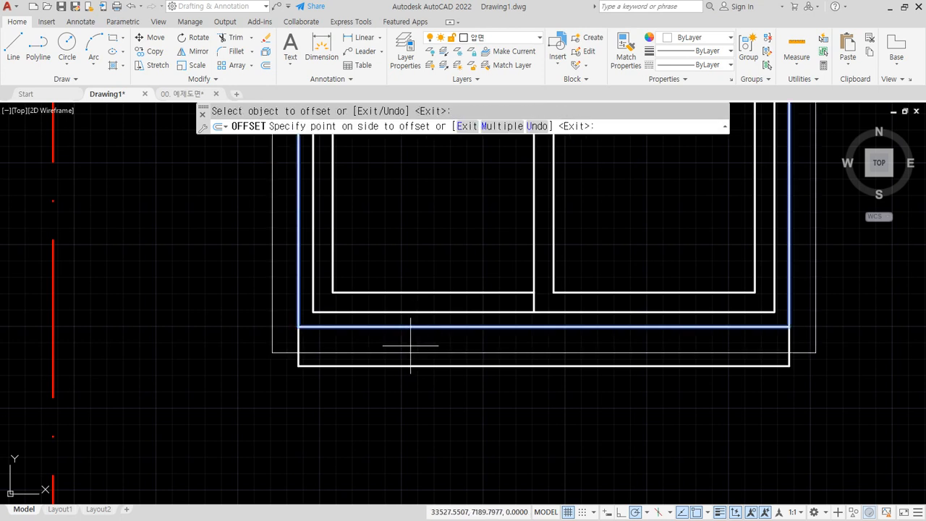
key("Escape")
- Offset the bedroom sill's bottom edge 80 upward and erase the offset line
key("Return")
key("Return")
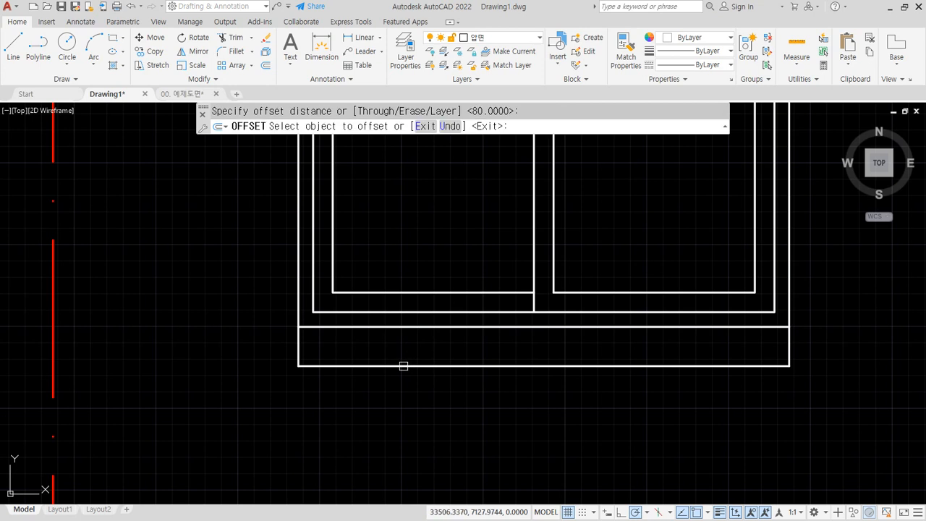
key("Return")
left_click(398, 367)
left_click(398, 355)
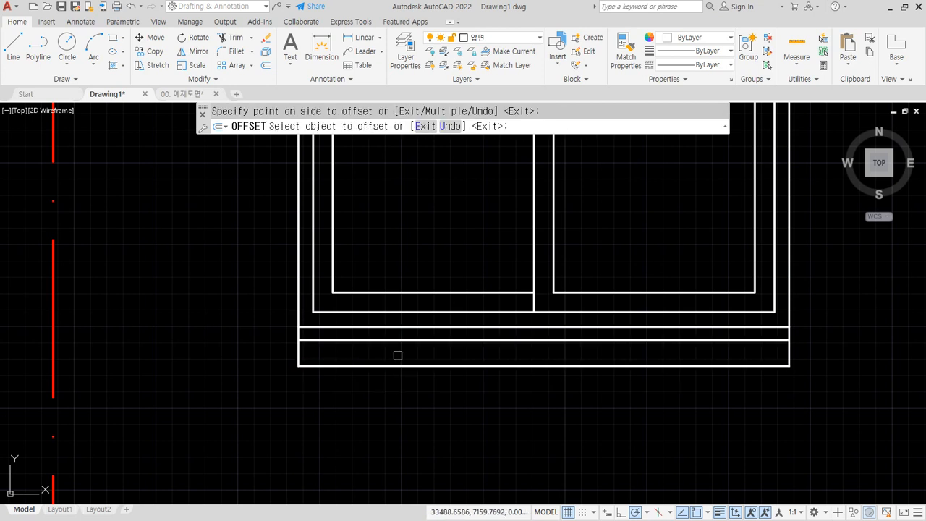
key("Escape")
left_click(401, 340)
type("e")
key("Return")
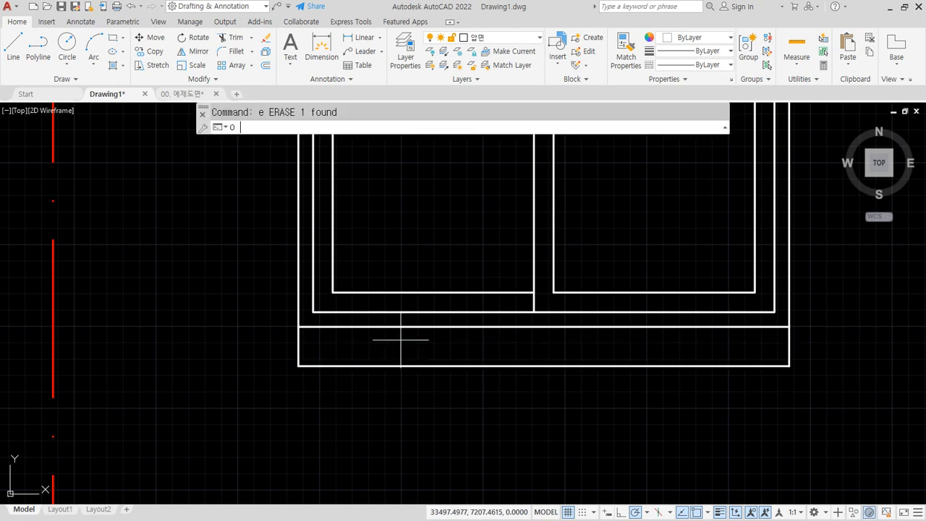
- Offset the bedroom sill's bottom edge 40 upward
type("o")
key("Return")
type("40")
key("Return")
left_click(394, 367)
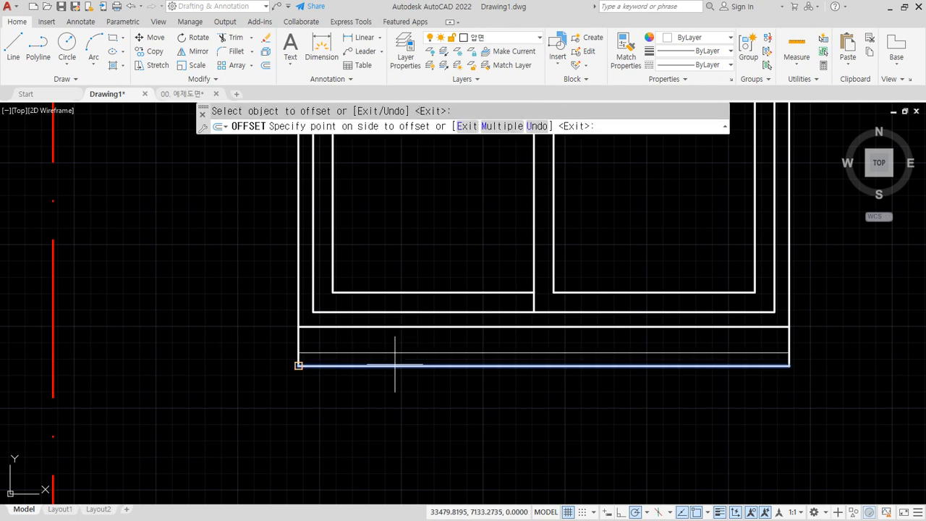
left_click(394, 358)
key("Escape")
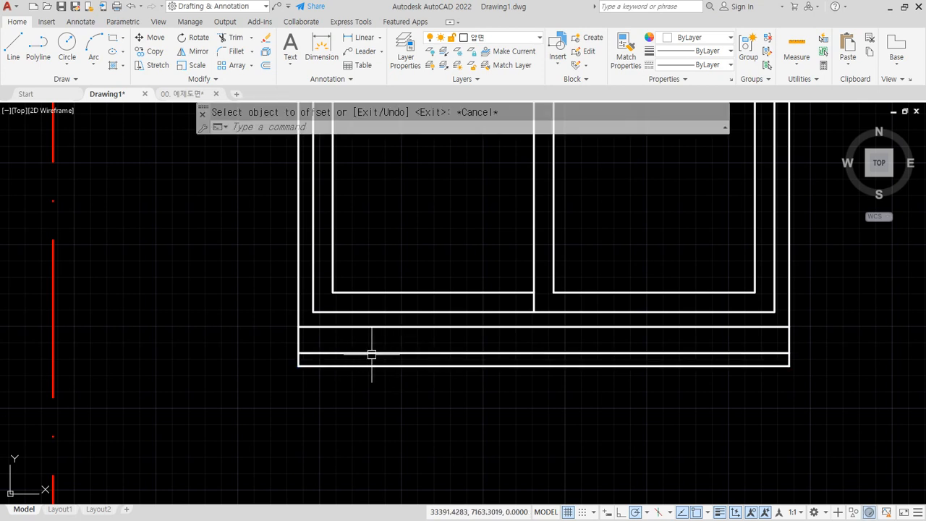
- Start a hatch covering both the upper and lower bands of the bedroom window's sill
type("h")
key("Return")
left_click(408, 340)
left_click(408, 358)
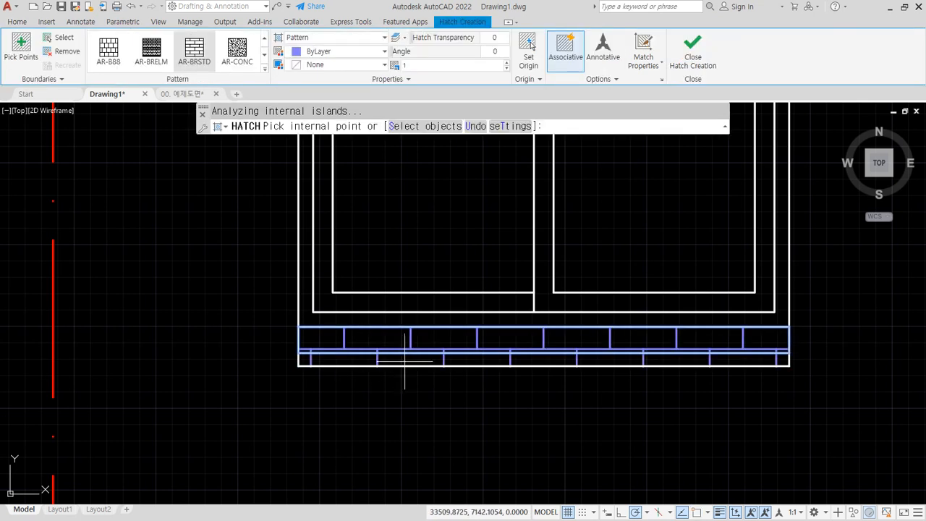
- Change the sill hatch to a User defined pattern with spacing 70 and angle 90
left_click(364, 39)
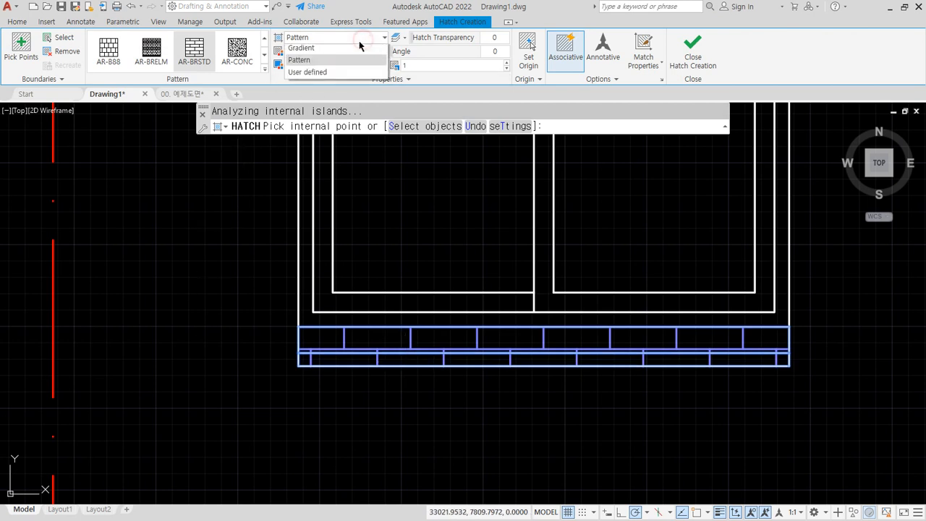
left_click(334, 88)
left_click(470, 66)
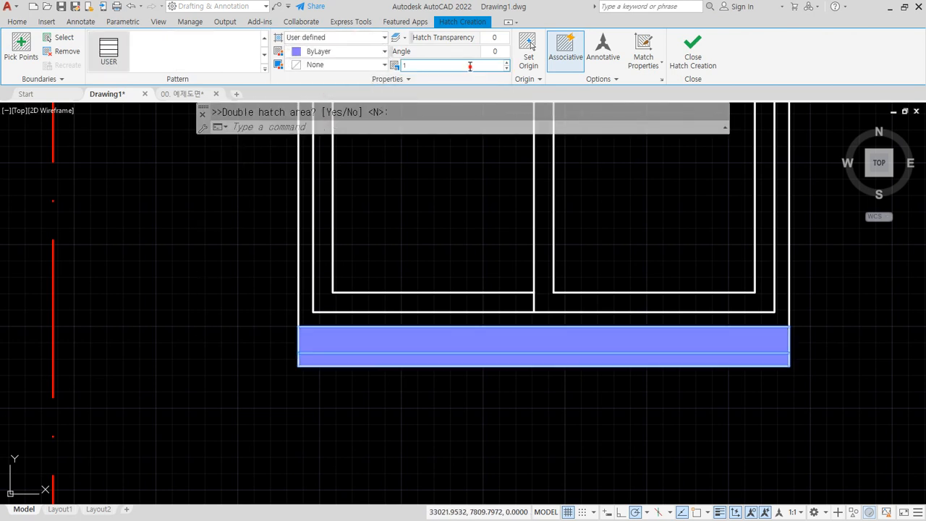
type("70")
key("Return")
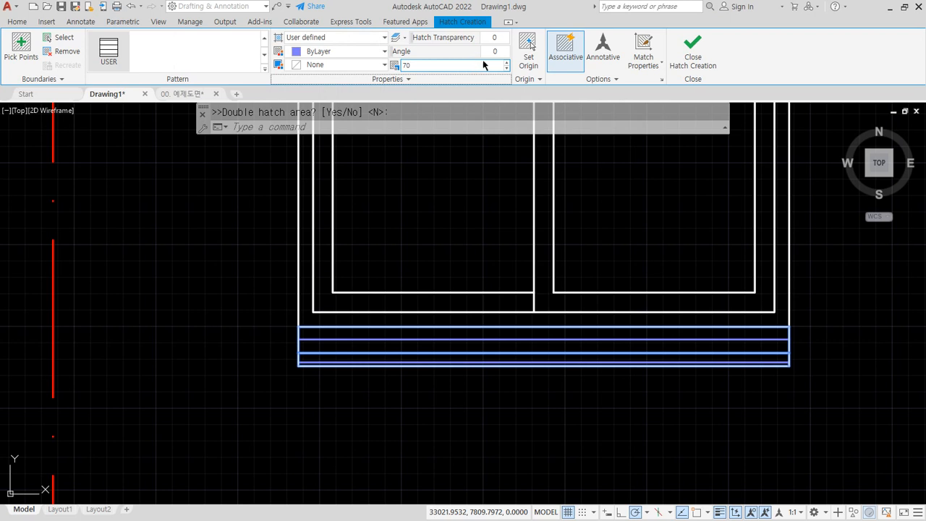
left_click_drag(490, 53, 526, 55)
type("90")
key("Return")
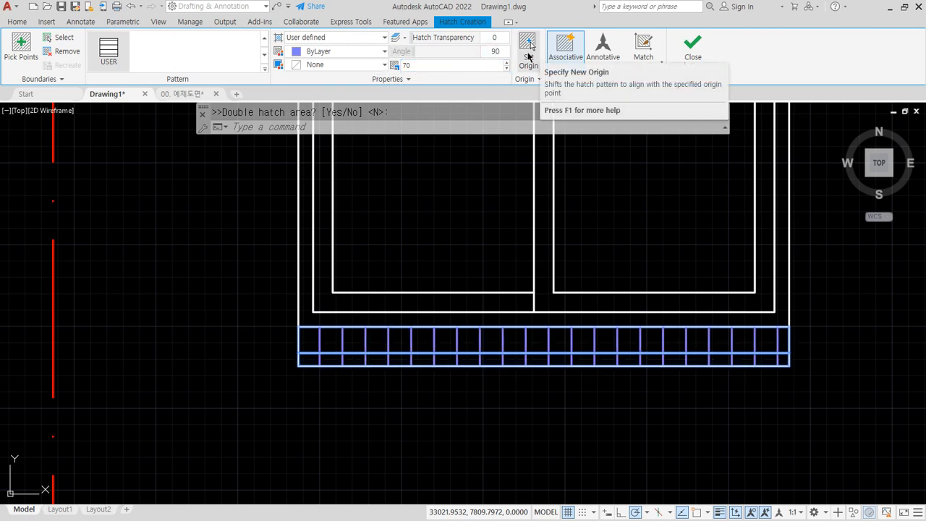
- Set the sill hatch's origin at the midpoint of the sill's upper edge and finish the hatch
left_click(529, 48)
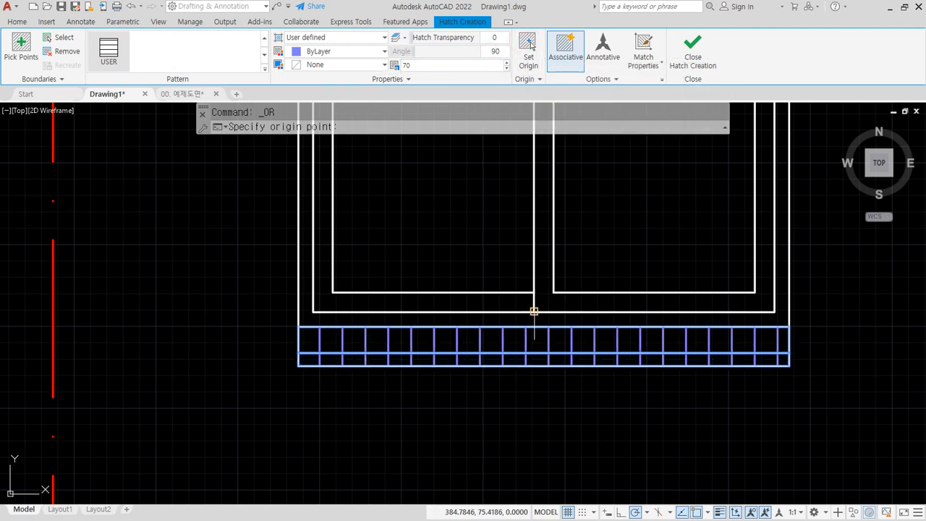
type("mid")
key("Return")
left_click(543, 325)
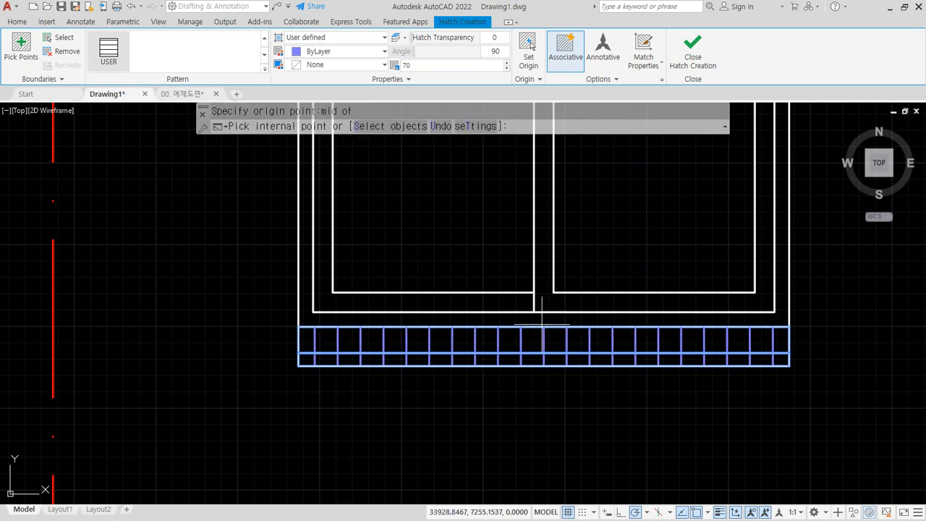
left_click(687, 52)
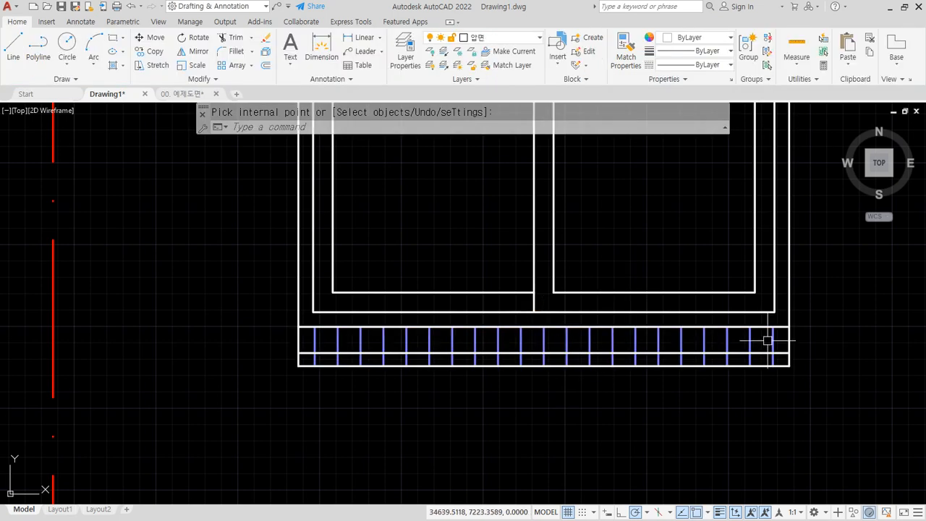
- Switch to the floor plan image and examine the ridge line and the eaves corners along the kitchen and front bedroom side
scroll(414, 361, "down", 4)
middle_click_drag(308, 332, 617, 299)
middle_click_drag(352, 320, 469, 311)
scroll(516, 303, "down", 2)
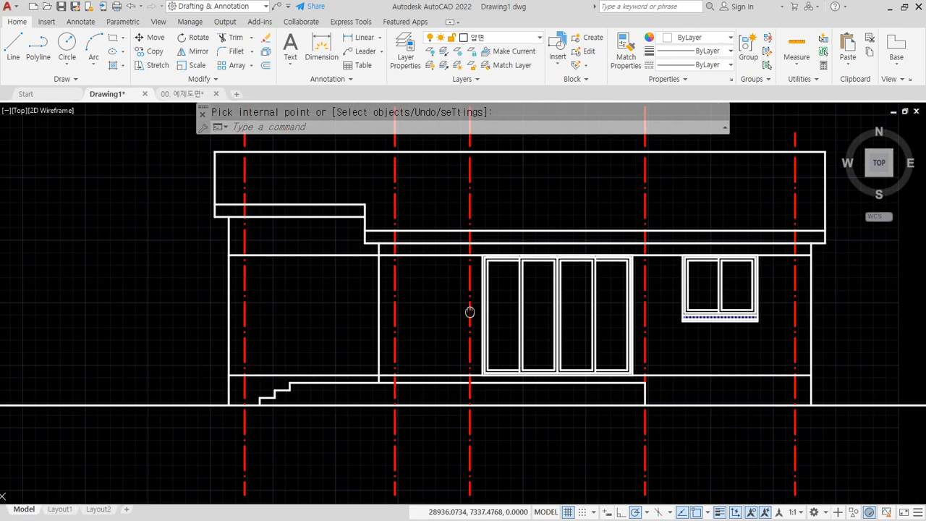
middle_click_drag(793, 390, 769, 407)
key("alt+Tab")
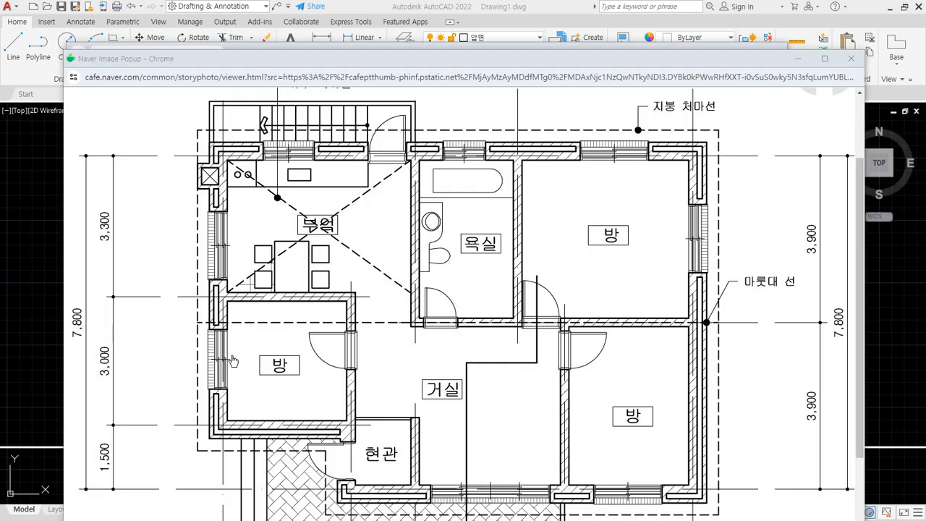
mouse_move(230, 323)
left_mouse_down()
mouse_move(94, 325)
mouse_move(471, 325)
left_mouse_up()
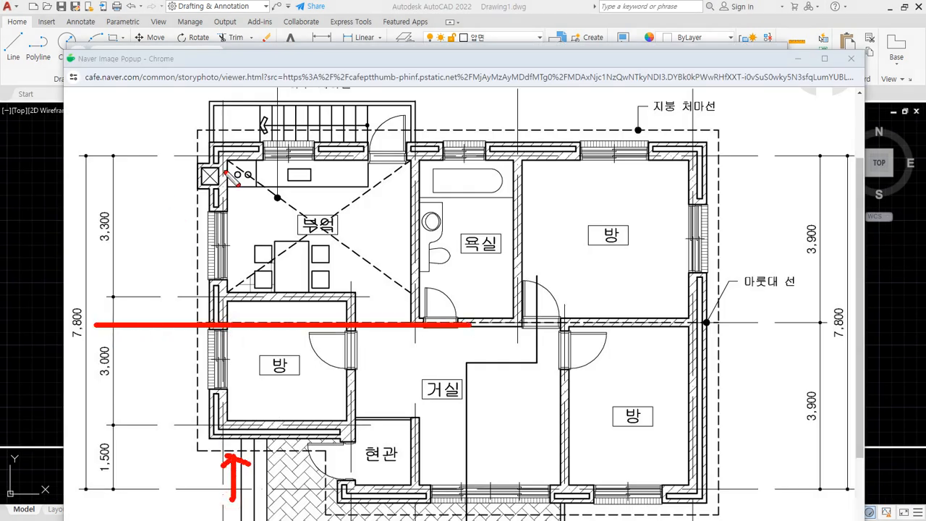
left_click_drag(227, 173, 167, 129)
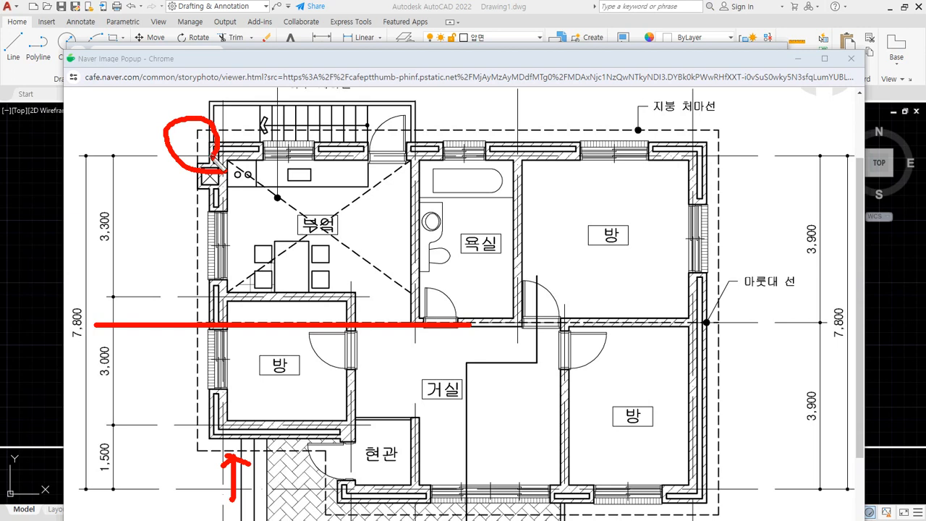
left_click_drag(221, 445, 217, 419)
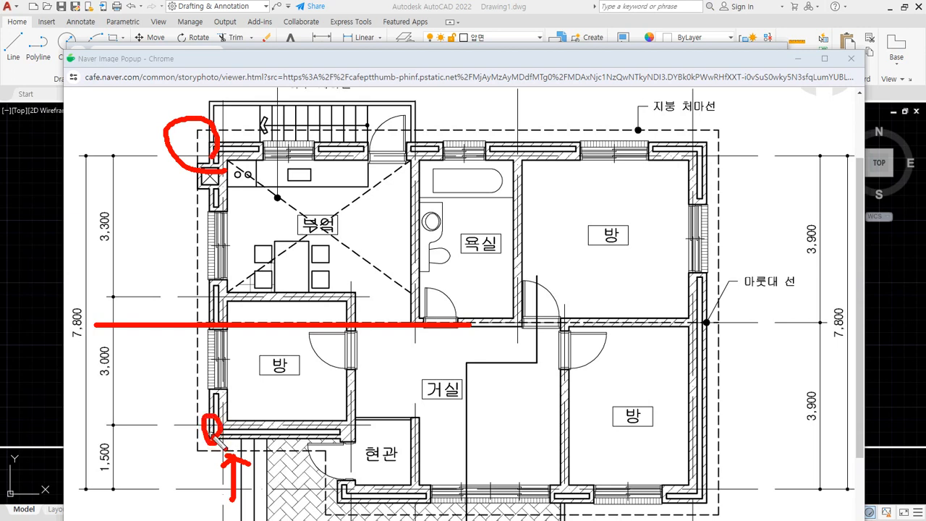
left_click_drag(297, 320, 191, 176)
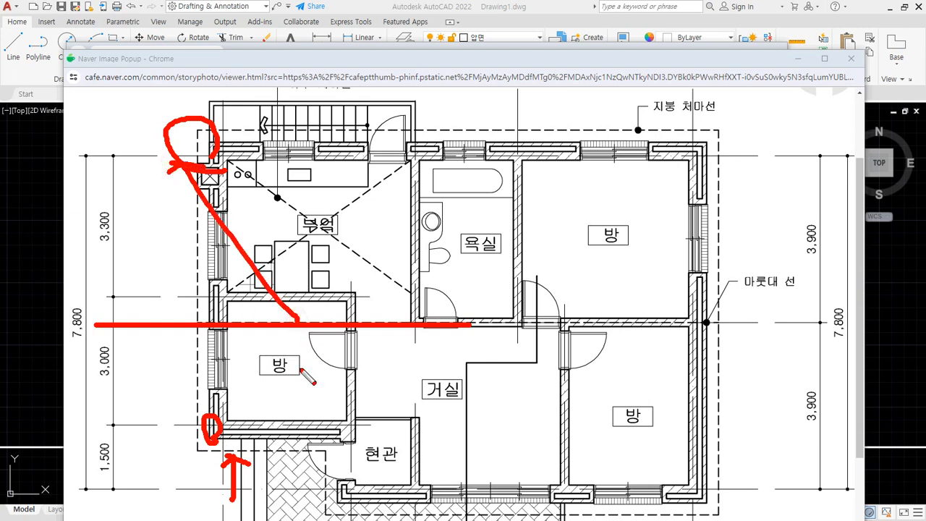
left_click_drag(303, 325, 224, 419)
left_click_drag(166, 516, 154, 474)
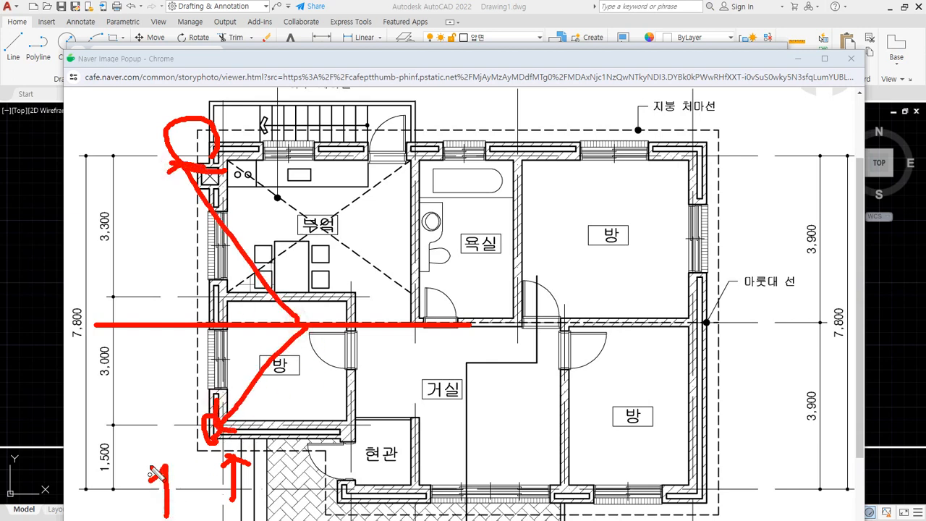
left_click_drag(212, 432, 221, 246)
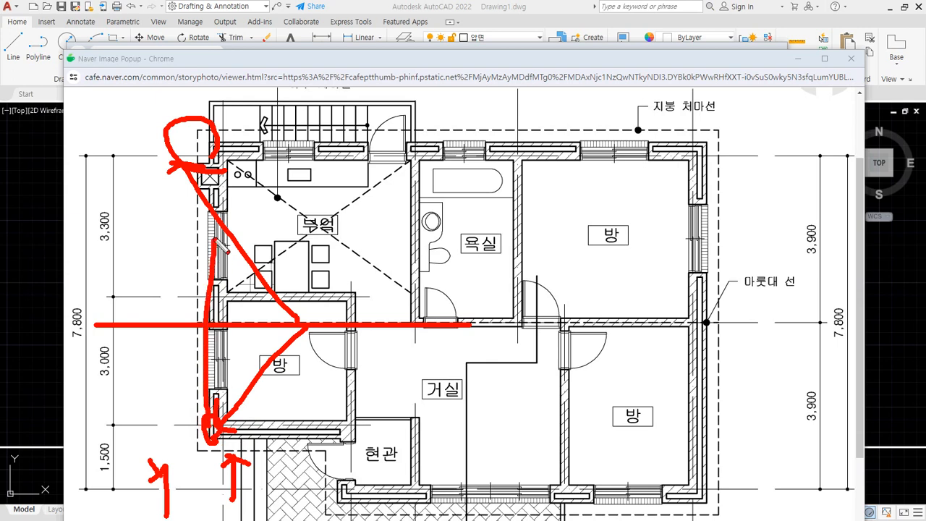
left_click_drag(154, 172, 209, 216)
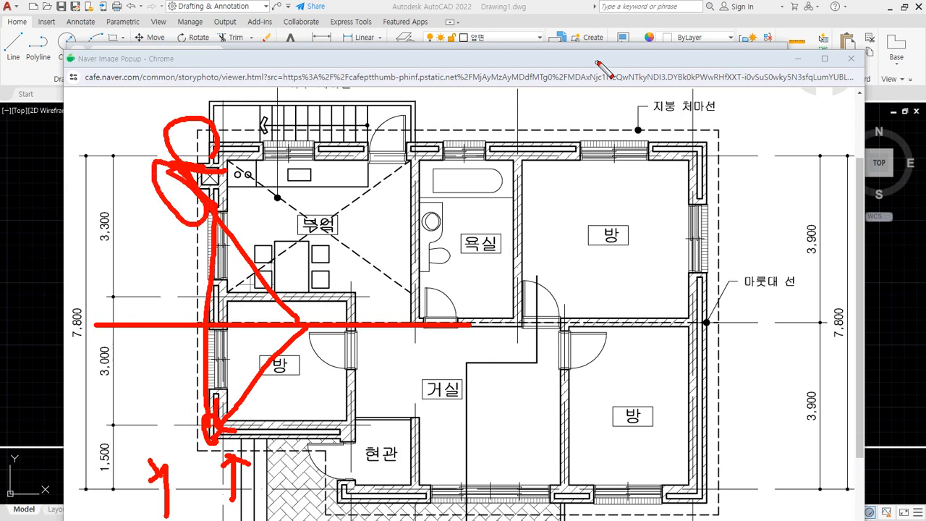
key("Escape")
left_click_drag(599, 63, 0, 93)
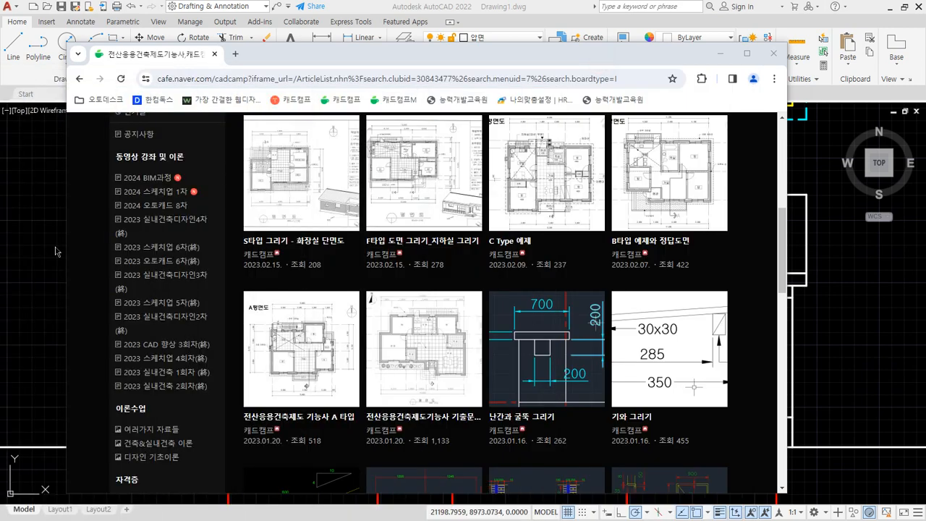
left_click(55, 251)
- Draw lines from the left outer wall, level with the lower eave's underside, out beneath the eave end and up to the upper eave's bottom corner
scroll(228, 258, "up", 5)
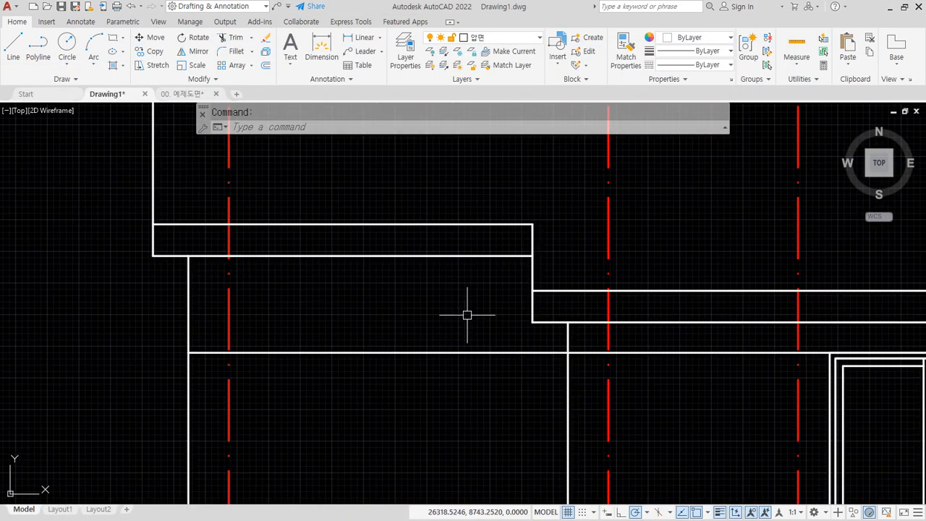
type("l")
key("Return")
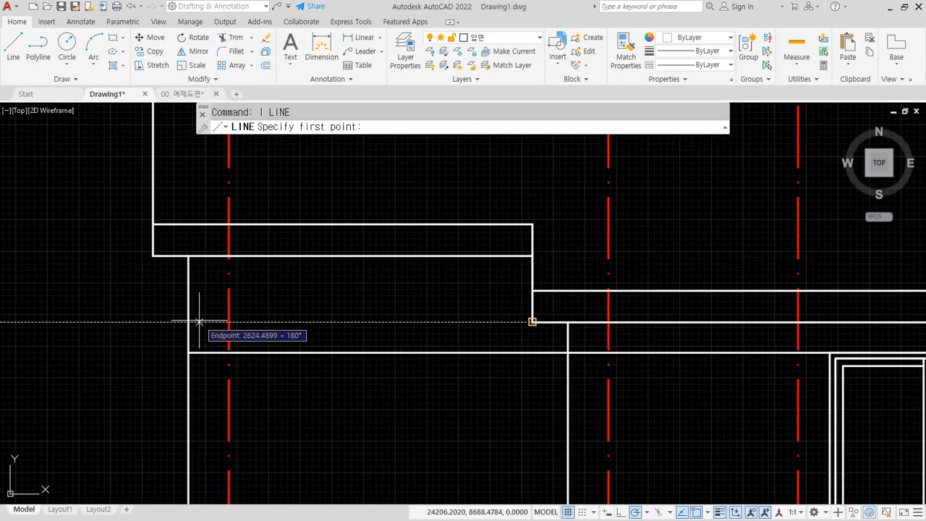
left_click(188, 321)
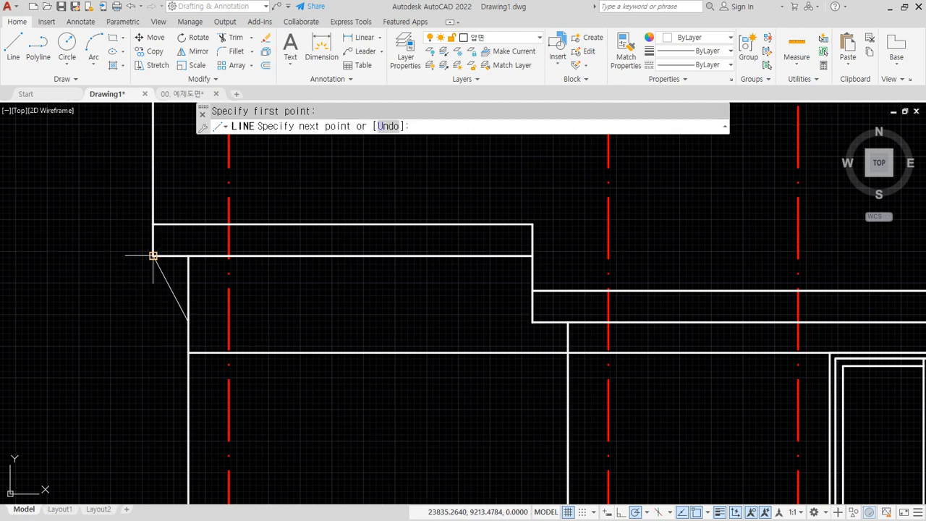
left_click(153, 321)
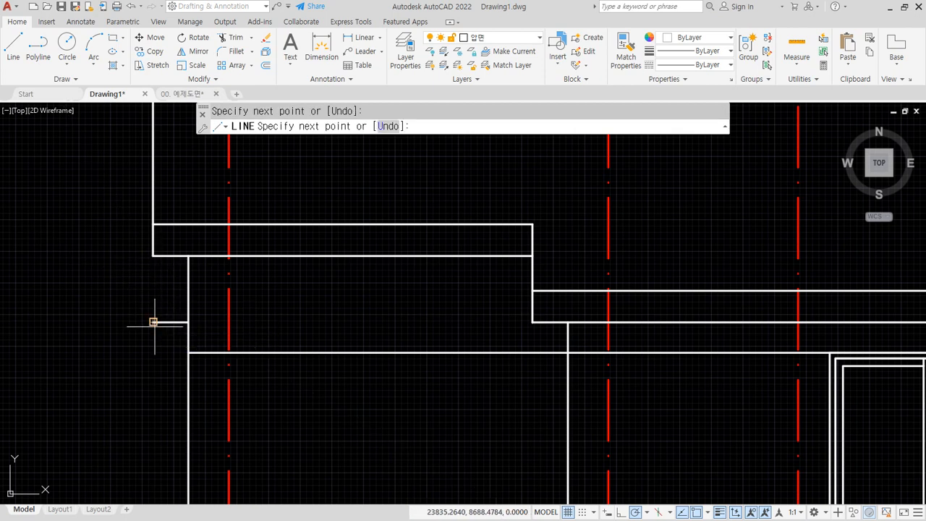
left_click(153, 256)
key("Return")
- Offset the vertical outer edge of the left eaves projection 150 inward
scroll(149, 307, "up", 2)
scroll(145, 300, "up", 2)
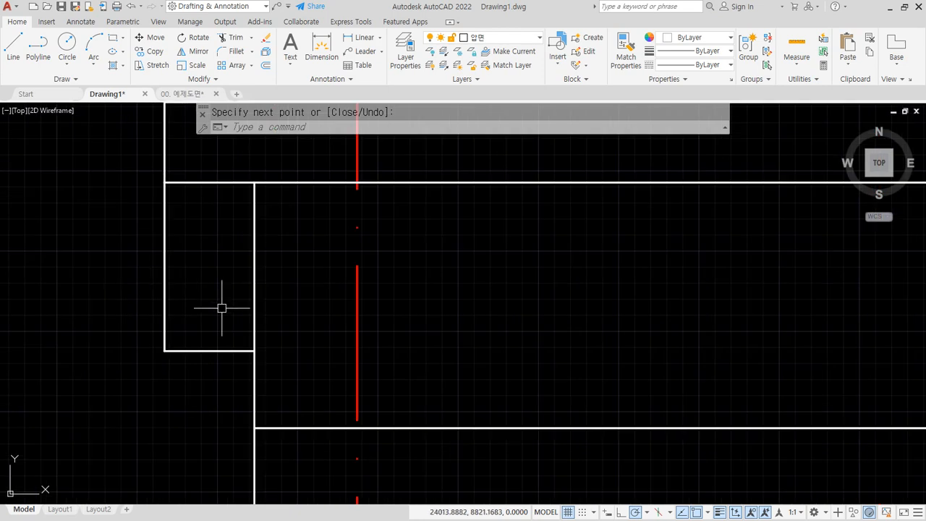
middle_click_drag(221, 307, 221, 320)
type("o")
key("Return")
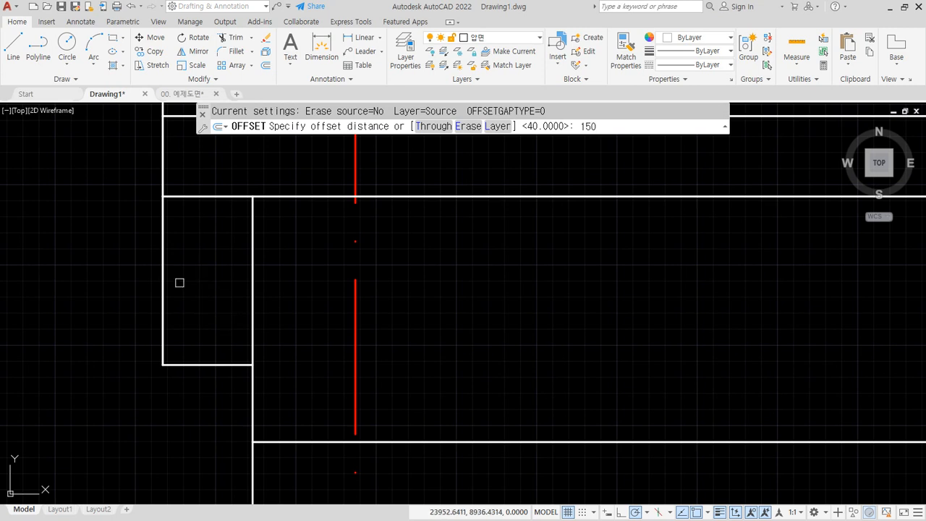
key("Return")
left_click(163, 271)
left_click(207, 268)
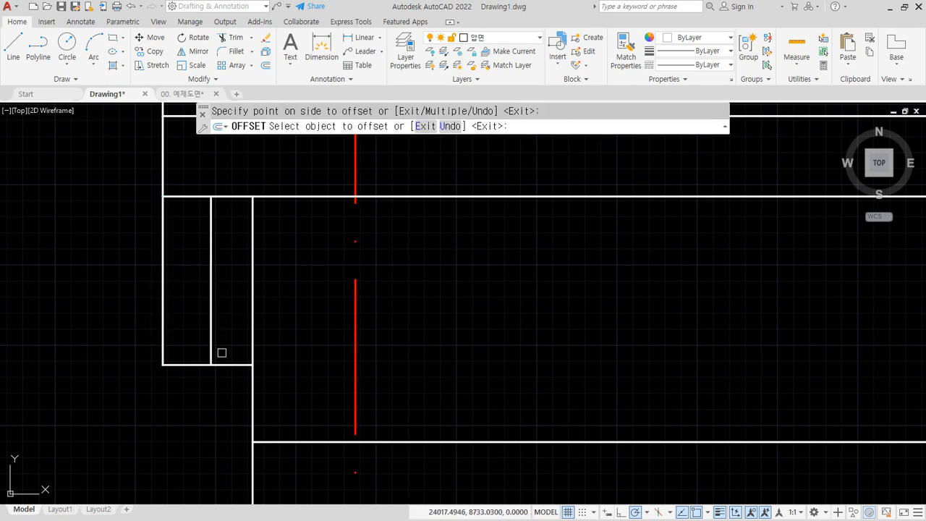
key("Return")
- Offset the bottom edge of the eaves projection 70 upward and trim the part outside the inner vertical line
key("Return")
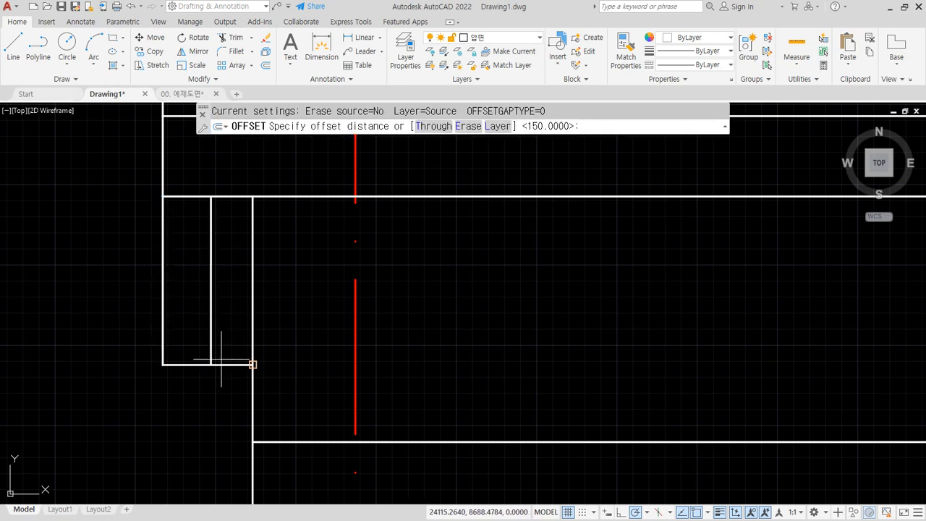
key("Return")
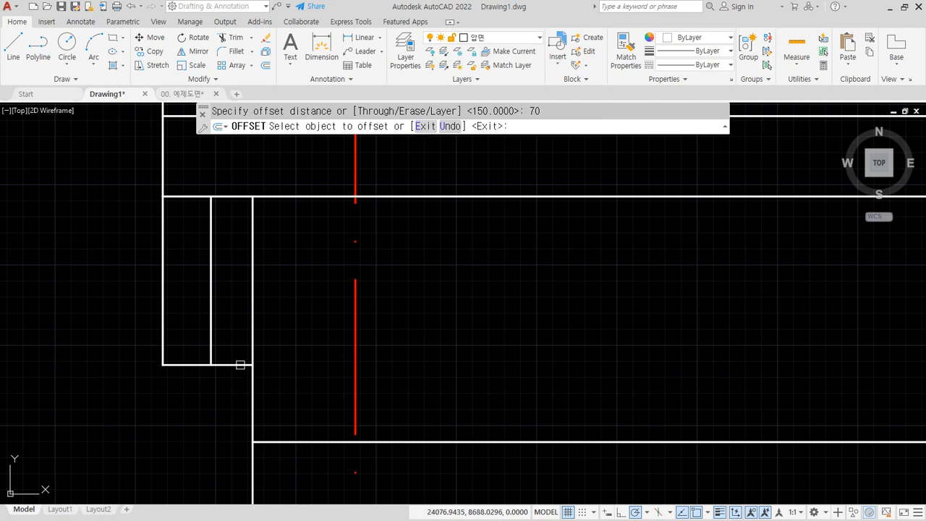
left_click(240, 364)
left_click(214, 343)
key("Return")
type("t")
key("Return")
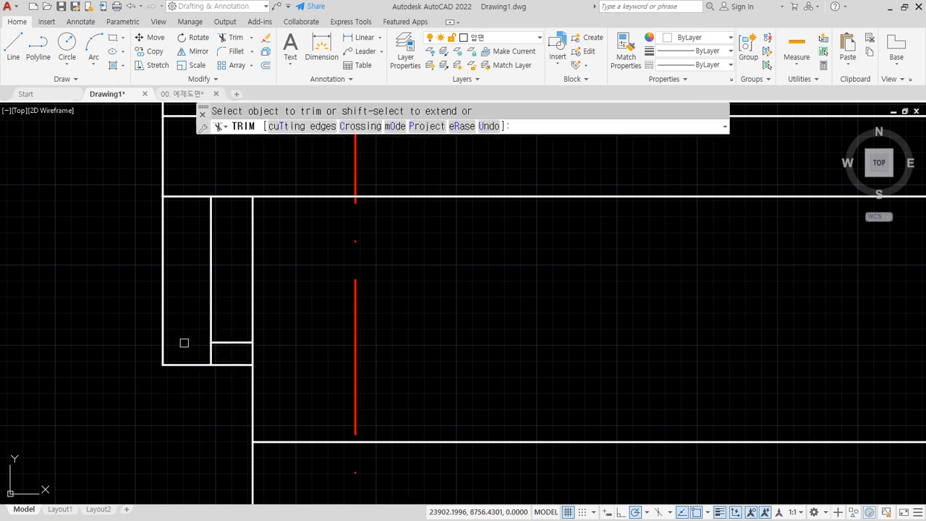
left_click(184, 342)
middle_click_drag(217, 316, 220, 334)
key("Return")
- Hatch the narrow rectangle beside the left wall with the User defined pattern at angle 0 and spacing 70
type("h HATCH")
key("Return")
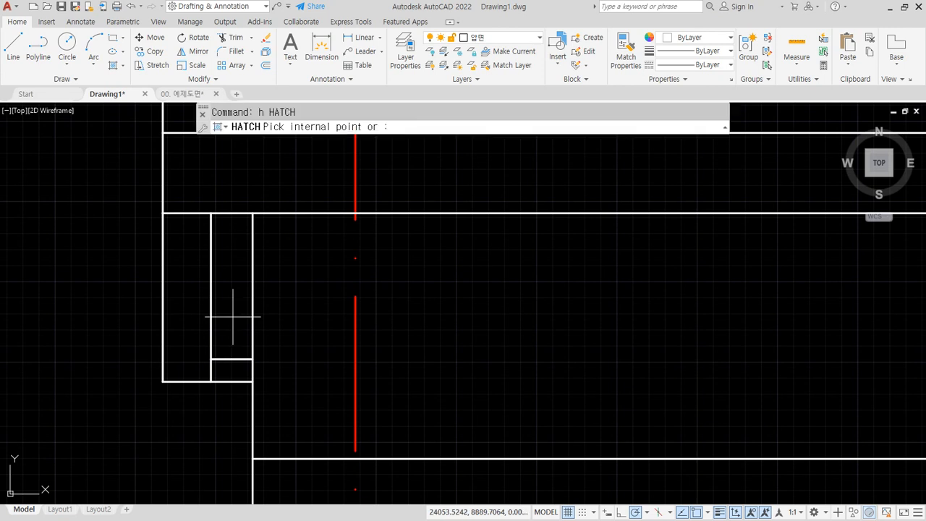
left_click(231, 311)
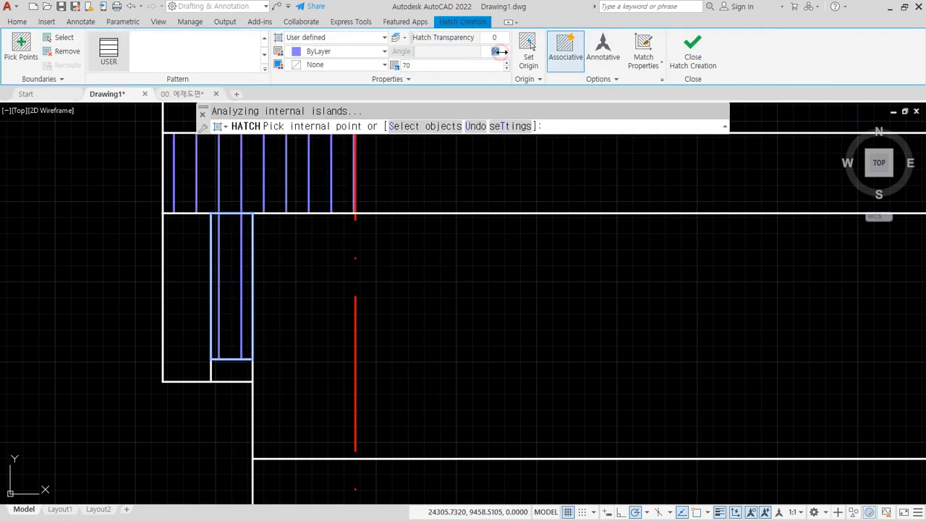
type("0")
key("Return")
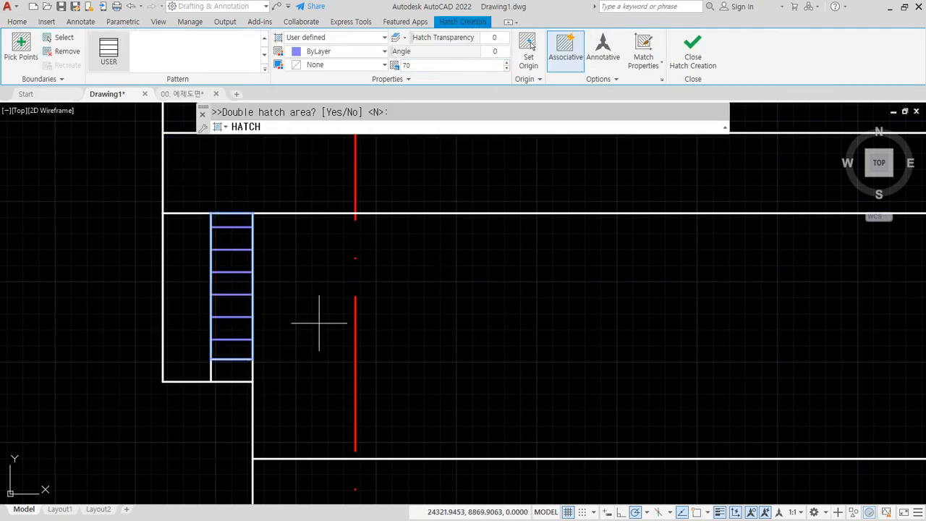
middle_click_drag(319, 323, 308, 361)
left_click(701, 55)
- Check the left eaves projection against the floor plan image, examining the crossed box on the kitchen's outer wall
scroll(179, 348, "down", 4)
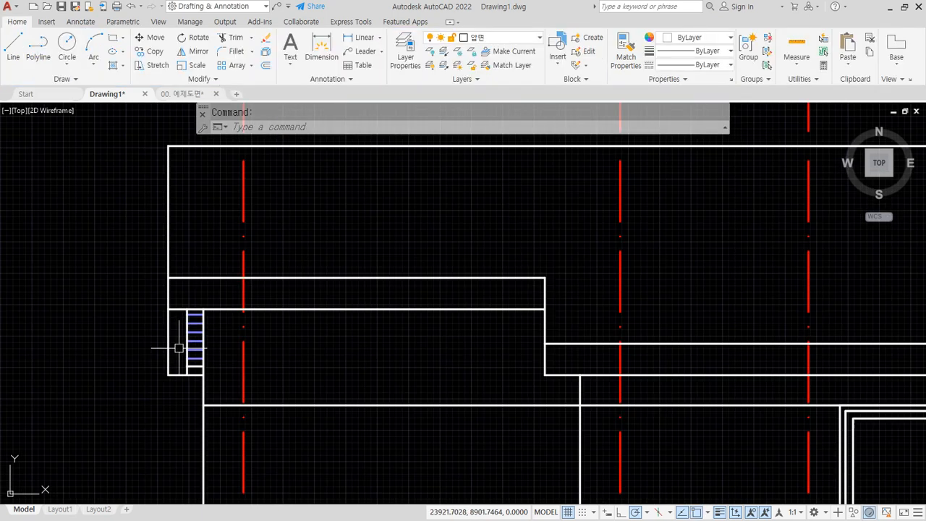
scroll(192, 391, "up", 4)
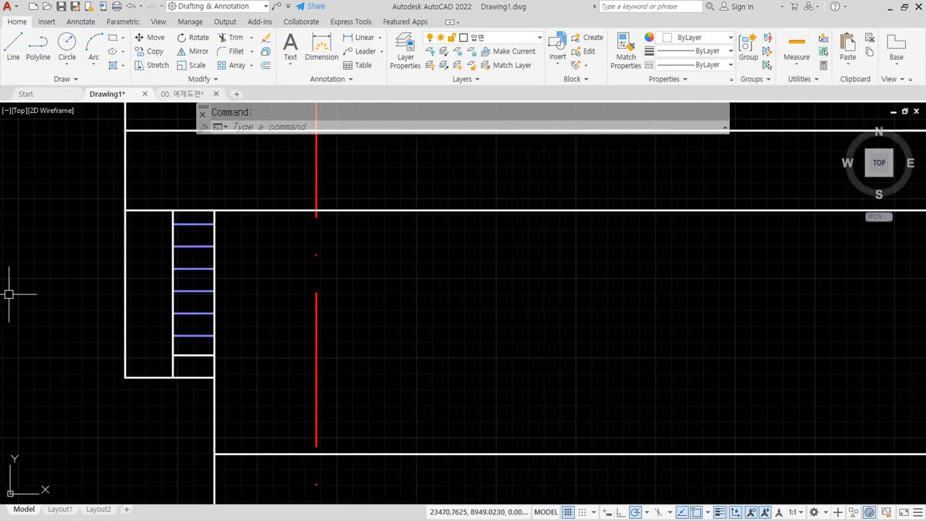
scroll(278, 366, "down", 4)
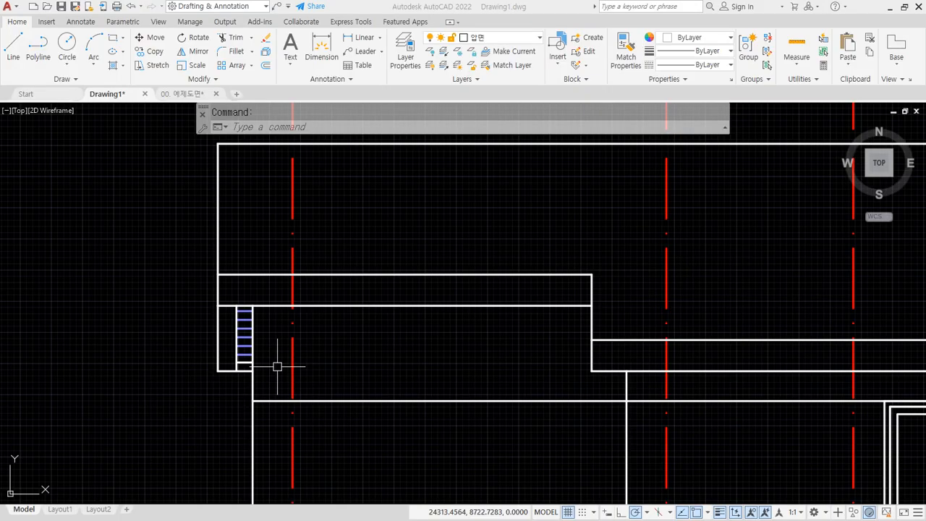
key("alt+Tab")
scroll(368, 293, "up", 1)
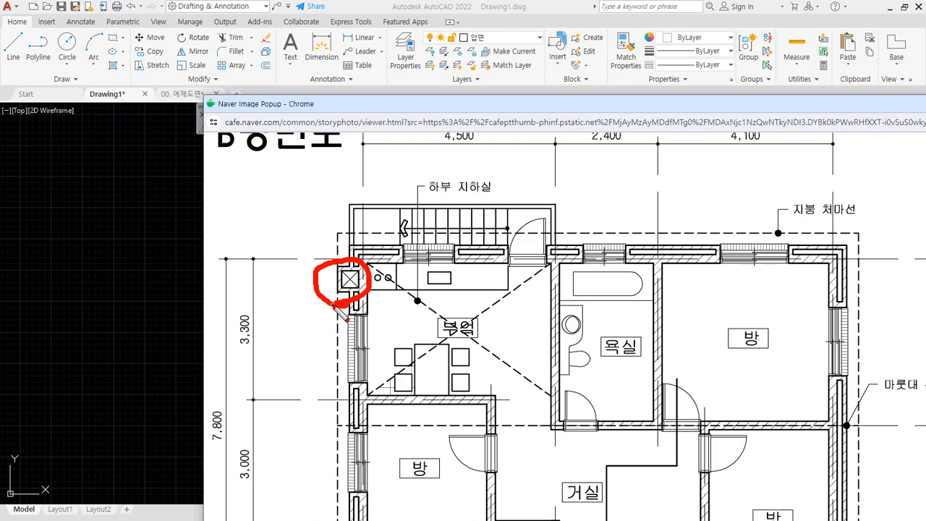
key("Escape")
left_click_drag(624, 104, 0, 146)
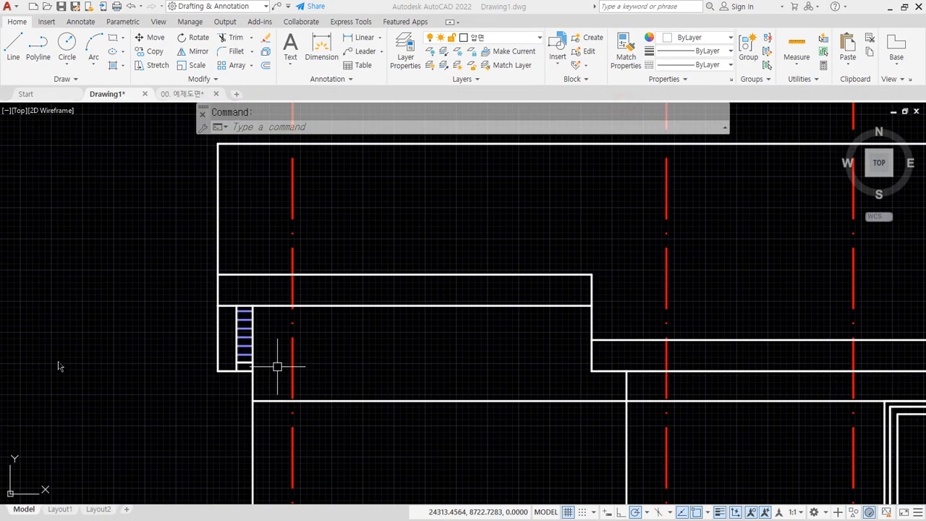
left_click(265, 381)
- Erase the hatch, the inner vertical line and the short horizontal line inside the left eaves projection
scroll(271, 293, "down", 2)
scroll(267, 347, "up", 4)
mouse_move(267, 348)
middle_mouse_down()
mouse_move(271, 234)
mouse_move(285, 332)
middle_mouse_up()
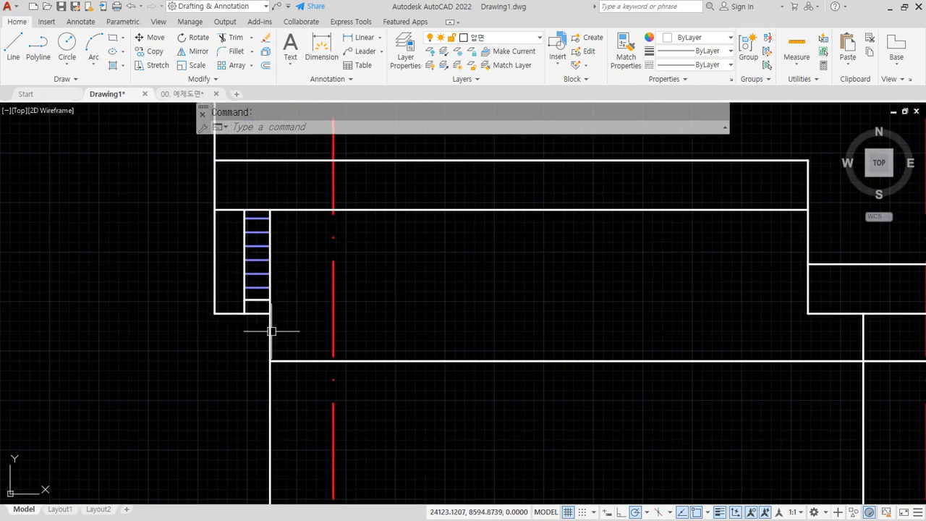
type("e")
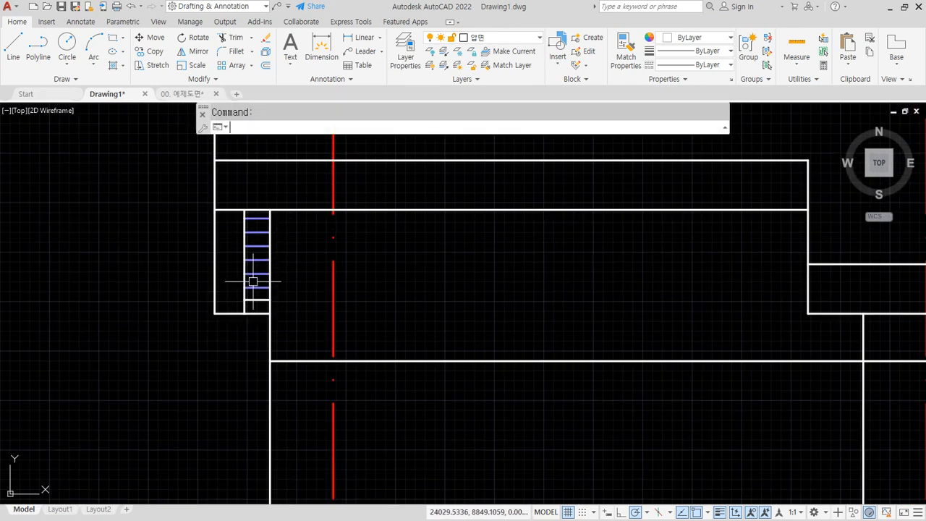
key("Return")
left_click(269, 212)
left_click(235, 316)
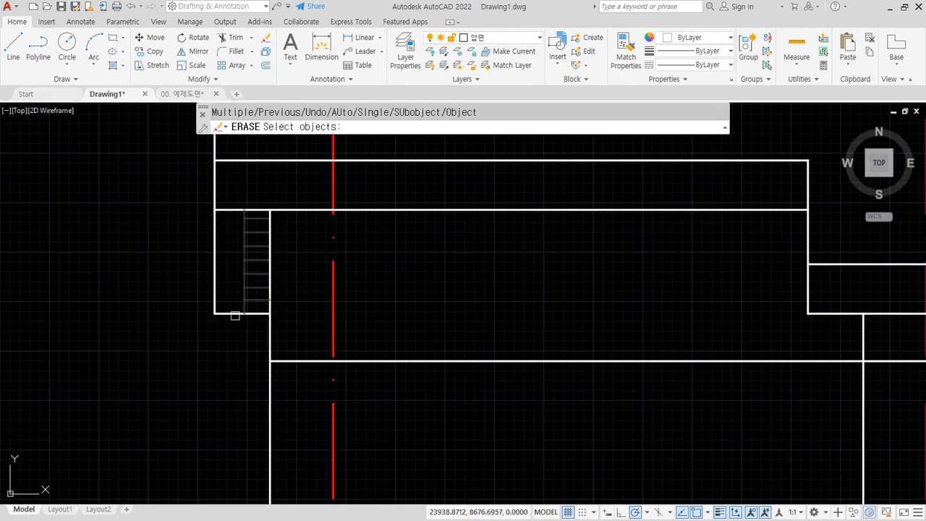
key("Return")
- Erase the short bottom line of the left eaves projection and extend the outer vertical line down to the ground line
left_click(242, 314)
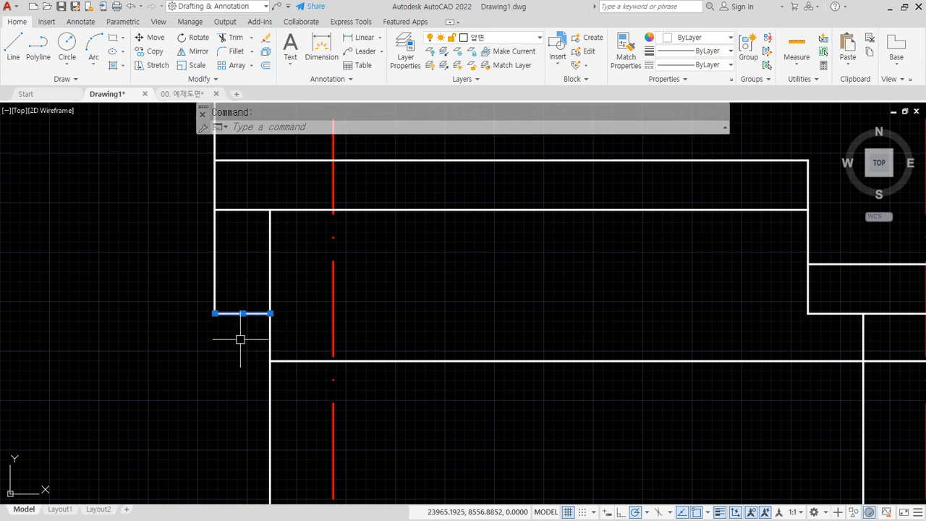
key("Delete")
scroll(240, 340, "down", 4)
type("ex")
key("Return")
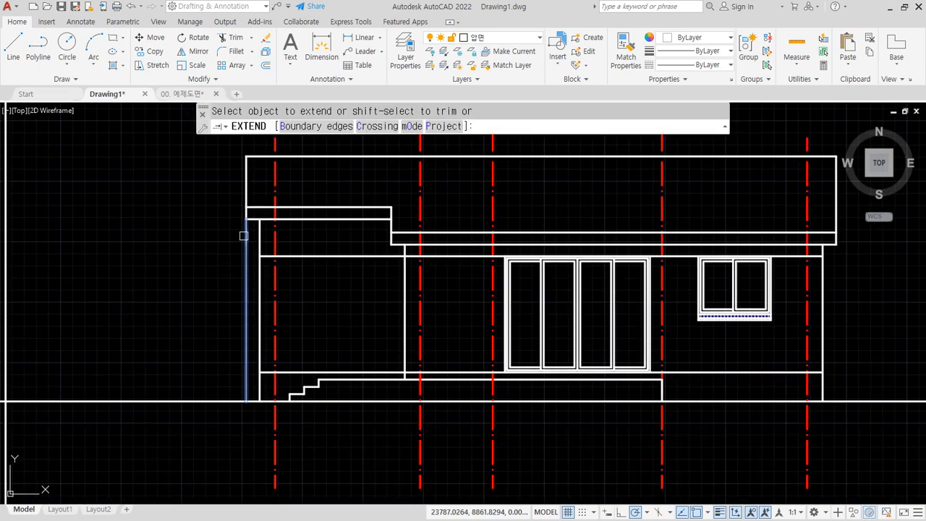
scroll(260, 384, "up", 9)
key("Escape")
- Draw a horizontal line from the left end of the floor line across to the outer vertical line
type("l")
key("Return")
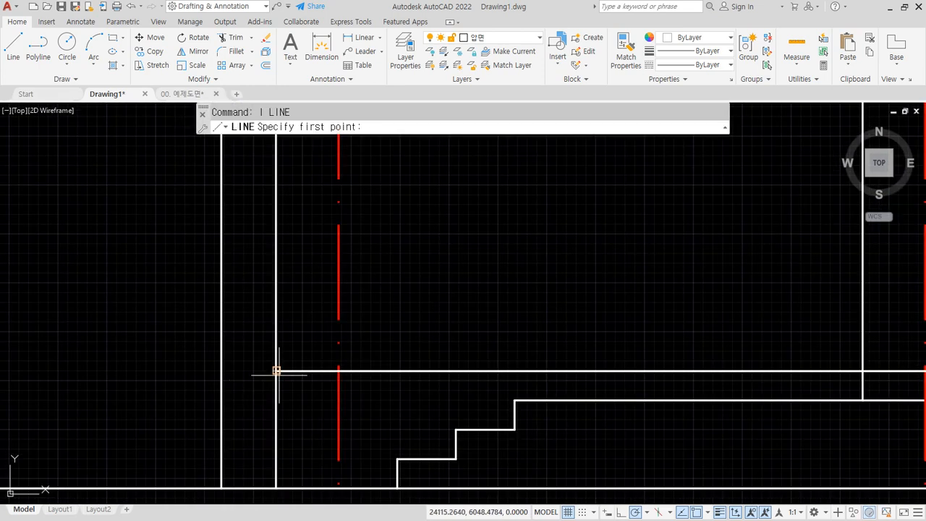
left_click(275, 370)
left_click(221, 372)
key("Return")
scroll(234, 354, "down", 8)
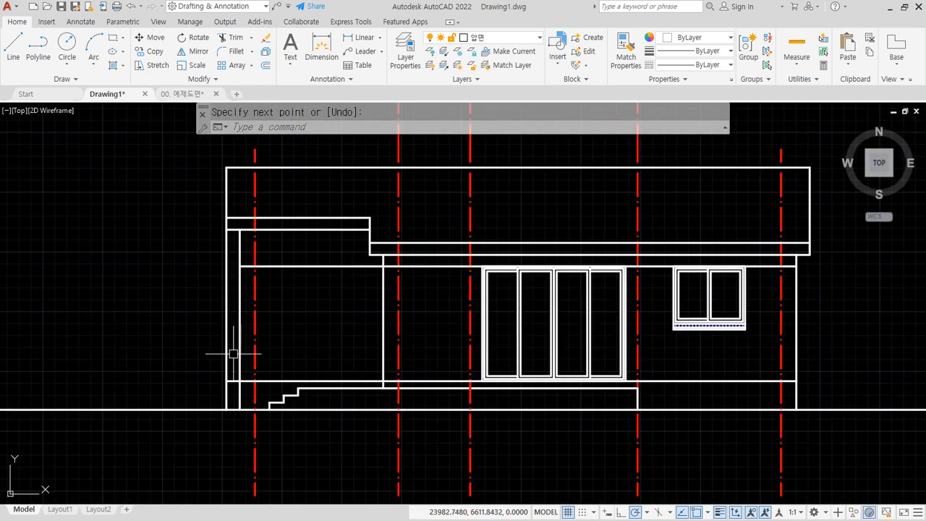
- Switch to the browser, open the 난간과 굴뚝 그리기 post, examine the chimney dimensions, and return to the AutoCAD drawing
scroll(223, 296, "up", 3)
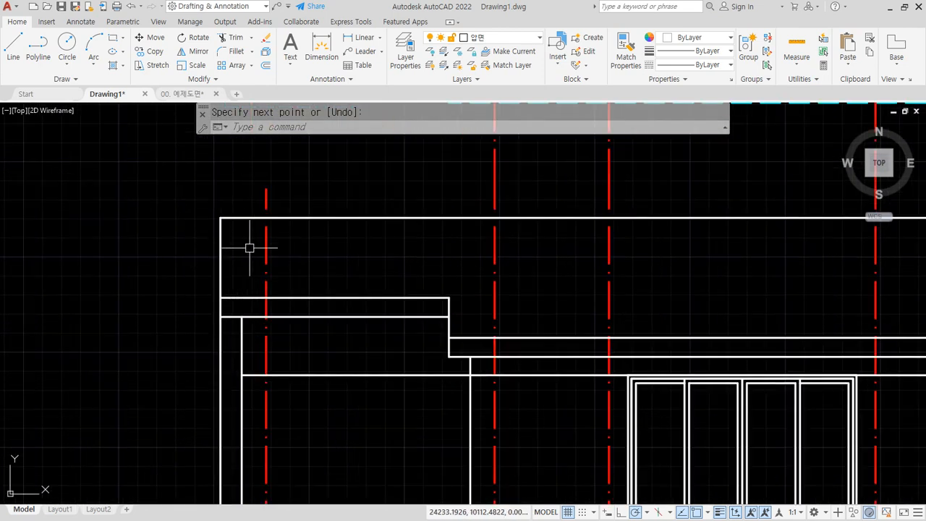
middle_click_drag(207, 193, 207, 245)
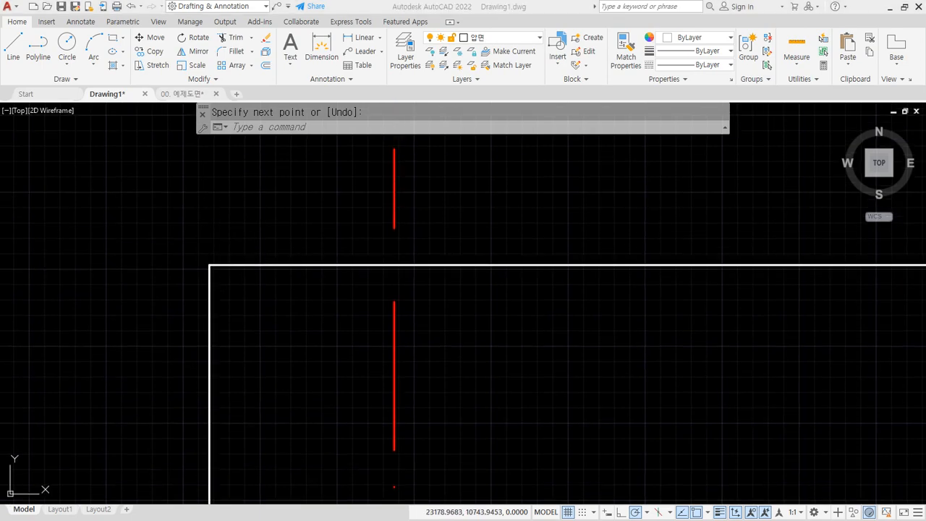
scroll(554, 283, "down", 3)
scroll(554, 282, "up", 2)
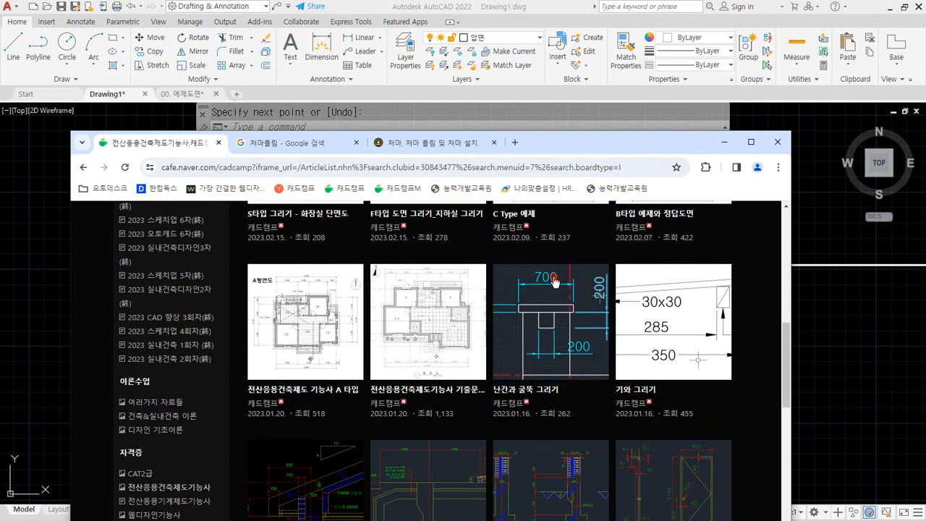
left_click(555, 283)
scroll(513, 384, "down", 8)
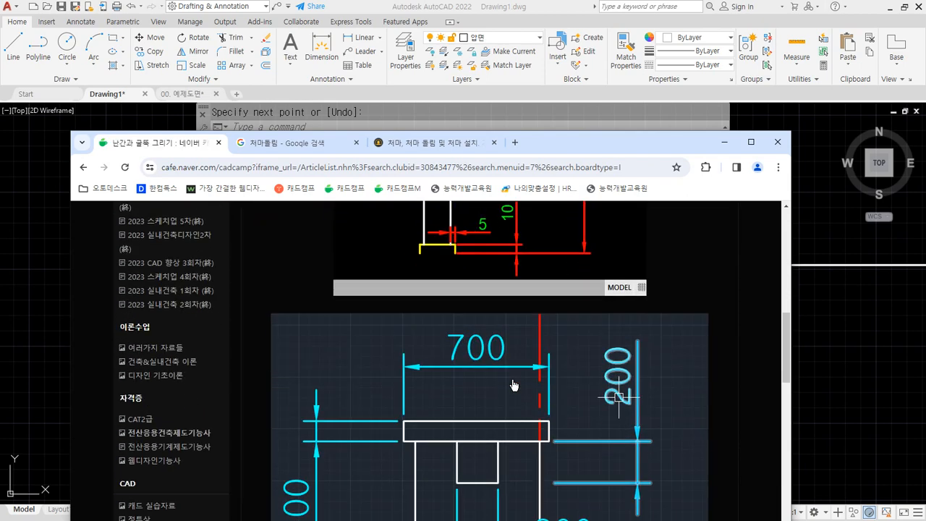
mouse_move(521, 445)
left_mouse_down()
mouse_move(618, 199)
mouse_move(463, 426)
left_mouse_up()
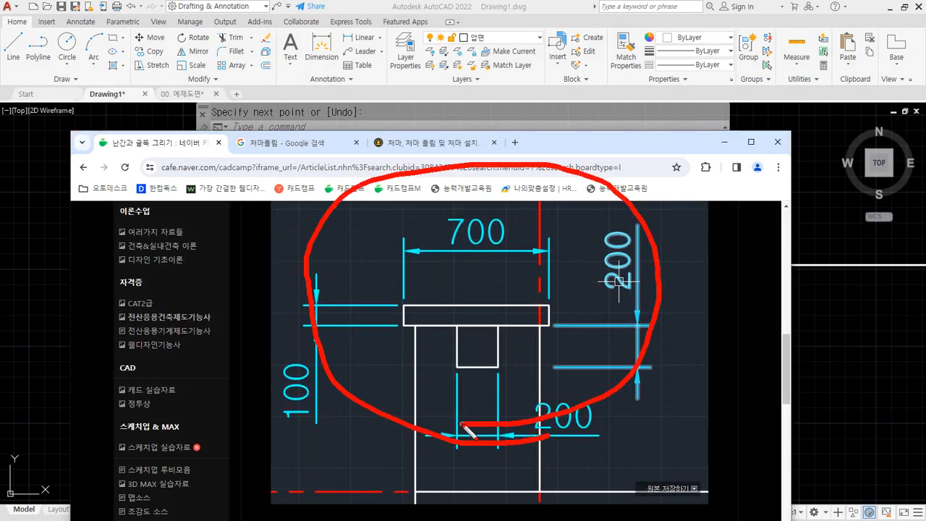
key("Escape")
left_click(724, 143)
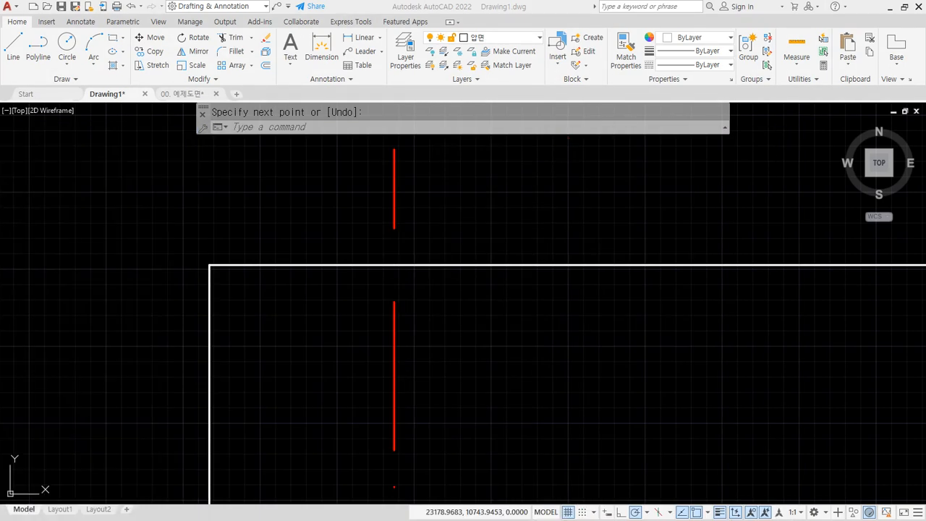
- Draw a 600-wide chimney outline standing on the left end of the roof's top line
scroll(261, 240, "down", 4)
scroll(261, 244, "up", 2)
middle_click_drag(262, 245, 263, 272)
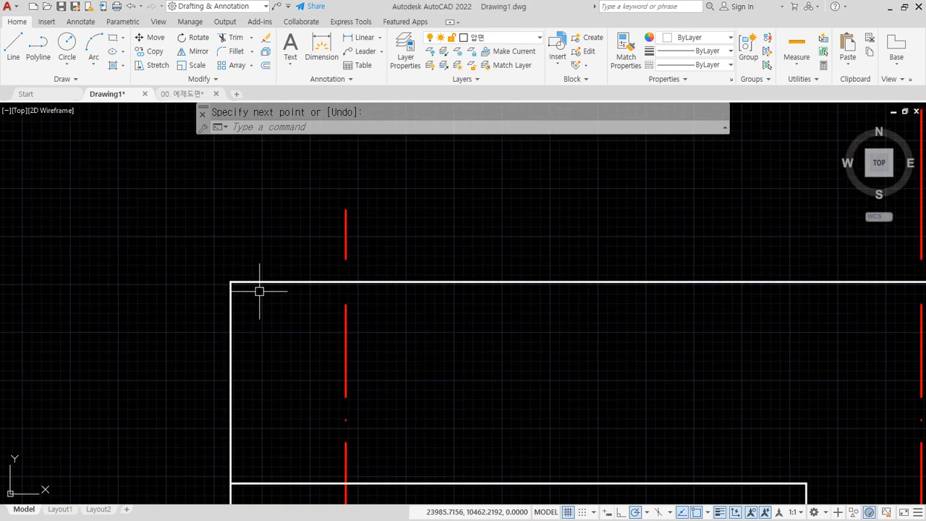
key("space")
left_click(230, 281)
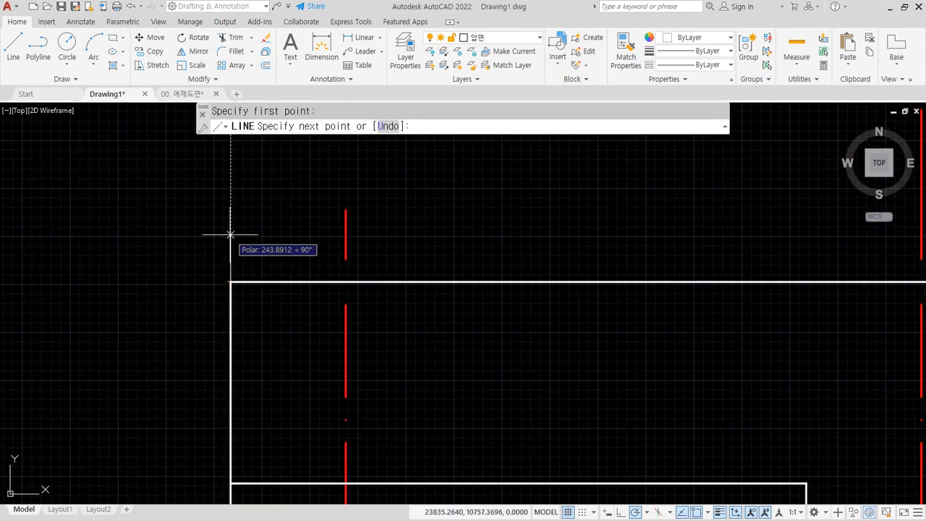
left_click(230, 240)
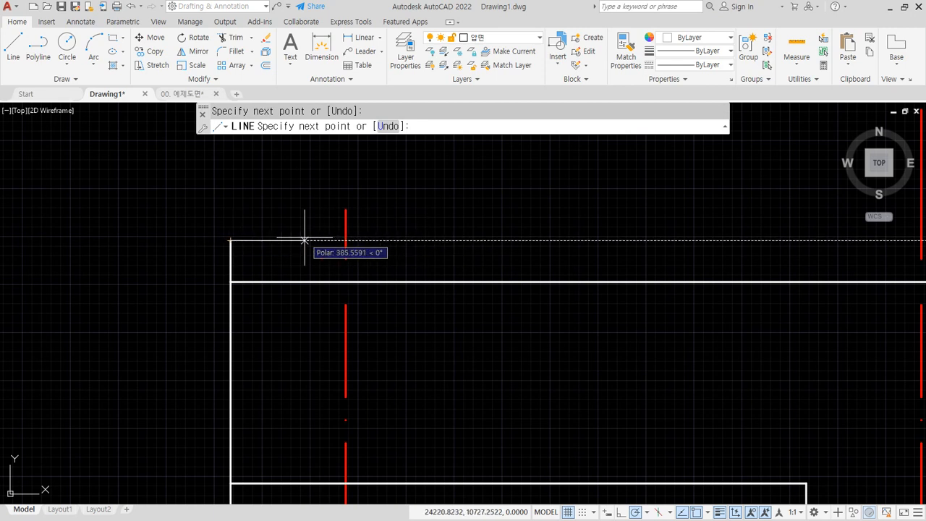
type("600")
key("Return")
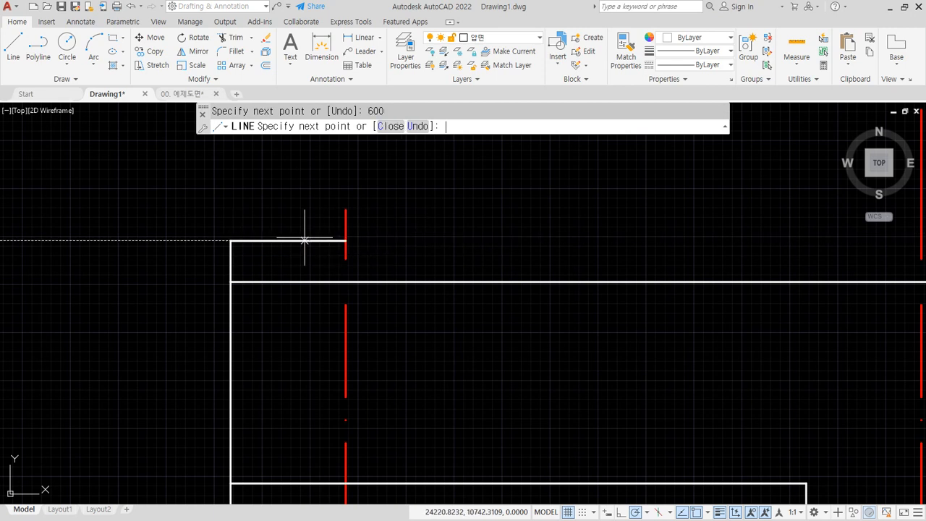
left_click(345, 281)
key("Return")
- Stretch the top of the chimney outline upward by about 110
type("rec")
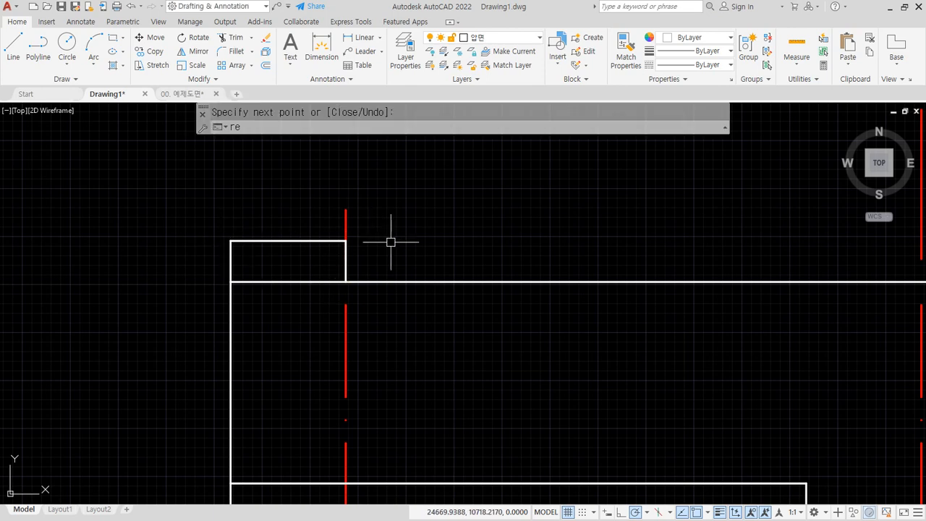
key("Return")
key("Escape")
type("s")
key("Return")
left_click(391, 228)
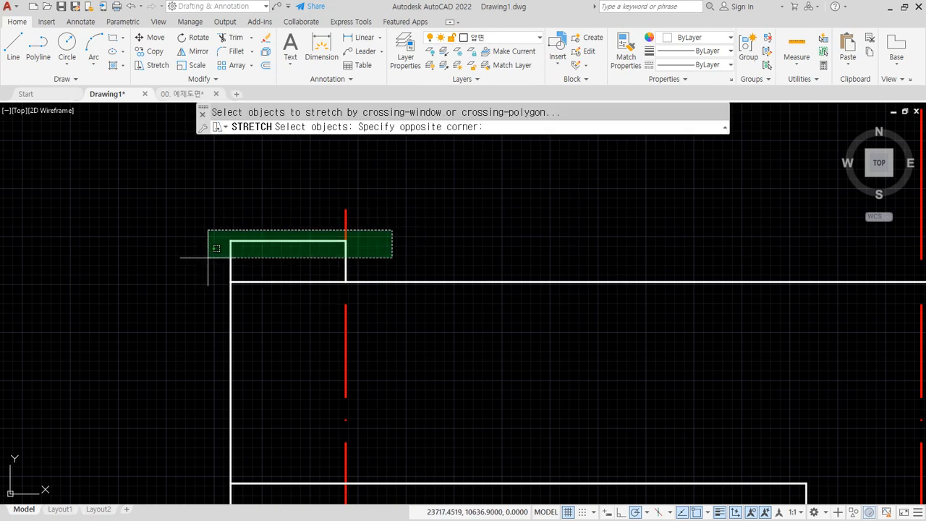
left_click(181, 259)
key("Return")
left_click(164, 259)
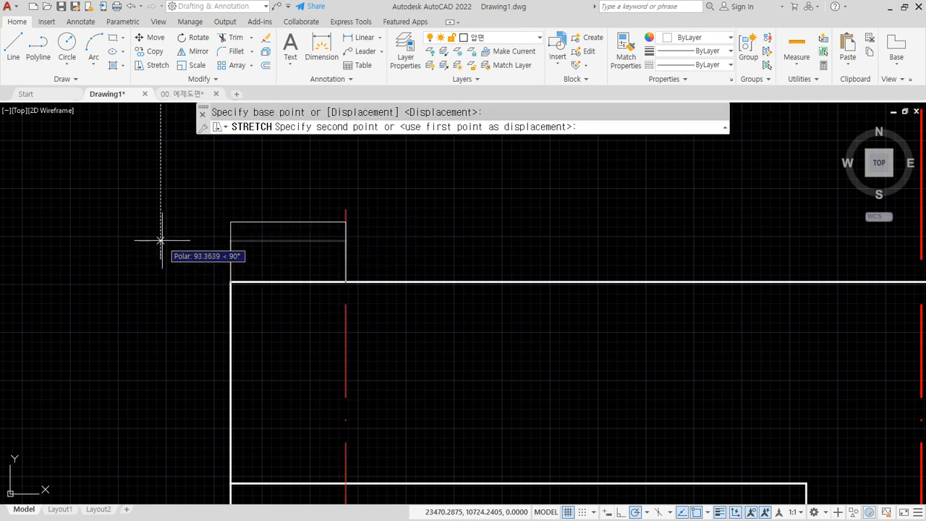
left_click(163, 237)
middle_click_drag(444, 233, 427, 260)
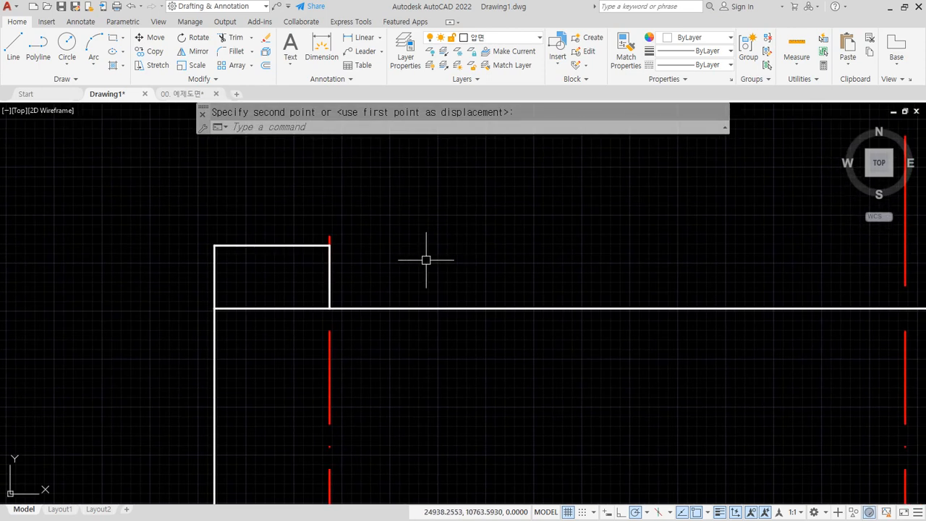
type("rec")
key("Return")
left_click(415, 245)
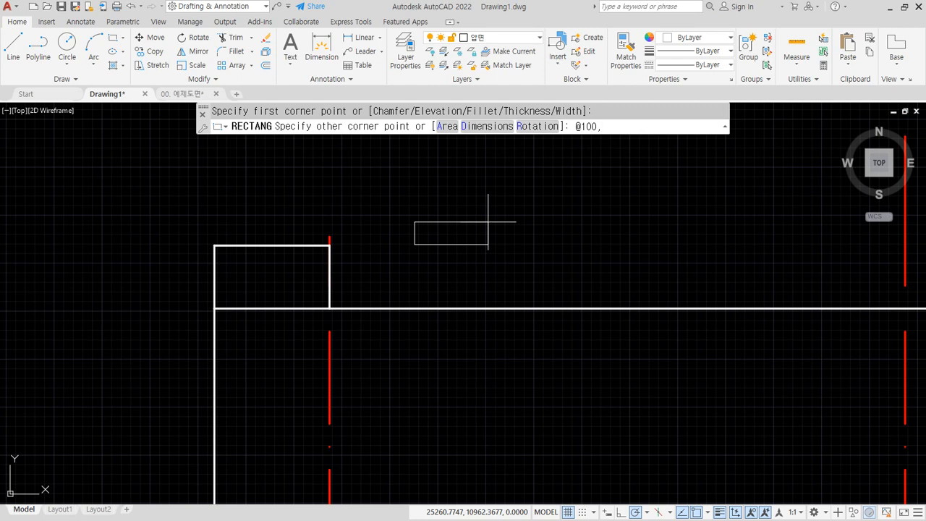
type("@100,700")
key("Return")
left_click(457, 246)
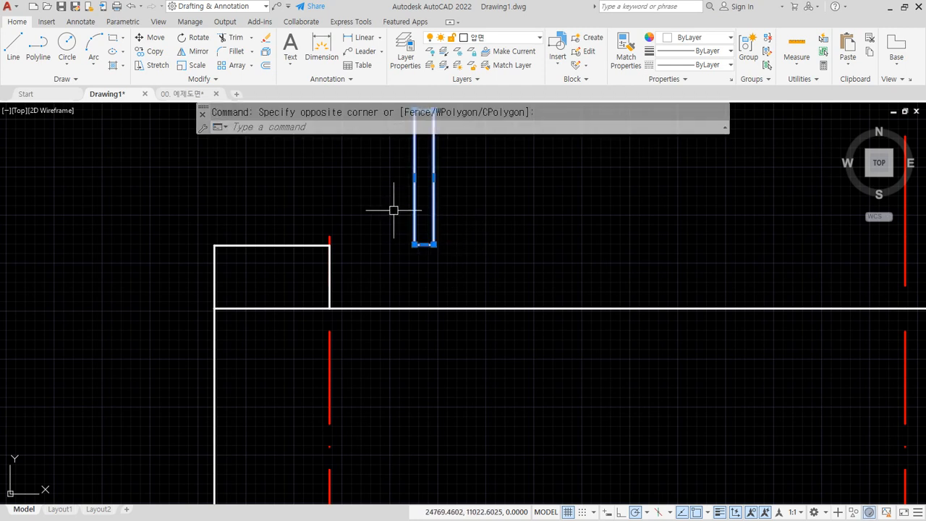
left_click(393, 207)
type("e")
key("Return")
- Draw a rectangle 700 wide and 100 high in the empty space beside the chimney for its cap
type("rec")
key("Return")
left_click(425, 242)
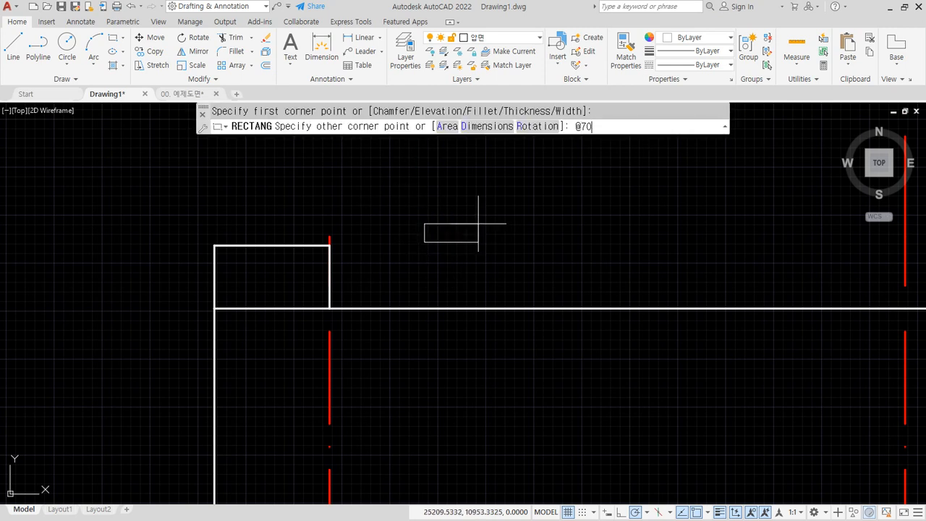
type("@700,100")
key("Return")
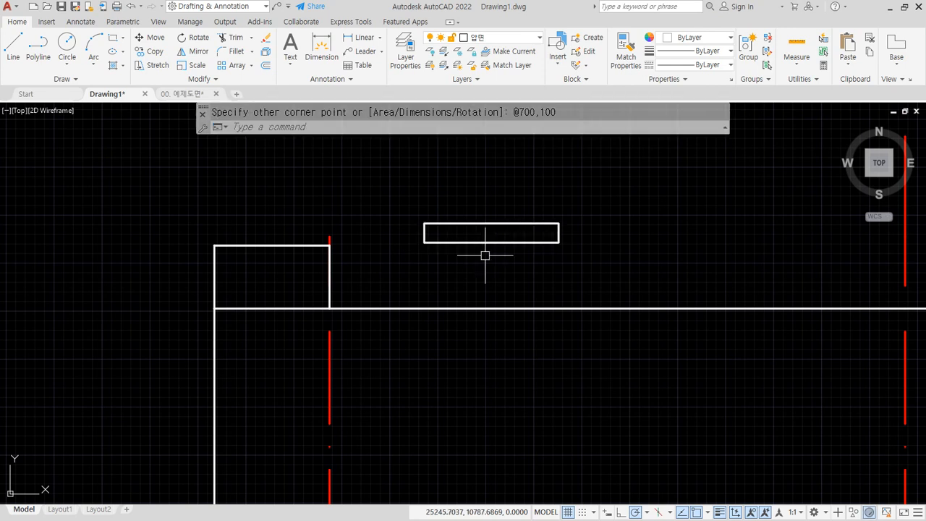
- Move the cap rectangle by its bottom-edge midpoint onto the midpoint of the chimney's top edge
type("m")
key("Return")
left_click(515, 262)
left_click(461, 233)
key("Return")
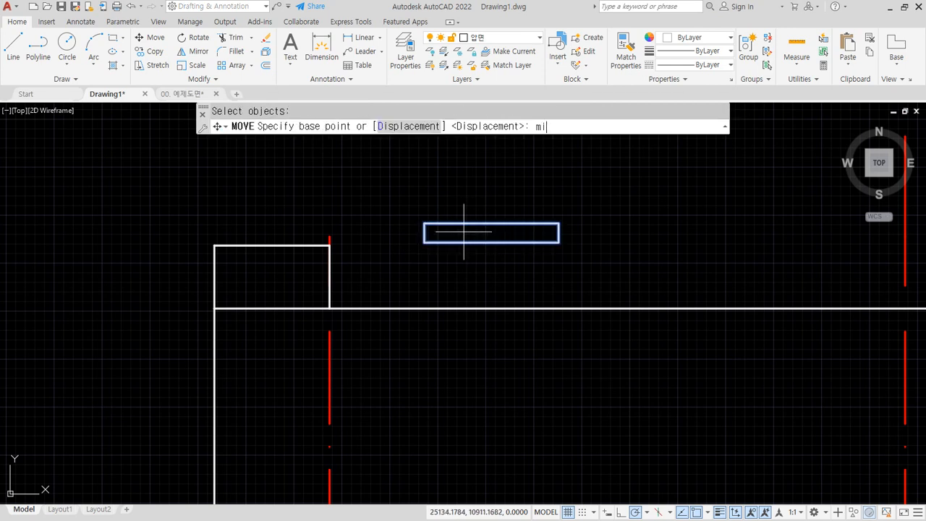
left_click(501, 241)
type("mid of")
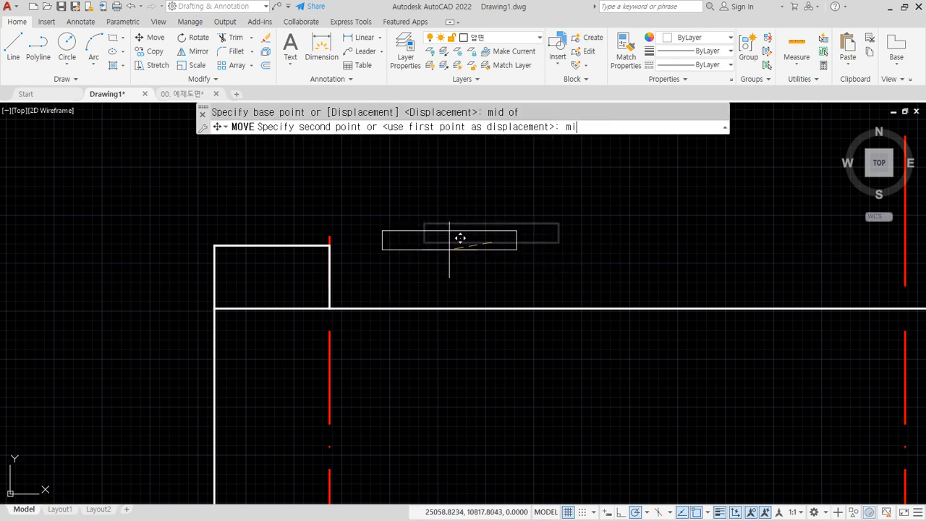
key("Return")
left_click(289, 230)
- Draw a 200 by 200 square in the empty space beside the chimney for its opening
type("rec")
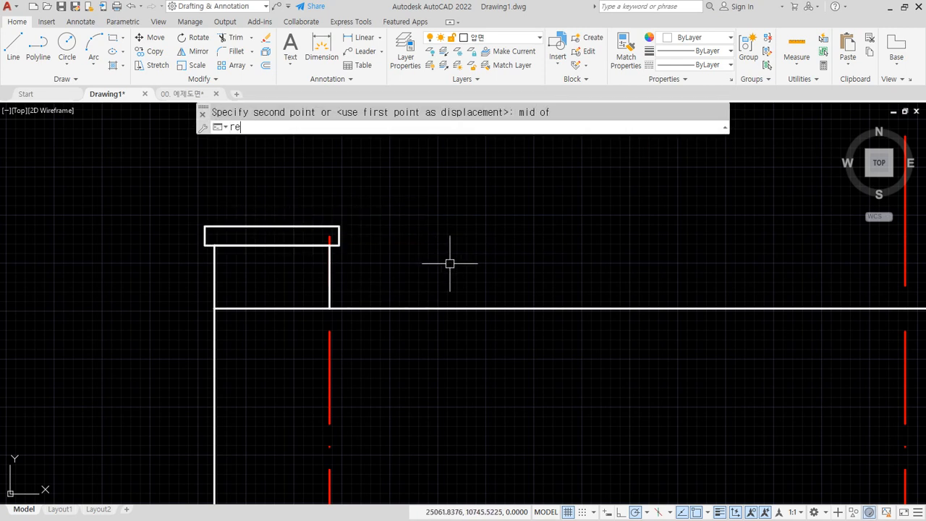
key("Return")
left_click(462, 283)
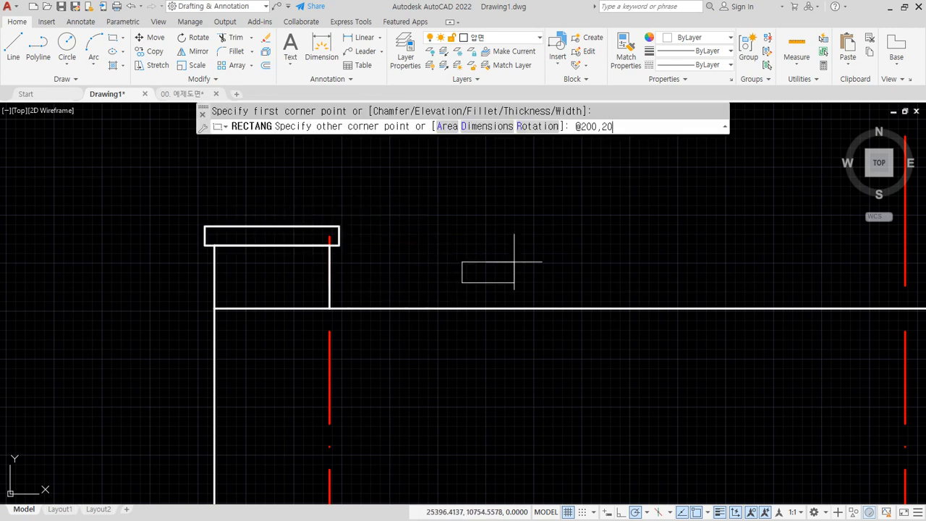
type("@200,200")
key("Return")
- Move the square by its top-edge midpoint to the midpoint of the chimney's top edge, directly under the cap
type("m")
key("Return")
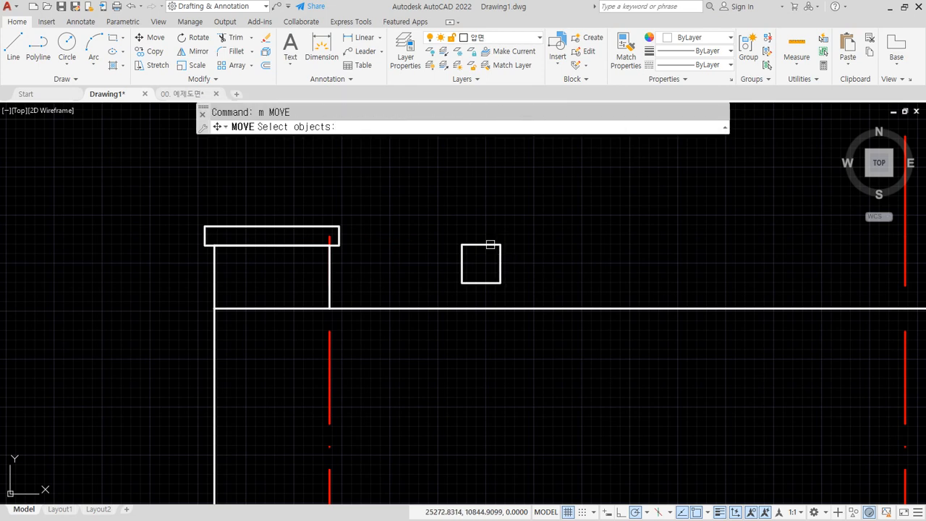
left_click(490, 245)
key("Return")
type("mid")
key("Return")
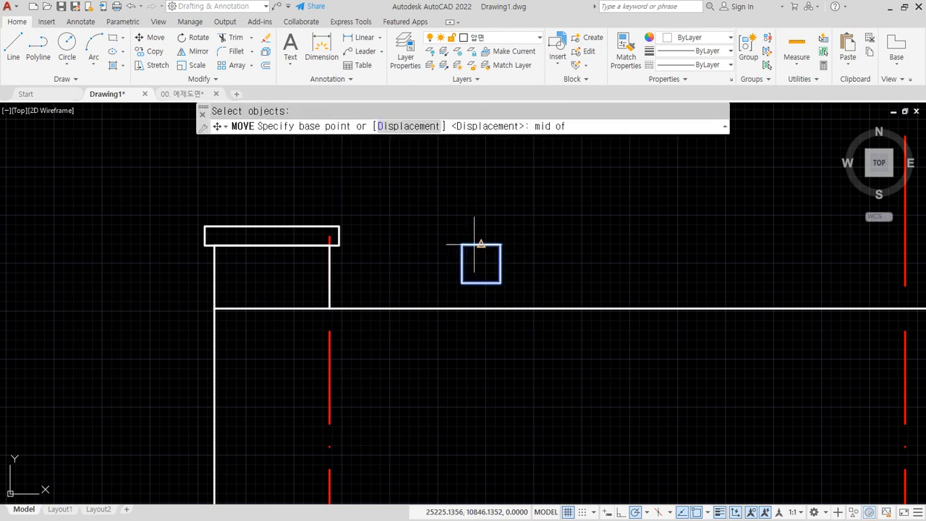
left_click(481, 245)
type("mid")
key("Return")
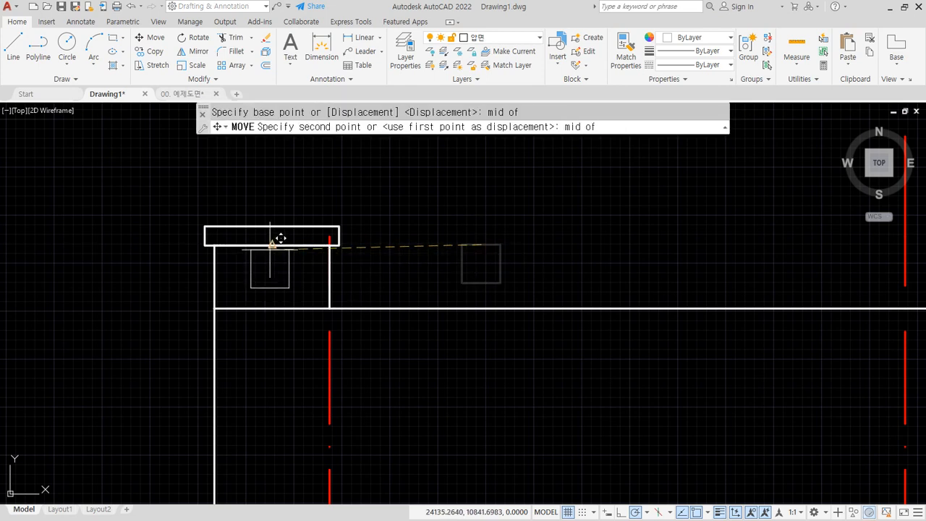
left_click(273, 243)
- Make the 해치 layer current and freeze the 중심 layer so its centre lines are hidden
scroll(400, 235, "down", 2)
scroll(399, 235, "down", 2)
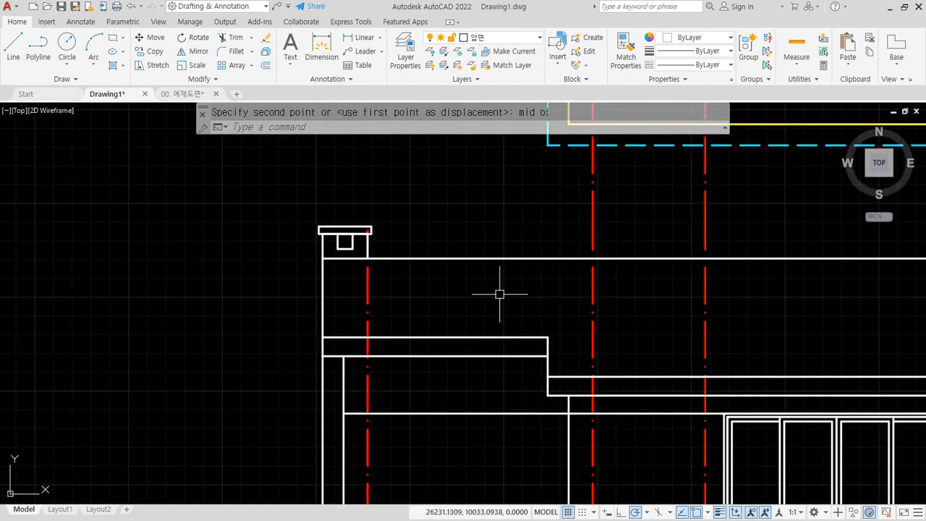
middle_click_drag(499, 293, 294, 258)
scroll(304, 269, "down", 2)
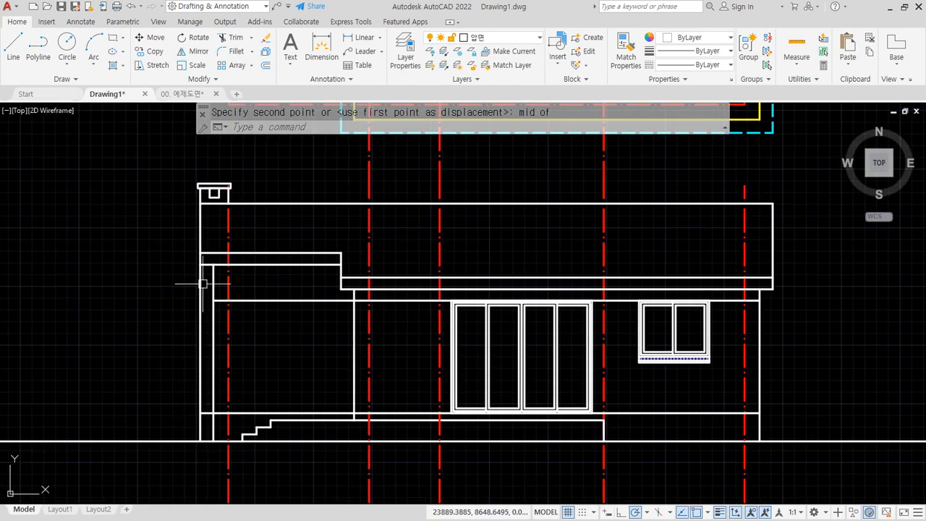
middle_click_drag(237, 324, 207, 321)
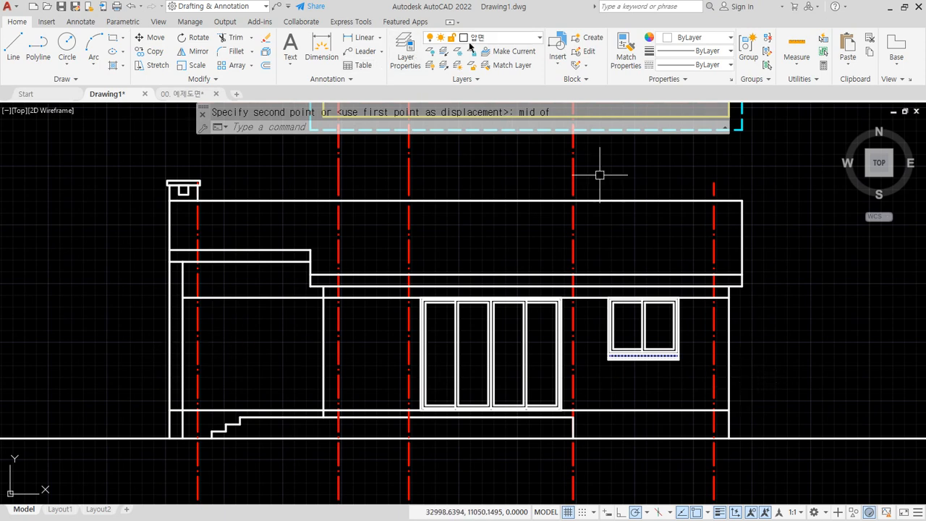
left_click(499, 38)
left_click(485, 165)
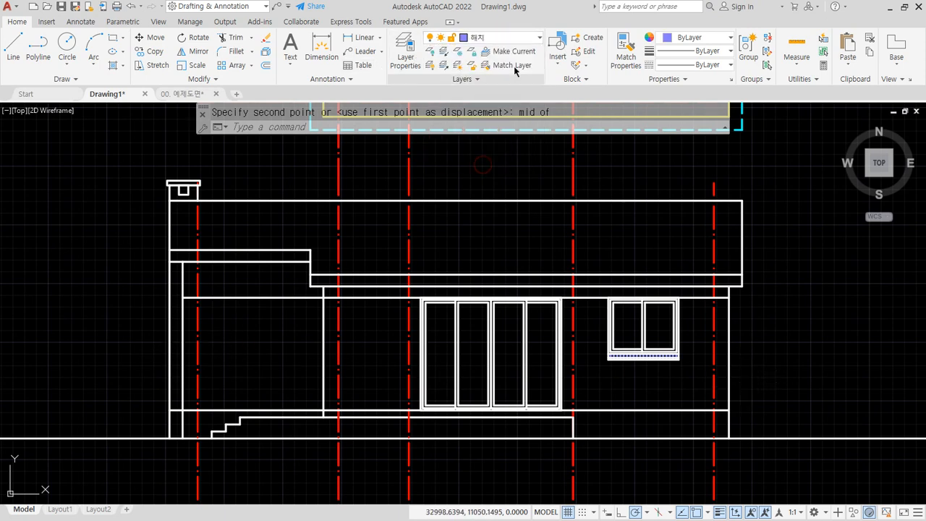
left_click(509, 38)
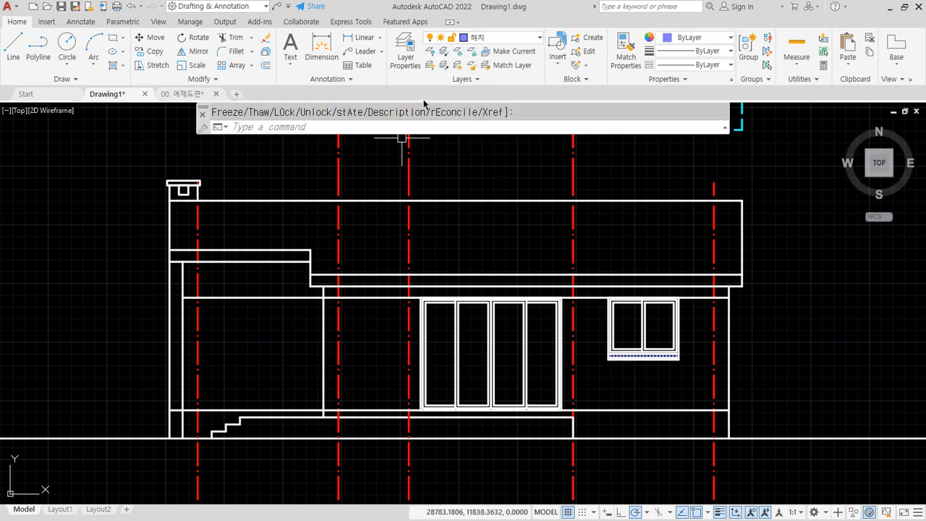
left_click(497, 42)
left_click(502, 38)
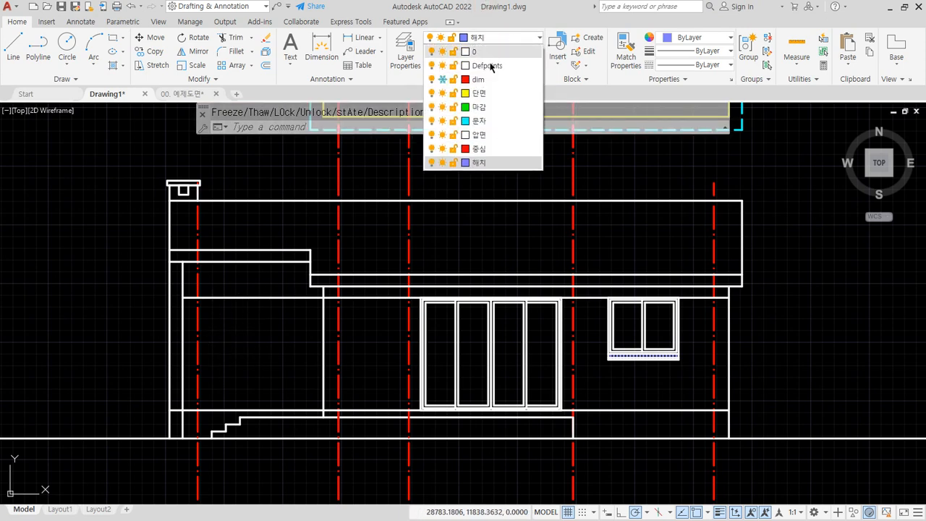
left_click(441, 149)
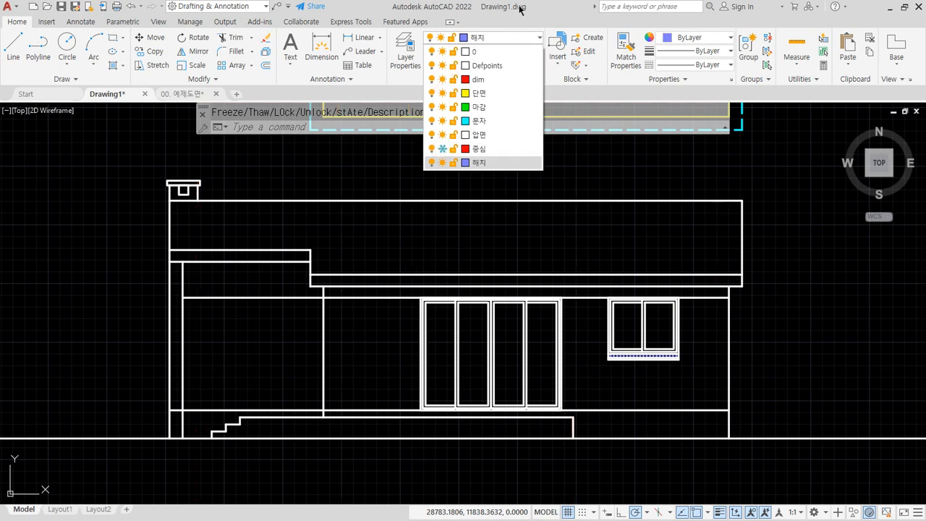
left_click(570, 15)
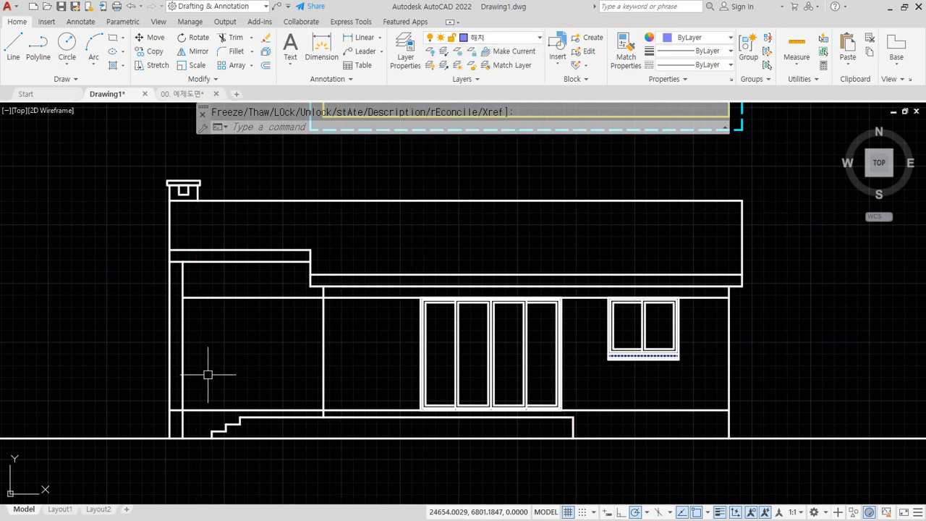
- Start a hatch over the front wall areas: the narrow end pier, the walls beside the sliding door, and the wall around the window
type("h")
key("Return")
left_click(175, 365)
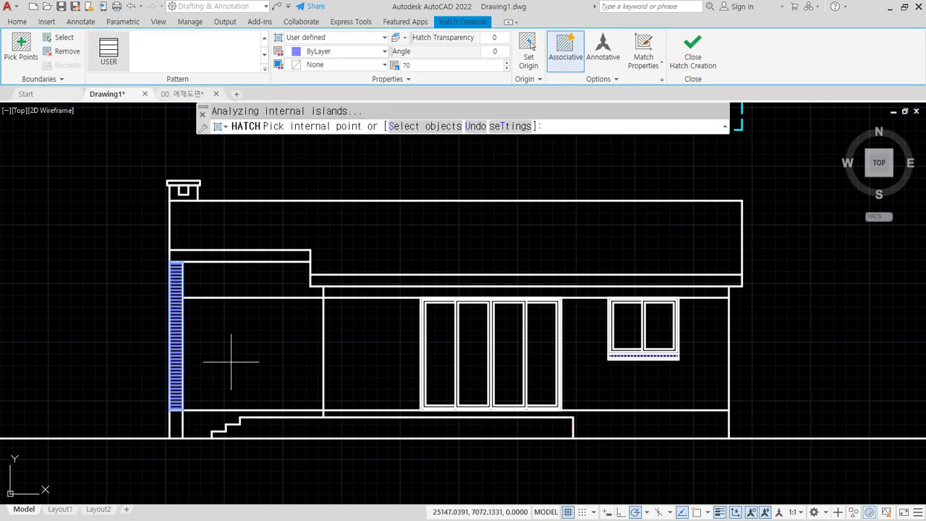
left_click(231, 362)
left_click(343, 358)
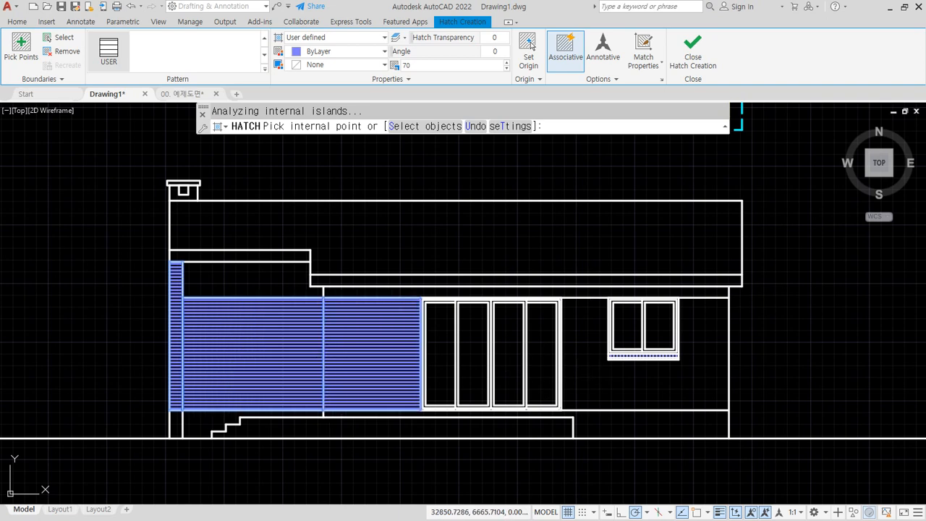
left_click(593, 381)
- Change the wall hatch from user defined to the AR-BRSTD brick pattern at scale 1
left_click(333, 40)
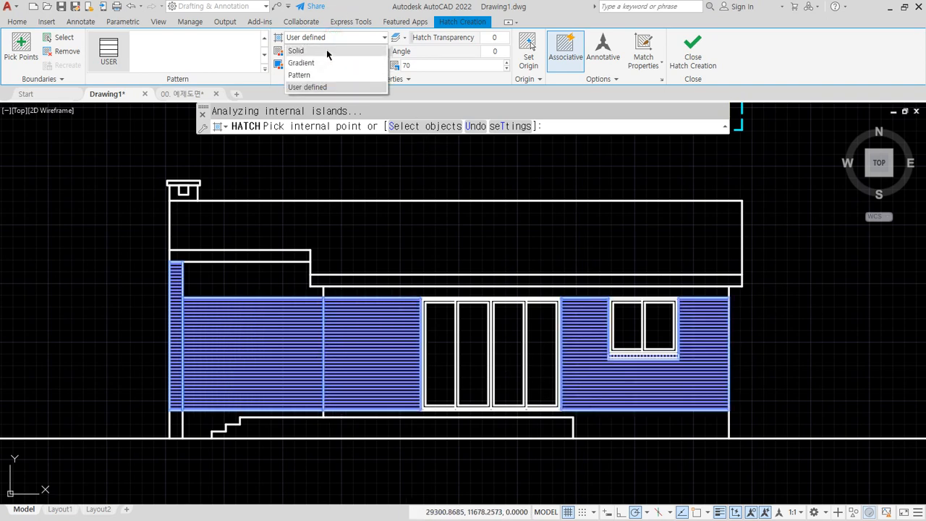
left_click(308, 73)
left_click(191, 62)
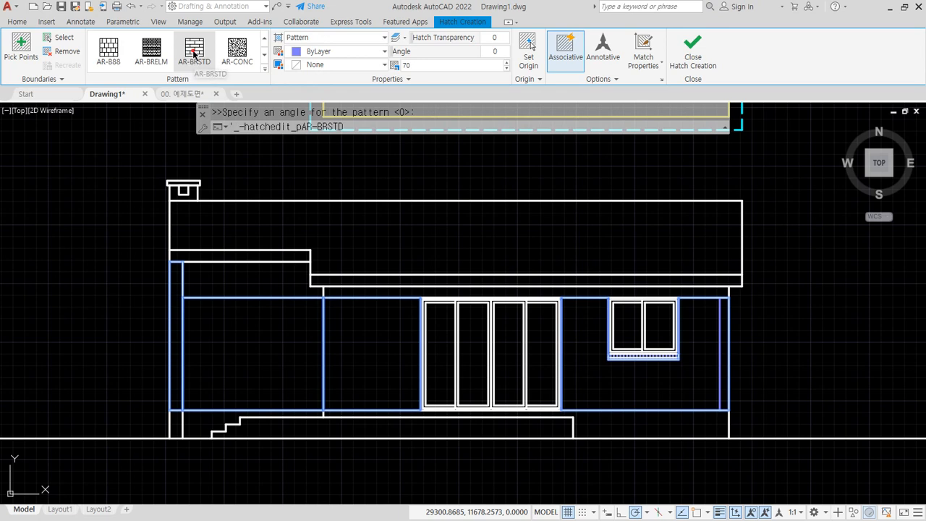
left_click(406, 65)
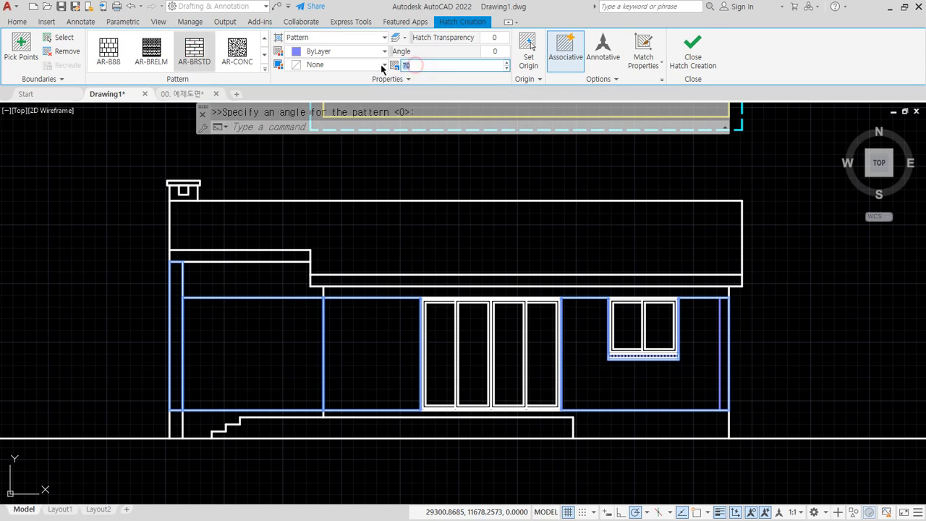
type("1")
key("Return")
- Add the chimney face around its square opening to the brick hatch and finish the hatch
scroll(304, 385, "up", 2)
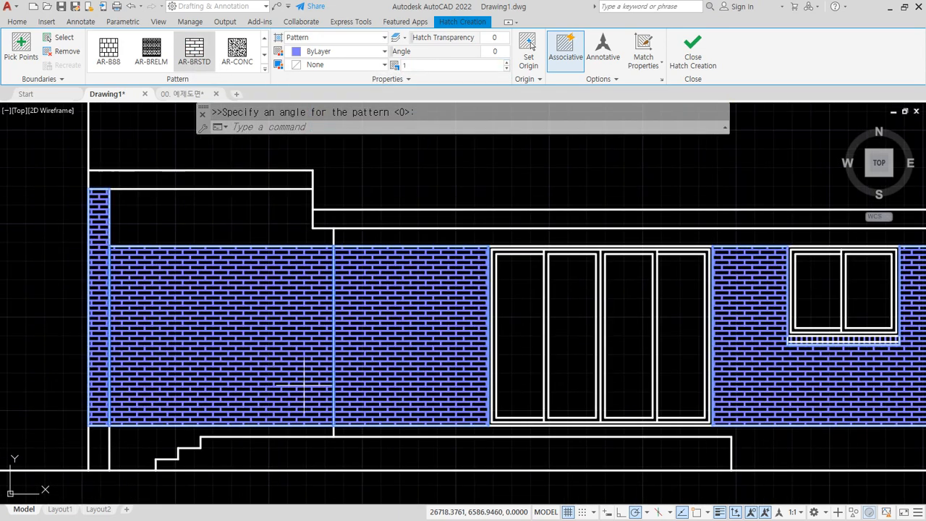
middle_click_drag(124, 133, 207, 263)
left_click(207, 213)
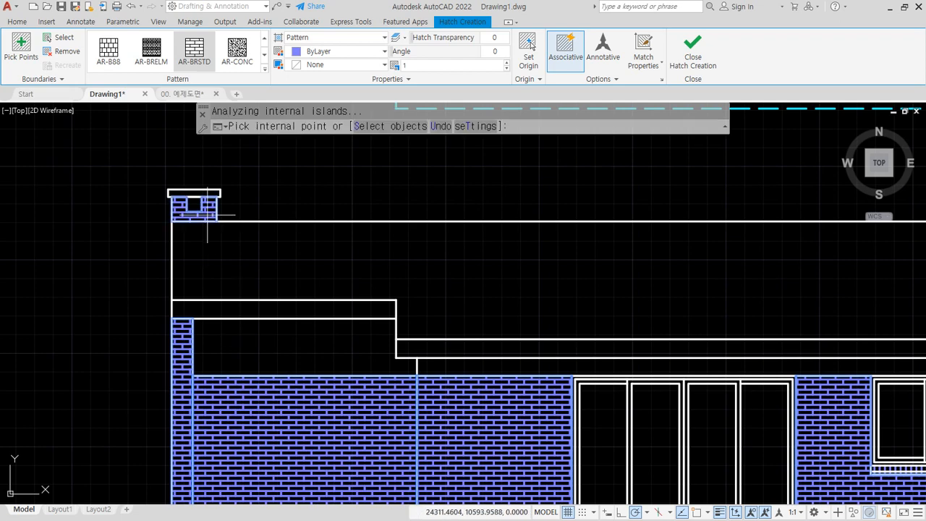
scroll(205, 311, "down", 2)
middle_click_drag(296, 336, 237, 279)
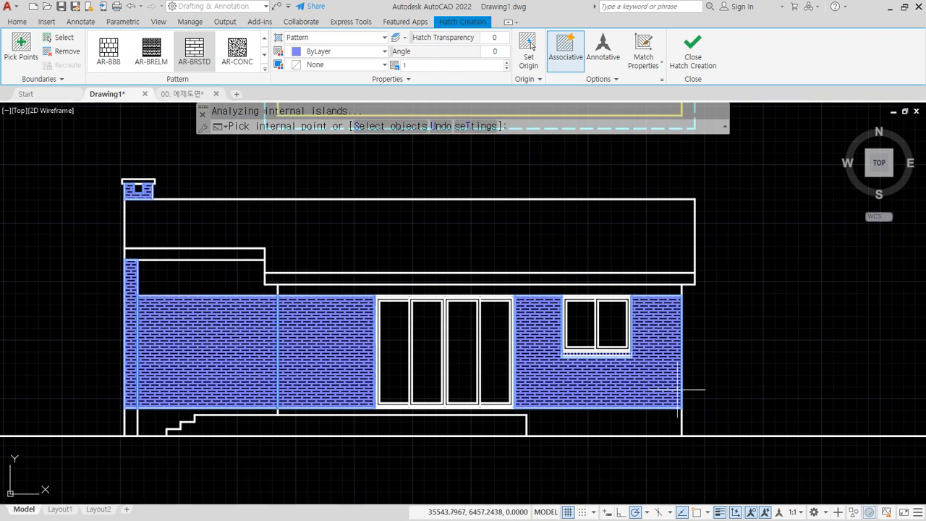
left_click(693, 48)
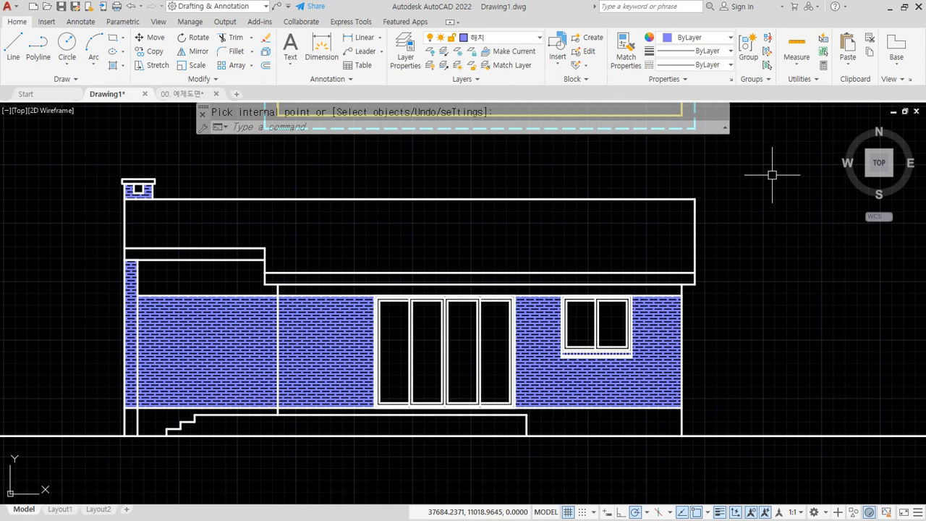
- Switch to the browser's 기와 그리기 post and examine the dimensioned roof-tile detail drawings, including the ridge end
scroll(106, 176, "up", 3)
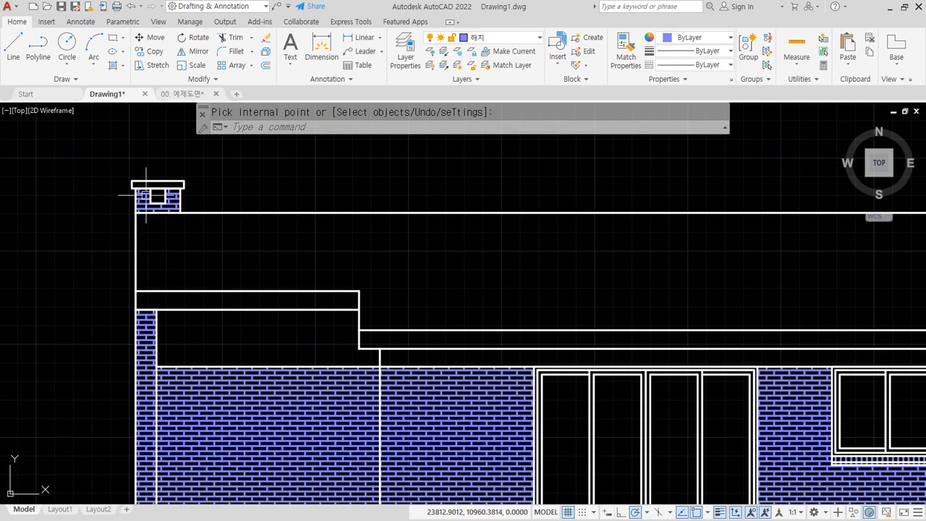
scroll(135, 211, "up", 4)
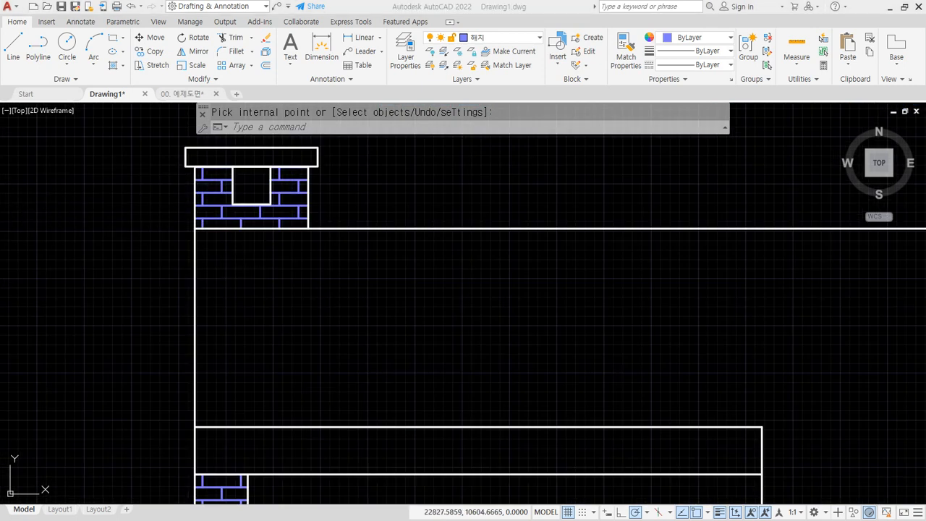
left_click_drag(0, 135, 583, 130)
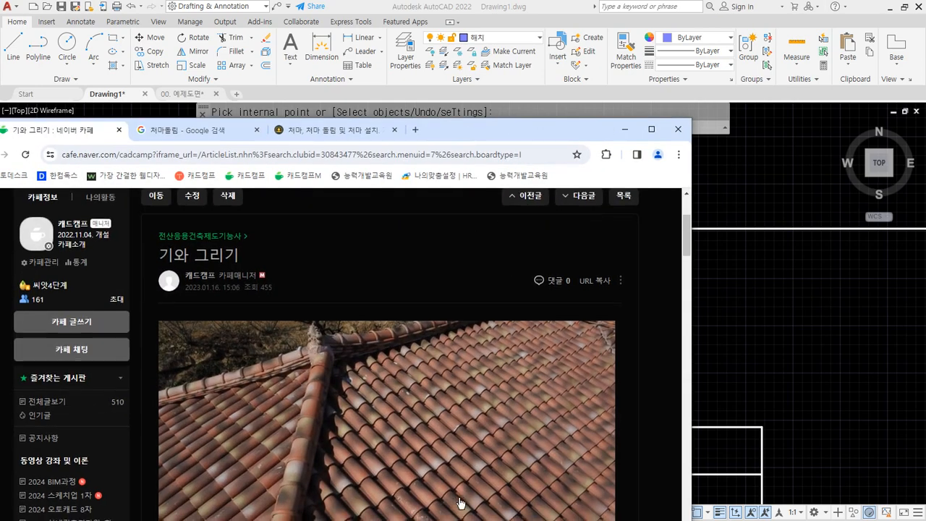
scroll(176, 401, "down", 12)
scroll(289, 382, "down", 15)
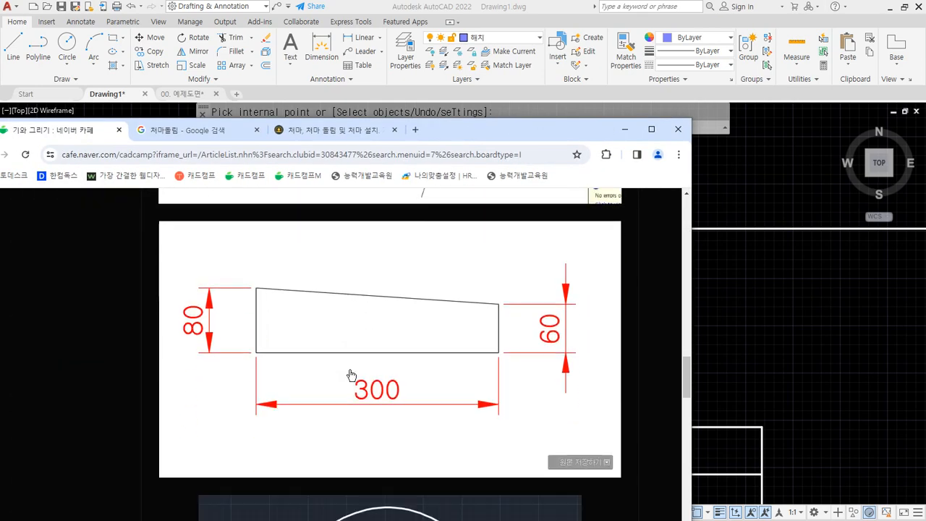
scroll(351, 374, "up", 2)
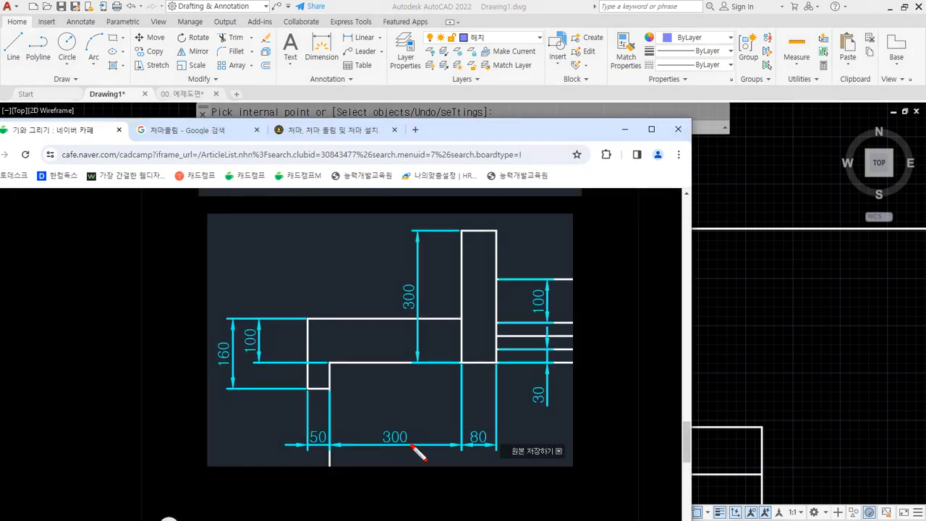
mouse_move(420, 444)
left_mouse_down()
mouse_move(331, 222)
mouse_move(539, 471)
mouse_move(412, 463)
left_mouse_up()
key("Escape")
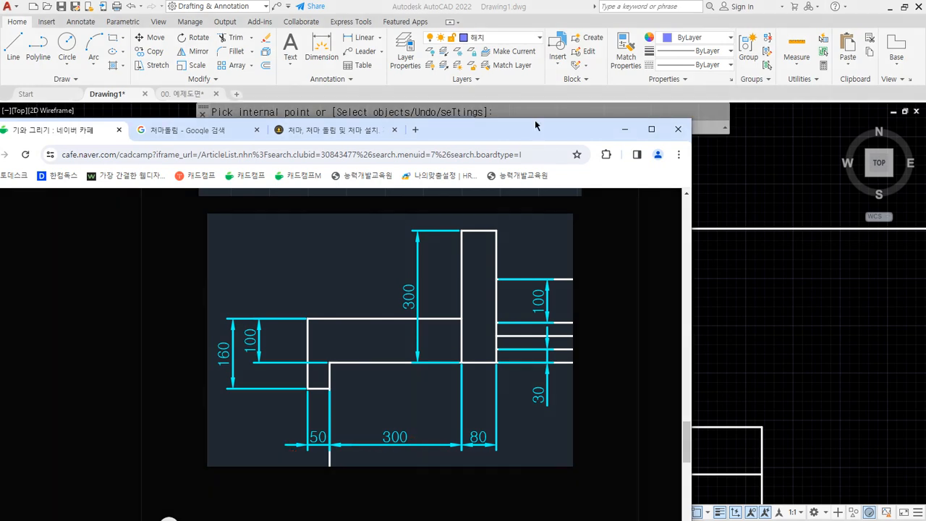
left_click_drag(536, 122, 0, 130)
- Draw connected lines from the roof's upper-left corner: 300 right, 300 up, 80 right, and down to the roof's top line
scroll(176, 223, "up", 3)
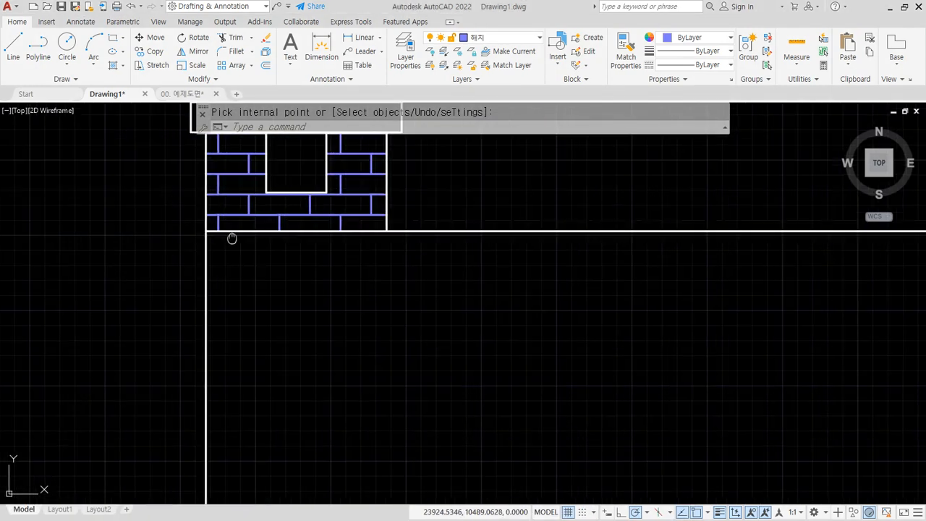
key("Return")
left_click(184, 271)
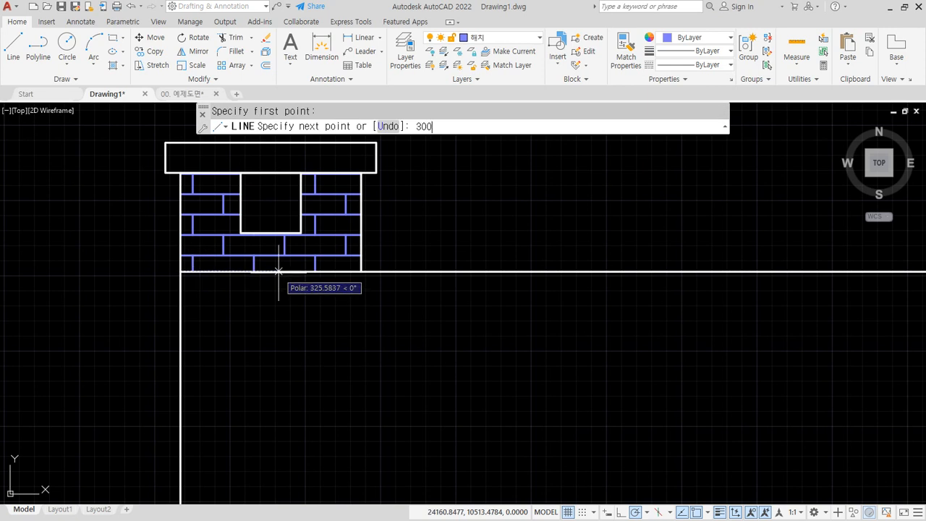
type("300")
key("Return")
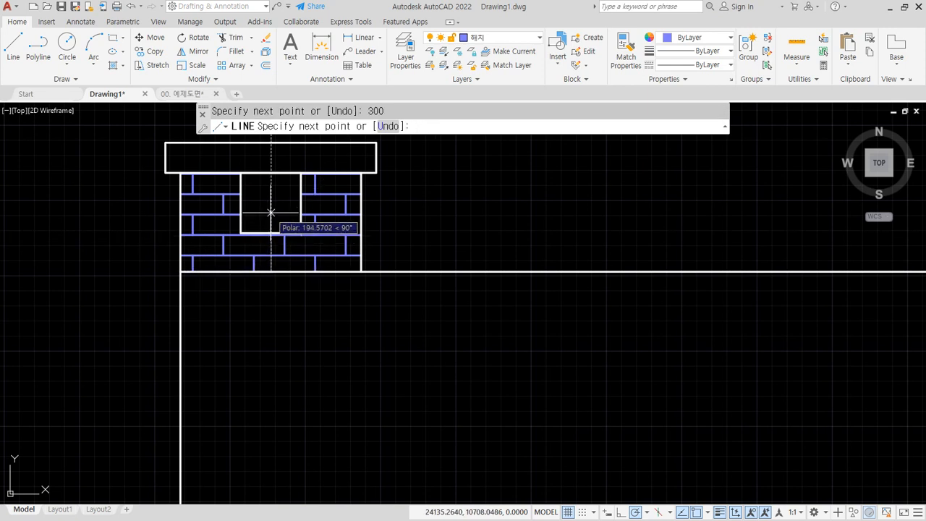
type("300")
key("Return")
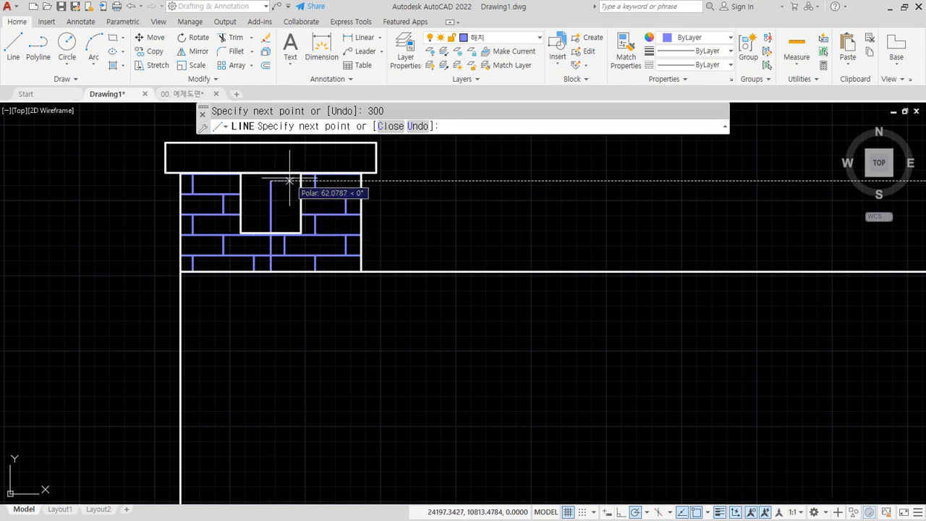
type("80")
key("Return")
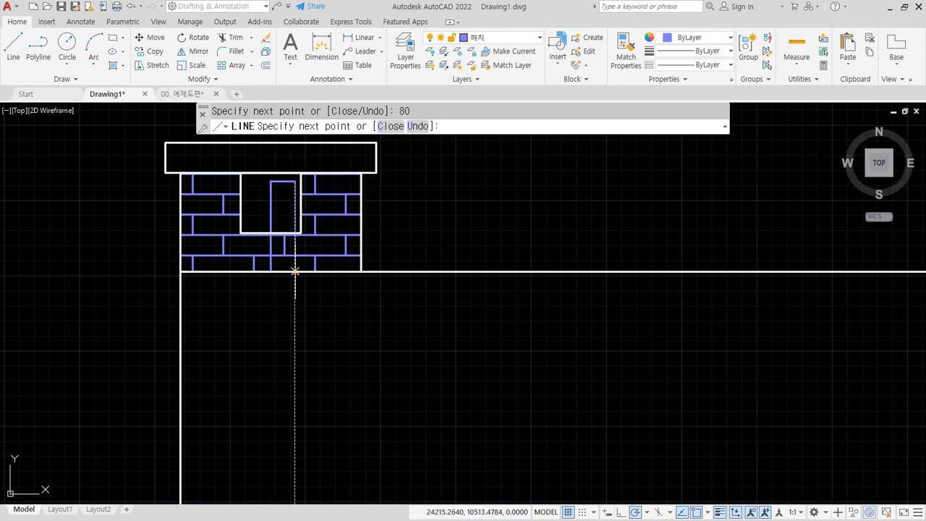
key("Return")
- Match the properties of the new ridge-end lines to the roof's white top line
type("ma")
key("Return")
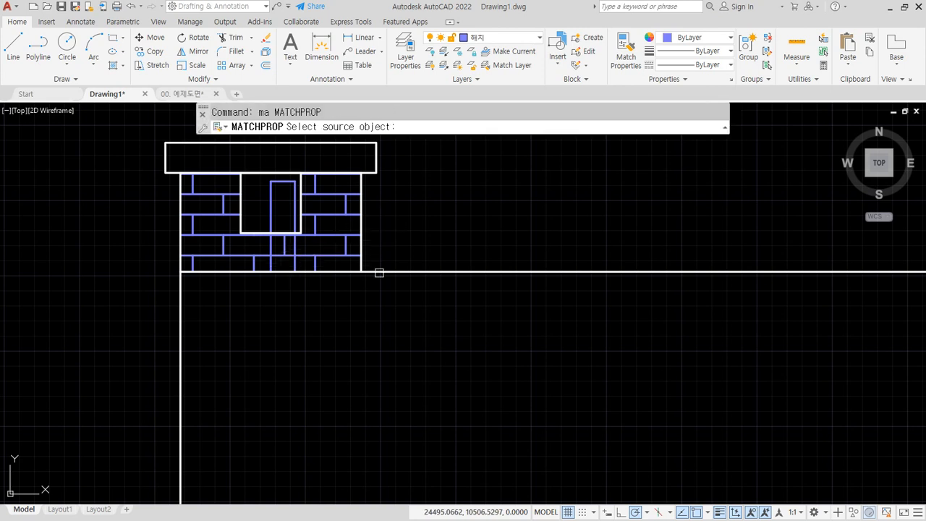
left_click(379, 272)
left_click(294, 197)
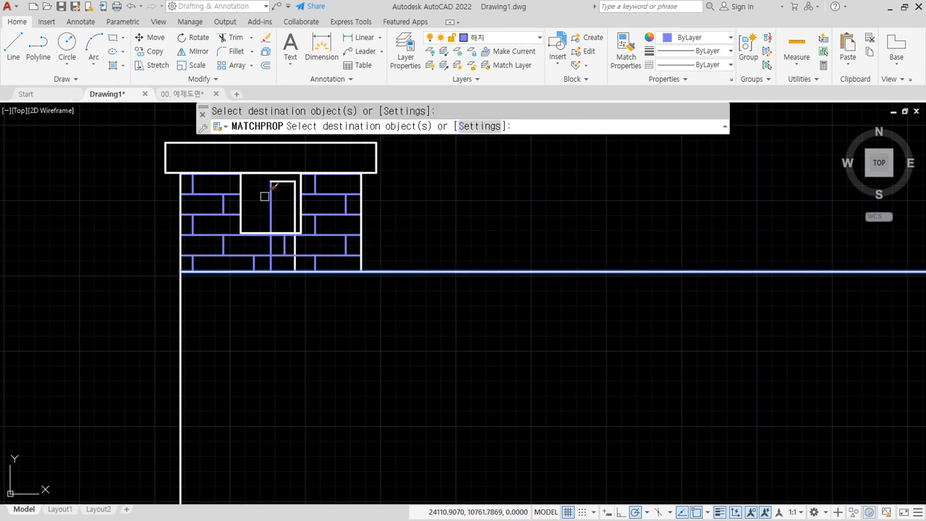
key("Return")
- Stretch the chimney's upper part, with its cap and opening, straight up by about 210
middle_click_drag(258, 223, 262, 267)
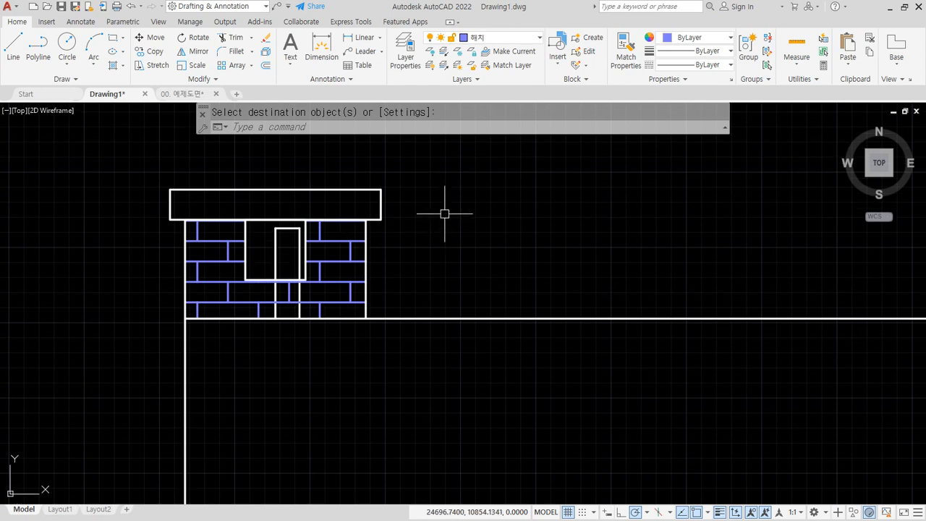
type("s")
key("Return")
left_click(432, 162)
left_click(99, 286)
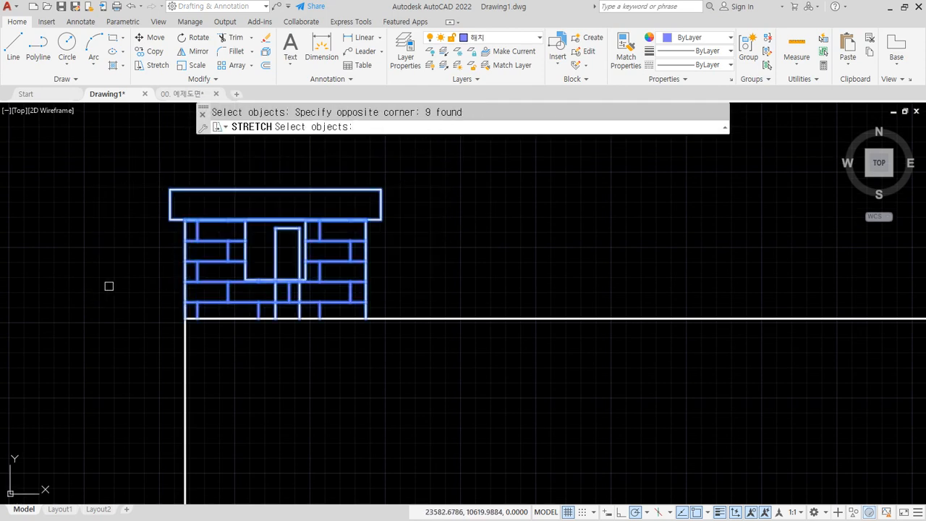
key("Return")
left_click(142, 278)
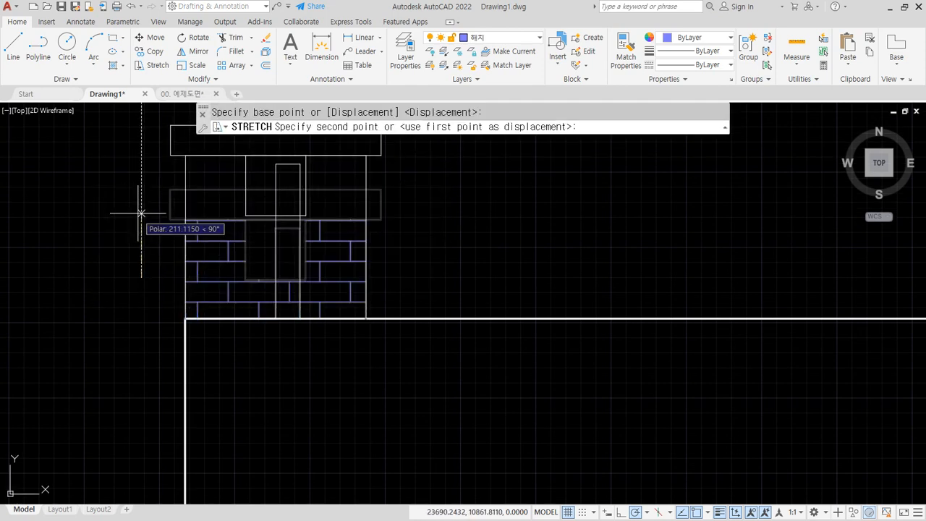
left_click(141, 212)
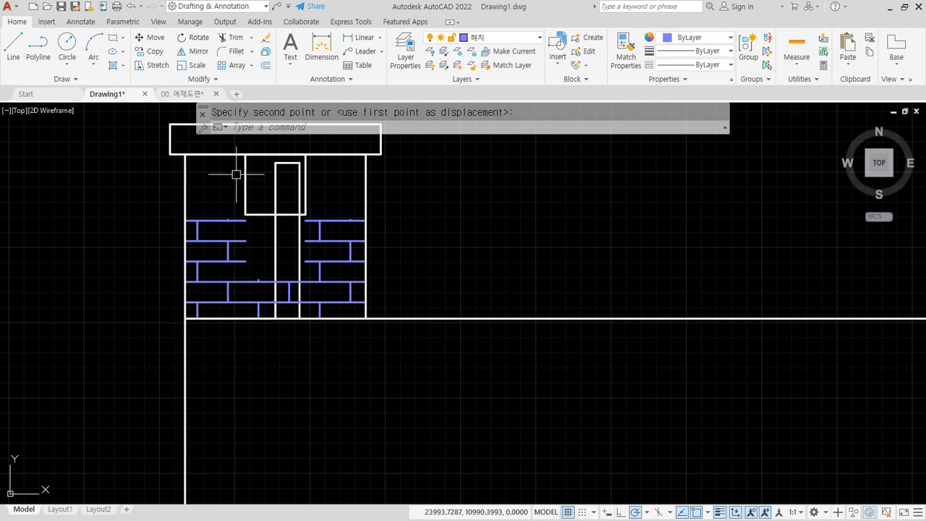
- Stretch the chimney's brick hatch boundary up to the cap on both sides and to the opening's lower edge in the middle
left_click(221, 219)
left_click(215, 219)
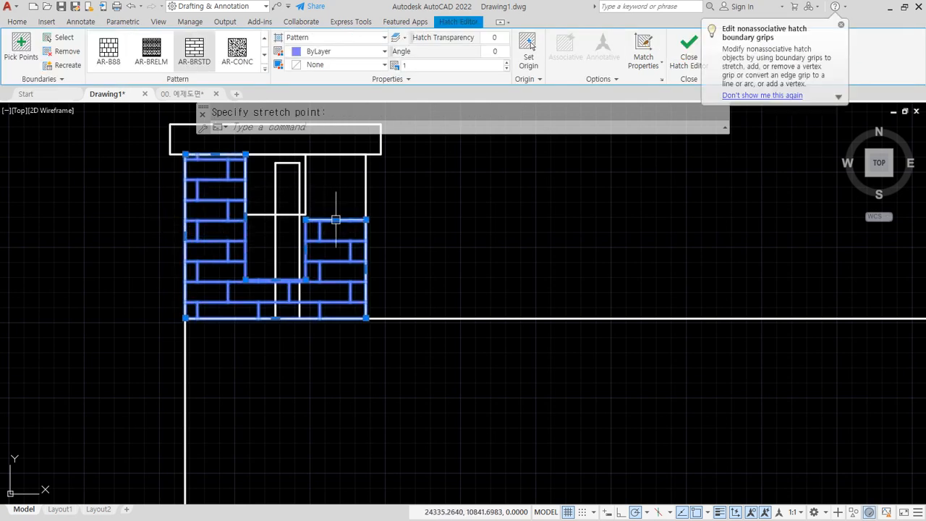
left_click(336, 219)
left_click(336, 154)
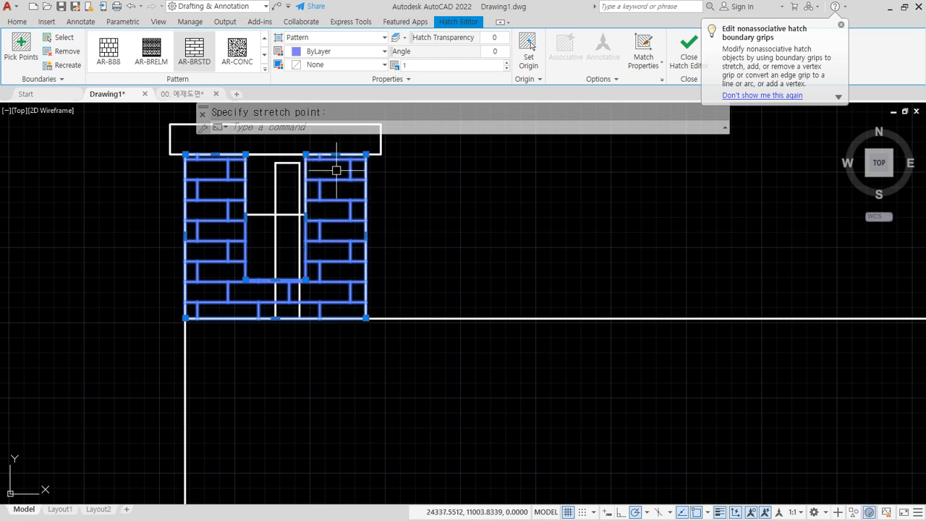
key("Escape")
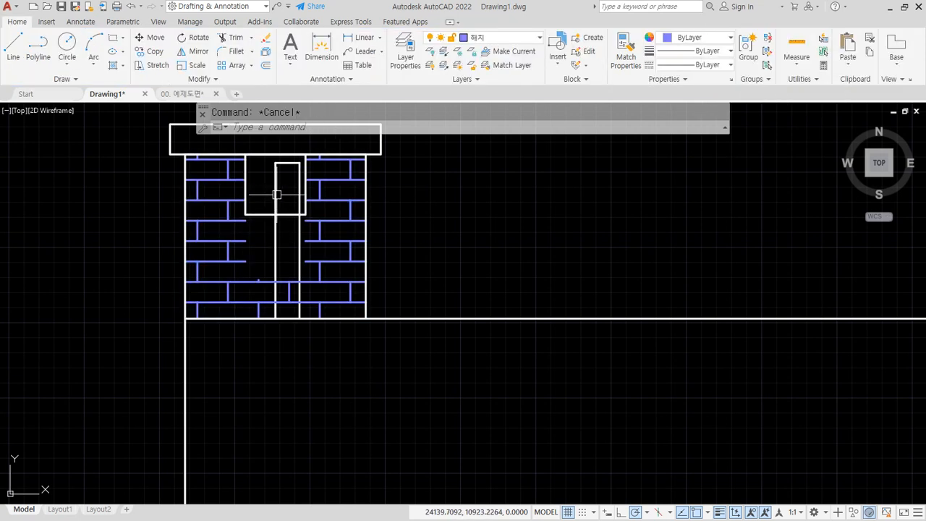
left_click(270, 278)
left_click(275, 279)
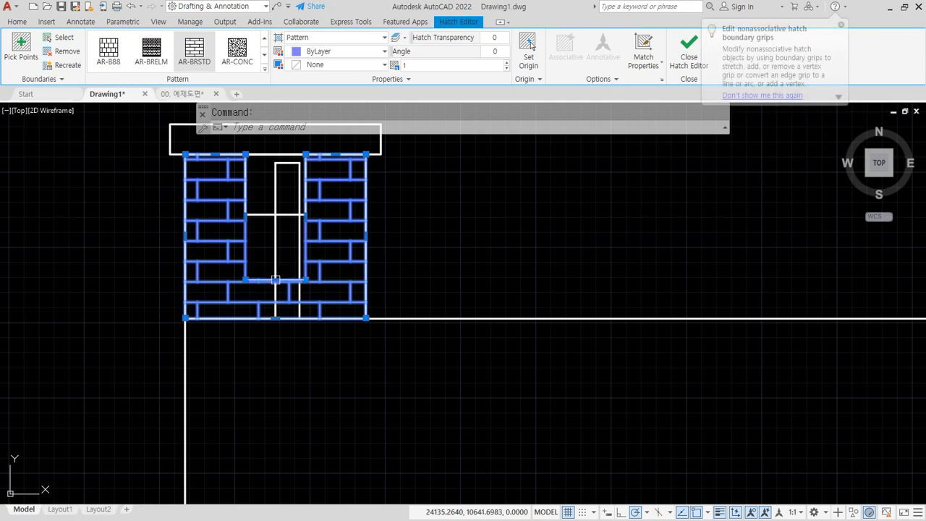
left_click(275, 215)
key("Escape")
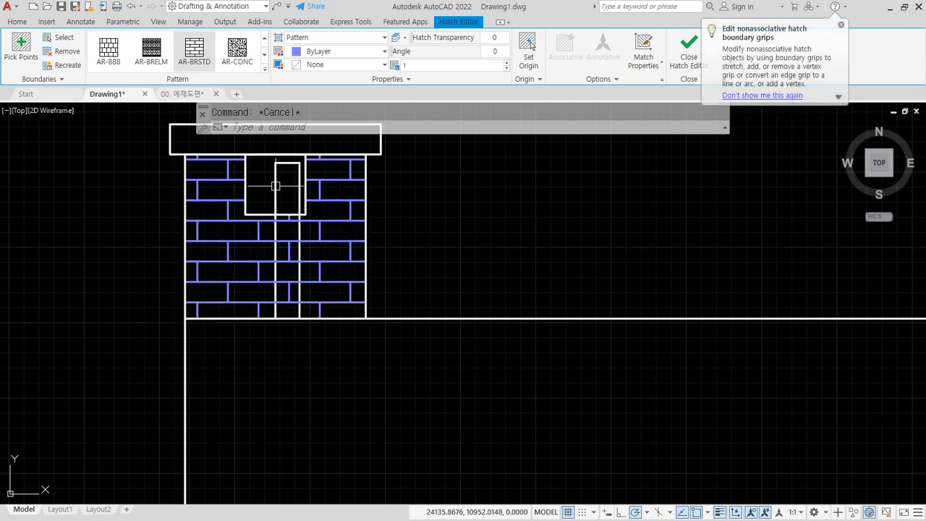
- Erase the old ridge-end upright lines inside the chimney
left_click(275, 182)
left_click(300, 177)
key("Delete")
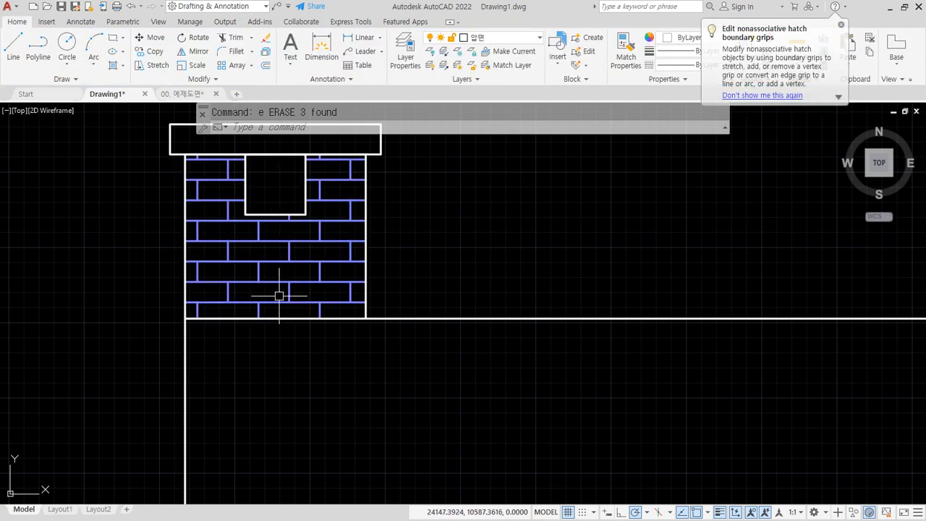
- Draw connected lines from the middle of the chimney's base: 300 up, 80 right, and back down to the roof's top line
scroll(279, 300, "up", 2)
type("l")
key("Return")
left_click(272, 324)
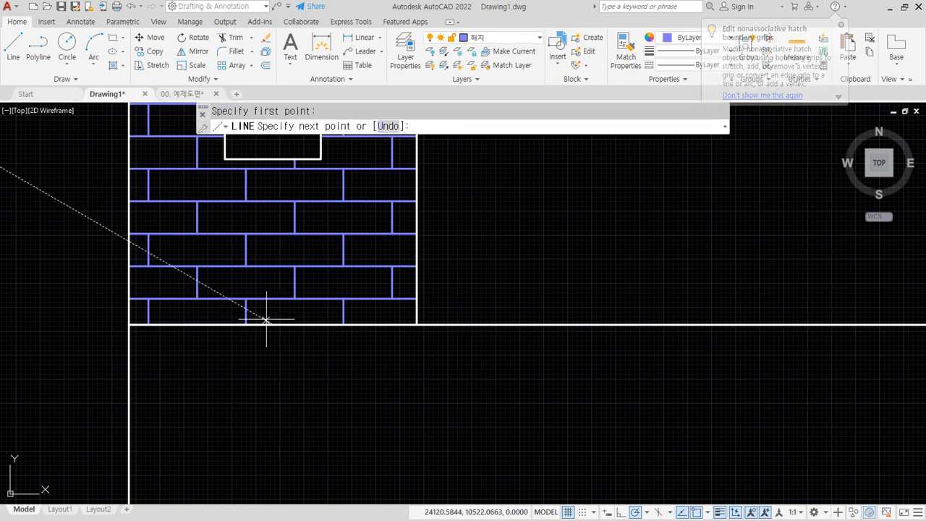
type("300")
key("Return")
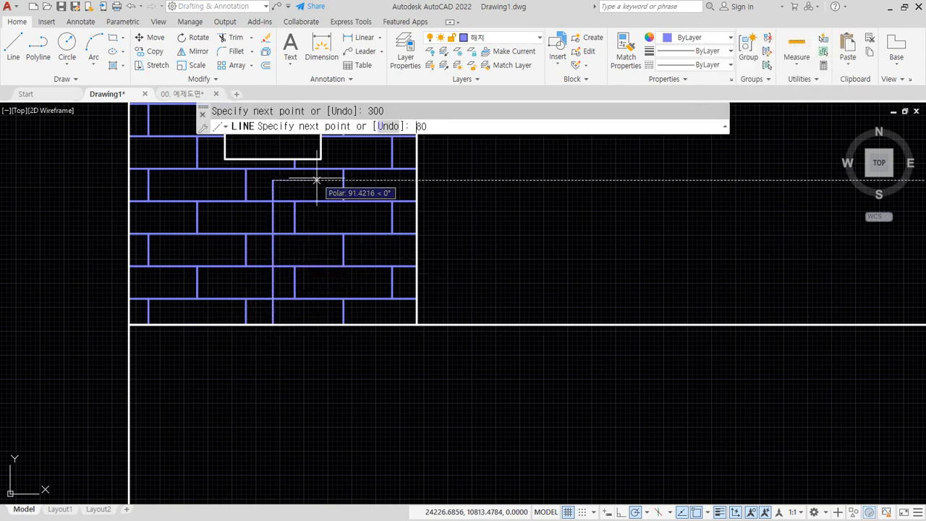
type("80")
key("Return")
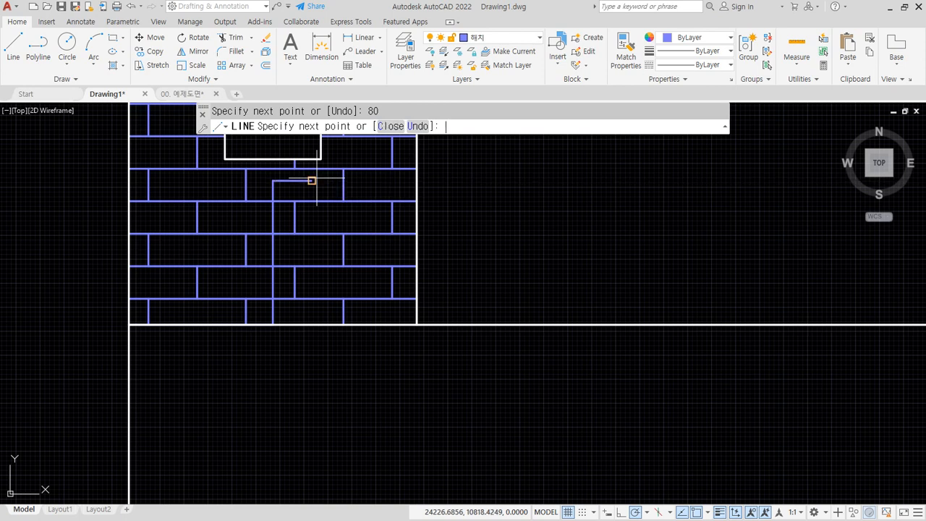
left_click(312, 323)
key("Return")
- Match the new ridge-end lines' properties to the roof's white top line and make the white 입면 layer current
type("ma")
key("Return")
left_click(327, 324)
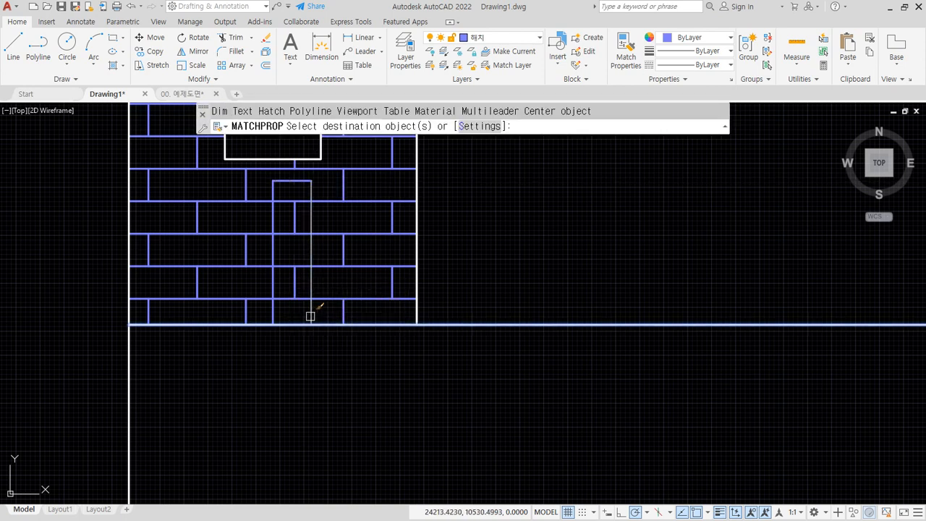
left_click(312, 316)
key("Escape")
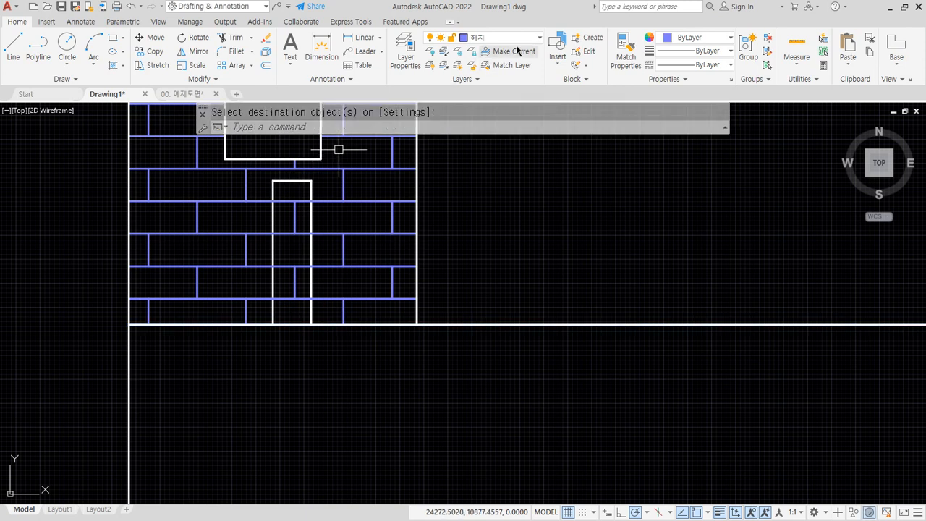
left_click(506, 38)
left_click(478, 135)
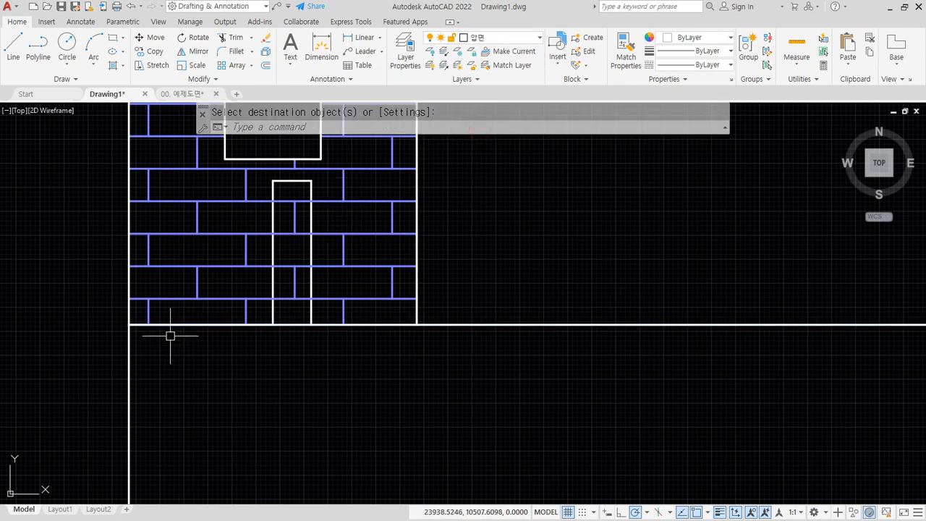
- Offset the short horizontal line at the chimney's base 100 upward
middle_click_drag(146, 355, 258, 356)
type("o")
key("space")
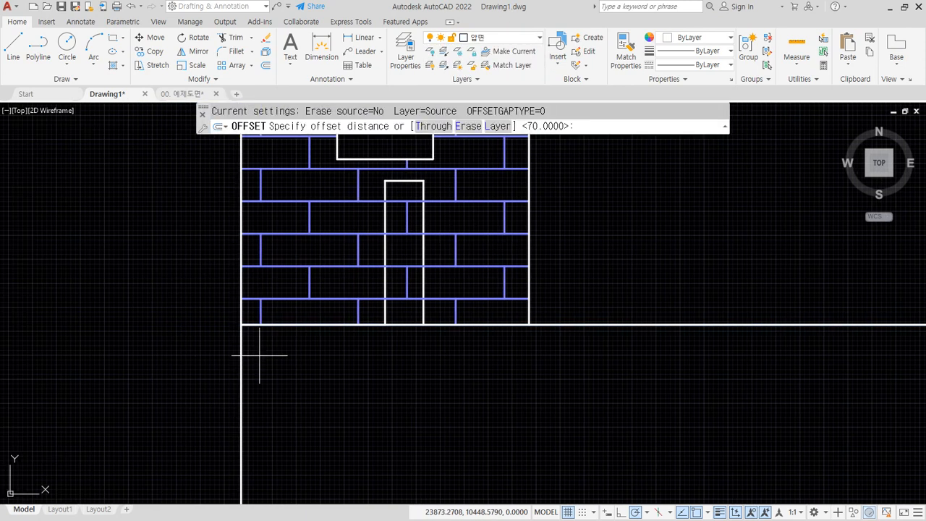
key("Return")
left_click(297, 298)
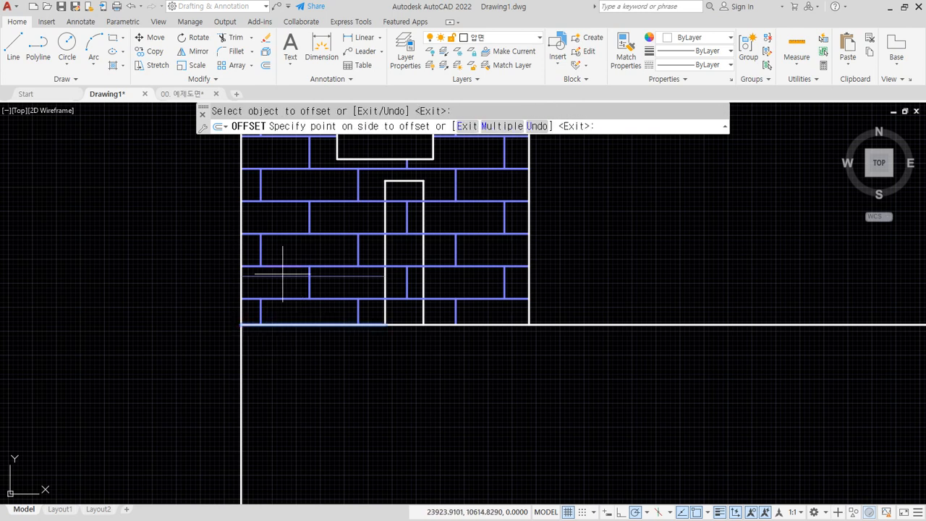
left_click(279, 276)
key("space")
- Offset the roof's left vertical edge 50 outward to the left
key("space")
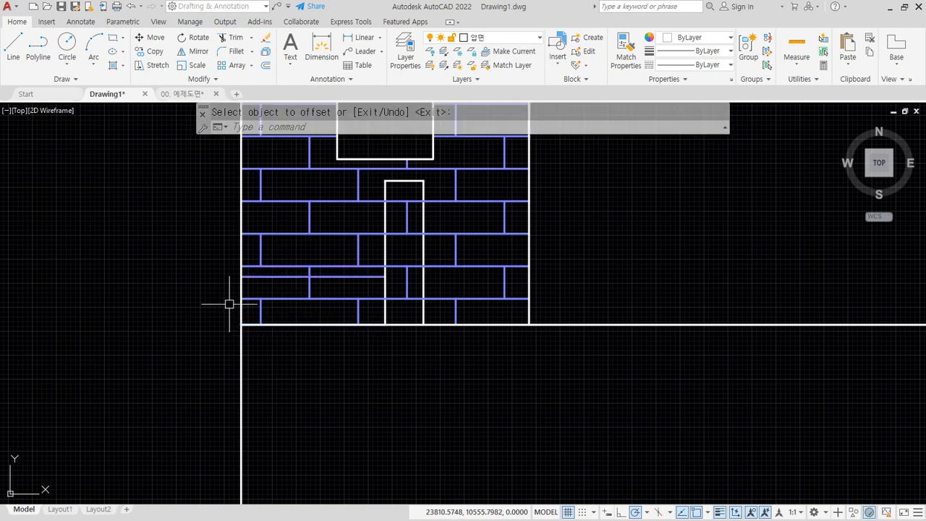
type("50")
key("Return")
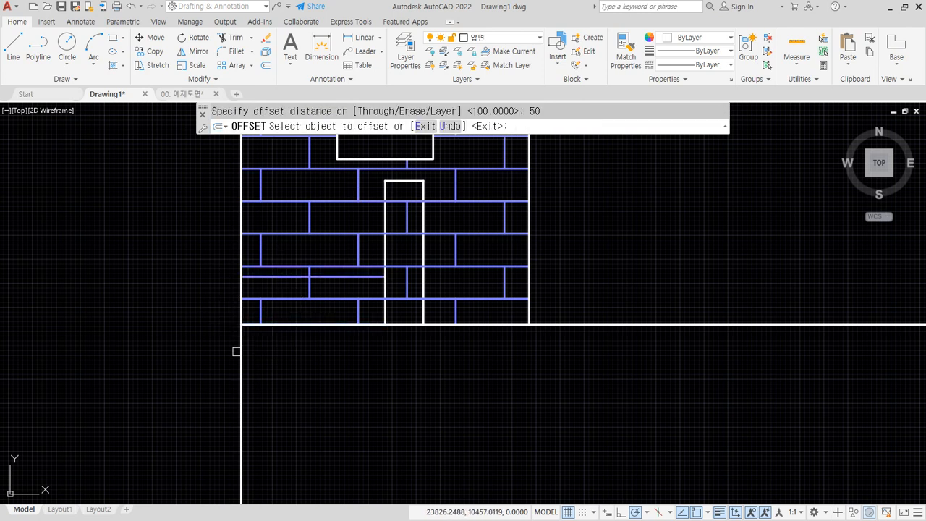
left_click(230, 353)
left_click(242, 351)
left_click(184, 340)
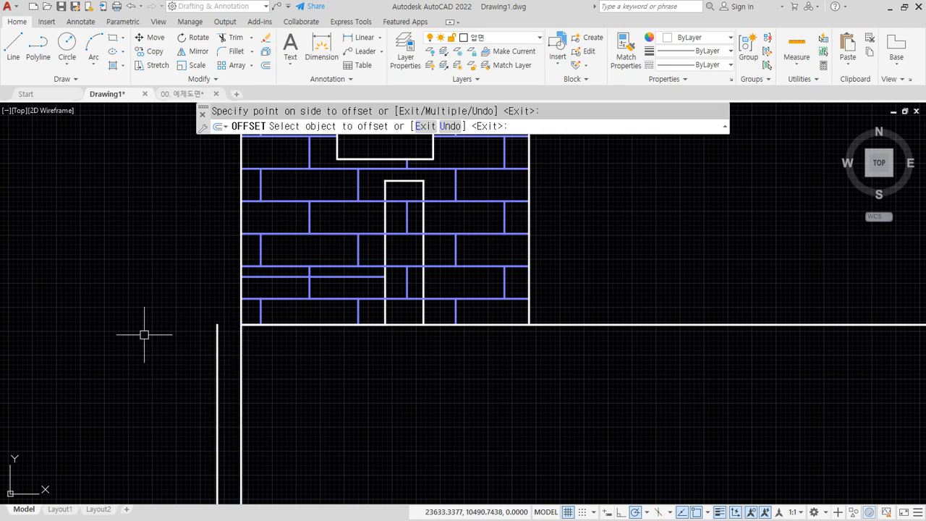
key("space")
- Offset the new short horizontal line downward to just below the roof's top line
key("space")
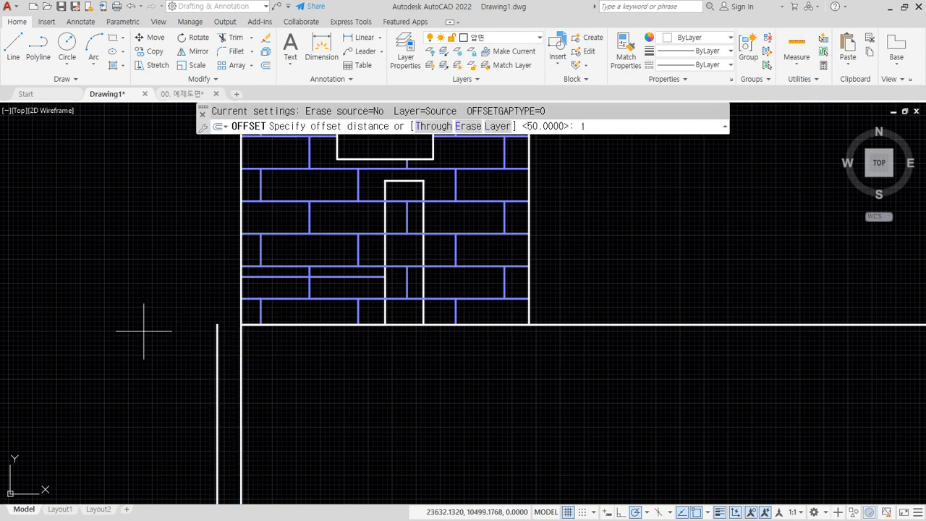
key("Return")
left_click(272, 277)
left_click(285, 395)
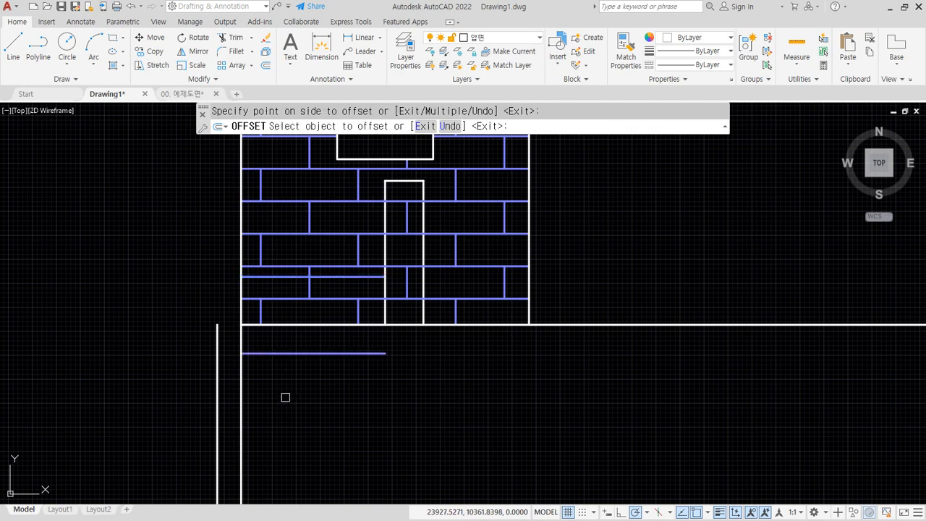
key("space")
- Match the properties of both short horizontal lines to the roof's white left edge
type("ma")
key("space")
left_click(239, 337)
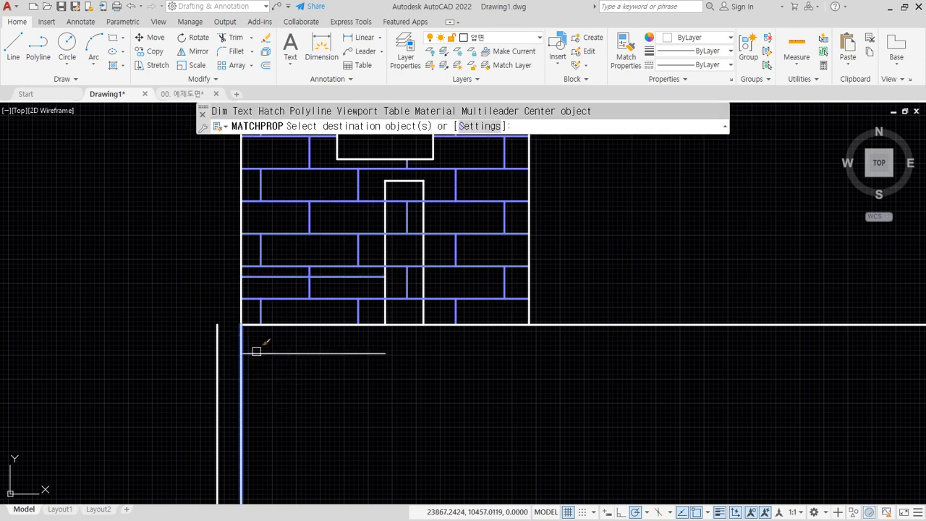
left_click(259, 353)
left_click(271, 276)
key("space")
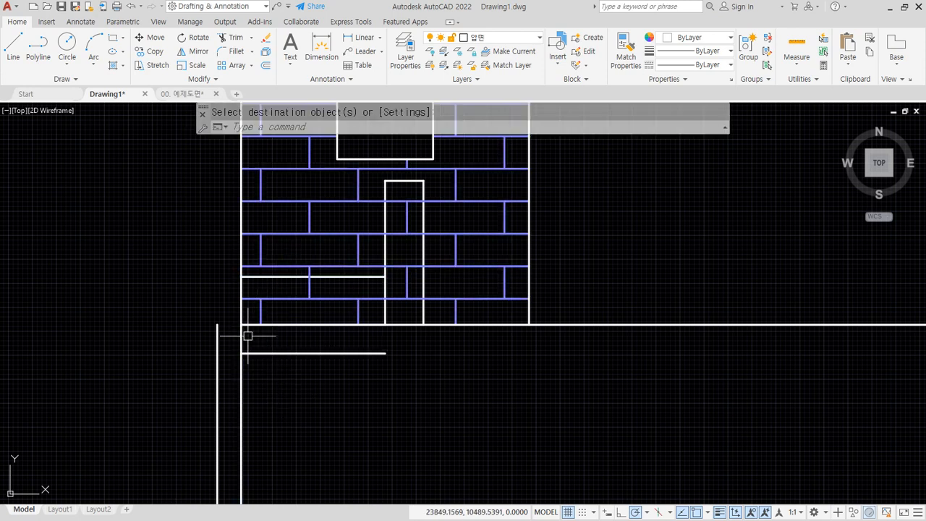
- Fillet the outer vertical line with the lower and upper horizontal lines at radius 0 to form the ridge tile's left end
type("f")
key("space")
left_click(248, 353)
left_click(217, 322)
key("space")
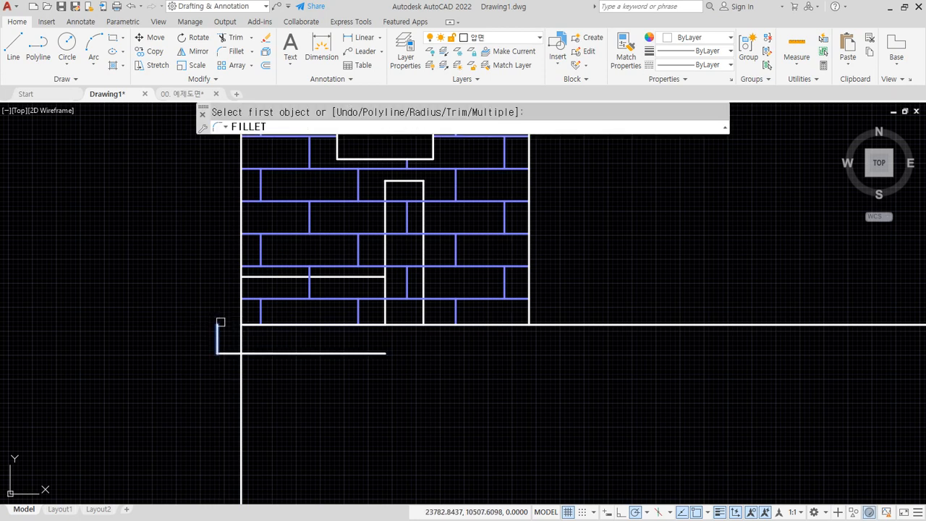
left_click(217, 322)
left_click(268, 277)
key("space")
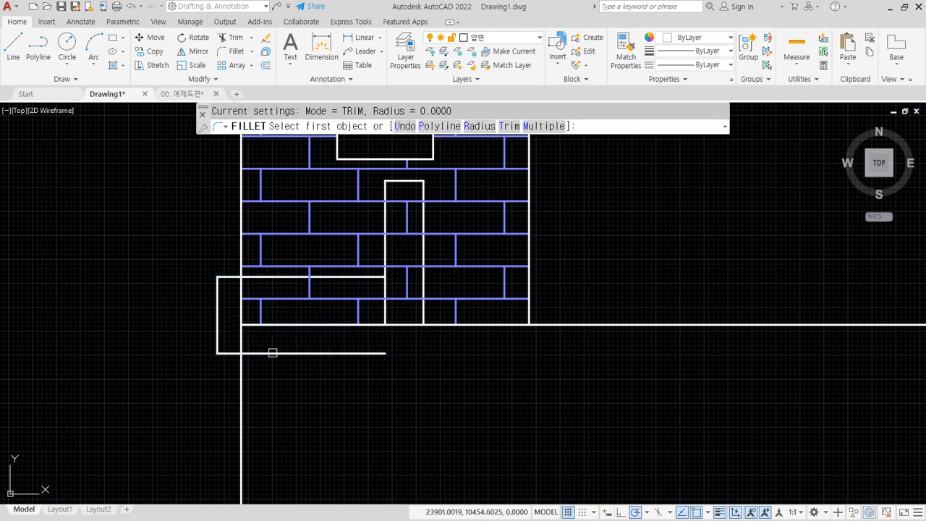
type("tr")
key("Escape")
- Trim the lower horizontal line back to the roof's left edge
type("tr")
key("space")
left_click(341, 354)
key("space")
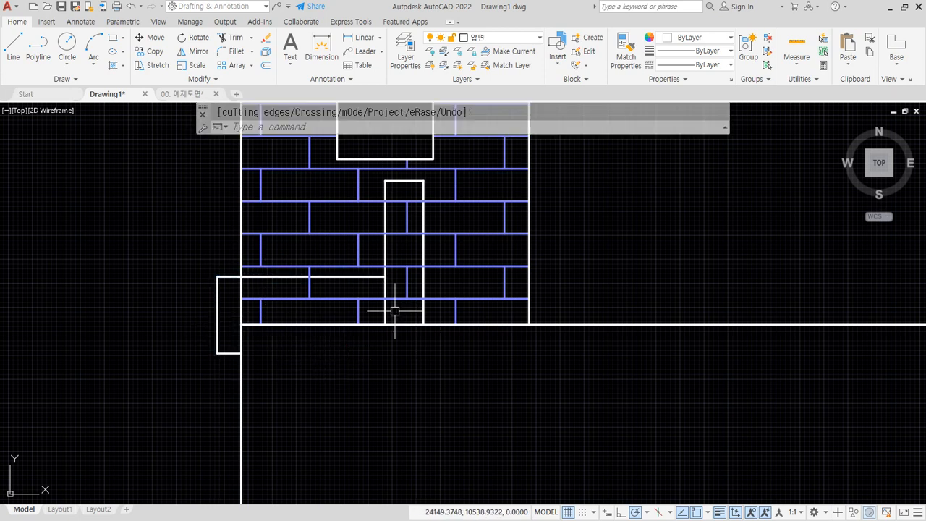
- Remove the chimney boundary from the brick hatch and re-pick the chimney area outside the ridge-end outline
left_click(393, 297)
scroll(416, 337, "down", 8)
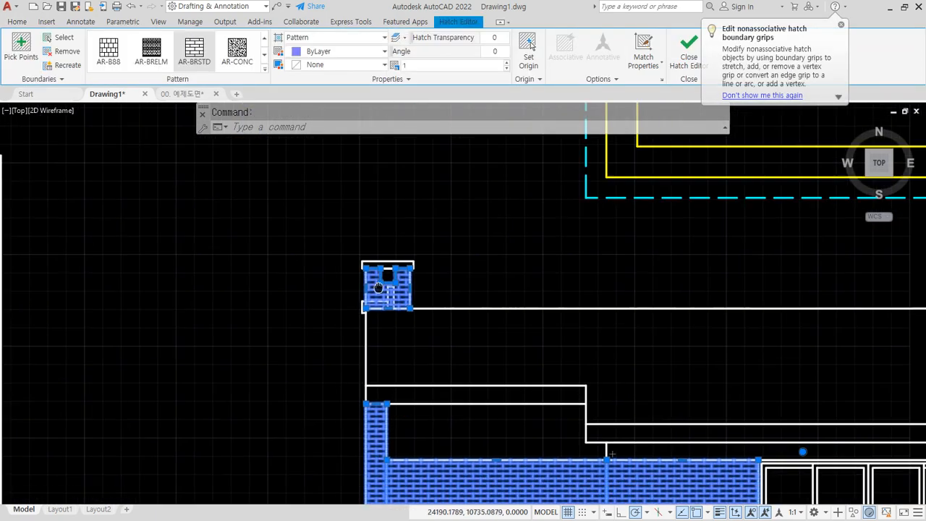
middle_click_drag(380, 287, 282, 238)
scroll(282, 237, "up", 4)
scroll(282, 237, "up", 2)
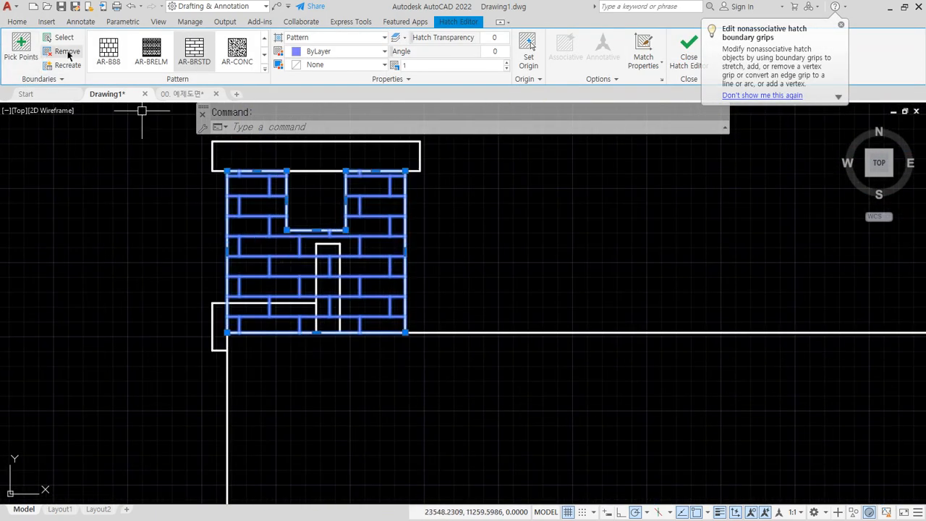
left_click(68, 52)
left_click(262, 172)
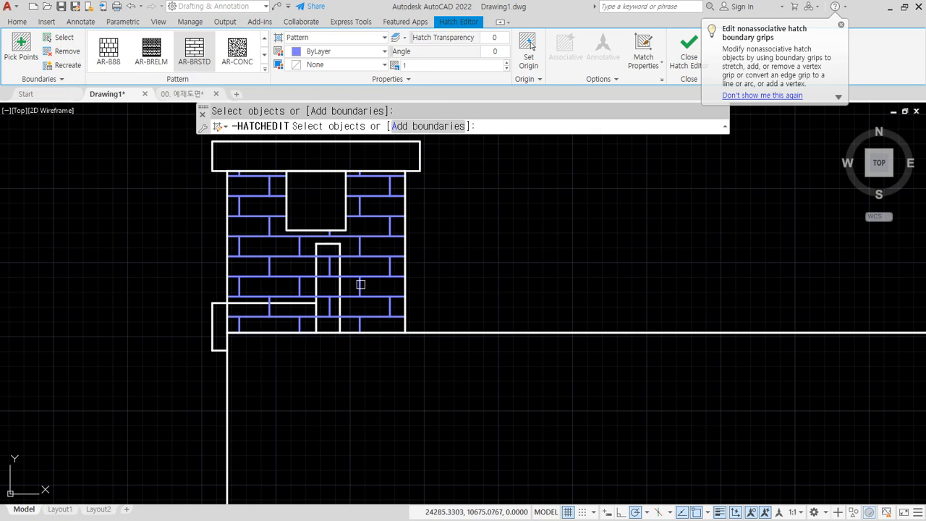
left_click(360, 285)
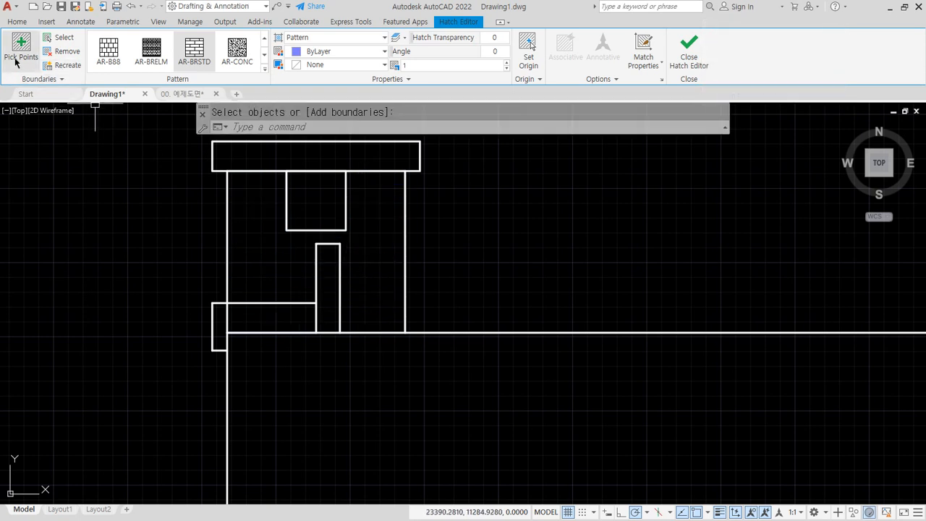
left_click(262, 202)
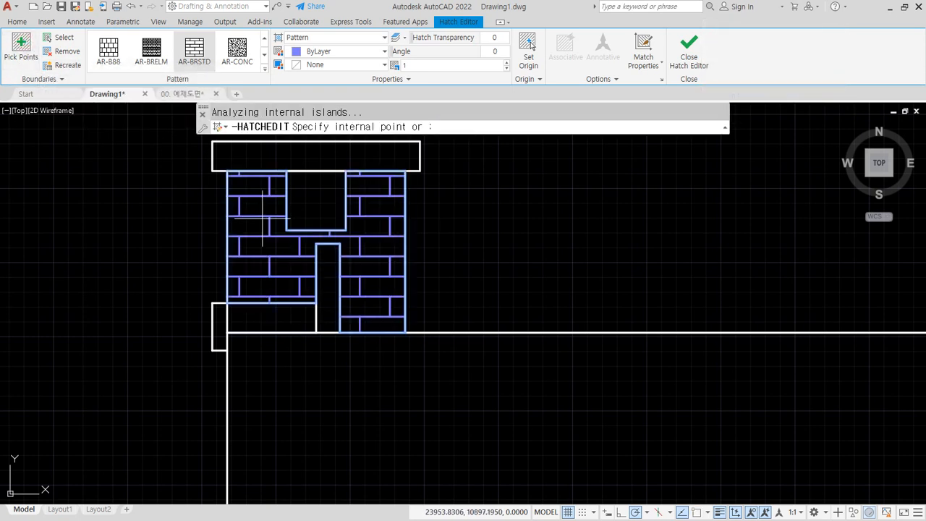
left_click(689, 49)
- Try to add the chimney area to the existing wall brick hatch with pattern AR-BRSTD at scale 1
scroll(302, 335, "down", 2)
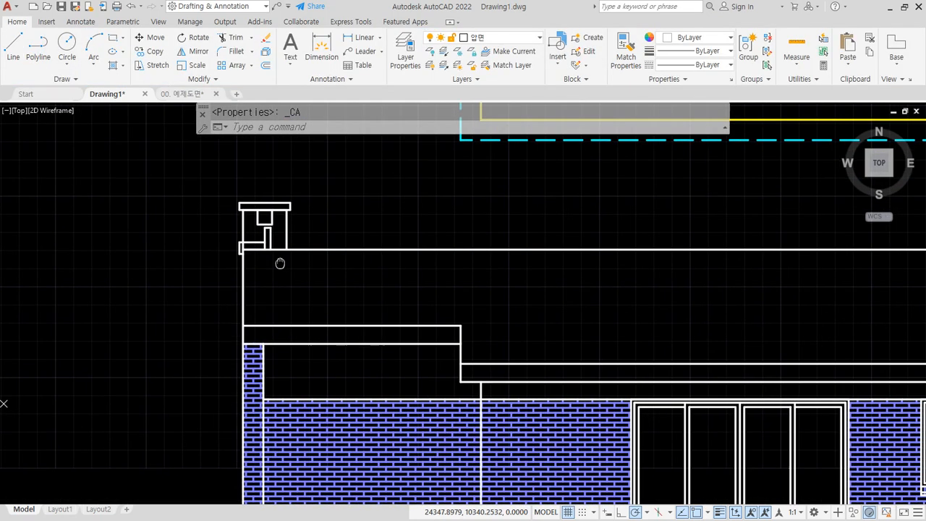
scroll(280, 341, "up", 3)
scroll(239, 376, "down", 2)
left_click(232, 396)
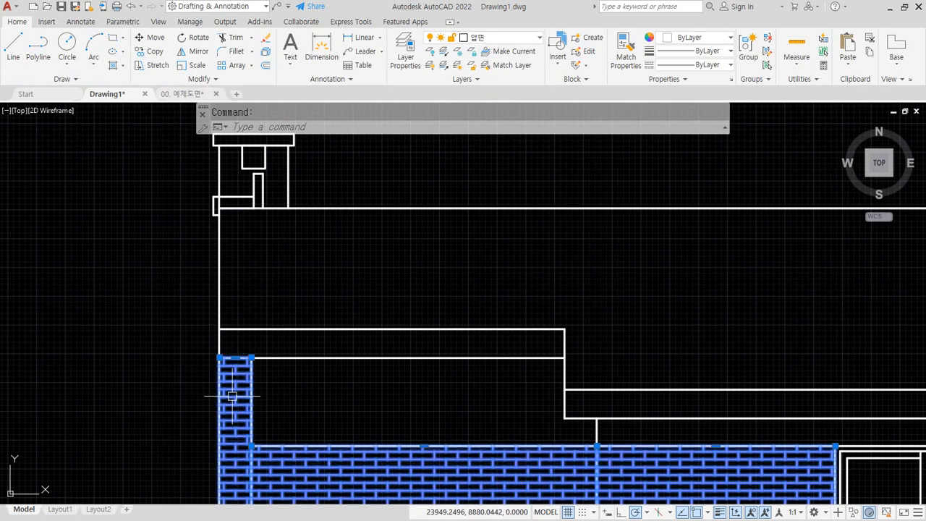
scroll(232, 396, "down", 1)
scroll(250, 246, "up", 1)
scroll(218, 244, "up", 1)
scroll(204, 217, "down", 2)
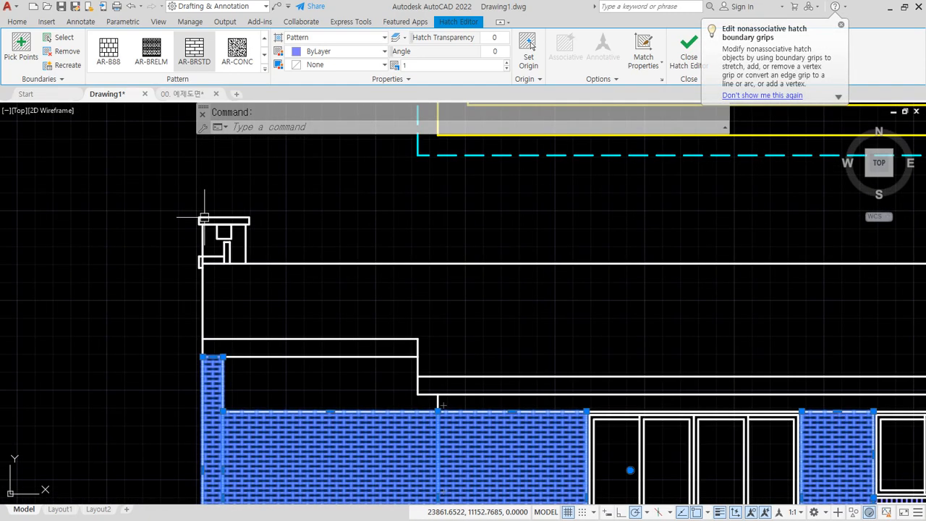
scroll(204, 217, "down", 2)
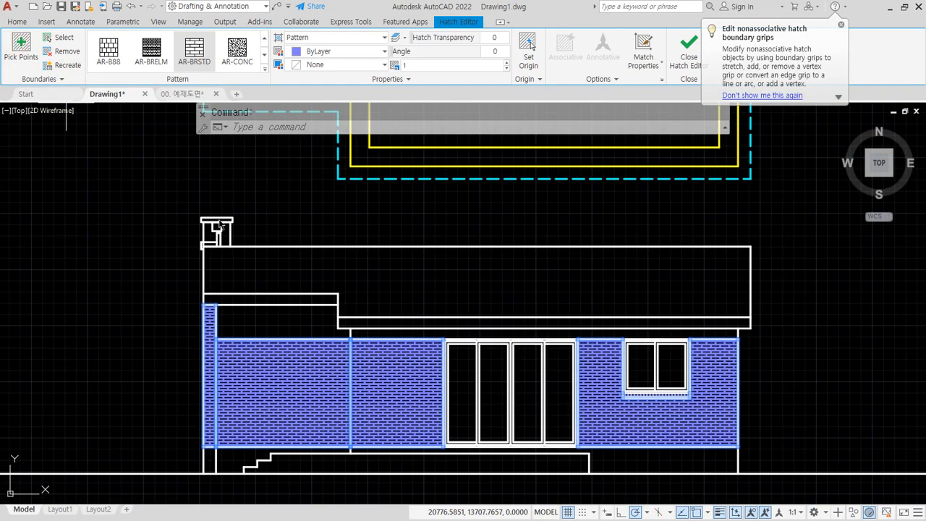
left_click(225, 233)
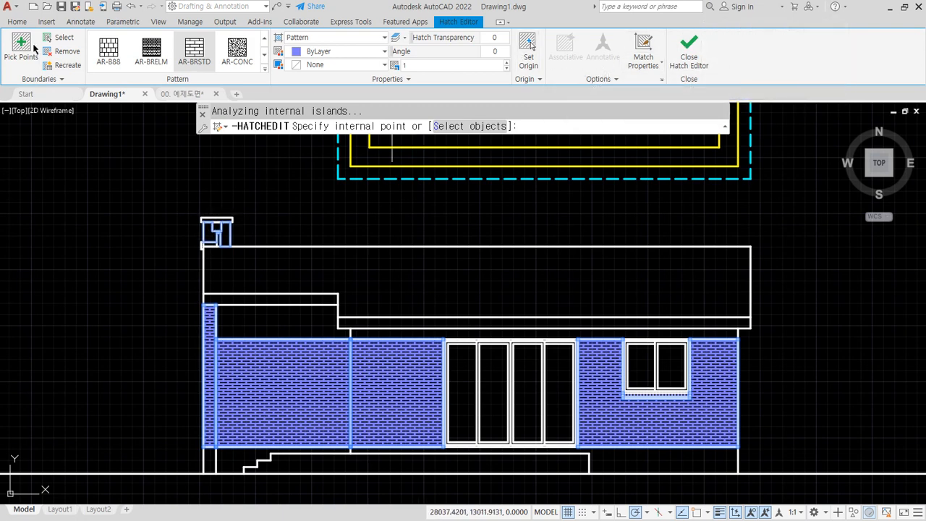
left_click(152, 50)
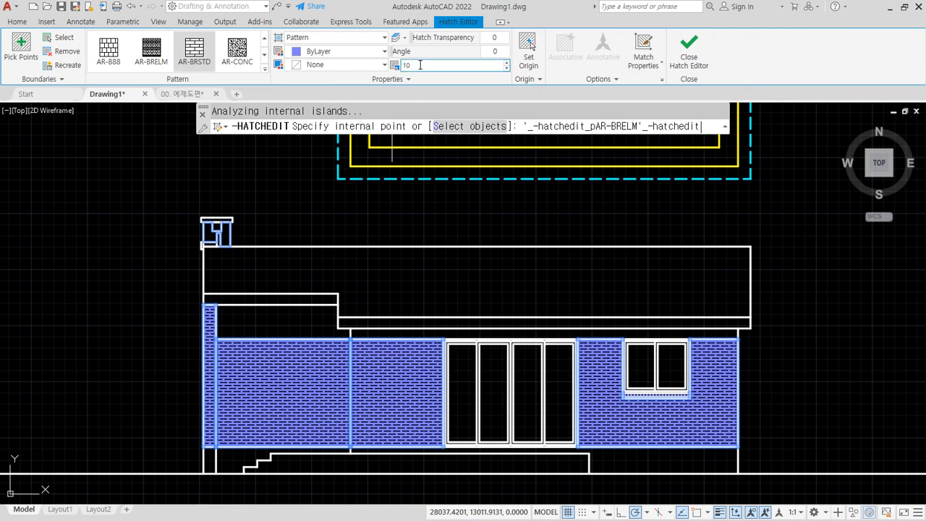
type("1")
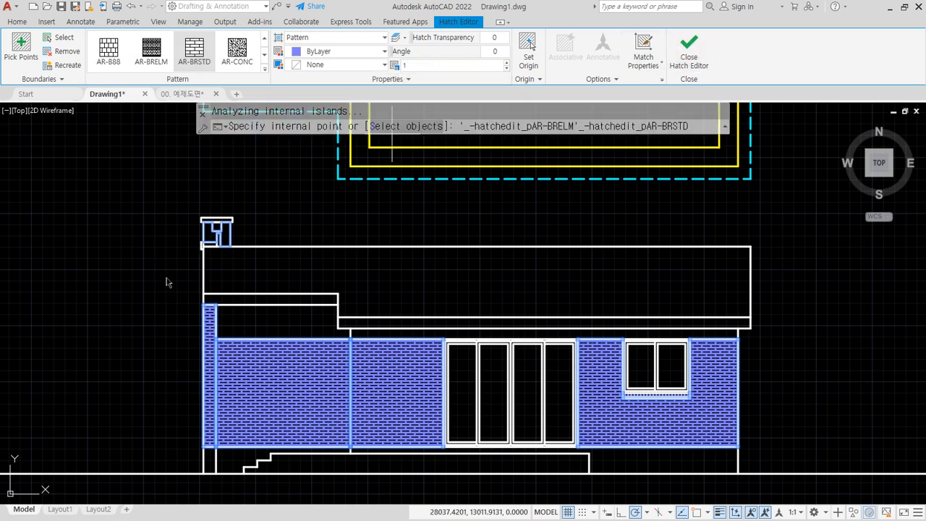
left_click(221, 229)
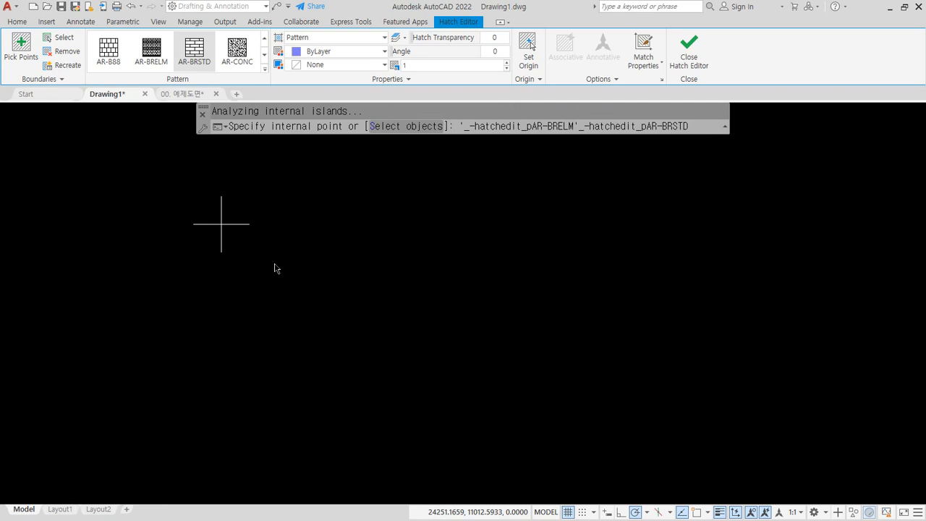
key("Escape")
- Hatch the chimney area around the ridge-end outline with AR-BRSTD at scale 1 on the 해치 layer
type("h")
key("Return")
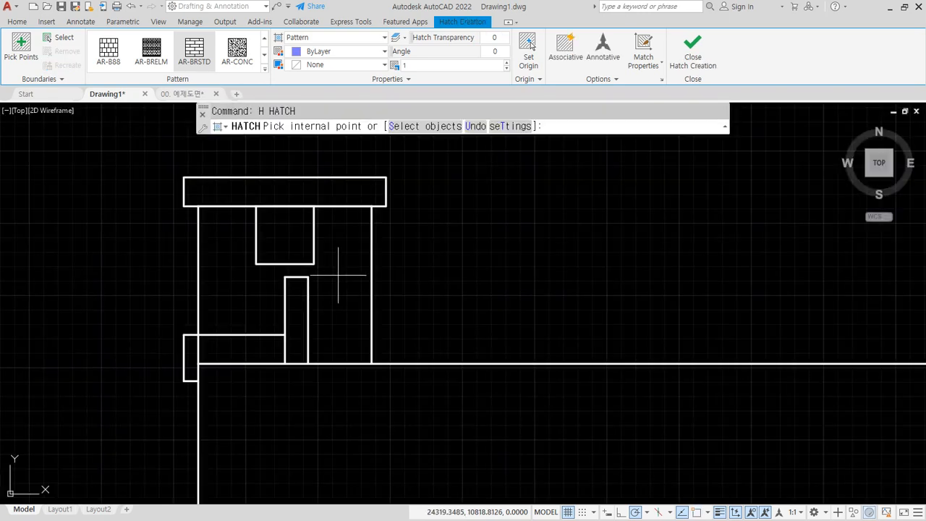
left_click(338, 275)
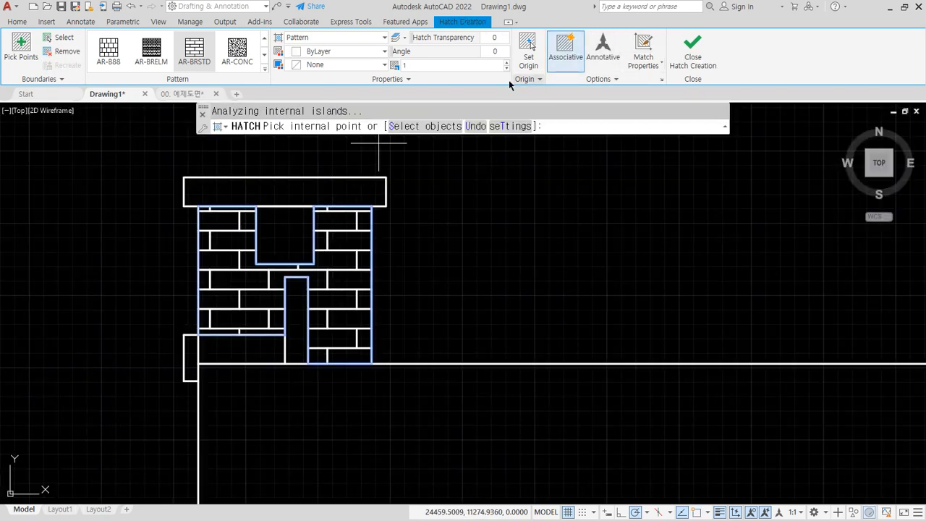
left_click(408, 80)
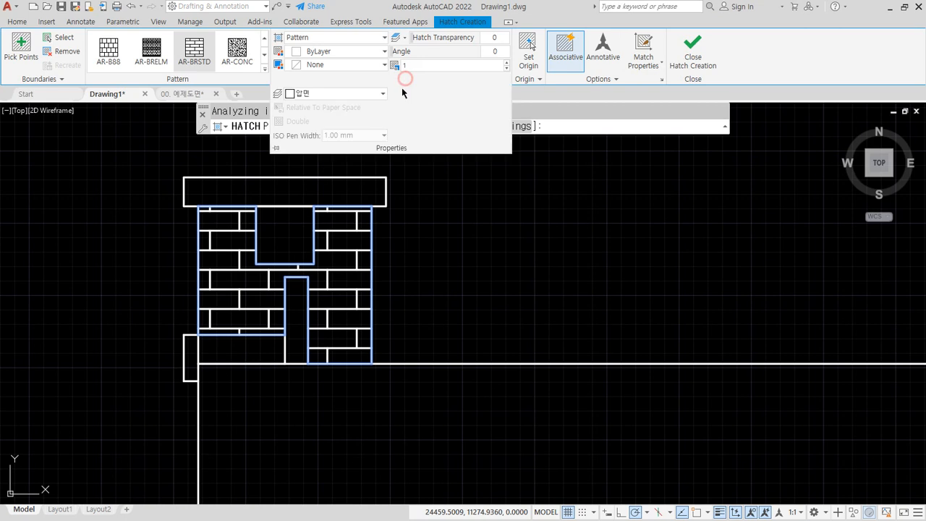
left_click(332, 93)
left_click(322, 223)
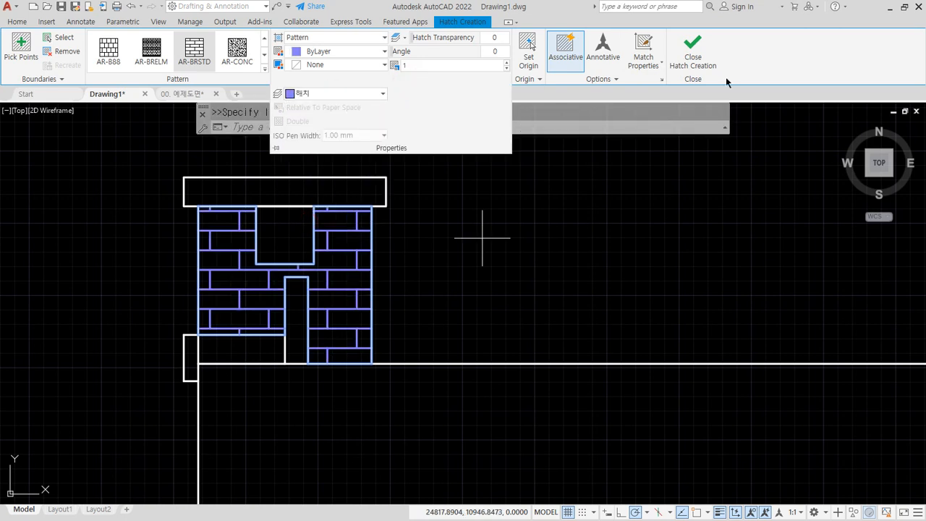
left_click(693, 53)
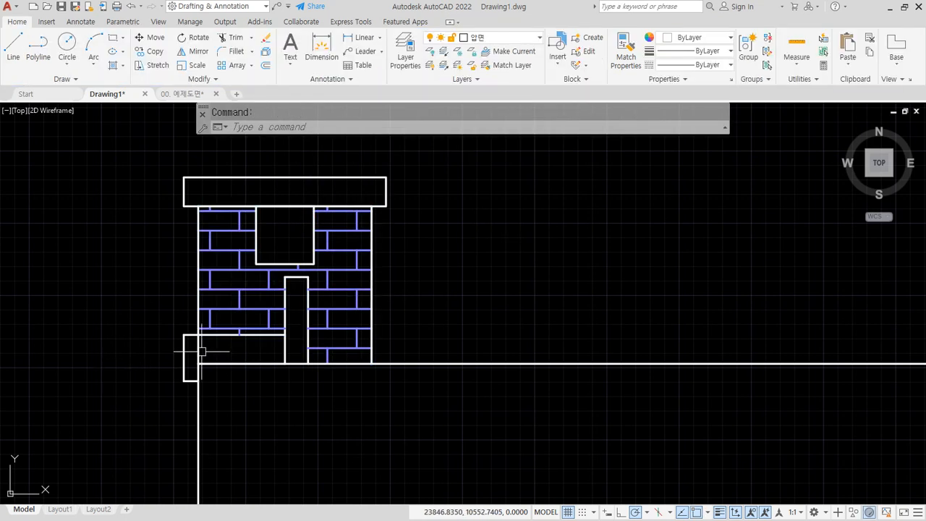
- Trim away the chimney's left edge where it crosses the ridge tile's left end
type("tr")
key("Return")
scroll(228, 327, "down", 2)
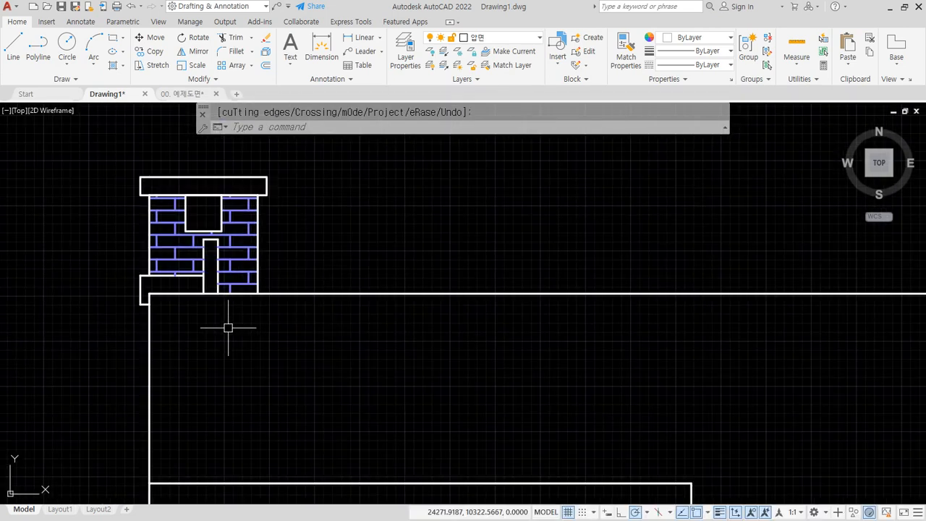
- Erase the brick hatch from the chimney
scroll(240, 261, "up", 2)
left_click(241, 248)
left_click(225, 277)
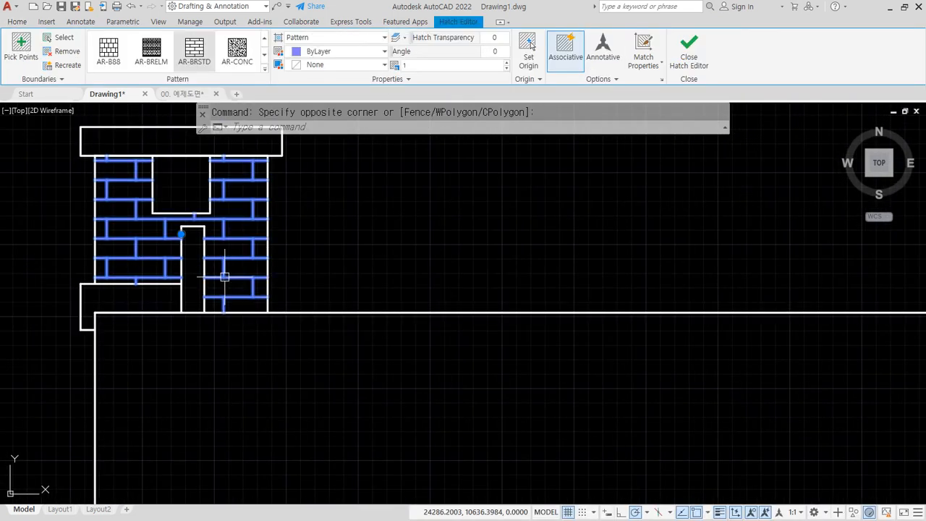
type("e")
key("Return")
- Mirror the left ridge-end outline to the roof's right end about a vertical axis through the ridge line's midpoint, keeping the original
middle_click_drag(280, 318, 292, 277)
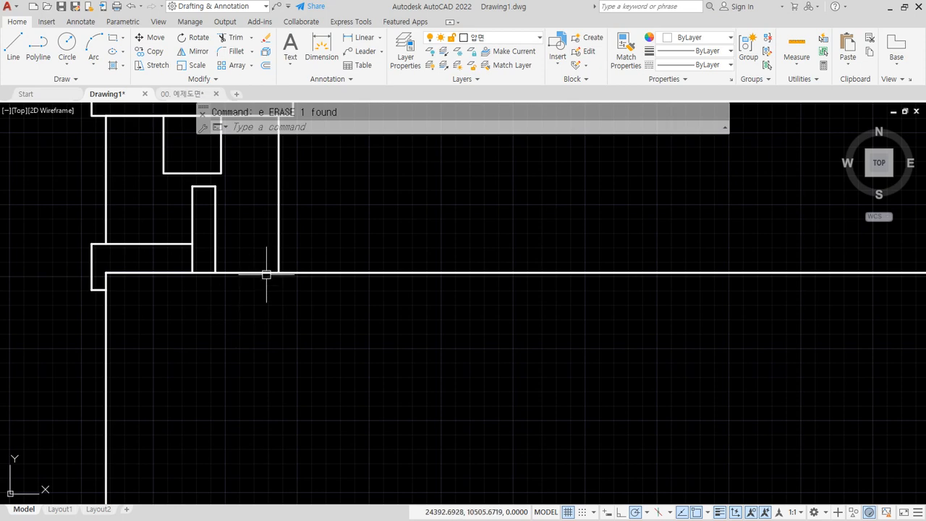
type("mi")
key("Return")
left_click(53, 178)
left_click(263, 325)
key("Return")
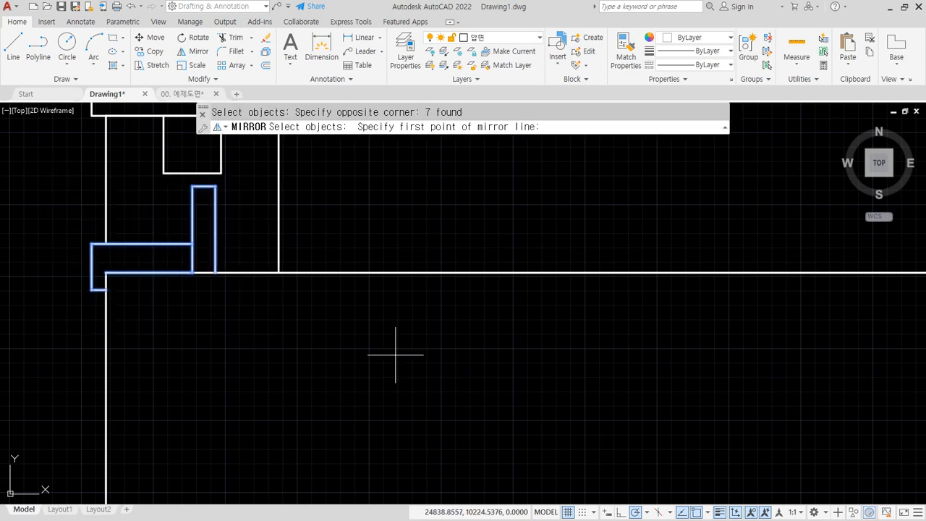
scroll(396, 355, "down", 4)
type("d")
key("Return")
scroll(463, 351, "down", 4)
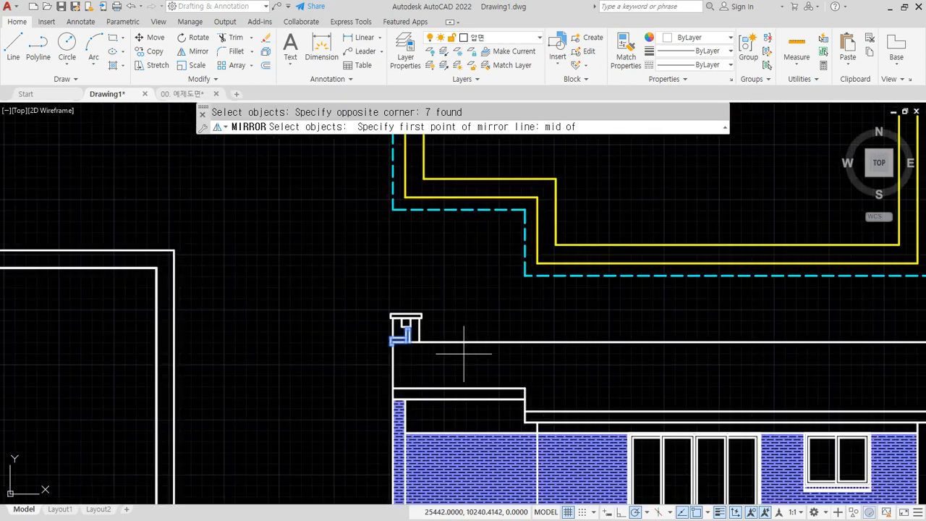
left_click(291, 301)
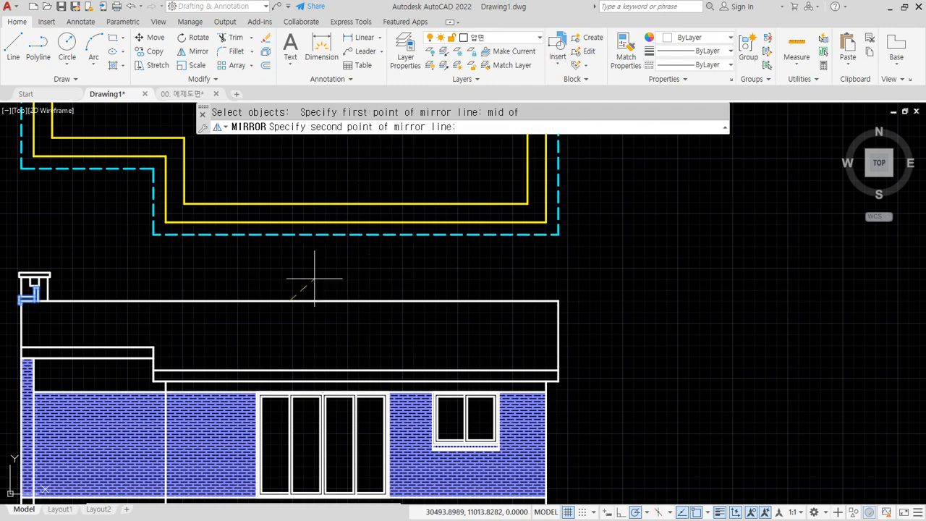
left_click(283, 266)
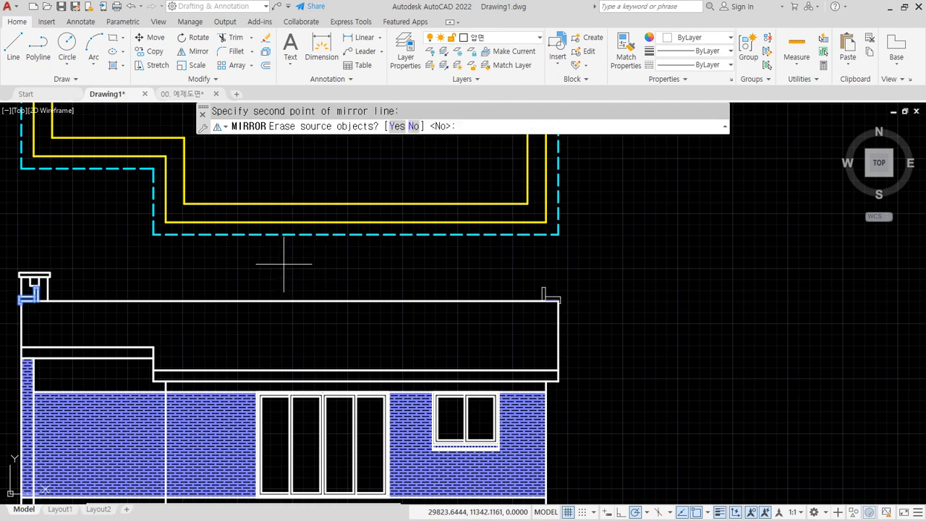
key("Return")
- Offset the roof's ridge line upward three times in succession at 30 spacing
middle_click_drag(223, 302, 373, 291)
scroll(279, 289, "up", 2)
middle_click_drag(176, 296, 420, 296)
scroll(394, 295, "up", 1)
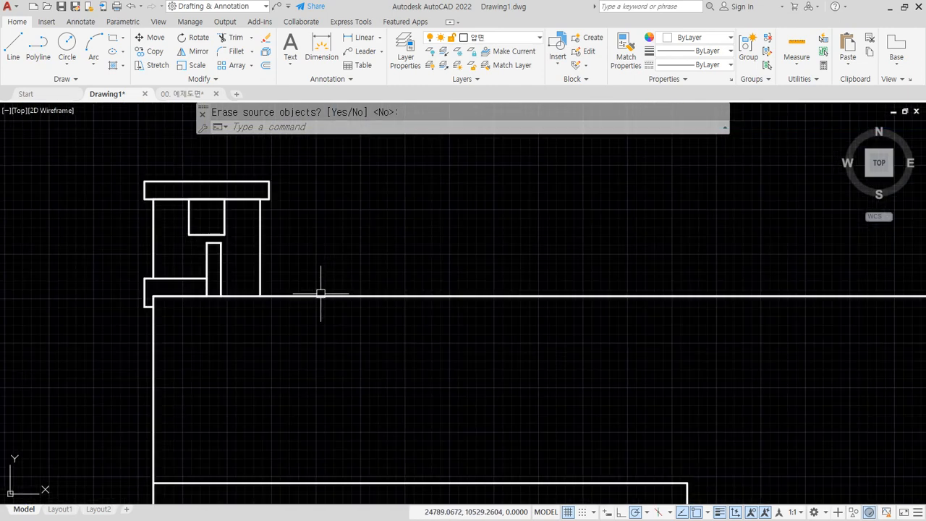
scroll(319, 294, "up", 1)
type("o")
key("Return")
type("3")
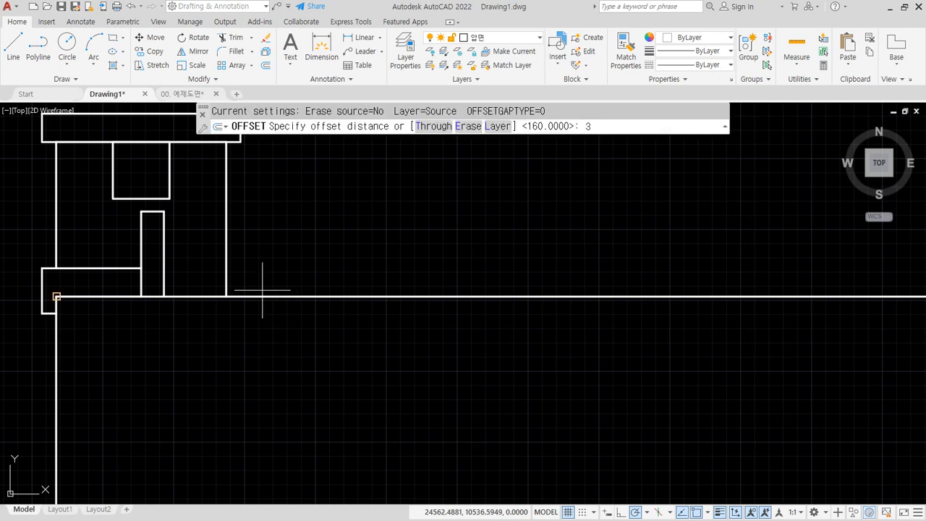
type("0")
key("Return")
left_click(281, 295)
left_click(279, 280)
left_click(282, 287)
left_click(288, 269)
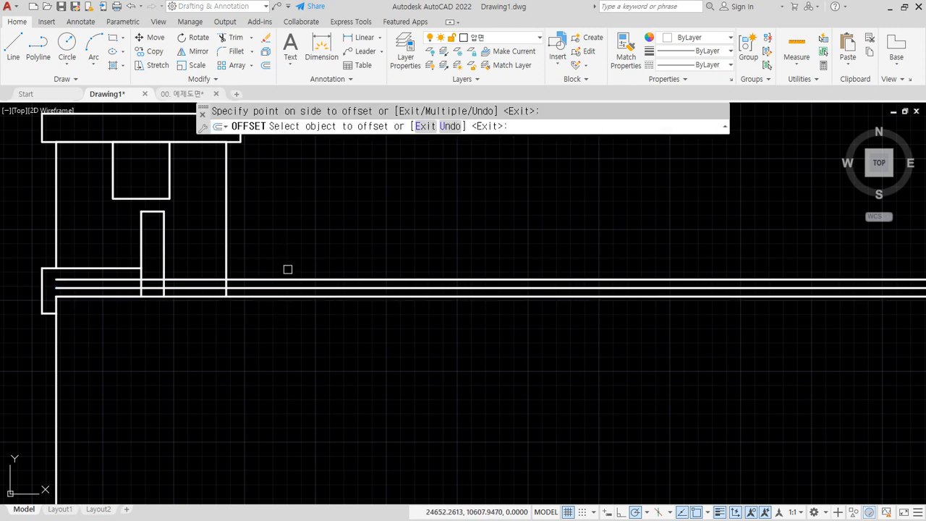
left_click(287, 279)
left_click(292, 258)
key("Return")
- Offset the uppermost of the new ridge lines upward by 100
key("Return")
type("100")
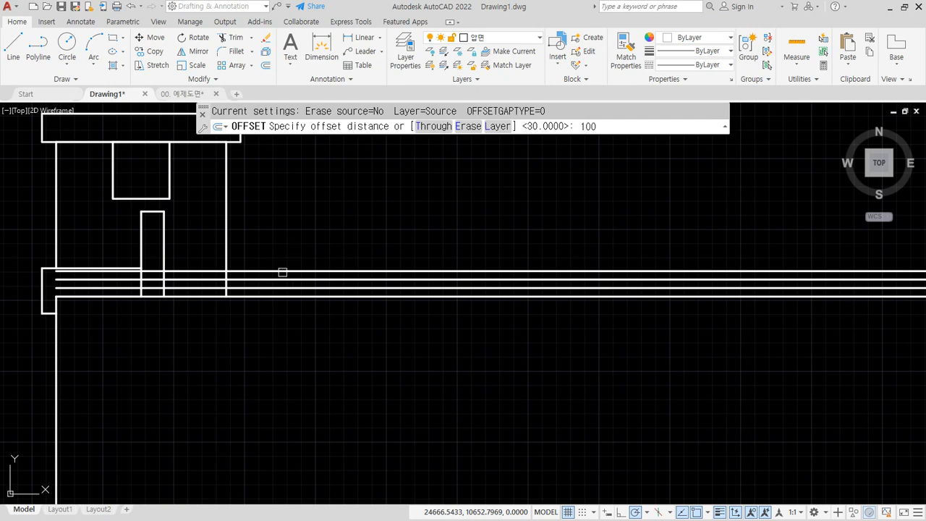
key("Return")
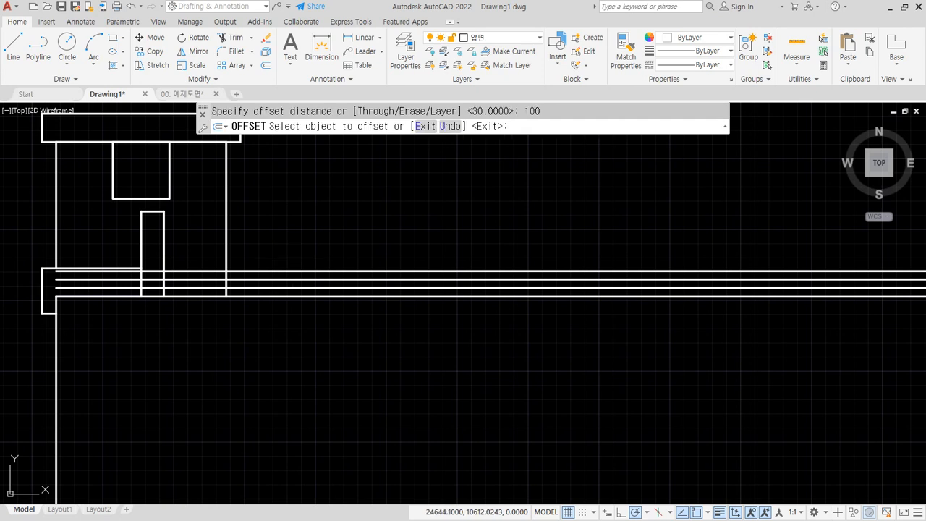
left_click(233, 270)
left_click(232, 250)
key("Return")
- Trim the four offset ridge lines back to the inner side of the left ridge-end upright
scroll(170, 254, "up", 2)
type("tr")
key("Return")
left_click(134, 215)
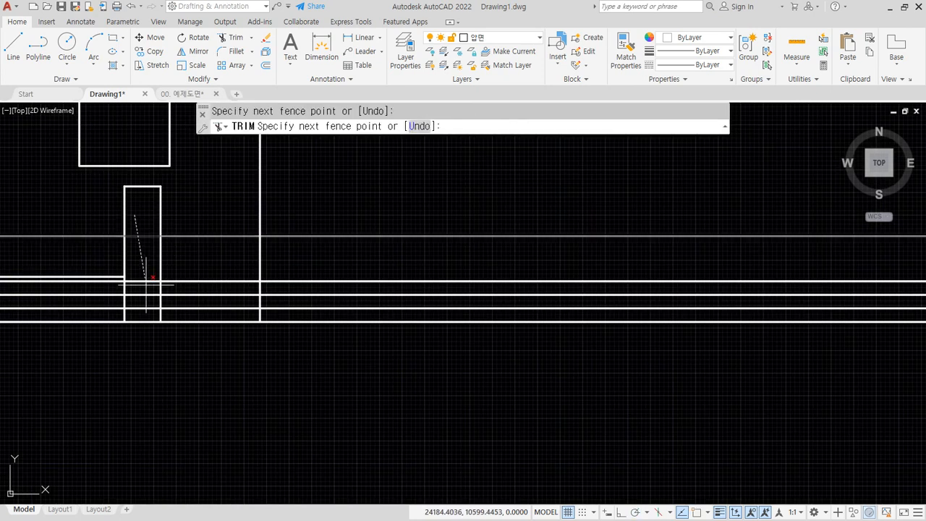
key("Return")
middle_click_drag(145, 304, 227, 309)
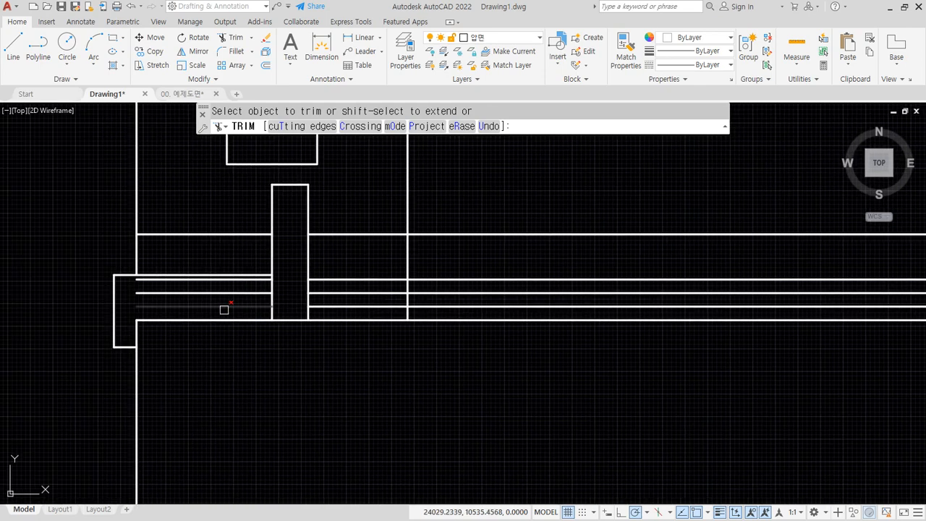
mouse_move(230, 298)
left_mouse_down()
mouse_move(221, 290)
mouse_move(233, 275)
left_mouse_up()
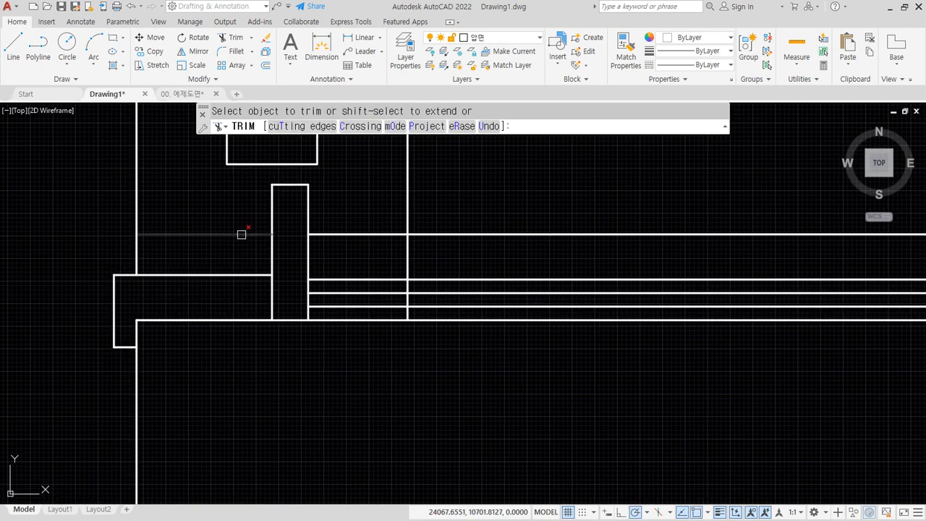
key("Return")
- Remove the part of the chimney's right edge that runs below the uppermost ridge line
scroll(320, 311, "down", 3)
middle_click_drag(321, 310, 228, 307)
scroll(207, 299, "up", 3)
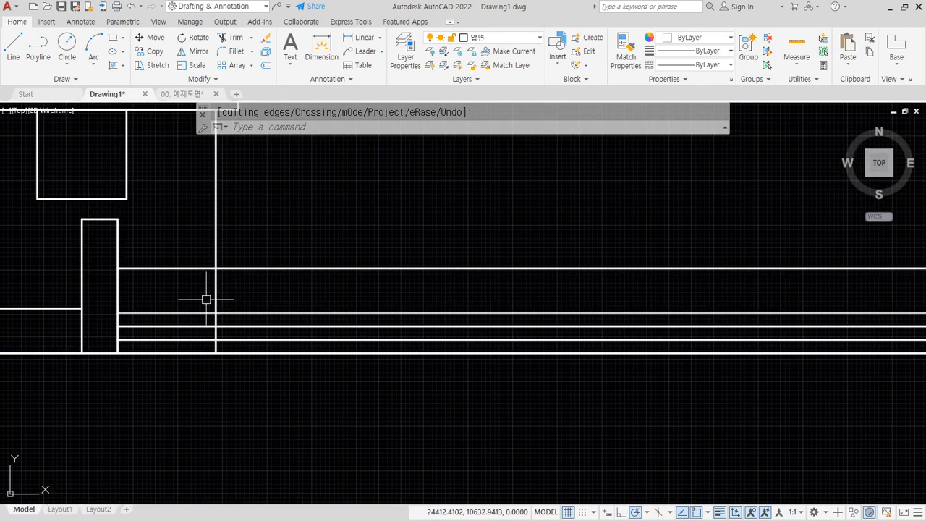
left_click(184, 292)
left_click(238, 385)
type("e")
key("Return")
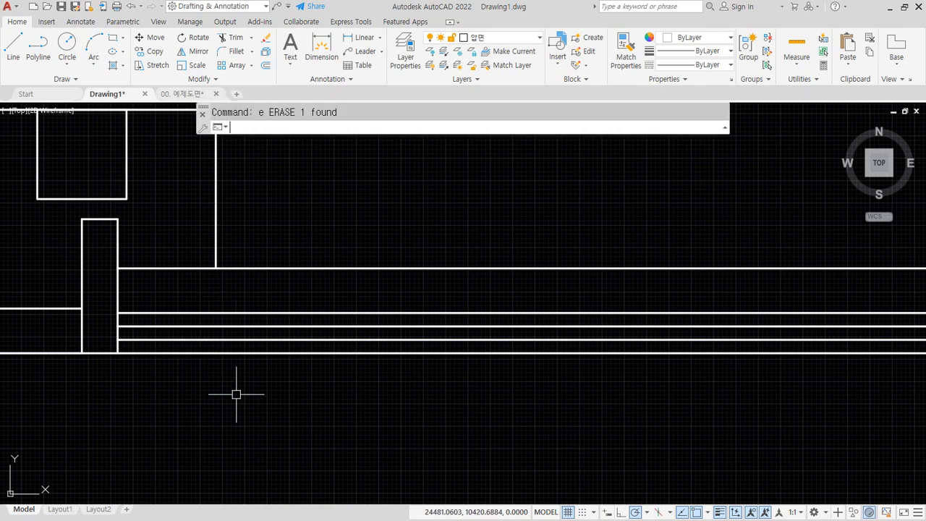
- Trim the four offset ridge lines back to the inner side of the right ridge-end upright
scroll(238, 393, "down", 6)
middle_click_drag(796, 382, 180, 304)
scroll(430, 293, "up", 4)
scroll(644, 325, "up", 4)
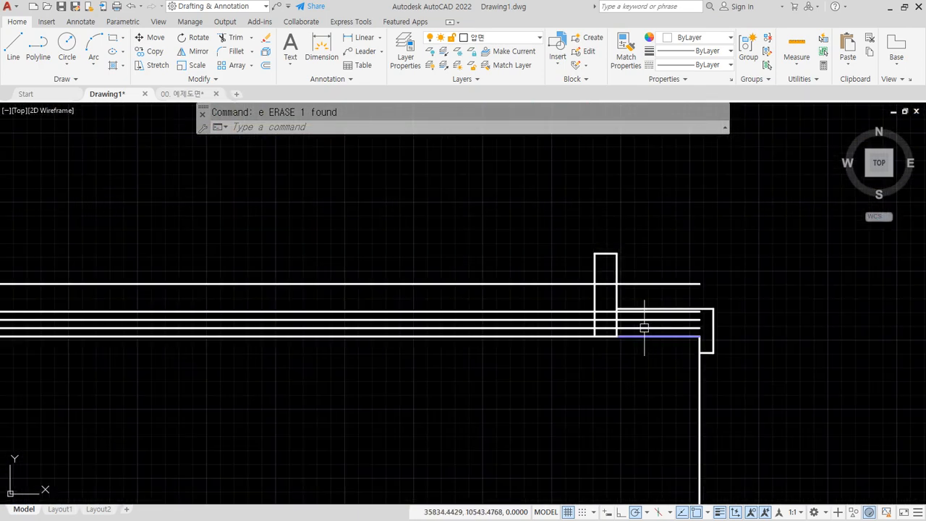
middle_click_drag(610, 332, 517, 343)
type("tr")
key("Return")
scroll(552, 343, "up", 2)
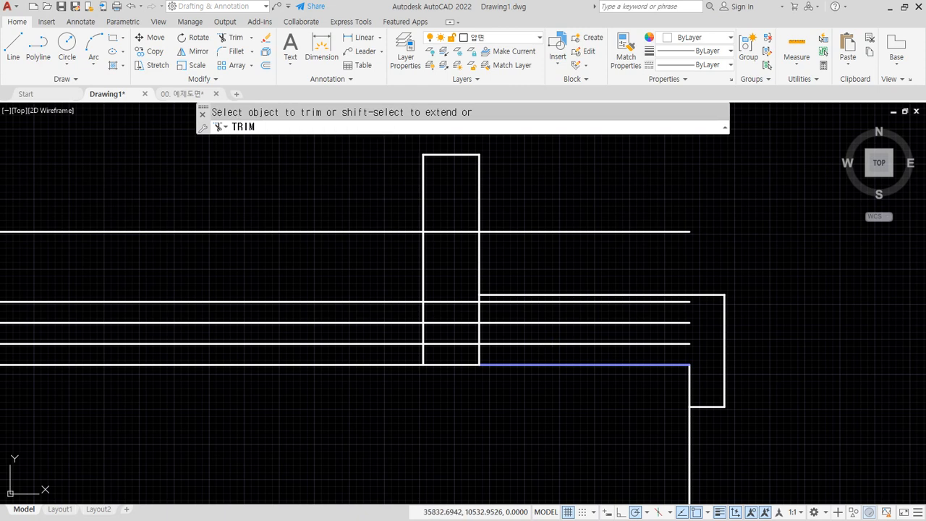
left_click(548, 352)
left_click(546, 298)
key("Return")
left_click(454, 217)
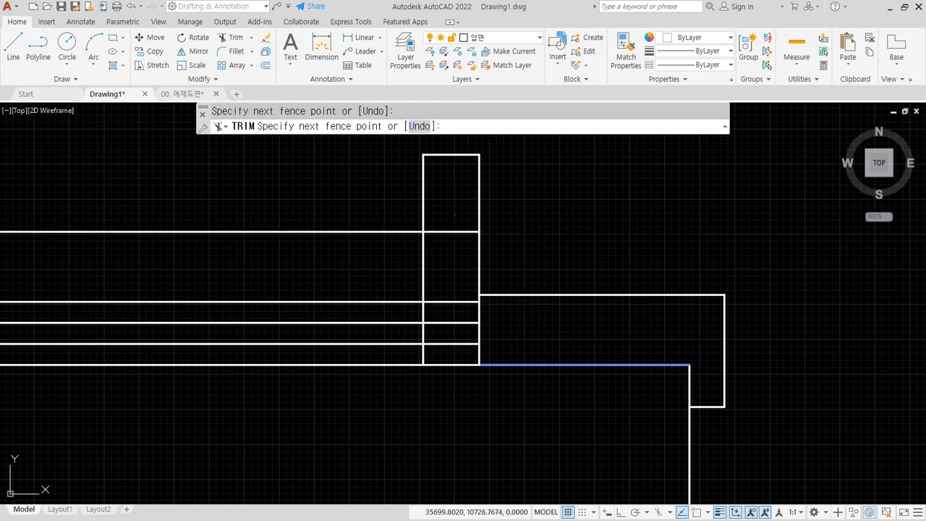
left_click(447, 352)
key("Return")
- Erase the short 해치-layer line lying on the roof's top edge beneath the right ridge-end tile
key("Return")
left_click(524, 366)
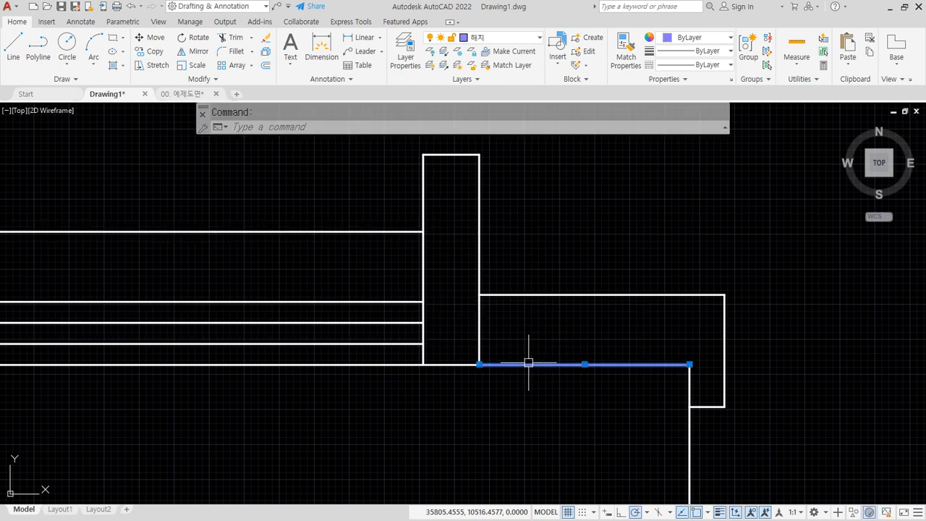
type("e")
key("Return")
scroll(405, 394, "down", 6)
middle_click_drag(211, 357, 548, 270)
scroll(290, 283, "down", 5)
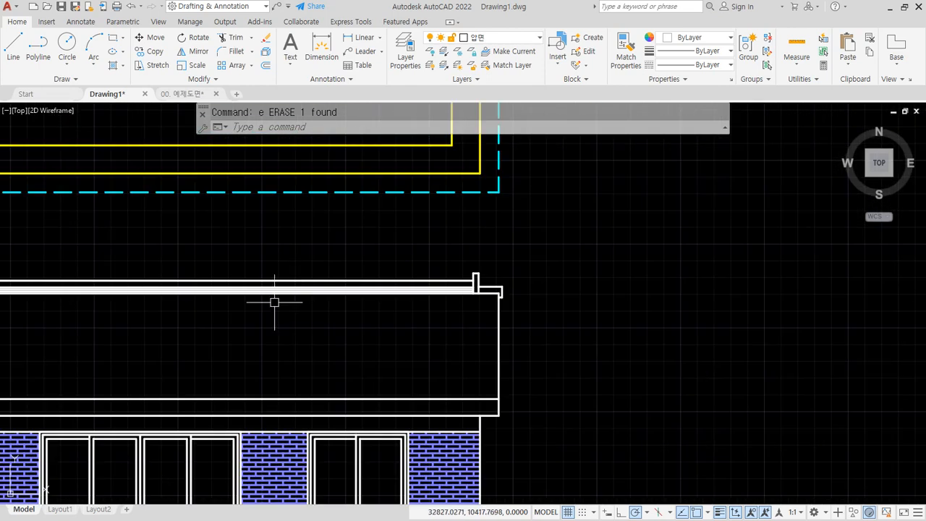
- Hatch the chimney body around its square opening with the AR-BRSTD brick pattern at scale 1
middle_click_drag(259, 303, 542, 277)
middle_click_drag(65, 262, 286, 261)
scroll(231, 253, "up", 5)
scroll(228, 251, "up", 2)
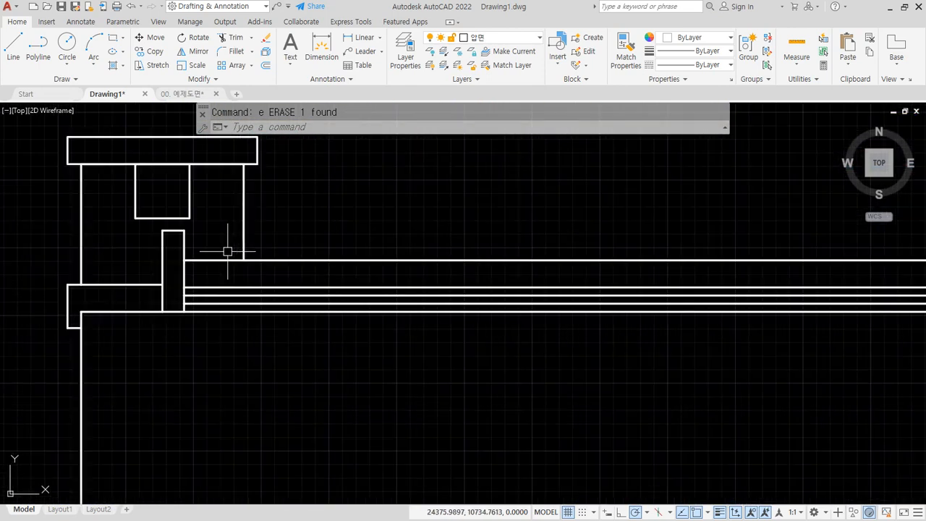
type("h")
key("Return")
left_click(216, 229)
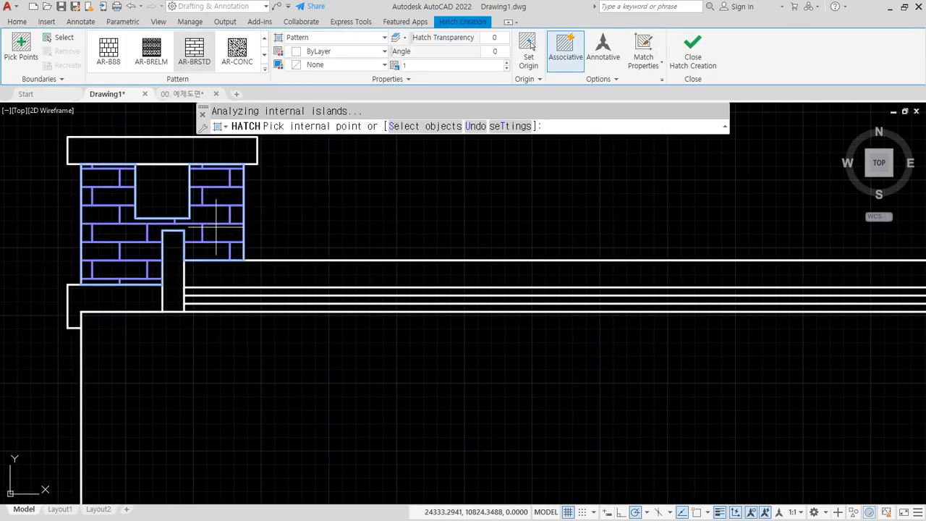
key("Return")
- Start a new hatch and pick the large roof surface and the uppermost ridge band as its areas
scroll(442, 364, "down", 6)
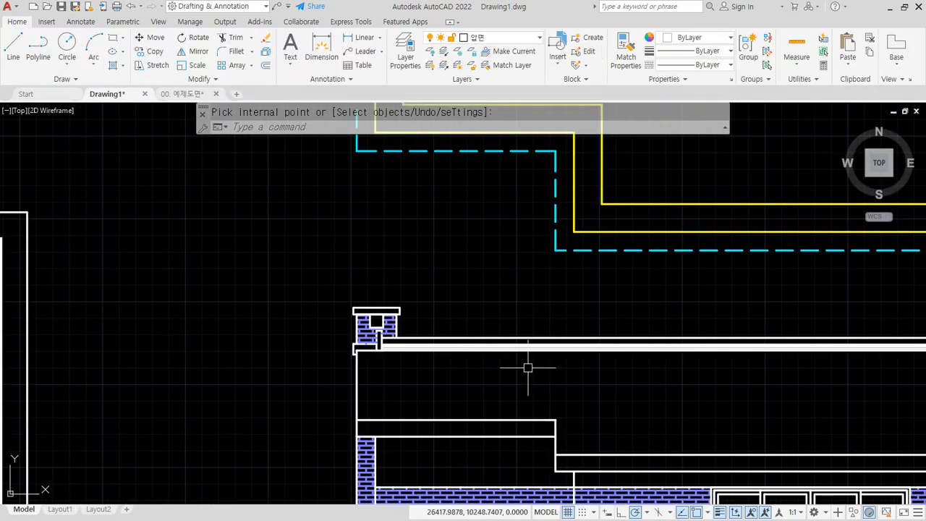
middle_click_drag(527, 368, 339, 311)
scroll(365, 320, "up", 2)
mouse_move(454, 343)
middle_mouse_down()
mouse_move(357, 318)
mouse_move(370, 307)
middle_mouse_up()
scroll(399, 311, "down", 2)
type("h")
key("Return")
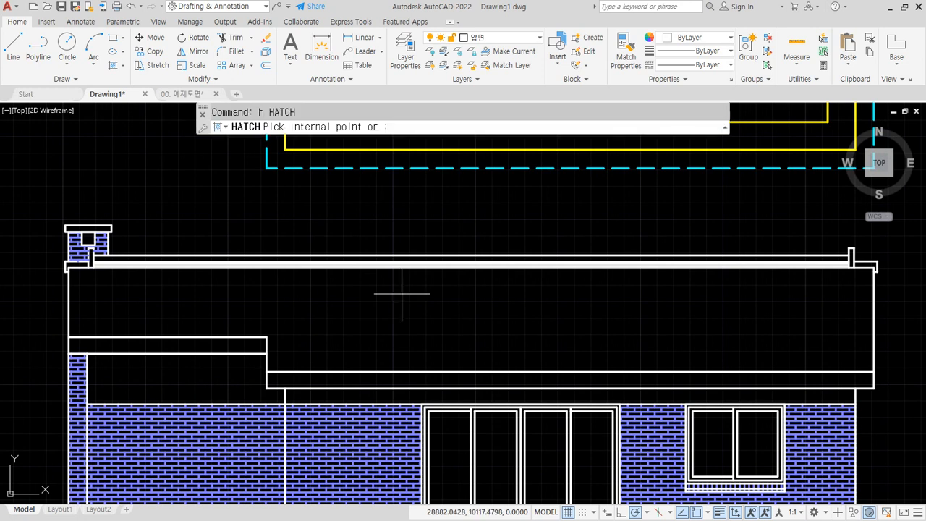
left_click(400, 297)
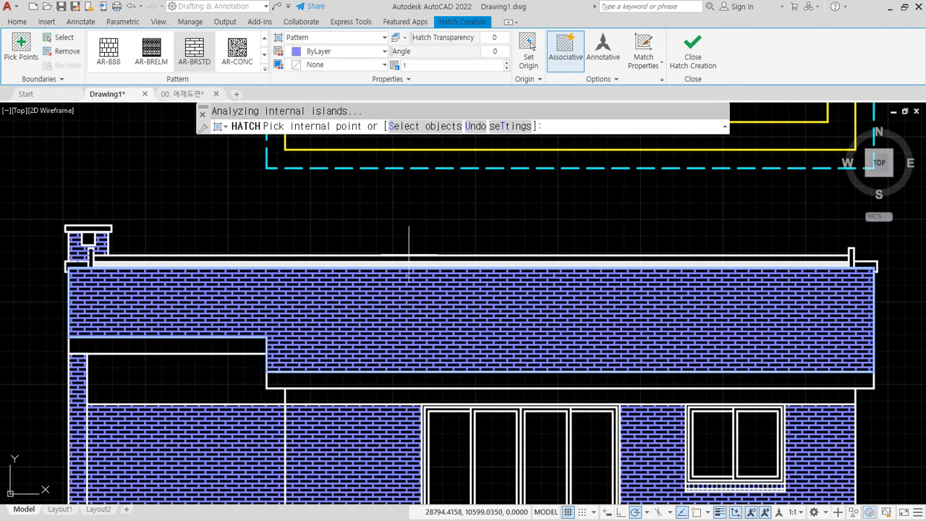
left_click(400, 259)
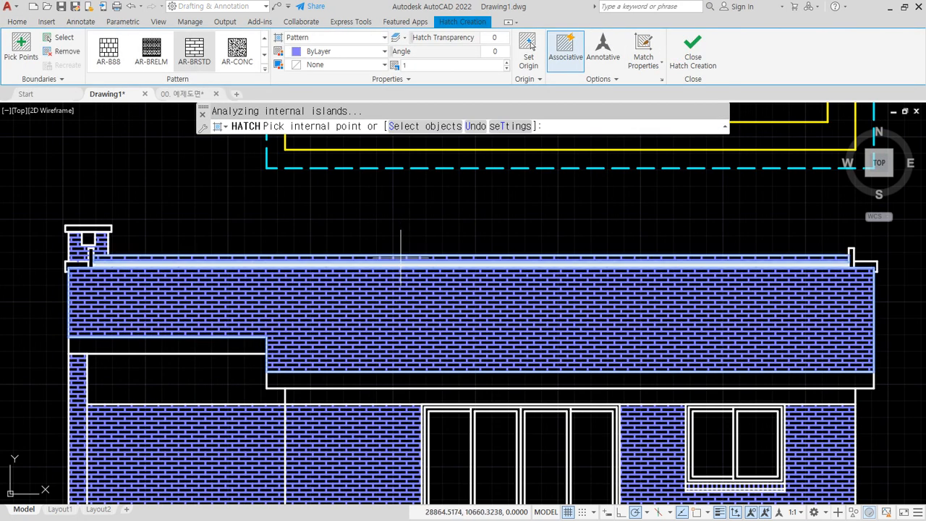
- Change the roof hatch to a user-defined line pattern with 300 spacing and a 90-degree angle
left_click(340, 37)
left_click(336, 87)
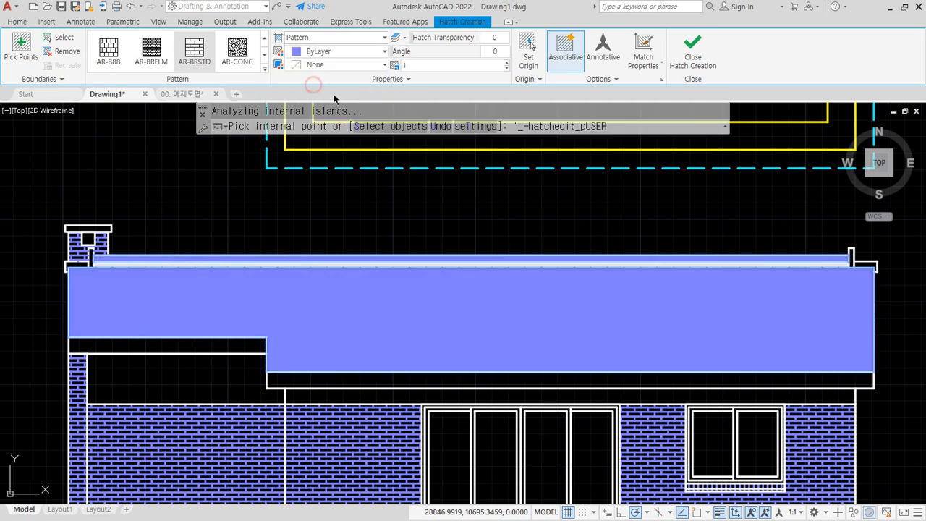
left_click(446, 65)
type("300")
key("Return")
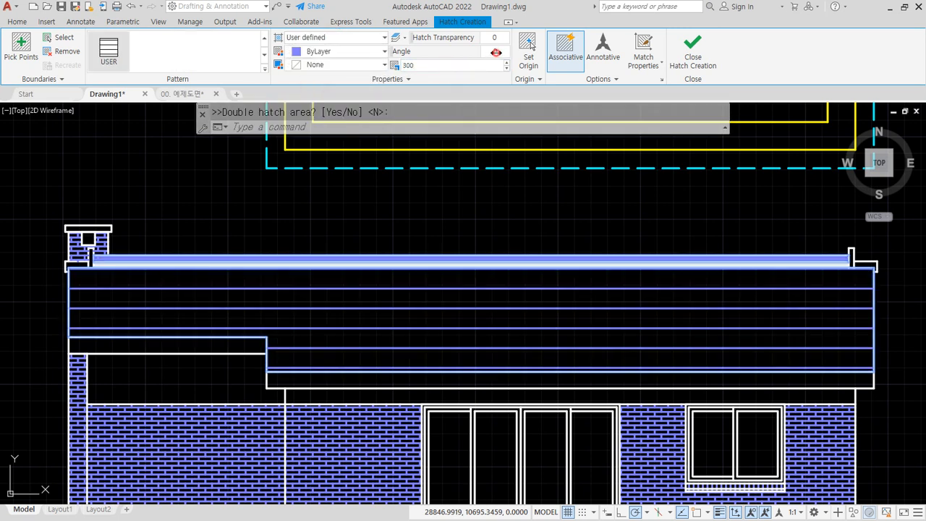
key("Return")
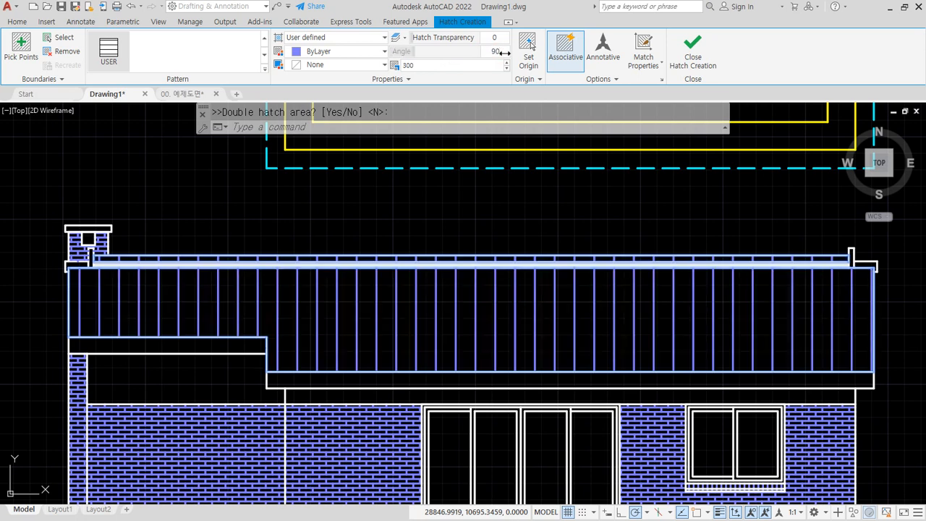
- Set the roof hatch origin at the midpoint of the uppermost ridge line and finish the hatch
left_click(525, 43)
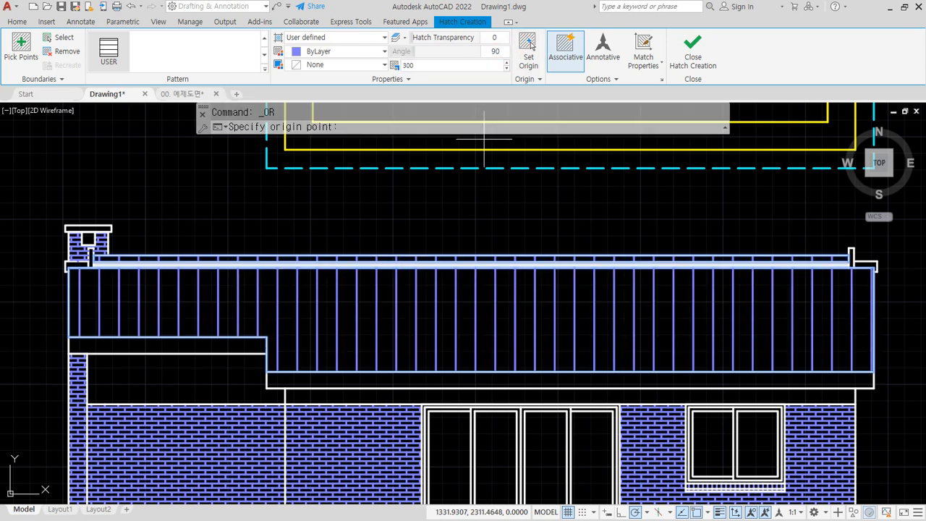
type("mid")
key("Return")
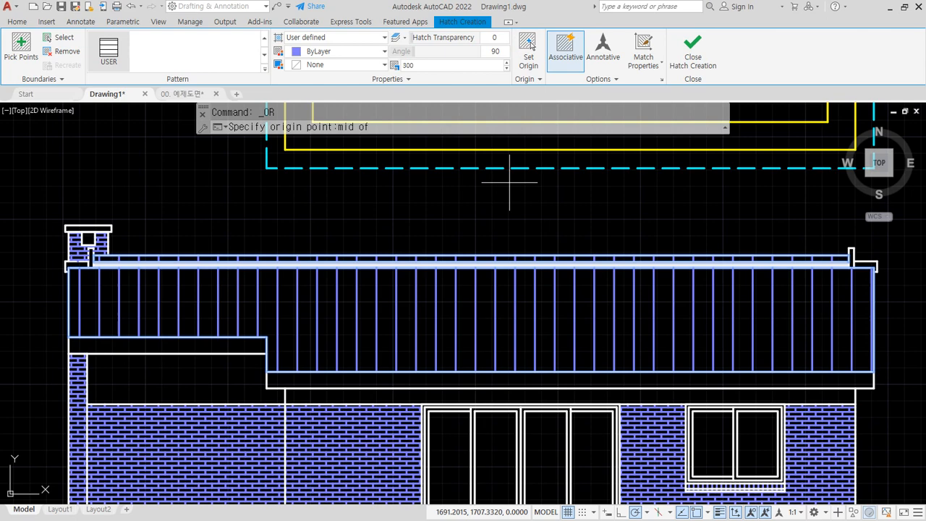
left_click(485, 253)
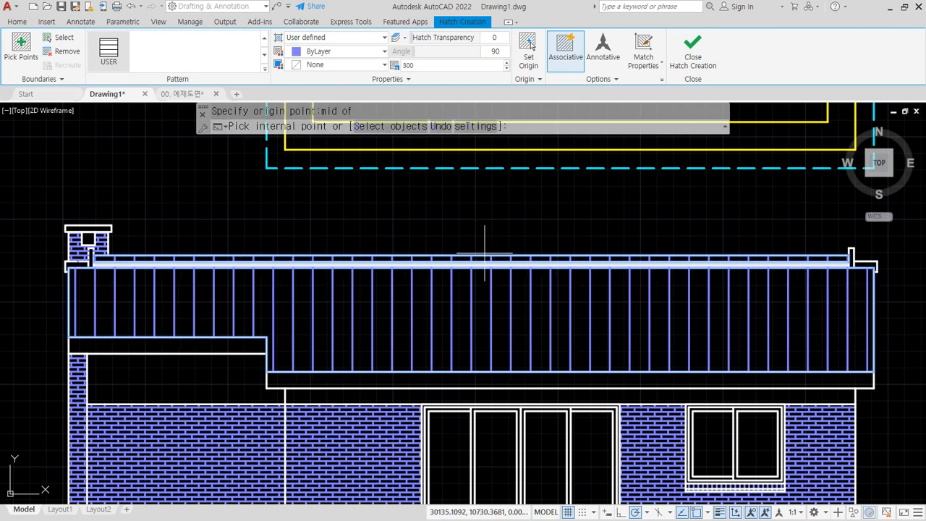
left_click(692, 49)
scroll(266, 321, "down", 2)
middle_click_drag(302, 356, 295, 283)
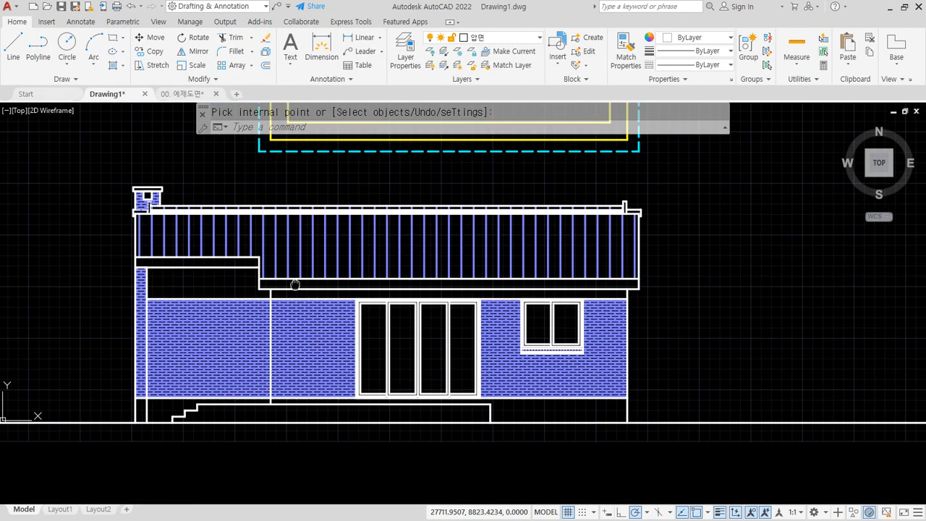